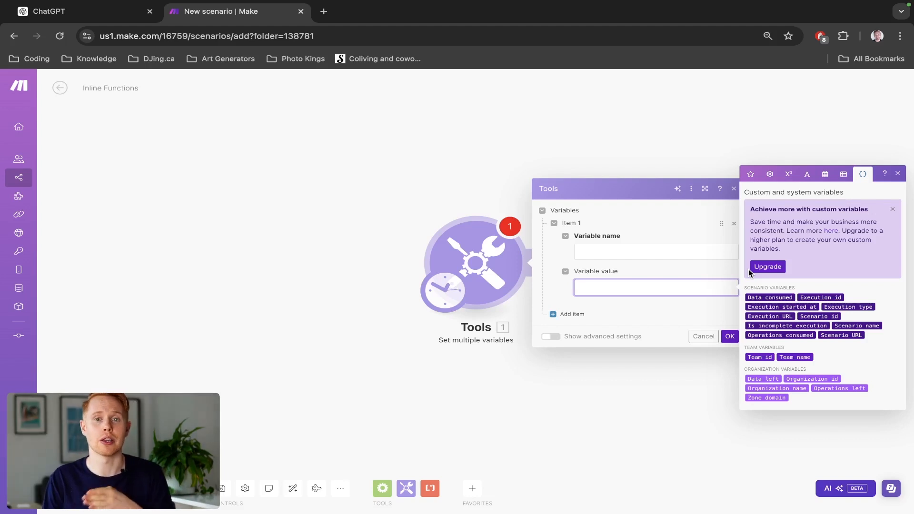
- Copy the sample clients JSON code block from the ChatGPT conversation and return to the Make scenario
{"action": "left_click", "coordinate": [341, 488]}
{"action": "left_click", "coordinate": [327, 455]}
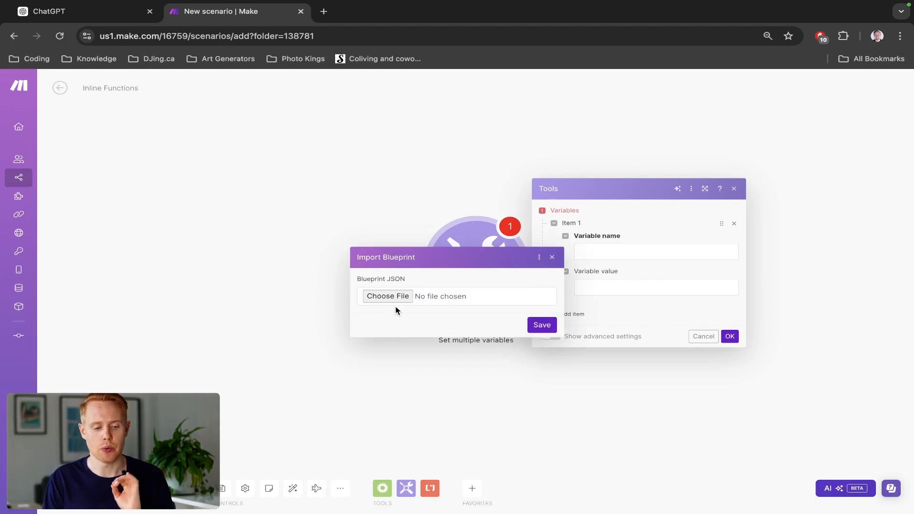
{"action": "key", "text": "ctrl+Tab"}
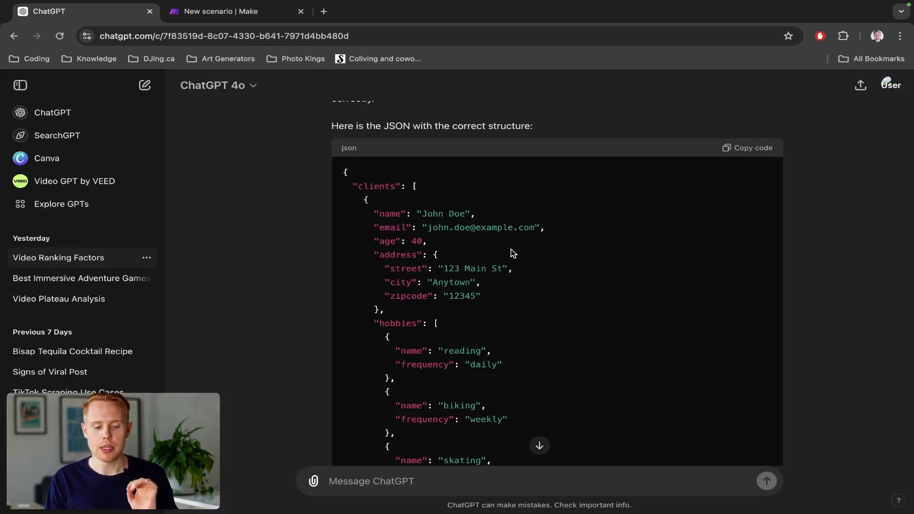
{"action": "scroll", "coordinate": [510, 250], "scroll_direction": "down", "scroll_amount": 1}
{"action": "scroll", "coordinate": [510, 249], "scroll_direction": "down", "scroll_amount": 1}
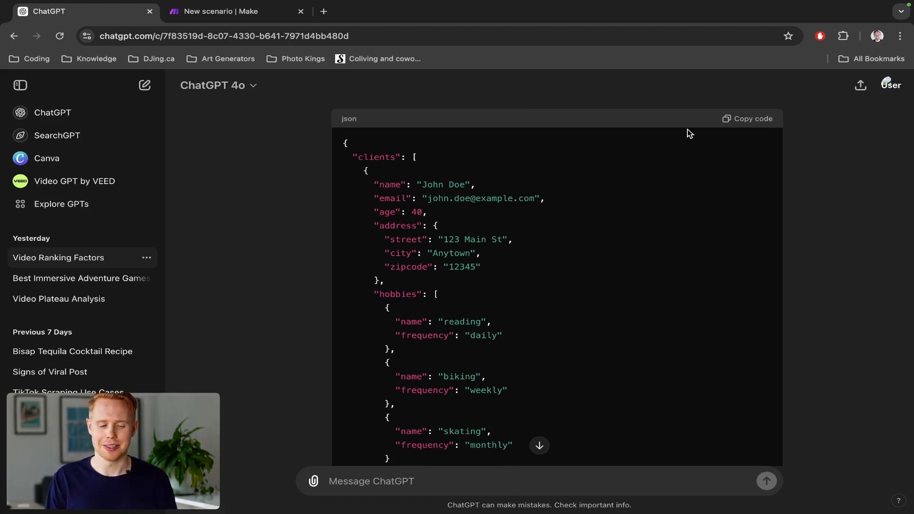
{"action": "left_click", "coordinate": [748, 120]}
{"action": "key", "text": "ctrl+Tab"}
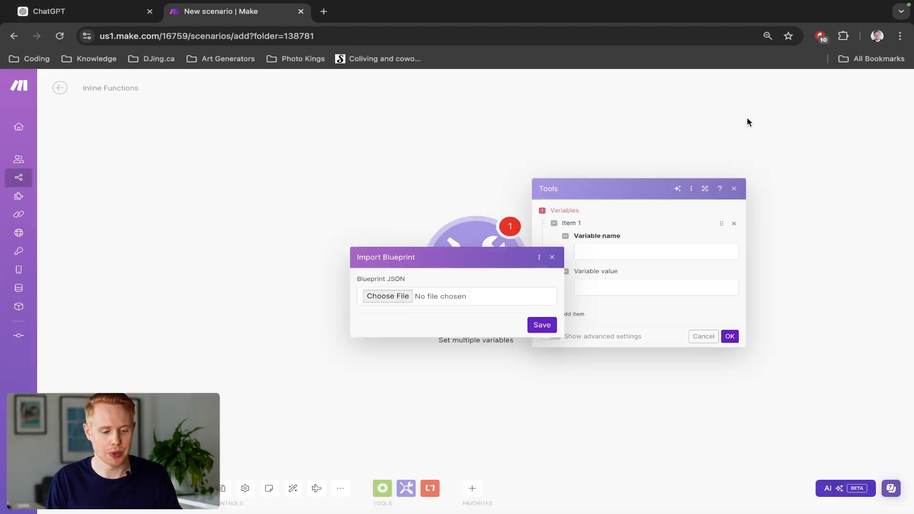
- Dismiss the blueprint import, add a Parse JSON module to the scenario, and make it the starting module instead of Tools
{"action": "left_click", "coordinate": [398, 196]}
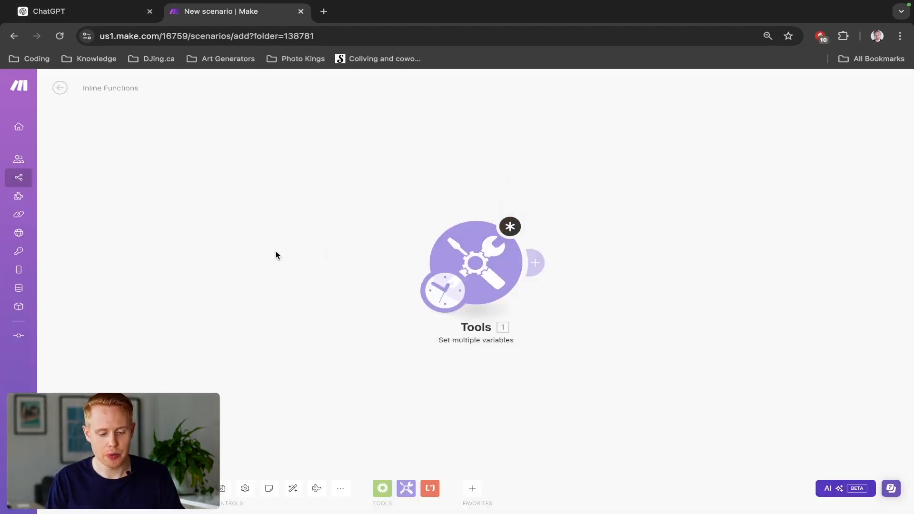
{"action": "right_click", "coordinate": [248, 256]}
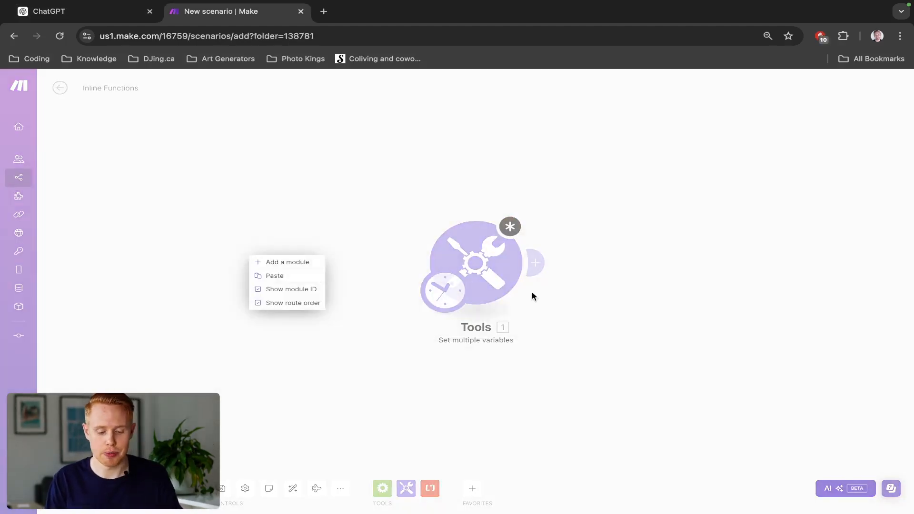
{"action": "left_click", "coordinate": [310, 263]}
{"action": "left_click", "coordinate": [255, 276]}
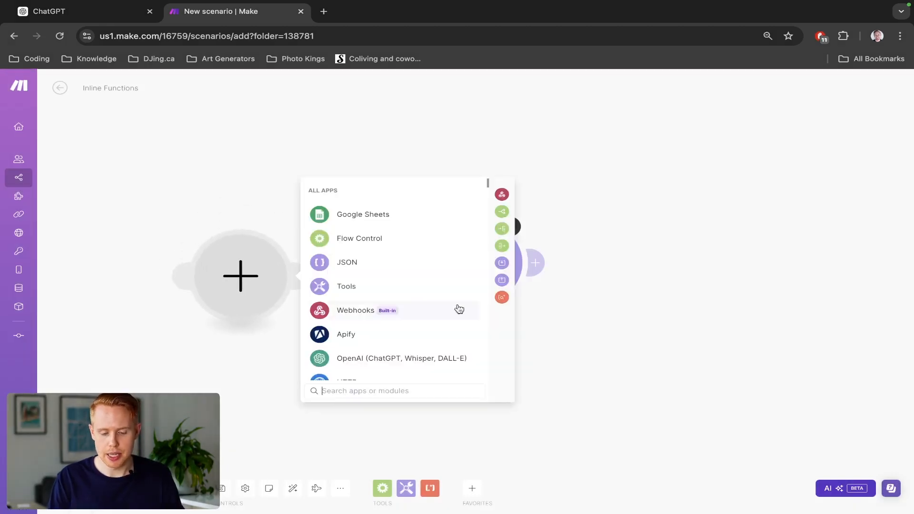
{"action": "left_click", "coordinate": [383, 263]}
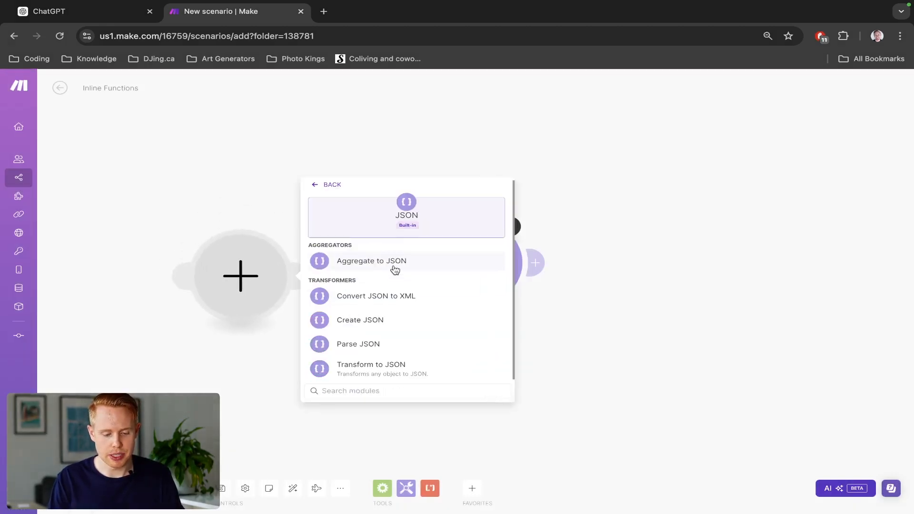
{"action": "left_click", "coordinate": [410, 341]}
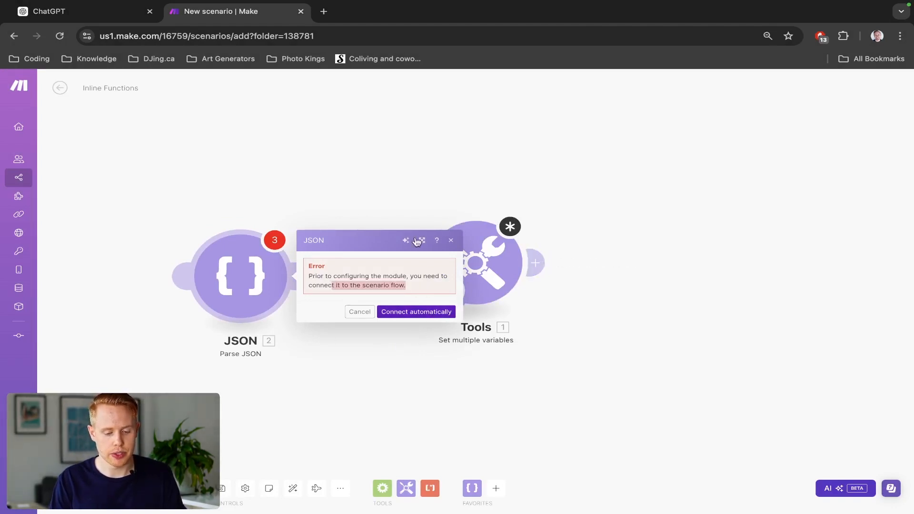
{"action": "left_click", "coordinate": [401, 190]}
{"action": "left_click_drag", "start_coordinate": [444, 279], "coordinate": [214, 298]}
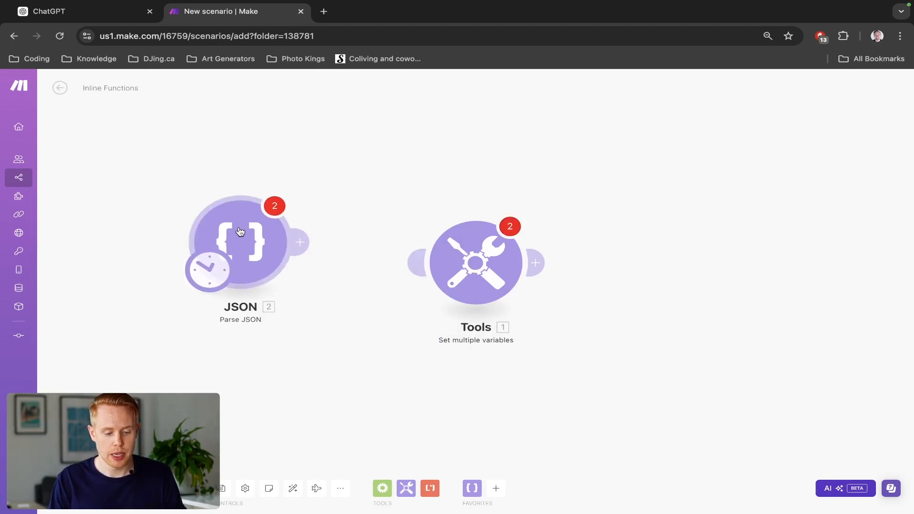
- Paste the copied clients JSON as the JSON string of the Parse JSON module, and run the scenario anyway
{"action": "left_click", "coordinate": [240, 265]}
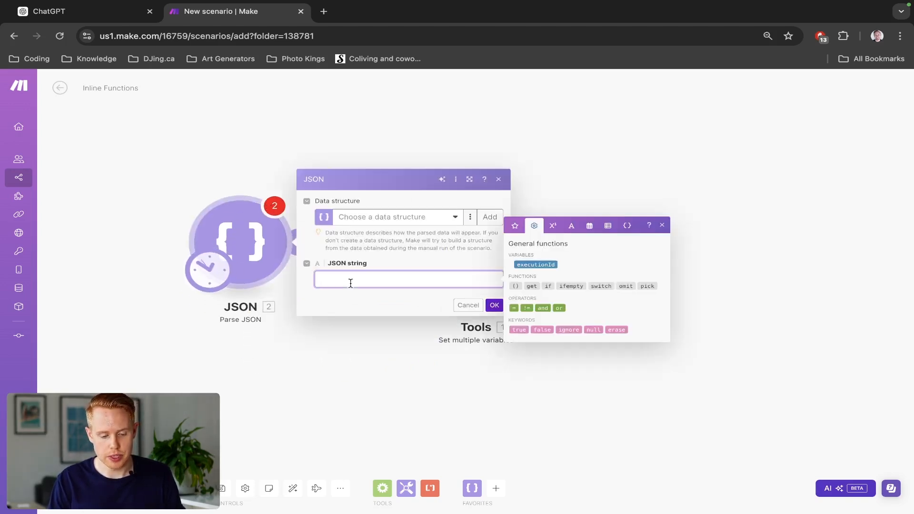
{"action": "key", "text": "super+v"}
{"action": "key", "text": "super+a"}
{"action": "key", "text": "BackSpace"}
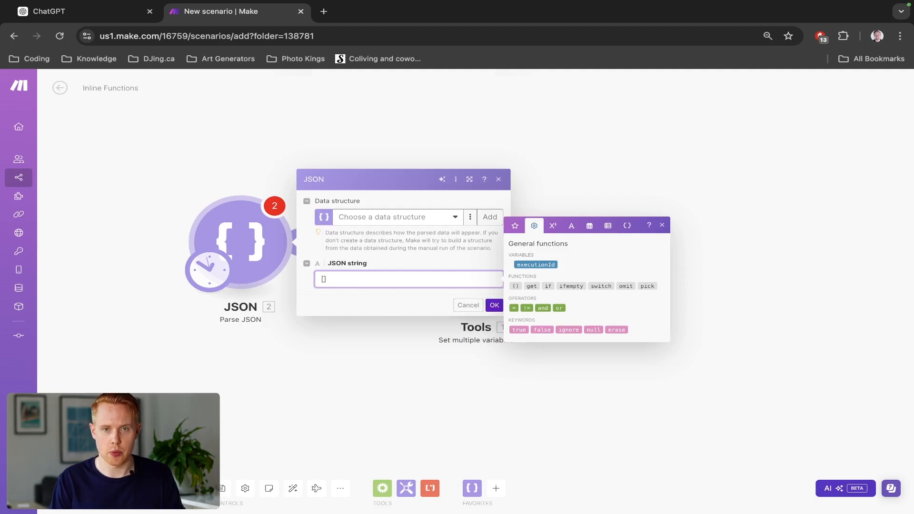
{"action": "key", "text": "super+v"}
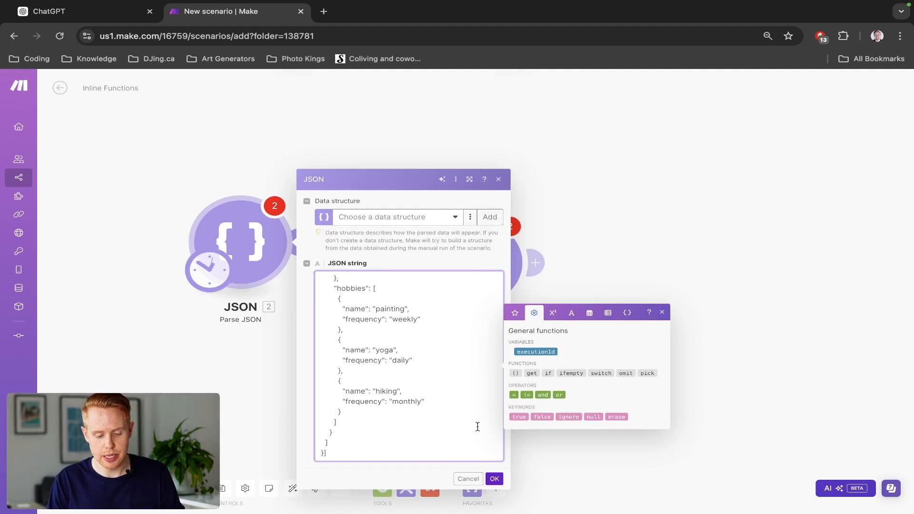
{"action": "left_click", "coordinate": [493, 478]}
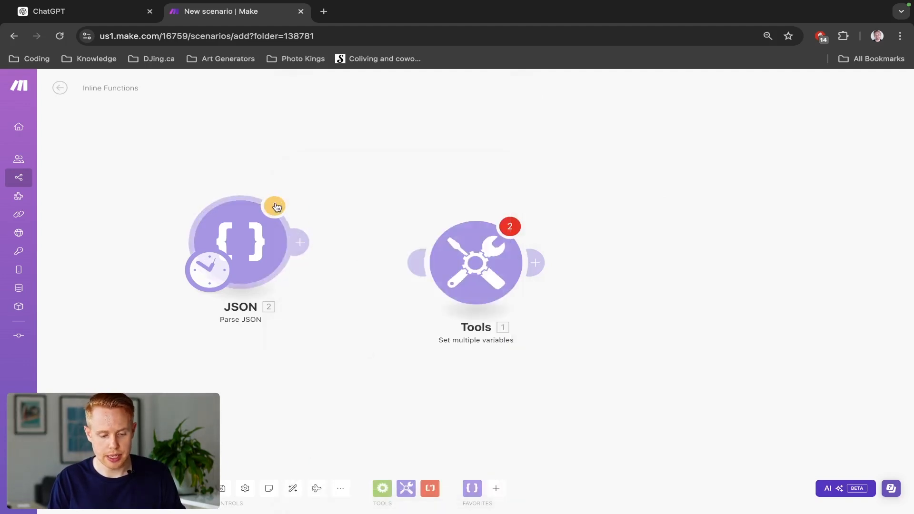
{"action": "left_click", "coordinate": [78, 488]}
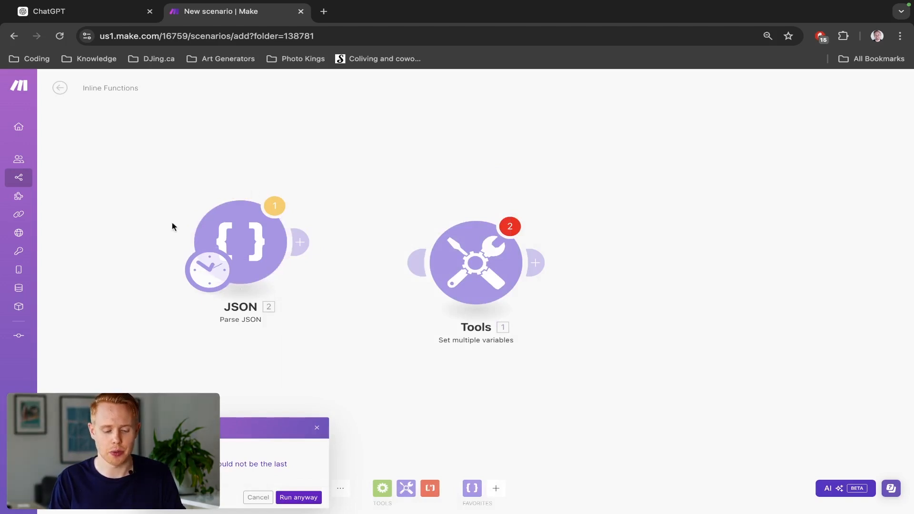
{"action": "left_click", "coordinate": [299, 497]}
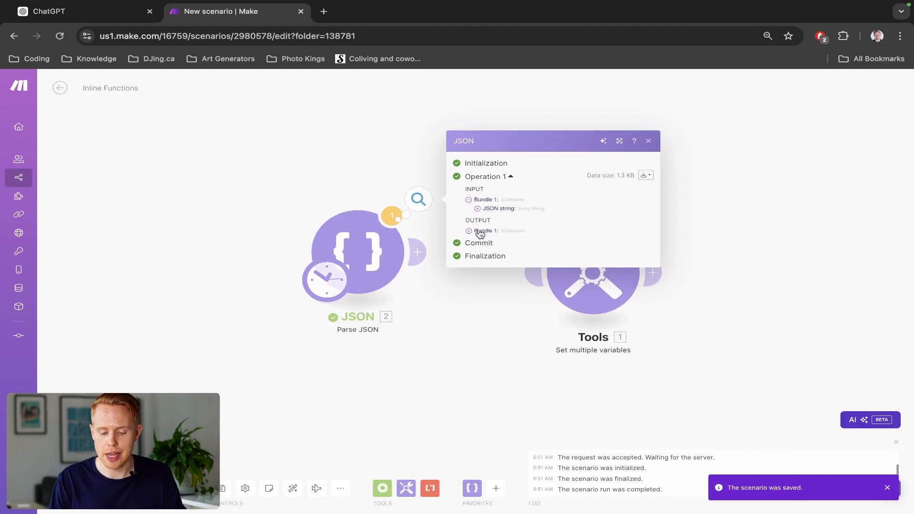
- Examine the five client collections in the output bundle of the Parse JSON module
{"action": "left_click", "coordinate": [477, 235]}
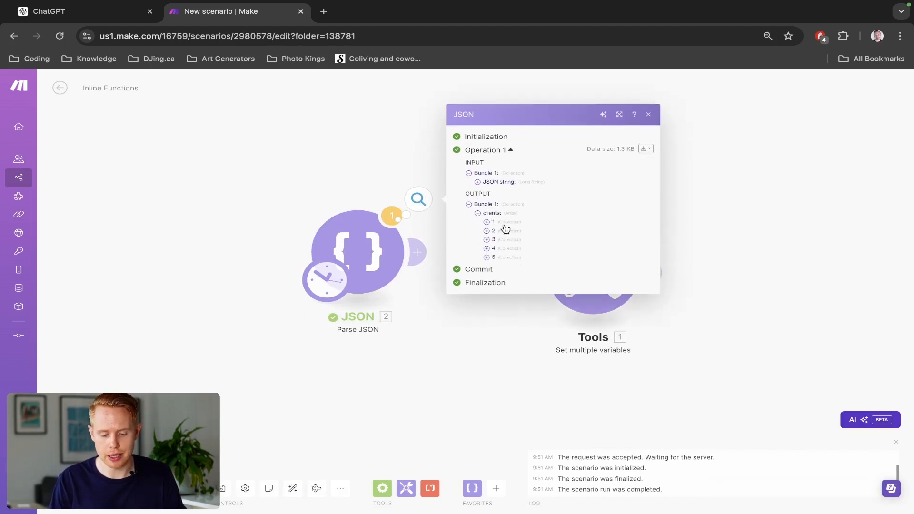
{"action": "left_click", "coordinate": [486, 222]}
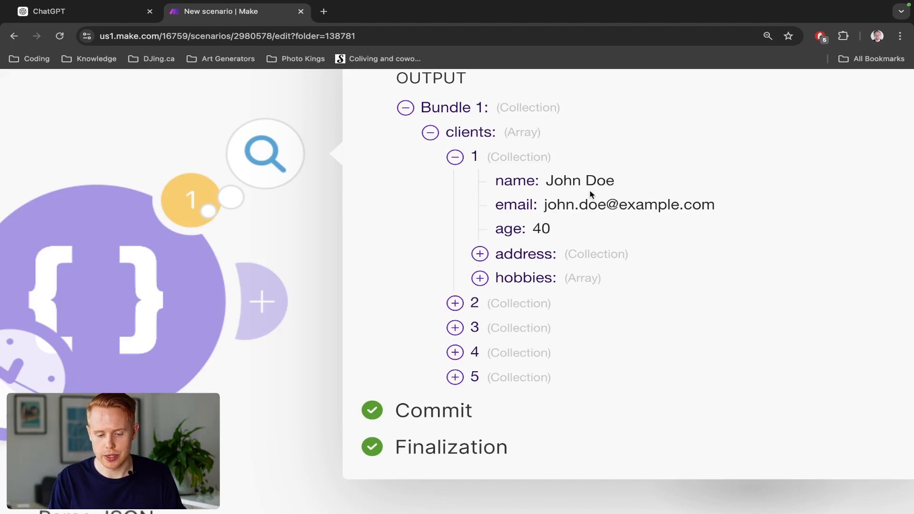
{"action": "left_click", "coordinate": [468, 303]}
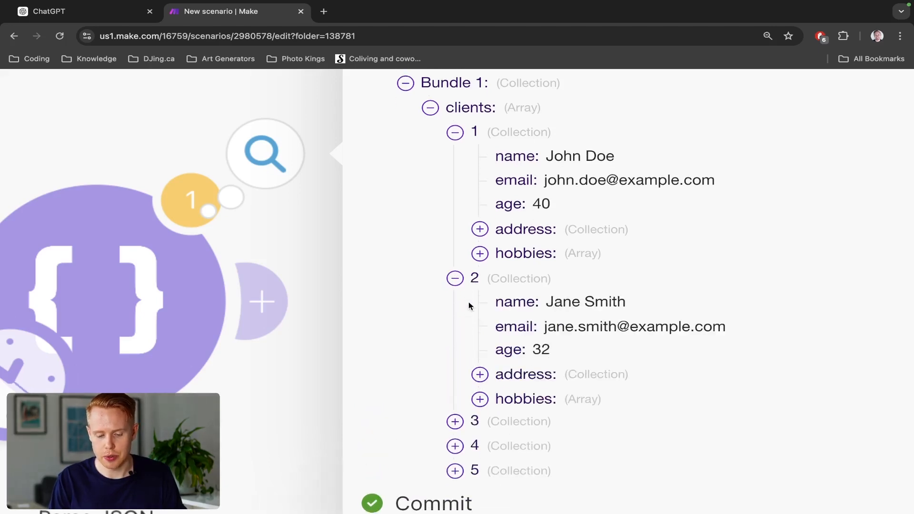
{"action": "scroll", "coordinate": [468, 301], "scroll_direction": "down", "scroll_amount": 2}
{"action": "left_click", "coordinate": [465, 337]}
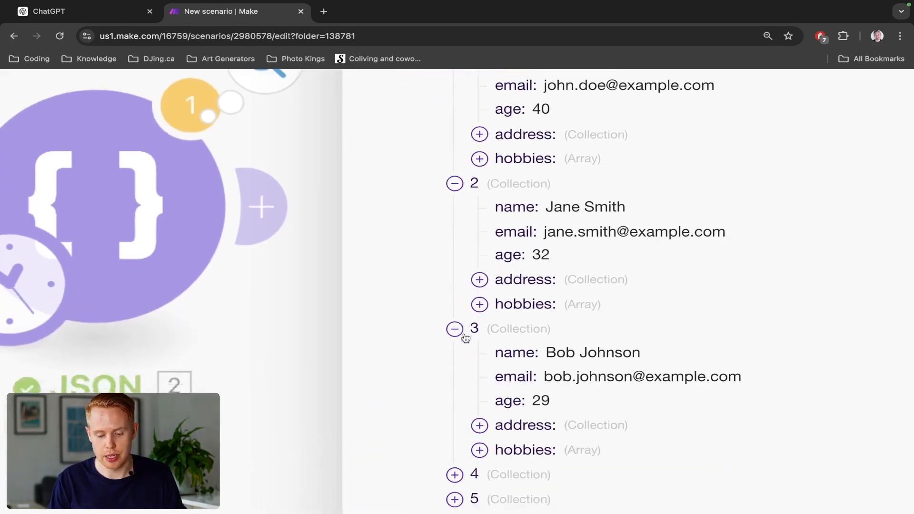
{"action": "scroll", "coordinate": [464, 328], "scroll_direction": "down", "scroll_amount": 3}
{"action": "left_click", "coordinate": [455, 322]}
{"action": "scroll", "coordinate": [461, 319], "scroll_direction": "down", "scroll_amount": 4}
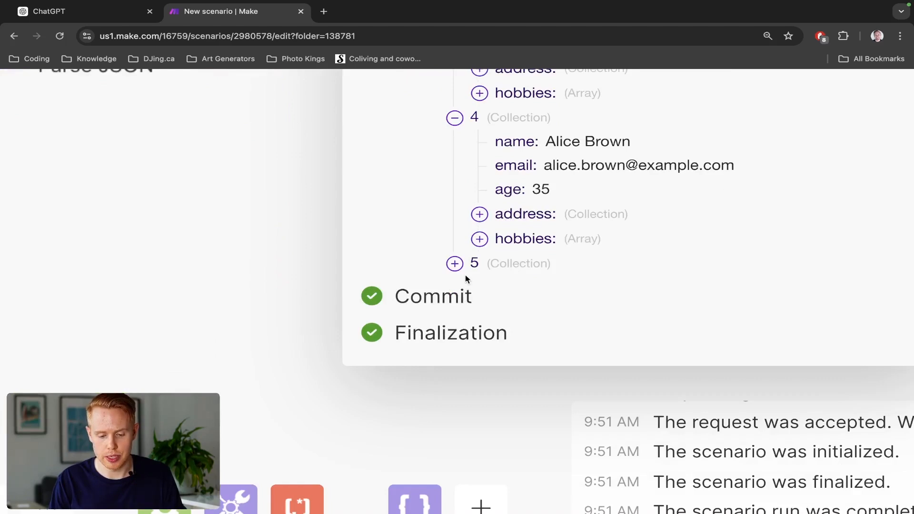
{"action": "left_click", "coordinate": [463, 265]}
{"action": "scroll", "coordinate": [706, 307], "scroll_direction": "up", "scroll_amount": 4}
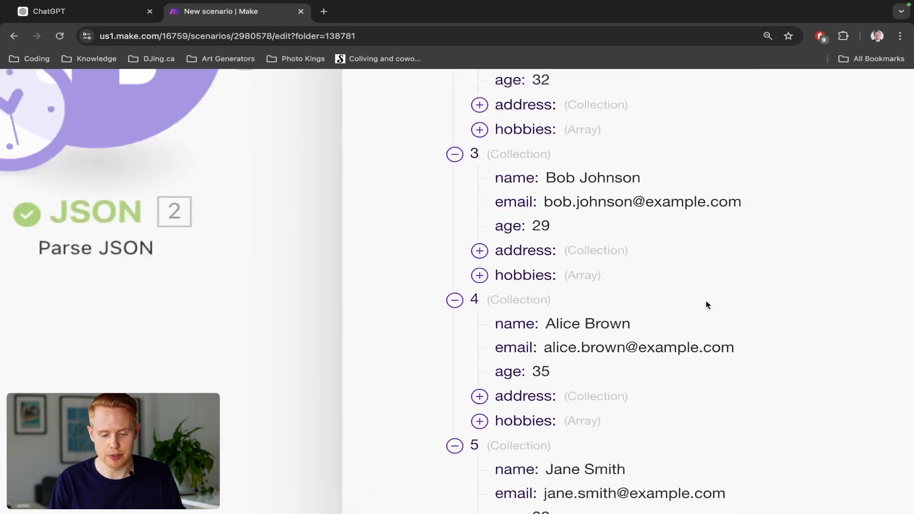
{"action": "scroll", "coordinate": [706, 304], "scroll_direction": "up", "scroll_amount": 3}
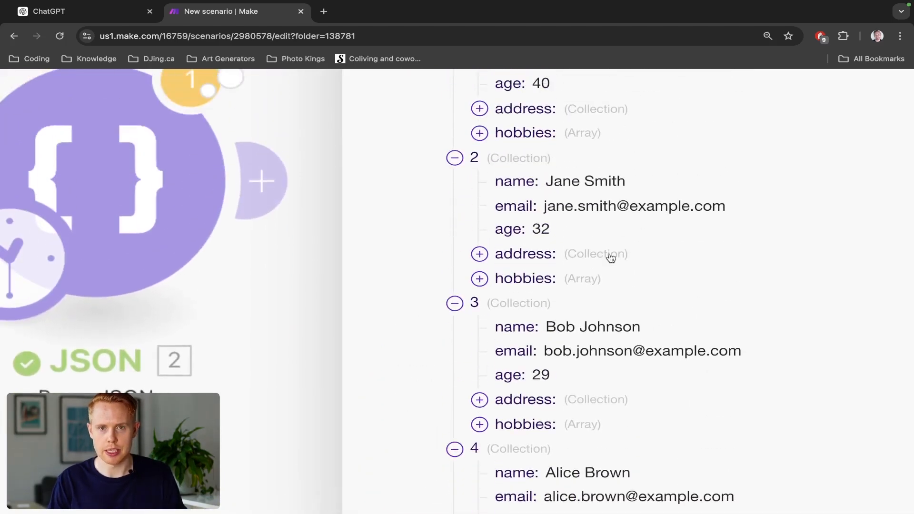
{"action": "scroll", "coordinate": [611, 258], "scroll_direction": "down", "scroll_amount": 5}
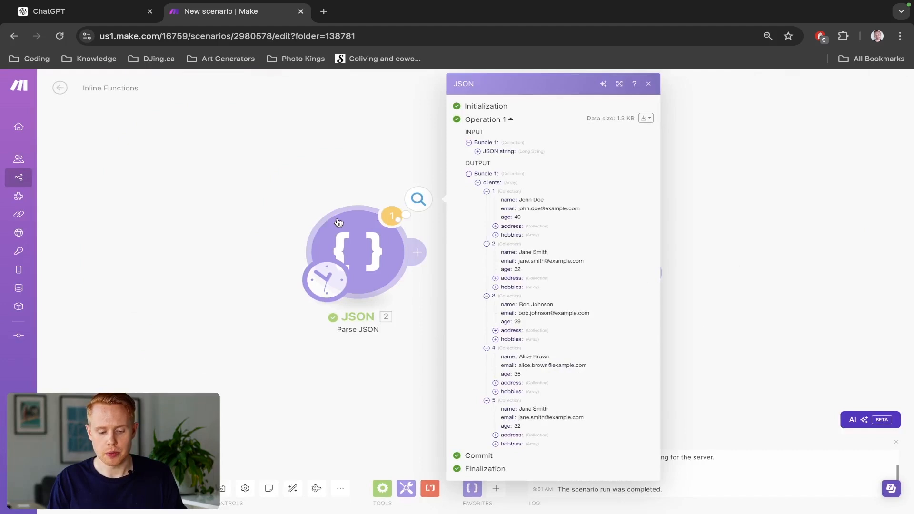
{"action": "left_click", "coordinate": [284, 191]}
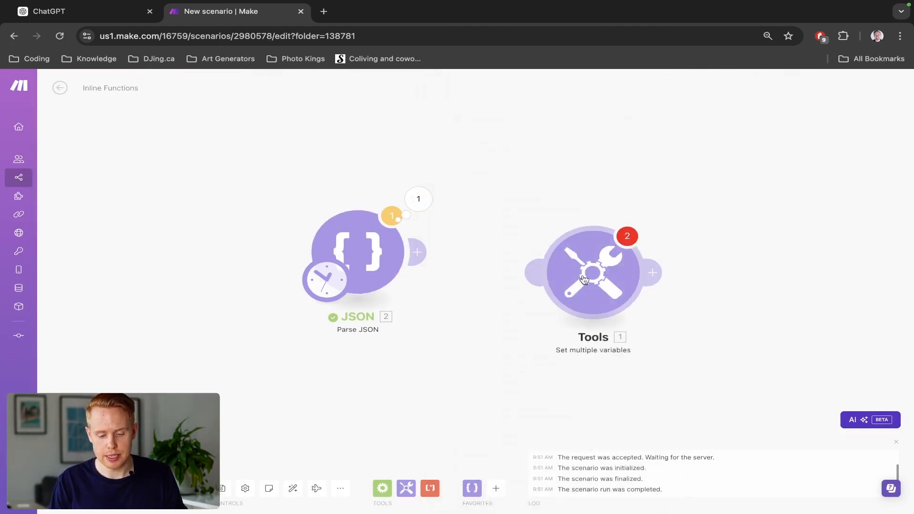
- Connect the Set multiple variables module after Parse JSON, and bring up the math functions for its first variable
{"action": "left_click_drag", "start_coordinate": [585, 280], "coordinate": [558, 254]}
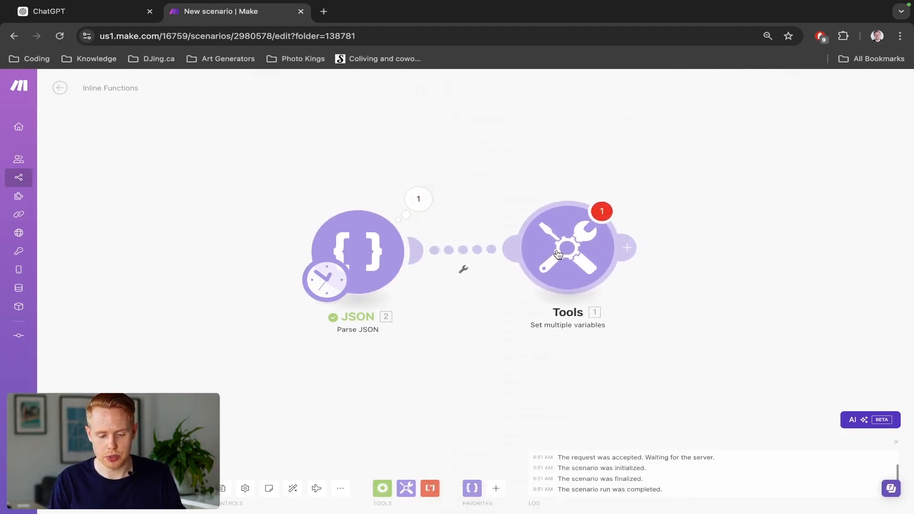
{"action": "left_click", "coordinate": [558, 254]}
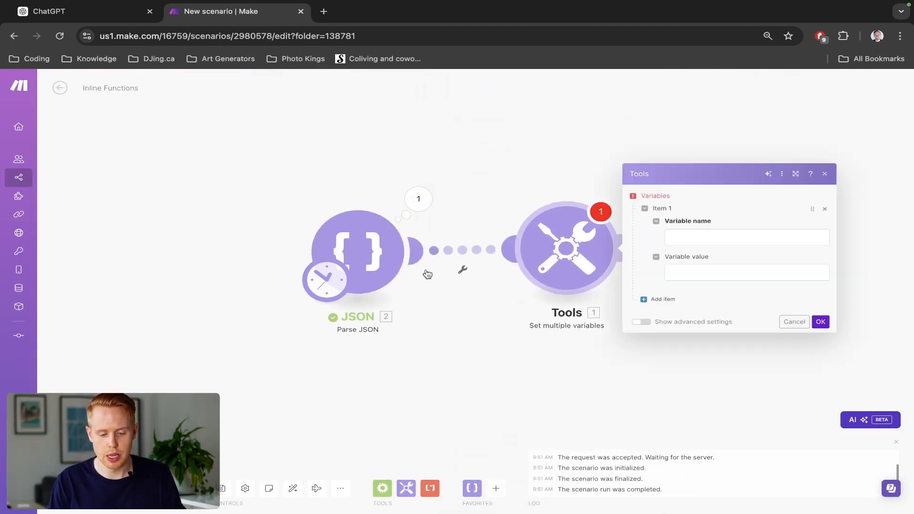
{"action": "left_click", "coordinate": [695, 238]}
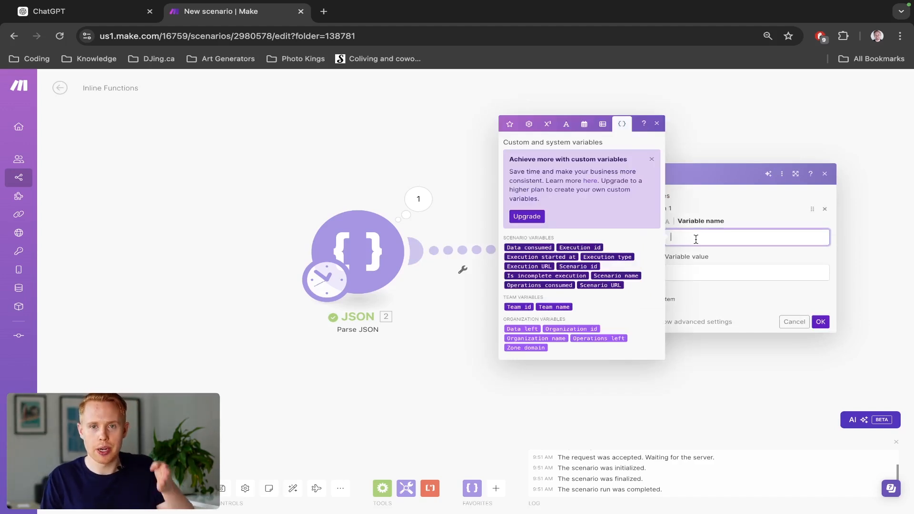
{"action": "left_click", "coordinate": [528, 124]}
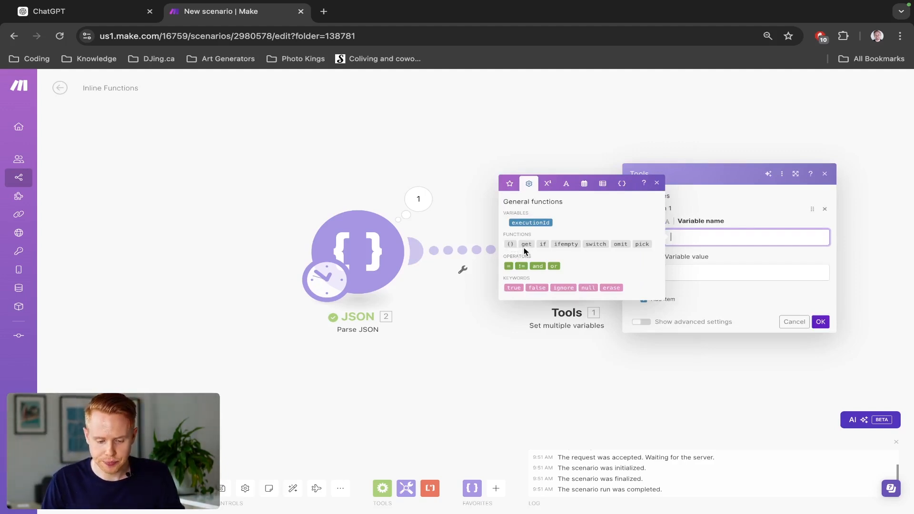
{"action": "left_click", "coordinate": [547, 184]}
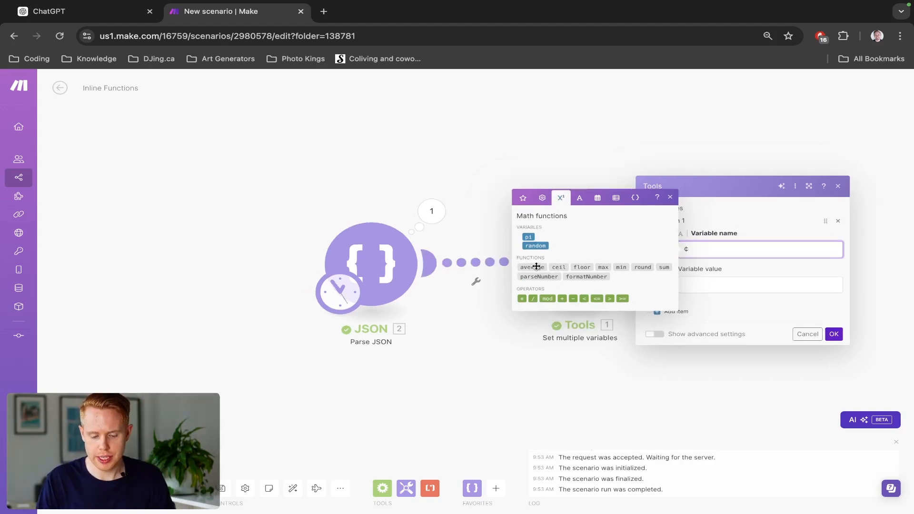
- Define a variable named Ceil with the value ceil(1.2) in the Set multiple variables module, and run the scenario
{"action": "left_click", "coordinate": [558, 267]}
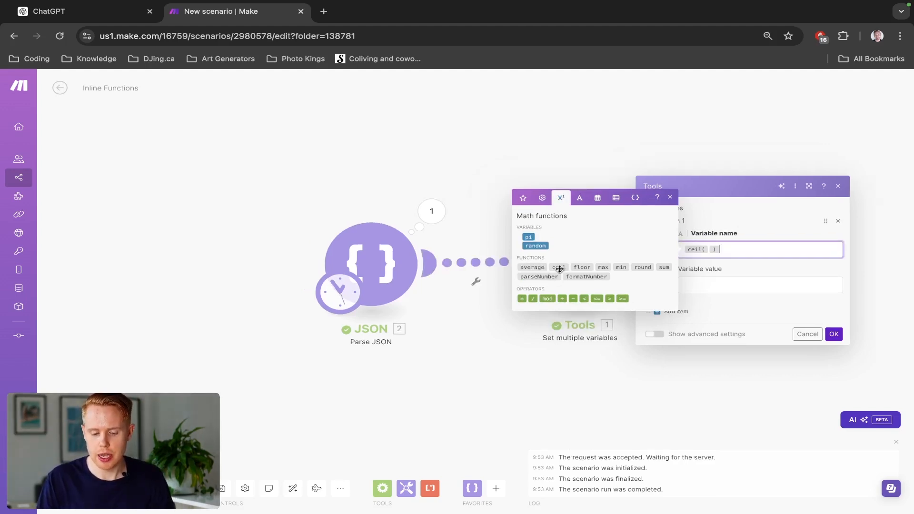
{"action": "left_click", "coordinate": [705, 250]}
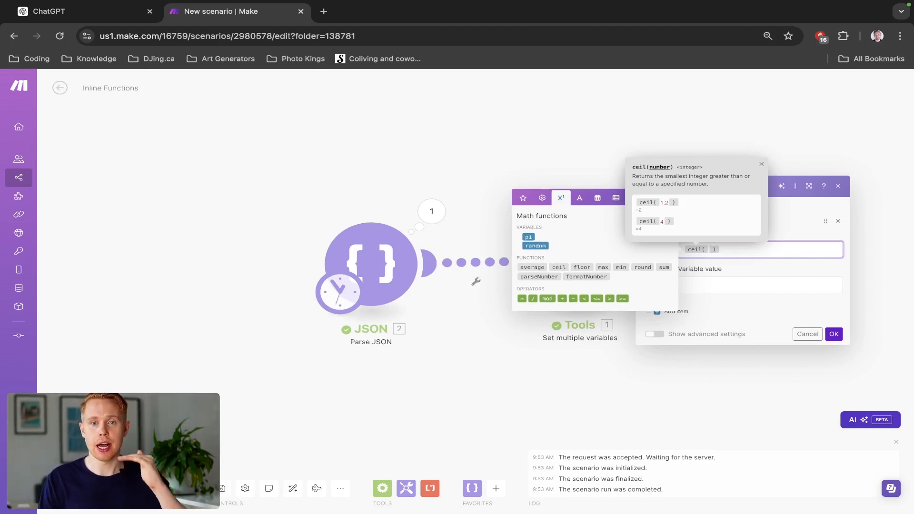
{"action": "type", "text": "1.2"}
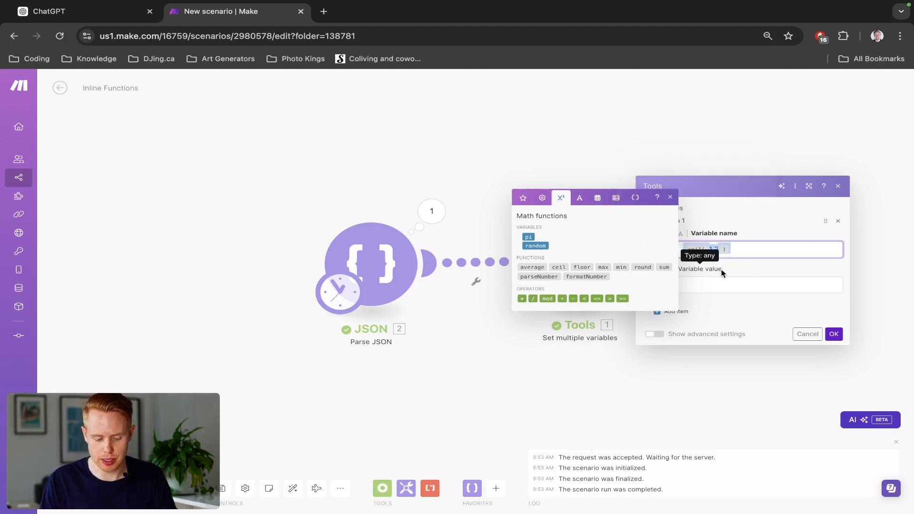
{"action": "left_click", "coordinate": [733, 287]}
{"action": "key", "text": "ctrl+v"}
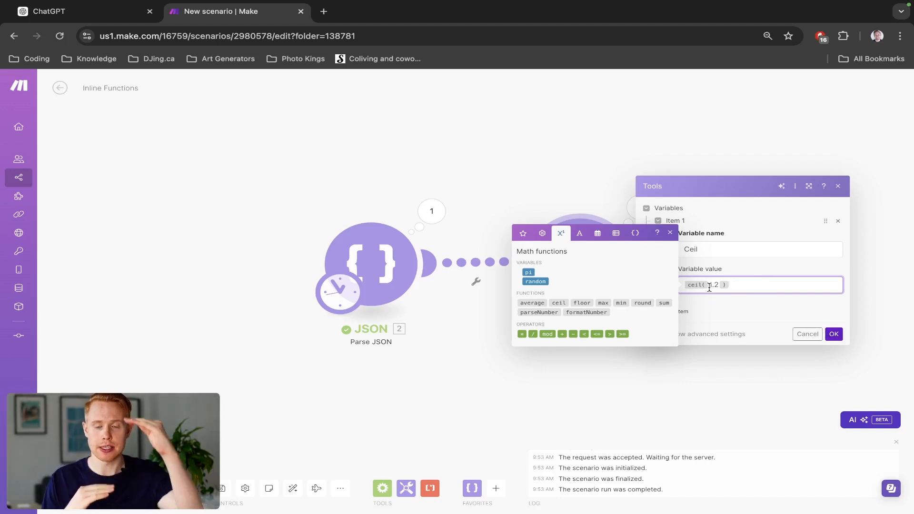
{"action": "left_click", "coordinate": [832, 334]}
{"action": "left_click", "coordinate": [78, 488]}
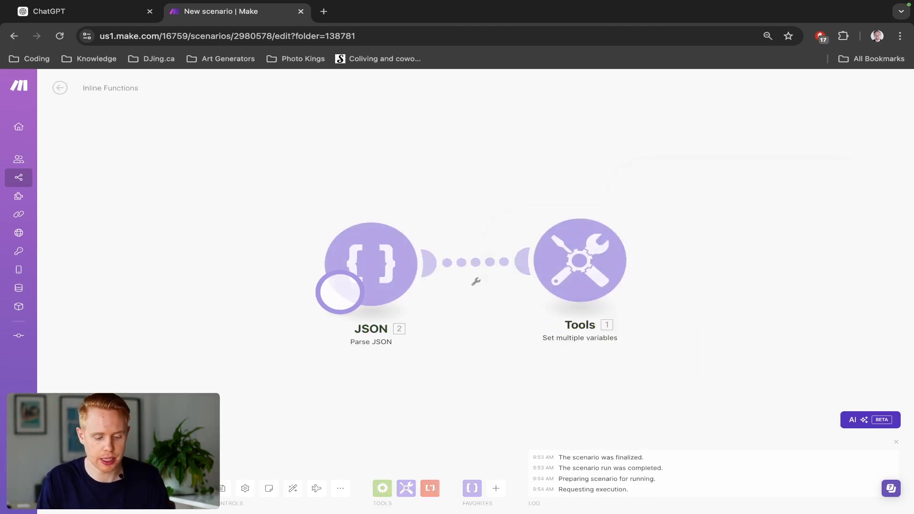
- Check the Ceil output of the Set multiple variables module, and add a second variable named Floor to it
{"action": "left_click", "coordinate": [641, 207]}
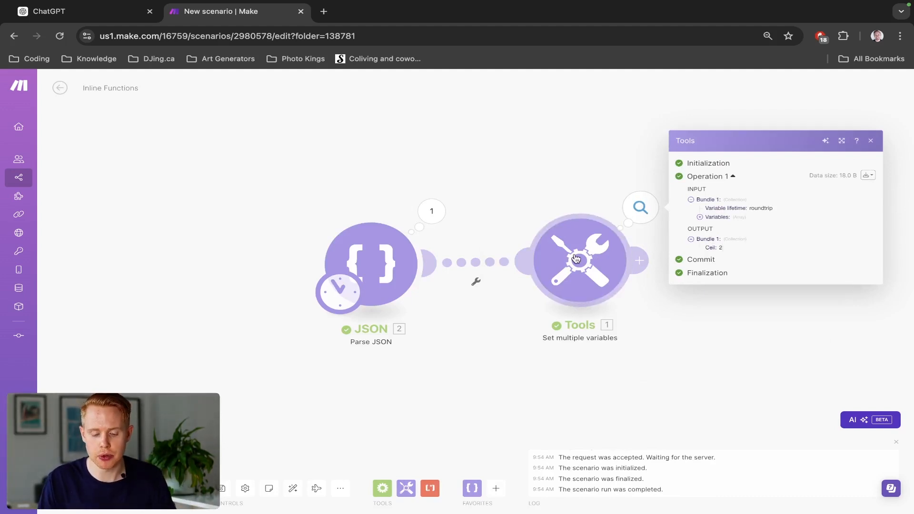
{"action": "left_click", "coordinate": [599, 260]}
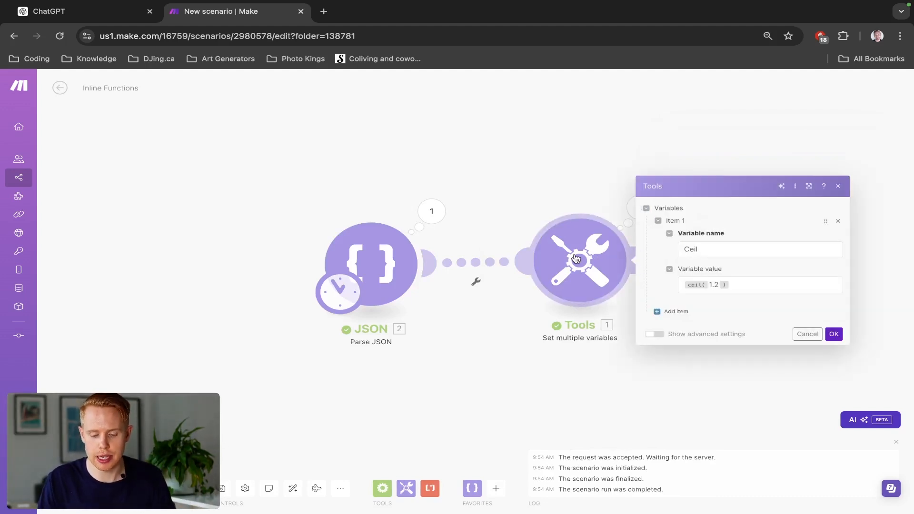
{"action": "left_click", "coordinate": [657, 312]}
{"action": "left_click", "coordinate": [697, 296]}
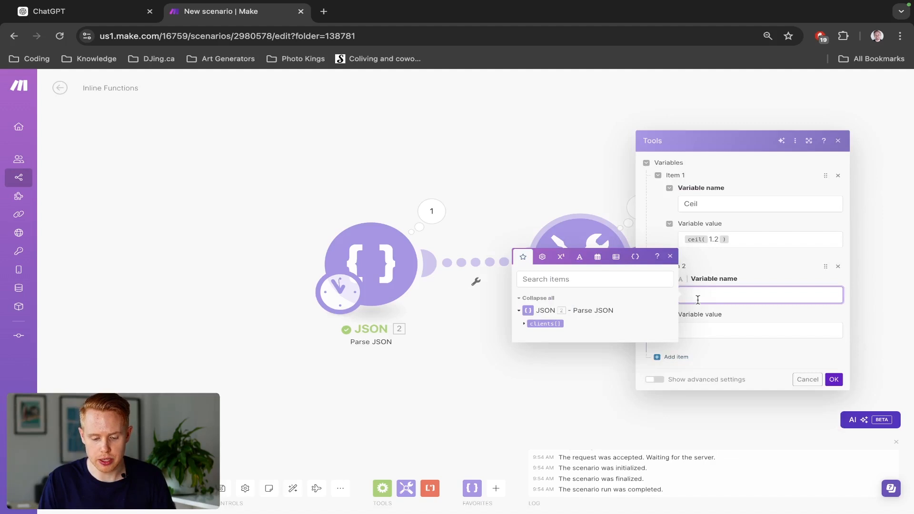
{"action": "left_click", "coordinate": [561, 256]}
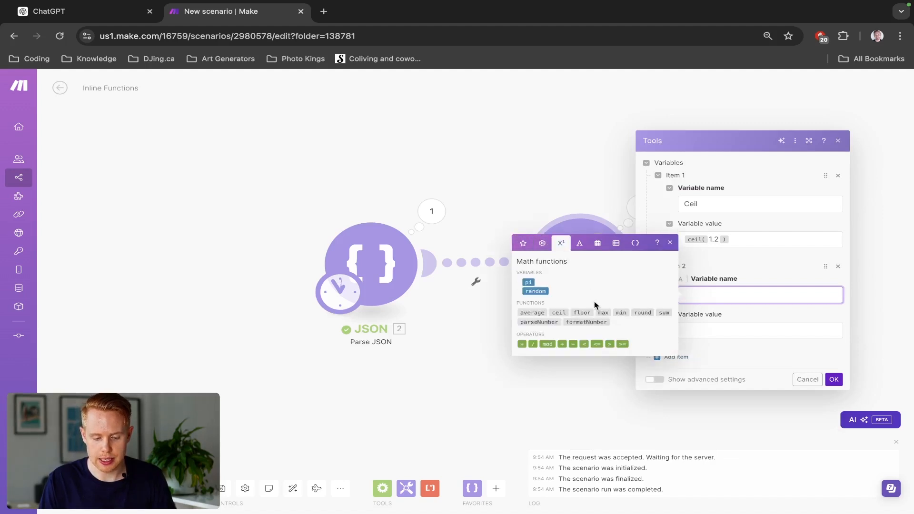
{"action": "type", "text": "Floor"}
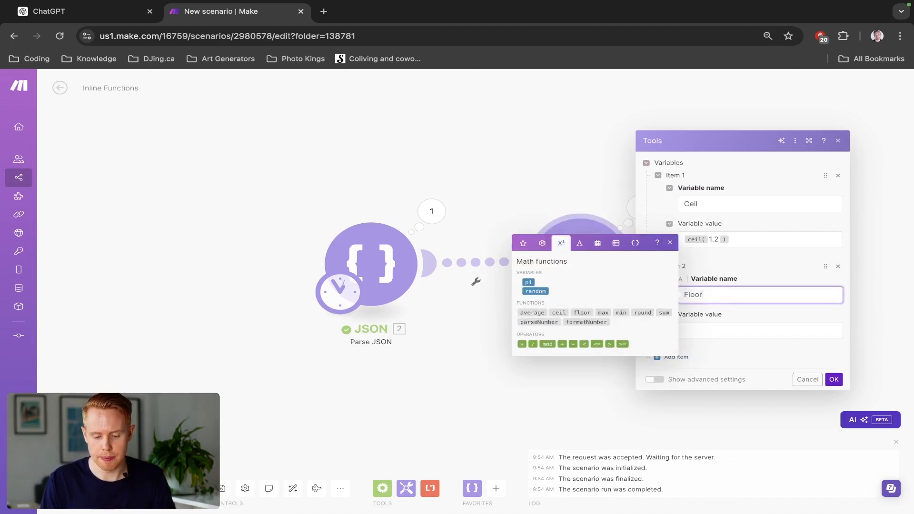
{"action": "key", "text": "Tab"}
- Set the Floor variable's value to floor(1.9), and run the scenario to check the module's output
{"action": "type", "text": "ceil(1.2)"}
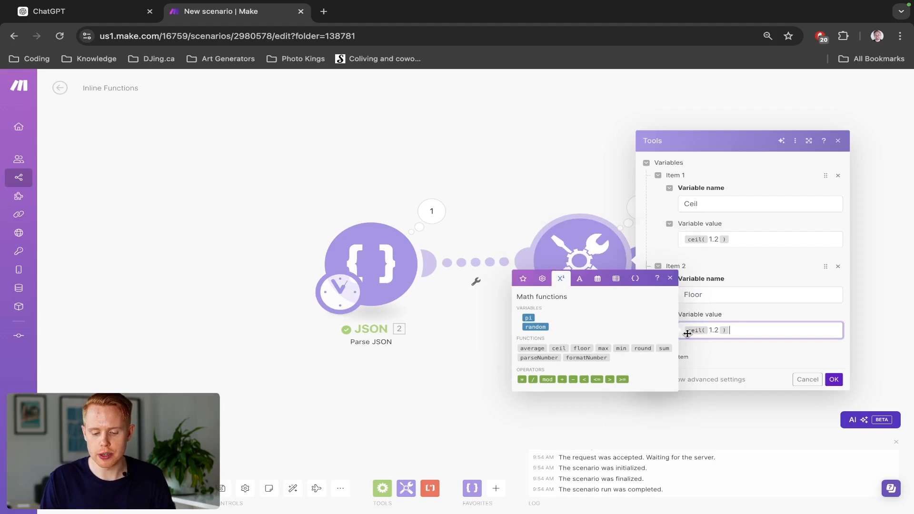
{"action": "key", "text": "Left"}
{"action": "key", "text": "super+a"}
{"action": "key", "text": "BackSpace"}
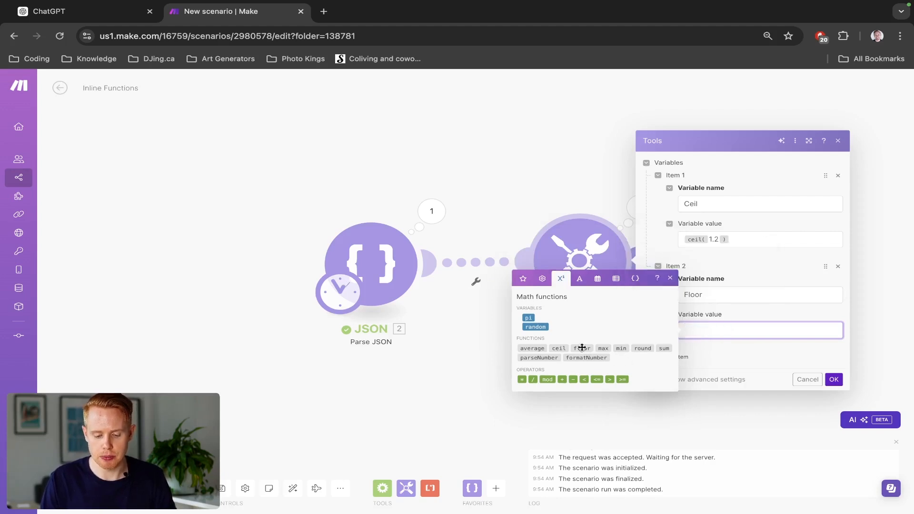
{"action": "left_click", "coordinate": [578, 348]}
{"action": "type", "text": "1.9"}
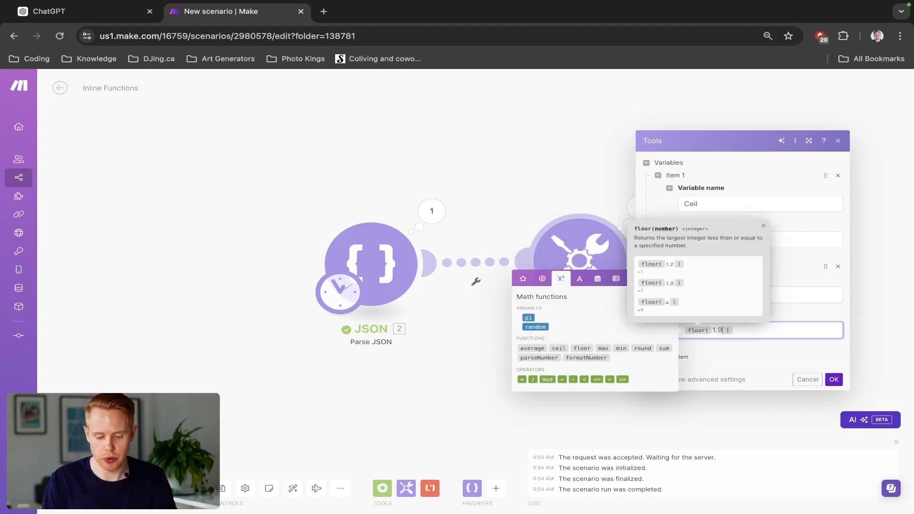
{"action": "left_click", "coordinate": [832, 380]}
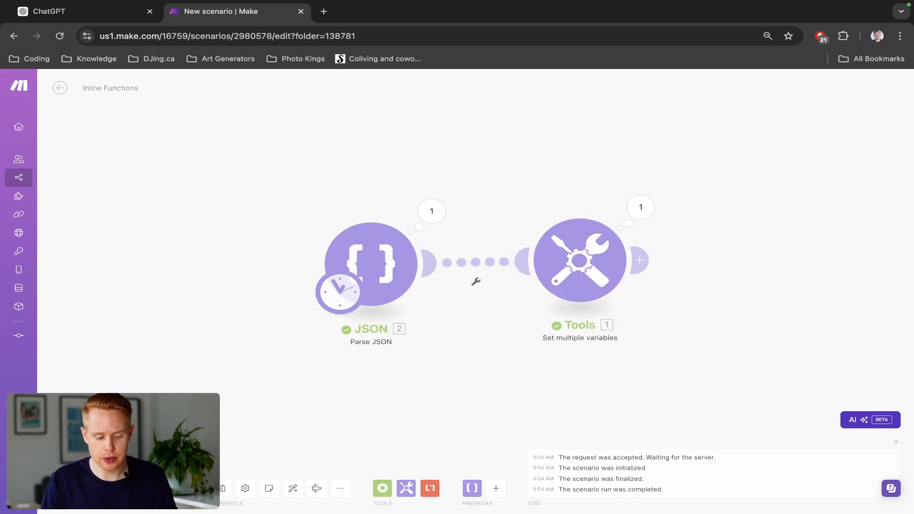
{"action": "left_click", "coordinate": [82, 488]}
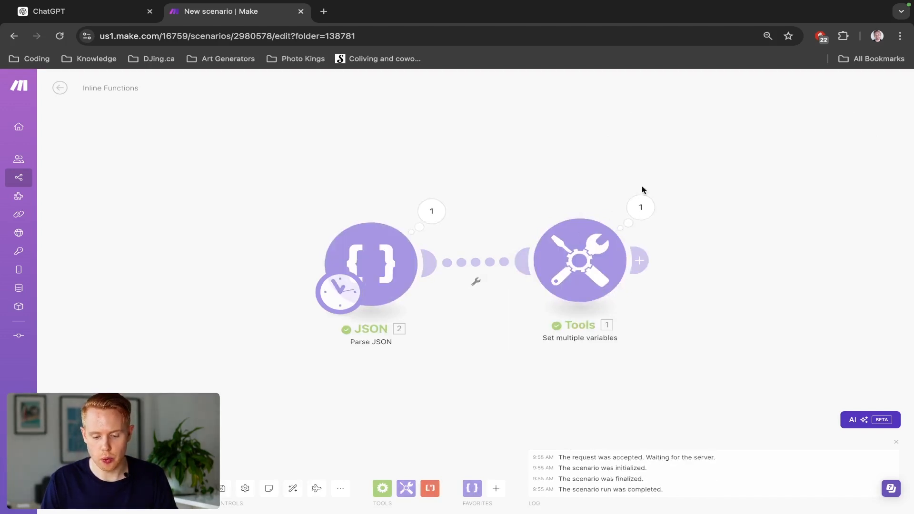
{"action": "left_click", "coordinate": [637, 212]}
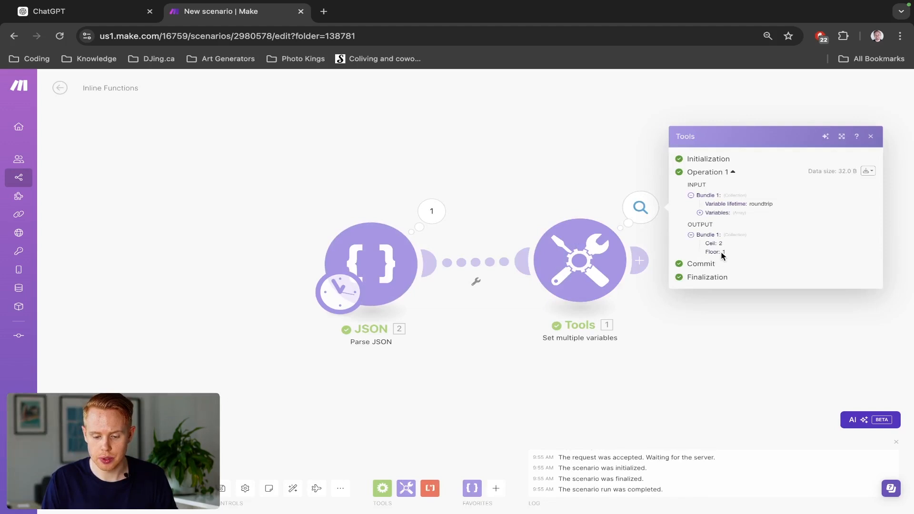
- Add a third variable to the Set multiple variables module with the max function in its name, and save the module
{"action": "left_click", "coordinate": [580, 260]}
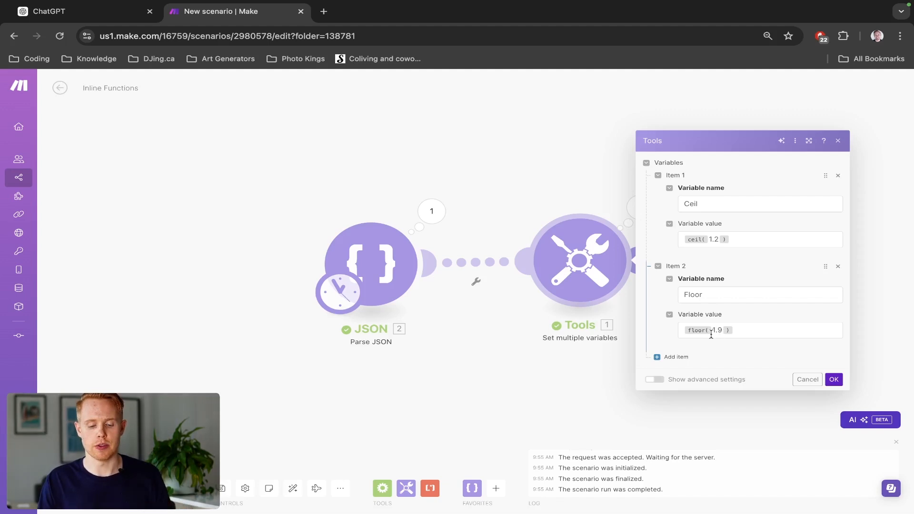
{"action": "left_click", "coordinate": [674, 356]}
{"action": "left_click", "coordinate": [698, 340]}
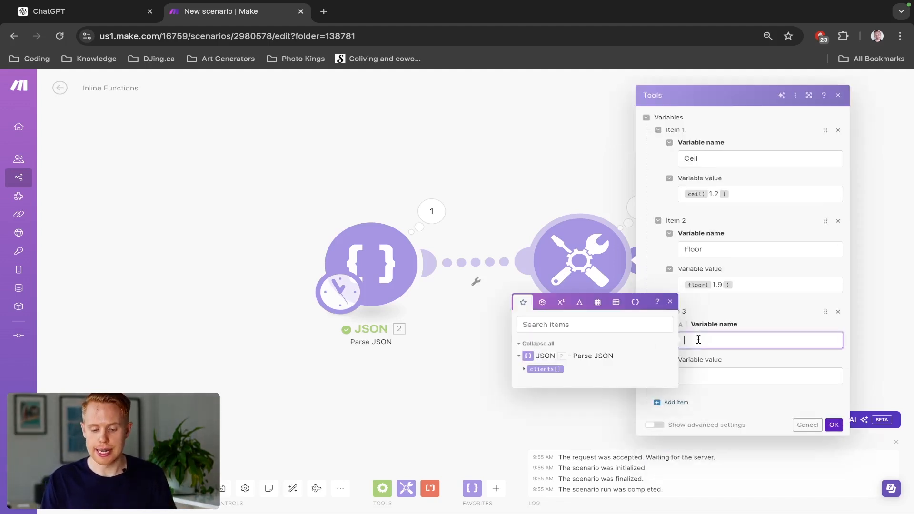
{"action": "left_click", "coordinate": [561, 302]}
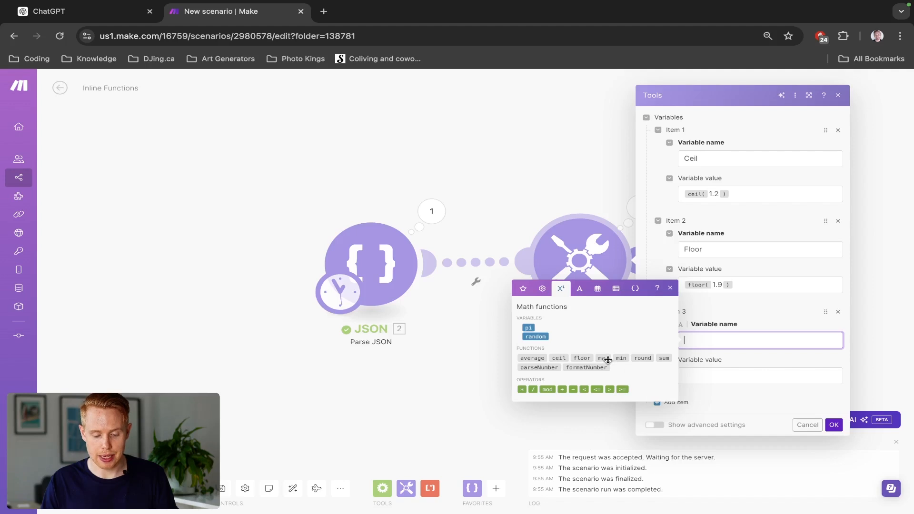
{"action": "left_click", "coordinate": [602, 359]}
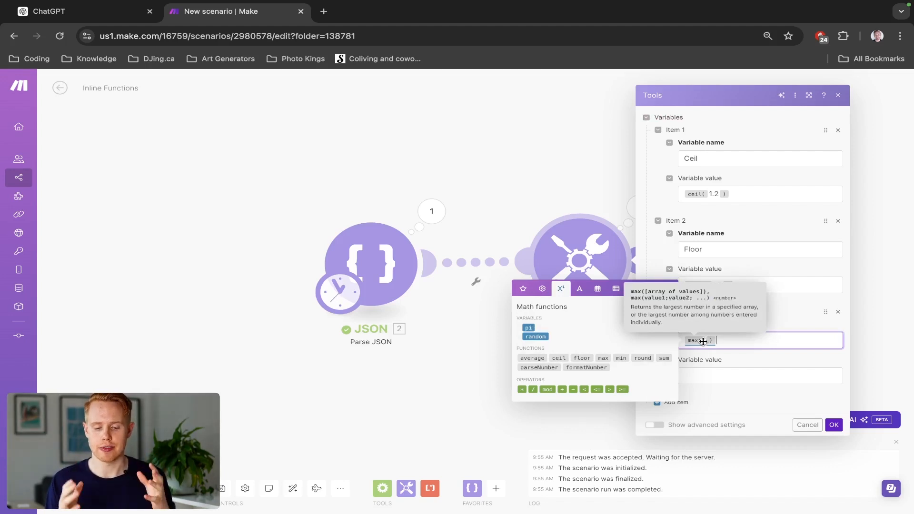
{"action": "left_click", "coordinate": [834, 425]}
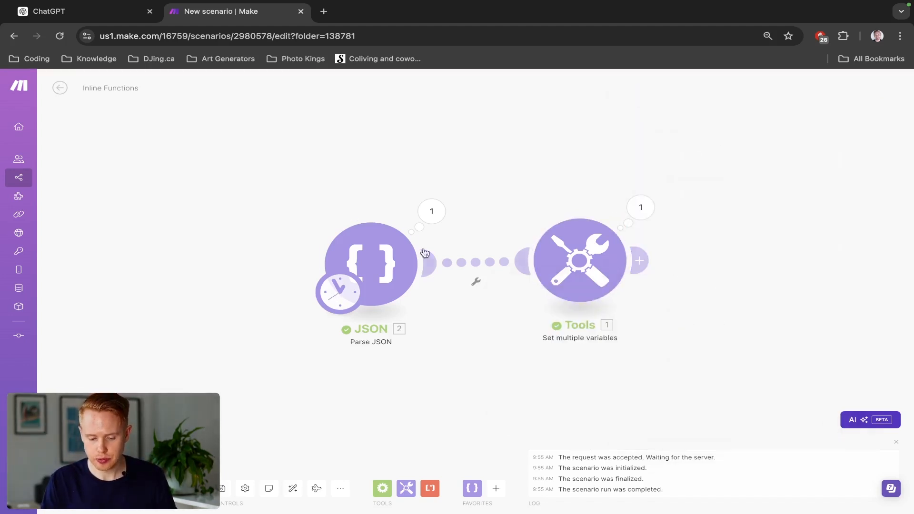
- Insert a JSON Create JSON module between Parse JSON and Set multiple variables
{"action": "left_click", "coordinate": [465, 261]}
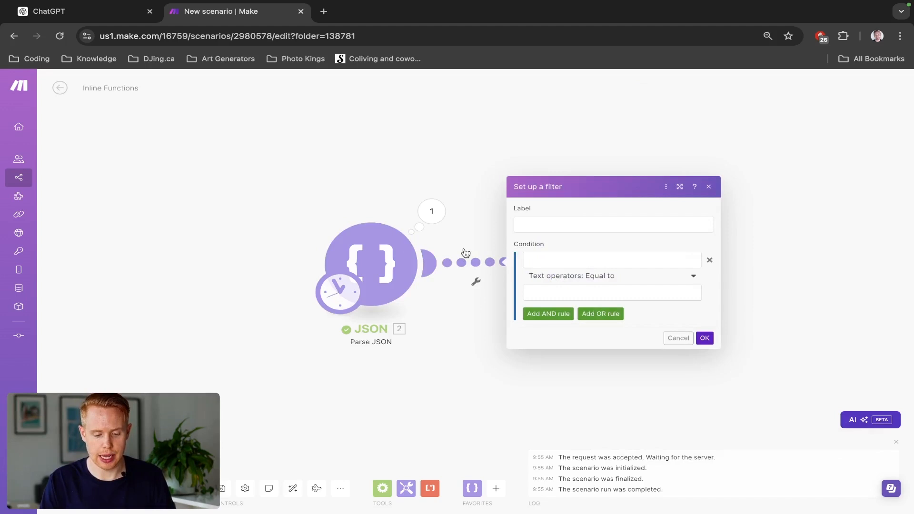
{"action": "right_click", "coordinate": [465, 253]}
{"action": "left_click", "coordinate": [479, 314]}
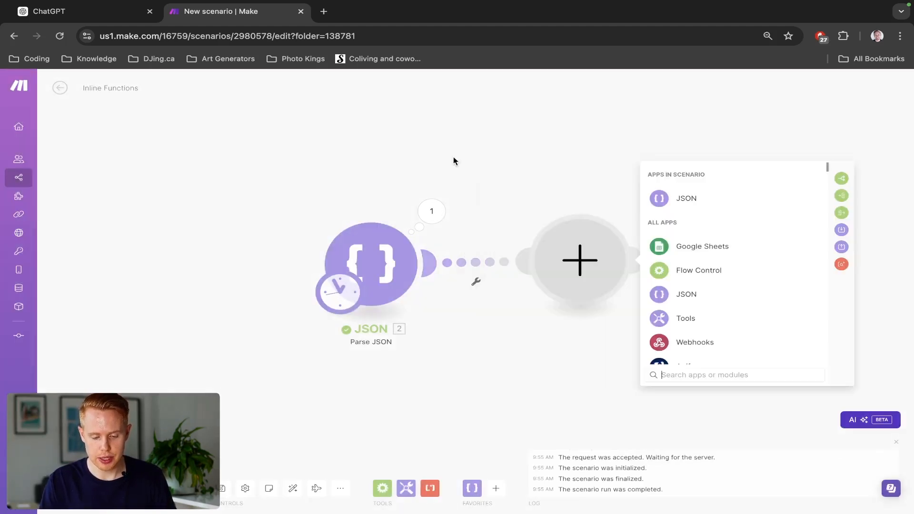
{"action": "left_click", "coordinate": [559, 229]}
{"action": "left_click", "coordinate": [560, 237]}
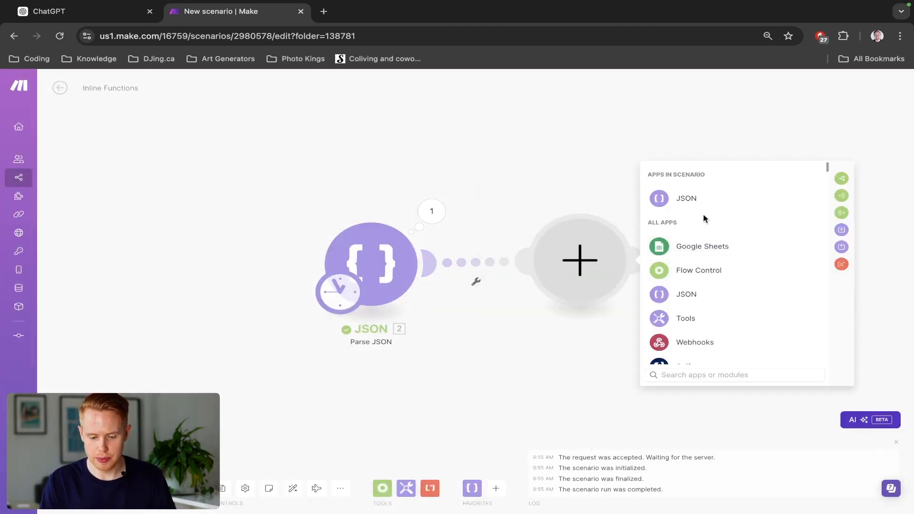
{"action": "left_click", "coordinate": [693, 198]}
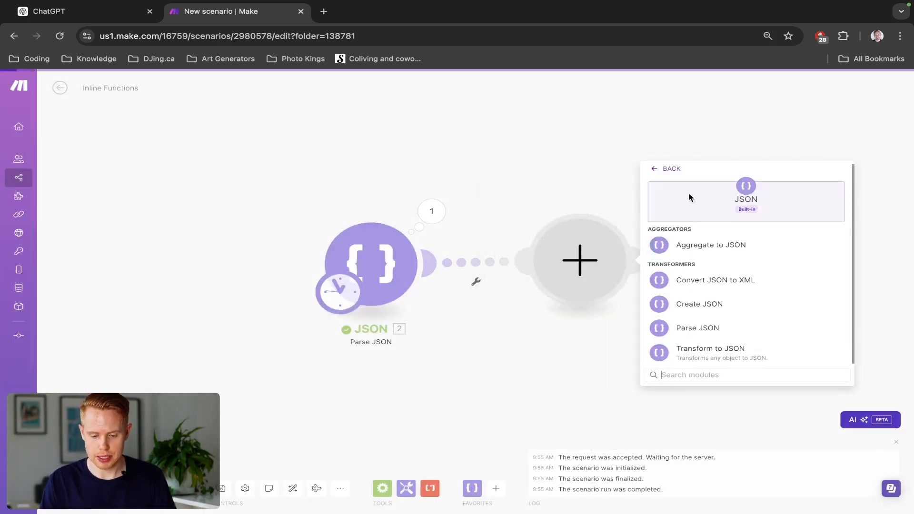
{"action": "left_click", "coordinate": [711, 305]}
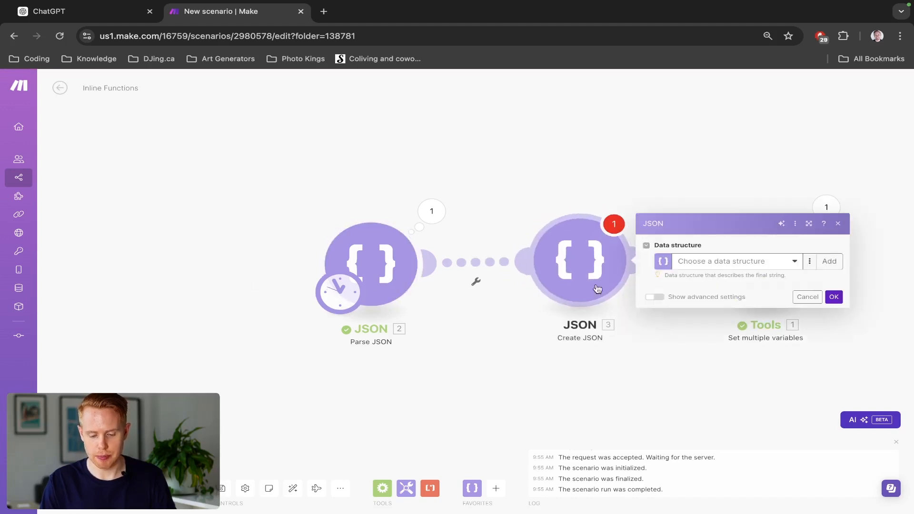
- Create a data structure for the Create JSON module with an array property named Array that holds Number items, and save the module
{"action": "left_click", "coordinate": [739, 260]}
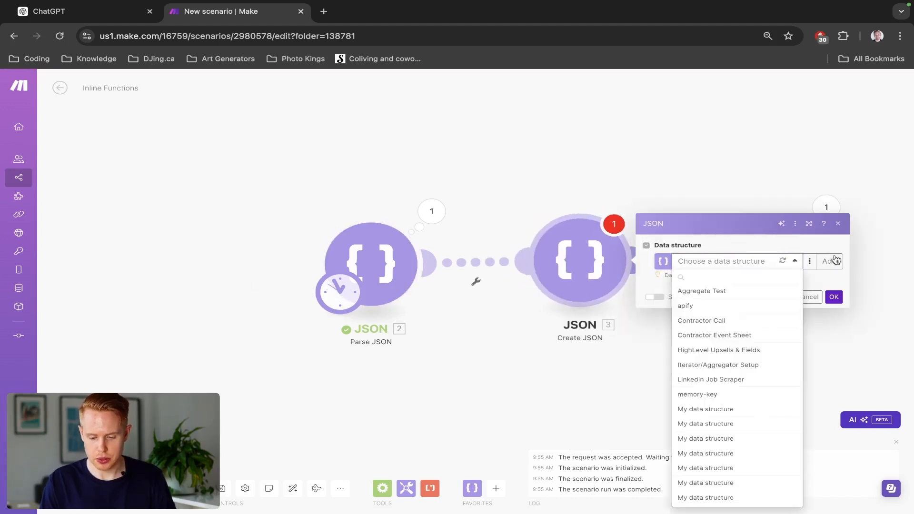
{"action": "left_click", "coordinate": [836, 259]}
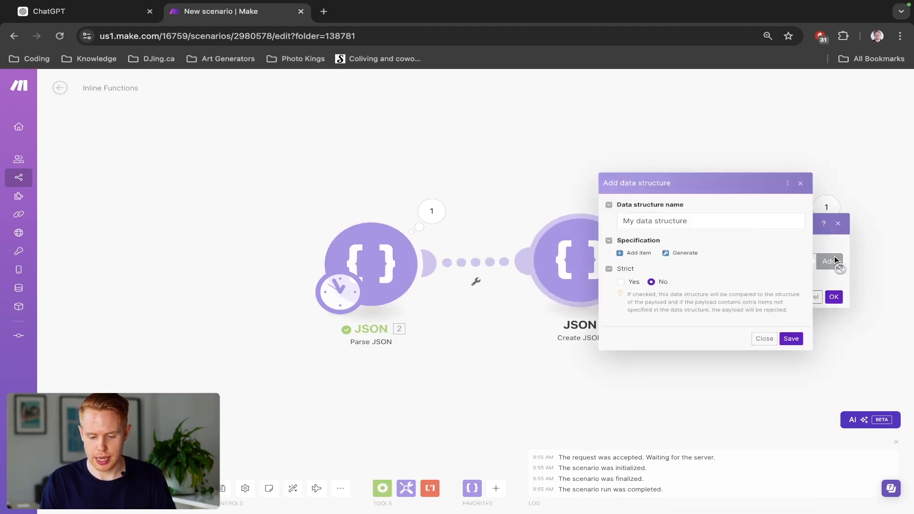
{"action": "left_click", "coordinate": [646, 257]}
{"action": "left_click", "coordinate": [654, 181]}
{"action": "type", "text": "Array"}
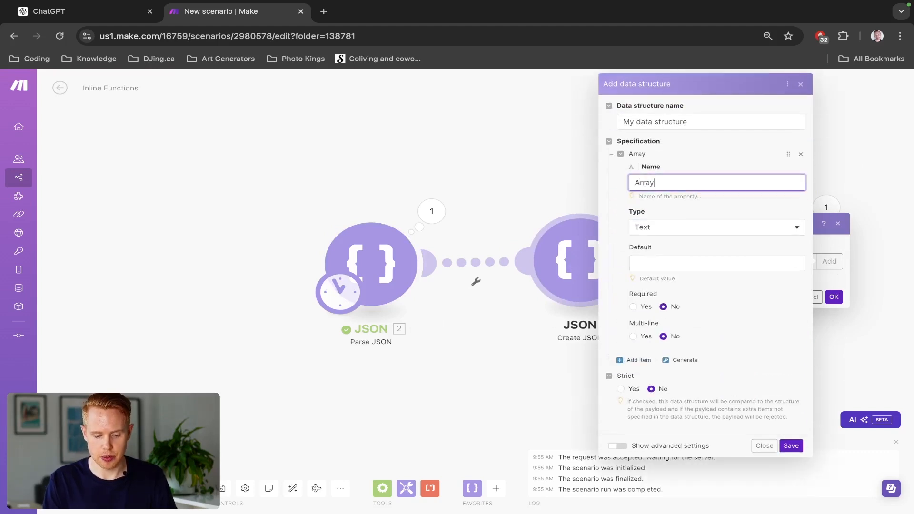
{"action": "left_click", "coordinate": [662, 227]}
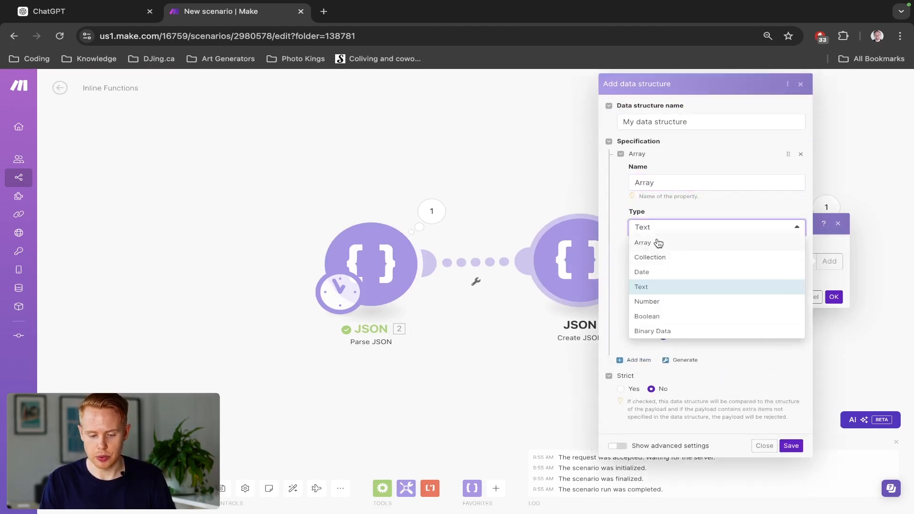
{"action": "left_click", "coordinate": [658, 243]}
{"action": "left_click", "coordinate": [656, 278]}
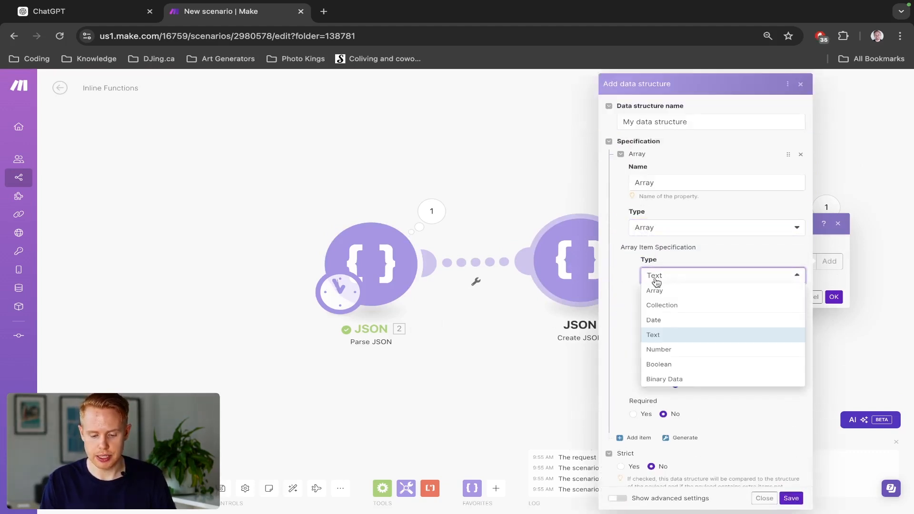
{"action": "left_click", "coordinate": [669, 351]}
{"action": "left_click", "coordinate": [790, 494]}
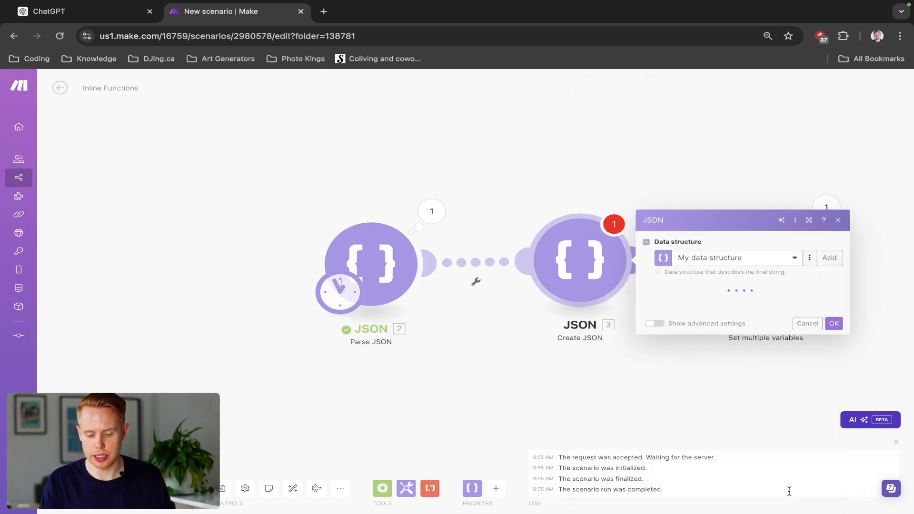
{"action": "left_click", "coordinate": [833, 311]}
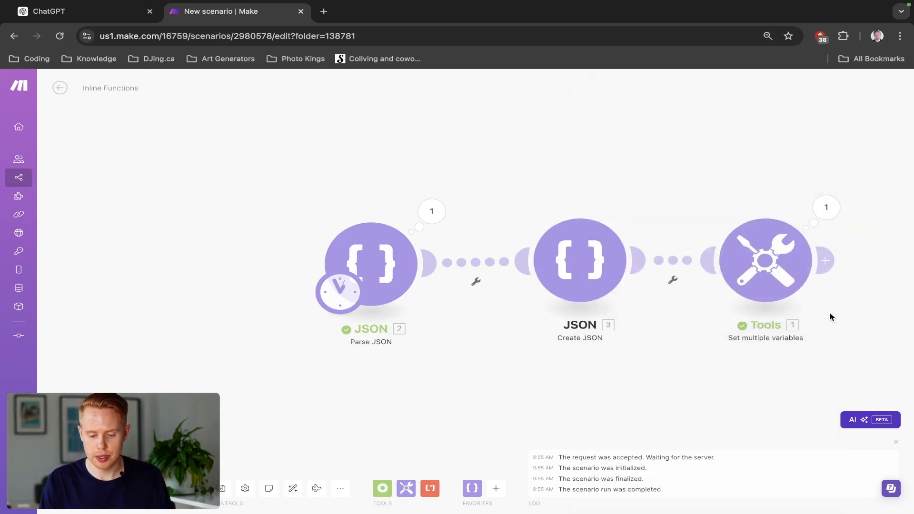
- Add five empty items to the Array of the Create JSON module
{"action": "left_click", "coordinate": [591, 286]}
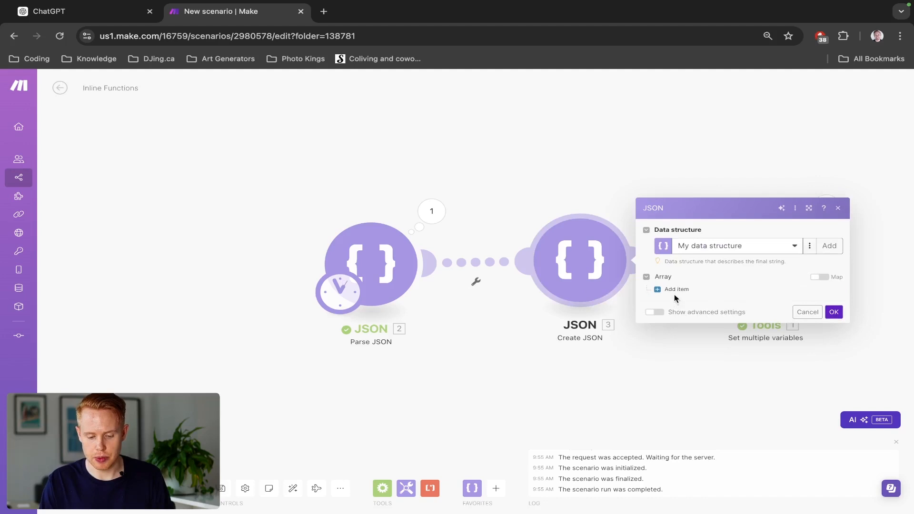
{"action": "left_click", "coordinate": [673, 290]}
{"action": "left_click", "coordinate": [675, 307]}
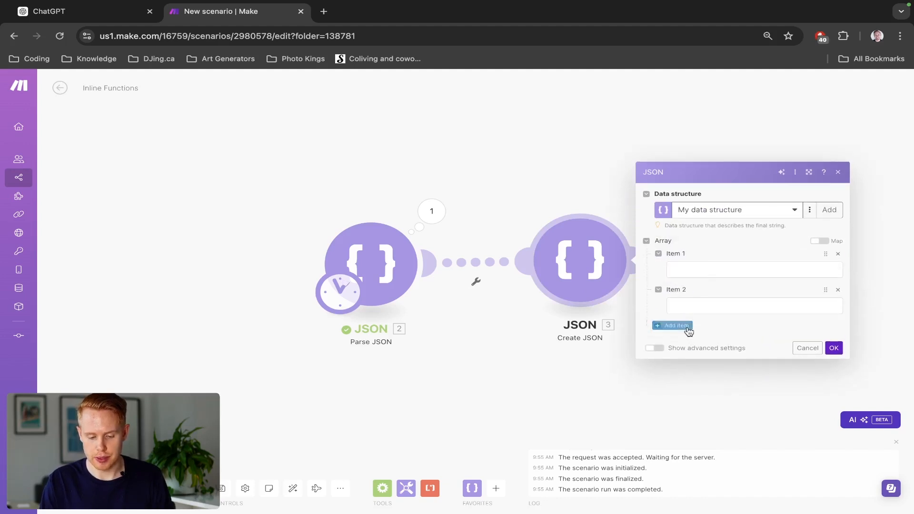
{"action": "left_click", "coordinate": [685, 326]}
{"action": "left_click", "coordinate": [684, 343]}
{"action": "left_click", "coordinate": [685, 363]}
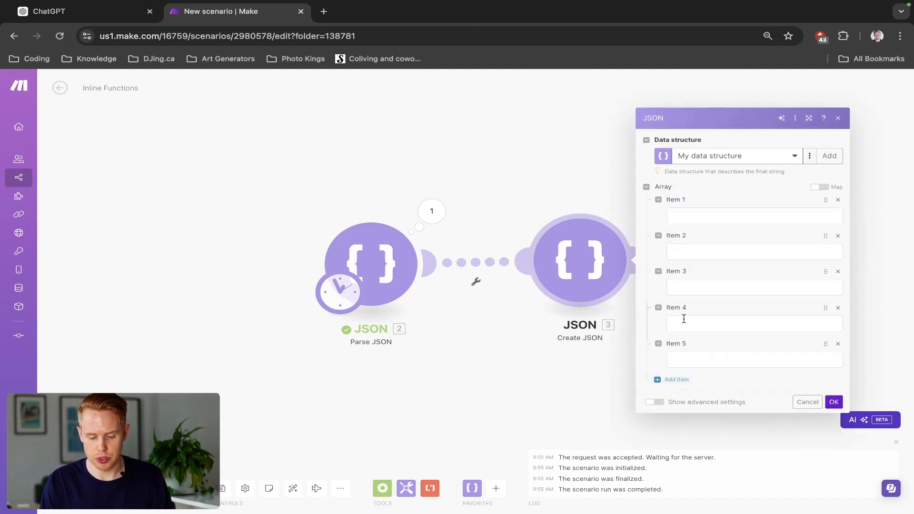
- Fill the five Array items with 1, 2, 3, 4 and 5 in order, and save the Create JSON module
{"action": "left_click", "coordinate": [689, 217]}
{"action": "type", "text": "1"}
{"action": "left_click", "coordinate": [688, 245]}
{"action": "type", "text": "2"}
{"action": "left_click", "coordinate": [688, 291]}
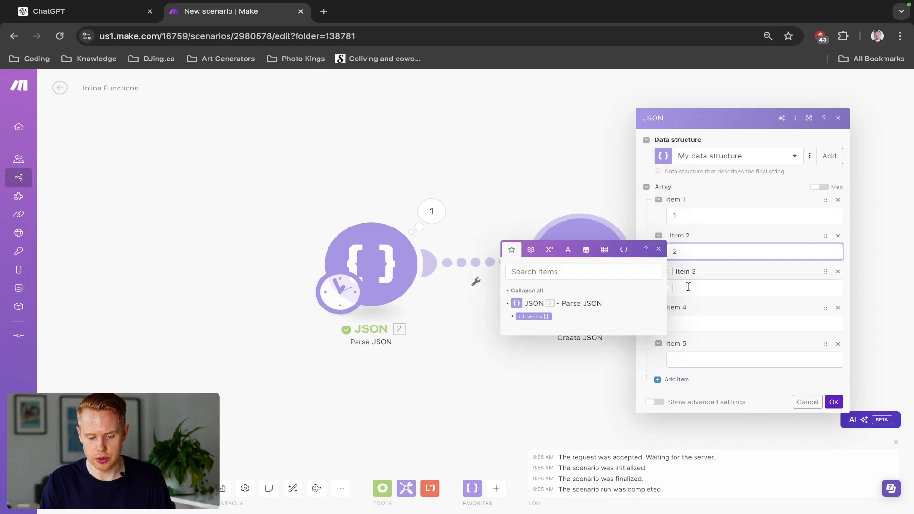
{"action": "type", "text": "3"}
{"action": "left_click", "coordinate": [688, 318]}
{"action": "type", "text": "4"}
{"action": "left_click", "coordinate": [690, 354]}
{"action": "type", "text": "5"}
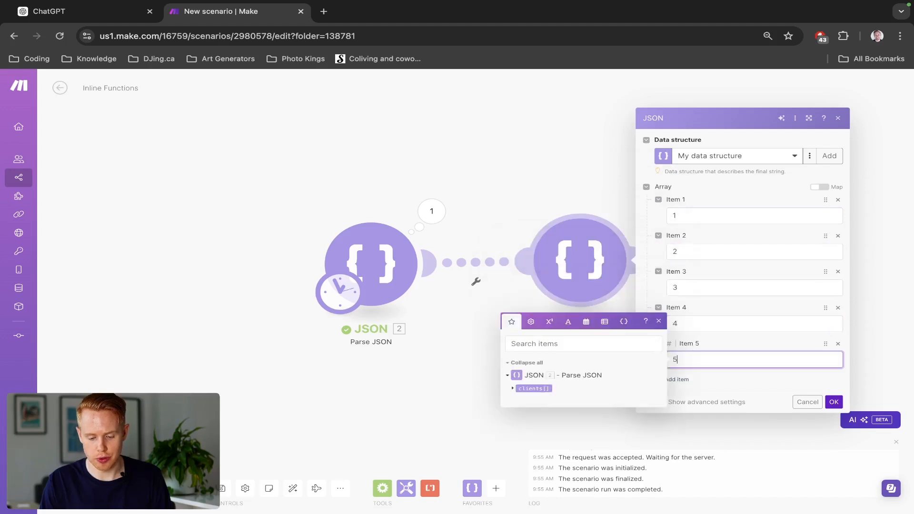
{"action": "left_click", "coordinate": [832, 402]}
{"action": "left_click", "coordinate": [832, 402]}
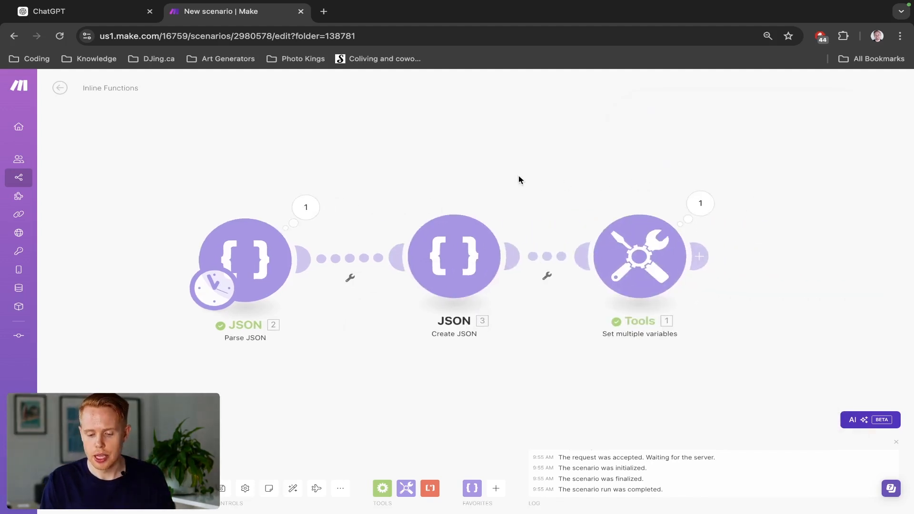
- Rename the third variable in the Set multiple variables module to Max Value
{"action": "left_click", "coordinate": [640, 260]}
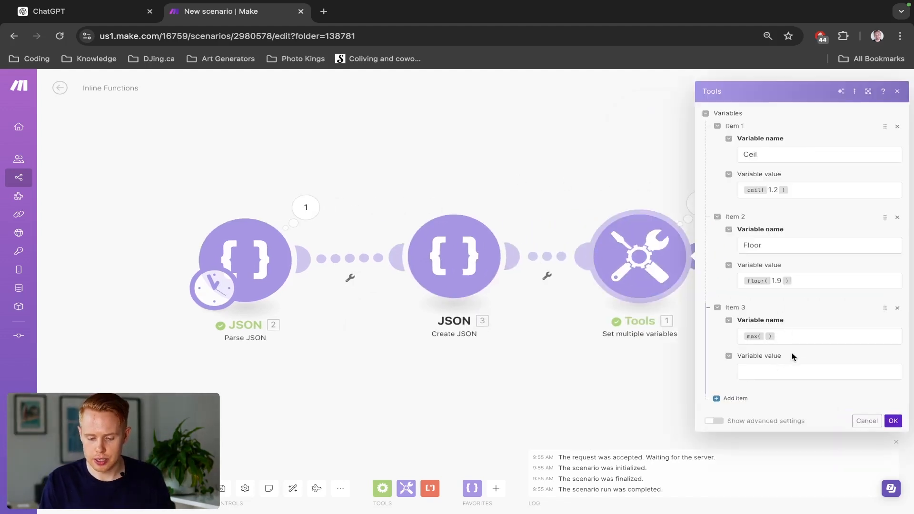
{"action": "left_click", "coordinate": [804, 338]}
{"action": "key", "text": "BackSpace"}
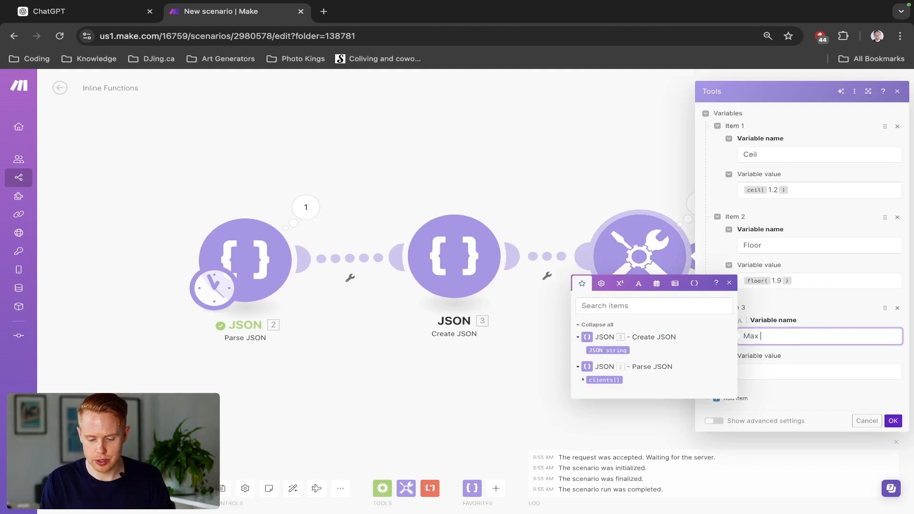
{"action": "type", "text": "Max Value"}
- Set the Max Value variable's value to the max function containing the JSON string from Create JSON
{"action": "key", "text": "Tab"}
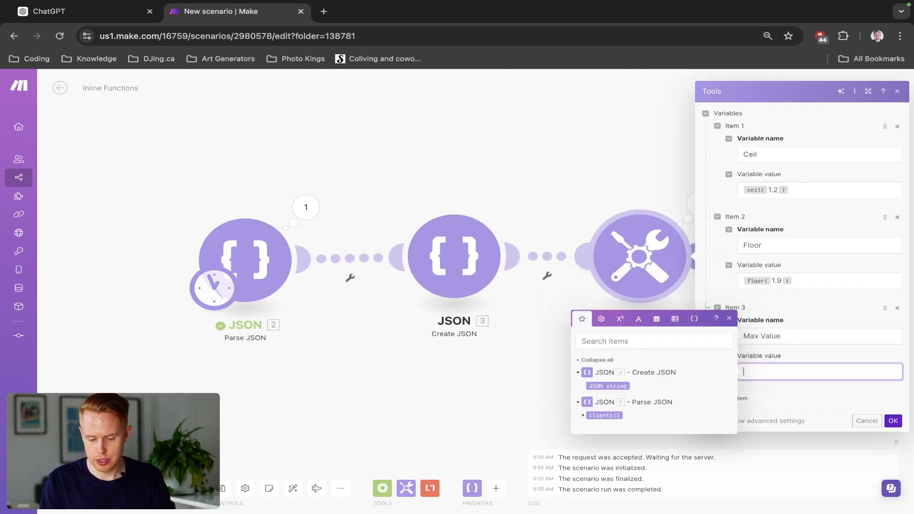
{"action": "left_click", "coordinate": [621, 321]}
{"action": "left_click", "coordinate": [661, 389]}
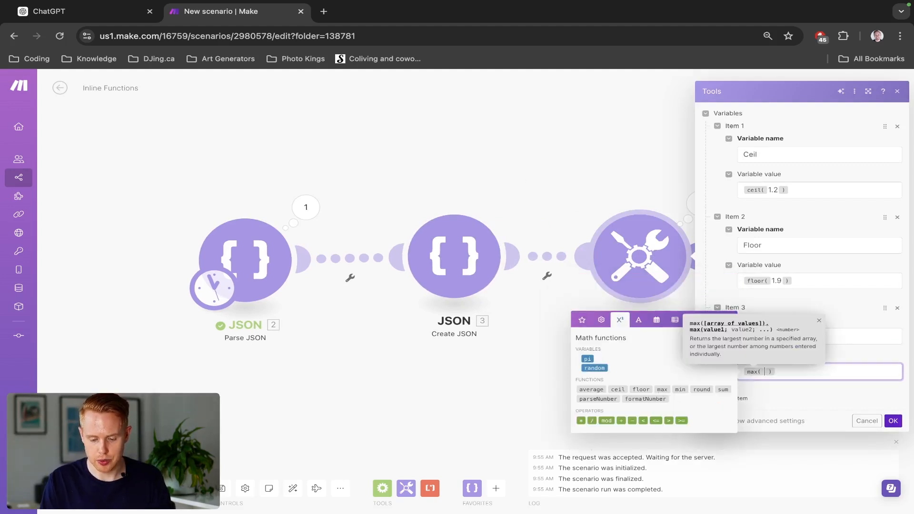
{"action": "left_click", "coordinate": [581, 320]}
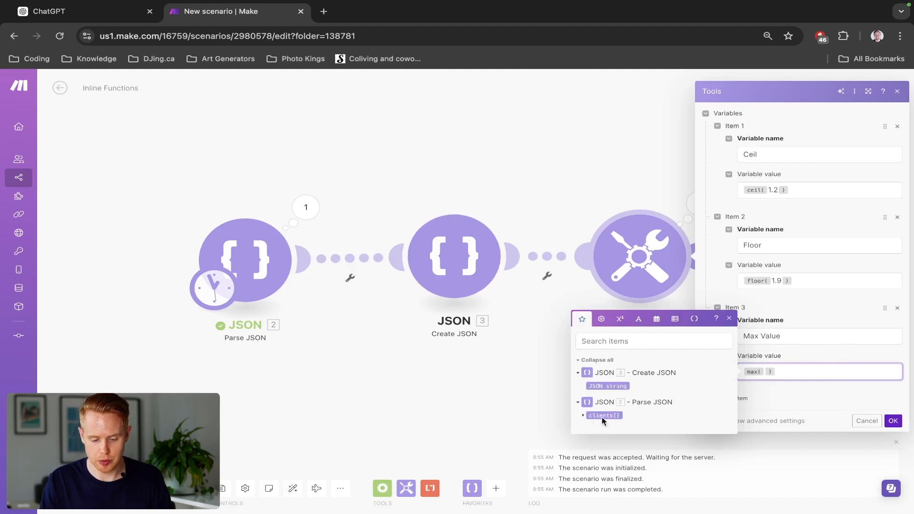
{"action": "left_click", "coordinate": [608, 386]}
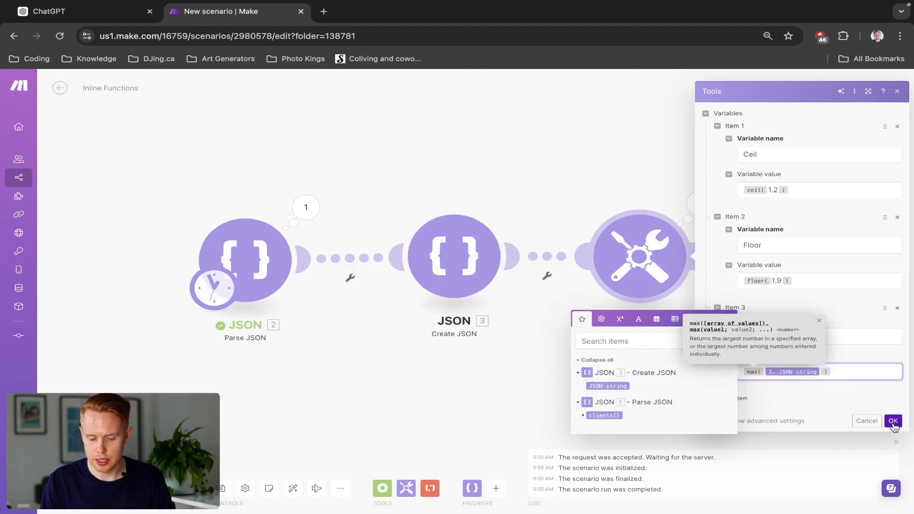
- Insert a JSON Parse JSON module before Set multiple variables, using the Create JSON module's JSON string as its input, and save it
{"action": "right_click", "coordinate": [538, 256]}
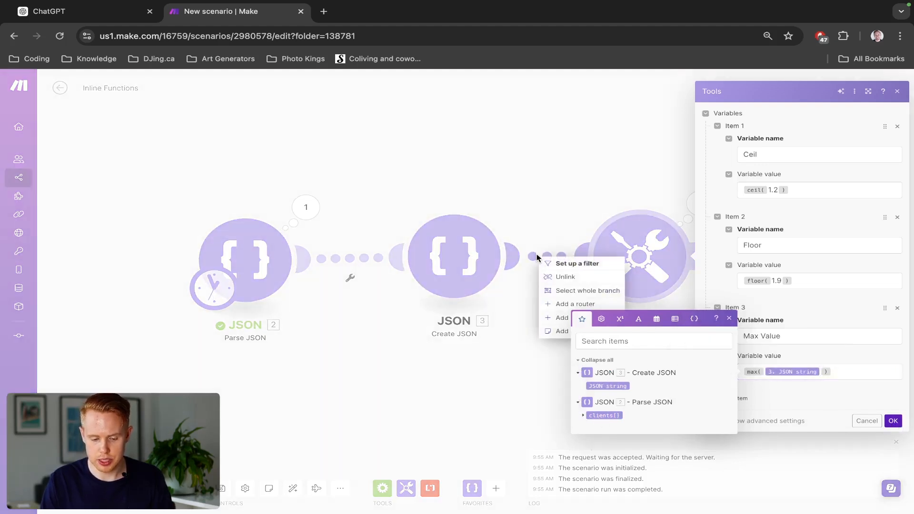
{"action": "left_click", "coordinate": [552, 320]}
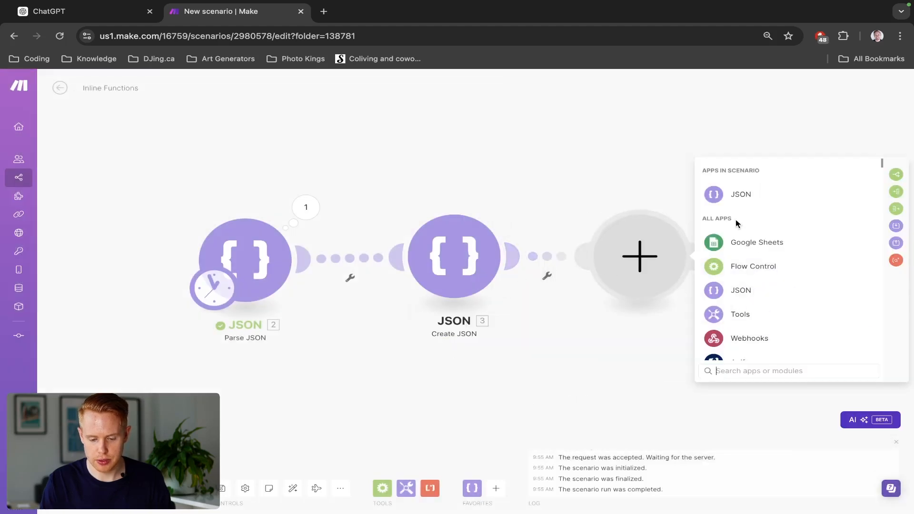
{"action": "left_click", "coordinate": [733, 196]}
{"action": "left_click", "coordinate": [771, 325]}
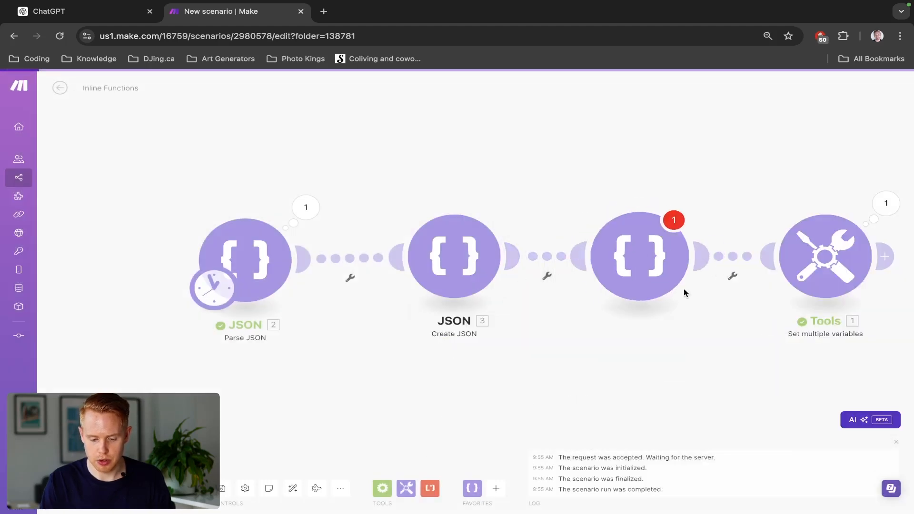
{"action": "left_click", "coordinate": [745, 291]}
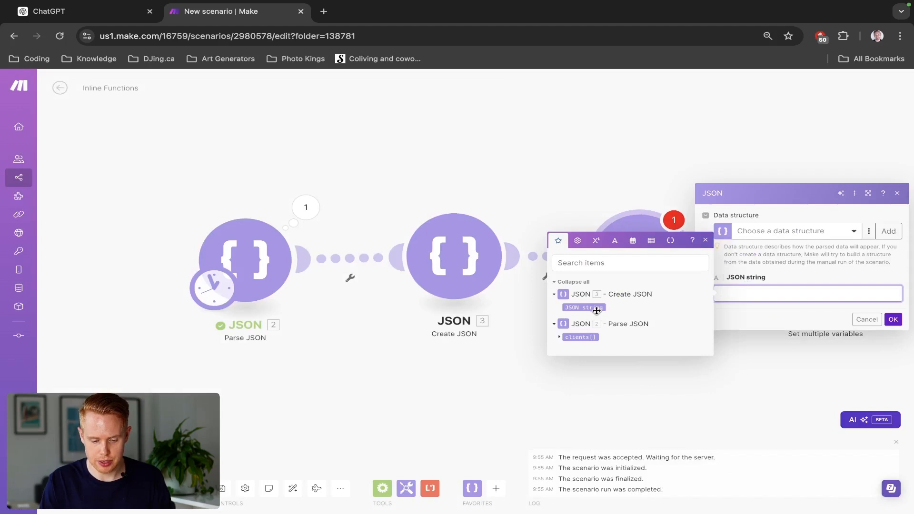
{"action": "left_click", "coordinate": [595, 308]}
{"action": "left_click", "coordinate": [893, 319]}
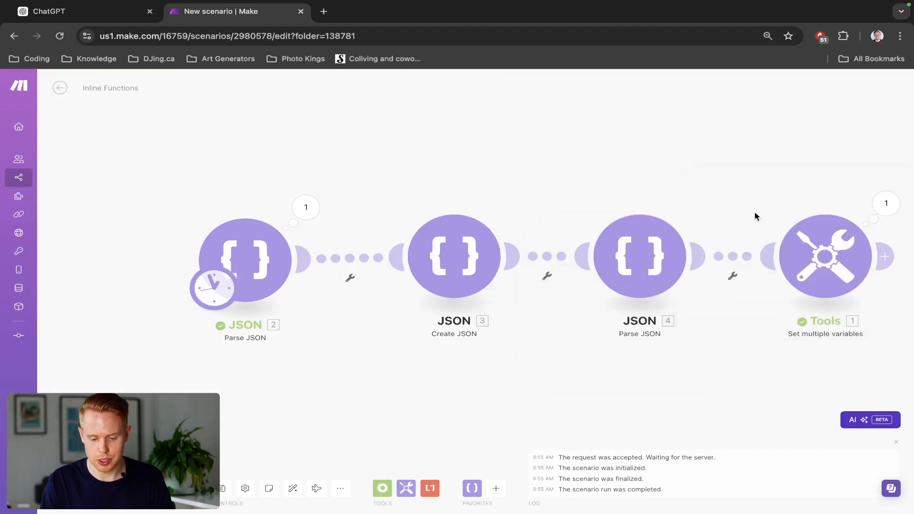
- Remove the JSON string from the Max Value variable's max function and save the Set multiple variables module
{"action": "left_click_drag", "start_coordinate": [755, 214], "coordinate": [500, 196]}
{"action": "left_click", "coordinate": [568, 245]}
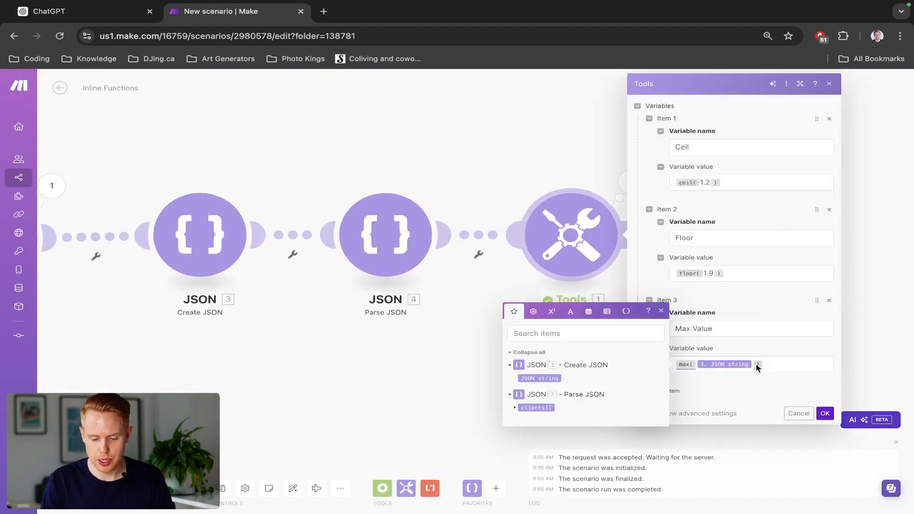
{"action": "key", "text": "BackSpace"}
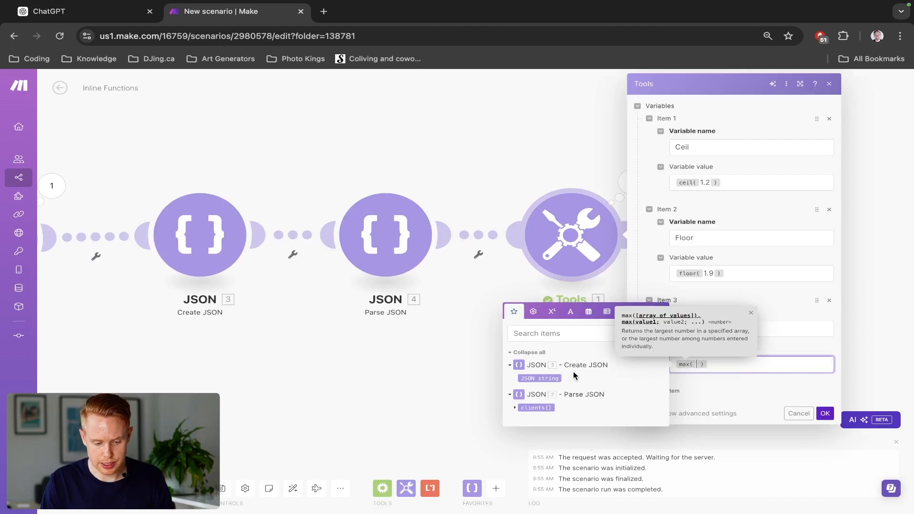
{"action": "left_click", "coordinate": [824, 413]}
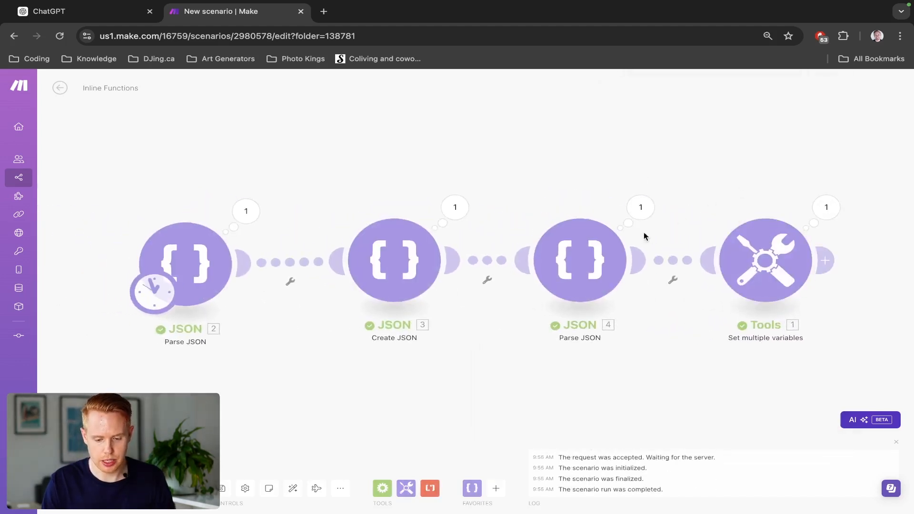
- Put the second Parse JSON module's Array inside Max Value's max function, save, and examine the Set multiple variables output
{"action": "left_click", "coordinate": [740, 255]}
{"action": "left_click", "coordinate": [570, 376]}
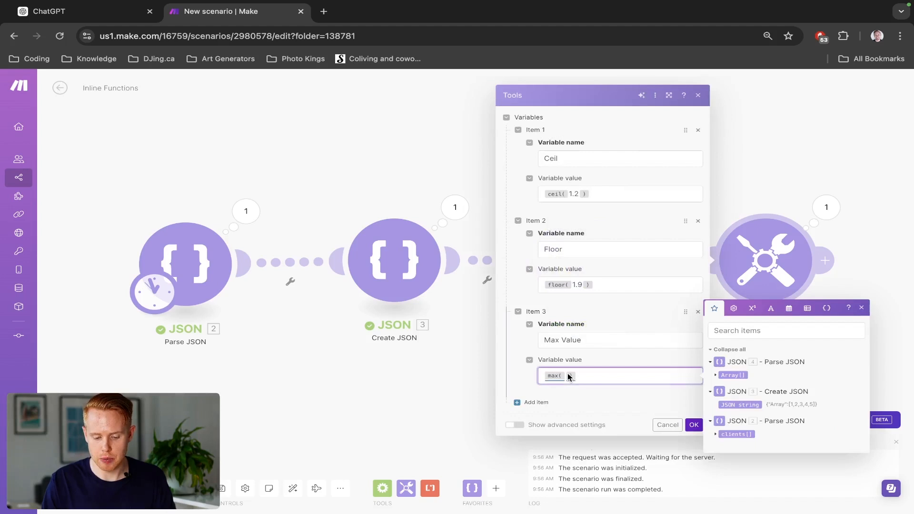
{"action": "left_click", "coordinate": [565, 375]}
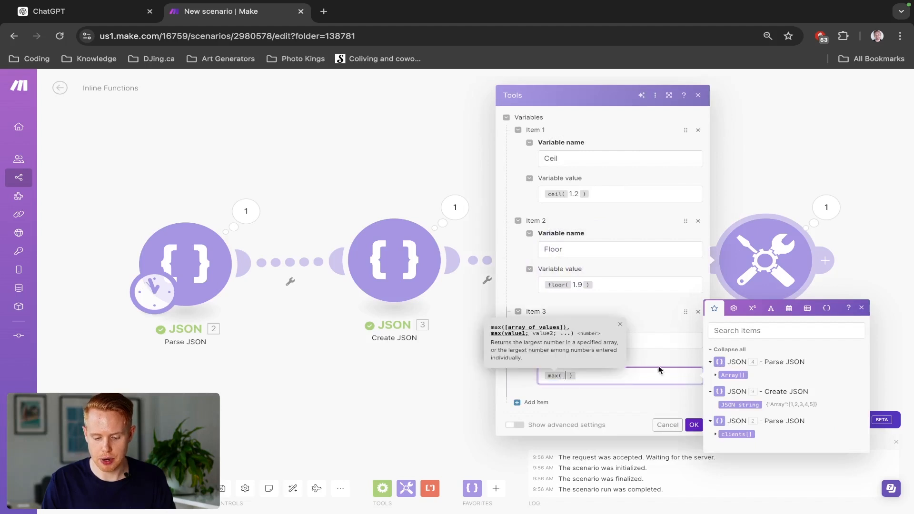
{"action": "left_click", "coordinate": [735, 374]}
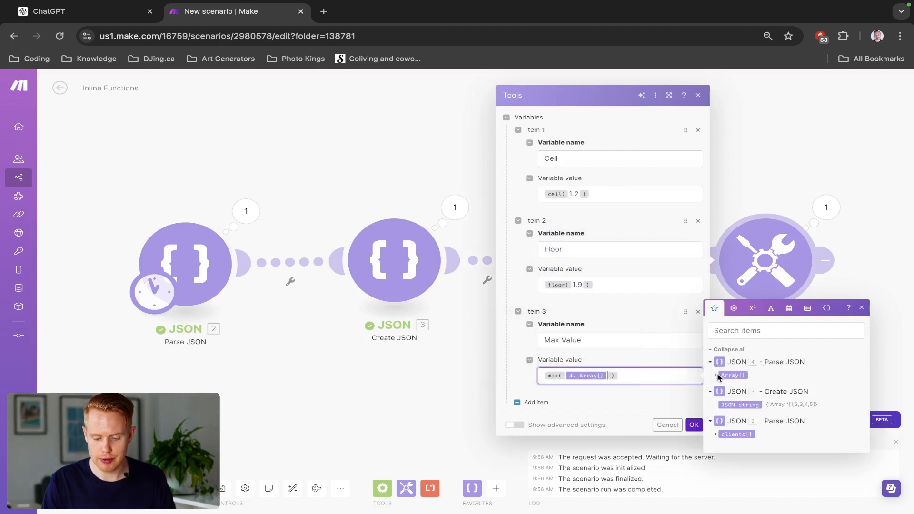
{"action": "left_click", "coordinate": [716, 376]}
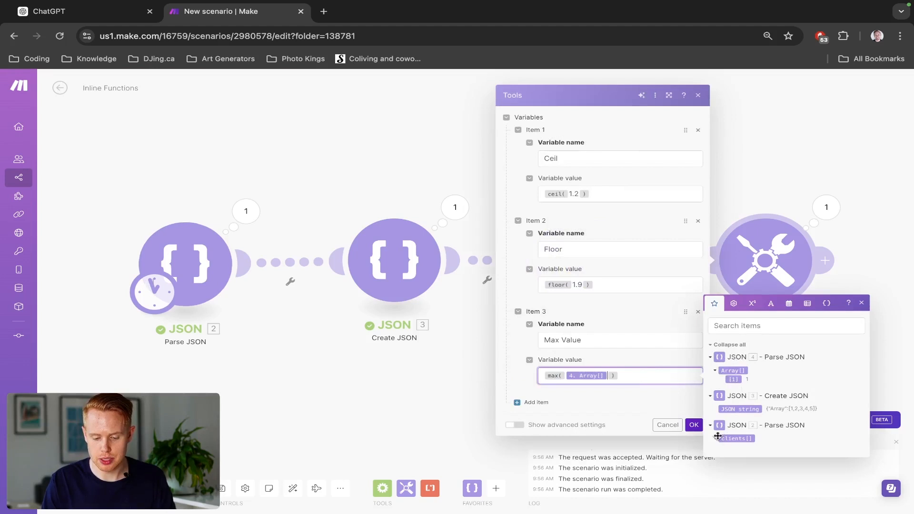
{"action": "left_click", "coordinate": [695, 423]}
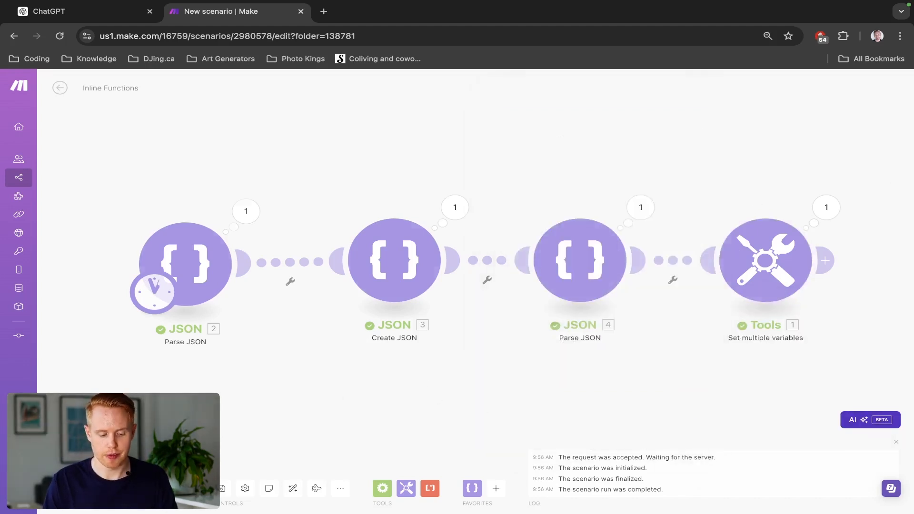
{"action": "scroll", "coordinate": [748, 219], "scroll_direction": "right", "scroll_amount": 5}
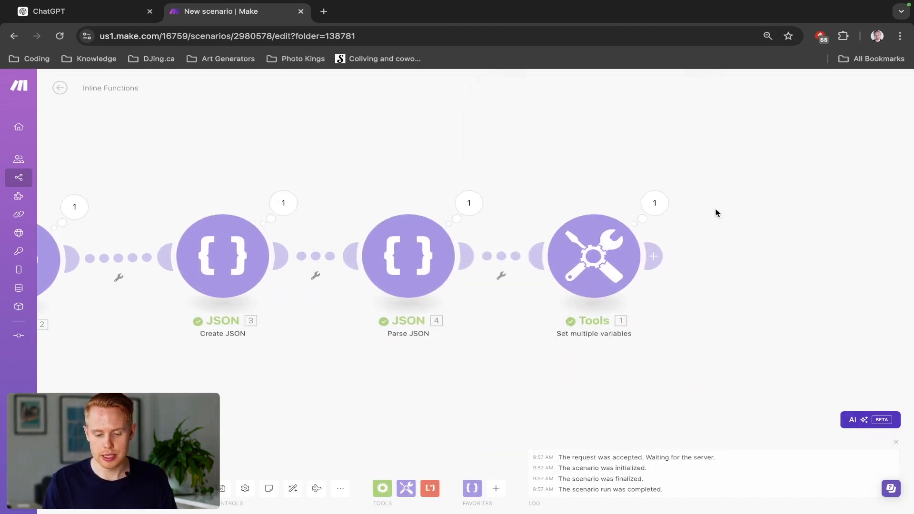
{"action": "left_click", "coordinate": [666, 215]}
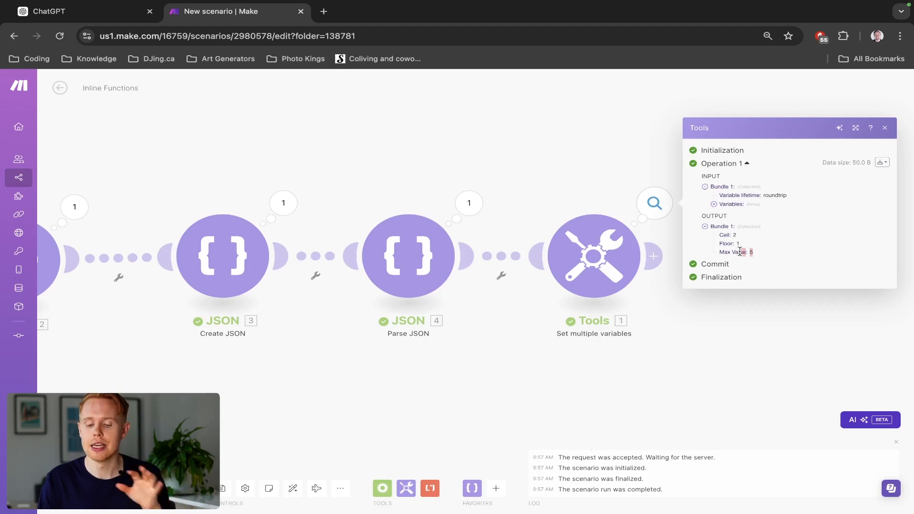
- Add a fourth variable named Min Value to the Set multiple variables module
{"action": "left_click", "coordinate": [596, 258]}
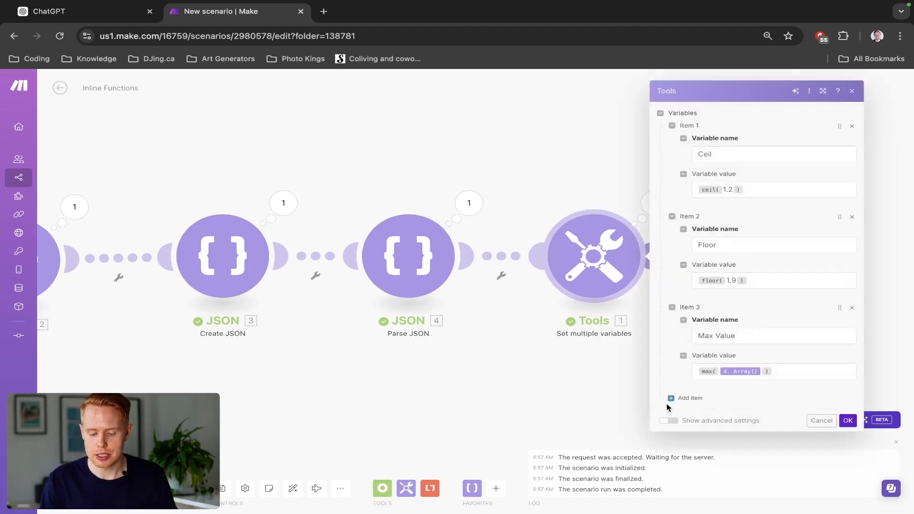
{"action": "left_click", "coordinate": [671, 398]}
{"action": "left_click", "coordinate": [713, 413]}
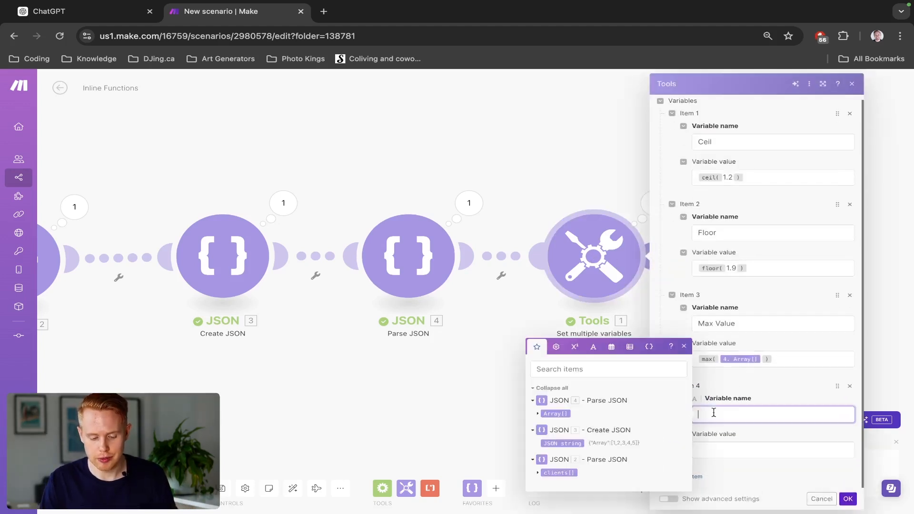
{"action": "left_click", "coordinate": [569, 344]}
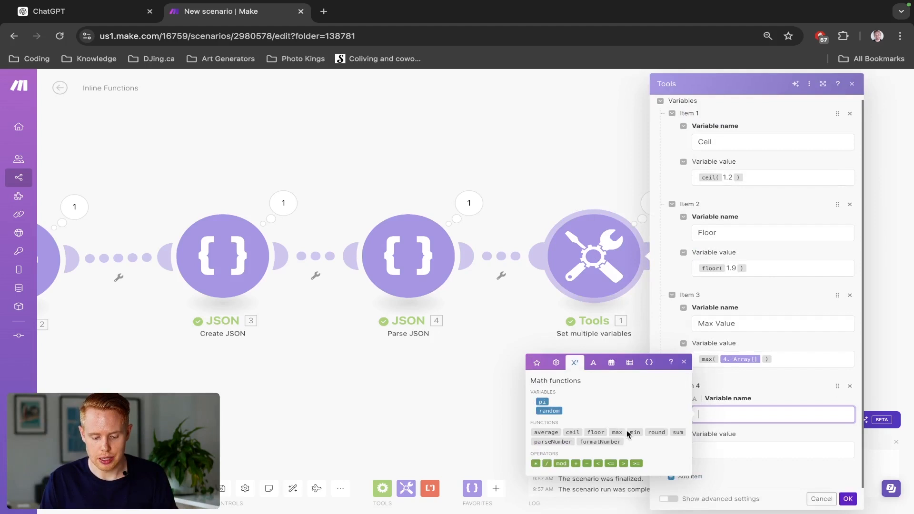
{"action": "type", "text": "Min"}
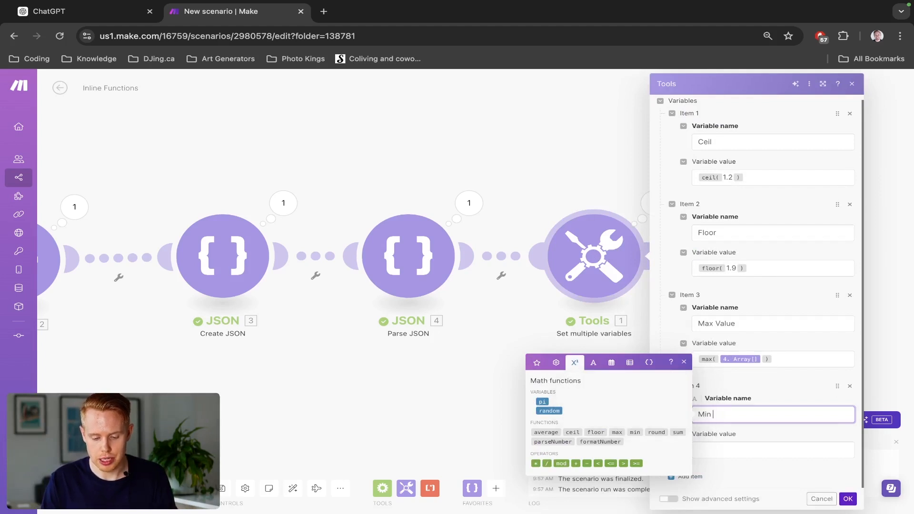
{"action": "type", "text": " Value"}
- Set the Min Value variable's value to an empty min function followed by the second Parse JSON module's Array, and save
{"action": "key", "text": "Tab"}
{"action": "left_click", "coordinate": [635, 466]}
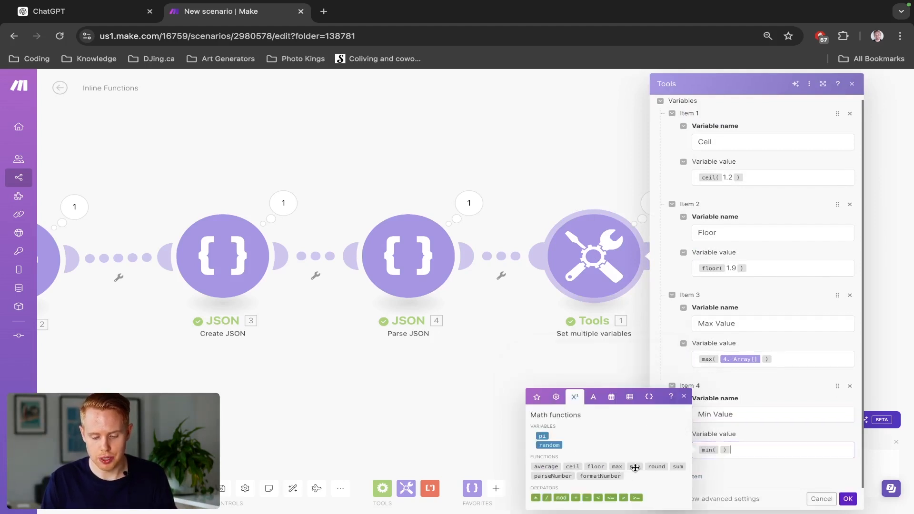
{"action": "left_click", "coordinate": [537, 398]}
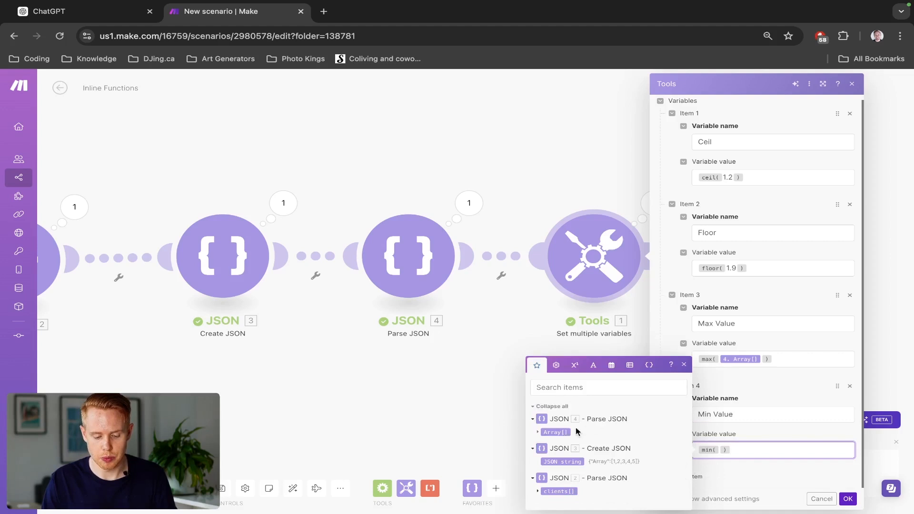
{"action": "left_click", "coordinate": [555, 432]}
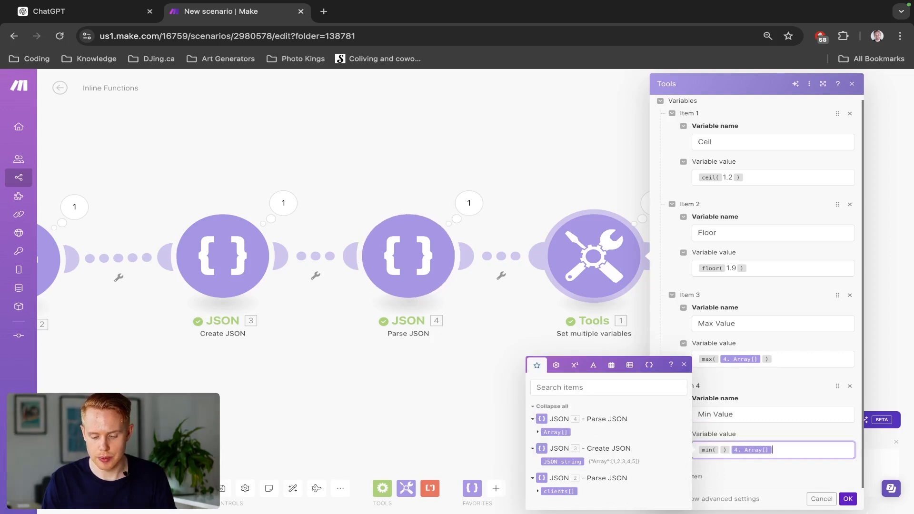
{"action": "left_click", "coordinate": [847, 498]}
- Run the scenario once and examine the Set multiple variables output for Min Value
{"action": "left_click", "coordinate": [79, 489]}
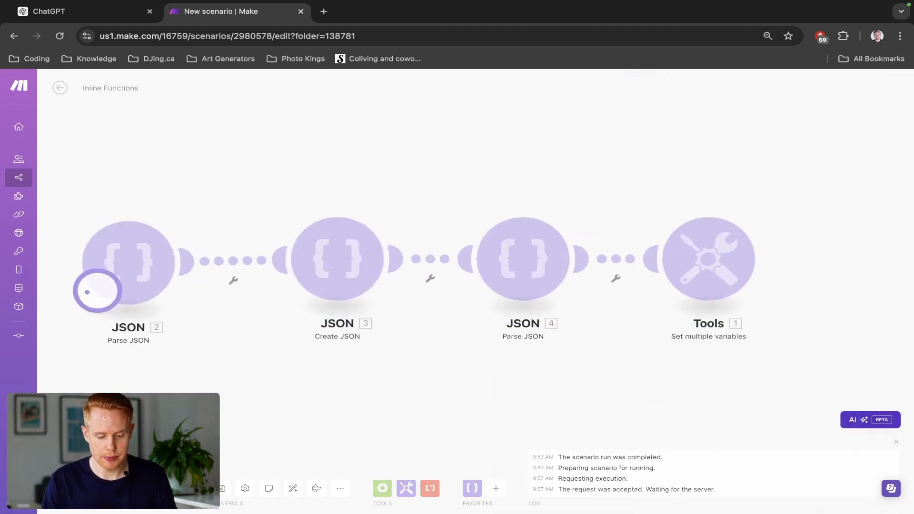
{"action": "left_click_drag", "start_coordinate": [618, 158], "coordinate": [413, 142]}
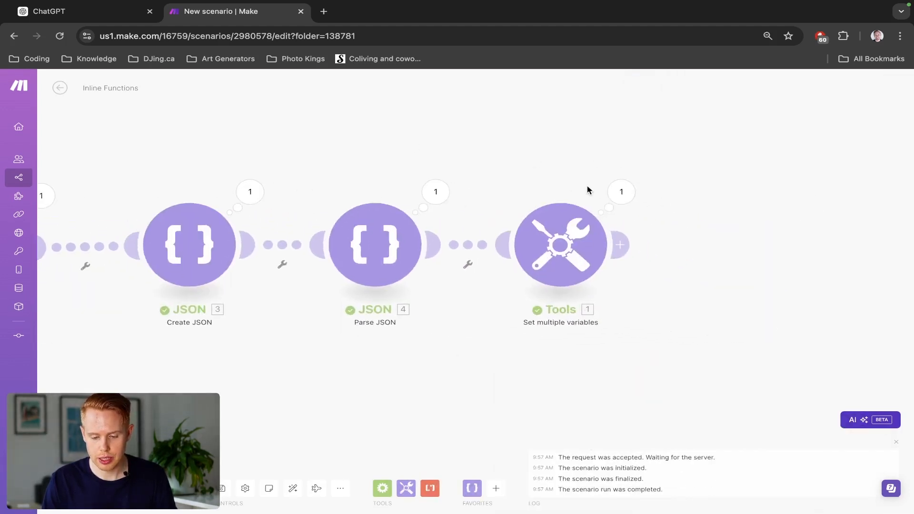
{"action": "left_click", "coordinate": [621, 192]}
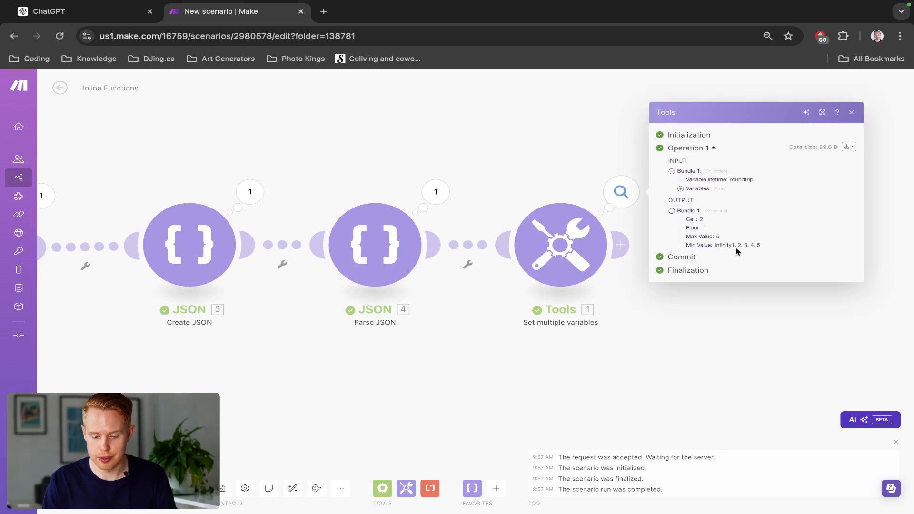
{"action": "scroll", "coordinate": [737, 247], "scroll_direction": "up", "scroll_amount": 10}
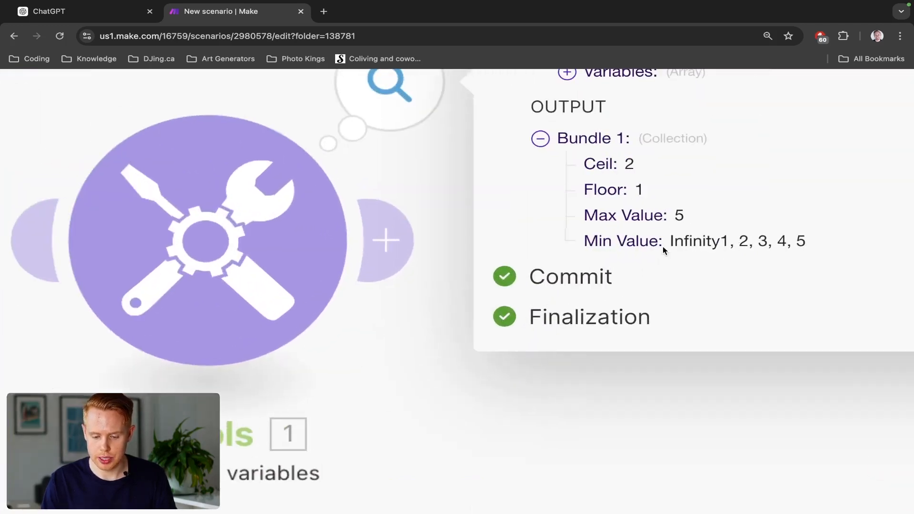
{"action": "scroll", "coordinate": [662, 247], "scroll_direction": "right", "scroll_amount": 2}
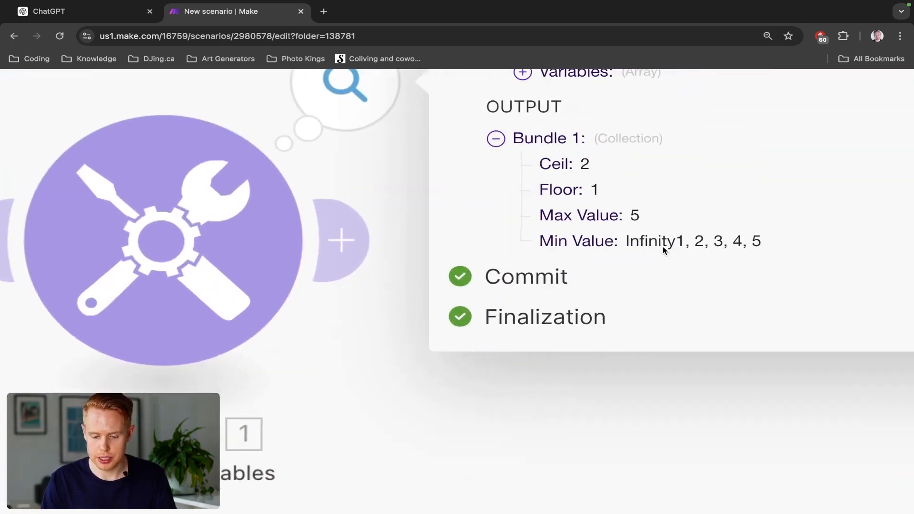
- Move the second Parse JSON module's Array inside the min function of the Min Value variable in the Set multiple variables module
{"action": "left_click", "coordinate": [232, 260]}
{"action": "scroll", "coordinate": [578, 249], "scroll_direction": "down", "scroll_amount": 10}
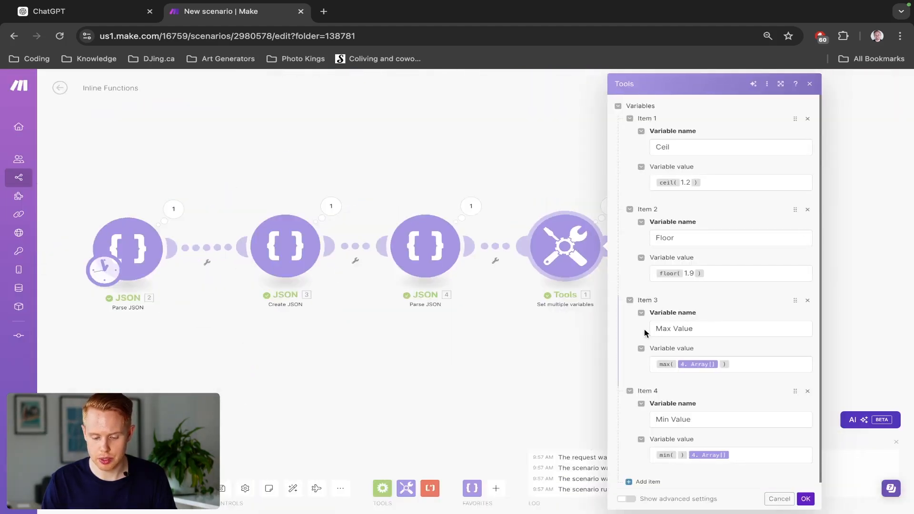
{"action": "scroll", "coordinate": [644, 329], "scroll_direction": "down", "scroll_amount": 1}
{"action": "left_click", "coordinate": [774, 448]}
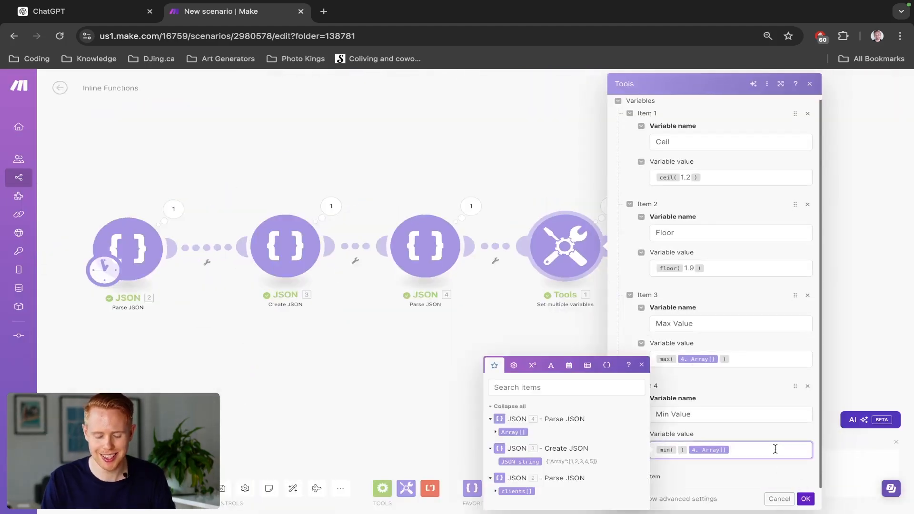
{"action": "key", "text": "shift+Left"}
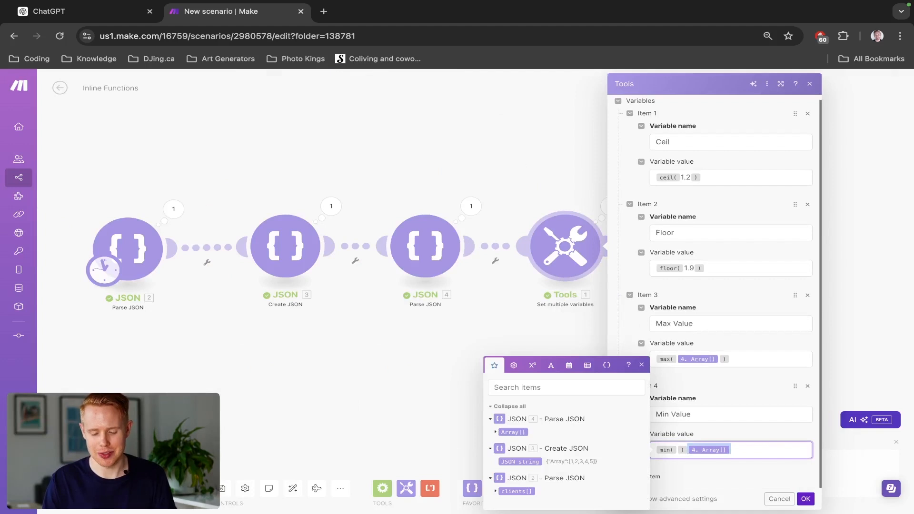
{"action": "key", "text": "super+x"}
{"action": "key", "text": "Left"}
{"action": "key", "text": "super+v"}
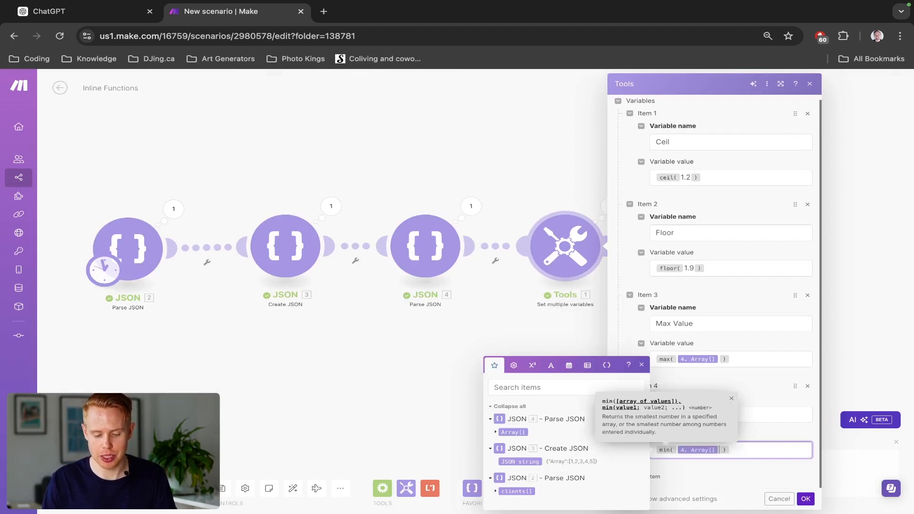
- Save the module settings, run the scenario once, and examine the Min Value output of Set multiple variables
{"action": "left_click", "coordinate": [805, 498]}
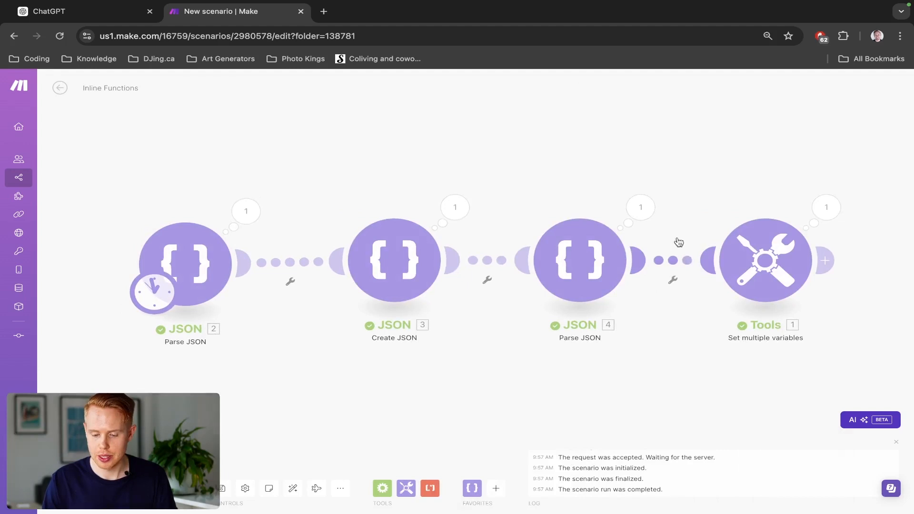
{"action": "left_click", "coordinate": [824, 204]}
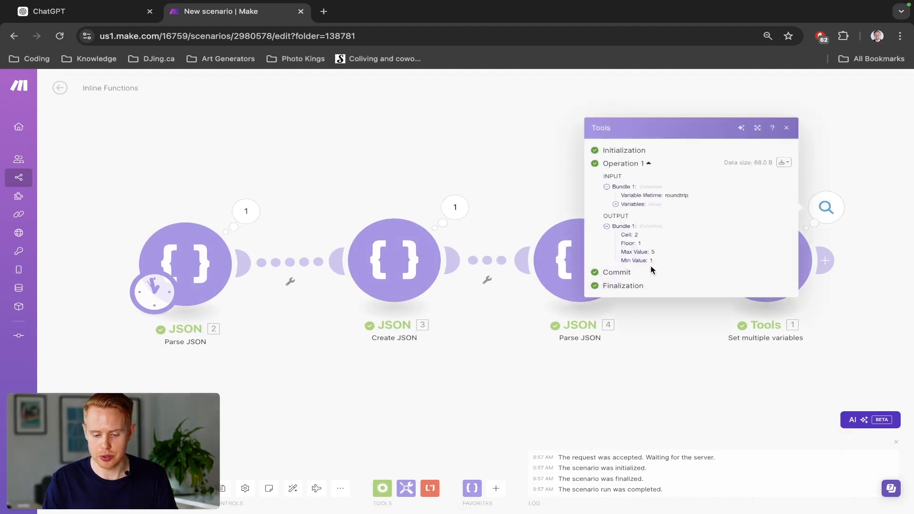
{"action": "left_click_drag", "start_coordinate": [656, 268], "coordinate": [608, 268]}
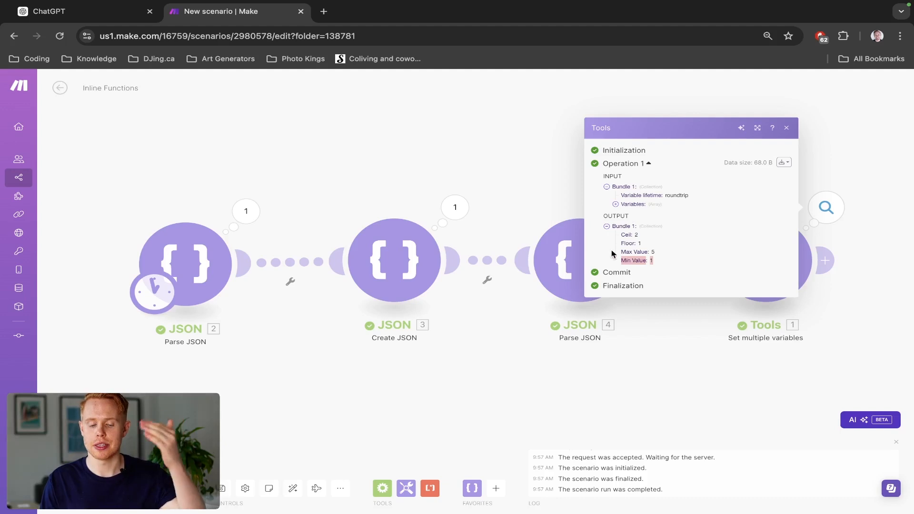
- Add a fifth variable to the Set multiple variables module and enter round(1.4123123) in its variable name
{"action": "left_click", "coordinate": [746, 257]}
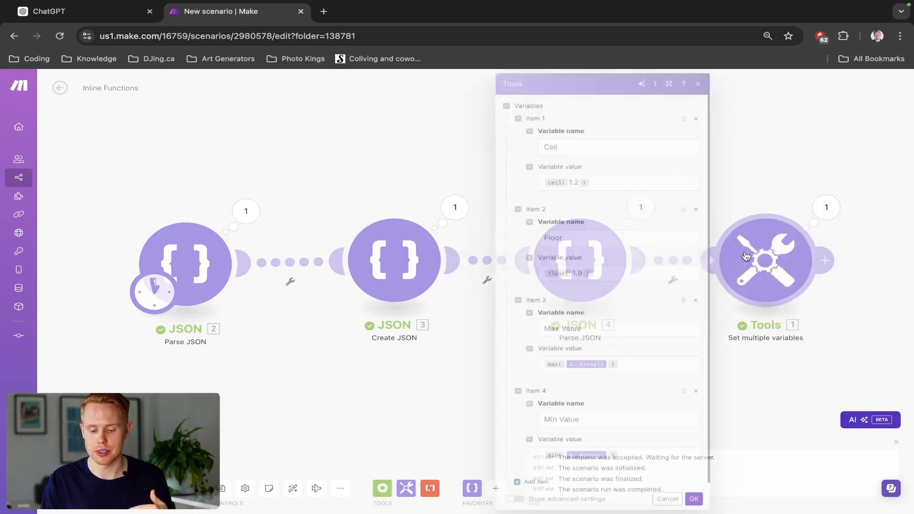
{"action": "left_click", "coordinate": [531, 477]}
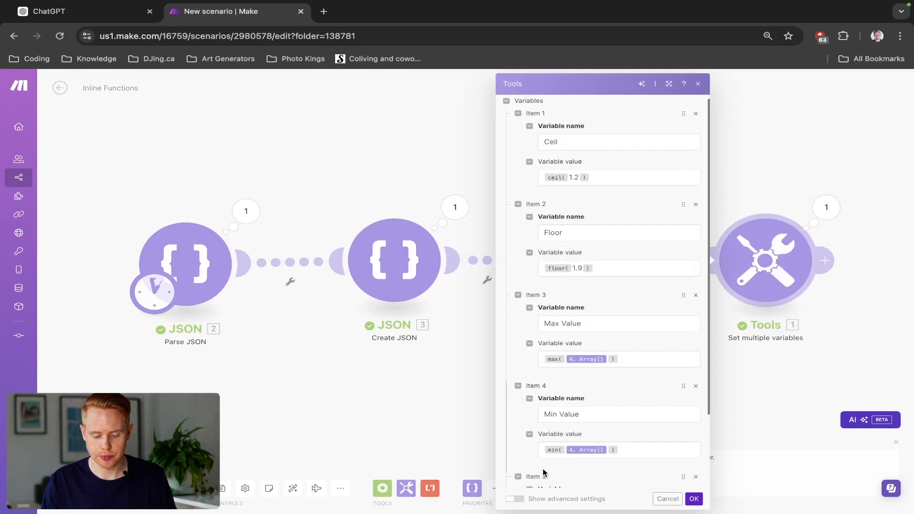
{"action": "scroll", "coordinate": [543, 472], "scroll_direction": "down", "scroll_amount": 2}
{"action": "left_click", "coordinate": [568, 412]}
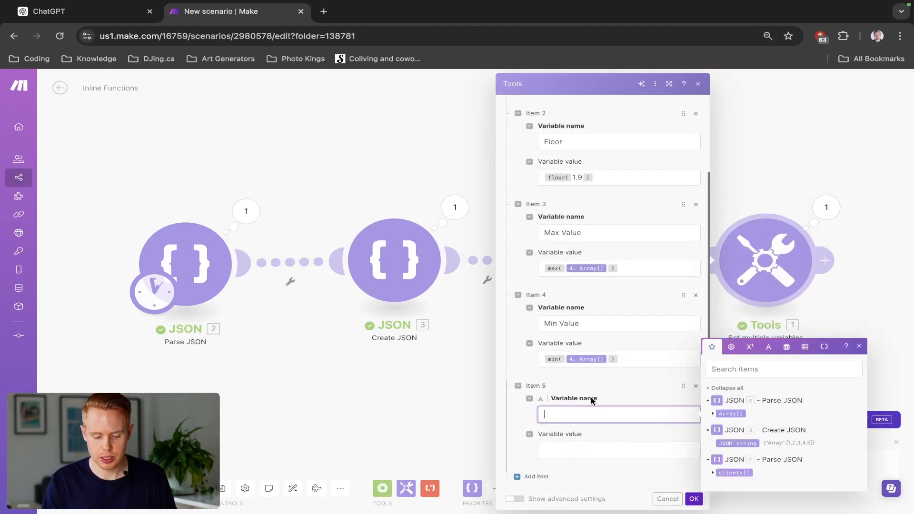
{"action": "left_click", "coordinate": [747, 351]}
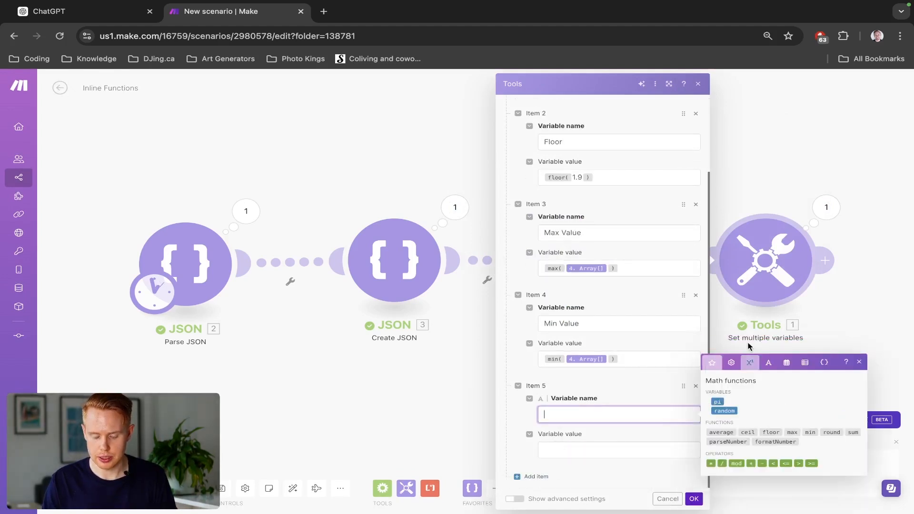
{"action": "left_click", "coordinate": [824, 431]}
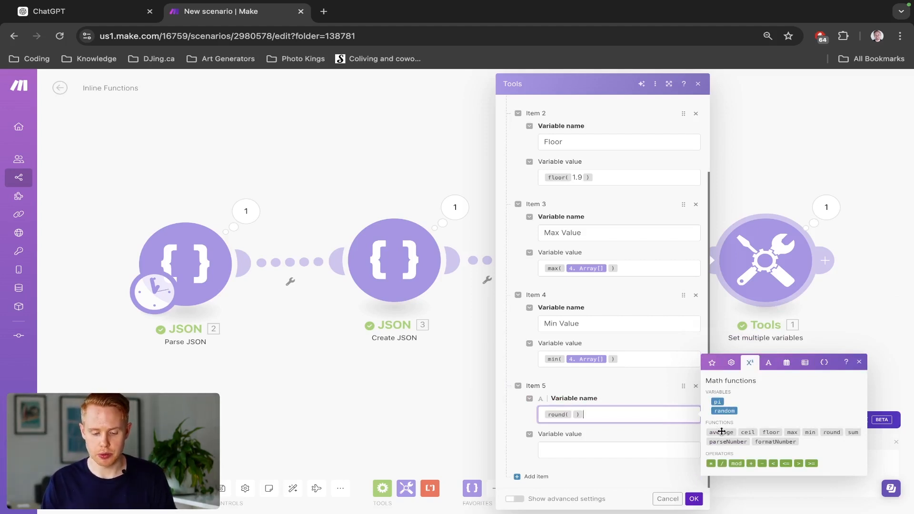
{"action": "left_click", "coordinate": [572, 413]}
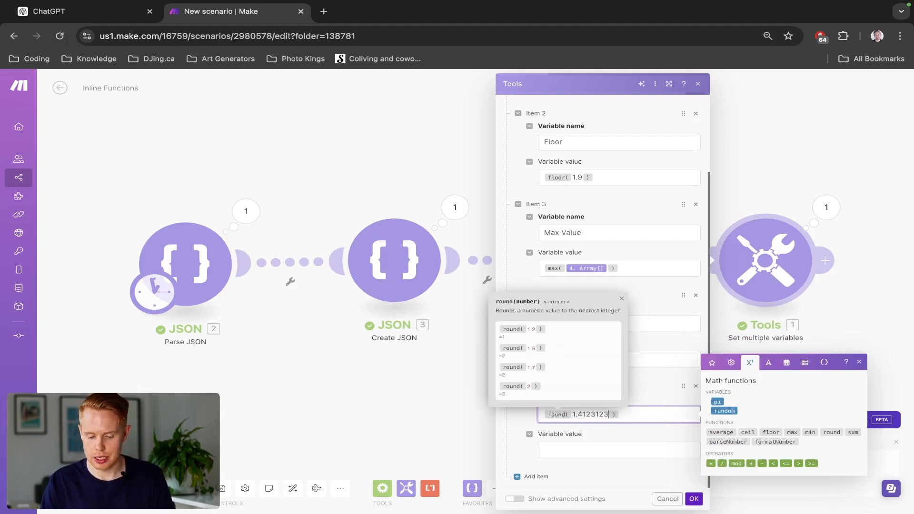
- Name the fifth variable Round and move the round(1.4123123) expression from its name to its value
{"action": "key", "text": "ctrl+a"}
{"action": "key", "text": "ctrl+x"}
{"action": "type", "text": "ROund"}
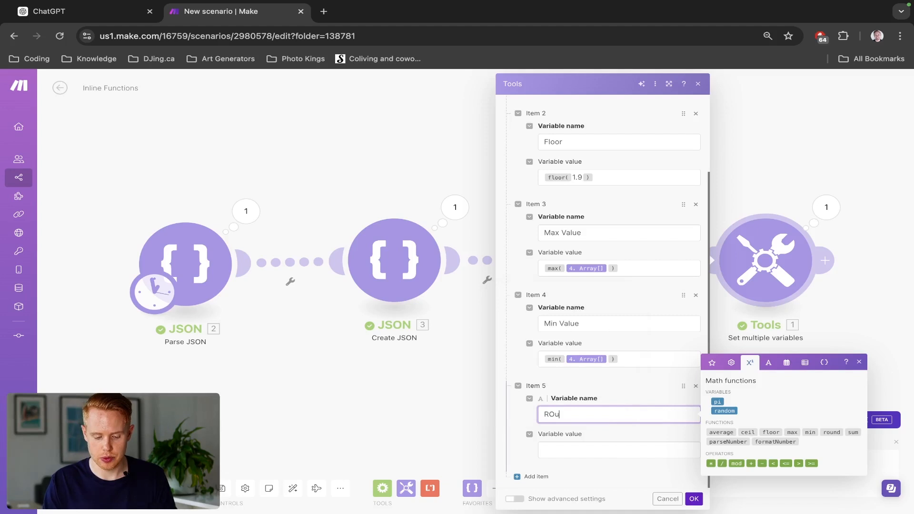
{"action": "key", "text": "Tab"}
{"action": "key", "text": "ctrl+v"}
{"action": "left_click", "coordinate": [553, 415]}
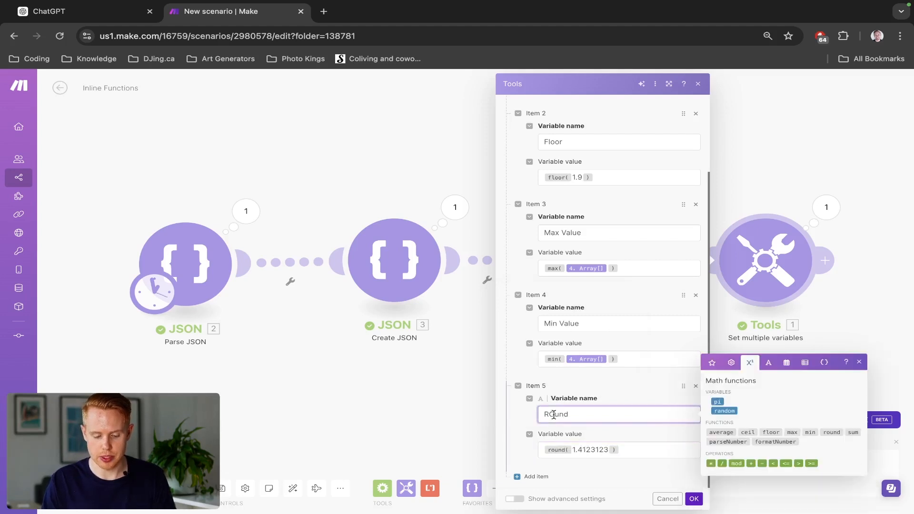
- Save the module settings, run the scenario once, and examine the Round output of Set multiple variables
{"action": "left_click", "coordinate": [690, 498]}
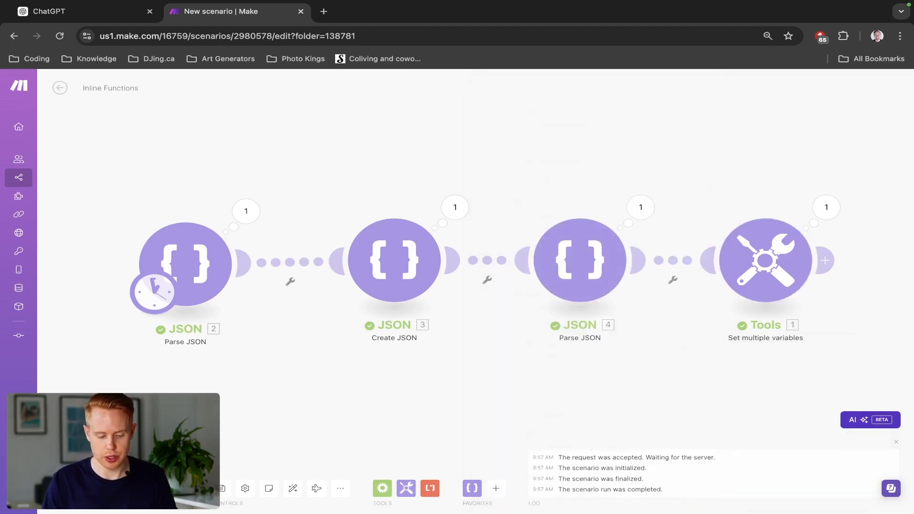
{"action": "left_click", "coordinate": [825, 207]}
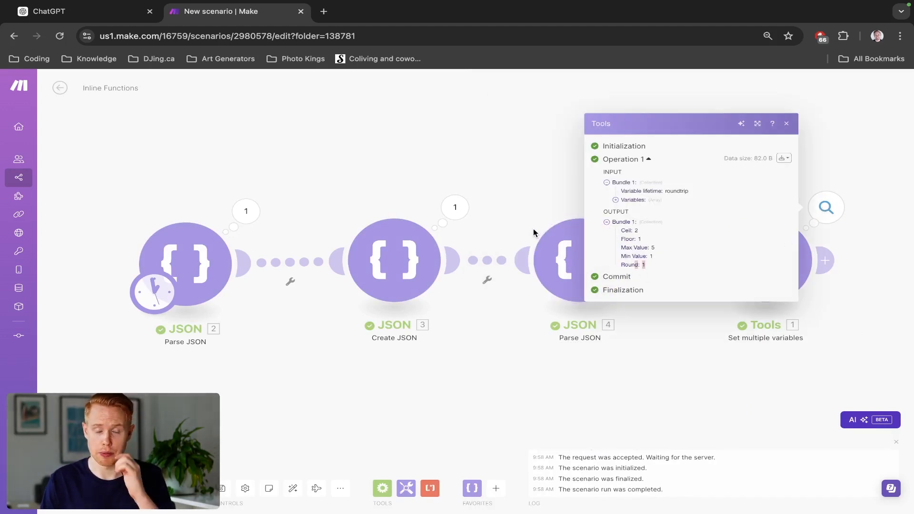
{"action": "left_click", "coordinate": [507, 192]}
- Change the Round variable's value to round(1.4123123 * 100) / 100, using the math multiplication and division operators
{"action": "left_click", "coordinate": [711, 258]}
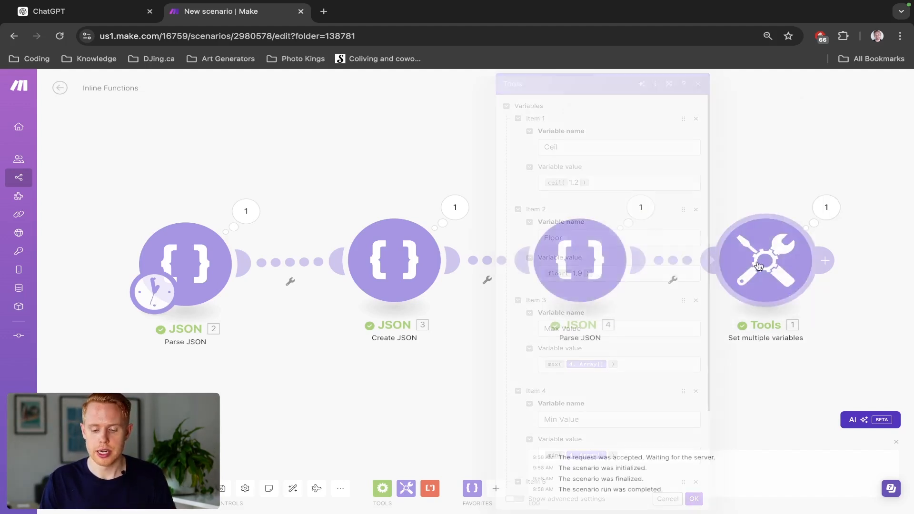
{"action": "scroll", "coordinate": [626, 373], "scroll_direction": "down", "scroll_amount": 3}
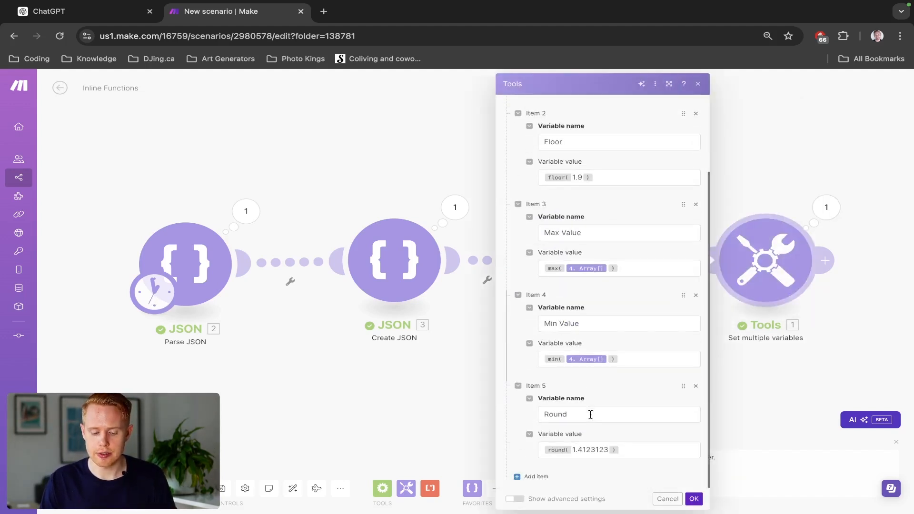
{"action": "left_click", "coordinate": [628, 451]}
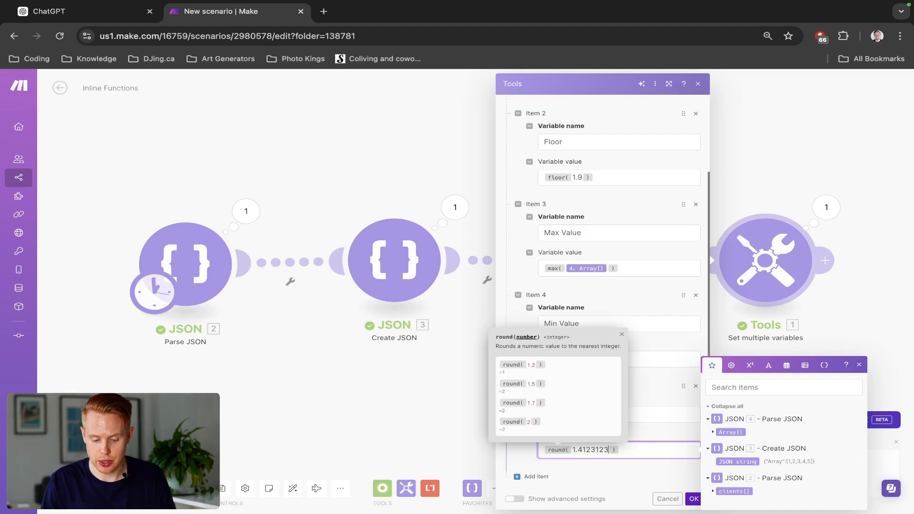
{"action": "left_click", "coordinate": [750, 365]}
{"action": "left_click", "coordinate": [709, 497]}
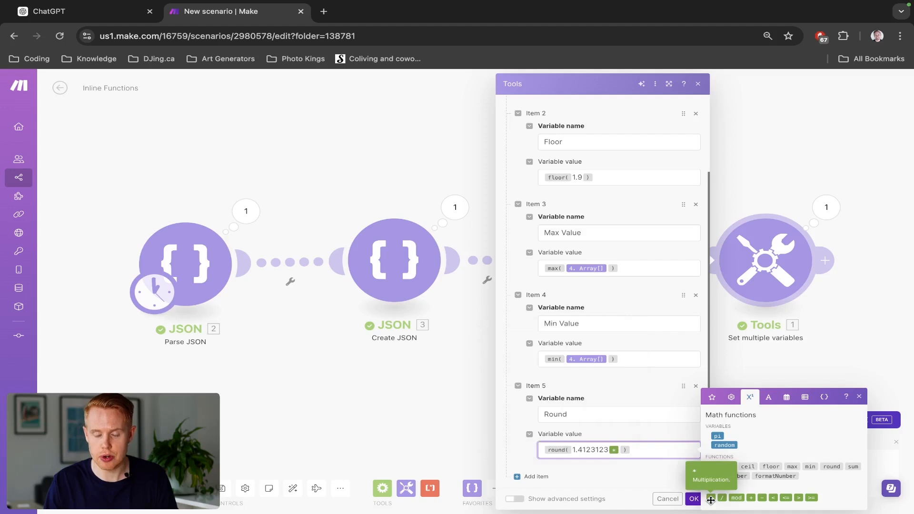
{"action": "type", "text": "*"}
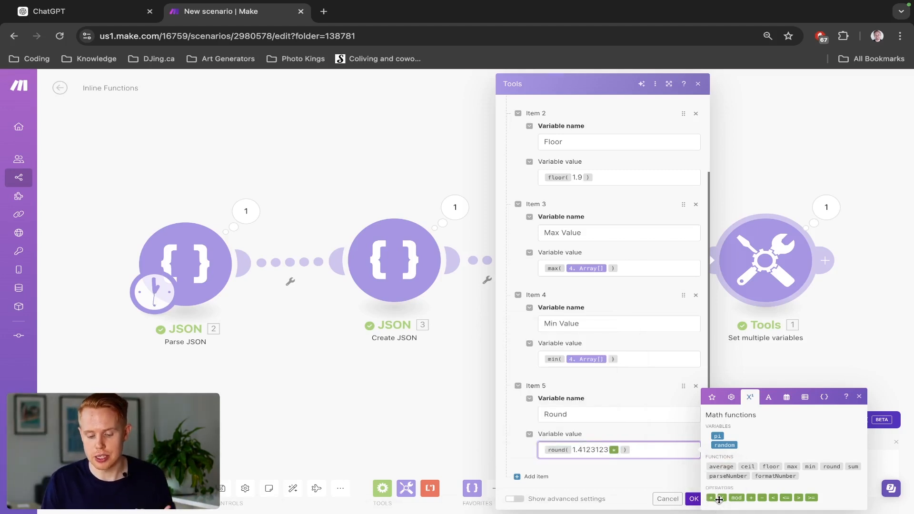
{"action": "type", "text": "100"}
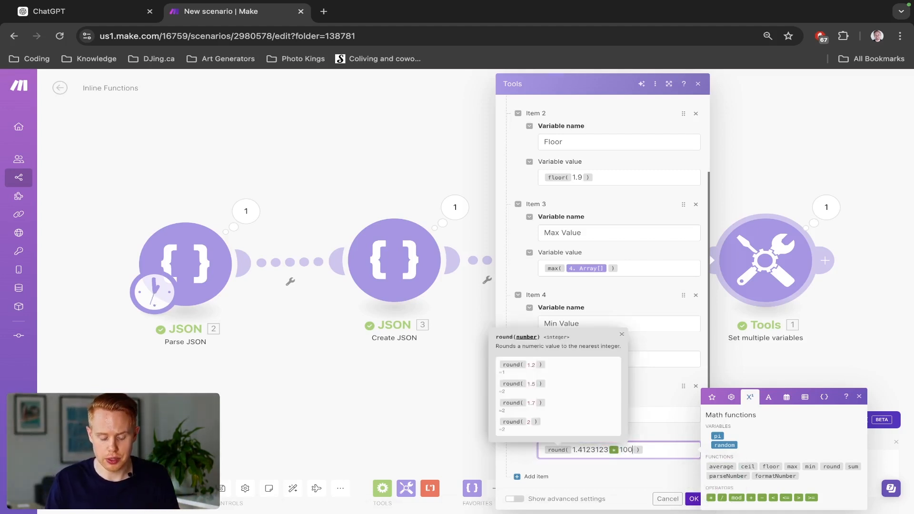
{"action": "key", "text": "End"}
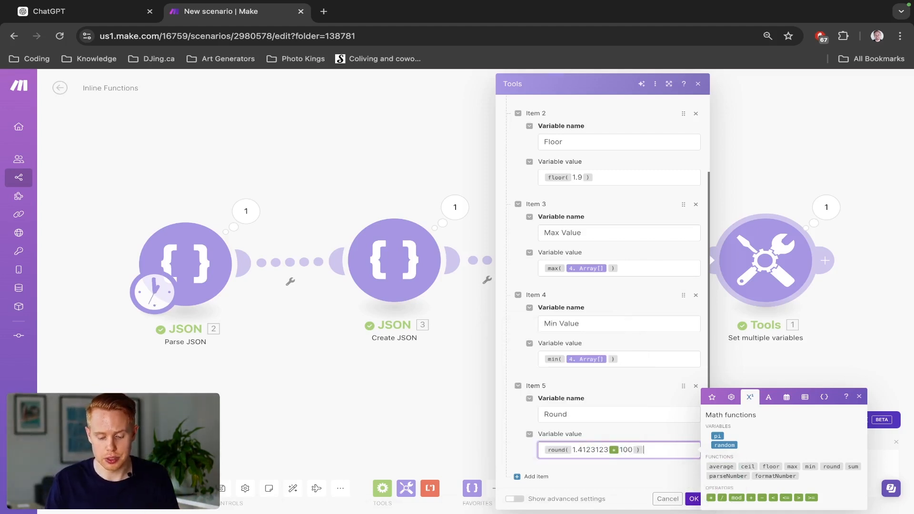
{"action": "left_click", "coordinate": [721, 497]}
{"action": "type", "text": "100"}
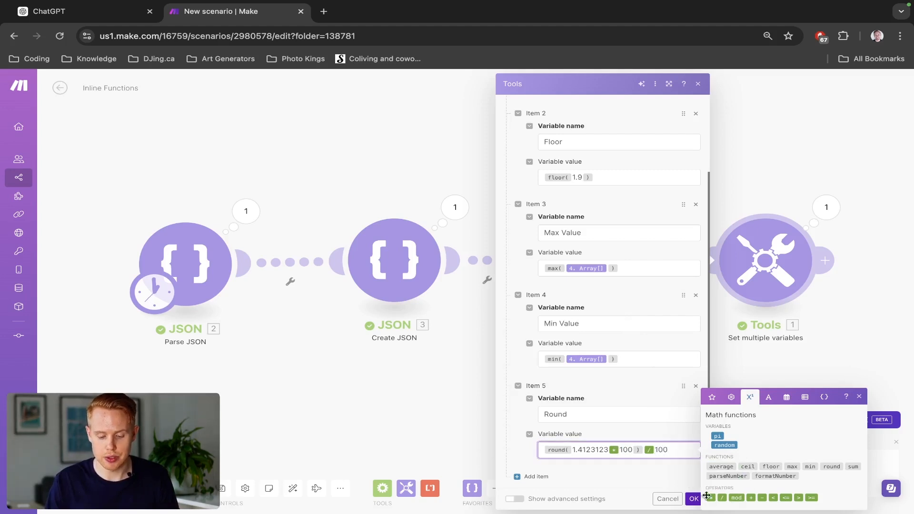
- Save the two-decimal rounding expression, run the scenario once, and examine the Round output
{"action": "left_click", "coordinate": [694, 498]}
{"action": "left_click", "coordinate": [82, 488]}
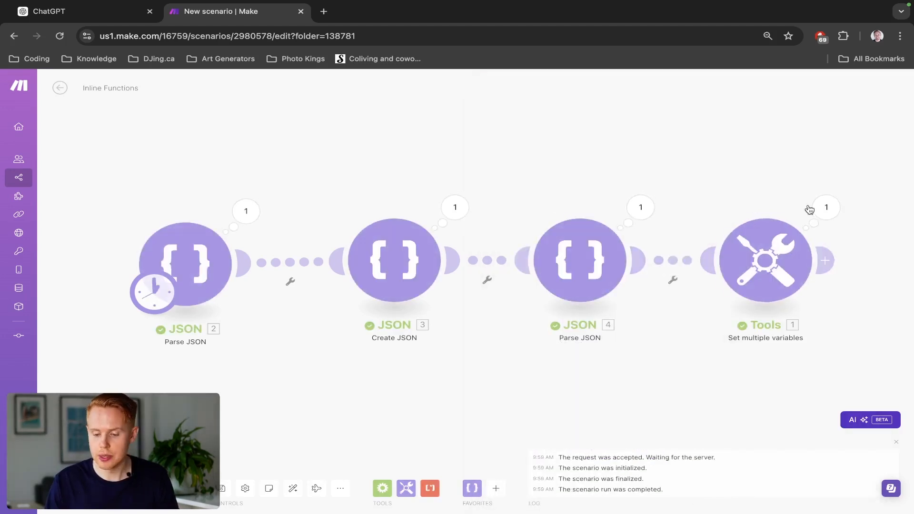
{"action": "left_click", "coordinate": [812, 210]}
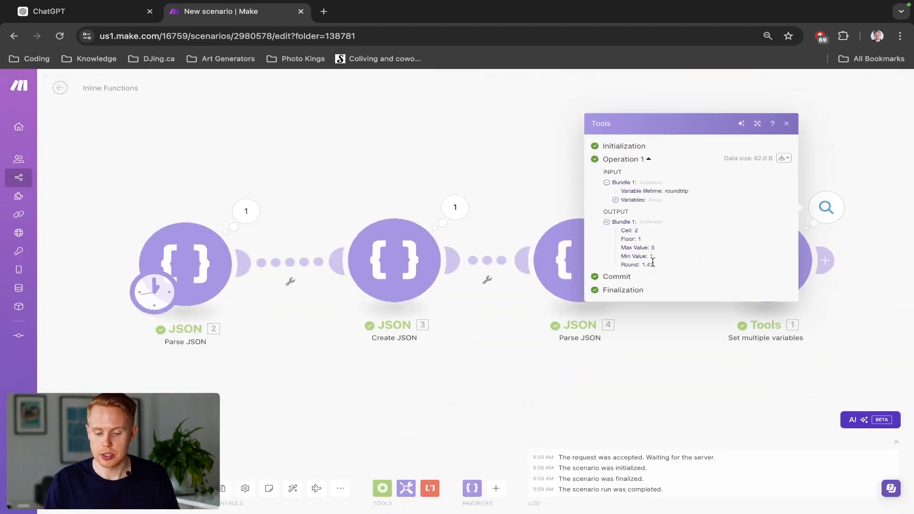
- Change both the multiplier and the divisor in the Round variable's value to 10
{"action": "left_click", "coordinate": [806, 261]}
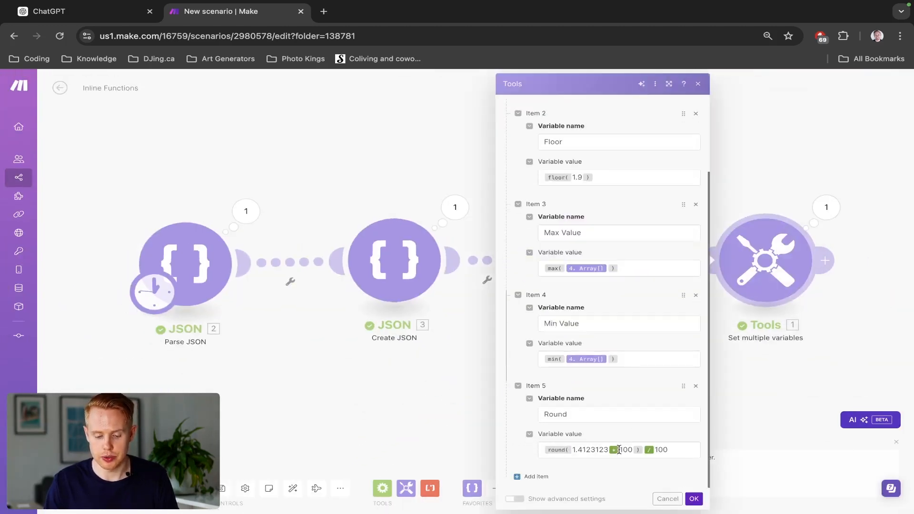
{"action": "type", "text": "00 ) / 10"}
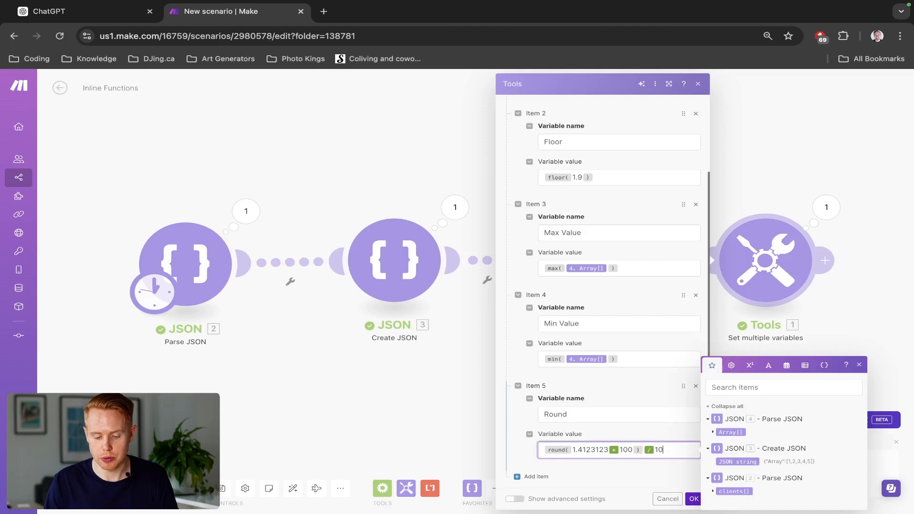
{"action": "key", "text": "Left"}
{"action": "key", "text": "BackSpace"}
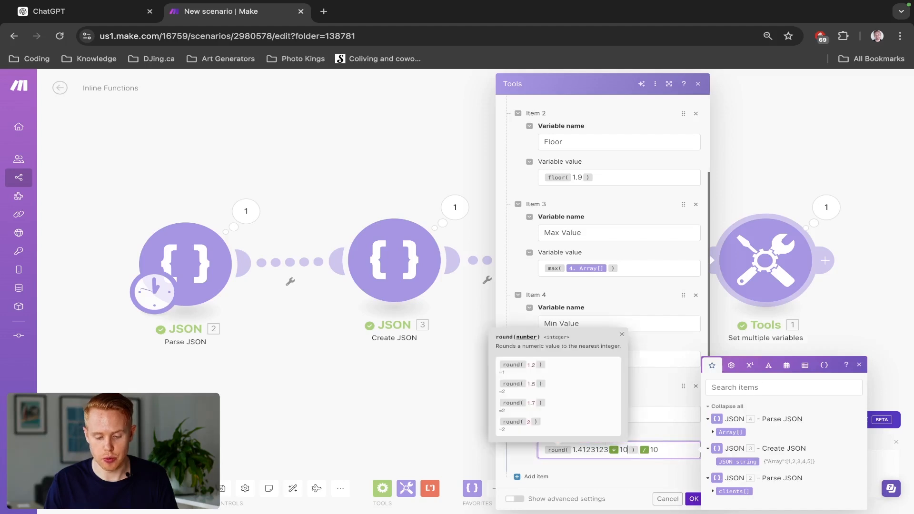
- Save the one-decimal rounding expression, run the scenario once, and examine the Round output
{"action": "left_click", "coordinate": [694, 501]}
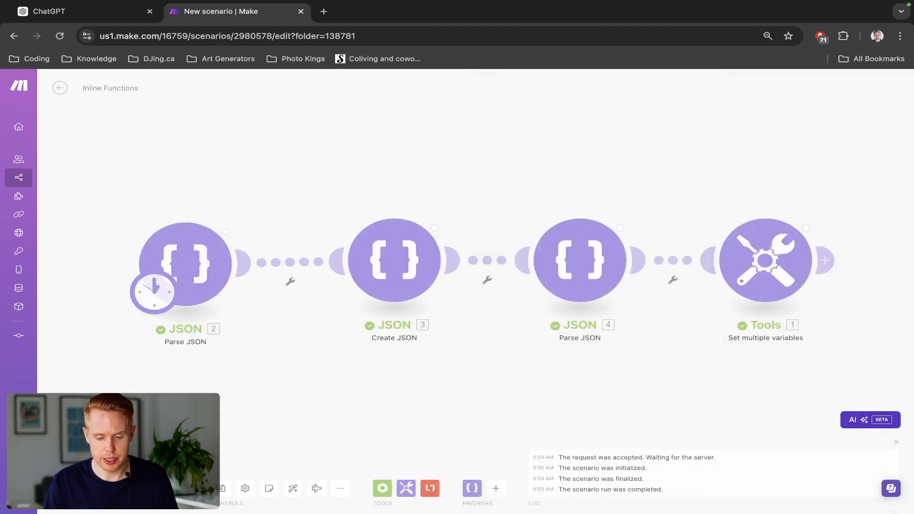
{"action": "left_click", "coordinate": [826, 208]}
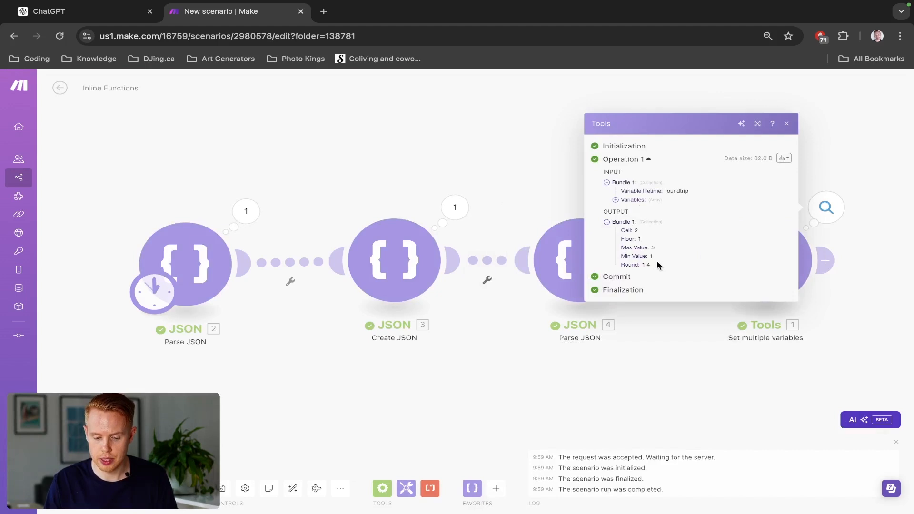
{"action": "left_click_drag", "start_coordinate": [658, 265], "coordinate": [636, 263]}
{"action": "left_click", "coordinate": [453, 169]}
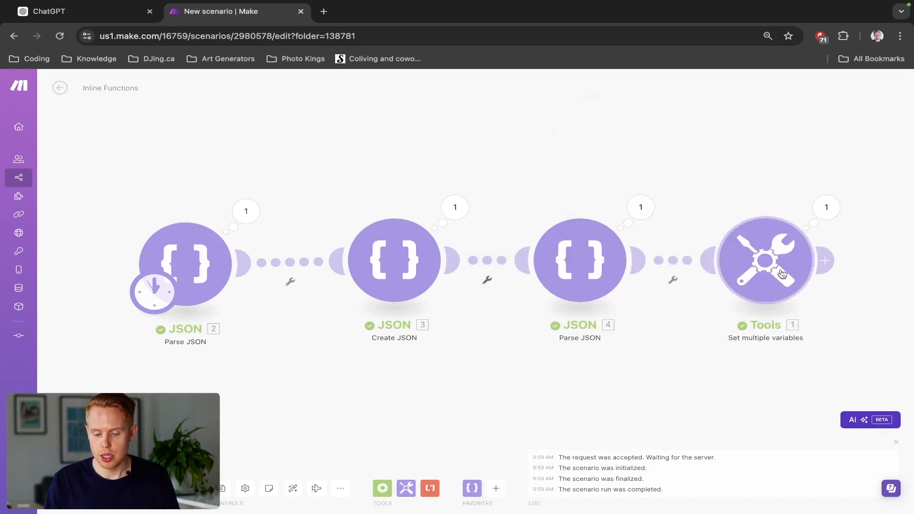
- Add a sixth variable named SUM to the Set multiple variables module
{"action": "left_click", "coordinate": [765, 260]}
{"action": "scroll", "coordinate": [607, 340], "scroll_direction": "down", "scroll_amount": 3}
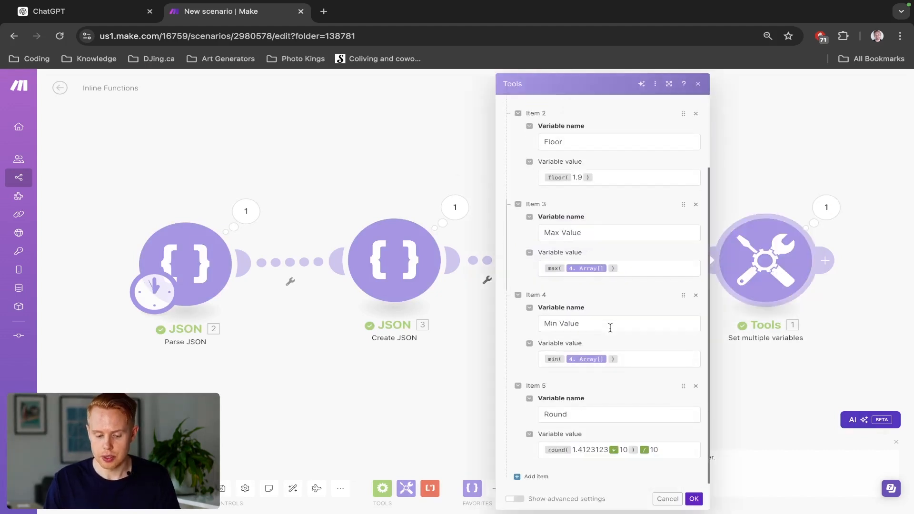
{"action": "left_click", "coordinate": [535, 473]}
{"action": "left_click", "coordinate": [562, 416]}
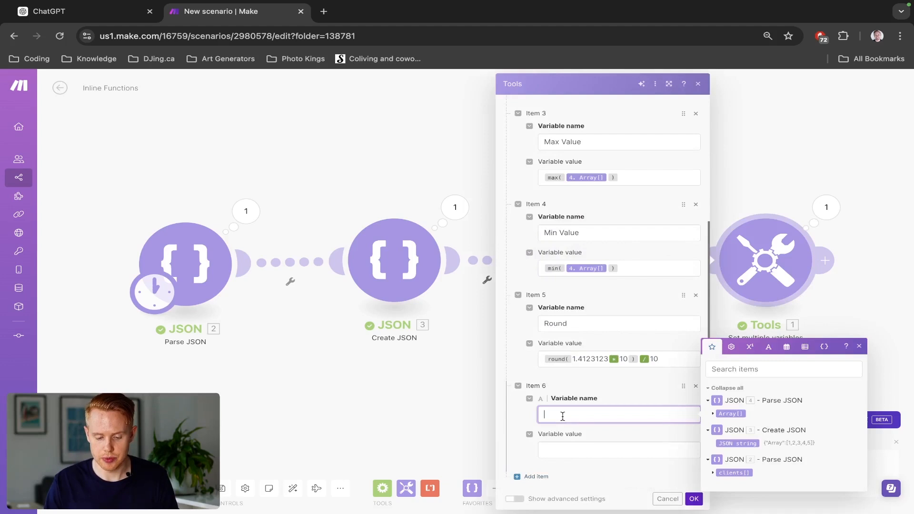
{"action": "left_click", "coordinate": [768, 345]}
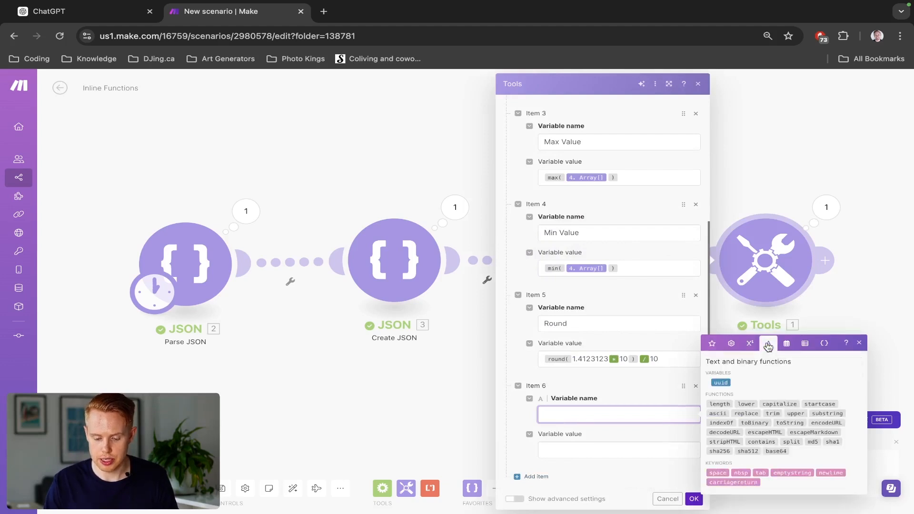
{"action": "left_click", "coordinate": [749, 343]}
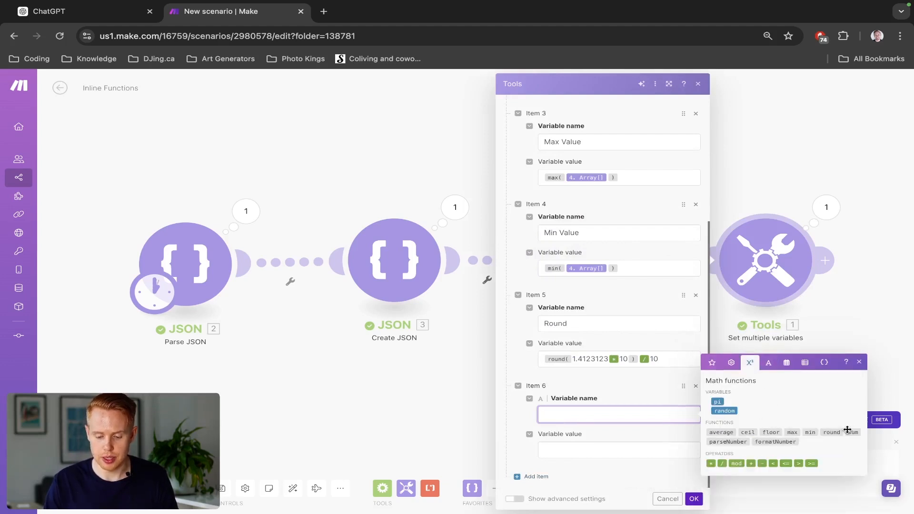
{"action": "mouse_move", "coordinate": [852, 430]}
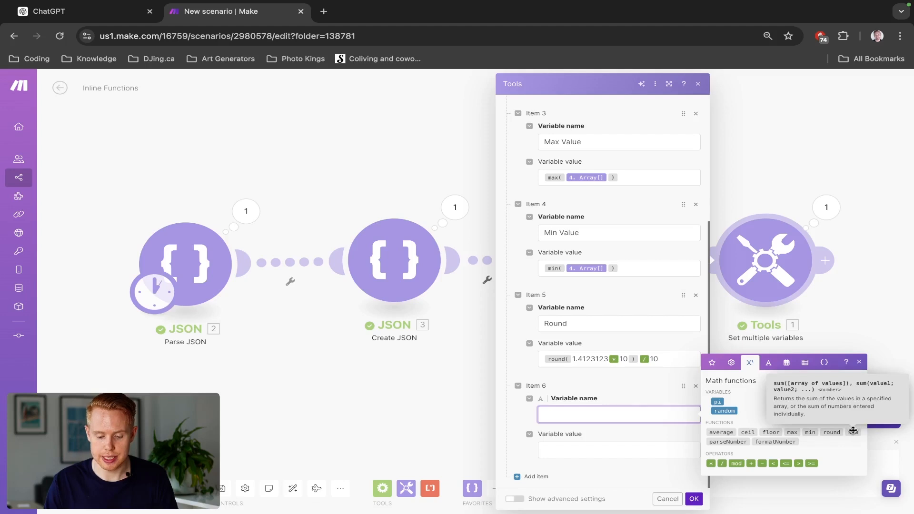
{"action": "type", "text": "SUM"}
{"action": "key", "text": "Tab"}
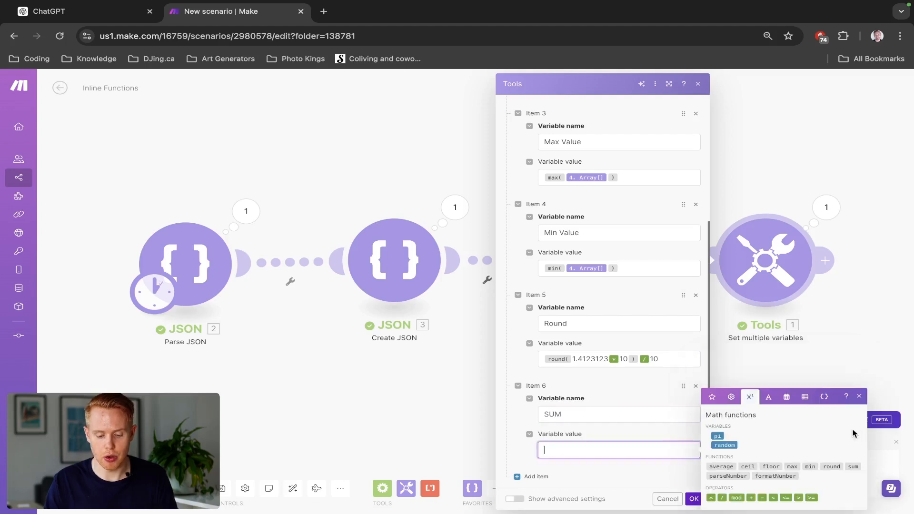
- Set the SUM variable's value to the sum function applied to the Array from Parse JSON module 4
{"action": "left_click", "coordinate": [853, 465]}
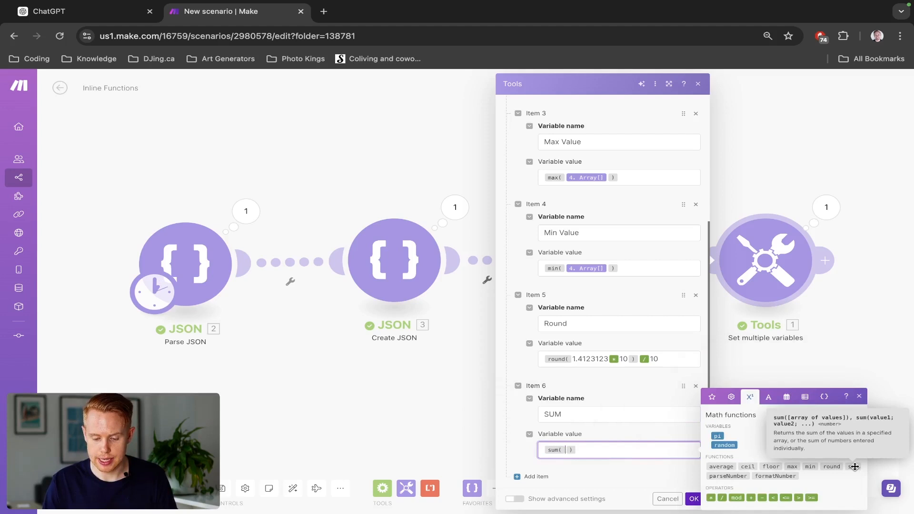
{"action": "left_click", "coordinate": [712, 397]}
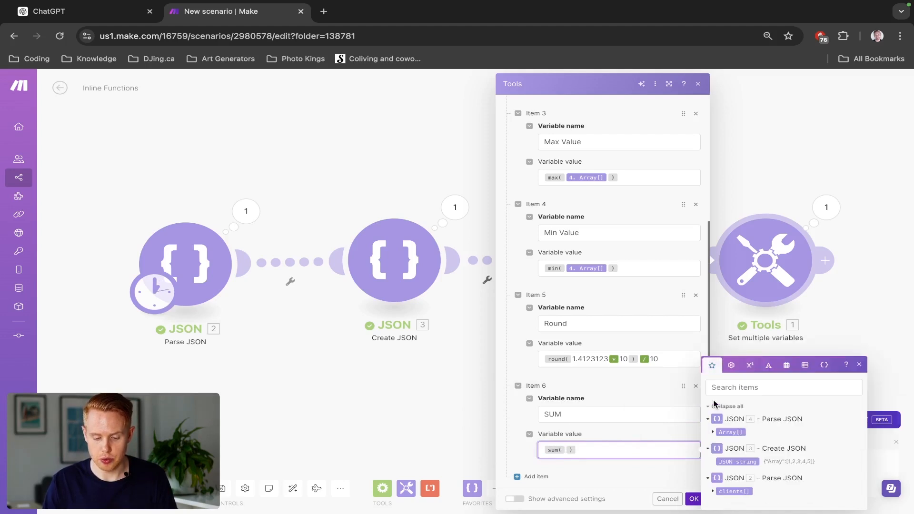
{"action": "left_click", "coordinate": [736, 431]}
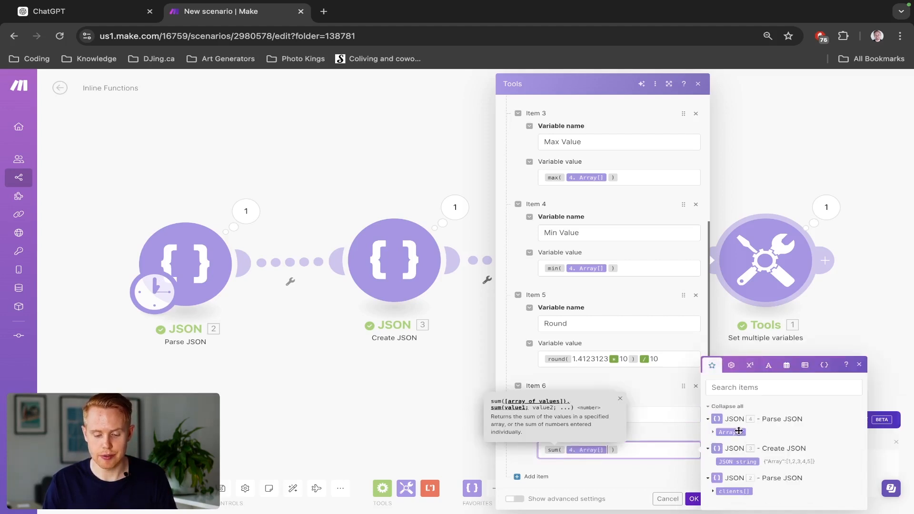
{"action": "key", "text": "ctrl+minus"}
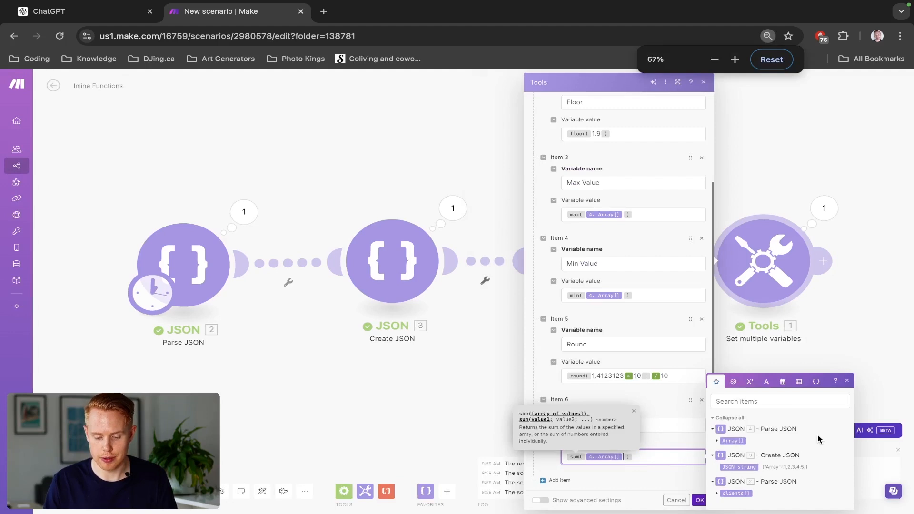
- Save the SUM variable, run the scenario once, and examine the SUM output of the Tools module
{"action": "left_click", "coordinate": [699, 500]}
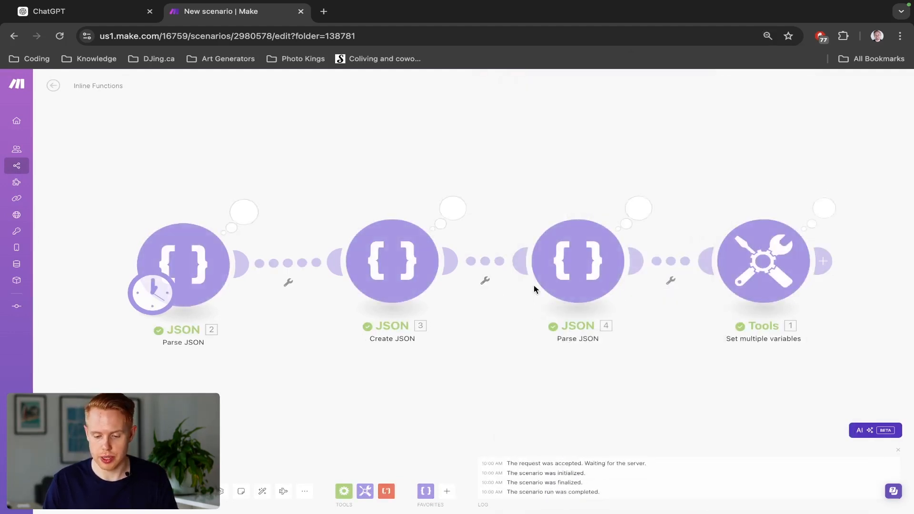
{"action": "left_click", "coordinate": [823, 207]}
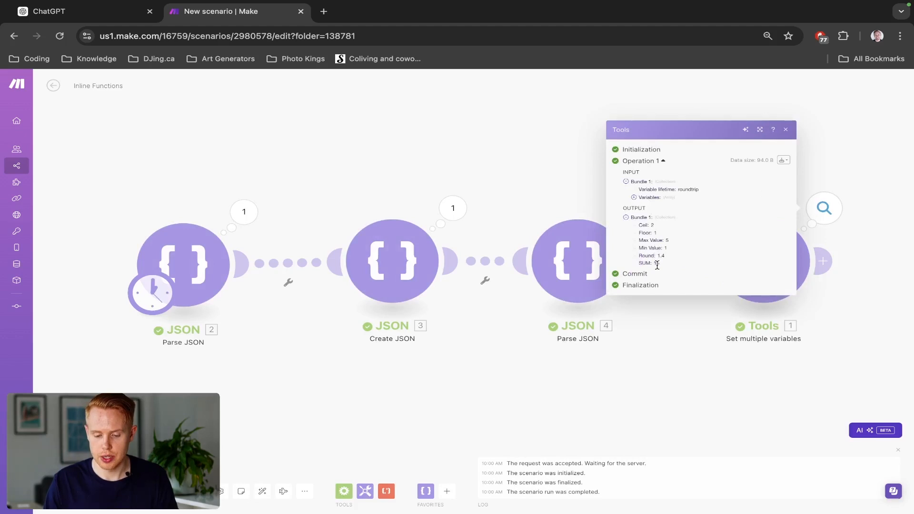
{"action": "key", "text": "ctrl+plus"}
{"action": "key", "text": "ctrl+plus"}
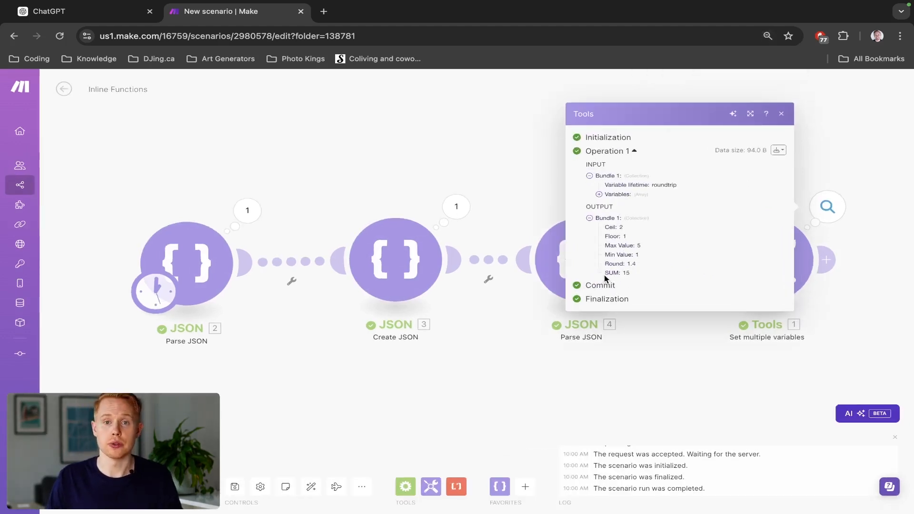
{"action": "left_click", "coordinate": [872, 244]}
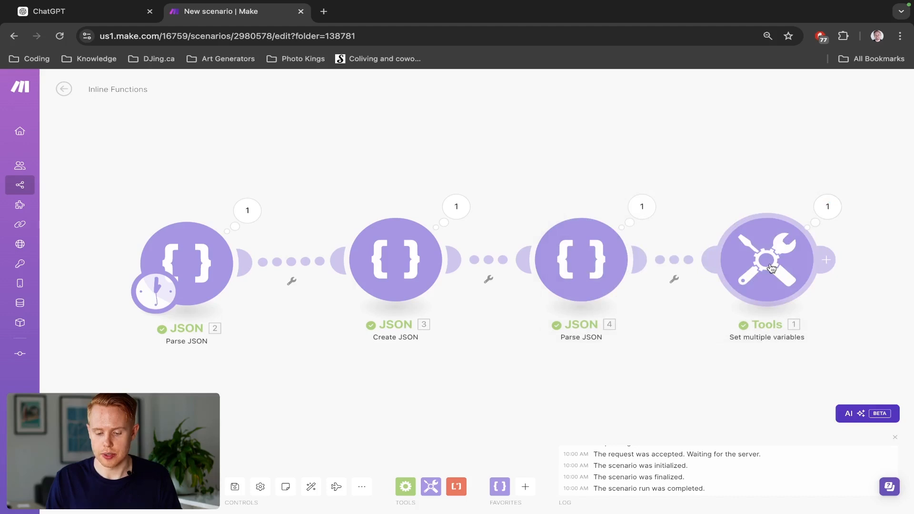
- Add a seventh variable named Average to the Set multiple variables module
{"action": "left_click", "coordinate": [771, 268]}
{"action": "scroll", "coordinate": [632, 316], "scroll_direction": "down", "scroll_amount": 5}
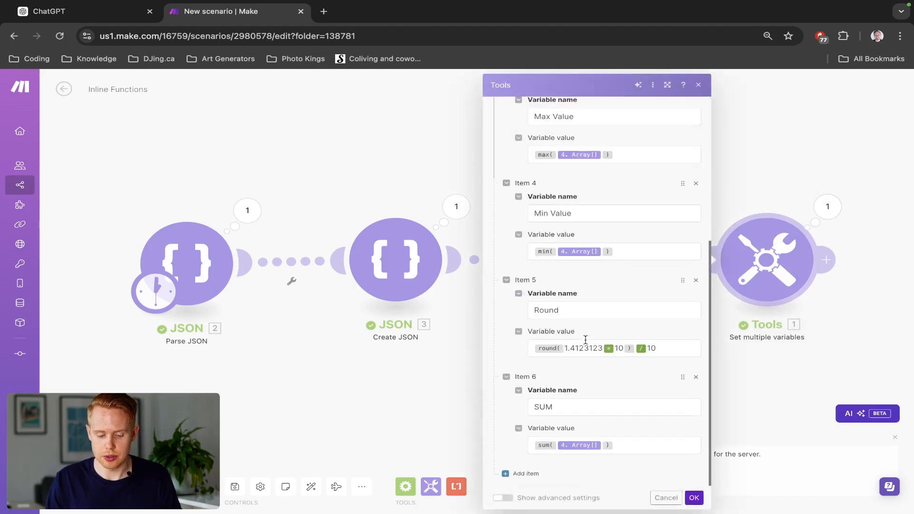
{"action": "left_click", "coordinate": [525, 476]}
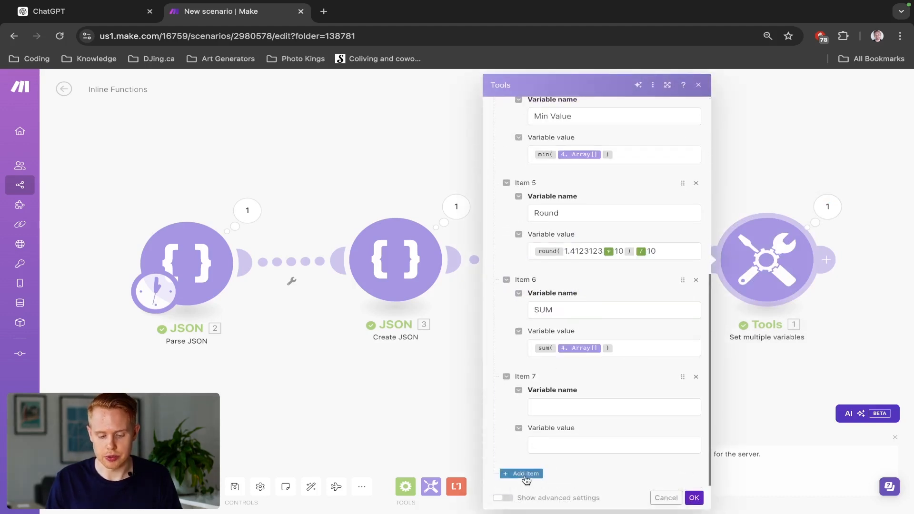
{"action": "left_click", "coordinate": [556, 408]}
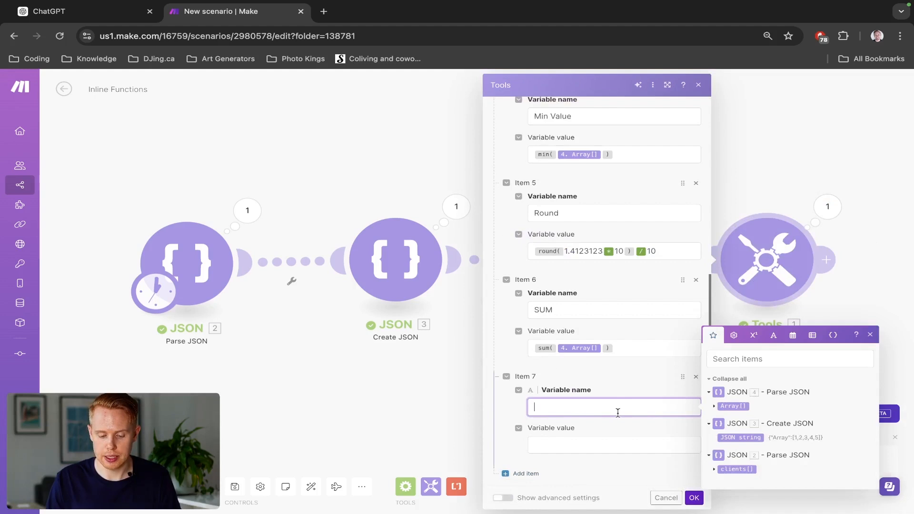
{"action": "type", "text": "Average"}
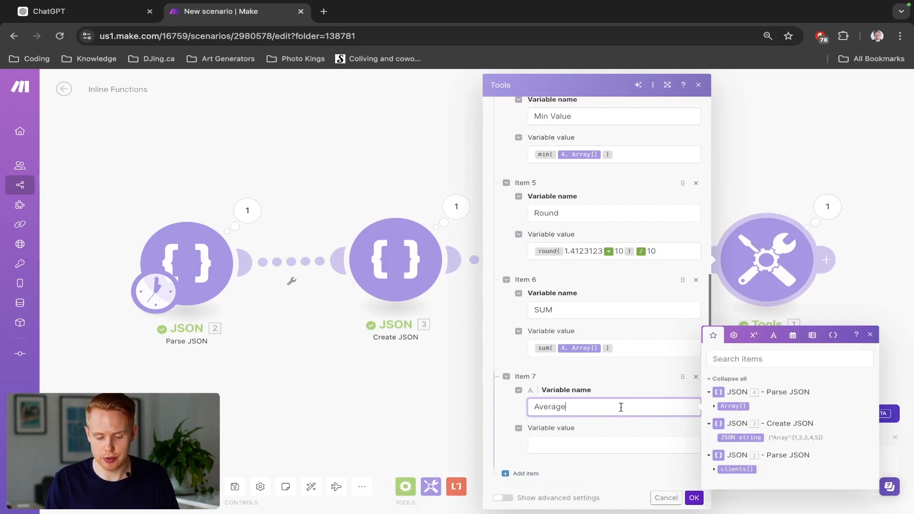
- Fill the Average variable's value with the average function followed by the Array from Parse JSON module 4, and save the module
{"action": "left_click", "coordinate": [754, 335]}
{"action": "left_click", "coordinate": [720, 427]}
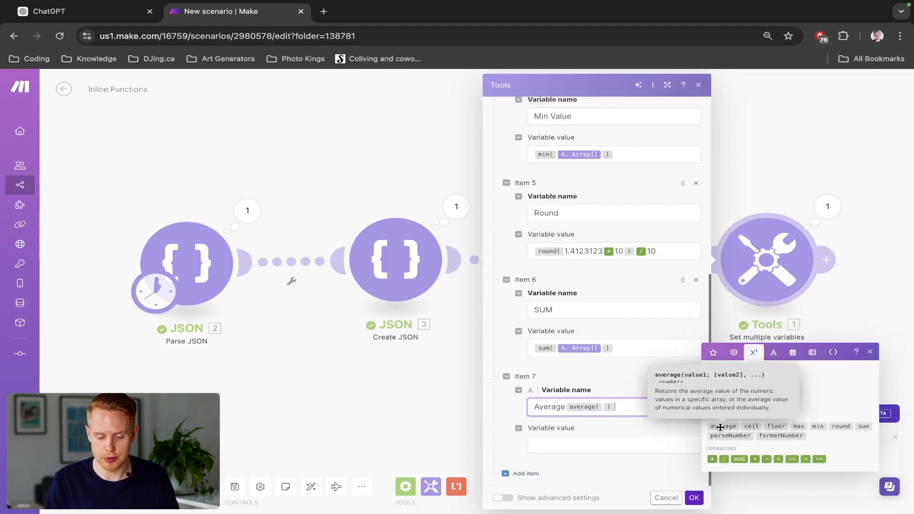
{"action": "key", "text": "shift+Left"}
{"action": "key", "text": "shift+Left"}
{"action": "key", "text": "super+x"}
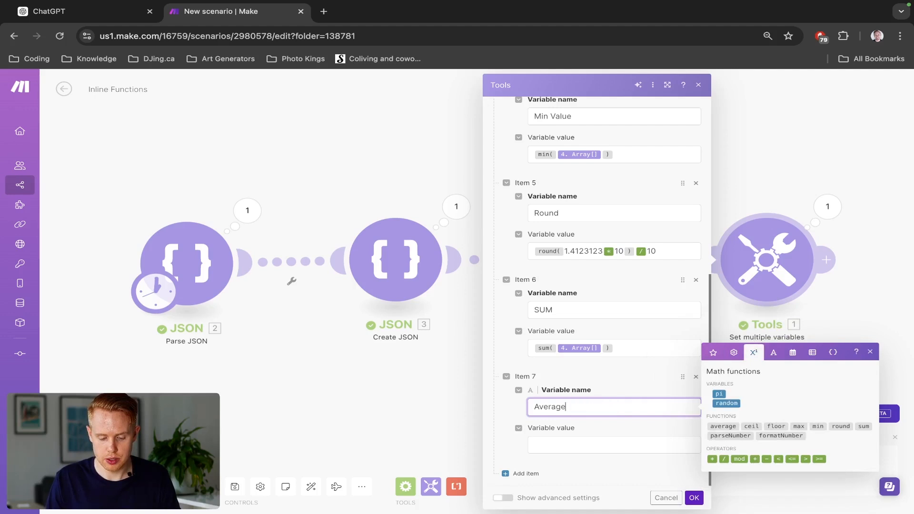
{"action": "key", "text": "Tab"}
{"action": "key", "text": "super+v"}
{"action": "left_click", "coordinate": [712, 390]}
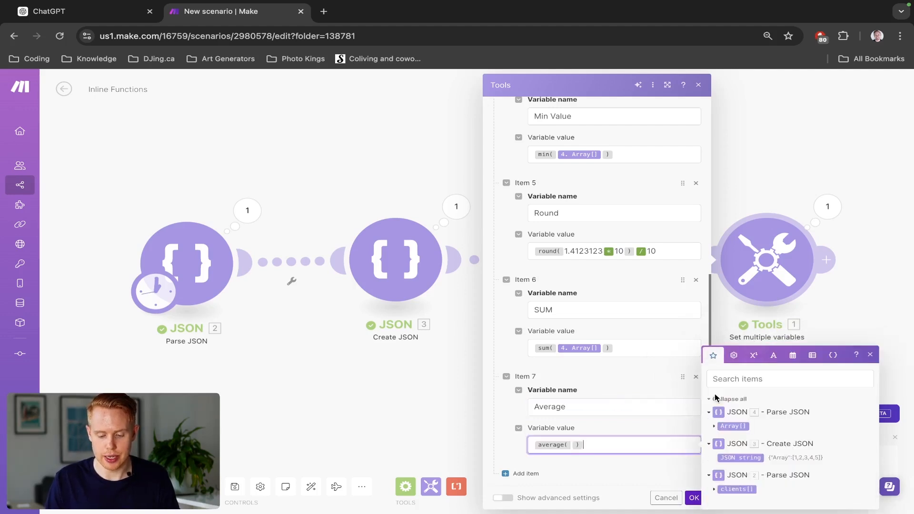
{"action": "left_click", "coordinate": [729, 426]}
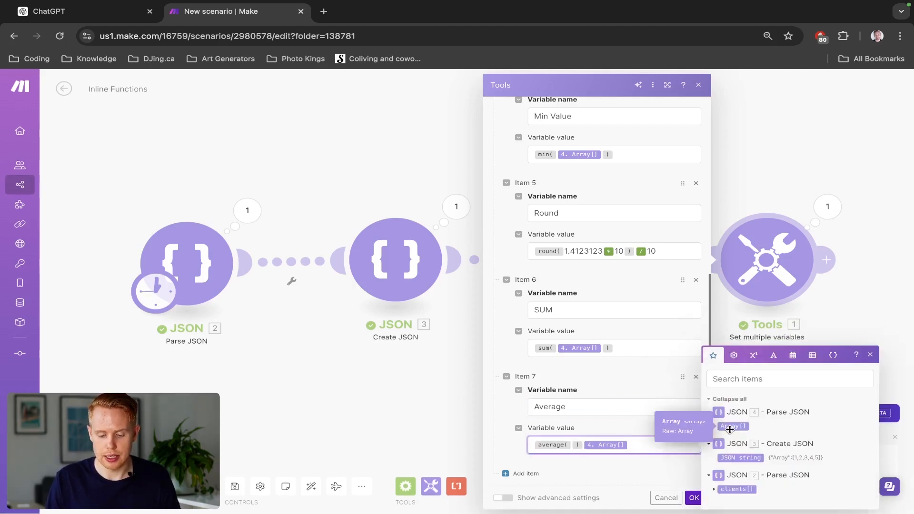
{"action": "left_click", "coordinate": [692, 498]}
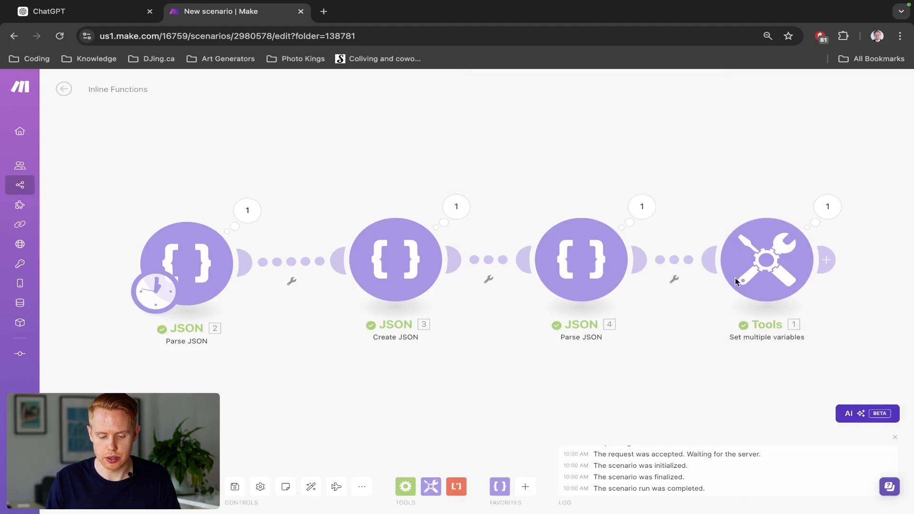
- Move the Array in the Average variable's value inside the parentheses of the average function
{"action": "left_click", "coordinate": [766, 247]}
{"action": "scroll", "coordinate": [606, 464], "scroll_direction": "down", "scroll_amount": 7}
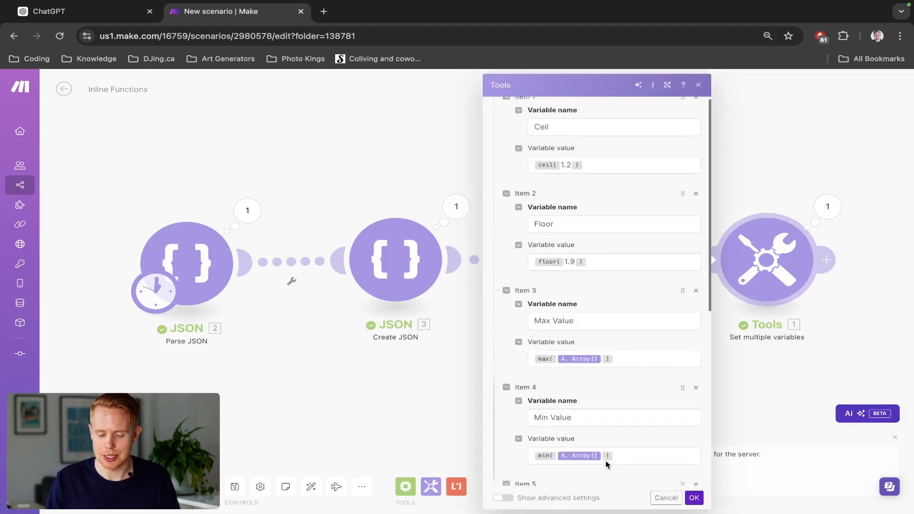
{"action": "left_click", "coordinate": [632, 445]}
{"action": "key", "text": "shift+Left"}
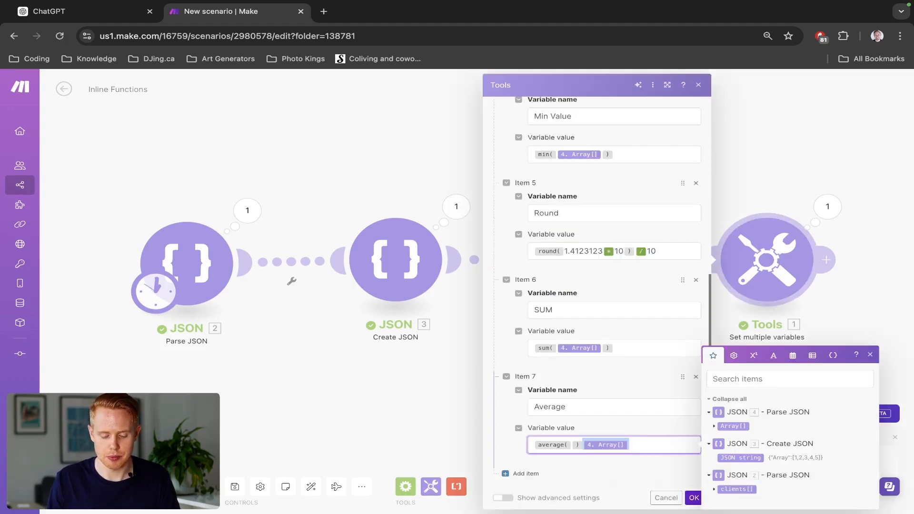
{"action": "key", "text": "ctrl+x"}
{"action": "key", "text": "Left"}
{"action": "key", "text": "ctrl+v"}
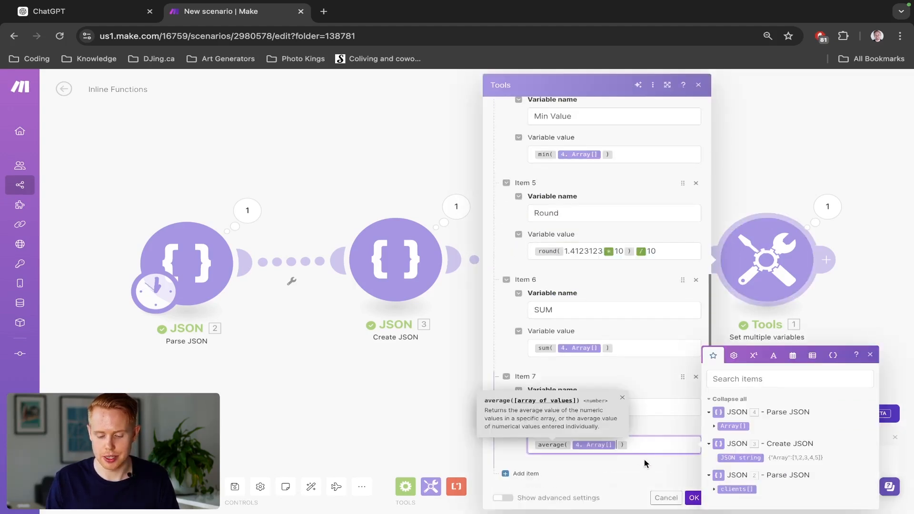
- Save the corrected average expression, run the scenario once, and examine the Average output
{"action": "left_click", "coordinate": [690, 497]}
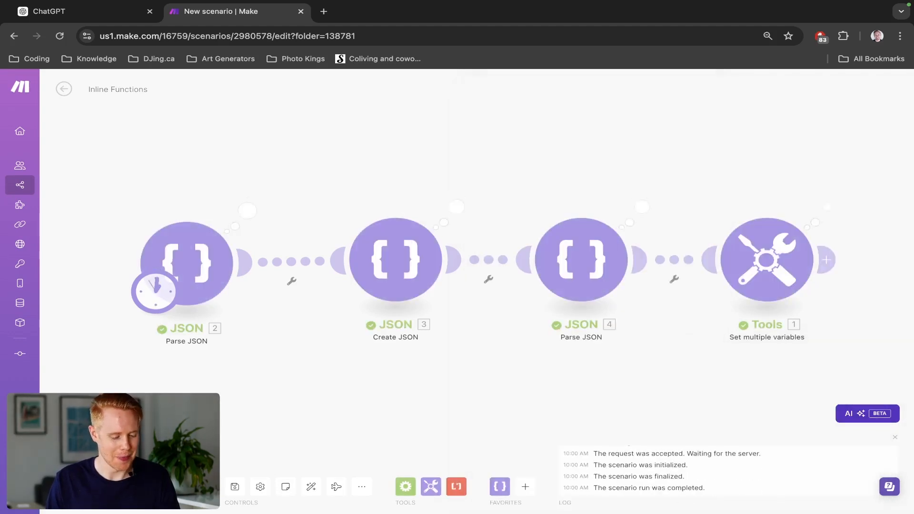
{"action": "left_click", "coordinate": [827, 206]}
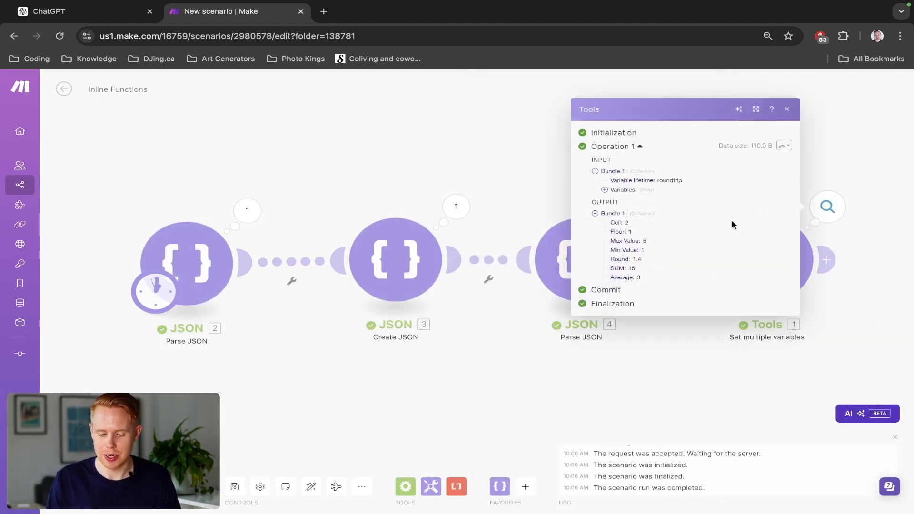
{"action": "left_click_drag", "start_coordinate": [637, 278], "coordinate": [650, 279]}
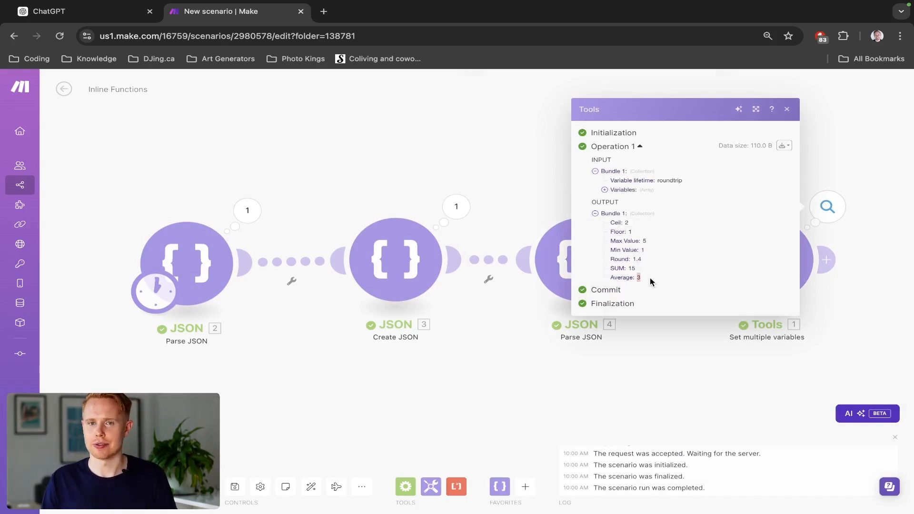
{"action": "left_click", "coordinate": [514, 191]}
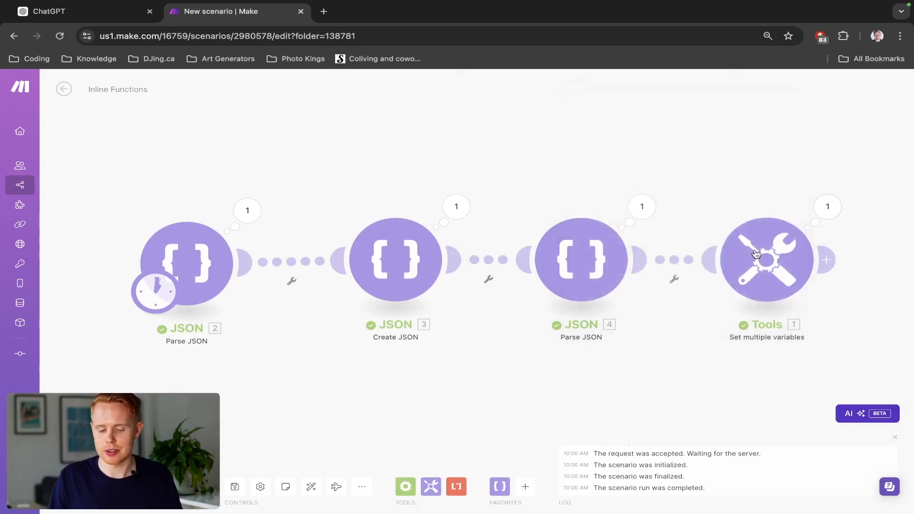
- Add an eighth variable to the Set multiple variables module and start editing its name
{"action": "left_click", "coordinate": [787, 273]}
{"action": "scroll", "coordinate": [537, 377], "scroll_direction": "down", "scroll_amount": 5}
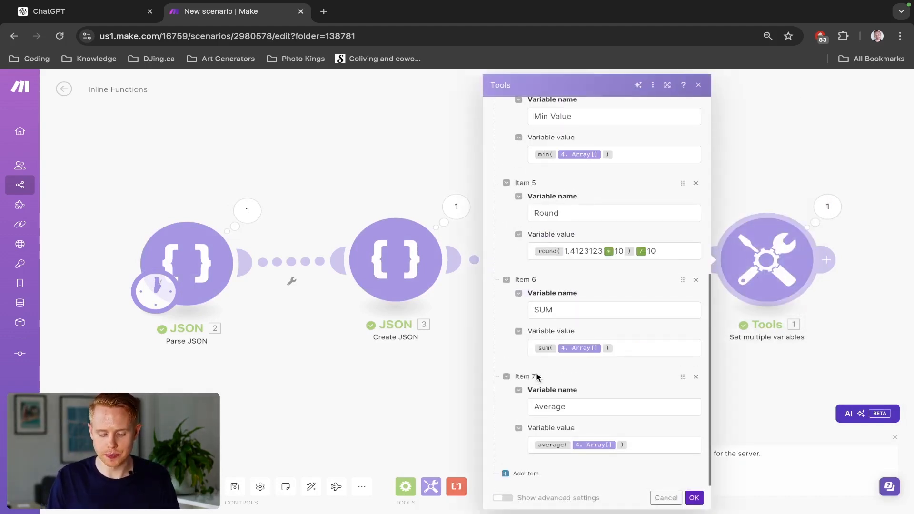
{"action": "left_click", "coordinate": [523, 473]}
{"action": "scroll", "coordinate": [554, 349], "scroll_direction": "down", "scroll_amount": 2}
{"action": "left_click", "coordinate": [552, 407]}
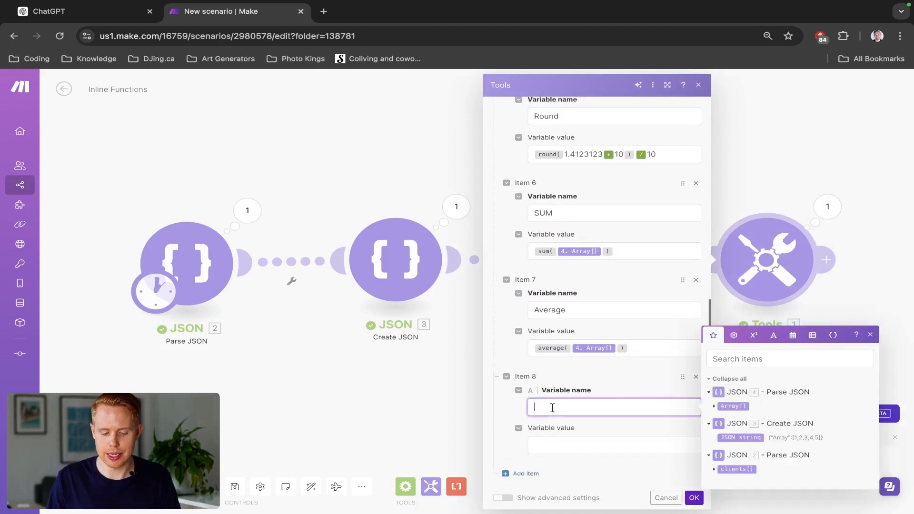
- Enter the parseNumber function in the eighth variable's name, with 212312,32 as the number and a comma as decimal separator
{"action": "left_click", "coordinate": [751, 351]}
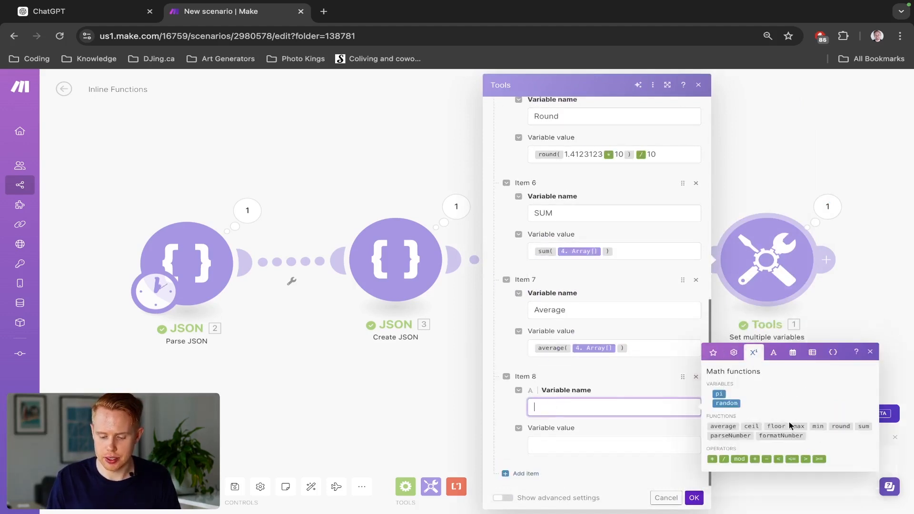
{"action": "left_click", "coordinate": [748, 435]}
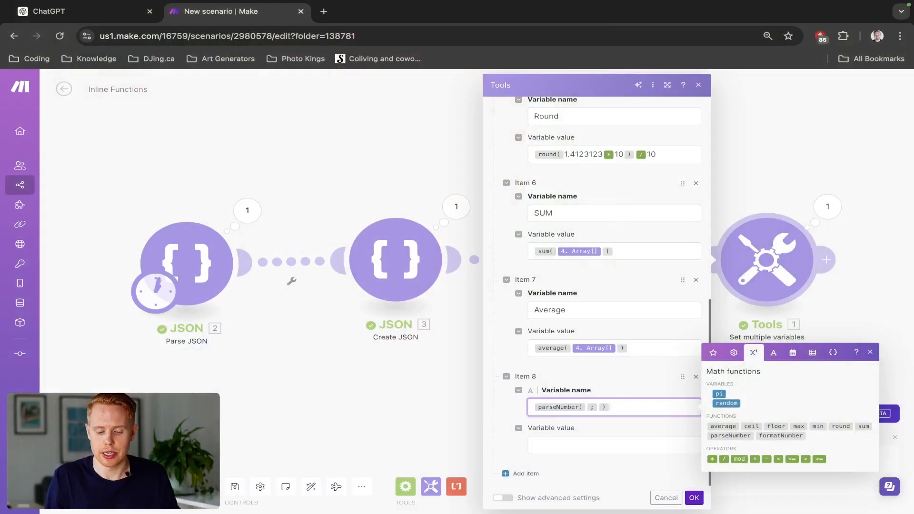
{"action": "key", "text": "Left"}
{"action": "key", "text": "Left"}
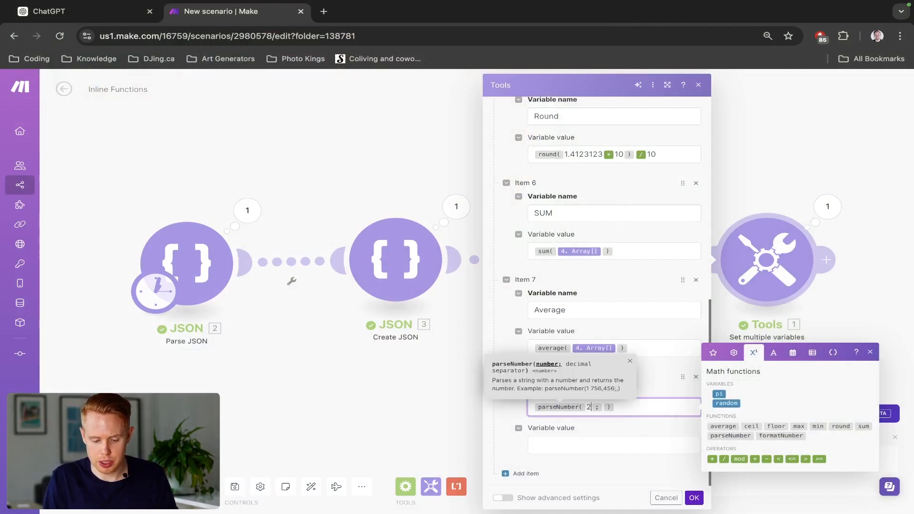
{"action": "type", "text": "2"}
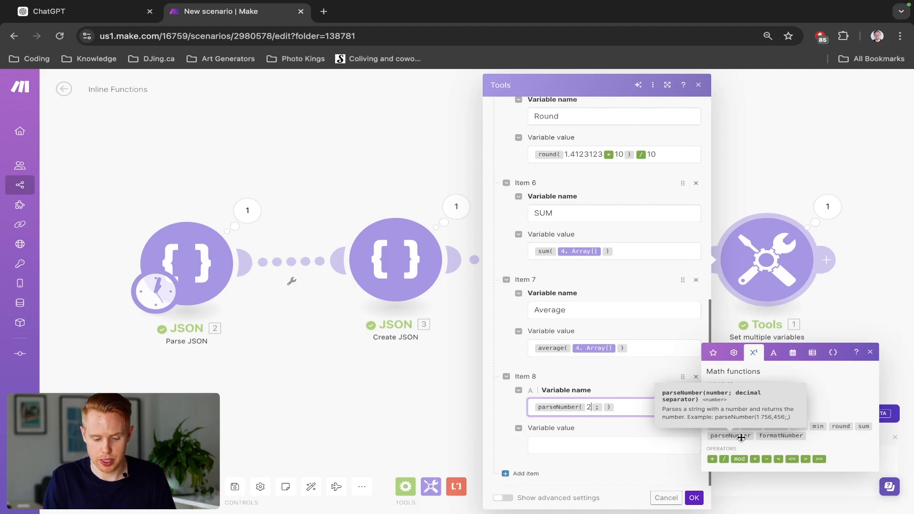
{"action": "type", "text": "12312,32 ; "}
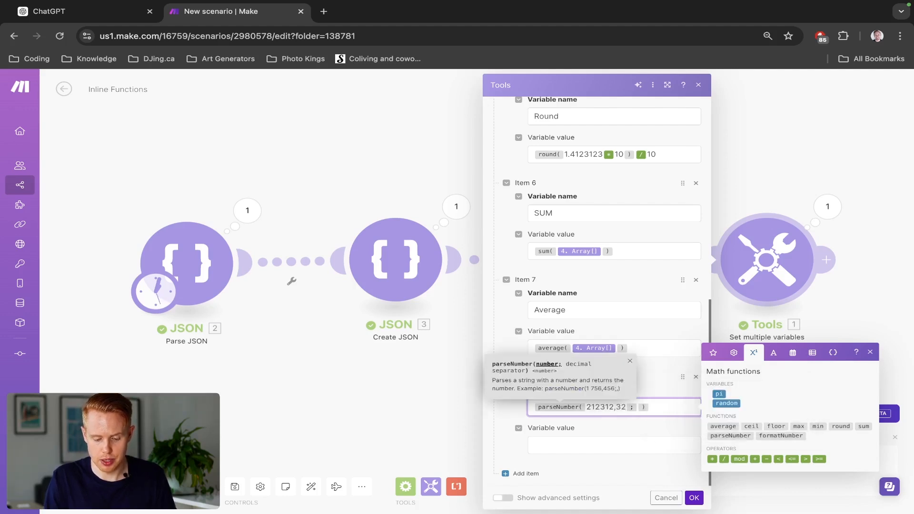
{"action": "type", "text": ","}
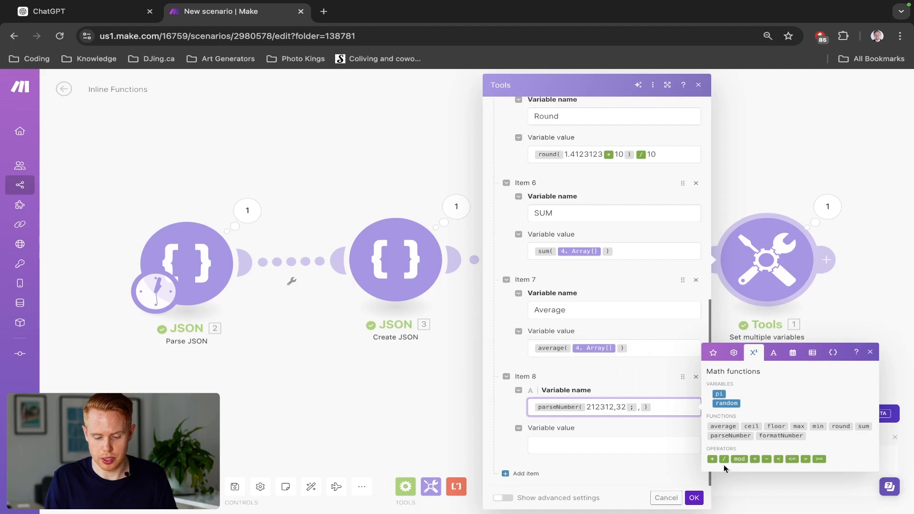
- Move the parseNumber expression into the eighth variable's value, name the variable Parse Number, and save the module
{"action": "key", "text": "ctrl+a"}
{"action": "key", "text": "super+x"}
{"action": "left_click", "coordinate": [627, 442]}
{"action": "key", "text": "super+v"}
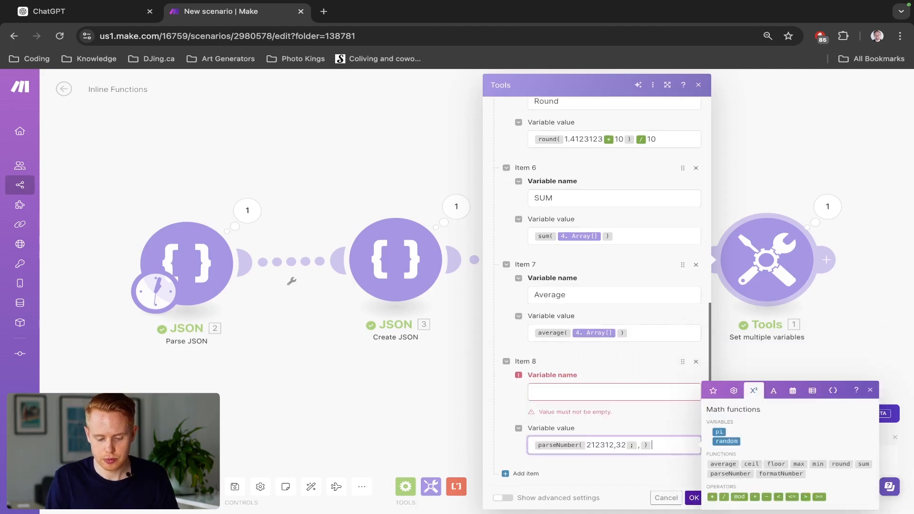
{"action": "left_click", "coordinate": [614, 398]}
{"action": "type", "text": "Parse N"}
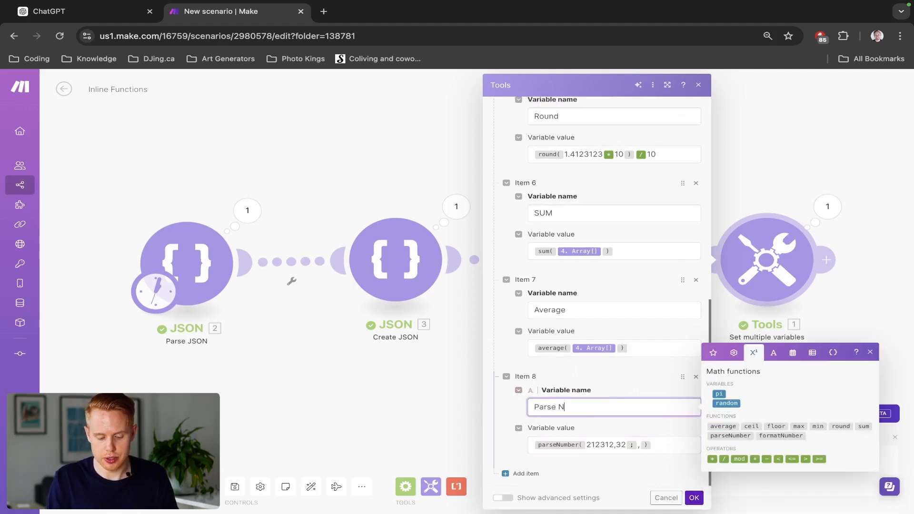
{"action": "type", "text": "umber"}
{"action": "left_click", "coordinate": [694, 497]}
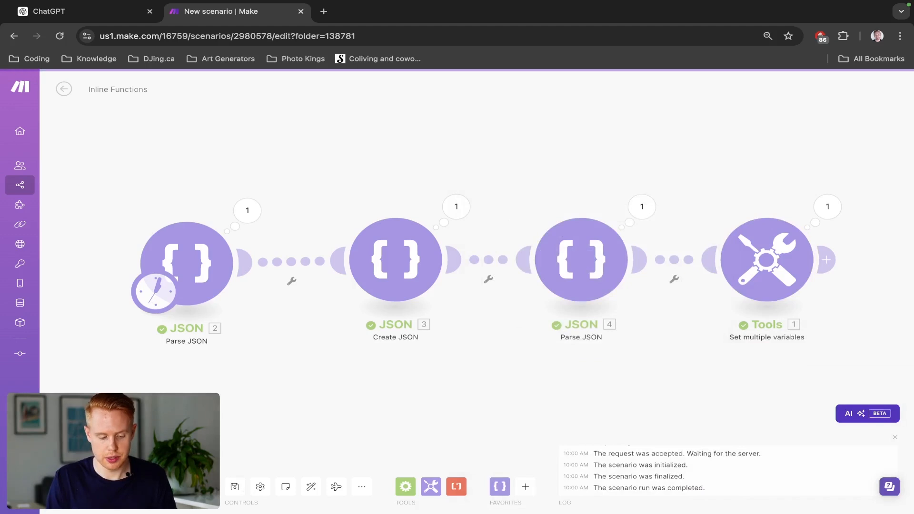
- Run the scenario once and examine the Parse Number output of the Set multiple variables module
{"action": "left_click", "coordinate": [79, 486]}
{"action": "left_click", "coordinate": [827, 207]}
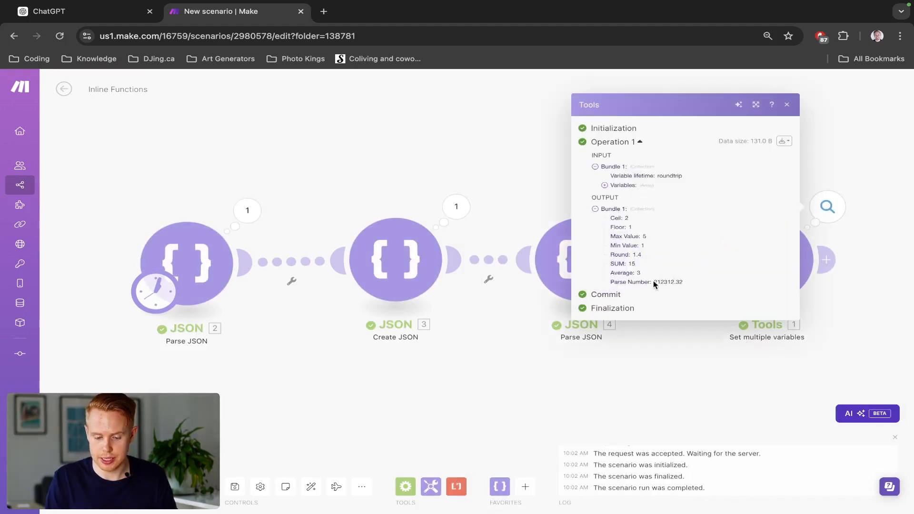
{"action": "left_click_drag", "start_coordinate": [652, 280], "coordinate": [694, 279]}
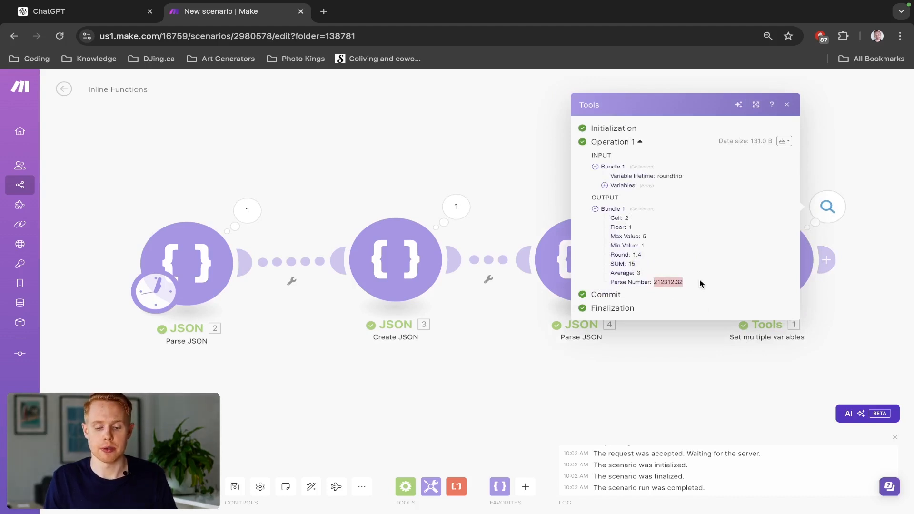
{"action": "left_click", "coordinate": [845, 172]}
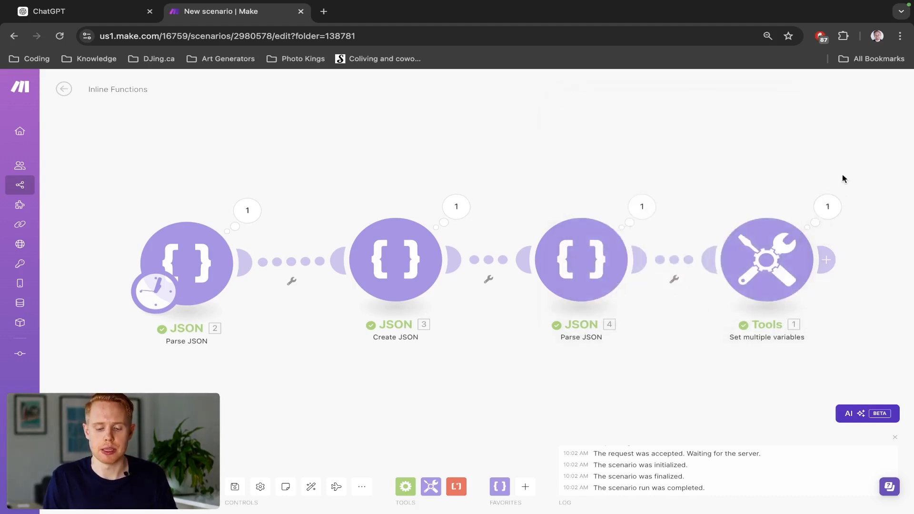
- Add a ninth variable named Format Number to the Set multiple variables module, with the formatNumber function as its value
{"action": "left_click", "coordinate": [759, 283]}
{"action": "scroll", "coordinate": [583, 321], "scroll_direction": "down", "scroll_amount": 10}
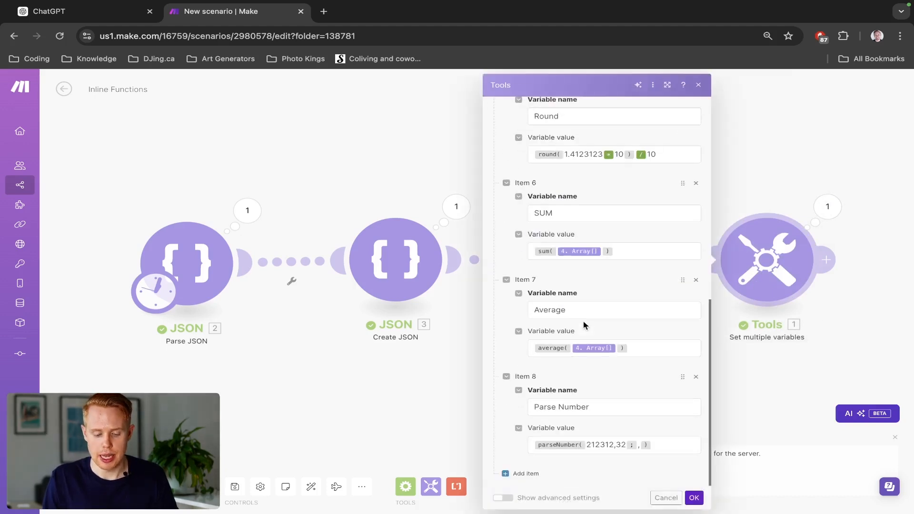
{"action": "left_click", "coordinate": [515, 477]}
{"action": "scroll", "coordinate": [572, 424], "scroll_direction": "down", "scroll_amount": 2}
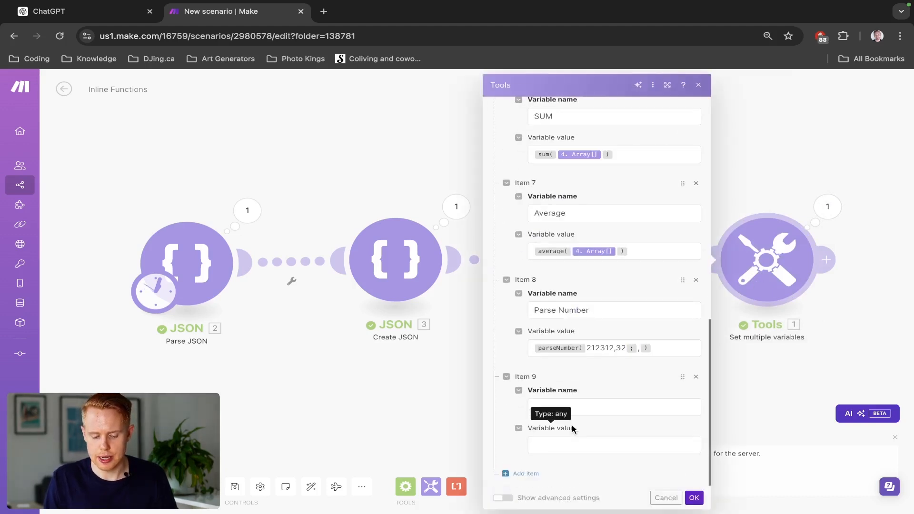
{"action": "left_click", "coordinate": [570, 443]}
{"action": "left_click", "coordinate": [758, 354]}
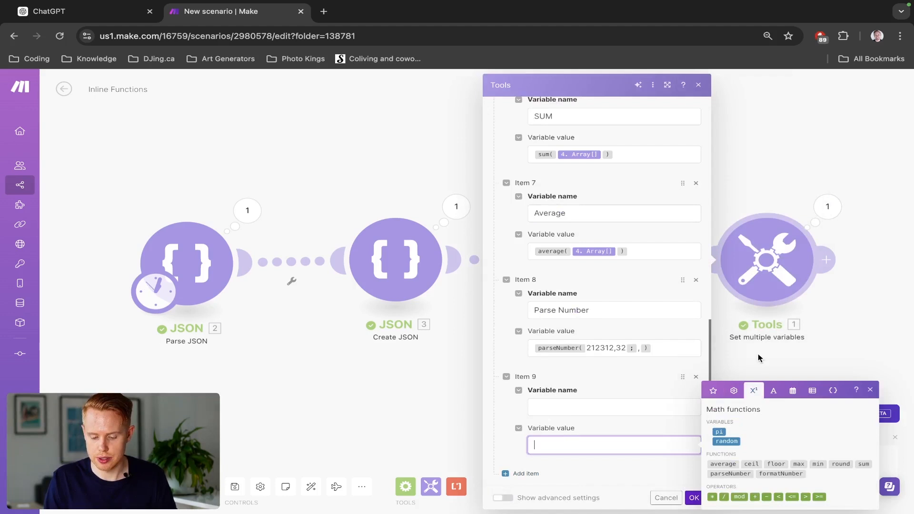
{"action": "left_click", "coordinate": [795, 473]}
{"action": "left_click", "coordinate": [626, 407]}
{"action": "type", "text": "Form"}
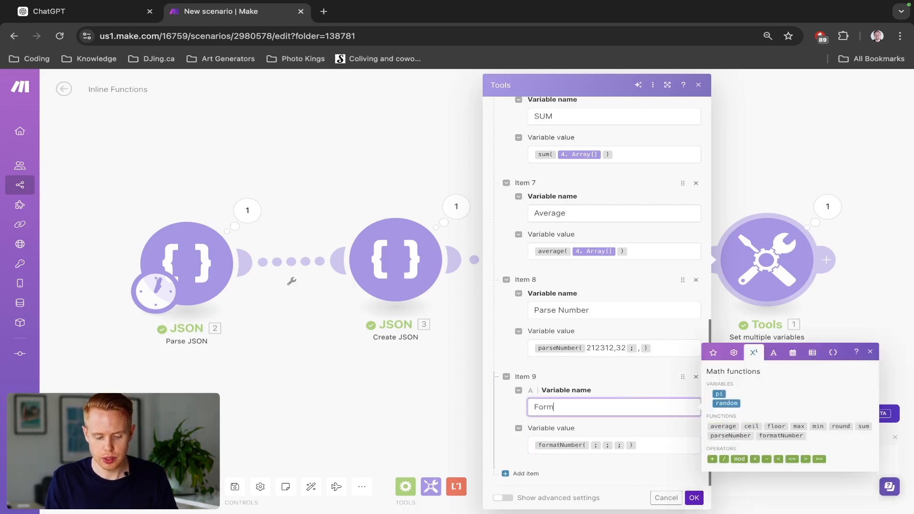
{"action": "type", "text": "at Nu"}
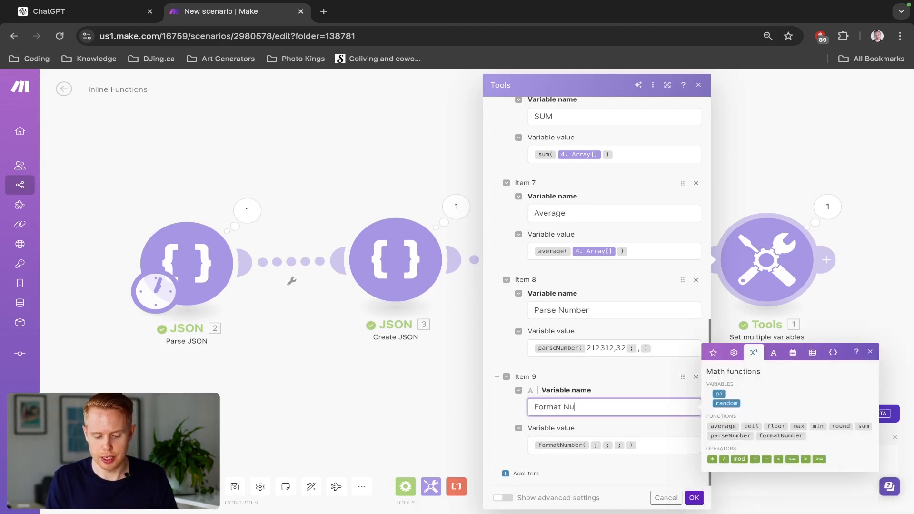
{"action": "type", "text": "mber"}
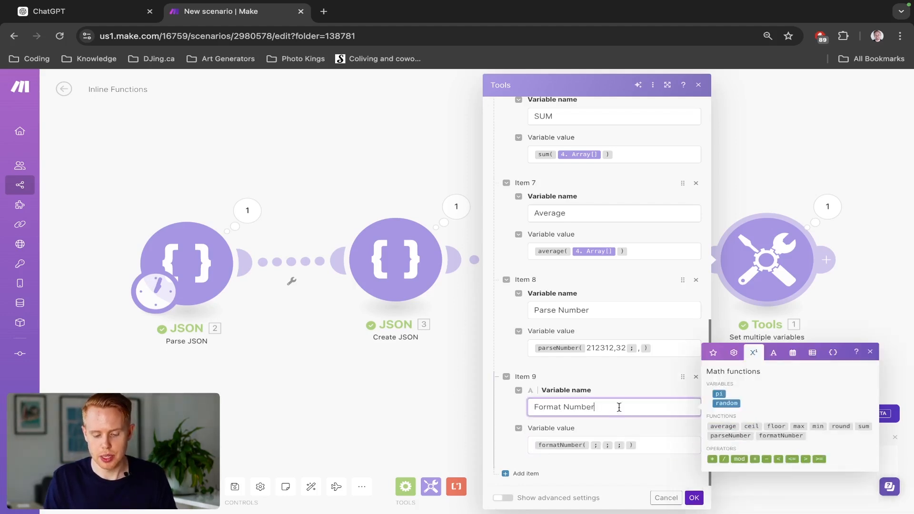
- Set the number argument of the formatNumber function to 1000, without any separator
{"action": "left_click", "coordinate": [589, 445]}
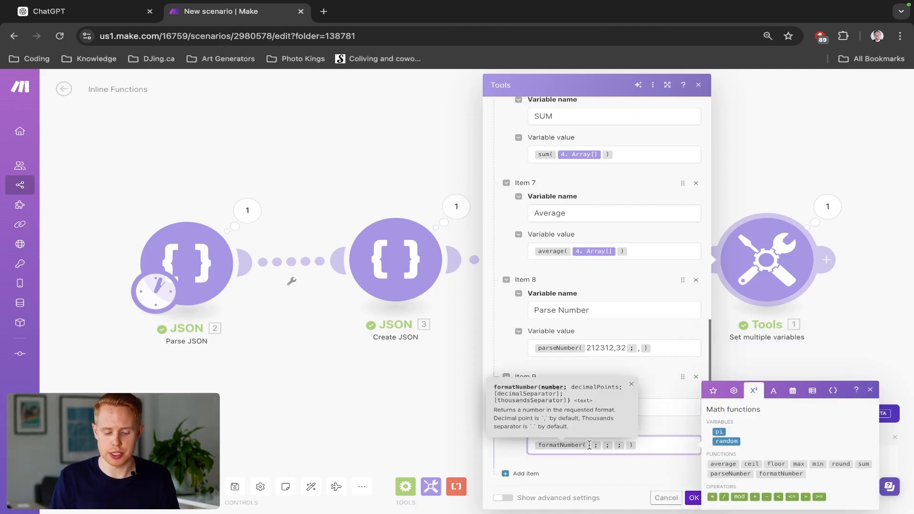
{"action": "type", "text": "1.000"}
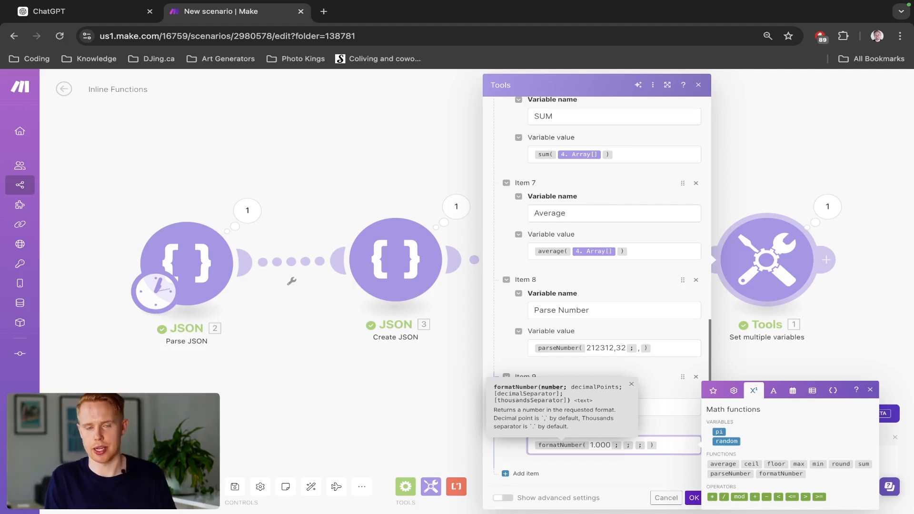
{"action": "key", "text": "Left"}
{"action": "key", "text": "Left"}
{"action": "key", "text": "Left"}
{"action": "key", "text": "BackSpace"}
{"action": "type", "text": ","}
{"action": "key", "text": "BackSpace"}
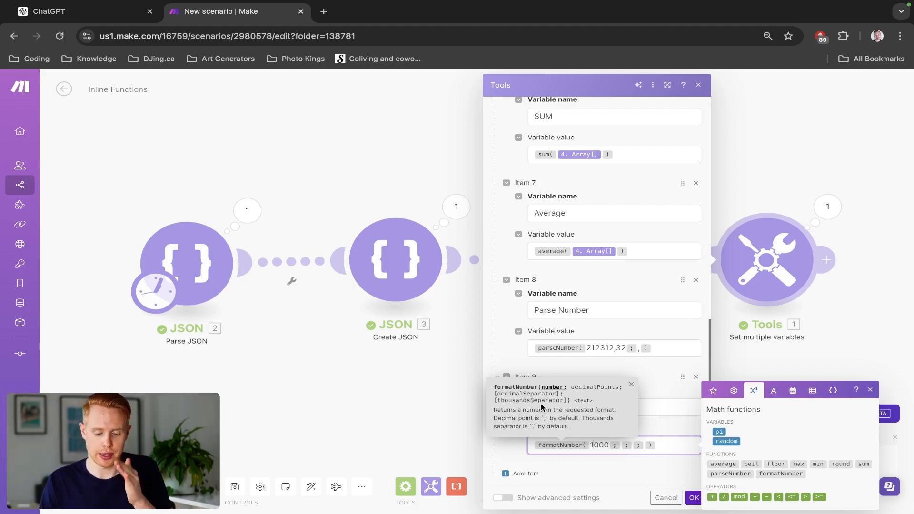
- Set formatNumber to 2 decimal points, a period as decimal separator and a comma as thousands separator, and save the module
{"action": "left_click", "coordinate": [619, 444]}
{"action": "type", "text": "2"}
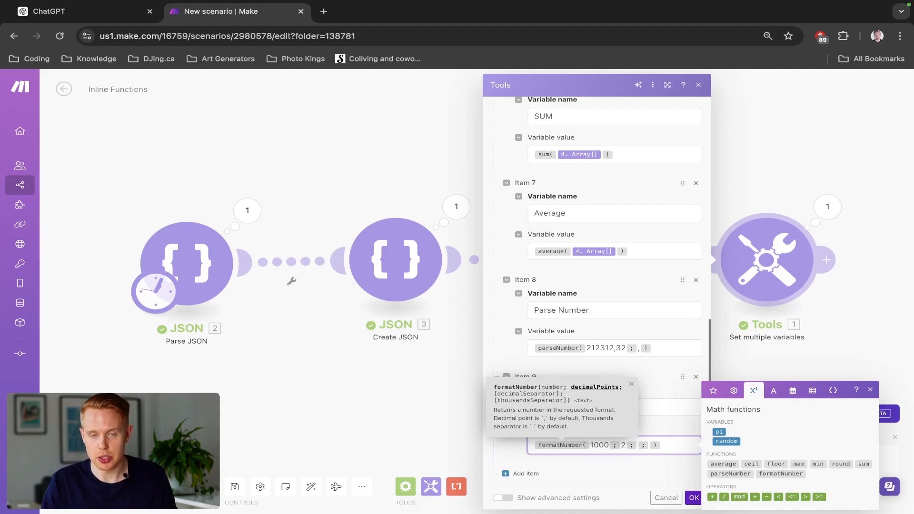
{"action": "key", "text": "Right"}
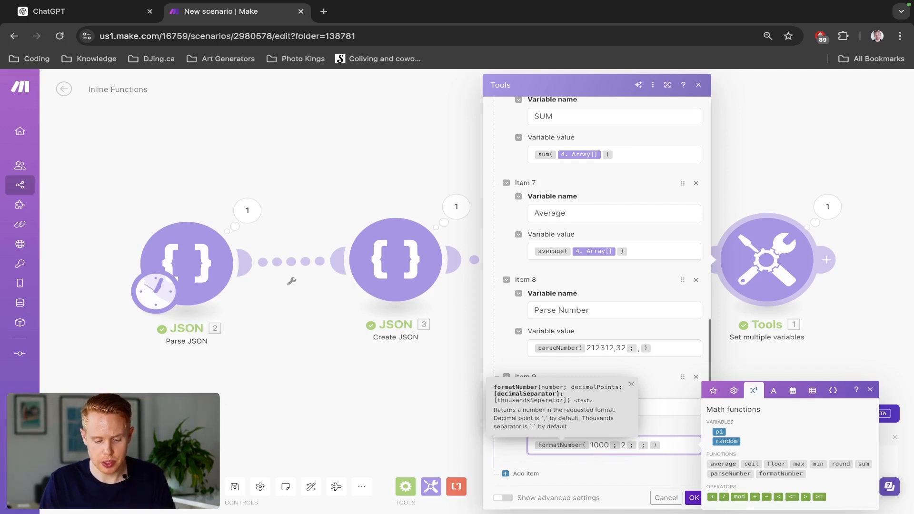
{"action": "type", "text": "."}
{"action": "key", "text": "Right"}
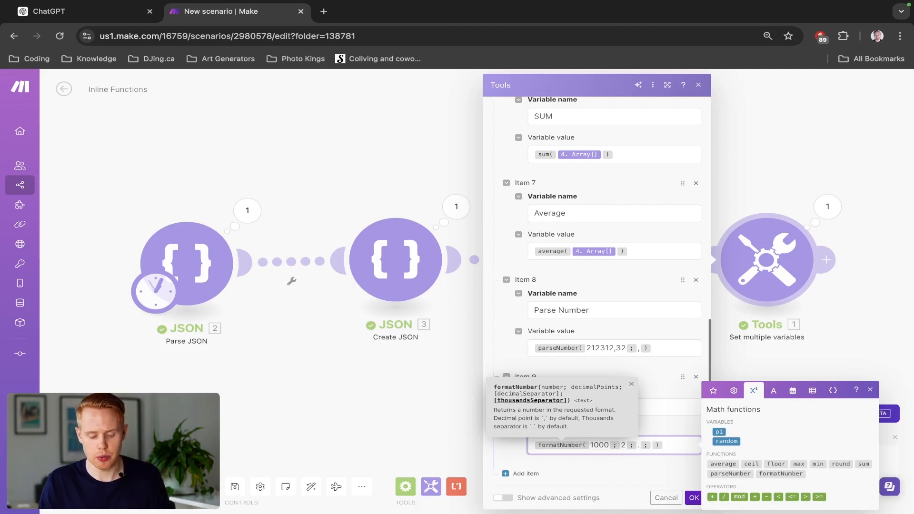
{"action": "type", "text": ","}
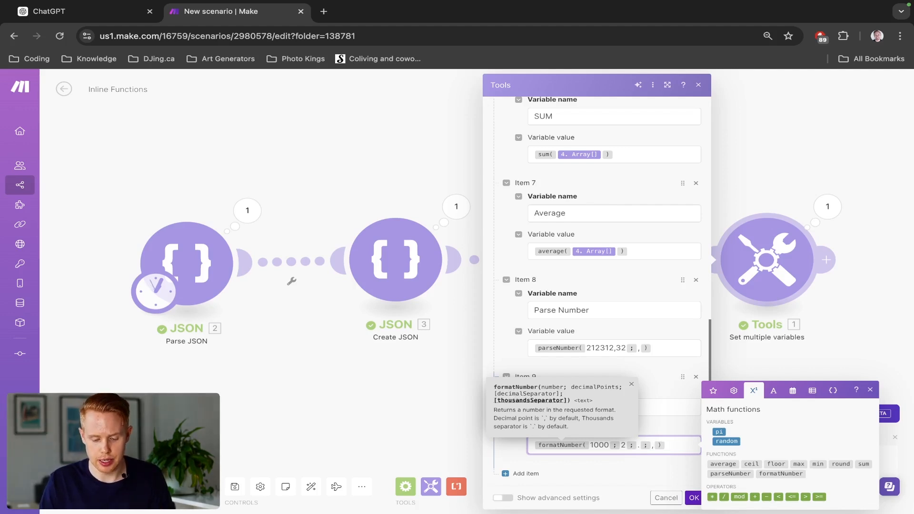
{"action": "left_click", "coordinate": [691, 497]}
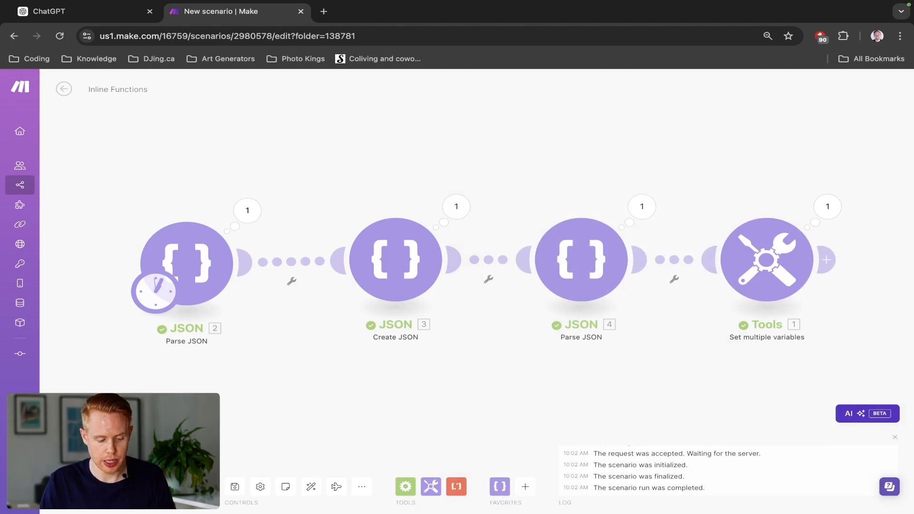
- Run the scenario once and examine the decimals and thousands separator in the Format Number output
{"action": "left_click", "coordinate": [827, 206]}
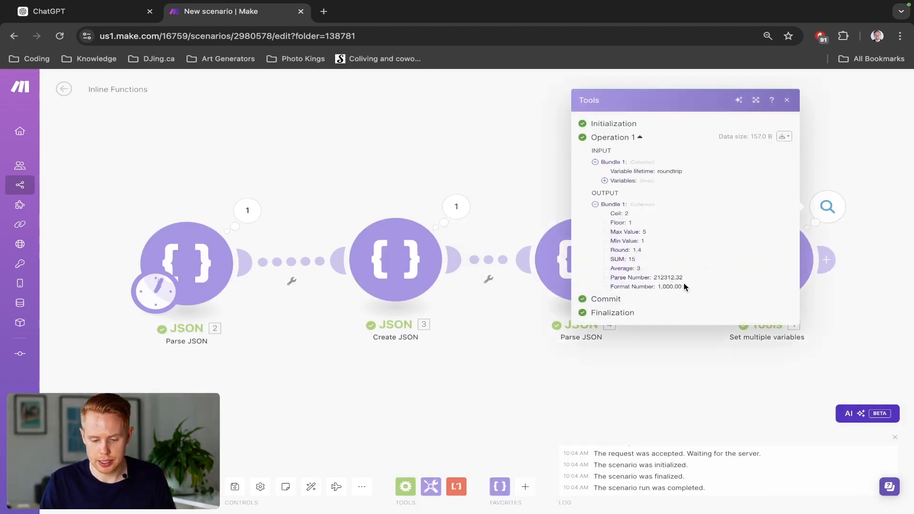
{"action": "left_click_drag", "start_coordinate": [681, 289], "coordinate": [675, 288]}
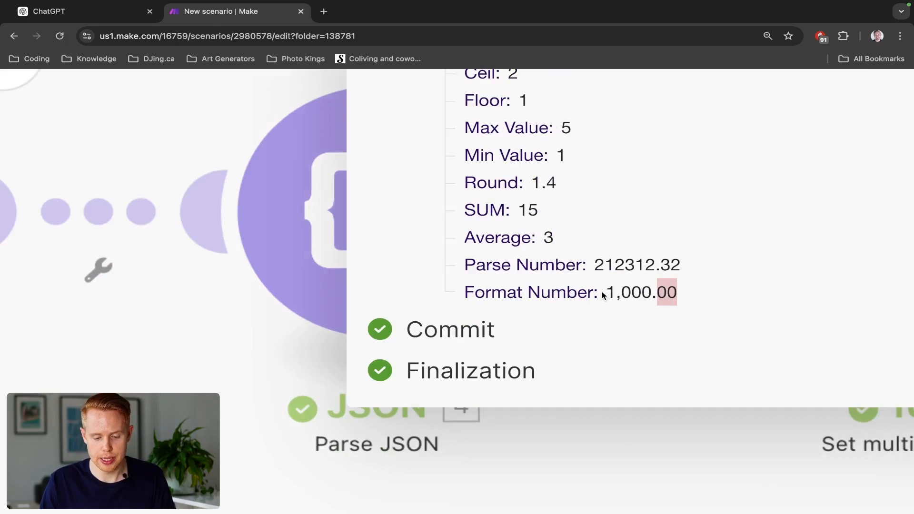
{"action": "left_click_drag", "start_coordinate": [614, 291], "coordinate": [624, 295]}
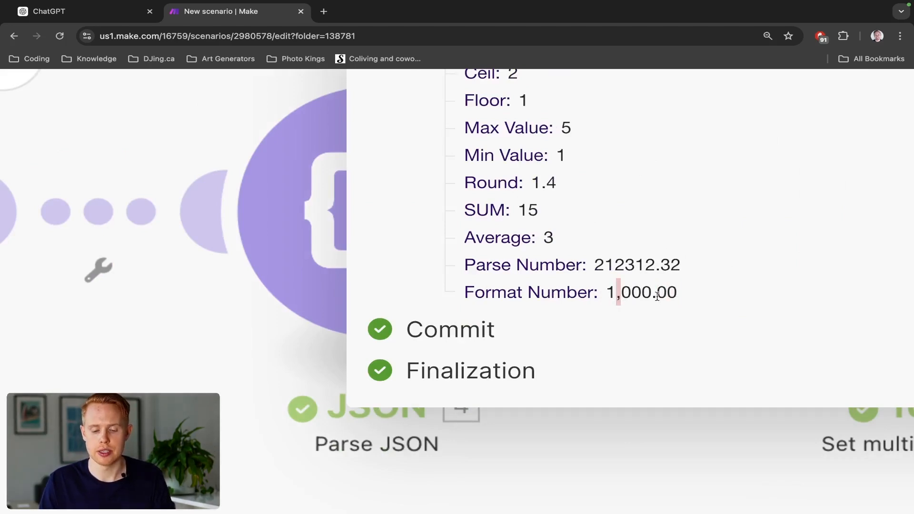
{"action": "left_click", "coordinate": [852, 286]}
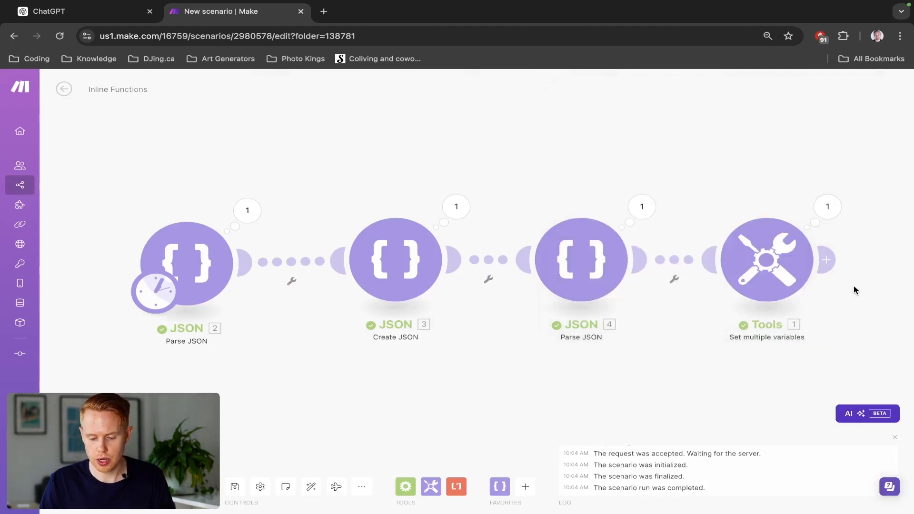
- Add a tenth variable named Perform Math to the Set multiple variables module
{"action": "left_click", "coordinate": [792, 290]}
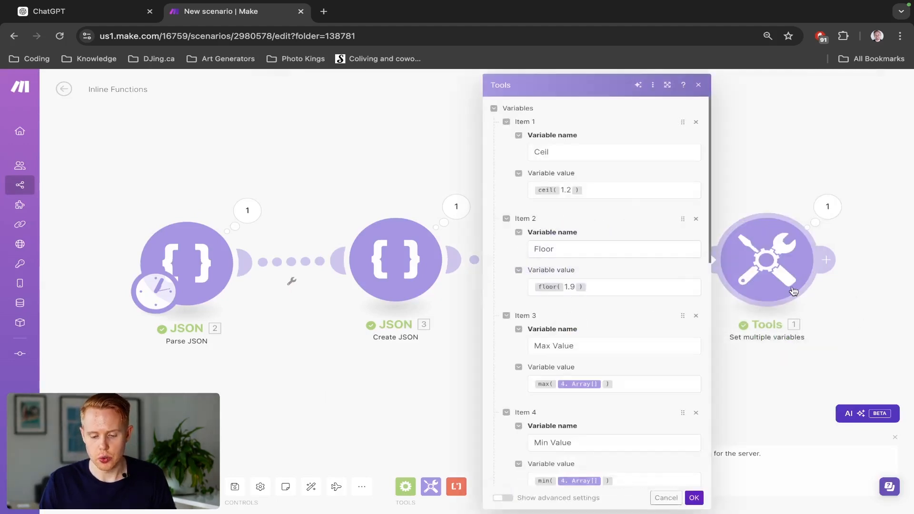
{"action": "scroll", "coordinate": [592, 334], "scroll_direction": "down", "scroll_amount": 10}
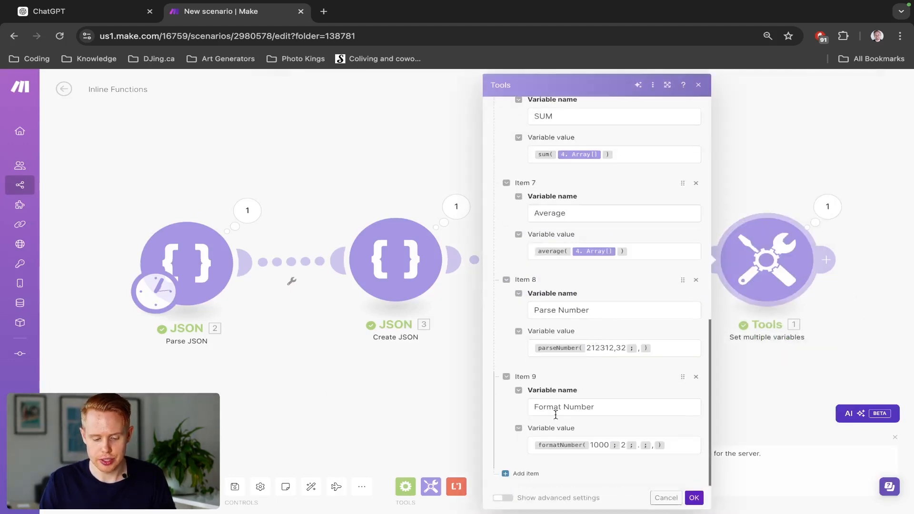
{"action": "left_click", "coordinate": [519, 473]}
{"action": "scroll", "coordinate": [568, 398], "scroll_direction": "down", "scroll_amount": 2}
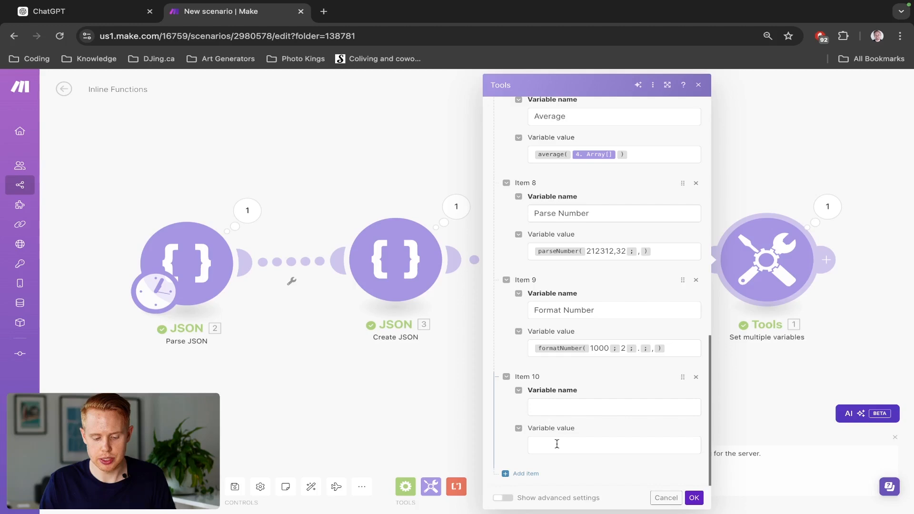
{"action": "left_click", "coordinate": [559, 442]}
{"action": "left_click", "coordinate": [773, 357]}
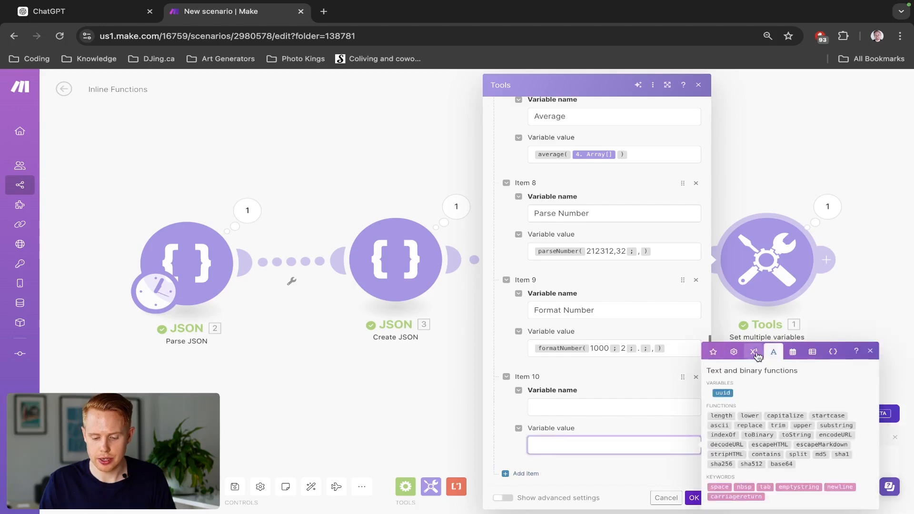
{"action": "left_click", "coordinate": [753, 355]}
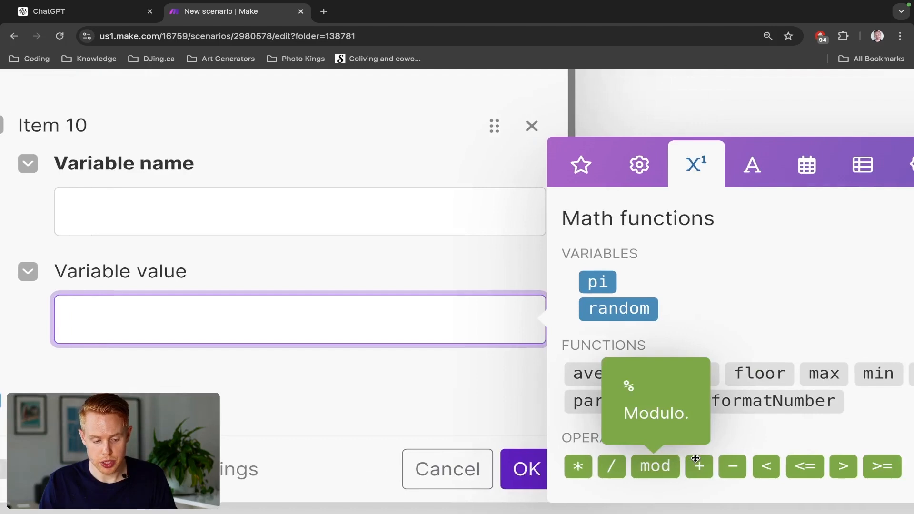
{"action": "left_click", "coordinate": [360, 221]}
{"action": "type", "text": "Perform Math"}
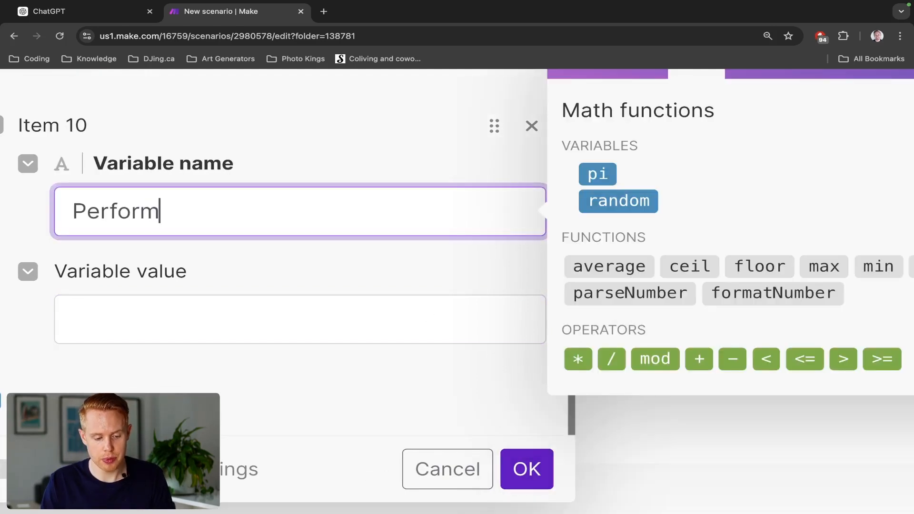
- Set the Perform Math value to 2 * 10 / 4 using the built-in multiplication and division operators, and save the module
{"action": "left_click", "coordinate": [260, 325]}
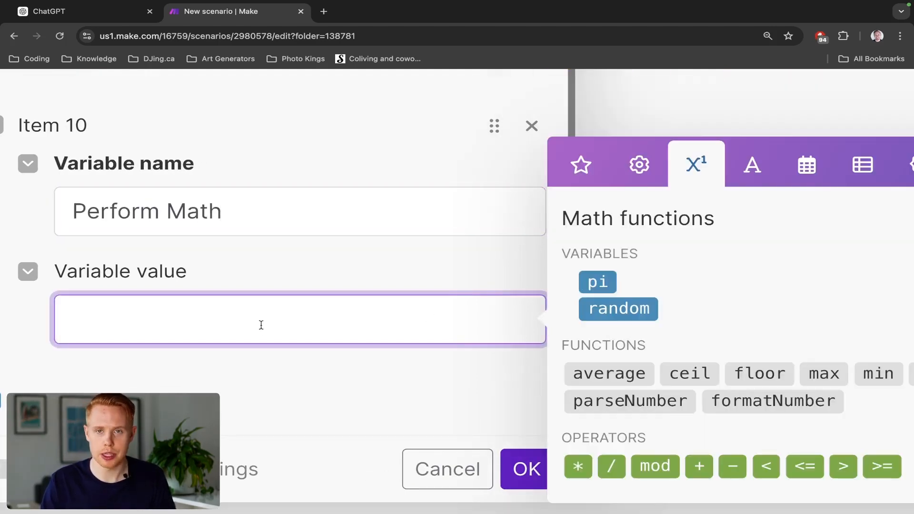
{"action": "type", "text": "2*10"}
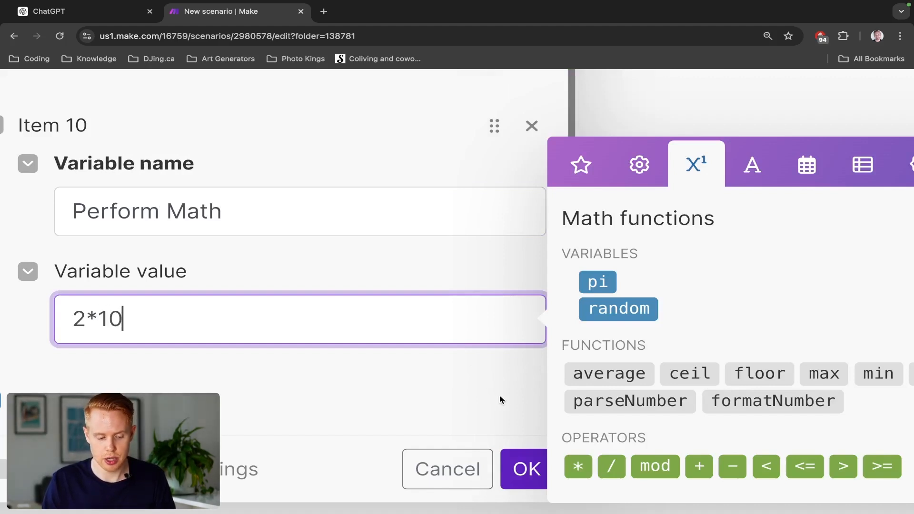
{"action": "key", "text": "Left"}
{"action": "key", "text": "Left"}
{"action": "key", "text": "BackSpace"}
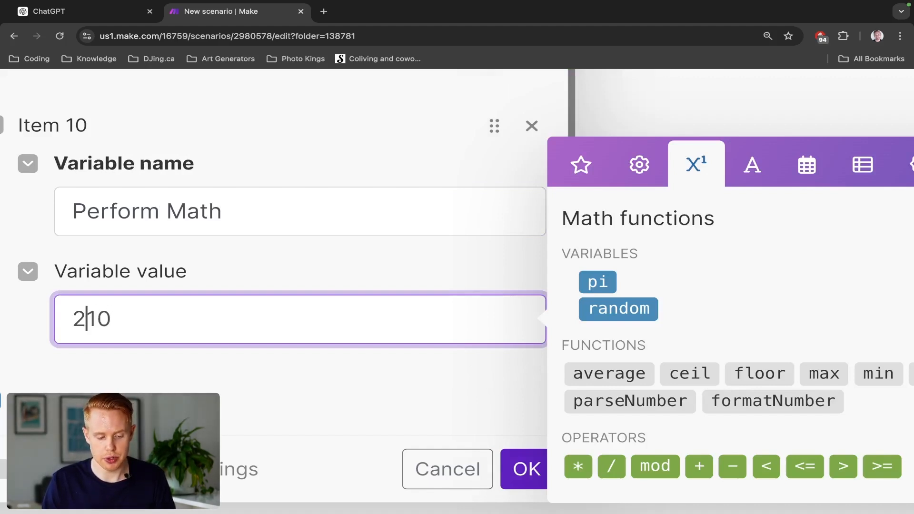
{"action": "left_click", "coordinate": [577, 466]}
{"action": "left_click", "coordinate": [254, 328]}
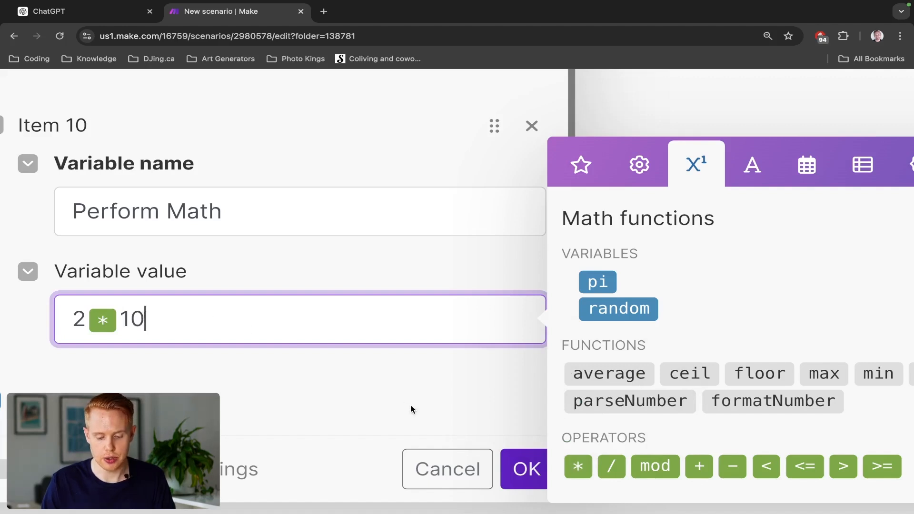
{"action": "left_click", "coordinate": [614, 458]}
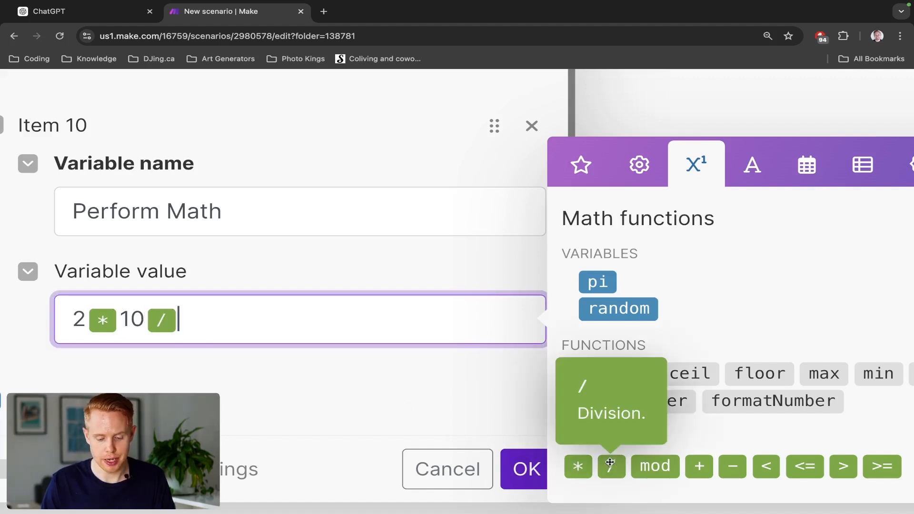
{"action": "type", "text": "4"}
{"action": "left_click", "coordinate": [523, 468]}
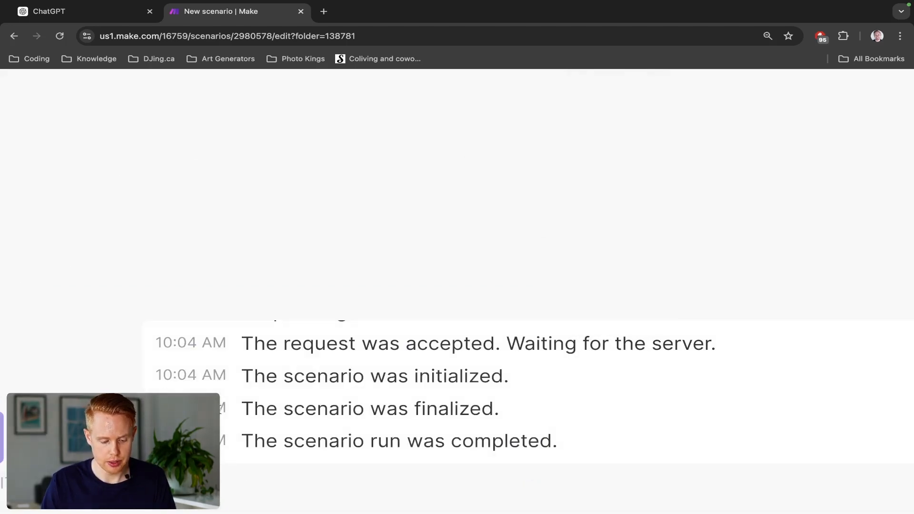
- Run the scenario once and examine the Perform Math result in the Set multiple variables output
{"action": "left_click", "coordinate": [451, 212]}
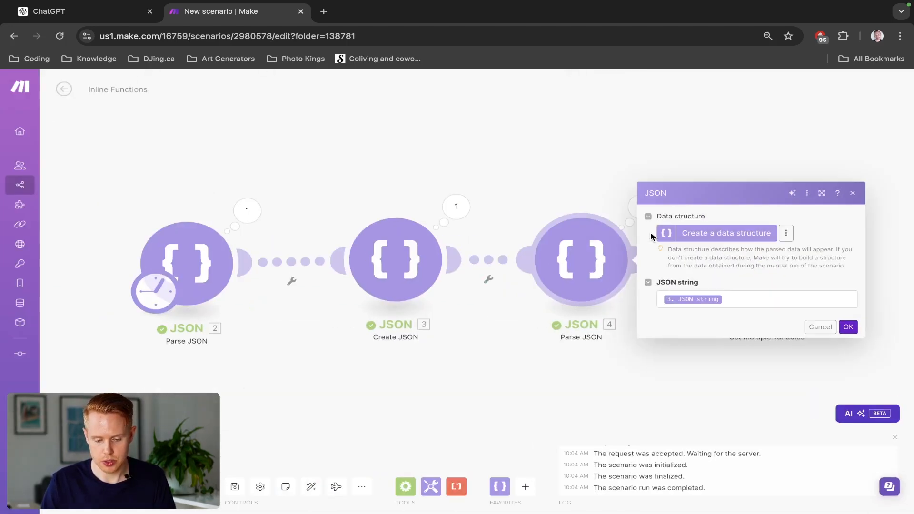
{"action": "key", "text": "Escape"}
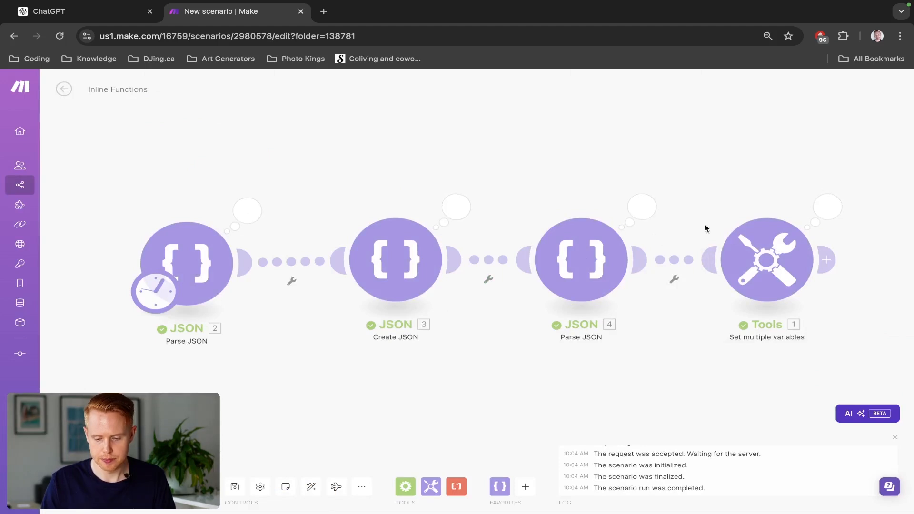
{"action": "left_click", "coordinate": [817, 210]}
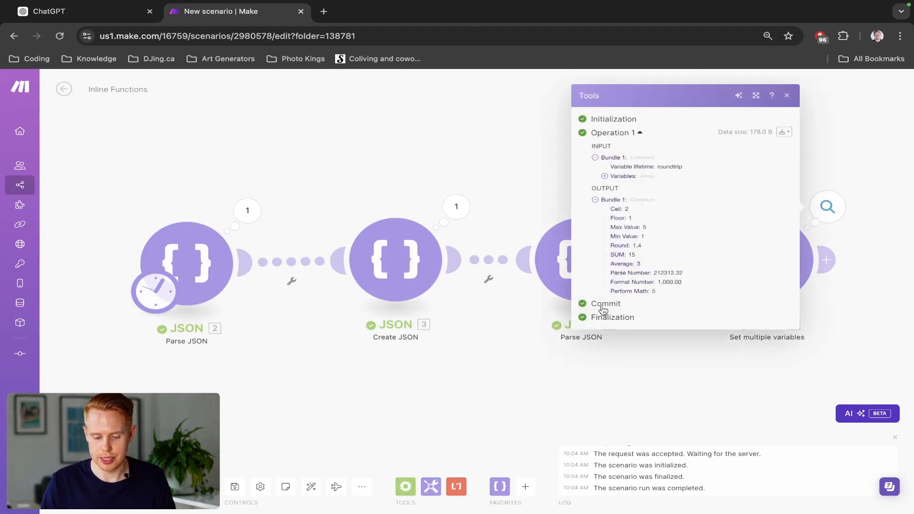
{"action": "left_click", "coordinate": [649, 292]}
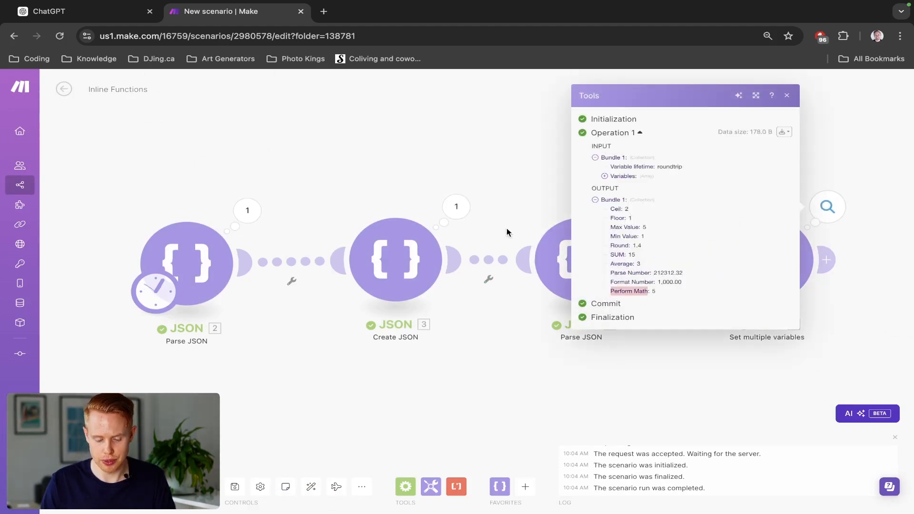
{"action": "left_click", "coordinate": [506, 228]}
- Extend the Perform Math value with + 20 - 3 using the built-in addition and subtraction operators, and save the module
{"action": "left_click", "coordinate": [748, 259]}
{"action": "scroll", "coordinate": [598, 431], "scroll_direction": "down", "scroll_amount": 12}
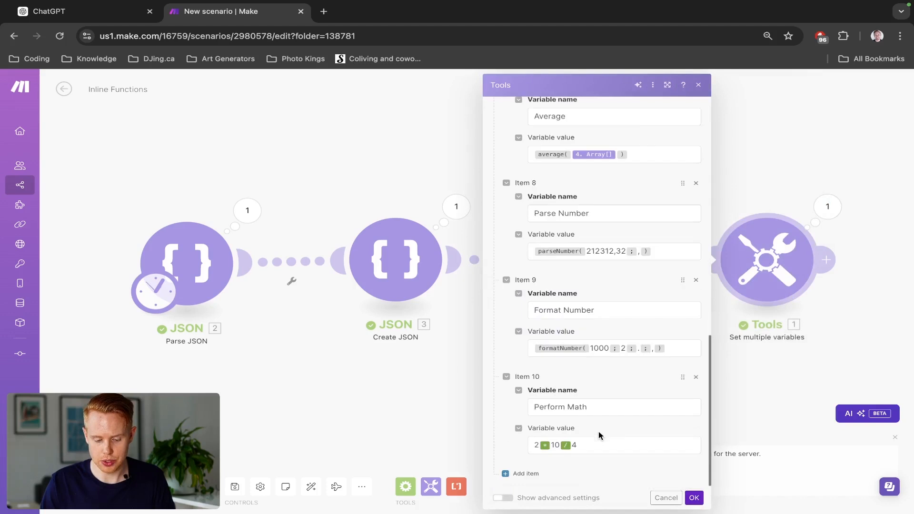
{"action": "left_click", "coordinate": [591, 437]}
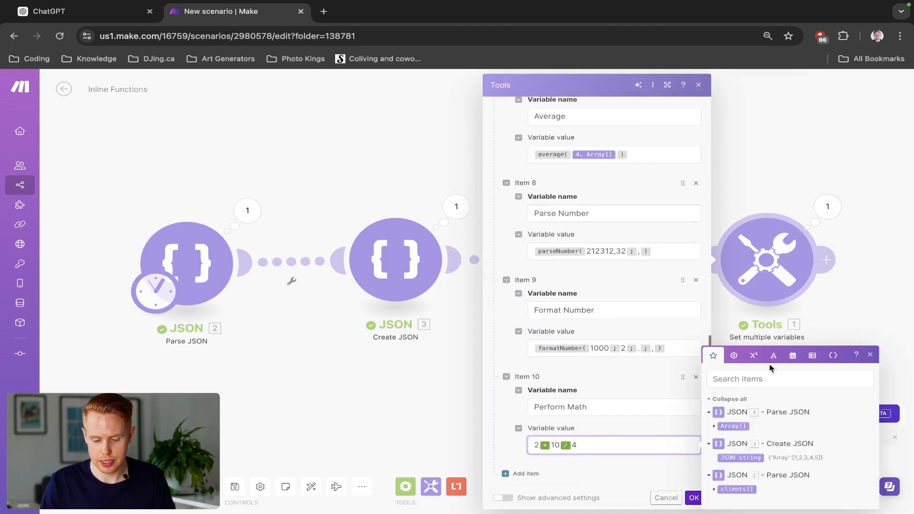
{"action": "left_click", "coordinate": [753, 355]}
{"action": "left_click", "coordinate": [755, 497]}
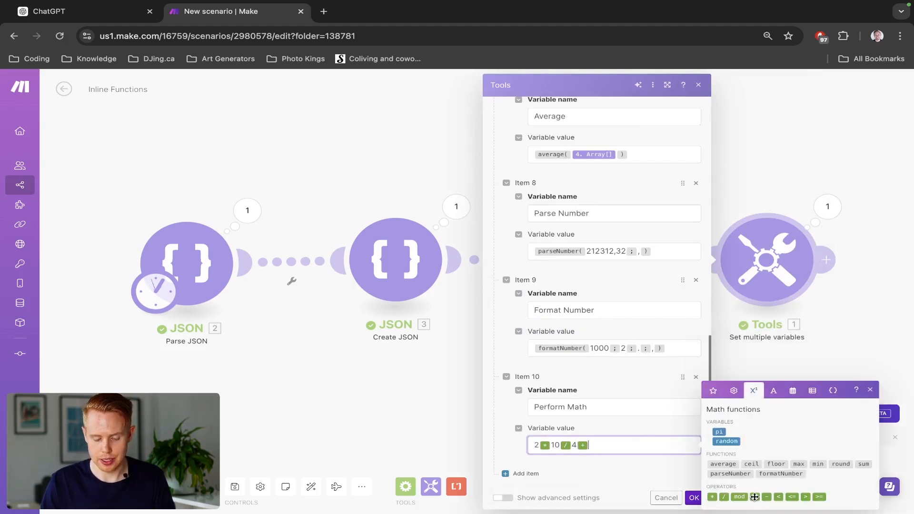
{"action": "type", "text": "20"}
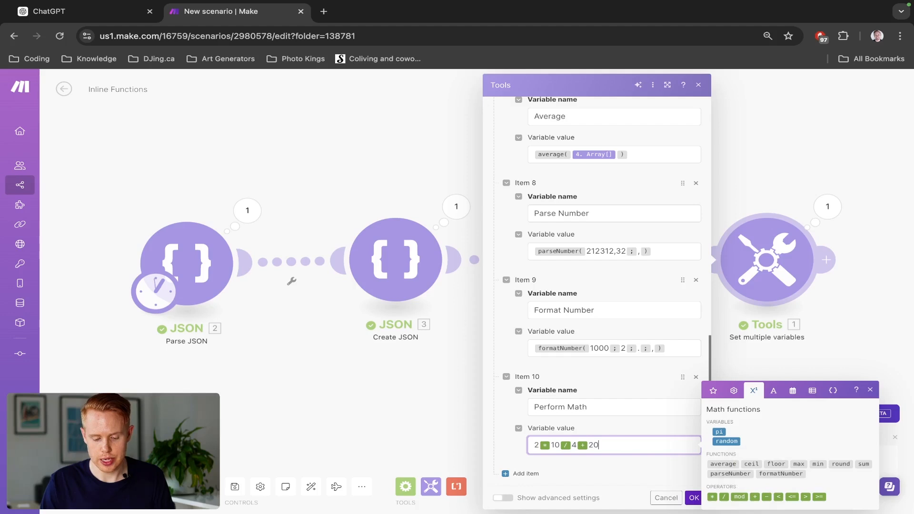
{"action": "left_click", "coordinate": [766, 496]}
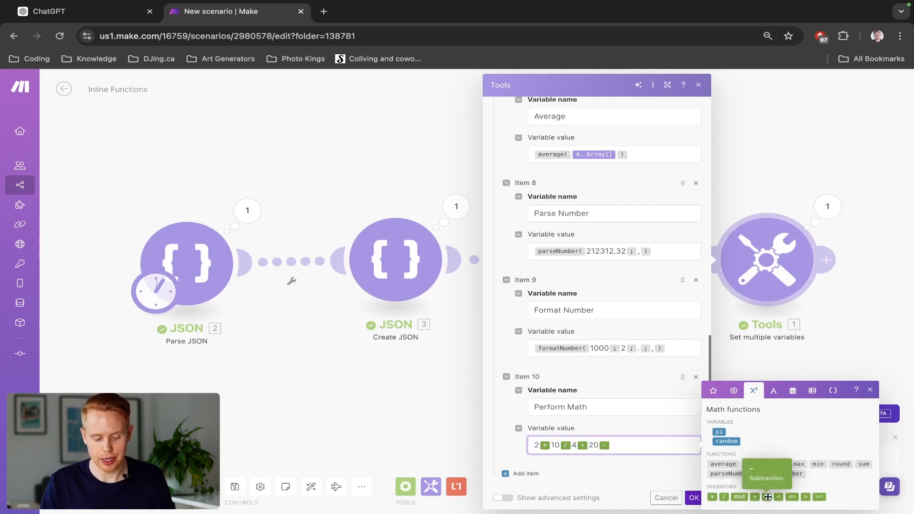
{"action": "type", "text": "3"}
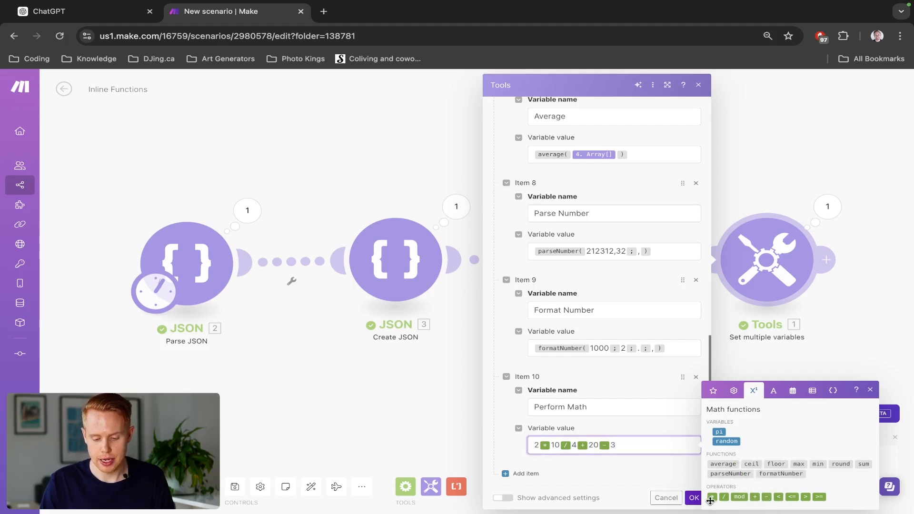
{"action": "left_click", "coordinate": [694, 497]}
- Run the scenario once more and check the extended Perform Math calculation in the Set multiple variables output
{"action": "left_click", "coordinate": [85, 487]}
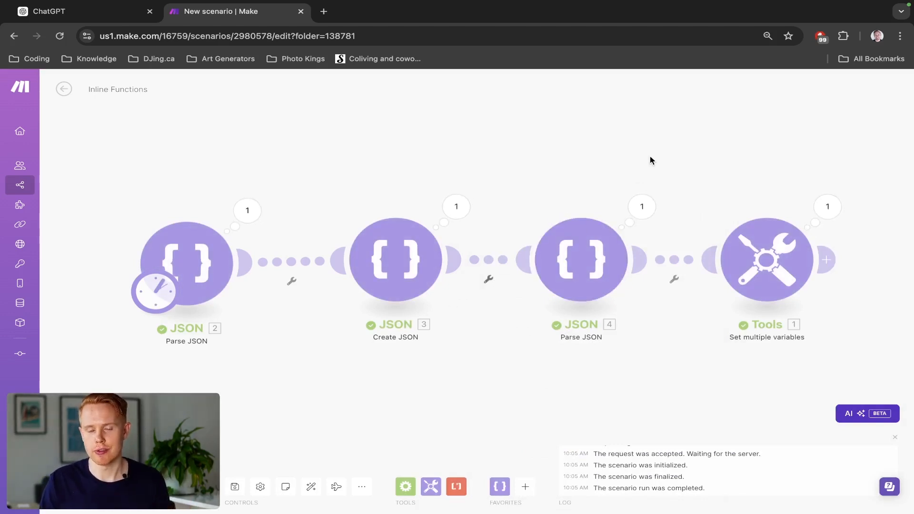
{"action": "left_click_drag", "start_coordinate": [651, 160], "coordinate": [590, 138]}
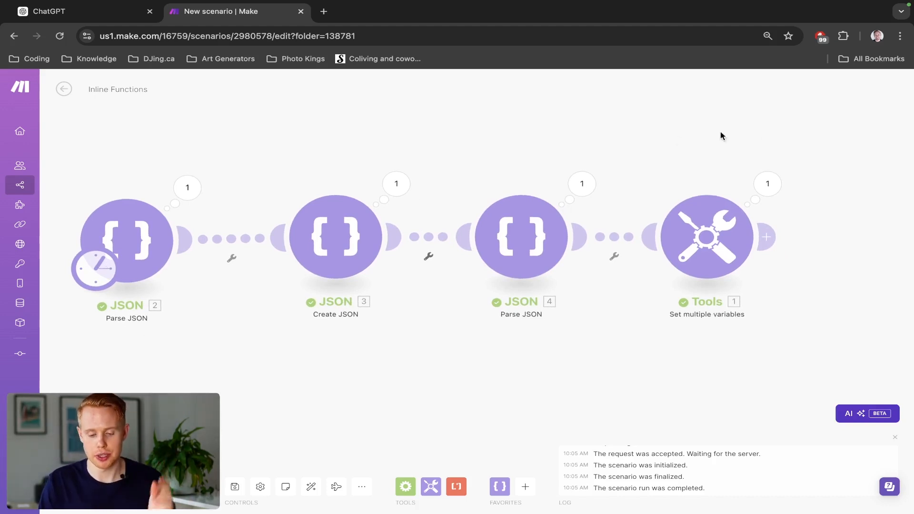
{"action": "left_click", "coordinate": [767, 185]}
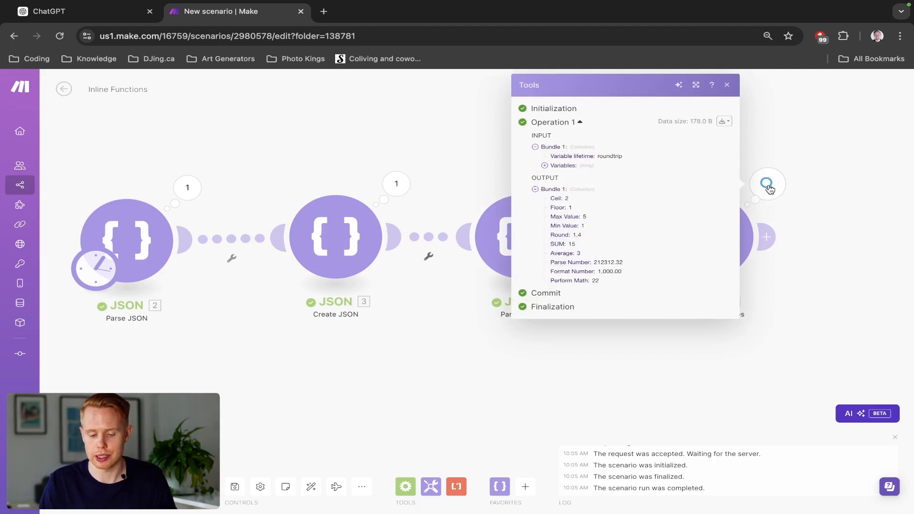
{"action": "left_click", "coordinate": [860, 264]}
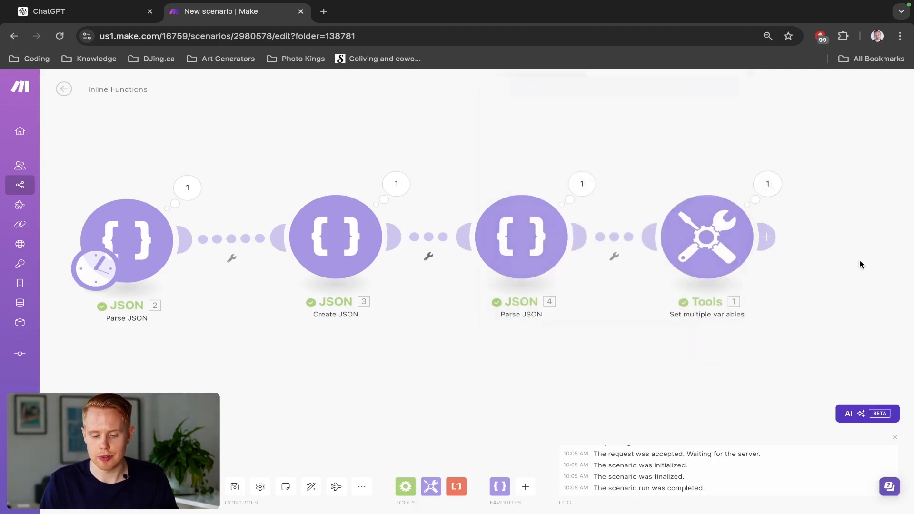
{"action": "left_click", "coordinate": [739, 261]}
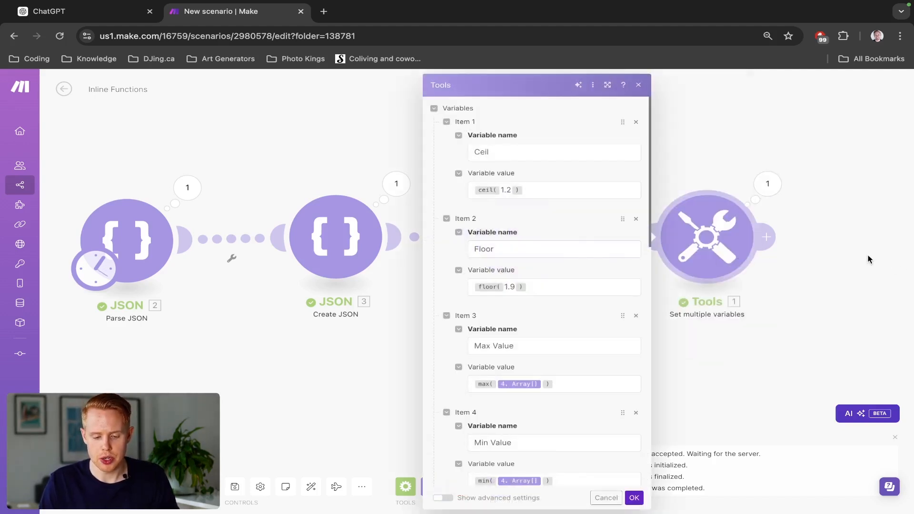
{"action": "left_click", "coordinate": [752, 157]}
{"action": "left_click", "coordinate": [759, 175]}
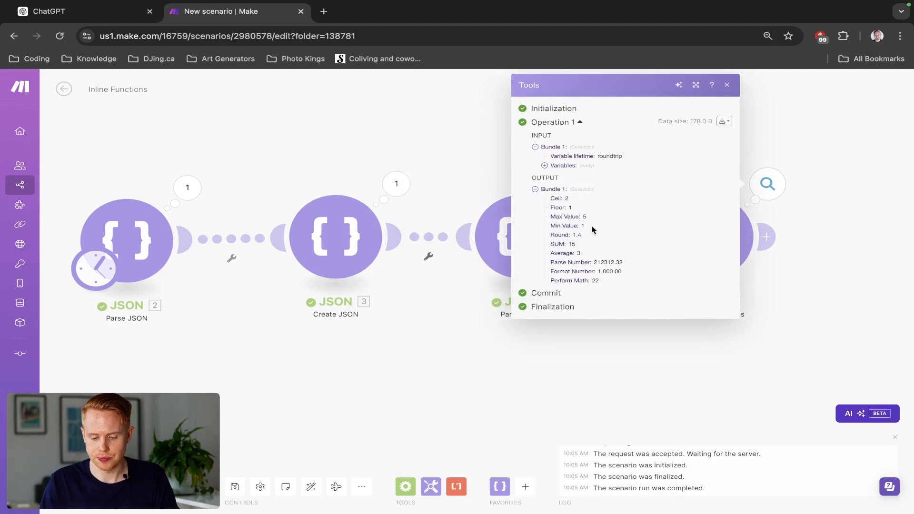
{"action": "left_click", "coordinate": [822, 148]}
- Reopen the Set multiple variables module and review the math and general functions available for the Perform Math value
{"action": "left_click", "coordinate": [697, 221]}
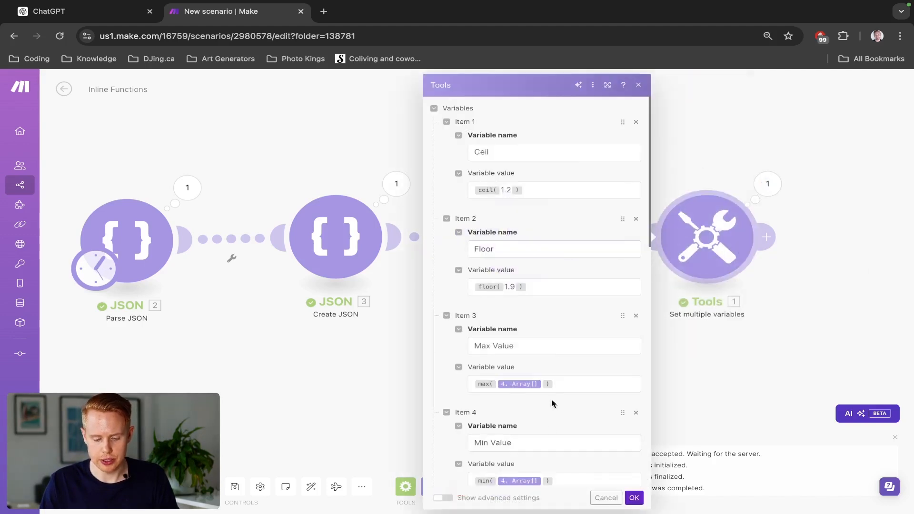
{"action": "scroll", "coordinate": [550, 404], "scroll_direction": "down", "scroll_amount": 10}
{"action": "left_click", "coordinate": [576, 445]}
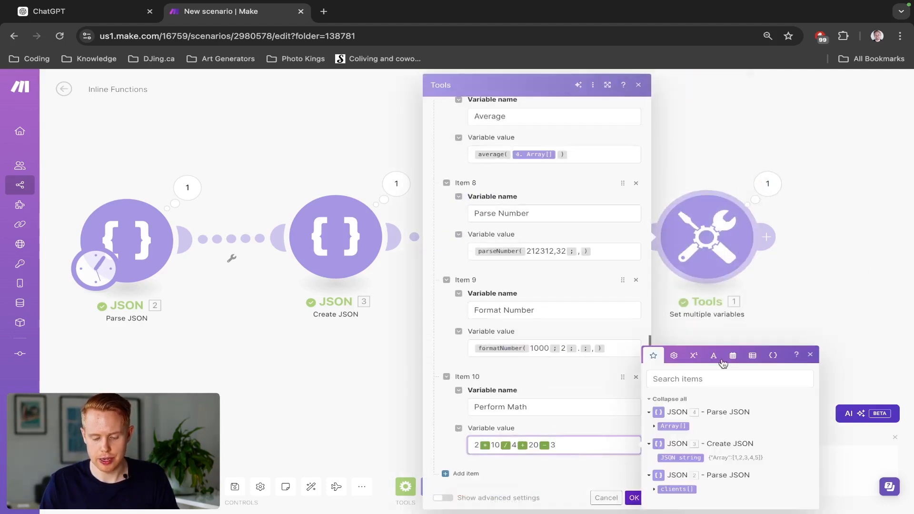
{"action": "left_click", "coordinate": [693, 356]}
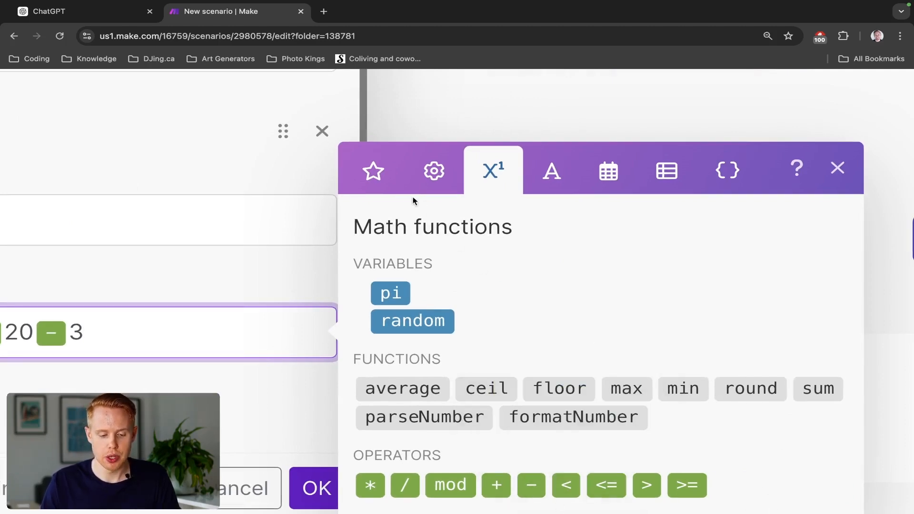
{"action": "left_click", "coordinate": [428, 190]}
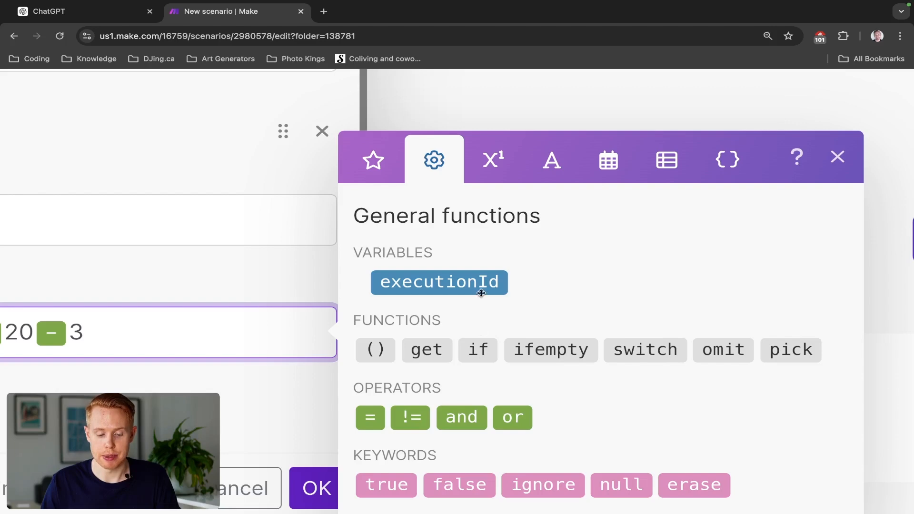
{"action": "left_click", "coordinate": [484, 180]}
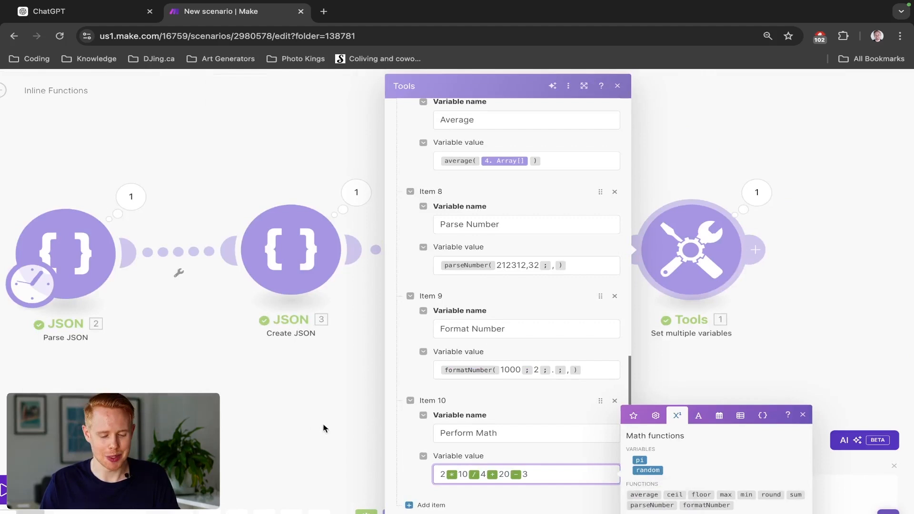
- Add a variable named Module with the value 25 / 7, using the built-in division operator
{"action": "scroll", "coordinate": [452, 476], "scroll_direction": "down", "scroll_amount": 1}
{"action": "left_click", "coordinate": [429, 471]}
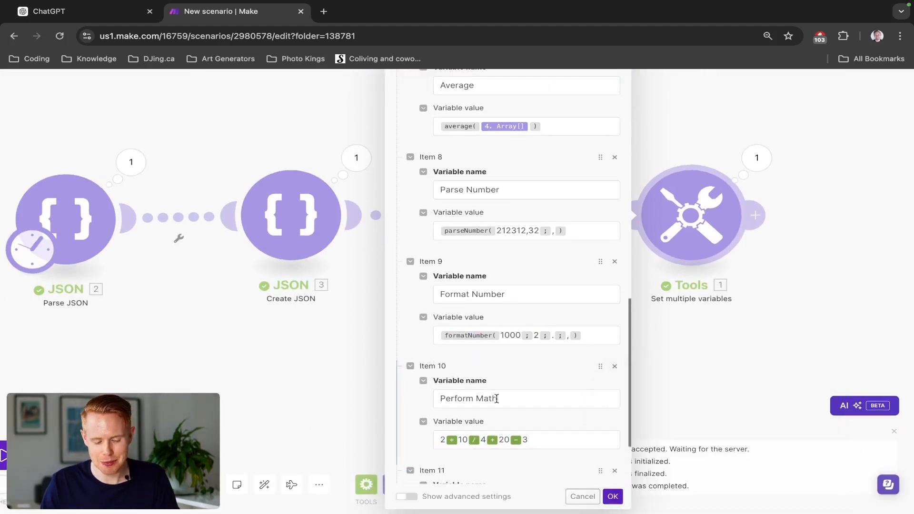
{"action": "scroll", "coordinate": [476, 418], "scroll_direction": "down", "scroll_amount": 3}
{"action": "left_click", "coordinate": [472, 403]}
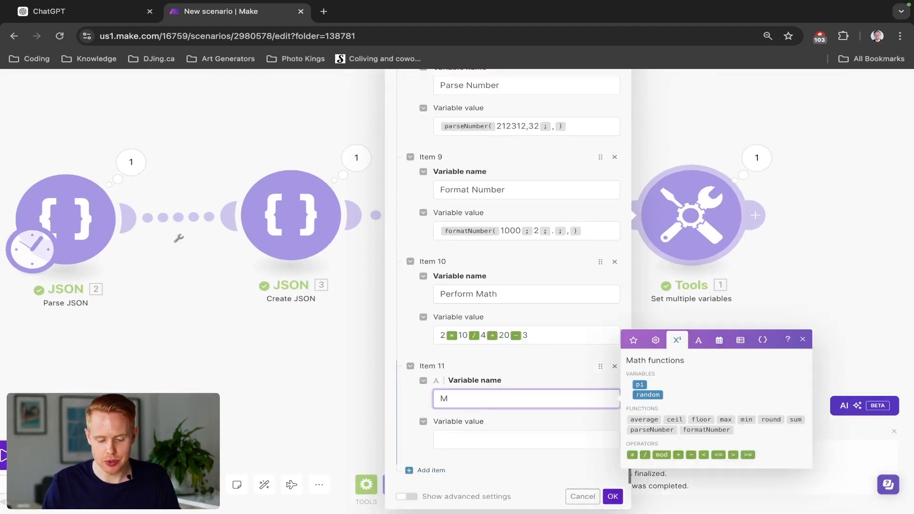
{"action": "left_click", "coordinate": [442, 436]}
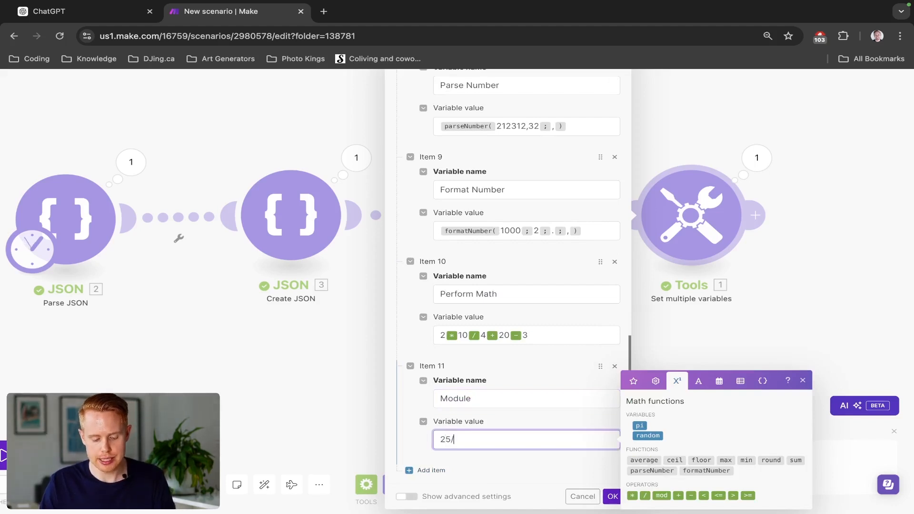
{"action": "left_click", "coordinate": [644, 495]}
{"action": "type", "text": "7"}
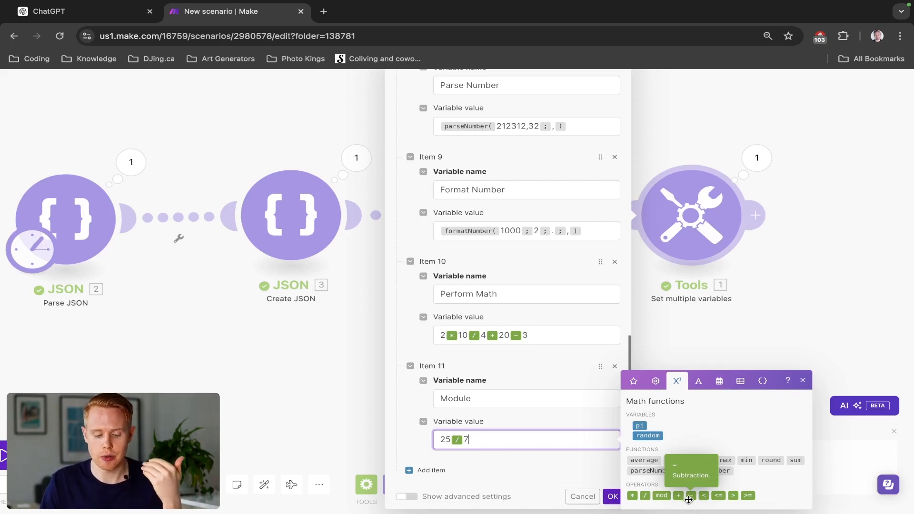
- Replace the division operator in the Module value with mod to make 25 mod 7, and save the module
{"action": "key", "text": "Left"}
{"action": "key", "text": "BackSpace"}
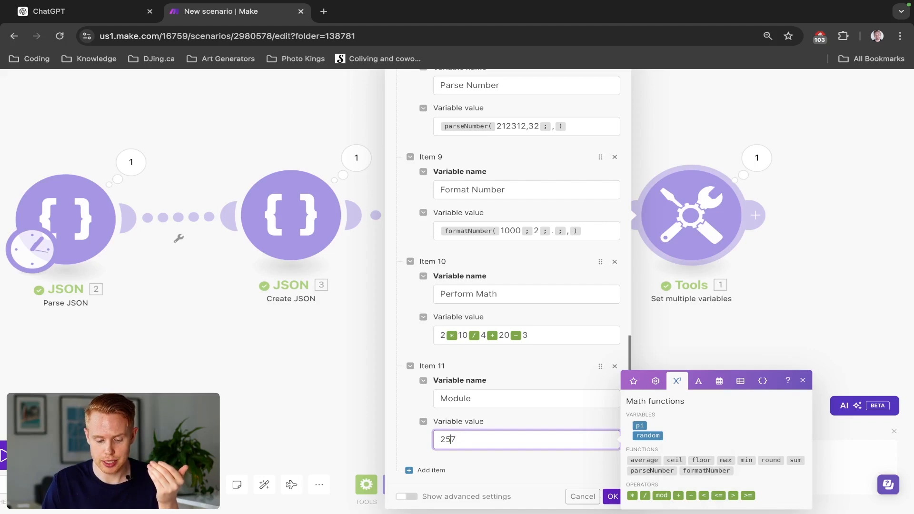
{"action": "left_click", "coordinate": [665, 496]}
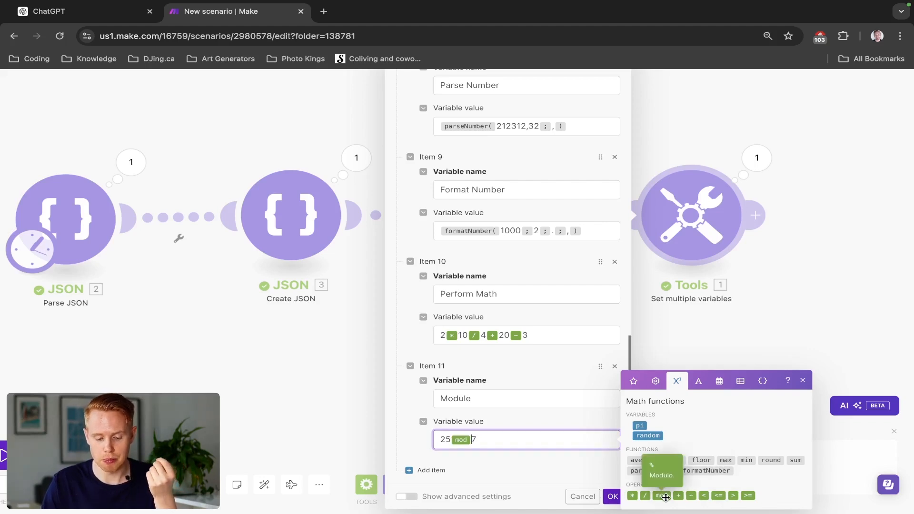
{"action": "left_click", "coordinate": [614, 498]}
- Run the scenario once and check the Module result in the Set multiple variables output
{"action": "left_click", "coordinate": [3, 454]}
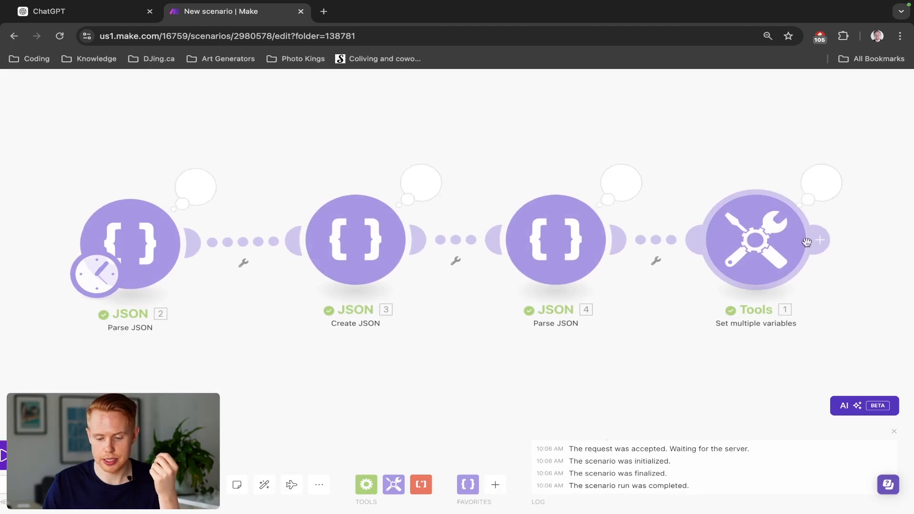
{"action": "left_click", "coordinate": [821, 182]}
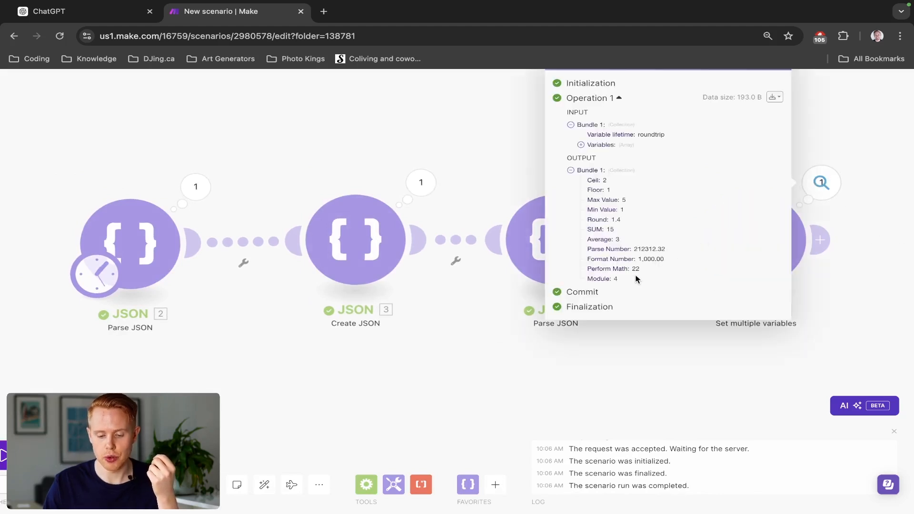
{"action": "left_click_drag", "start_coordinate": [635, 278], "coordinate": [604, 276]}
{"action": "left_click", "coordinate": [909, 282]}
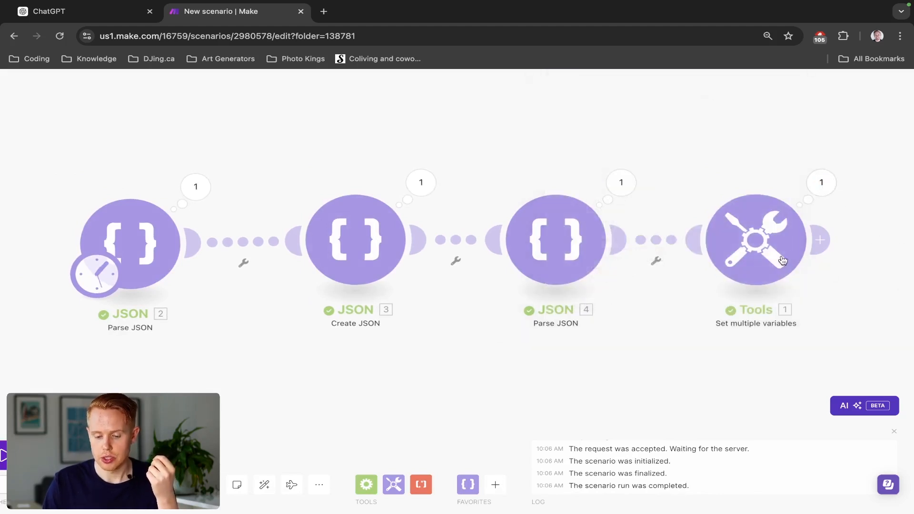
- Reopen the Set multiple variables module and add a variable named PI with the built-in pi variable as its value
{"action": "left_click", "coordinate": [755, 239]}
{"action": "scroll", "coordinate": [608, 369], "scroll_direction": "down", "scroll_amount": 10}
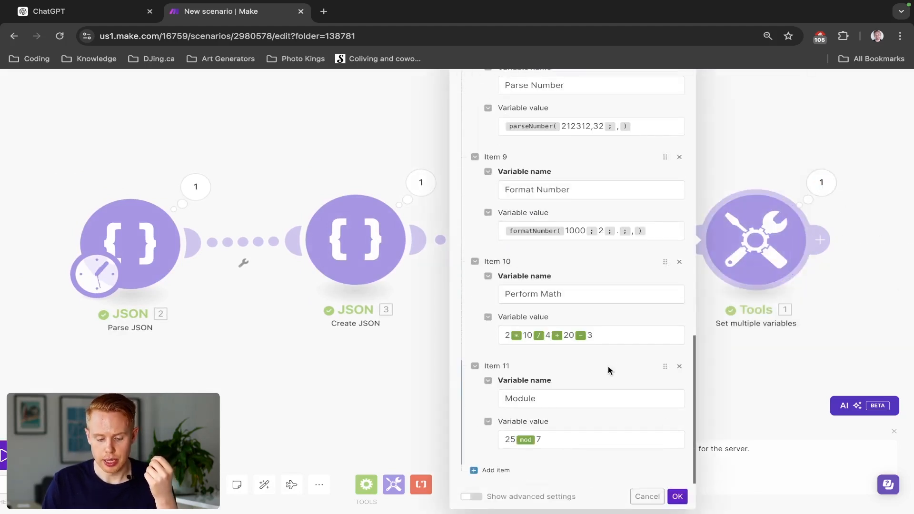
{"action": "left_click", "coordinate": [491, 470]}
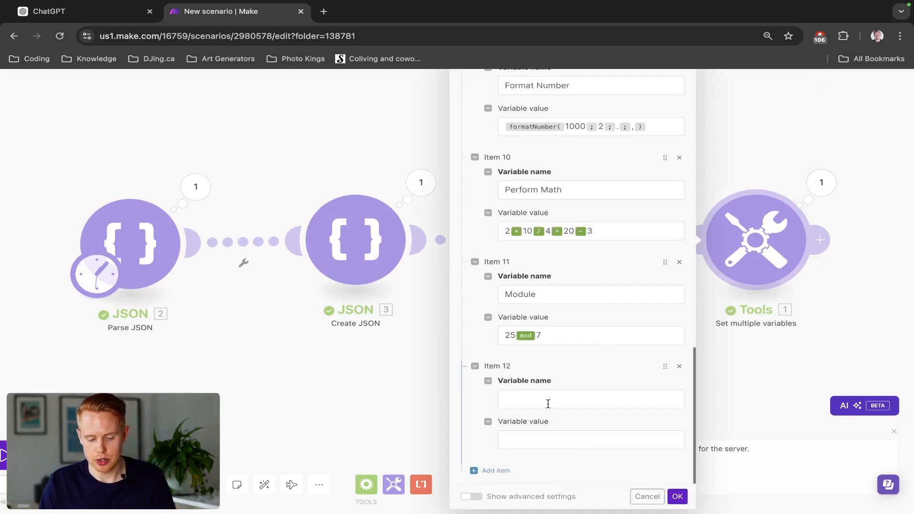
{"action": "left_click", "coordinate": [548, 402]}
{"action": "left_click", "coordinate": [742, 321]}
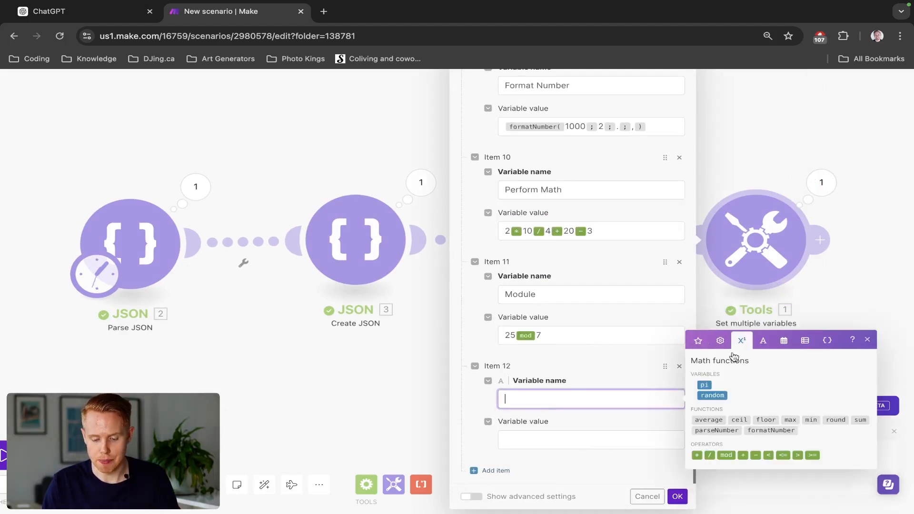
{"action": "type", "text": "PI"}
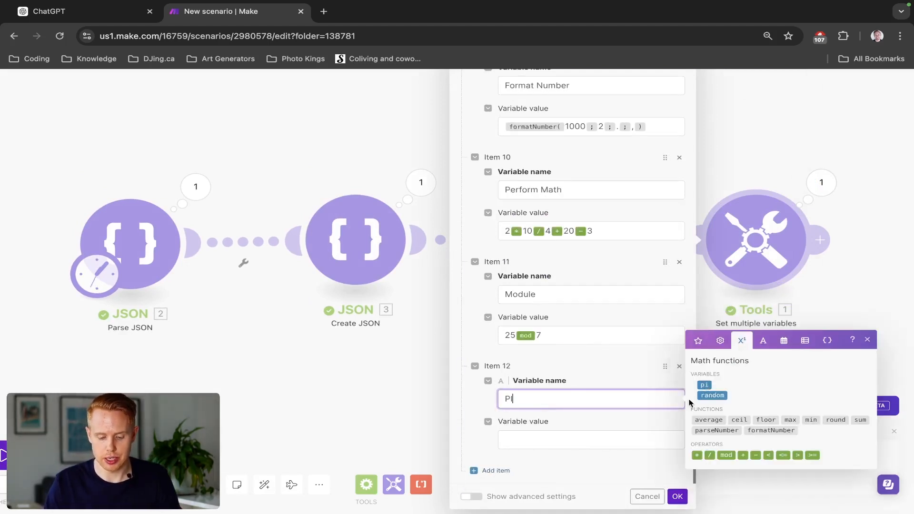
{"action": "left_click", "coordinate": [650, 437]}
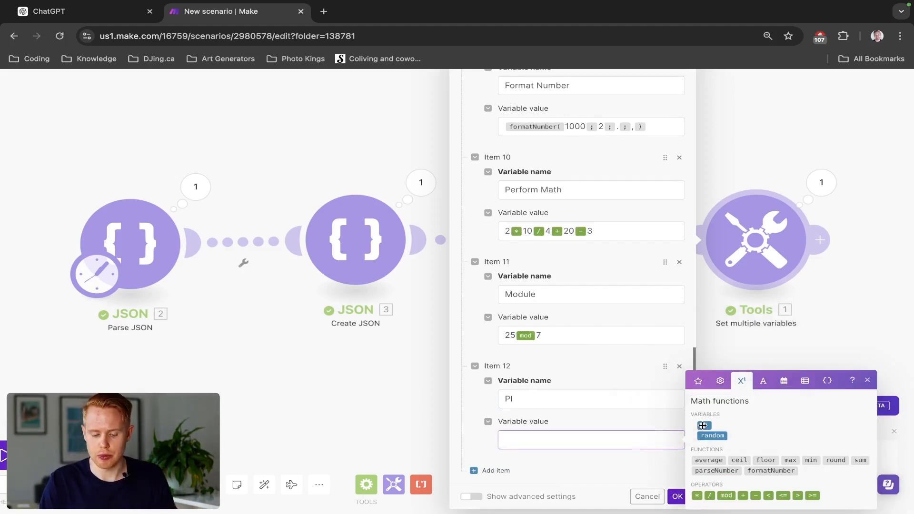
{"action": "left_click", "coordinate": [704, 425]}
- Add a variable named Random with the built-in random variable as its value, and save the module
{"action": "left_click", "coordinate": [497, 471]}
{"action": "scroll", "coordinate": [534, 461], "scroll_direction": "down", "scroll_amount": 2}
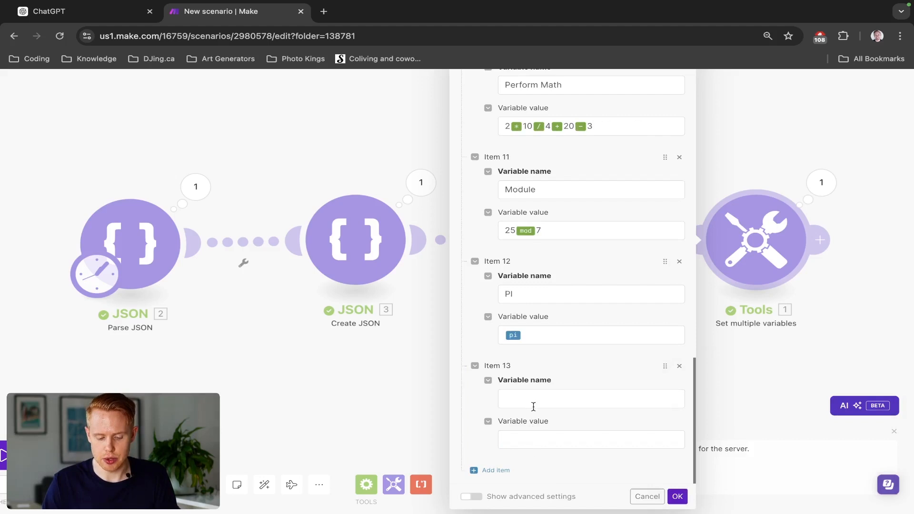
{"action": "left_click", "coordinate": [550, 397]}
{"action": "left_click", "coordinate": [712, 394]}
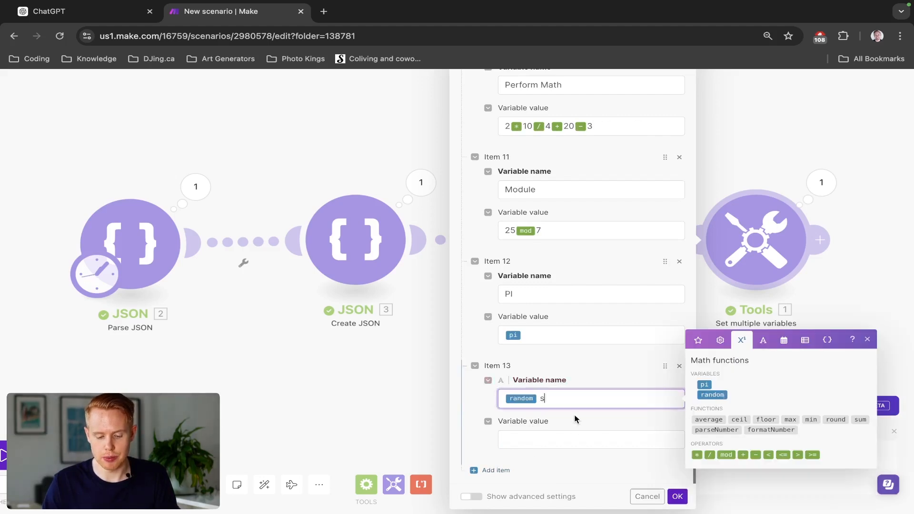
{"action": "key", "text": "BackSpace"}
{"action": "type", "text": "R"}
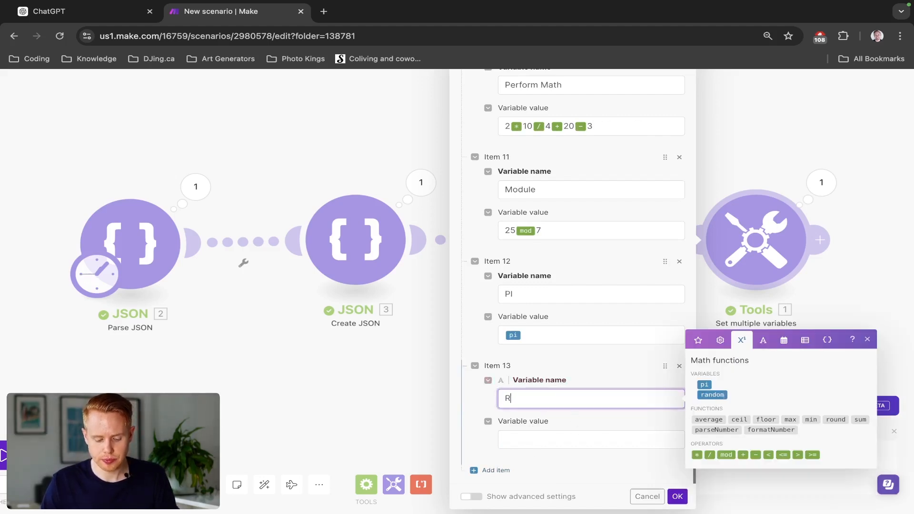
{"action": "type", "text": "andom"}
{"action": "key", "text": "Tab"}
{"action": "key", "text": "super+v"}
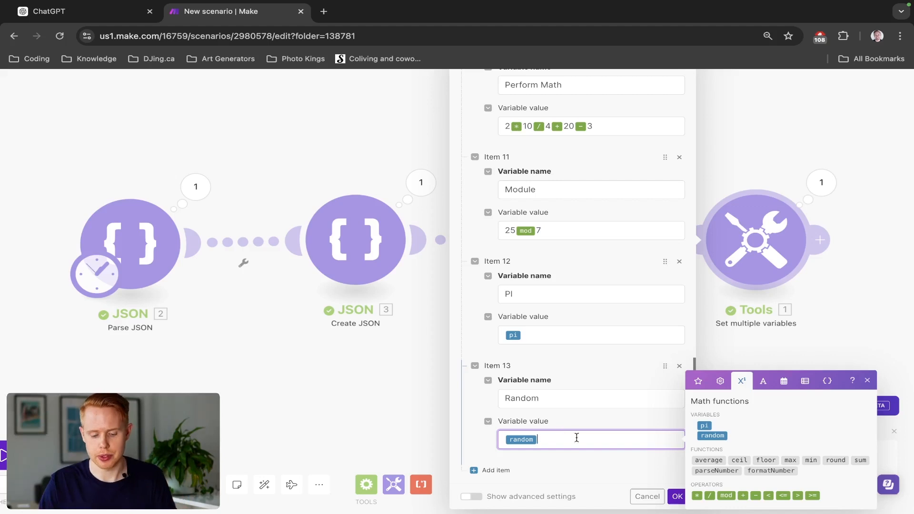
{"action": "left_click", "coordinate": [676, 496]}
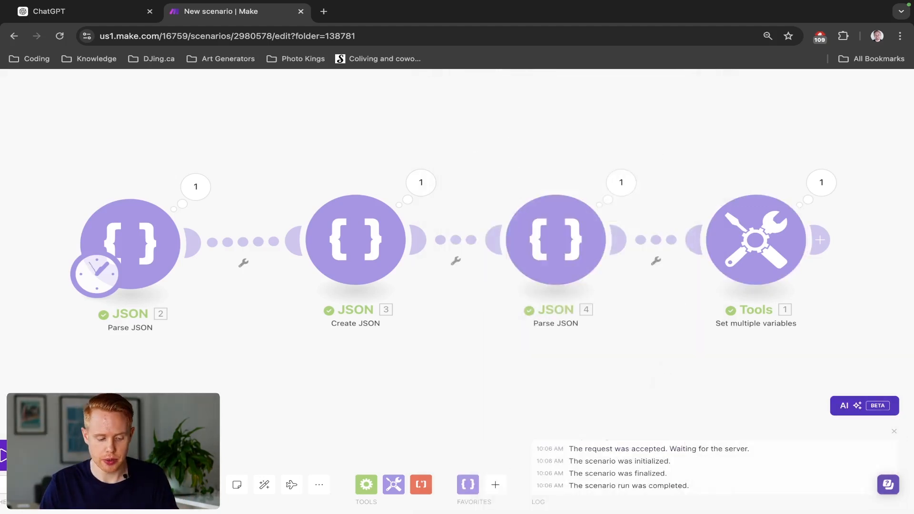
- Run the scenario and examine the PI and Random values in the Set multiple variables output
{"action": "left_click", "coordinate": [819, 183]}
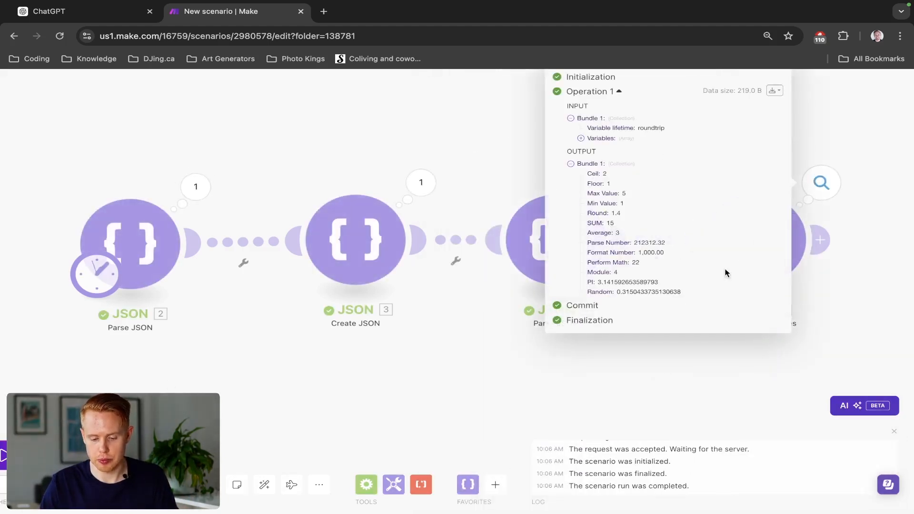
{"action": "double_click", "coordinate": [624, 289]}
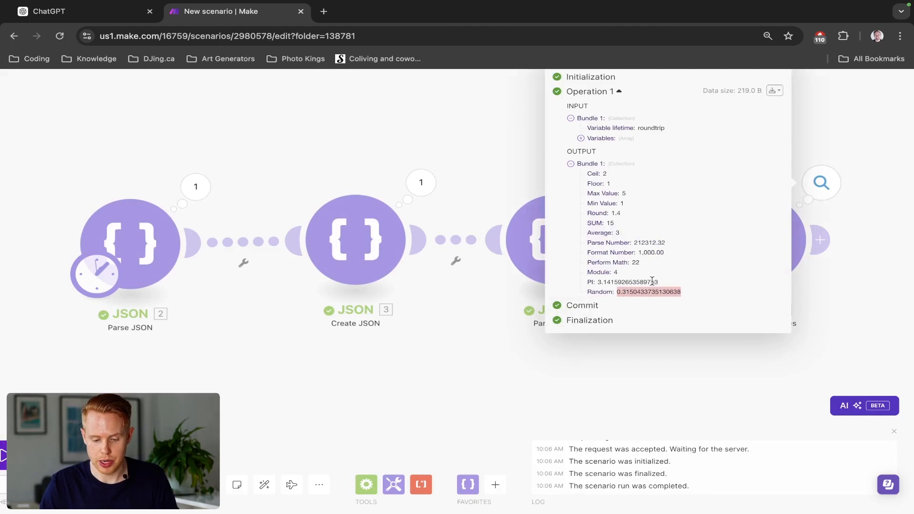
{"action": "double_click", "coordinate": [646, 281]}
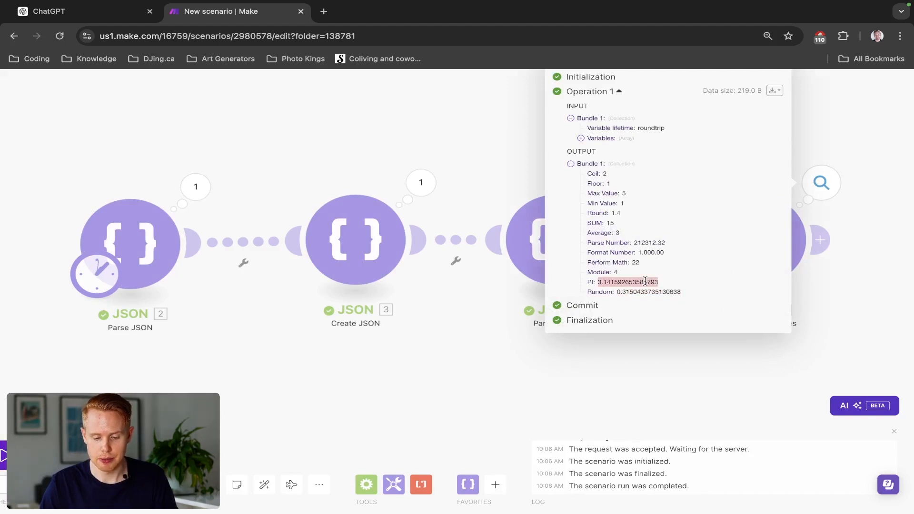
{"action": "left_click", "coordinate": [484, 151]}
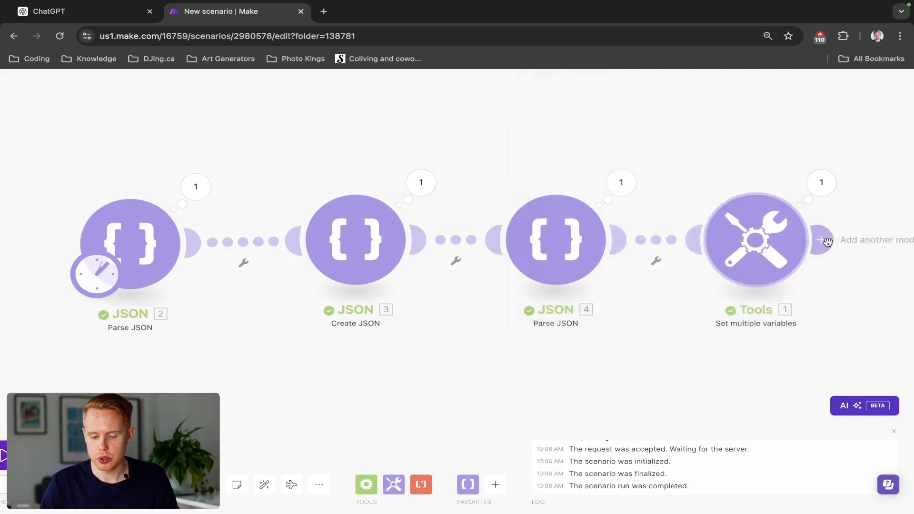
- Reopen the Set multiple variables module and add a variable named IF STATEMENT with an empty if function as its value
{"action": "left_click", "coordinate": [756, 241]}
{"action": "scroll", "coordinate": [618, 276], "scroll_direction": "down", "scroll_amount": 10}
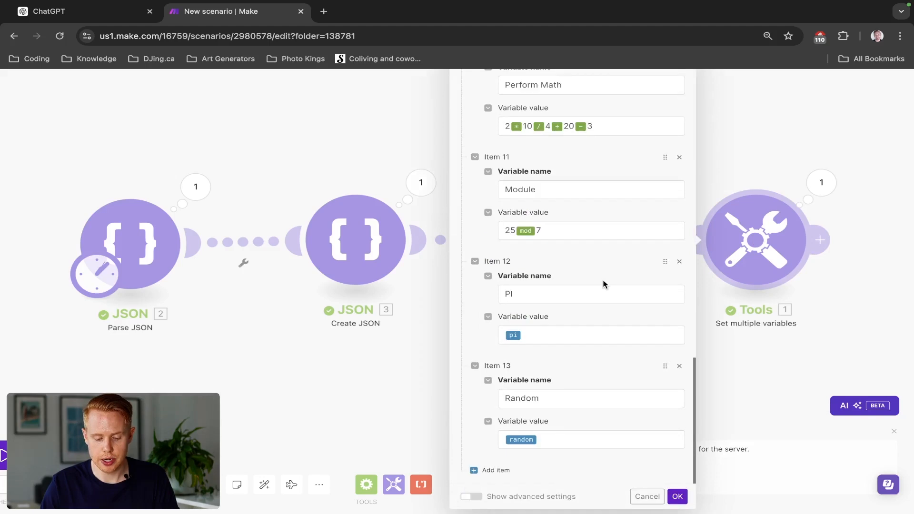
{"action": "left_click", "coordinate": [491, 470]}
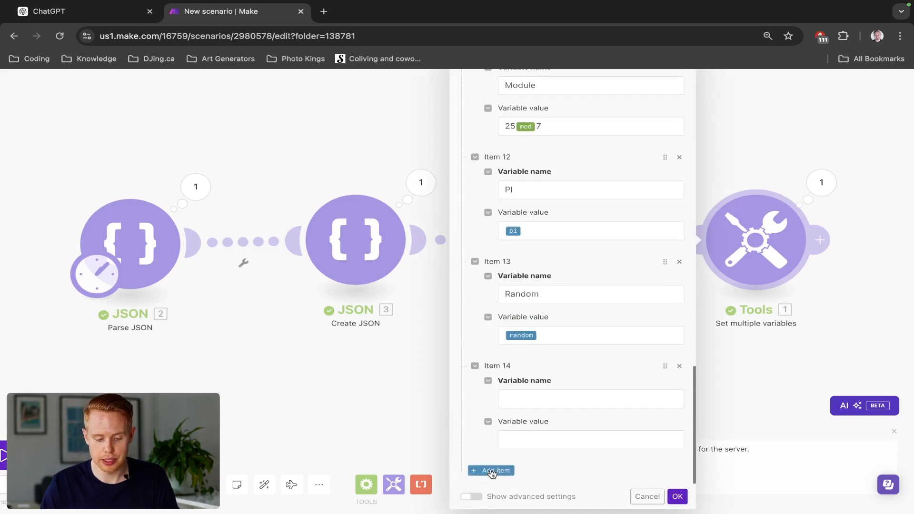
{"action": "left_click", "coordinate": [589, 397]}
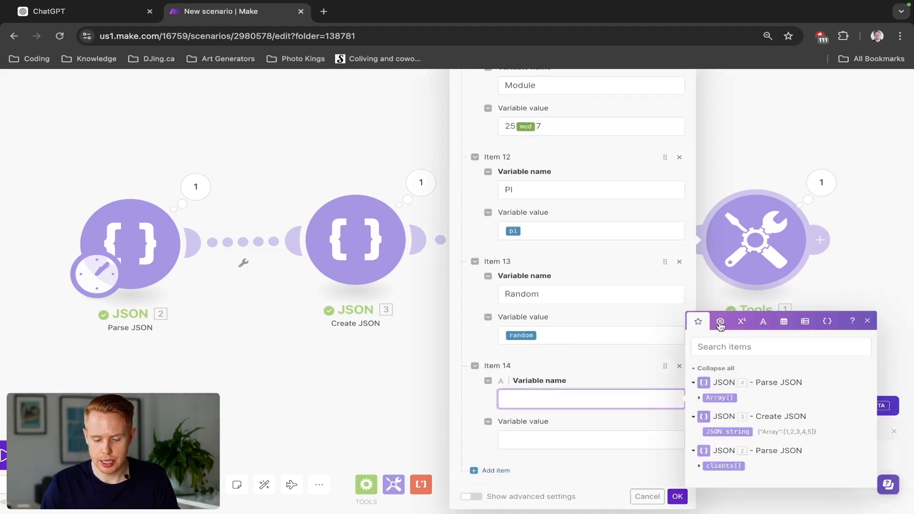
{"action": "left_click", "coordinate": [744, 320]}
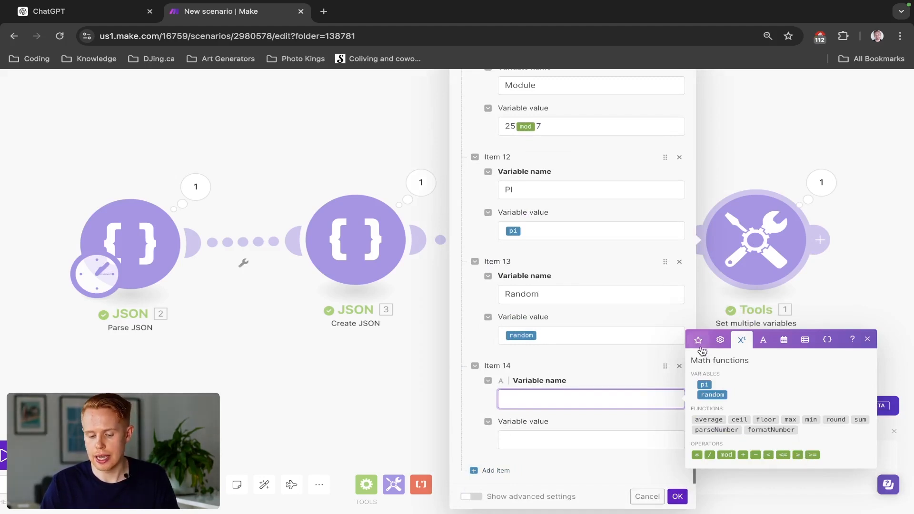
{"action": "left_click", "coordinate": [720, 340]}
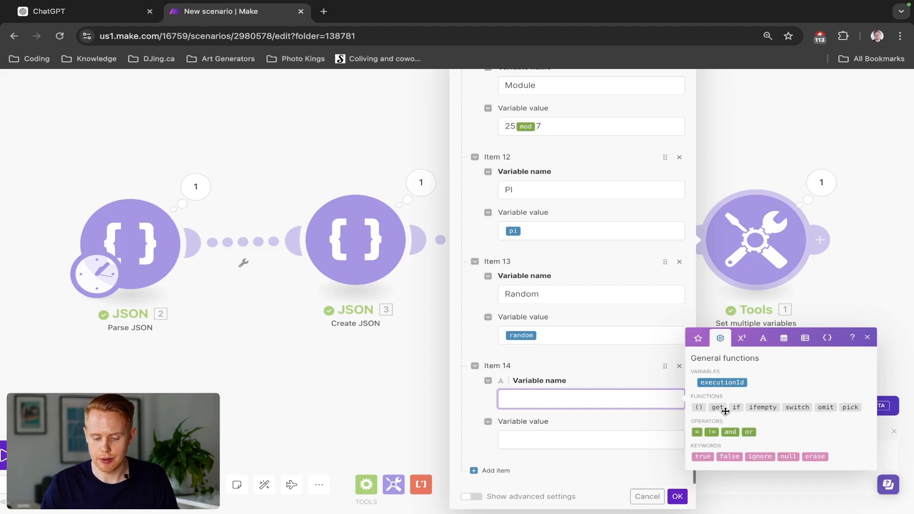
{"action": "mouse_move", "coordinate": [731, 408]}
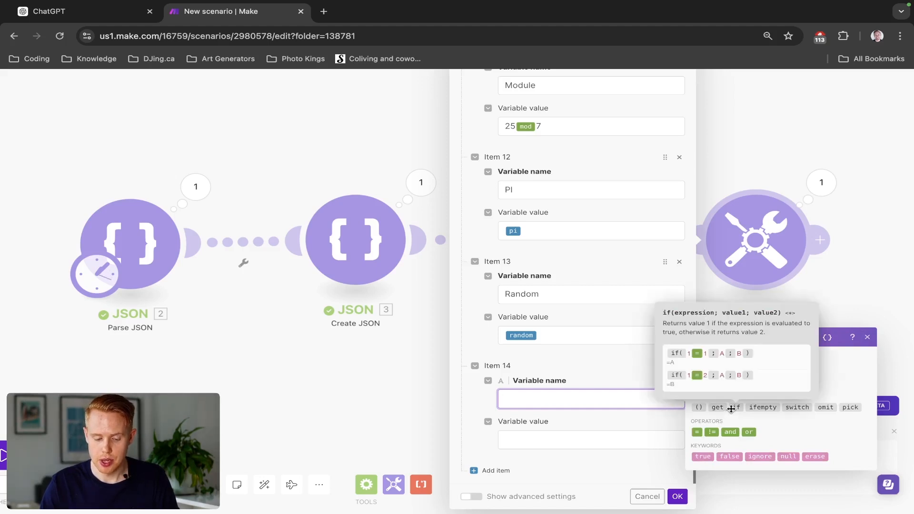
{"action": "type", "text": "IF STATEMENT"}
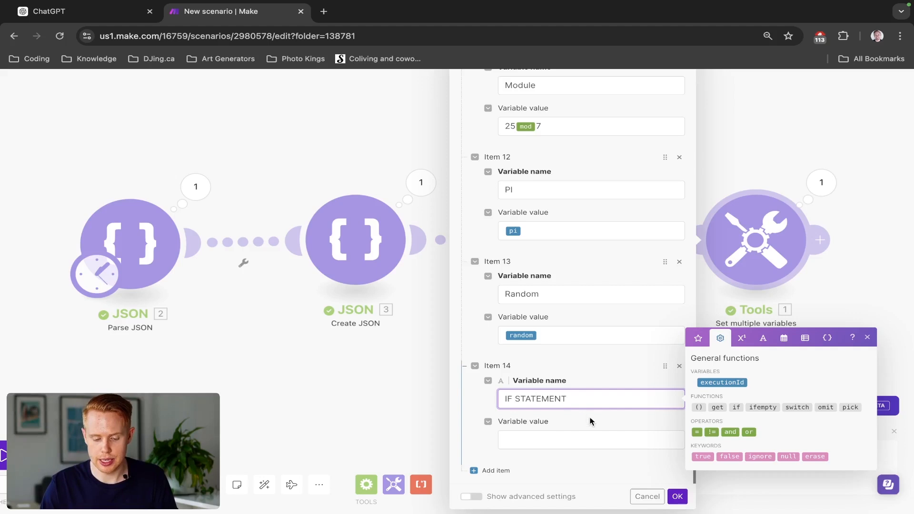
{"action": "left_click", "coordinate": [588, 434]}
{"action": "left_click", "coordinate": [735, 445]}
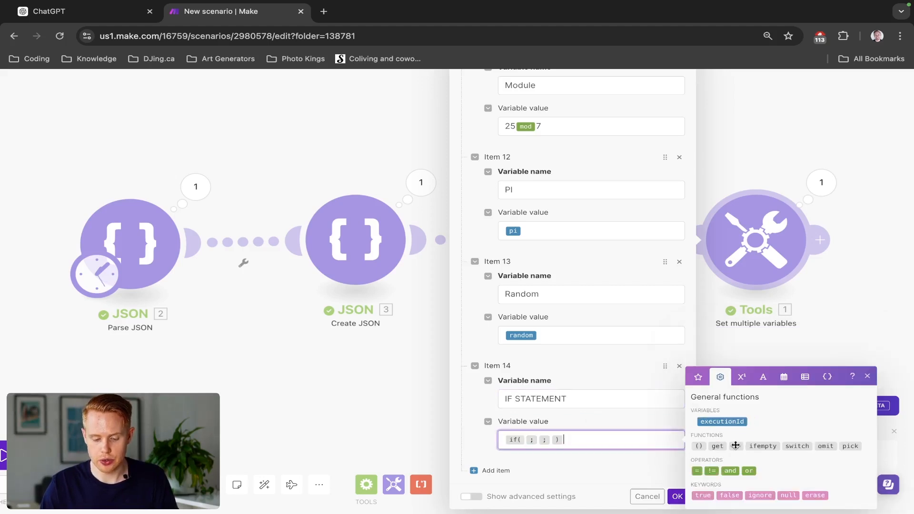
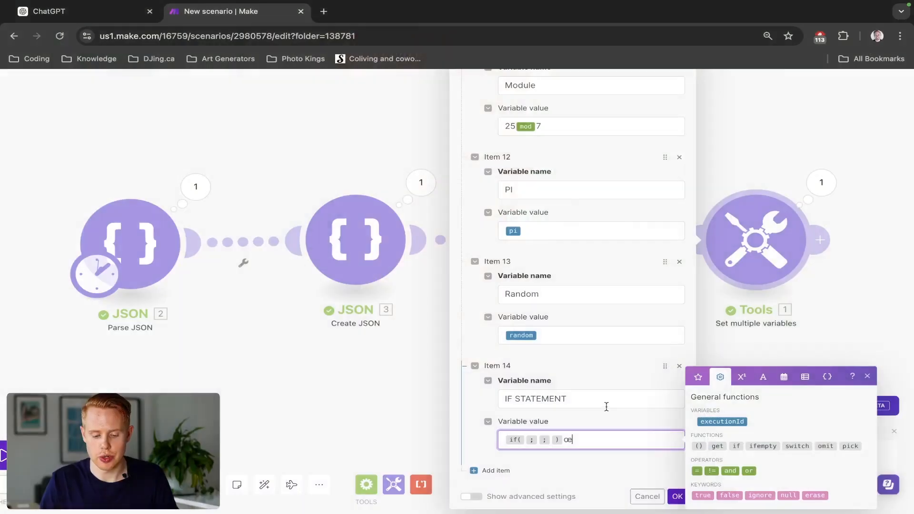
- Set the expression of the if function in the IF STATEMENT variable to 2 >= 1, using the math operator
{"action": "left_click", "coordinate": [599, 425]}
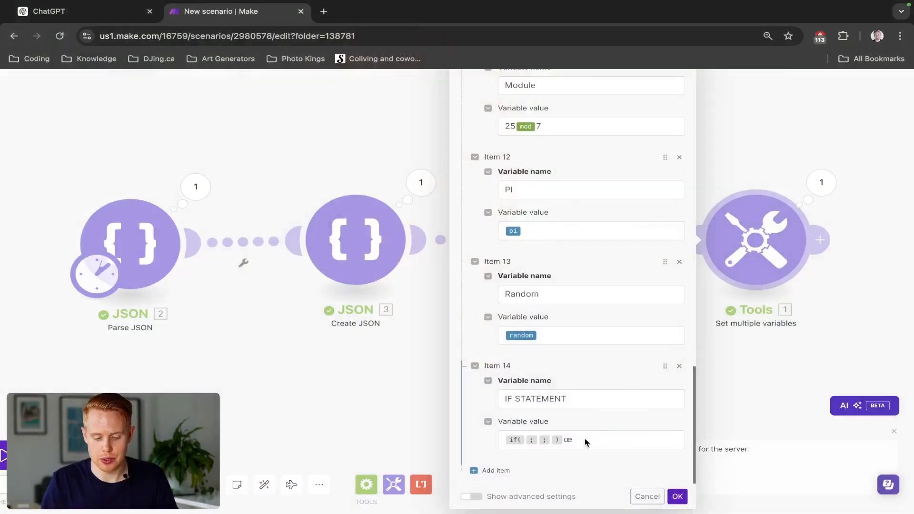
{"action": "left_click", "coordinate": [576, 446]}
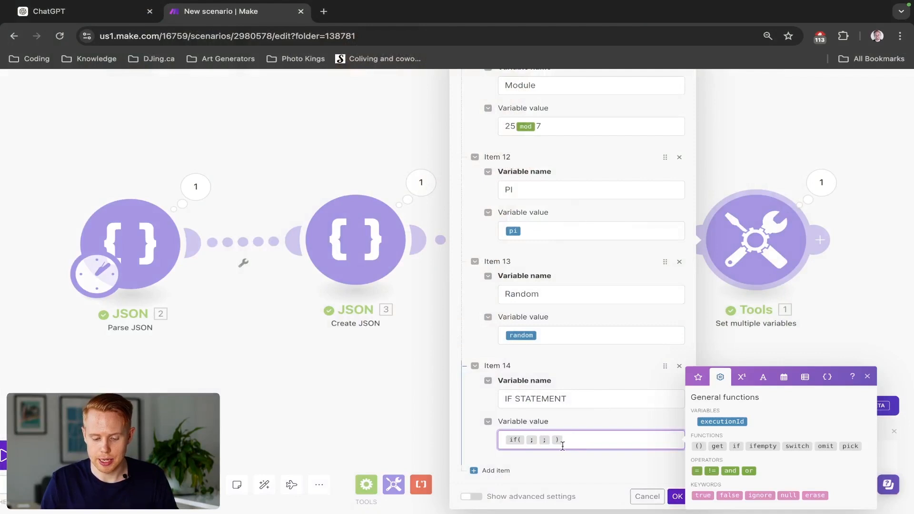
{"action": "left_click", "coordinate": [525, 439]}
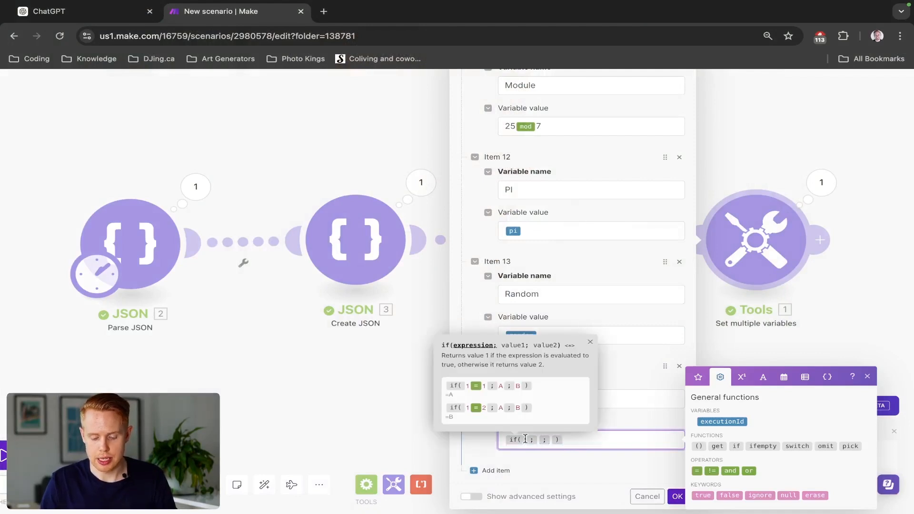
{"action": "type", "text": "2"}
{"action": "left_click", "coordinate": [741, 377]}
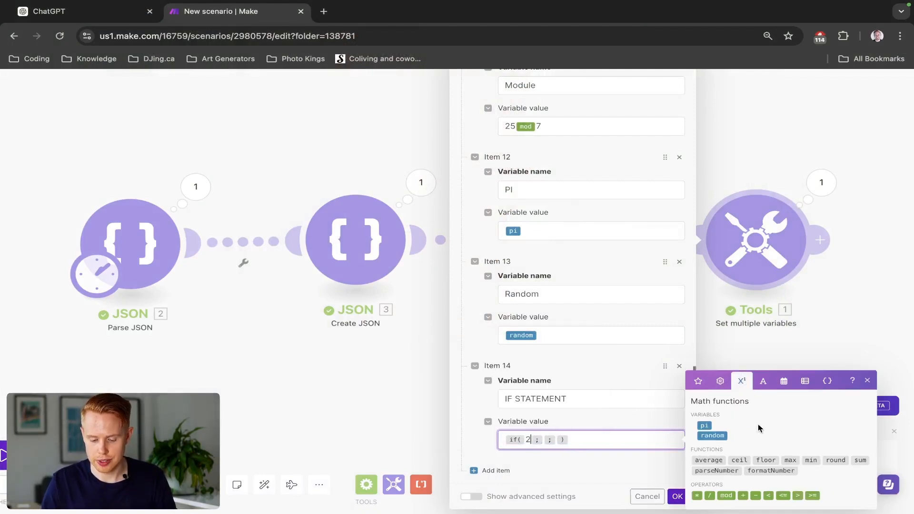
{"action": "left_click", "coordinate": [812, 495]}
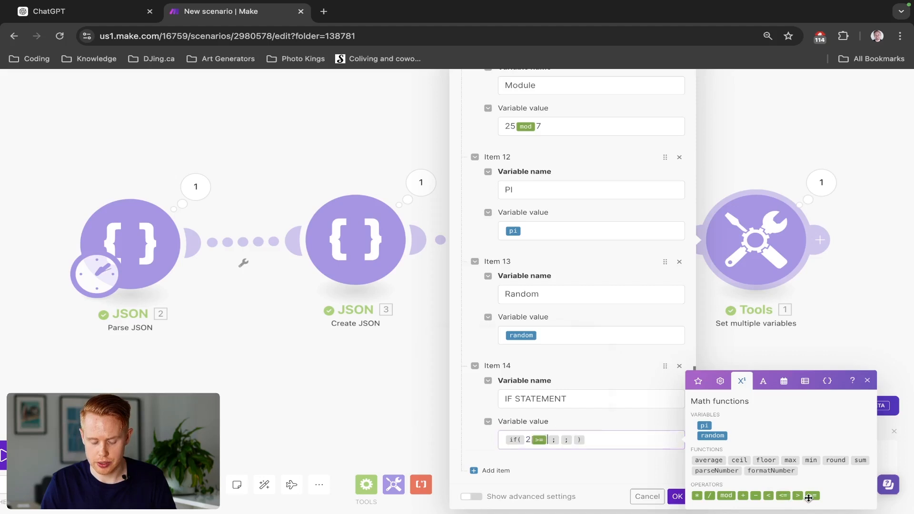
{"action": "type", "text": "1"}
- Set the if function to return A when true and B otherwise, and save the module
{"action": "key", "text": "Right"}
{"action": "type", "text": "A"}
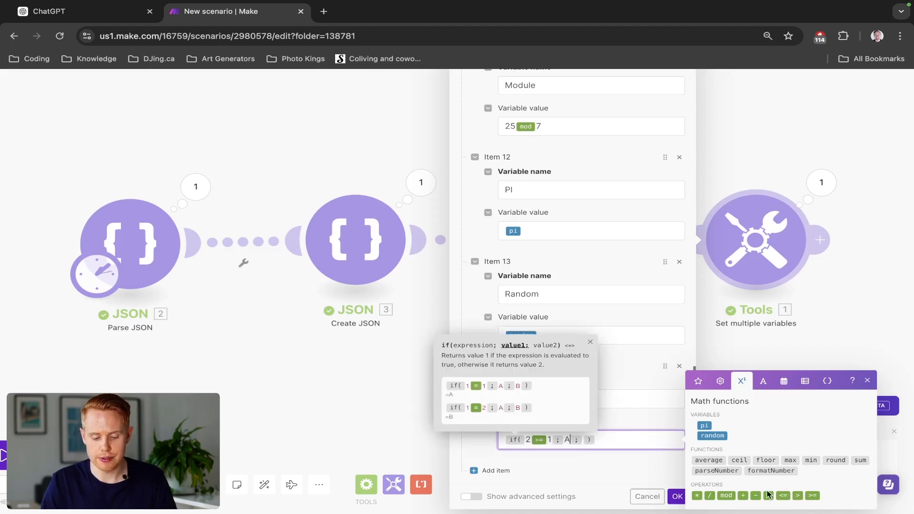
{"action": "key", "text": "Right"}
{"action": "type", "text": "B"}
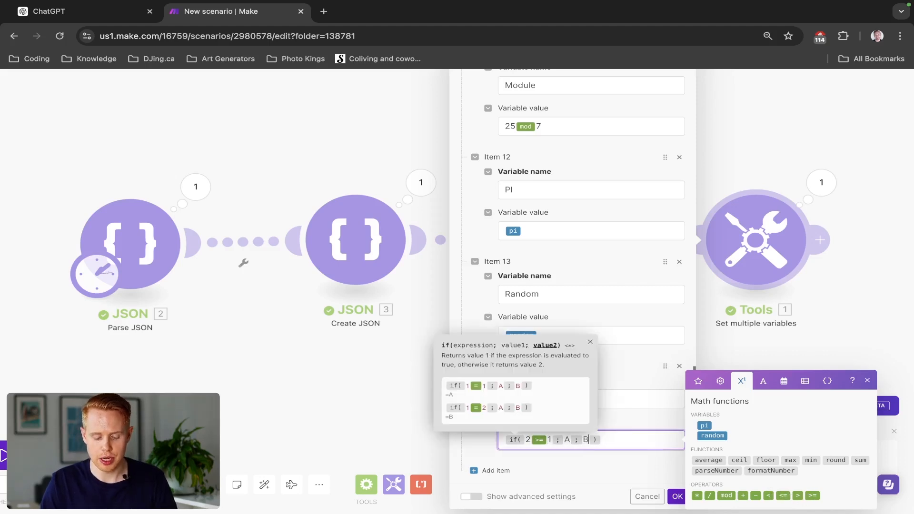
{"action": "left_click", "coordinate": [677, 498]}
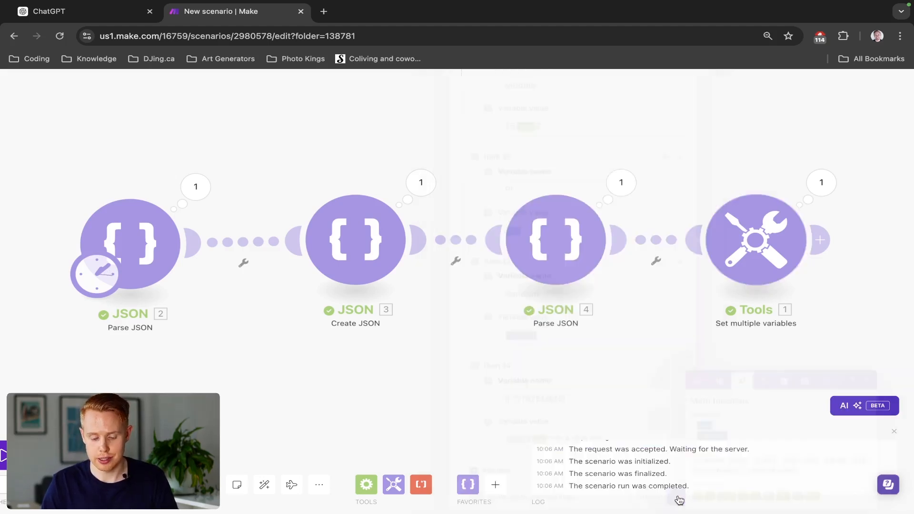
- Run the scenario and examine the IF STATEMENT value in the Set multiple variables output
{"action": "left_click", "coordinate": [2, 456]}
{"action": "left_click", "coordinate": [821, 182]}
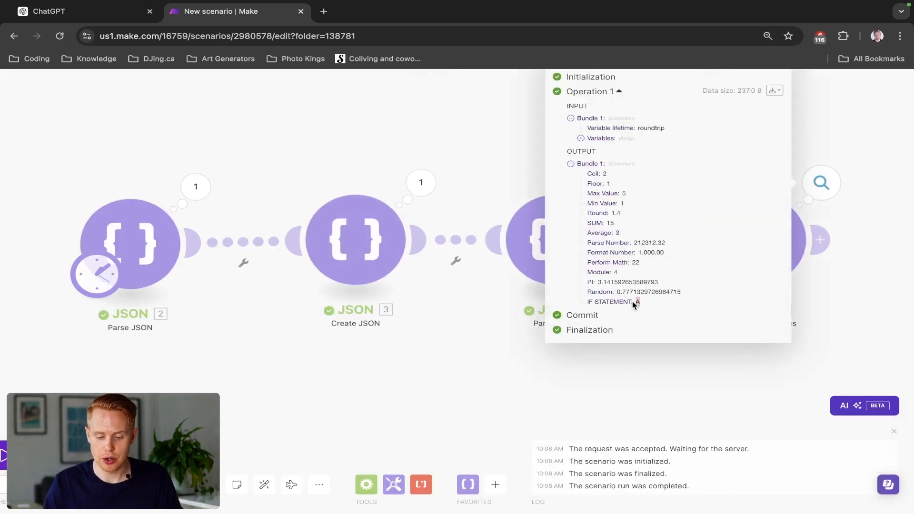
{"action": "left_click", "coordinate": [421, 183]}
{"action": "left_click", "coordinate": [785, 235]}
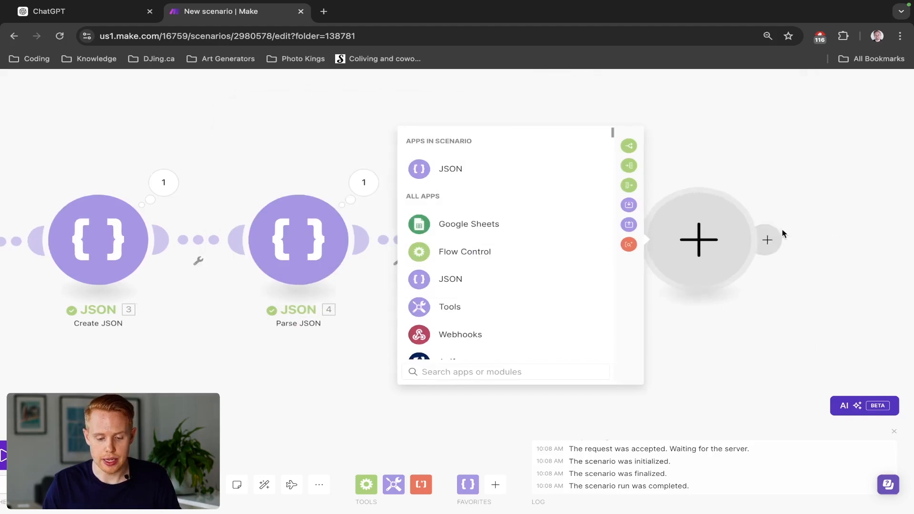
{"action": "left_click", "coordinate": [739, 152]}
- Change the IF STATEMENT expression to 0 >= 1 in the Set multiple variables module and check the value a new run returns
{"action": "left_click", "coordinate": [522, 239]}
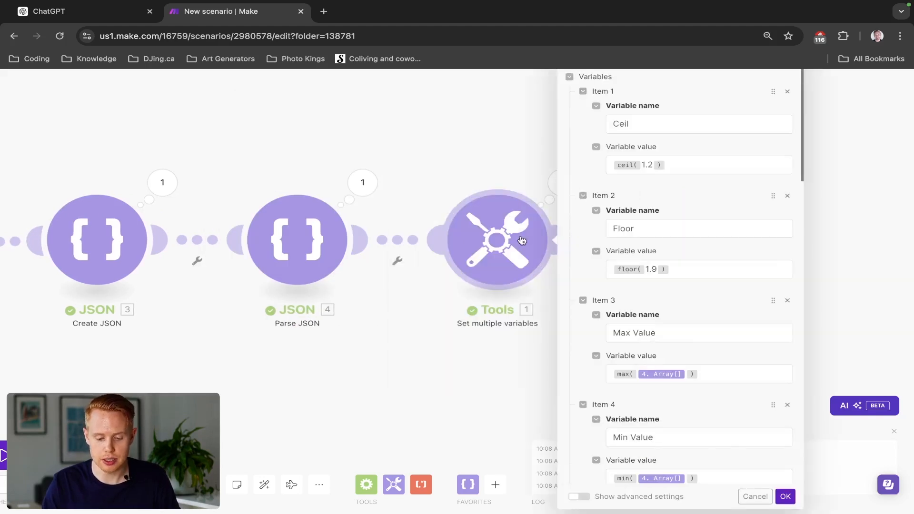
{"action": "scroll", "coordinate": [654, 391], "scroll_direction": "down", "scroll_amount": 20}
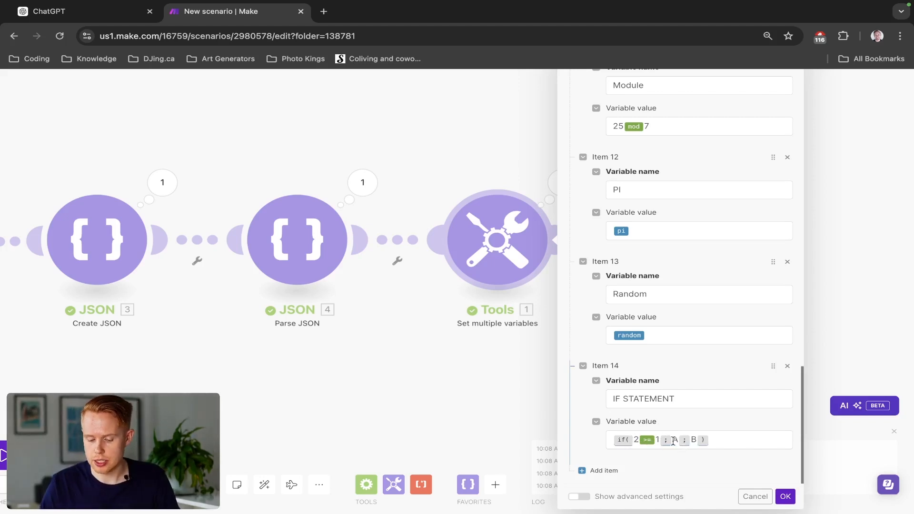
{"action": "left_click", "coordinate": [638, 438]}
{"action": "key", "text": "BackSpace"}
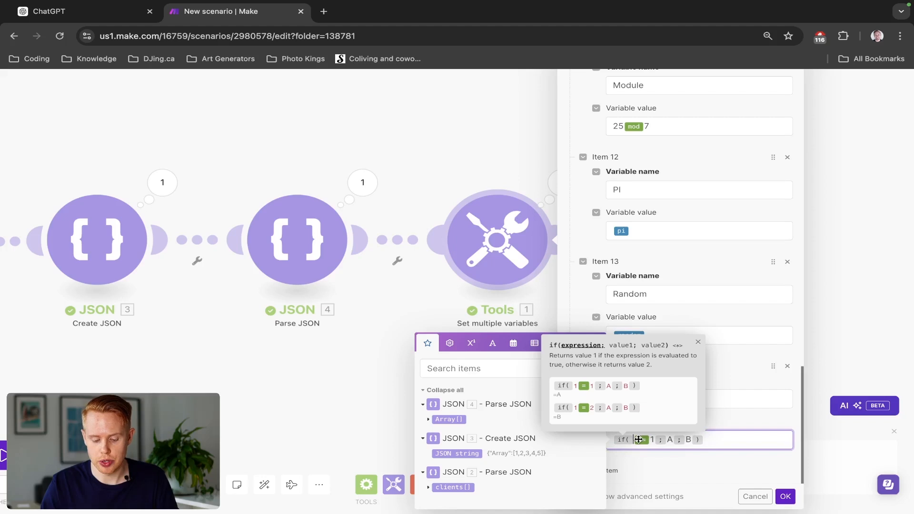
{"action": "type", "text": "0"}
{"action": "left_click", "coordinate": [784, 496]}
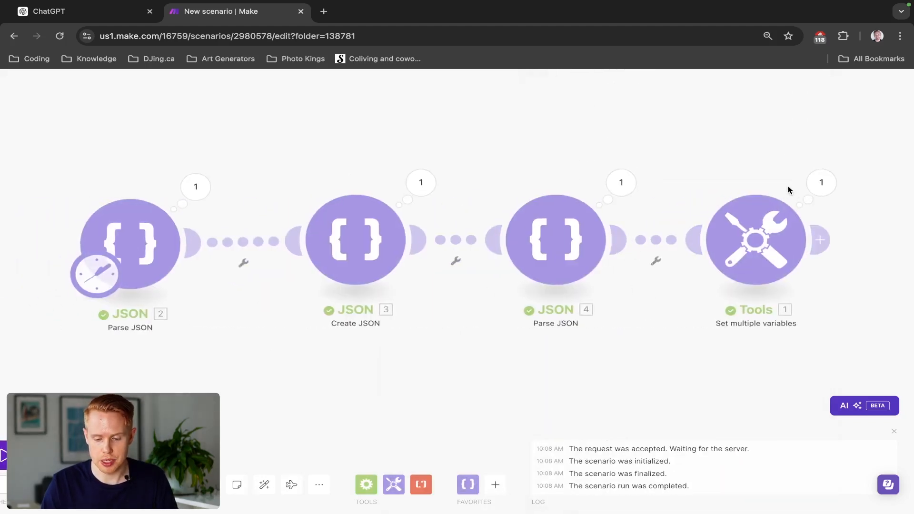
{"action": "left_click", "coordinate": [811, 185]}
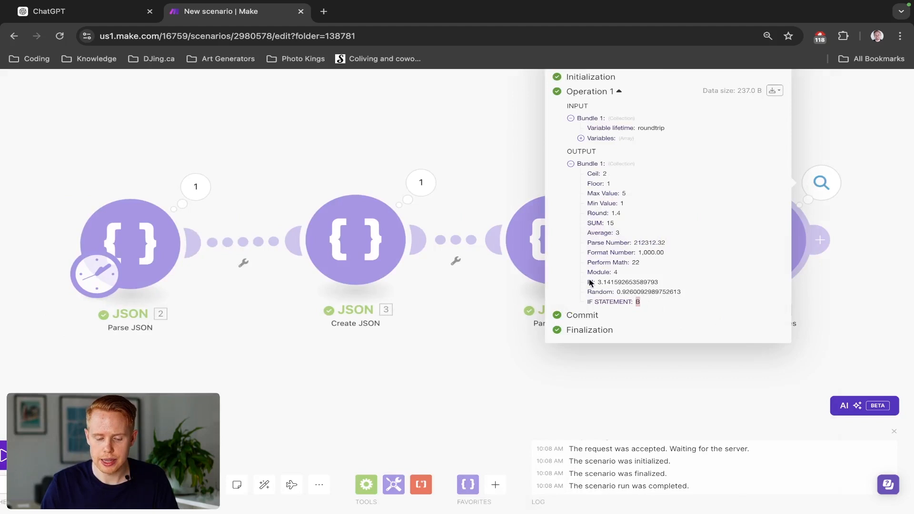
{"action": "left_click", "coordinate": [479, 173]}
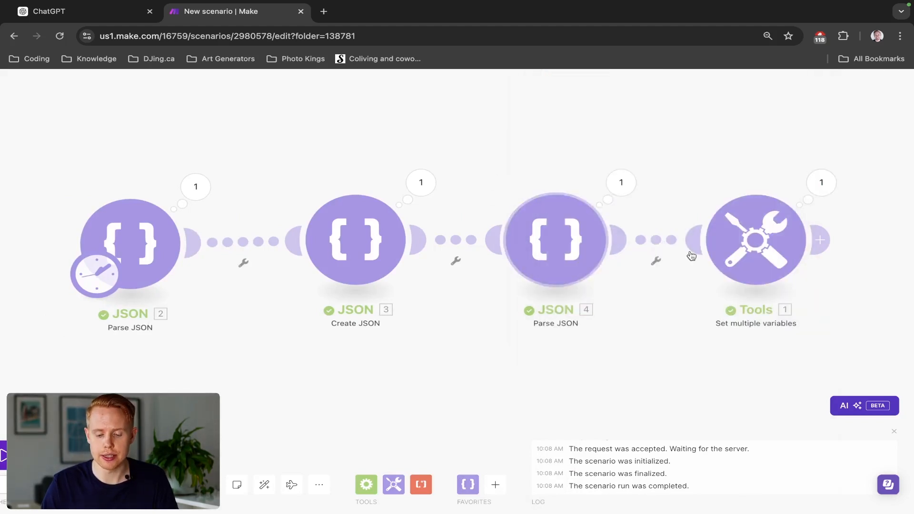
- Reopen the Set multiple variables module and nest a copy of the if function as the outer if's second value in IF STATEMENT
{"action": "left_click", "coordinate": [733, 260]}
{"action": "scroll", "coordinate": [571, 333], "scroll_direction": "down", "scroll_amount": 10}
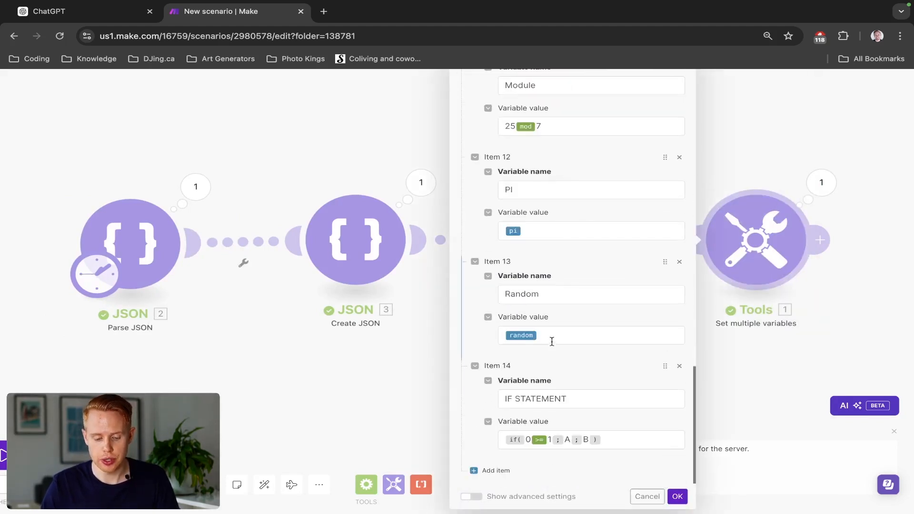
{"action": "left_click", "coordinate": [620, 439]}
{"action": "key", "text": "ctrl+a"}
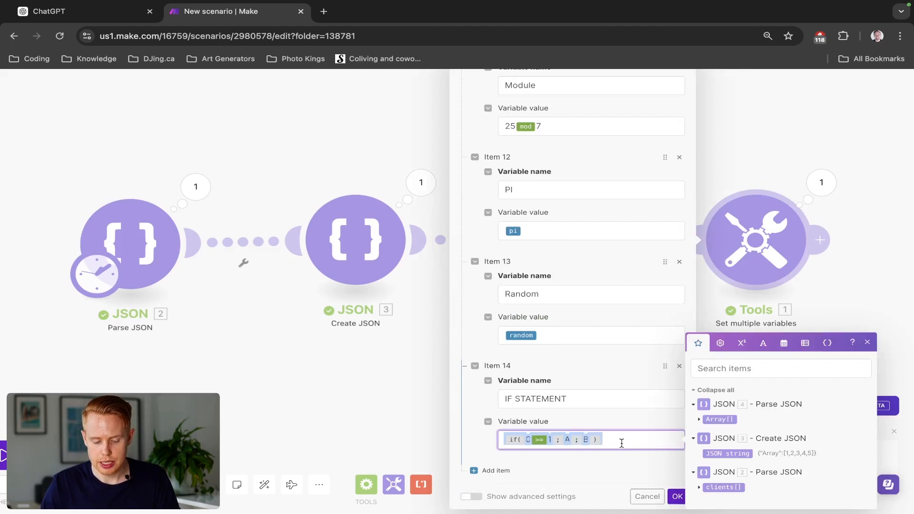
{"action": "key", "text": "Right"}
{"action": "key", "text": "Left"}
{"action": "type", "text": "if(0 >= 1; A; B)"}
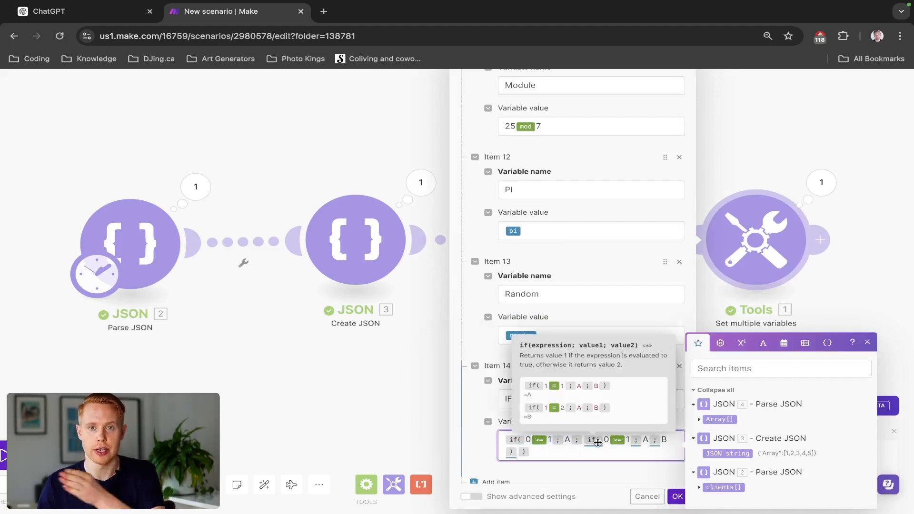
- Edit the nested if function to test 2 >= 1, return B when true and C otherwise, and save the module
{"action": "scroll", "coordinate": [605, 460], "scroll_direction": "up", "scroll_amount": 2}
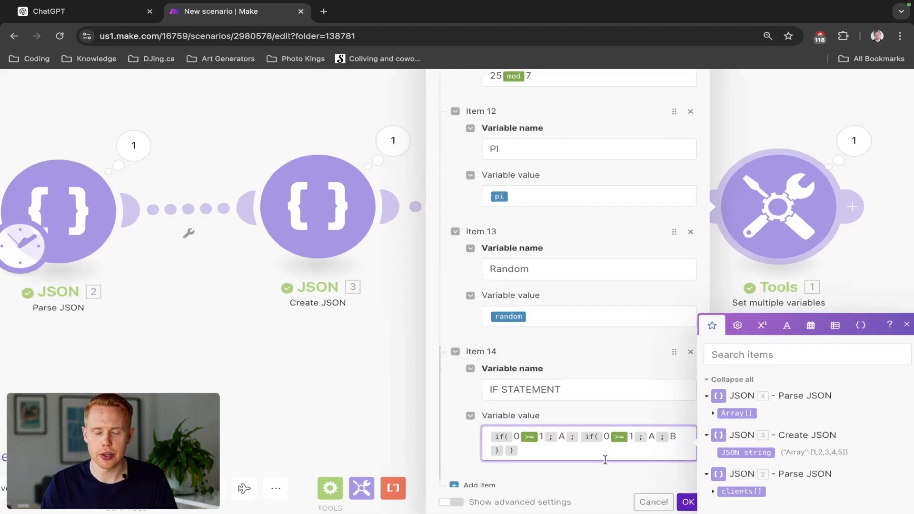
{"action": "scroll", "coordinate": [605, 460], "scroll_direction": "up", "scroll_amount": 3}
{"action": "scroll", "coordinate": [605, 461], "scroll_direction": "down", "scroll_amount": 1}
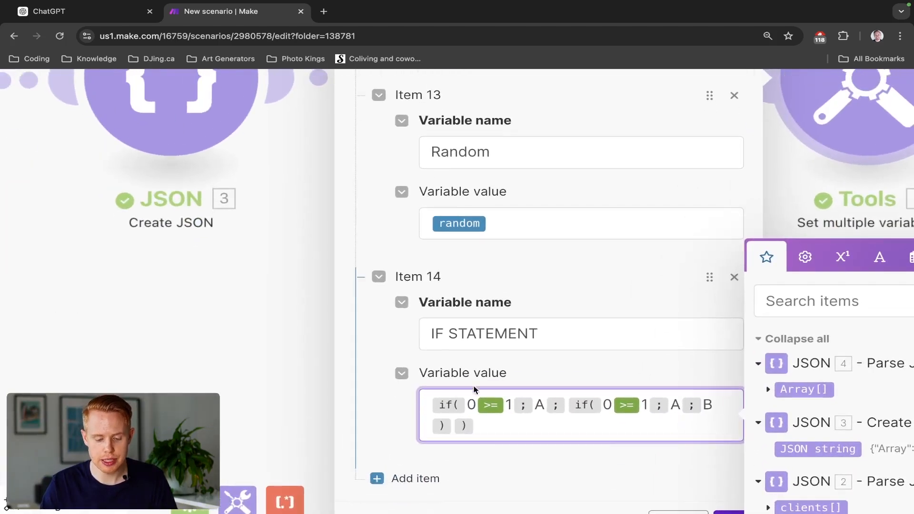
{"action": "left_click", "coordinate": [611, 405]}
{"action": "key", "text": "BackSpace"}
{"action": "type", "text": "2"}
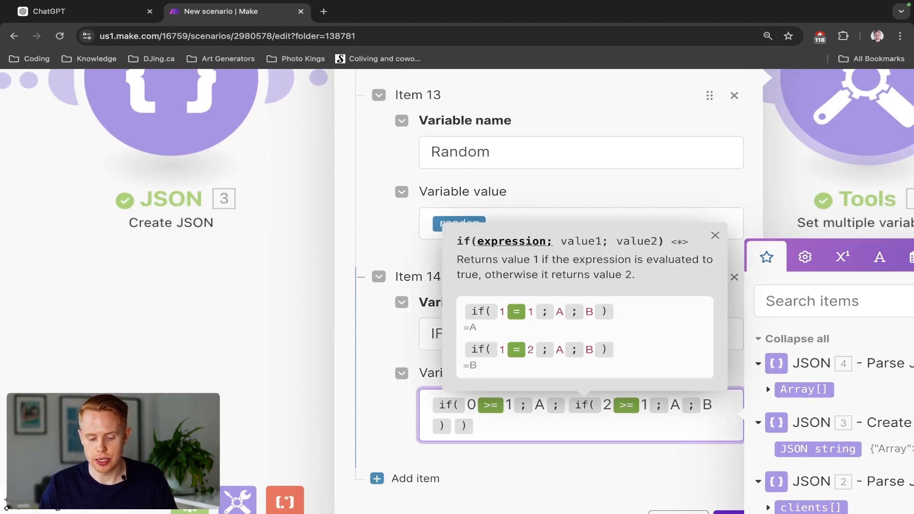
{"action": "left_click", "coordinate": [680, 405]}
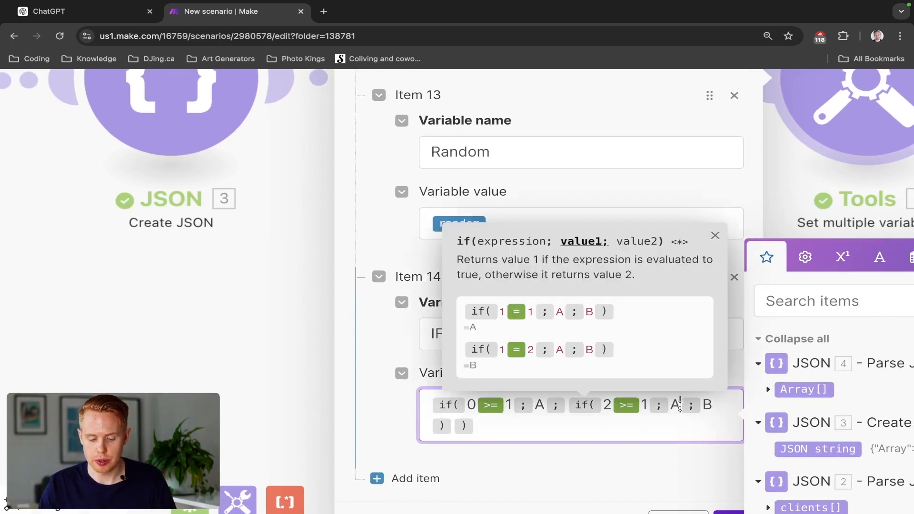
{"action": "key", "text": "BackSpace"}
{"action": "type", "text": "B"}
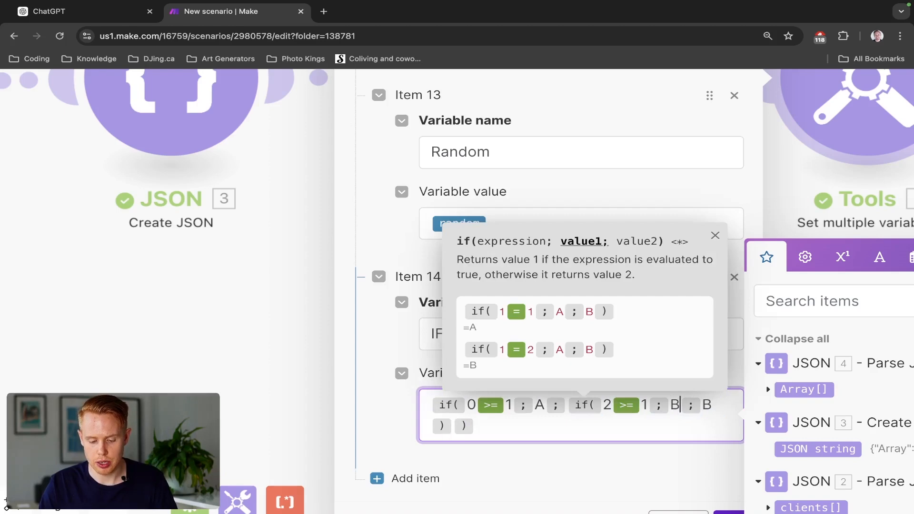
{"action": "key", "text": "Right"}
{"action": "key", "text": "Right"}
{"action": "key", "text": "Delete"}
{"action": "type", "text": "C"}
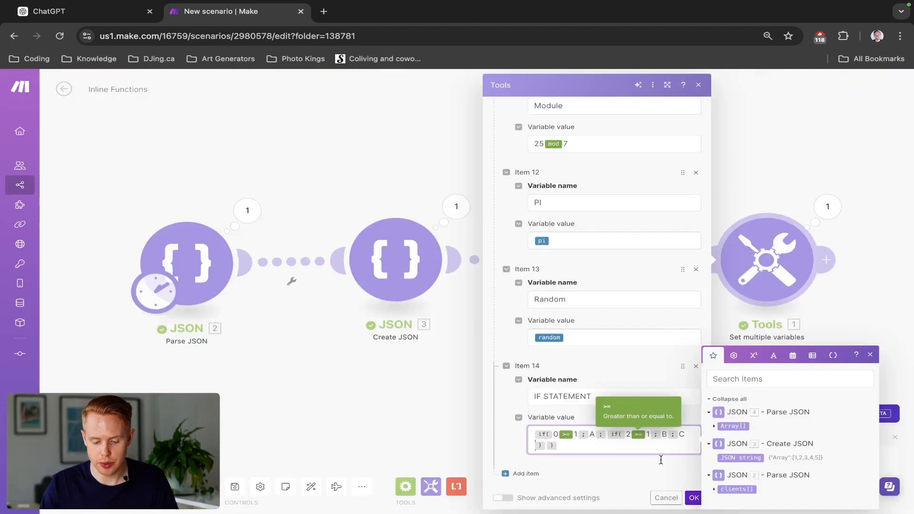
{"action": "left_click", "coordinate": [693, 497]}
- Run the scenario and examine the nested IF STATEMENT result in the Set multiple variables output
{"action": "left_click", "coordinate": [82, 485]}
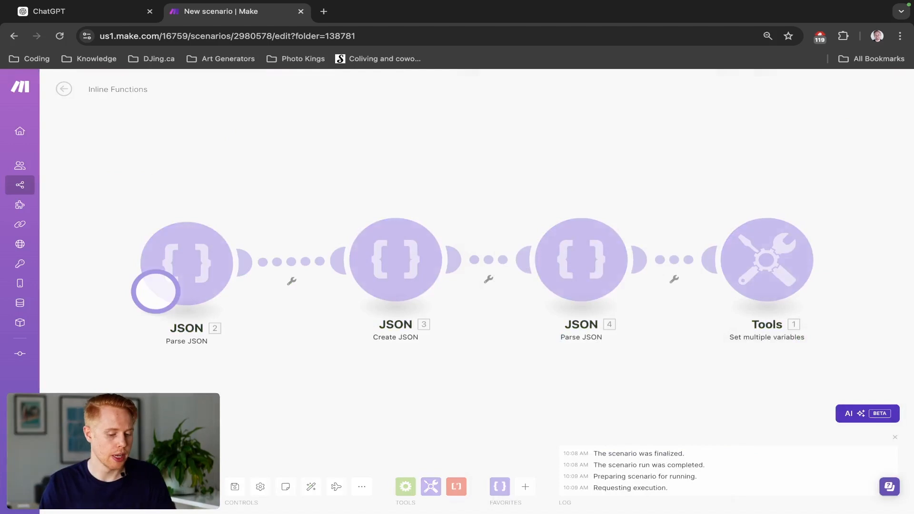
{"action": "left_click", "coordinate": [827, 210]}
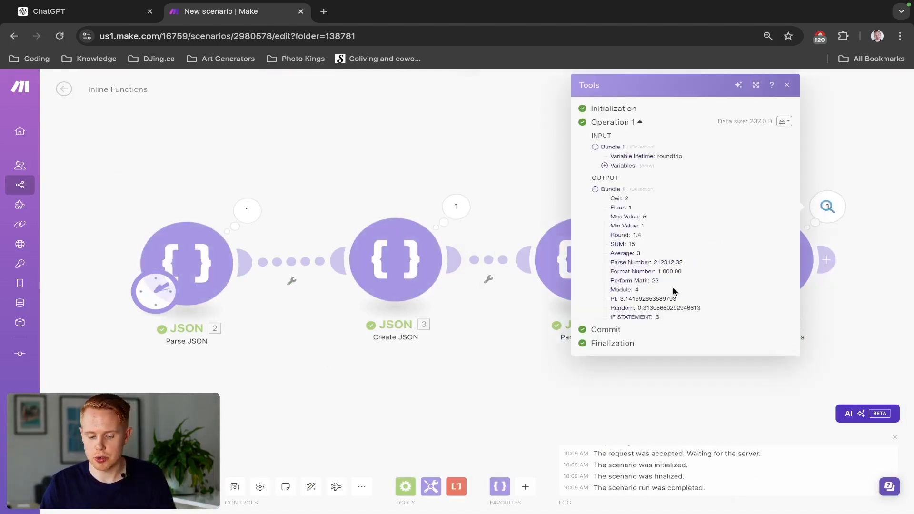
{"action": "left_click", "coordinate": [885, 323]}
- Reopen the Set multiple variables module, add a new variable after IF STATEMENT, and name it IF EMPTY
{"action": "left_click", "coordinate": [784, 283]}
{"action": "scroll", "coordinate": [577, 360], "scroll_direction": "down", "scroll_amount": 20}
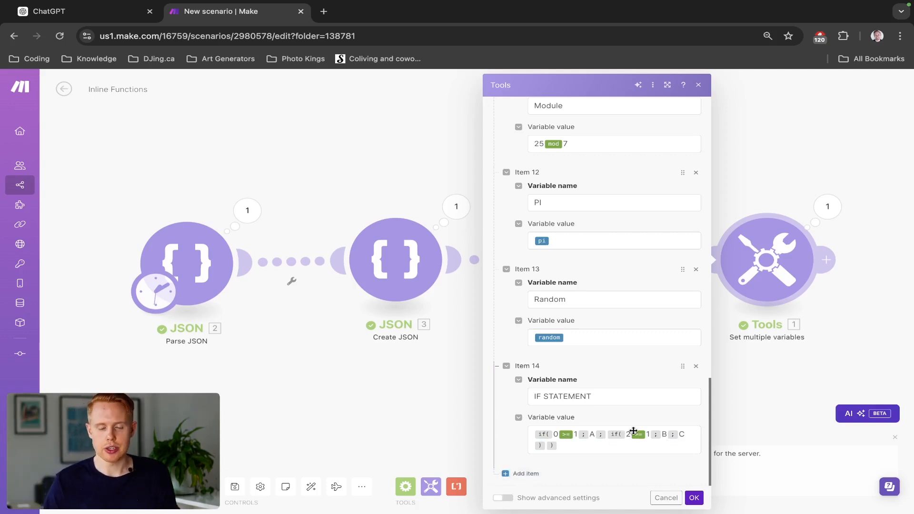
{"action": "mouse_move", "coordinate": [634, 431]}
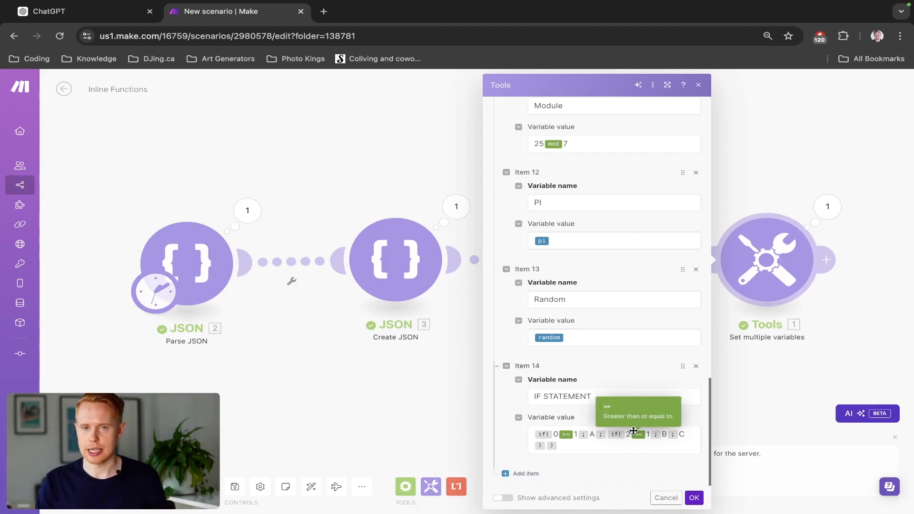
{"action": "left_click", "coordinate": [525, 474]}
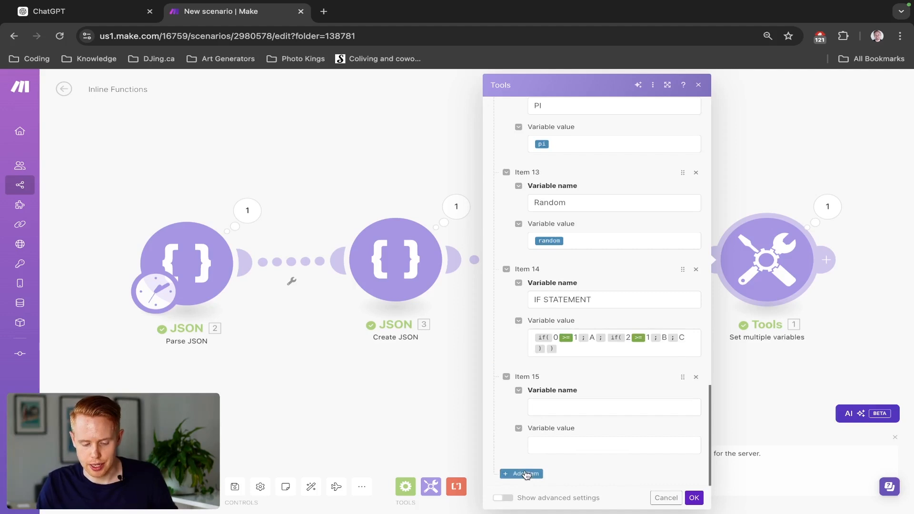
{"action": "left_click", "coordinate": [554, 409]}
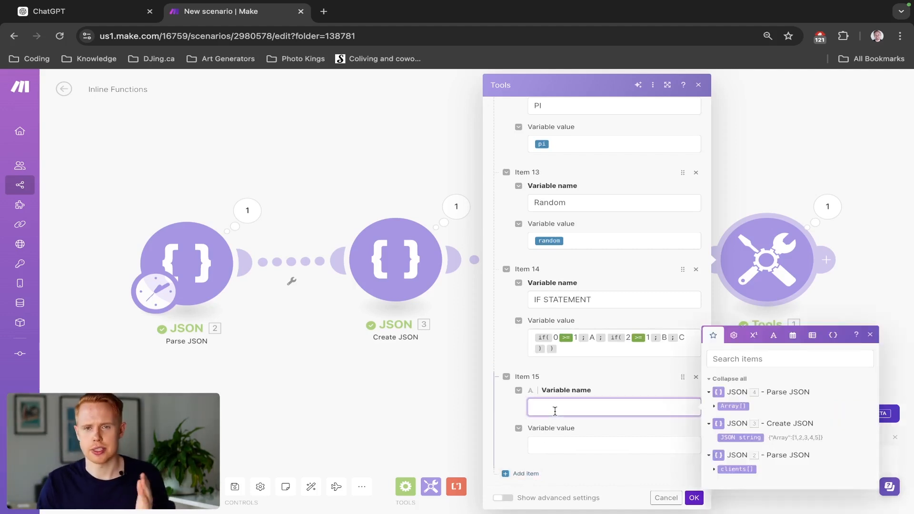
{"action": "left_click", "coordinate": [733, 335]}
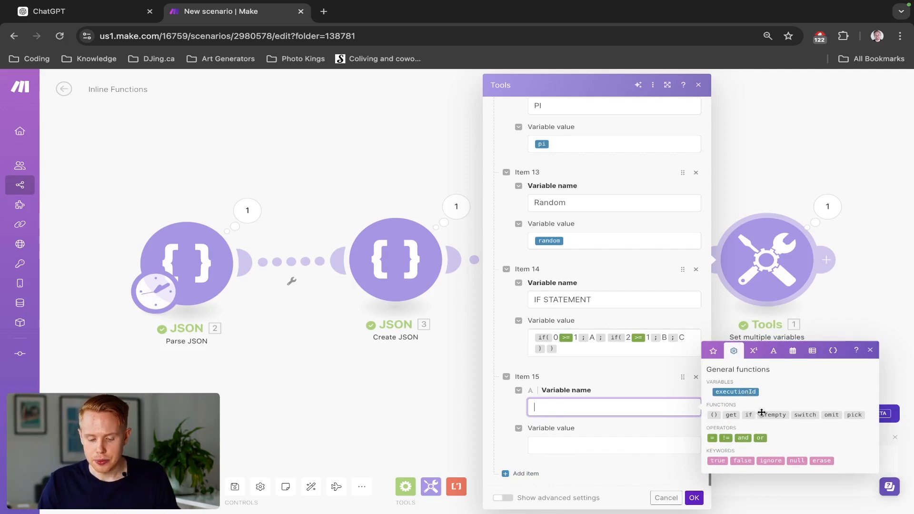
{"action": "mouse_move", "coordinate": [764, 414]}
{"action": "type", "text": "IF "}
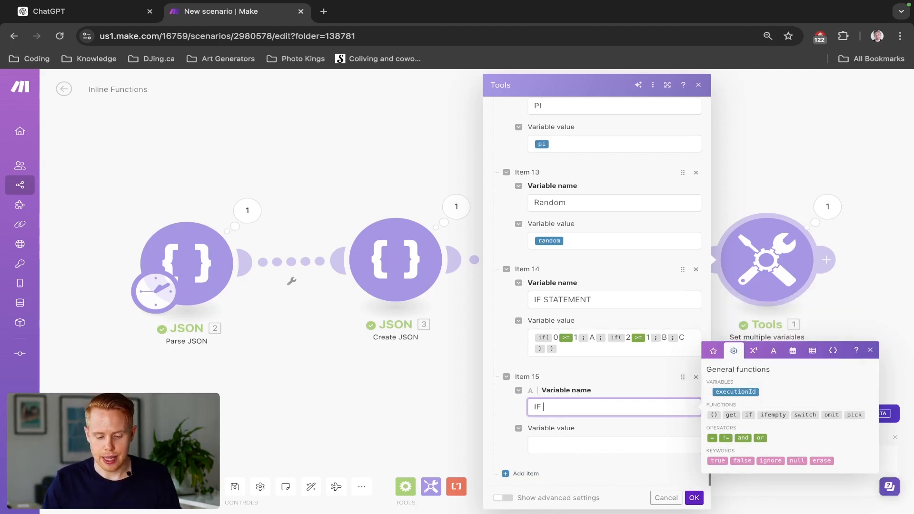
{"action": "type", "text": "EMPTY"}
- Set the IF EMPTY value to an ifempty function with A as first value and B as second, and save the module
{"action": "left_click", "coordinate": [636, 446]}
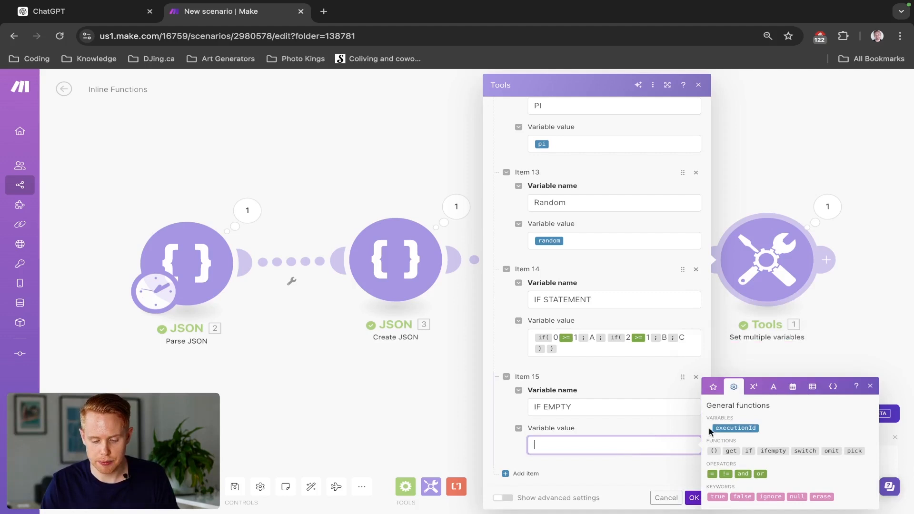
{"action": "mouse_move", "coordinate": [767, 451]}
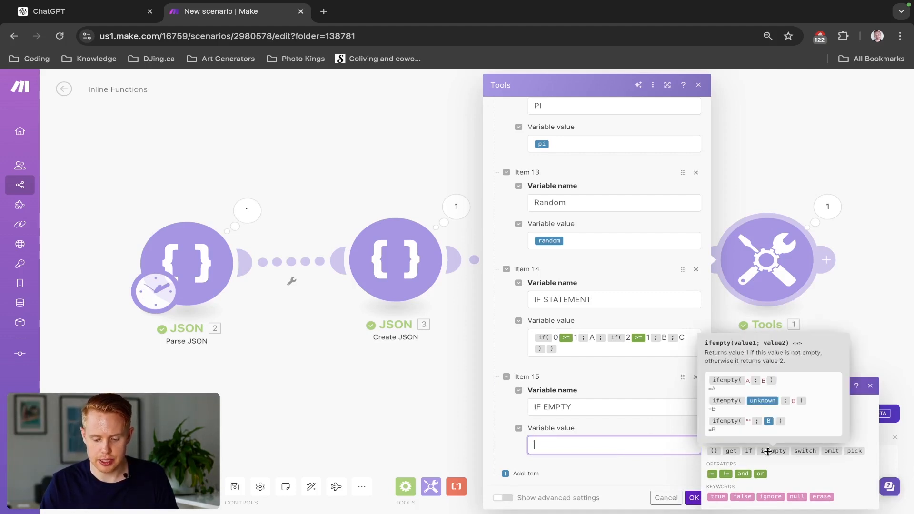
{"action": "left_click", "coordinate": [768, 450]}
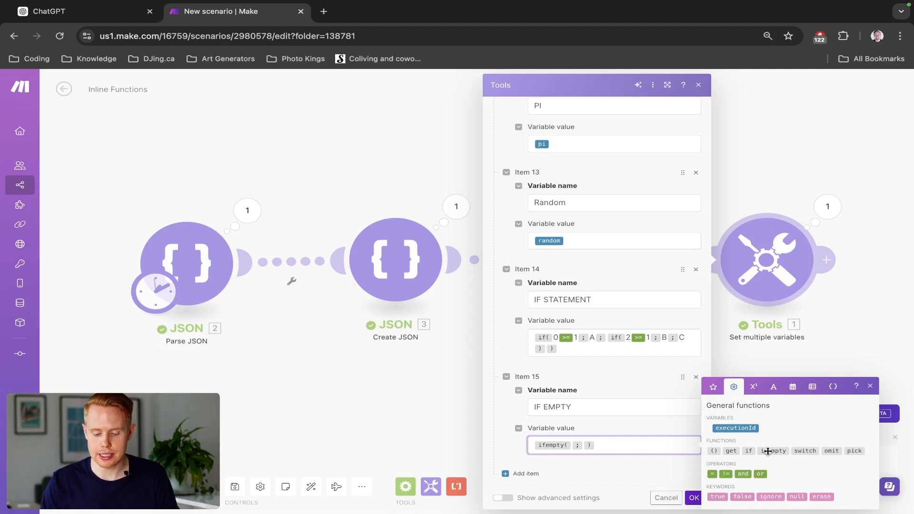
{"action": "mouse_move", "coordinate": [771, 450]}
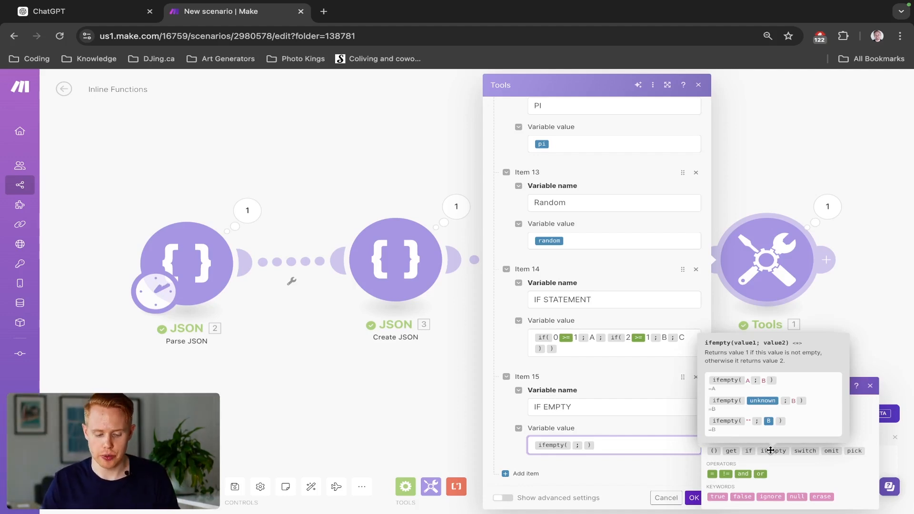
{"action": "key", "text": "Left"}
{"action": "key", "text": "Left"}
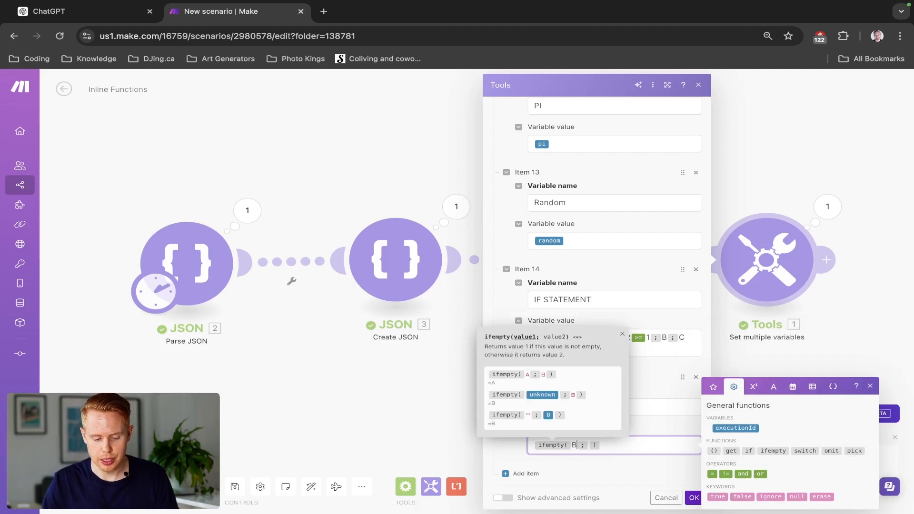
{"action": "type", "text": "A"}
{"action": "key", "text": "Right"}
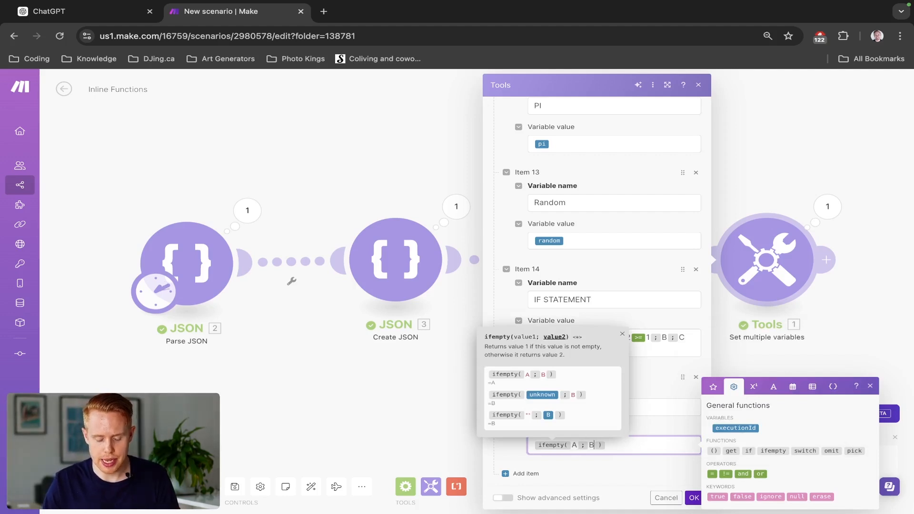
{"action": "left_click", "coordinate": [694, 497]}
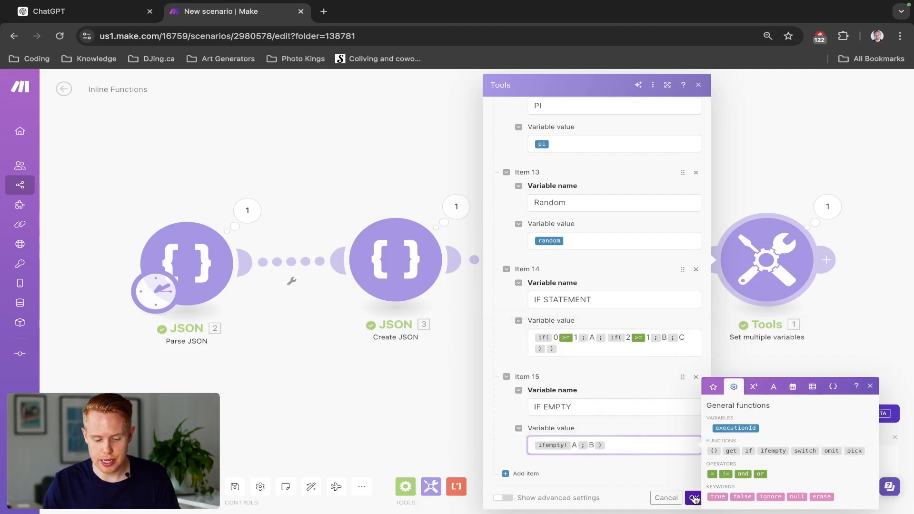
- Run the scenario and check the IF EMPTY result in the Set multiple variables output
{"action": "left_click", "coordinate": [84, 487]}
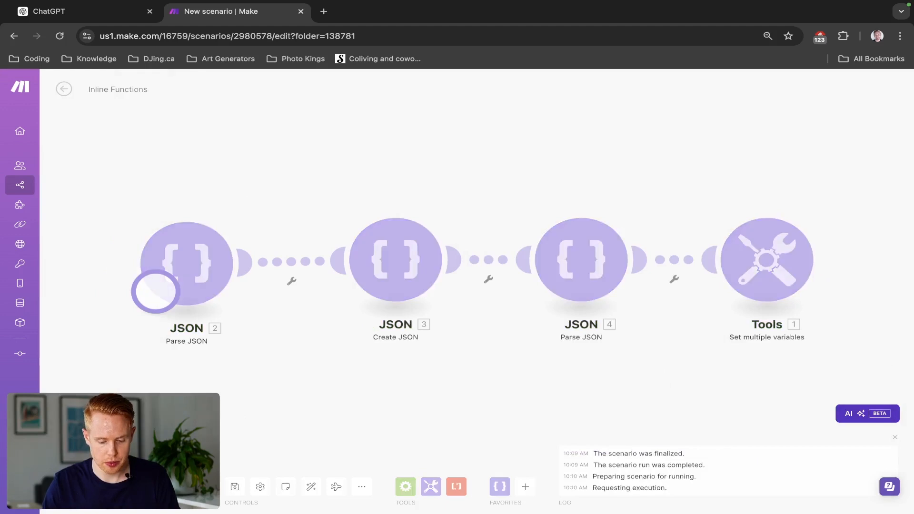
{"action": "left_click", "coordinate": [826, 206]}
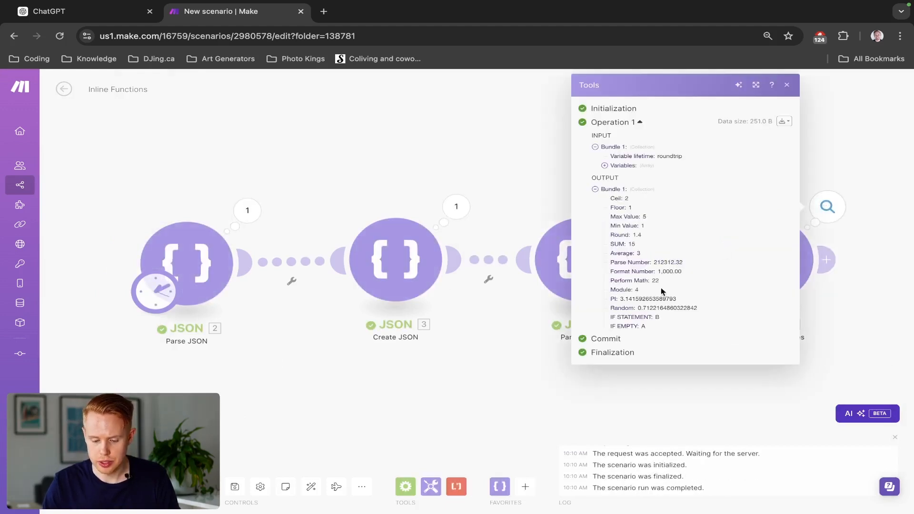
{"action": "left_click", "coordinate": [485, 230]}
{"action": "left_click", "coordinate": [826, 259]}
{"action": "left_click", "coordinate": [555, 148]}
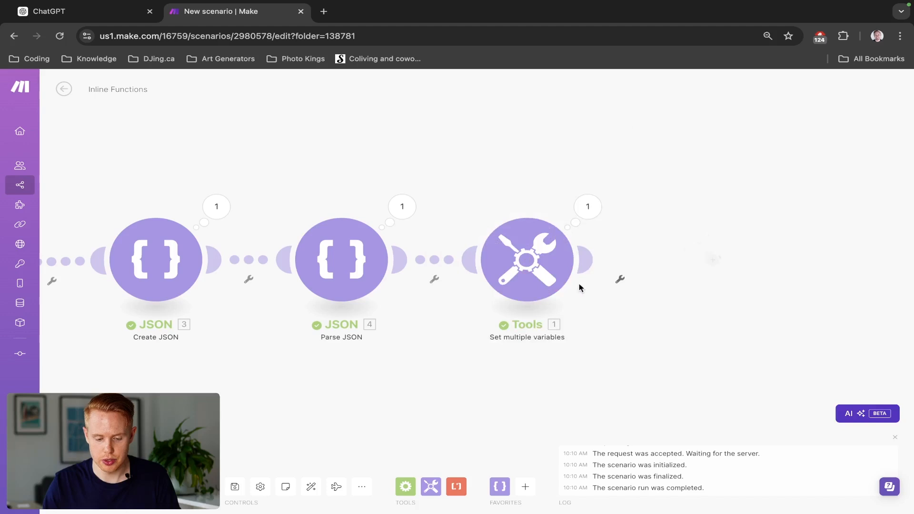
- Reopen the Set multiple variables module, replace the first value of IF EMPTY's ifempty function with the emptystring keyword, and save the module
{"action": "left_click", "coordinate": [527, 260]}
{"action": "scroll", "coordinate": [644, 426], "scroll_direction": "down", "scroll_amount": 20}
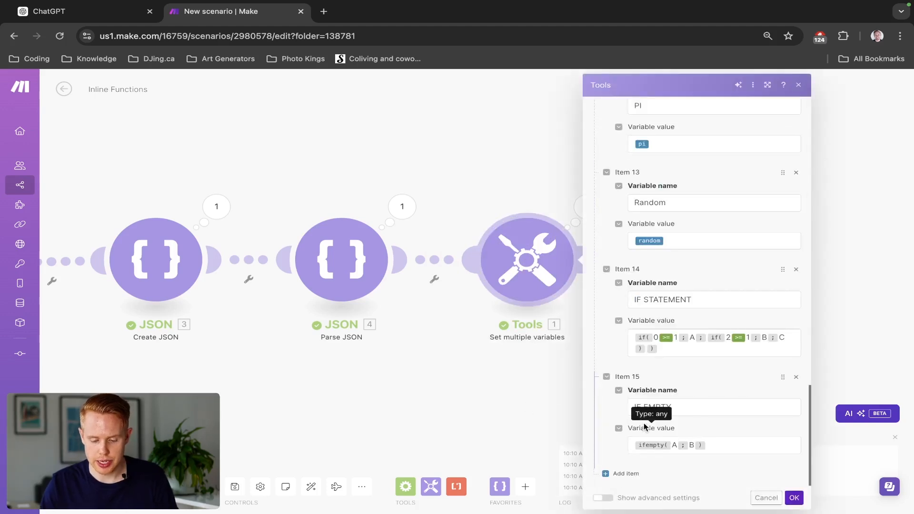
{"action": "left_click", "coordinate": [676, 444]}
{"action": "double_click", "coordinate": [676, 443]}
{"action": "key", "text": "BackSpace"}
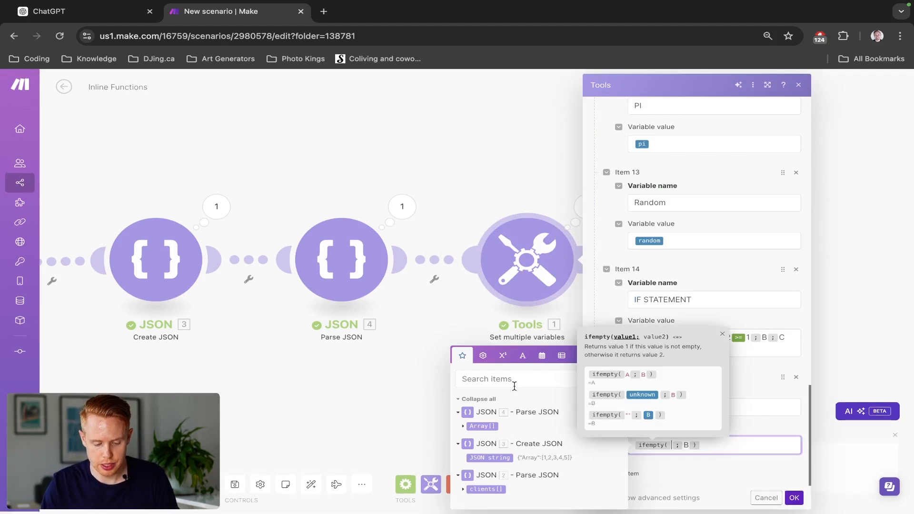
{"action": "left_click", "coordinate": [483, 355]}
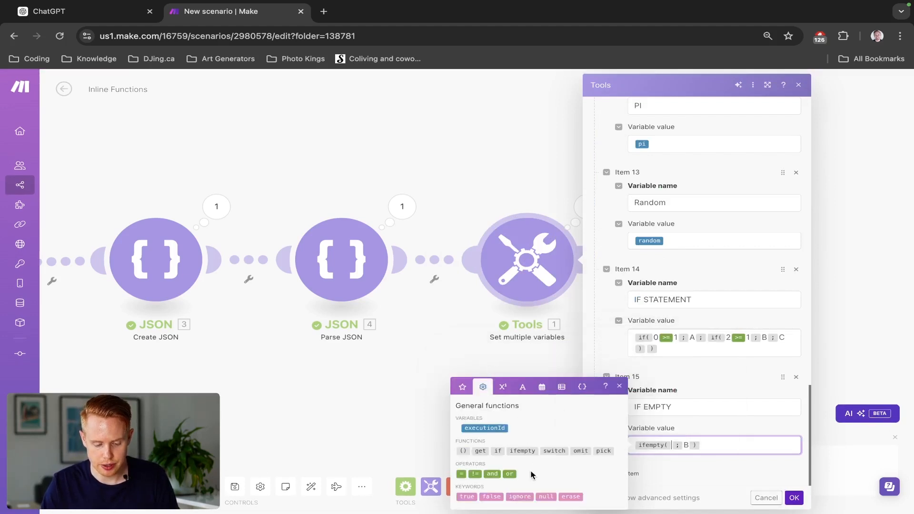
{"action": "left_click", "coordinate": [544, 497]}
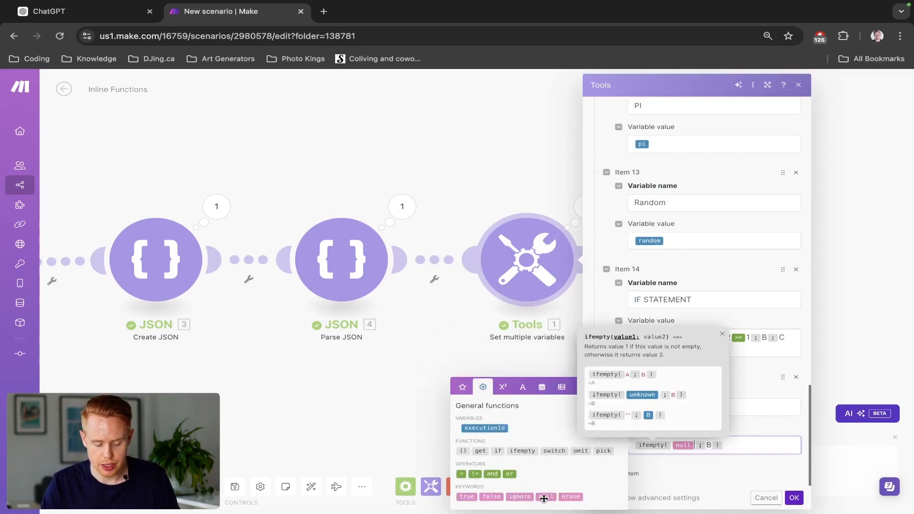
{"action": "left_click", "coordinate": [503, 388]}
{"action": "left_click", "coordinate": [519, 389]}
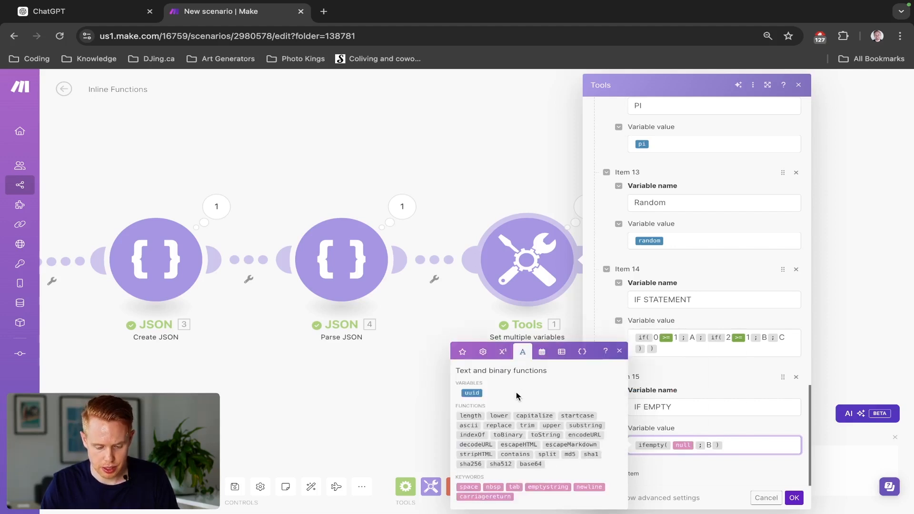
{"action": "left_click", "coordinate": [548, 487]}
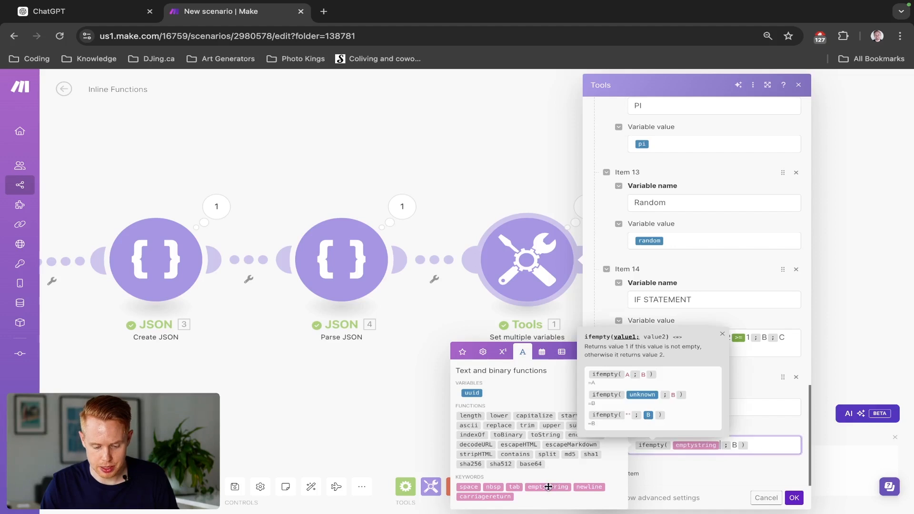
{"action": "left_click", "coordinate": [794, 497]}
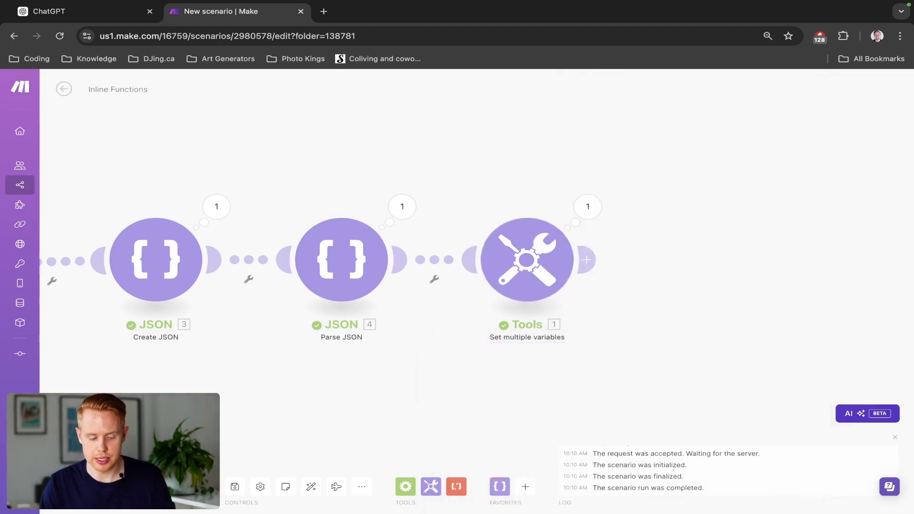
- Run the scenario again and examine what IF EMPTY returns with emptystring as its first value
{"action": "left_click", "coordinate": [80, 486]}
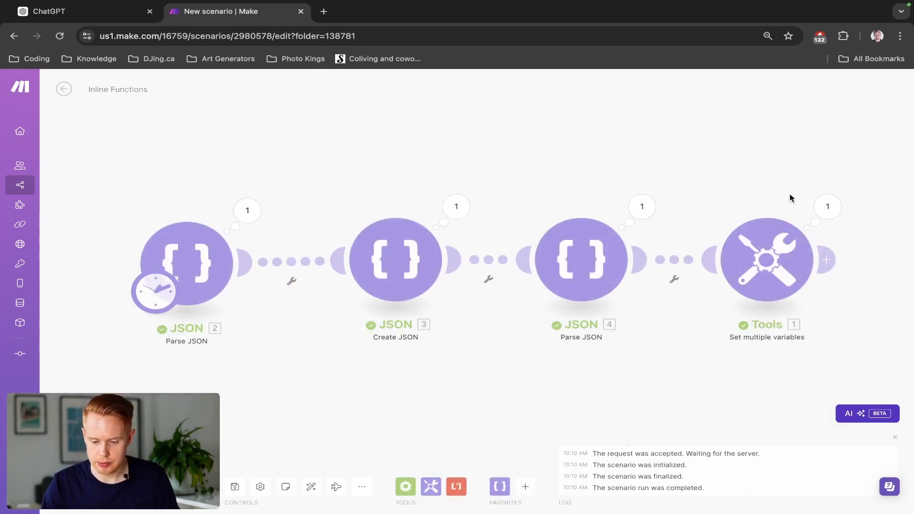
{"action": "left_click", "coordinate": [827, 206]}
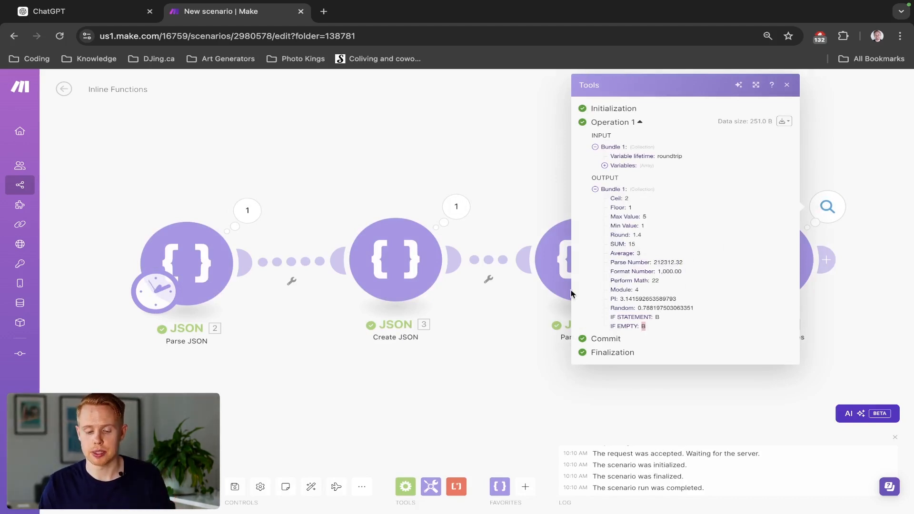
{"action": "left_click", "coordinate": [491, 182]}
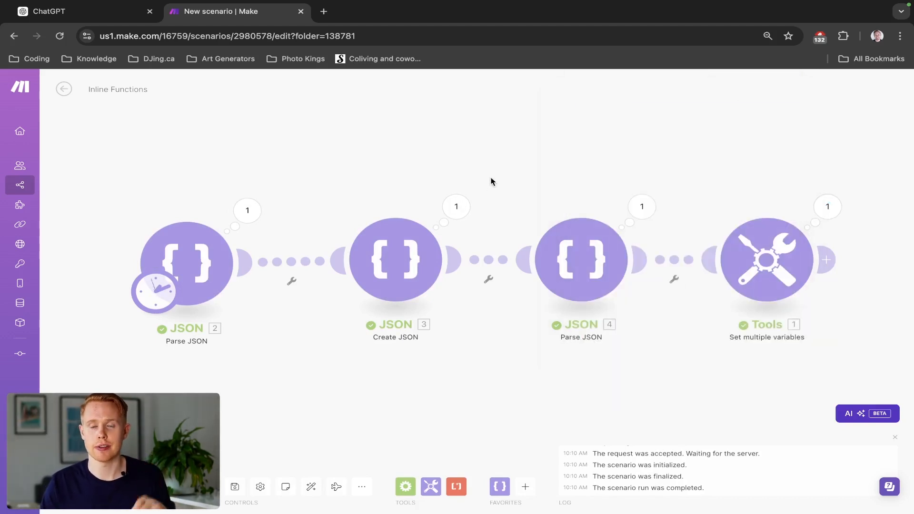
- Reopen the Set multiple variables module, add a variable after IF EMPTY, and insert an empty switch function as its variable name
{"action": "left_click", "coordinate": [764, 248]}
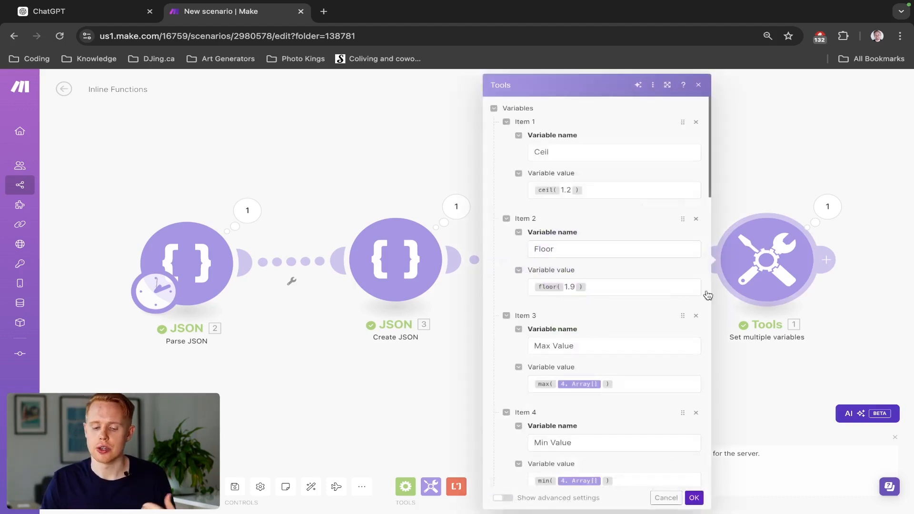
{"action": "scroll", "coordinate": [633, 321], "scroll_direction": "down", "scroll_amount": 15}
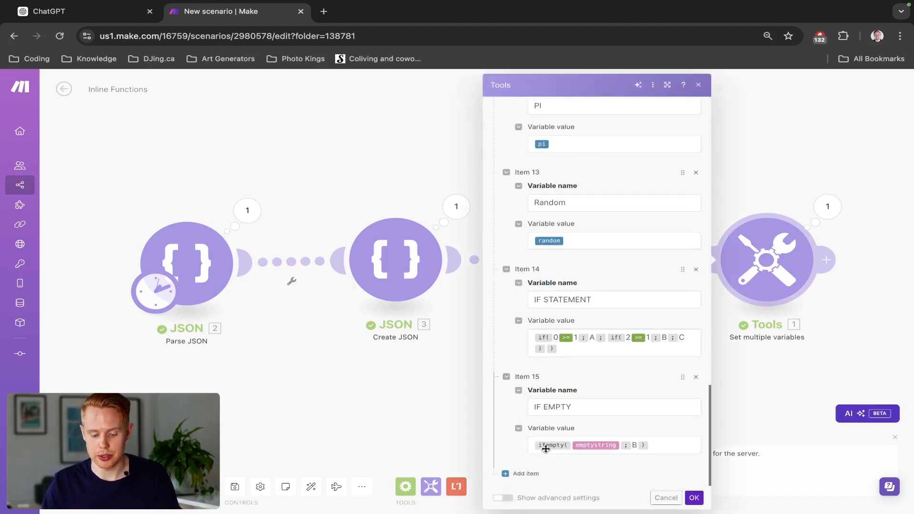
{"action": "left_click", "coordinate": [522, 473]}
{"action": "scroll", "coordinate": [658, 390], "scroll_direction": "down", "scroll_amount": 2}
{"action": "left_click", "coordinate": [604, 404]}
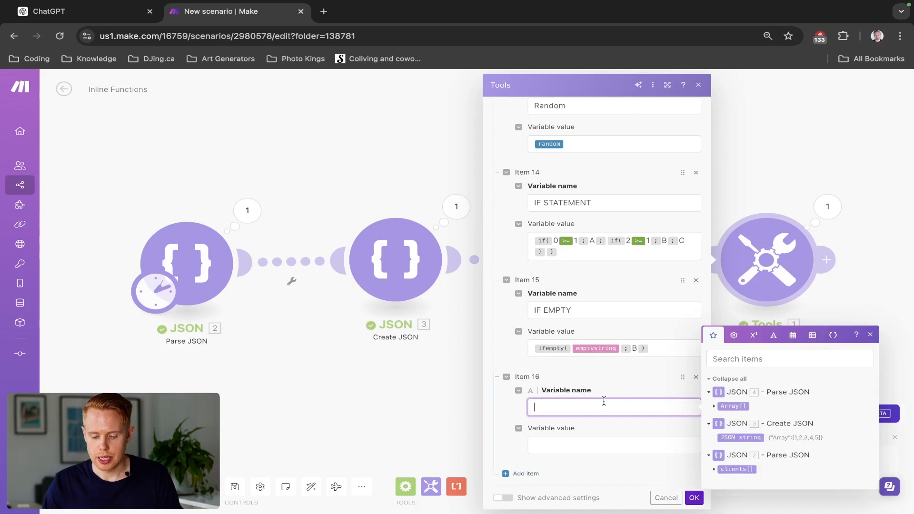
{"action": "left_click", "coordinate": [733, 335]}
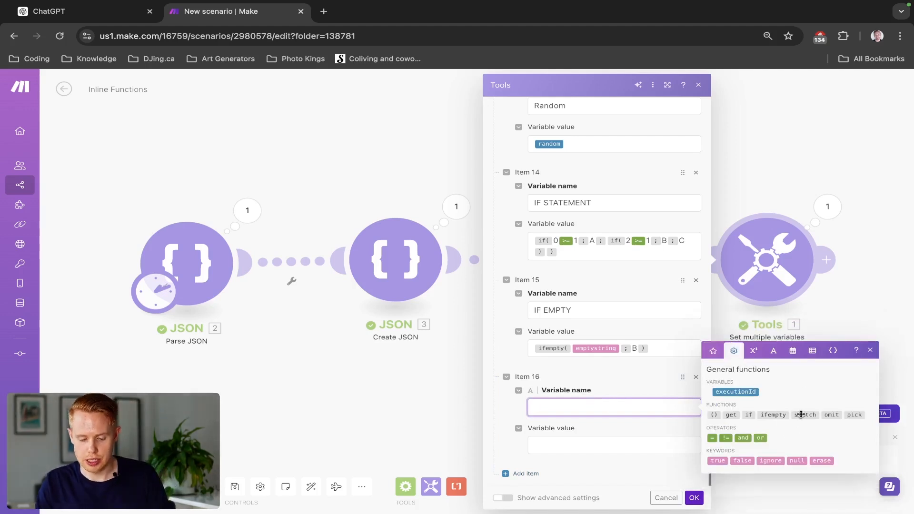
{"action": "mouse_move", "coordinate": [801, 414]}
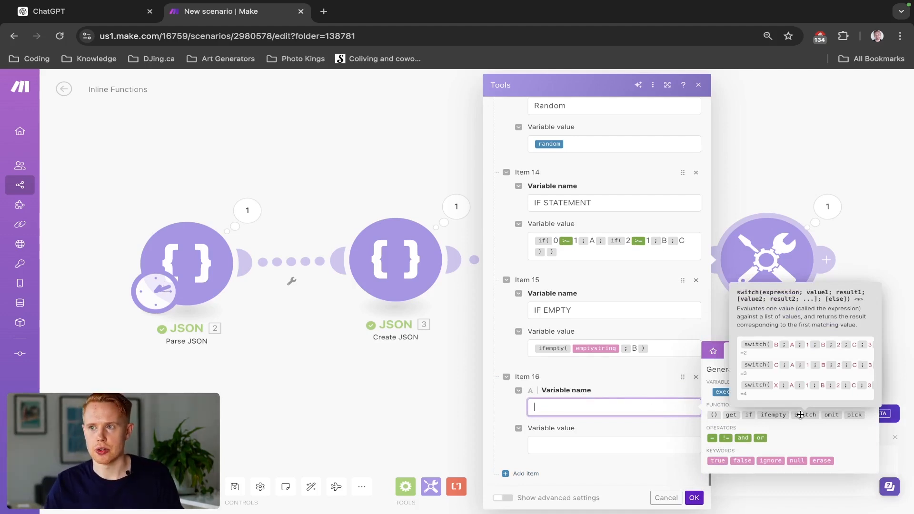
{"action": "left_click", "coordinate": [801, 415]}
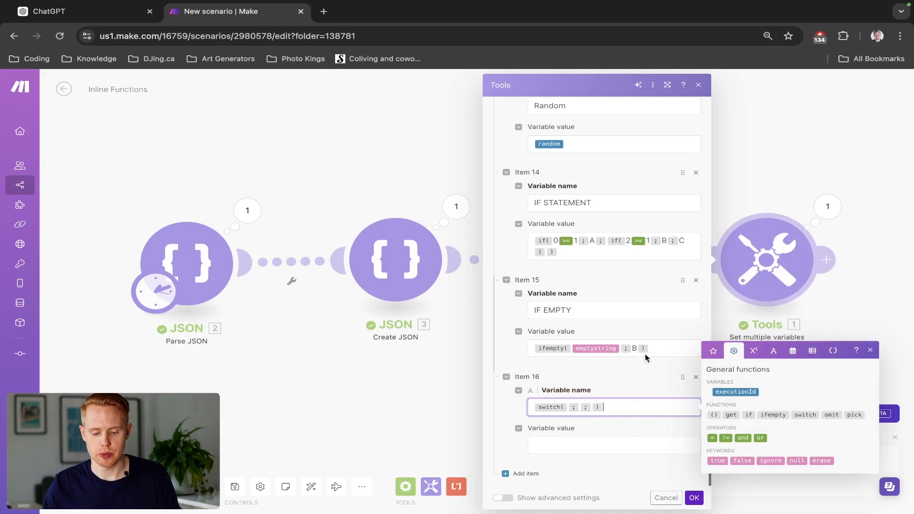
{"action": "left_click", "coordinate": [652, 385]}
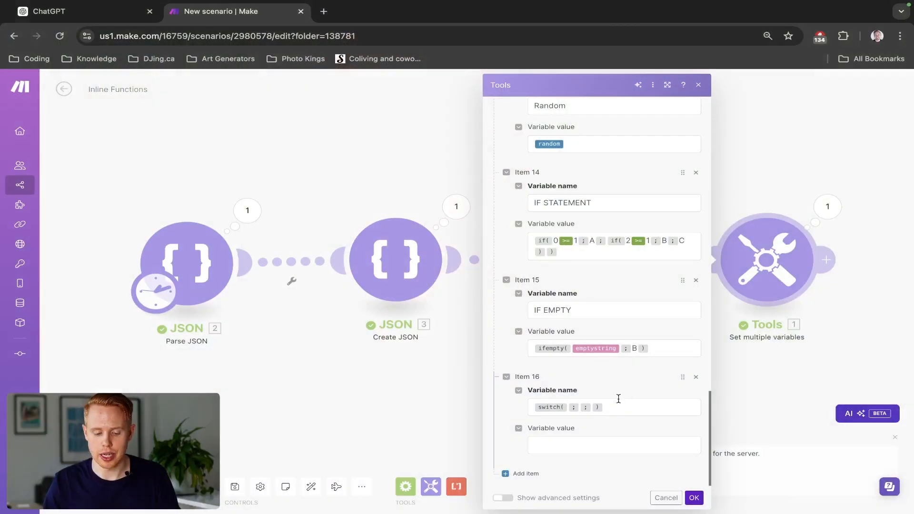
- Map the clients array's age from JSON module 2 as the expression of the new variable's switch function
{"action": "left_click", "coordinate": [574, 408]}
{"action": "left_click", "coordinate": [712, 351]}
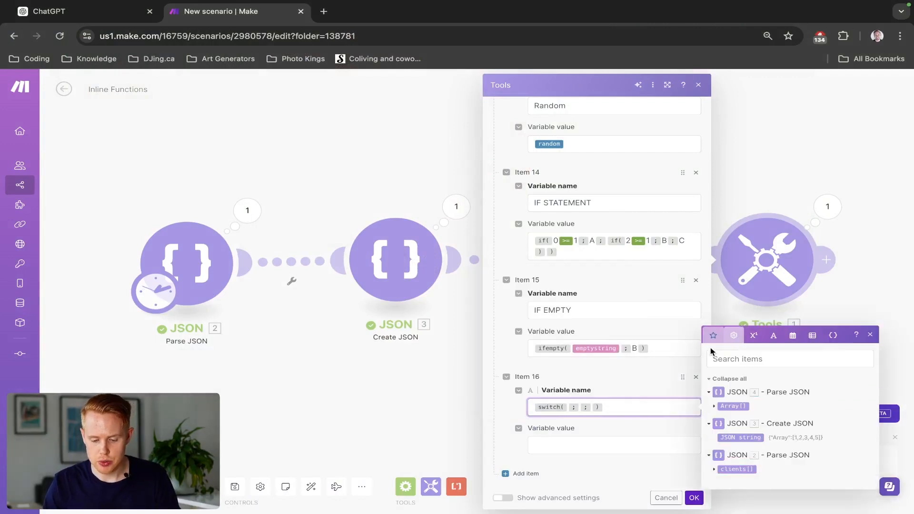
{"action": "left_click", "coordinate": [712, 407]}
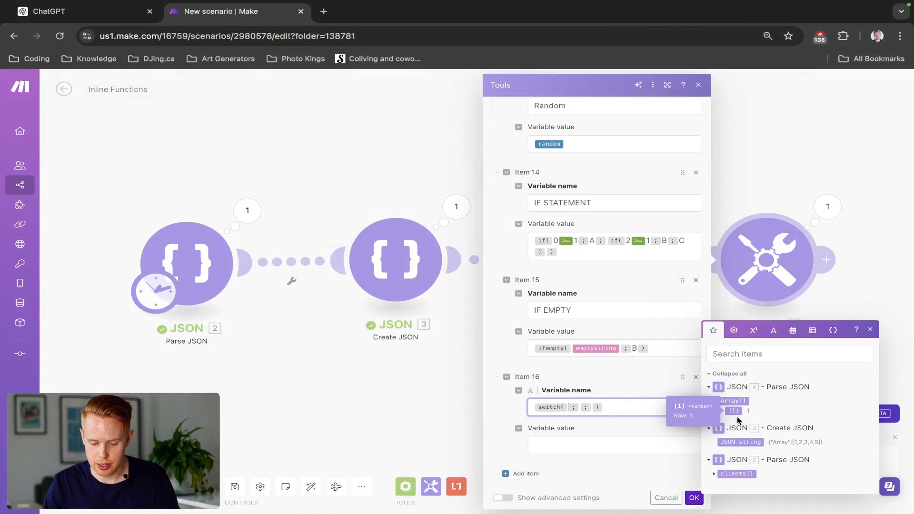
{"action": "left_click", "coordinate": [713, 473]}
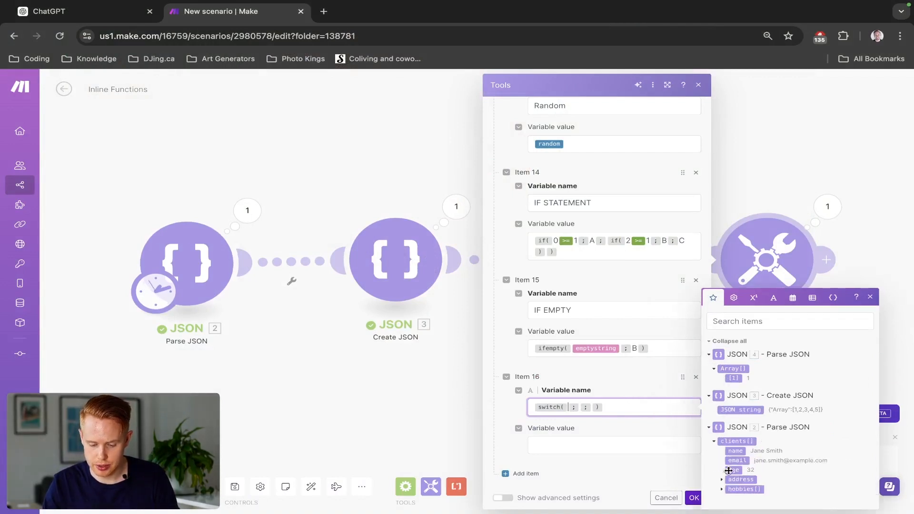
{"action": "left_click", "coordinate": [733, 470]}
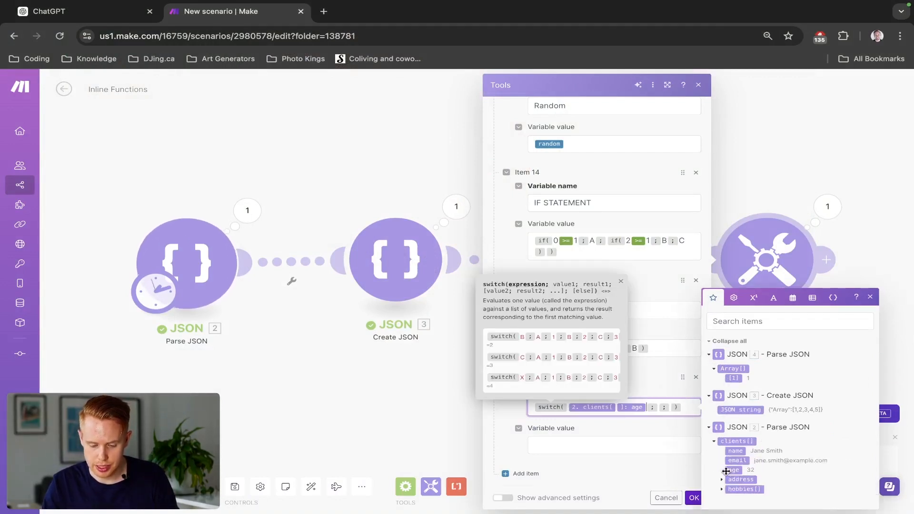
- Add a first switch case that returns thirty for the value 30, followed by a separator for another case
{"action": "left_click", "coordinate": [657, 408]}
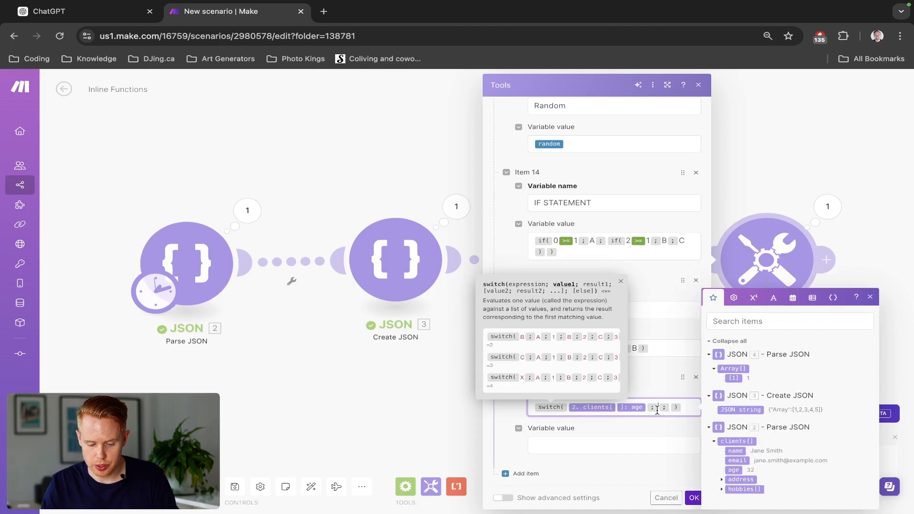
{"action": "type", "text": "30"}
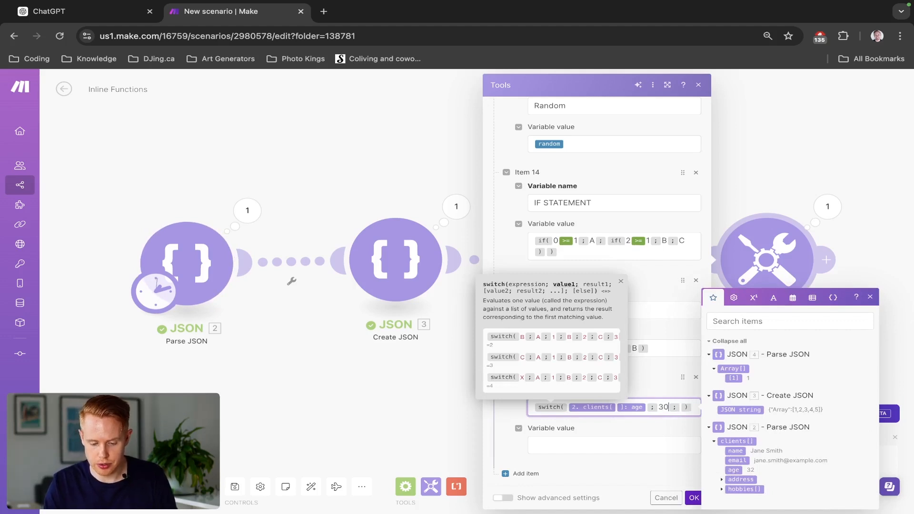
{"action": "key", "text": "Right"}
{"action": "type", "text": "thirty "}
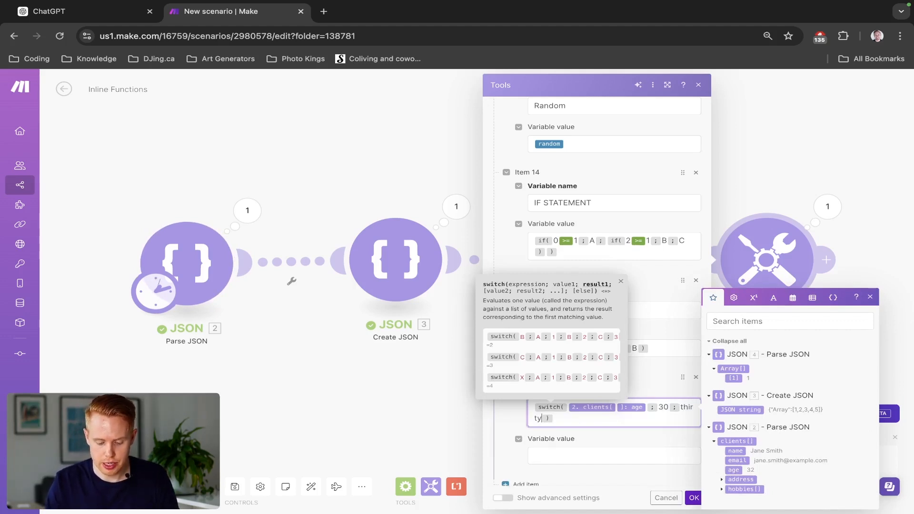
{"action": "type", "text": ";"}
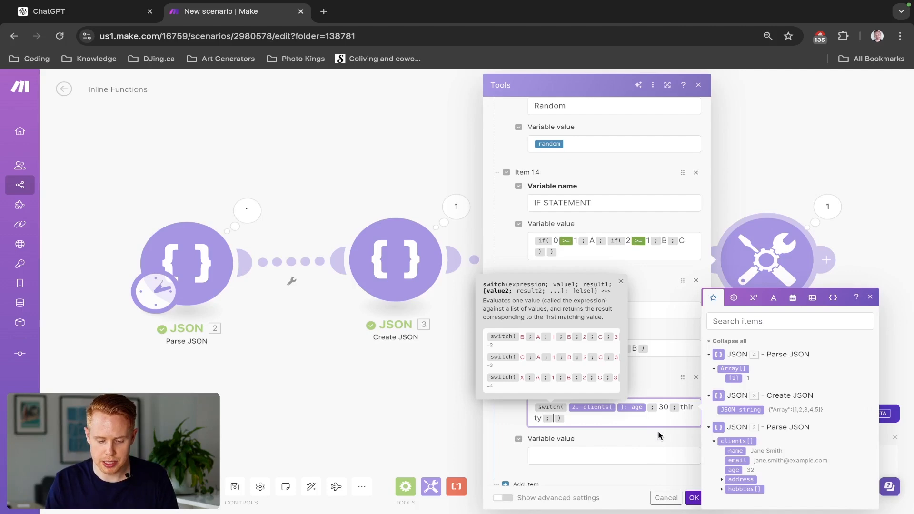
{"action": "left_click", "coordinate": [664, 376]}
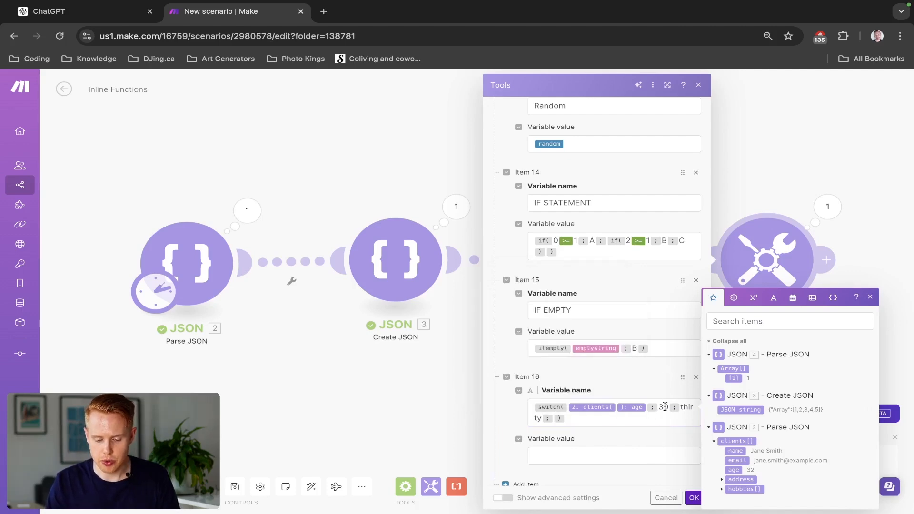
- Add a second switch case that returns thirty one for the value 31, followed by another separator
{"action": "scroll", "coordinate": [665, 407], "scroll_direction": "up", "scroll_amount": 5}
{"action": "scroll", "coordinate": [664, 407], "scroll_direction": "up", "scroll_amount": 2}
{"action": "scroll", "coordinate": [607, 368], "scroll_direction": "down", "scroll_amount": 1}
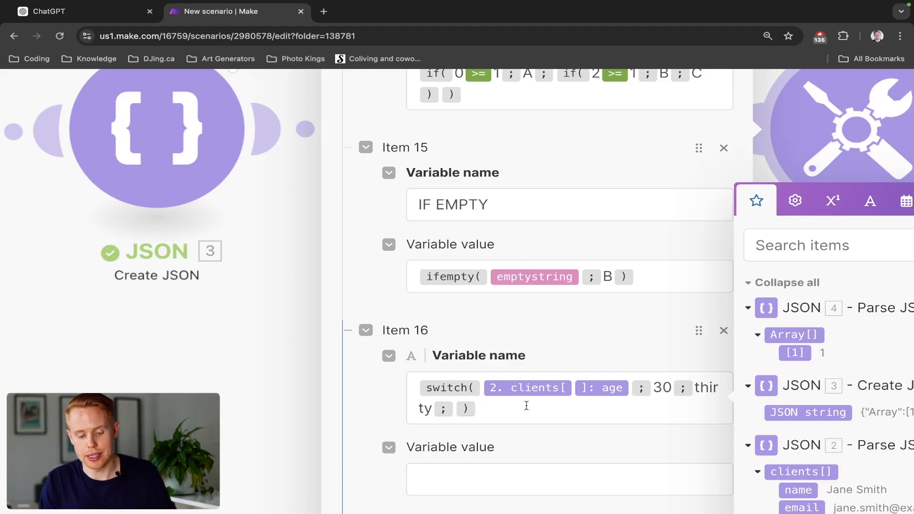
{"action": "left_click", "coordinate": [453, 408]}
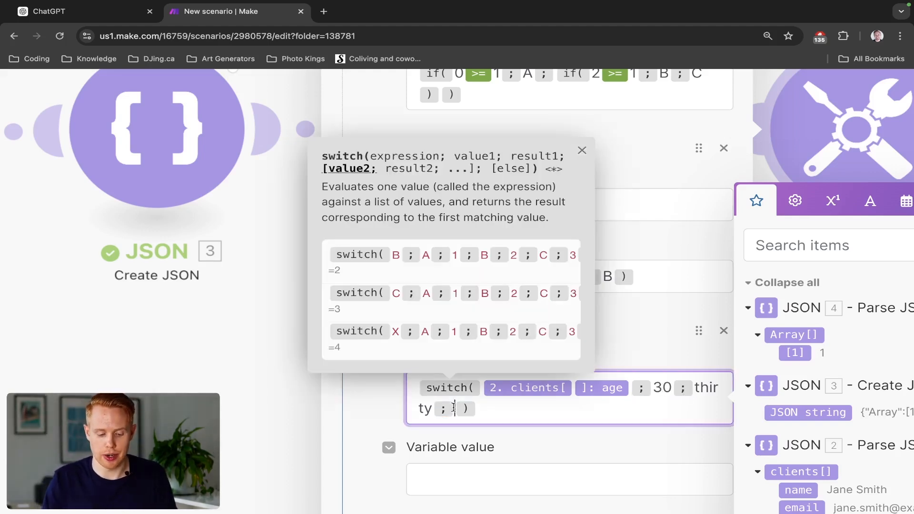
{"action": "type", "text": "31;"}
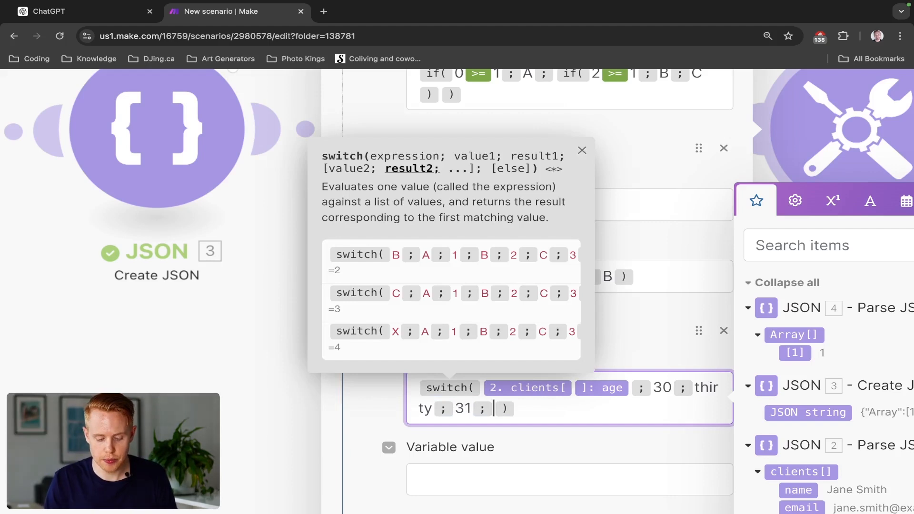
{"action": "type", "text": "thirty one "}
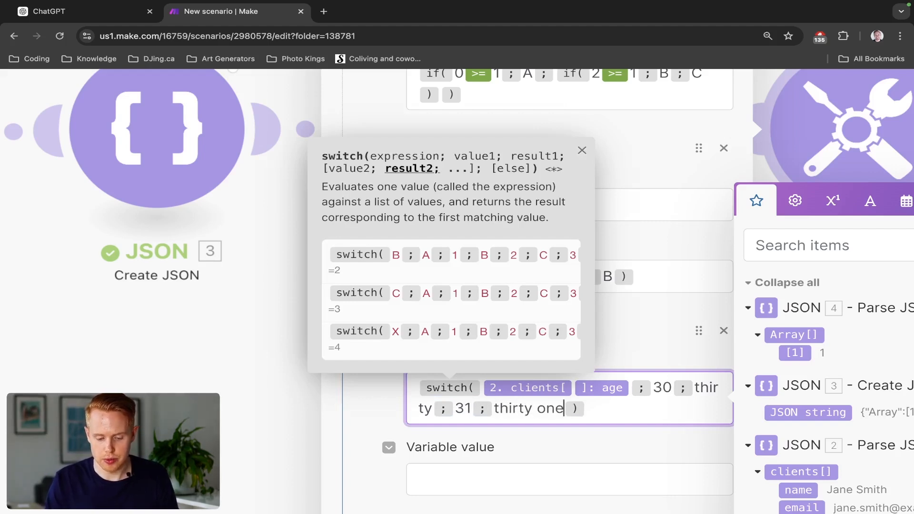
{"action": "type", "text": "; "}
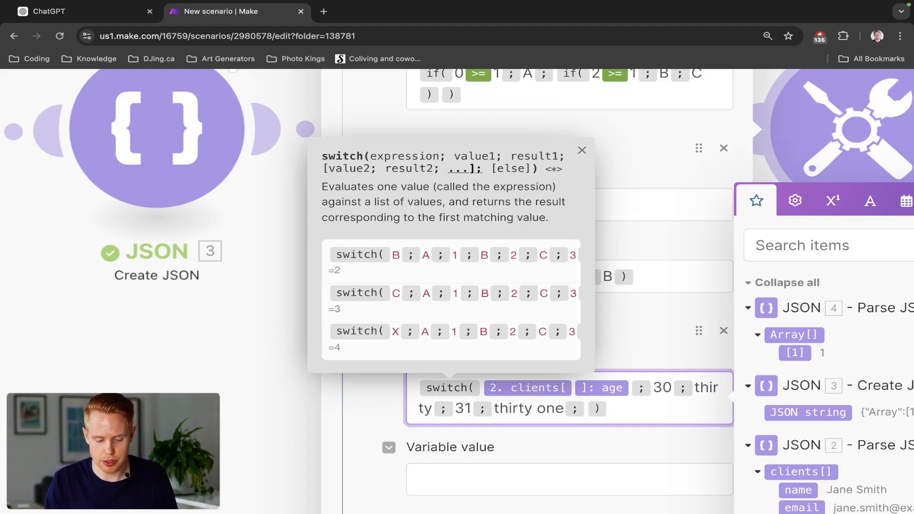
{"action": "type", "text": "thirty two"}
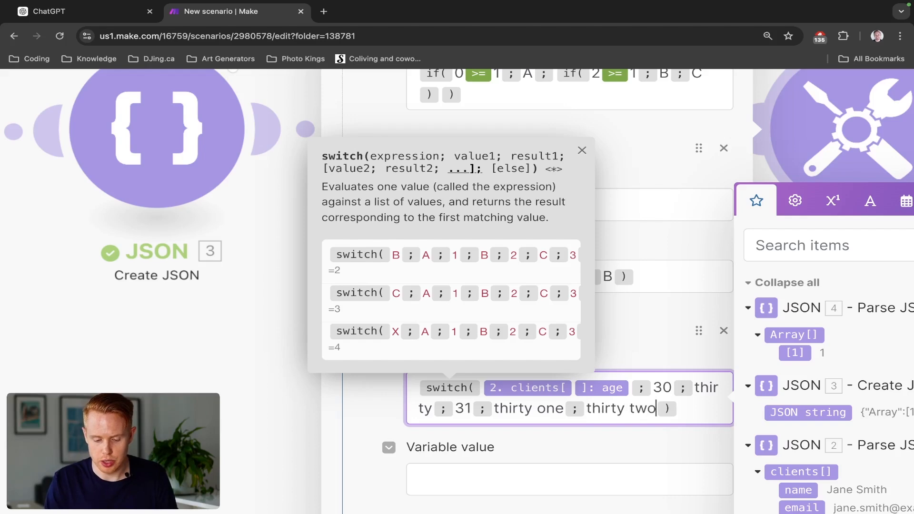
- Add a third switch case that returns thirty two for the value 32, and save the module
{"action": "key", "text": "BackSpace"}
{"action": "key", "text": "BackSpace"}
{"action": "key", "text": "BackSpace"}
{"action": "key", "text": "BackSpace"}
{"action": "key", "text": "BackSpace"}
{"action": "key", "text": "BackSpace"}
{"action": "key", "text": "BackSpace"}
{"action": "key", "text": "BackSpace"}
{"action": "key", "text": "BackSpace"}
{"action": "key", "text": "BackSpace"}
{"action": "type", "text": "32"}
{"action": "type", "text": ";thirty two"}
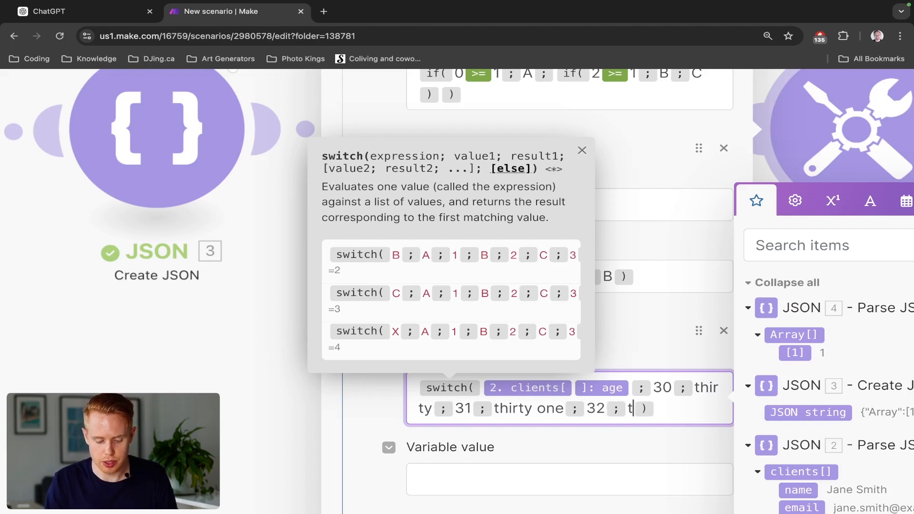
{"action": "left_click", "coordinate": [581, 327]}
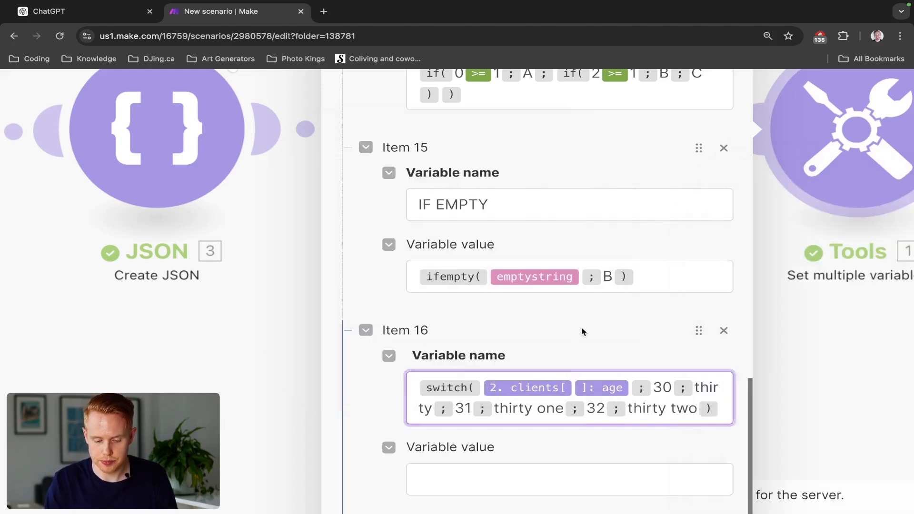
{"action": "scroll", "coordinate": [581, 327], "scroll_direction": "down", "scroll_amount": 5}
{"action": "left_click", "coordinate": [694, 497]}
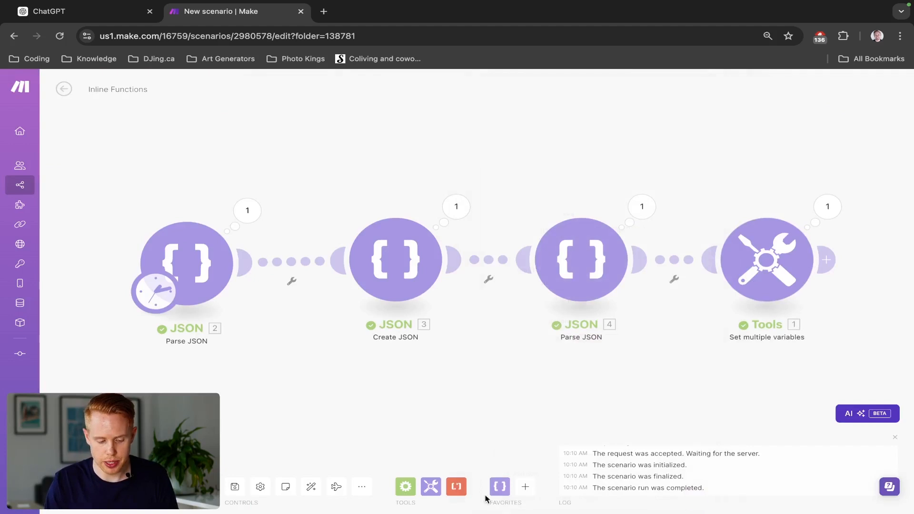
- Run the scenario and examine the Set multiple variables operation
{"action": "left_click", "coordinate": [828, 210]}
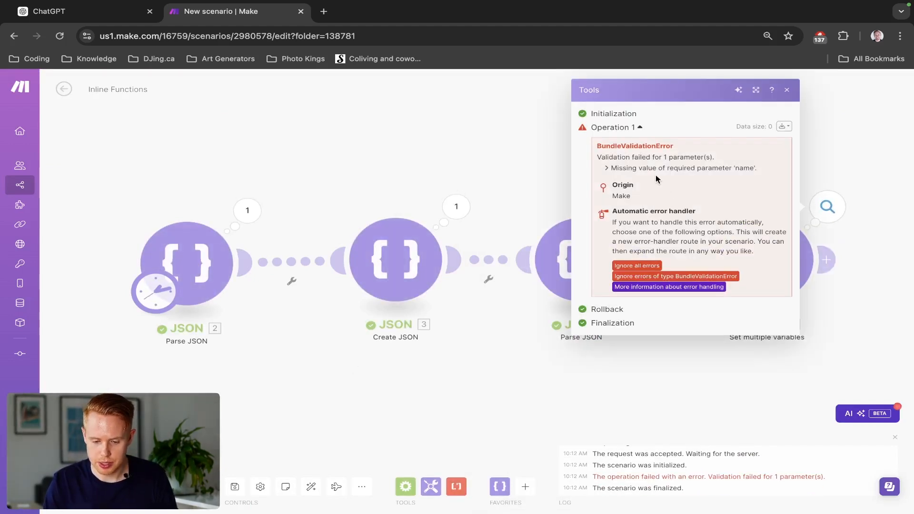
{"action": "left_click", "coordinate": [563, 145]}
- Reopen the Set multiple variables module and copy the switch function from the last item's variable name into its variable value
{"action": "left_click", "coordinate": [743, 271]}
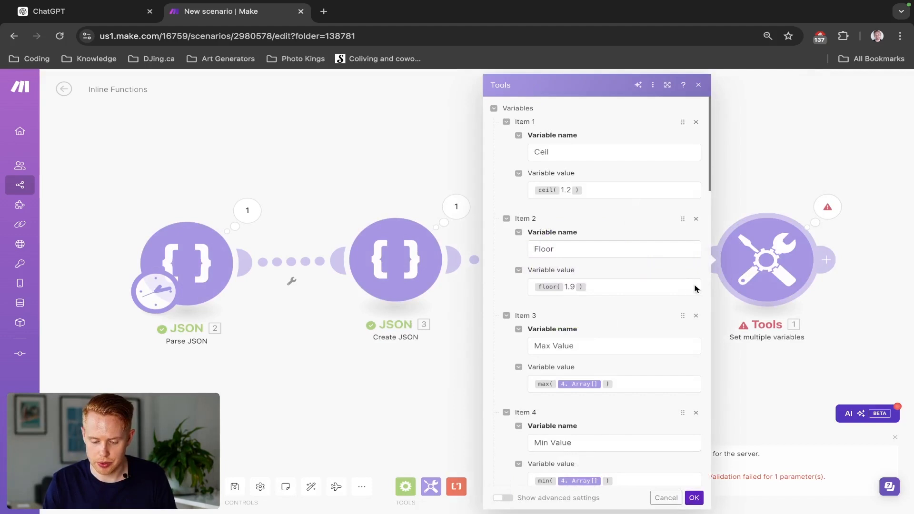
{"action": "scroll", "coordinate": [693, 285], "scroll_direction": "down", "scroll_amount": 15}
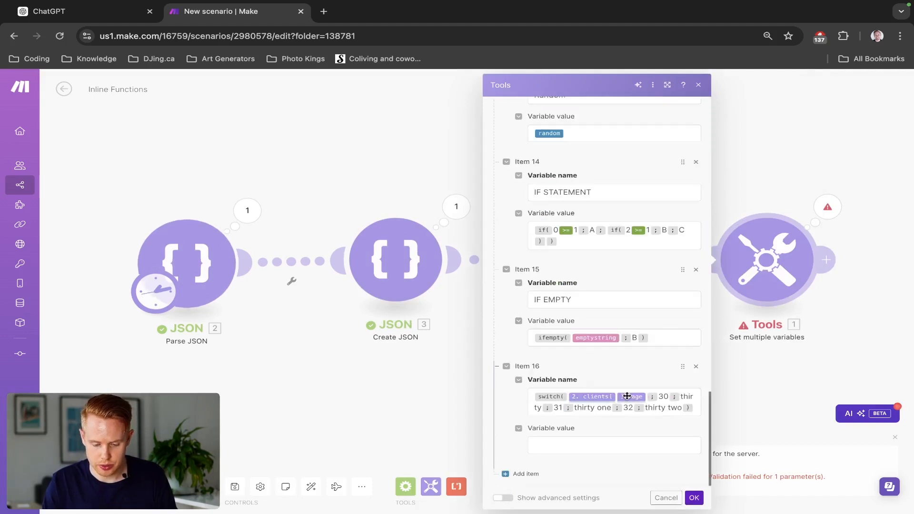
{"action": "left_click", "coordinate": [653, 401]}
{"action": "key", "text": "ctrl+a"}
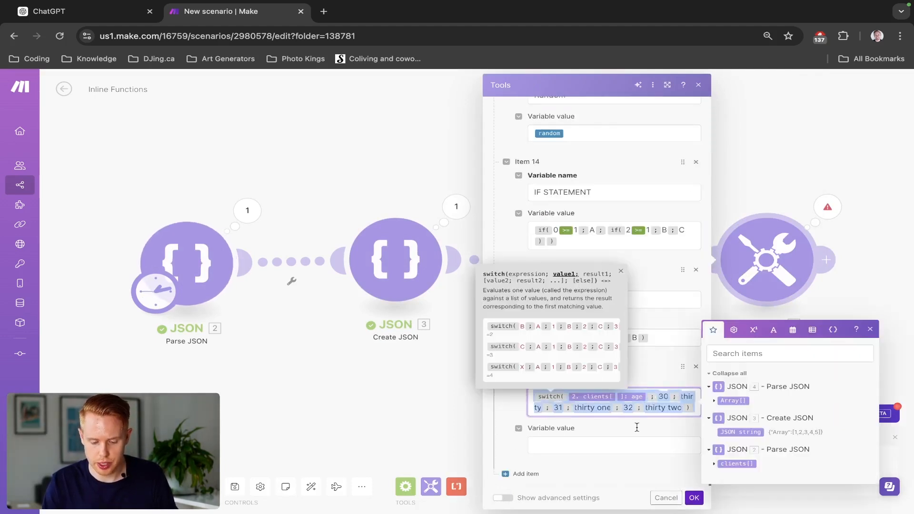
{"action": "left_click", "coordinate": [600, 442]}
{"action": "type", "text": "switch(2. clients[]: age;30;thirty;31;thirty one;32;thirty two)"}
- Replace the last item's variable name with Switch and save the module
{"action": "left_click", "coordinate": [648, 408]}
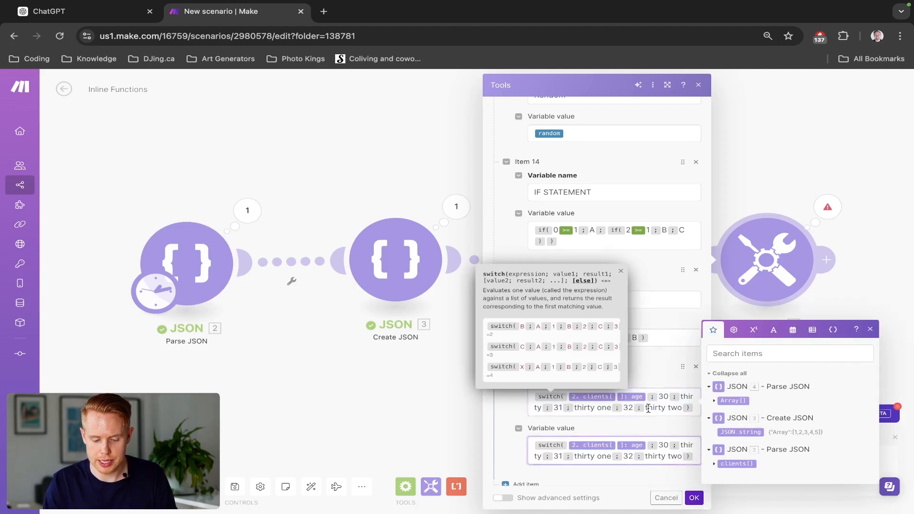
{"action": "key", "text": "super+a"}
{"action": "key", "text": "BackSpace"}
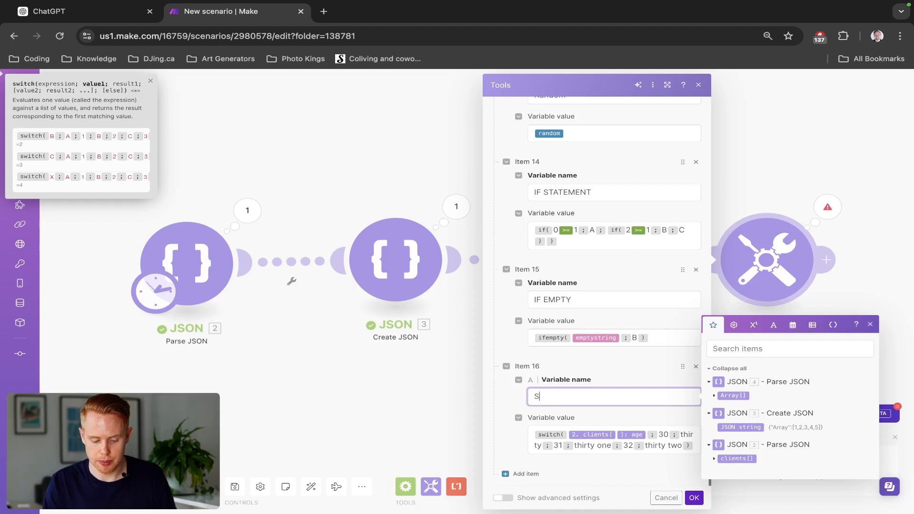
{"action": "left_click", "coordinate": [694, 497]}
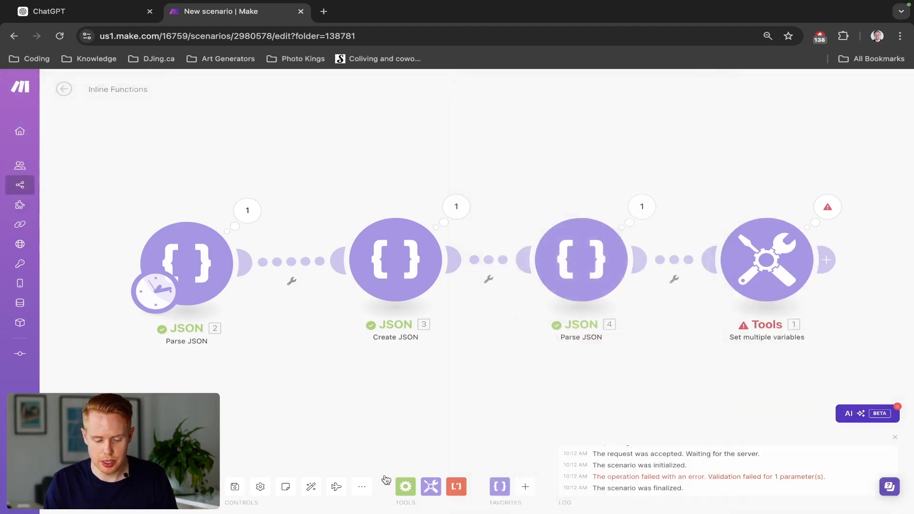
- Run the scenario again and check the Switch result in the Set multiple variables output
{"action": "left_click", "coordinate": [81, 486]}
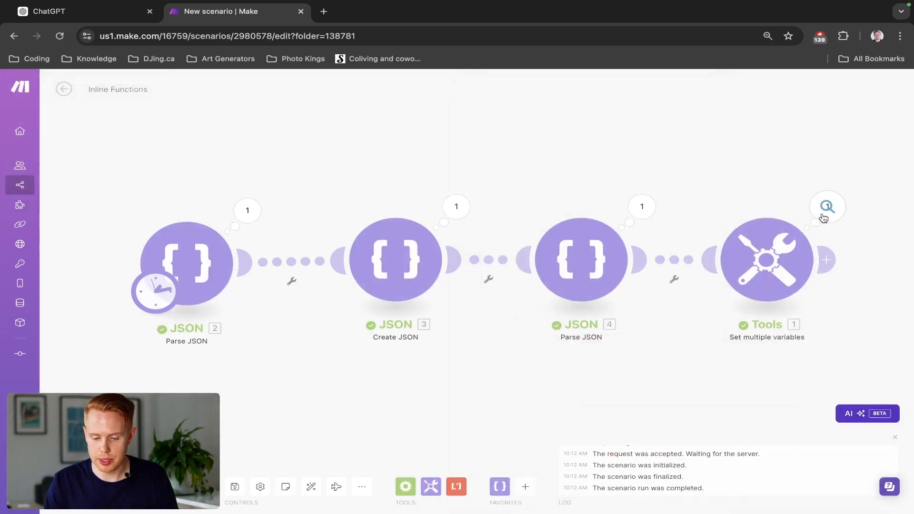
{"action": "left_click", "coordinate": [823, 212]}
{"action": "double_click", "coordinate": [635, 335]}
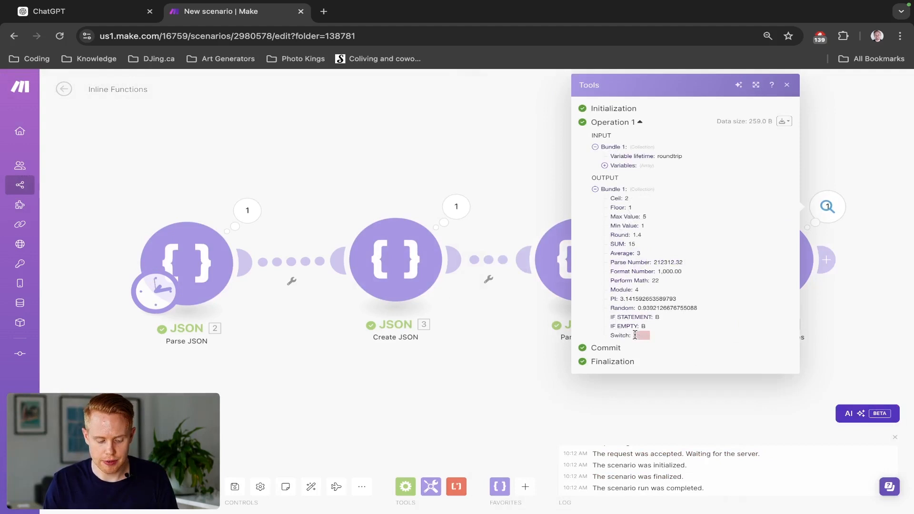
{"action": "left_click", "coordinate": [538, 205]}
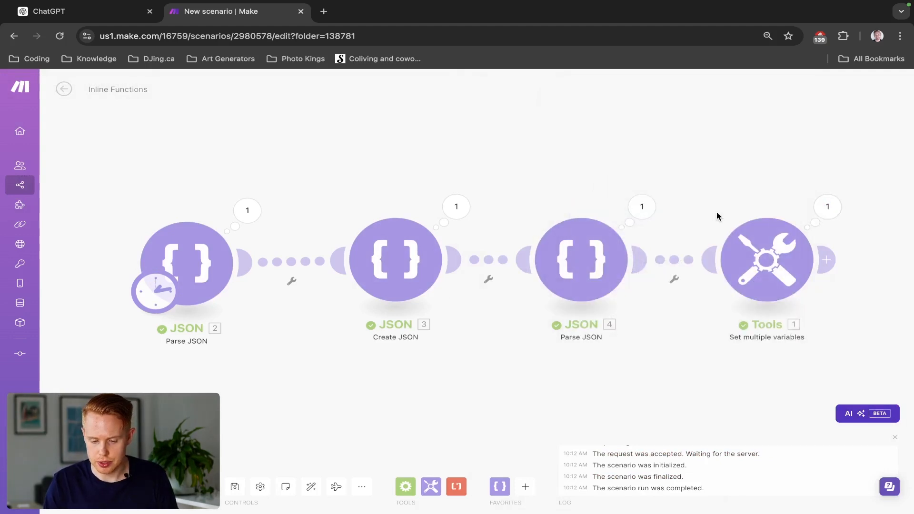
{"action": "left_click", "coordinate": [825, 201]}
{"action": "left_click", "coordinate": [561, 179]}
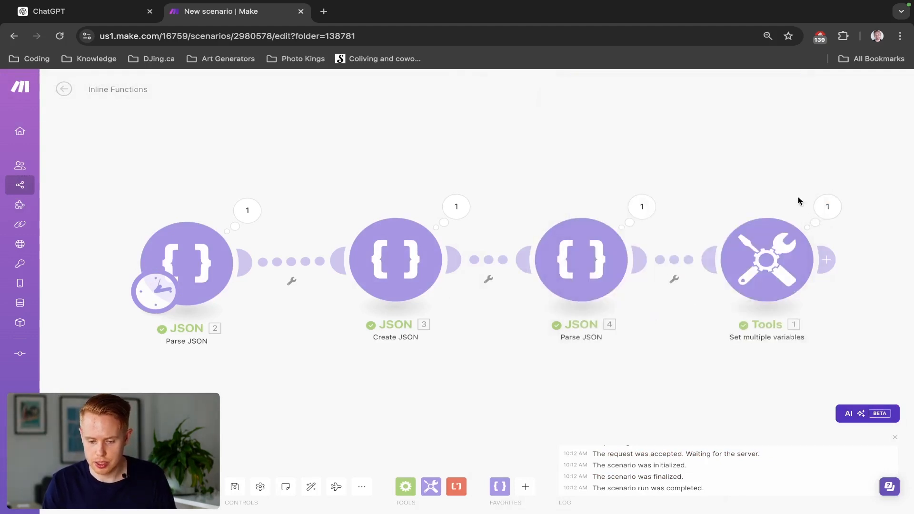
- Open the input bundles of the Set multiple variables operation and review the variable values passed in
{"action": "left_click", "coordinate": [825, 205]}
{"action": "left_click", "coordinate": [781, 122]}
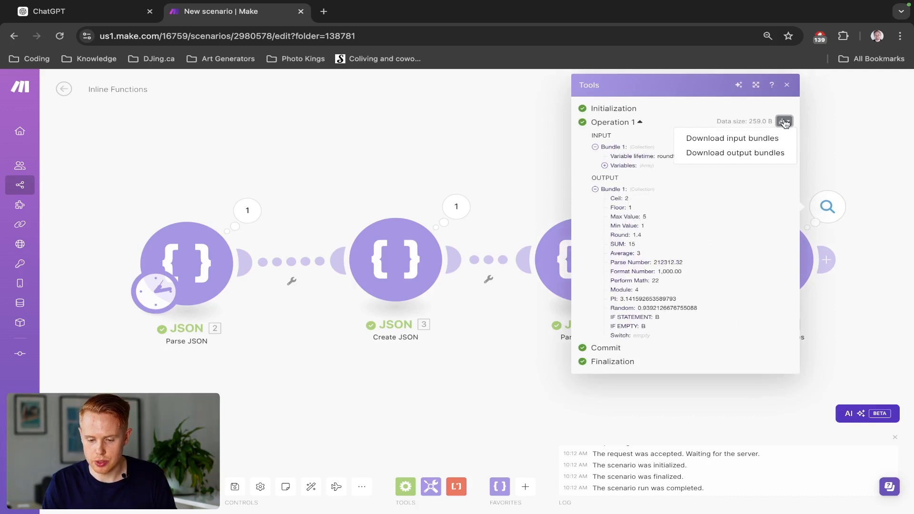
{"action": "left_click", "coordinate": [758, 141]}
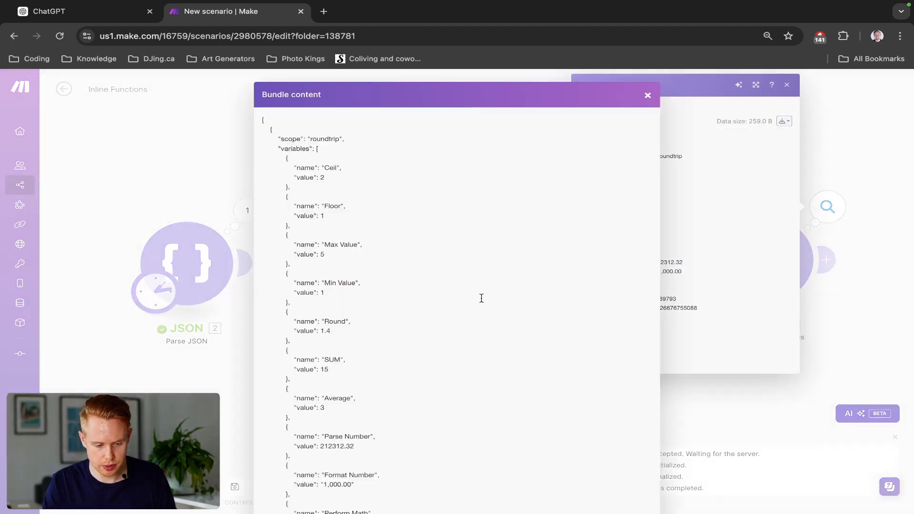
{"action": "scroll", "coordinate": [481, 298], "scroll_direction": "down", "scroll_amount": 7}
{"action": "scroll", "coordinate": [481, 298], "scroll_direction": "up", "scroll_amount": 10}
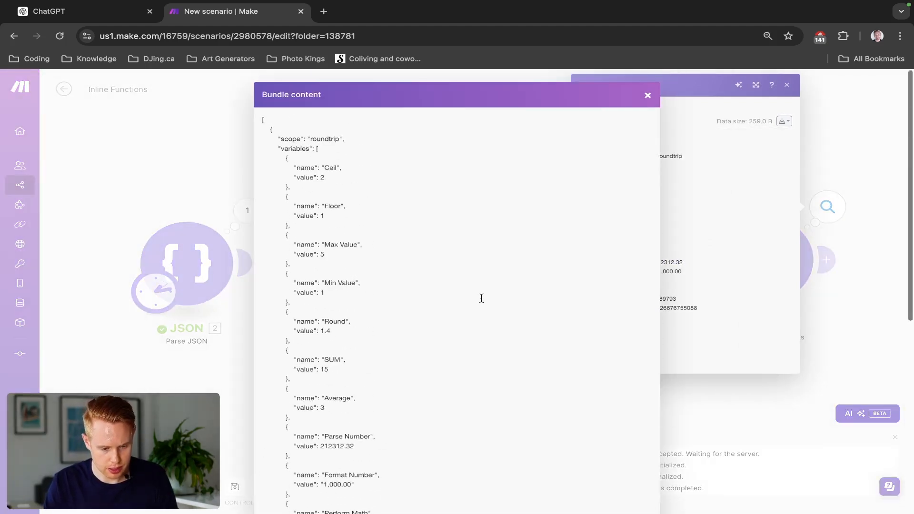
{"action": "scroll", "coordinate": [481, 298], "scroll_direction": "down", "scroll_amount": 2}
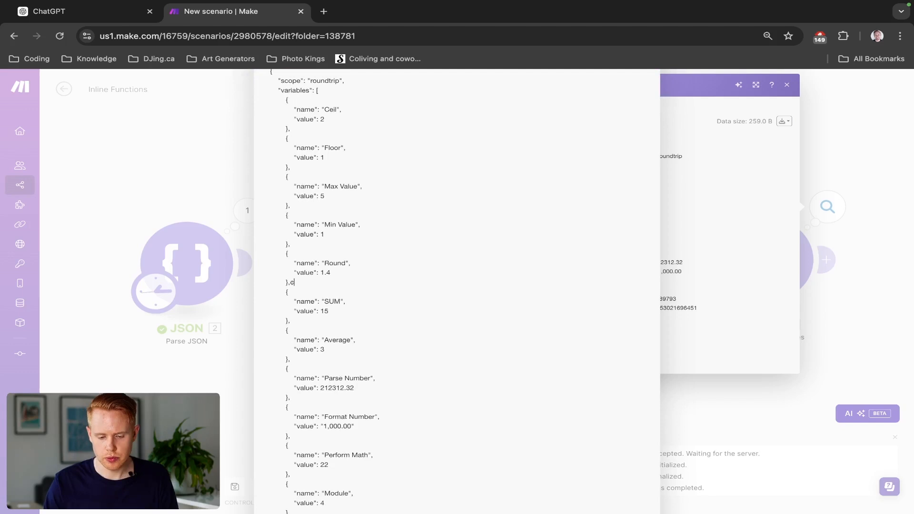
{"action": "left_click", "coordinate": [784, 246]}
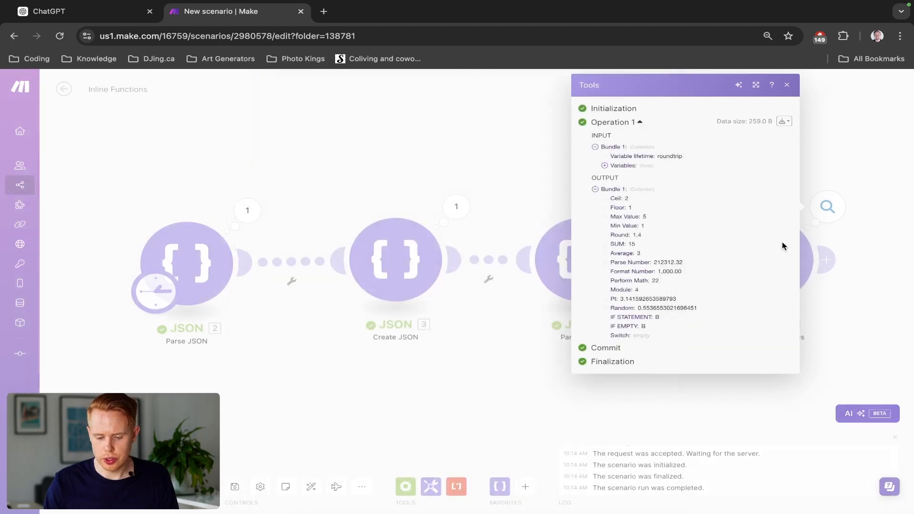
{"action": "left_click", "coordinate": [894, 259]}
- Replace the Switch variable's switch expression with 32, save the module and check the Switch result of a new run
{"action": "left_click", "coordinate": [790, 269]}
{"action": "scroll", "coordinate": [579, 435], "scroll_direction": "down", "scroll_amount": 15}
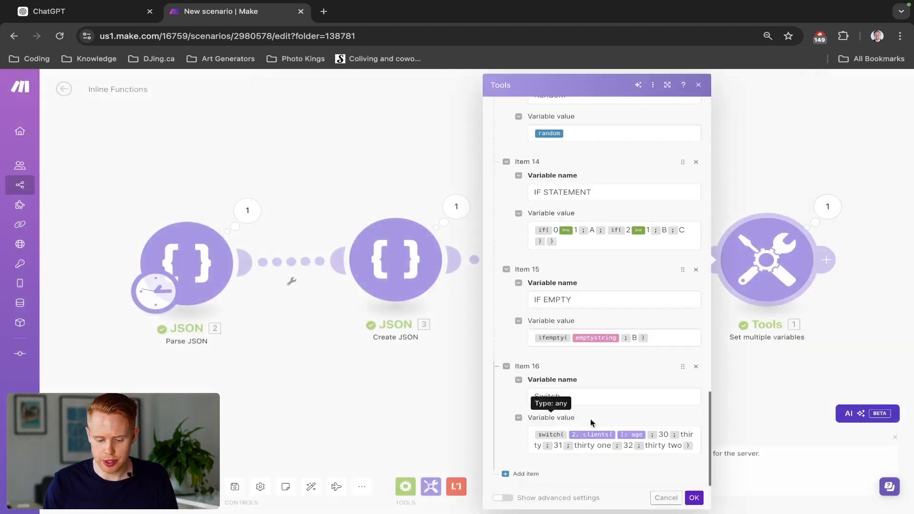
{"action": "left_click", "coordinate": [640, 436]}
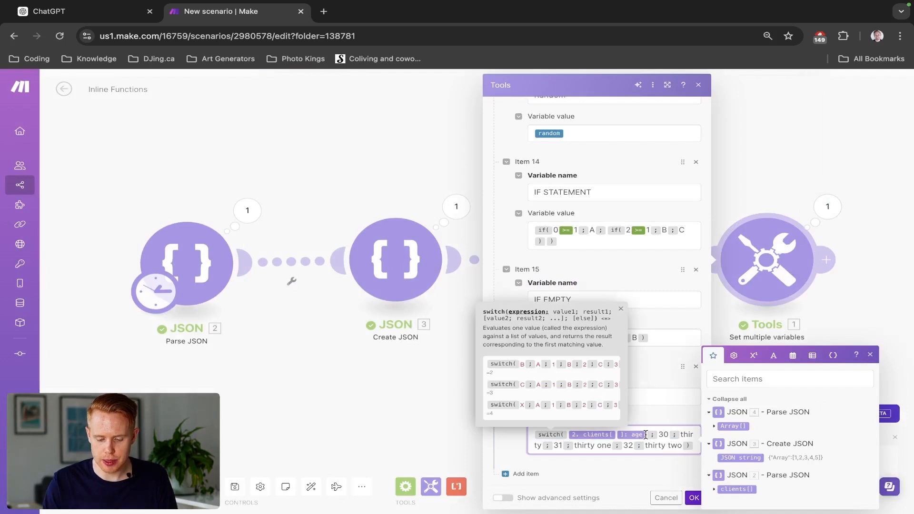
{"action": "key", "text": "BackSpace"}
{"action": "type", "text": "32"}
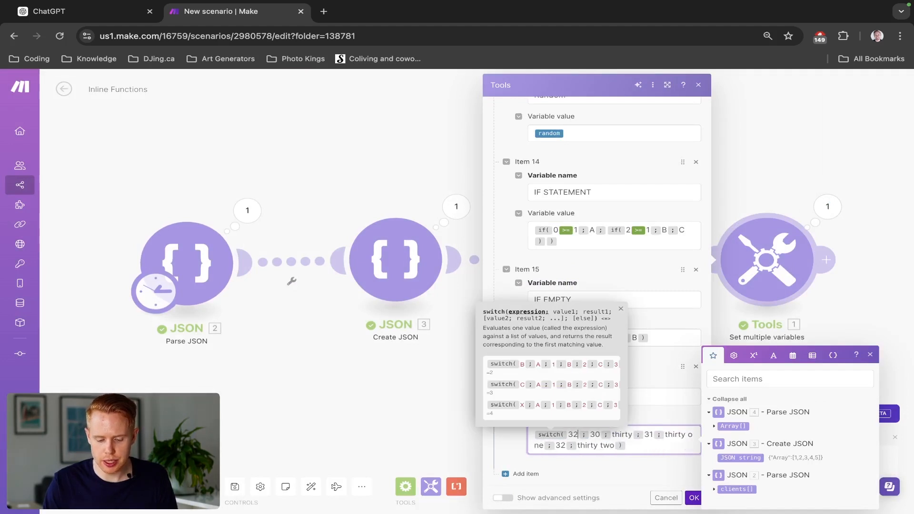
{"action": "left_click", "coordinate": [692, 498]}
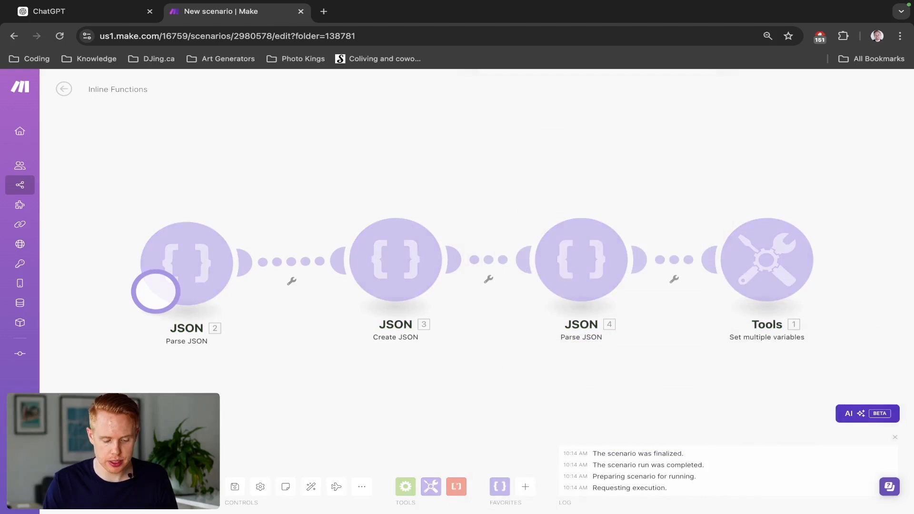
{"action": "left_click", "coordinate": [812, 214]}
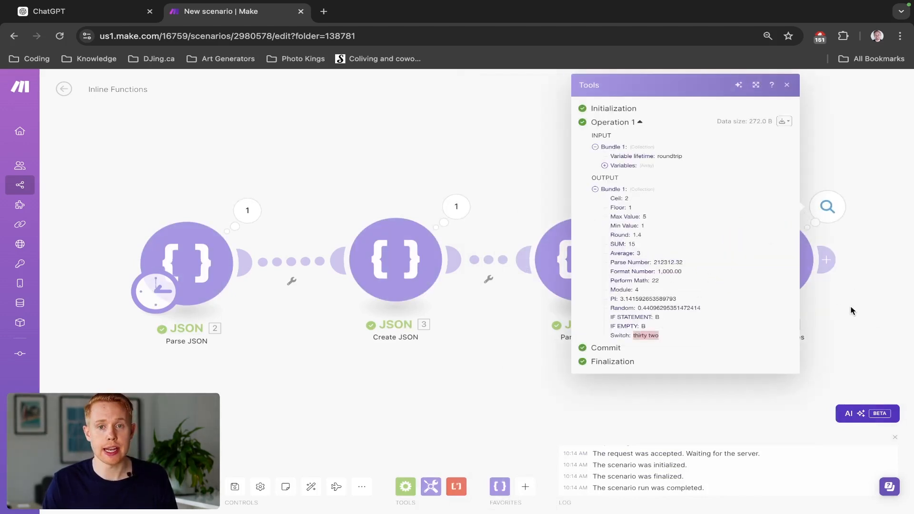
{"action": "left_click", "coordinate": [857, 326]}
- Add a variable item named Omit after the Switch item in the Set multiple variables module
{"action": "left_click", "coordinate": [767, 259]}
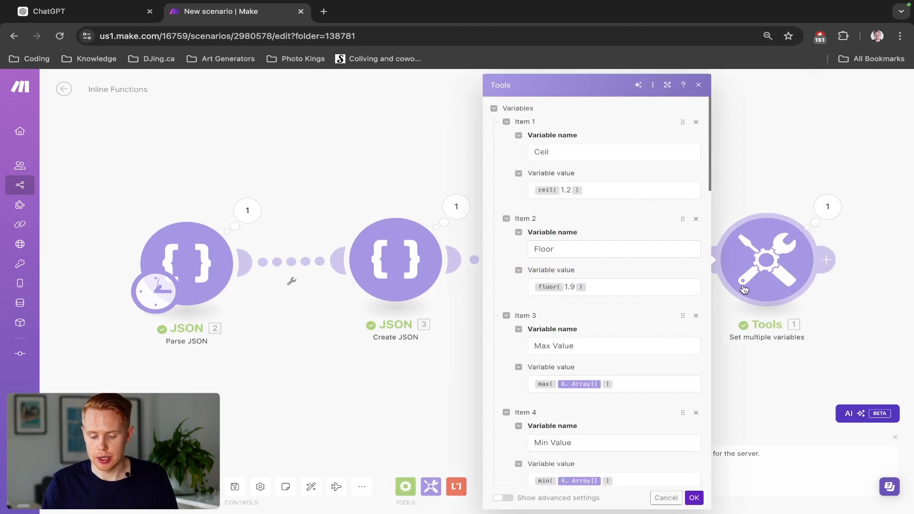
{"action": "scroll", "coordinate": [573, 360], "scroll_direction": "down", "scroll_amount": 20}
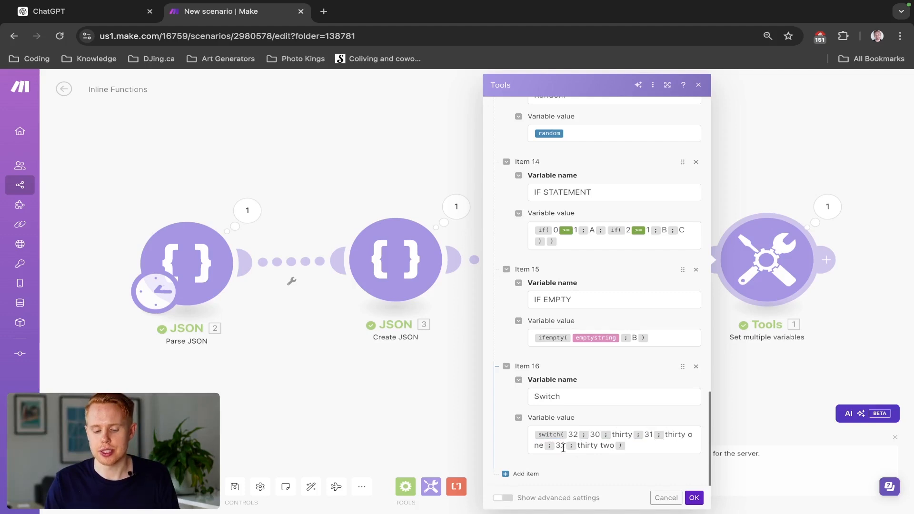
{"action": "left_click", "coordinate": [523, 473]}
{"action": "left_click", "coordinate": [571, 409]}
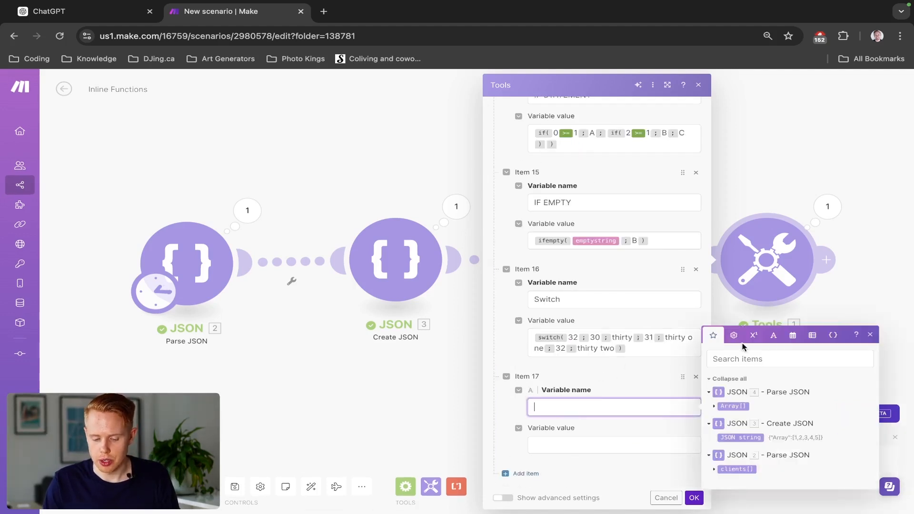
{"action": "left_click", "coordinate": [736, 335]}
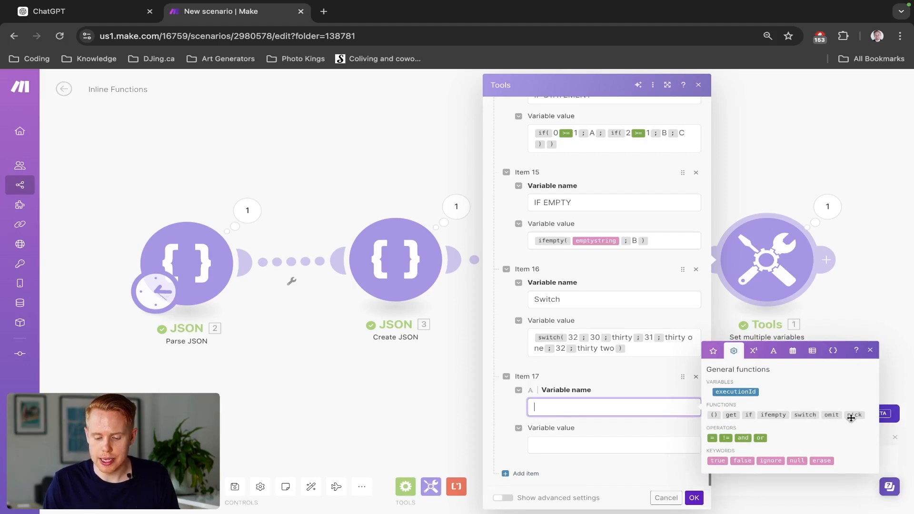
{"action": "type", "text": "Omit"}
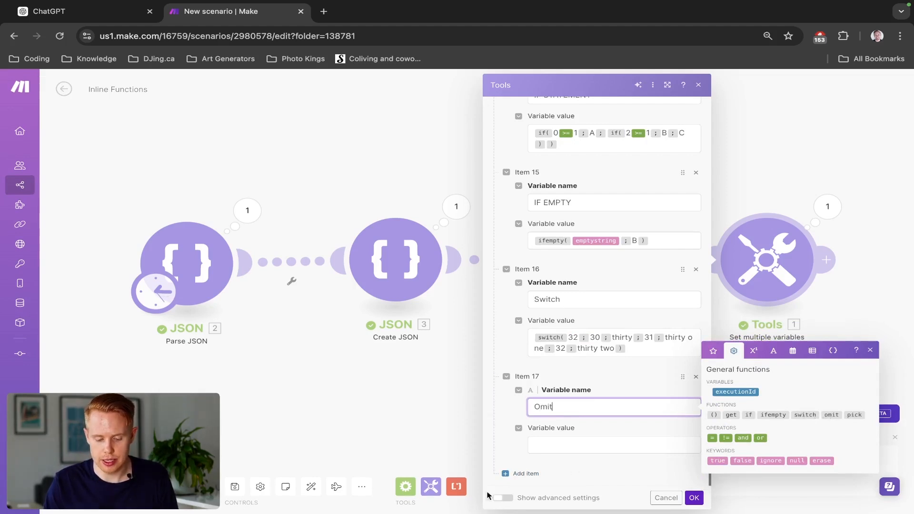
- Add another variable item named Pick after the Omit item
{"action": "left_click", "coordinate": [523, 474]}
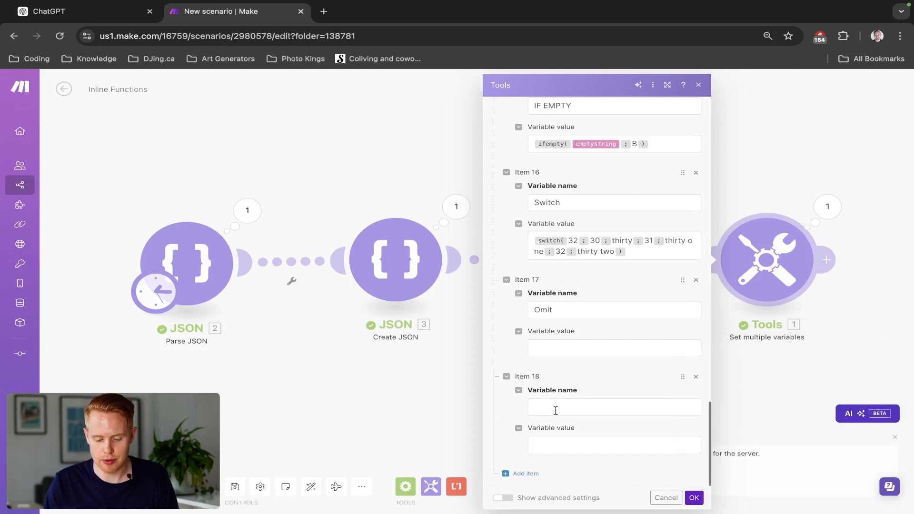
{"action": "left_click", "coordinate": [555, 410]}
{"action": "type", "text": "Pick"}
- Examine the first client's fields and address collection in the output of the first Parse JSON module
{"action": "left_click", "coordinate": [536, 348]}
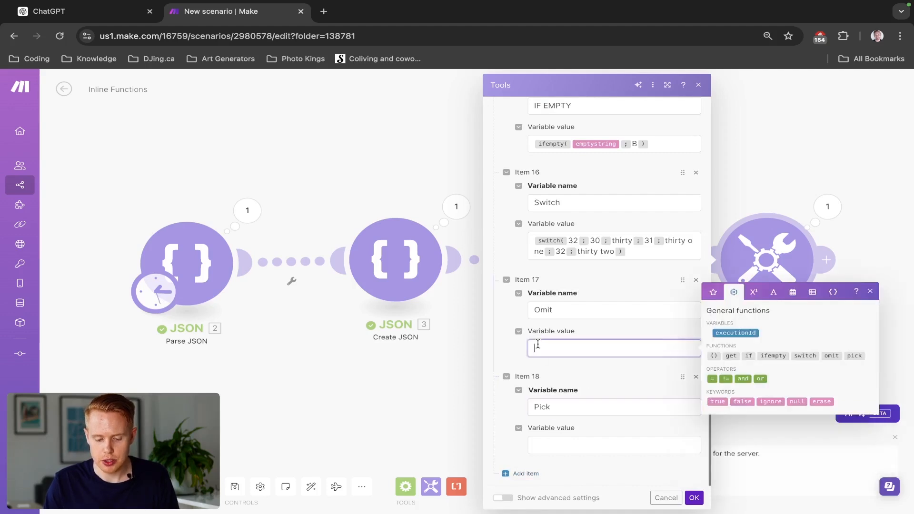
{"action": "left_click", "coordinate": [713, 292]}
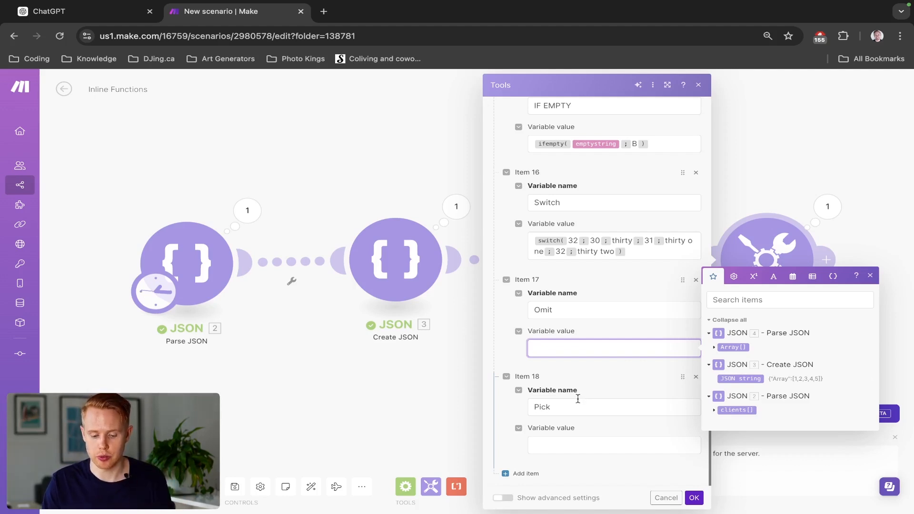
{"action": "left_click", "coordinate": [247, 210]}
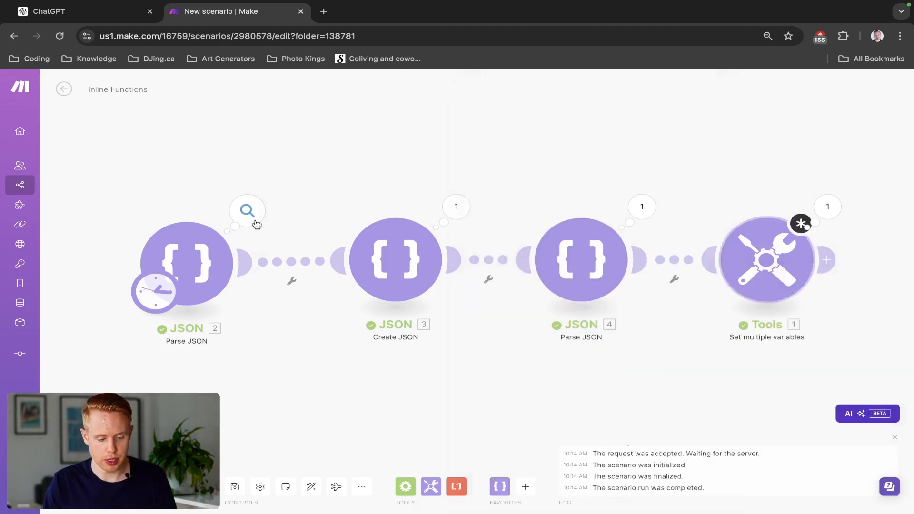
{"action": "left_click", "coordinate": [247, 210]}
{"action": "left_click", "coordinate": [309, 250]}
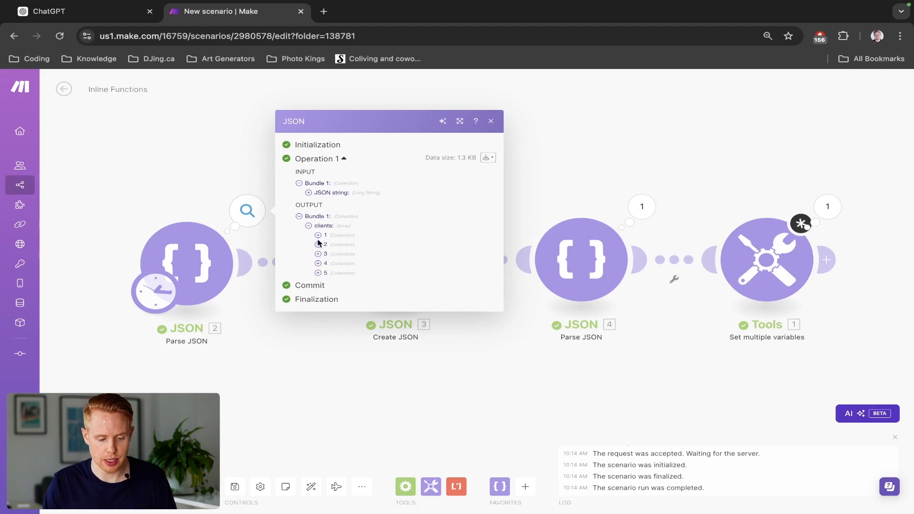
{"action": "left_click", "coordinate": [318, 238]}
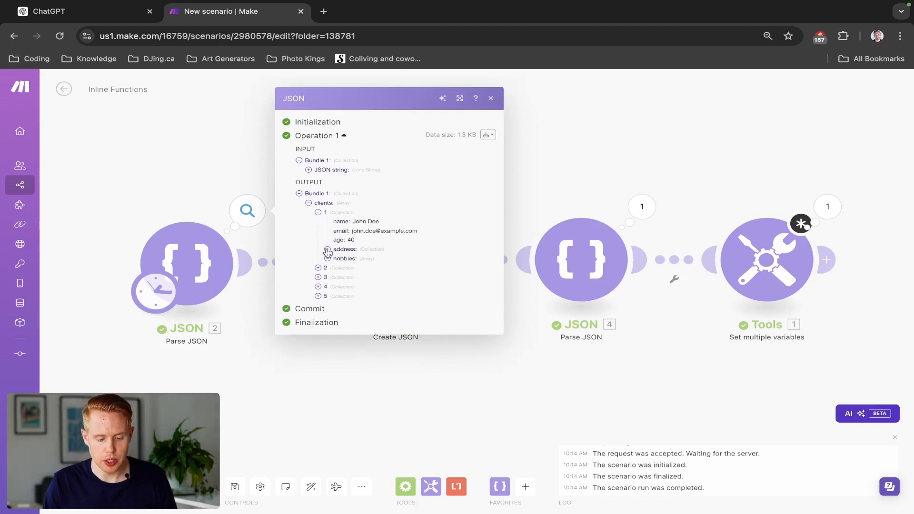
{"action": "left_click", "coordinate": [326, 249]}
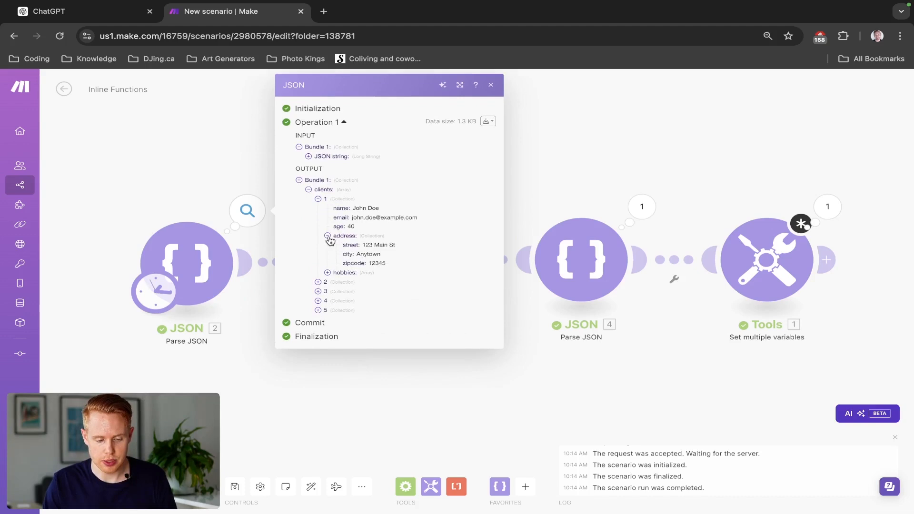
{"action": "left_click", "coordinate": [327, 235]}
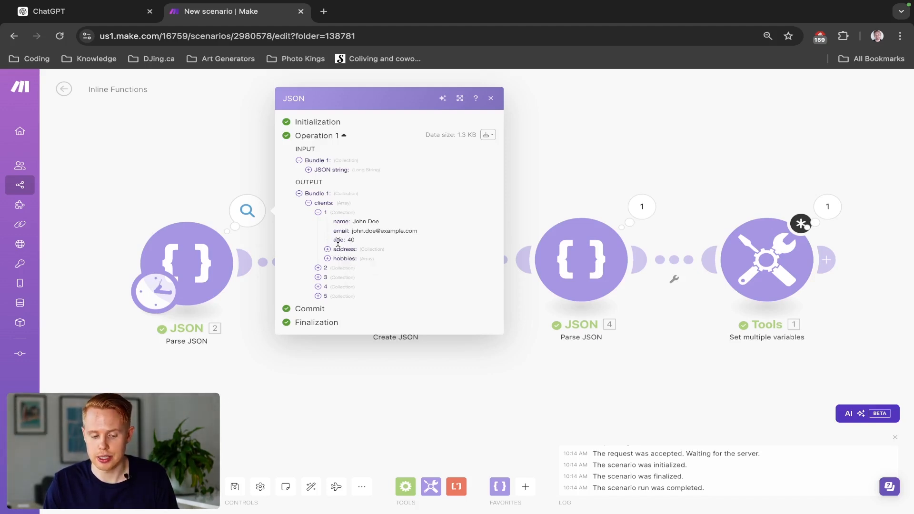
- Reopen Set multiple variables and insert the omit function as the Omit value and the pick function as the Pick value
{"action": "left_click", "coordinate": [752, 260]}
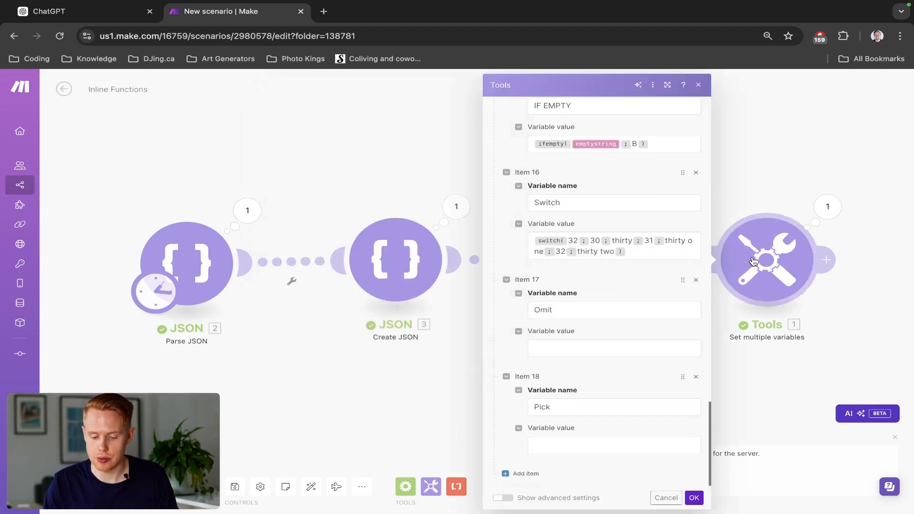
{"action": "left_click", "coordinate": [573, 439]}
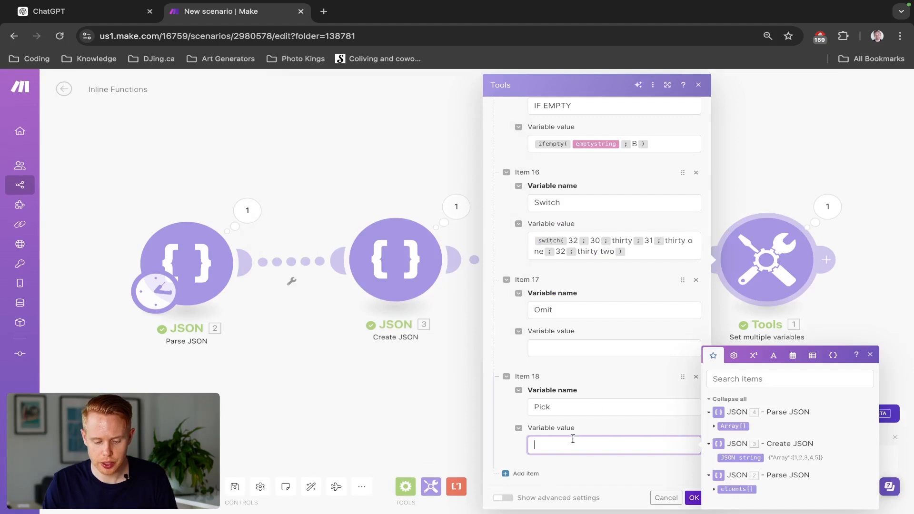
{"action": "left_click", "coordinate": [562, 351]}
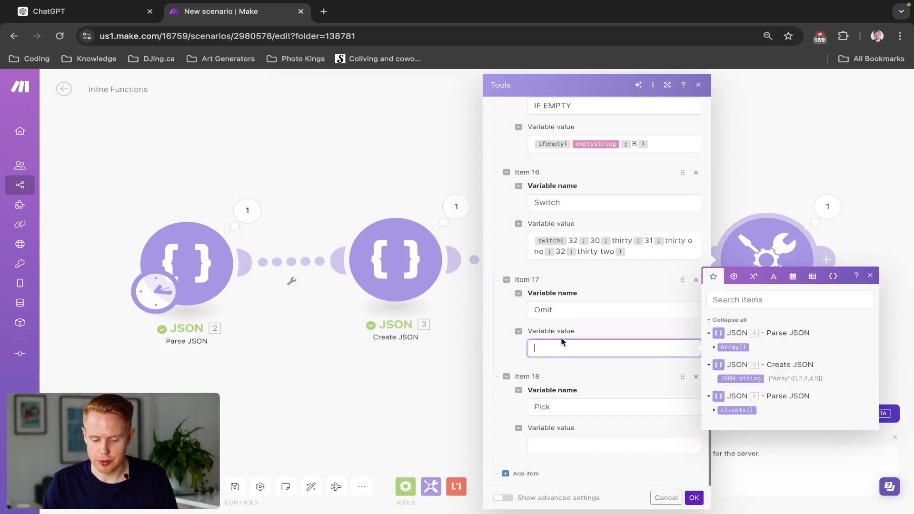
{"action": "left_click", "coordinate": [714, 410]}
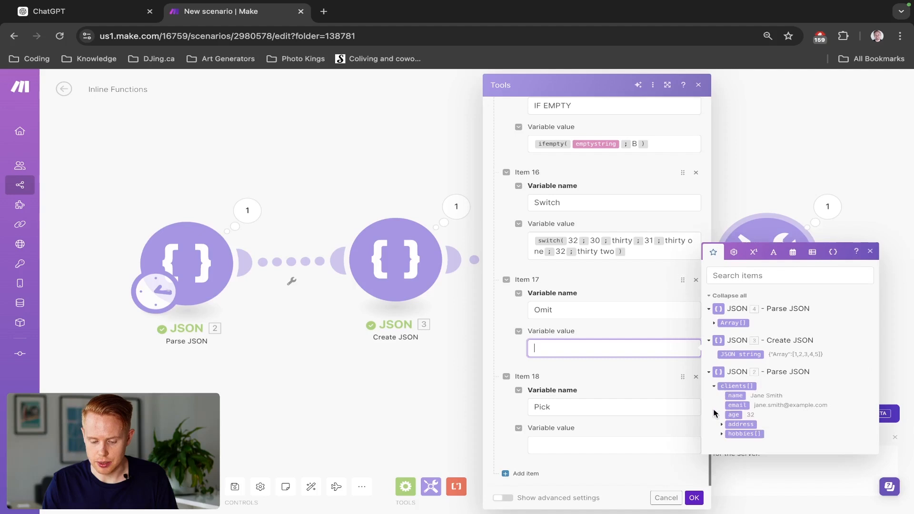
{"action": "left_click", "coordinate": [726, 386]}
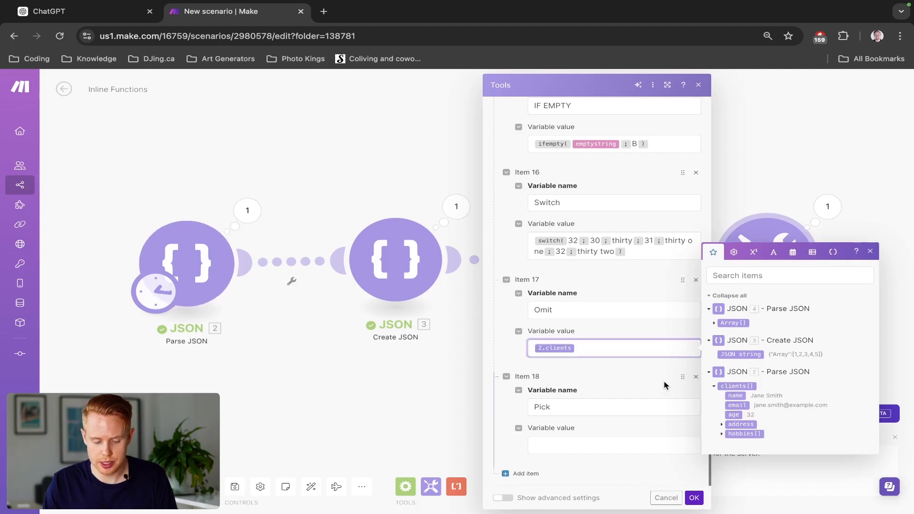
{"action": "key", "text": "BackSpace"}
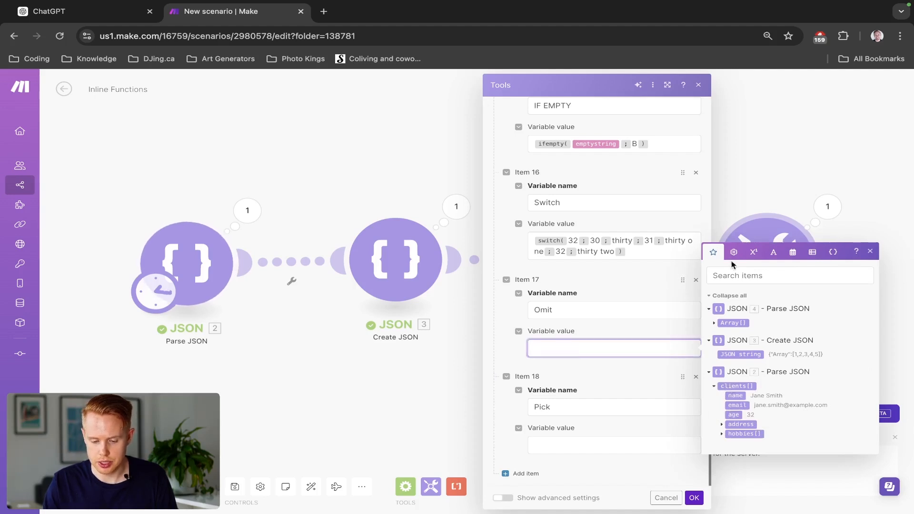
{"action": "left_click", "coordinate": [733, 257]}
{"action": "left_click", "coordinate": [828, 356]}
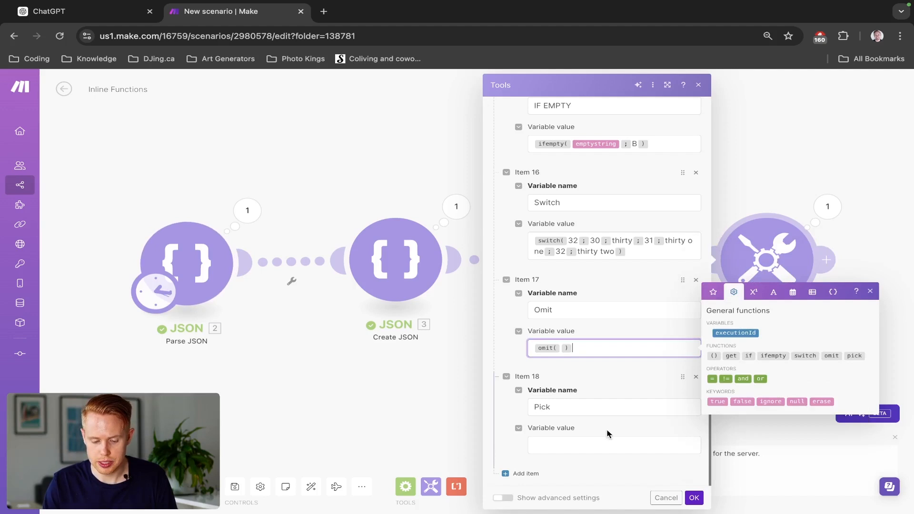
{"action": "left_click", "coordinate": [599, 443]}
{"action": "left_click", "coordinate": [853, 450]}
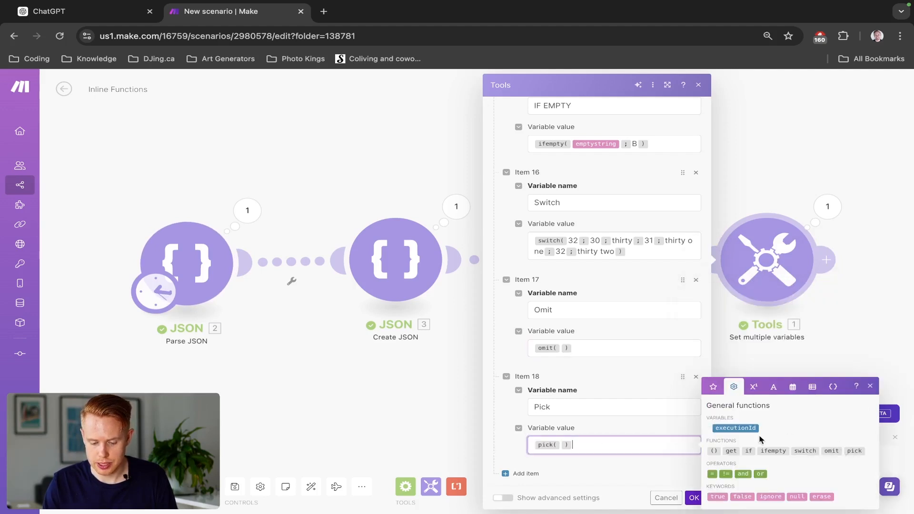
- Insert the clients array from the first Parse JSON module as the object of both the omit and pick functions
{"action": "left_click", "coordinate": [552, 349]}
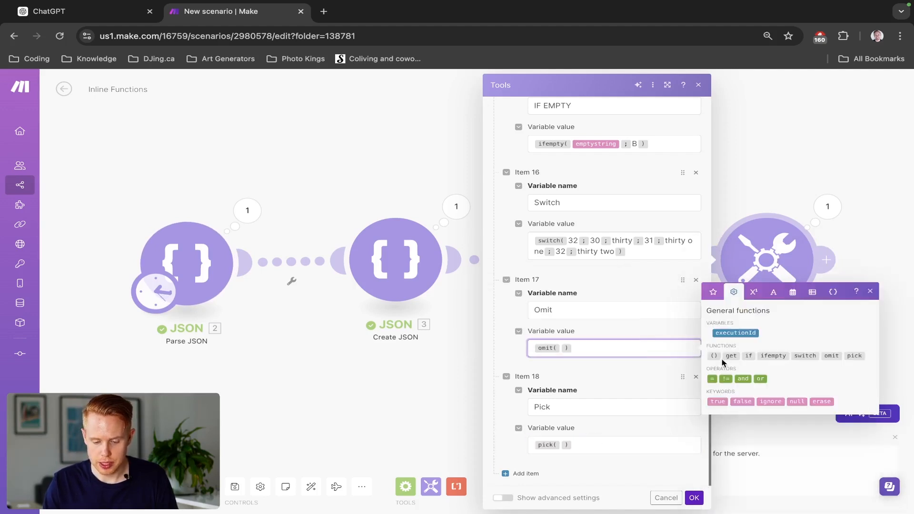
{"action": "left_click", "coordinate": [713, 292]}
{"action": "left_click", "coordinate": [735, 385]}
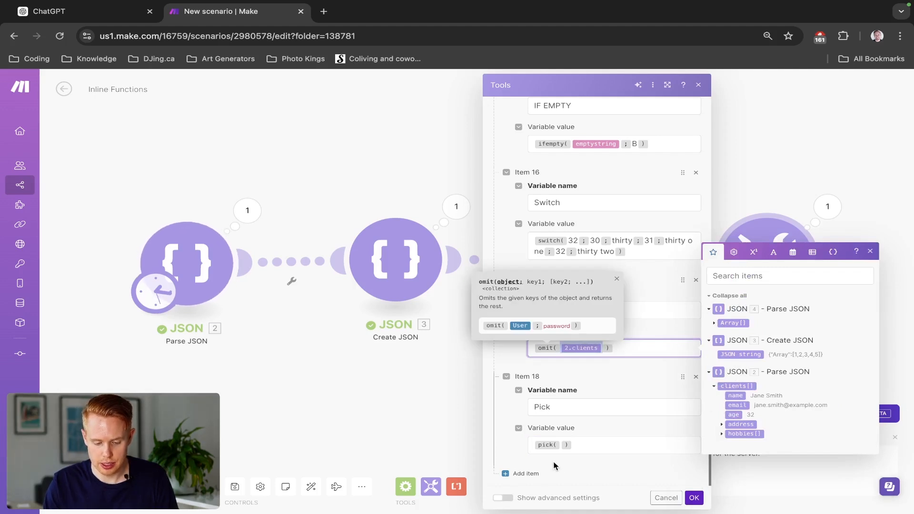
{"action": "left_click", "coordinate": [560, 447]}
{"action": "type", "text": "2.clients"}
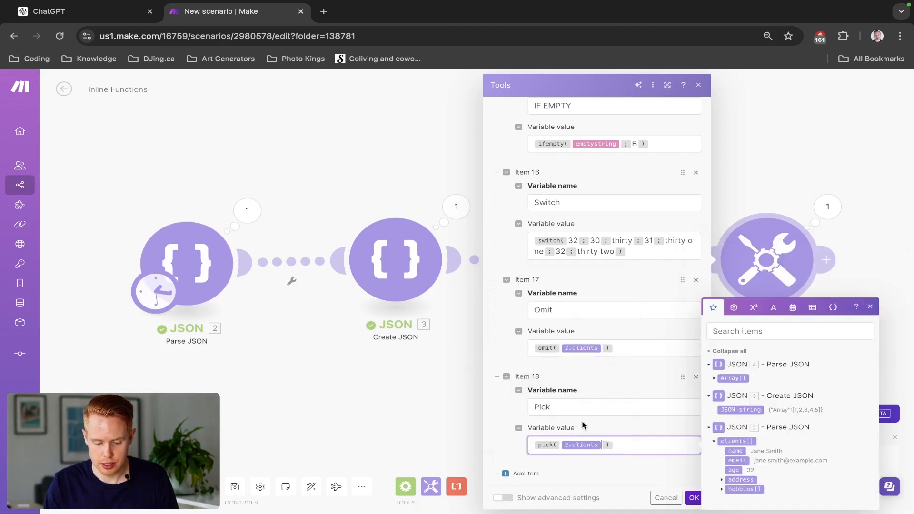
- Add the keys address and hobbies to the omit function after the clients array
{"action": "left_click", "coordinate": [602, 348]}
{"action": "type", "text": "; "}
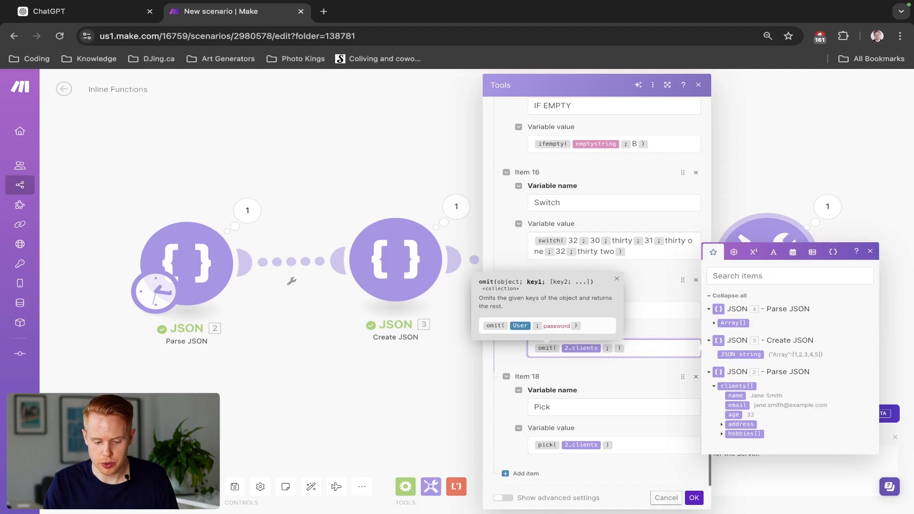
{"action": "type", "text": "address"}
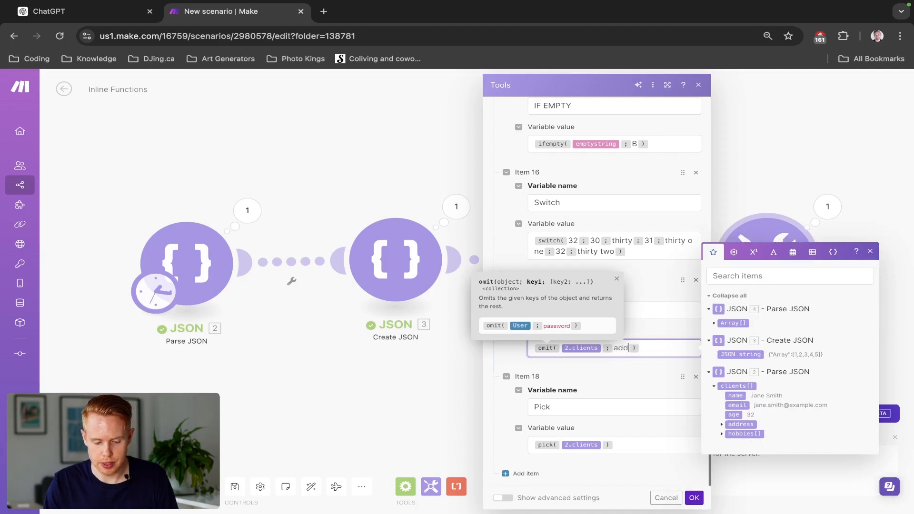
{"action": "type", "text": ";hobbies"}
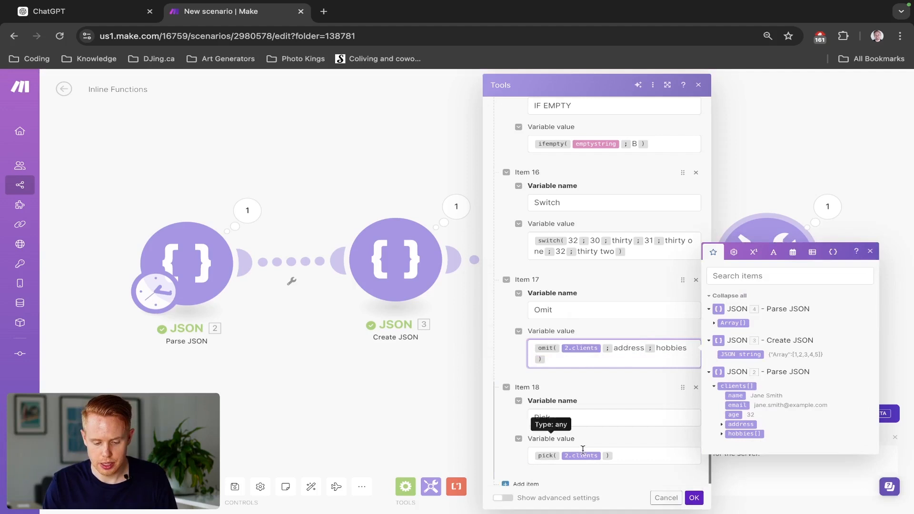
- Add the key address to the pick function after the clients array and save the module
{"action": "left_click", "coordinate": [600, 456]}
{"action": "type", "text": ";address"}
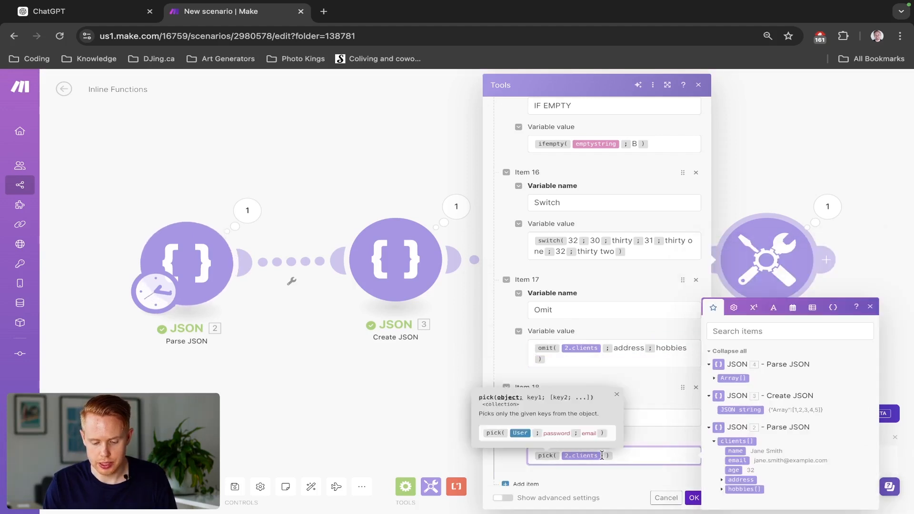
{"action": "left_click", "coordinate": [693, 498]}
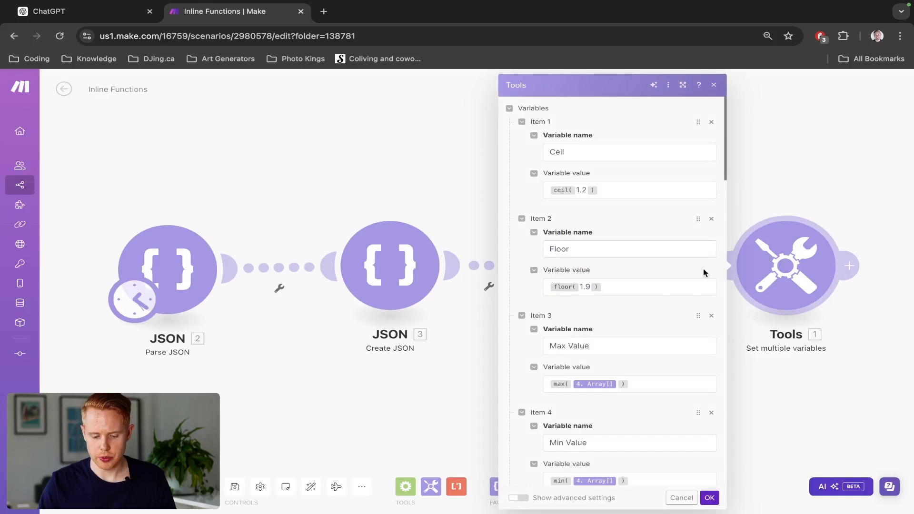
- Replace the clients array in the Omit variable's omit function with the clients' address collection from the first Parse JSON module
{"action": "scroll", "coordinate": [626, 292], "scroll_direction": "down", "scroll_amount": 20}
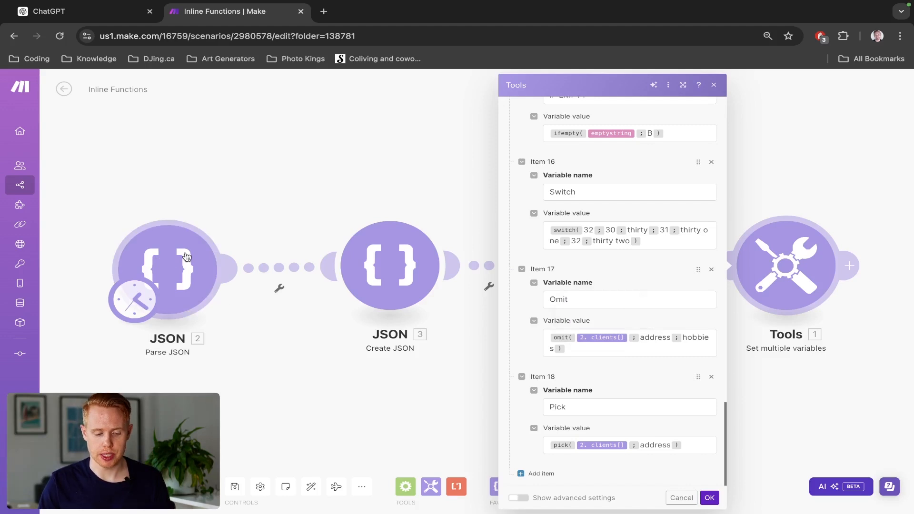
{"action": "left_click", "coordinate": [627, 337]}
{"action": "key", "text": "BackSpace"}
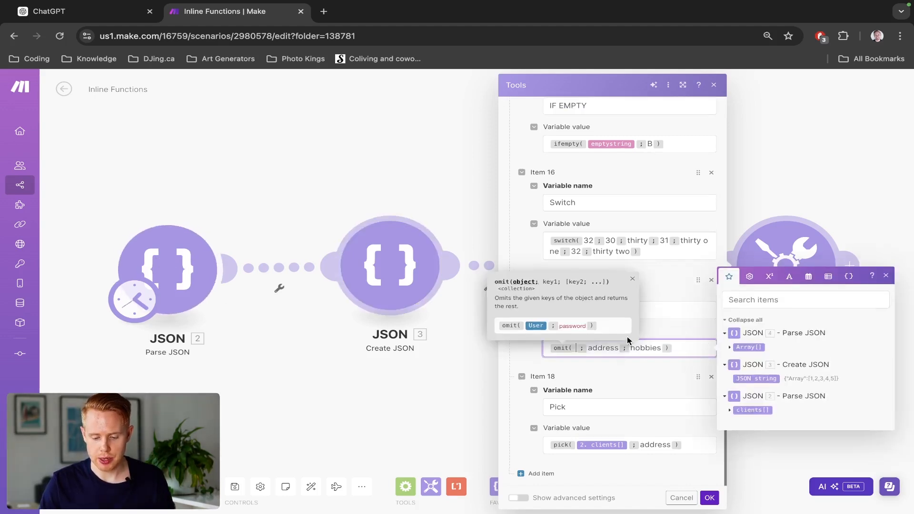
{"action": "left_click", "coordinate": [729, 411]}
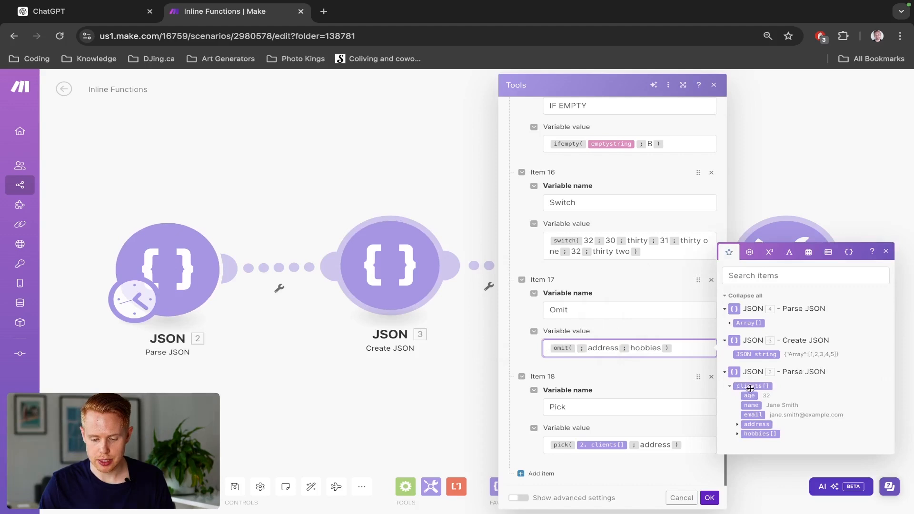
{"action": "left_click", "coordinate": [743, 425]}
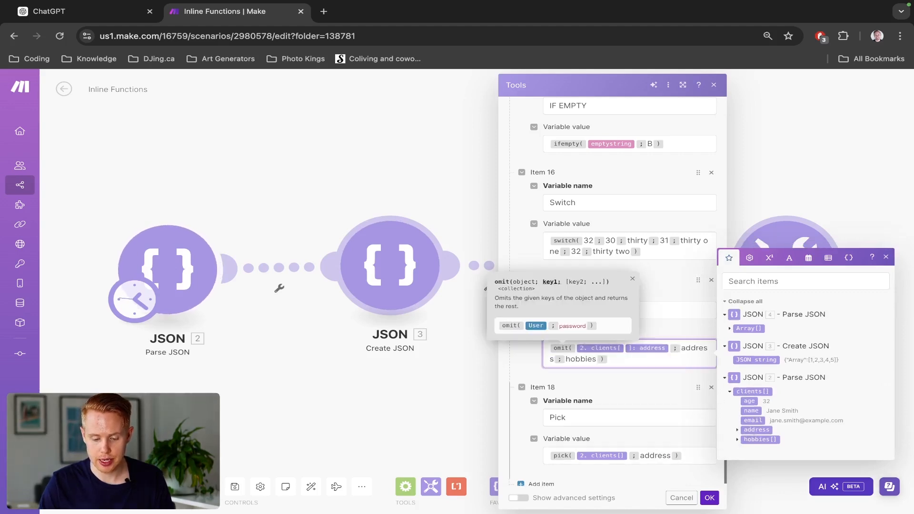
- Replace the address and hobbies keys in the omit function with the single key street
{"action": "key", "text": "alt+shift+Right"}
{"action": "key", "text": "alt+shift+Right"}
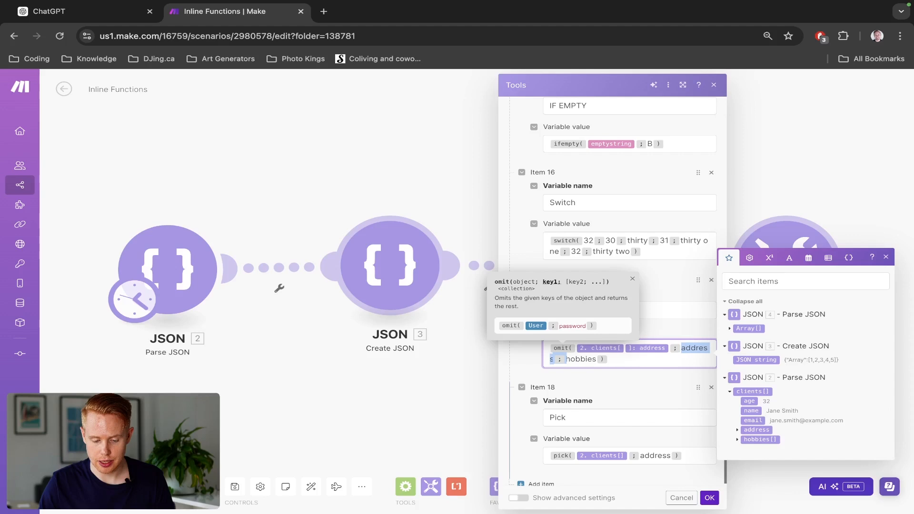
{"action": "type", "text": "stre"}
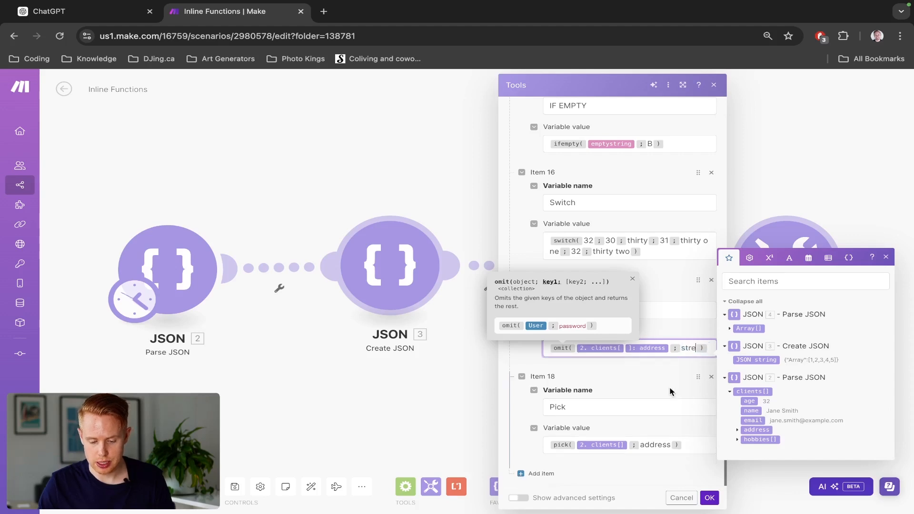
{"action": "type", "text": "et"}
{"action": "left_click", "coordinate": [738, 429]}
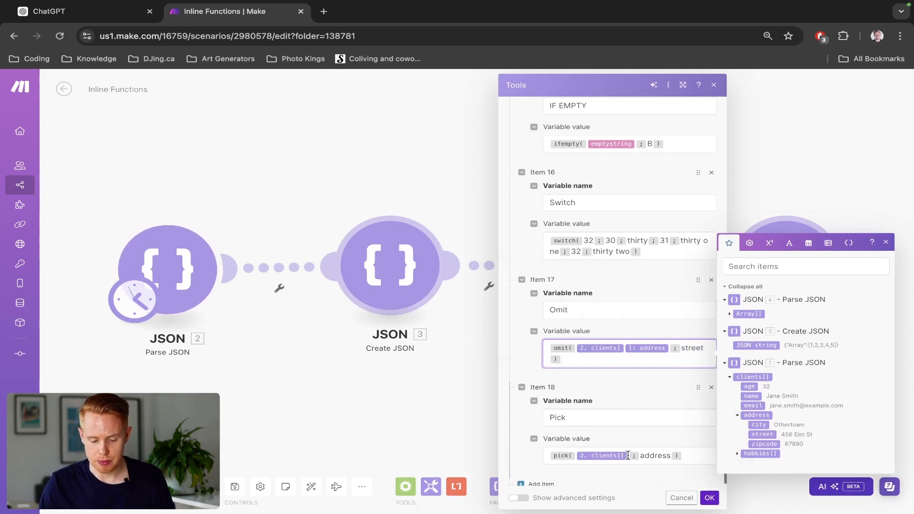
- Change the pick function to use the clients' address collection with the key street, and save the module
{"action": "left_click", "coordinate": [551, 347]}
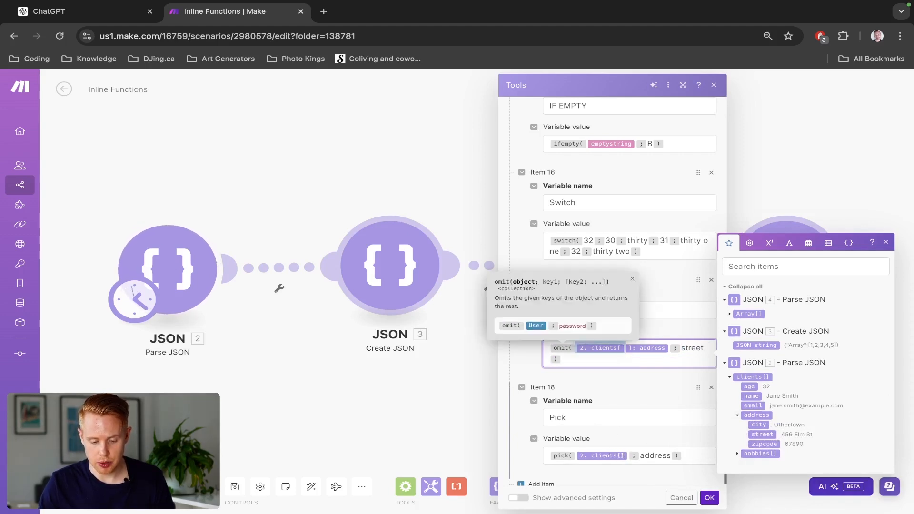
{"action": "left_click", "coordinate": [628, 455]}
{"action": "key", "text": "BackSpace"}
{"action": "key", "text": "super+v"}
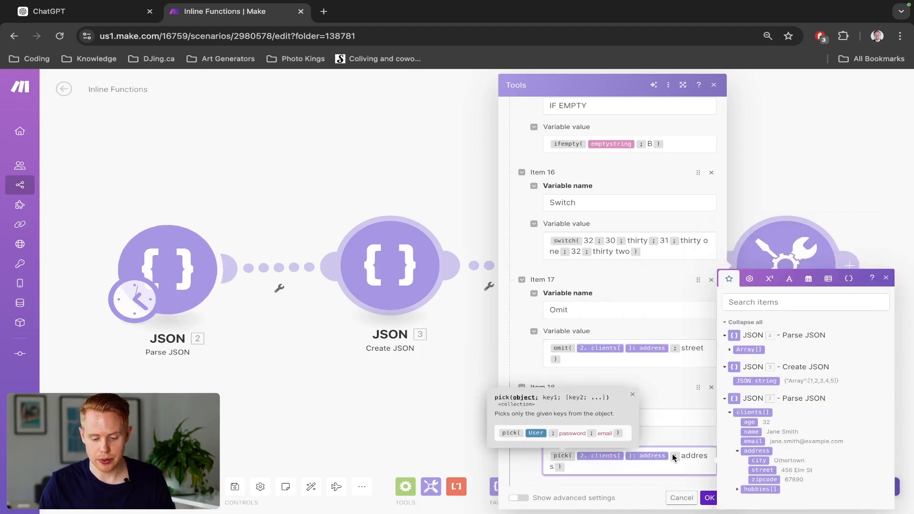
{"action": "left_click", "coordinate": [651, 467]}
{"action": "double_click", "coordinate": [686, 456]}
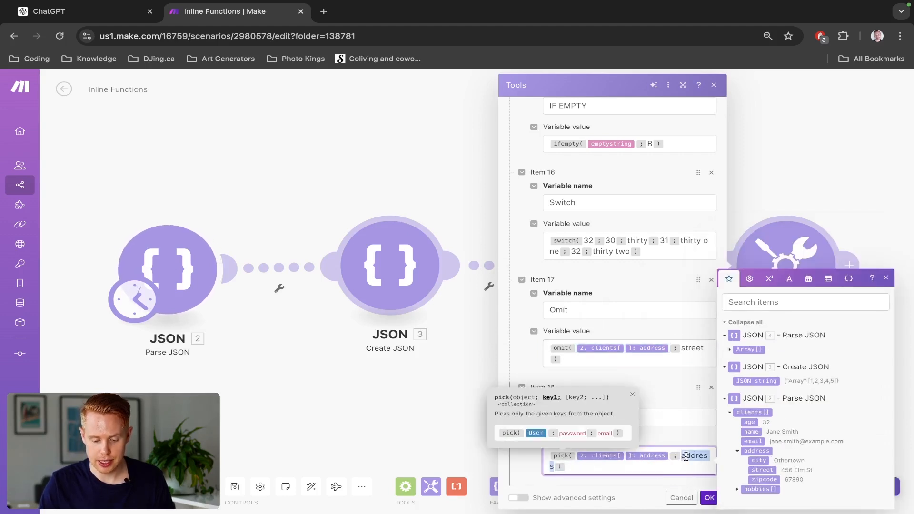
{"action": "type", "text": "street"}
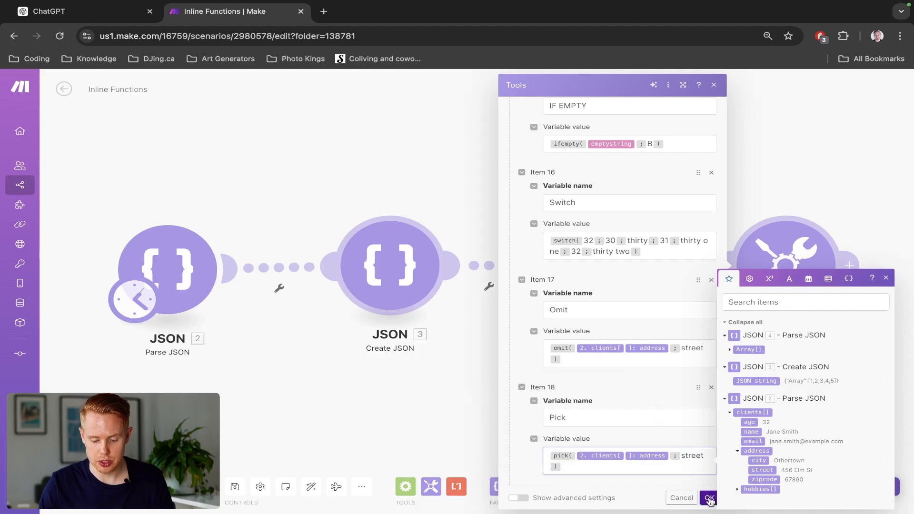
{"action": "left_click", "coordinate": [709, 497]}
- Run the scenario once and expand the Omit and Pick collections in the Set multiple variables output
{"action": "left_click", "coordinate": [85, 486]}
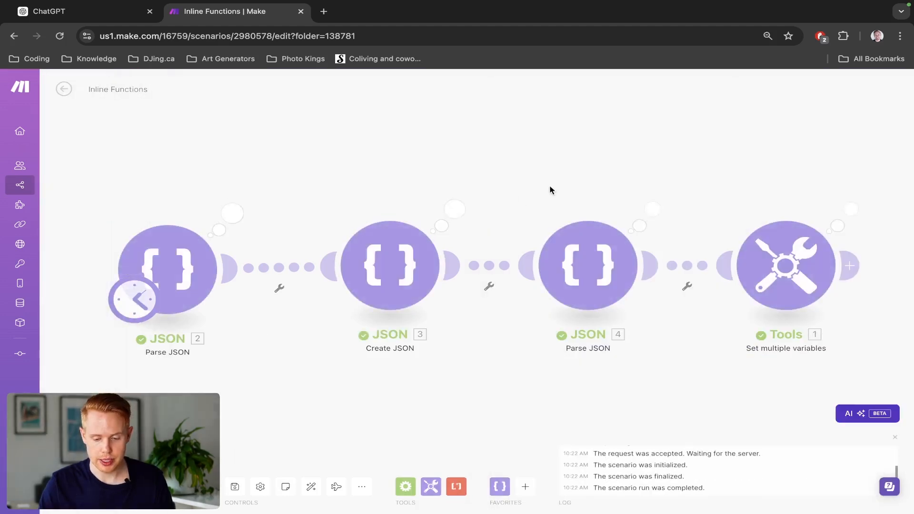
{"action": "left_click_drag", "start_coordinate": [548, 186], "coordinate": [374, 166]}
{"action": "left_click", "coordinate": [674, 189]}
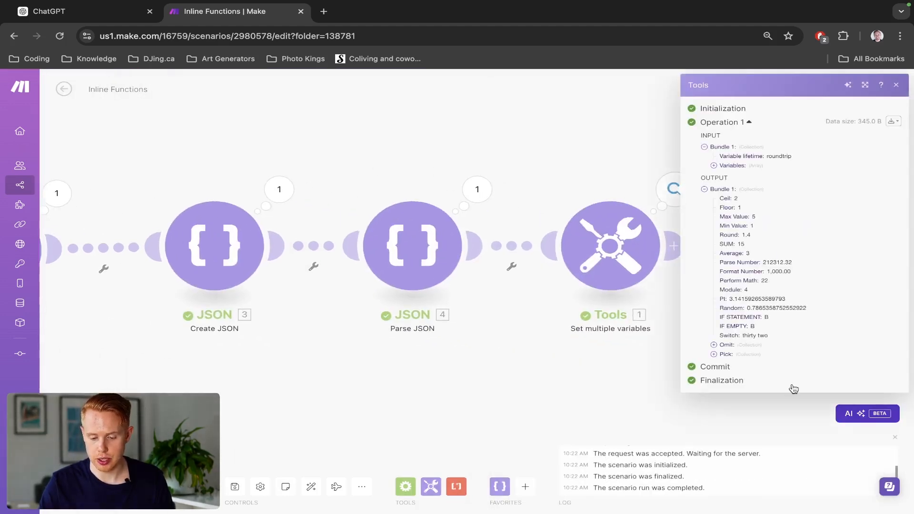
{"action": "left_click", "coordinate": [713, 344]}
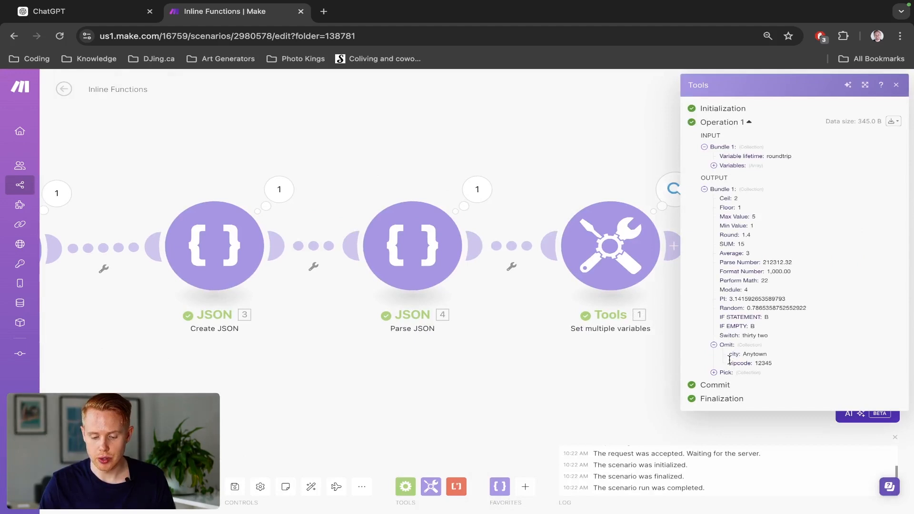
{"action": "left_click", "coordinate": [713, 373]}
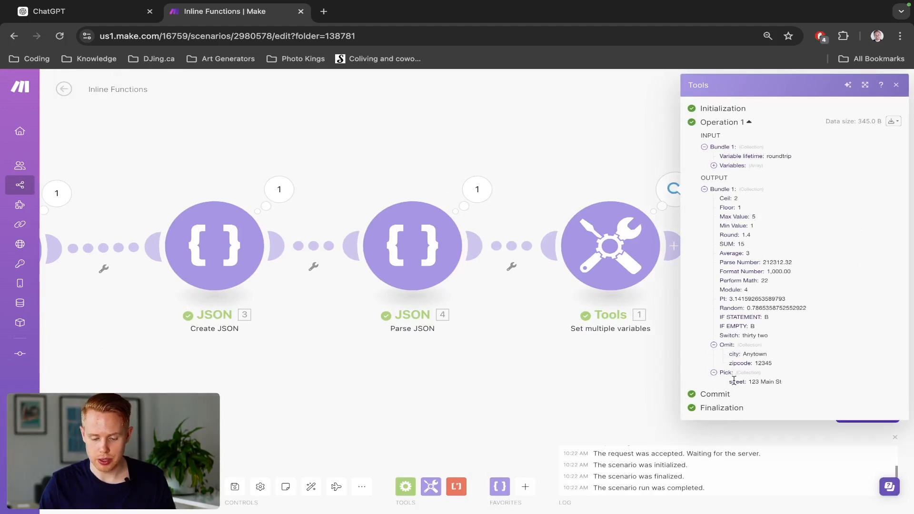
- Inspect the first client's address collection in the output of the first Parse JSON module
{"action": "left_click_drag", "start_coordinate": [618, 367], "coordinate": [714, 366]}
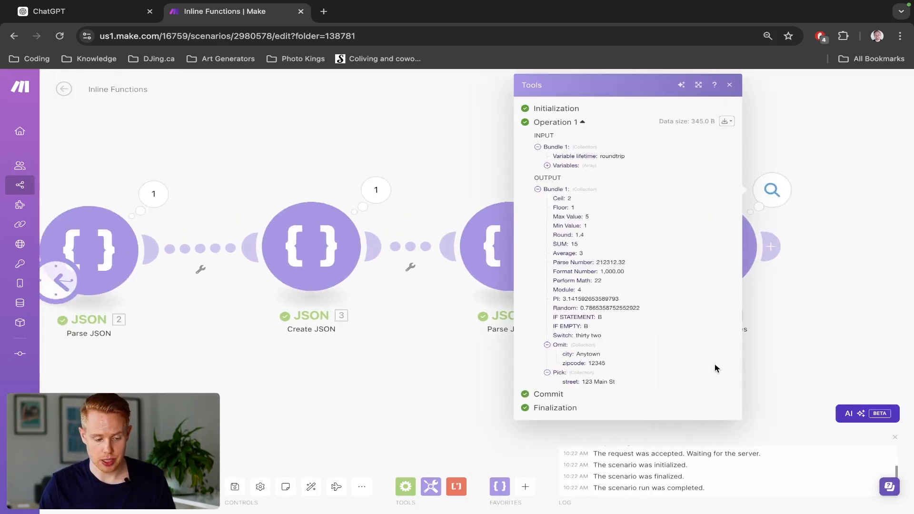
{"action": "left_click", "coordinate": [152, 195]}
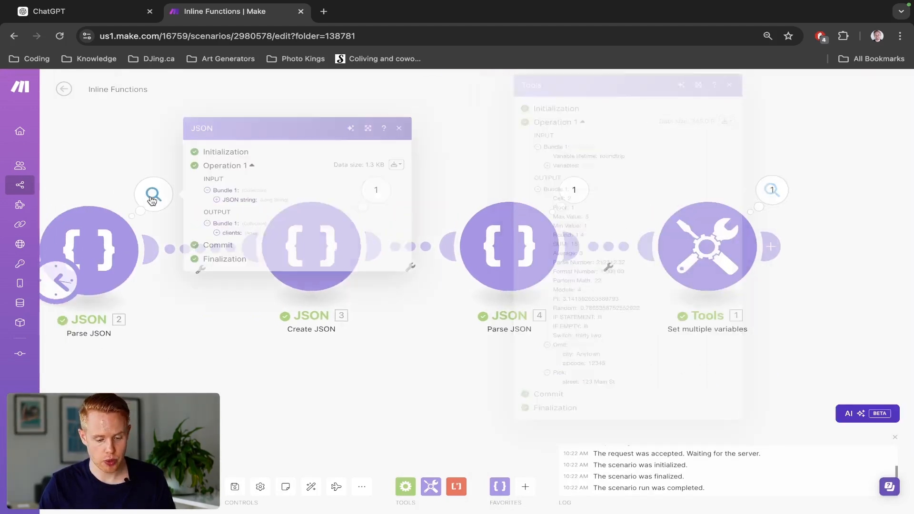
{"action": "left_click", "coordinate": [229, 233]}
{"action": "left_click", "coordinate": [227, 218]}
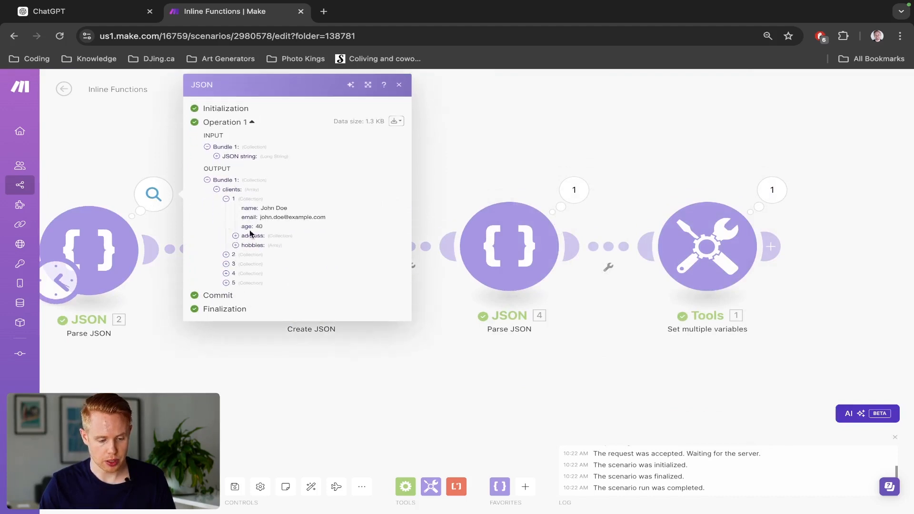
{"action": "left_click", "coordinate": [236, 236]}
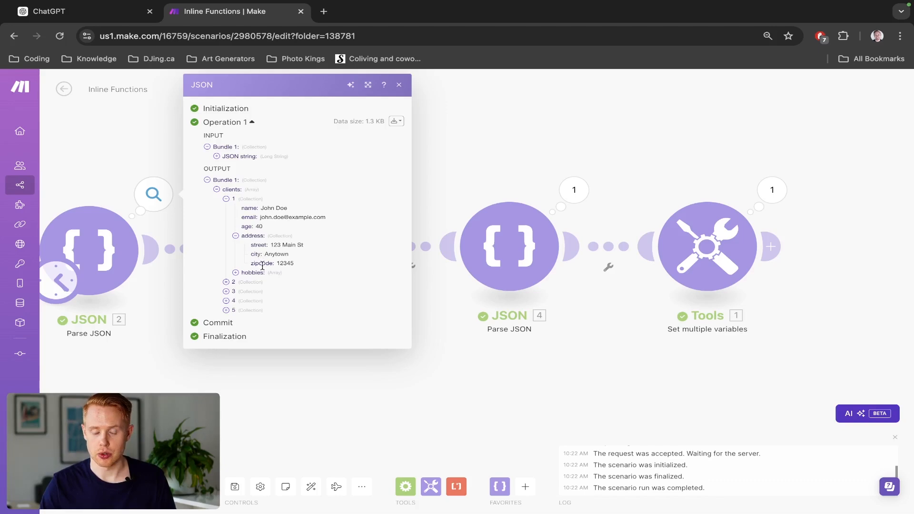
- Compare the omit and pick formulas in Set multiple variables with their results in the module's output
{"action": "left_click", "coordinate": [708, 245]}
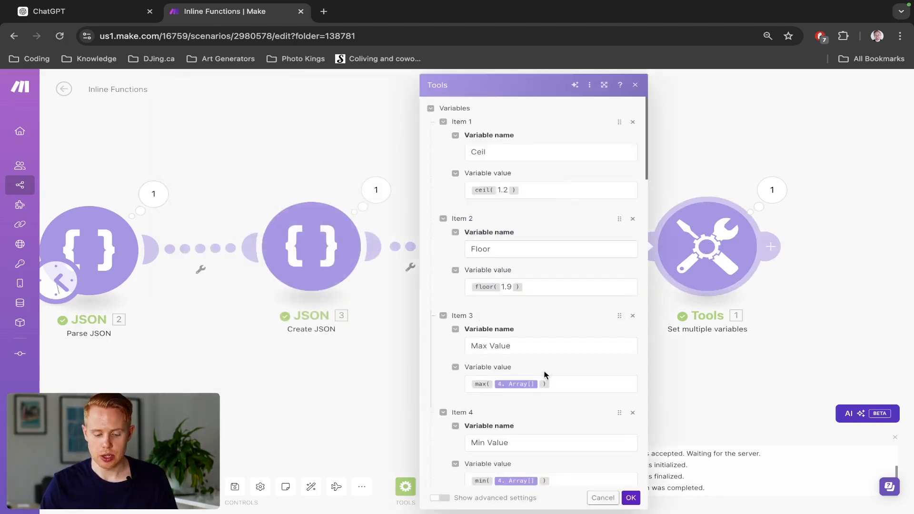
{"action": "scroll", "coordinate": [544, 373], "scroll_direction": "down", "scroll_amount": 10}
{"action": "scroll", "coordinate": [544, 374], "scroll_direction": "down", "scroll_amount": 10}
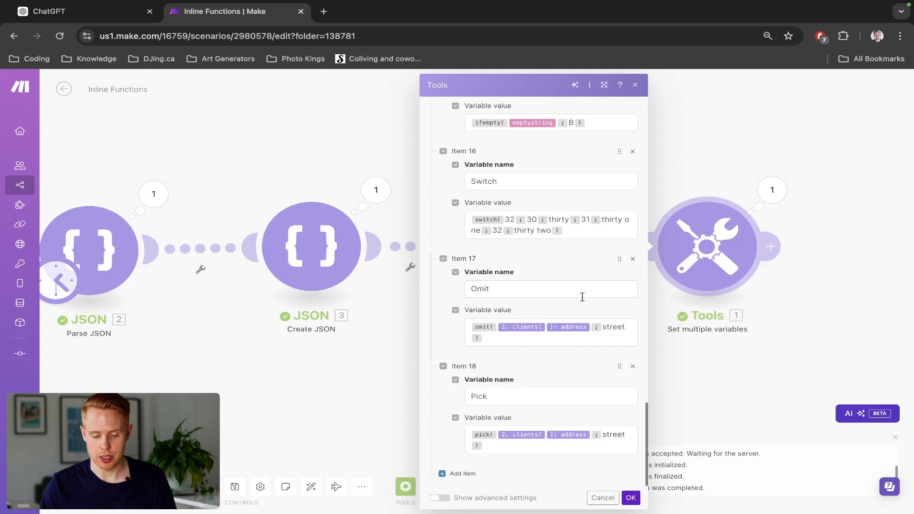
{"action": "left_click", "coordinate": [772, 191]}
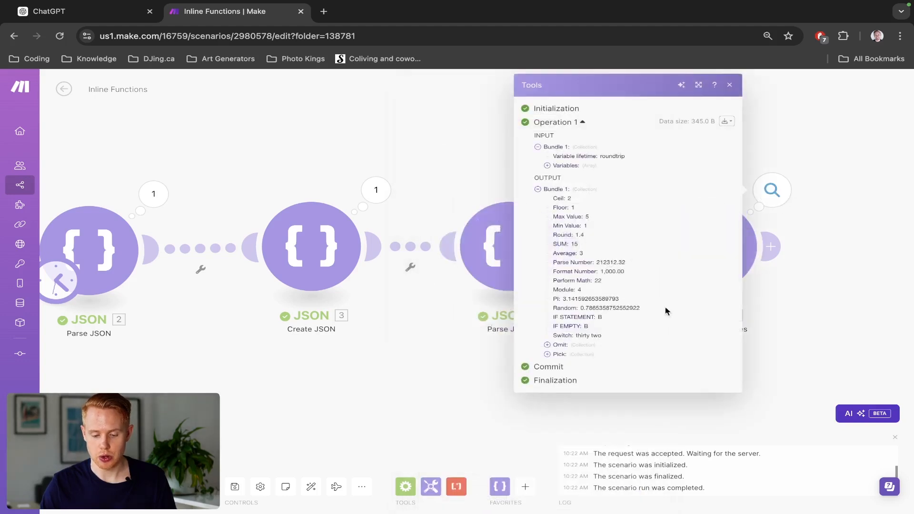
{"action": "left_click", "coordinate": [556, 346]}
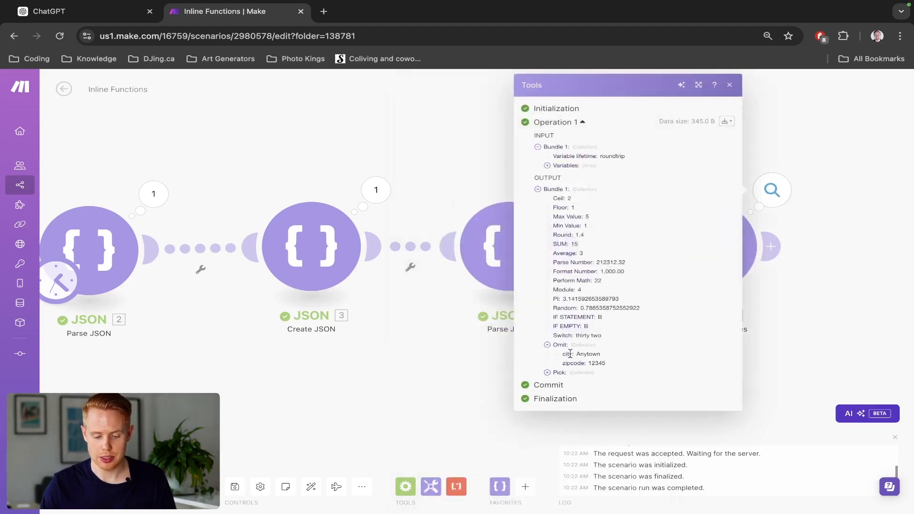
{"action": "left_click", "coordinate": [806, 261]}
{"action": "left_click", "coordinate": [674, 256]}
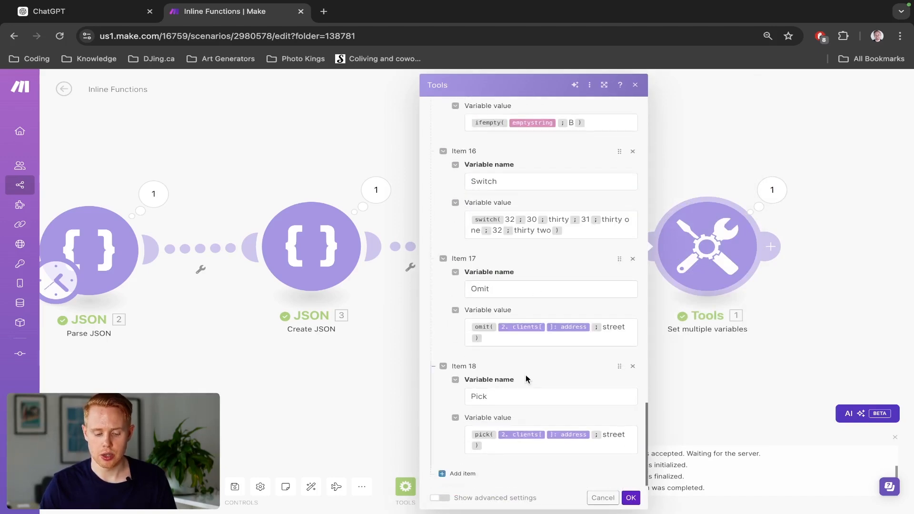
{"action": "left_click", "coordinate": [771, 191]}
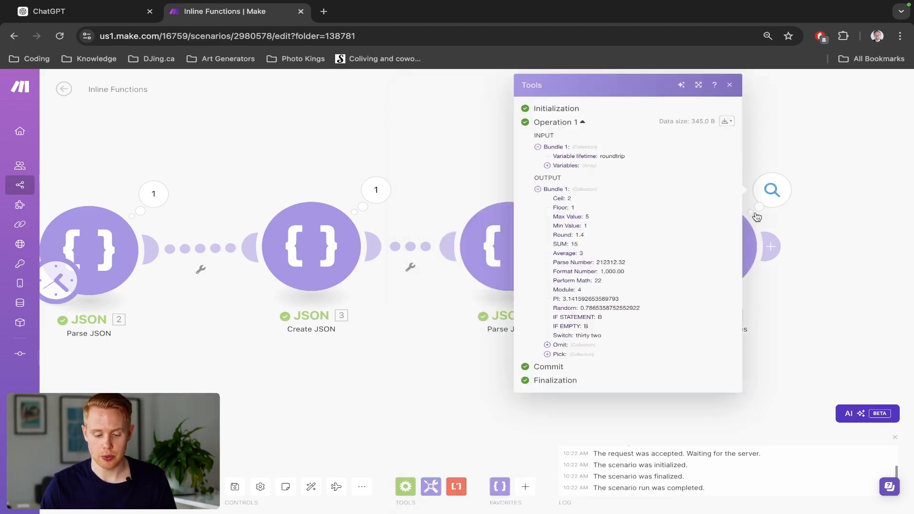
{"action": "left_click", "coordinate": [558, 356]}
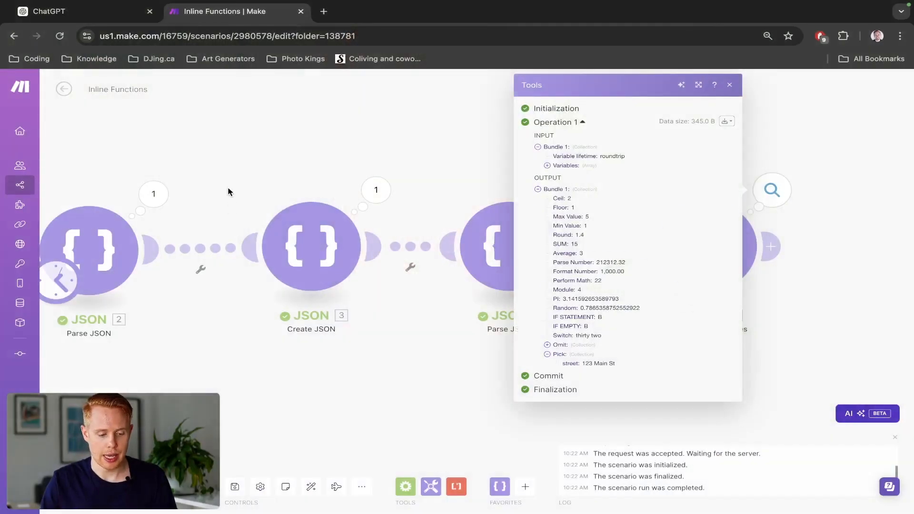
- Open the raw bundle content of the first Parse JSON module's output
{"action": "left_click", "coordinate": [171, 197]}
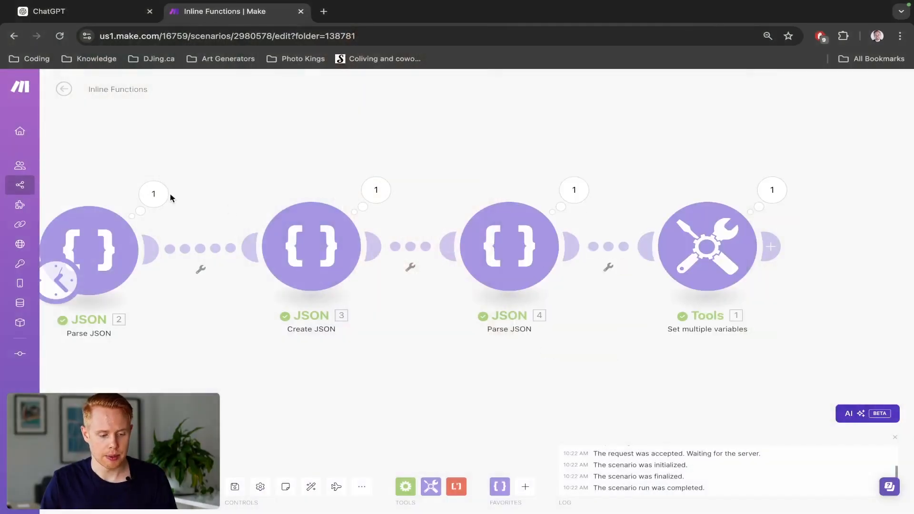
{"action": "left_click", "coordinate": [152, 196]}
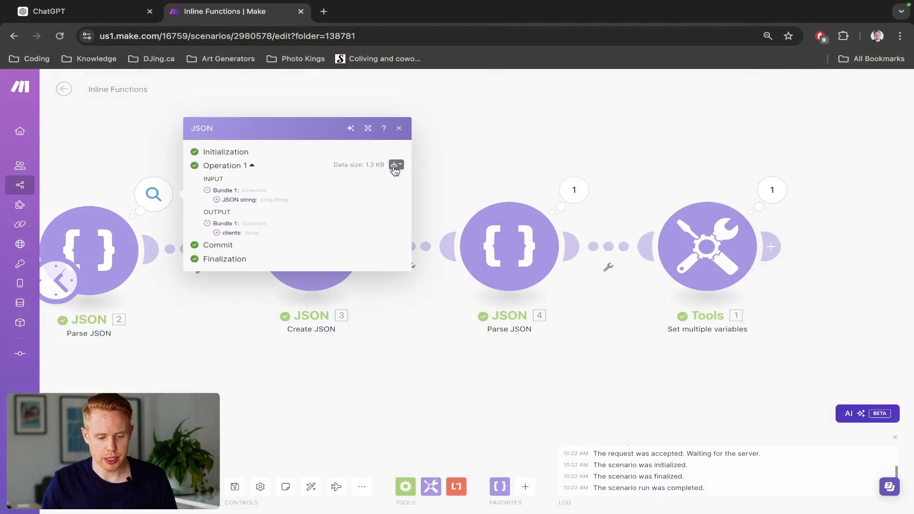
{"action": "left_click", "coordinate": [376, 196]}
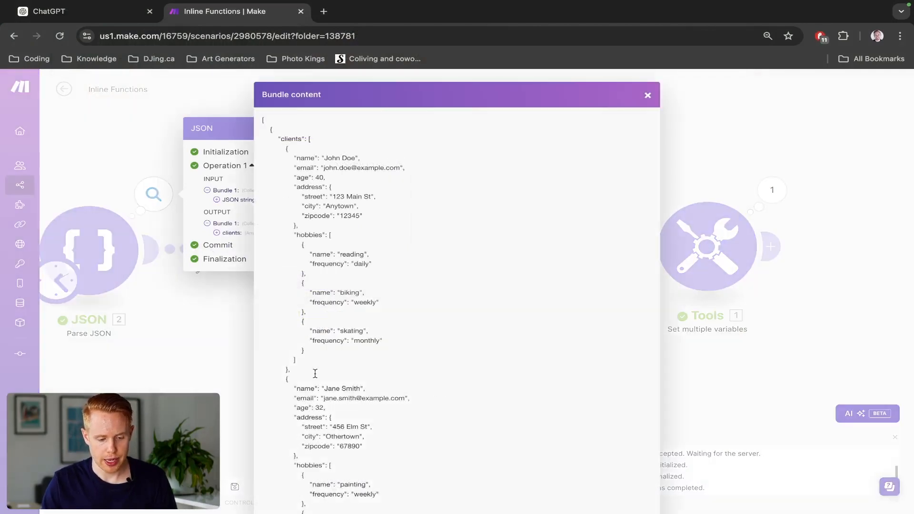
- Examine the clients array in the bundle content, from the first client's collection through the whole array
{"action": "left_click_drag", "start_coordinate": [293, 372], "coordinate": [291, 244]}
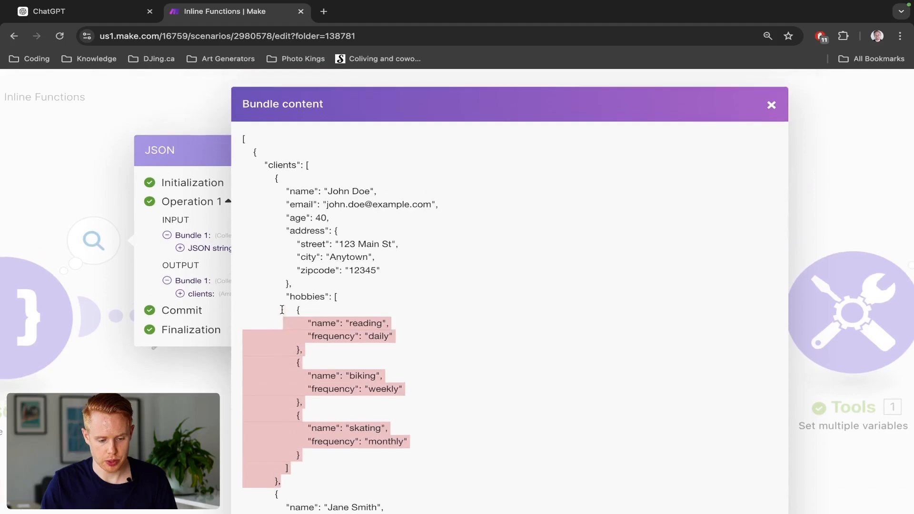
{"action": "left_click_drag", "start_coordinate": [281, 310], "coordinate": [271, 179]}
{"action": "scroll", "coordinate": [295, 431], "scroll_direction": "down", "scroll_amount": 2}
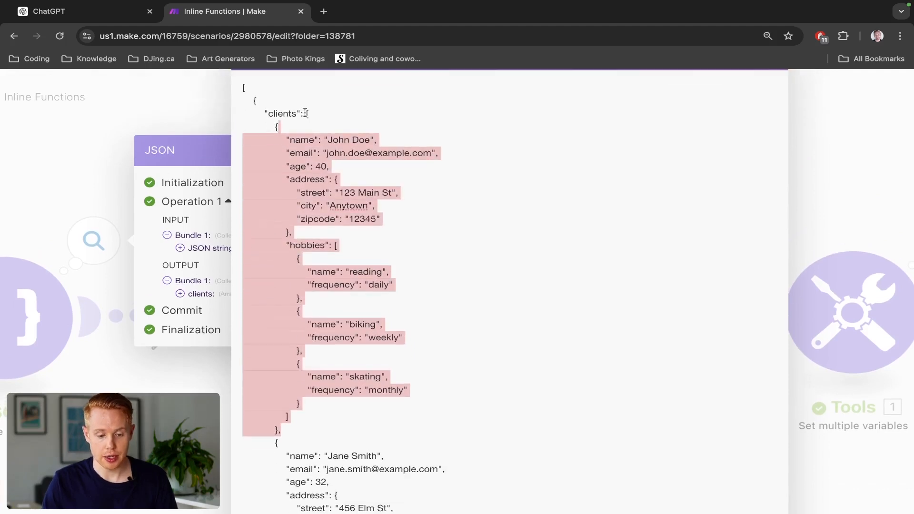
{"action": "mouse_move", "coordinate": [306, 113]}
{"action": "left_mouse_down"}
{"action": "mouse_move", "coordinate": [286, 131]}
{"action": "mouse_move", "coordinate": [333, 172]}
{"action": "mouse_move", "coordinate": [330, 251]}
{"action": "mouse_move", "coordinate": [405, 343]}
{"action": "mouse_move", "coordinate": [402, 507]}
{"action": "mouse_move", "coordinate": [398, 417]}
{"action": "left_mouse_up"}
{"action": "scroll", "coordinate": [398, 381], "scroll_direction": "up", "scroll_amount": 3}
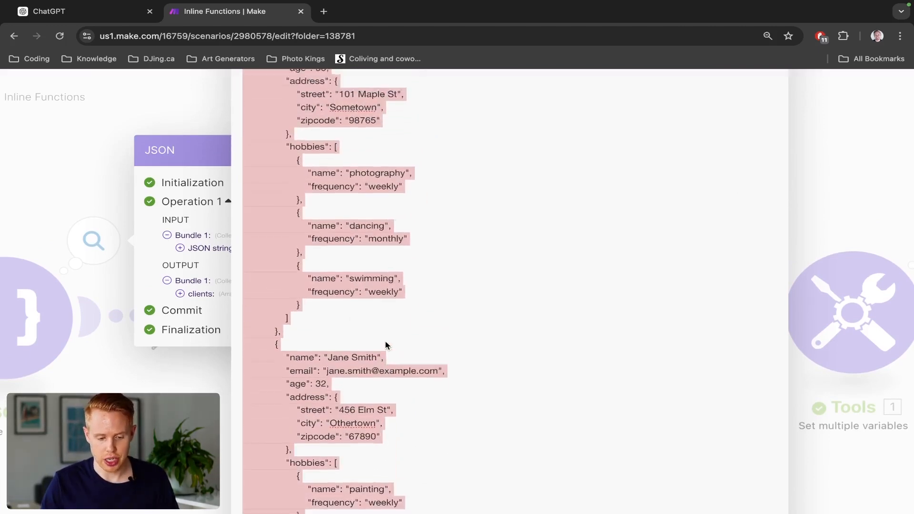
{"action": "scroll", "coordinate": [385, 344], "scroll_direction": "up", "scroll_amount": 10}
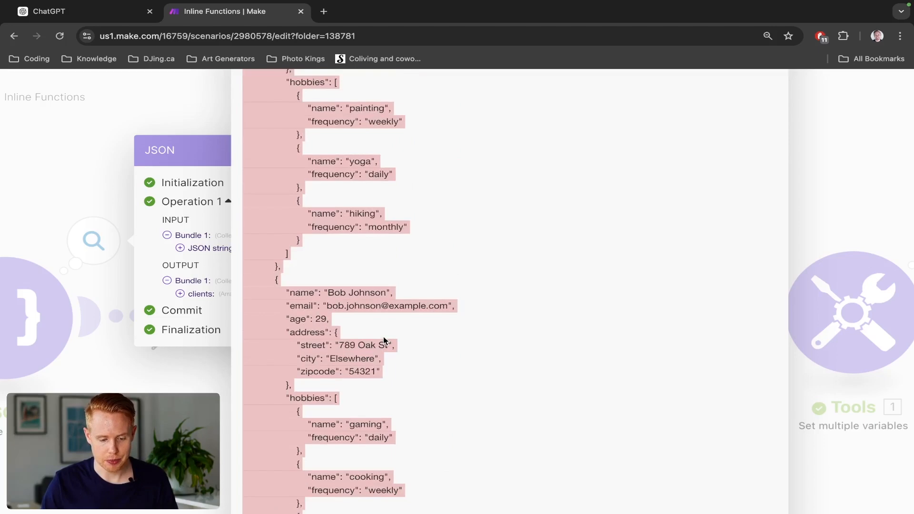
{"action": "scroll", "coordinate": [378, 305], "scroll_direction": "up", "scroll_amount": 7}
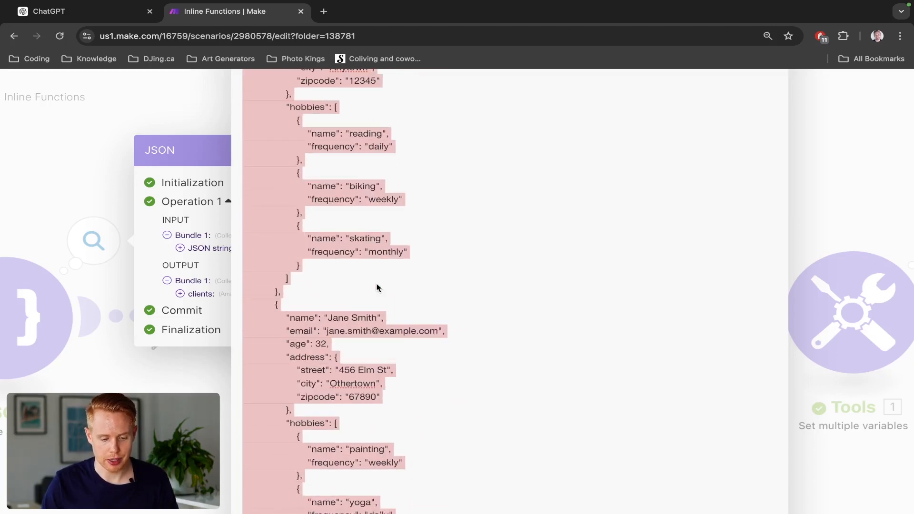
{"action": "scroll", "coordinate": [379, 287], "scroll_direction": "up", "scroll_amount": 4}
{"action": "left_click", "coordinate": [400, 264]}
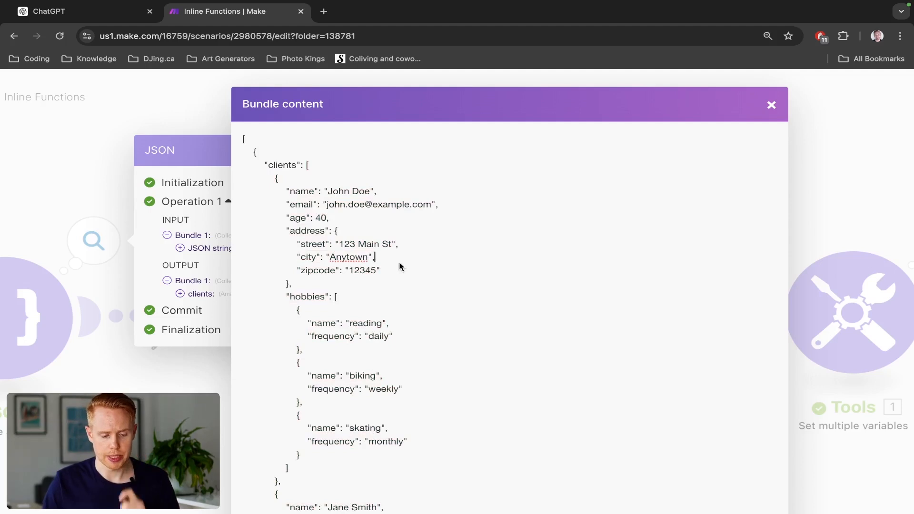
- Examine the first client's collection and its nested address collection in the raw bundle content
{"action": "scroll", "coordinate": [400, 265], "scroll_direction": "down", "scroll_amount": 1}
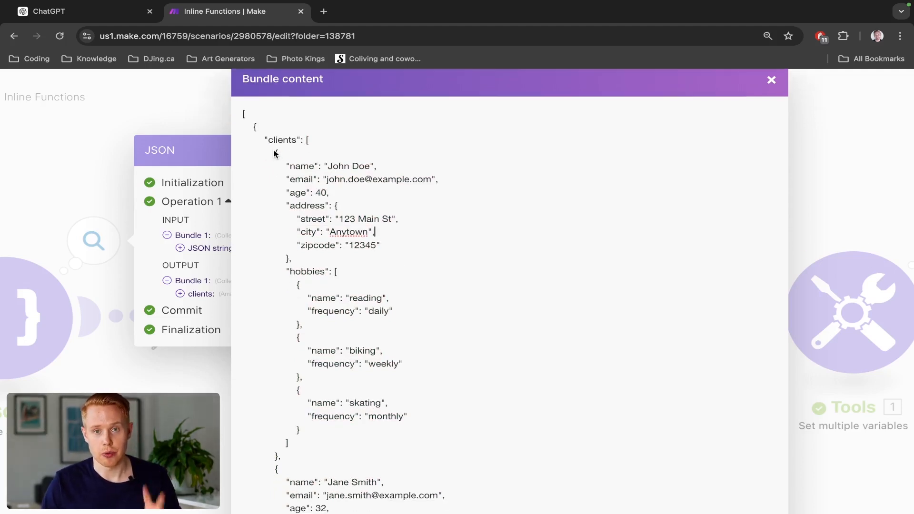
{"action": "left_click_drag", "start_coordinate": [274, 152], "coordinate": [292, 457]}
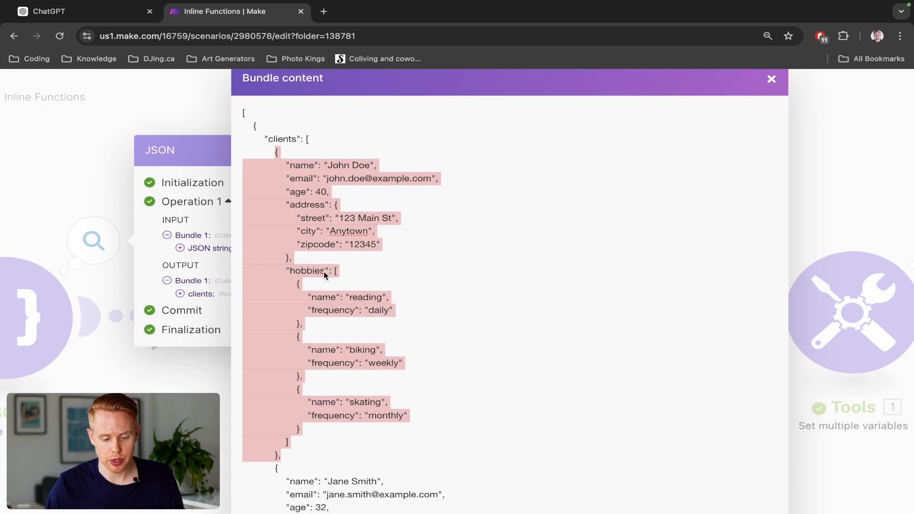
{"action": "left_click", "coordinate": [329, 193]}
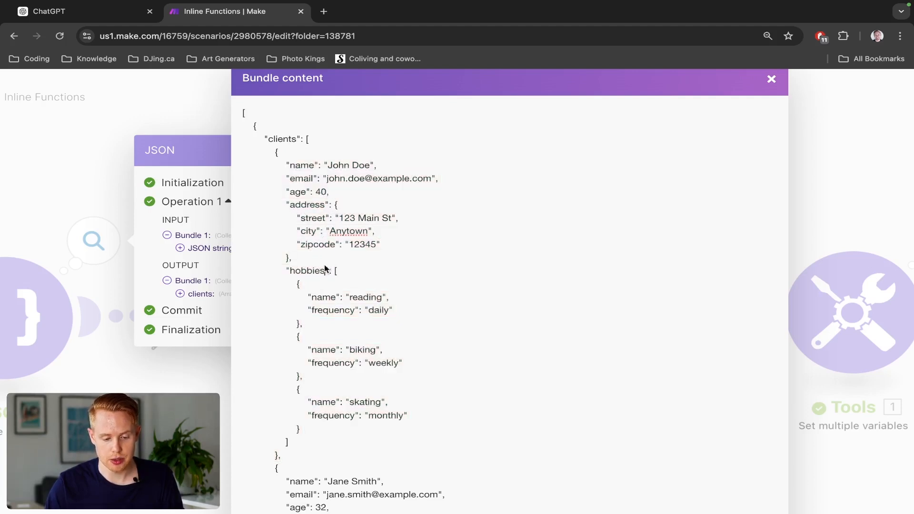
{"action": "left_click_drag", "start_coordinate": [310, 257], "coordinate": [335, 206]}
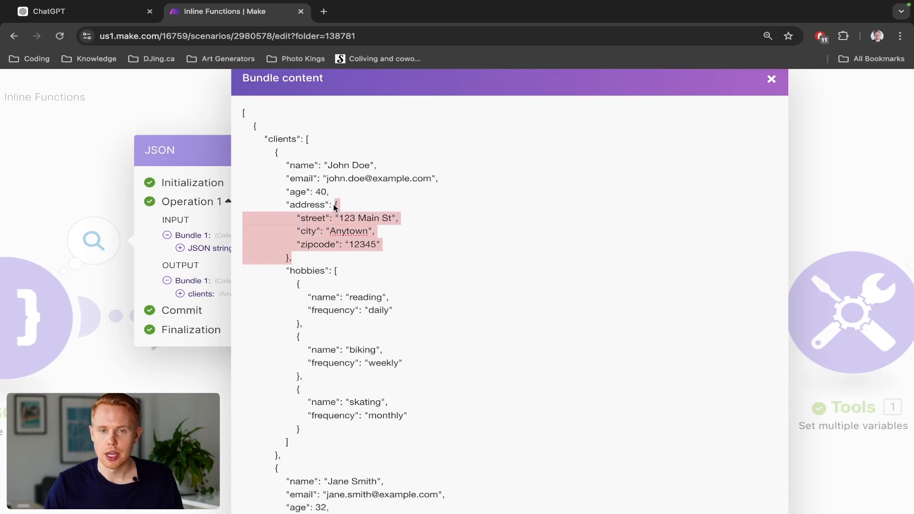
{"action": "left_click", "coordinate": [771, 79]}
- Add a variable named GET after Pick in the Set multiple variables module
{"action": "scroll", "coordinate": [376, 247], "scroll_direction": "down", "scroll_amount": 3}
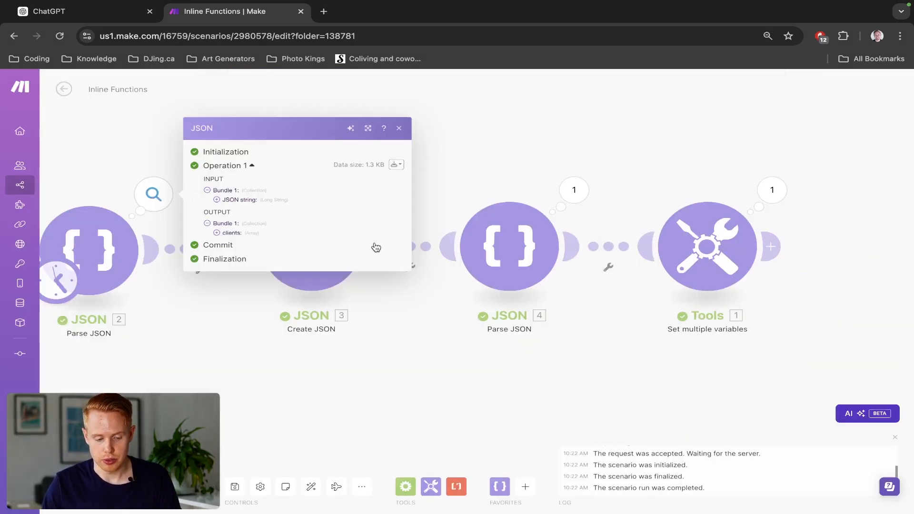
{"action": "left_click", "coordinate": [671, 261]}
{"action": "scroll", "coordinate": [460, 335], "scroll_direction": "down", "scroll_amount": 10}
{"action": "scroll", "coordinate": [460, 335], "scroll_direction": "down", "scroll_amount": 15}
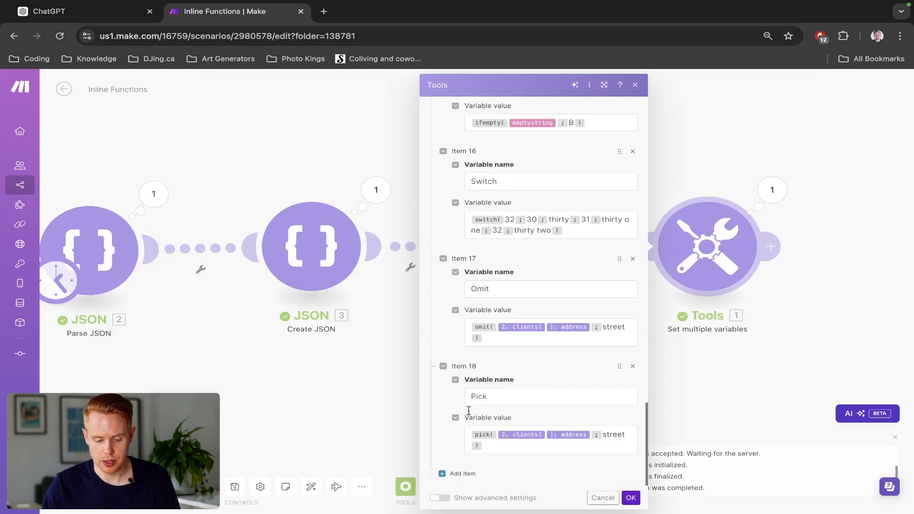
{"action": "left_click", "coordinate": [461, 473]}
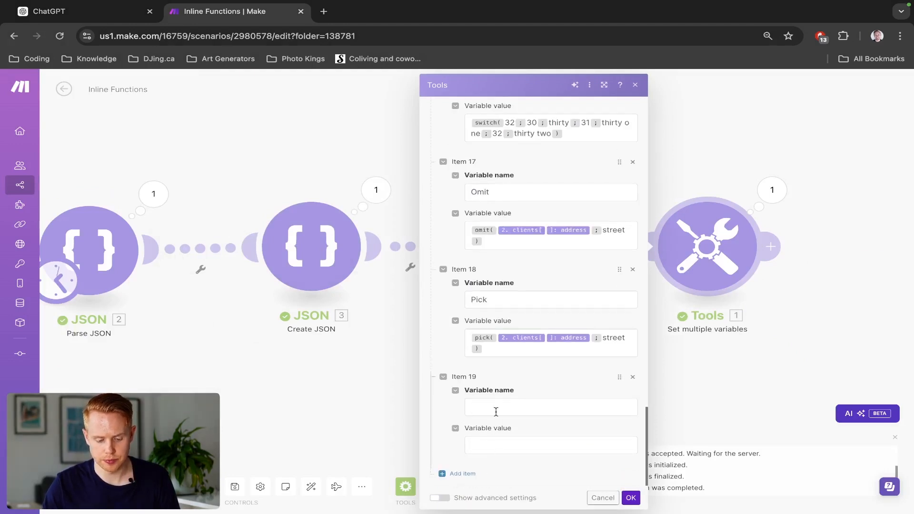
{"action": "left_click", "coordinate": [495, 411]}
{"action": "left_click", "coordinate": [671, 335]}
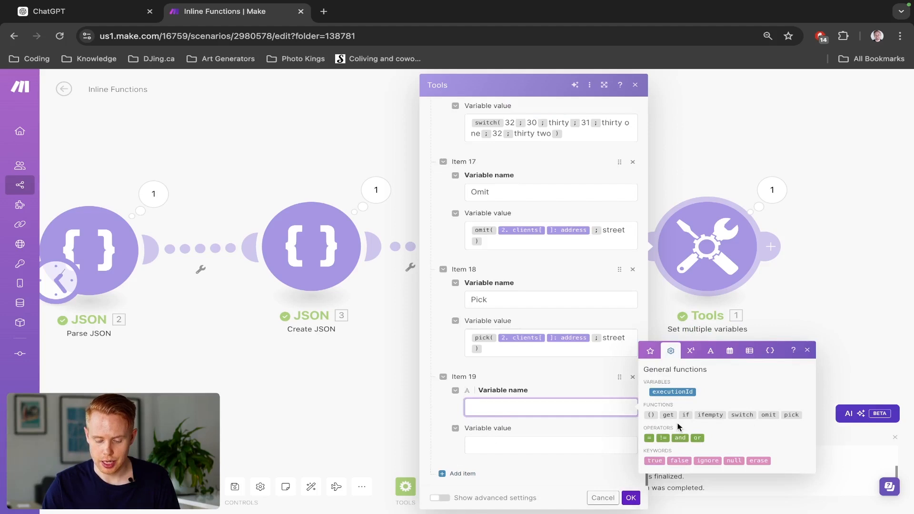
{"action": "mouse_move", "coordinate": [665, 415]}
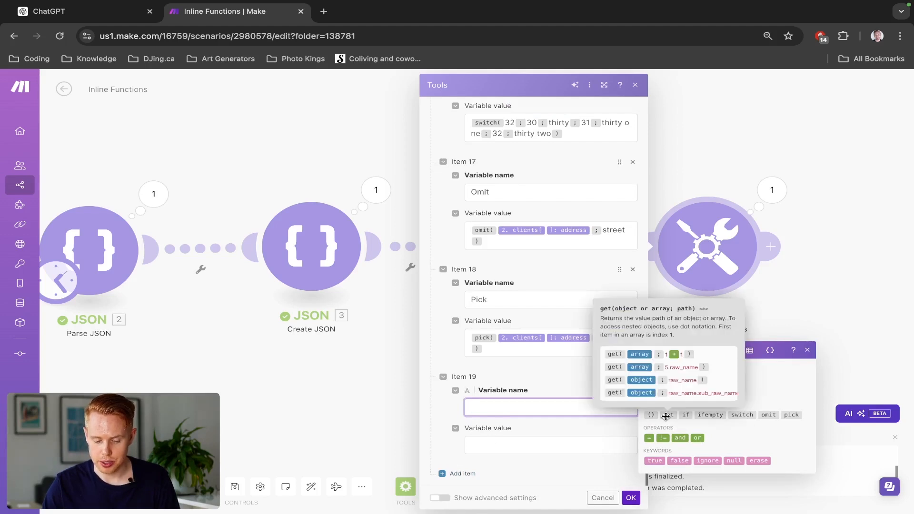
{"action": "type", "text": "GET"}
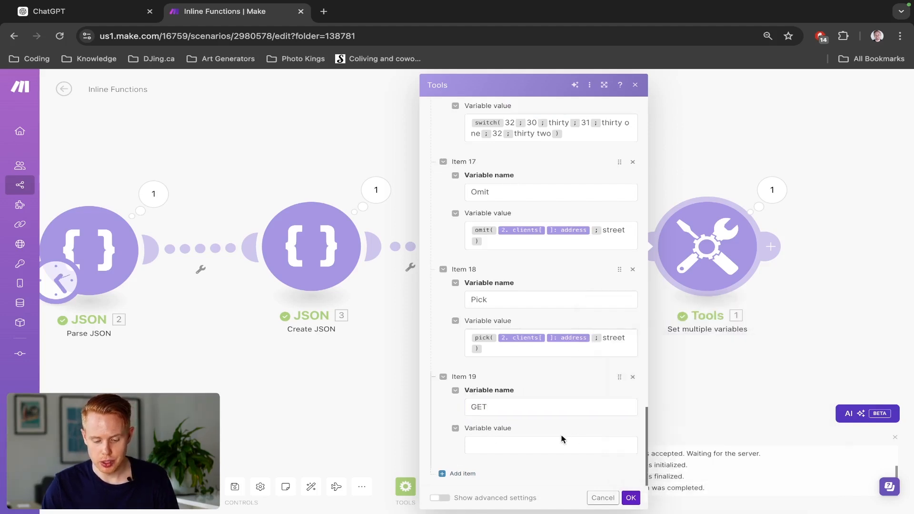
- Set the GET variable's value to the get function on the first Parse JSON module's clients[] array with path name, and save the module
{"action": "left_click", "coordinate": [559, 446]}
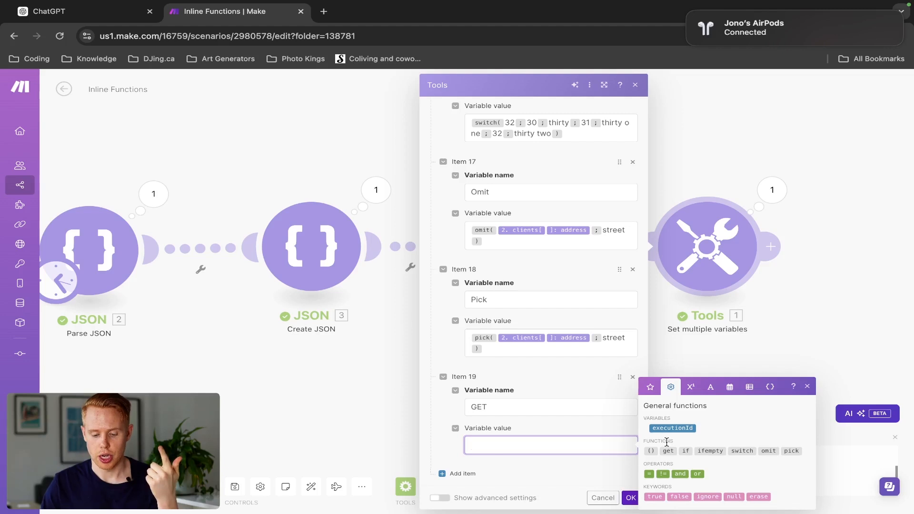
{"action": "mouse_move", "coordinate": [667, 448]}
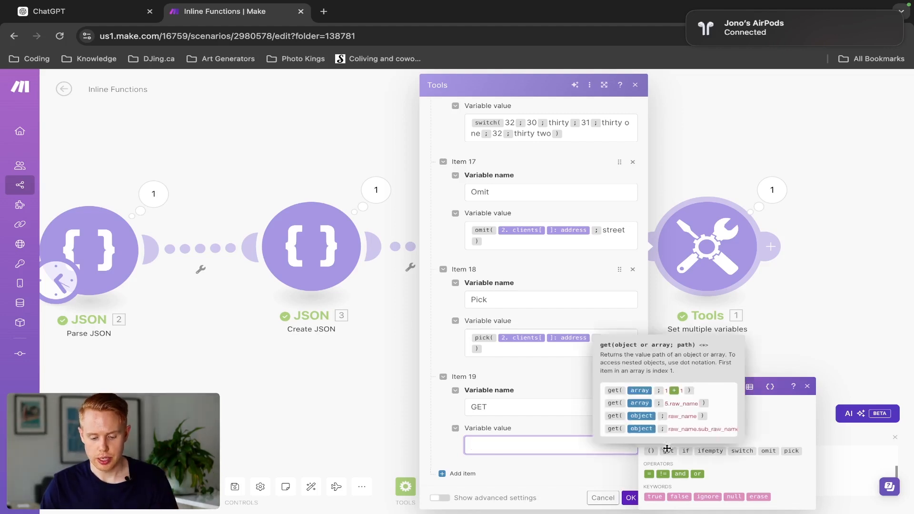
{"action": "left_click", "coordinate": [667, 447]}
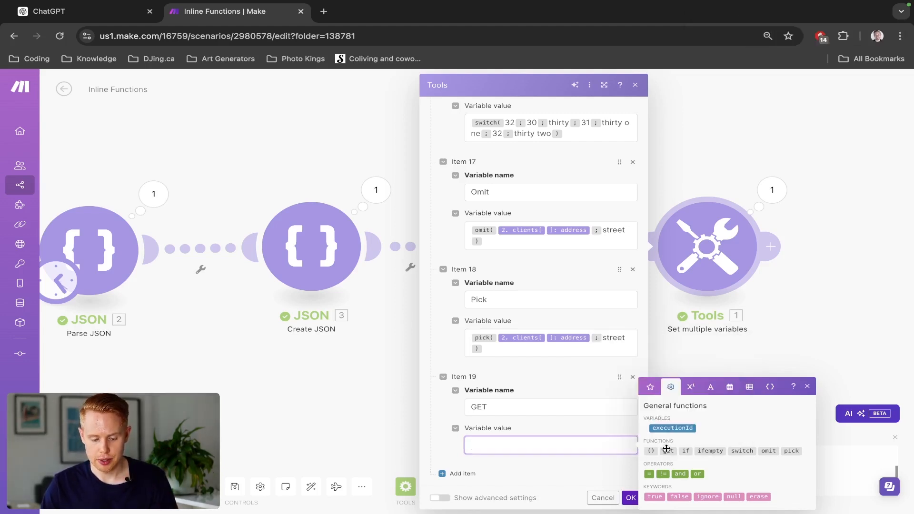
{"action": "left_click", "coordinate": [495, 445]}
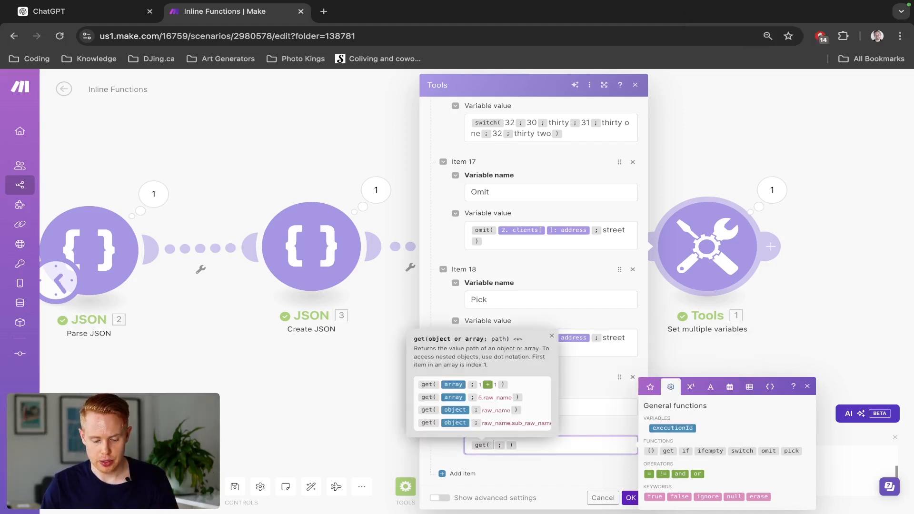
{"action": "left_click", "coordinate": [650, 387]}
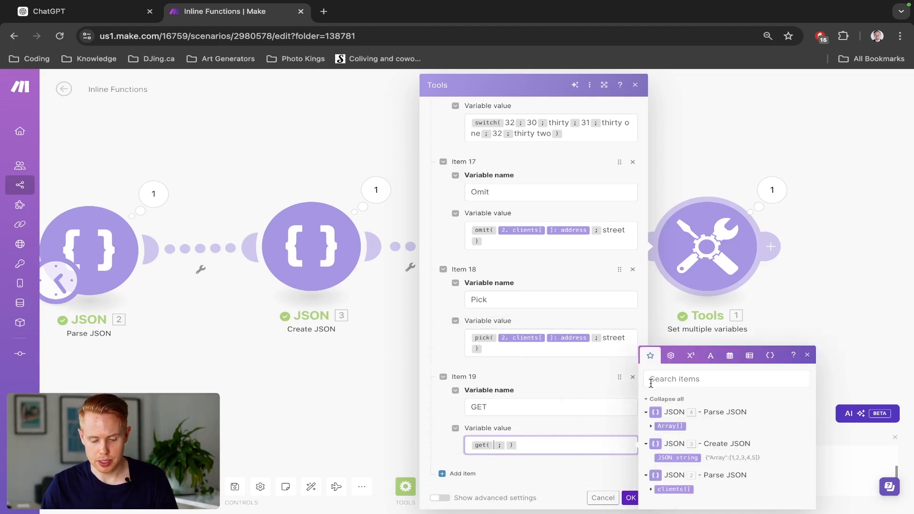
{"action": "left_click", "coordinate": [665, 488]}
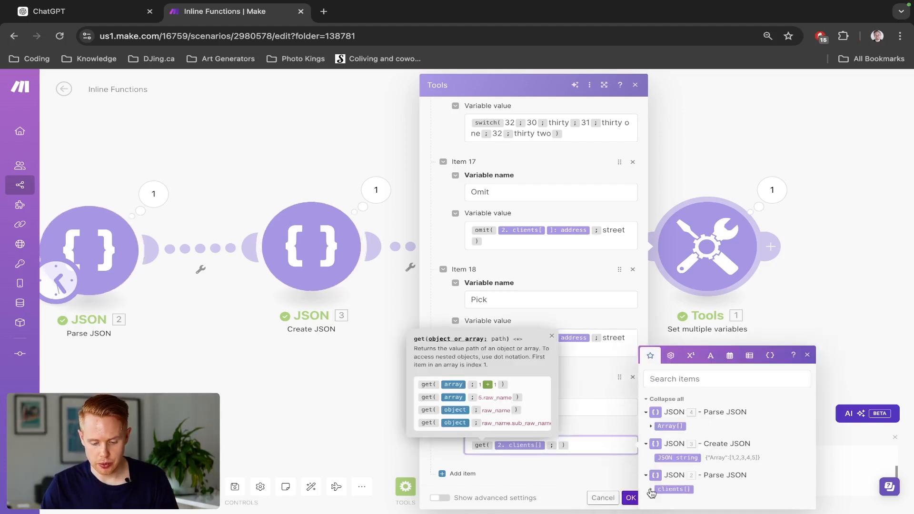
{"action": "left_click", "coordinate": [588, 442]}
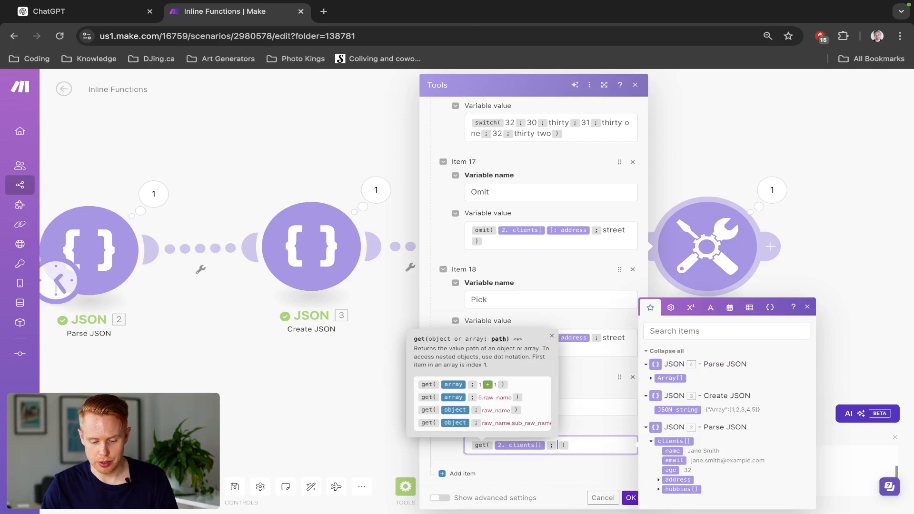
{"action": "type", "text": "name"}
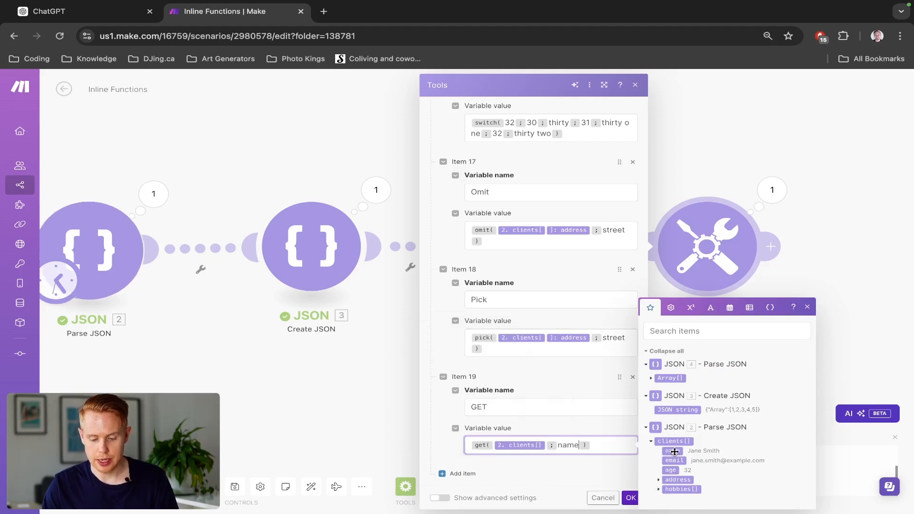
{"action": "left_click", "coordinate": [629, 498]}
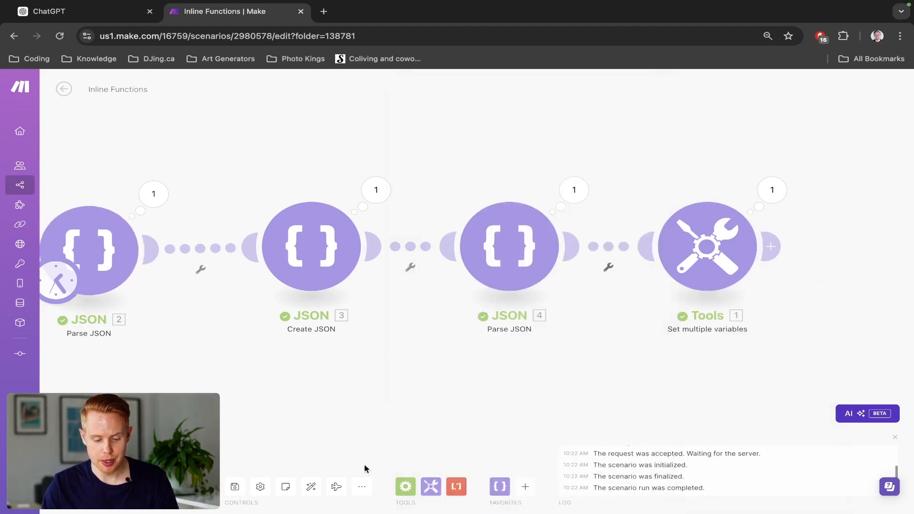
- Run the scenario and check the GET variable in the Set multiple variables output
{"action": "left_click", "coordinate": [80, 484]}
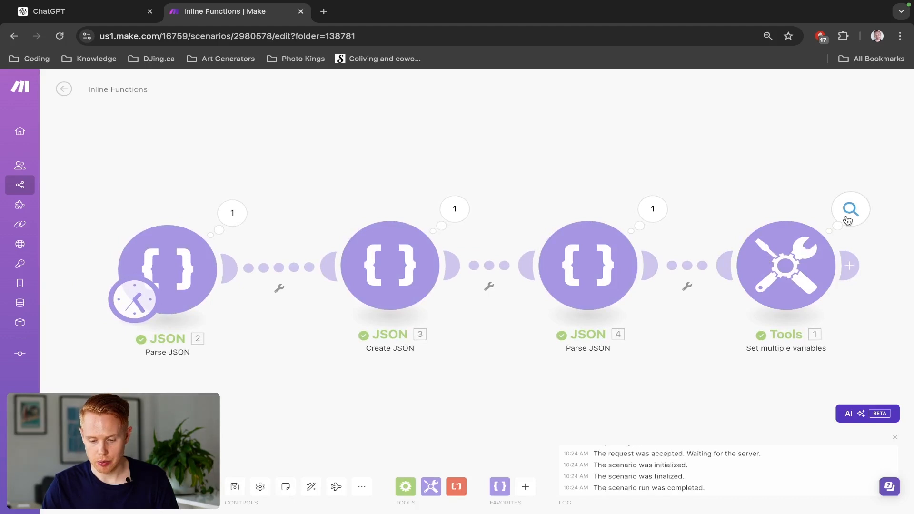
{"action": "left_click", "coordinate": [848, 216]}
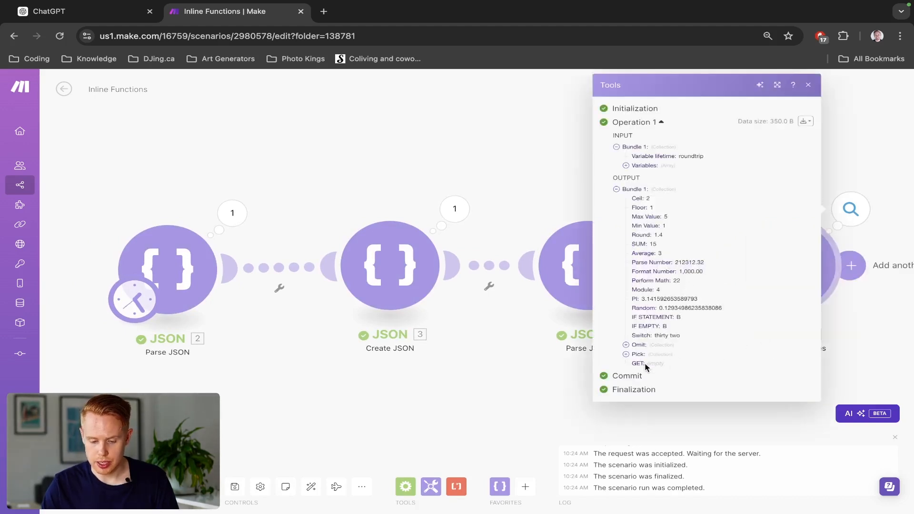
{"action": "left_click", "coordinate": [883, 220]}
- Change the path in the GET variable's get function to 1.name and save the module
{"action": "left_click", "coordinate": [797, 257]}
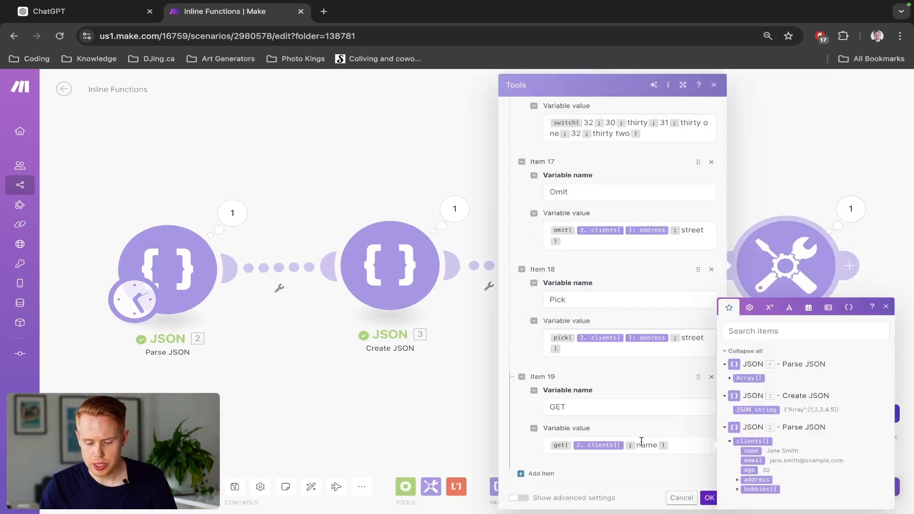
{"action": "left_click", "coordinate": [640, 443]}
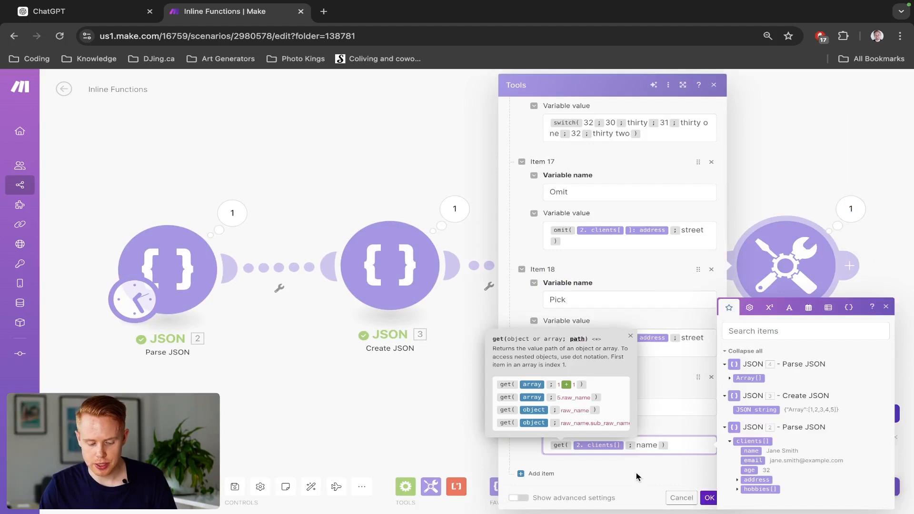
{"action": "type", "text": "1."}
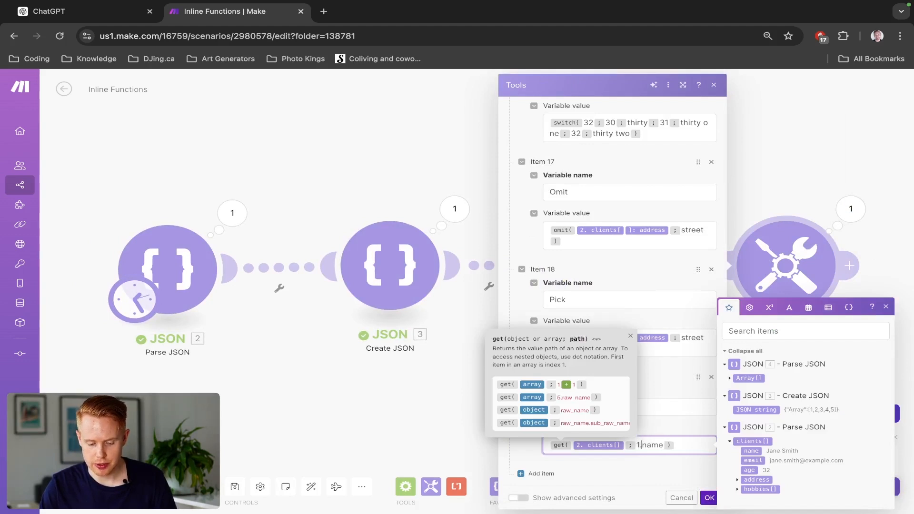
{"action": "left_click", "coordinate": [708, 497]}
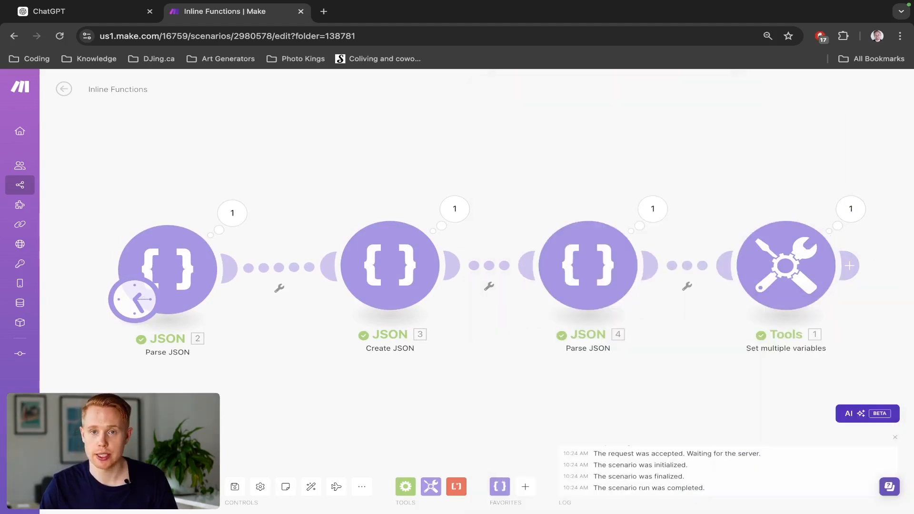
- Run the scenario again and compare the GET output with the clients array in the first Parse JSON module's output
{"action": "left_click", "coordinate": [85, 487]}
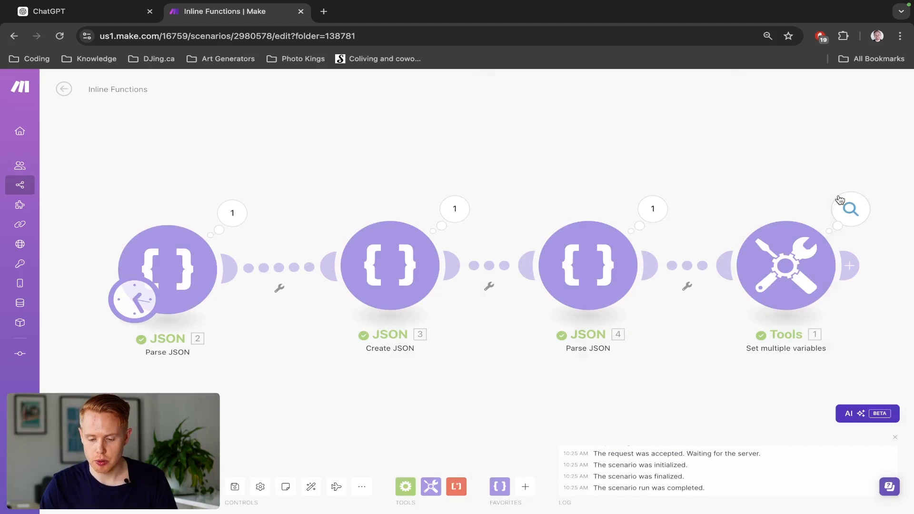
{"action": "left_click", "coordinate": [839, 199]}
{"action": "left_click_drag", "start_coordinate": [648, 363], "coordinate": [673, 363]}
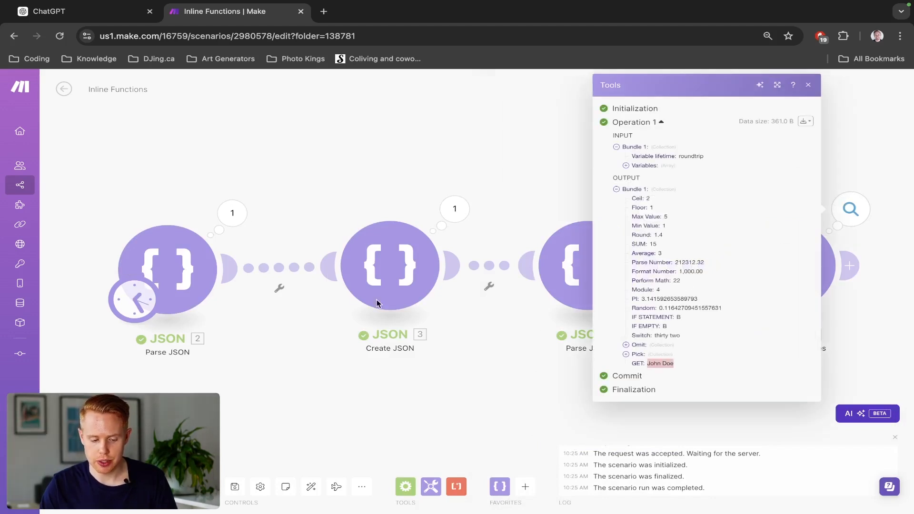
{"action": "left_click", "coordinate": [232, 212]}
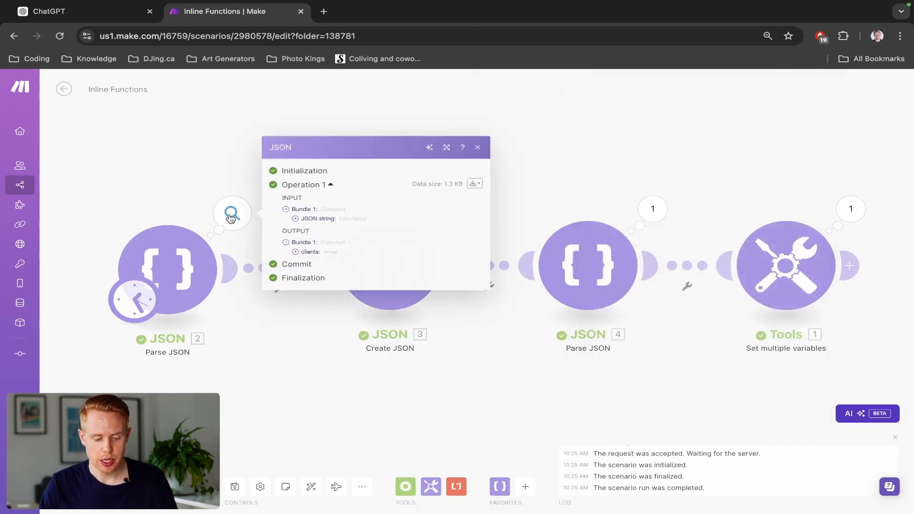
{"action": "left_click", "coordinate": [295, 252]}
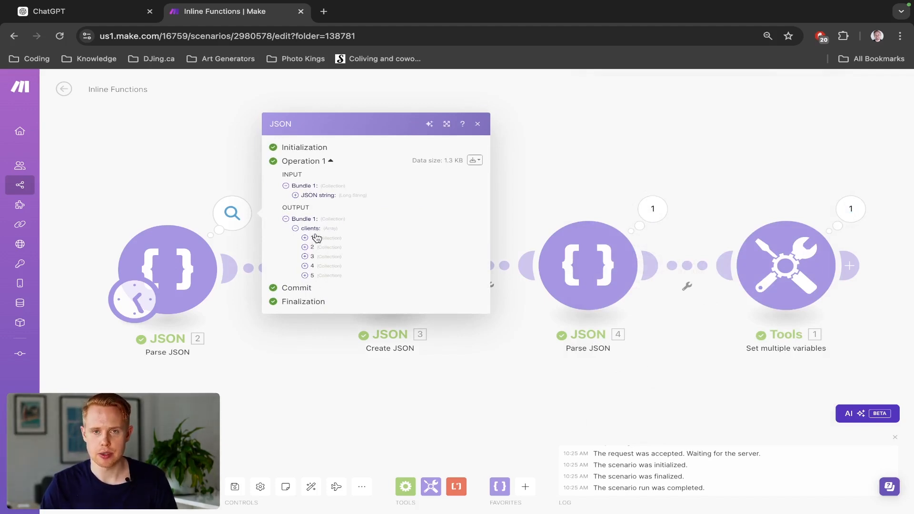
- Change the GET variable's path to 2.name and check its output after running the scenario again
{"action": "left_click", "coordinate": [791, 253]}
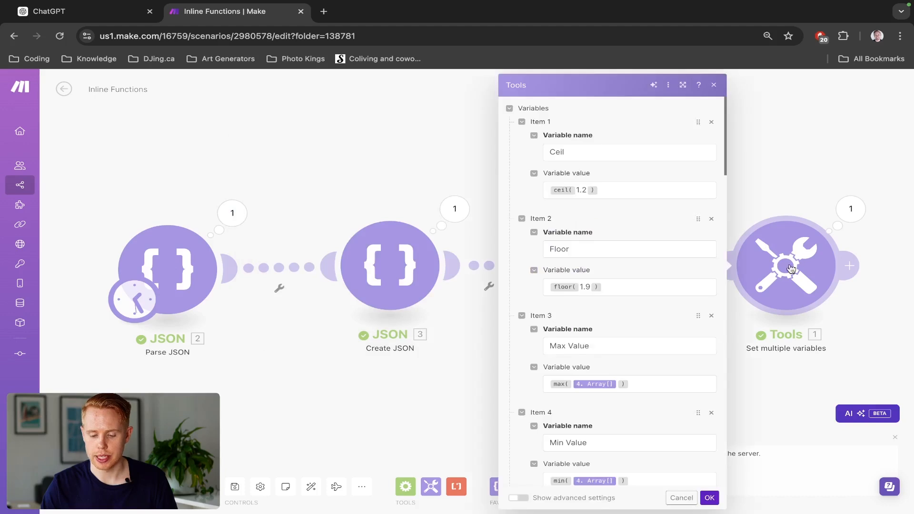
{"action": "scroll", "coordinate": [632, 408], "scroll_direction": "down", "scroll_amount": 20}
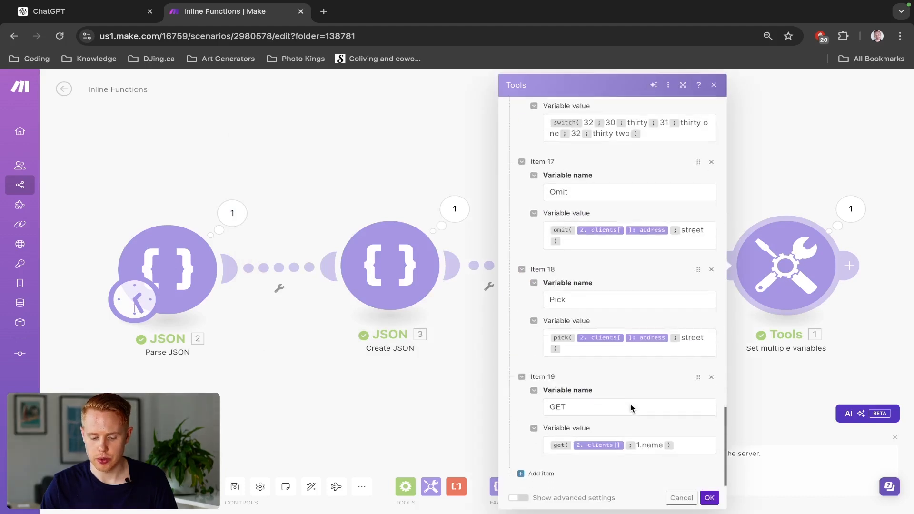
{"action": "left_click", "coordinate": [639, 442]}
{"action": "type", "text": "2."}
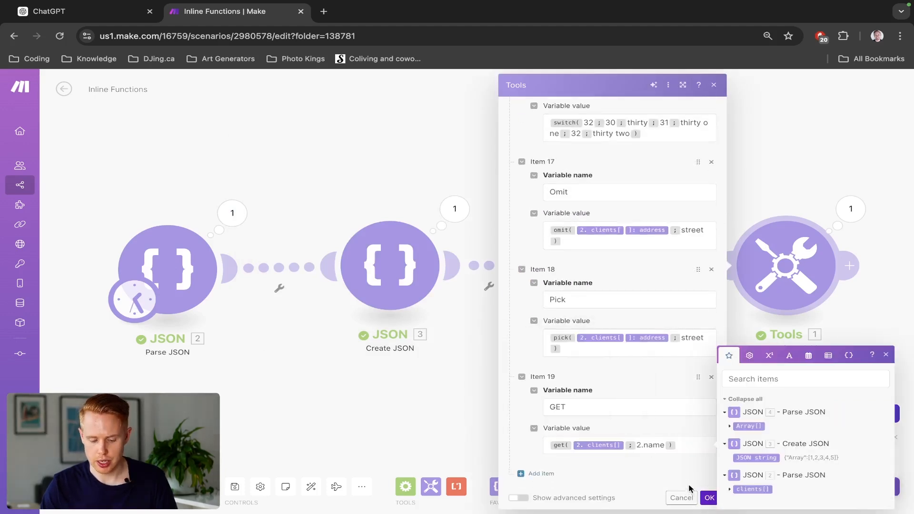
{"action": "left_click", "coordinate": [709, 498]}
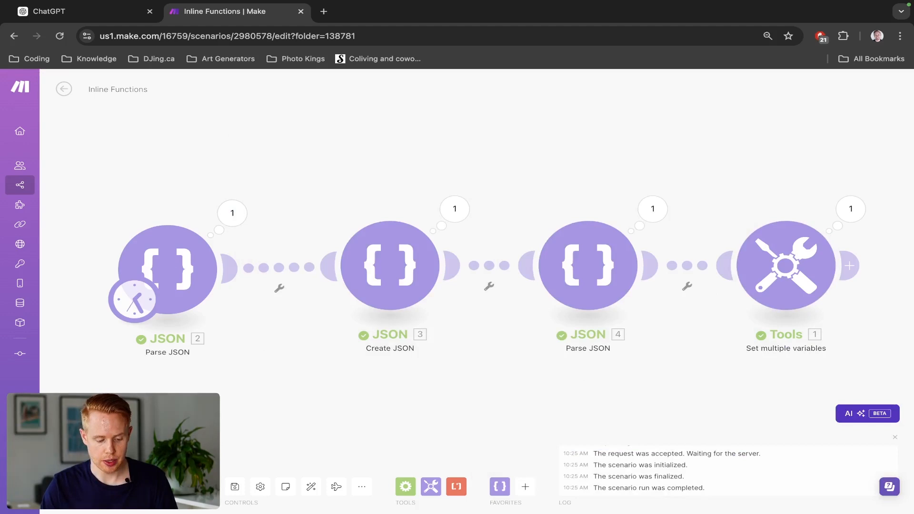
{"action": "left_click", "coordinate": [850, 209]}
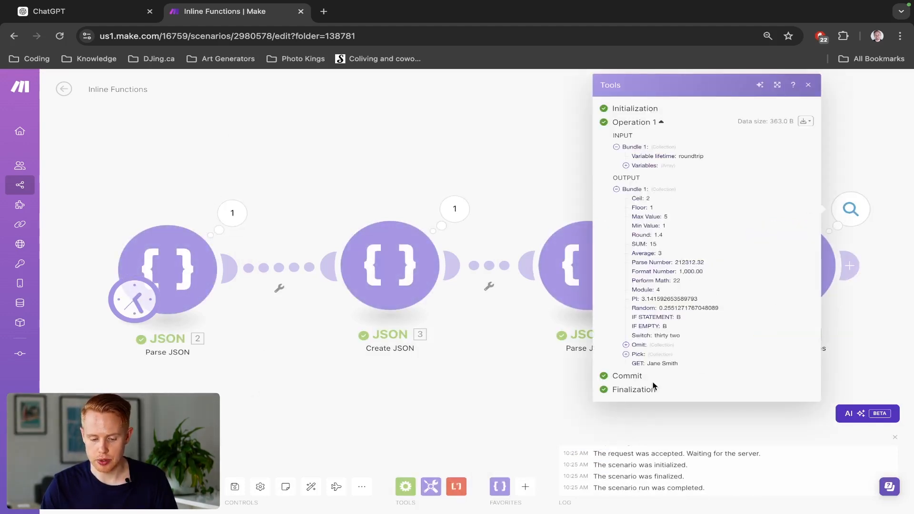
{"action": "left_click", "coordinate": [461, 187]}
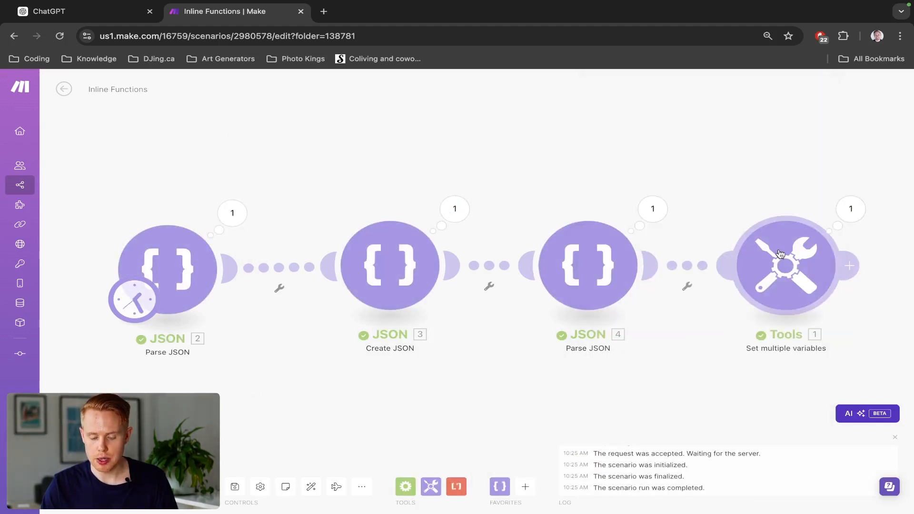
- Change the path in the GET variable's get function to 2.address.street and save the Set multiple variables module
{"action": "left_click", "coordinate": [755, 238]}
{"action": "scroll", "coordinate": [611, 365], "scroll_direction": "down", "scroll_amount": 20}
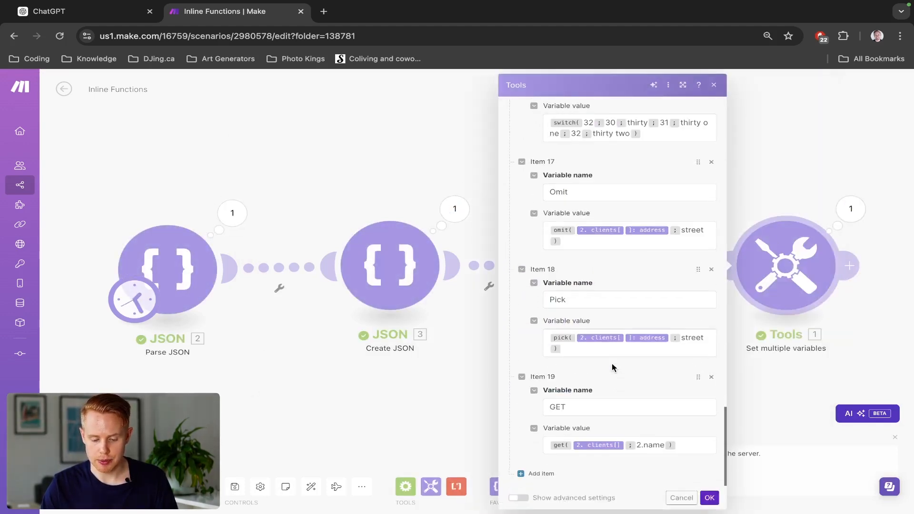
{"action": "left_click", "coordinate": [680, 446]}
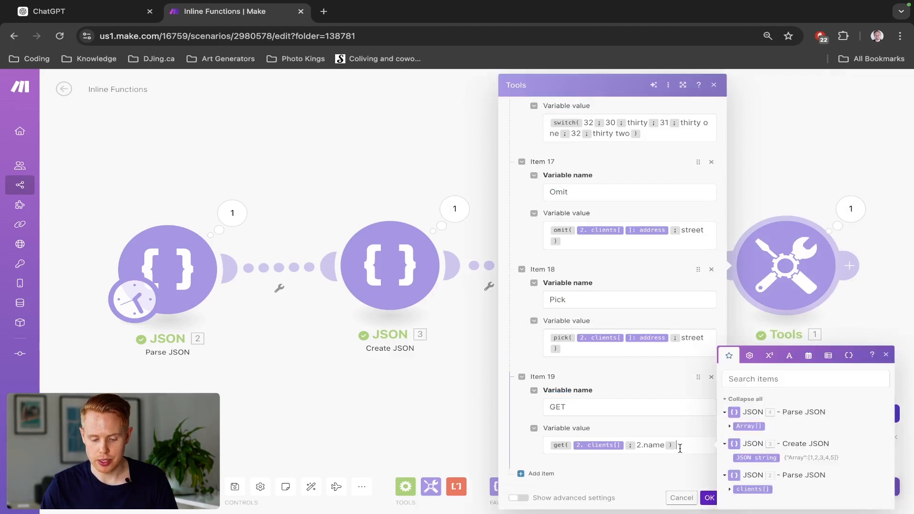
{"action": "left_click", "coordinate": [730, 489]}
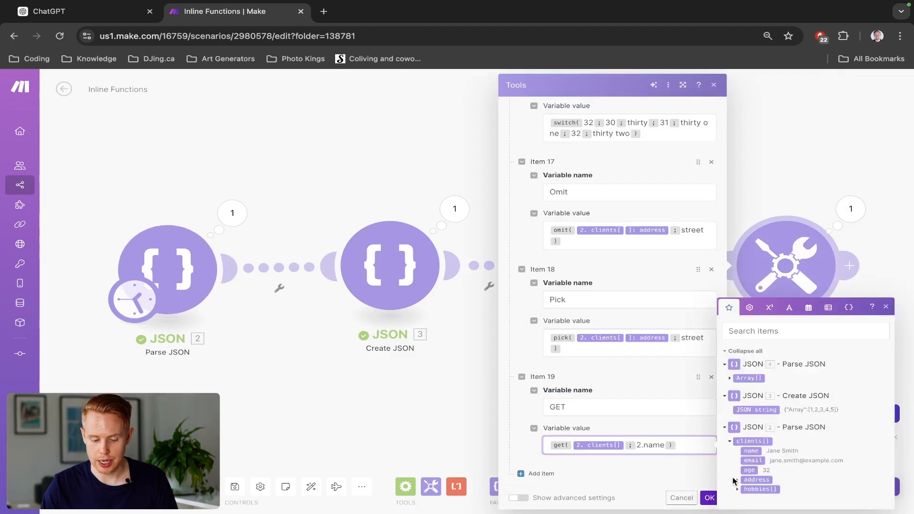
{"action": "double_click", "coordinate": [657, 445]}
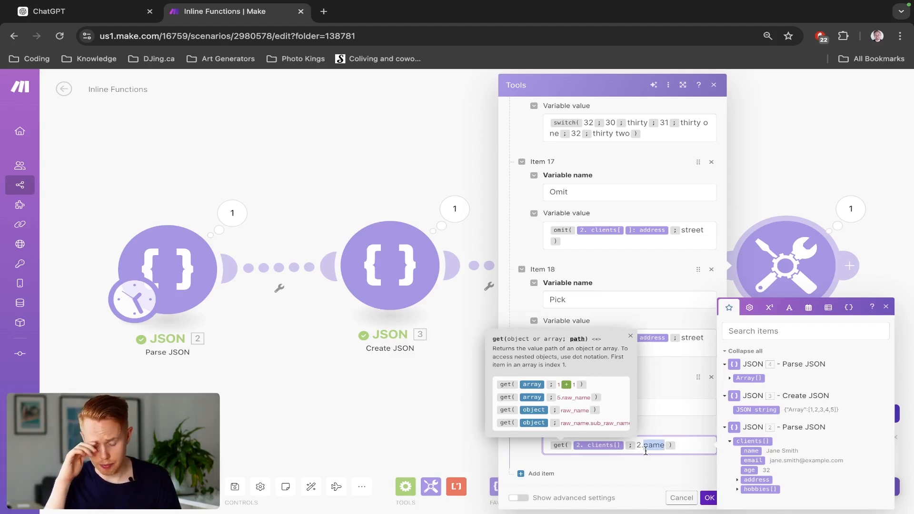
{"action": "type", "text": "address."}
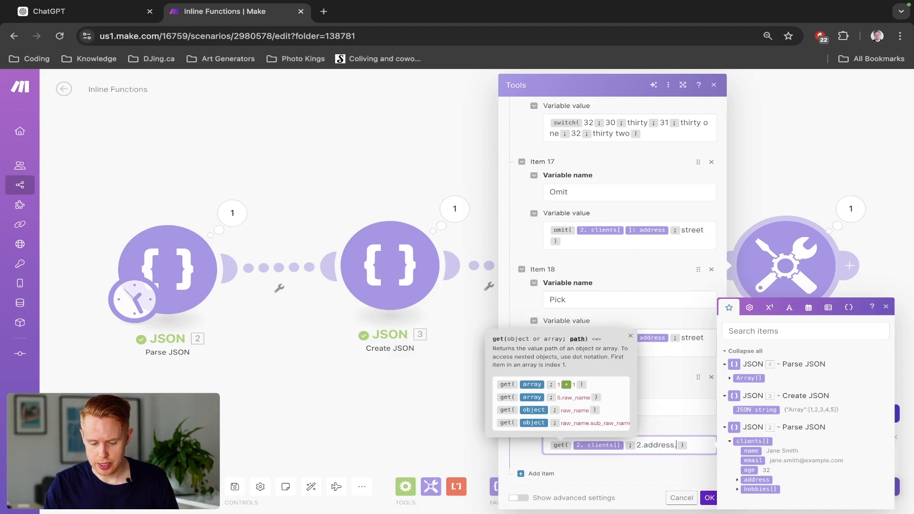
{"action": "left_click", "coordinate": [736, 479]}
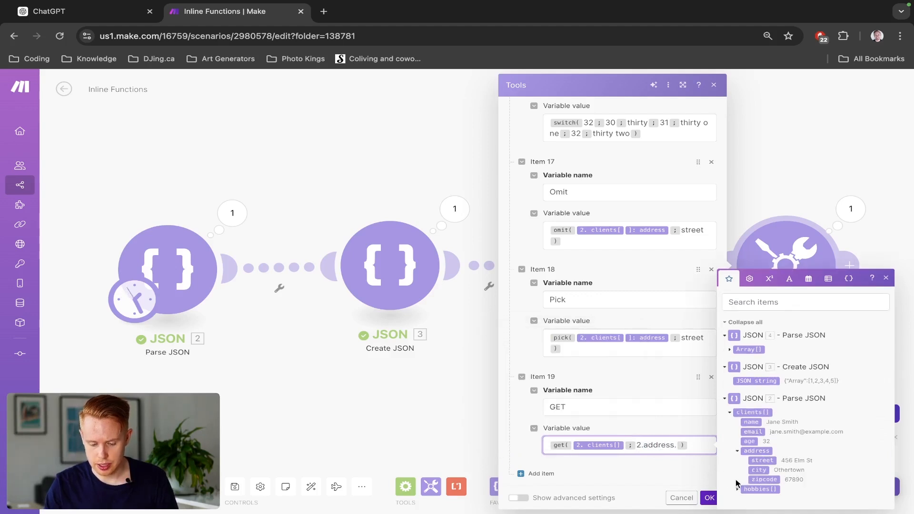
{"action": "type", "text": "street"}
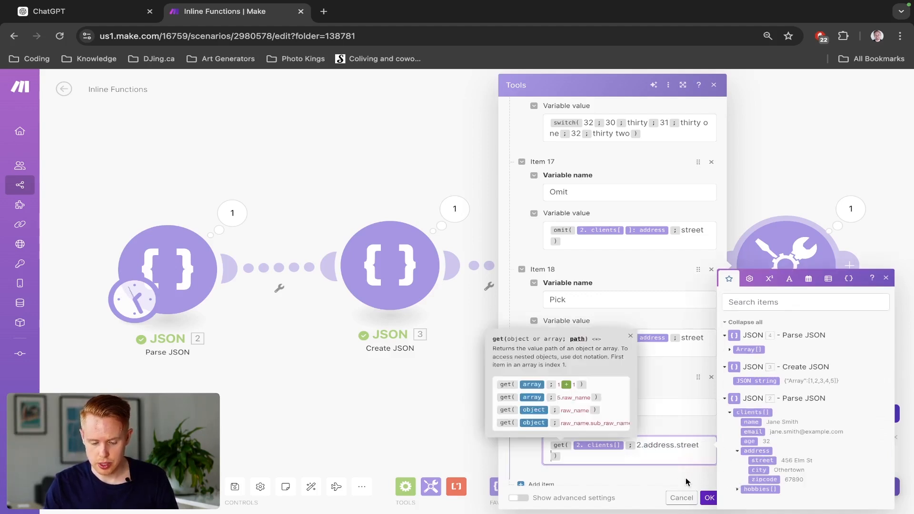
{"action": "left_click", "coordinate": [704, 499]}
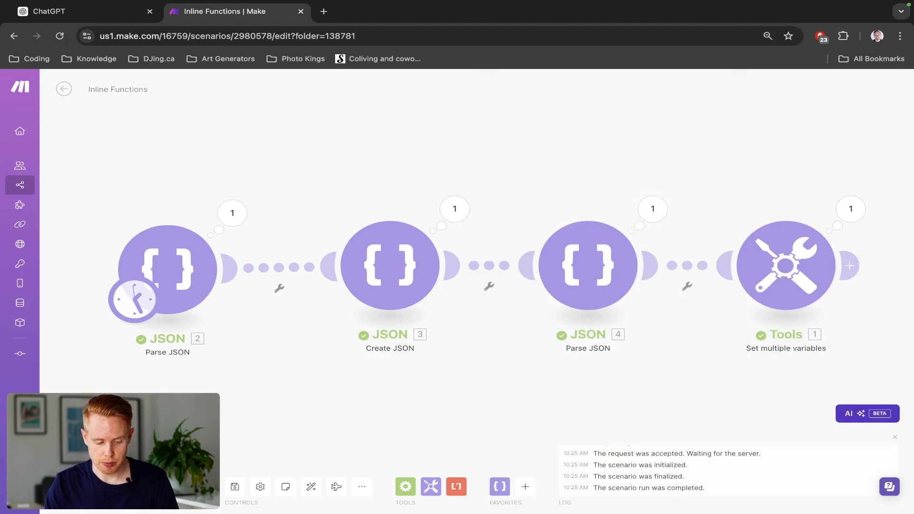
- Run the scenario and check the street returned by the GET variable in the Set multiple variables output
{"action": "left_click", "coordinate": [82, 487]}
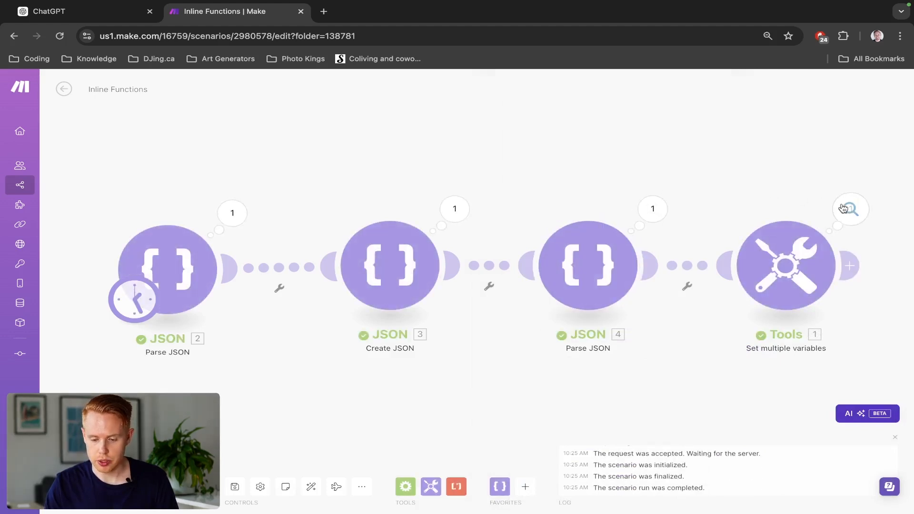
{"action": "left_click", "coordinate": [843, 208]}
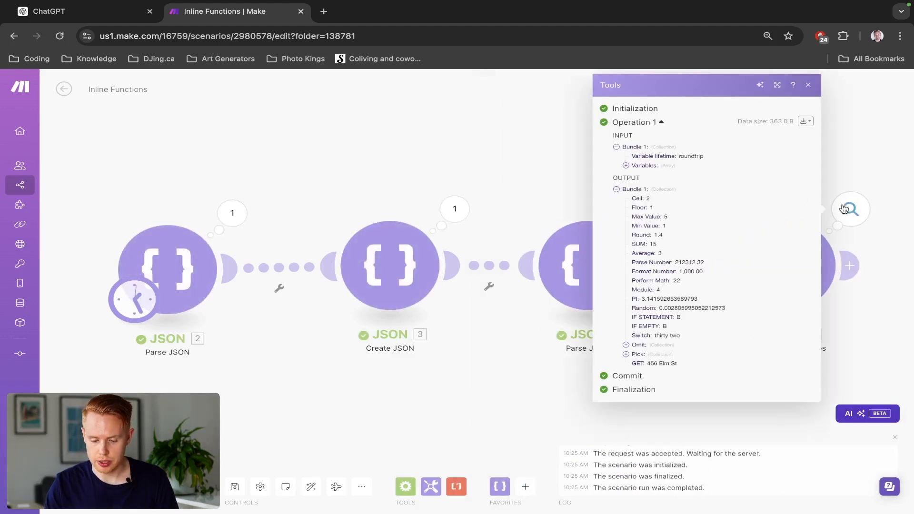
{"action": "triple_click", "coordinate": [671, 363]}
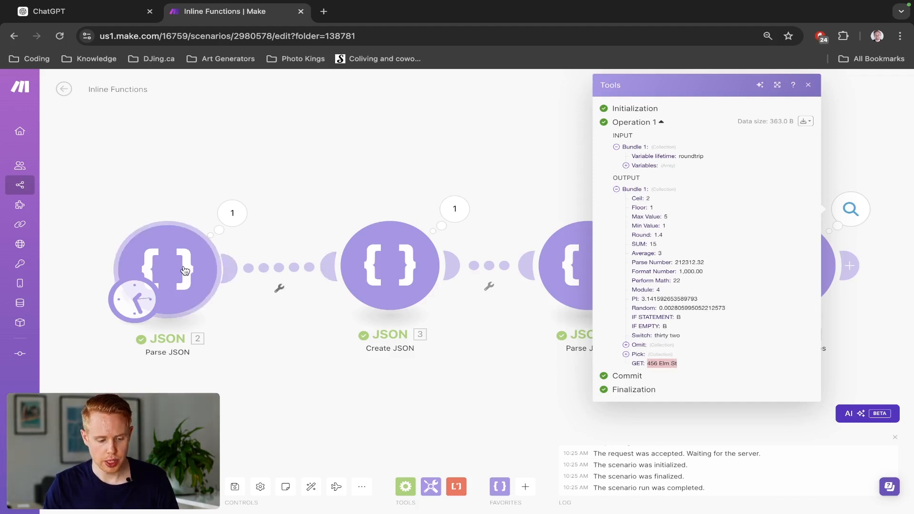
{"action": "left_click", "coordinate": [546, 191]}
- Add a variable after GET in Set multiple variables and enter 1 + 2 / 2 in its name field using math operators
{"action": "left_click", "coordinate": [799, 285]}
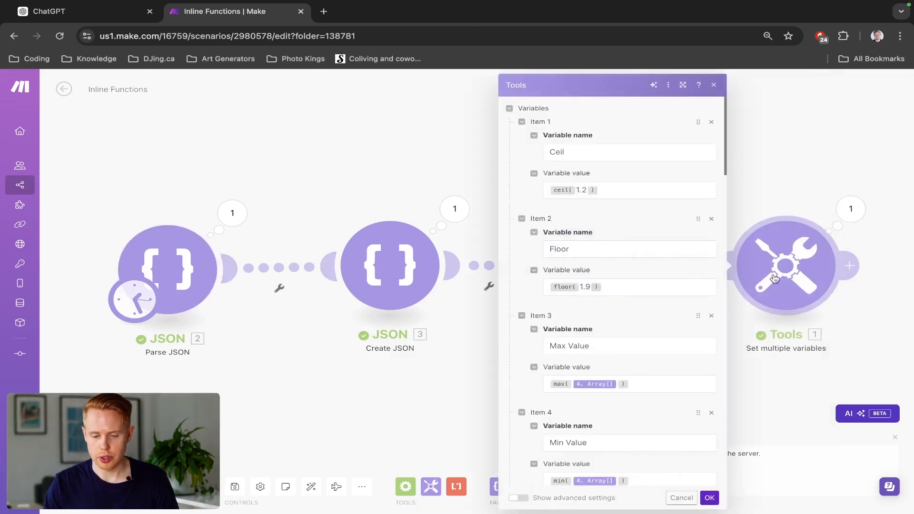
{"action": "scroll", "coordinate": [648, 306], "scroll_direction": "down", "scroll_amount": 10}
{"action": "scroll", "coordinate": [648, 306], "scroll_direction": "down", "scroll_amount": 7}
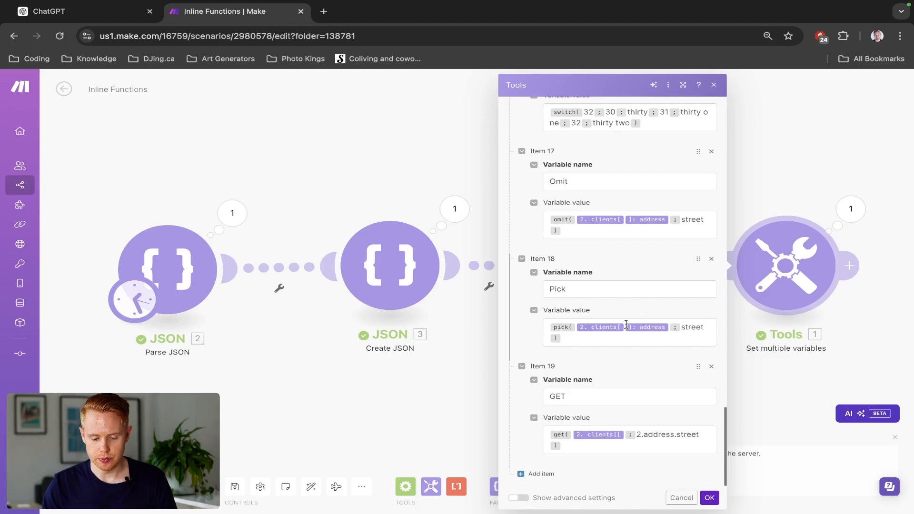
{"action": "scroll", "coordinate": [543, 481], "scroll_direction": "down", "scroll_amount": 2}
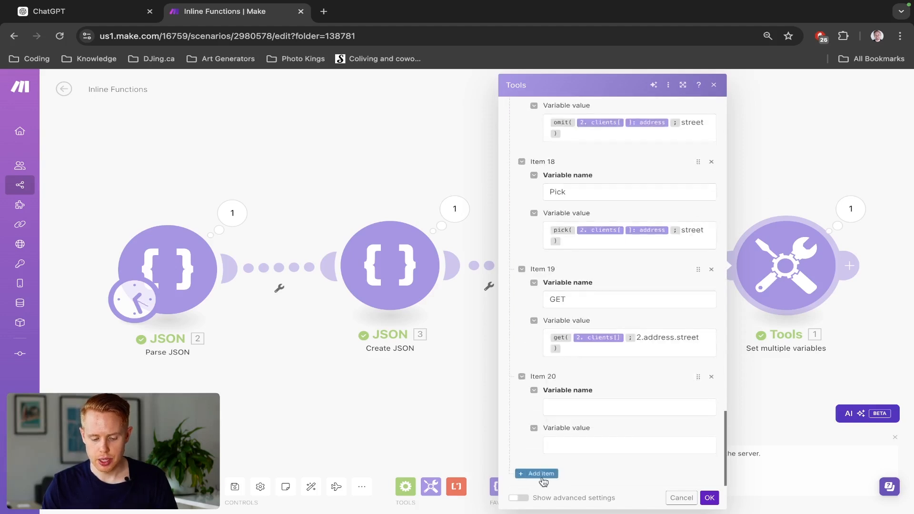
{"action": "left_click", "coordinate": [596, 410]}
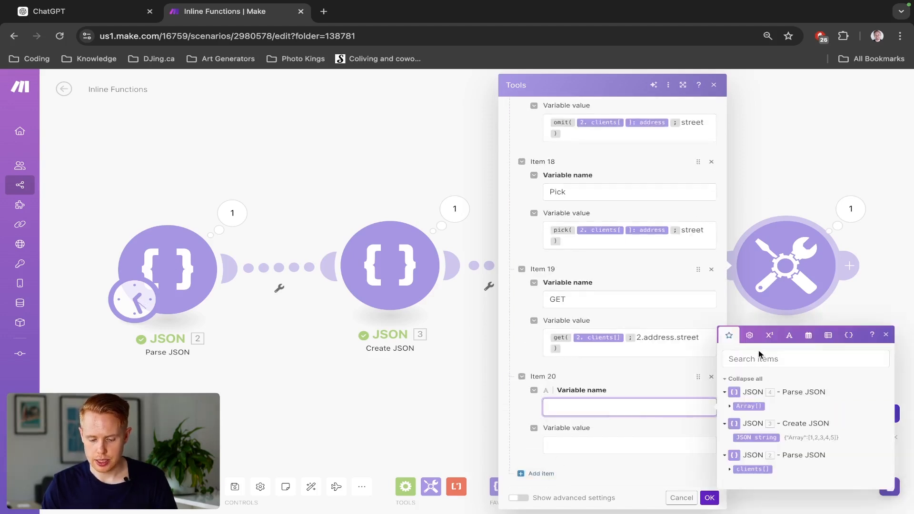
{"action": "left_click", "coordinate": [749, 335]}
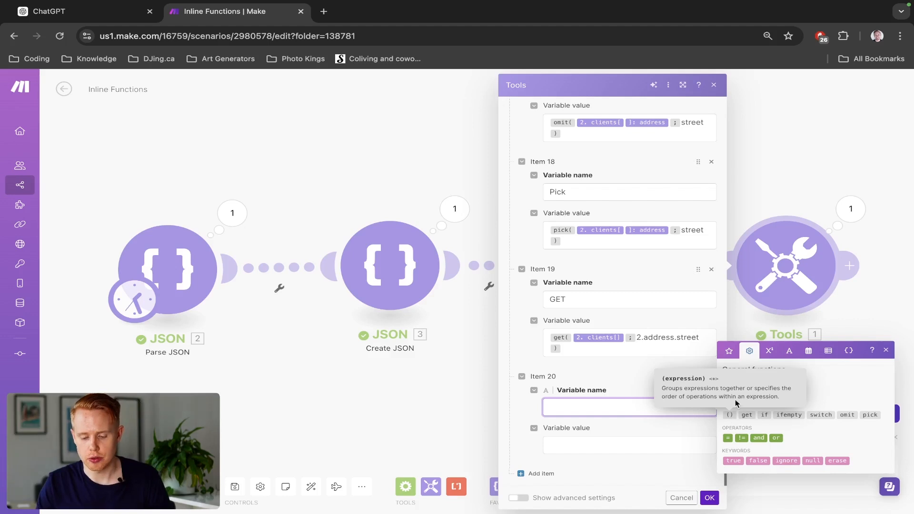
{"action": "left_click", "coordinate": [768, 354]}
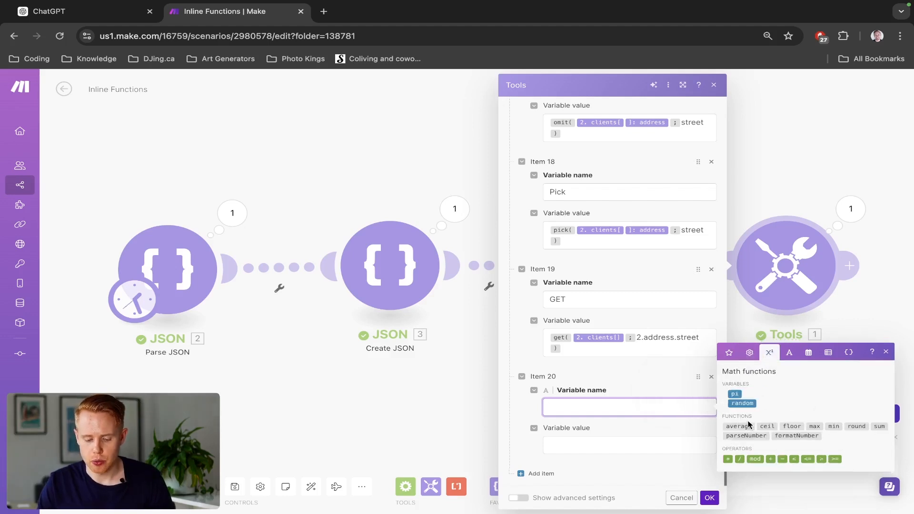
{"action": "type", "text": "1"}
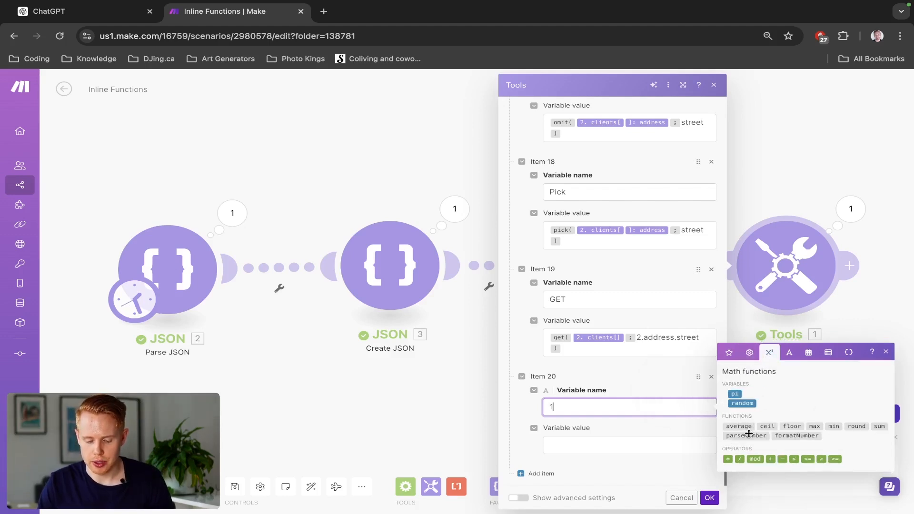
{"action": "left_click", "coordinate": [768, 460]}
{"action": "type", "text": "2"}
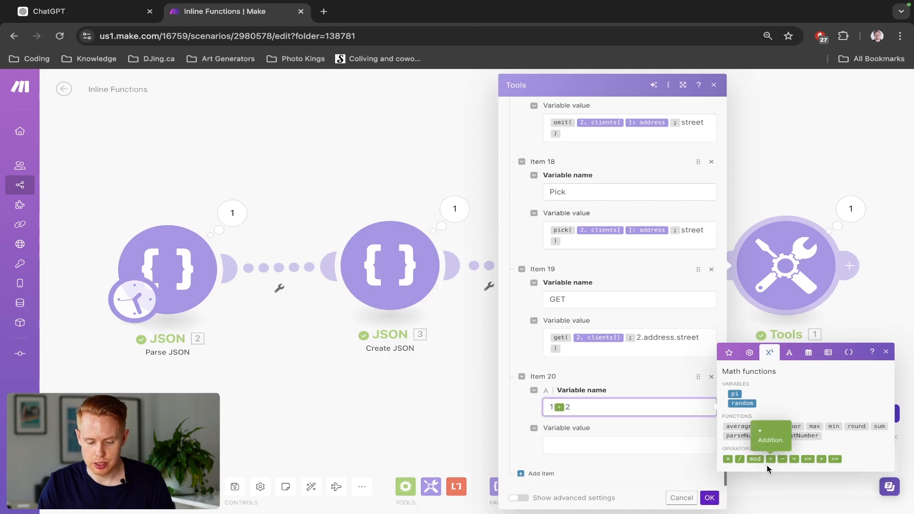
{"action": "left_click", "coordinate": [739, 459]}
{"action": "type", "text": "2"}
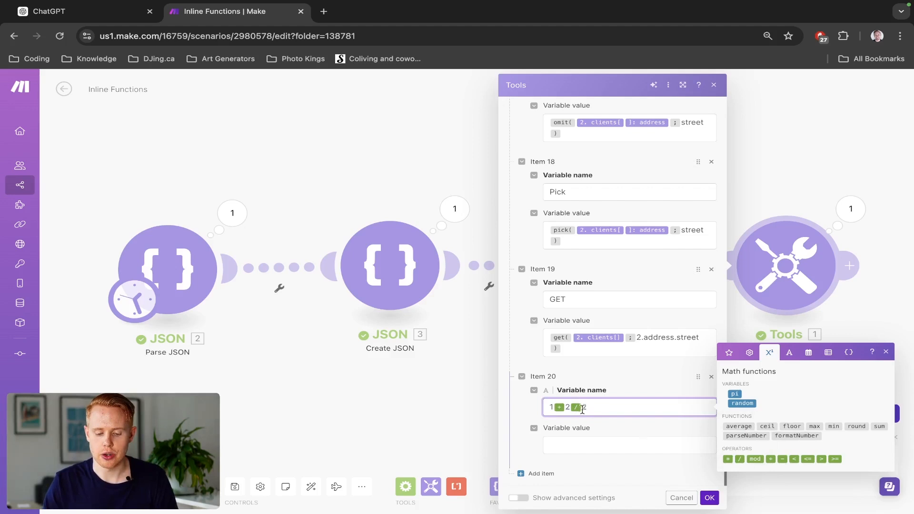
- Copy the 1 + 2 / 2 expression into the new item's variable value and name the variable Math
{"action": "key", "text": "shift+Left"}
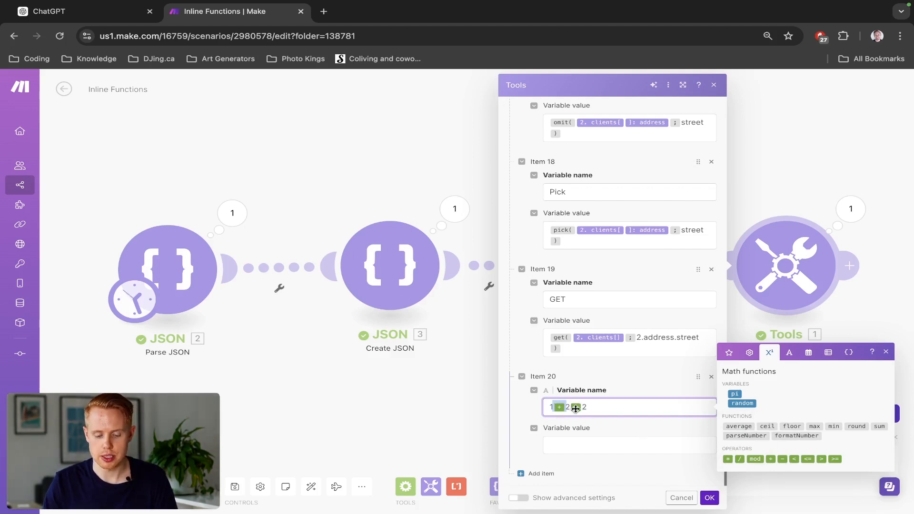
{"action": "key", "text": "ctrl+a"}
{"action": "left_click", "coordinate": [633, 448]}
{"action": "type", "text": "1+2/2"}
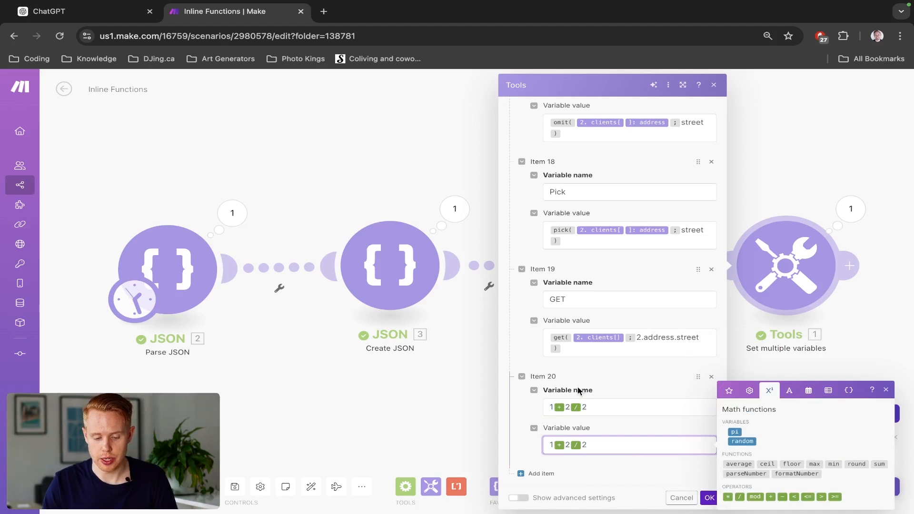
{"action": "left_click", "coordinate": [595, 410]}
{"action": "key", "text": "super+a"}
{"action": "type", "text": "M"}
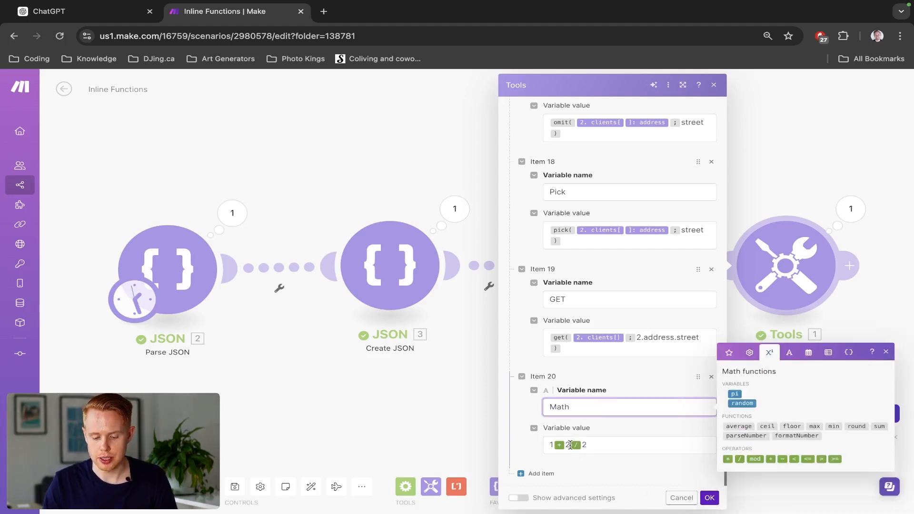
- Change the Math variable's value to 1 + 10 / 2 and check its output after running the scenario
{"action": "left_click", "coordinate": [570, 444]}
{"action": "type", "text": "10"}
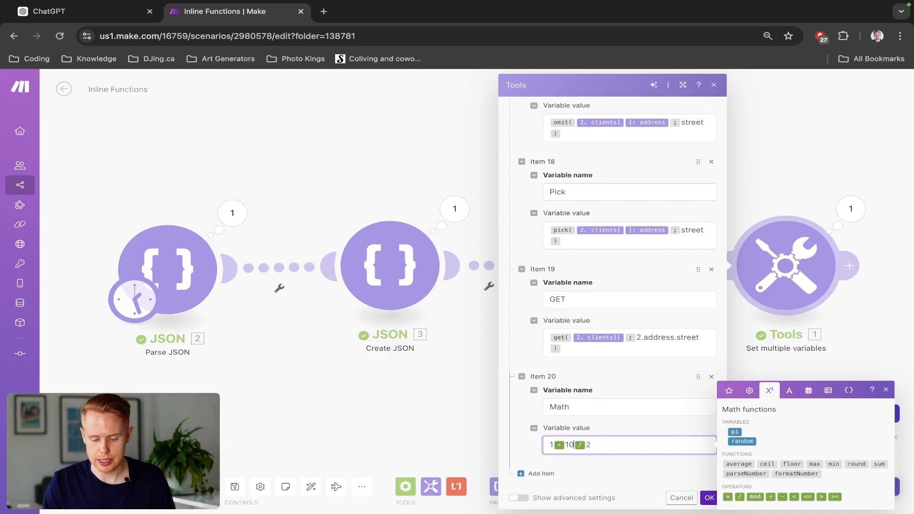
{"action": "left_click", "coordinate": [709, 498]}
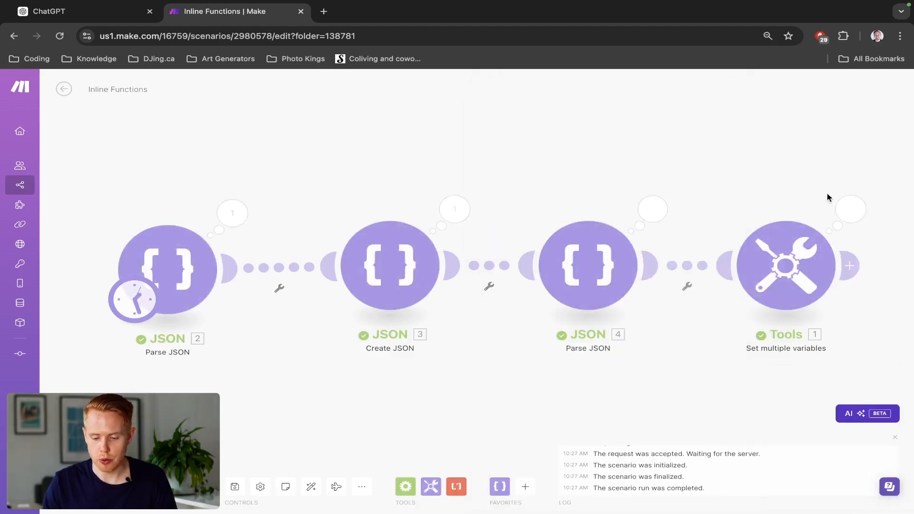
{"action": "left_click", "coordinate": [851, 209]}
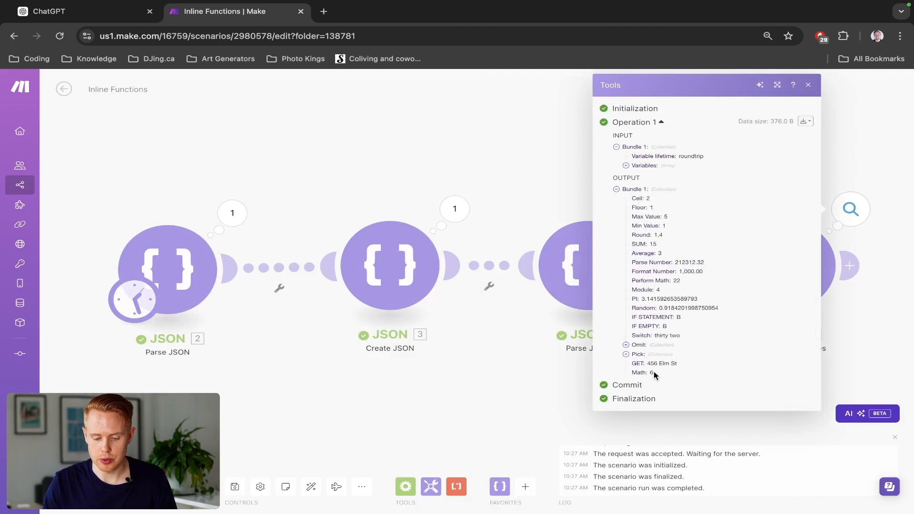
{"action": "left_click", "coordinate": [514, 183]}
- Reopen the Set multiple variables module and insert empty grouping parentheses on a new line in the Math variable's value
{"action": "left_click", "coordinate": [795, 256]}
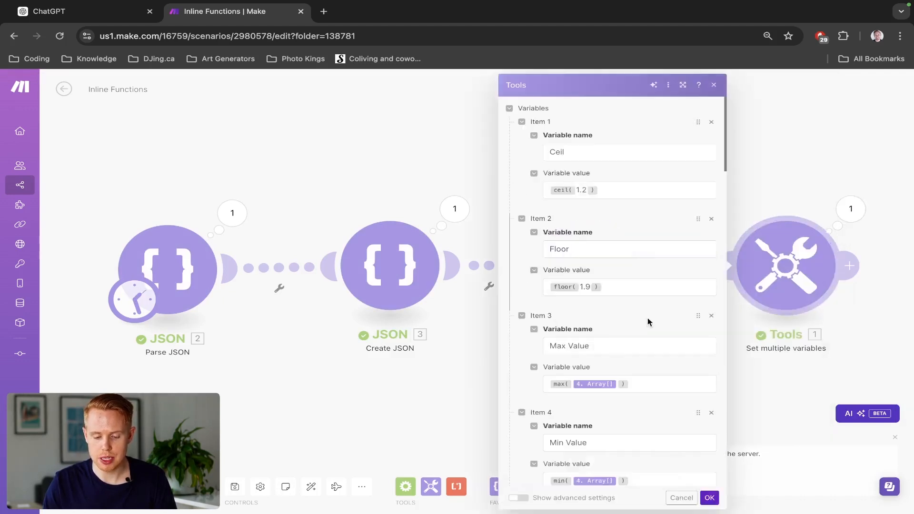
{"action": "scroll", "coordinate": [592, 450], "scroll_direction": "down", "scroll_amount": 20}
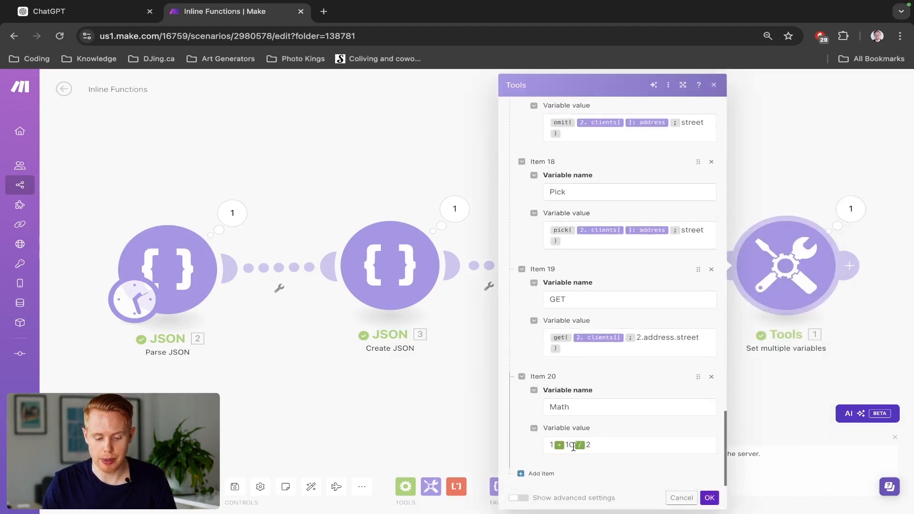
{"action": "left_click", "coordinate": [605, 444]}
{"action": "key", "text": "Return"}
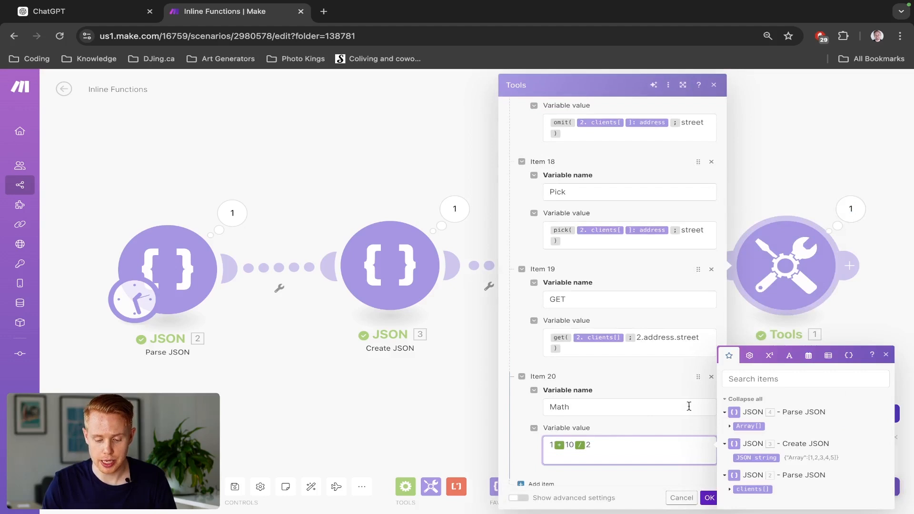
{"action": "left_click", "coordinate": [749, 355]}
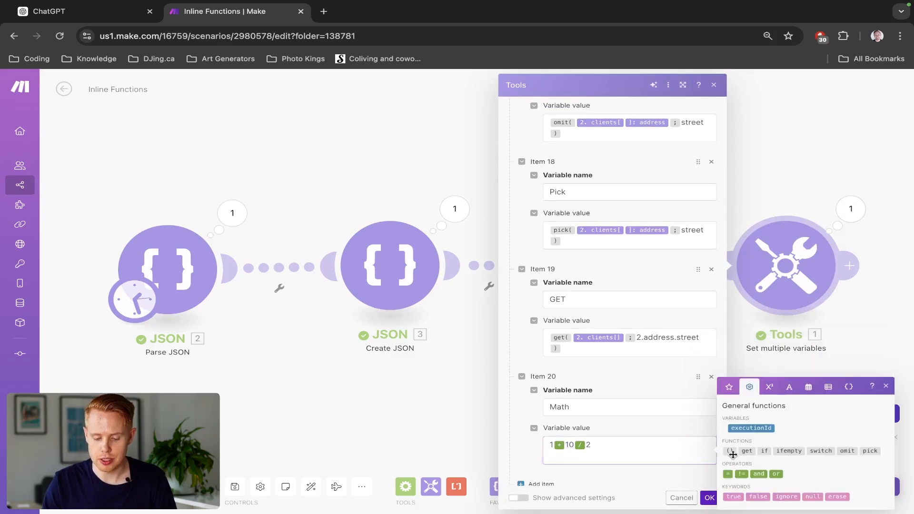
{"action": "left_click", "coordinate": [731, 451]}
- Move the 1 + 10 part of the Math expression inside the grouping parentheses
{"action": "left_click_drag", "start_coordinate": [550, 444], "coordinate": [574, 444]}
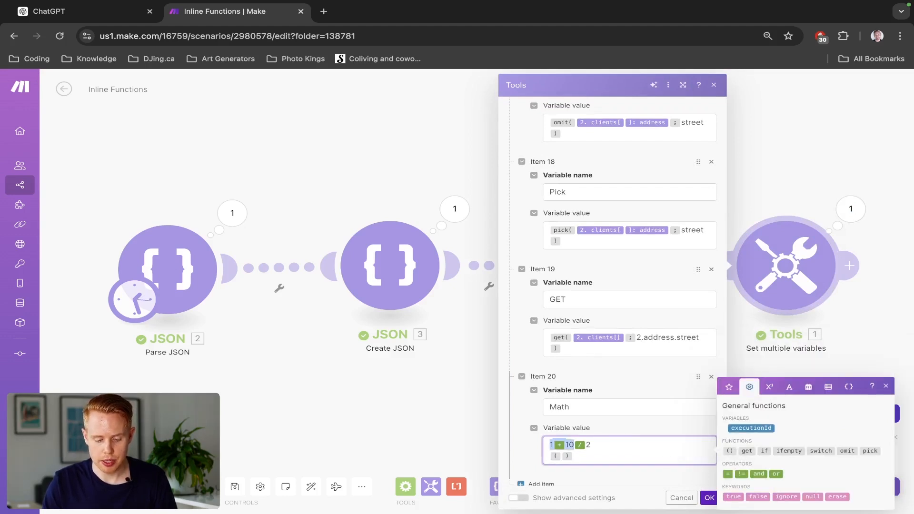
{"action": "key", "text": "ctrl+x"}
{"action": "key", "text": "ctrl+v"}
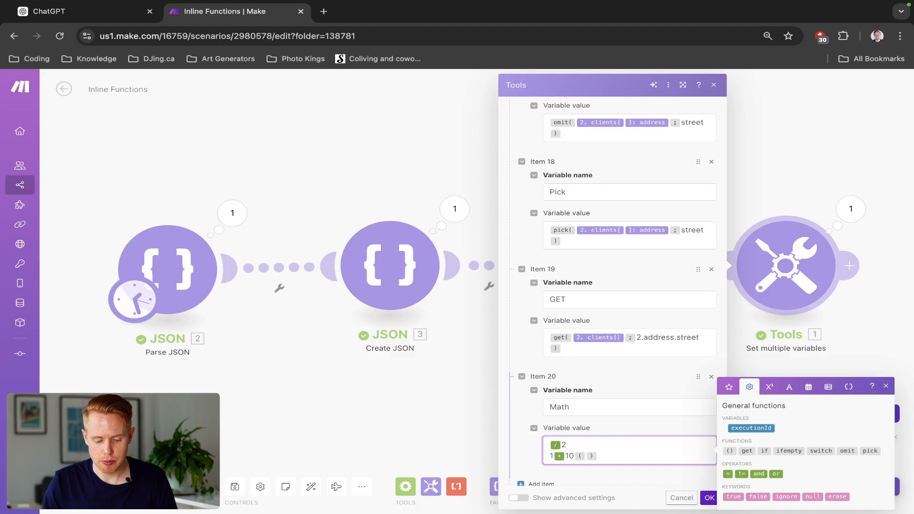
{"action": "left_click_drag", "start_coordinate": [574, 456], "coordinate": [550, 456]}
{"action": "key", "text": "ctrl+x"}
{"action": "left_click", "coordinate": [562, 456]}
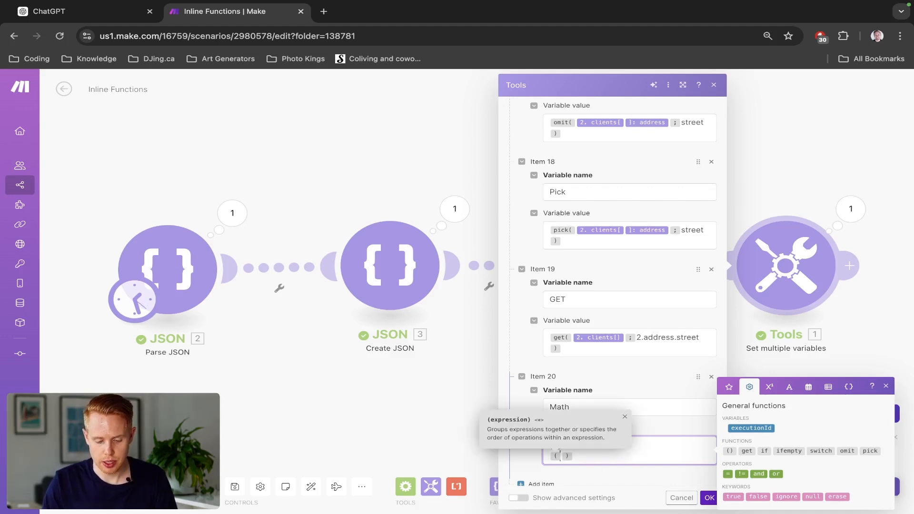
{"action": "key", "text": "ctrl+v"}
- Move the / 2 part behind the parentheses and remove the extra line so Math's value is (1 + 10) / 2
{"action": "key", "text": "super+shift+Left"}
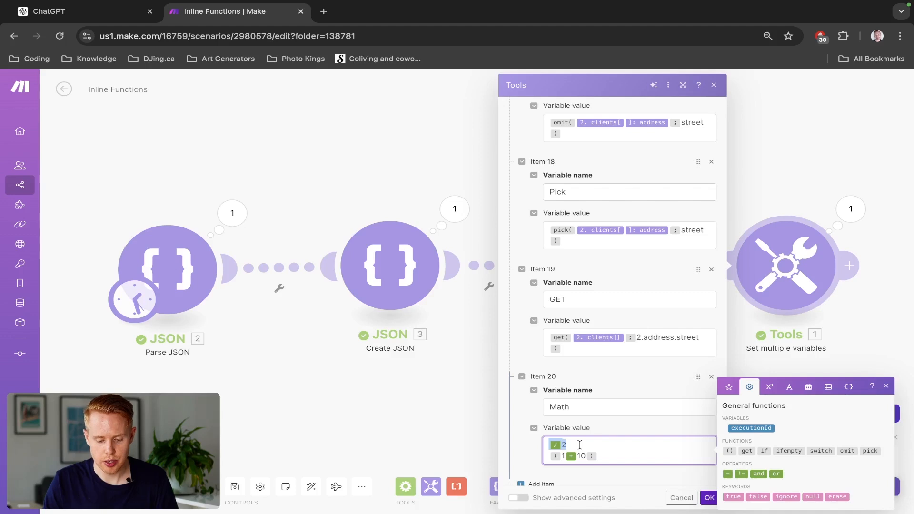
{"action": "key", "text": "super+x"}
{"action": "key", "text": "Down"}
{"action": "key", "text": "BackSpace"}
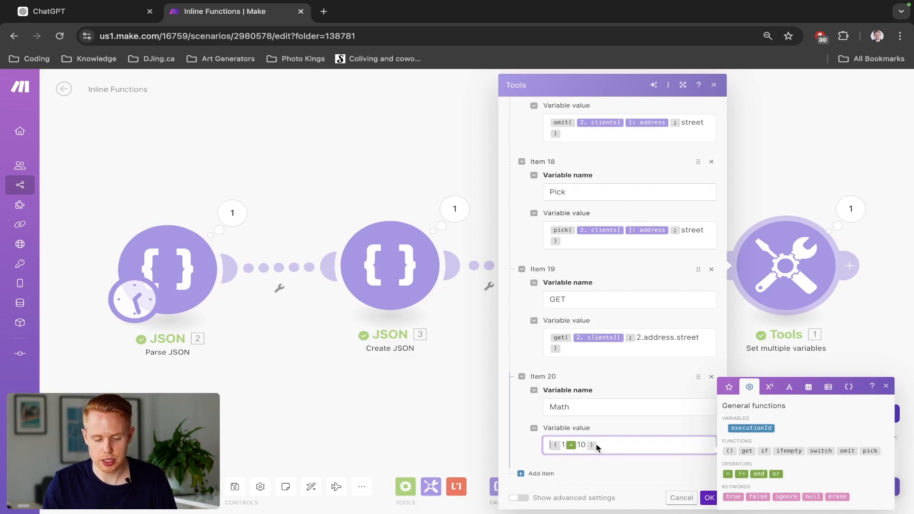
{"action": "key", "text": "super+v"}
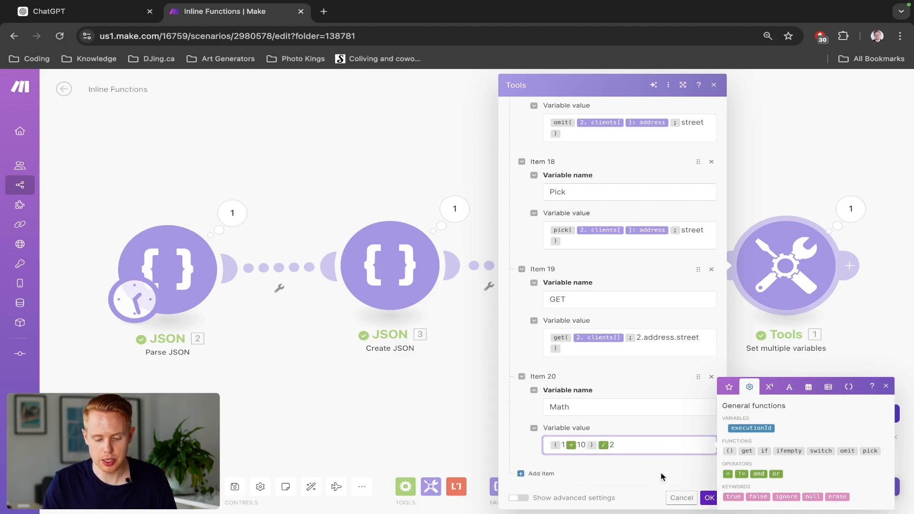
- Save the (1 + 10) / 2 expression, run the scenario and check Math's output
{"action": "left_click", "coordinate": [709, 498]}
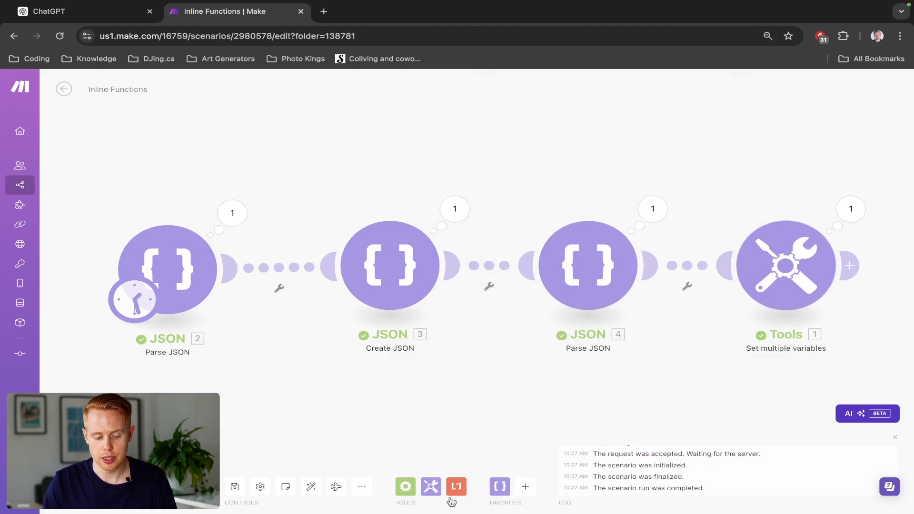
{"action": "left_click", "coordinate": [840, 209]}
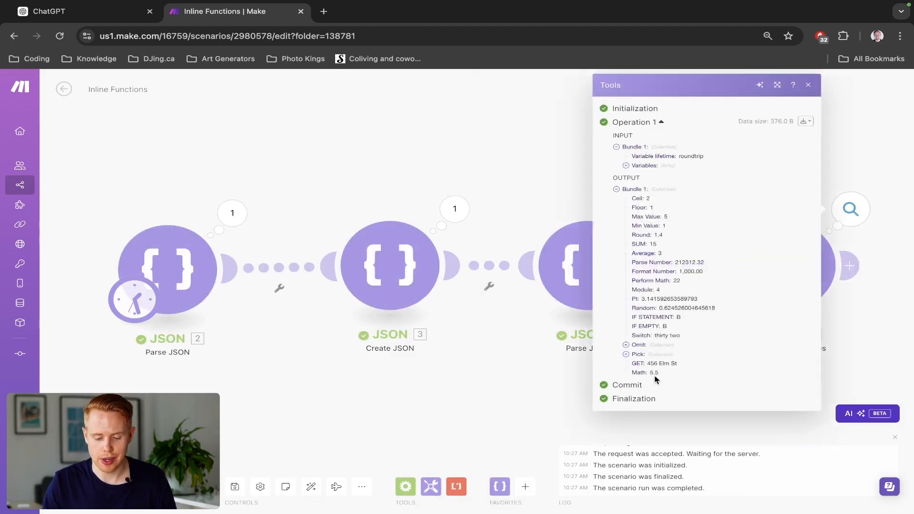
{"action": "left_click", "coordinate": [509, 178]}
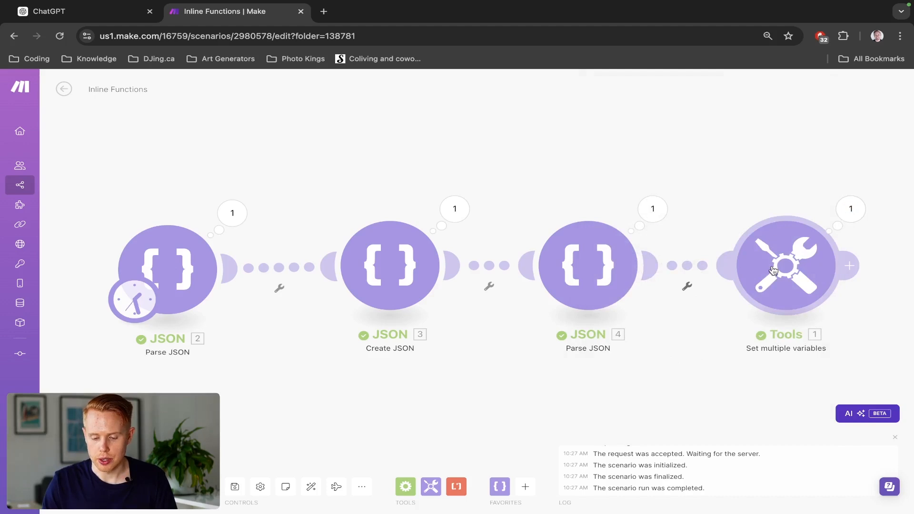
- Reopen the Set multiple variables module and add a new empty item below Math
{"action": "left_click", "coordinate": [740, 281]}
{"action": "scroll", "coordinate": [595, 429], "scroll_direction": "down", "scroll_amount": 20}
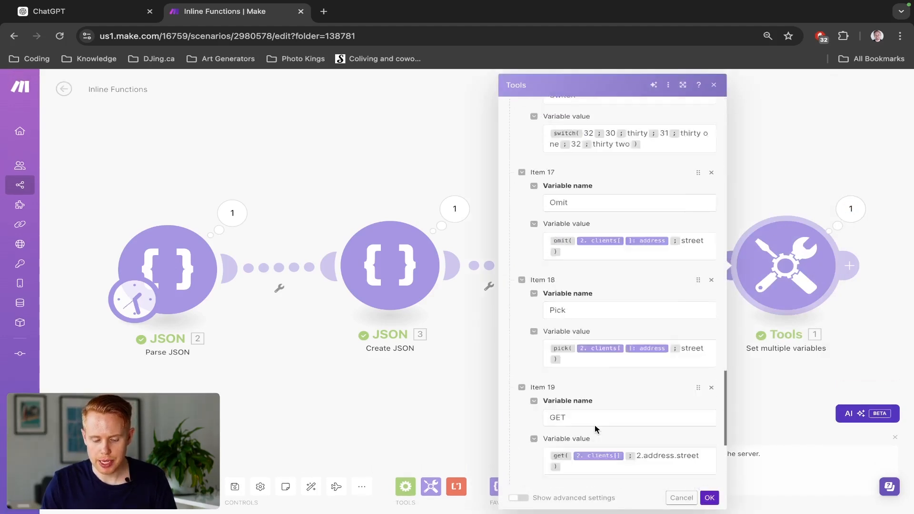
{"action": "left_click", "coordinate": [530, 474]}
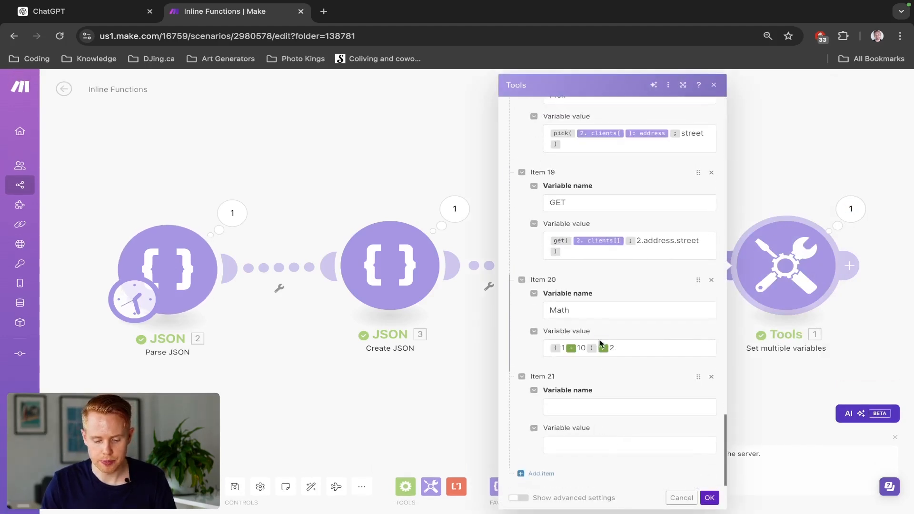
{"action": "left_click", "coordinate": [582, 406]}
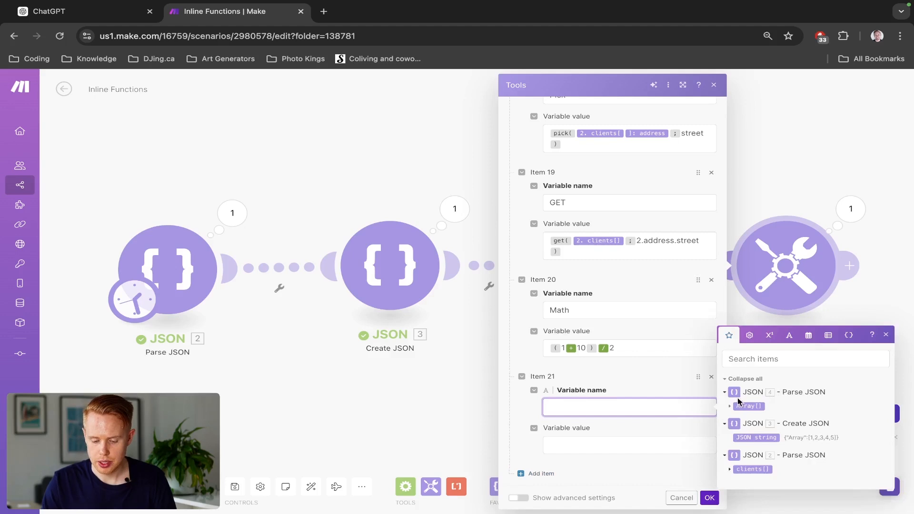
- Insert an if function with the condition 1 = 1 in the new item's Variable name
{"action": "left_click", "coordinate": [749, 335]}
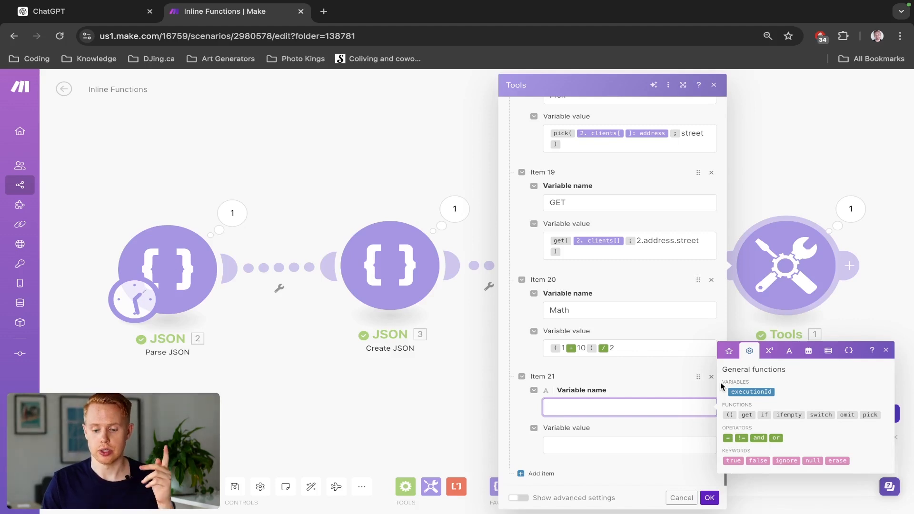
{"action": "left_click", "coordinate": [763, 415]}
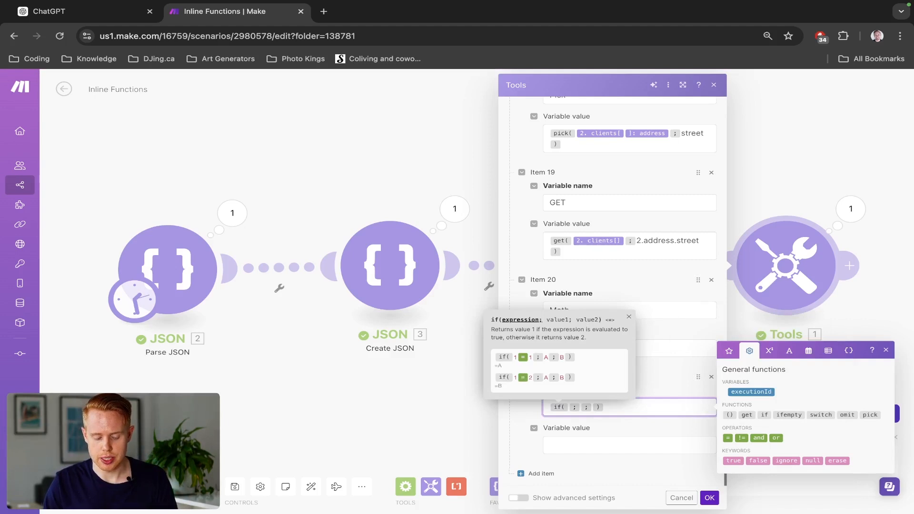
{"action": "type", "text": "1"}
{"action": "left_click", "coordinate": [728, 437]}
{"action": "type", "text": "1"}
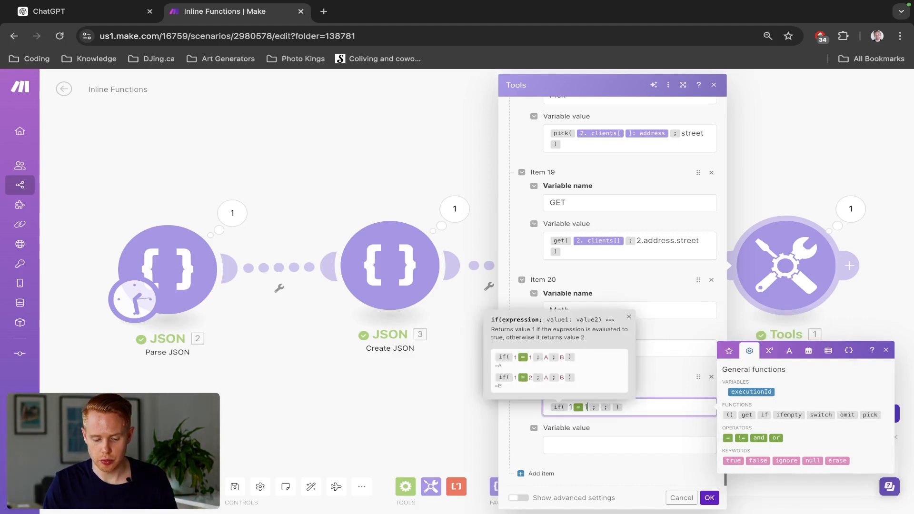
- Check the available math operators and fill in A and B as the if function's two return values
{"action": "left_click", "coordinate": [769, 351]}
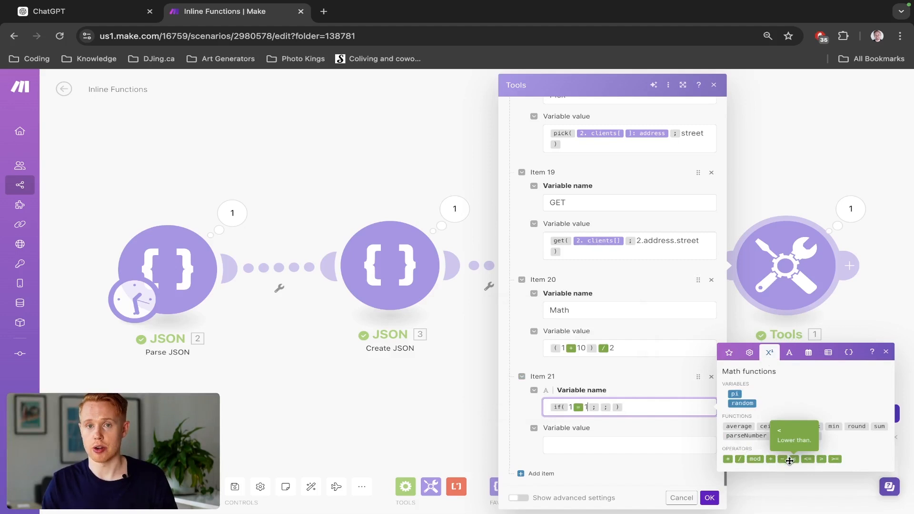
{"action": "left_click", "coordinate": [728, 354]}
{"action": "left_click", "coordinate": [745, 336]}
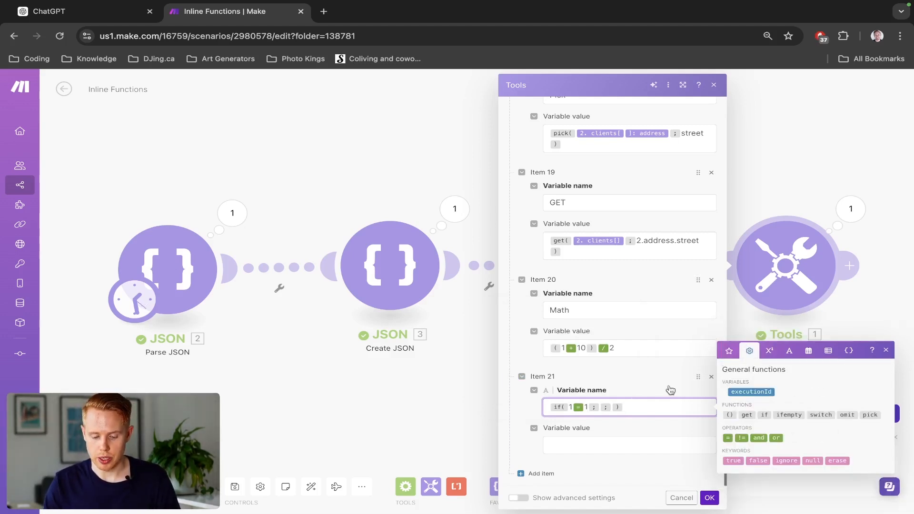
{"action": "left_click", "coordinate": [599, 407]}
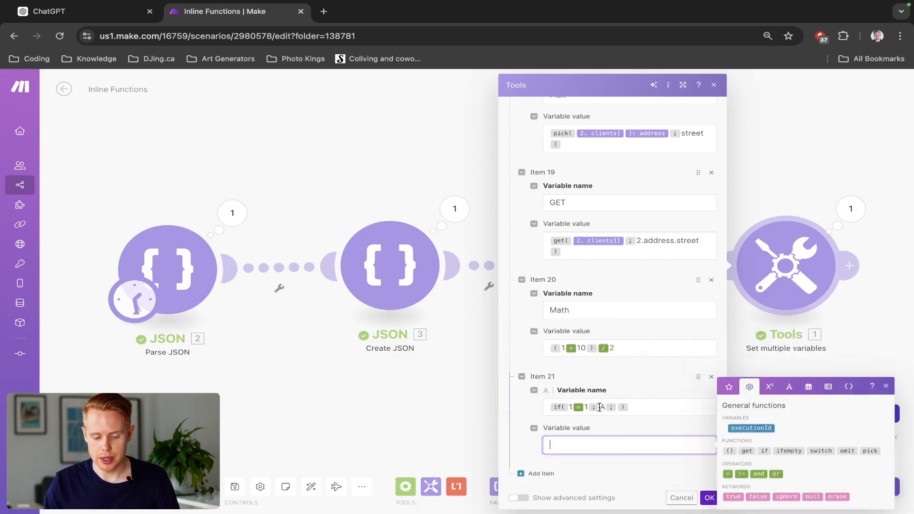
{"action": "type", "text": "A"}
{"action": "left_click", "coordinate": [616, 407]}
{"action": "type", "text": "B"}
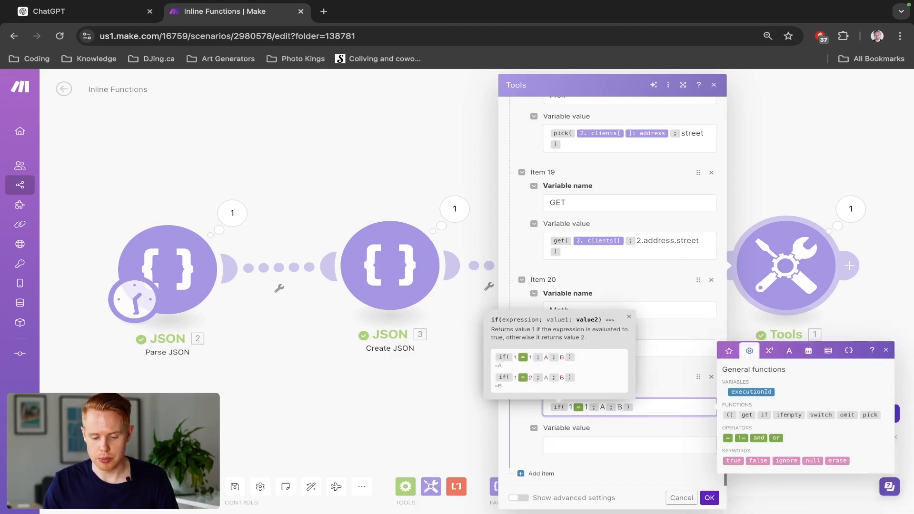
- Copy the whole if expression from Item 21's Variable name into its Variable value
{"action": "left_click", "coordinate": [632, 406]}
{"action": "left_click", "coordinate": [632, 407]}
{"action": "key", "text": "super+a"}
{"action": "left_click", "coordinate": [655, 406]}
{"action": "key", "text": "super+a"}
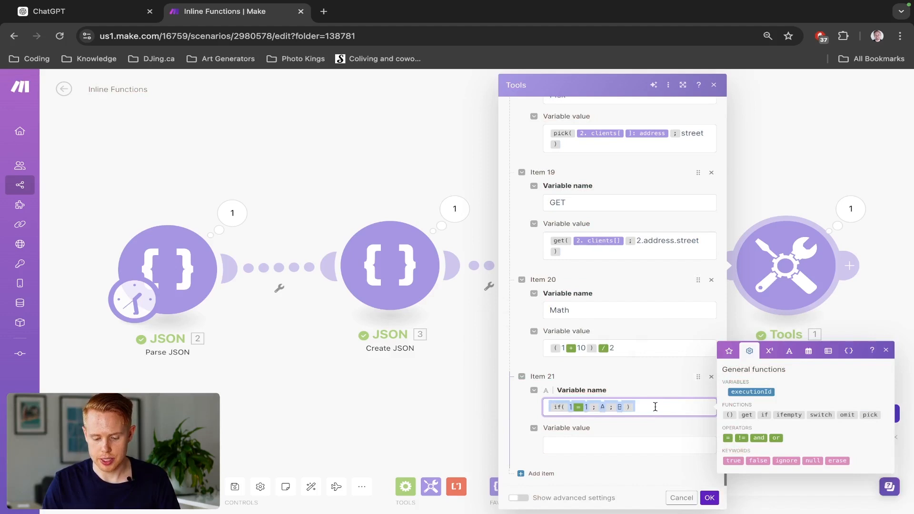
{"action": "key", "text": "super+c"}
{"action": "left_click", "coordinate": [609, 444]}
{"action": "key", "text": "super+v"}
{"action": "left_click", "coordinate": [647, 408]}
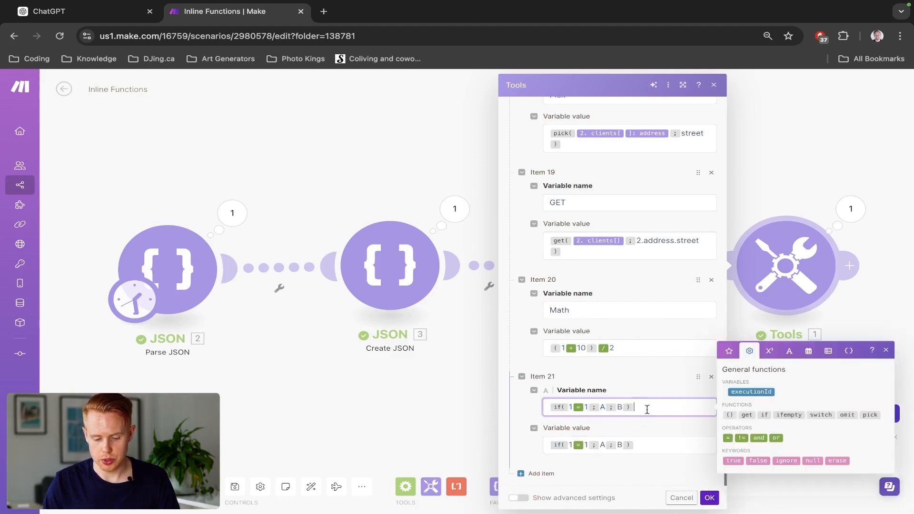
- Name the Item 21 variable Operators and check its output after running the scenario
{"action": "key", "text": "super+a"}
{"action": "type", "text": "Operat"}
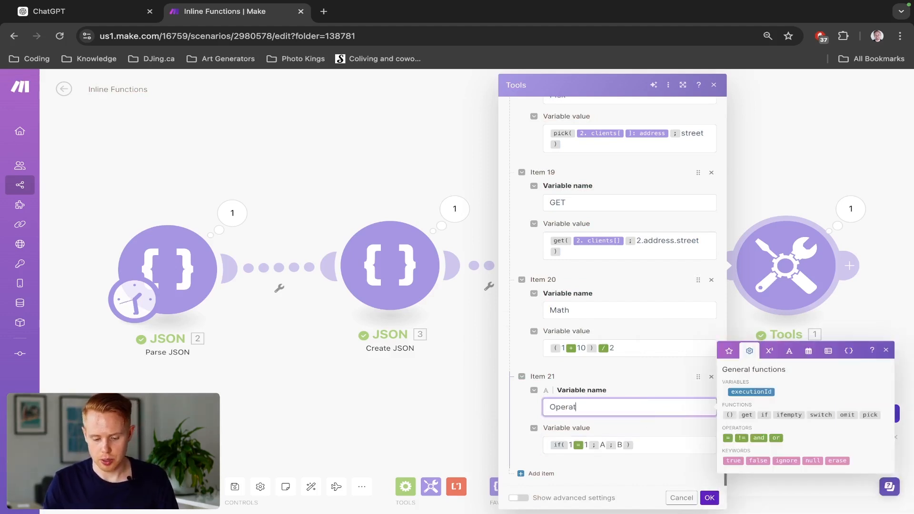
{"action": "left_click", "coordinate": [709, 497]}
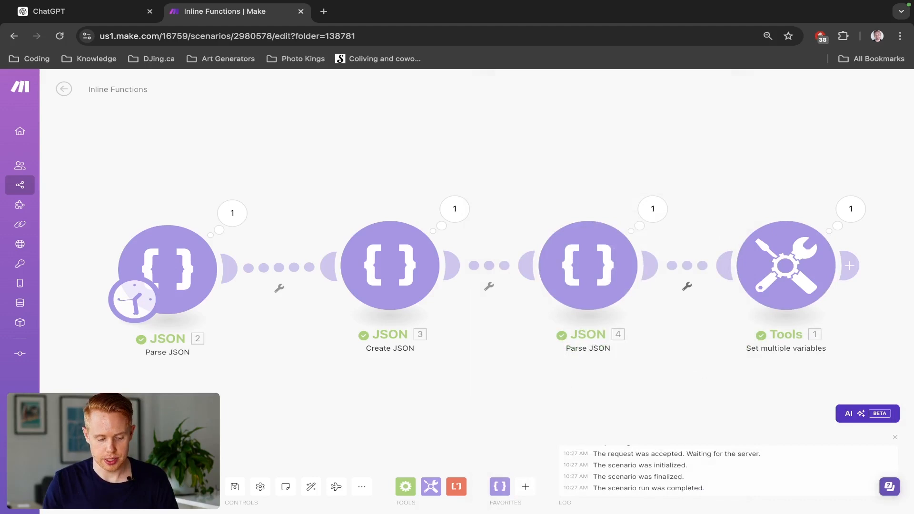
{"action": "left_click", "coordinate": [850, 209]}
{"action": "left_click", "coordinate": [836, 314]}
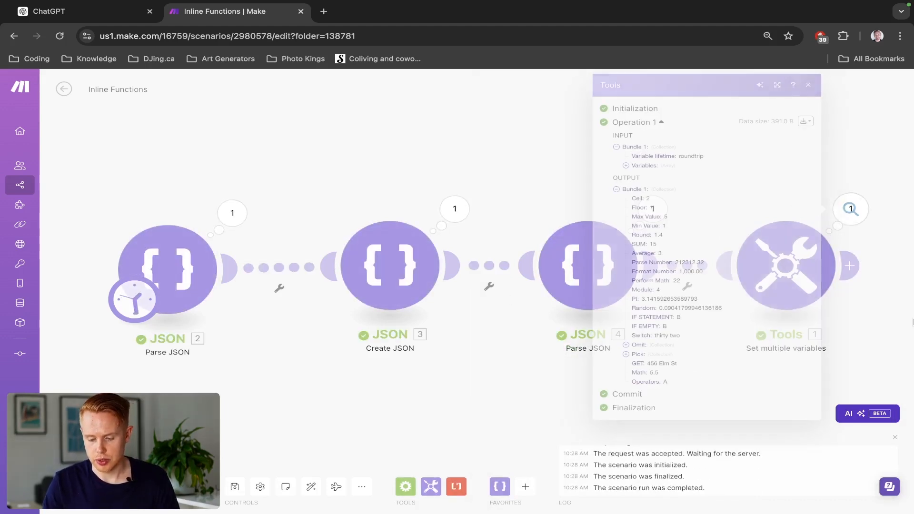
- Change the equals operator in the Operators variable's if condition to != and save the module
{"action": "left_click", "coordinate": [805, 272]}
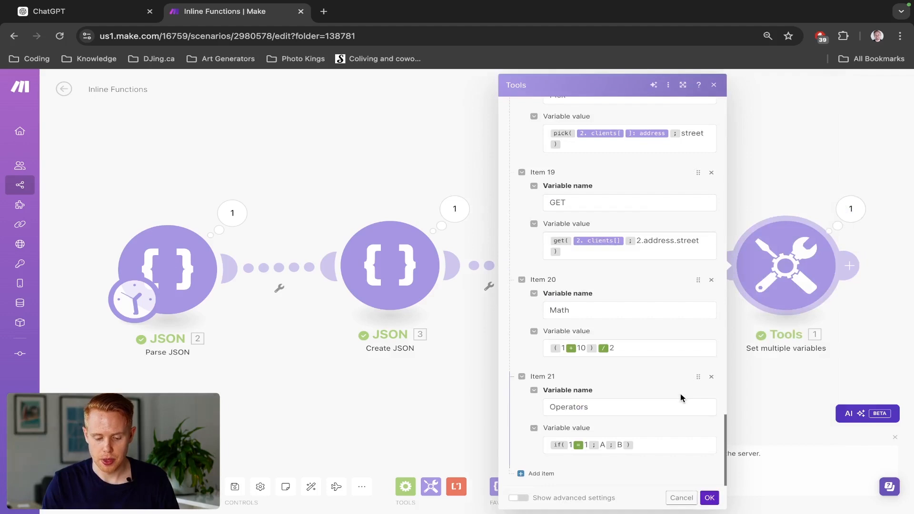
{"action": "left_click", "coordinate": [587, 445]}
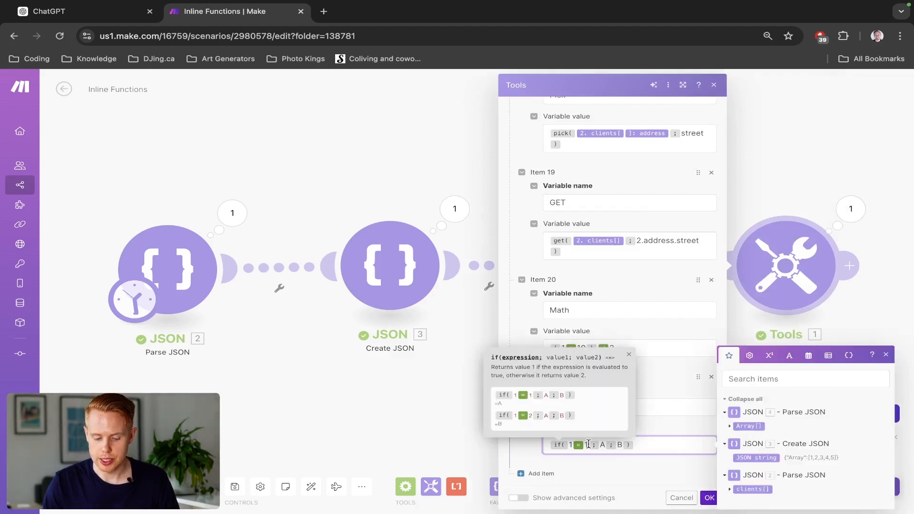
{"action": "key", "text": "BackSpace"}
{"action": "key", "text": "BackSpace"}
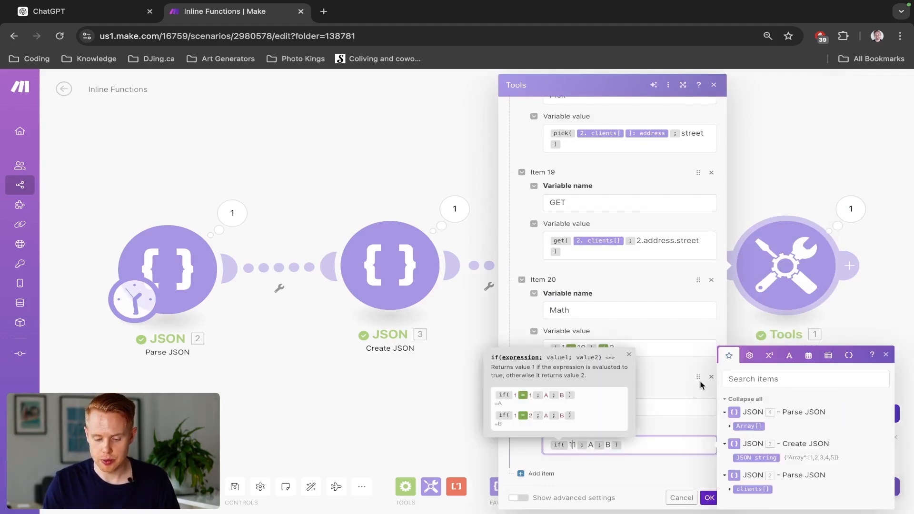
{"action": "left_click", "coordinate": [748, 355]}
{"action": "left_click", "coordinate": [742, 474]}
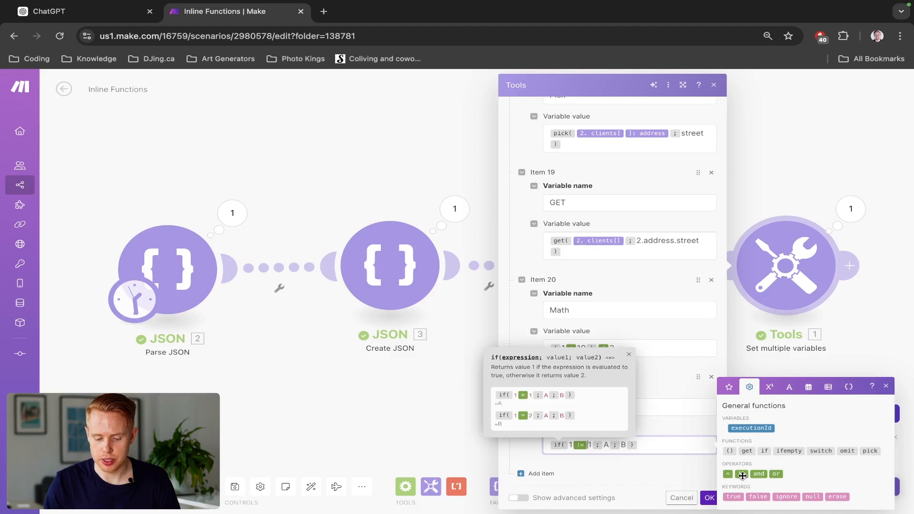
{"action": "left_click", "coordinate": [708, 499]}
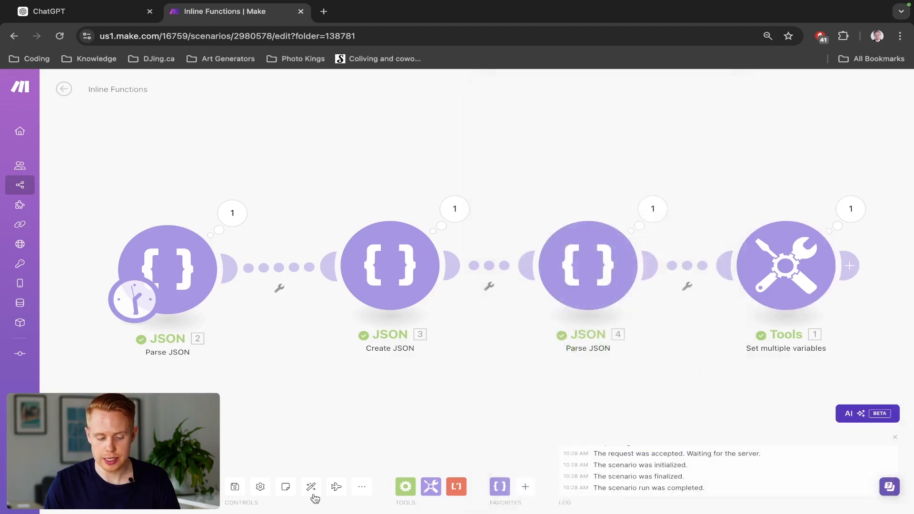
- Run the scenario and inspect the Operators output for the != condition
{"action": "left_click", "coordinate": [91, 487]}
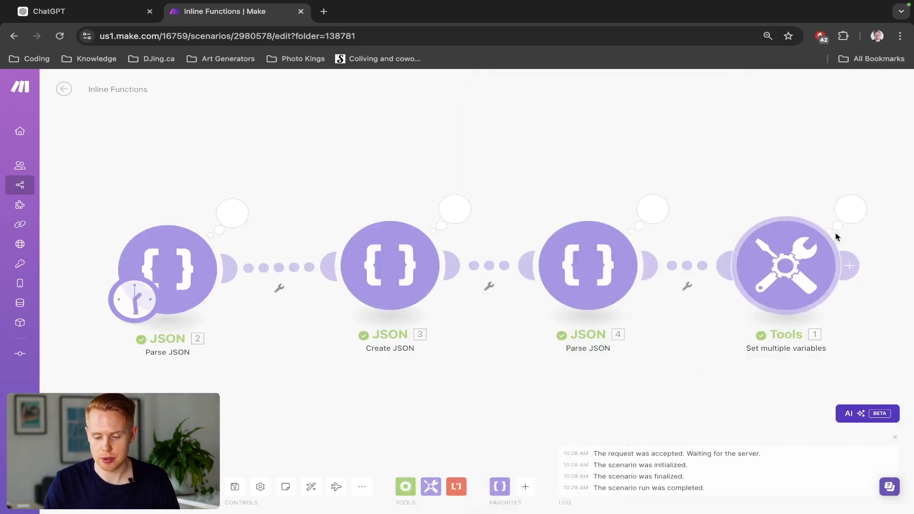
{"action": "left_click", "coordinate": [849, 211]}
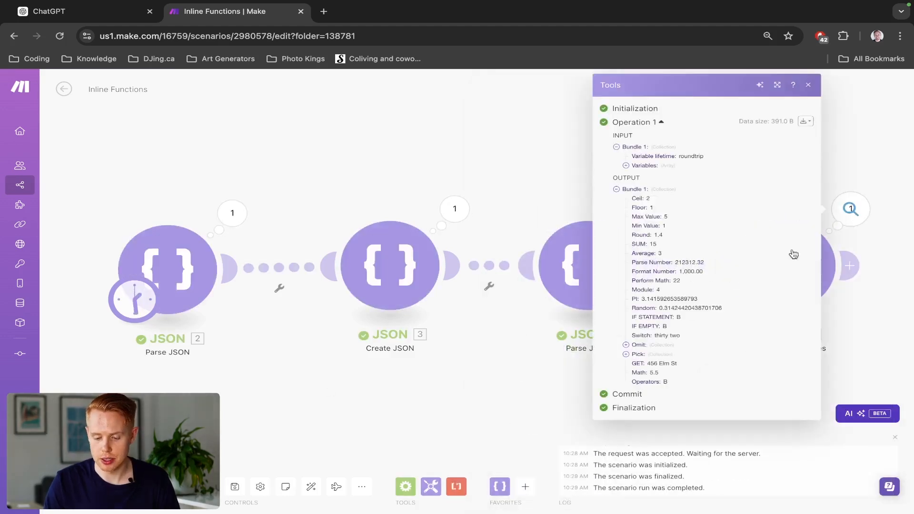
{"action": "left_click", "coordinate": [897, 289]}
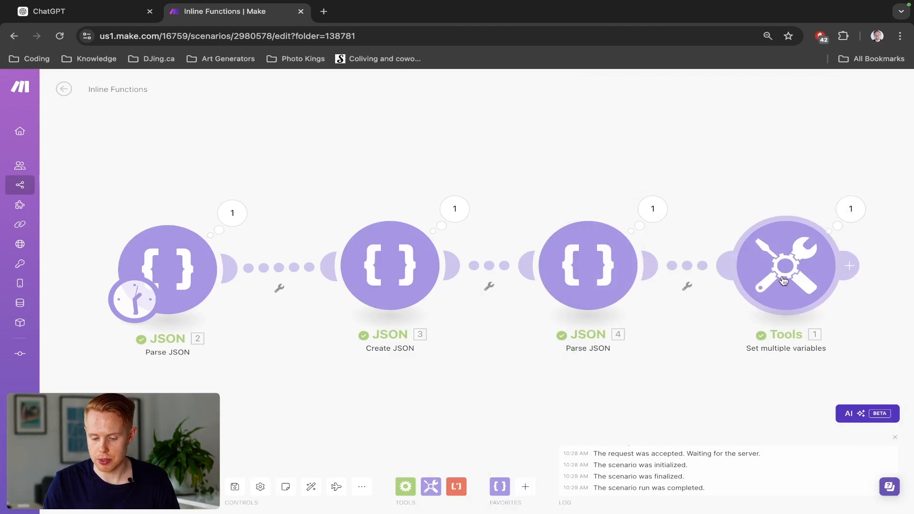
- Reopen the Set multiple variables module and add an or operator after 1 != 1 in the Operators condition
{"action": "left_click", "coordinate": [783, 281]}
{"action": "scroll", "coordinate": [620, 369], "scroll_direction": "down", "scroll_amount": 20}
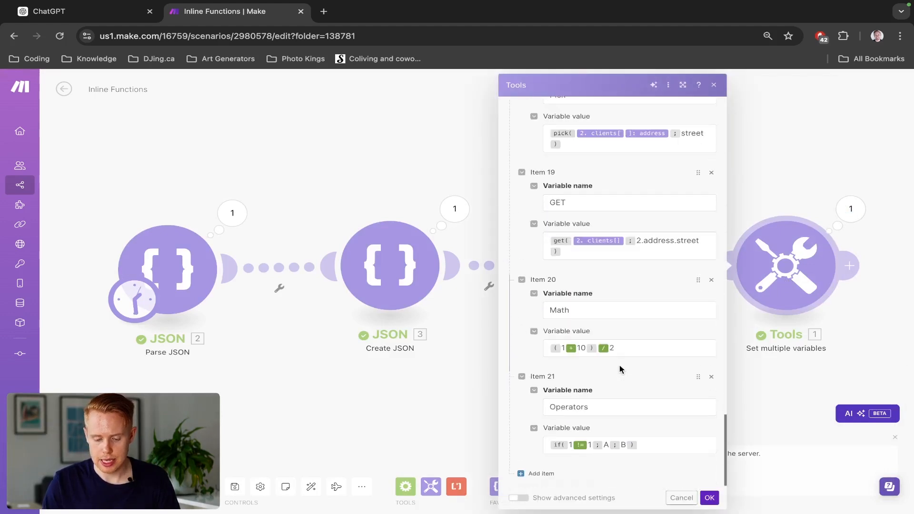
{"action": "left_click", "coordinate": [641, 445]}
{"action": "left_click", "coordinate": [756, 354]}
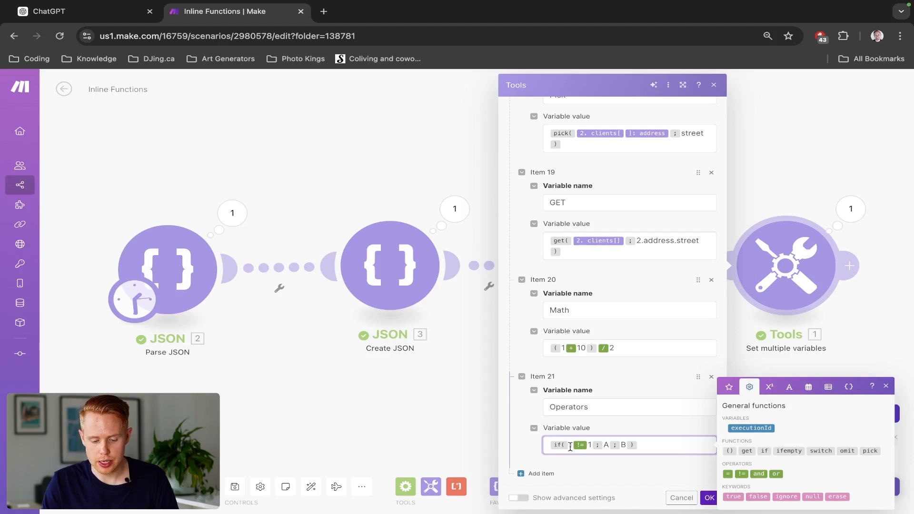
{"action": "left_click", "coordinate": [606, 445]}
{"action": "left_click", "coordinate": [590, 445]}
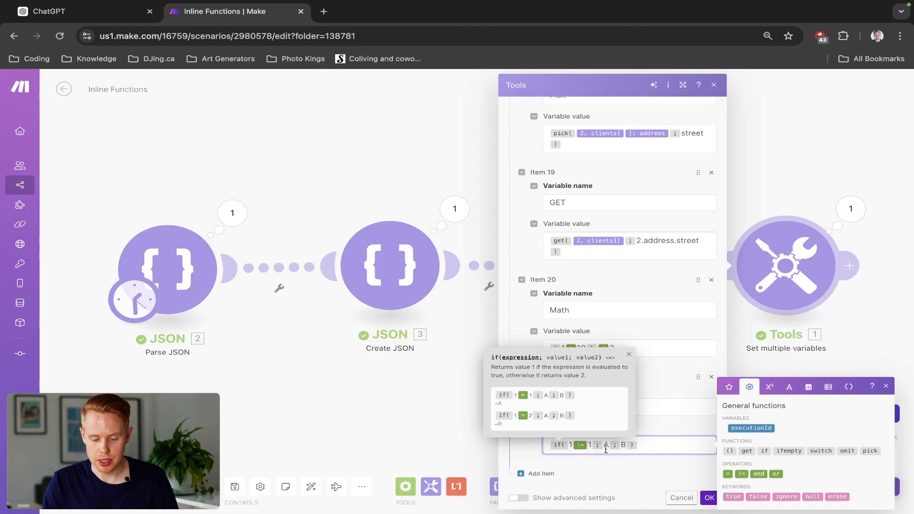
{"action": "left_click", "coordinate": [774, 473]}
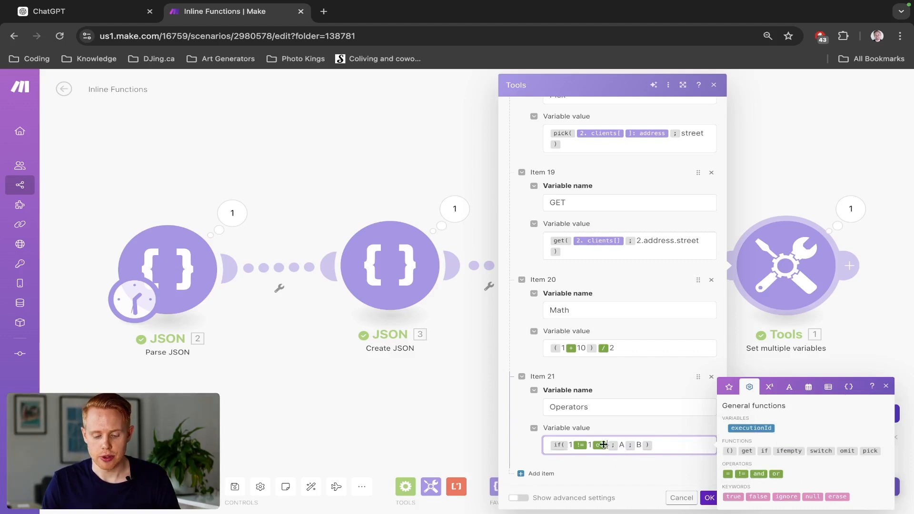
- Enter 1 = 1 as the second condition after the or operator
{"action": "left_click_drag", "start_coordinate": [591, 445], "coordinate": [569, 444]}
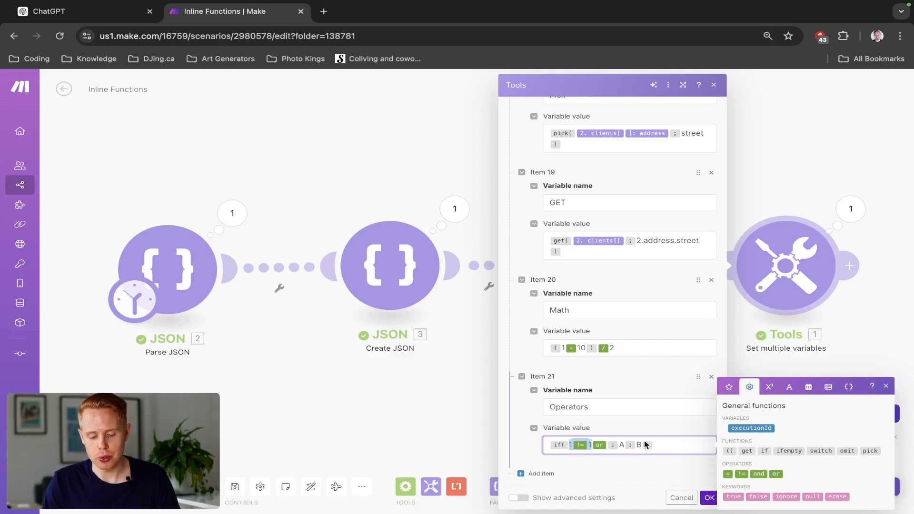
{"action": "left_click", "coordinate": [606, 444]}
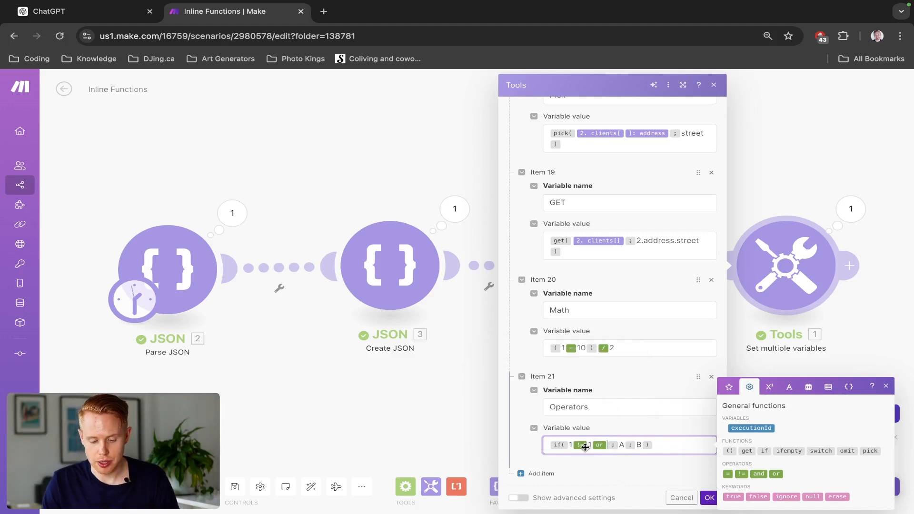
{"action": "type", "text": "1 = 1"}
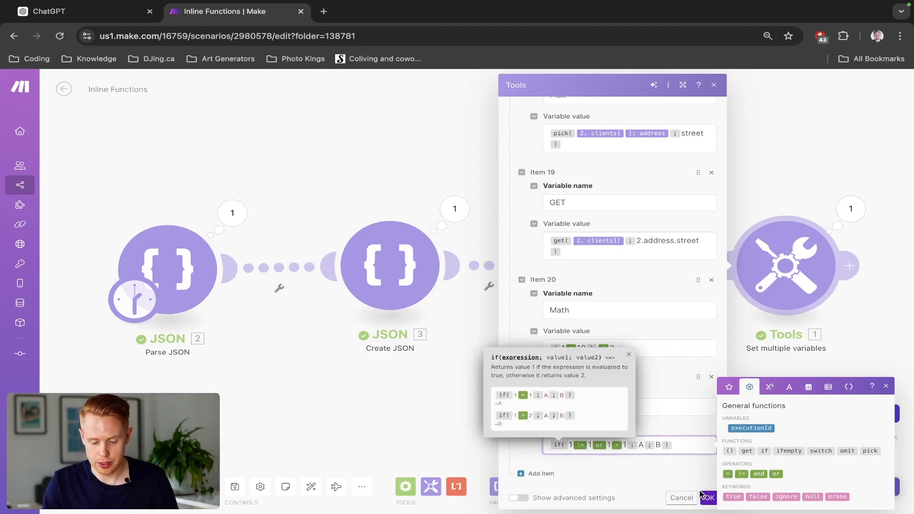
- Save the module with the or condition, run the scenario and check the Operators output
{"action": "left_click", "coordinate": [708, 497]}
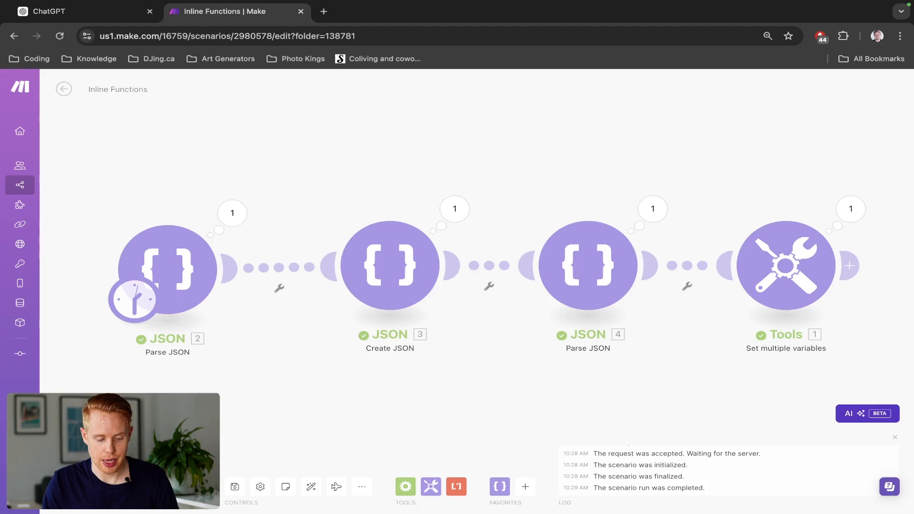
{"action": "left_click", "coordinate": [850, 208]}
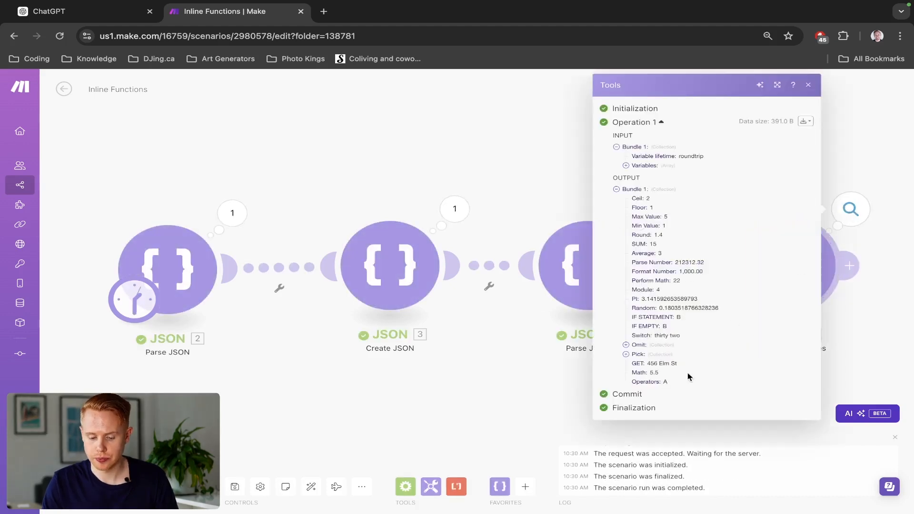
{"action": "left_click", "coordinate": [902, 356]}
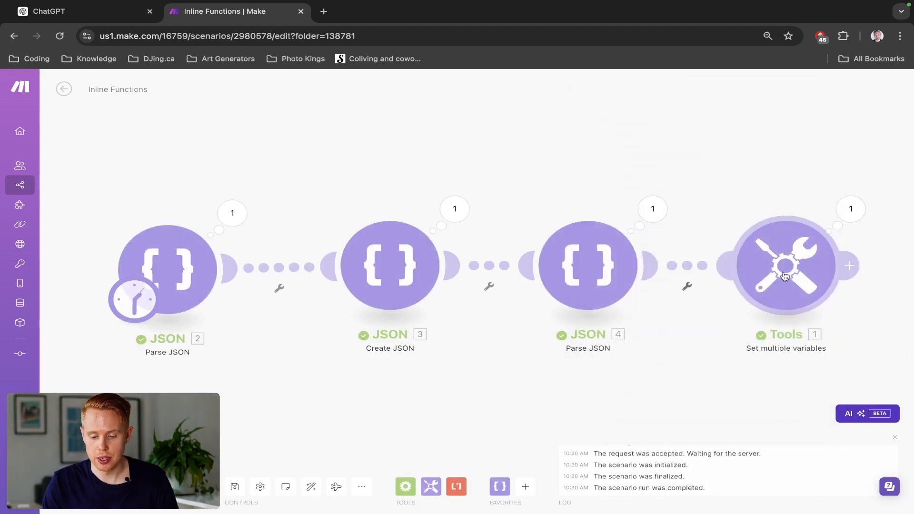
- Reopen the Set multiple variables module and replace the or operator with and in the Operators condition
{"action": "left_click", "coordinate": [784, 276]}
{"action": "scroll", "coordinate": [670, 421], "scroll_direction": "down", "scroll_amount": 10}
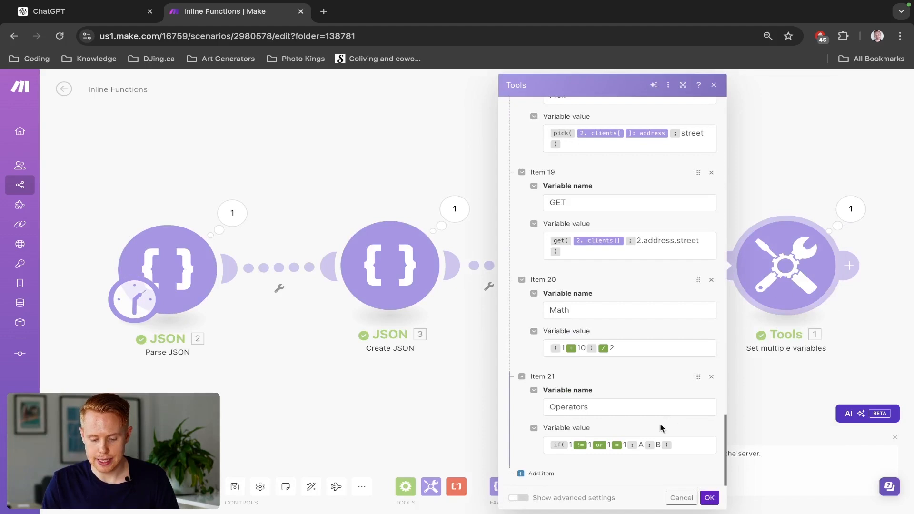
{"action": "left_click", "coordinate": [604, 442]}
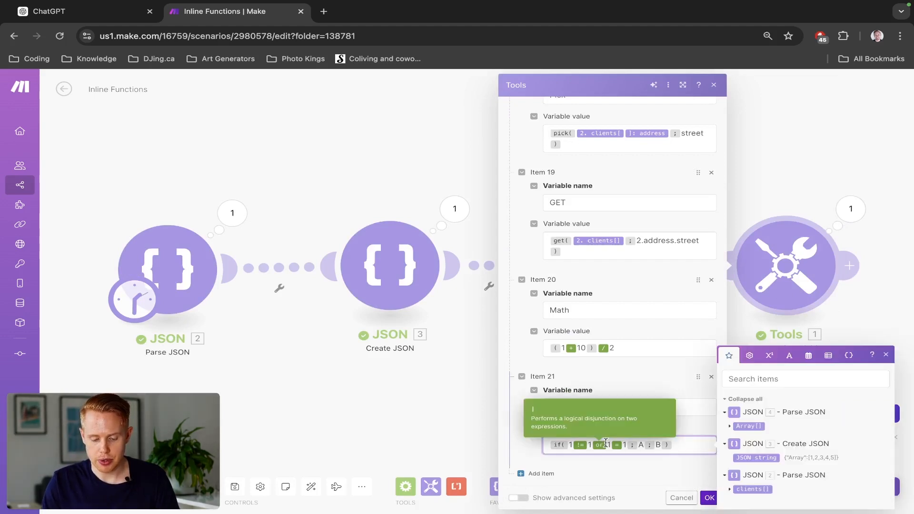
{"action": "left_click", "coordinate": [605, 442]}
{"action": "key", "text": "BackSpace"}
{"action": "left_click", "coordinate": [749, 361]}
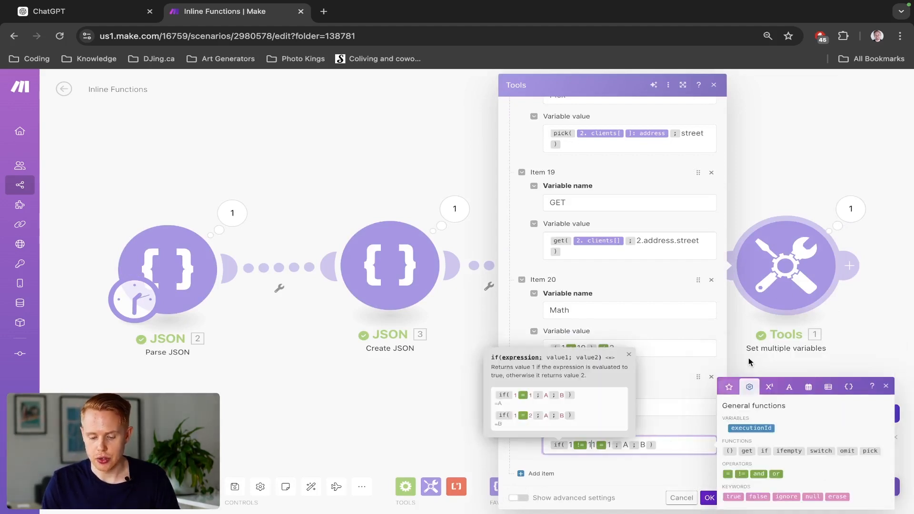
{"action": "left_click", "coordinate": [758, 473]}
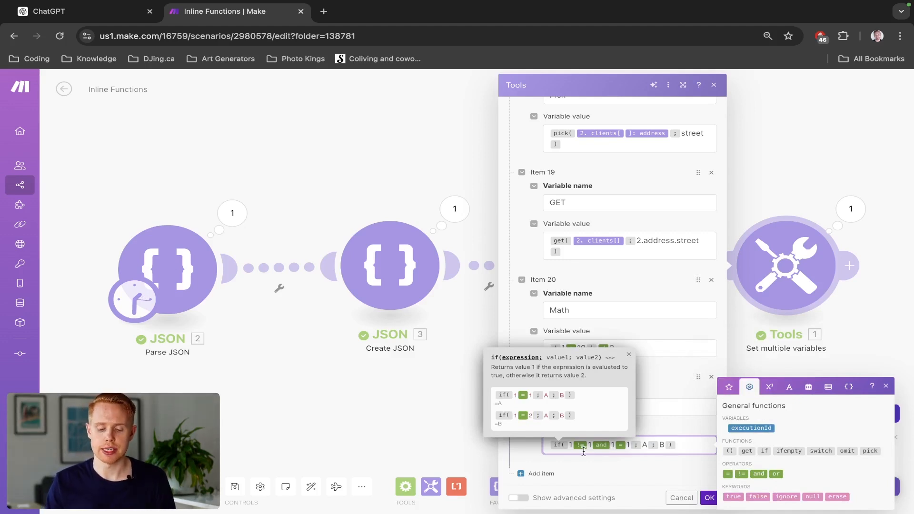
- Save the module with the and condition, run the scenario and check the Operators output
{"action": "left_click", "coordinate": [651, 429]}
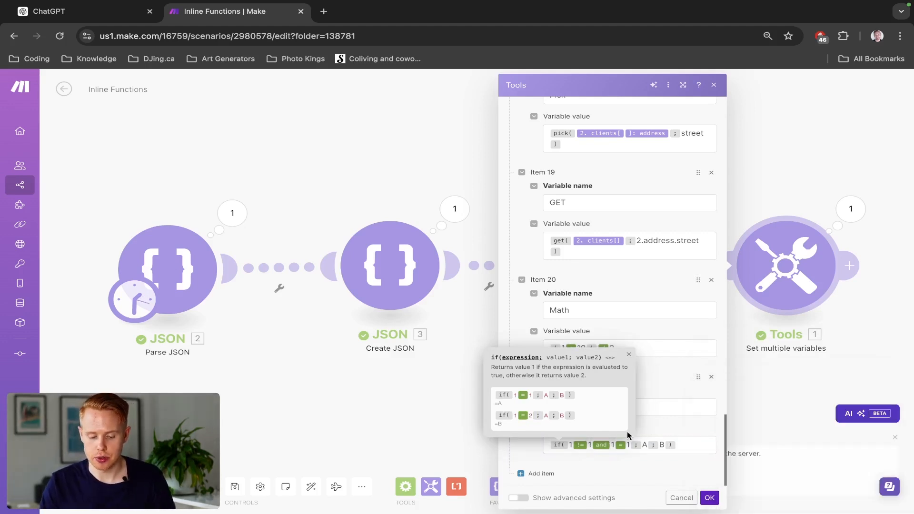
{"action": "left_click", "coordinate": [709, 497]}
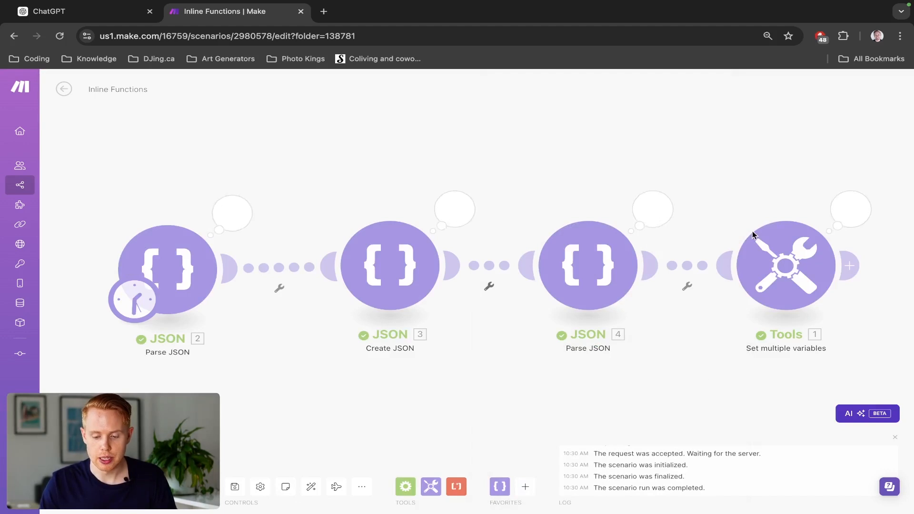
{"action": "left_click", "coordinate": [851, 205]}
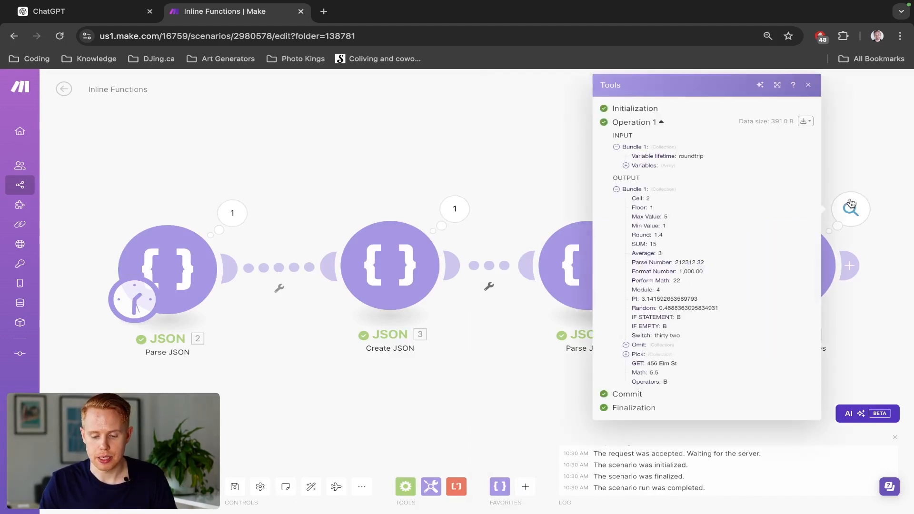
{"action": "double_click", "coordinate": [684, 381]}
{"action": "left_click", "coordinate": [860, 326]}
- Reopen the Set multiple variables module and add the true keyword and the plain text "true" on a new line below the Operators formula
{"action": "left_click", "coordinate": [802, 292]}
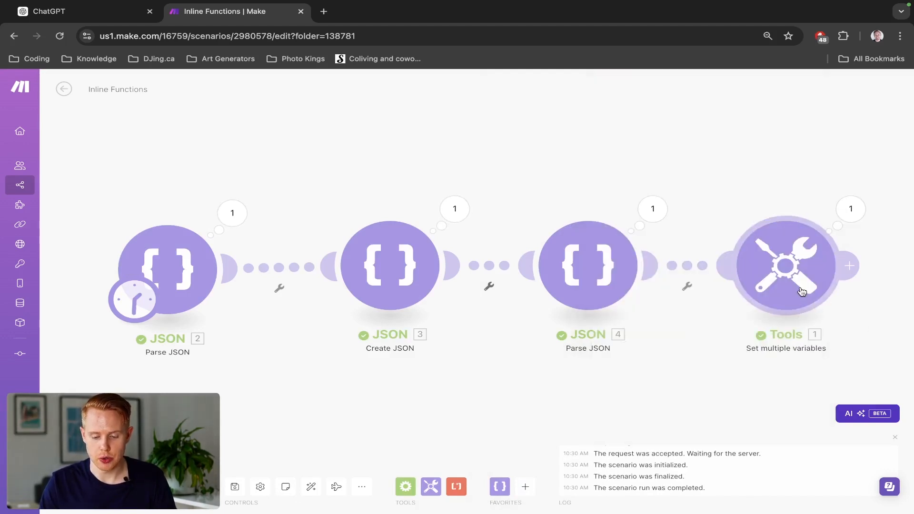
{"action": "scroll", "coordinate": [638, 436], "scroll_direction": "down", "scroll_amount": 10}
{"action": "scroll", "coordinate": [635, 434], "scroll_direction": "down", "scroll_amount": 15}
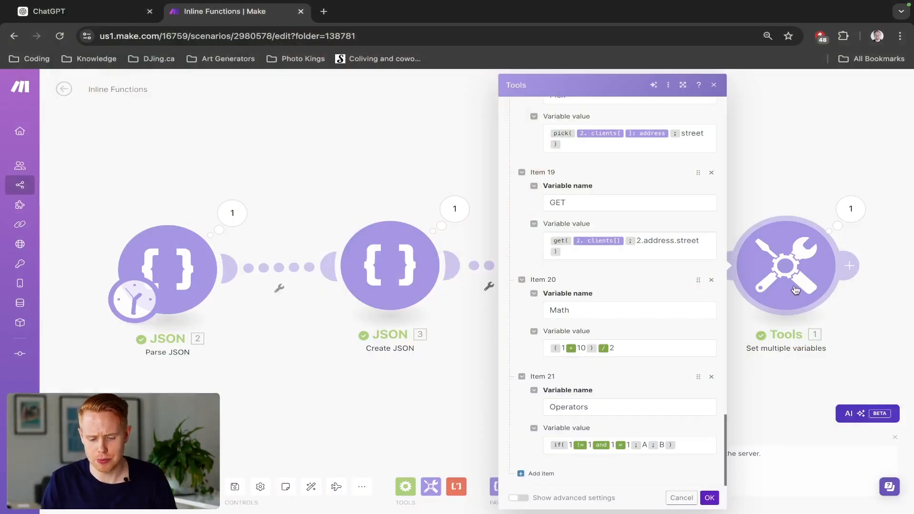
{"action": "left_click", "coordinate": [702, 448]}
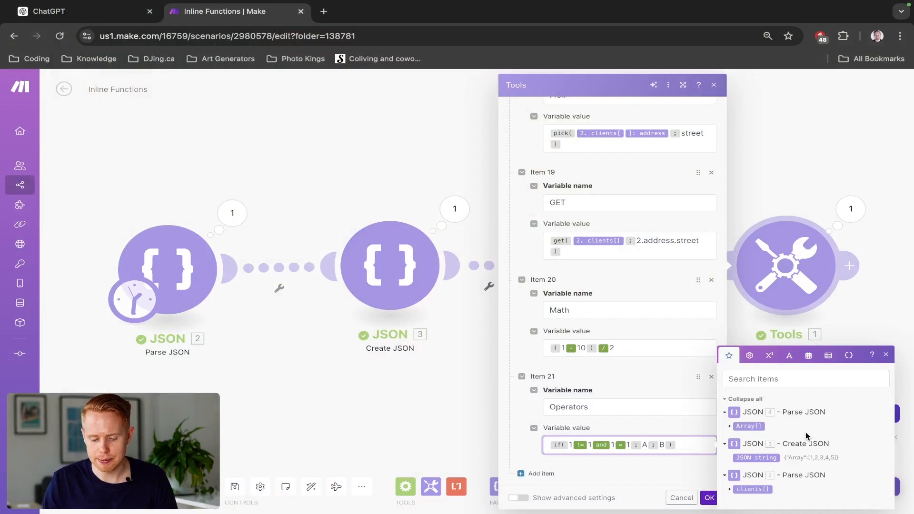
{"action": "left_click", "coordinate": [746, 355]}
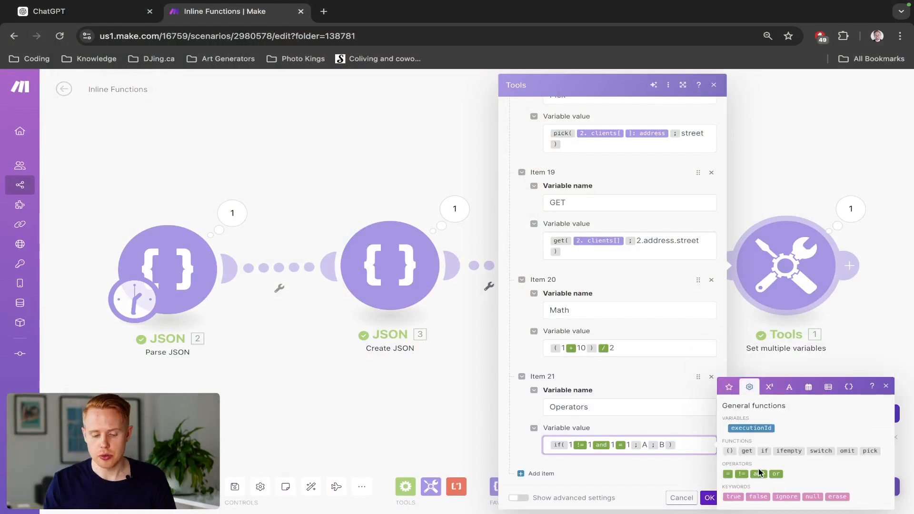
{"action": "key", "text": "Return"}
{"action": "left_click", "coordinate": [733, 496]}
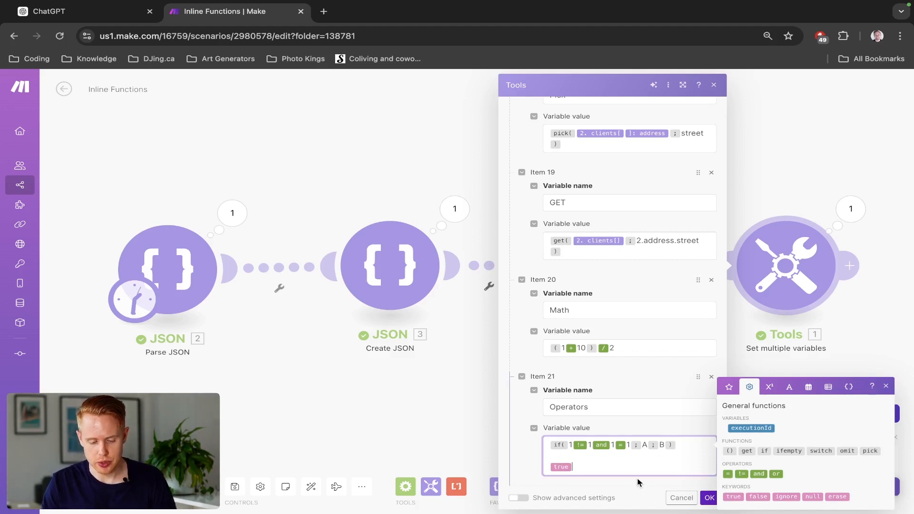
{"action": "type", "text": "true"}
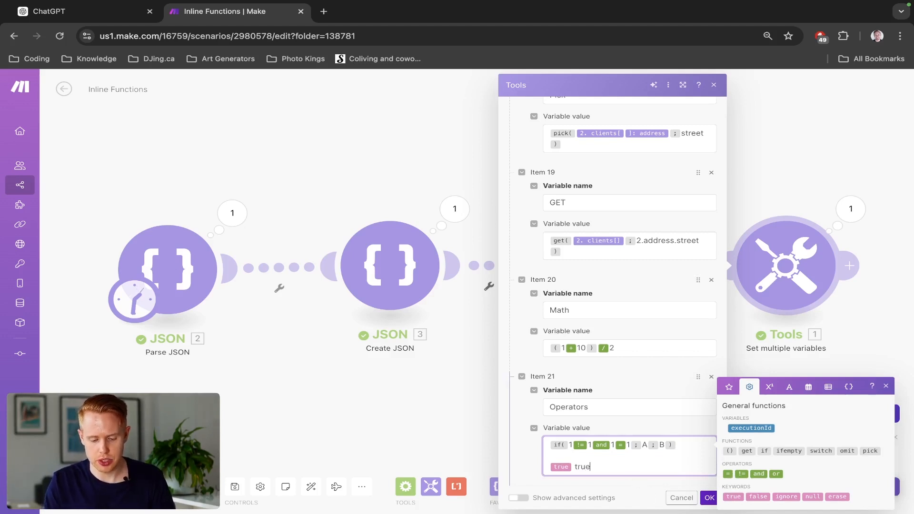
{"action": "key", "text": "alt+shift+Left"}
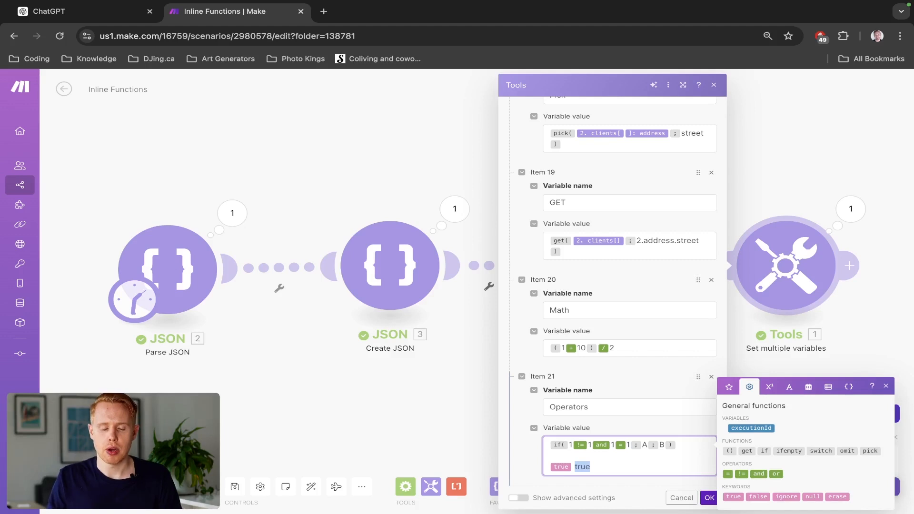
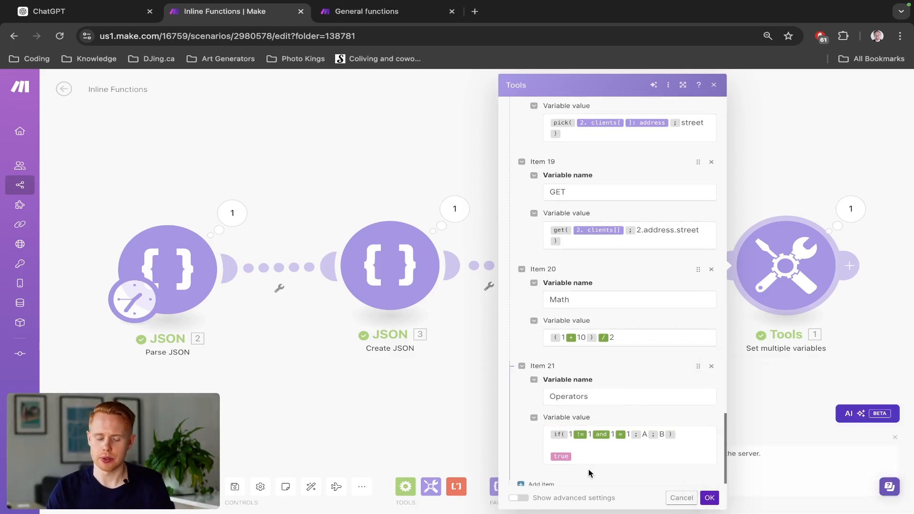
- Replace the whole Operators value with an empty if function, ready to receive its expression
{"action": "left_click", "coordinate": [587, 462]}
{"action": "key", "text": "ctrl+a"}
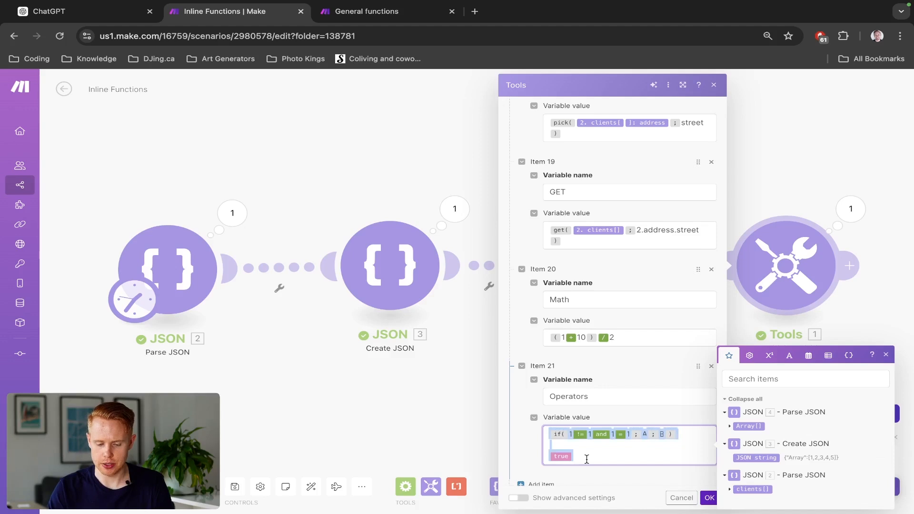
{"action": "key", "text": "BackSpace"}
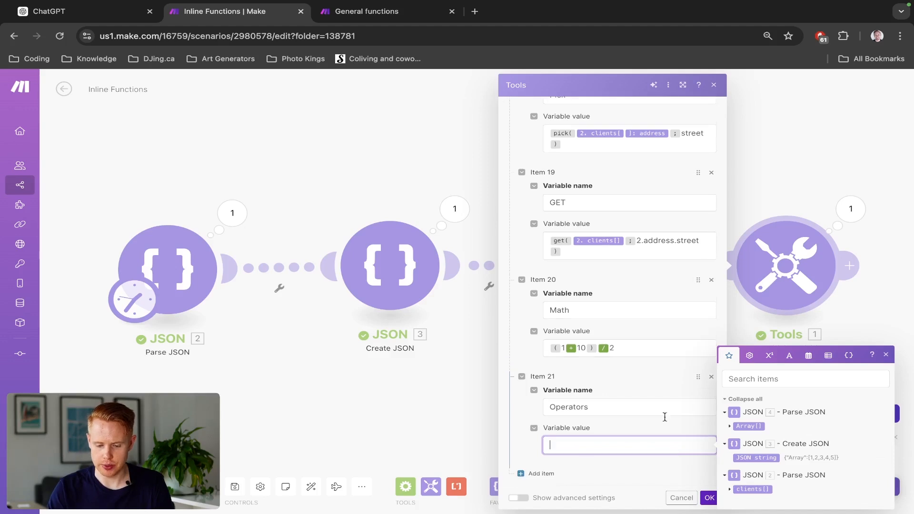
{"action": "left_click", "coordinate": [750, 356]}
{"action": "left_click", "coordinate": [765, 451]}
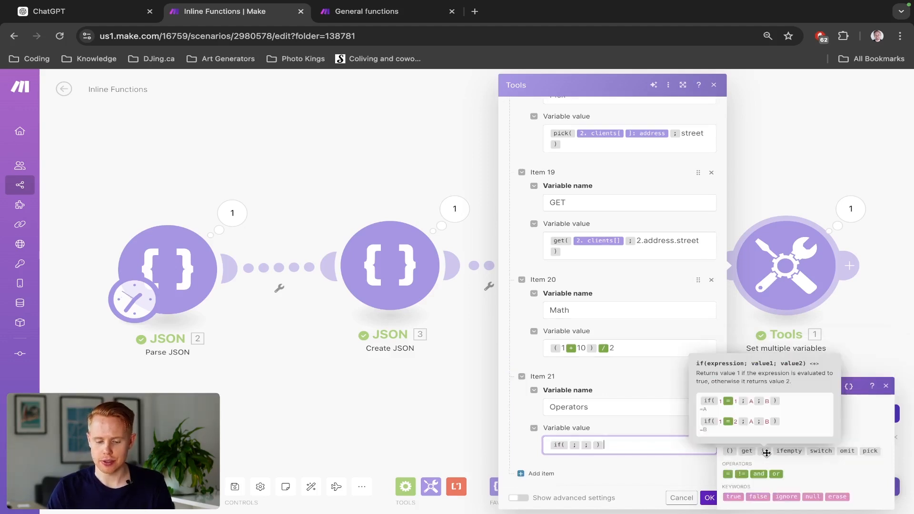
{"action": "key", "text": "Left"}
{"action": "key", "text": "Left"}
{"action": "key", "text": "Left"}
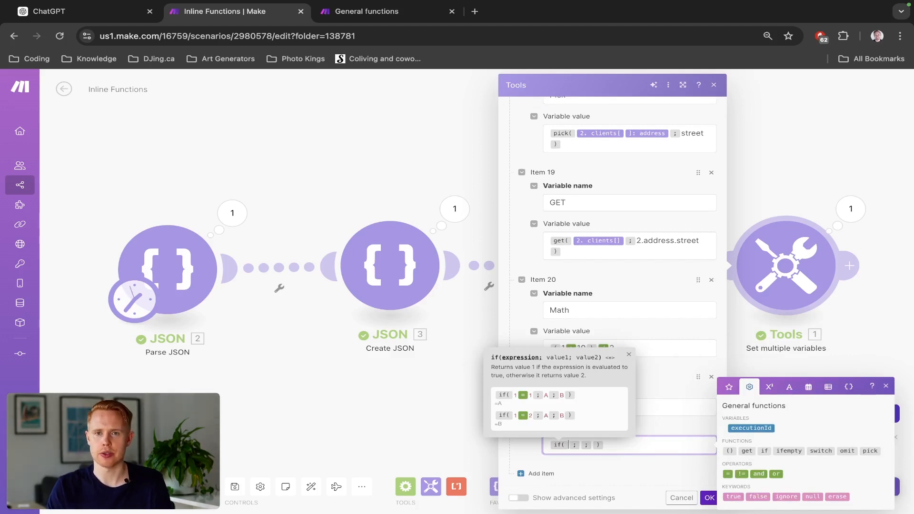
- Fill the if expression with a contains function that checks the text "Hello world" for "world"
{"action": "left_click", "coordinate": [789, 386]}
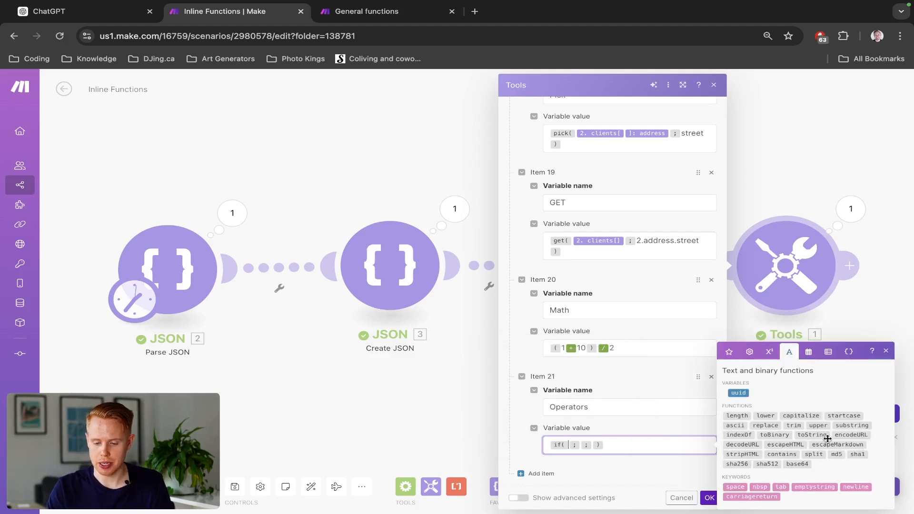
{"action": "left_click", "coordinate": [793, 455]}
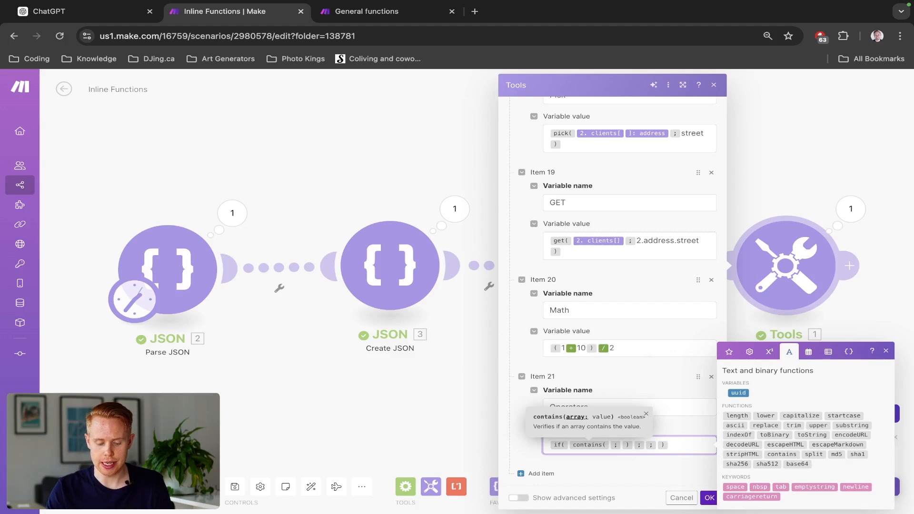
{"action": "type", "text": "o world"}
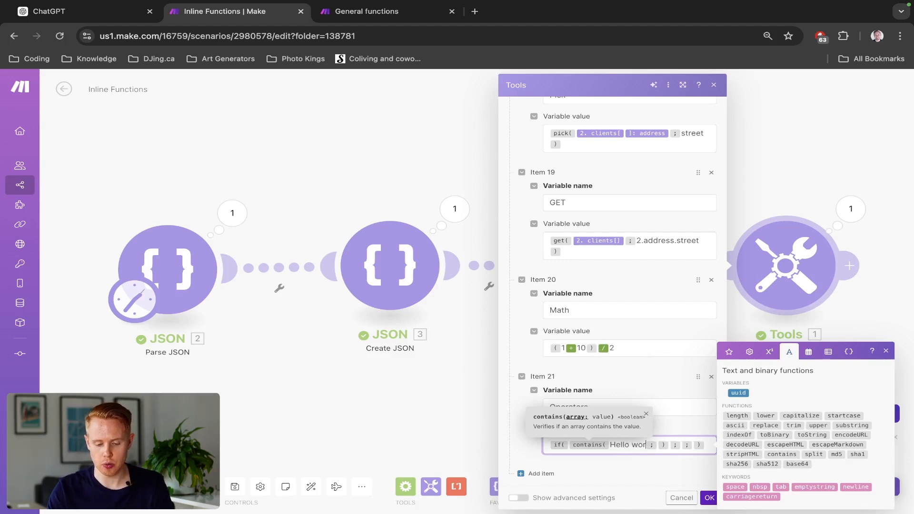
{"action": "key", "text": "Right"}
{"action": "type", "text": "world"}
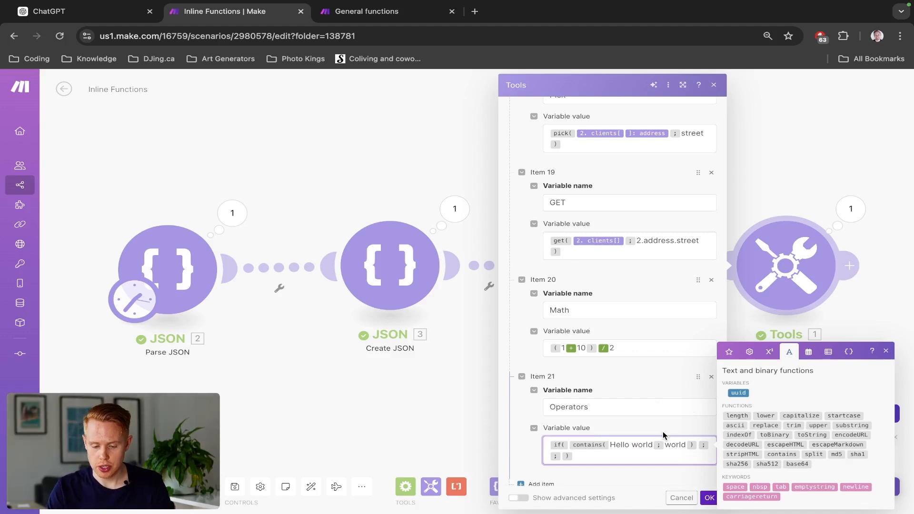
- Compare the contains result with the true keyword using the = operator, returning A if met and B otherwise
{"action": "left_click", "coordinate": [698, 445]}
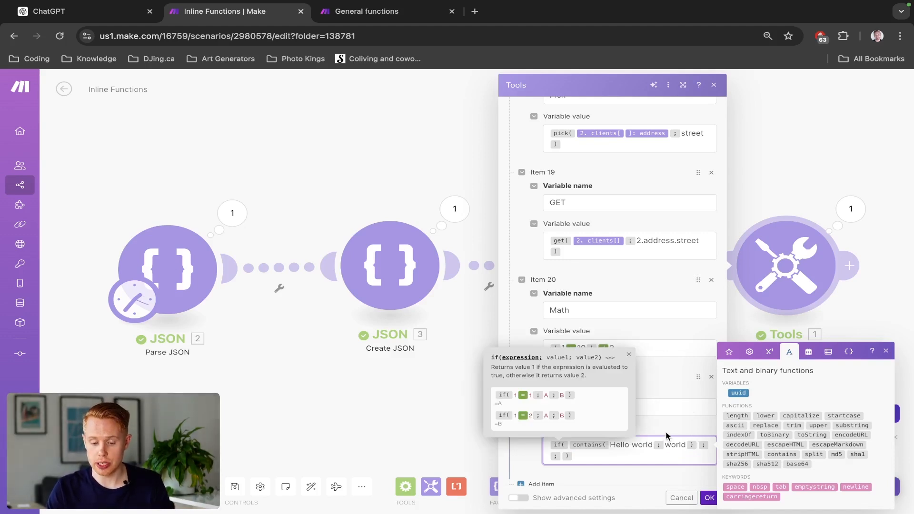
{"action": "left_click", "coordinate": [749, 351]}
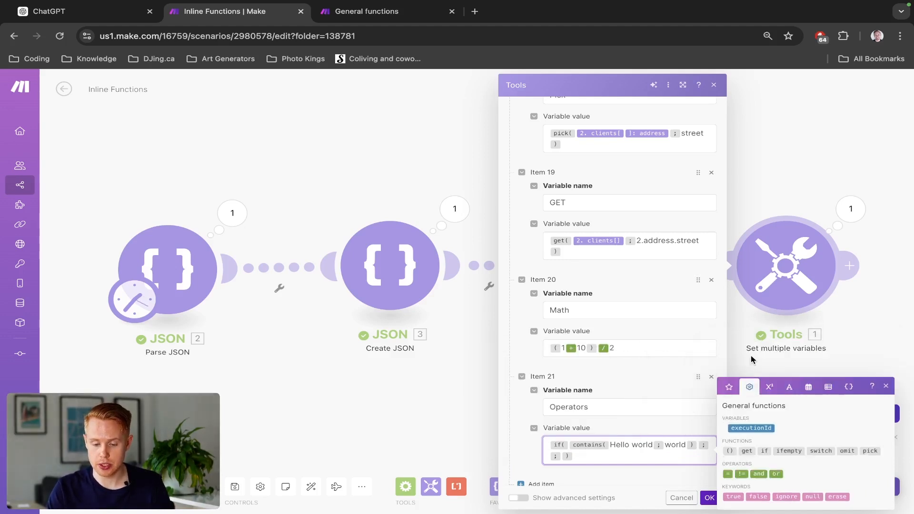
{"action": "left_click", "coordinate": [728, 474]}
{"action": "left_click", "coordinate": [731, 496]}
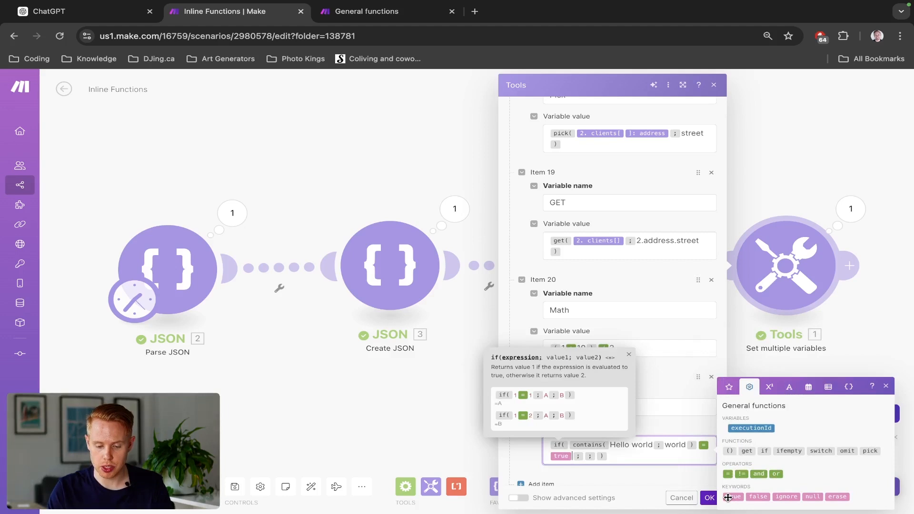
{"action": "key", "text": "Right"}
{"action": "type", "text": "A"}
{"action": "key", "text": "Right"}
{"action": "type", "text": "B"}
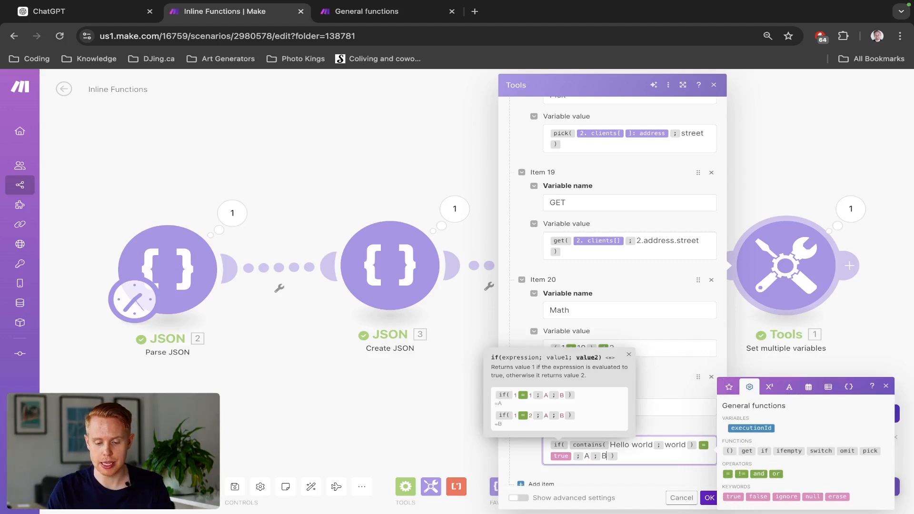
- Save the module with the true keyword comparison, run the scenario and check the Operators output
{"action": "left_click", "coordinate": [707, 498]}
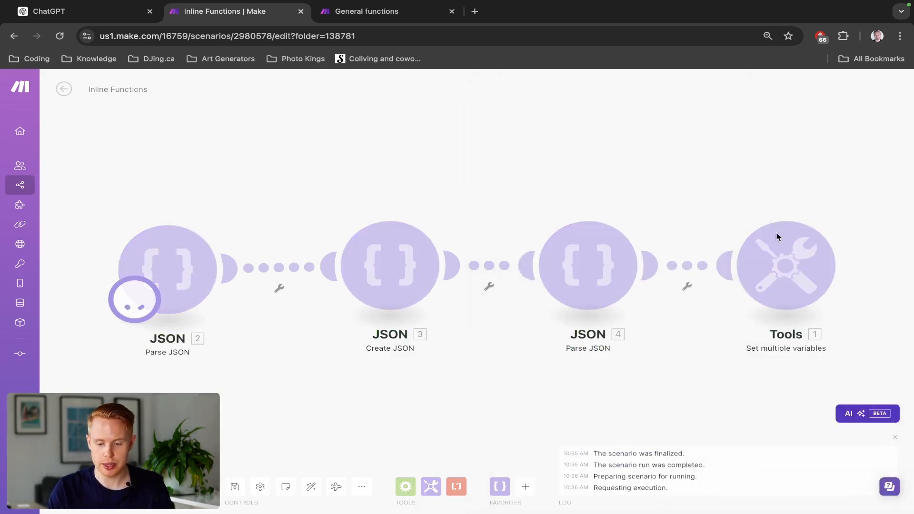
{"action": "left_click", "coordinate": [850, 209]}
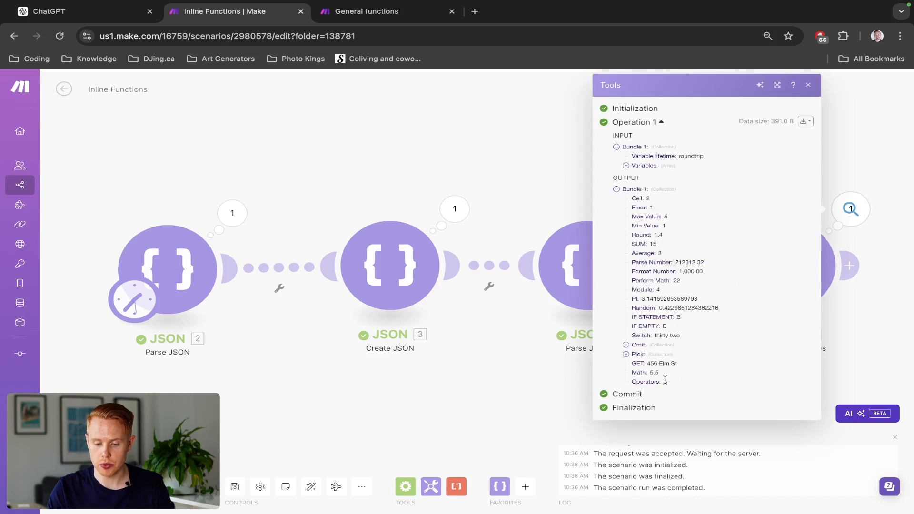
{"action": "left_click", "coordinate": [867, 333]}
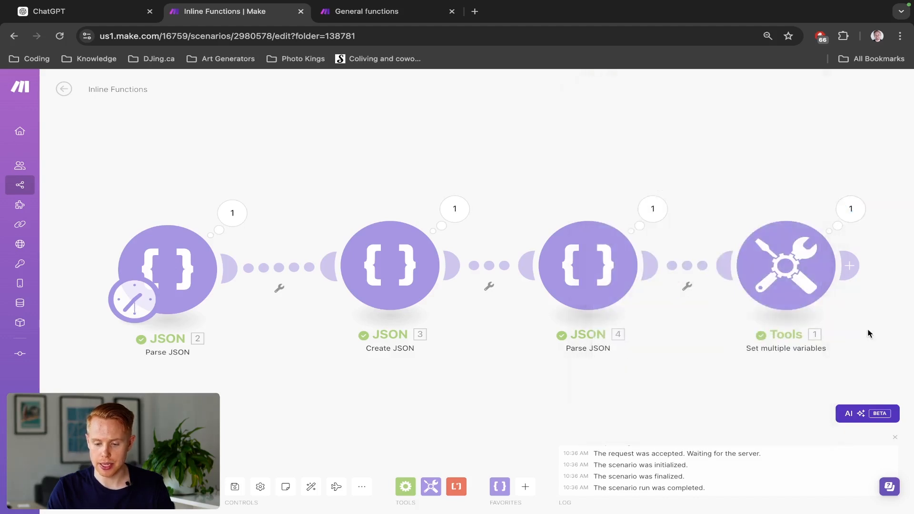
- Reopen the Set multiple variables module and replace the true keyword in the Operators condition with the plain text "true"
{"action": "left_click", "coordinate": [786, 282]}
{"action": "scroll", "coordinate": [624, 435], "scroll_direction": "down", "scroll_amount": 15}
{"action": "scroll", "coordinate": [623, 436], "scroll_direction": "down", "scroll_amount": 1}
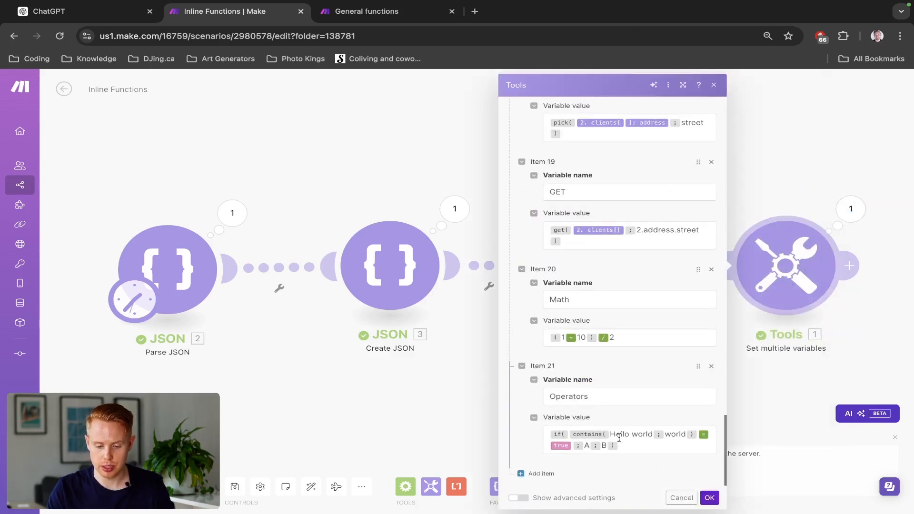
{"action": "left_click", "coordinate": [576, 449]}
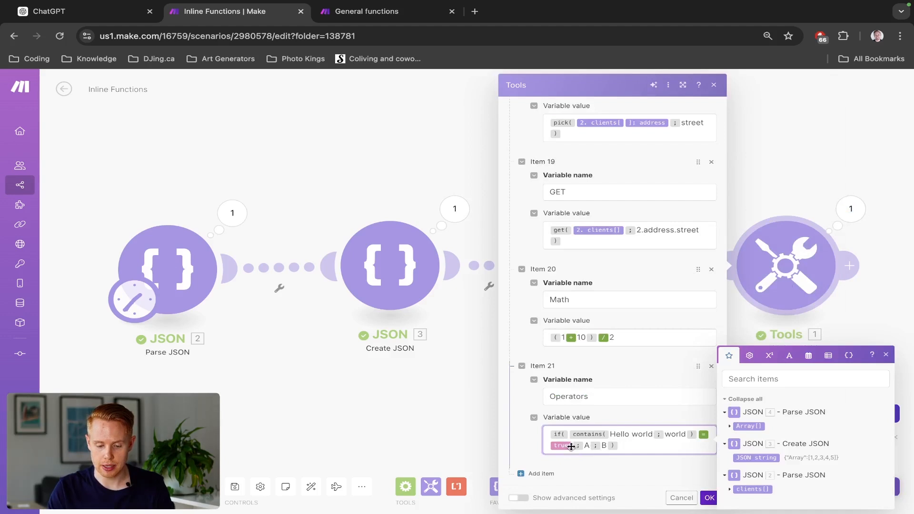
{"action": "key", "text": "BackSpace"}
{"action": "type", "text": "true"}
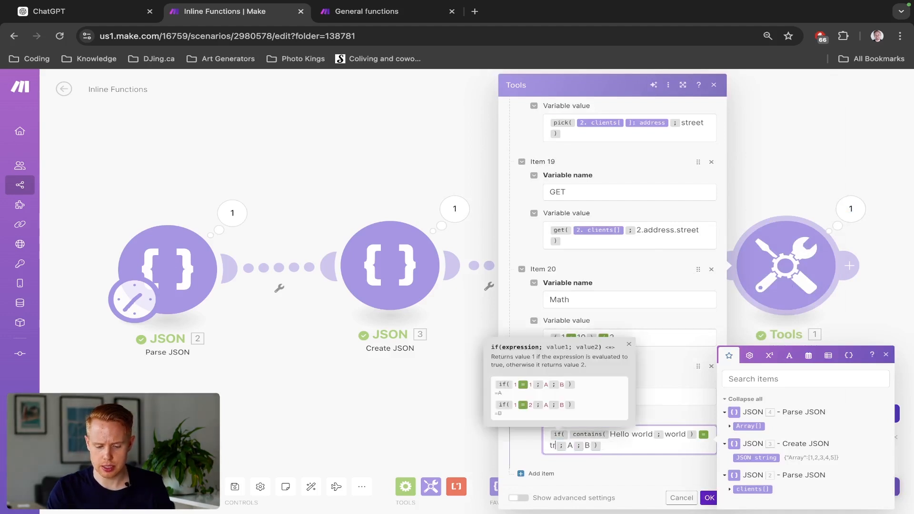
- Save the module with the plain text comparison, run the scenario and check the Operators output
{"action": "left_click", "coordinate": [709, 498]}
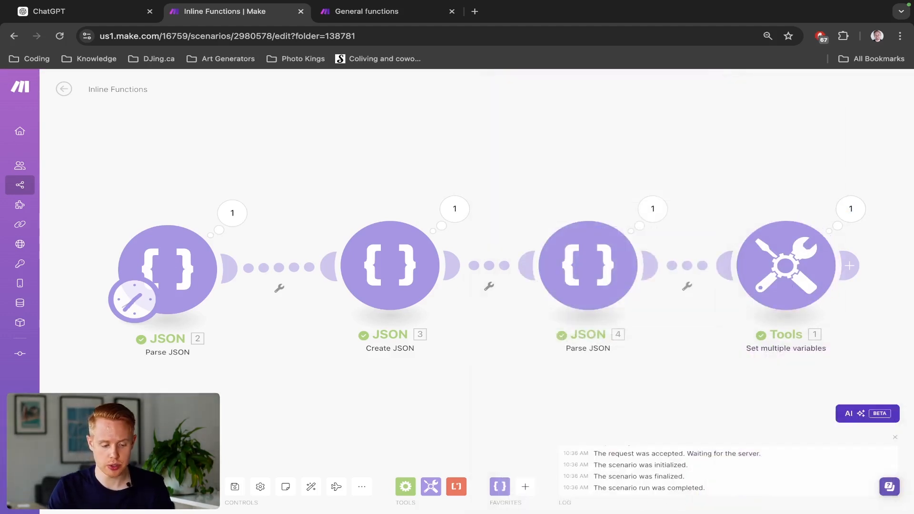
{"action": "left_click", "coordinate": [81, 486]}
{"action": "left_click", "coordinate": [850, 210]}
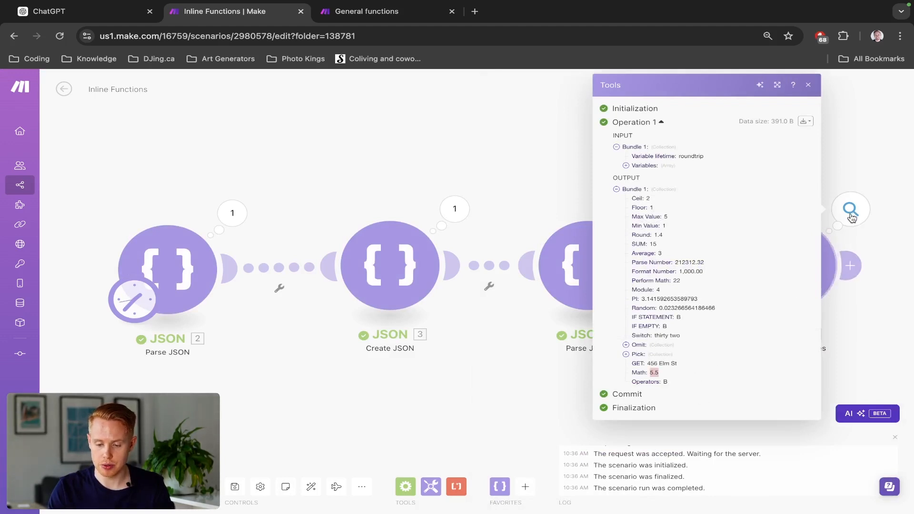
{"action": "left_click", "coordinate": [898, 201]}
- Reopen the Set multiple variables module and review the plain text "true" and the general, math, and text and binary functions
{"action": "left_click", "coordinate": [787, 266]}
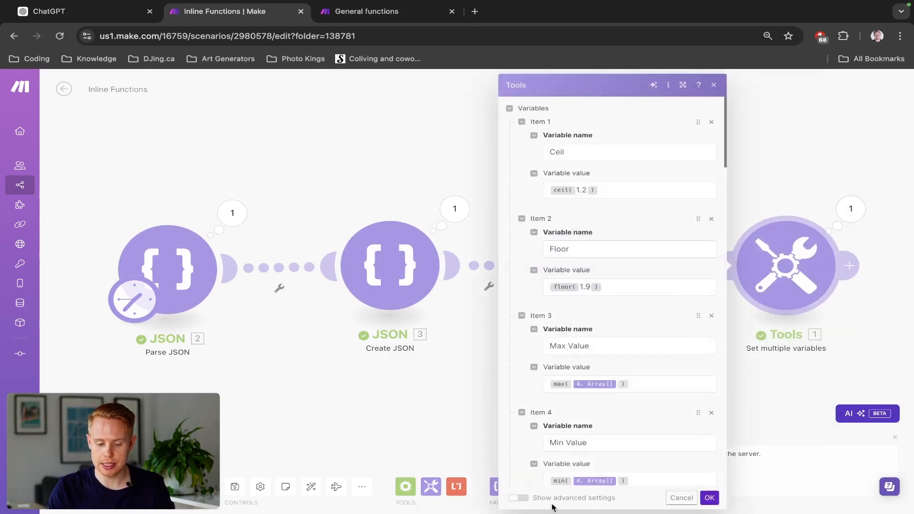
{"action": "scroll", "coordinate": [583, 424], "scroll_direction": "down", "scroll_amount": 20}
{"action": "double_click", "coordinate": [553, 446]}
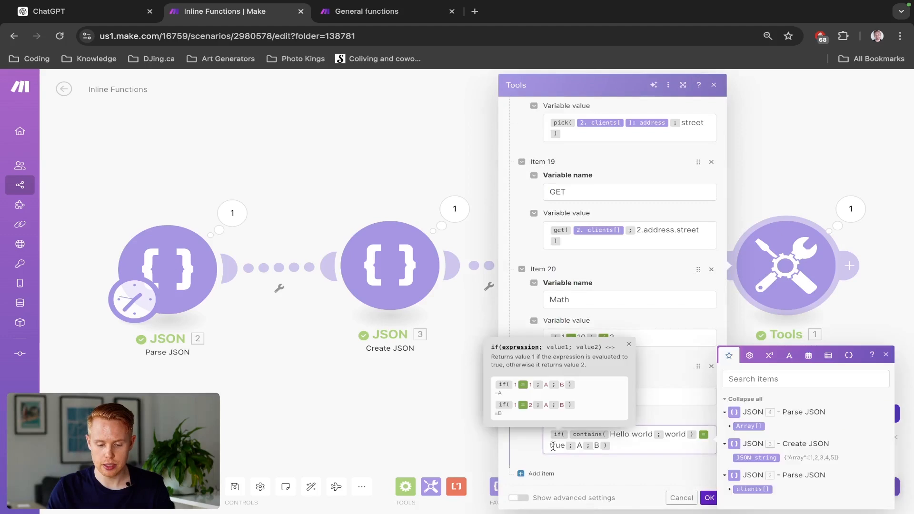
{"action": "left_click", "coordinate": [749, 355]}
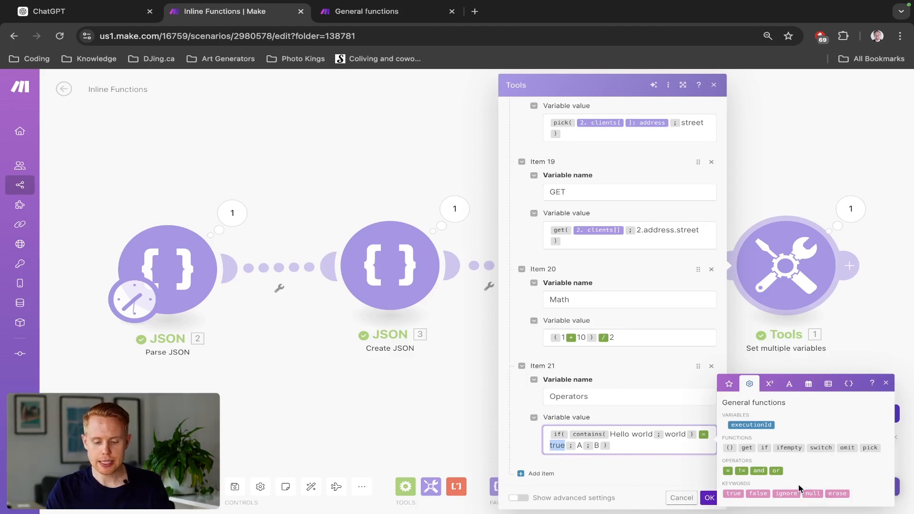
{"action": "left_click", "coordinate": [766, 387]}
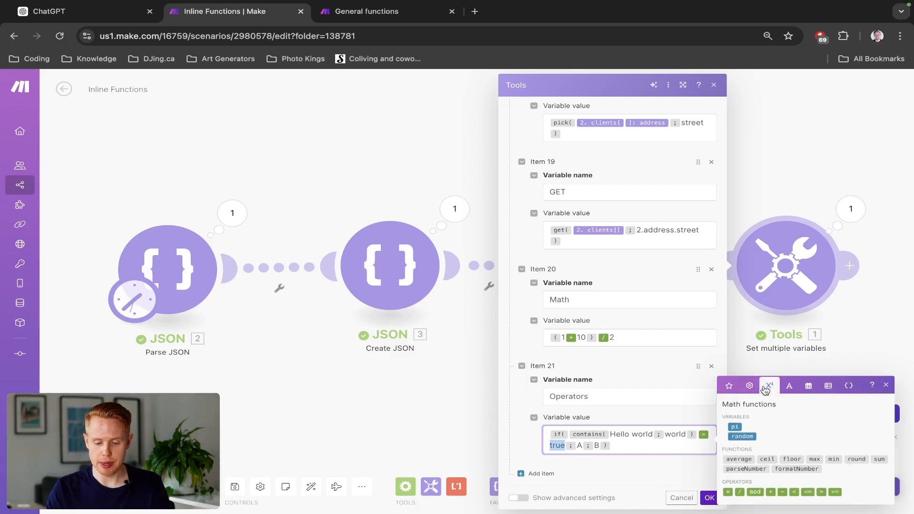
{"action": "left_click", "coordinate": [788, 386]}
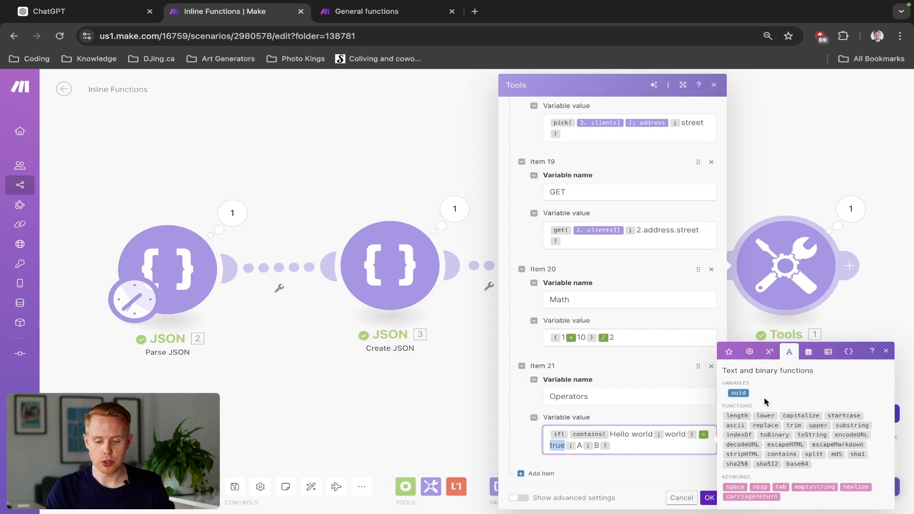
{"action": "left_click", "coordinate": [705, 497]}
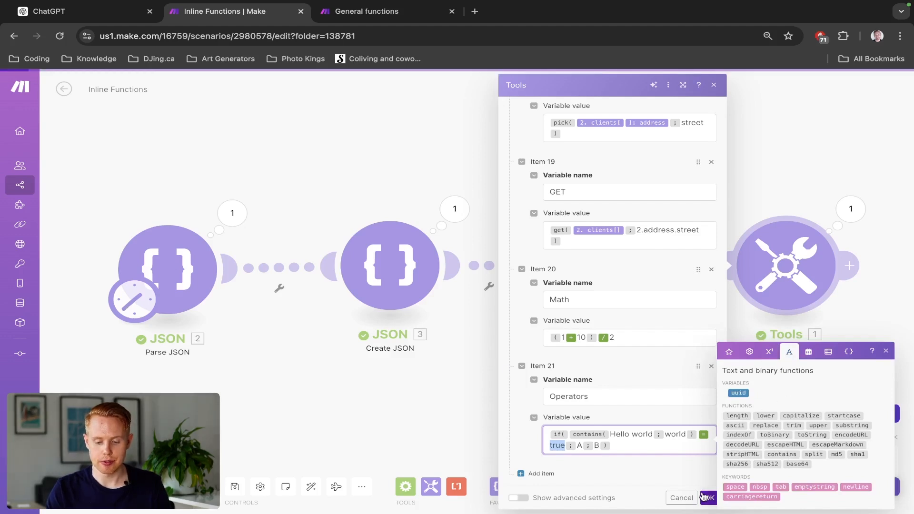
- Add a variable item below Operators and enter a length function containing a person's full name in its variable name
{"action": "left_click", "coordinate": [528, 473]}
{"action": "scroll", "coordinate": [600, 432], "scroll_direction": "down", "scroll_amount": 2}
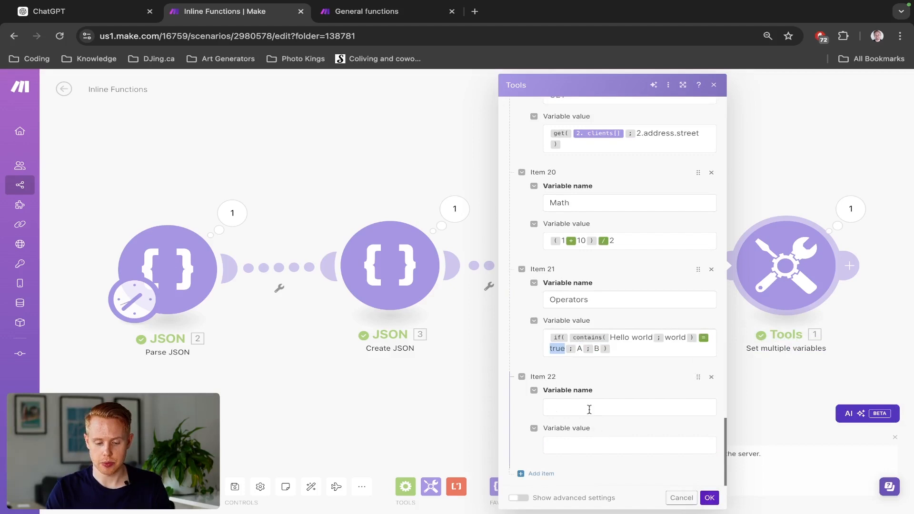
{"action": "left_click", "coordinate": [589, 407]}
{"action": "mouse_move", "coordinate": [737, 398]}
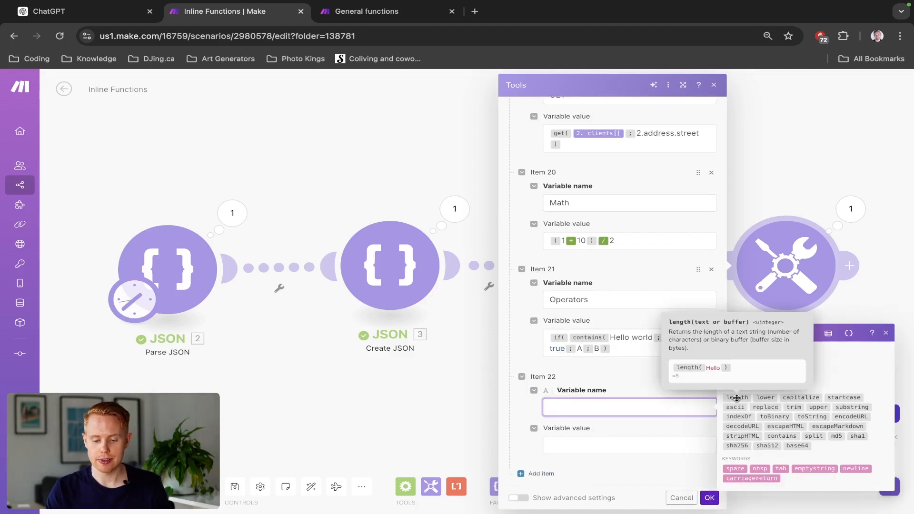
{"action": "left_click", "coordinate": [736, 398]}
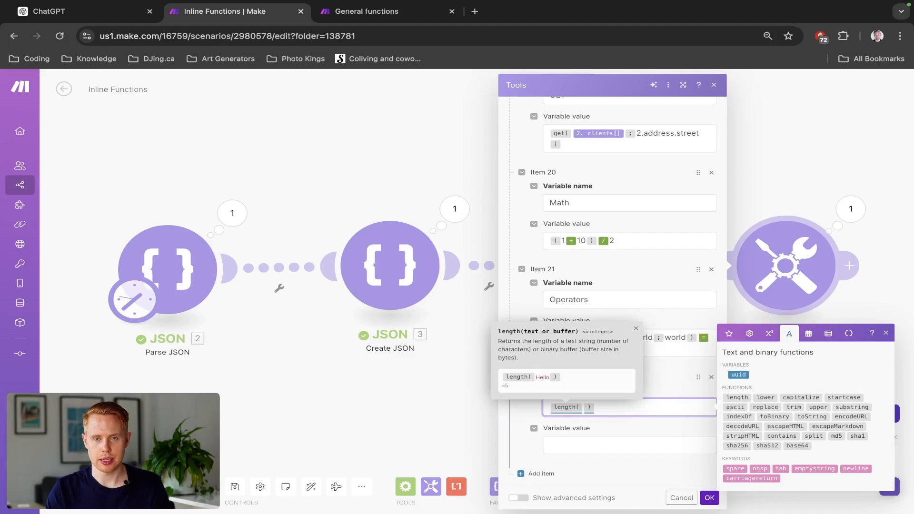
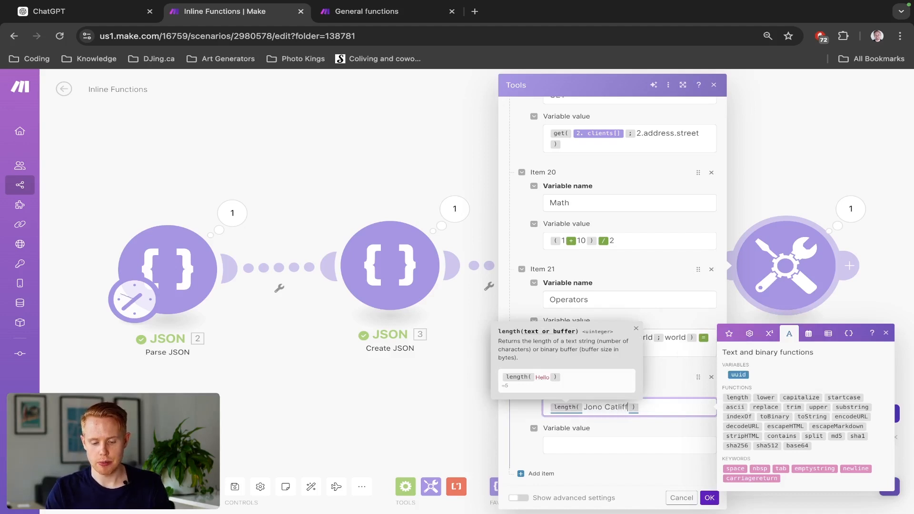
- Move the length formula into the new item's variable value and name the variable Length
{"action": "key", "text": "super+a"}
{"action": "key", "text": "super+x"}
{"action": "type", "text": "Length"}
{"action": "key", "text": "Tab"}
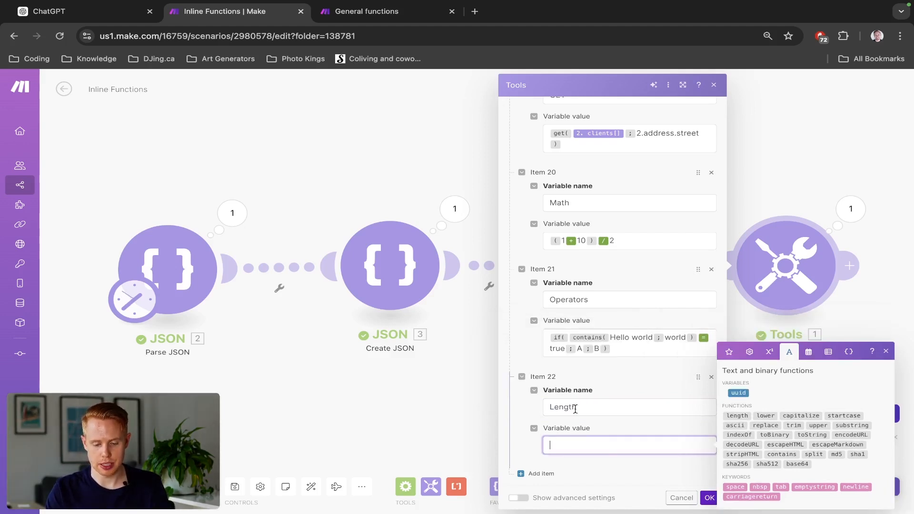
{"action": "key", "text": "super+v"}
{"action": "left_click", "coordinate": [653, 476]}
- Save the module with the Length variable, run the scenario and check the Length output
{"action": "left_click", "coordinate": [709, 497]}
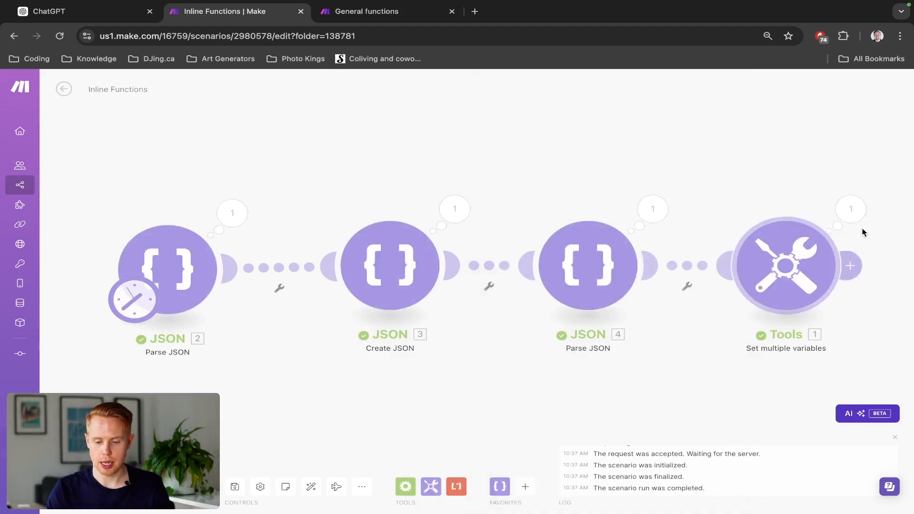
{"action": "left_click", "coordinate": [851, 209]}
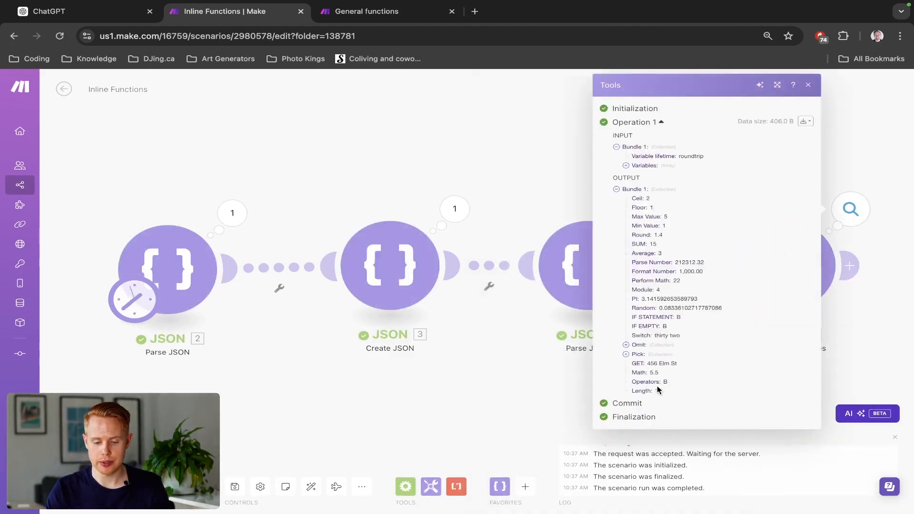
{"action": "left_click", "coordinate": [526, 220]}
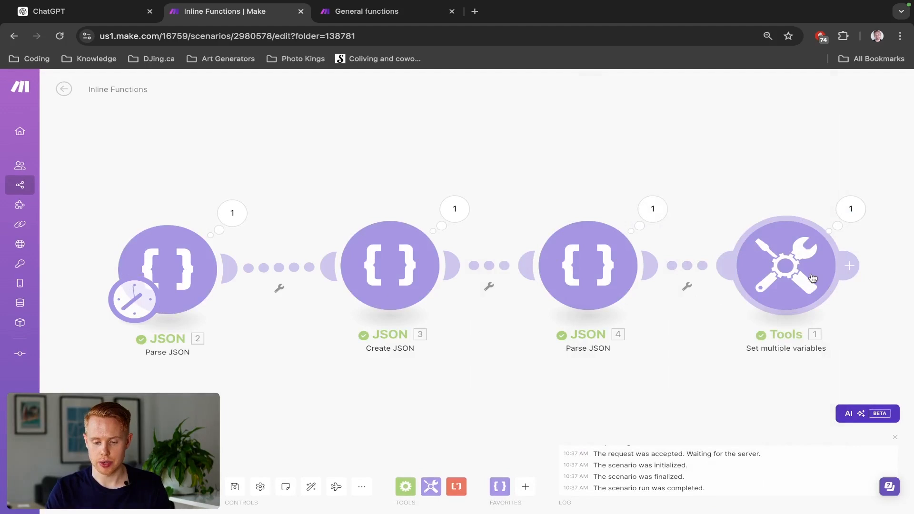
- Add a variable item below Length in the Set multiple variables module and name it Different cases
{"action": "left_click", "coordinate": [761, 247]}
{"action": "scroll", "coordinate": [557, 424], "scroll_direction": "down", "scroll_amount": 20}
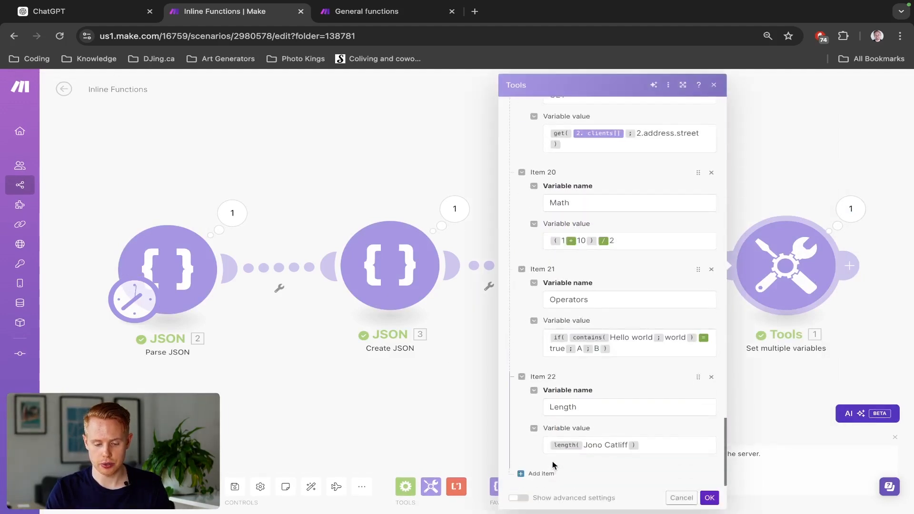
{"action": "left_click", "coordinate": [583, 443]}
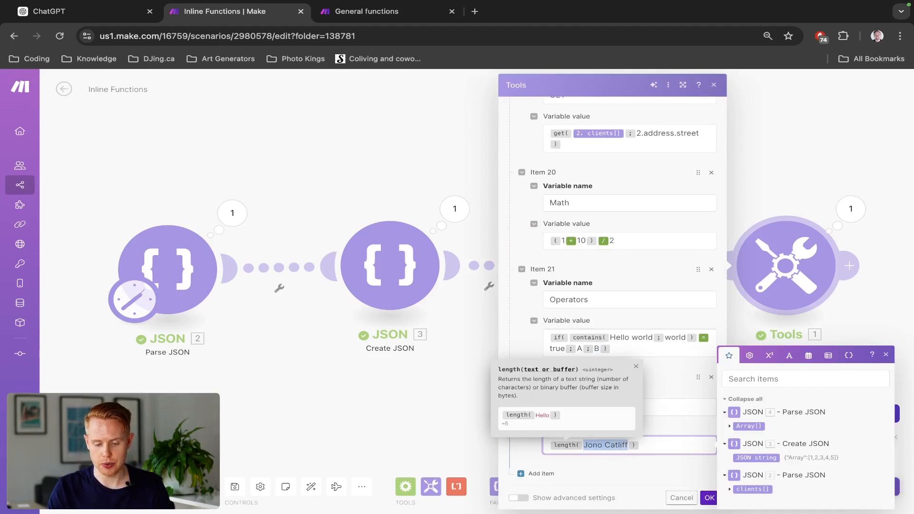
{"action": "left_click", "coordinate": [538, 474]}
{"action": "left_click", "coordinate": [584, 408]}
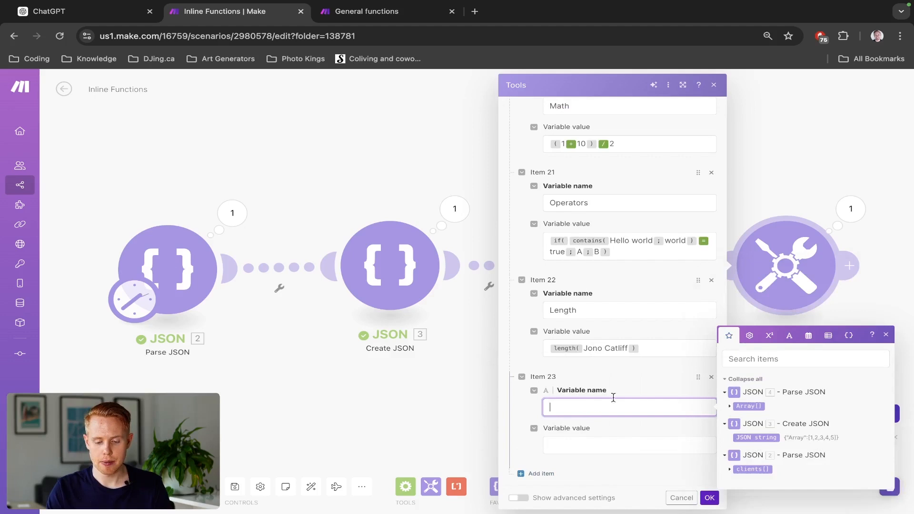
{"action": "left_click", "coordinate": [749, 350]}
{"action": "left_click", "coordinate": [789, 350]}
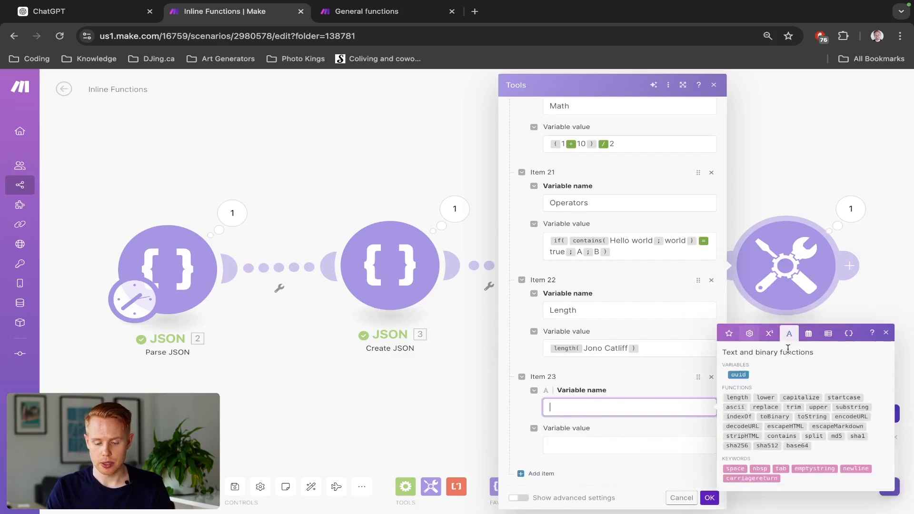
{"action": "mouse_move", "coordinate": [760, 396]}
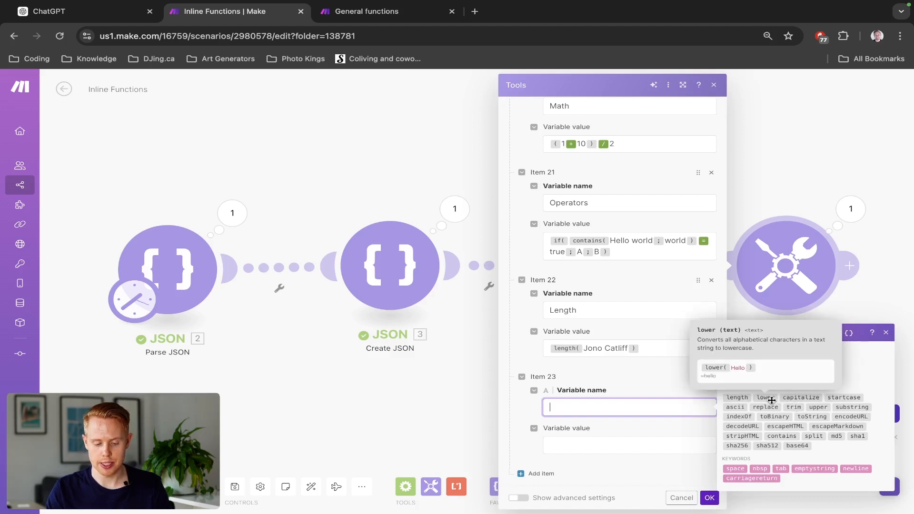
{"action": "type", "text": "Di"}
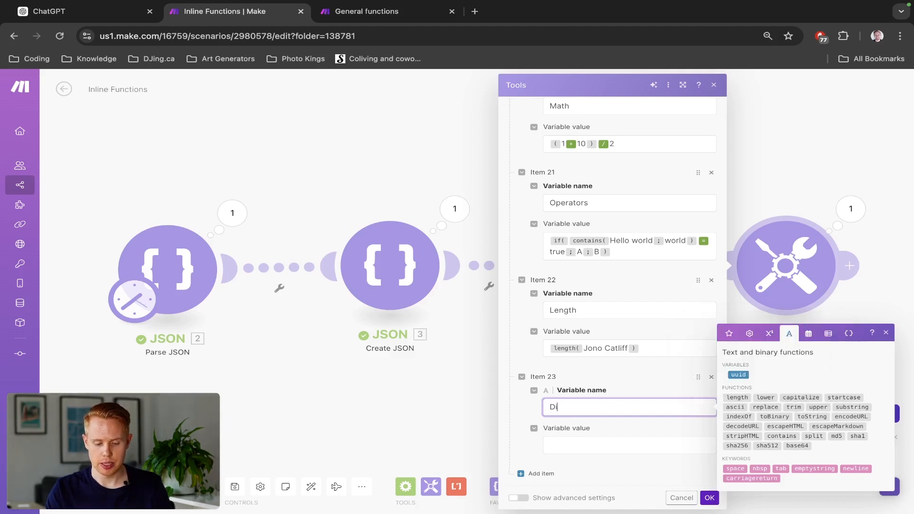
{"action": "type", "text": "fferent"}
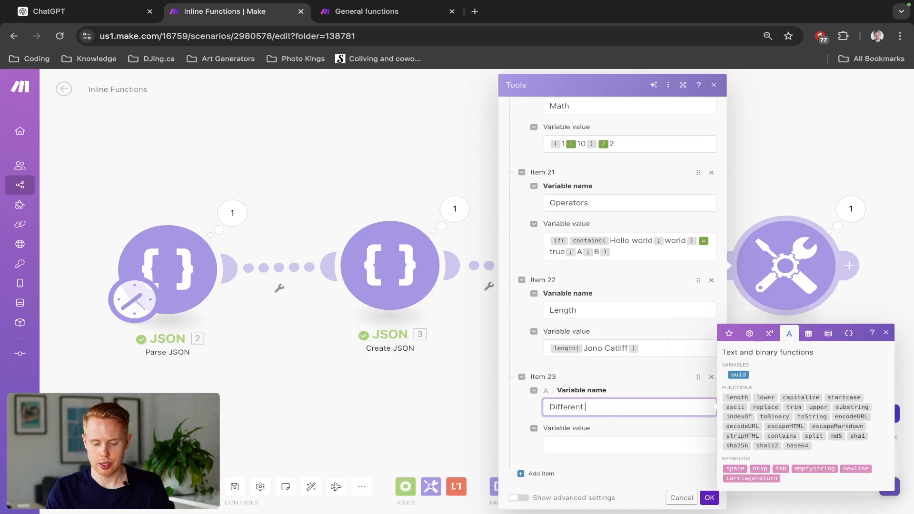
{"action": "type", "text": " cases"}
{"action": "key", "text": "Tab"}
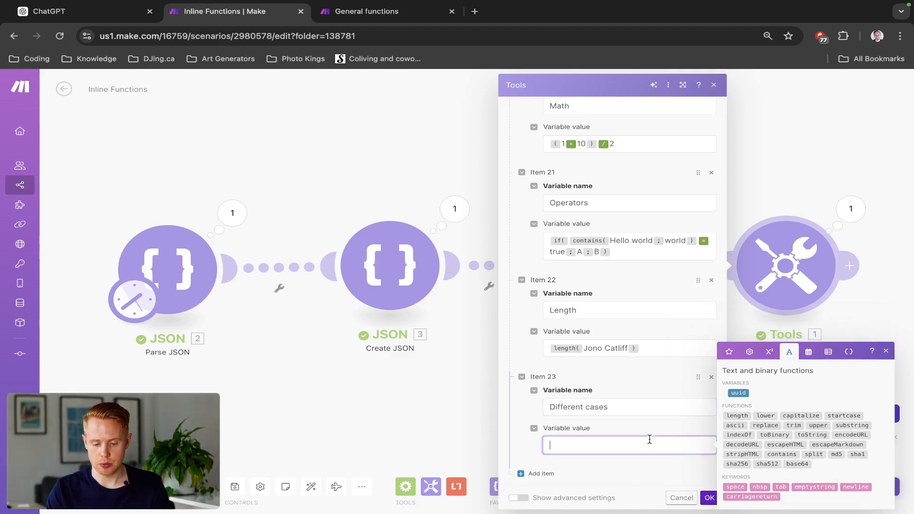
- Insert the lower, capitalize, startcase and upper functions on separate lines in the Different cases variable value
{"action": "left_click", "coordinate": [758, 418]}
{"action": "key", "text": "Return"}
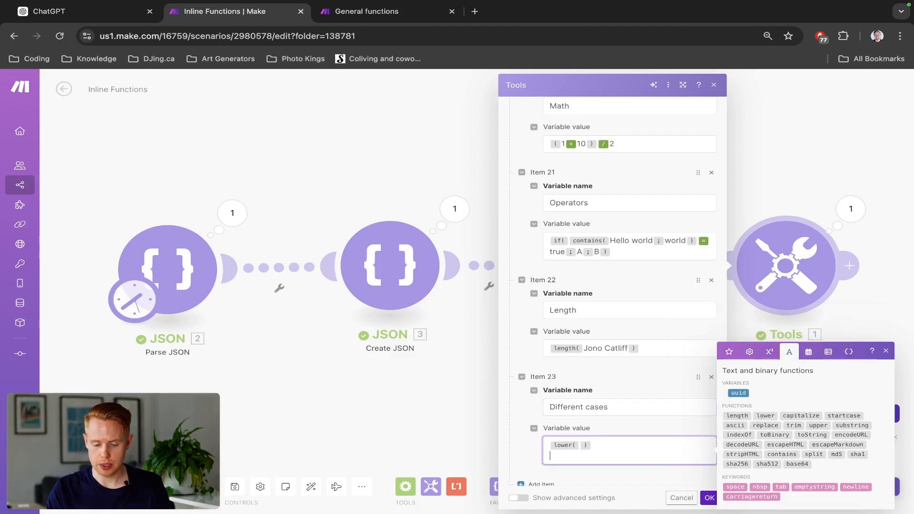
{"action": "left_click", "coordinate": [790, 417]}
{"action": "key", "text": "Return"}
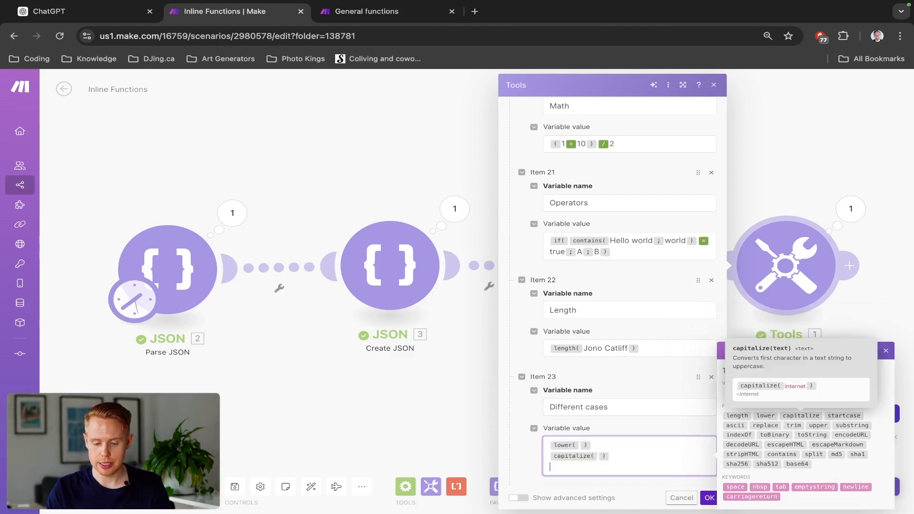
{"action": "left_click", "coordinate": [830, 415]}
{"action": "key", "text": "Return"}
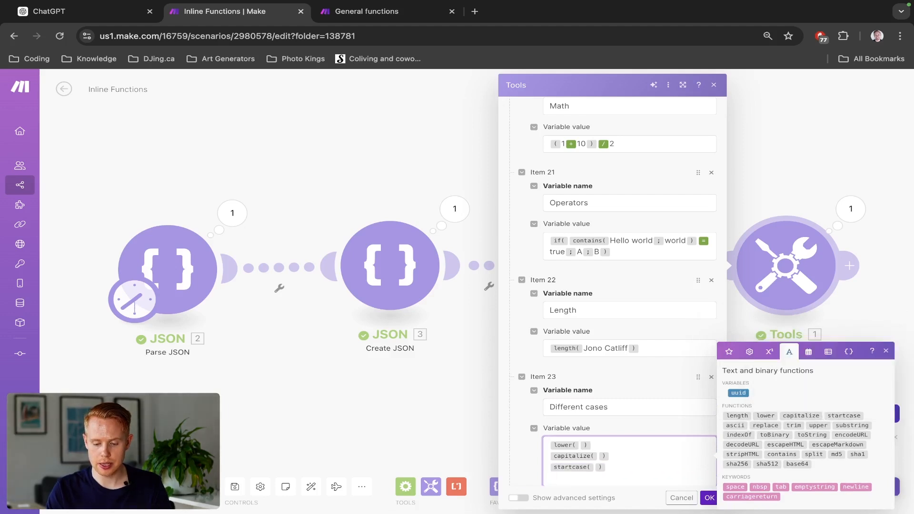
{"action": "left_click", "coordinate": [818, 425]}
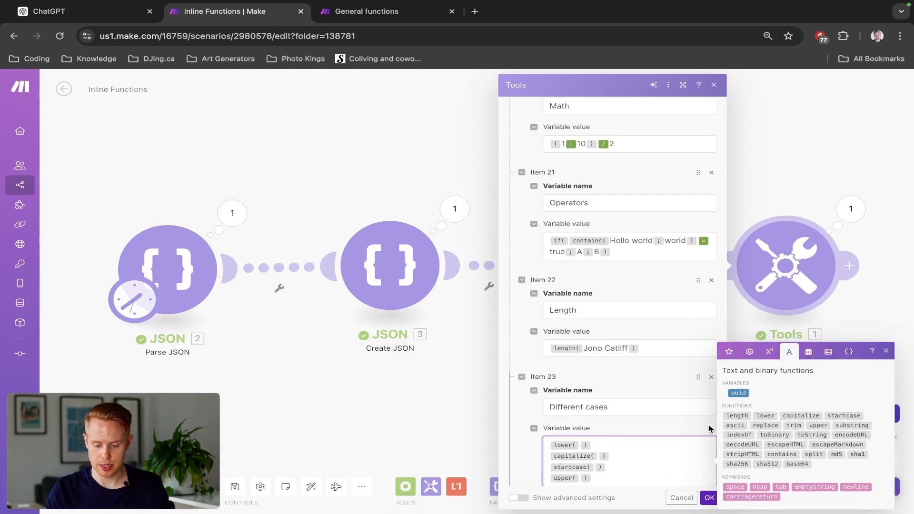
- Copy the full name from the Length formula into the lower, capitalize, startcase and upper functions
{"action": "left_click", "coordinate": [627, 348]}
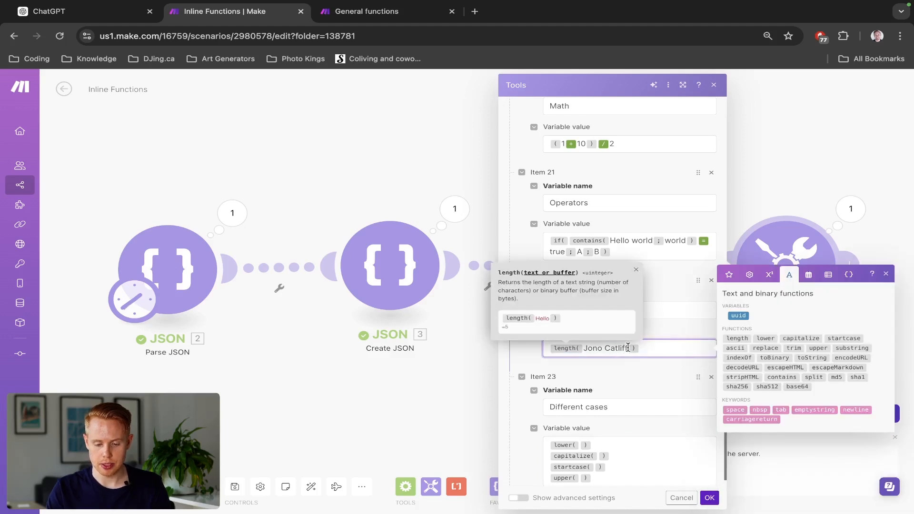
{"action": "left_click_drag", "start_coordinate": [627, 348], "coordinate": [584, 348]}
{"action": "key", "text": "super+c"}
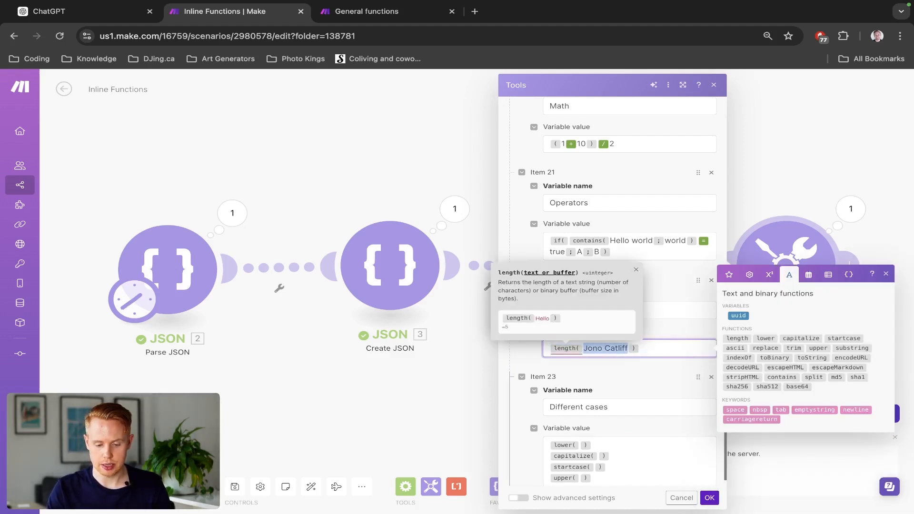
{"action": "left_click", "coordinate": [579, 446]}
{"action": "key", "text": "super+v"}
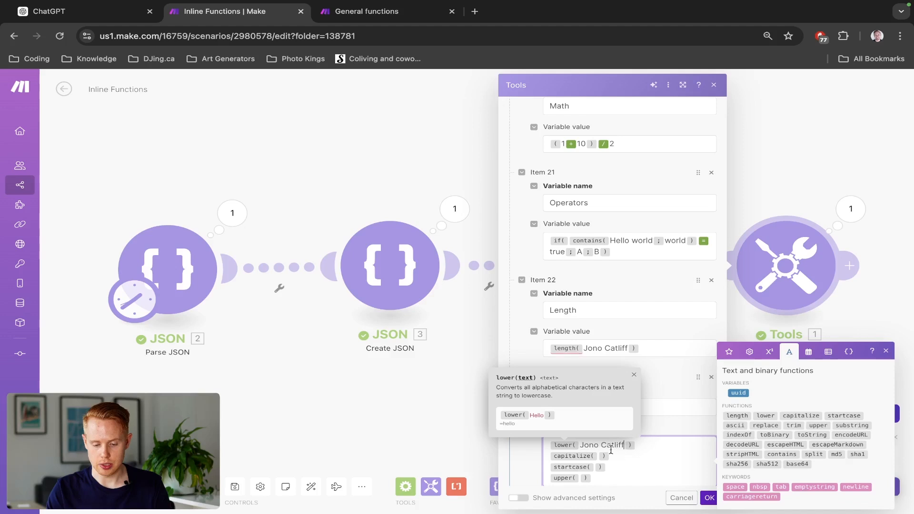
{"action": "scroll", "coordinate": [619, 457], "scroll_direction": "down", "scroll_amount": 1}
{"action": "left_click", "coordinate": [600, 423]}
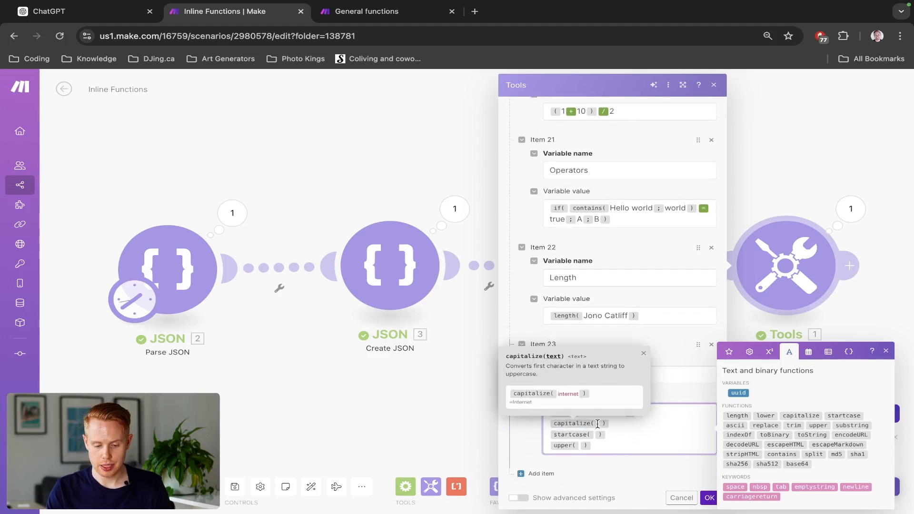
{"action": "key", "text": "super+v"}
{"action": "left_click", "coordinate": [596, 436]}
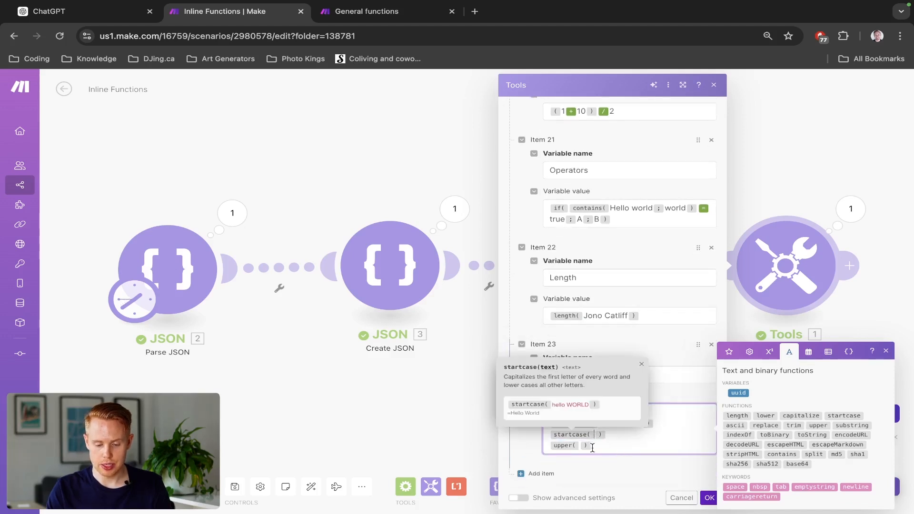
{"action": "key", "text": "super+v"}
{"action": "left_click", "coordinate": [582, 446]}
{"action": "key", "text": "super+v"}
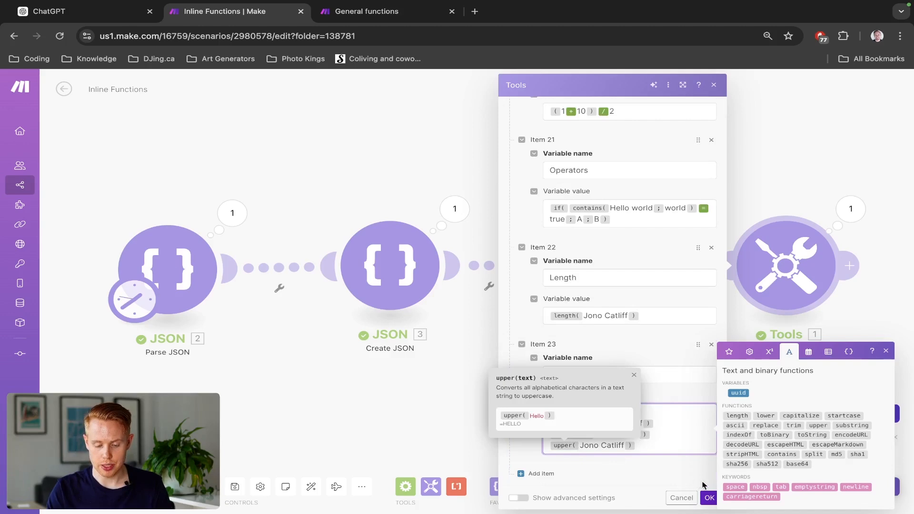
- Save the module with the Different cases variable, then run the scenario and open the module's output
{"action": "left_click", "coordinate": [709, 497]}
{"action": "left_click", "coordinate": [79, 486]}
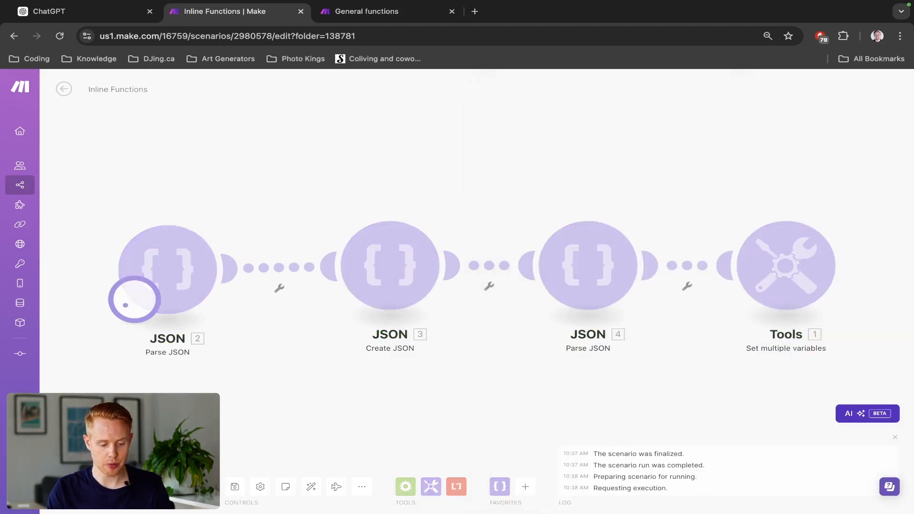
{"action": "left_click", "coordinate": [850, 209]}
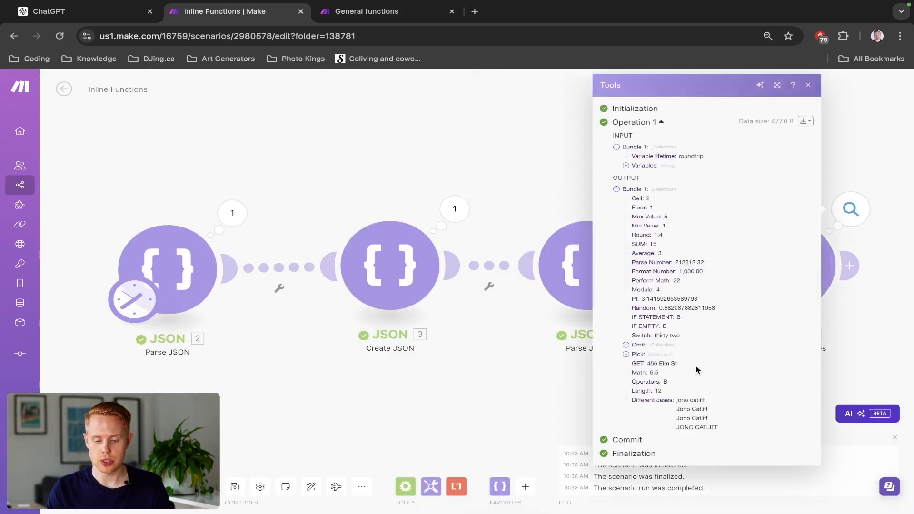
- Examine the lower, capitalize, startcase and upper results in the Different cases output, then close it
{"action": "scroll", "coordinate": [721, 428], "scroll_direction": "up", "scroll_amount": 5}
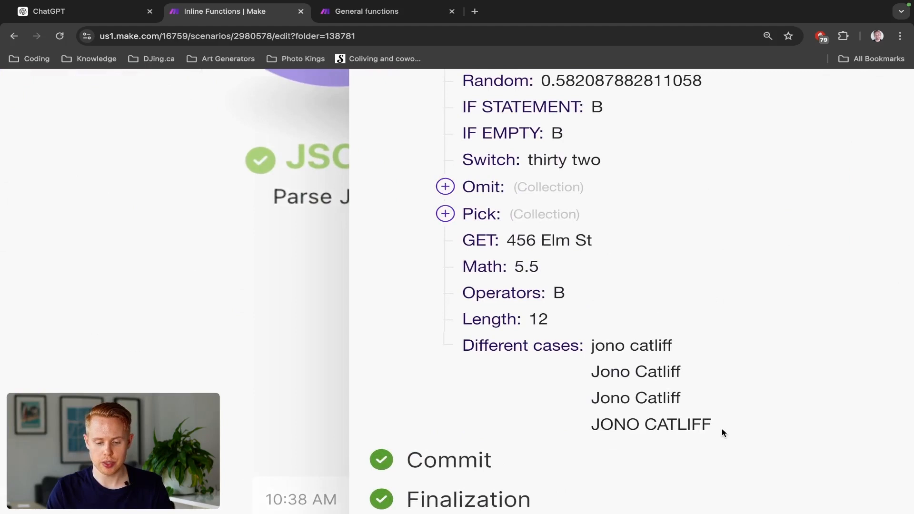
{"action": "left_click_drag", "start_coordinate": [590, 346], "coordinate": [663, 346]}
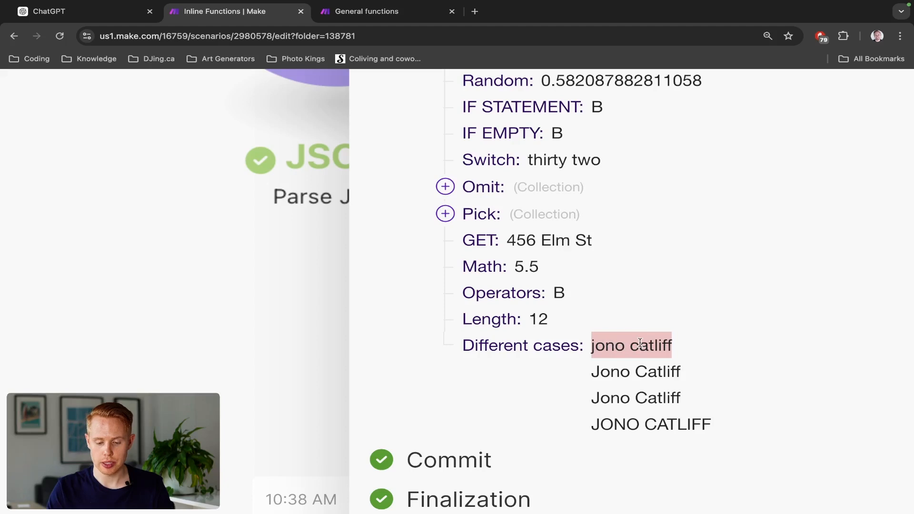
{"action": "left_click_drag", "start_coordinate": [593, 371], "coordinate": [678, 371]}
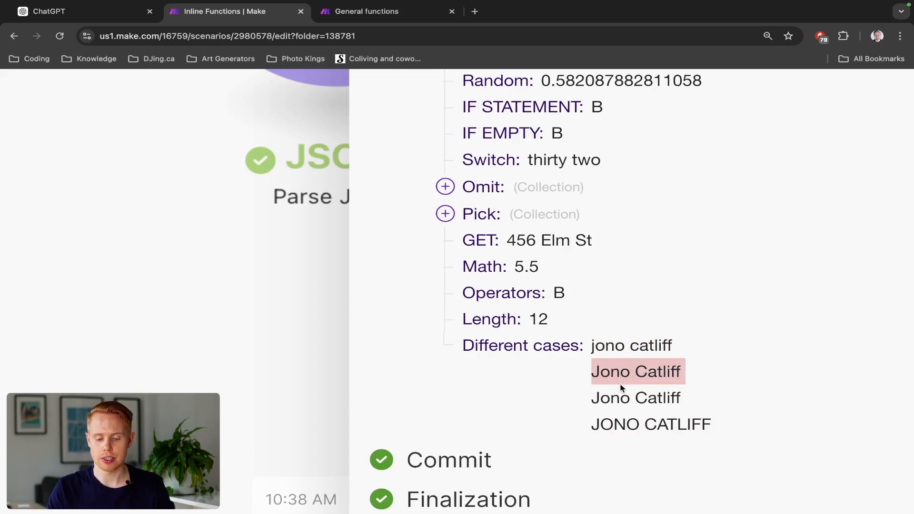
{"action": "left_click_drag", "start_coordinate": [590, 401], "coordinate": [674, 399]}
{"action": "triple_click", "coordinate": [674, 398]}
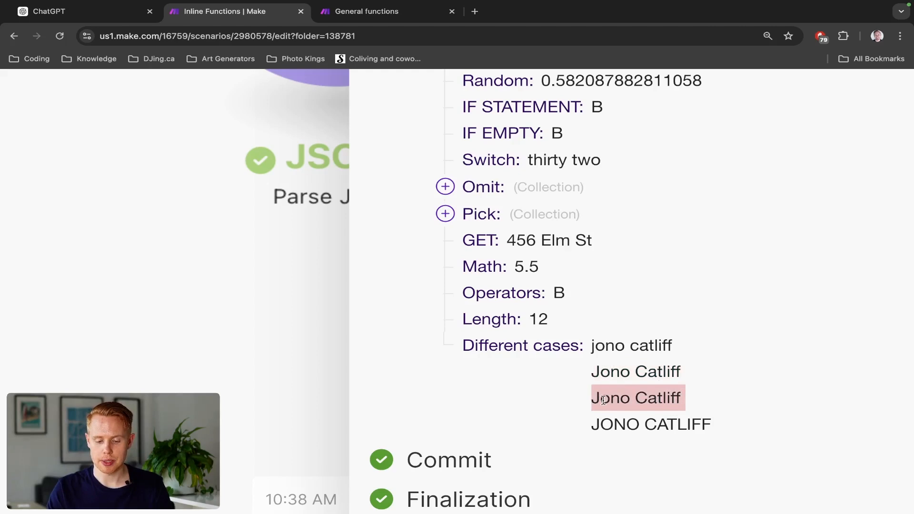
{"action": "left_click", "coordinate": [645, 399]}
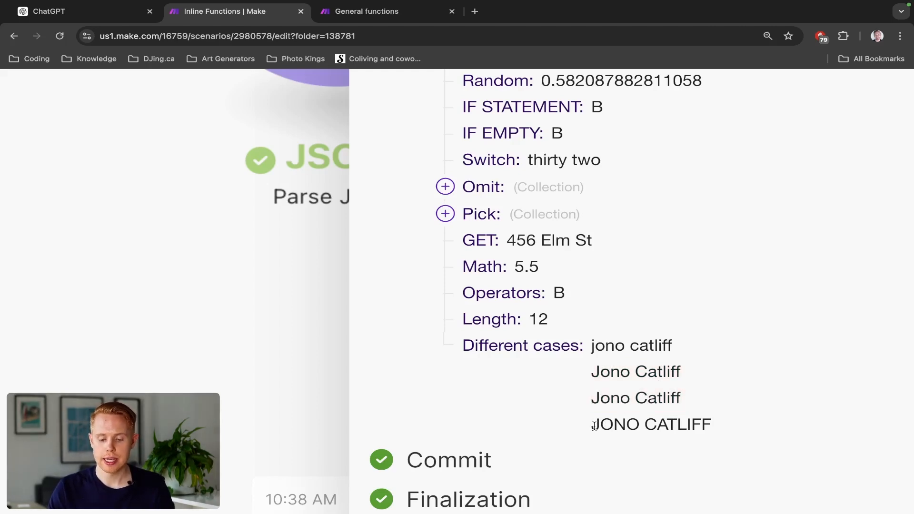
{"action": "left_click", "coordinate": [893, 308]}
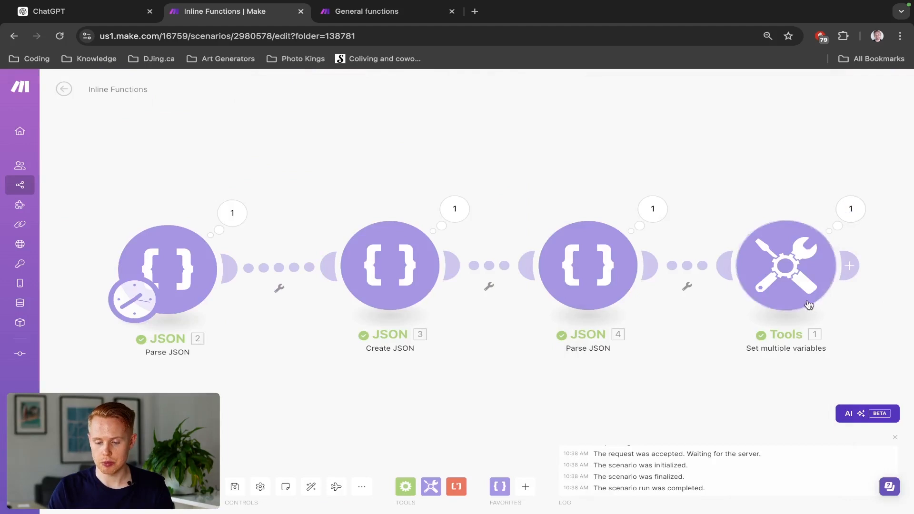
- Make the surname's first letter lowercase in the startcase and capitalize functions, then save the module and rerun the scenario
{"action": "left_click", "coordinate": [807, 305]}
{"action": "scroll", "coordinate": [604, 412], "scroll_direction": "down", "scroll_amount": 20}
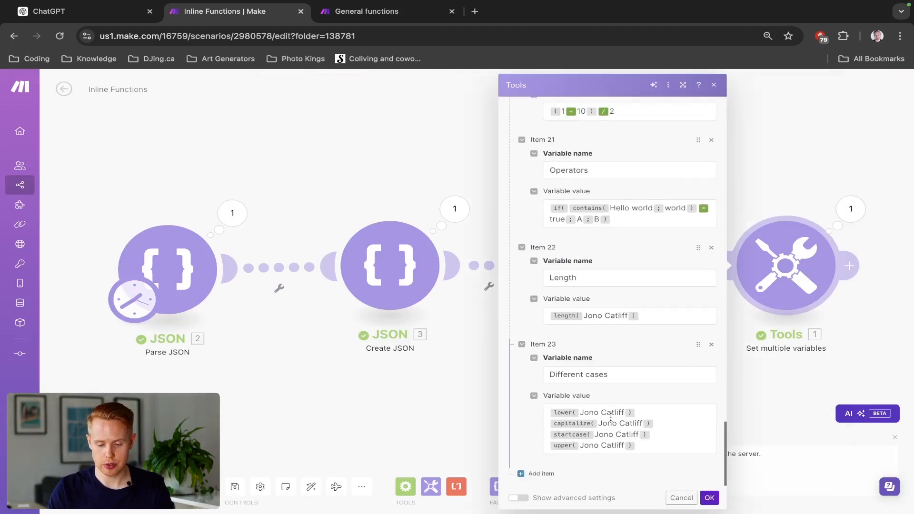
{"action": "left_click", "coordinate": [619, 430]}
{"action": "key", "text": "BackSpace"}
{"action": "type", "text": "c"}
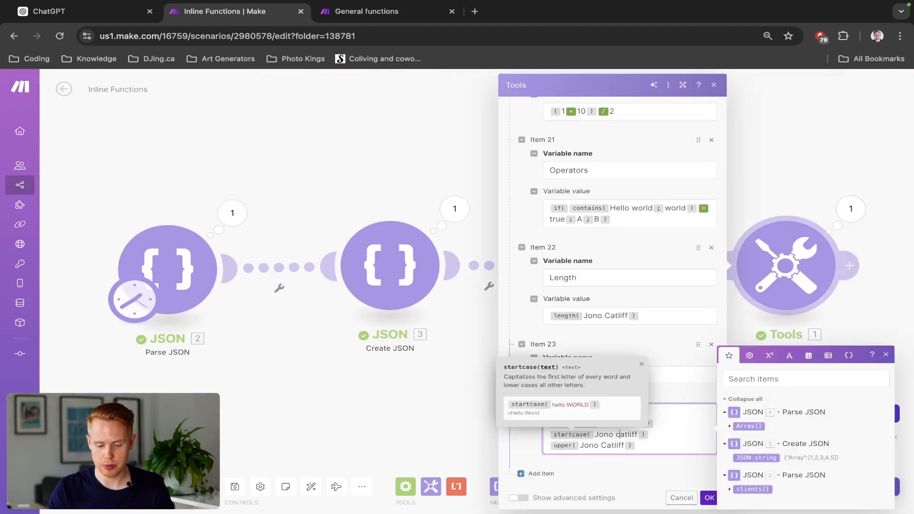
{"action": "left_click", "coordinate": [621, 423]}
{"action": "key", "text": "BackSpace"}
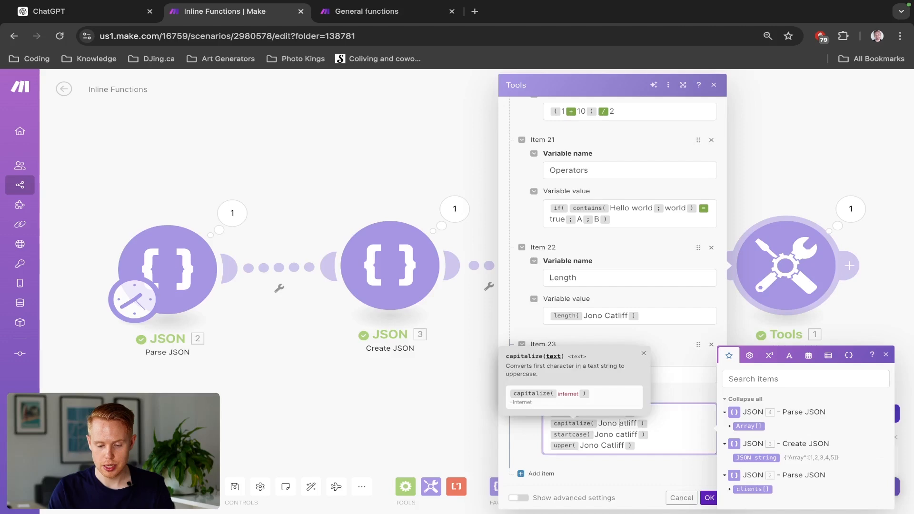
{"action": "type", "text": "c"}
{"action": "left_click", "coordinate": [708, 497]}
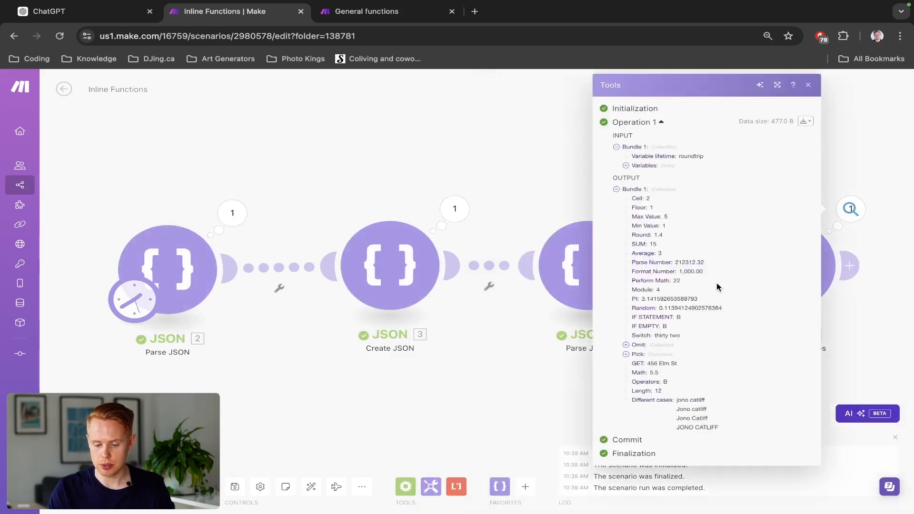
- Compare the capitalize and startcase results in the new Different cases output, then close the output
{"action": "scroll", "coordinate": [727, 422], "scroll_direction": "up", "scroll_amount": 5}
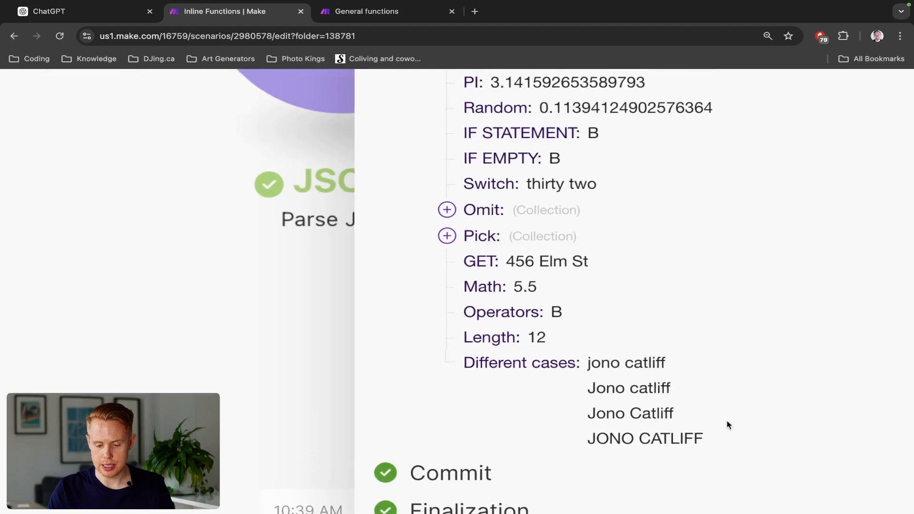
{"action": "triple_click", "coordinate": [679, 409]}
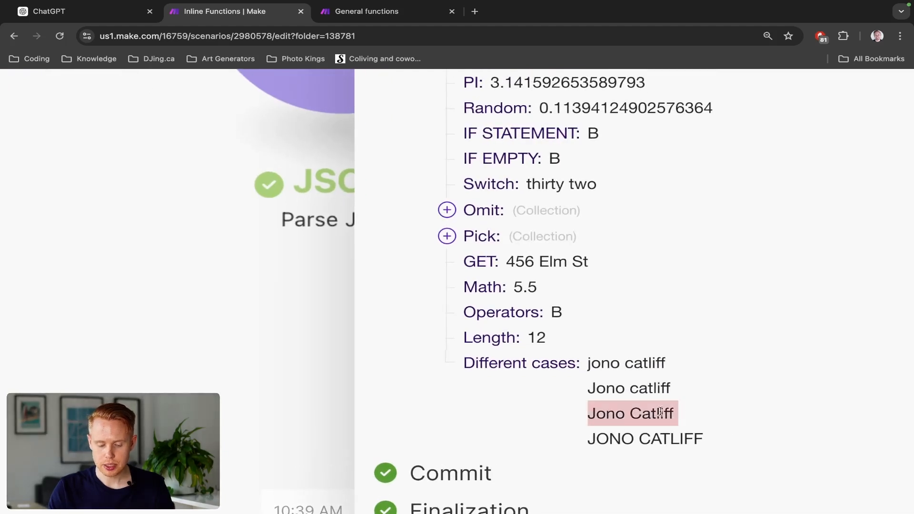
{"action": "double_click", "coordinate": [631, 415]}
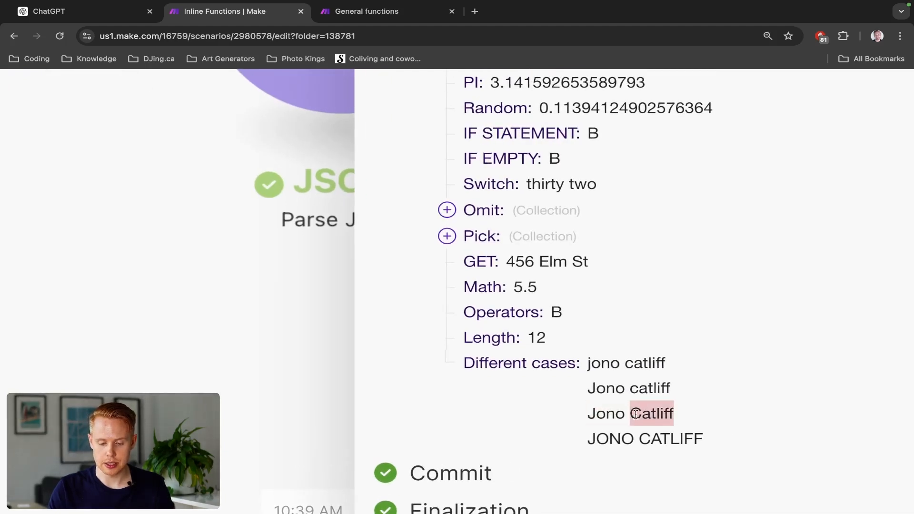
{"action": "left_click", "coordinate": [637, 414]}
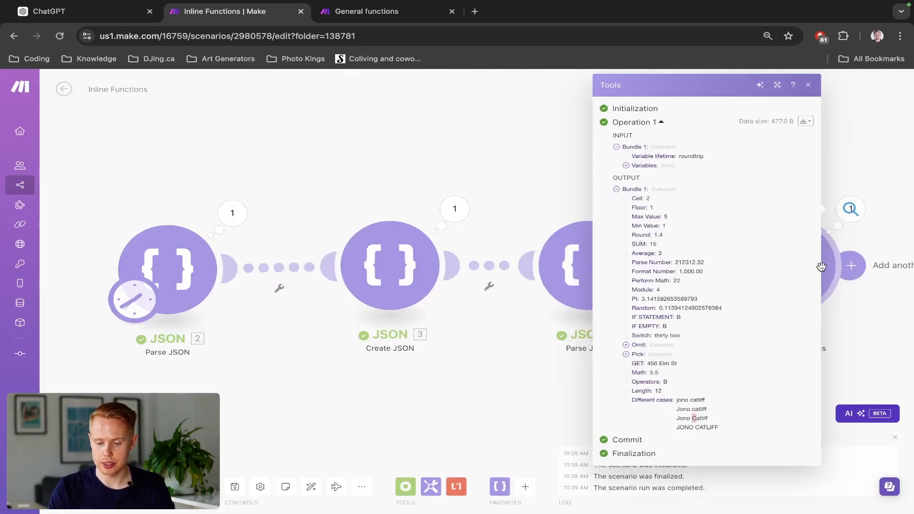
{"action": "left_click", "coordinate": [851, 265]}
{"action": "left_click", "coordinate": [318, 135]}
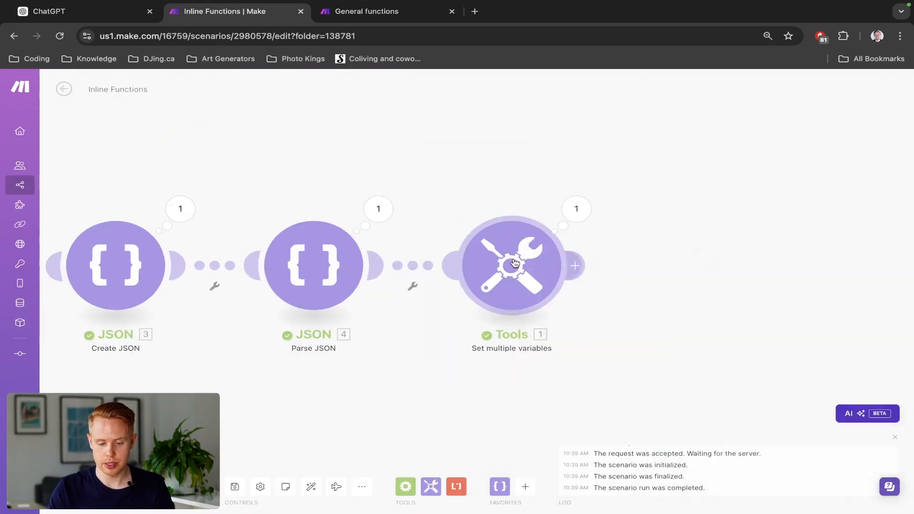
- Add another variable named ASCII to the Set multiple variables module, with an empty ascii function as its value
{"action": "left_click", "coordinate": [511, 265]}
{"action": "scroll", "coordinate": [704, 353], "scroll_direction": "down", "scroll_amount": 20}
{"action": "scroll", "coordinate": [704, 353], "scroll_direction": "down", "scroll_amount": 15}
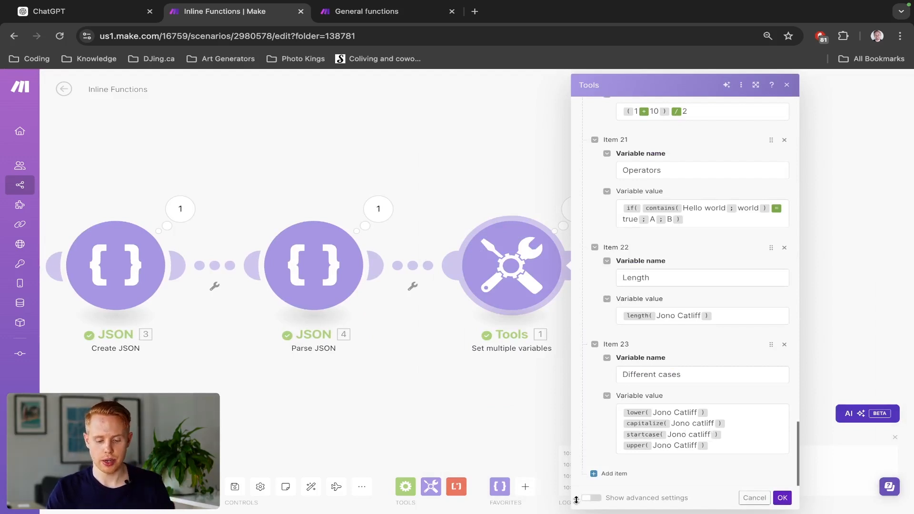
{"action": "left_click", "coordinate": [612, 473]}
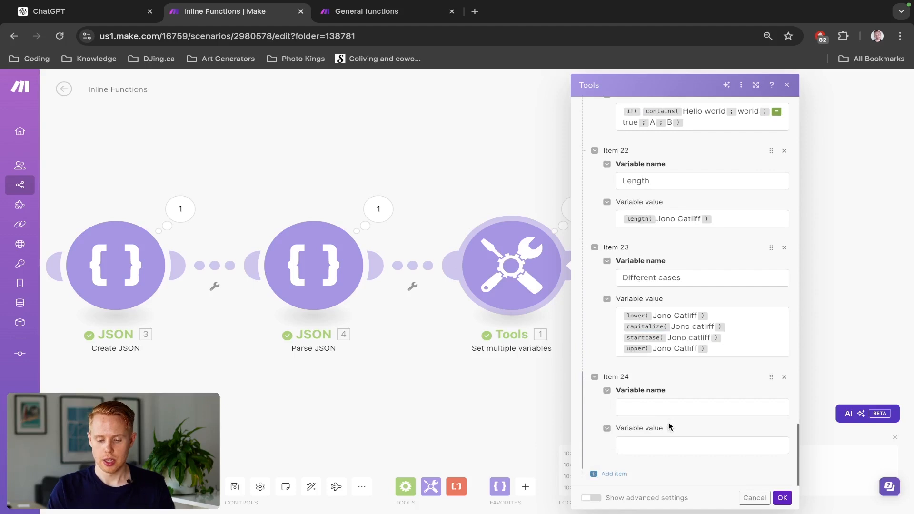
{"action": "left_click", "coordinate": [665, 406]}
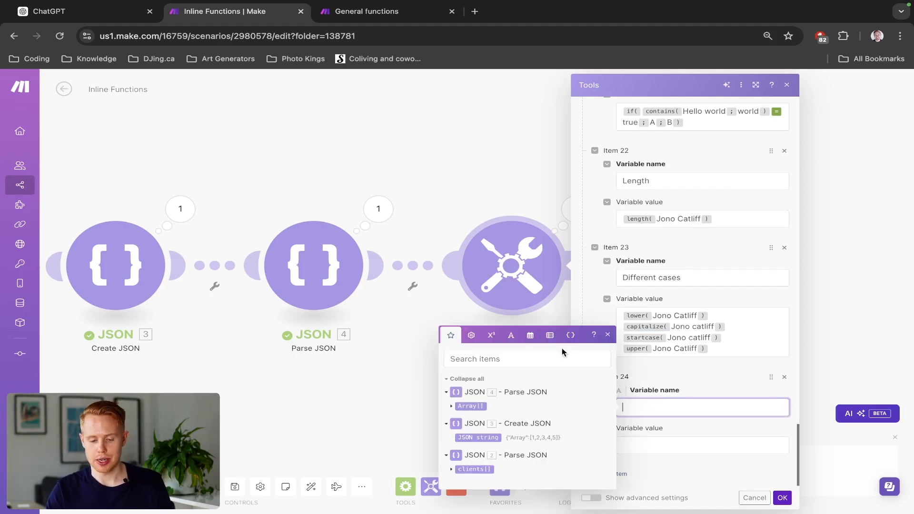
{"action": "left_click", "coordinate": [511, 334]}
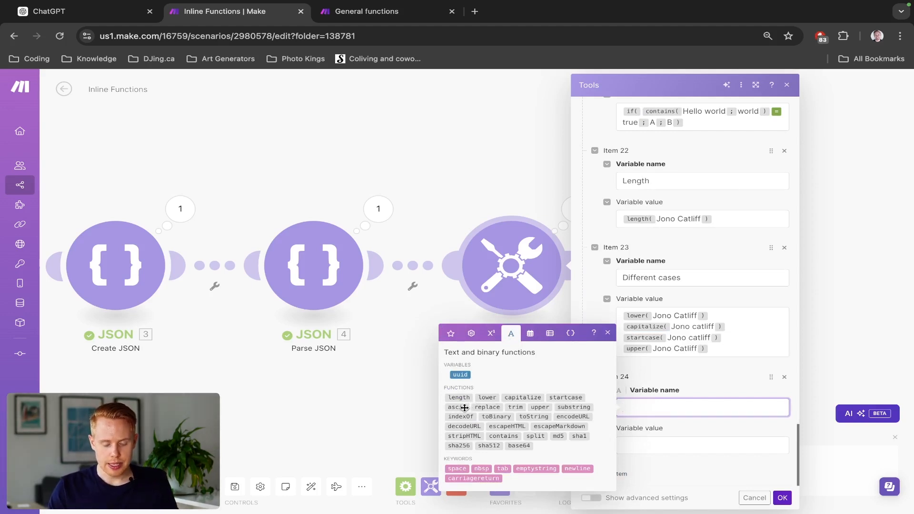
{"action": "mouse_move", "coordinate": [464, 408]}
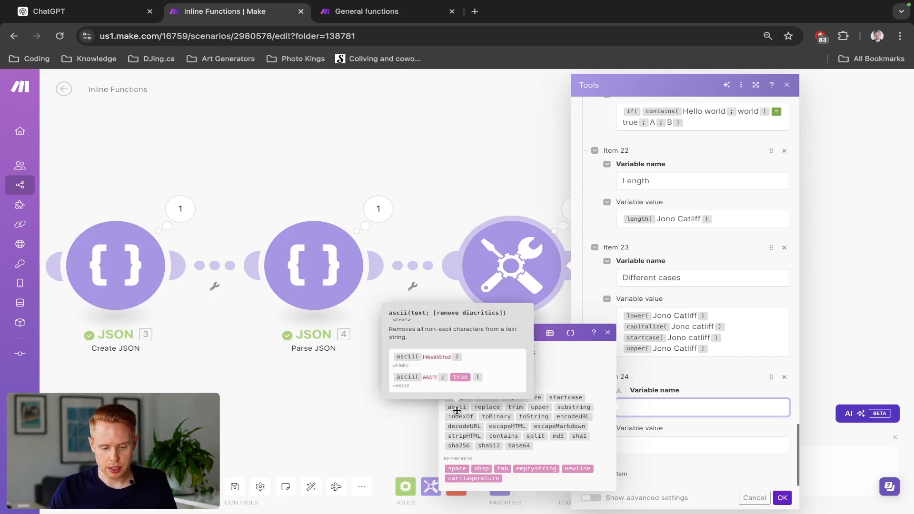
{"action": "left_click", "coordinate": [458, 407]}
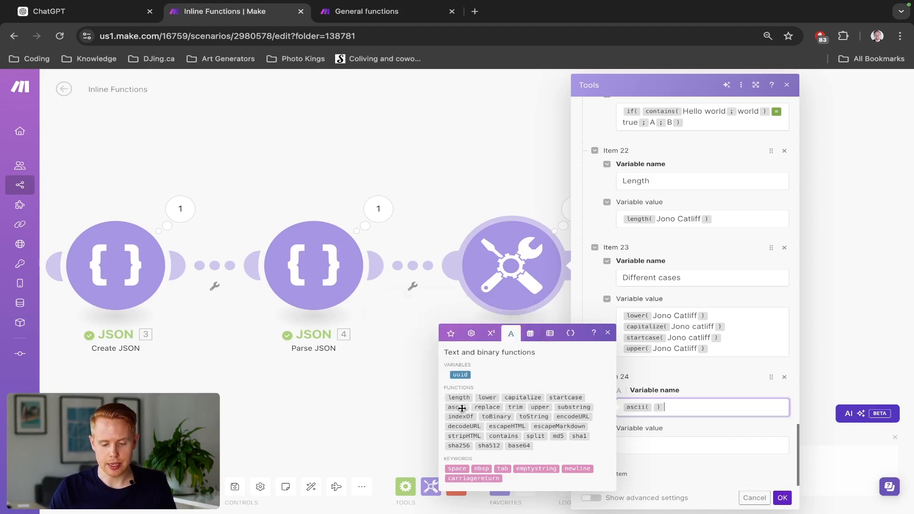
{"action": "key", "text": "BackSpace"}
{"action": "type", "text": "ASCII"}
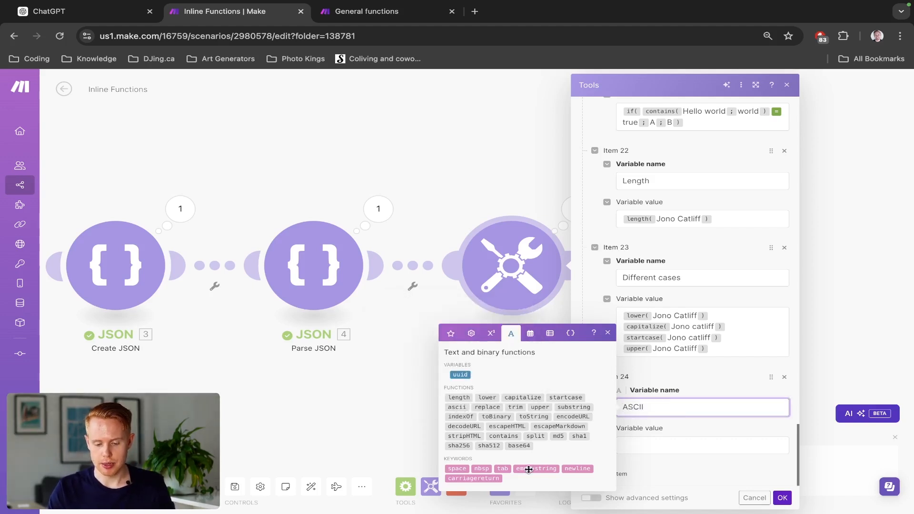
{"action": "left_click", "coordinate": [659, 445]}
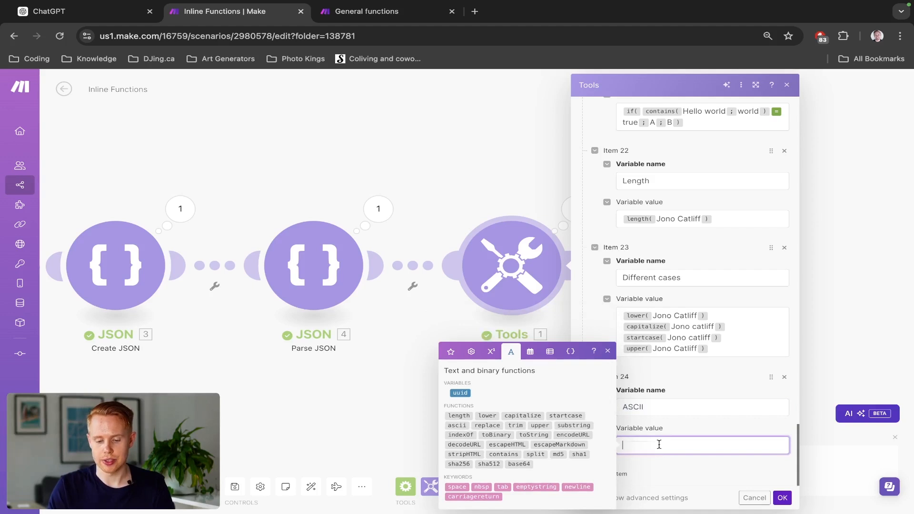
{"action": "type", "text": "ascii( )"}
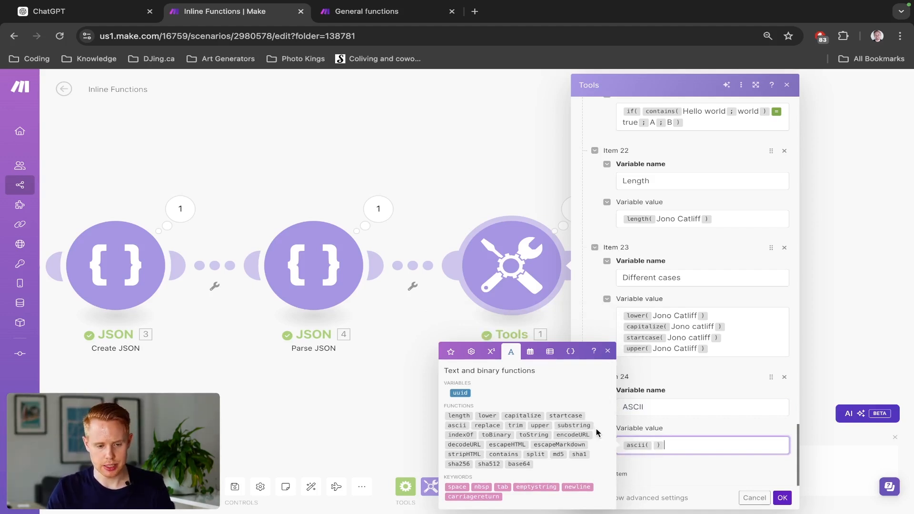
- Search Google in a new tab for "cafe in french" and copy the translated word café
{"action": "key", "text": "super+t"}
{"action": "type", "text": "cafe in french"}
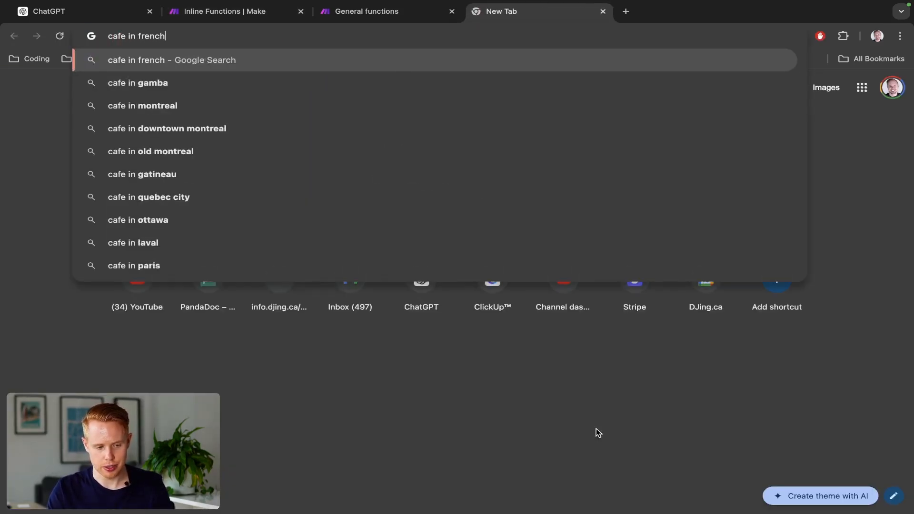
{"action": "key", "text": "Return"}
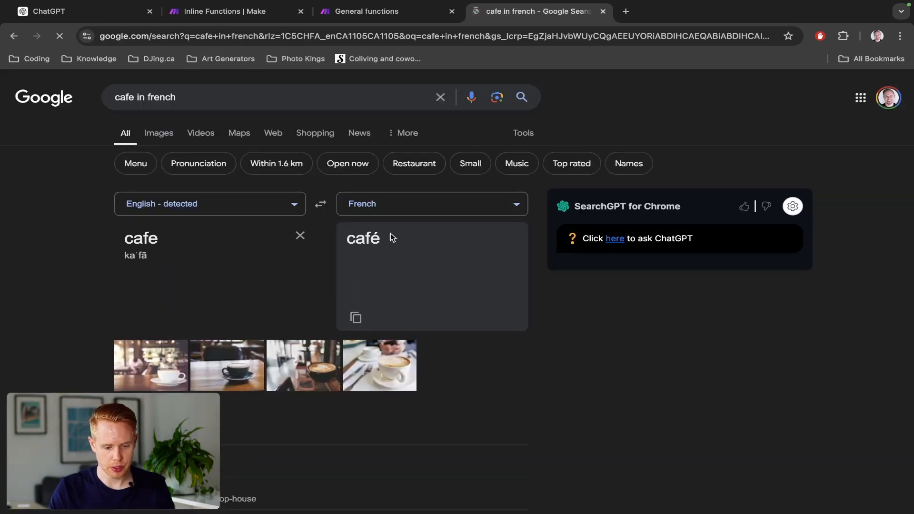
{"action": "double_click", "coordinate": [390, 233]}
{"action": "key", "text": "ctrl+c"}
- Return to the Make scenario, insert café as the ascii function's text, then save the module and run the scenario
{"action": "key", "text": "ctrl+shift+Tab"}
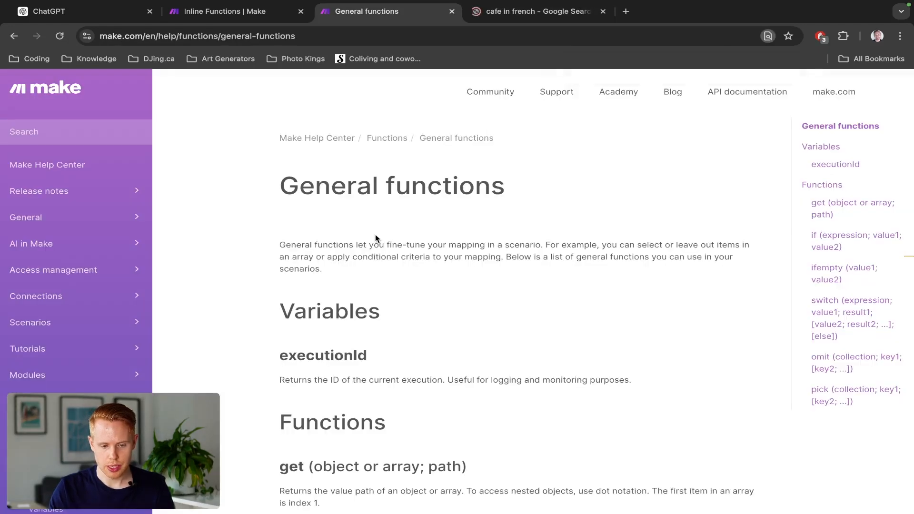
{"action": "key", "text": "ctrl+shift+Tab"}
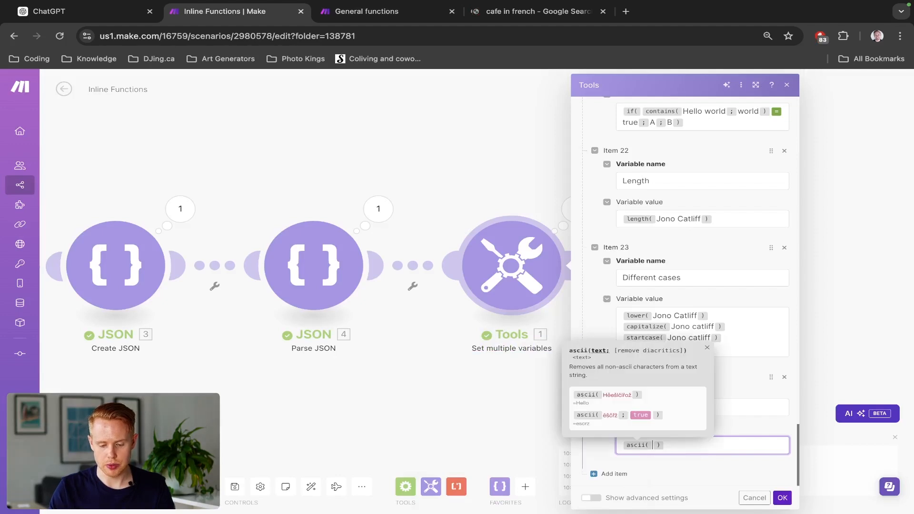
{"action": "key", "text": "ctrl+v"}
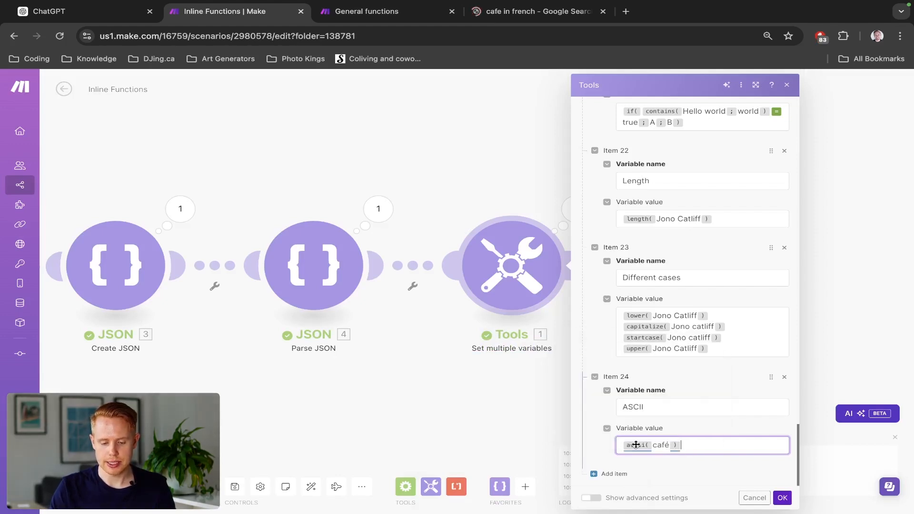
{"action": "mouse_move", "coordinate": [636, 444]}
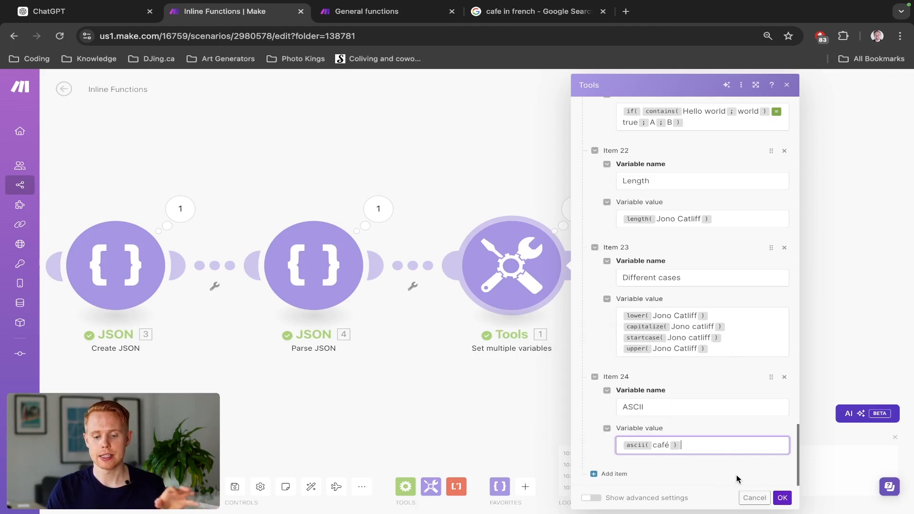
{"action": "left_click", "coordinate": [782, 497]}
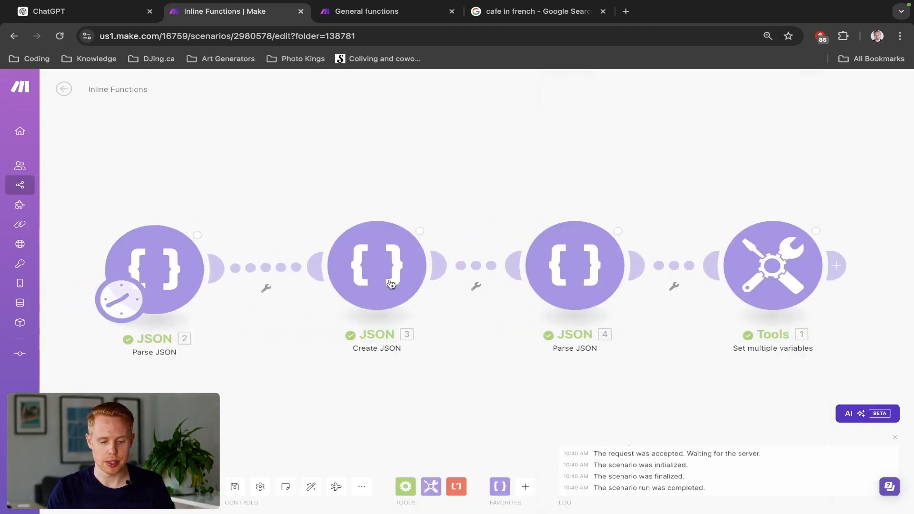
- Examine the ASCII variable's result in the Set multiple variables output, then close the output
{"action": "left_click", "coordinate": [850, 209]}
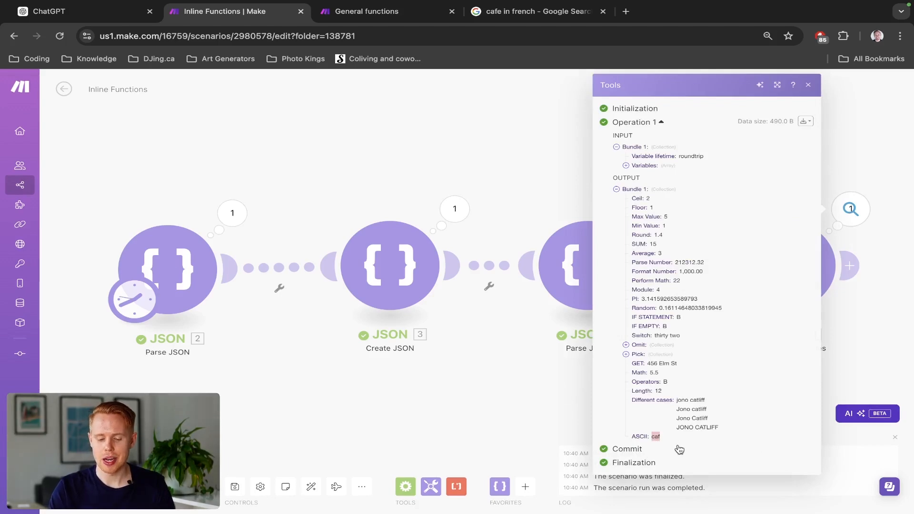
{"action": "scroll", "coordinate": [679, 450], "scroll_direction": "up", "scroll_amount": 5}
{"action": "scroll", "coordinate": [679, 449], "scroll_direction": "down", "scroll_amount": 5}
{"action": "left_click", "coordinate": [510, 347]}
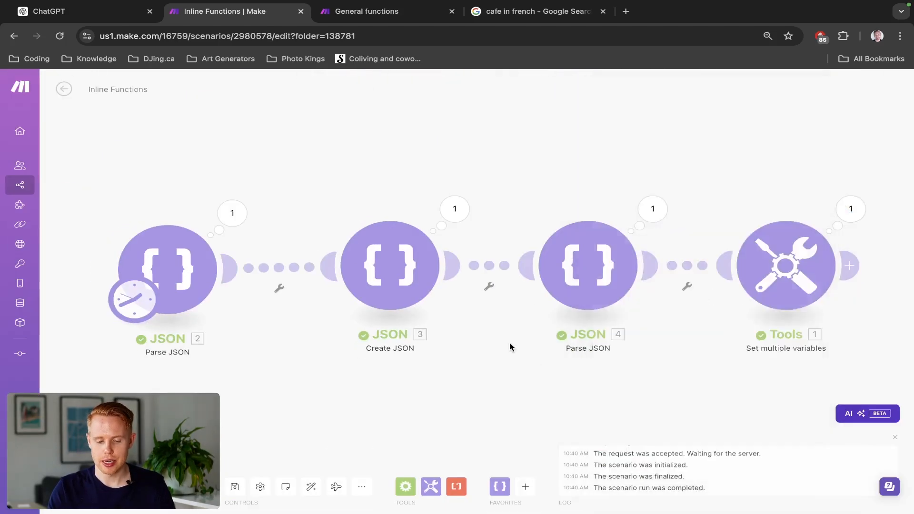
- Add the true keyword as the ascii function's remove diacritics argument after café, then save the module and rerun the scenario
{"action": "left_click", "coordinate": [808, 262]}
{"action": "scroll", "coordinate": [561, 325], "scroll_direction": "down", "scroll_amount": 20}
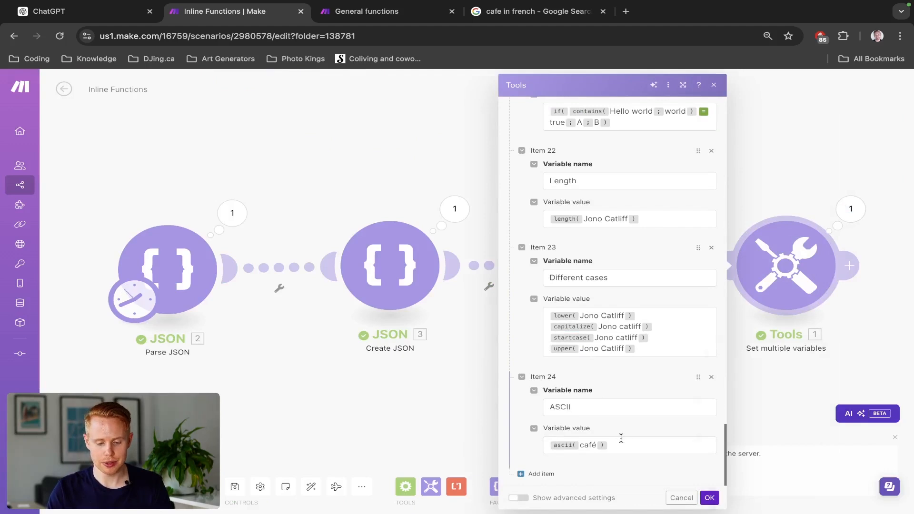
{"action": "left_click", "coordinate": [621, 438]}
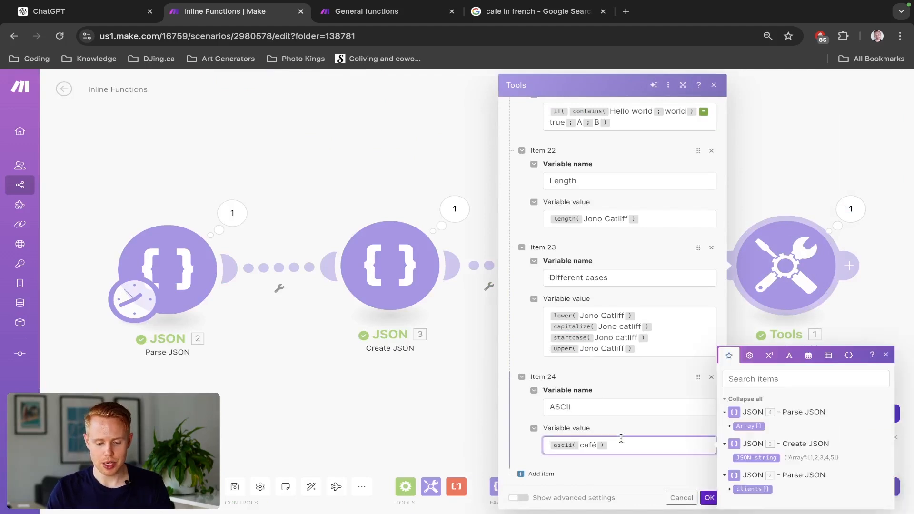
{"action": "left_click", "coordinate": [595, 444]}
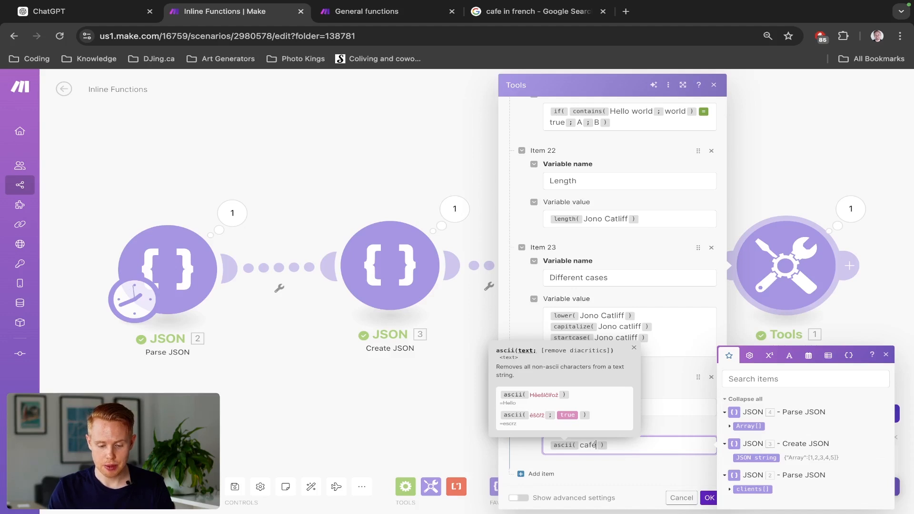
{"action": "type", "text": ";"}
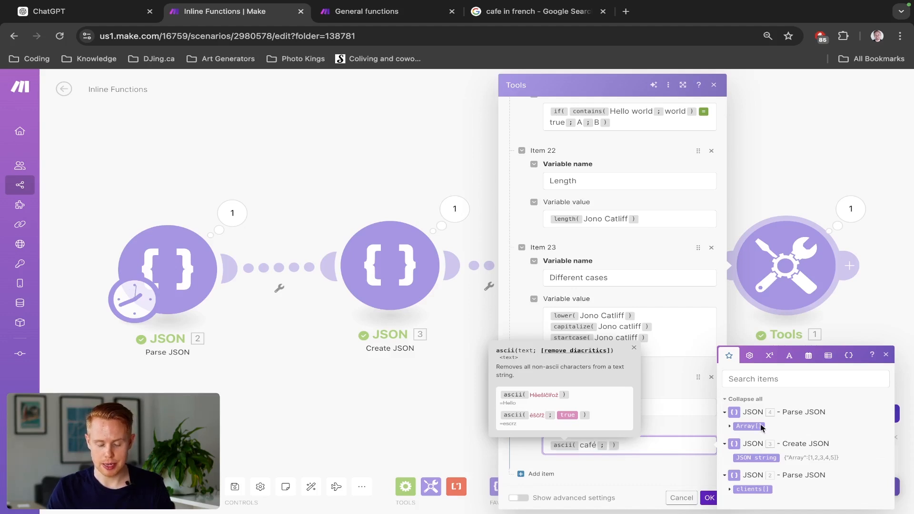
{"action": "left_click", "coordinate": [750, 357]}
{"action": "left_click", "coordinate": [733, 497]}
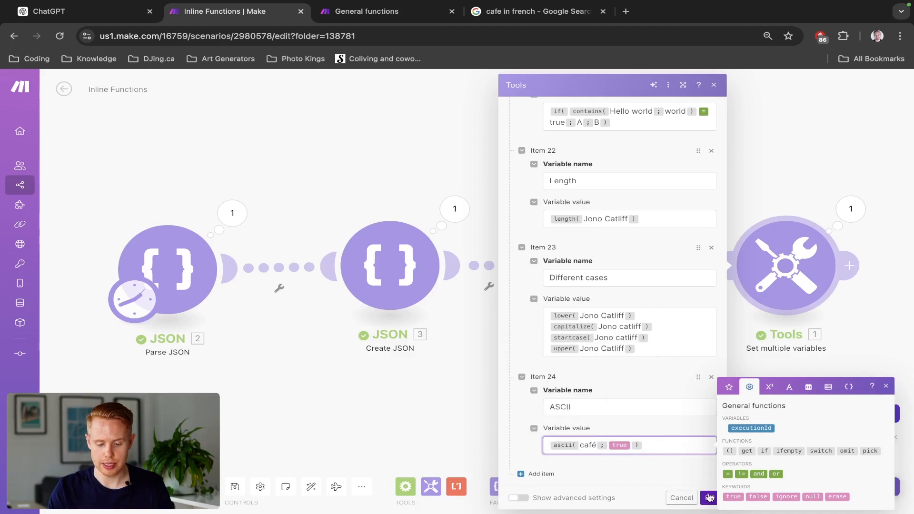
{"action": "left_click", "coordinate": [709, 497]}
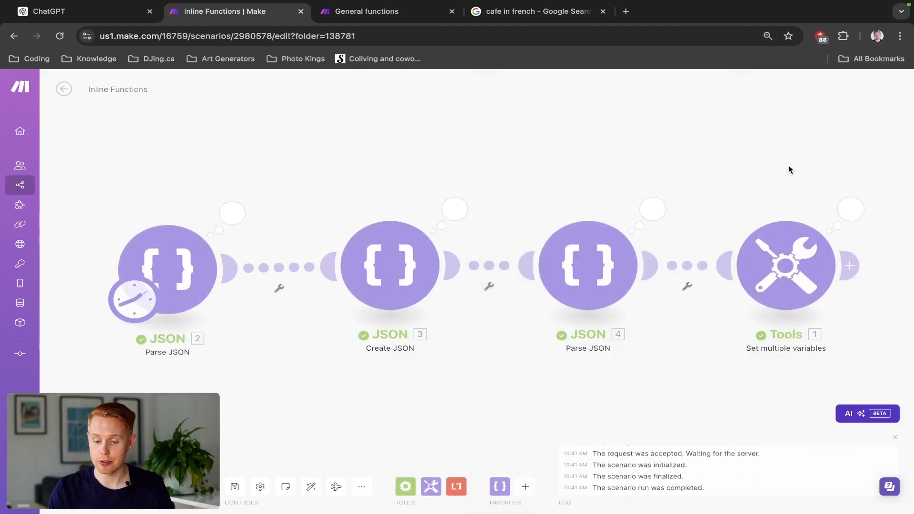
- Check the ASCII result in the new run's output with diacritics removal enabled, then close the output
{"action": "left_click_drag", "start_coordinate": [788, 164], "coordinate": [662, 161]}
{"action": "left_click", "coordinate": [717, 203]}
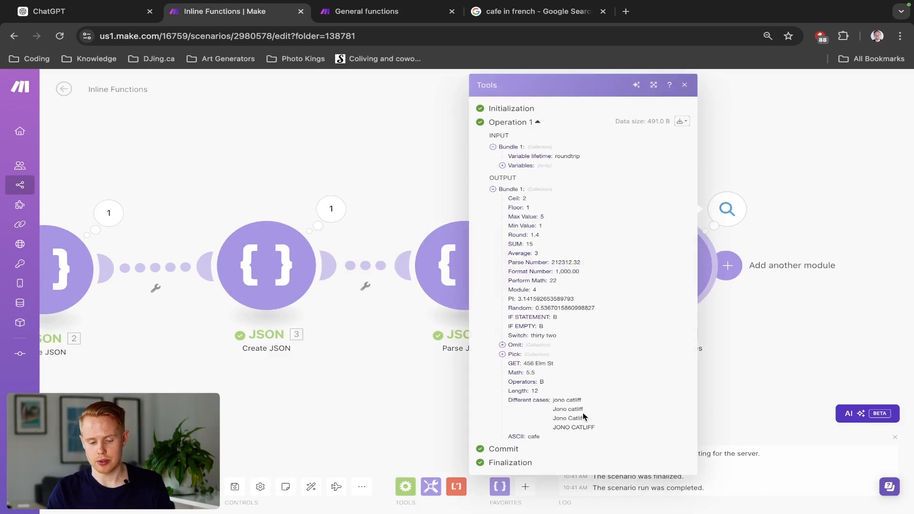
{"action": "scroll", "coordinate": [536, 434], "scroll_direction": "up", "scroll_amount": 5}
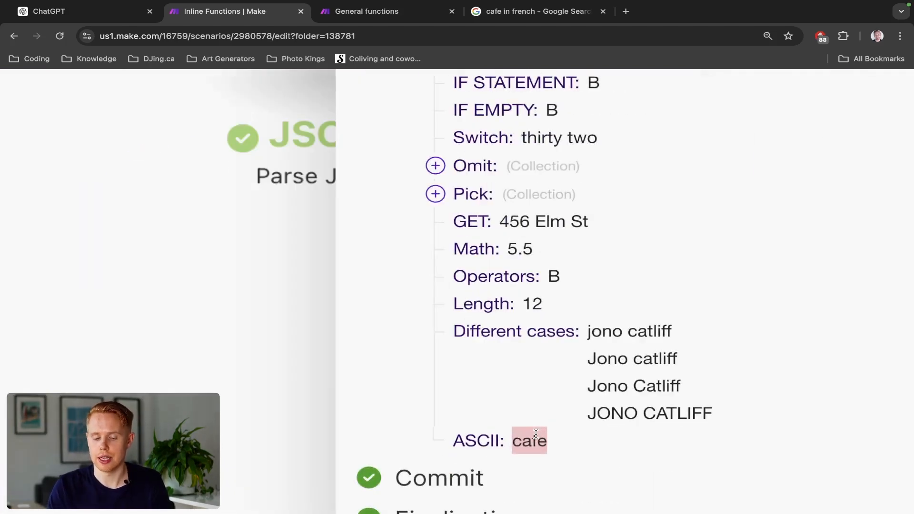
{"action": "scroll", "coordinate": [452, 434], "scroll_direction": "down", "scroll_amount": 5}
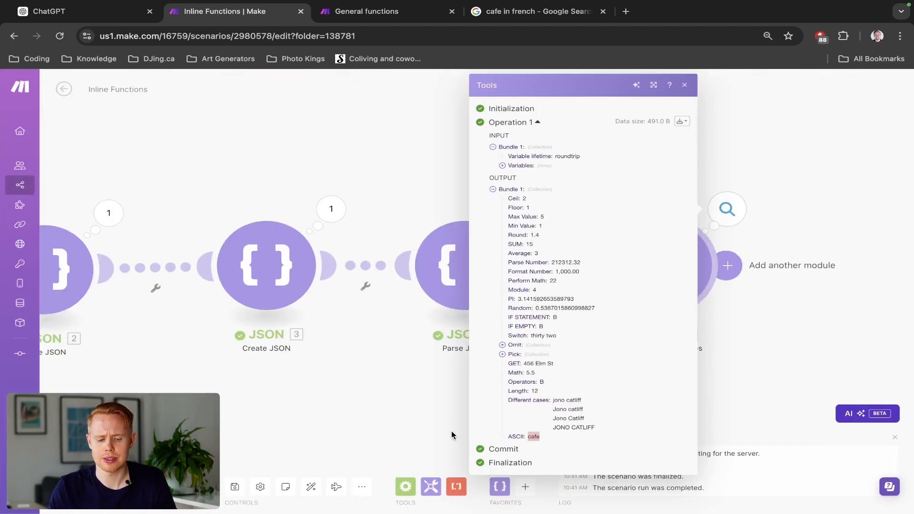
{"action": "left_click", "coordinate": [814, 221]}
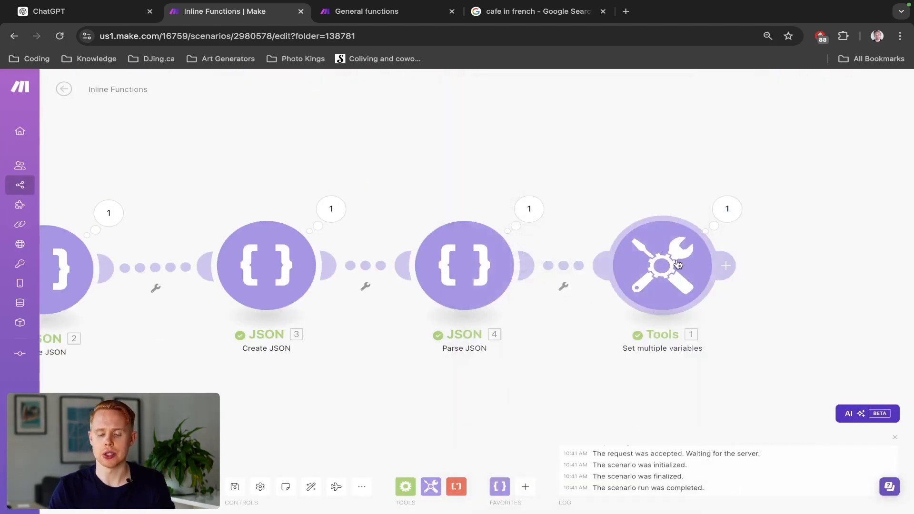
- Add item 25 to the Set multiple variables module and insert a replace function with a person's full name as its text
{"action": "left_click", "coordinate": [652, 265]}
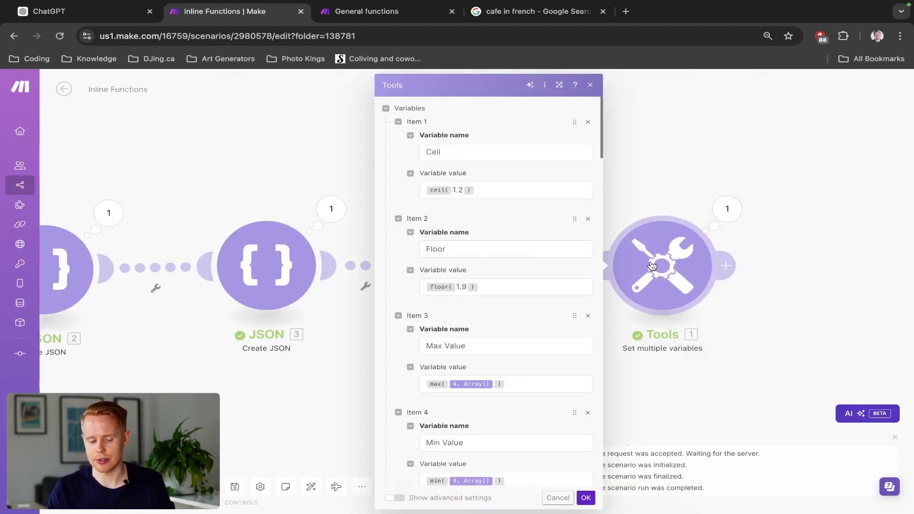
{"action": "scroll", "coordinate": [556, 349], "scroll_direction": "down", "scroll_amount": 20}
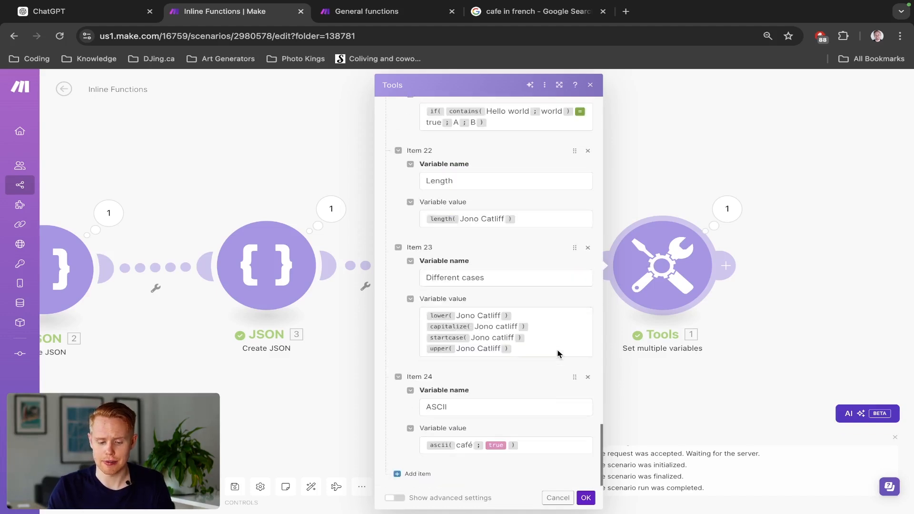
{"action": "left_click", "coordinate": [410, 474]}
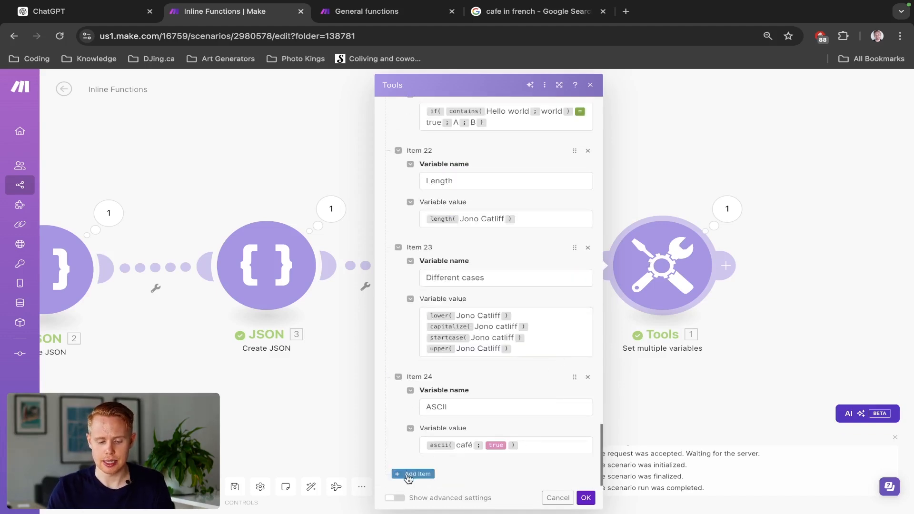
{"action": "scroll", "coordinate": [431, 449], "scroll_direction": "down", "scroll_amount": 2}
{"action": "left_click", "coordinate": [444, 405]}
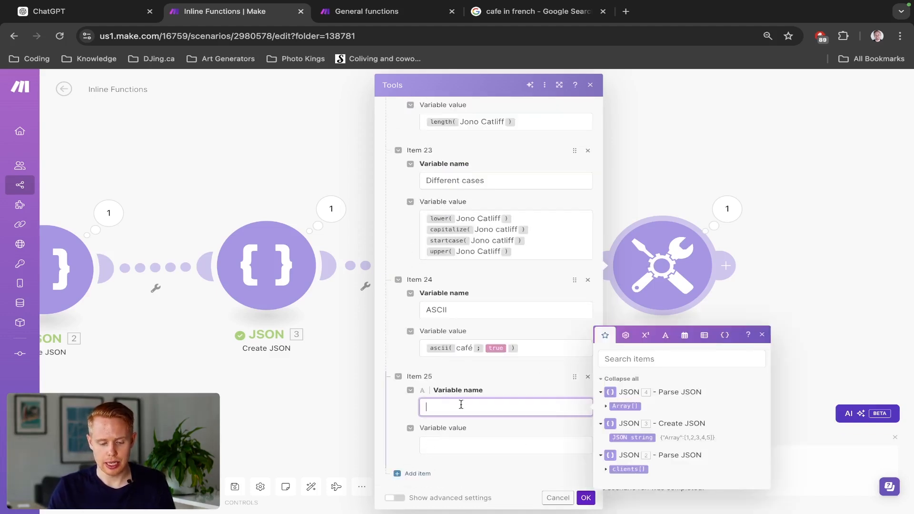
{"action": "left_click", "coordinate": [665, 334]}
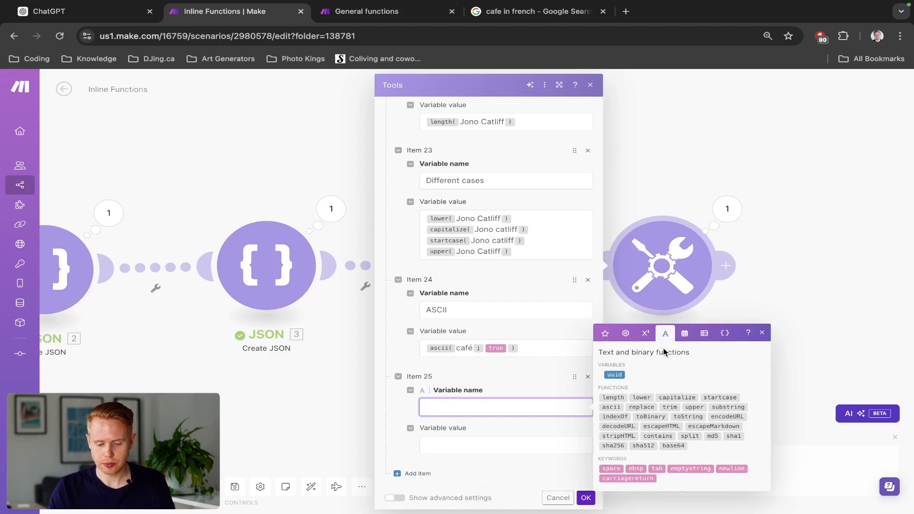
{"action": "mouse_move", "coordinate": [662, 399]}
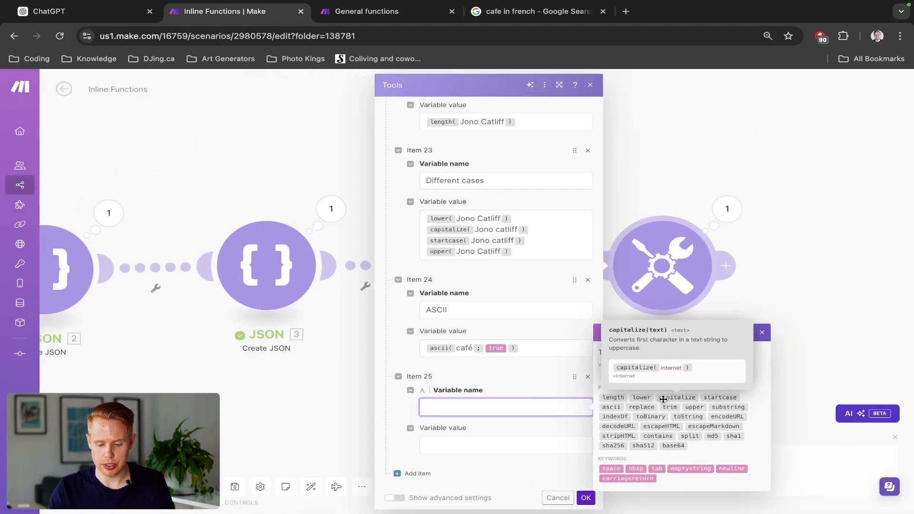
{"action": "mouse_move", "coordinate": [634, 410]}
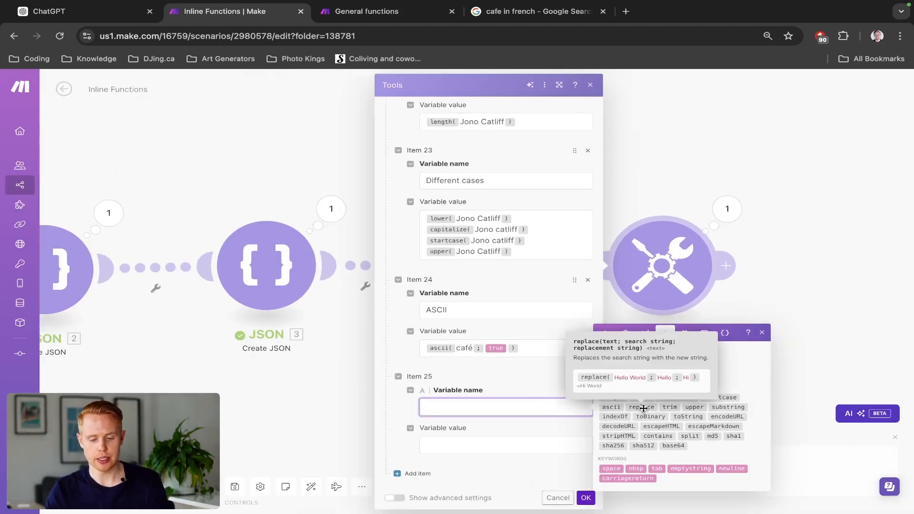
{"action": "left_click", "coordinate": [641, 408]}
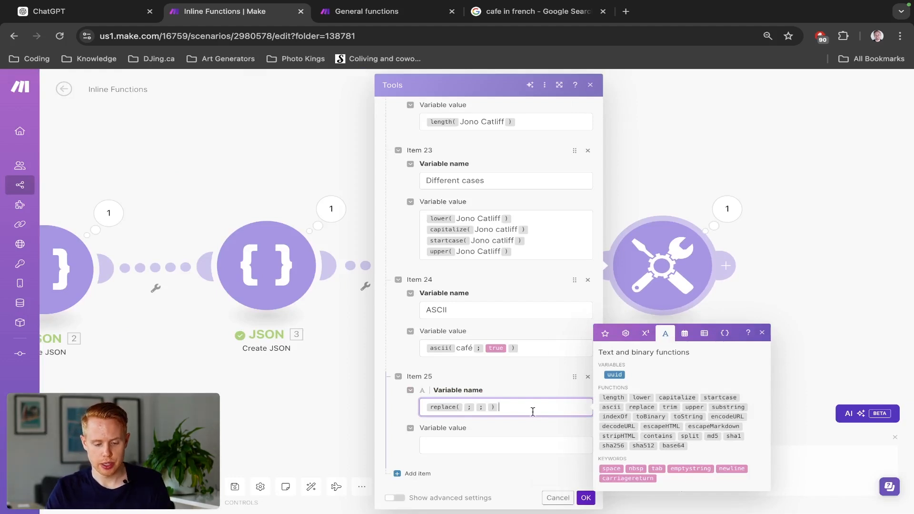
{"action": "left_click", "coordinate": [474, 407]}
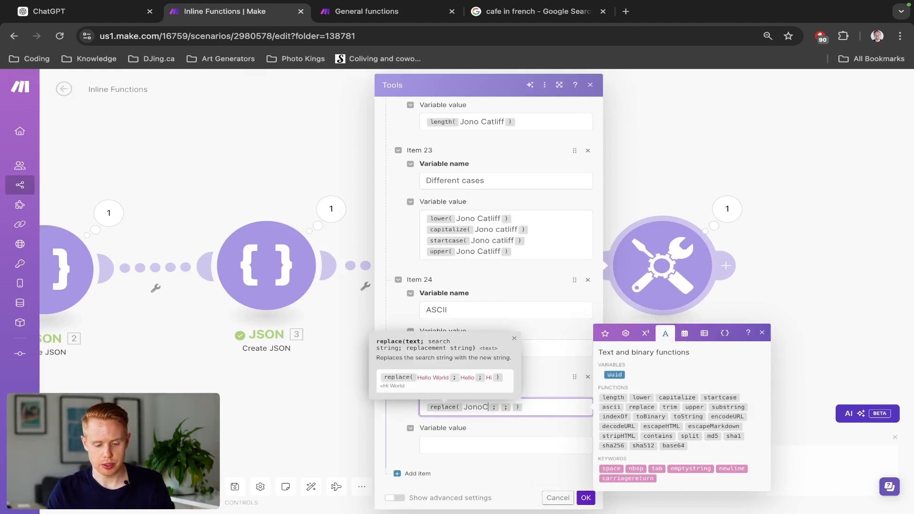
- Move the replace function from item 25's variable name into its variable value, and name the variable Replace
{"action": "key", "text": "Tab"}
{"action": "left_click", "coordinate": [503, 408]}
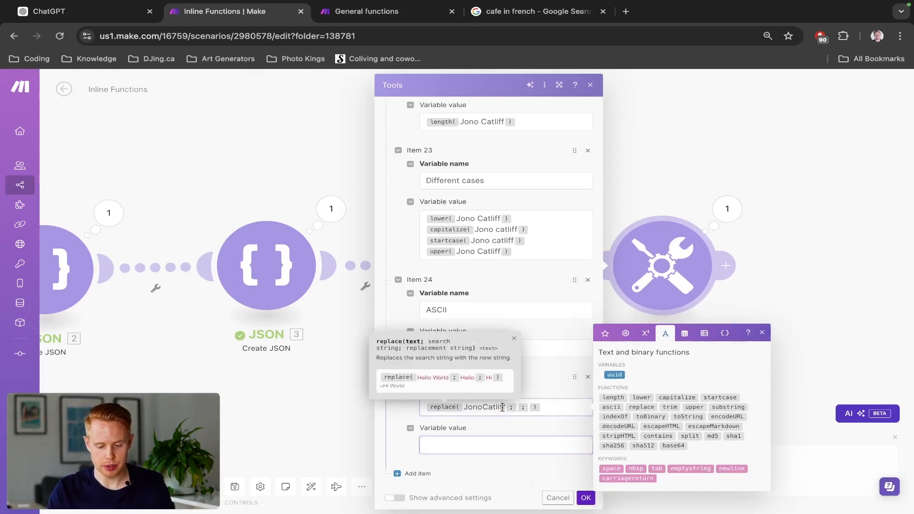
{"action": "key", "text": "super+a"}
{"action": "key", "text": "super+x"}
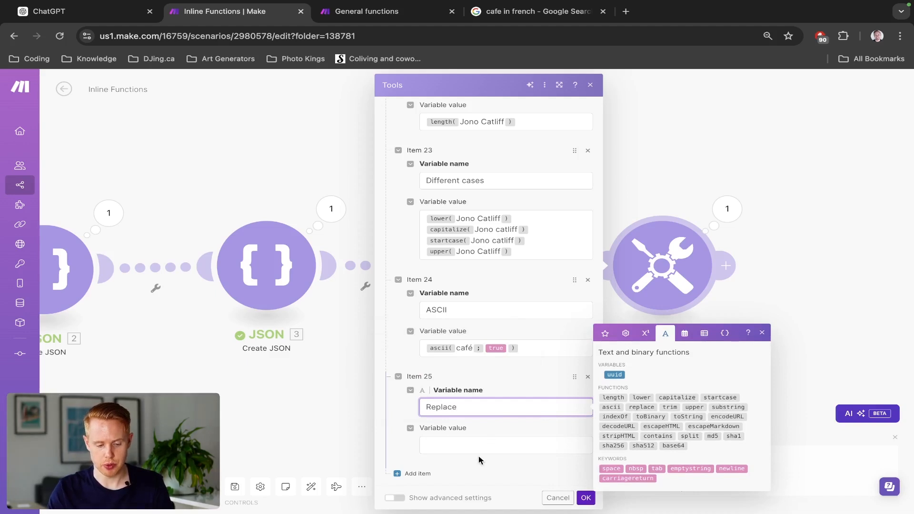
{"action": "left_click", "coordinate": [470, 449]}
{"action": "key", "text": "super+v"}
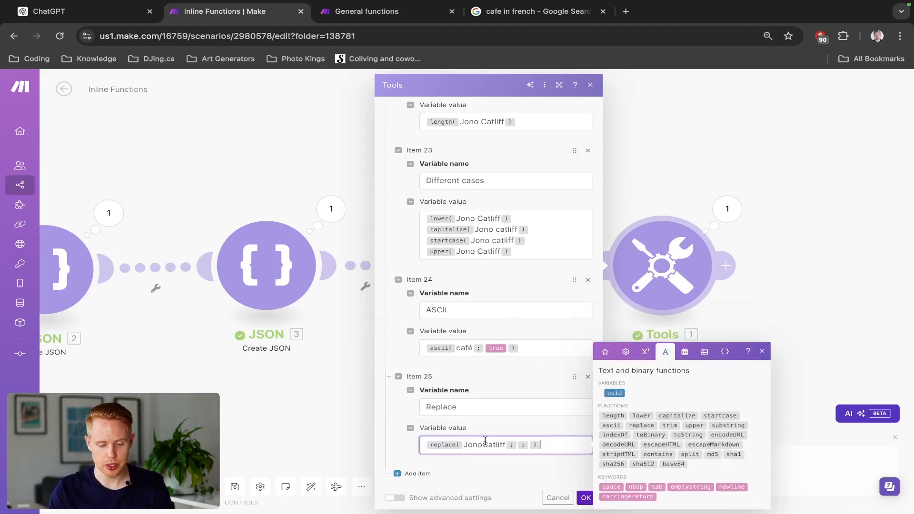
- Space the full name, set the short first name as search string and its long form as replacement, then save the module and run the scenario
{"action": "left_click", "coordinate": [484, 444]}
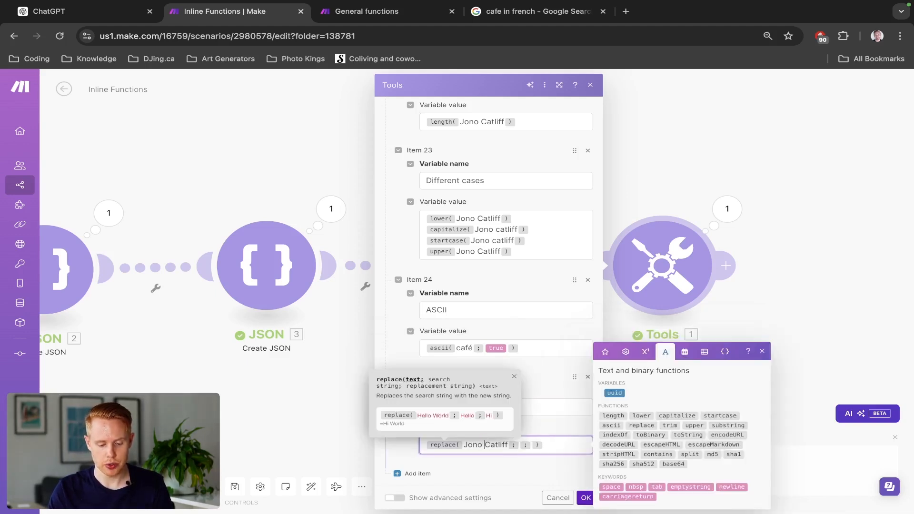
{"action": "left_click", "coordinate": [519, 445]}
{"action": "type", "text": "Jono"}
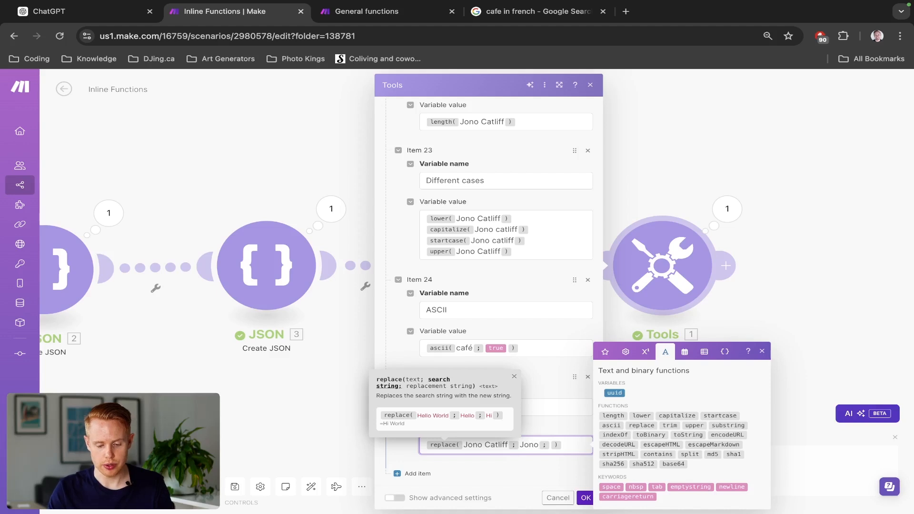
{"action": "key", "text": "Right"}
{"action": "type", "text": "Jonathan"}
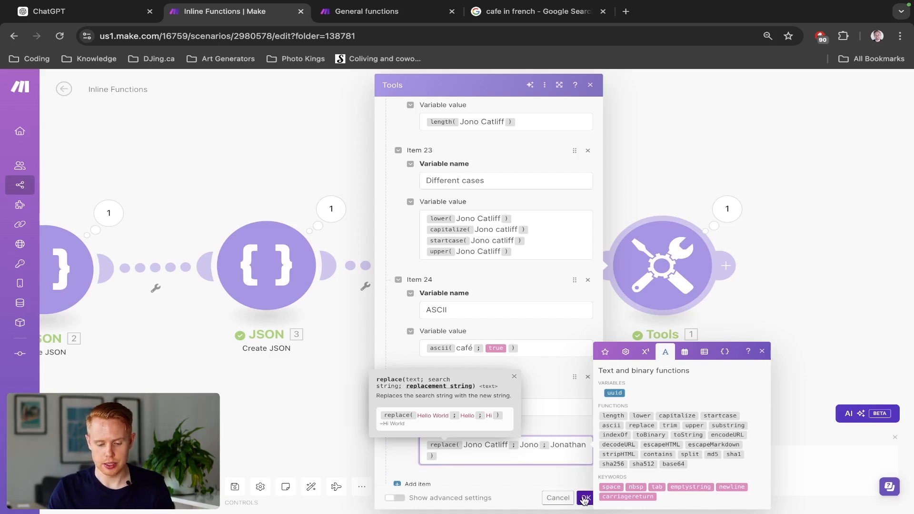
{"action": "left_click", "coordinate": [584, 498]}
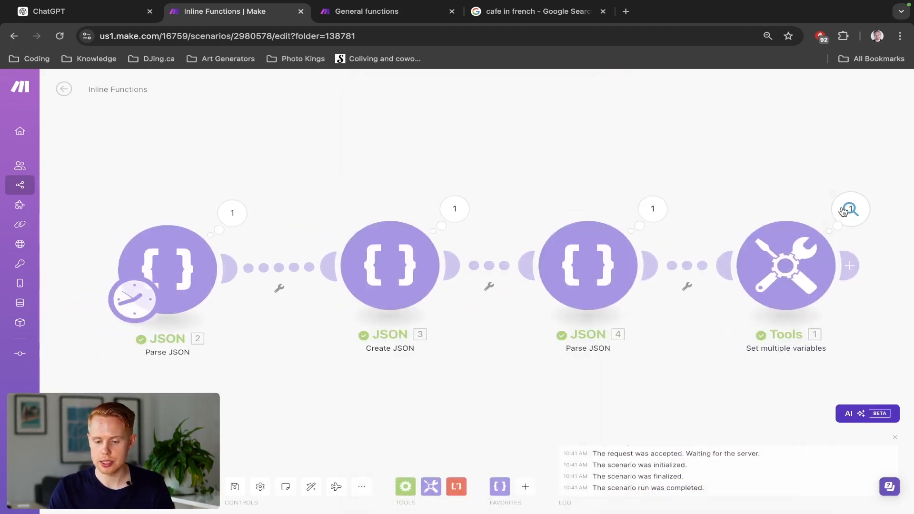
- Examine the Replace variable's result in the Set multiple variables output, then close the output
{"action": "left_click", "coordinate": [842, 212]}
{"action": "double_click", "coordinate": [677, 447]}
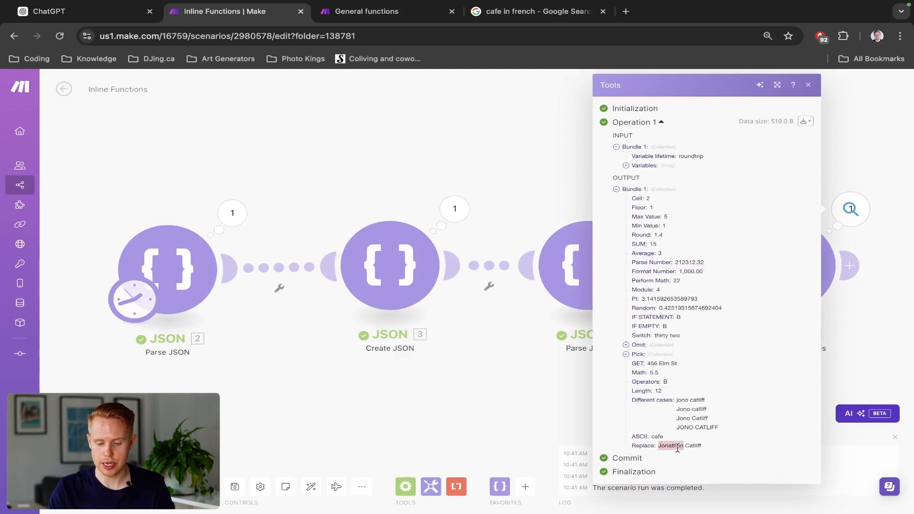
{"action": "left_click", "coordinate": [521, 161]}
- Add item 26 to the Set multiple variables module, named Trim, with an empty trim function as its variable value
{"action": "left_click", "coordinate": [785, 265]}
{"action": "scroll", "coordinate": [695, 334], "scroll_direction": "down", "scroll_amount": 20}
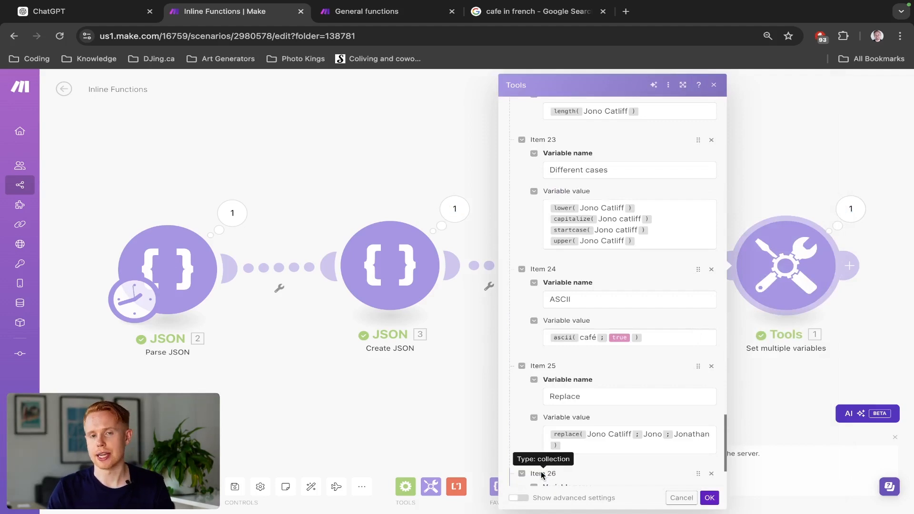
{"action": "left_click", "coordinate": [541, 473]}
{"action": "left_click", "coordinate": [571, 408]}
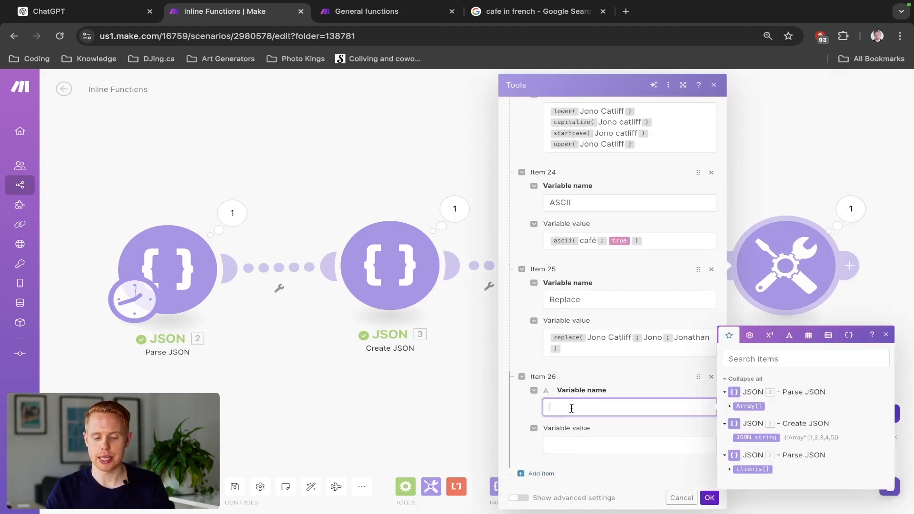
{"action": "left_click", "coordinate": [790, 335]}
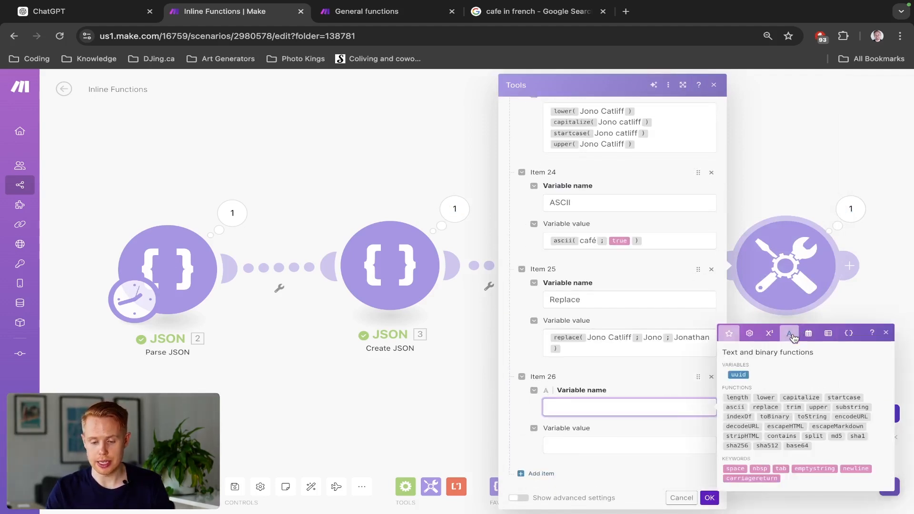
{"action": "left_click", "coordinate": [791, 407]}
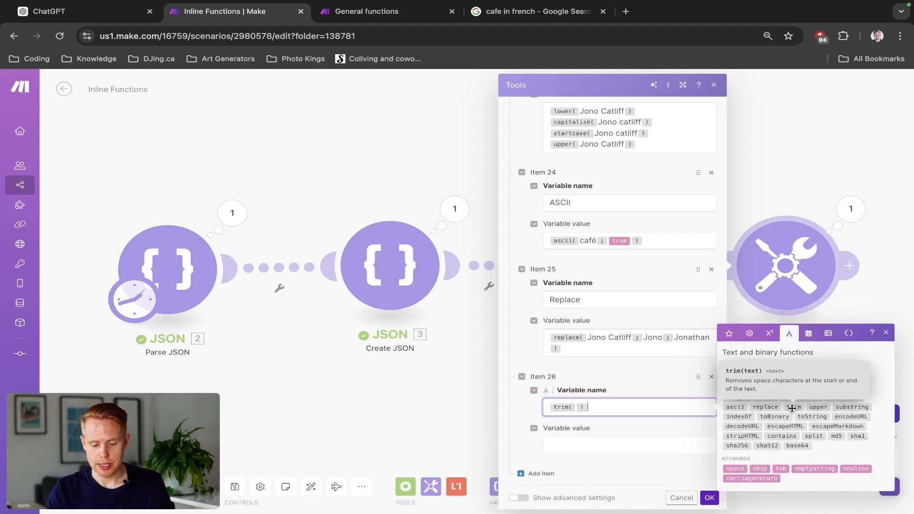
{"action": "key", "text": "BackSpace"}
{"action": "type", "text": "TR"}
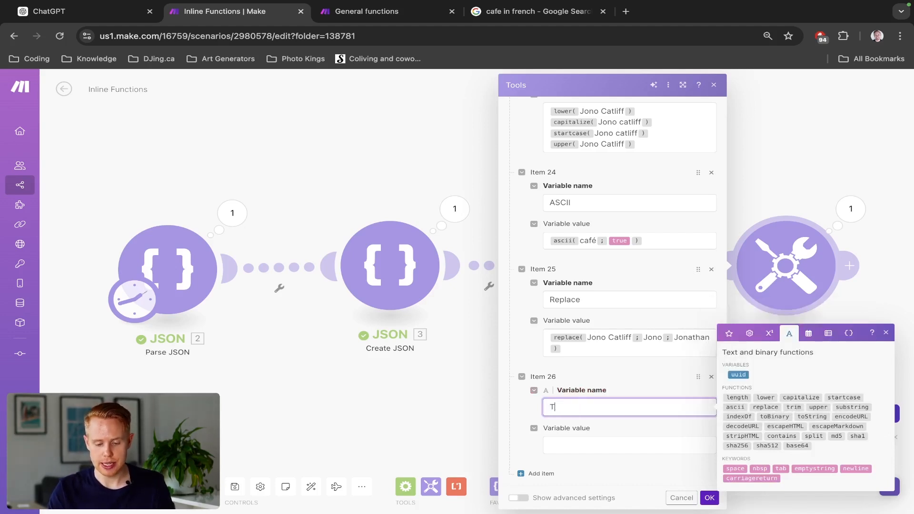
{"action": "left_click", "coordinate": [634, 444]}
{"action": "key", "text": "super+v"}
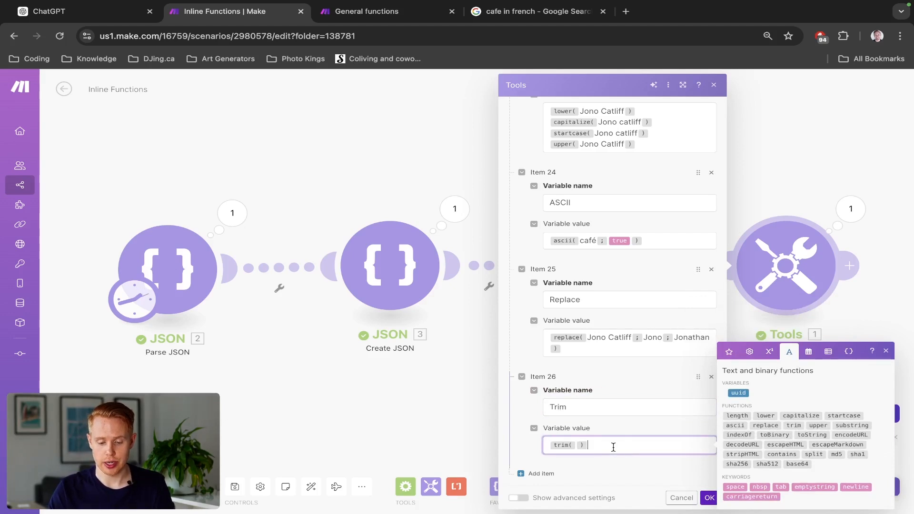
- Set the trim function's text to "hell world" with extra spaces before and after it, then save the module and run the scenario
{"action": "left_click", "coordinate": [576, 445]}
{"action": "type", "text": ".   "}
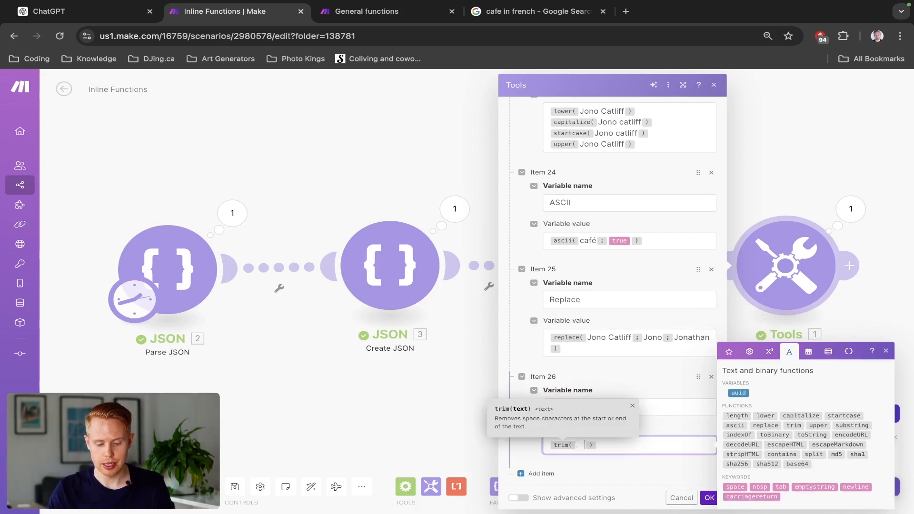
{"action": "type", "text": "hell worl"}
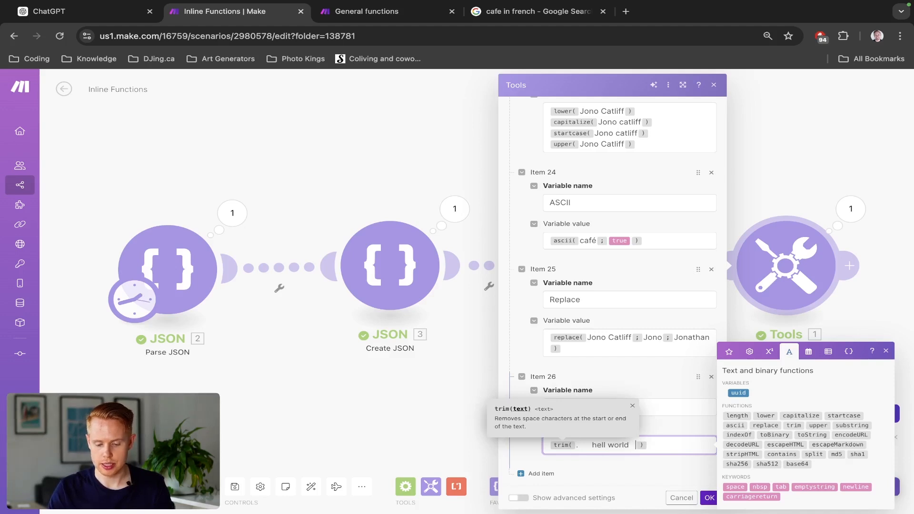
{"action": "type", "text": "d"}
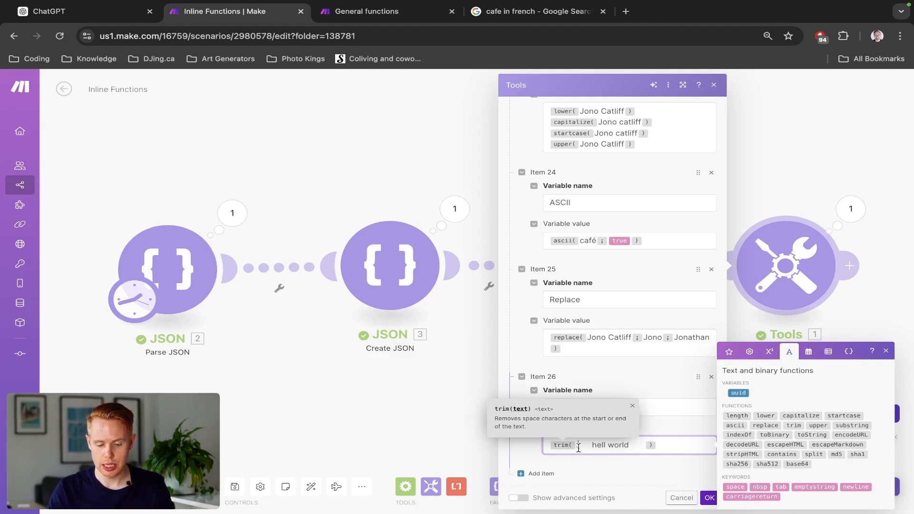
{"action": "left_click", "coordinate": [709, 497]}
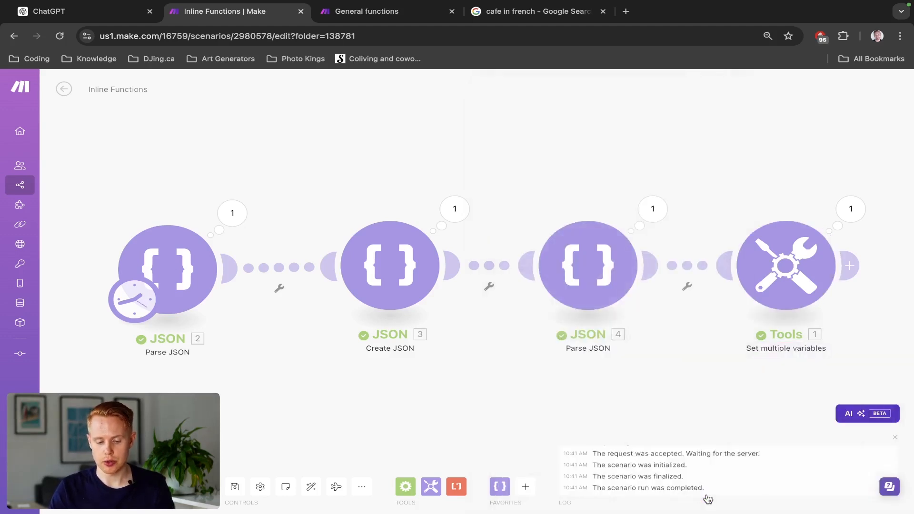
- Check the Trim variable's result in the new run's output, then close the output
{"action": "left_click", "coordinate": [850, 209]}
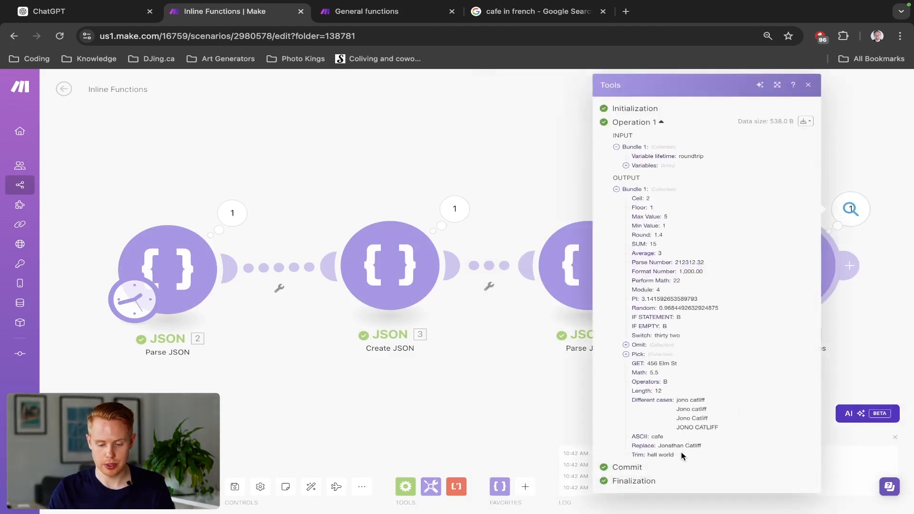
{"action": "left_click_drag", "start_coordinate": [681, 455], "coordinate": [650, 453]}
{"action": "left_click", "coordinate": [574, 395]}
- Reopen the Set multiple variables module and correct the trim function's text to "hello world", keeping the surrounding spaces
{"action": "left_click", "coordinate": [811, 295]}
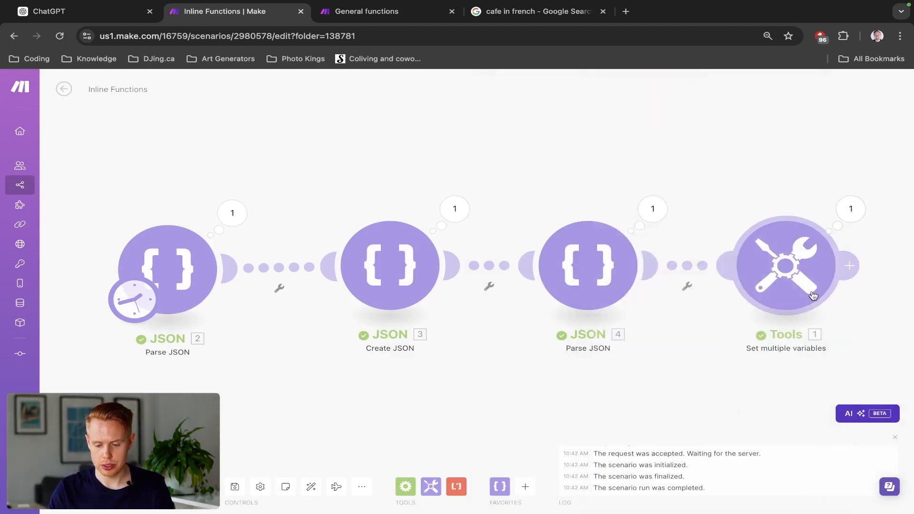
{"action": "scroll", "coordinate": [612, 323], "scroll_direction": "down", "scroll_amount": 20}
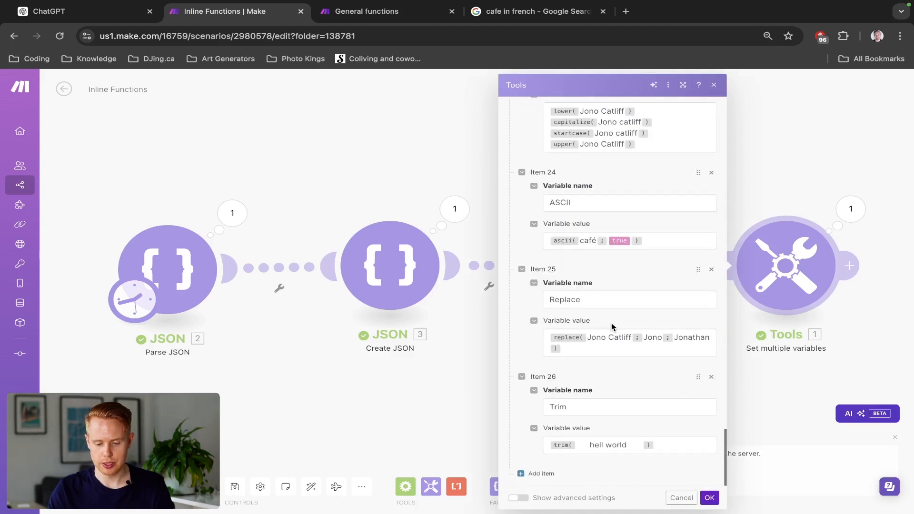
{"action": "left_click", "coordinate": [602, 442]}
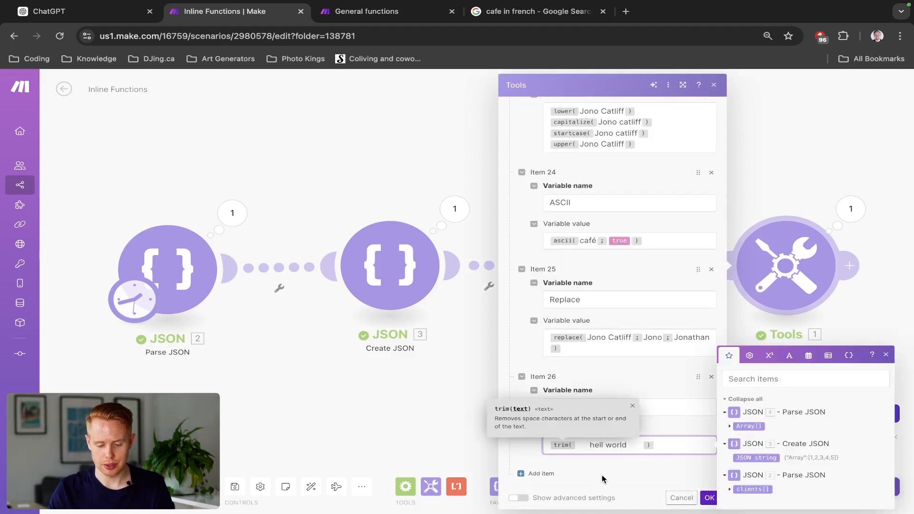
{"action": "type", "text": "o"}
{"action": "left_click", "coordinate": [624, 473]}
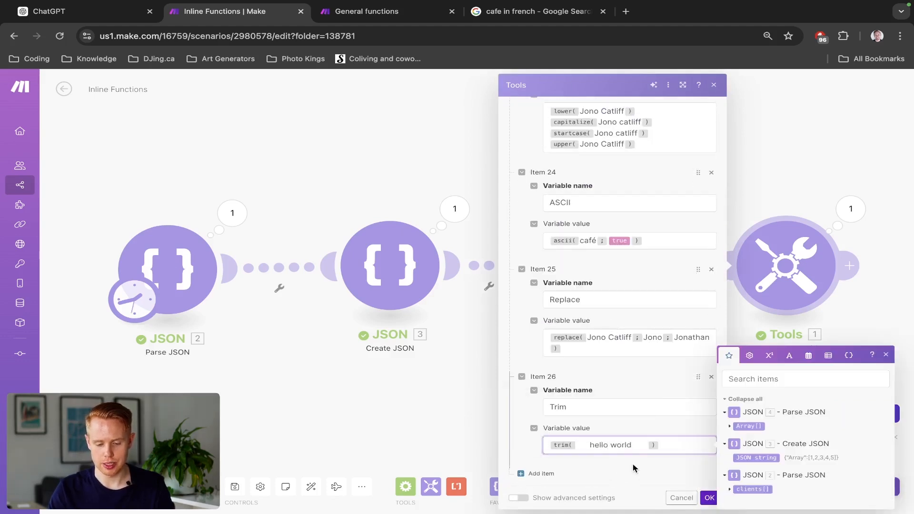
- Add item 27 to the Set multiple variables module with the variable value substring(Hello; 0; 3)
{"action": "left_click", "coordinate": [521, 474]}
{"action": "scroll", "coordinate": [604, 434], "scroll_direction": "down", "scroll_amount": 2}
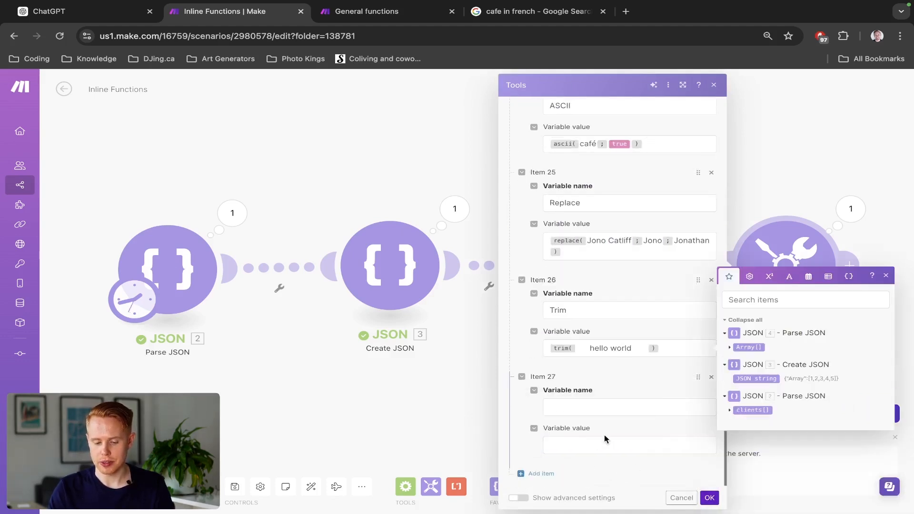
{"action": "left_click", "coordinate": [573, 408]}
{"action": "left_click", "coordinate": [789, 333]}
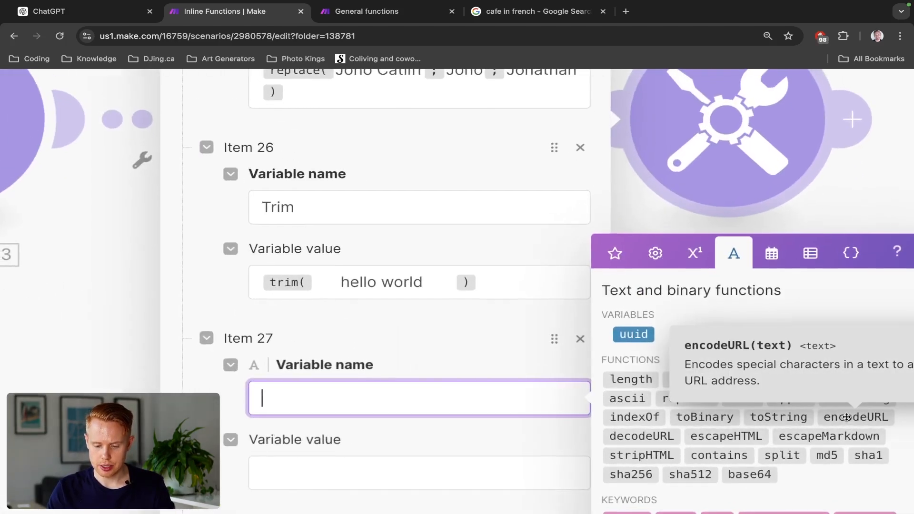
{"action": "left_click", "coordinate": [836, 398]}
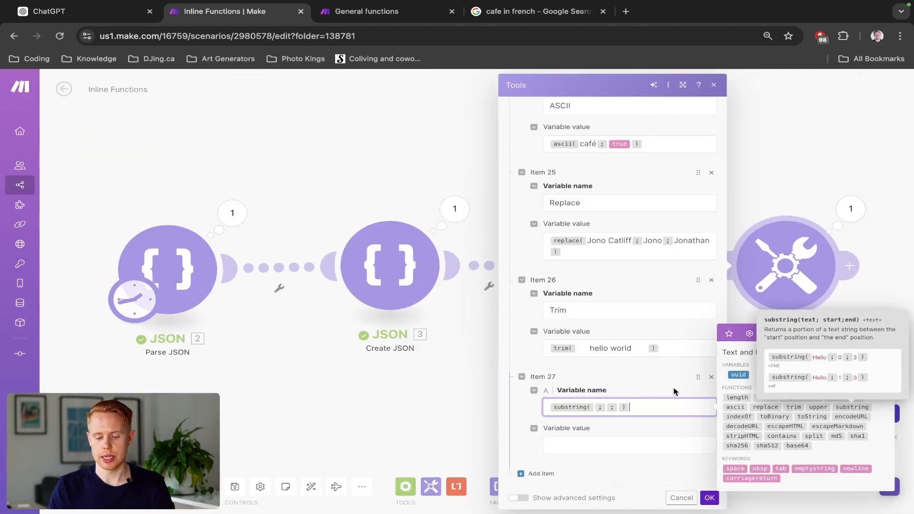
{"action": "type", "text": "Hello;0;3"}
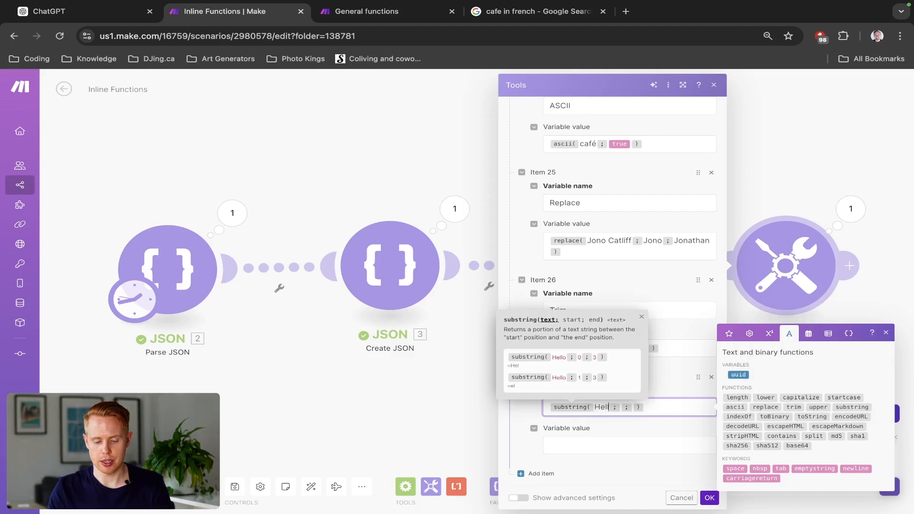
{"action": "left_click", "coordinate": [607, 446]}
{"action": "type", "text": "substring( Hello ; 0 ; 3 )"}
- Replace item 27's variable name with Substring, then save the module and run the scenario
{"action": "left_click", "coordinate": [601, 407]}
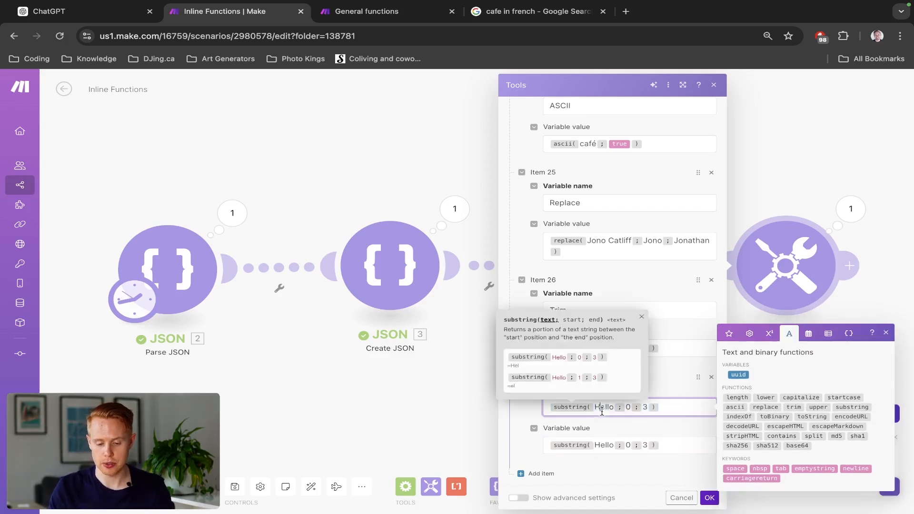
{"action": "key", "text": "ctrl+a"}
{"action": "key", "text": "BackSpace"}
{"action": "type", "text": "Substring"}
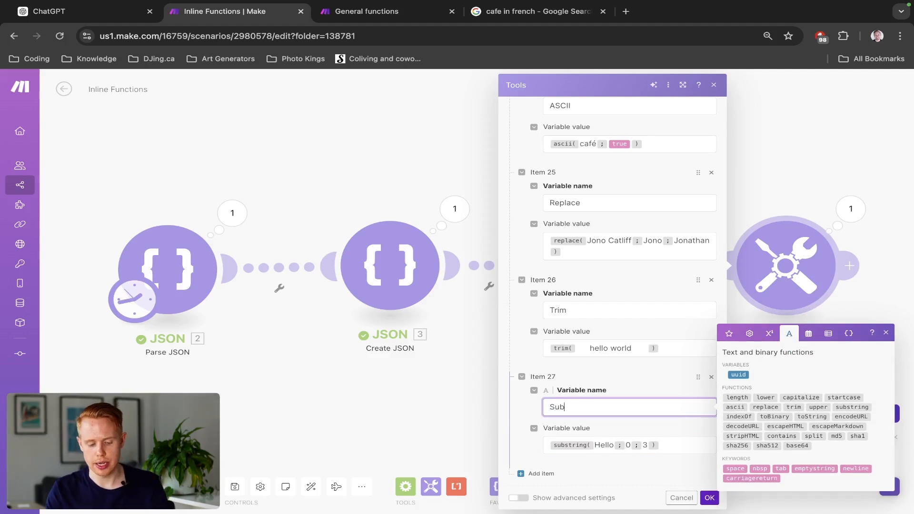
{"action": "left_click", "coordinate": [708, 497]}
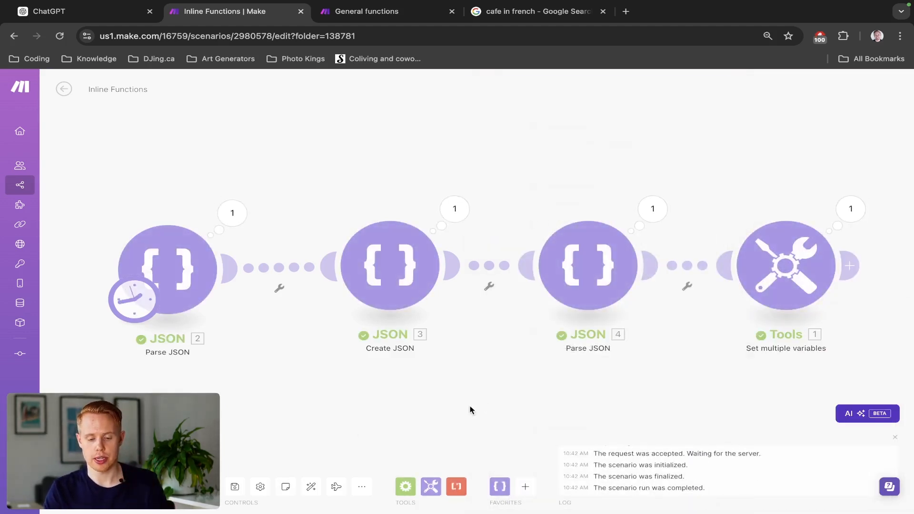
- Compare the Substring variable's result in the run's output with its settings in the Set multiple variables module
{"action": "left_click", "coordinate": [850, 210]}
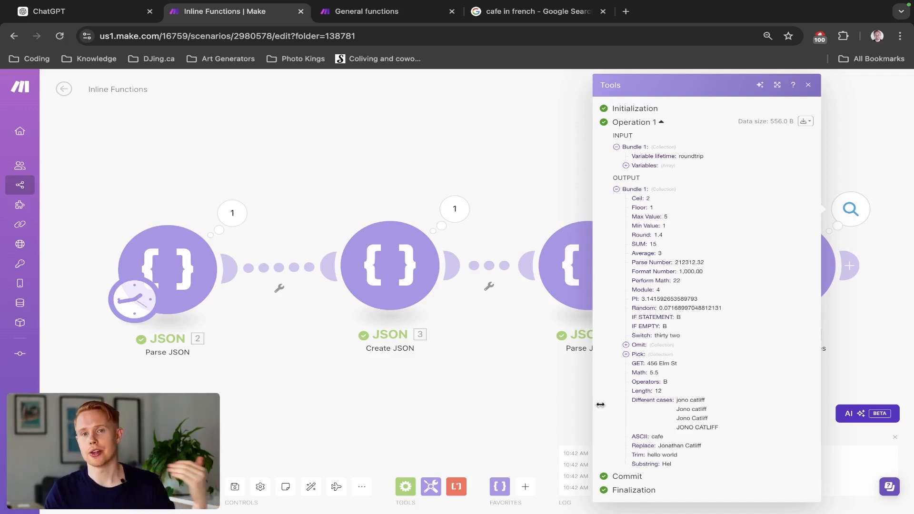
{"action": "left_click", "coordinate": [541, 370]}
{"action": "left_click", "coordinate": [802, 270]}
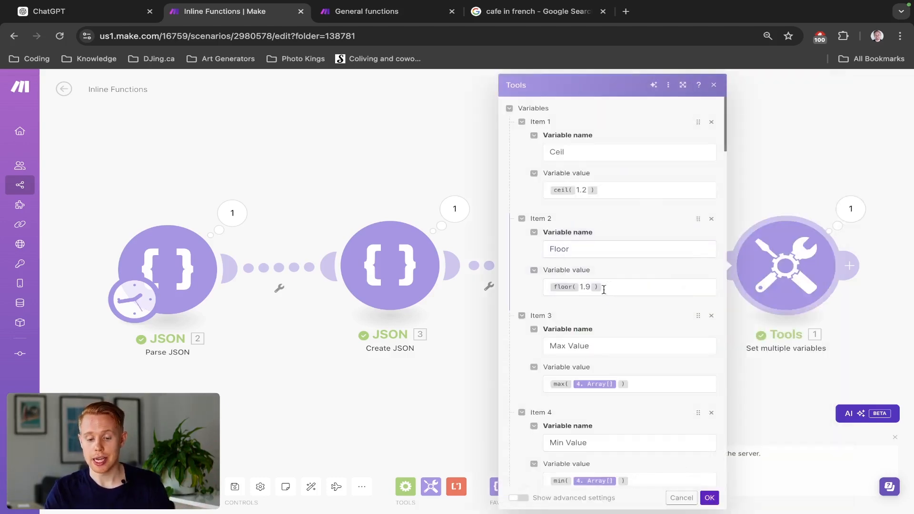
{"action": "scroll", "coordinate": [603, 295], "scroll_direction": "down", "scroll_amount": 15}
{"action": "scroll", "coordinate": [603, 301], "scroll_direction": "down", "scroll_amount": 15}
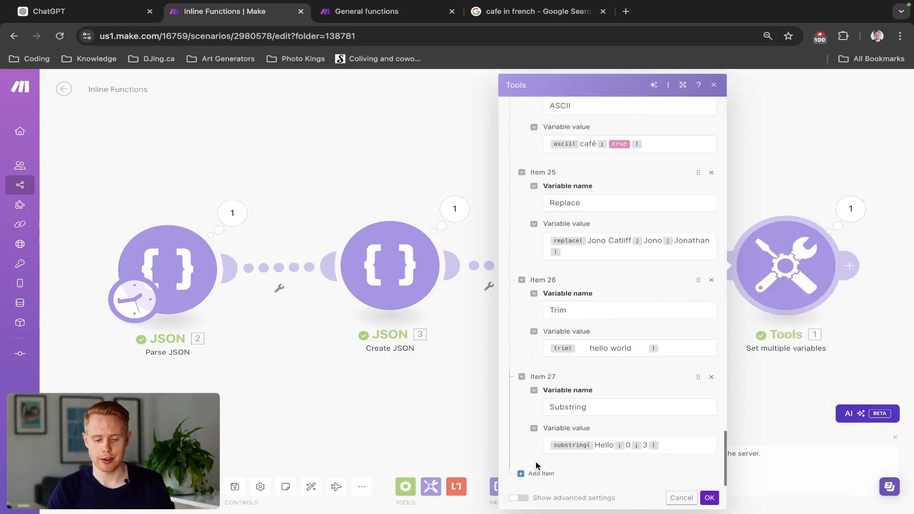
{"action": "left_click", "coordinate": [849, 208]}
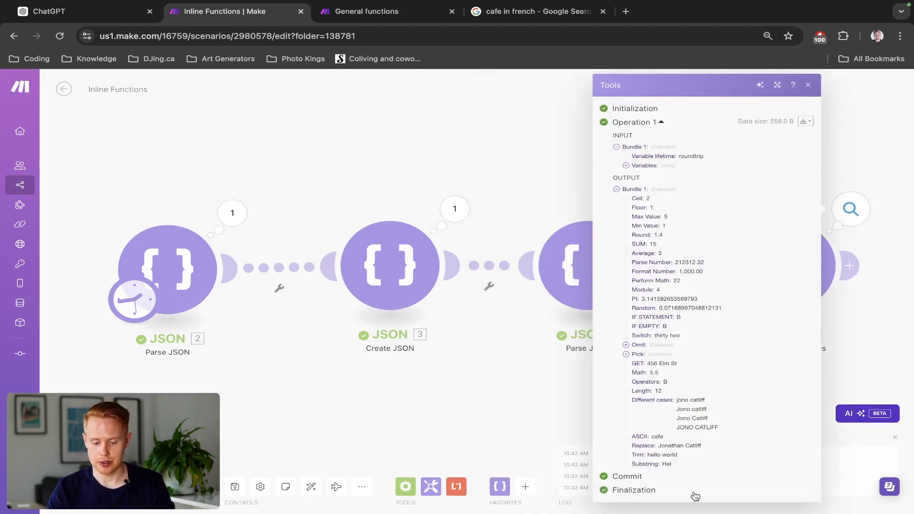
{"action": "left_click", "coordinate": [566, 395]}
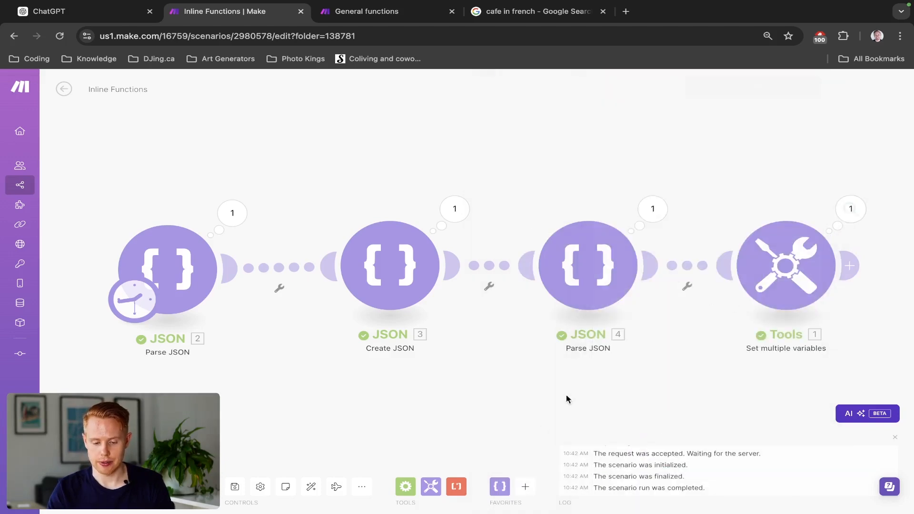
- Add item 28 to the Set multiple variables module and insert an empty indexOf function in its variable name
{"action": "left_click", "coordinate": [804, 260]}
{"action": "scroll", "coordinate": [577, 328], "scroll_direction": "down", "scroll_amount": 20}
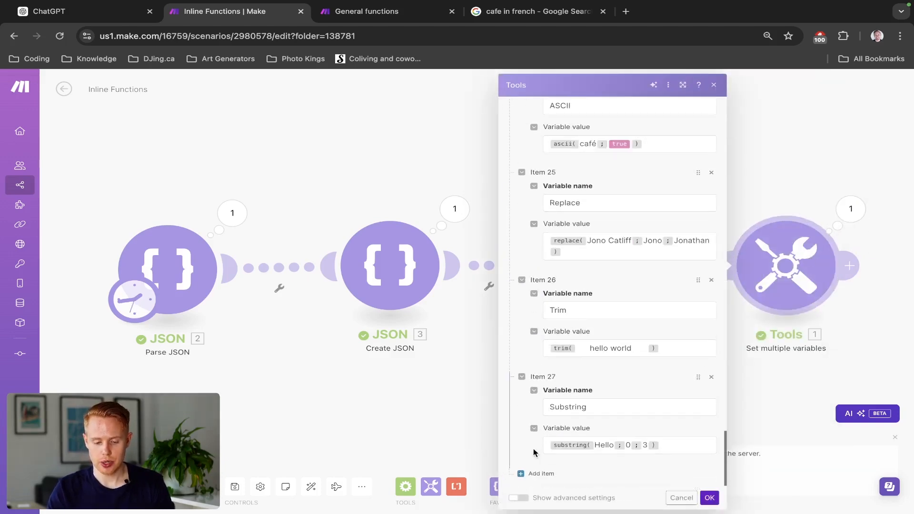
{"action": "left_click", "coordinate": [530, 473]}
{"action": "scroll", "coordinate": [606, 386], "scroll_direction": "down", "scroll_amount": 2}
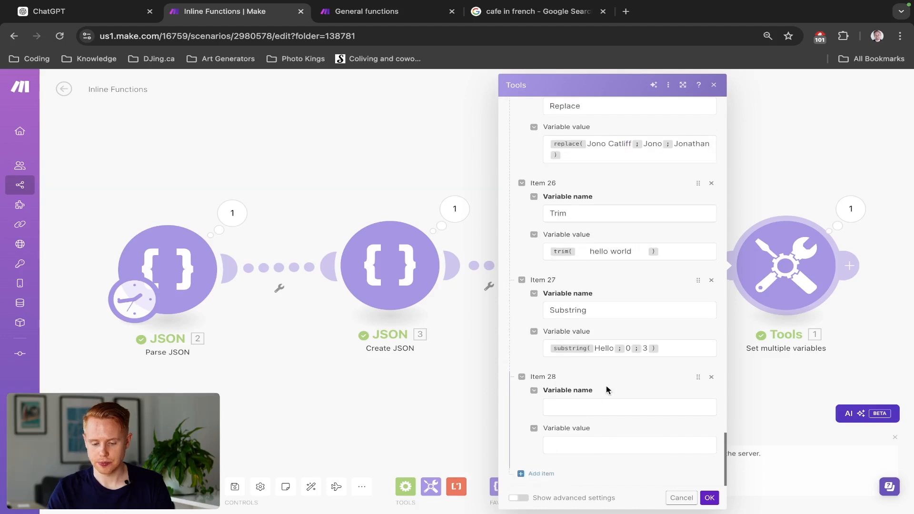
{"action": "left_click", "coordinate": [602, 409]}
{"action": "left_click", "coordinate": [788, 336]}
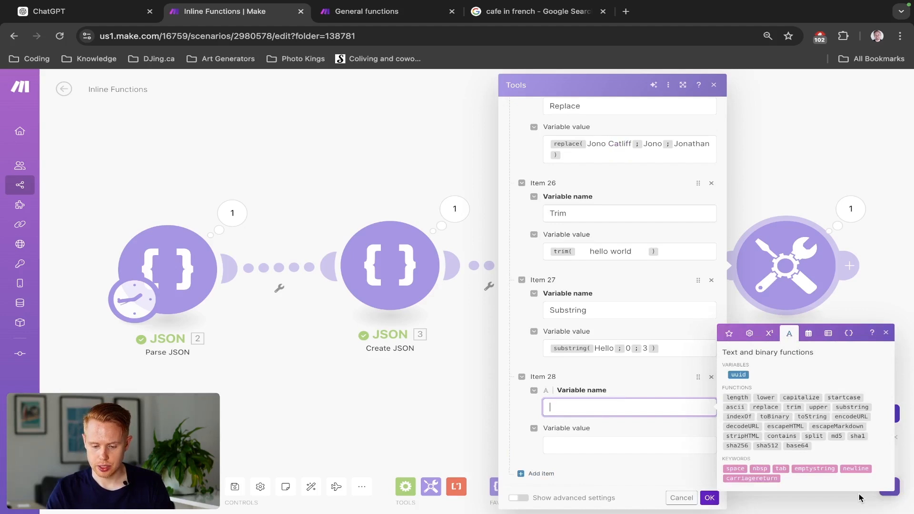
{"action": "mouse_move", "coordinate": [745, 417]}
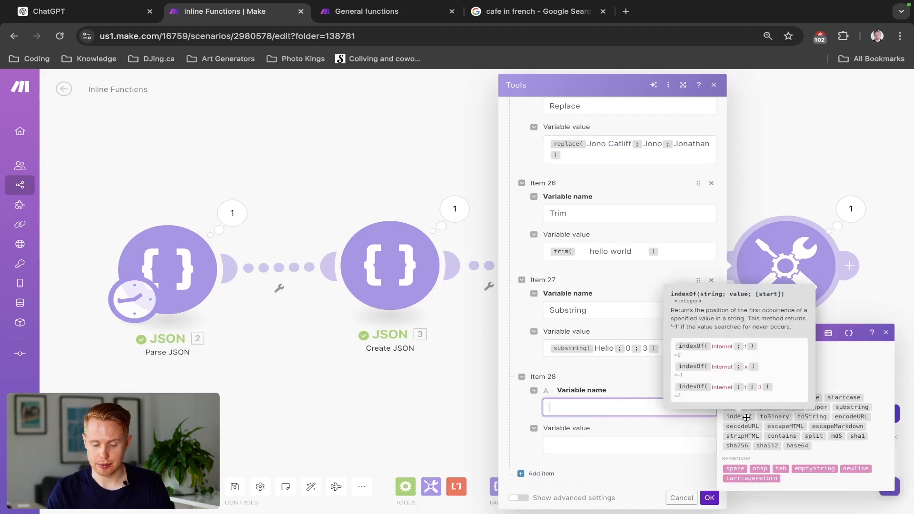
{"action": "left_click", "coordinate": [746, 417]}
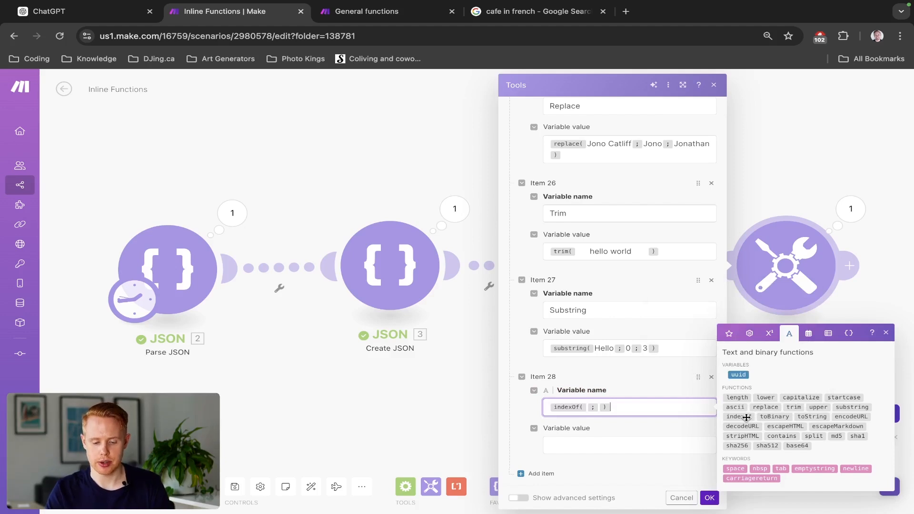
- Set the indexOf function's string argument to "Internet"
{"action": "key", "text": "Left"}
{"action": "key", "text": "Left"}
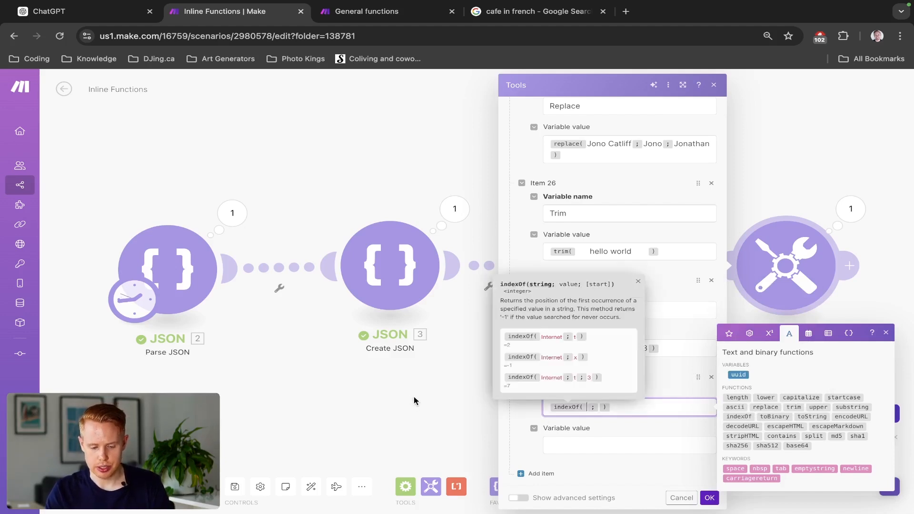
{"action": "type", "text": "Intern"}
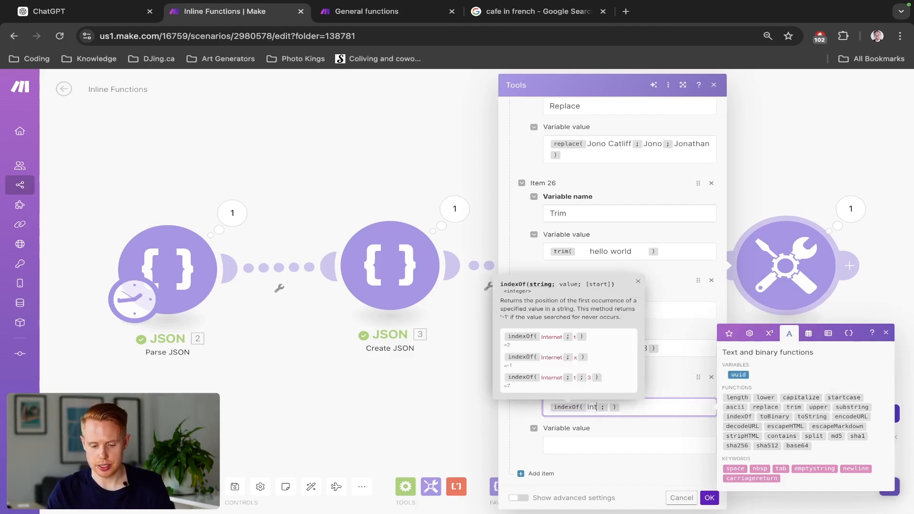
{"action": "type", "text": "et"}
{"action": "key", "text": "Right"}
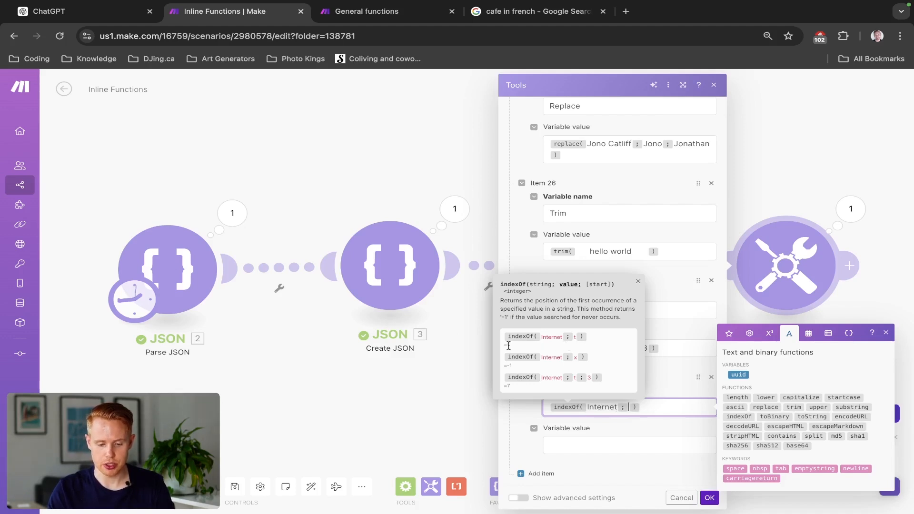
{"action": "left_click", "coordinate": [541, 337]}
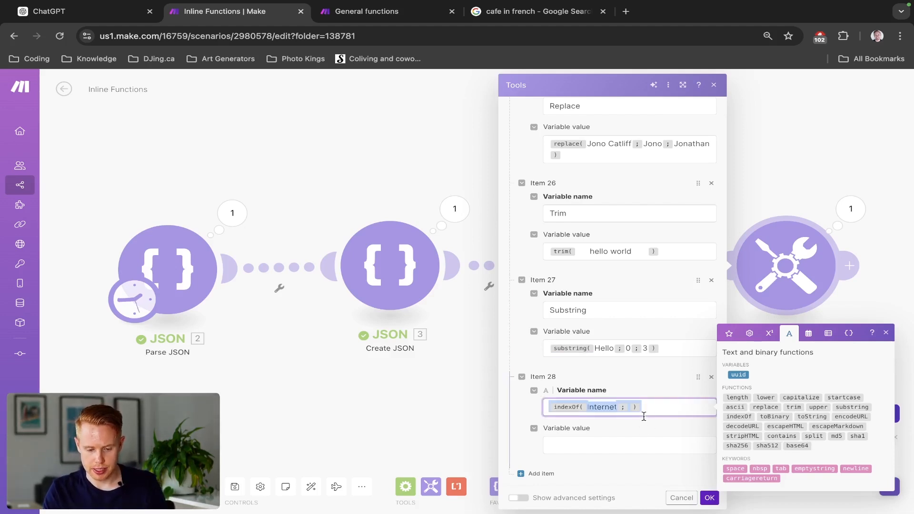
- Copy the indexOf function into item 28's variable value and set its search value there to "ternet"
{"action": "left_click", "coordinate": [624, 449]}
{"action": "type", "text": "indexOf( Internet ; )"}
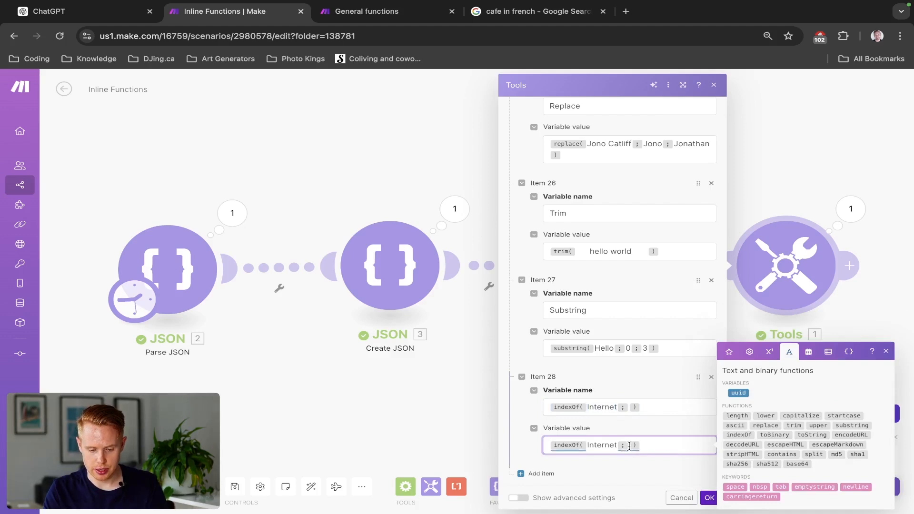
{"action": "type", "text": "t"}
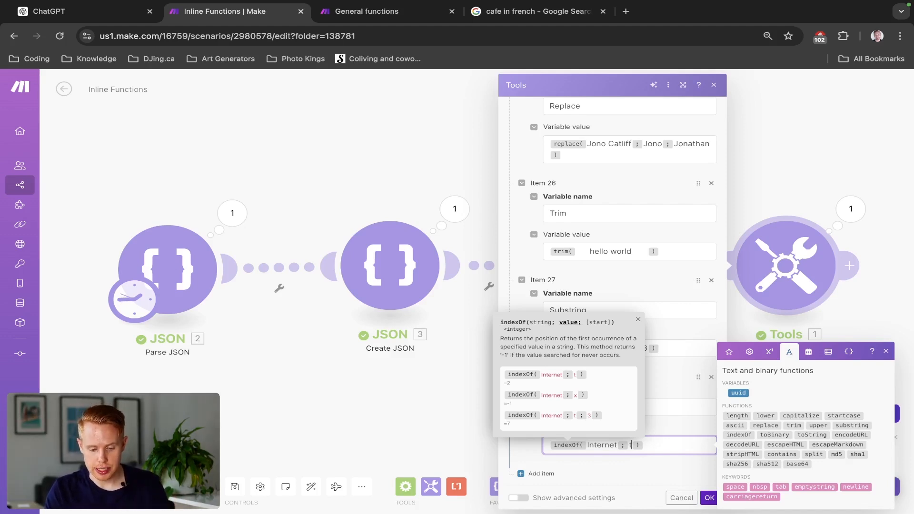
{"action": "type", "text": "ernet"}
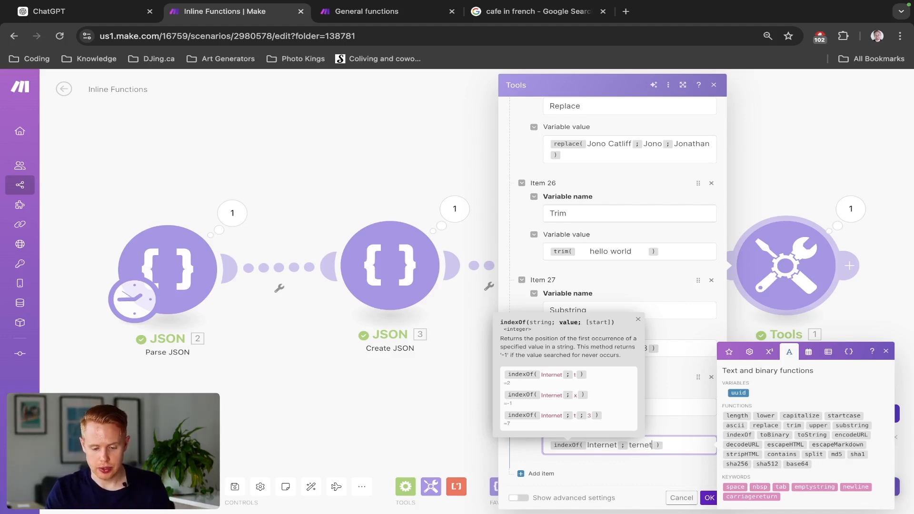
- Replace item 28's variable name with Index Of, then save the module and run the scenario
{"action": "left_click", "coordinate": [662, 419]}
{"action": "left_click", "coordinate": [648, 406]}
{"action": "key", "text": "ctrl+a"}
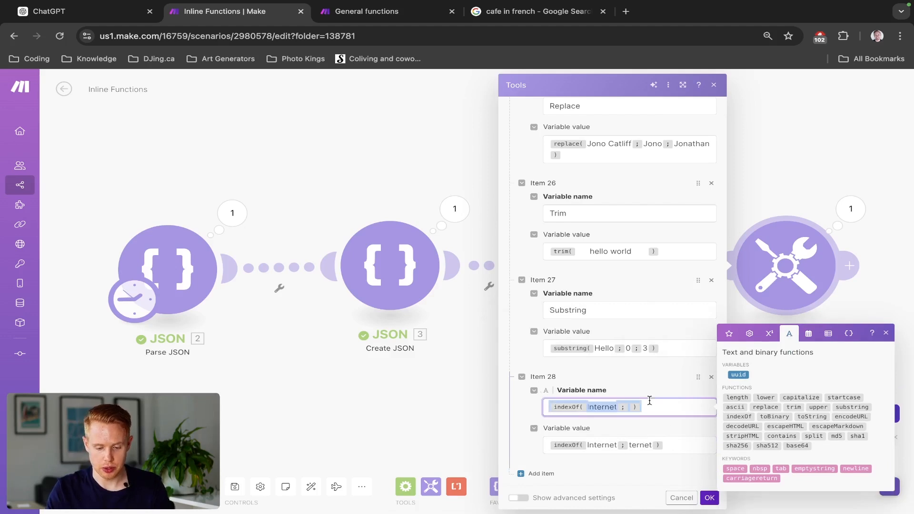
{"action": "key", "text": "BackSpace"}
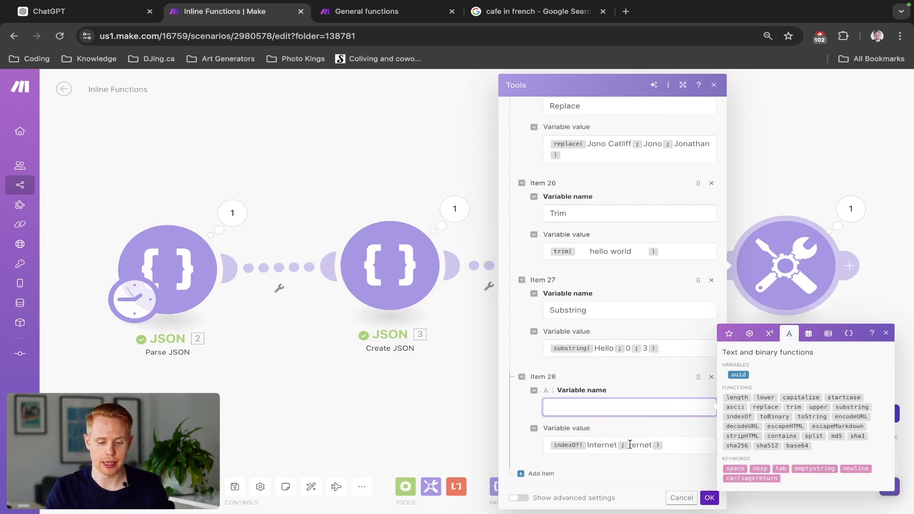
{"action": "type", "text": "Inde"}
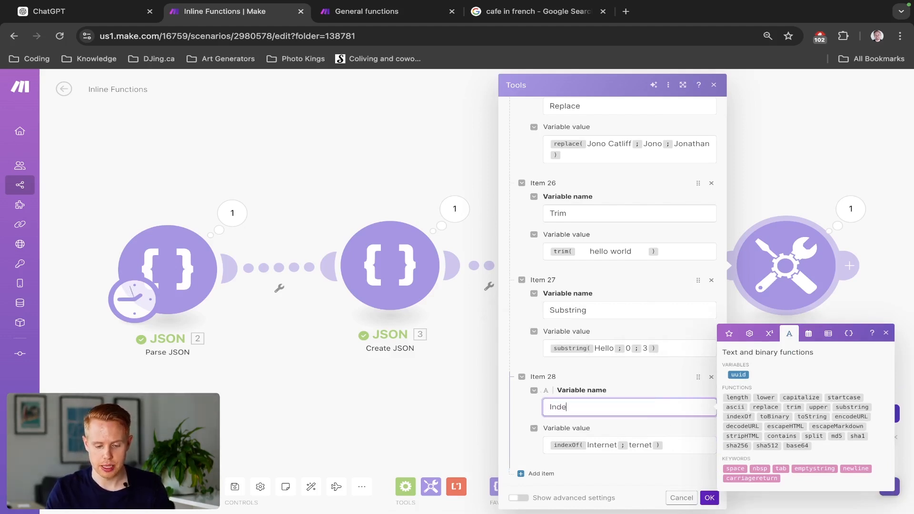
{"action": "type", "text": "x Of"}
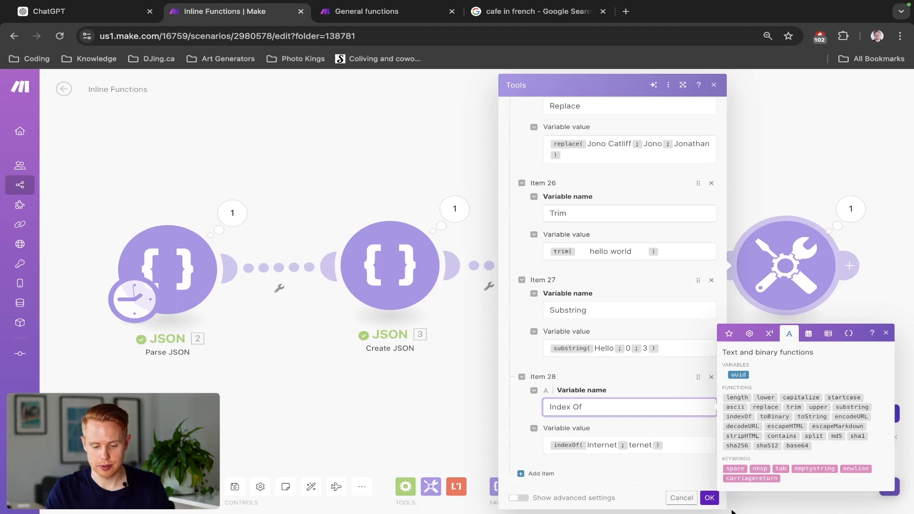
{"action": "left_click", "coordinate": [709, 497]}
{"action": "left_click", "coordinate": [236, 454]}
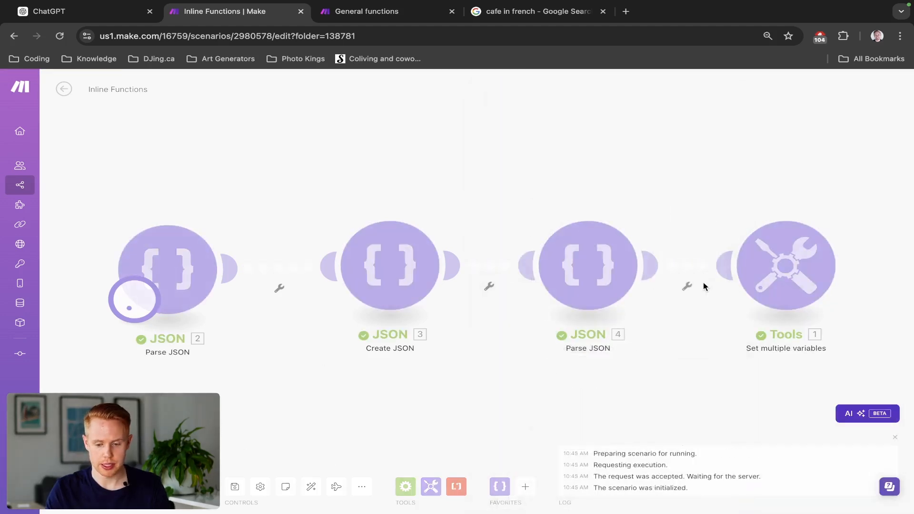
- Check the Index Of variable's result in the new run's output, then close the output
{"action": "left_click", "coordinate": [849, 209]}
{"action": "scroll", "coordinate": [660, 456], "scroll_direction": "down", "scroll_amount": 1}
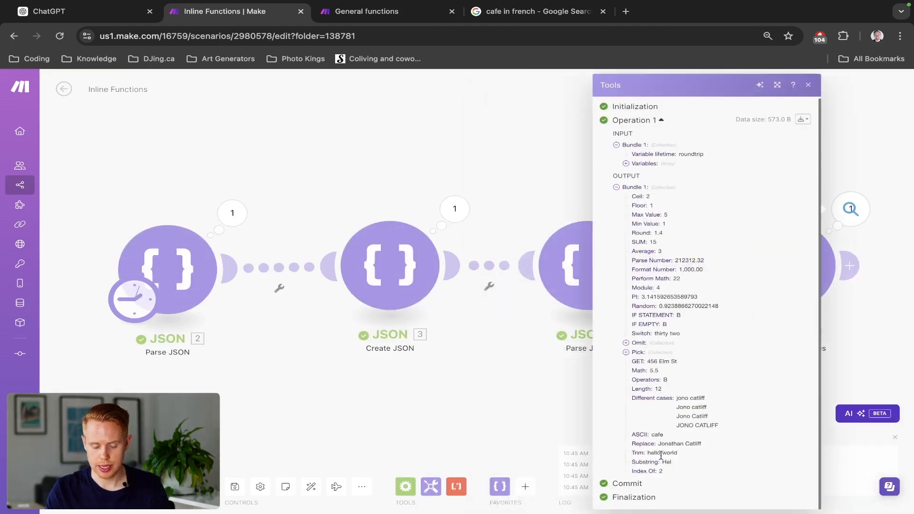
{"action": "left_click_drag", "start_coordinate": [659, 471], "coordinate": [664, 471]}
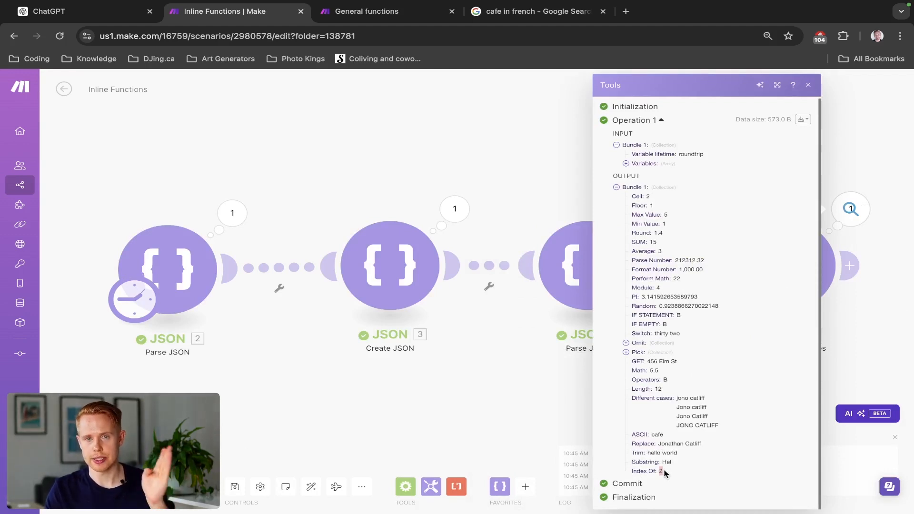
{"action": "left_click", "coordinate": [550, 380]}
- Add item 29 to the Set multiple variables module and insert a toString function with value 32 in its variable name
{"action": "left_click", "coordinate": [782, 261]}
{"action": "scroll", "coordinate": [623, 308], "scroll_direction": "down", "scroll_amount": 20}
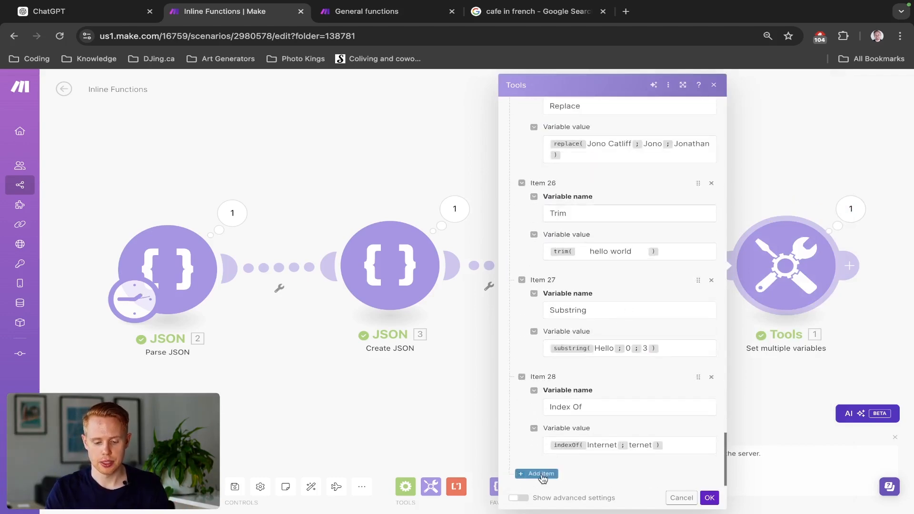
{"action": "left_click", "coordinate": [546, 473]}
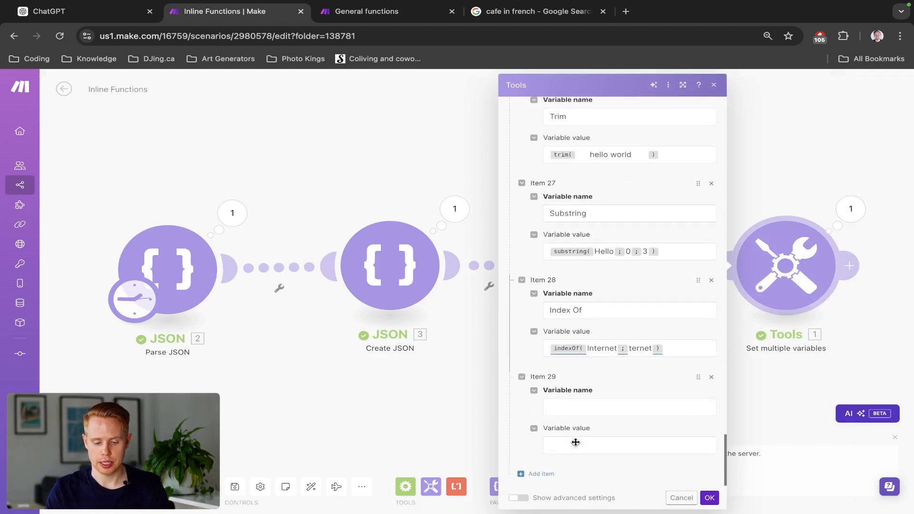
{"action": "left_click", "coordinate": [576, 407]}
{"action": "left_click", "coordinate": [788, 334]}
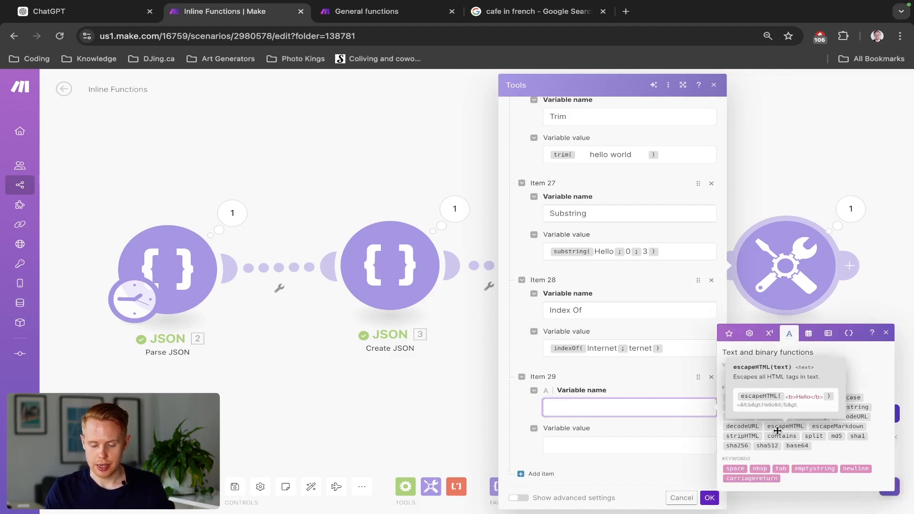
{"action": "mouse_move", "coordinate": [775, 419]}
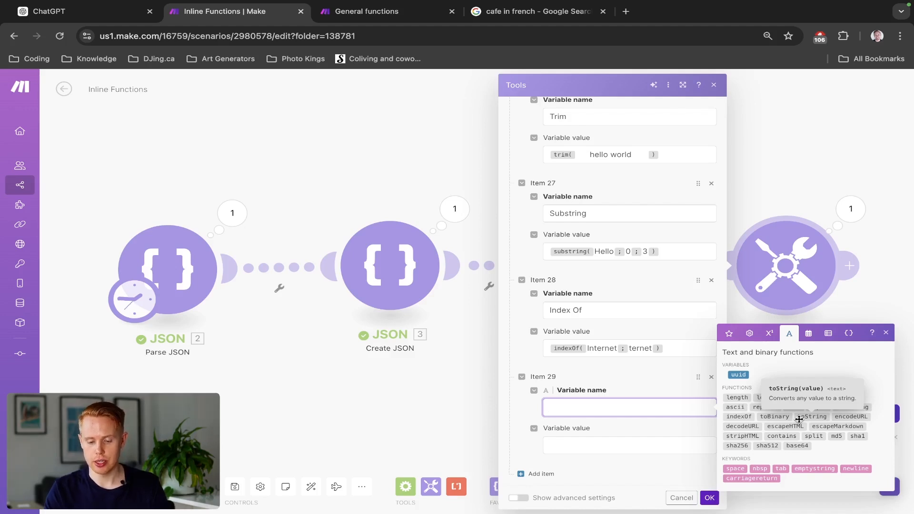
{"action": "left_click", "coordinate": [799, 418]}
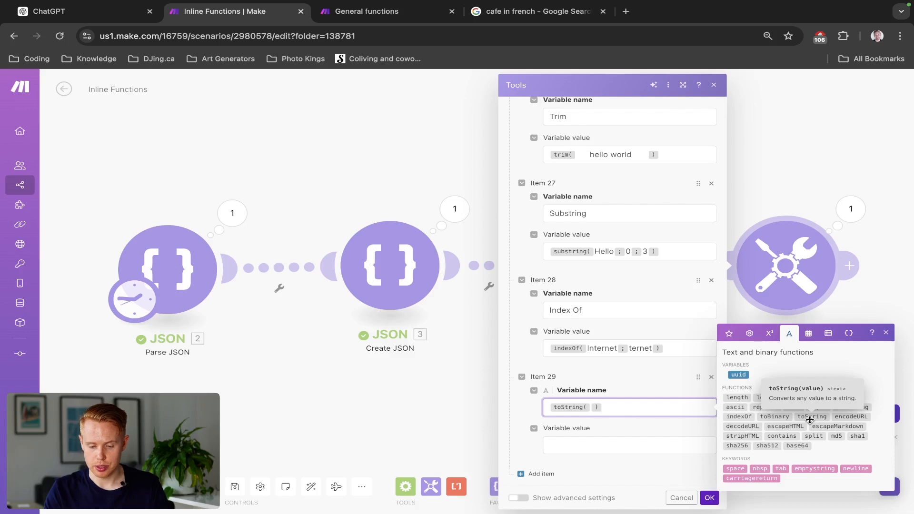
{"action": "key", "text": "Left"}
{"action": "type", "text": "32"}
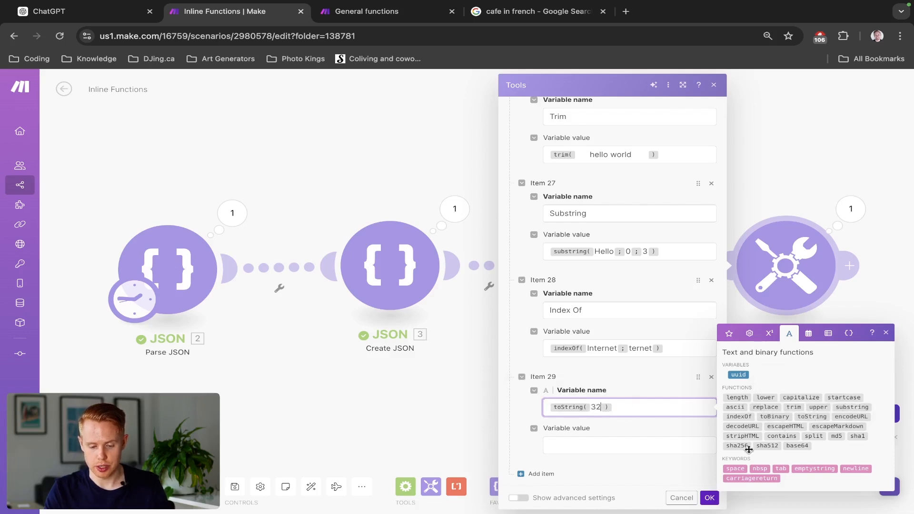
- Move the toString function from item 29's variable name into its variable value
{"action": "key", "text": "ctrl+a"}
{"action": "key", "text": "ctrl+x"}
{"action": "left_click", "coordinate": [627, 447]}
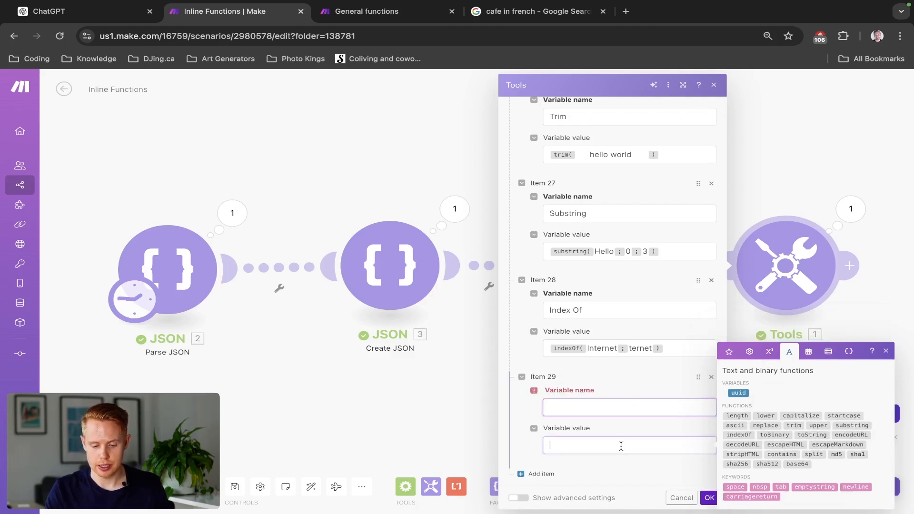
{"action": "key", "text": "ctrl+v"}
- Name item 29's variable "to String", then save the module and run the scenario
{"action": "left_click", "coordinate": [579, 391]}
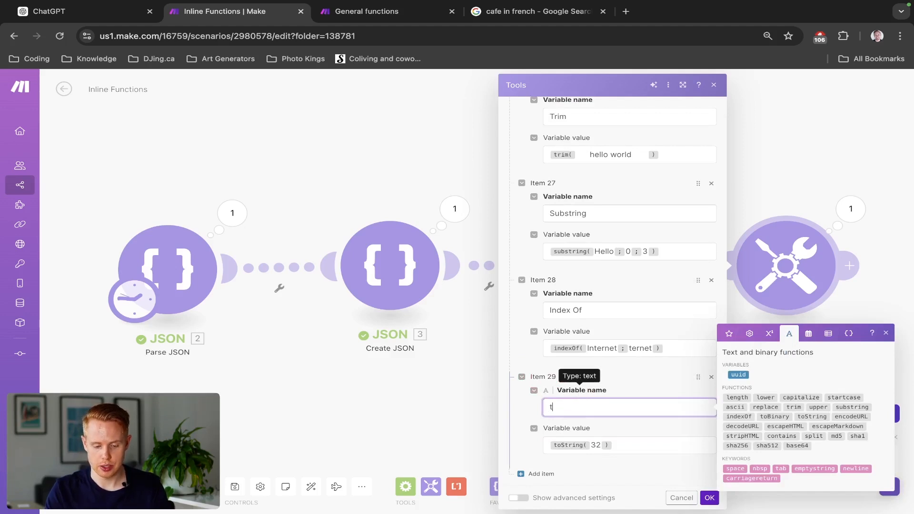
{"action": "type", "text": "to Srting"}
{"action": "key", "text": "BackSpace"}
{"action": "key", "text": "BackSpace"}
{"action": "key", "text": "BackSpace"}
{"action": "key", "text": "BackSpace"}
{"action": "key", "text": "BackSpace"}
{"action": "type", "text": "tring"}
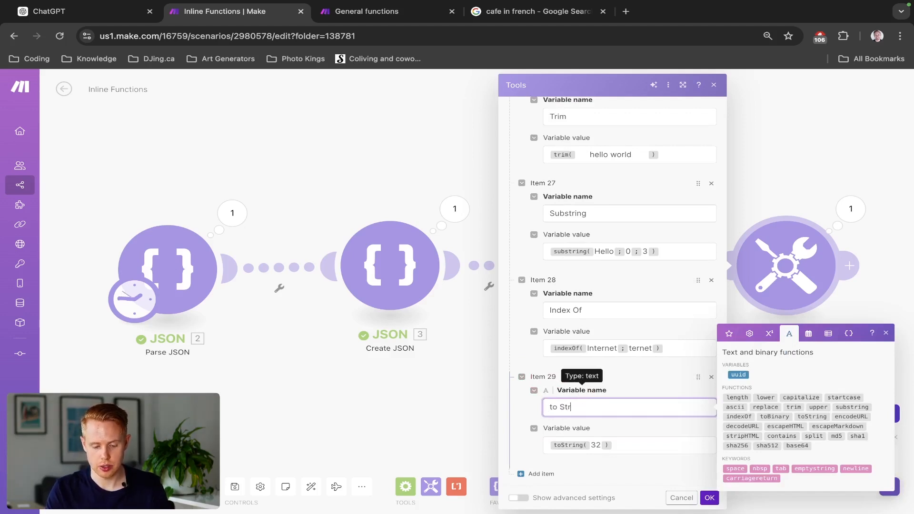
{"action": "left_click", "coordinate": [709, 497]}
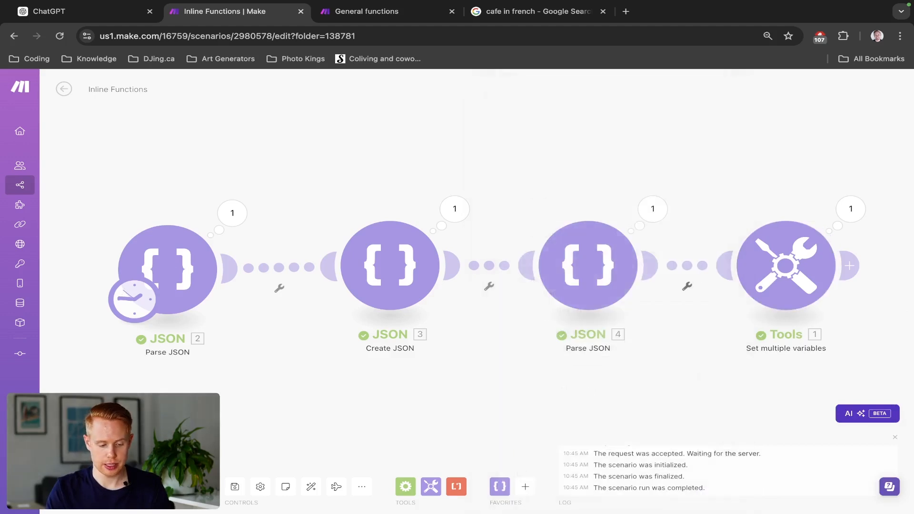
{"action": "left_click", "coordinate": [81, 486]}
- Check the to String variable's result in the module's run output, then close the output
{"action": "left_click", "coordinate": [865, 208]}
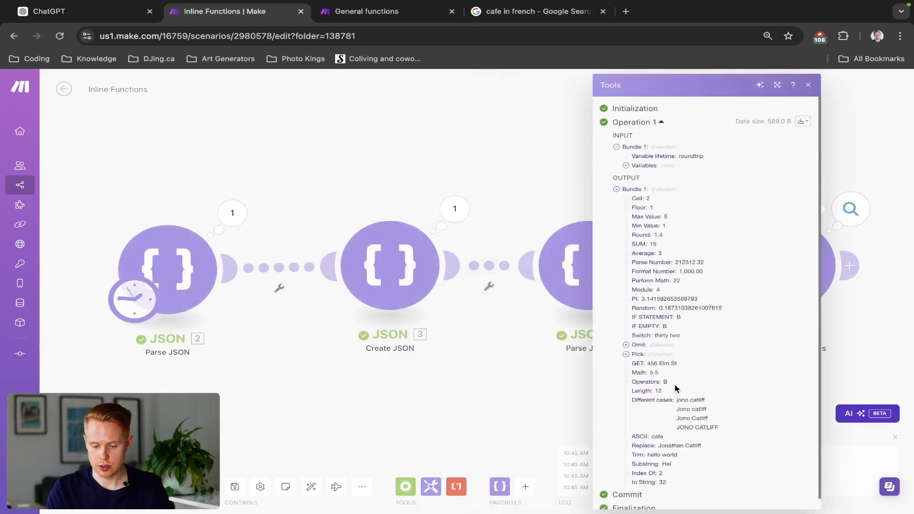
{"action": "scroll", "coordinate": [677, 389], "scroll_direction": "down", "scroll_amount": 1}
{"action": "double_click", "coordinate": [663, 470]}
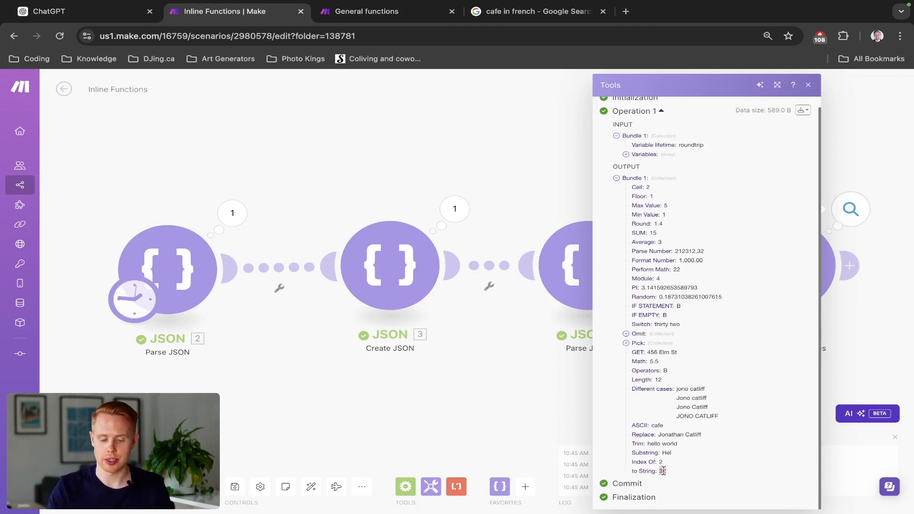
{"action": "left_click", "coordinate": [487, 167]}
- Replace the number inside item 29's toString function with the true keyword
{"action": "left_click", "coordinate": [769, 259]}
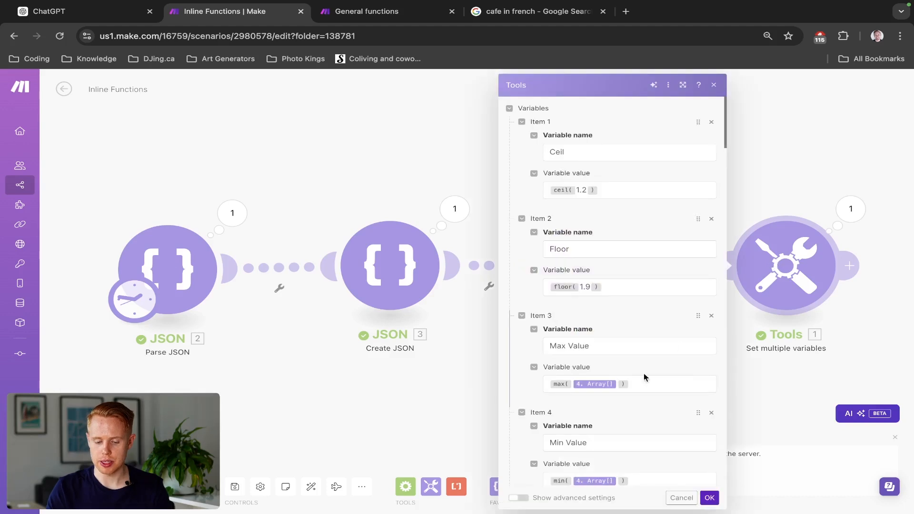
{"action": "scroll", "coordinate": [568, 431], "scroll_direction": "down", "scroll_amount": 20}
{"action": "scroll", "coordinate": [568, 432], "scroll_direction": "down", "scroll_amount": 20}
{"action": "left_click", "coordinate": [594, 440]}
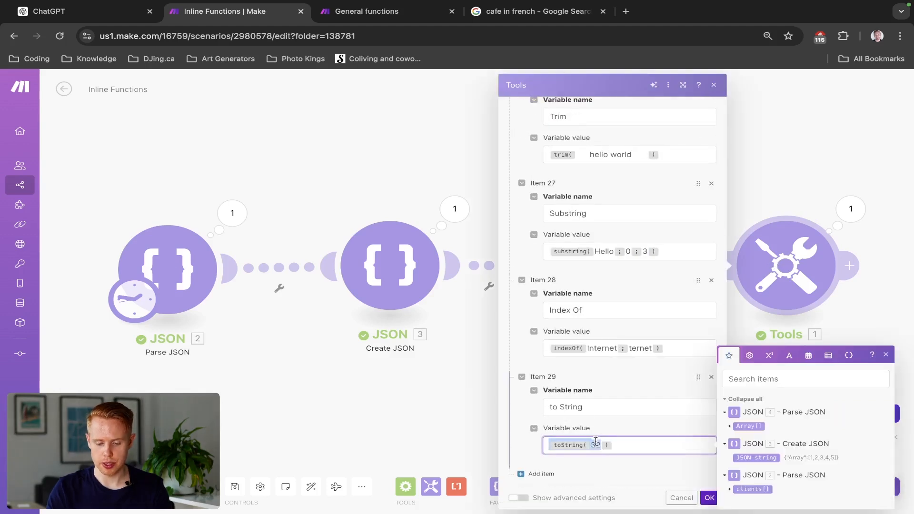
{"action": "key", "text": "BackSpace"}
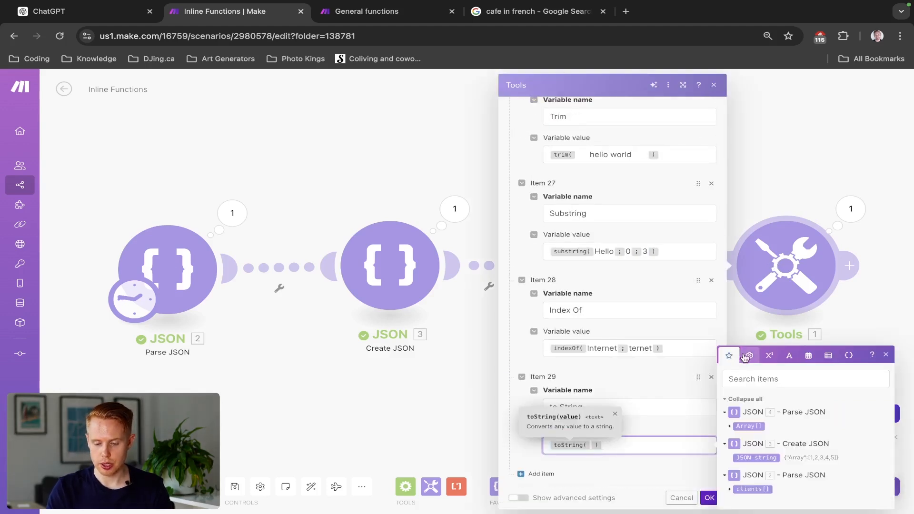
{"action": "left_click", "coordinate": [749, 355]}
{"action": "left_click", "coordinate": [734, 495]}
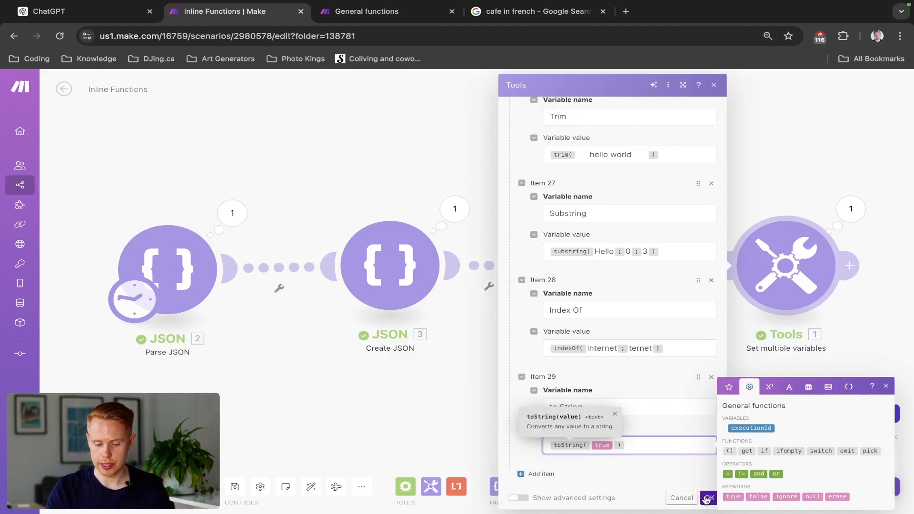
- Save the module, rerun the scenario and check the to String result in the output
{"action": "left_click", "coordinate": [708, 497]}
{"action": "left_click", "coordinate": [87, 486]}
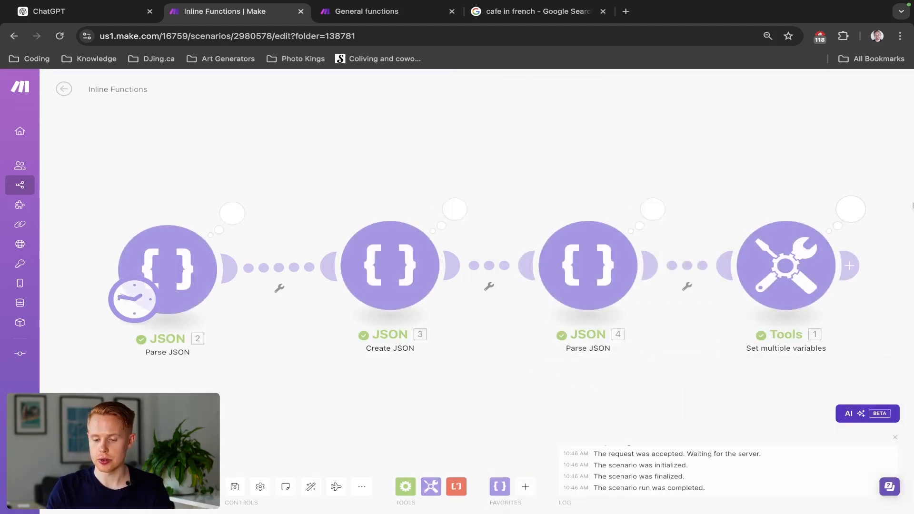
{"action": "left_click", "coordinate": [849, 210]}
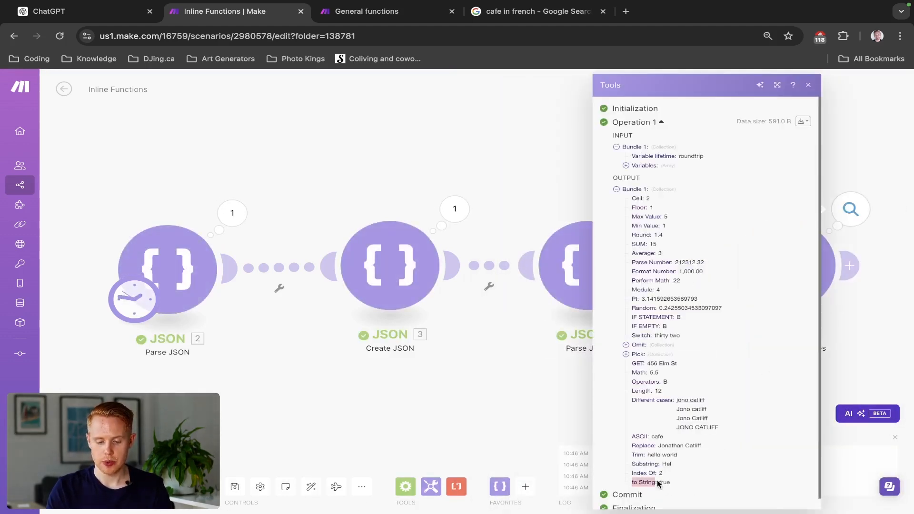
{"action": "left_click", "coordinate": [523, 421]}
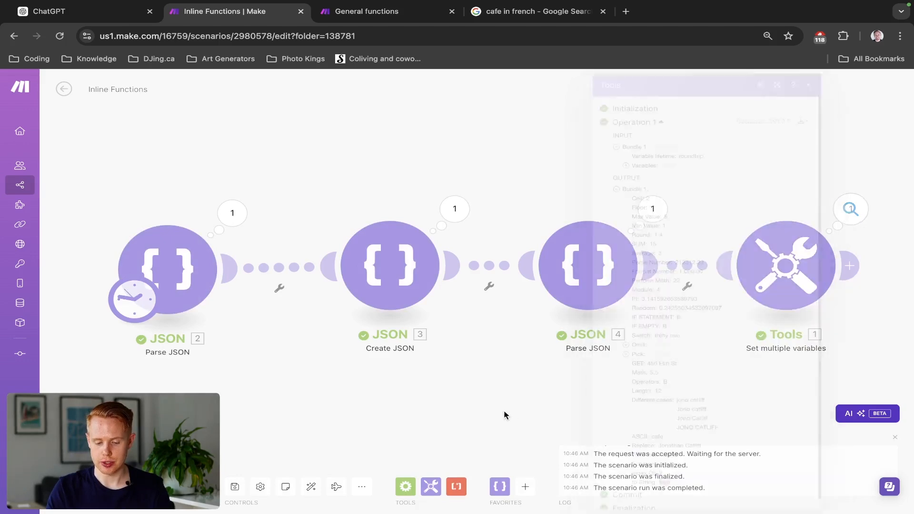
- Add item 30 to the Set multiple variables module and insert an encodeURL function in its variable name
{"action": "left_click", "coordinate": [785, 260]}
{"action": "scroll", "coordinate": [682, 347], "scroll_direction": "down", "scroll_amount": 20}
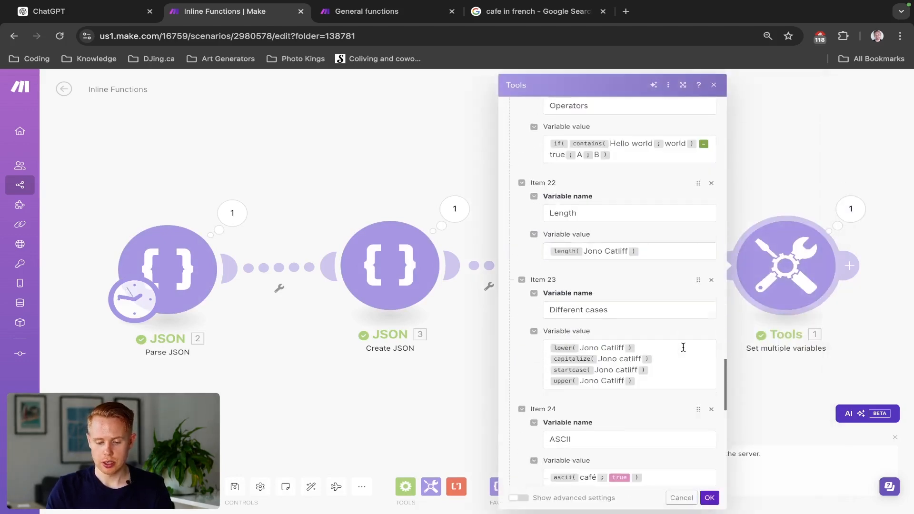
{"action": "left_click", "coordinate": [529, 473]}
{"action": "scroll", "coordinate": [604, 401], "scroll_direction": "down", "scroll_amount": 2}
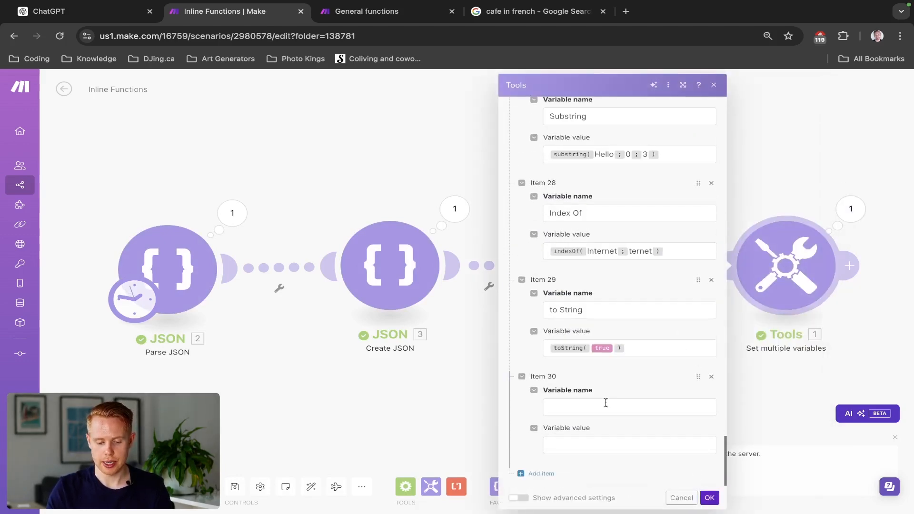
{"action": "left_click", "coordinate": [602, 402]}
{"action": "left_click", "coordinate": [788, 335]}
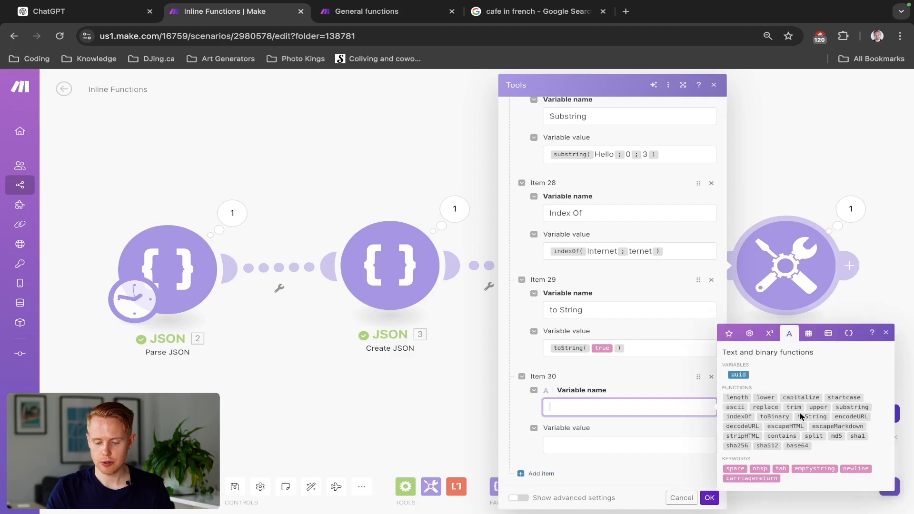
{"action": "left_click", "coordinate": [840, 416]}
{"action": "left_click", "coordinate": [643, 440]}
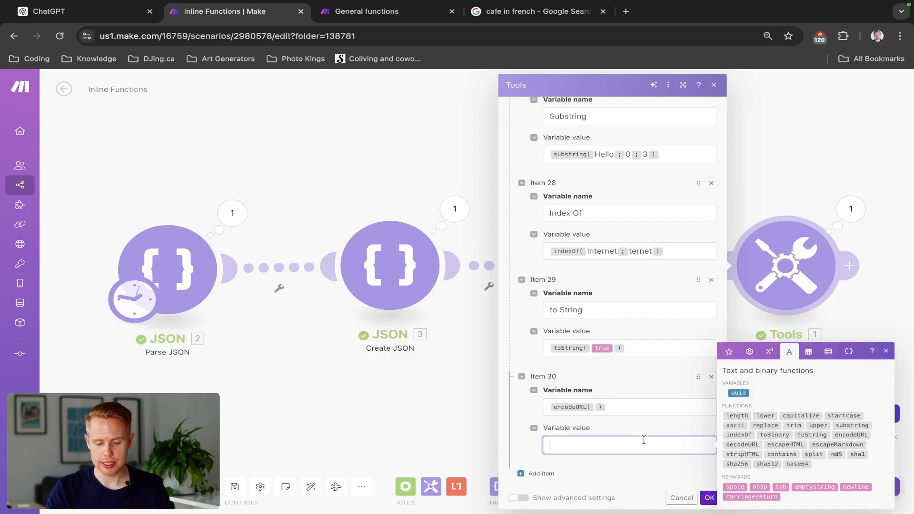
- Move the encodeURL function into item 30's variable value and name the variable Encode URL
{"action": "left_click", "coordinate": [604, 410]}
{"action": "key", "text": "super+a"}
{"action": "left_click", "coordinate": [614, 410]}
{"action": "key", "text": "super+a"}
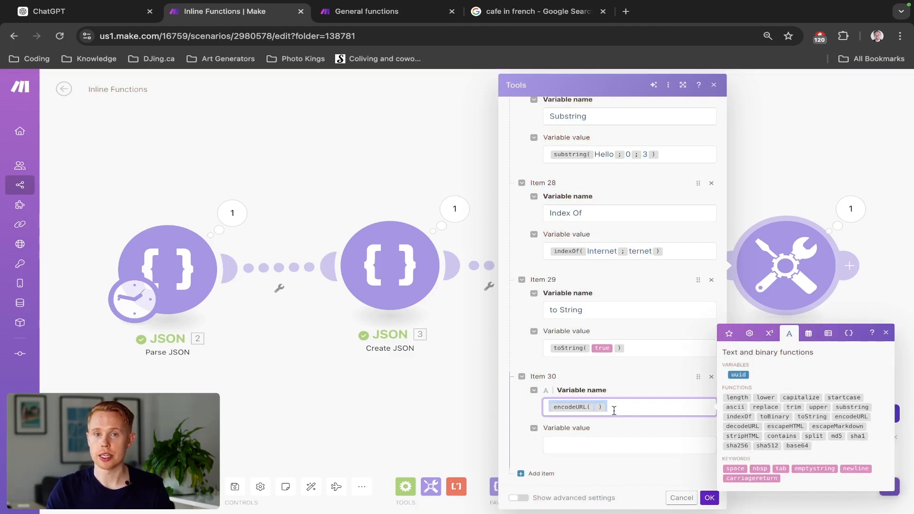
{"action": "key", "text": "BackSpace"}
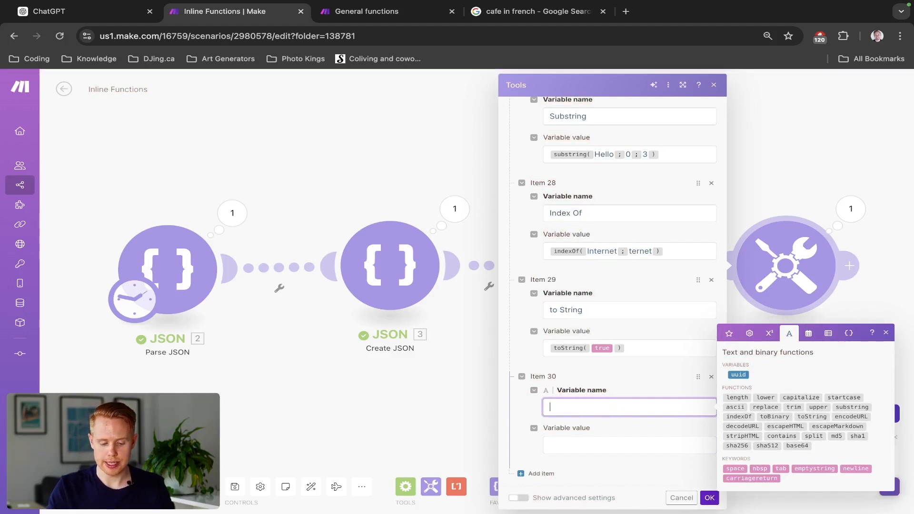
{"action": "type", "text": "Encode URL"}
{"action": "left_click", "coordinate": [571, 450]}
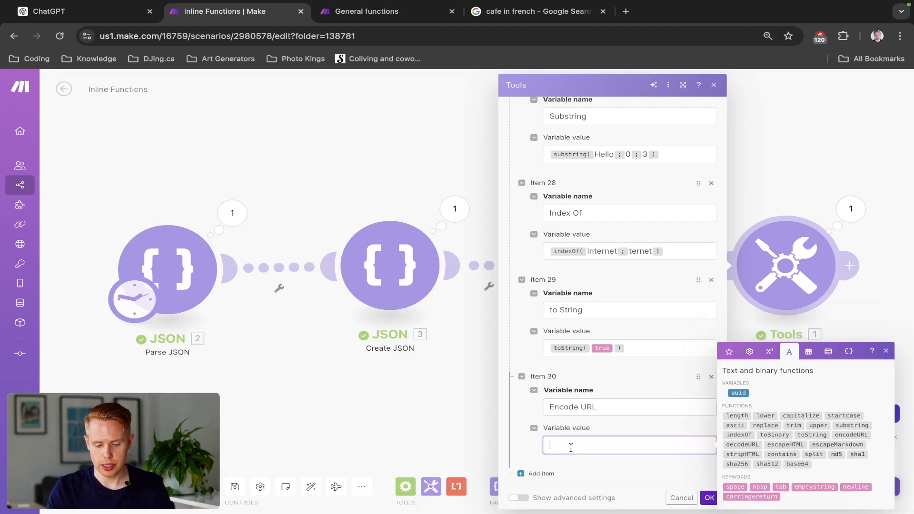
{"action": "key", "text": "super+v"}
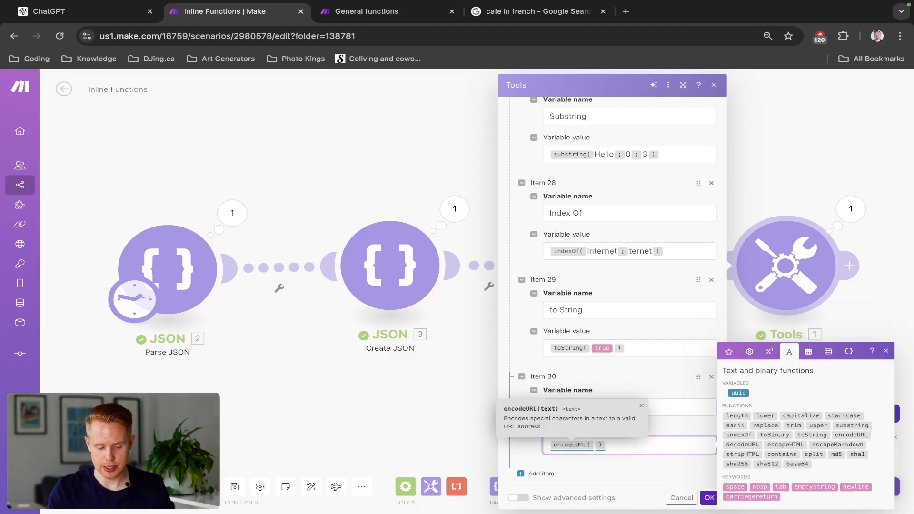
- Set the encodeURL function's text to "this is a string of test", then save the module and run the scenario
{"action": "type", "text": "this is a string of "}
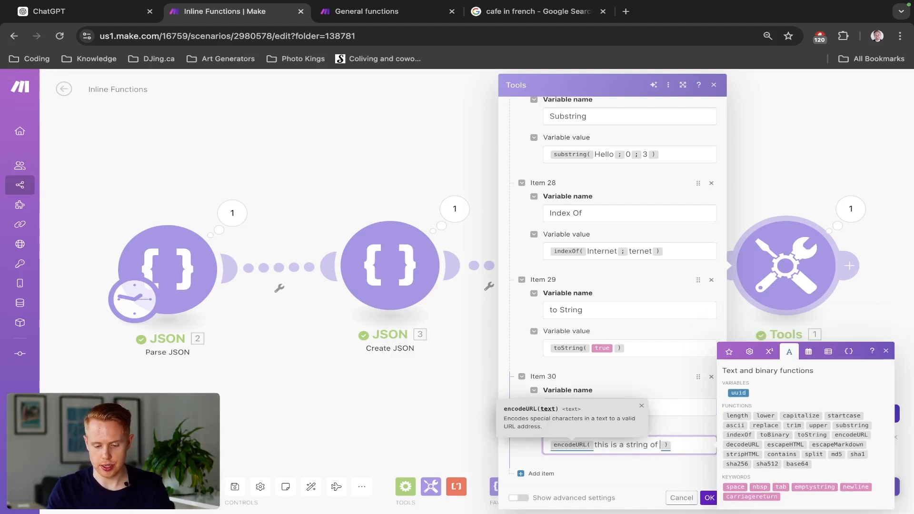
{"action": "type", "text": "test"}
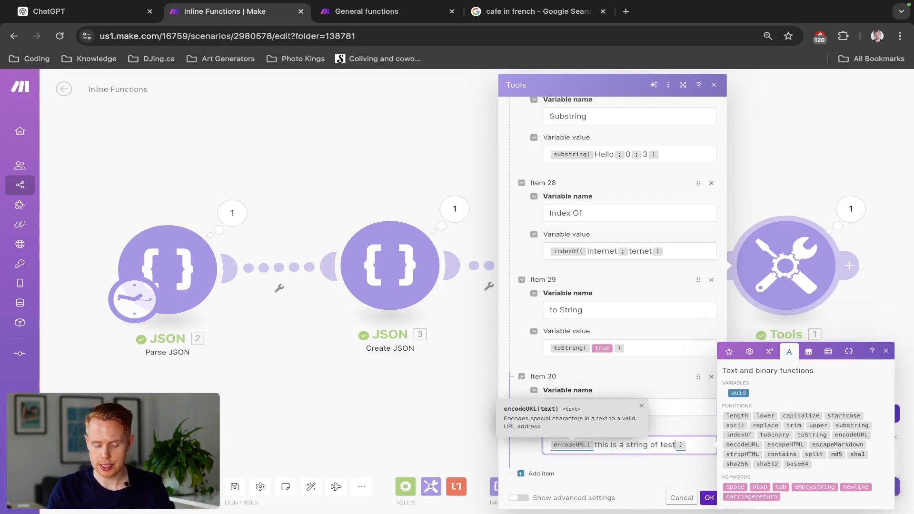
{"action": "left_click", "coordinate": [708, 498]}
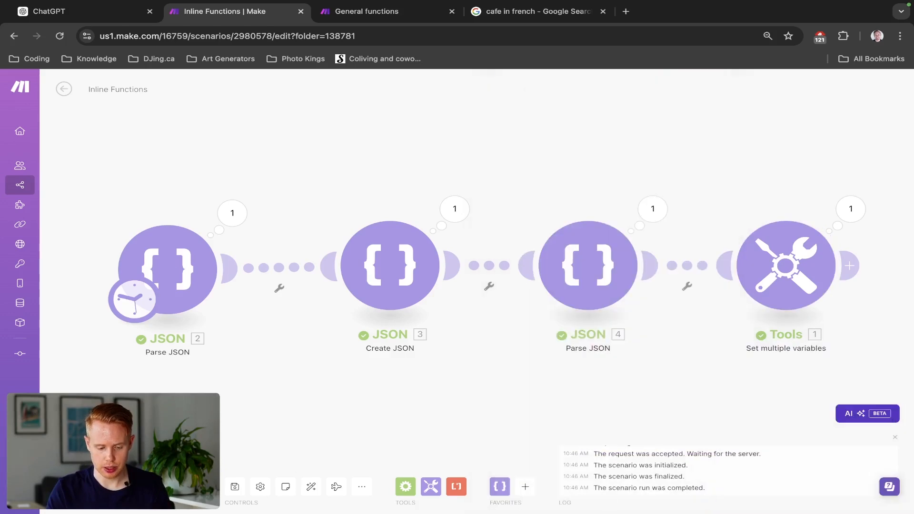
- Examine how spaces are encoded in the Encode URL variable's result in the run output
{"action": "left_click", "coordinate": [850, 209]}
{"action": "scroll", "coordinate": [721, 404], "scroll_direction": "down", "scroll_amount": 1}
{"action": "scroll", "coordinate": [717, 467], "scroll_direction": "up", "scroll_amount": 5}
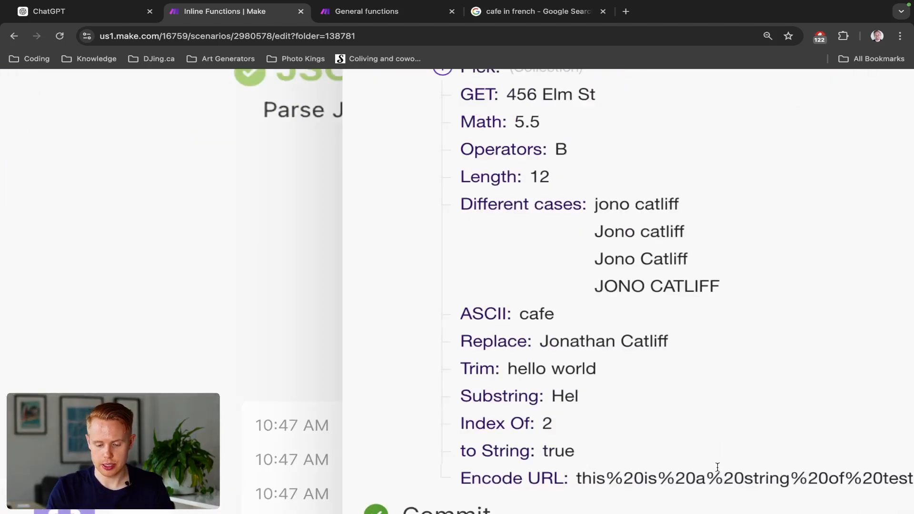
{"action": "scroll", "coordinate": [717, 467], "scroll_direction": "down", "scroll_amount": 1}
{"action": "scroll", "coordinate": [718, 467], "scroll_direction": "down", "scroll_amount": 2}
{"action": "scroll", "coordinate": [718, 471], "scroll_direction": "right", "scroll_amount": 2}
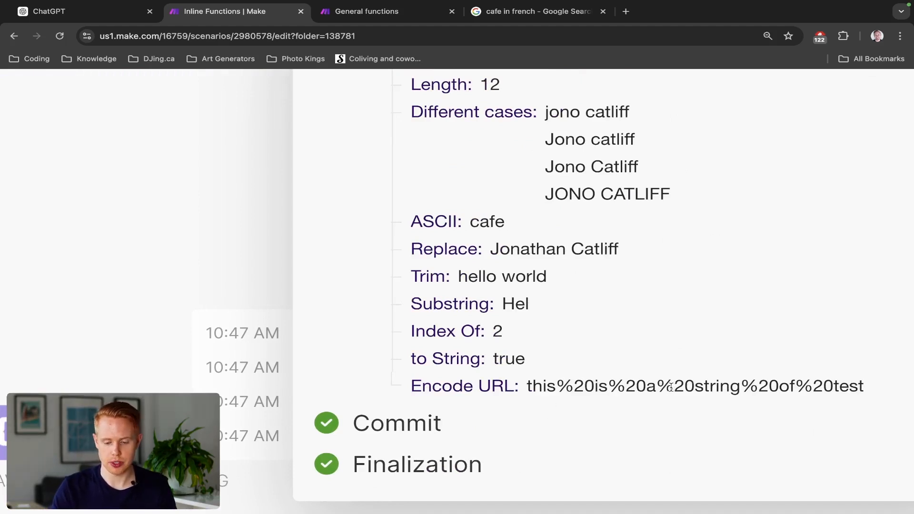
{"action": "left_click_drag", "start_coordinate": [659, 386], "coordinate": [692, 385]}
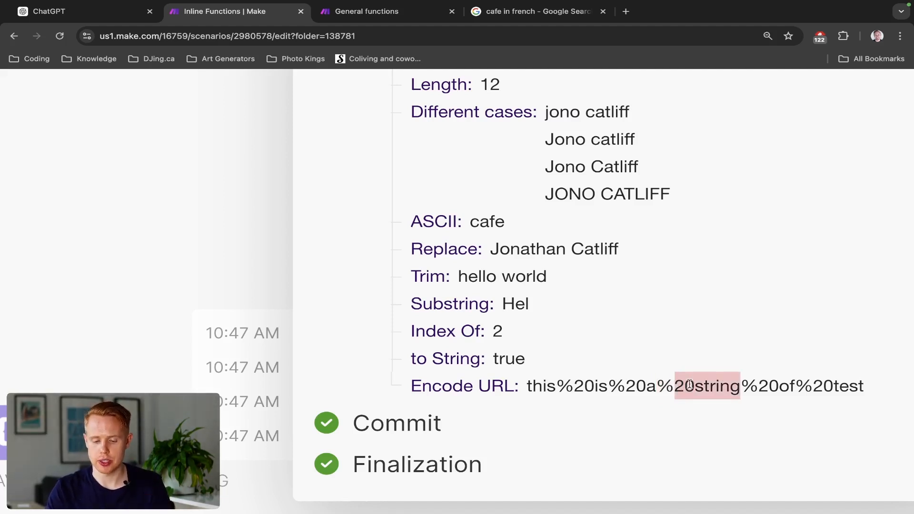
- Copy the Encode URL result and append it to google.com/ in a new browser tab's address
{"action": "triple_click", "coordinate": [689, 384]}
{"action": "key", "text": "ctrl+c"}
{"action": "key", "text": "ctrl+t"}
{"action": "type", "text": "google.com/"}
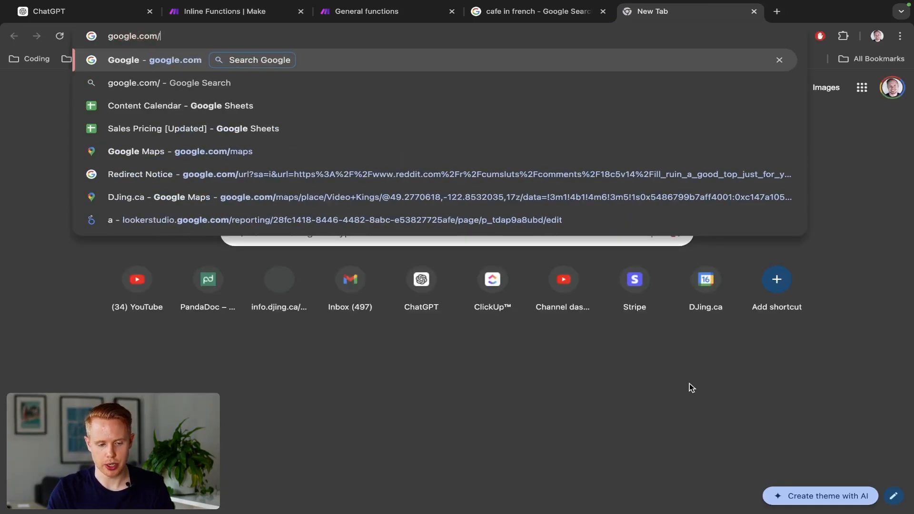
{"action": "key", "text": "ctrl+v"}
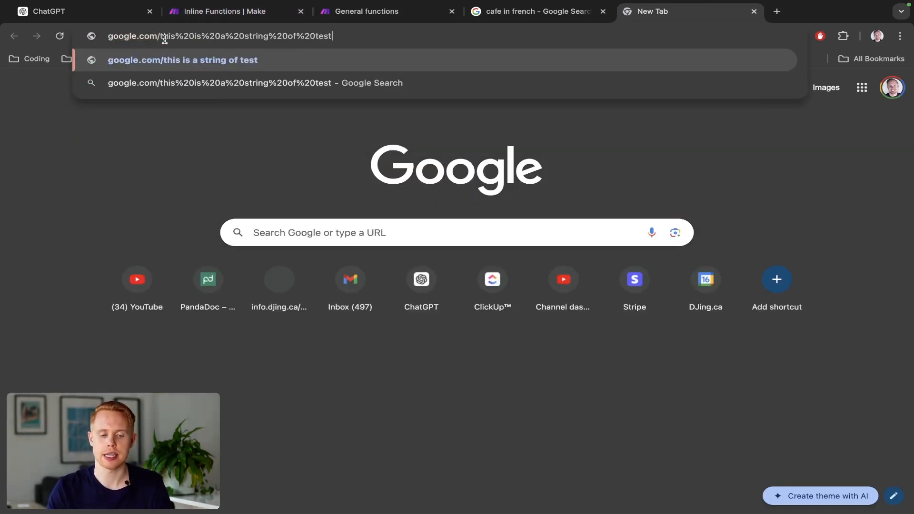
- Highlight the encoded text in the google.com/ address, then close that tab and return to the Make scenario
{"action": "left_click_drag", "start_coordinate": [161, 37], "coordinate": [373, 40]}
{"action": "key", "text": "ctrl+c"}
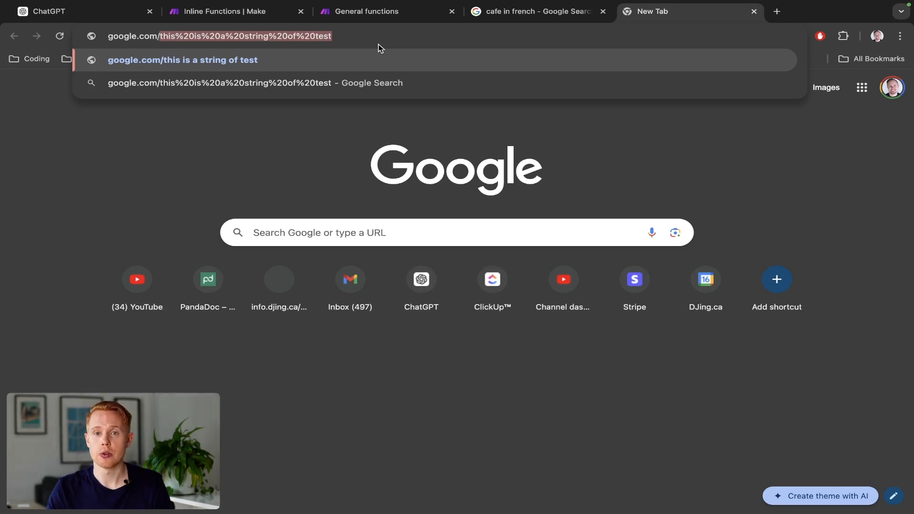
{"action": "key", "text": "ctrl+w"}
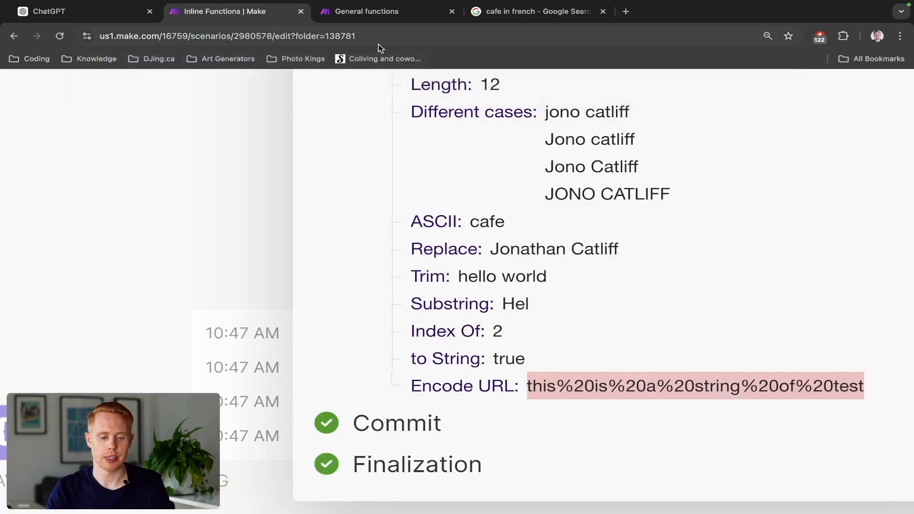
{"action": "key", "text": "ctrl+minus"}
{"action": "key", "text": "ctrl+minus"}
{"action": "key", "text": "ctrl+minus"}
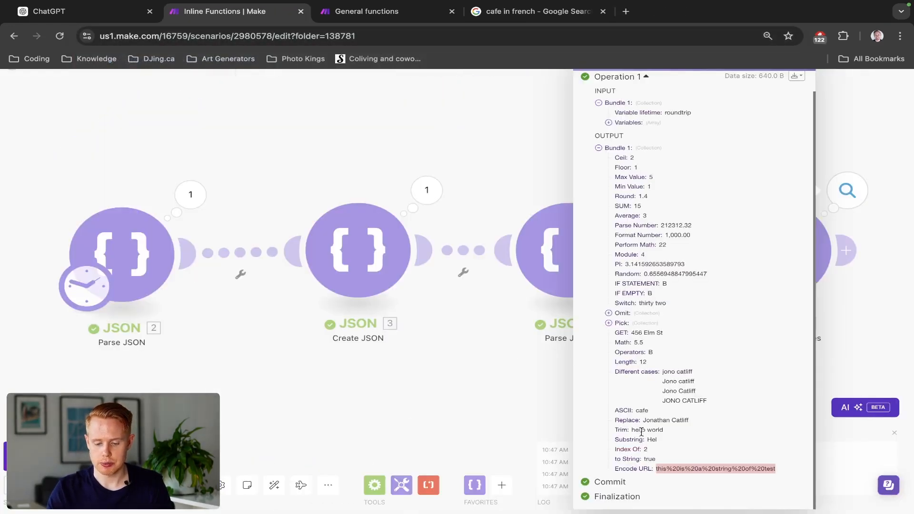
- Reopen the Set multiple variables module and add item 31 with the variable name "Decode a URL"
{"action": "left_click", "coordinate": [453, 324]}
{"action": "left_click", "coordinate": [771, 257]}
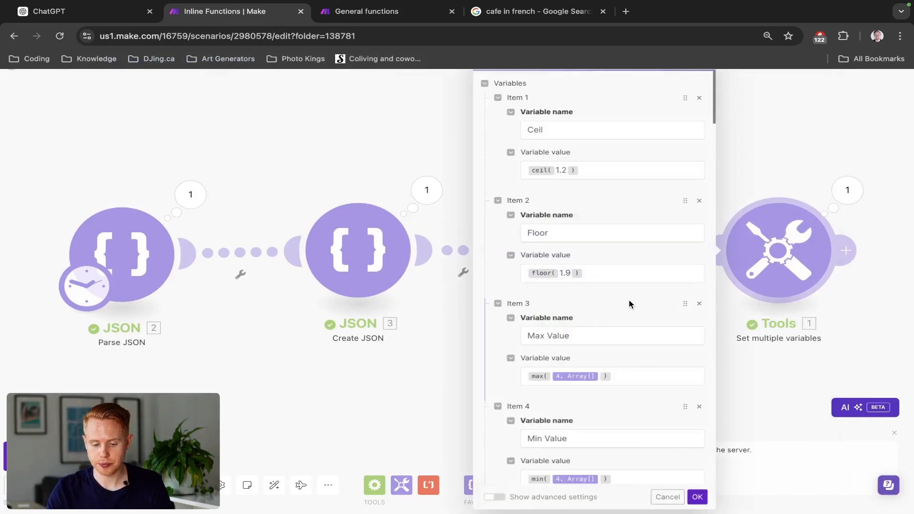
{"action": "scroll", "coordinate": [585, 322], "scroll_direction": "down", "scroll_amount": 20}
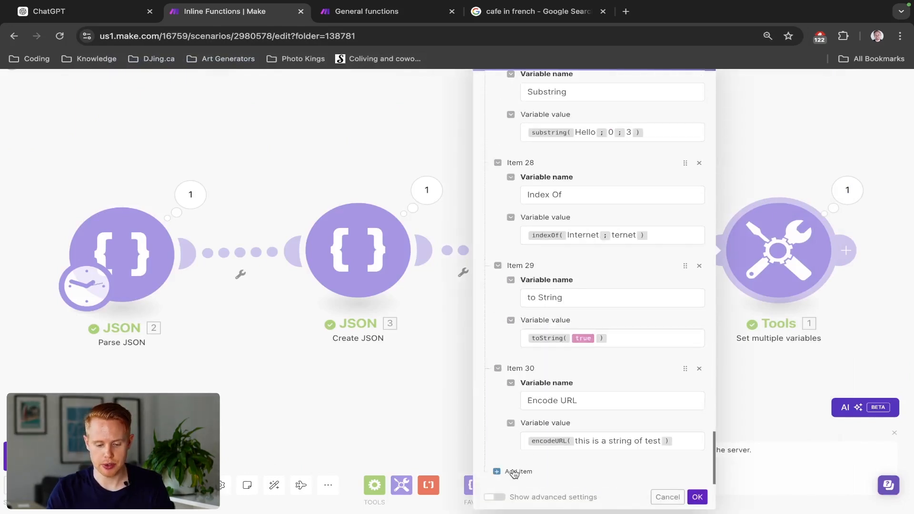
{"action": "left_click", "coordinate": [513, 471]}
{"action": "left_click", "coordinate": [569, 399]}
{"action": "type", "text": "D"}
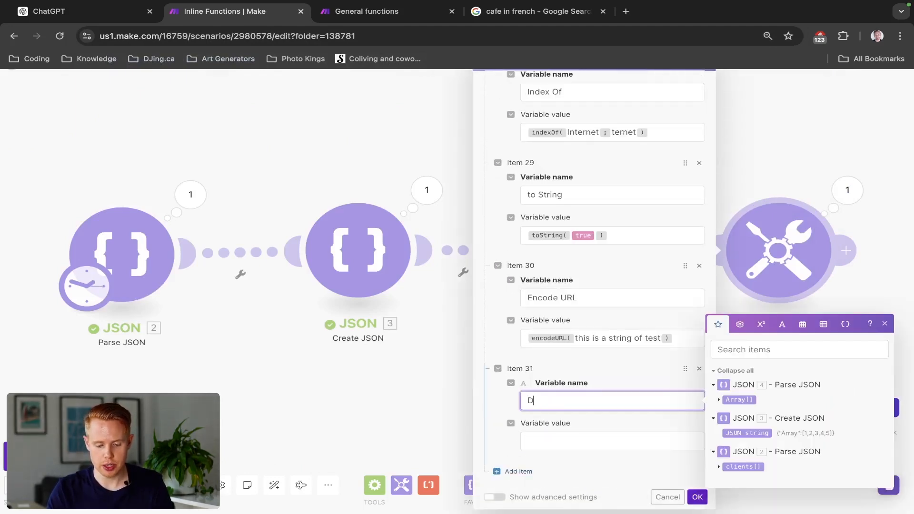
{"action": "type", "text": "ecode a URL"}
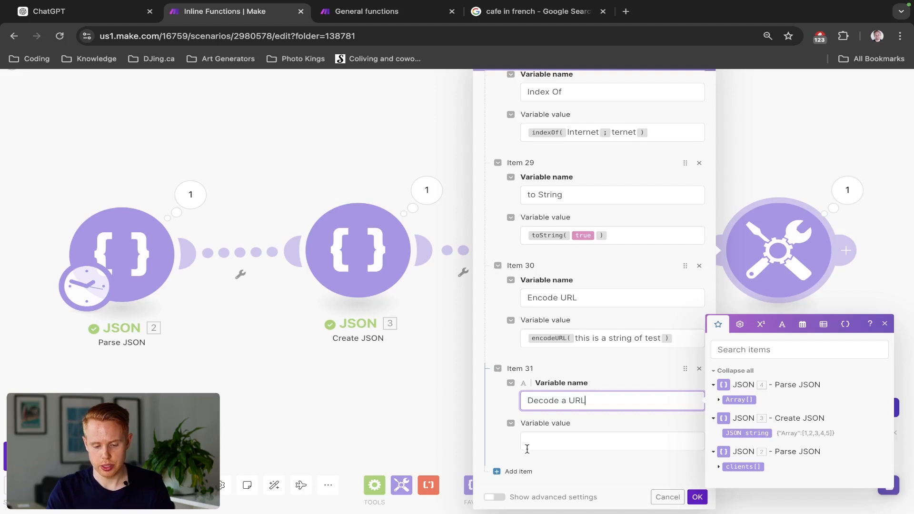
- Set item 31's value to decodeURL with the text "this%20is%20a%20string%20of%20test", then save the module and run the scenario
{"action": "left_click", "coordinate": [527, 449]}
{"action": "left_click", "coordinate": [780, 345]}
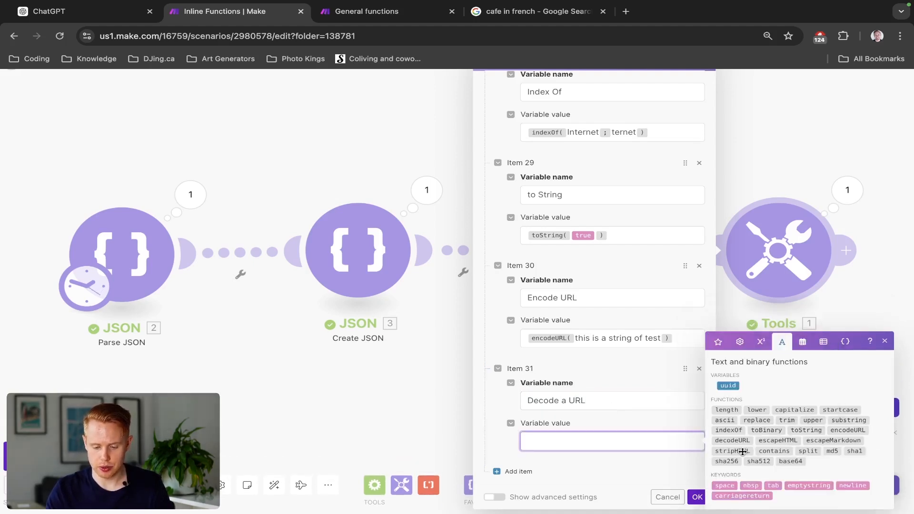
{"action": "left_click", "coordinate": [732, 440]}
{"action": "key", "text": "ctrl+v"}
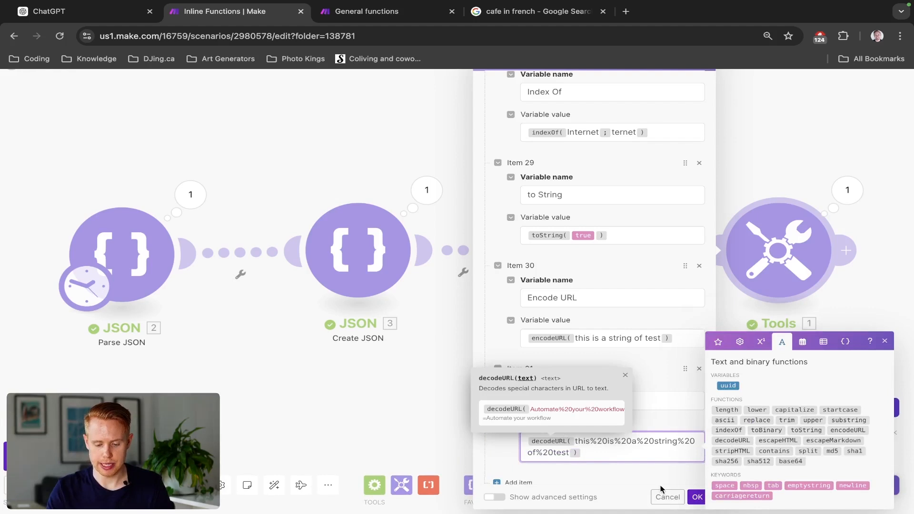
{"action": "left_click", "coordinate": [696, 497]}
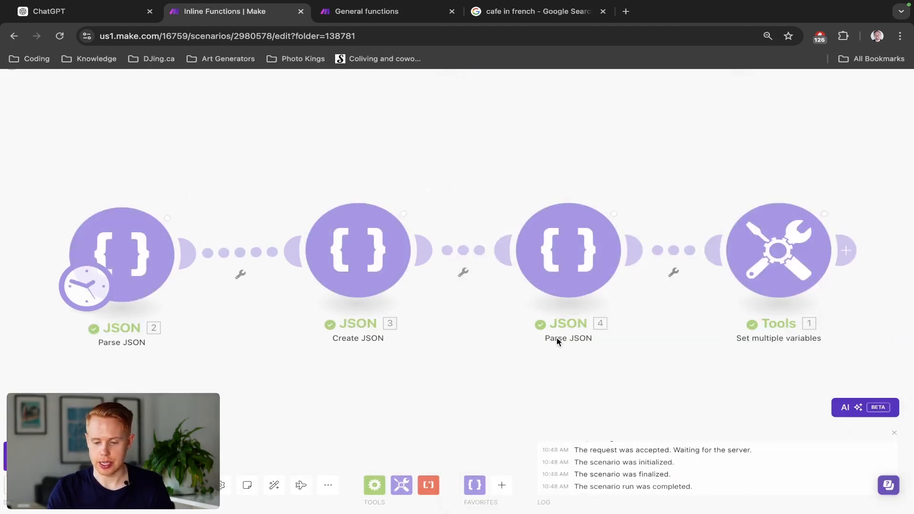
- Check the Decode a URL variable's result in the Set multiple variables run output
{"action": "left_click", "coordinate": [846, 190]}
{"action": "scroll", "coordinate": [650, 420], "scroll_direction": "down", "scroll_amount": 1}
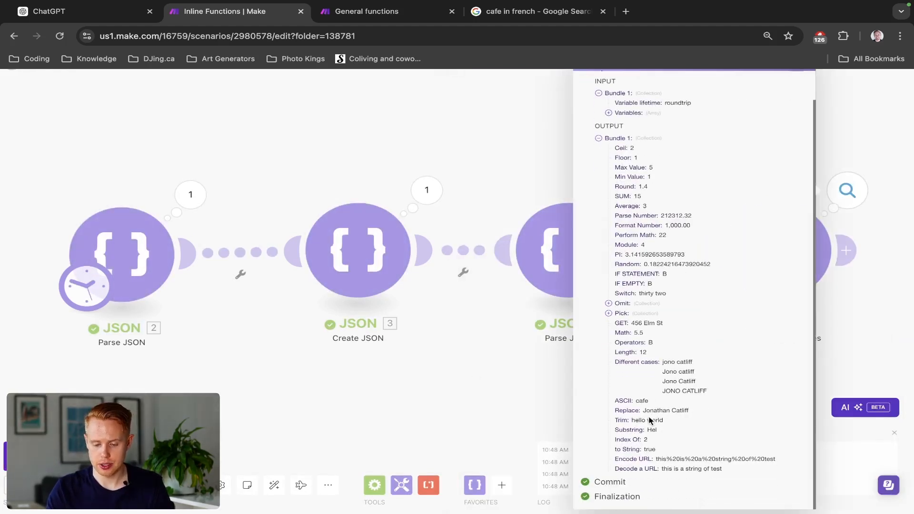
{"action": "triple_click", "coordinate": [687, 470]}
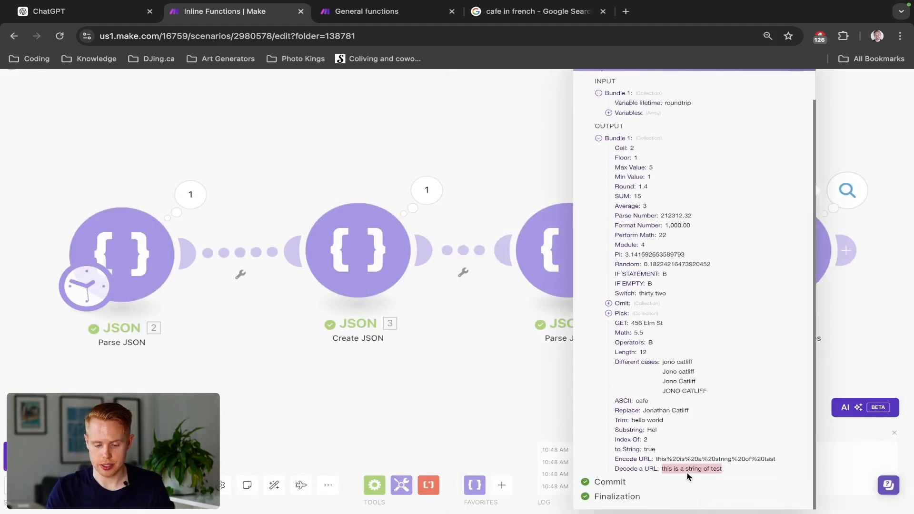
{"action": "left_click", "coordinate": [473, 352]}
- Reopen the Set multiple variables module and add item 32 to the variables
{"action": "left_click", "coordinate": [700, 269]}
{"action": "scroll", "coordinate": [585, 306], "scroll_direction": "down", "scroll_amount": 20}
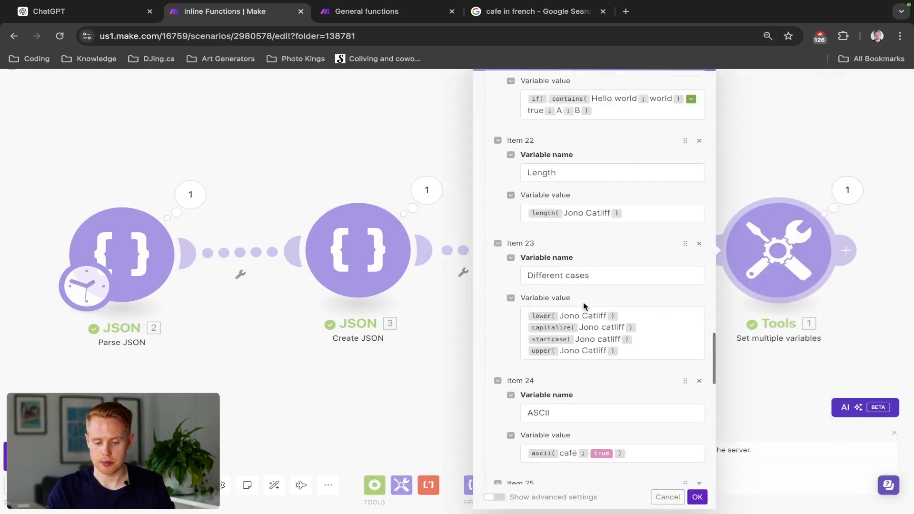
{"action": "left_click", "coordinate": [518, 471]}
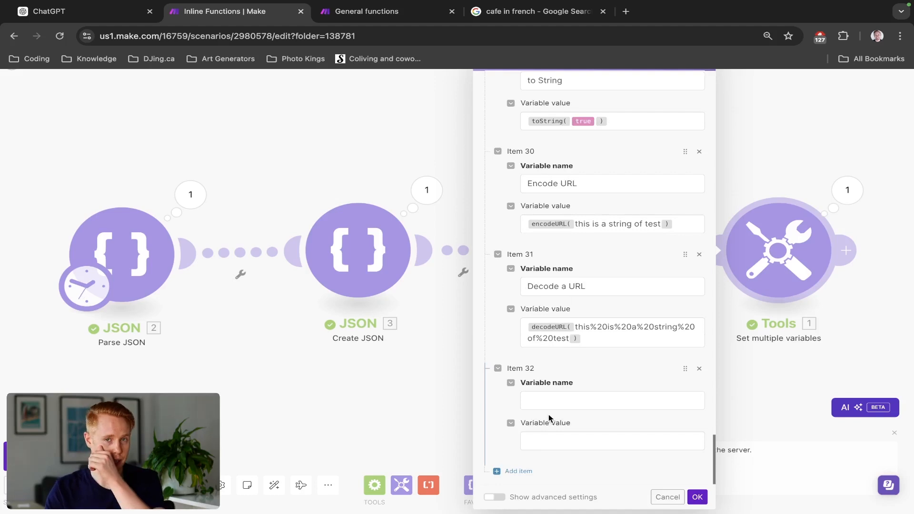
{"action": "left_click", "coordinate": [545, 399]}
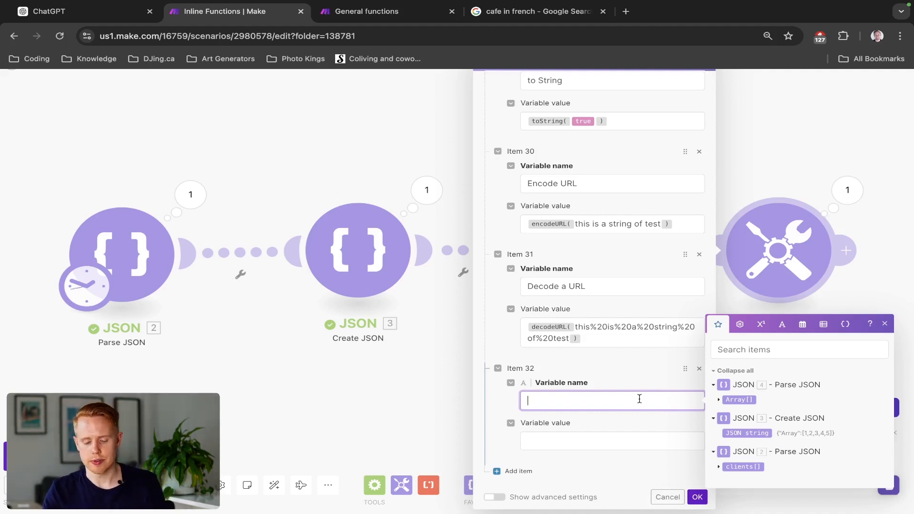
- Examine the descriptions and examples of the escapeHTML, stripHTML and escapeMarkdown text functions
{"action": "left_click", "coordinate": [781, 324]}
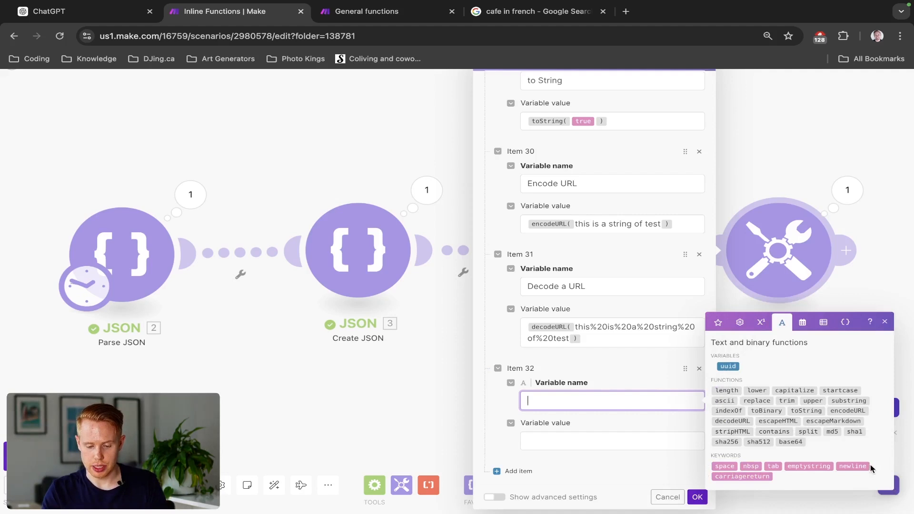
{"action": "mouse_move", "coordinate": [784, 423]}
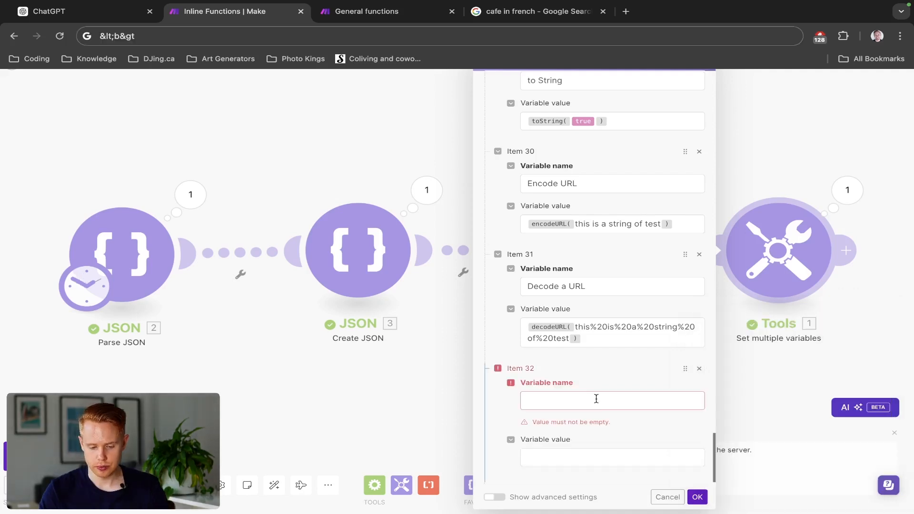
{"action": "left_click", "coordinate": [595, 403]}
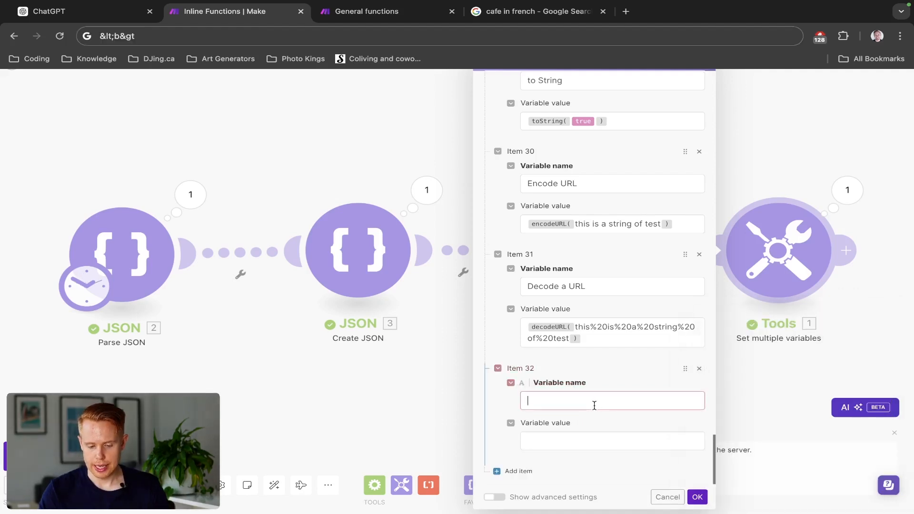
{"action": "mouse_move", "coordinate": [787, 422]}
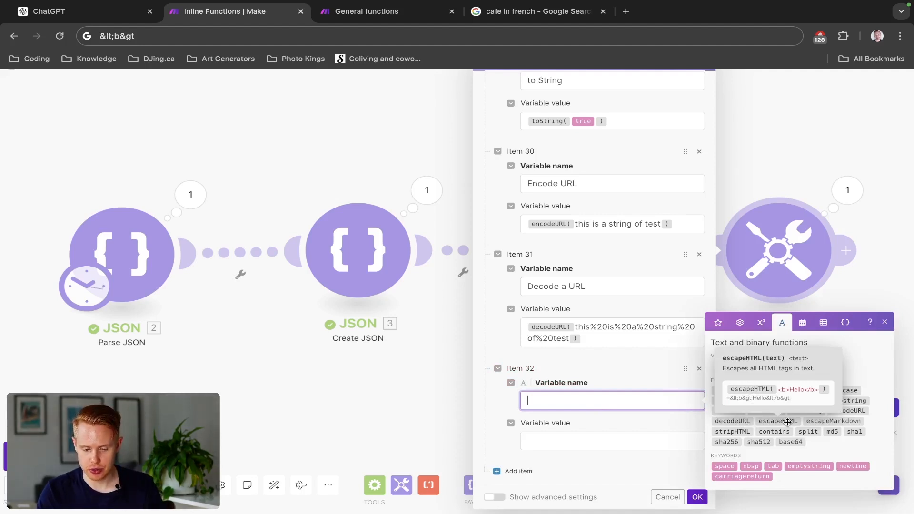
{"action": "mouse_move", "coordinate": [817, 424]}
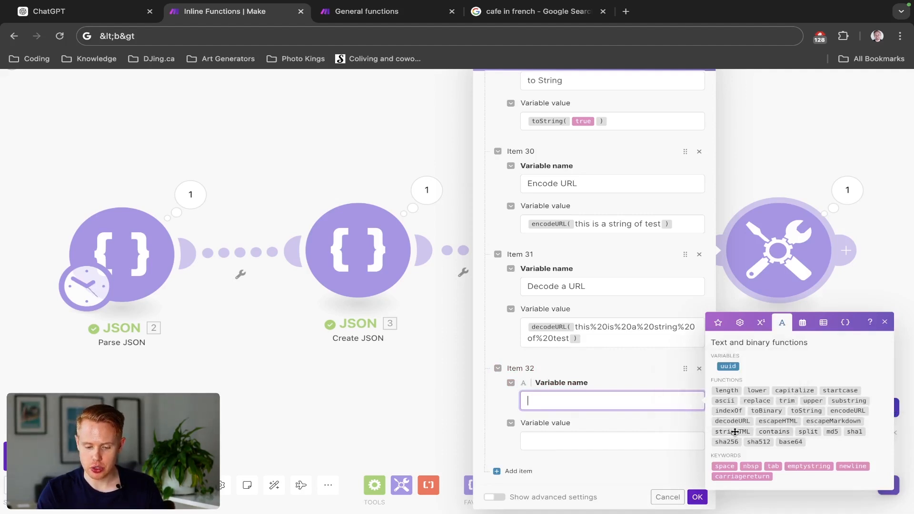
{"action": "mouse_move", "coordinate": [735, 432]}
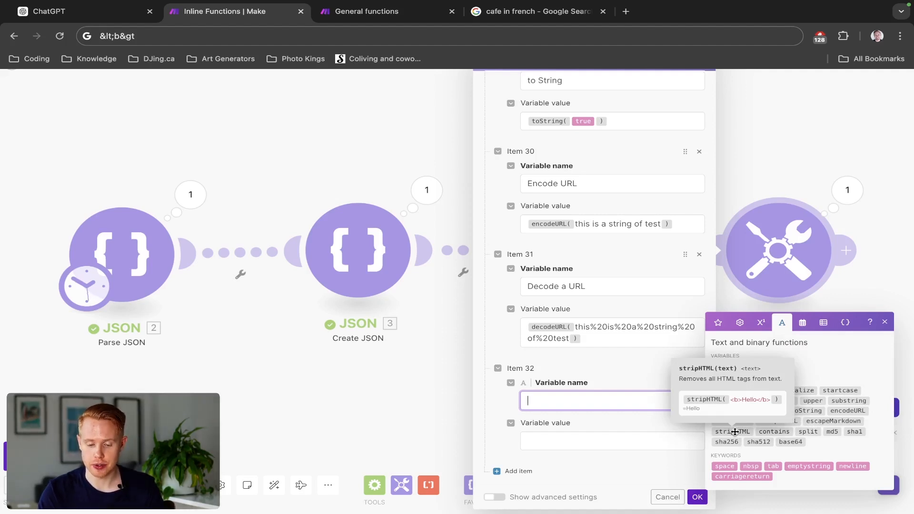
{"action": "scroll", "coordinate": [735, 432], "scroll_direction": "up", "scroll_amount": 5}
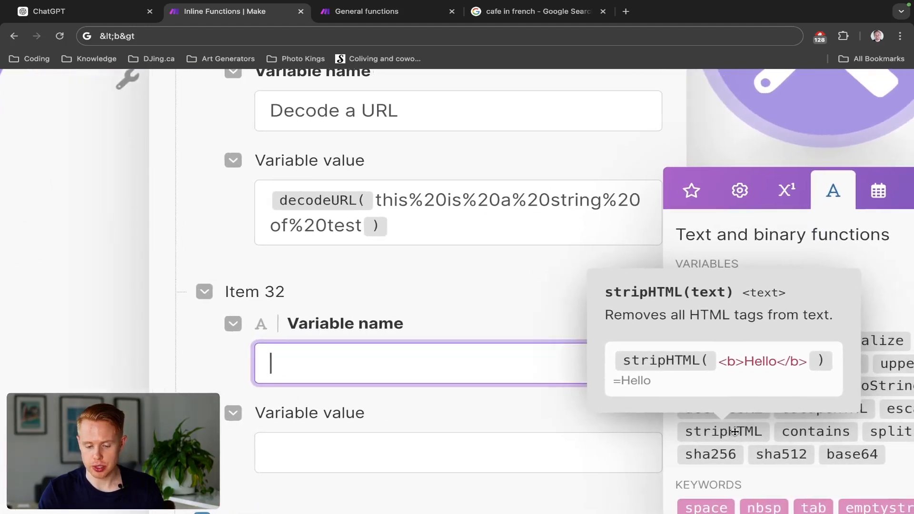
{"action": "scroll", "coordinate": [735, 431], "scroll_direction": "right", "scroll_amount": 3}
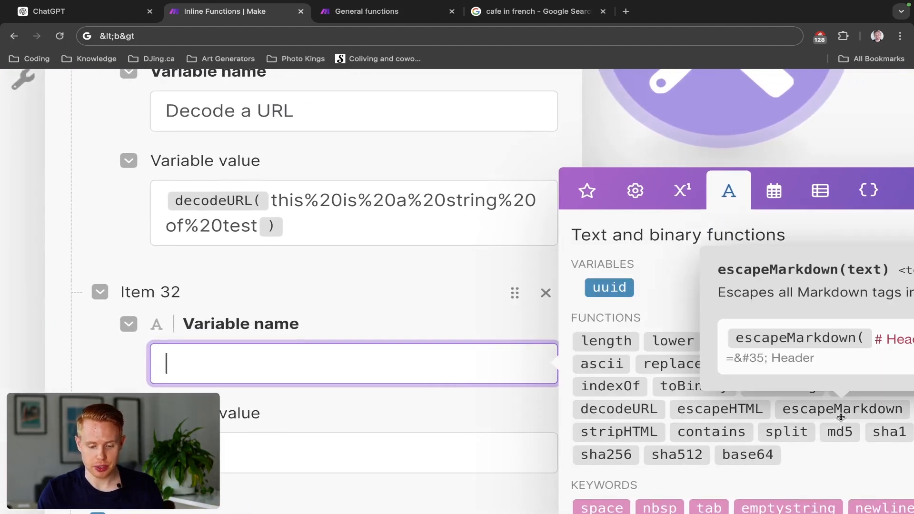
{"action": "scroll", "coordinate": [840, 416], "scroll_direction": "right", "scroll_amount": 2}
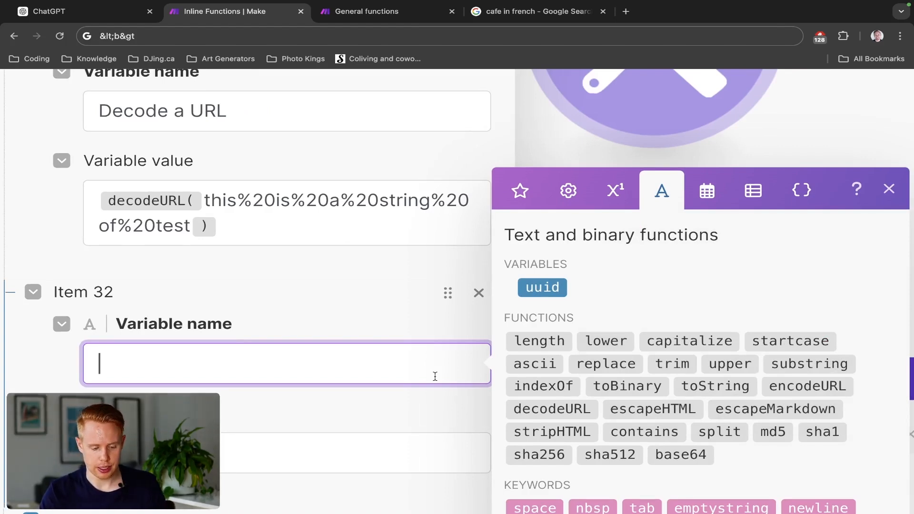
- Name item 32's variable "HTML/Markdown" and insert the escapeHTML function as its value
{"action": "type", "text": "HTML/"}
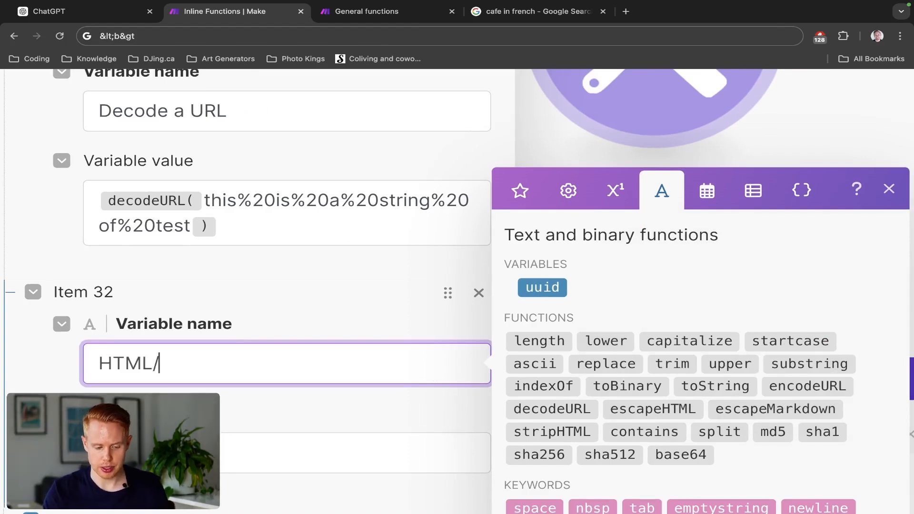
{"action": "scroll", "coordinate": [457, 291], "scroll_direction": "left", "scroll_amount": 2}
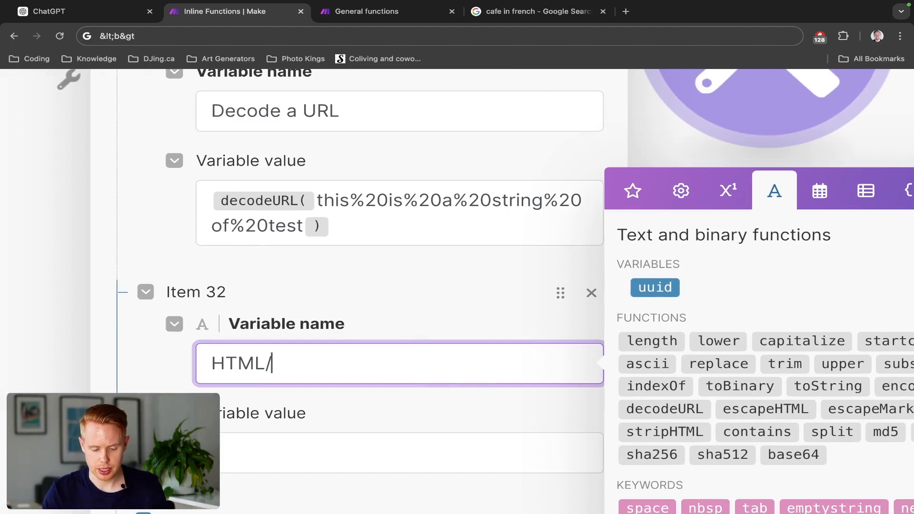
{"action": "type", "text": "Markdown"}
{"action": "scroll", "coordinate": [456, 291], "scroll_direction": "right", "scroll_amount": 1}
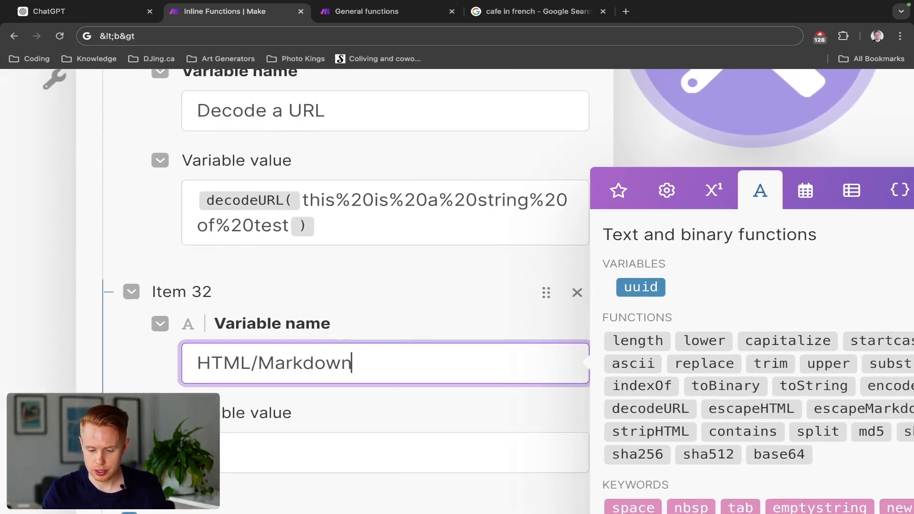
{"action": "scroll", "coordinate": [456, 291], "scroll_direction": "down", "scroll_amount": 3}
{"action": "left_click", "coordinate": [447, 427]}
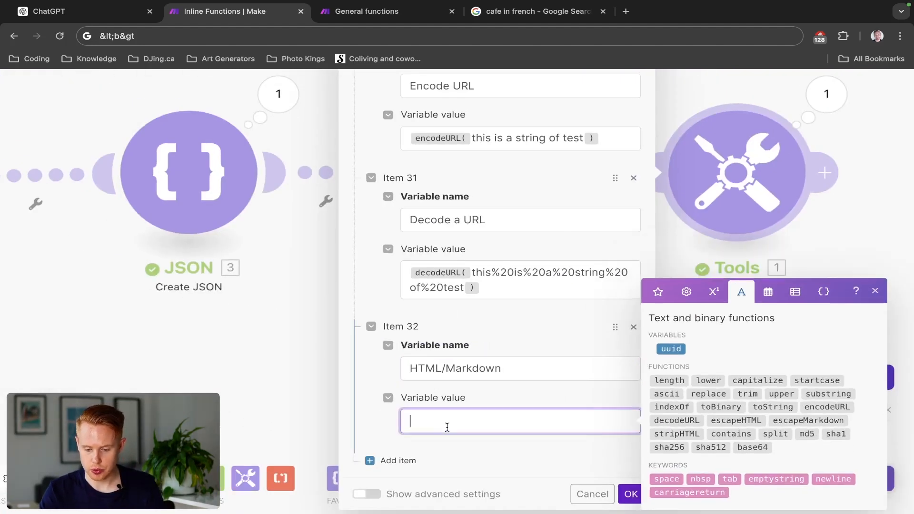
{"action": "left_click", "coordinate": [743, 421]}
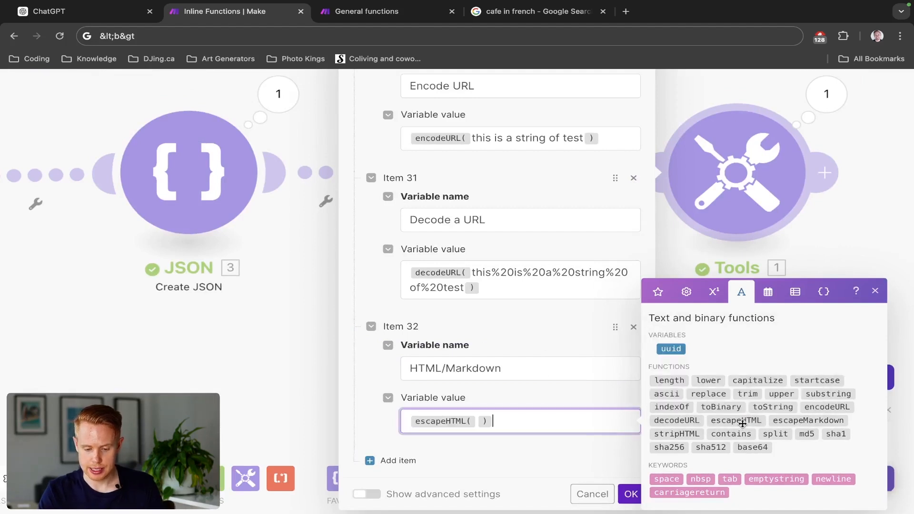
- Enter "<h1>Hello world</h1>" as the escapeHTML function's text and start a new line after the function
{"action": "key", "text": "Left"}
{"action": "type", "text": "<br"}
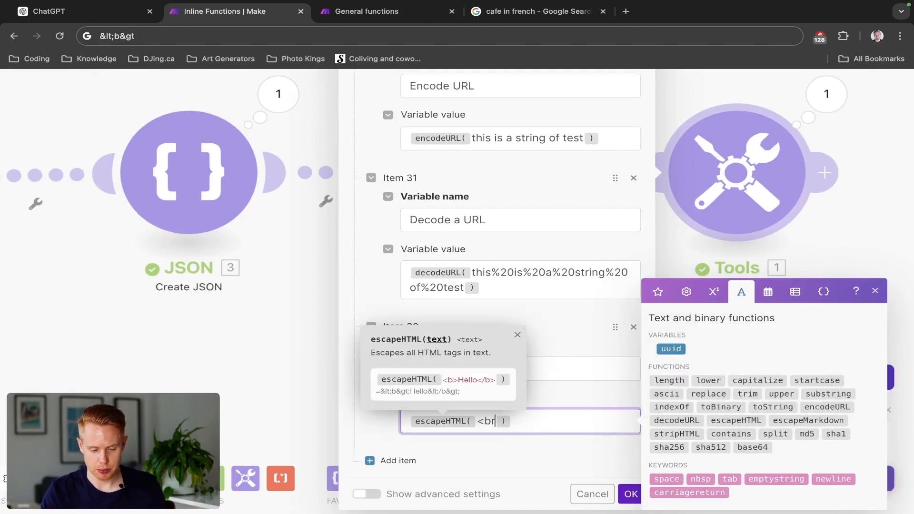
{"action": "key", "text": "BackSpace"}
{"action": "type", "text": "1"}
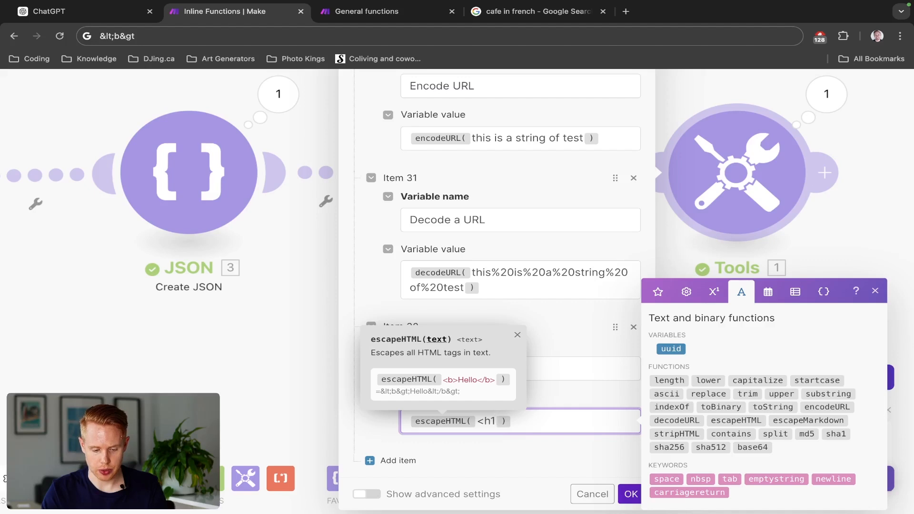
{"action": "type", "text": ">Hello wor"}
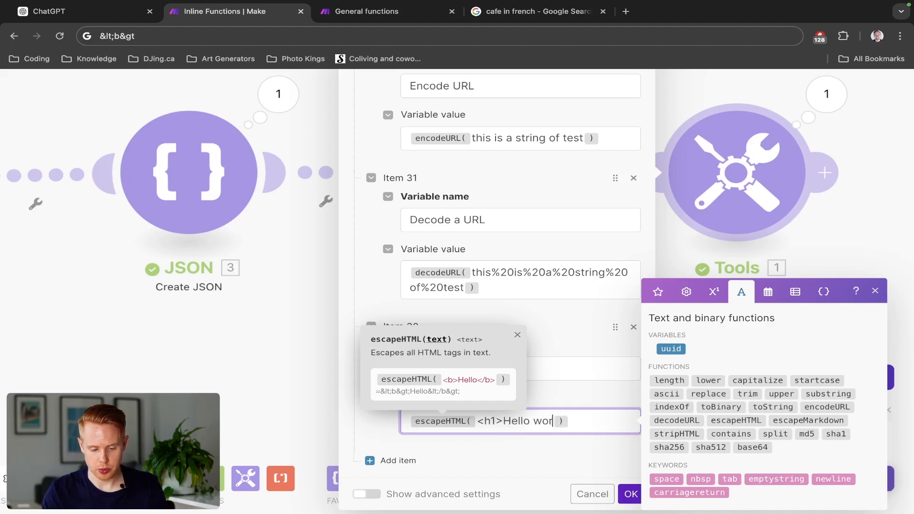
{"action": "type", "text": "ld</>"}
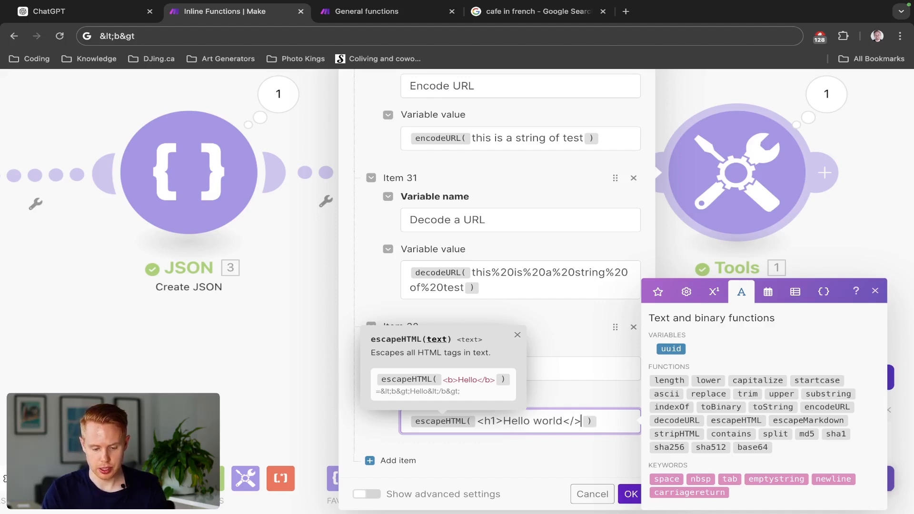
{"action": "type", "text": "h1"}
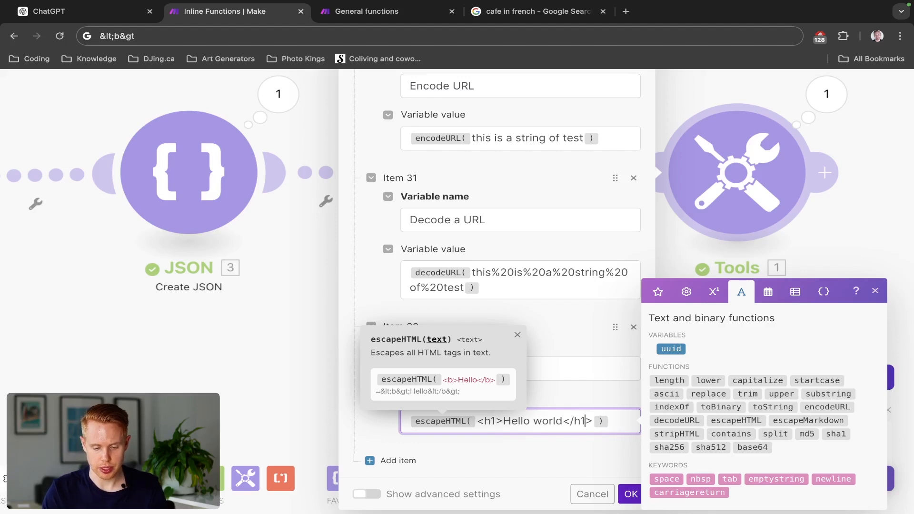
{"action": "key", "text": "Right"}
{"action": "key", "text": "Right"}
{"action": "key", "text": "Return"}
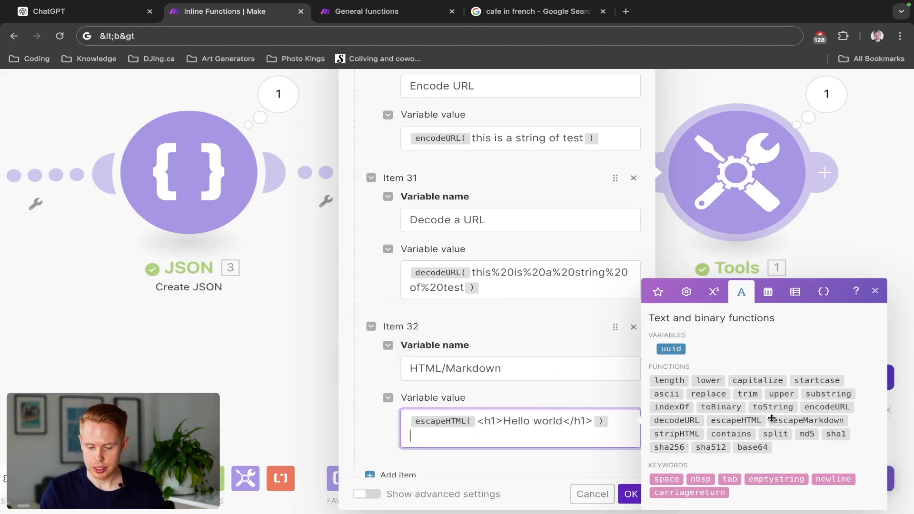
- Insert the escapeMarkdown function with "## This is a heading" as its text in item 32's value, followed by a new line
{"action": "left_click", "coordinate": [838, 420]}
{"action": "type", "text": "##"}
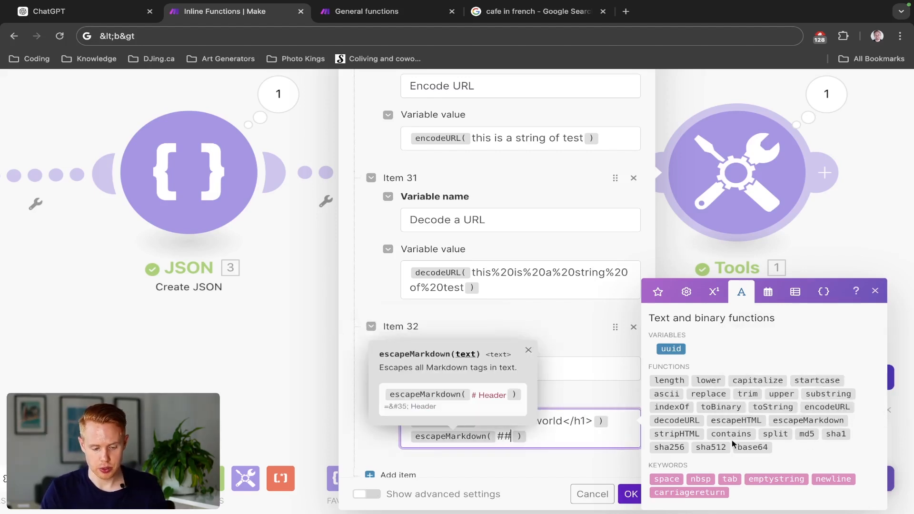
{"action": "type", "text": " This is a headin"}
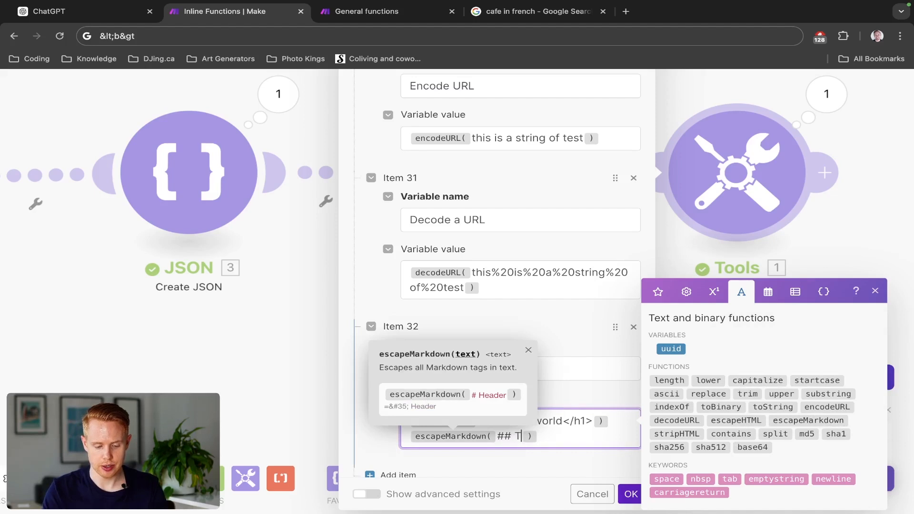
{"action": "type", "text": "g"}
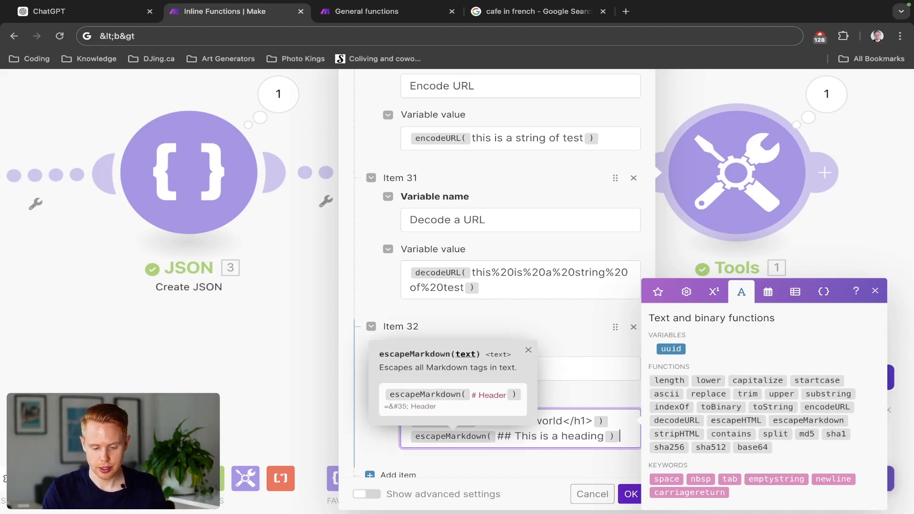
{"action": "key", "text": "Return"}
- Insert the stripHTML function with "<li>Hello world</li>" as its text on item 32's third line and save the module
{"action": "left_click", "coordinate": [676, 433]}
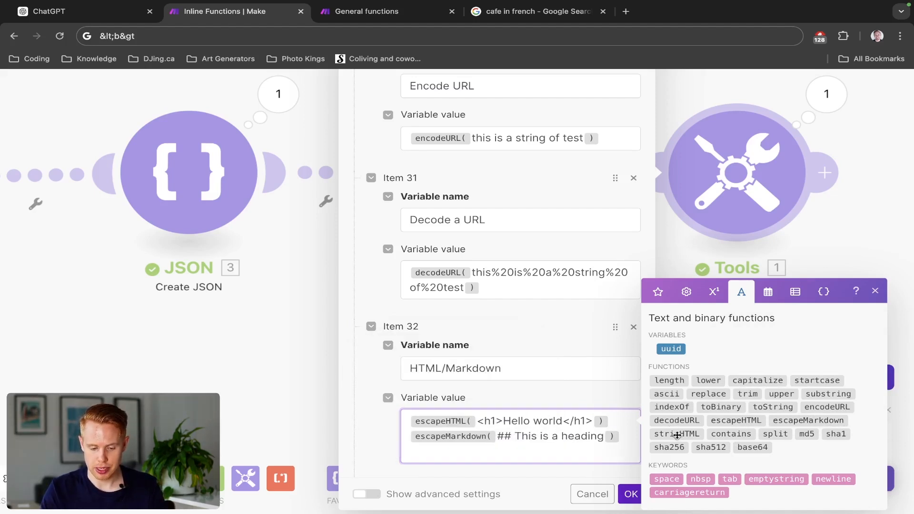
{"action": "type", "text": "<"}
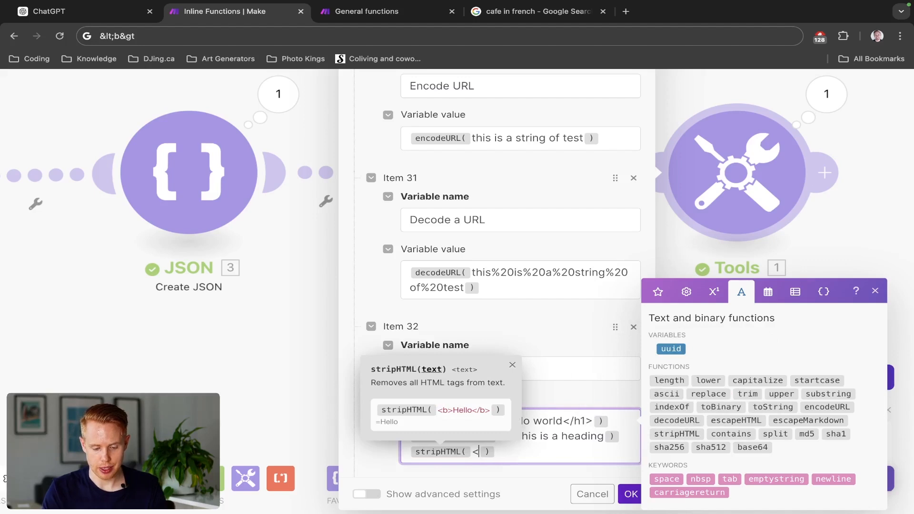
{"action": "type", "text": "li></"}
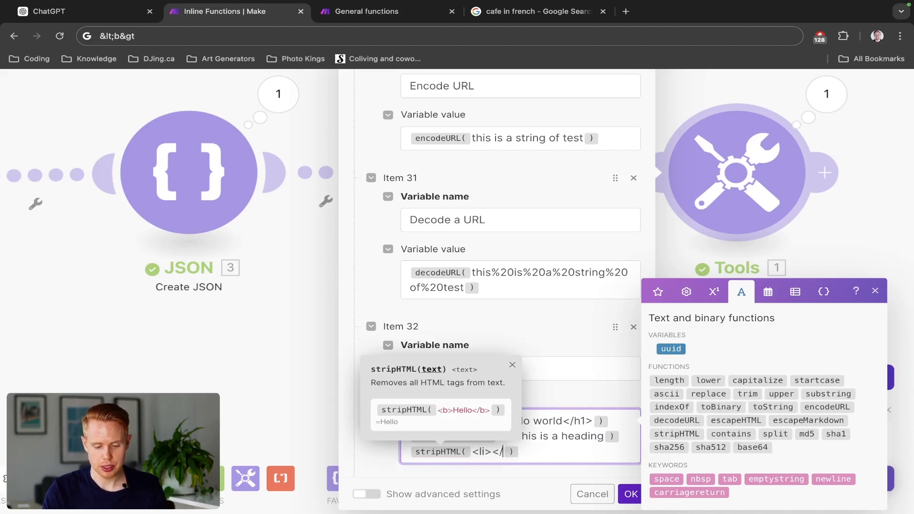
{"action": "type", "text": "li>"}
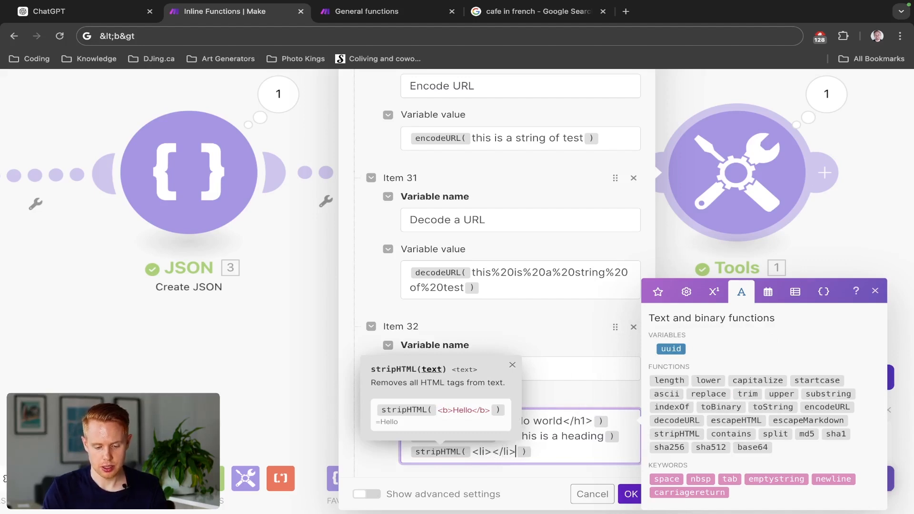
{"action": "type", "text": "Hello world"}
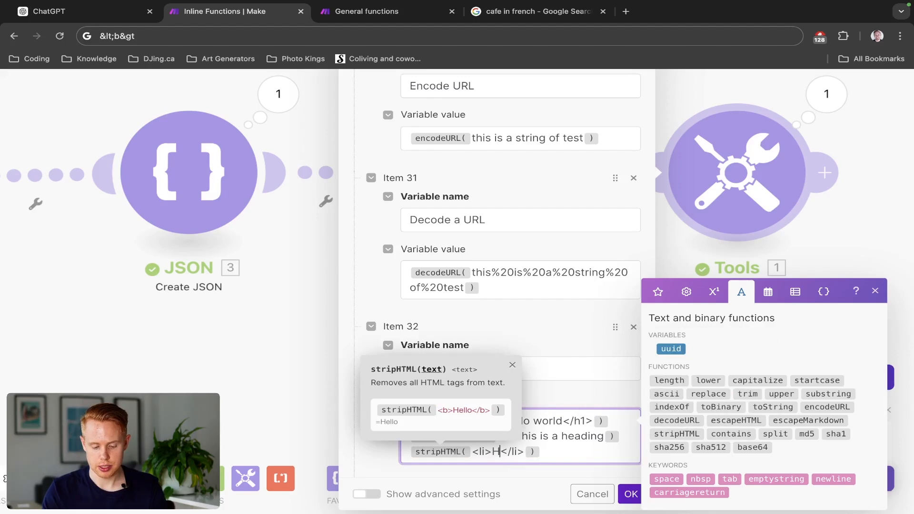
{"action": "left_click", "coordinate": [631, 494]}
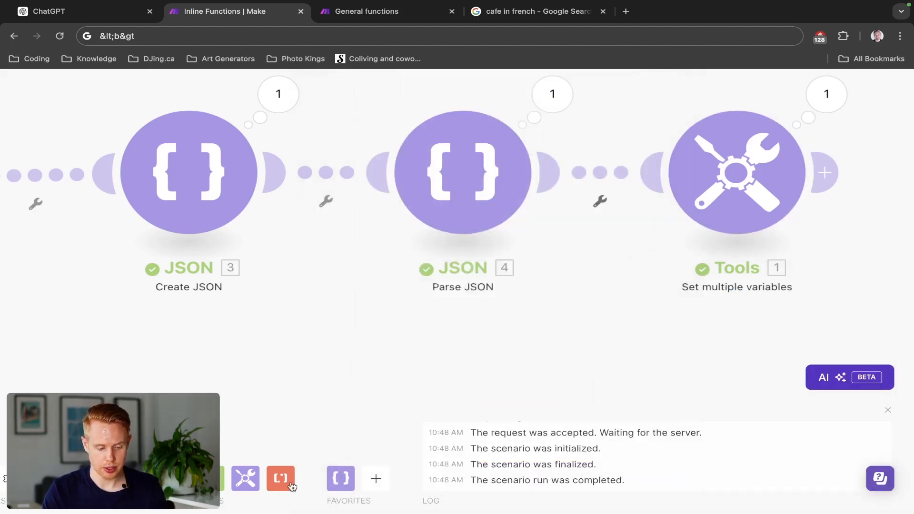
- Run the scenario and examine the HTML/Markdown output of the Set multiple variables module
{"action": "left_click", "coordinate": [460, 227]}
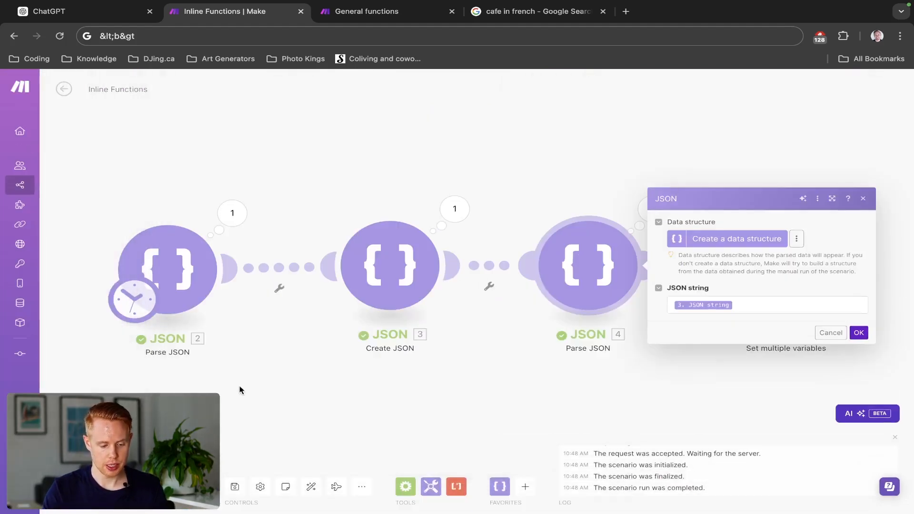
{"action": "key", "text": "Escape"}
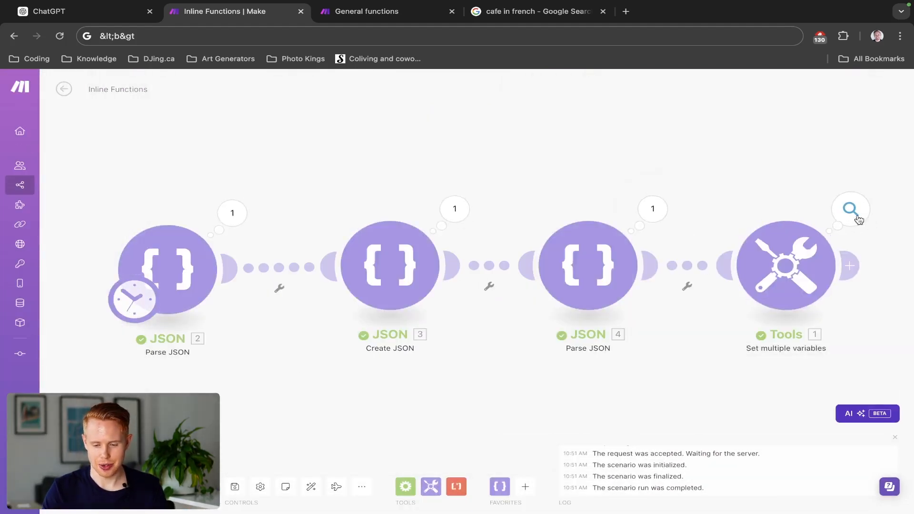
{"action": "left_click", "coordinate": [851, 210]}
{"action": "scroll", "coordinate": [696, 401], "scroll_direction": "down", "scroll_amount": 2}
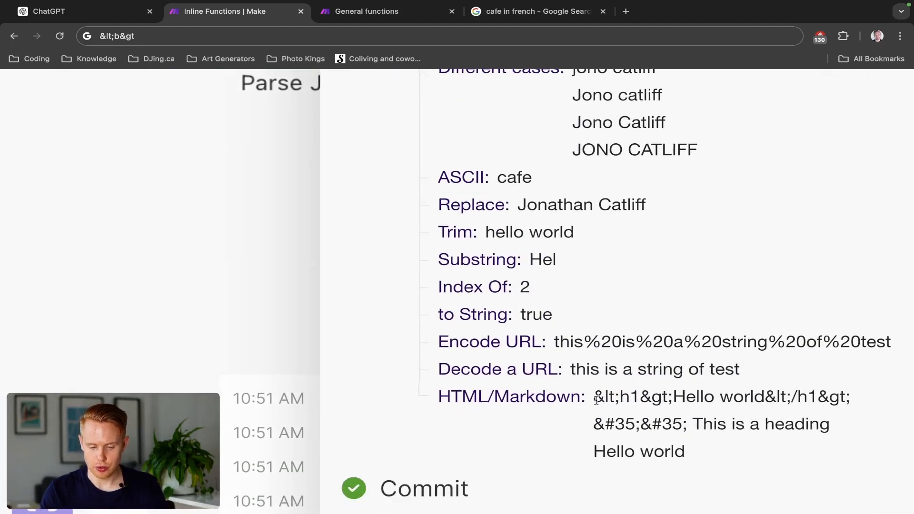
{"action": "left_click_drag", "start_coordinate": [596, 400], "coordinate": [869, 404]}
{"action": "left_click", "coordinate": [718, 397]}
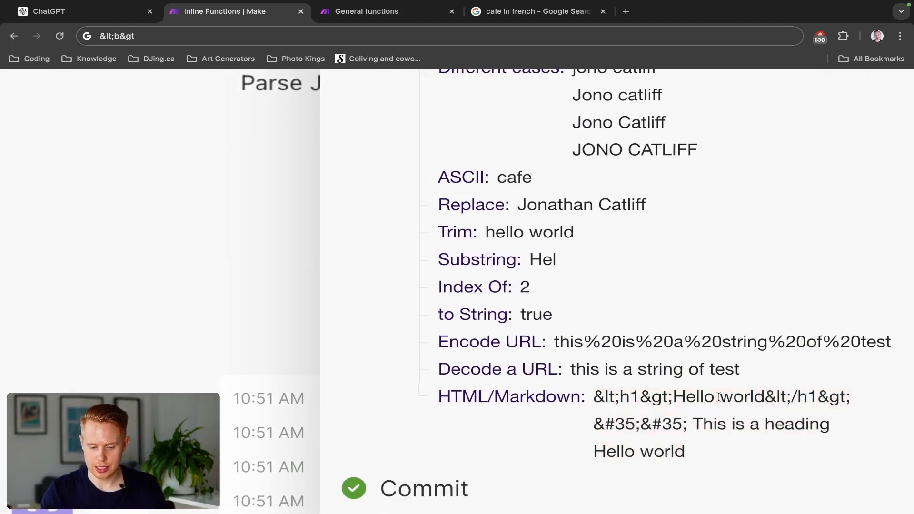
{"action": "left_click_drag", "start_coordinate": [671, 398], "coordinate": [598, 399]}
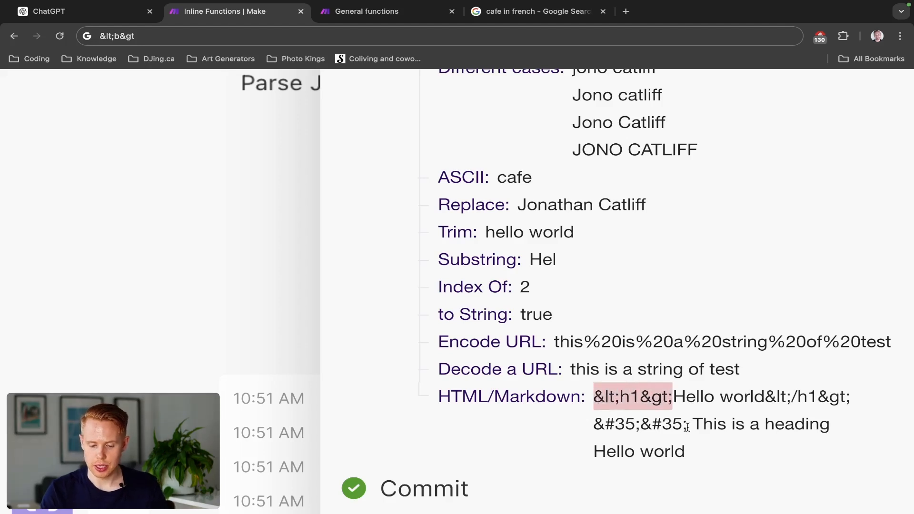
{"action": "left_click_drag", "start_coordinate": [687, 427], "coordinate": [599, 426]}
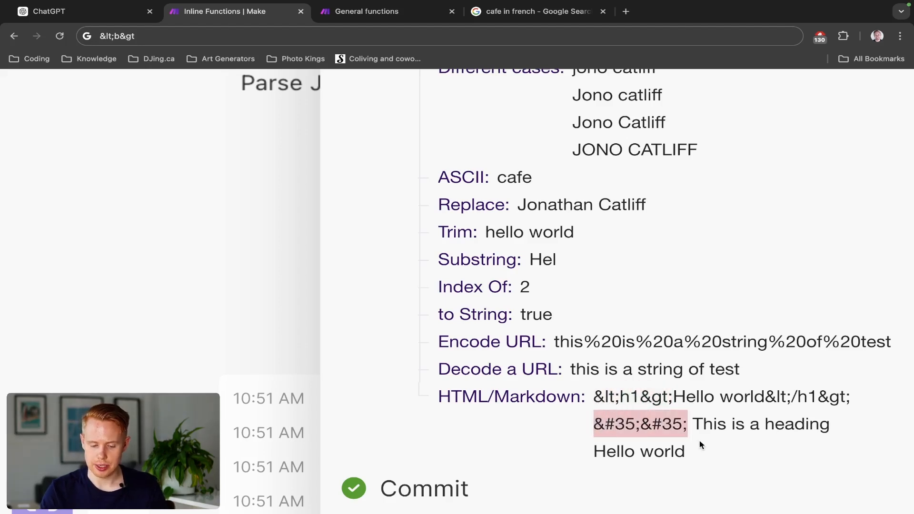
{"action": "left_click_drag", "start_coordinate": [698, 448], "coordinate": [594, 451]}
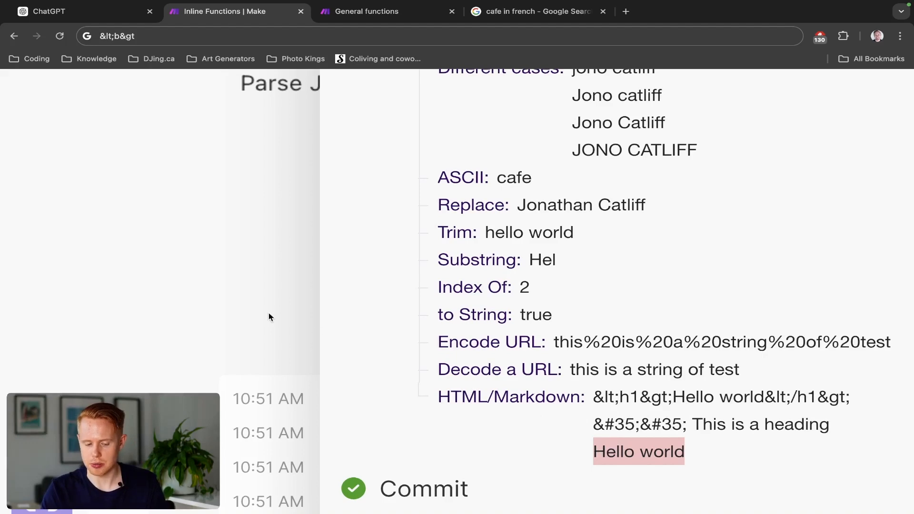
{"action": "left_click", "coordinate": [580, 331]}
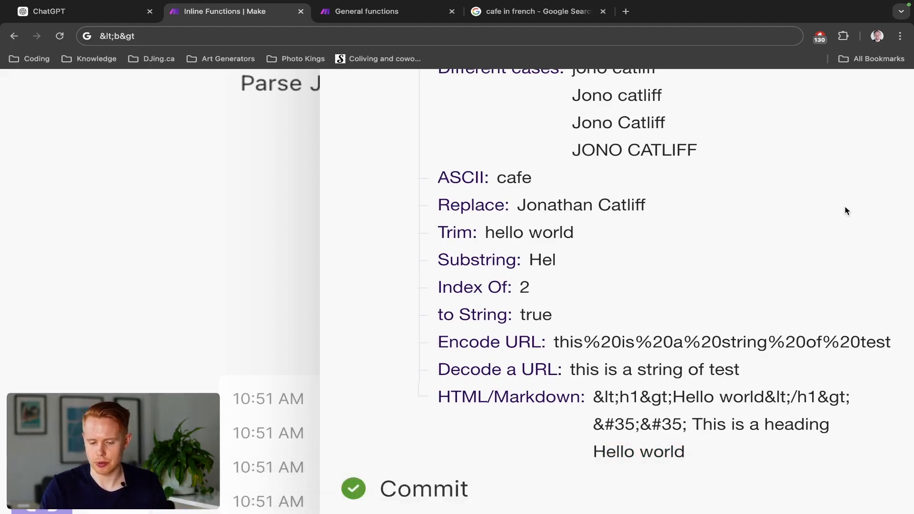
{"action": "scroll", "coordinate": [845, 210], "scroll_direction": "down", "scroll_amount": 5}
{"action": "left_click", "coordinate": [548, 157]}
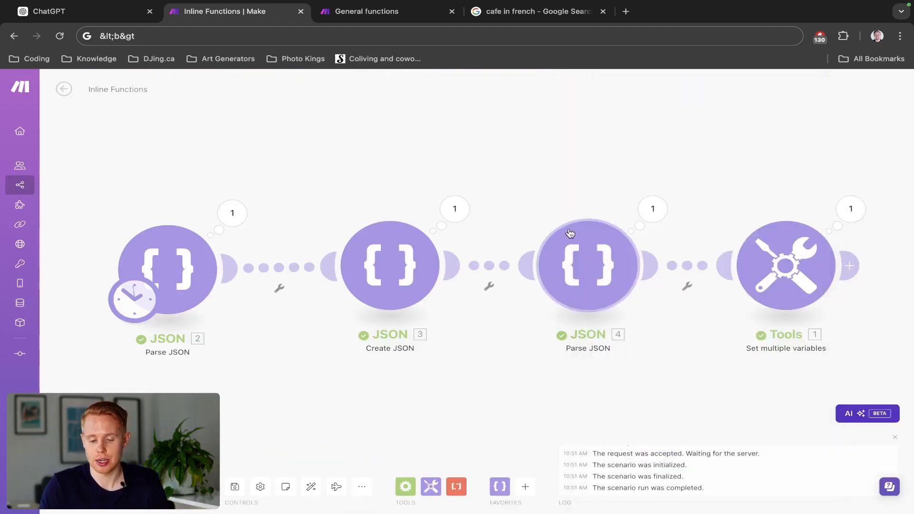
- Reopen the Set multiple variables module and add item 33 to the variables
{"action": "left_click", "coordinate": [577, 250]}
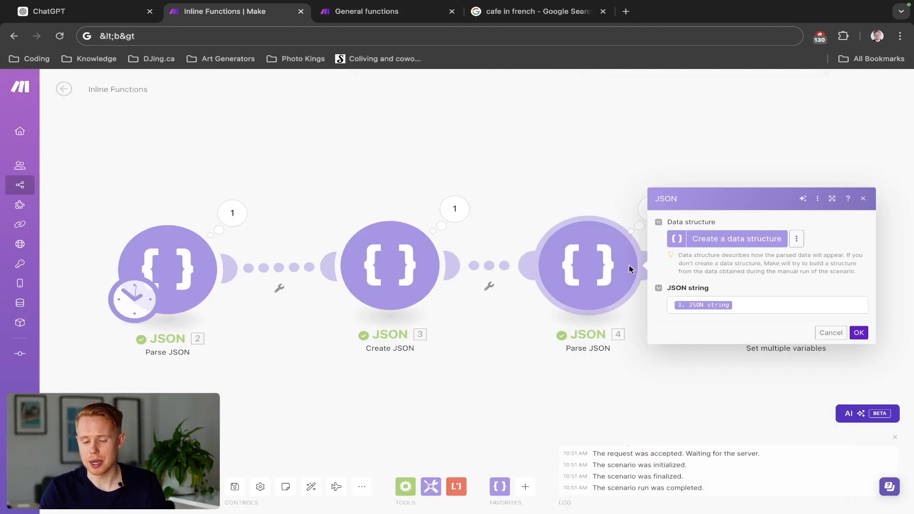
{"action": "left_click", "coordinate": [602, 199]}
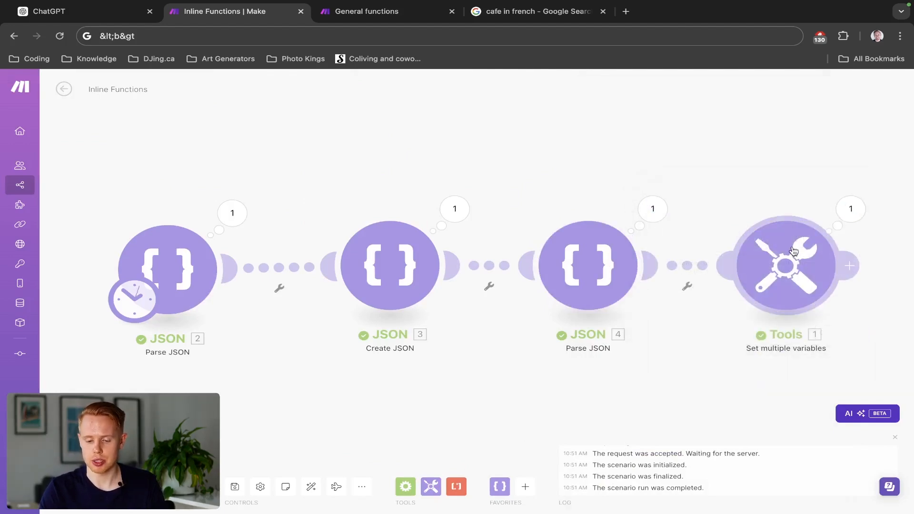
{"action": "left_click", "coordinate": [785, 267]}
{"action": "scroll", "coordinate": [632, 299], "scroll_direction": "down", "scroll_amount": 20}
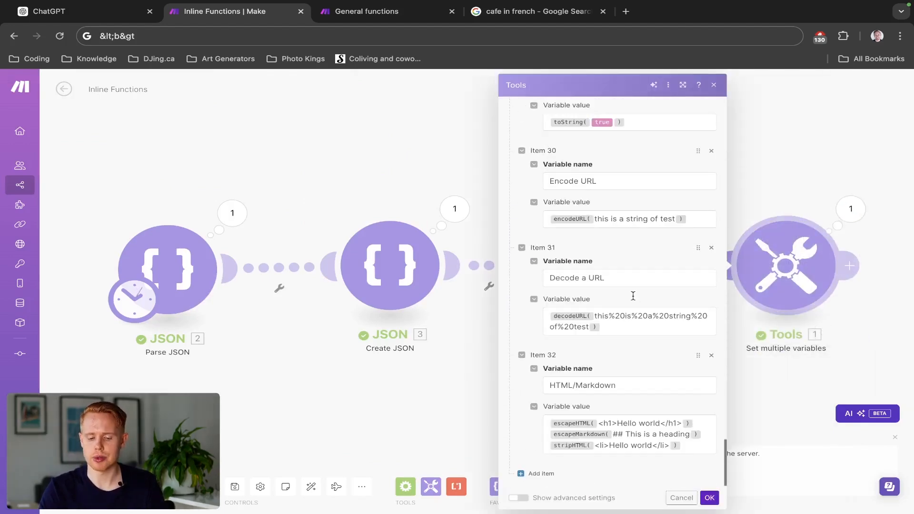
{"action": "left_click", "coordinate": [693, 445]}
{"action": "key", "text": "Return"}
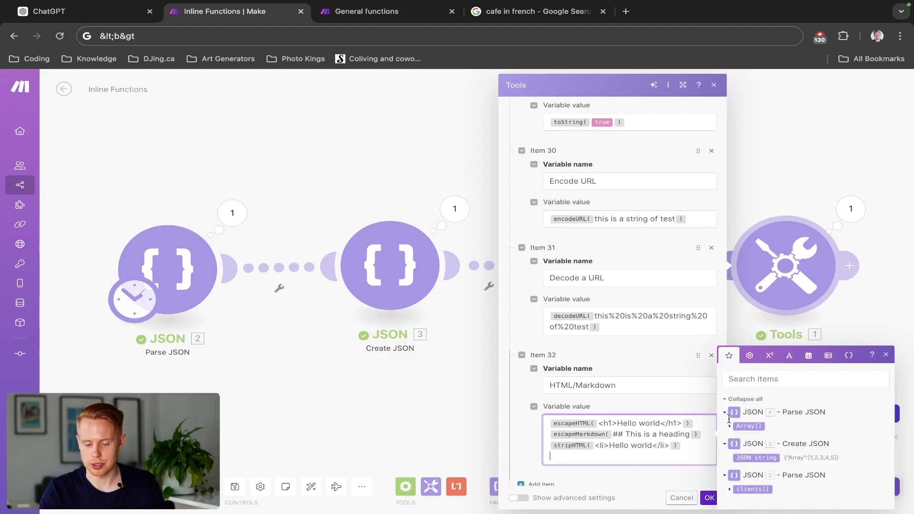
{"action": "left_click", "coordinate": [788, 353]}
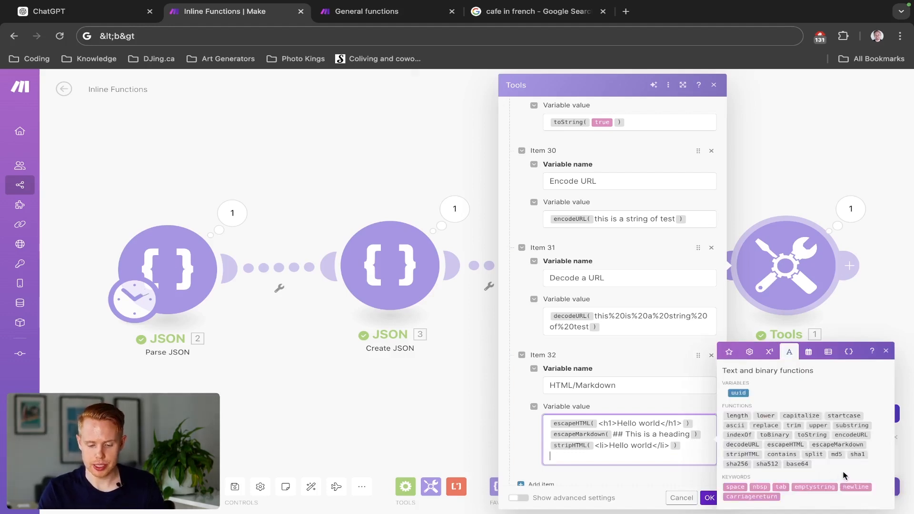
{"action": "scroll", "coordinate": [842, 472], "scroll_direction": "up", "scroll_amount": 5}
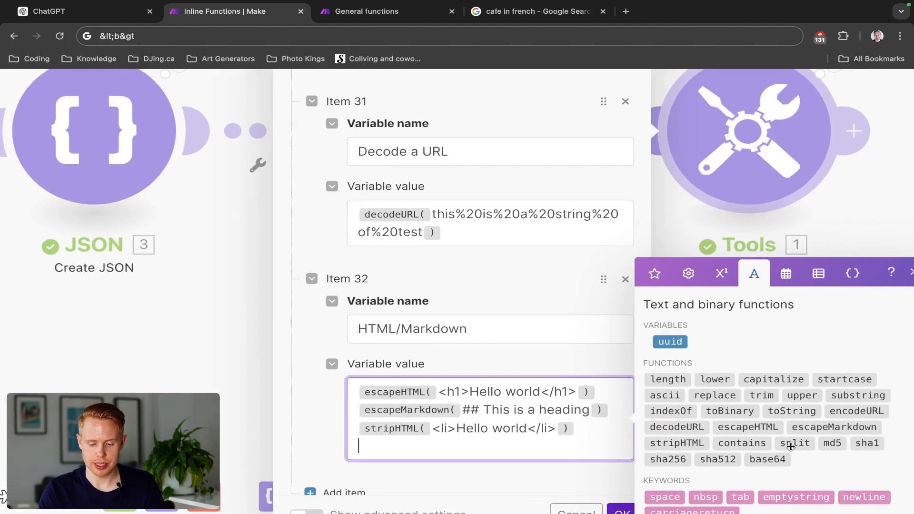
{"action": "scroll", "coordinate": [791, 446], "scroll_direction": "down", "scroll_amount": 5}
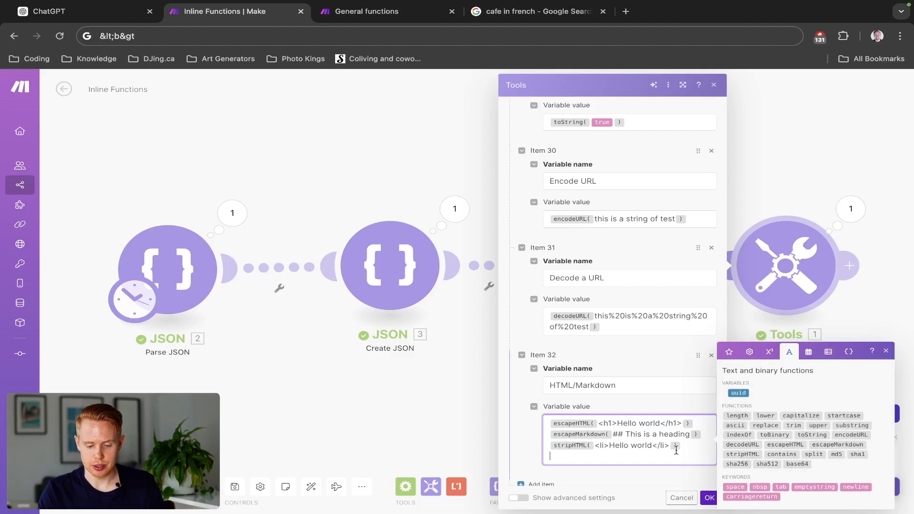
{"action": "left_click", "coordinate": [537, 474]}
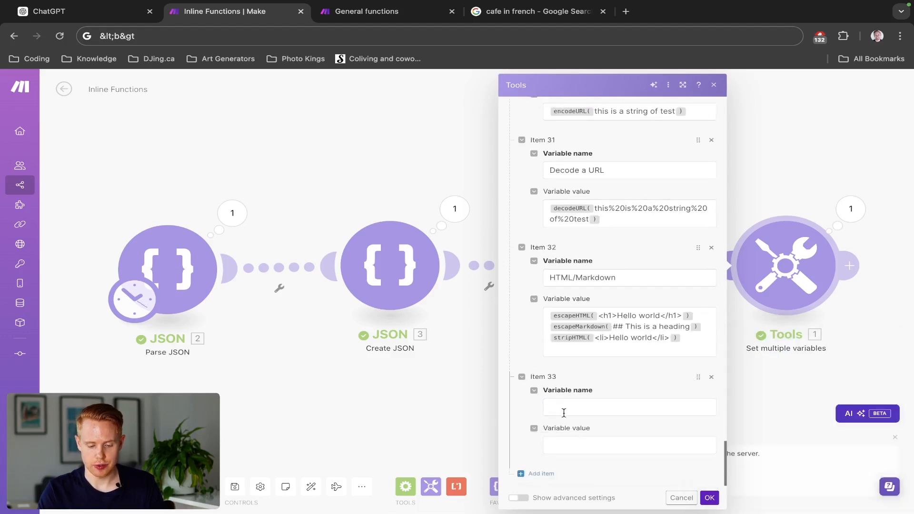
- Name item 33's variable "Contains" and insert the contains function as its value
{"action": "left_click", "coordinate": [566, 409]}
{"action": "type", "text": "Cn"}
{"action": "type", "text": "ontains"}
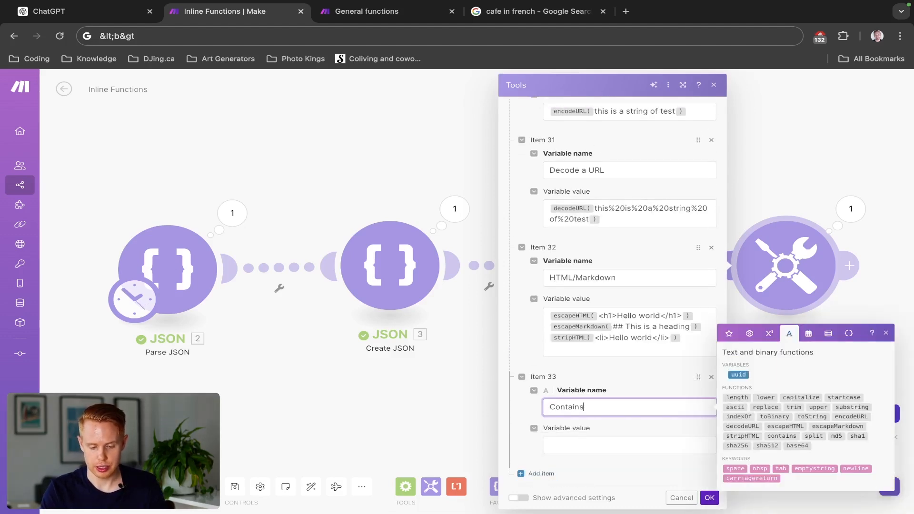
{"action": "left_click", "coordinate": [557, 442]}
{"action": "left_click", "coordinate": [786, 454]}
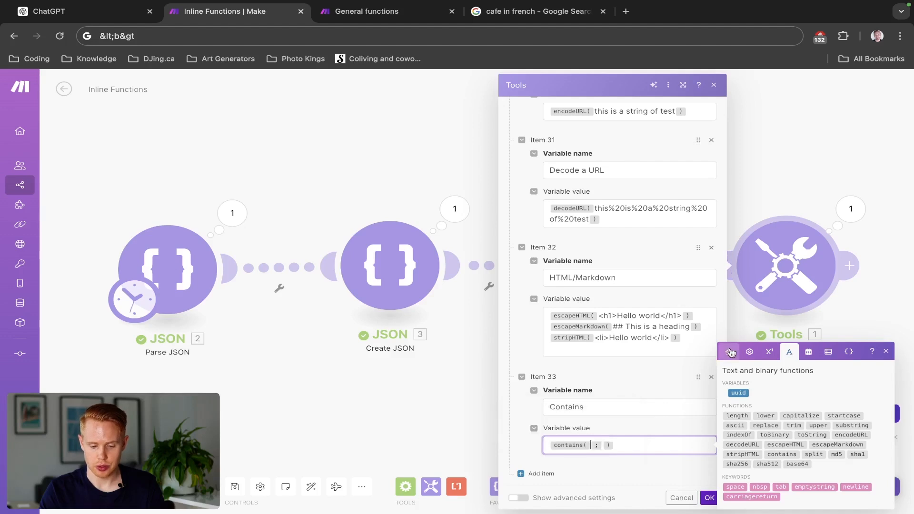
- Set the contains function's array to the JSON string from Create JSON and its value to 2, and save the module
{"action": "left_click", "coordinate": [730, 352]}
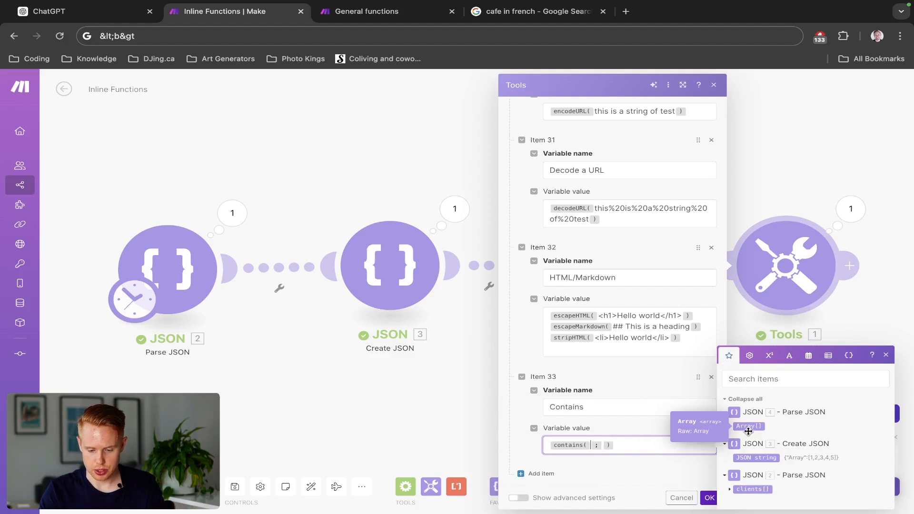
{"action": "left_click", "coordinate": [750, 458]}
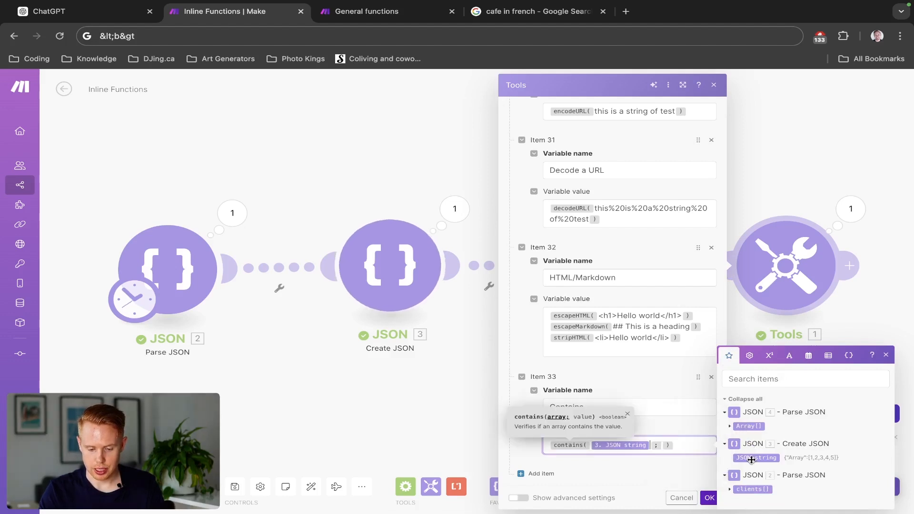
{"action": "type", "text": "2"}
{"action": "left_click", "coordinate": [709, 498]}
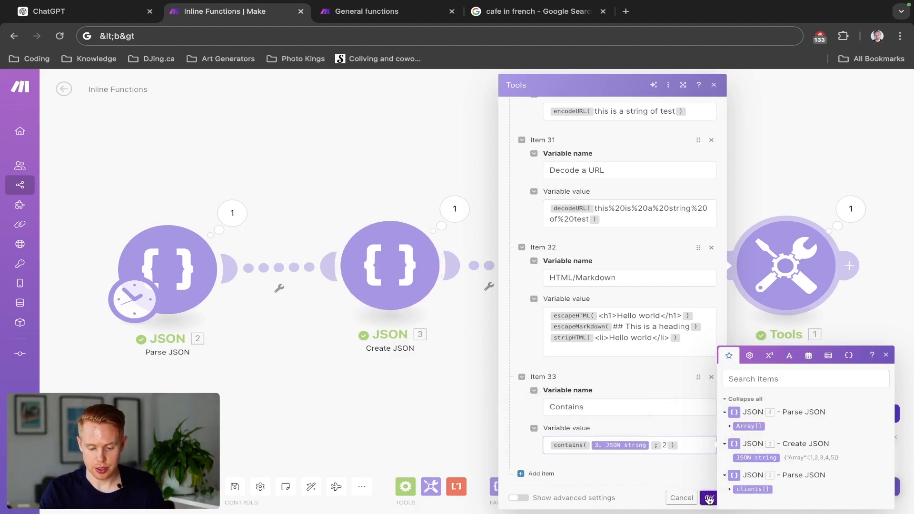
- Run the scenario and check the Contains variable in the Set multiple variables output
{"action": "left_click", "coordinate": [82, 487]}
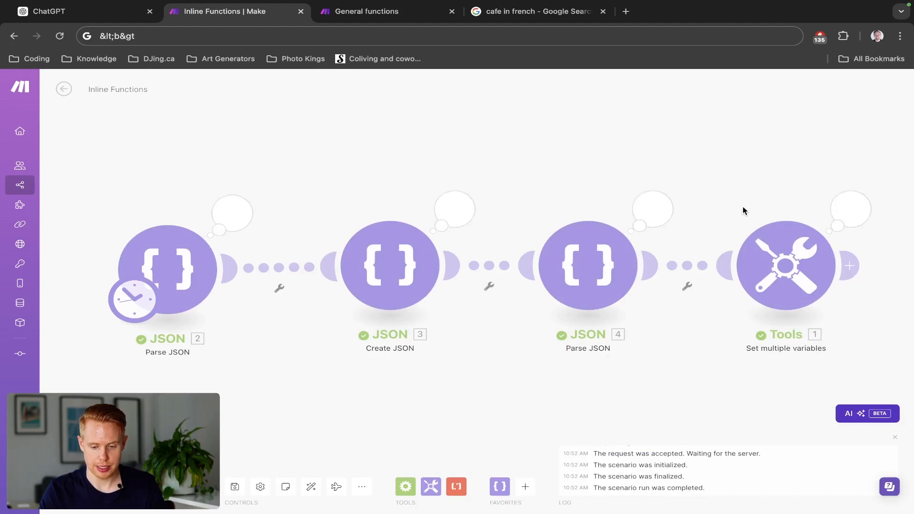
{"action": "left_click", "coordinate": [851, 210]}
{"action": "scroll", "coordinate": [696, 393], "scroll_direction": "down", "scroll_amount": 2}
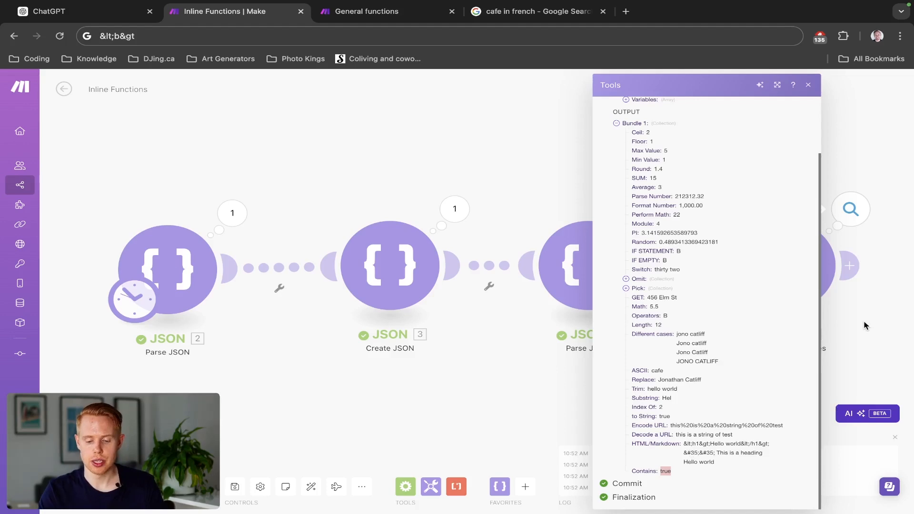
- Reopen the Set multiple variables module and add item 34 to the variables
{"action": "left_click", "coordinate": [815, 290]}
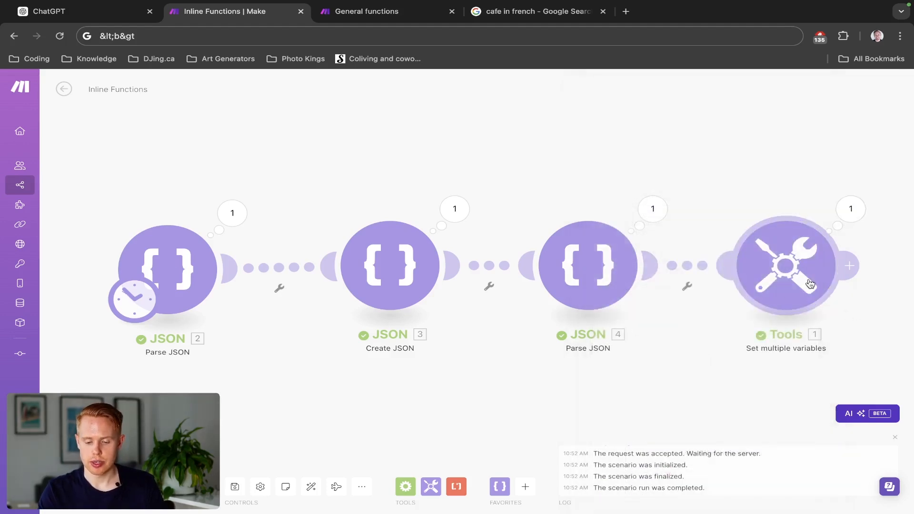
{"action": "scroll", "coordinate": [659, 372], "scroll_direction": "down", "scroll_amount": 20}
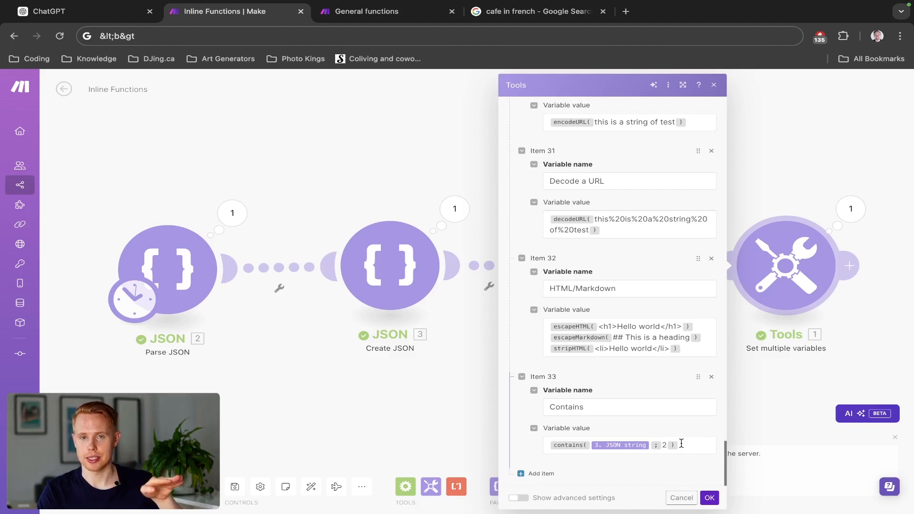
{"action": "left_click", "coordinate": [550, 475]}
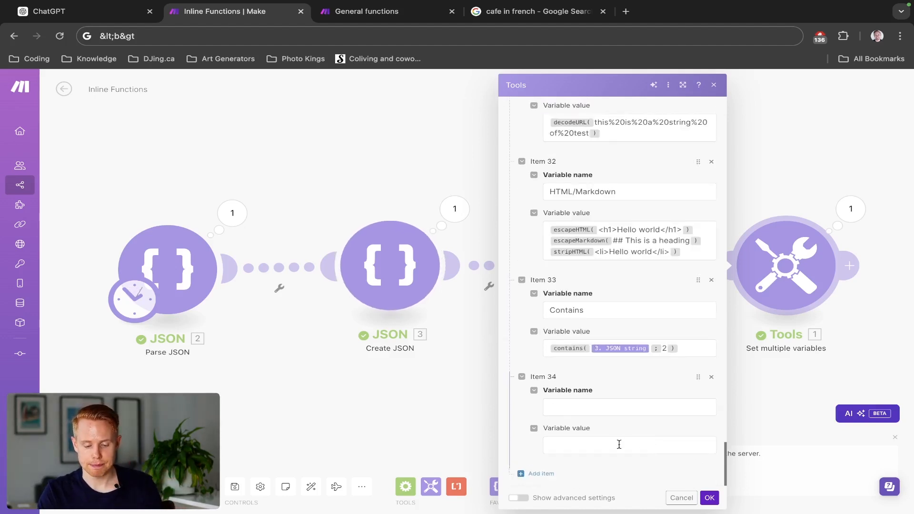
- Name item 34's variable "Split", with the text and binary functions shown for its value
{"action": "left_click", "coordinate": [615, 408]}
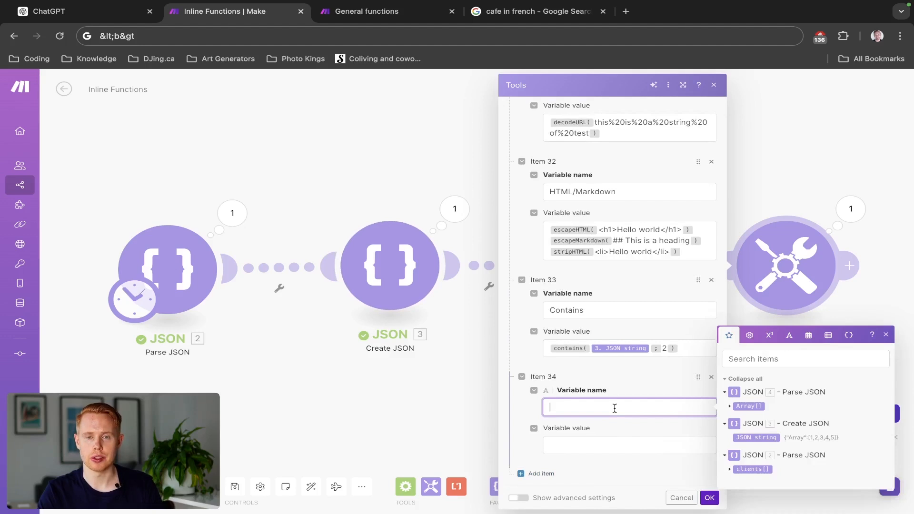
{"action": "mouse_move", "coordinate": [556, 347]}
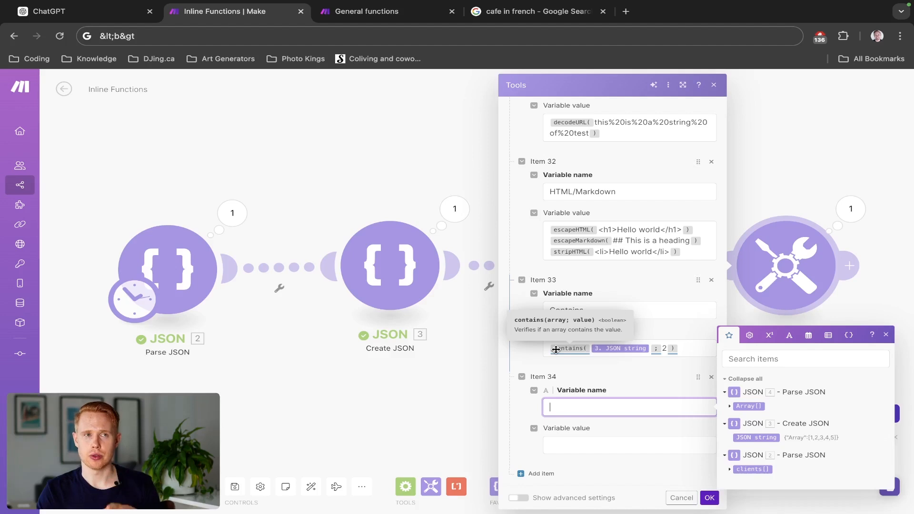
{"action": "left_click", "coordinate": [749, 335]}
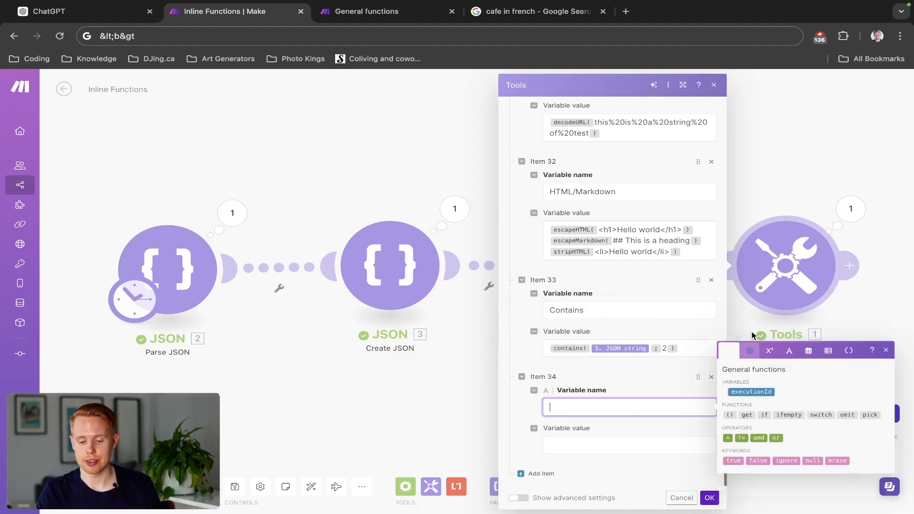
{"action": "mouse_move", "coordinate": [765, 417]}
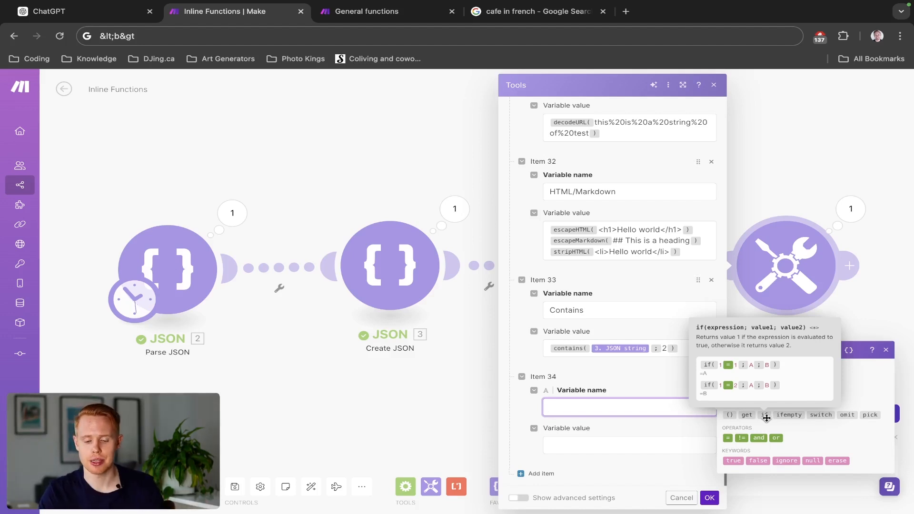
{"action": "left_click", "coordinate": [790, 356]}
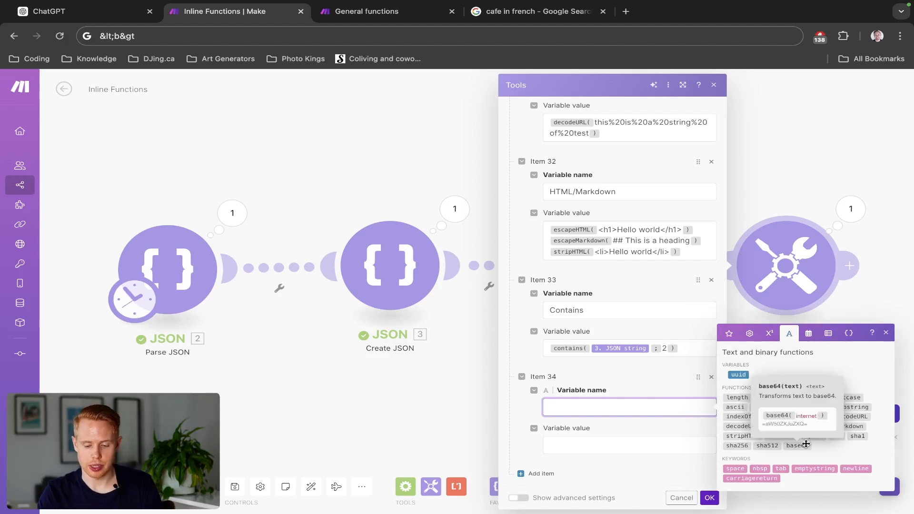
{"action": "type", "text": "Spl"}
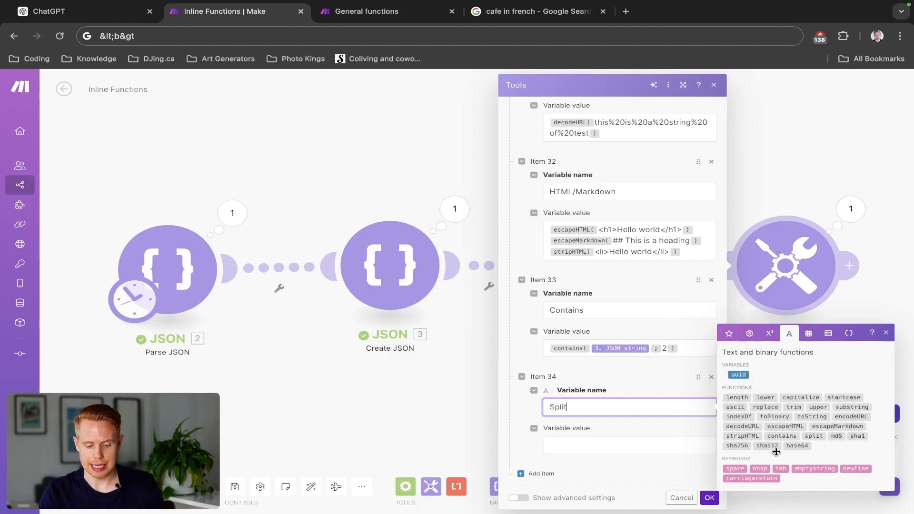
{"action": "type", "text": "it"}
{"action": "key", "text": "Tab"}
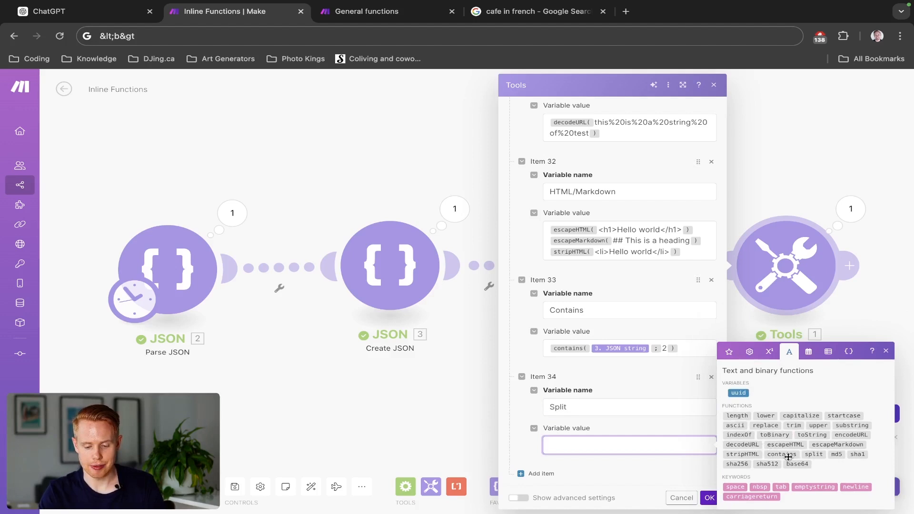
- Set item 34's value to the split function with a full name as text and a plain space as separator, and save the module
{"action": "left_click", "coordinate": [814, 454]}
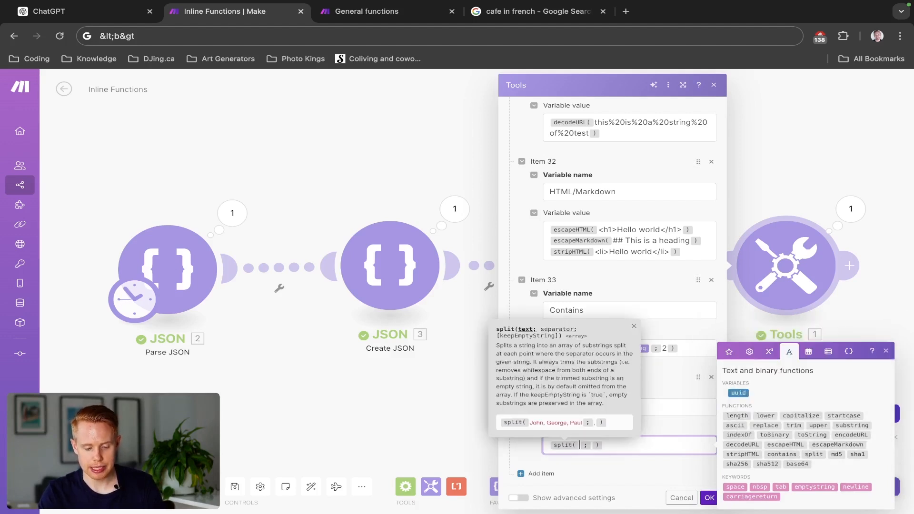
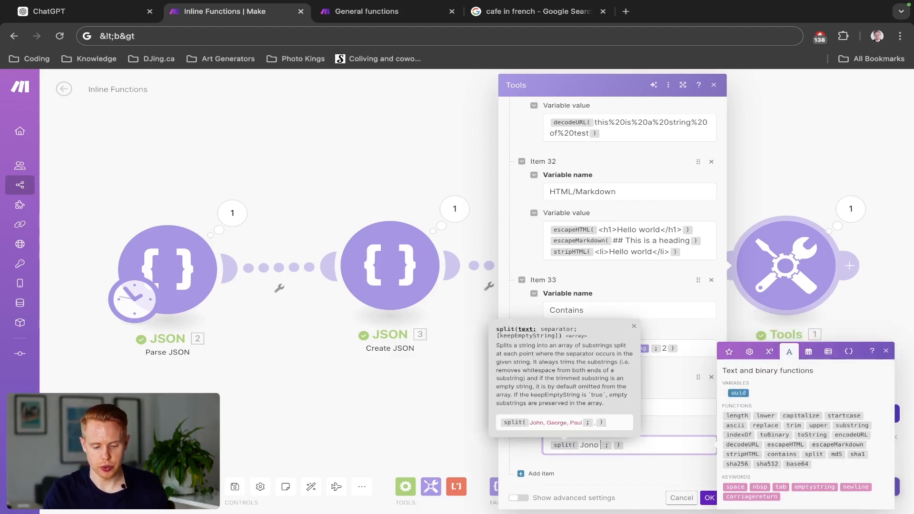
{"action": "key", "text": "Right"}
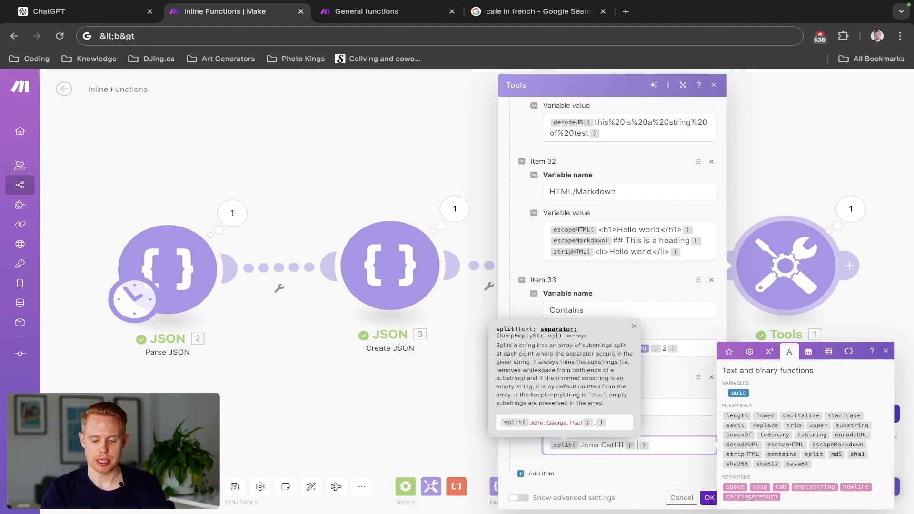
{"action": "key", "text": "ctrl+a"}
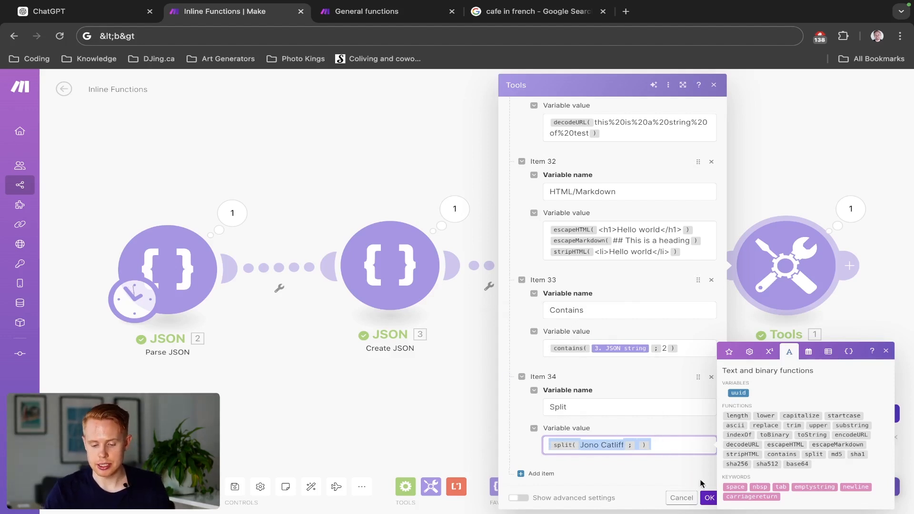
{"action": "left_click", "coordinate": [708, 495]}
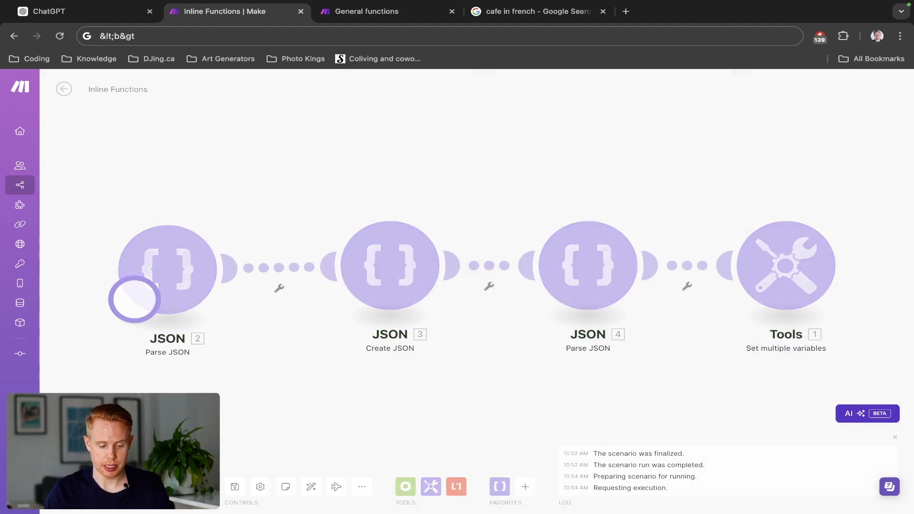
- Run the scenario and expand the Split array in the Set multiple variables output
{"action": "left_click", "coordinate": [850, 208]}
{"action": "scroll", "coordinate": [687, 359], "scroll_direction": "down", "scroll_amount": 3}
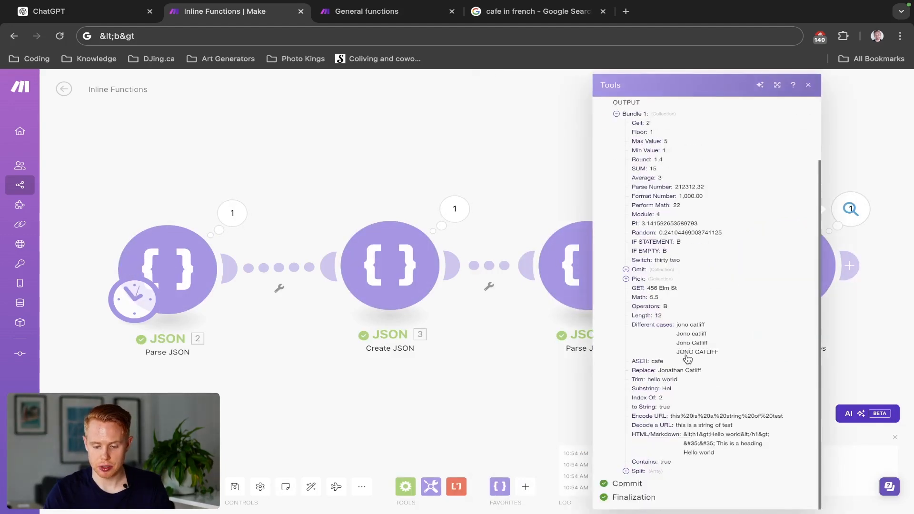
{"action": "left_click", "coordinate": [626, 471]}
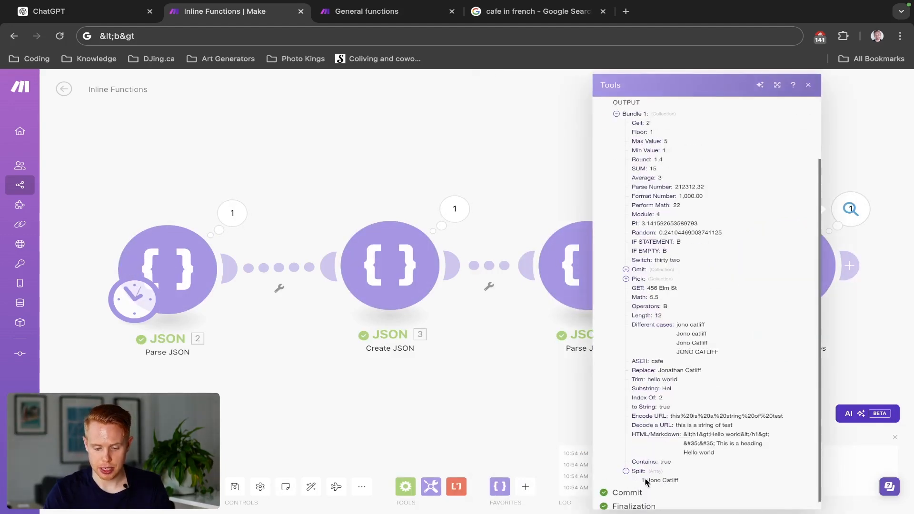
- Reopen the Set multiple variables module and set the split function's separator in item 34 to the space keyword
{"action": "left_click", "coordinate": [551, 375]}
{"action": "left_click", "coordinate": [747, 295]}
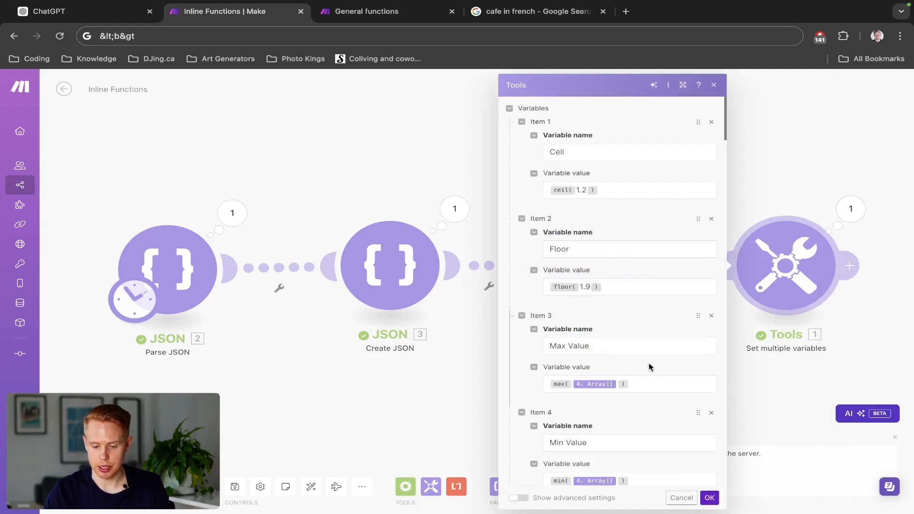
{"action": "scroll", "coordinate": [650, 367], "scroll_direction": "down", "scroll_amount": 20}
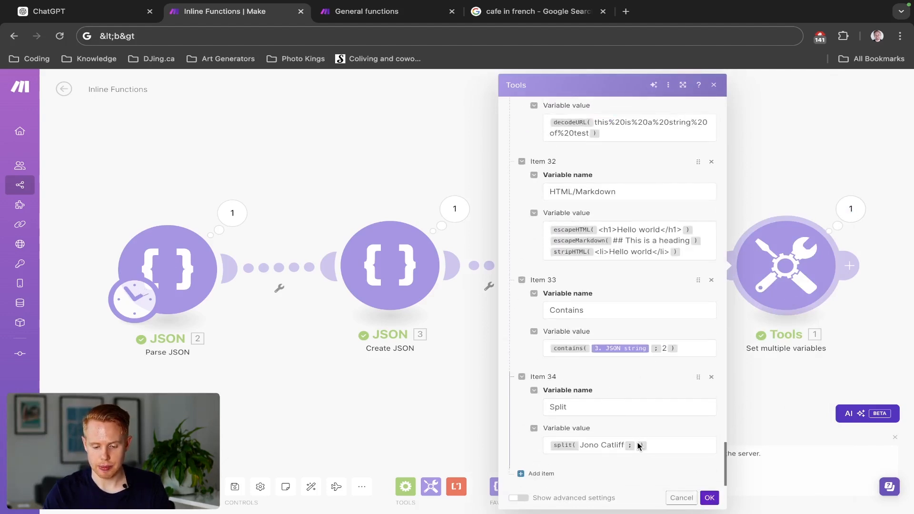
{"action": "left_click", "coordinate": [639, 446]}
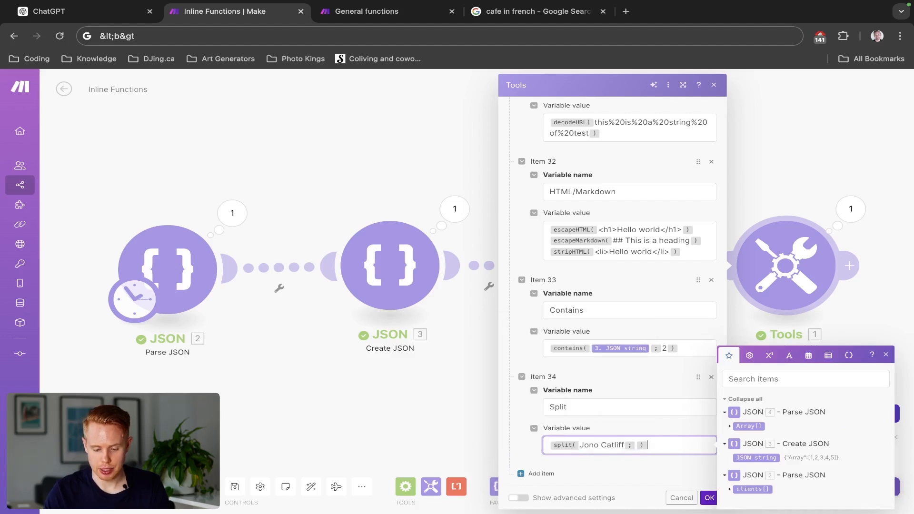
{"action": "key", "text": "Left"}
{"action": "key", "text": "BackSpace"}
{"action": "type", "text": ";"}
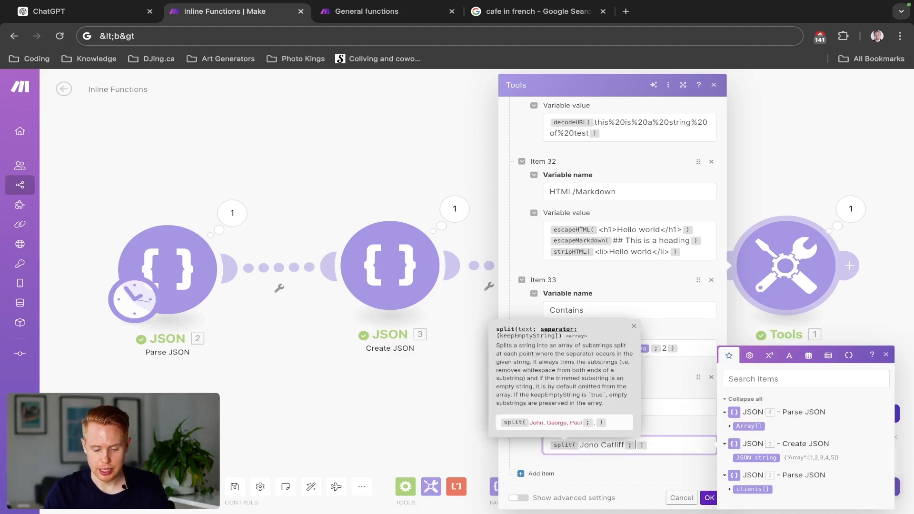
{"action": "left_click", "coordinate": [787, 361]}
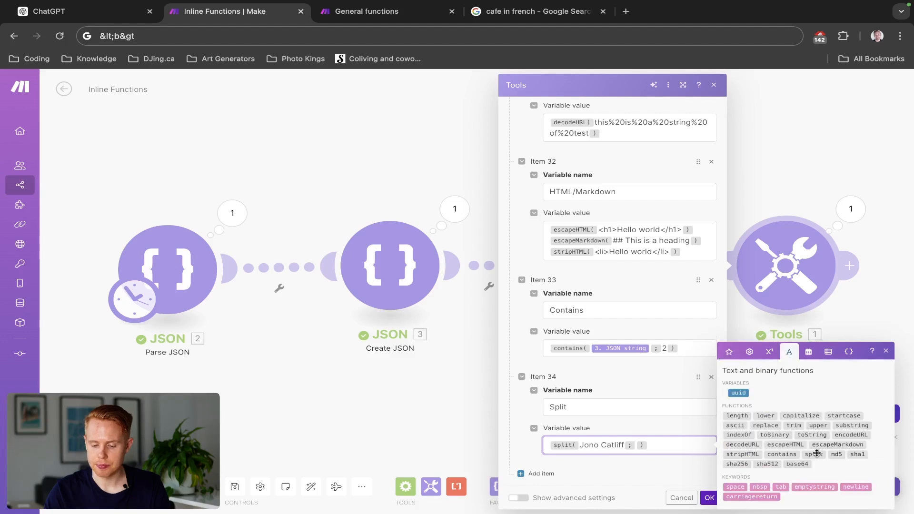
{"action": "left_click", "coordinate": [731, 486]}
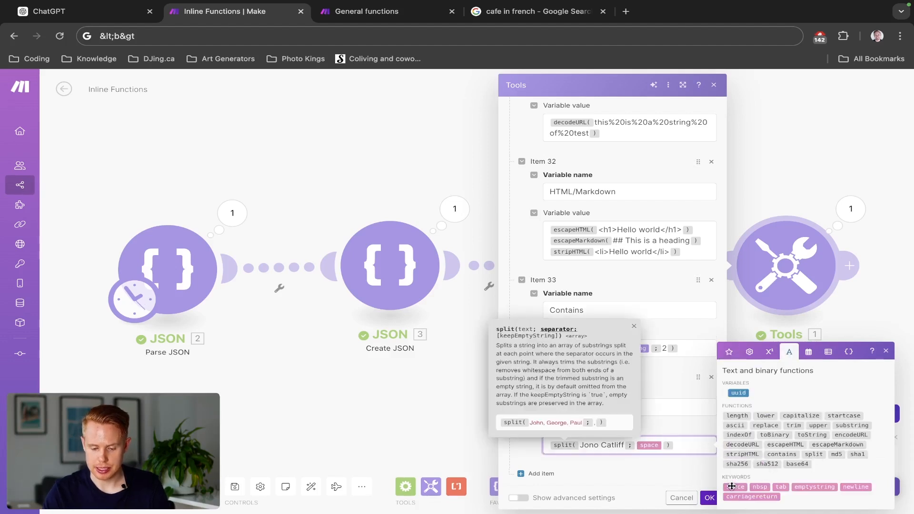
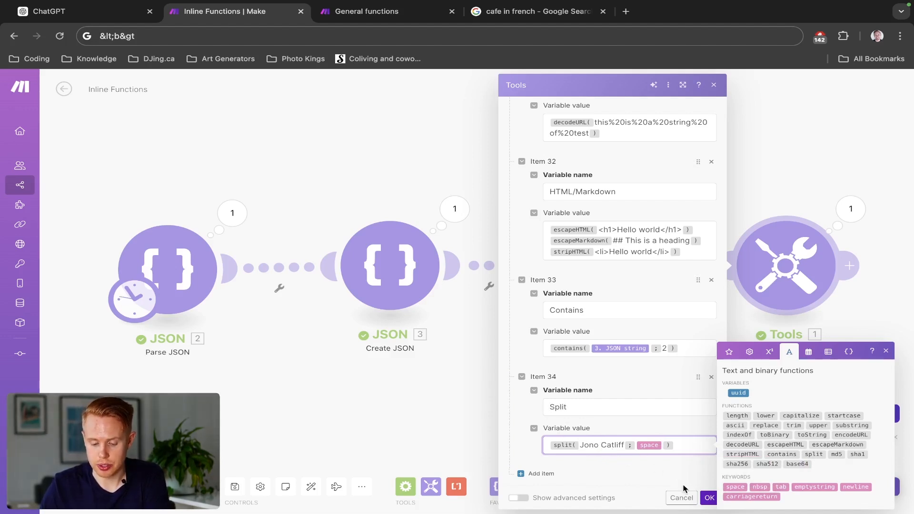
- Save the Split variable and run the scenario to examine the Split array in the Tools module's output
{"action": "left_click", "coordinate": [708, 498]}
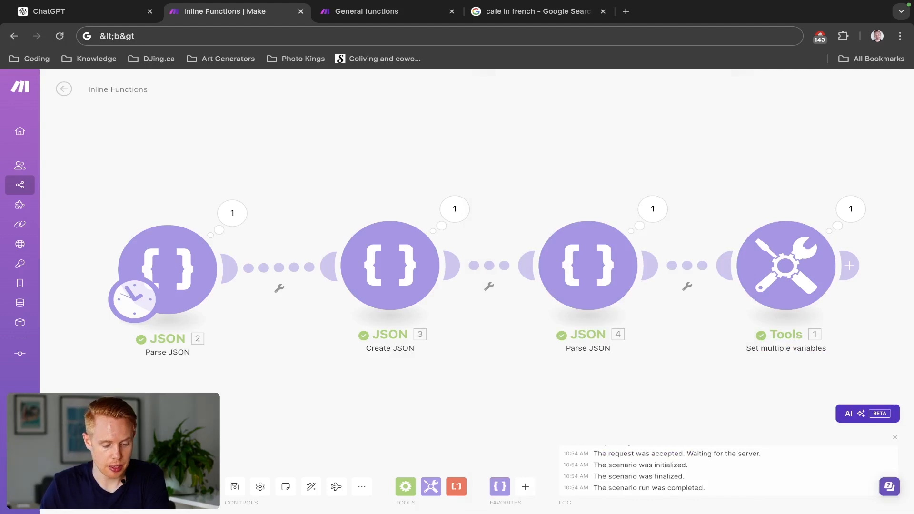
{"action": "left_click", "coordinate": [87, 486]}
{"action": "left_click", "coordinate": [850, 209]}
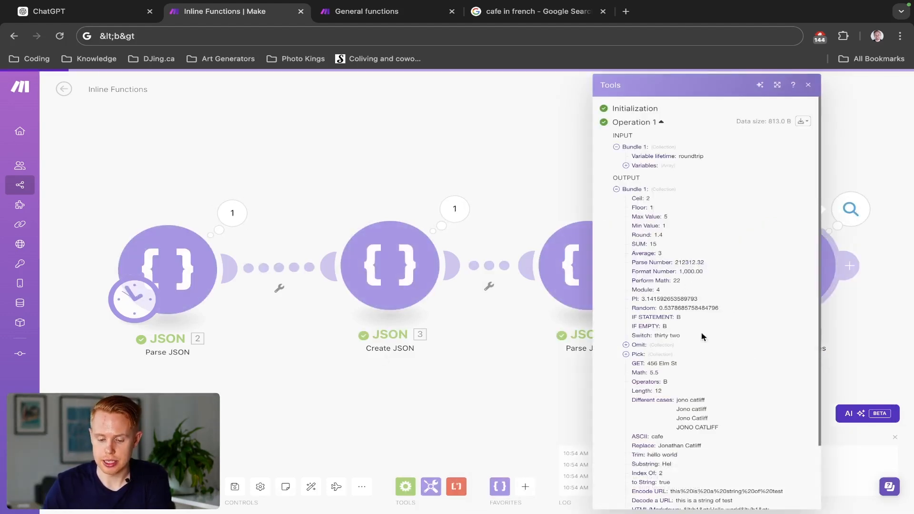
{"action": "scroll", "coordinate": [699, 343], "scroll_direction": "down", "scroll_amount": 3}
{"action": "left_click", "coordinate": [625, 471]}
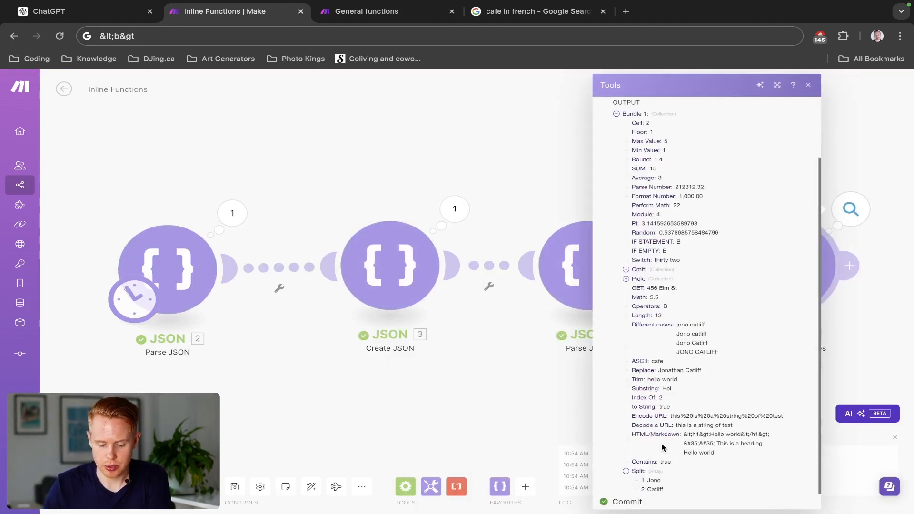
{"action": "scroll", "coordinate": [661, 443], "scroll_direction": "down", "scroll_amount": 1}
{"action": "double_click", "coordinate": [655, 462]}
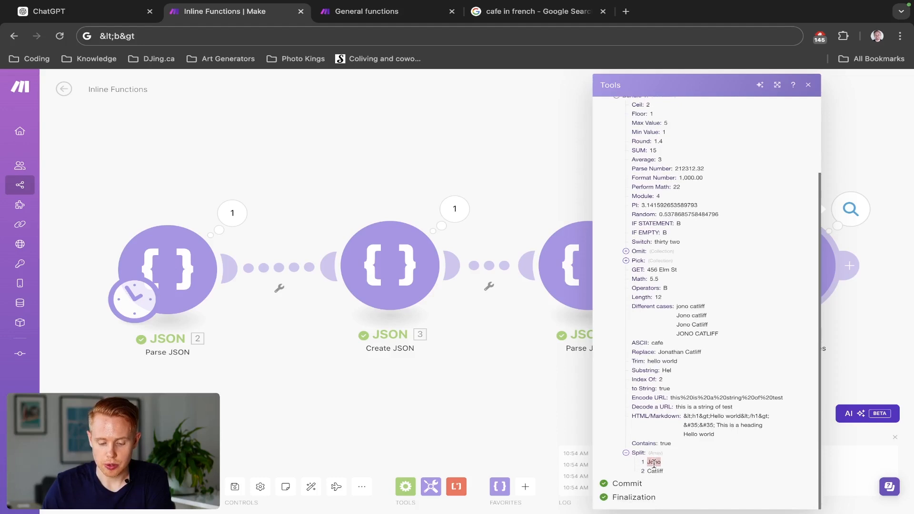
{"action": "left_click", "coordinate": [509, 396]}
- Add a variable named UUID to the Tools module with the uuid text variable as its value, and save
{"action": "left_click", "coordinate": [802, 270]}
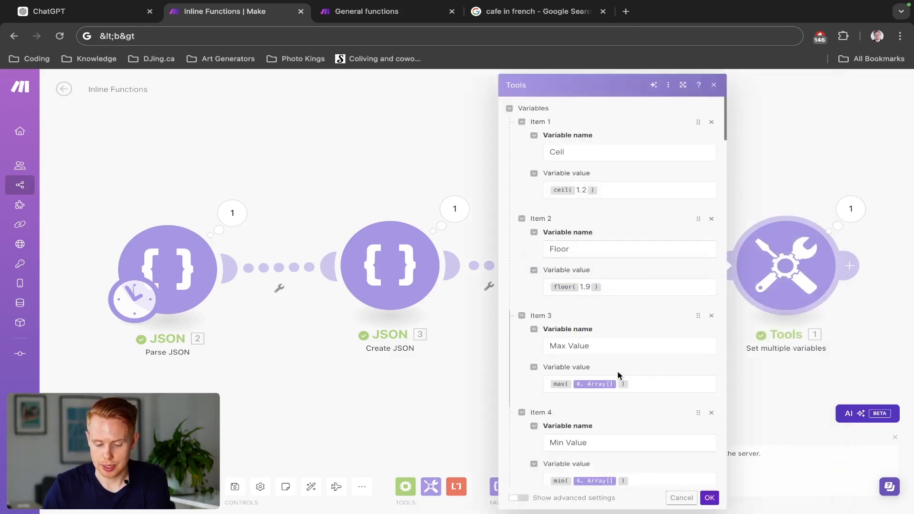
{"action": "scroll", "coordinate": [618, 373], "scroll_direction": "down", "scroll_amount": 20}
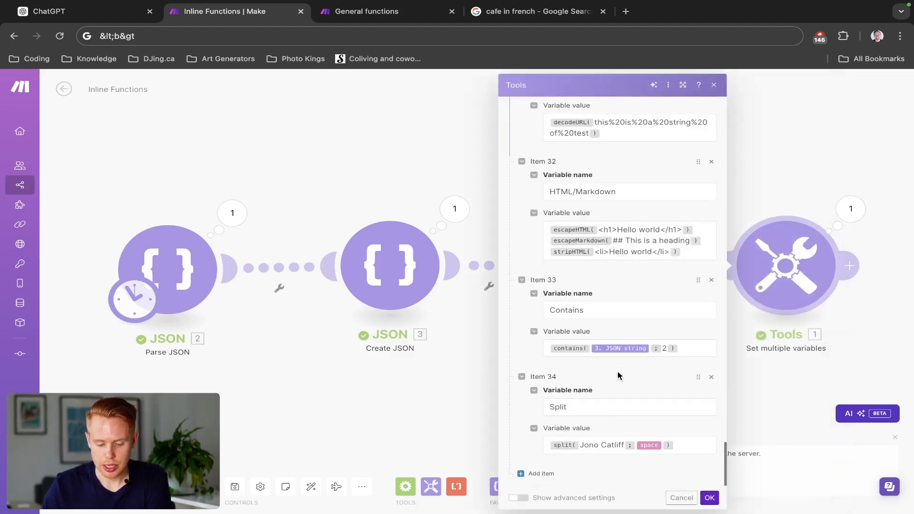
{"action": "left_click", "coordinate": [529, 473]}
{"action": "scroll", "coordinate": [594, 438], "scroll_direction": "down", "scroll_amount": 2}
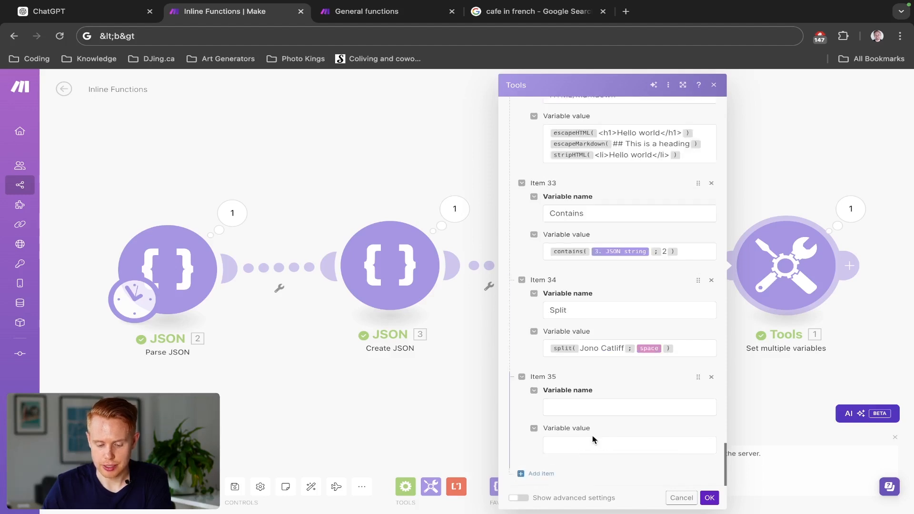
{"action": "left_click", "coordinate": [595, 405]}
{"action": "left_click", "coordinate": [789, 336]}
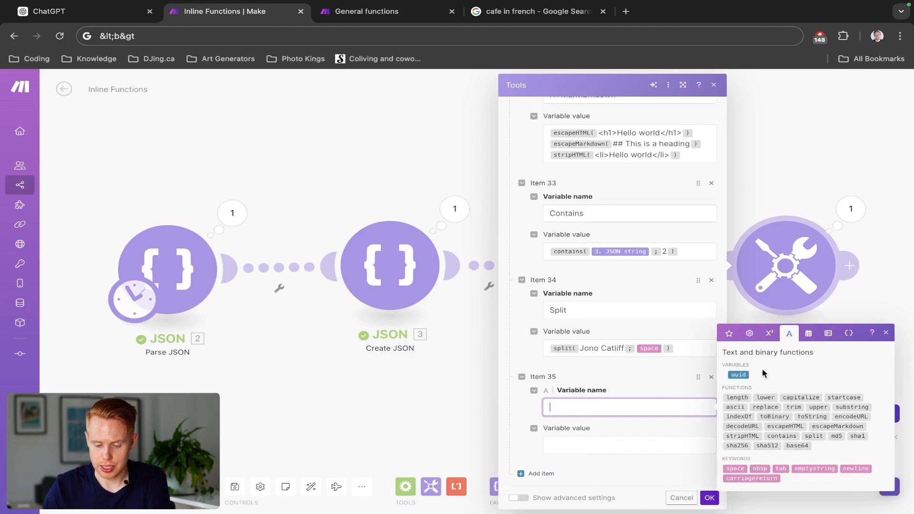
{"action": "type", "text": "UUID"}
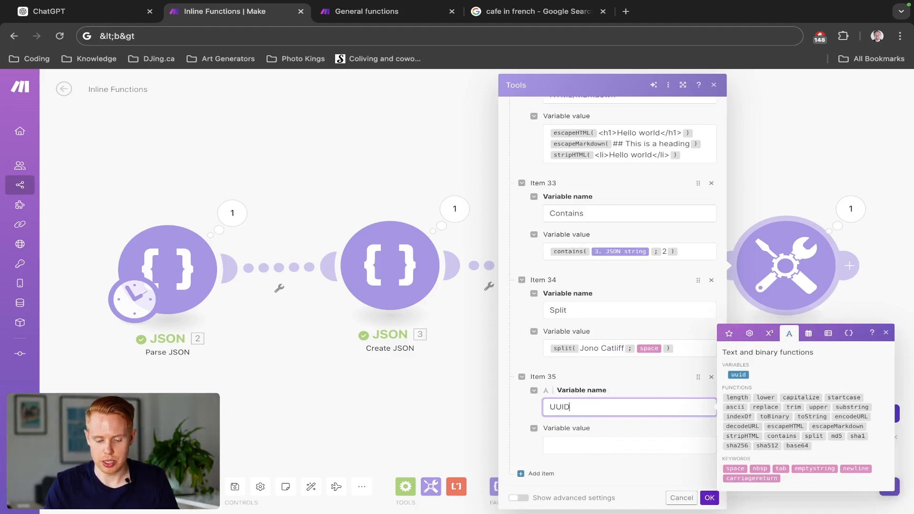
{"action": "left_click", "coordinate": [644, 443]}
{"action": "left_click", "coordinate": [738, 393]}
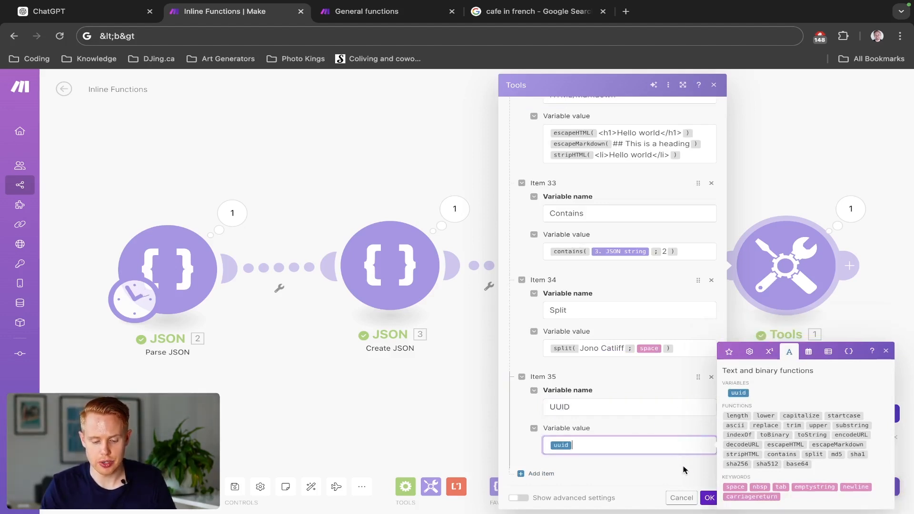
{"action": "left_click", "coordinate": [709, 498]}
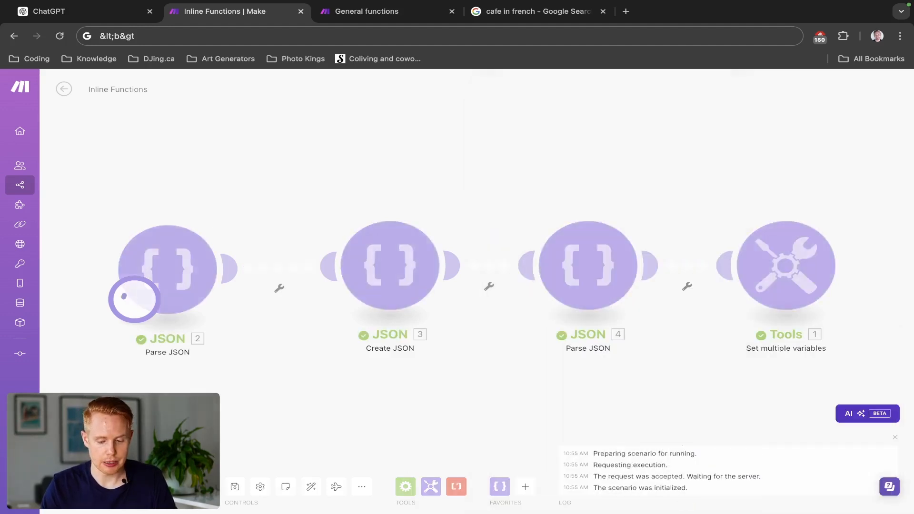
- Run the scenario once and examine the UUID value in the Tools module's output
{"action": "left_click", "coordinate": [851, 208]}
{"action": "scroll", "coordinate": [746, 416], "scroll_direction": "down", "scroll_amount": 2}
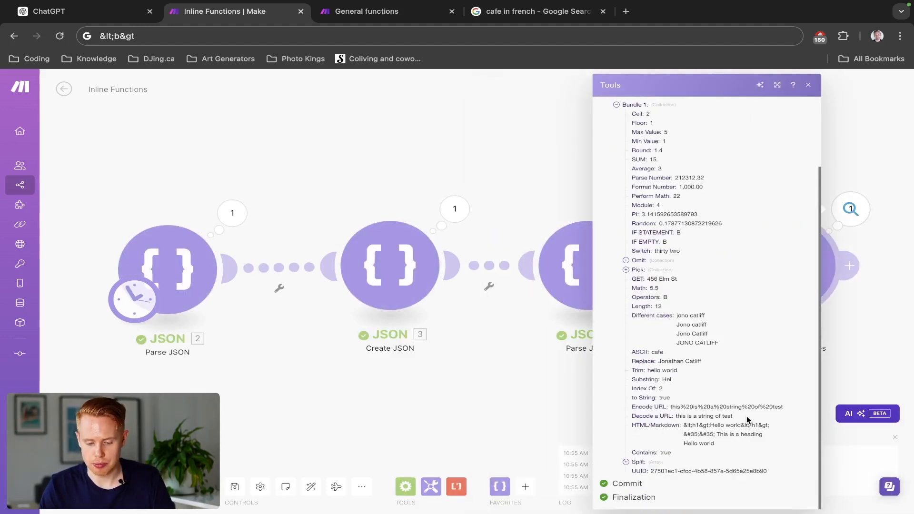
{"action": "left_click", "coordinate": [704, 467]}
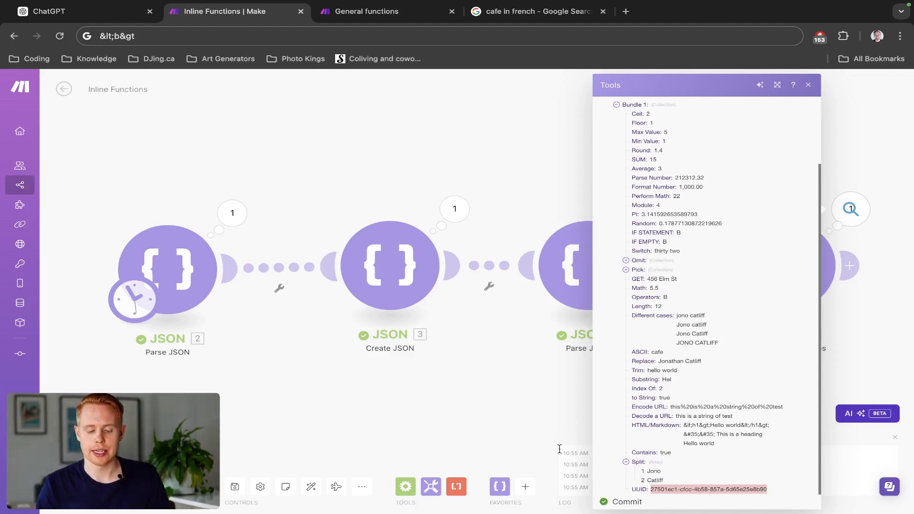
{"action": "left_click", "coordinate": [490, 419]}
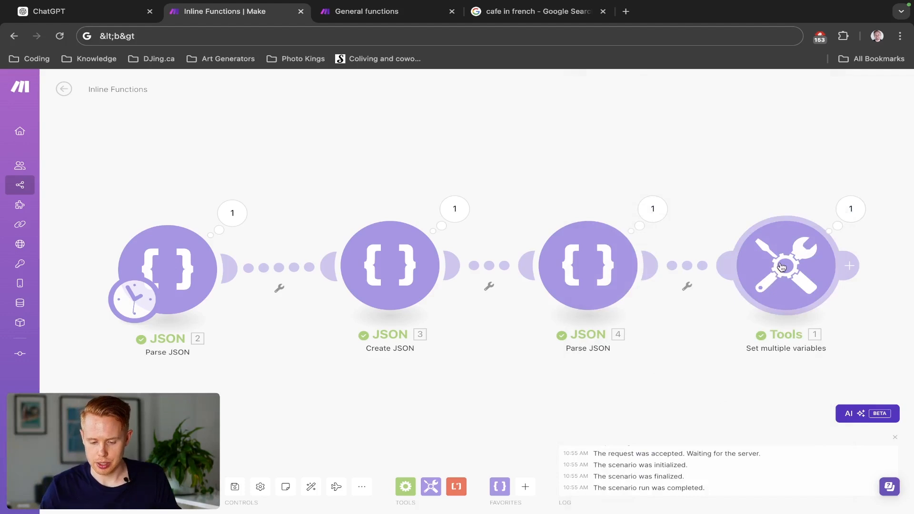
- Add another variable item at the end of the Tools module's list and name it Codes
{"action": "left_click_drag", "start_coordinate": [731, 186], "coordinate": [431, 169]}
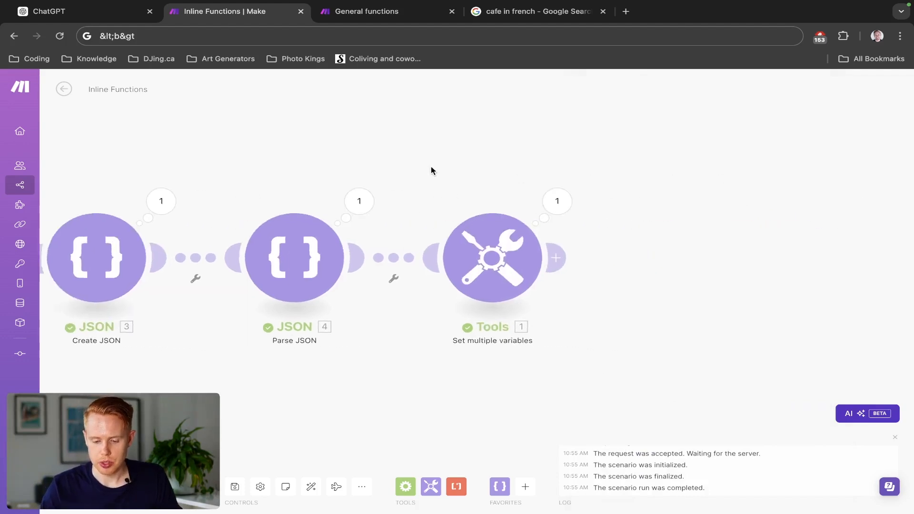
{"action": "left_click", "coordinate": [481, 261]}
{"action": "left_click", "coordinate": [543, 227]}
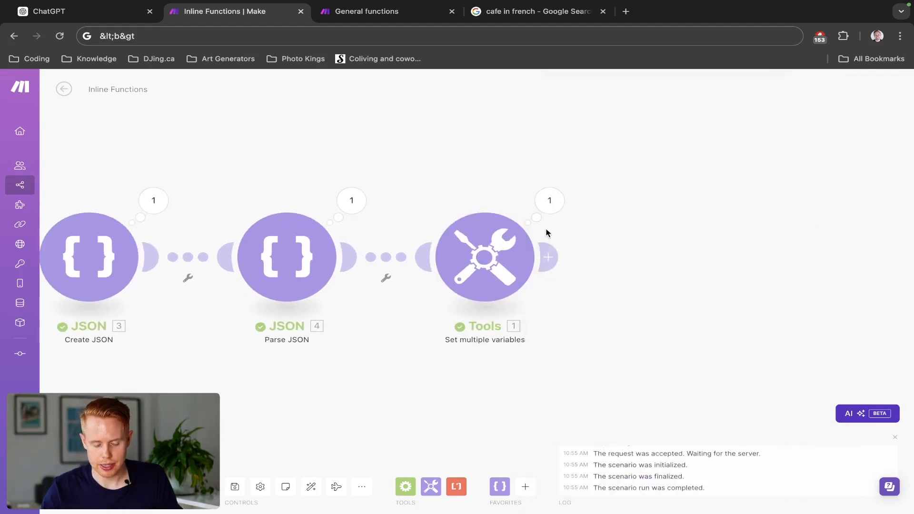
{"action": "left_click", "coordinate": [548, 257]}
{"action": "left_click", "coordinate": [486, 266]}
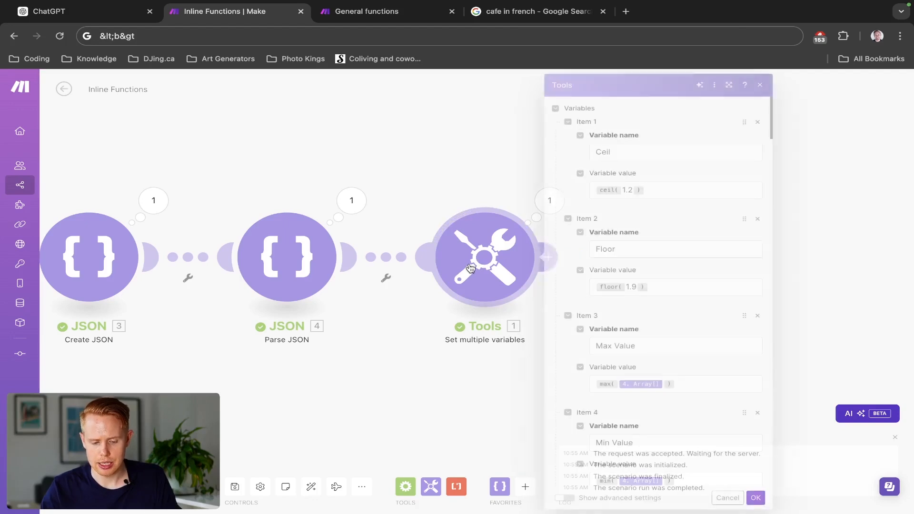
{"action": "scroll", "coordinate": [593, 327], "scroll_direction": "down", "scroll_amount": 20}
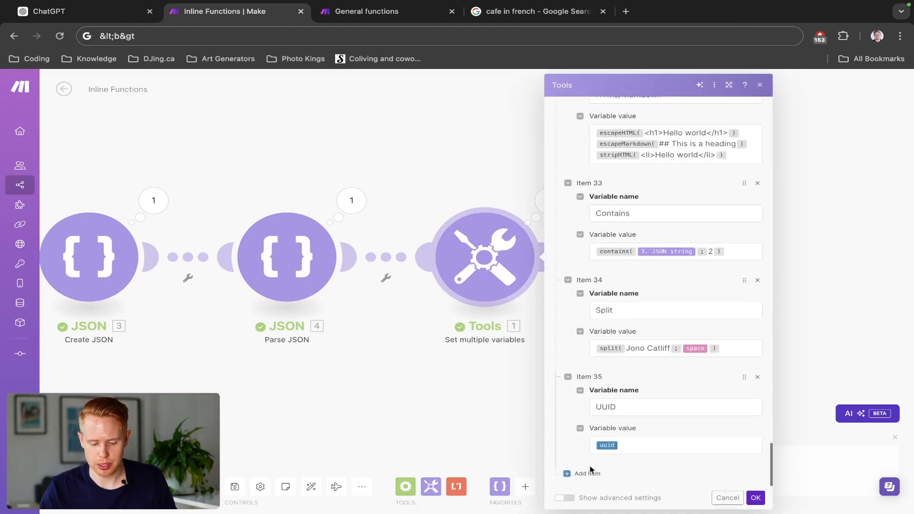
{"action": "left_click", "coordinate": [588, 473]}
{"action": "left_click", "coordinate": [616, 406]}
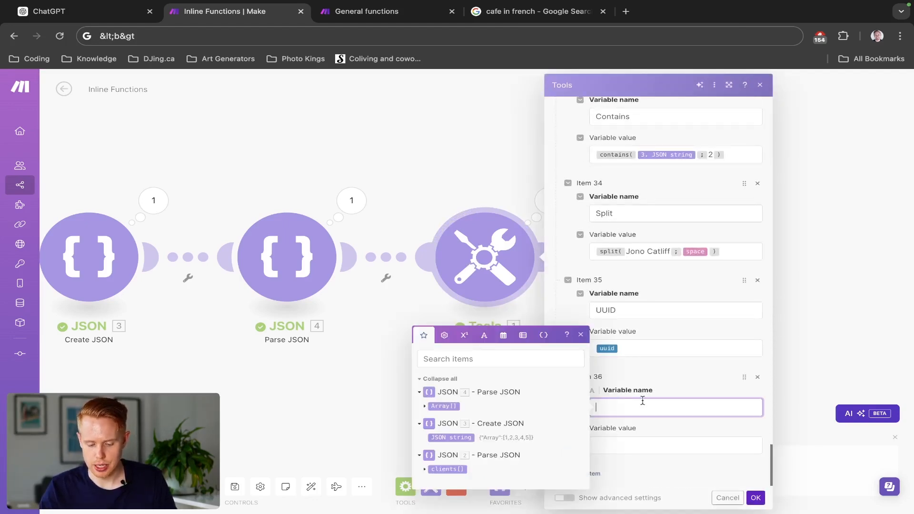
{"action": "left_click", "coordinate": [484, 334]}
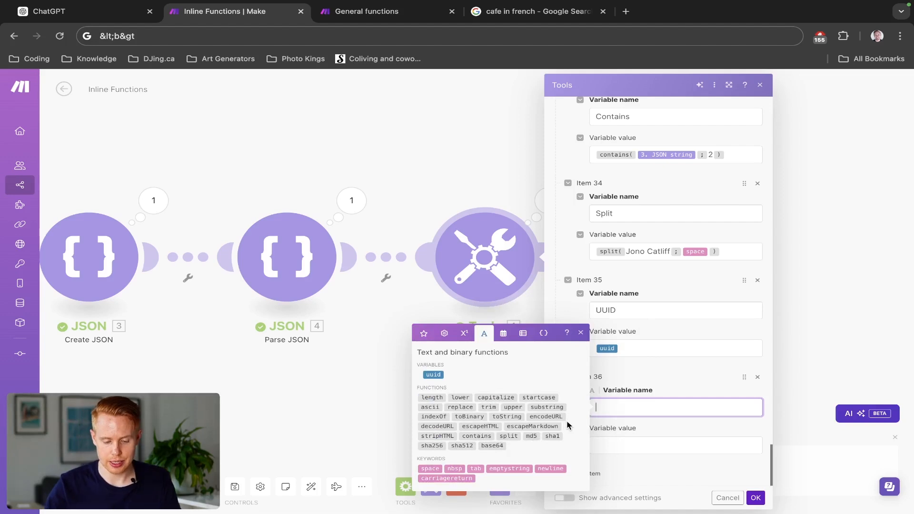
{"action": "type", "text": "odes"}
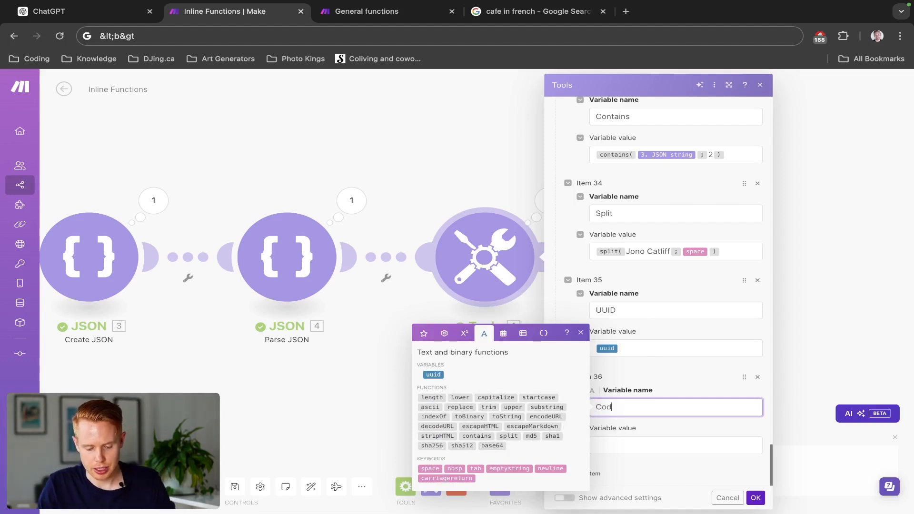
- Fill the Codes value with the functions toBinary, md5, sha1, sha256, sha512 and base64, each on its own line
{"action": "left_click", "coordinate": [613, 440]}
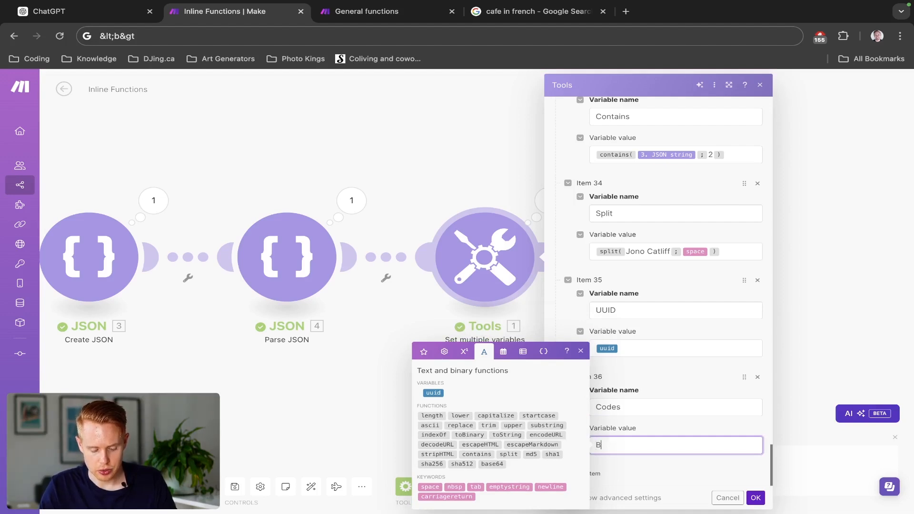
{"action": "key", "text": "BackSpace"}
{"action": "key", "text": "BackSpace"}
{"action": "key", "text": "BackSpace"}
{"action": "key", "text": "BackSpace"}
{"action": "key", "text": "BackSpace"}
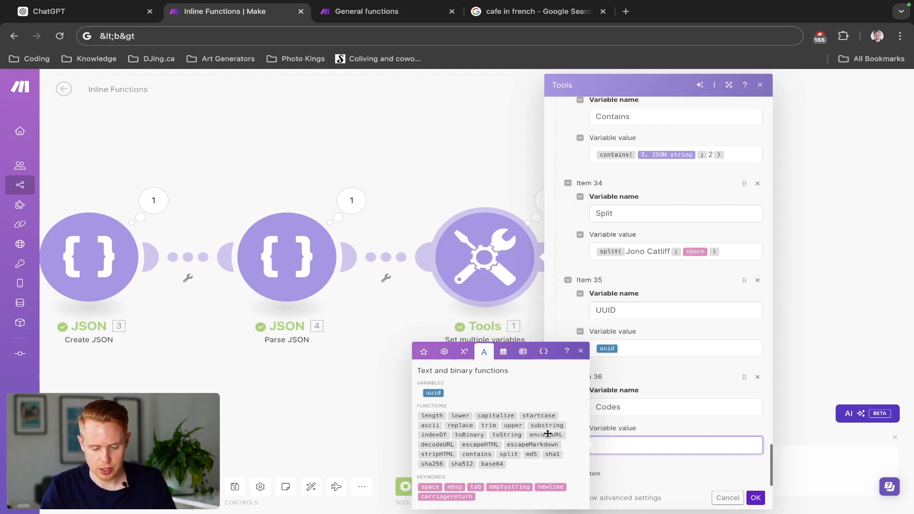
{"action": "left_click", "coordinate": [475, 435]}
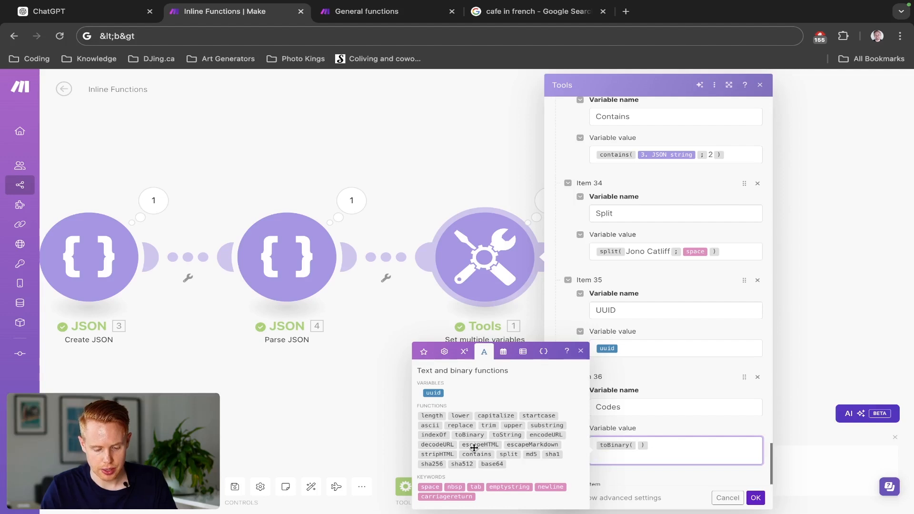
{"action": "left_click", "coordinate": [531, 454]}
{"action": "key", "text": "Return"}
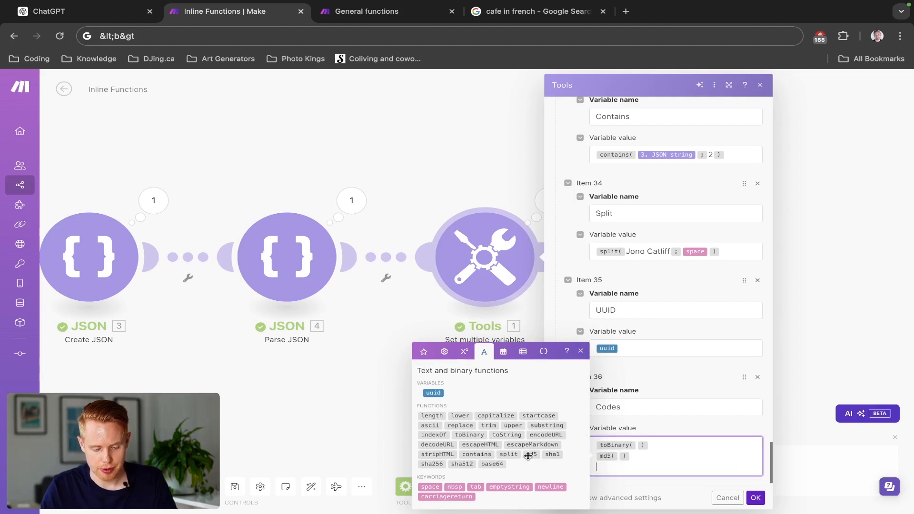
{"action": "left_click", "coordinate": [552, 454]}
{"action": "key", "text": "Return"}
{"action": "left_click", "coordinate": [437, 464]}
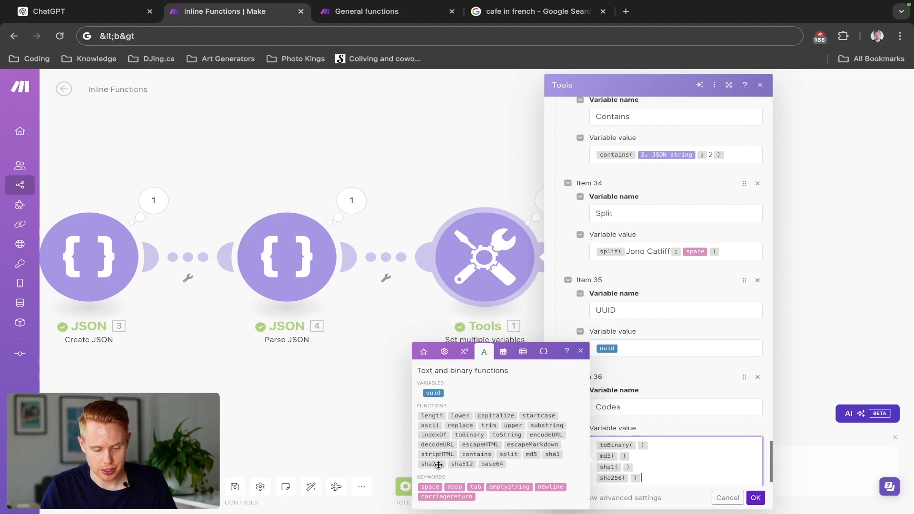
{"action": "key", "text": "Return"}
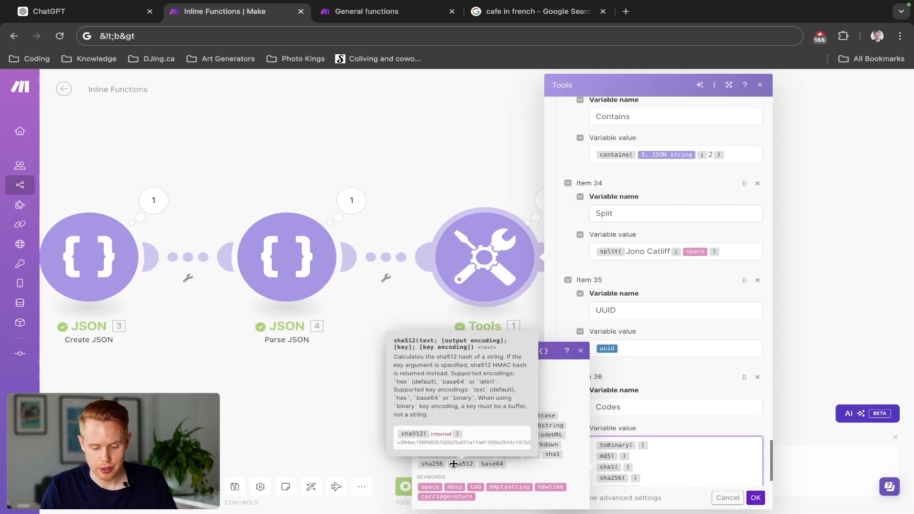
{"action": "left_click", "coordinate": [458, 464]}
{"action": "key", "text": "Return"}
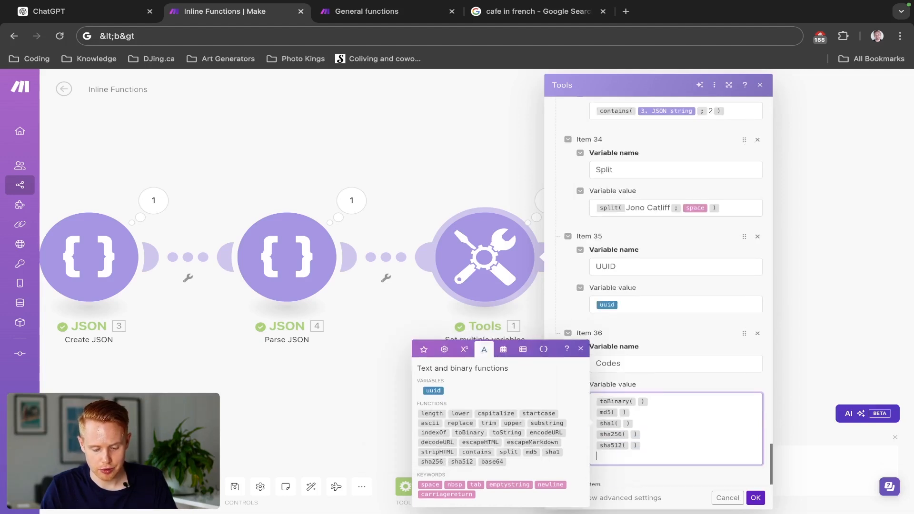
{"action": "left_click", "coordinate": [491, 461]}
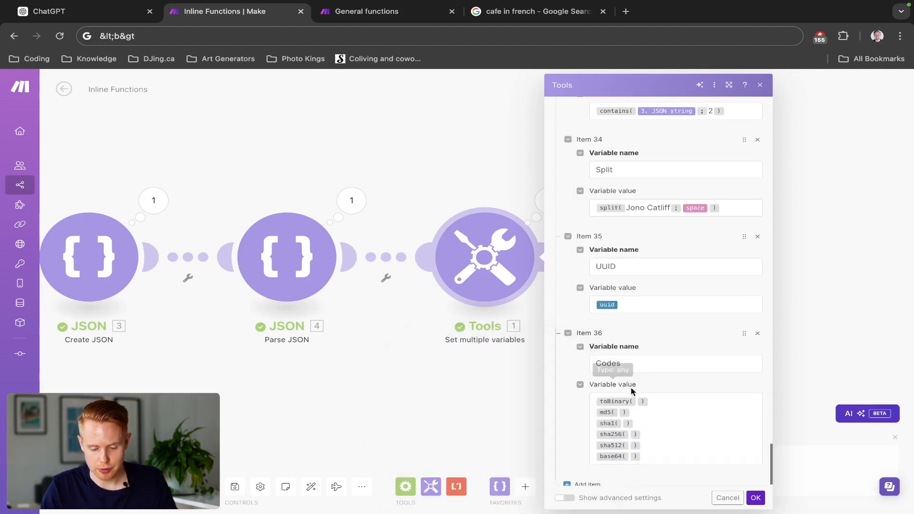
- Enter test as the argument of all six functions in the Codes value and save the module
{"action": "left_click", "coordinate": [636, 401]}
{"action": "type", "text": "test"}
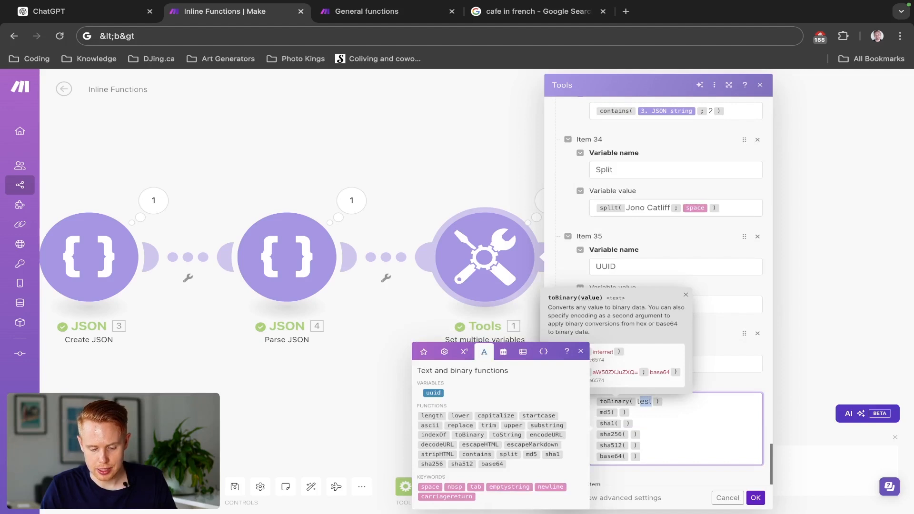
{"action": "left_click", "coordinate": [623, 413]}
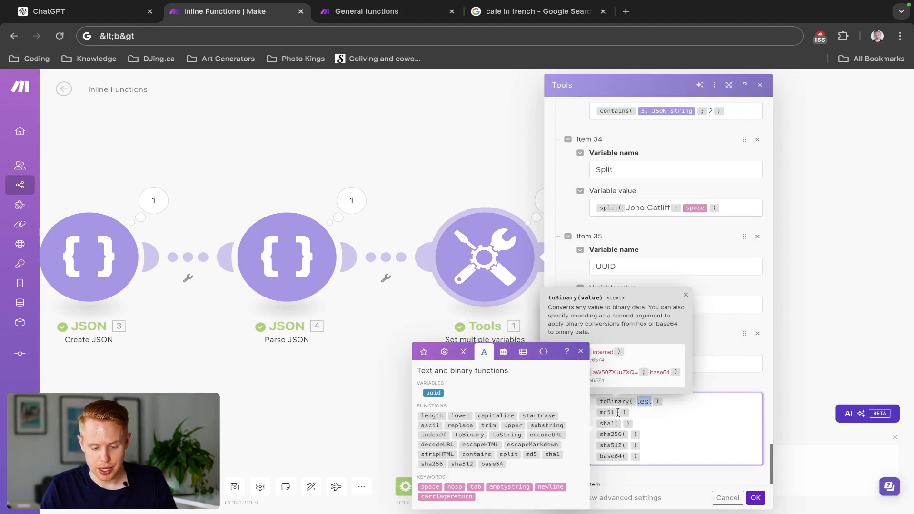
{"action": "type", "text": "test"}
{"action": "left_click", "coordinate": [622, 424]}
{"action": "type", "text": "test"}
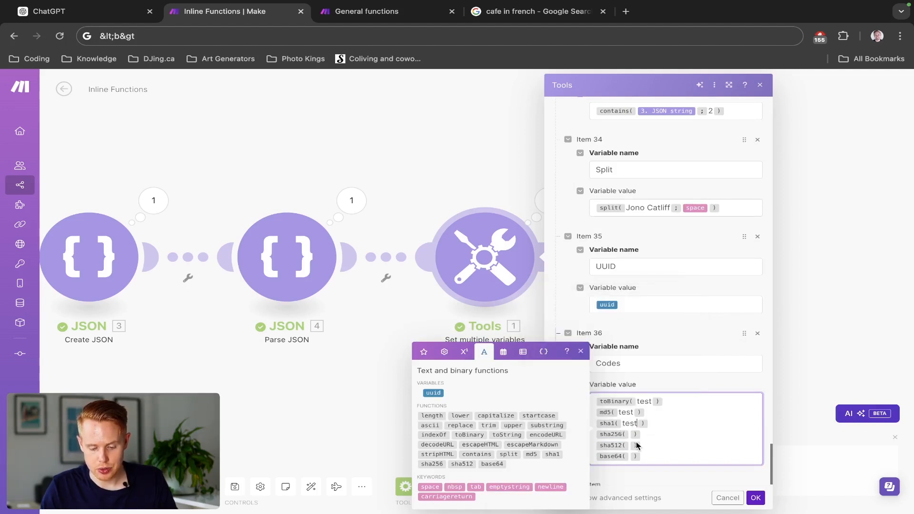
{"action": "left_click", "coordinate": [630, 436]}
{"action": "type", "text": "test"}
{"action": "left_click", "coordinate": [629, 447]}
{"action": "type", "text": "test"}
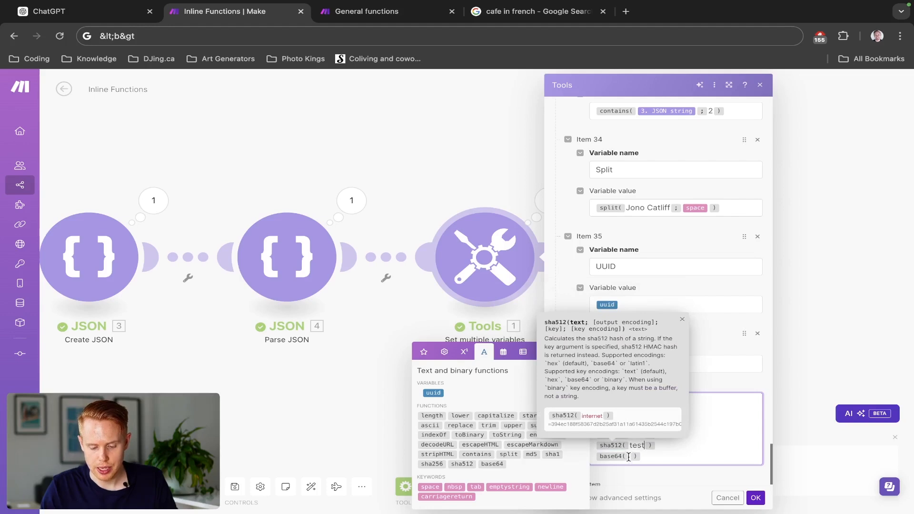
{"action": "left_click", "coordinate": [630, 458]}
{"action": "type", "text": "test"}
{"action": "left_click", "coordinate": [755, 497]}
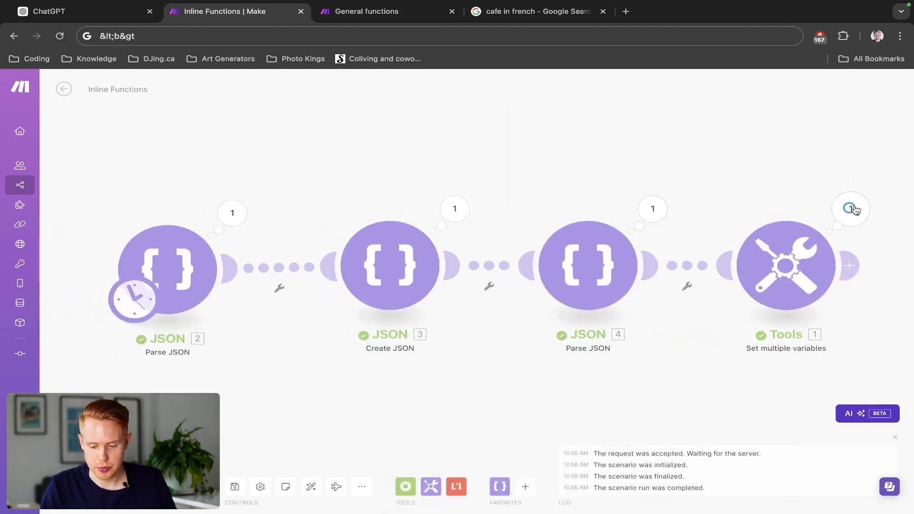
- Run the scenario again and examine the Codes results in the Tools module's output
{"action": "left_click", "coordinate": [850, 209]}
{"action": "scroll", "coordinate": [633, 398], "scroll_direction": "down", "scroll_amount": 3}
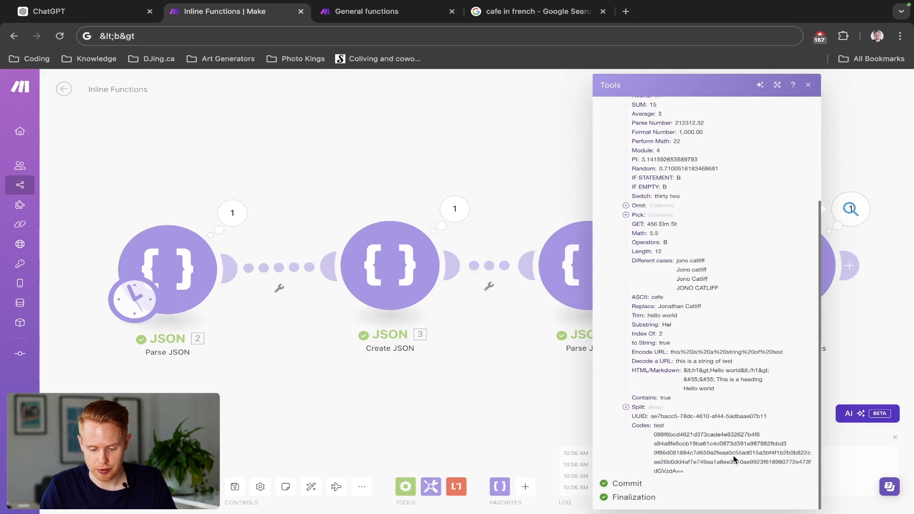
- Inspect the individual hash and base64 lines under Codes up close, and close the Tools module's output
{"action": "scroll", "coordinate": [733, 459], "scroll_direction": "up", "scroll_amount": 5}
{"action": "scroll", "coordinate": [733, 459], "scroll_direction": "right", "scroll_amount": 3}
{"action": "scroll", "coordinate": [733, 459], "scroll_direction": "down", "scroll_amount": 2}
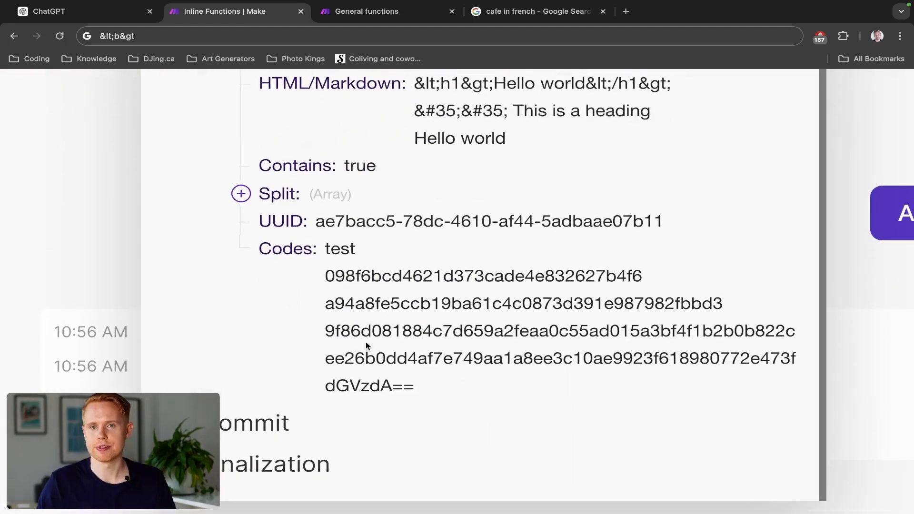
{"action": "scroll", "coordinate": [366, 344], "scroll_direction": "down", "scroll_amount": 5}
{"action": "left_click", "coordinate": [586, 185]}
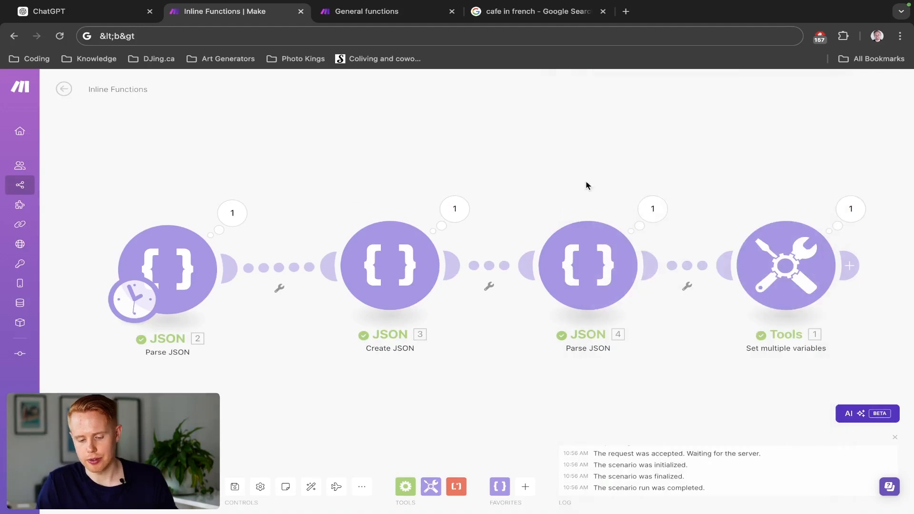
- Add another variable item at the end of the Tools module's list and name it Date Picker
{"action": "left_click_drag", "start_coordinate": [758, 192], "coordinate": [552, 143]}
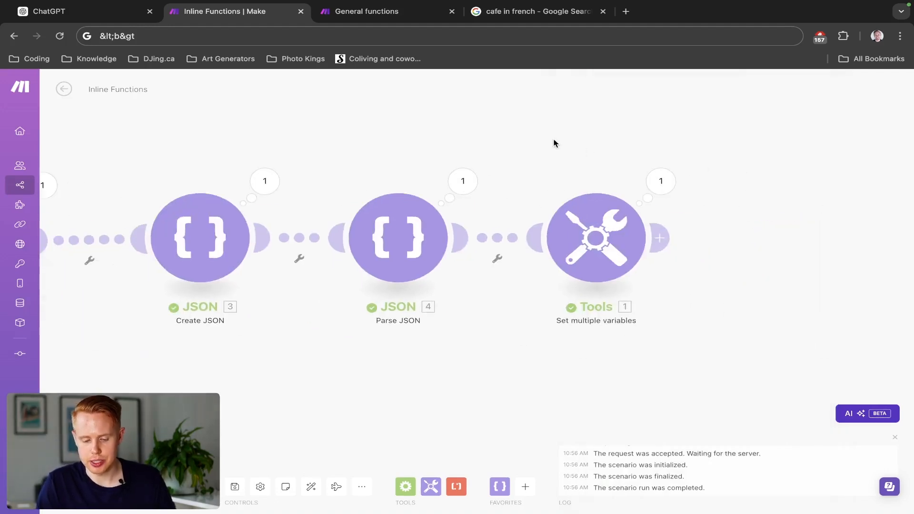
{"action": "left_click", "coordinate": [611, 239]}
{"action": "scroll", "coordinate": [733, 250], "scroll_direction": "down", "scroll_amount": 20}
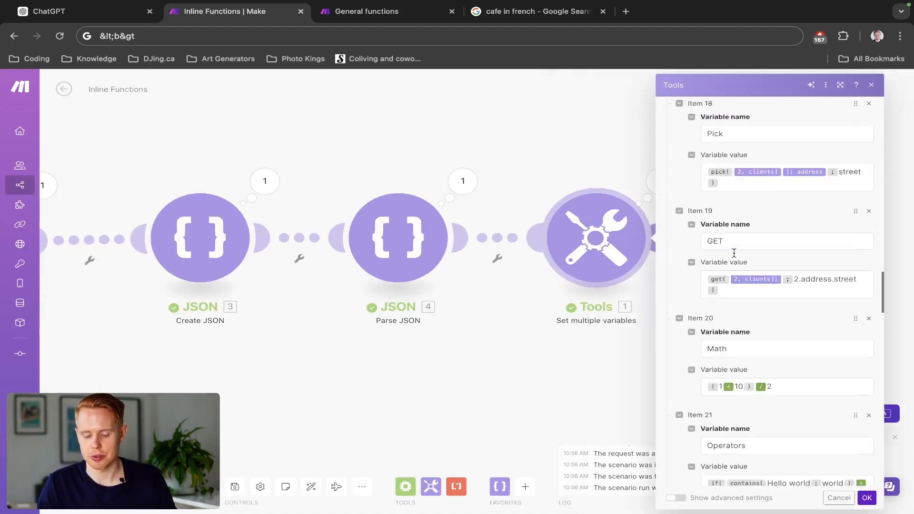
{"action": "scroll", "coordinate": [733, 252], "scroll_direction": "down", "scroll_amount": 15}
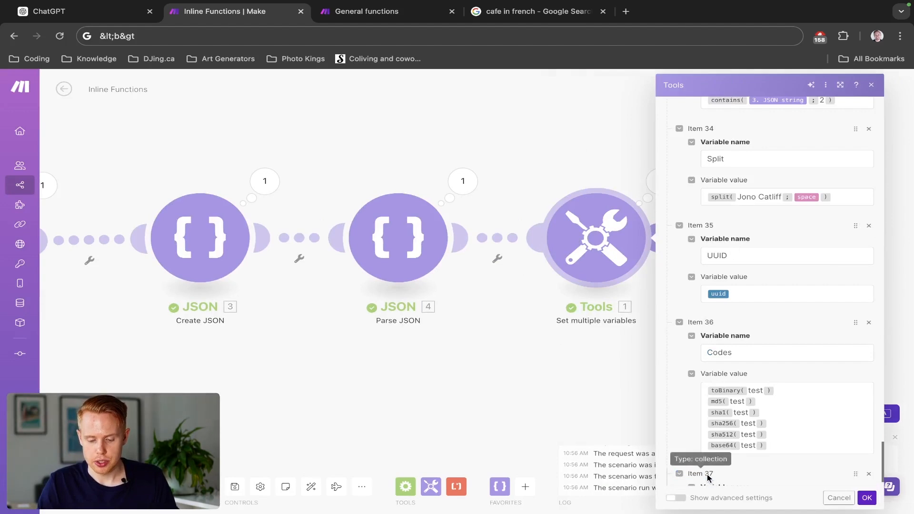
{"action": "left_click", "coordinate": [698, 474]}
{"action": "scroll", "coordinate": [764, 345], "scroll_direction": "down", "scroll_amount": 2}
{"action": "left_click", "coordinate": [742, 406]}
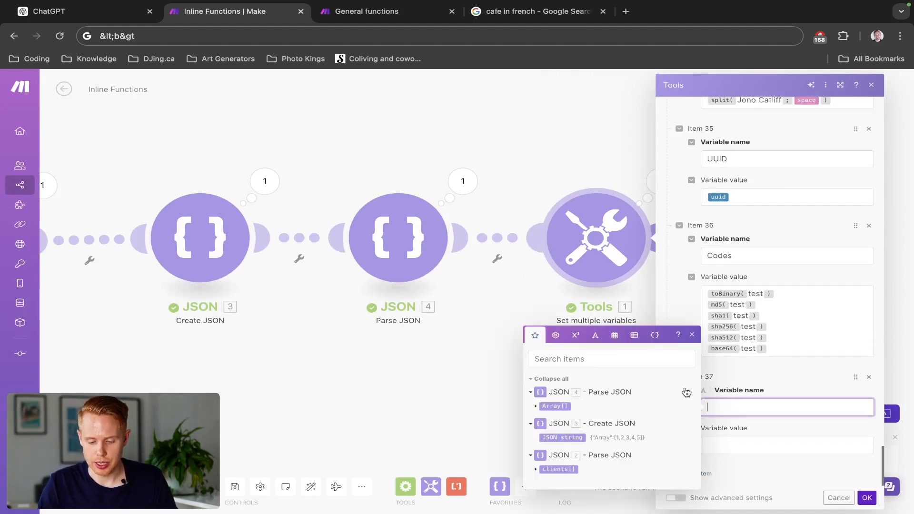
{"action": "left_click", "coordinate": [654, 338]}
{"action": "left_click", "coordinate": [630, 263]}
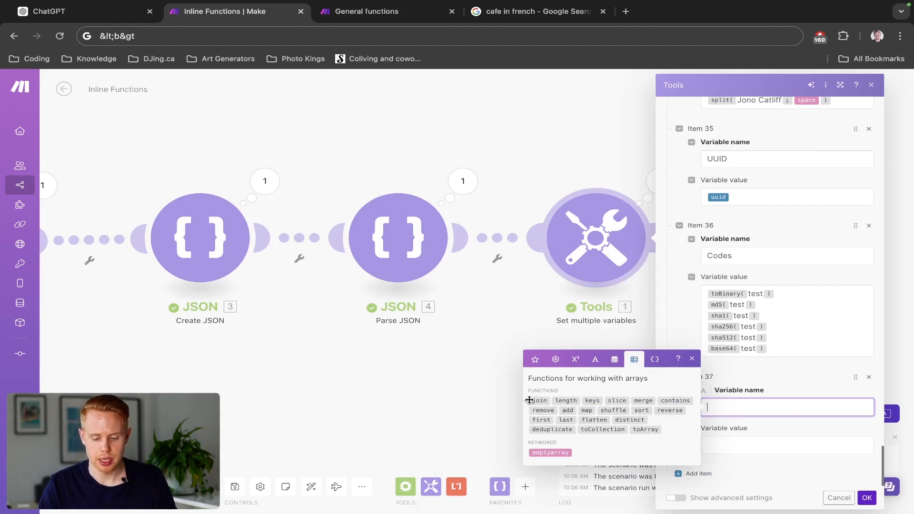
{"action": "left_click", "coordinate": [615, 360]}
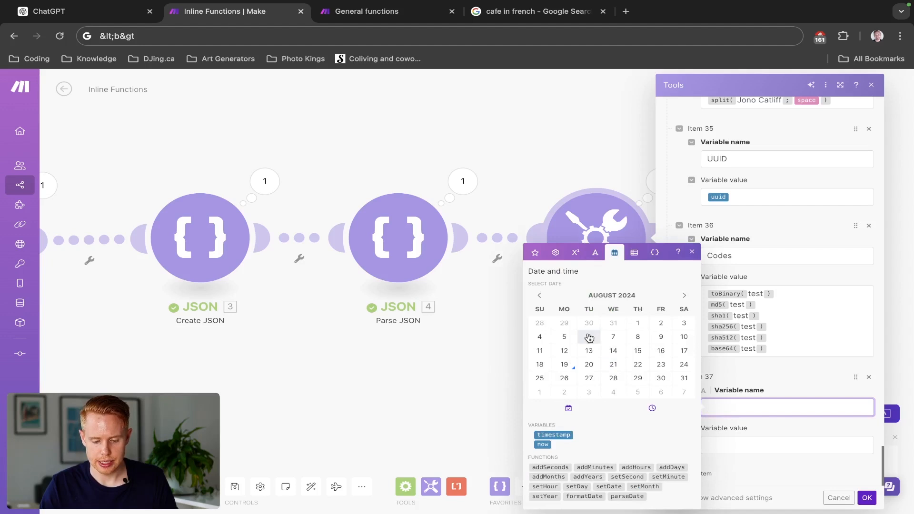
{"action": "type", "text": "Date"}
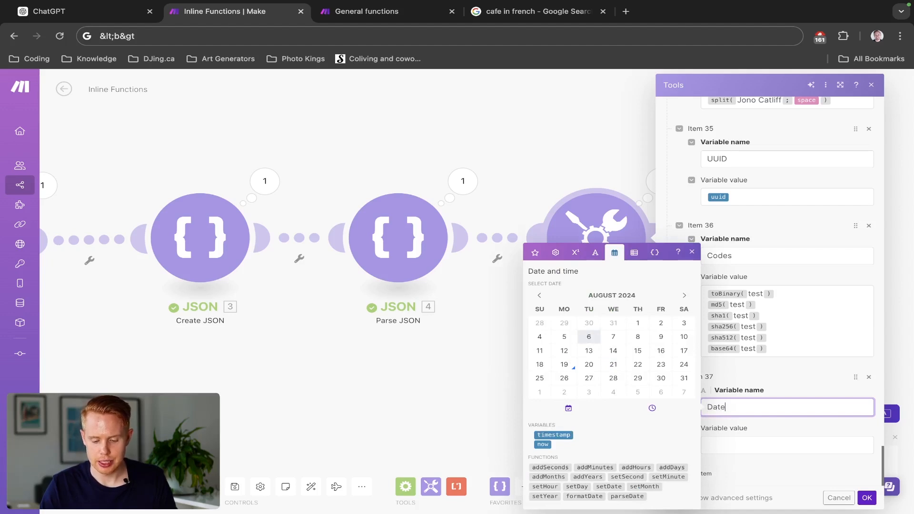
{"action": "type", "text": " Picker"}
{"action": "left_click", "coordinate": [732, 446]}
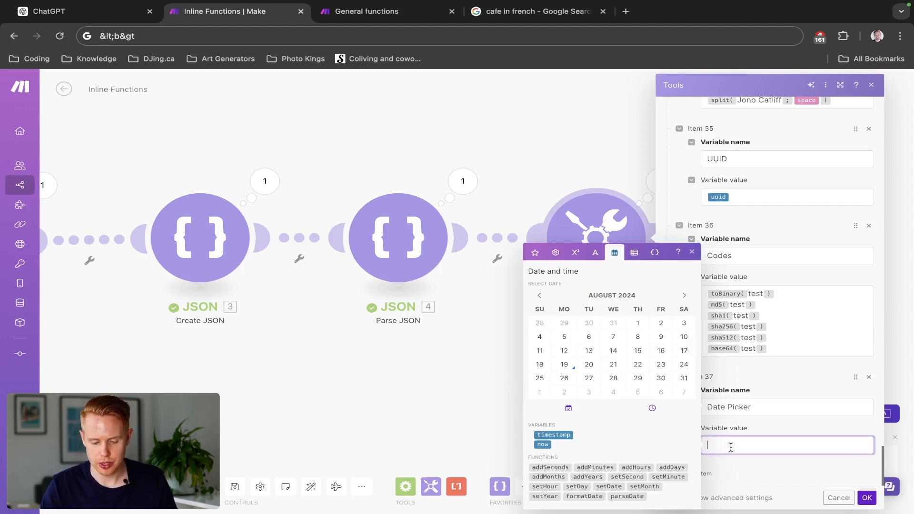
{"action": "left_click", "coordinate": [599, 335]}
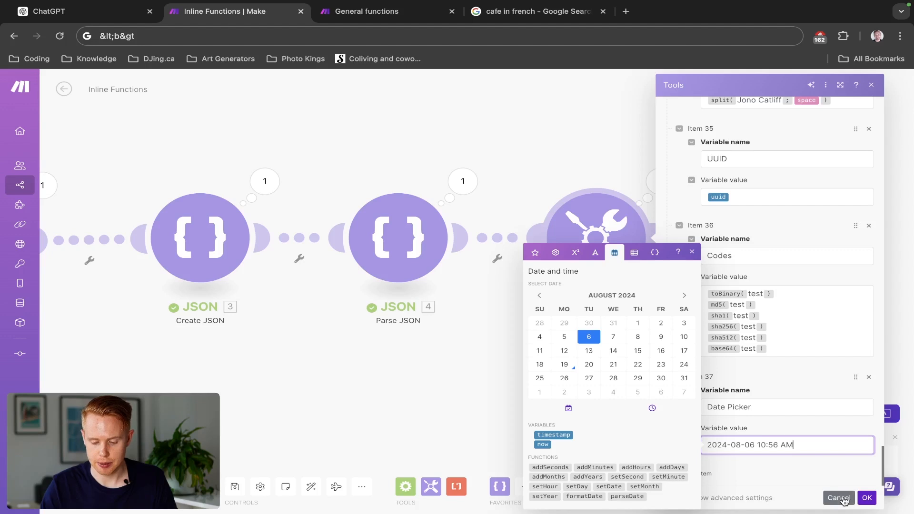
{"action": "left_click", "coordinate": [859, 499]}
{"action": "left_click", "coordinate": [608, 352]}
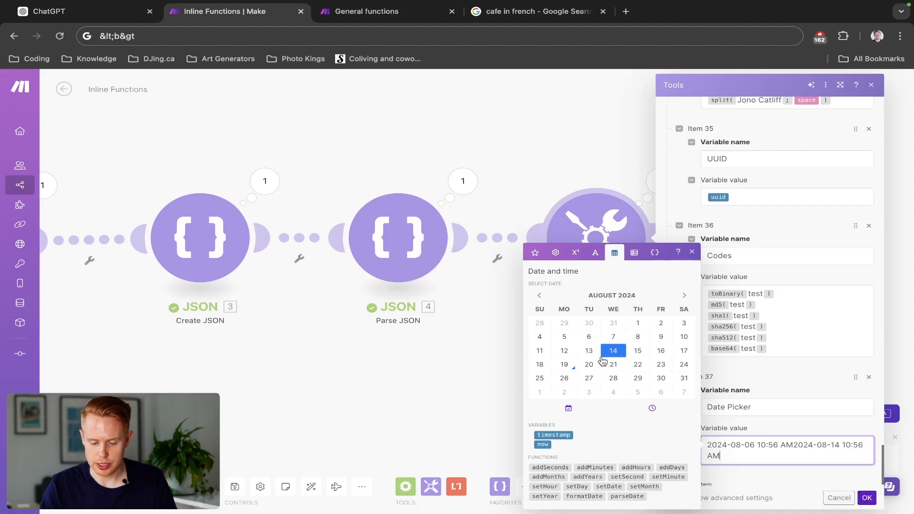
{"action": "left_click", "coordinate": [638, 364]}
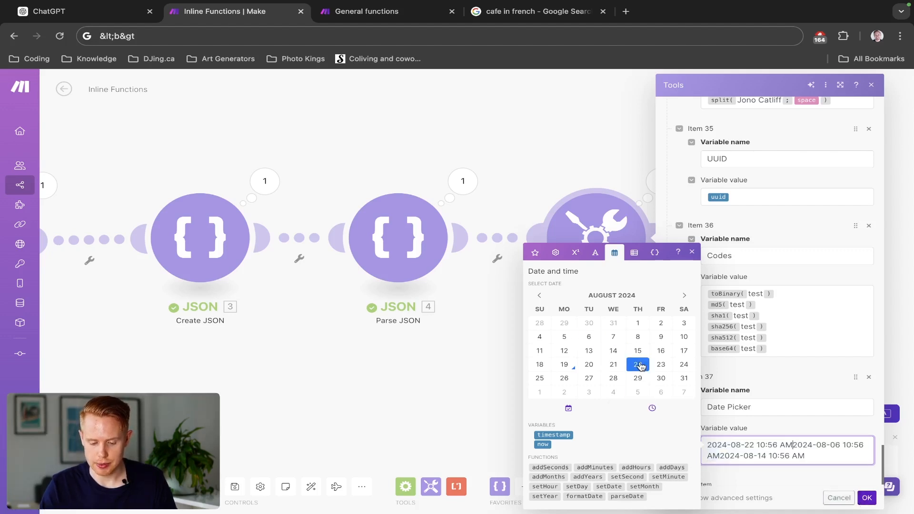
{"action": "key", "text": "ctrl+a"}
{"action": "key", "text": "BackSpace"}
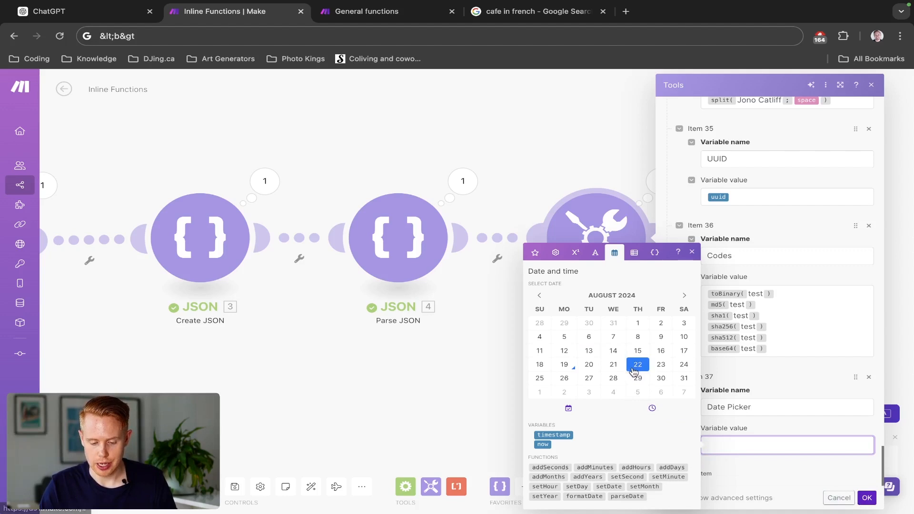
- Set the Date Picker value to 2024-08-23 9:57 AM with the calendar and time selector, and save the module
{"action": "left_click", "coordinate": [661, 364]}
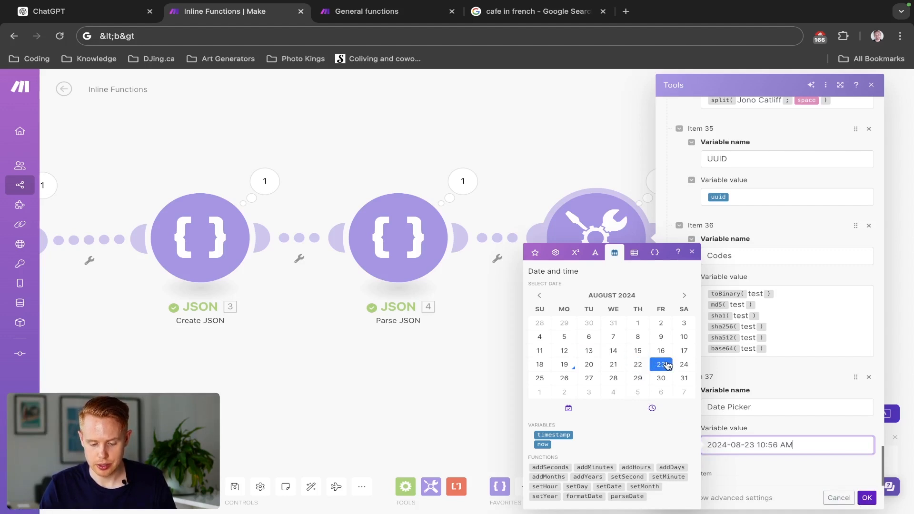
{"action": "left_click", "coordinate": [656, 416]}
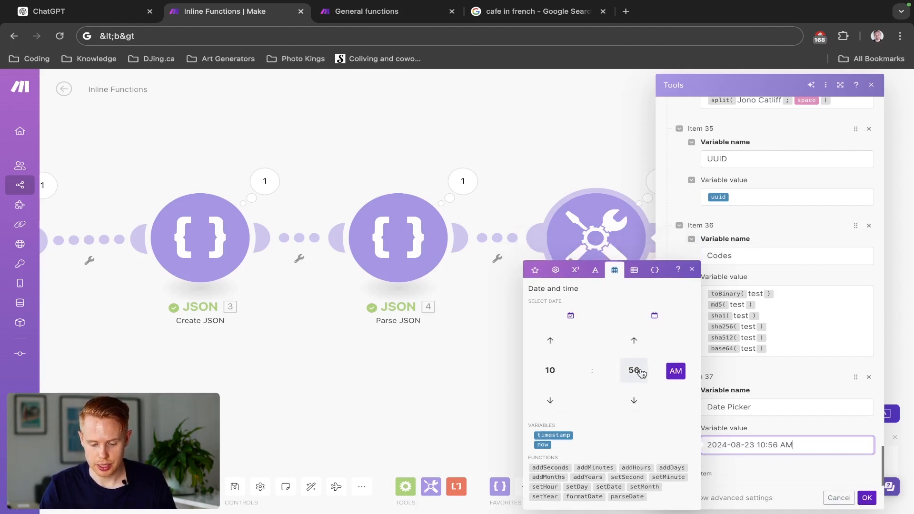
{"action": "left_click", "coordinate": [635, 342]}
{"action": "left_click", "coordinate": [550, 401]}
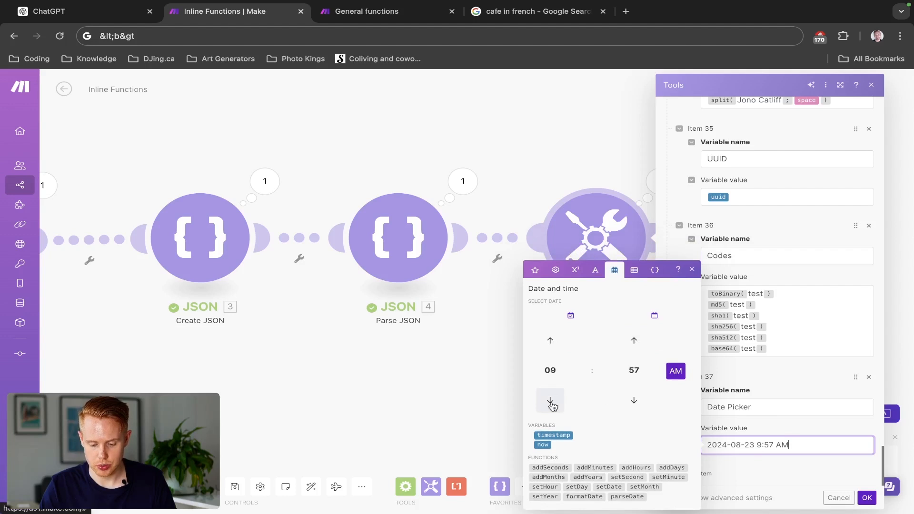
{"action": "left_click", "coordinate": [867, 497]}
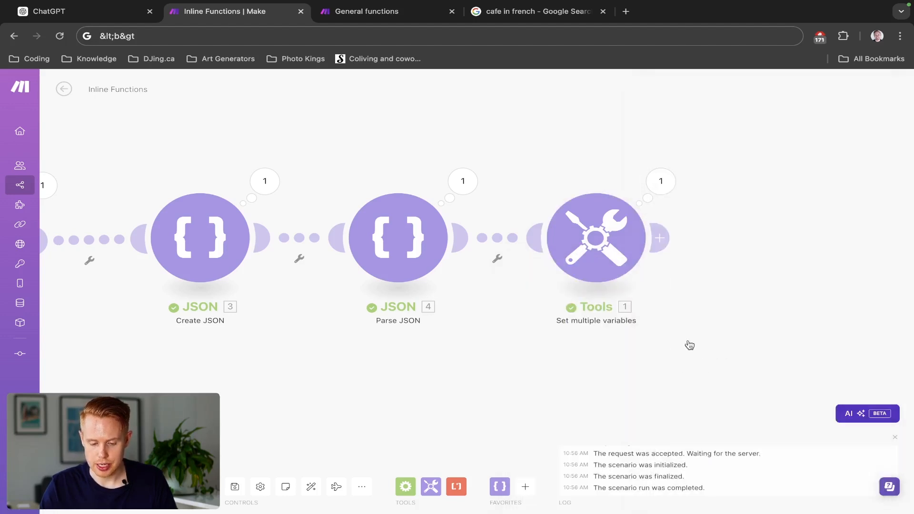
- Reopen the Tools module's settings and add a variable item named Time Stamp after Date Picker
{"action": "right_click", "coordinate": [616, 268]}
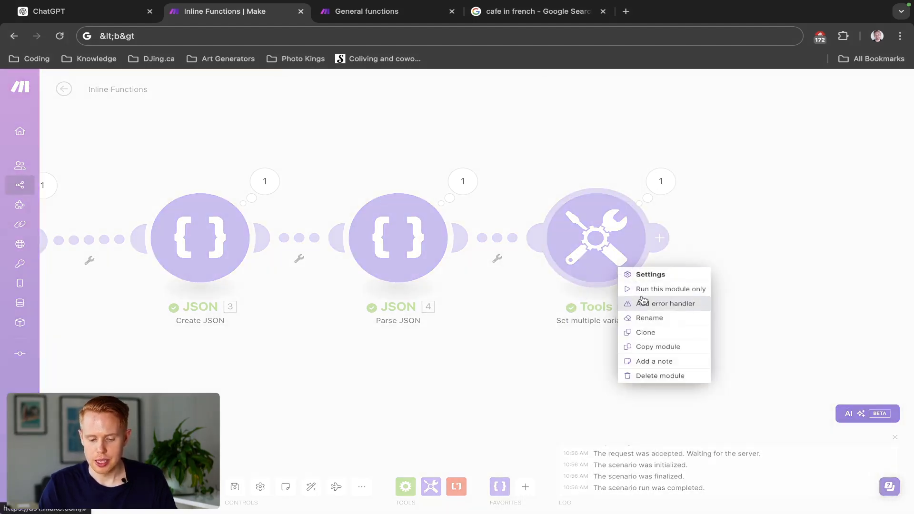
{"action": "left_click", "coordinate": [589, 244]}
{"action": "left_click", "coordinate": [588, 245]}
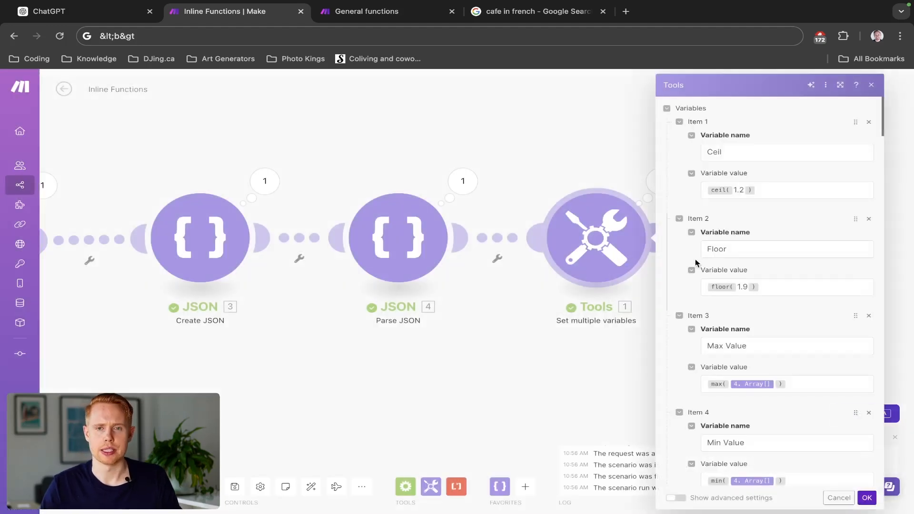
{"action": "scroll", "coordinate": [699, 261], "scroll_direction": "down", "scroll_amount": 20}
{"action": "scroll", "coordinate": [706, 263], "scroll_direction": "down", "scroll_amount": 5}
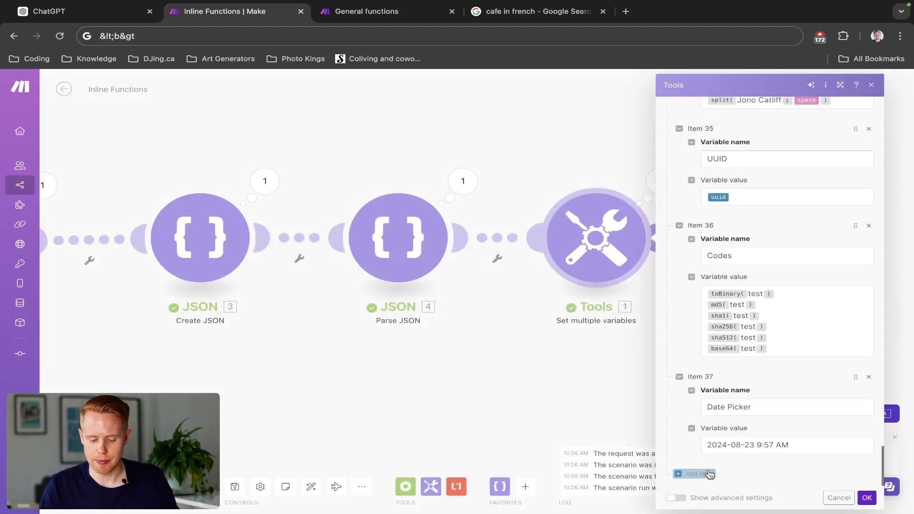
{"action": "scroll", "coordinate": [713, 412], "scroll_direction": "down", "scroll_amount": 2}
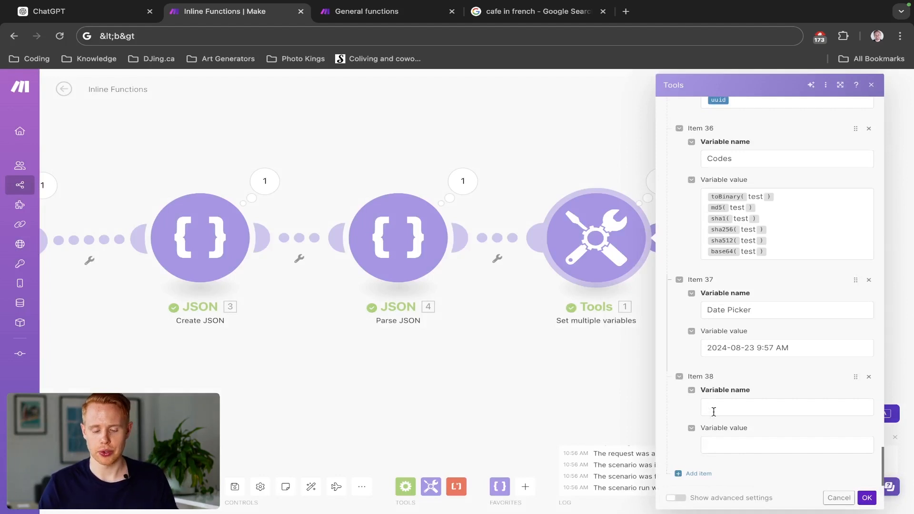
{"action": "left_click", "coordinate": [714, 408]}
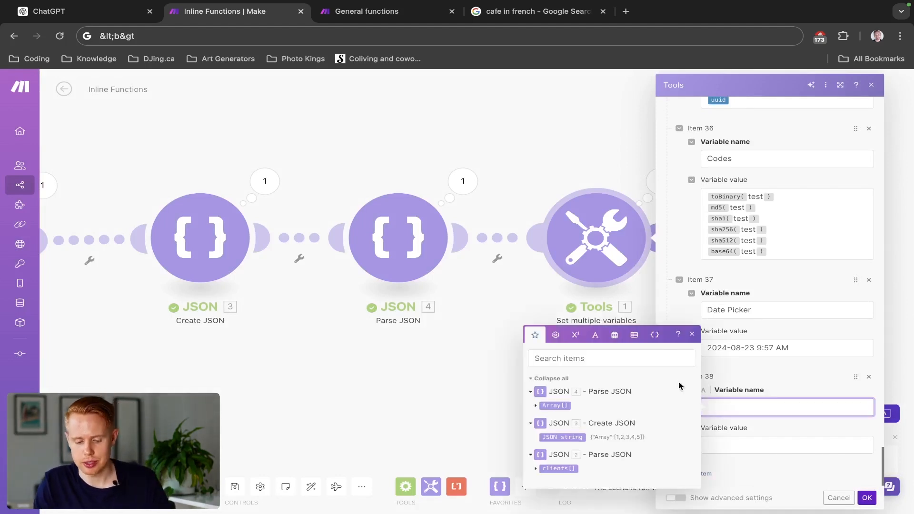
{"action": "left_click", "coordinate": [615, 334]}
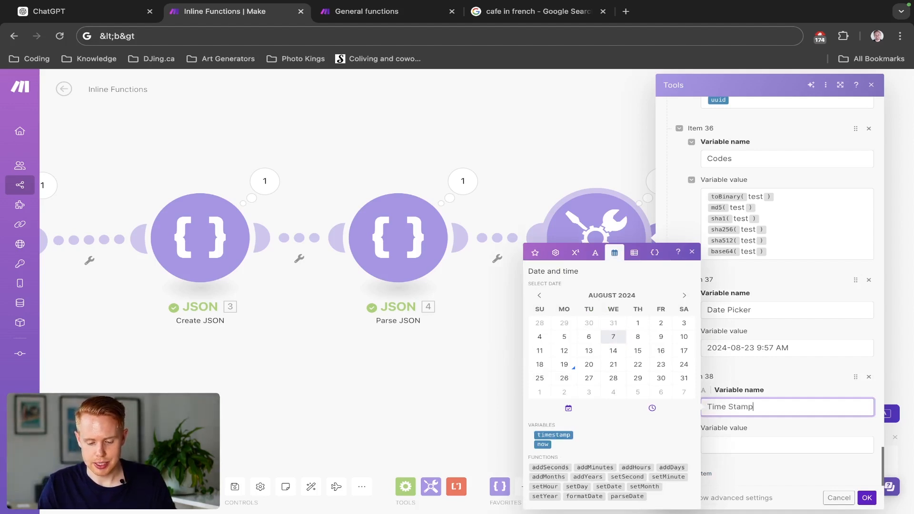
- Add one more variable item after Time Stamp and name it Now
{"action": "left_click", "coordinate": [710, 474]}
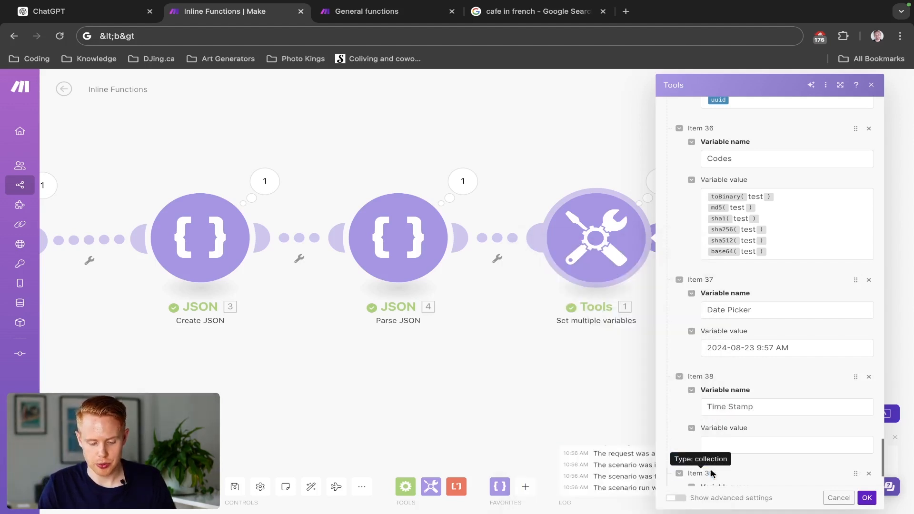
{"action": "scroll", "coordinate": [729, 443], "scroll_direction": "down", "scroll_amount": 2}
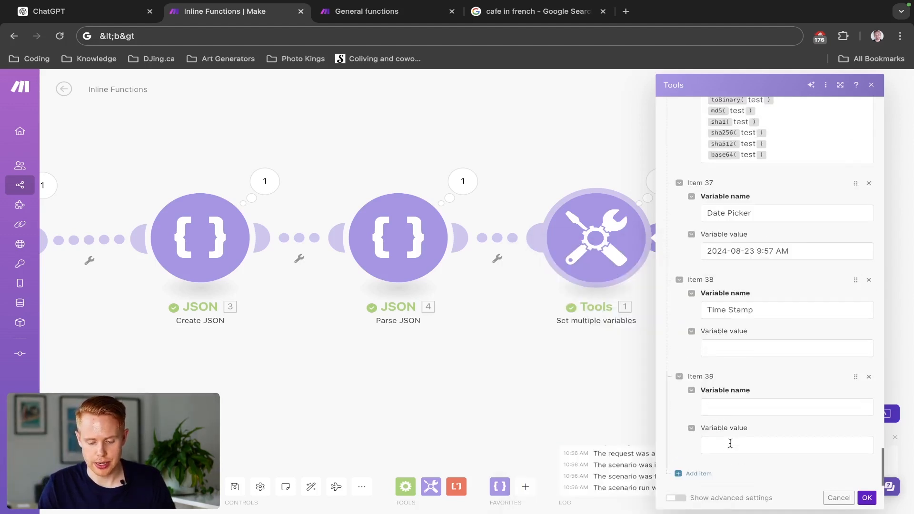
{"action": "left_click", "coordinate": [730, 408]}
{"action": "type", "text": "Now"}
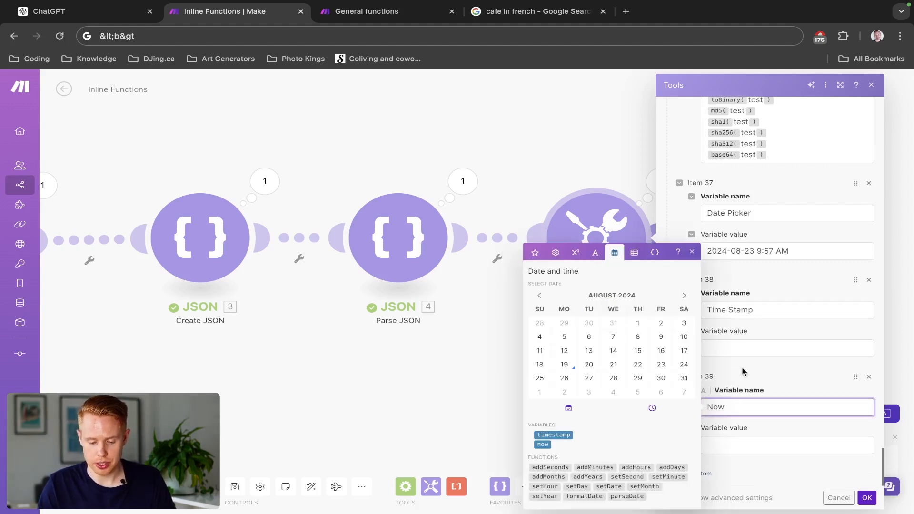
- Insert the timestamp variable as the Time Stamp value and the now variable as the Now value, and save the module
{"action": "left_click", "coordinate": [747, 347]}
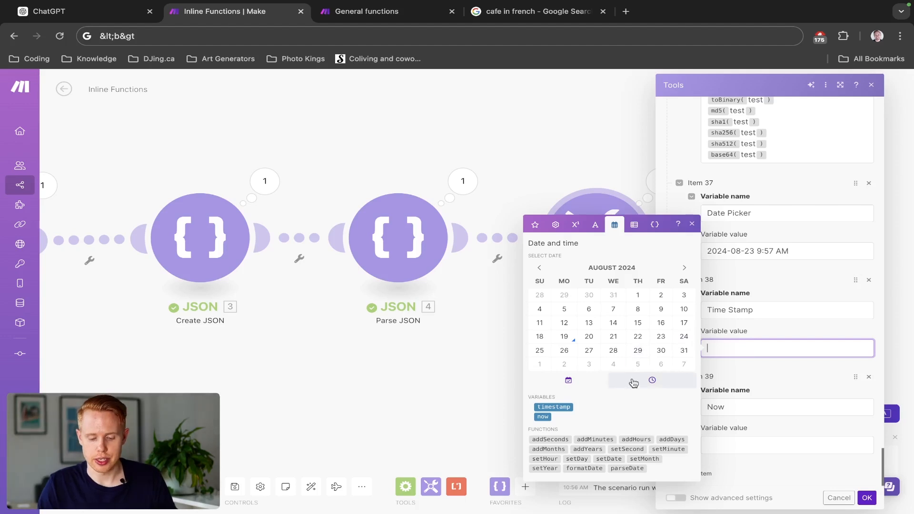
{"action": "left_click", "coordinate": [571, 407]}
{"action": "left_click", "coordinate": [736, 442]}
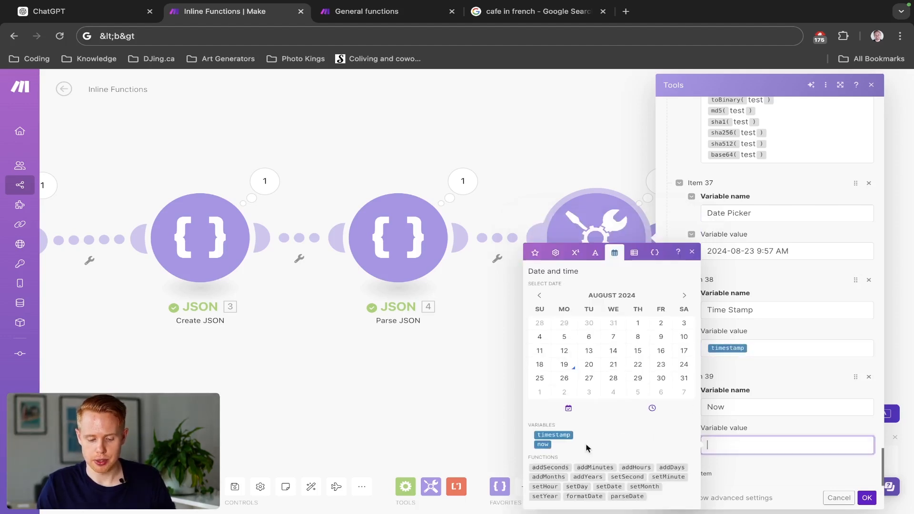
{"action": "left_click", "coordinate": [542, 445]}
{"action": "left_click", "coordinate": [864, 498]}
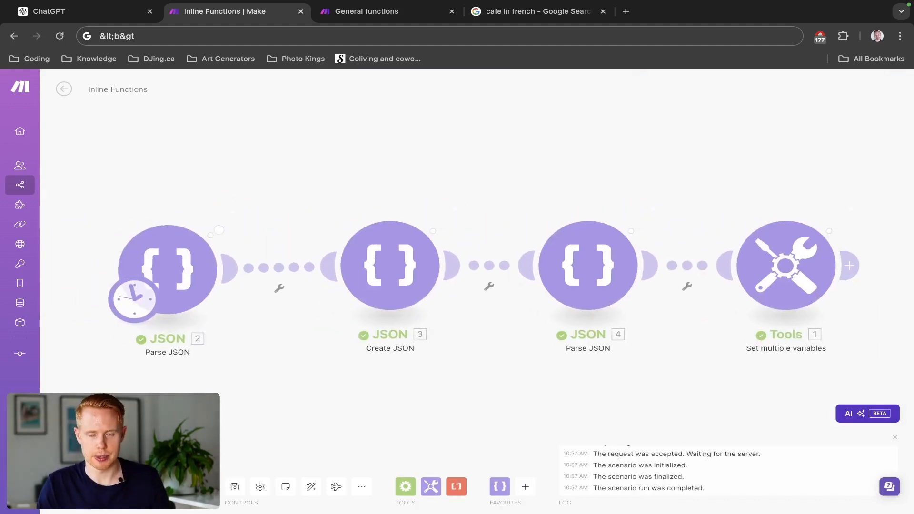
- Examine the Date Picker, Time Stamp and Now results in the Tools module's output, comparing the formats of Time Stamp and Now
{"action": "left_click_drag", "start_coordinate": [563, 165], "coordinate": [366, 125]}
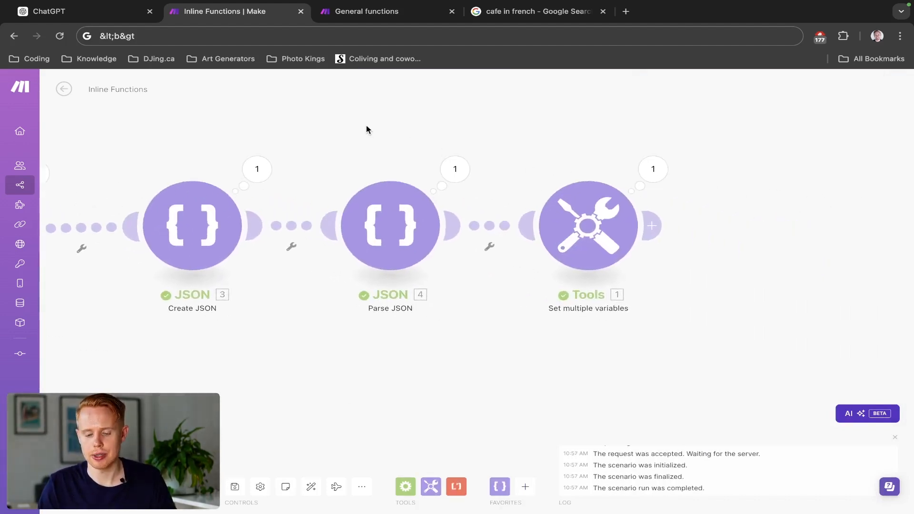
{"action": "left_click", "coordinate": [651, 171]}
{"action": "scroll", "coordinate": [719, 347], "scroll_direction": "down", "scroll_amount": 5}
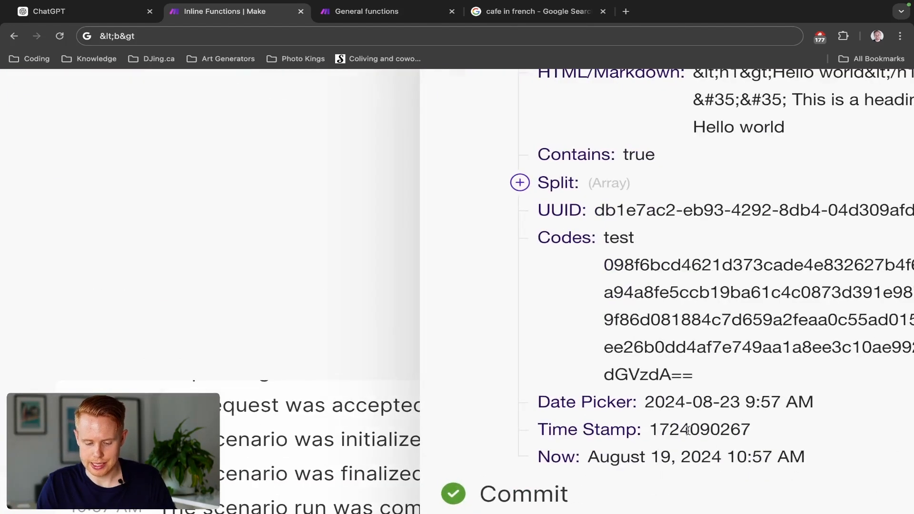
{"action": "double_click", "coordinate": [687, 430]}
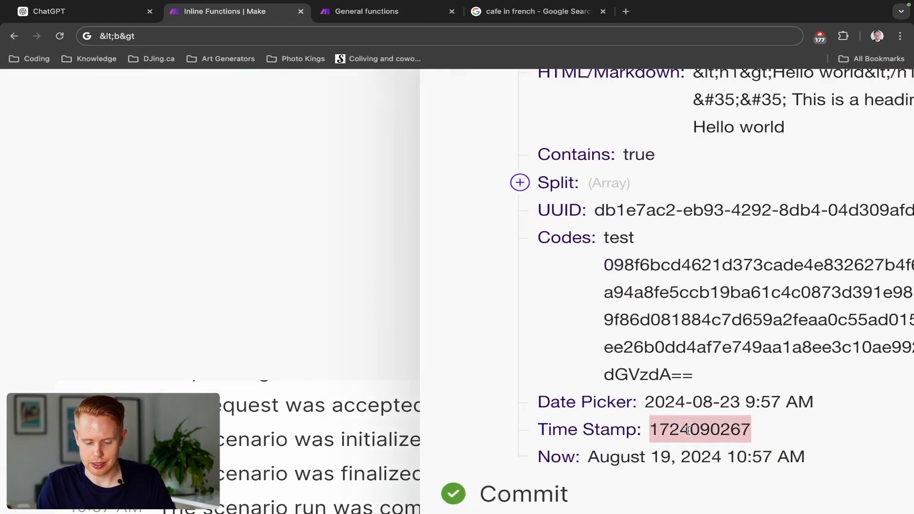
{"action": "scroll", "coordinate": [688, 431], "scroll_direction": "right", "scroll_amount": 2}
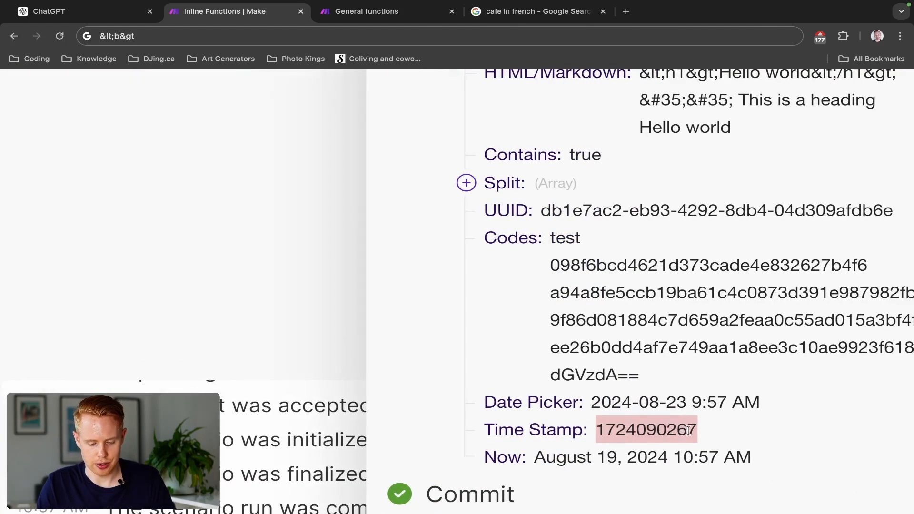
{"action": "left_click", "coordinate": [534, 457]}
{"action": "triple_click", "coordinate": [672, 457]}
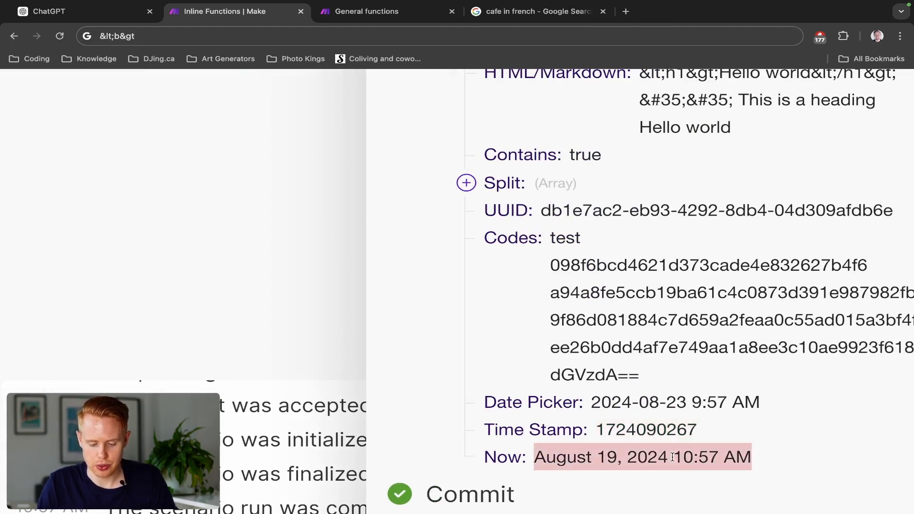
- Close the output, reopen the Tools module's settings and add a variable item after Now named Add Time/Subtract Time
{"action": "scroll", "coordinate": [720, 449], "scroll_direction": "down", "scroll_amount": 10}
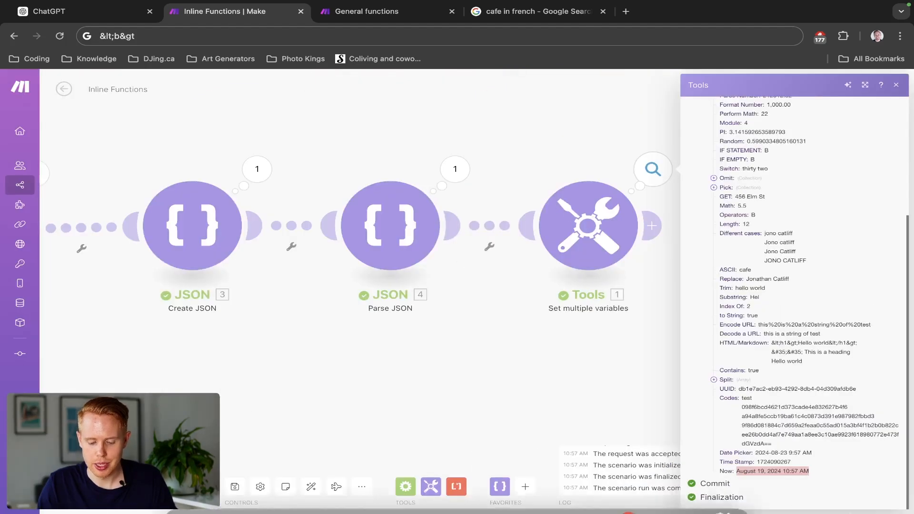
{"action": "left_click", "coordinate": [609, 353]}
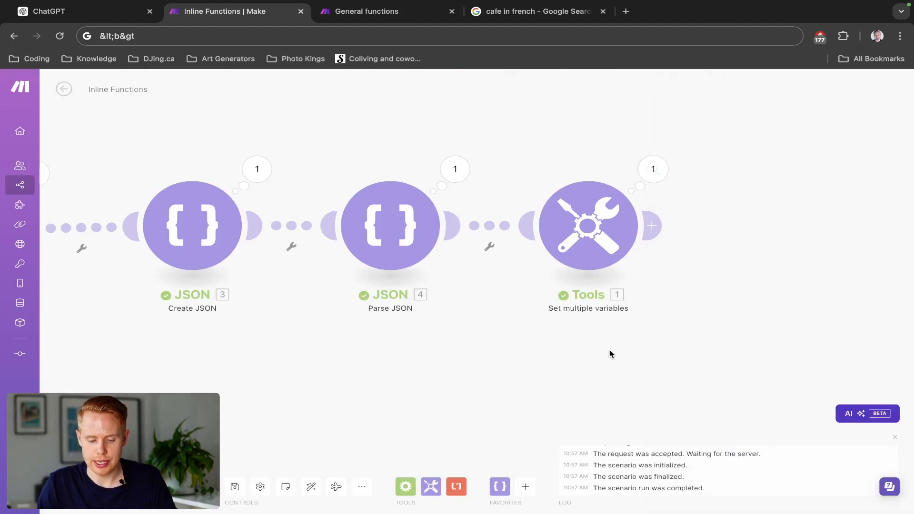
{"action": "left_click", "coordinate": [586, 257]}
{"action": "scroll", "coordinate": [771, 376], "scroll_direction": "down", "scroll_amount": 20}
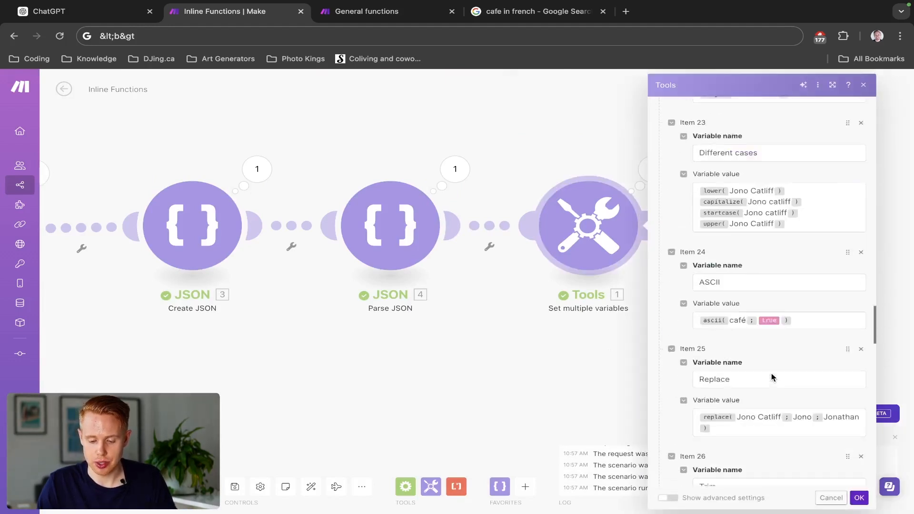
{"action": "scroll", "coordinate": [691, 475], "scroll_direction": "down", "scroll_amount": 2}
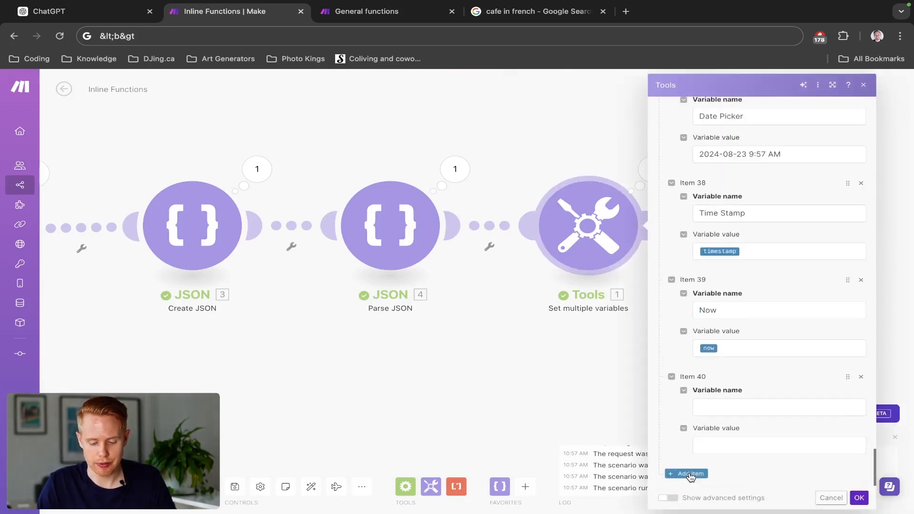
{"action": "left_click", "coordinate": [716, 406]}
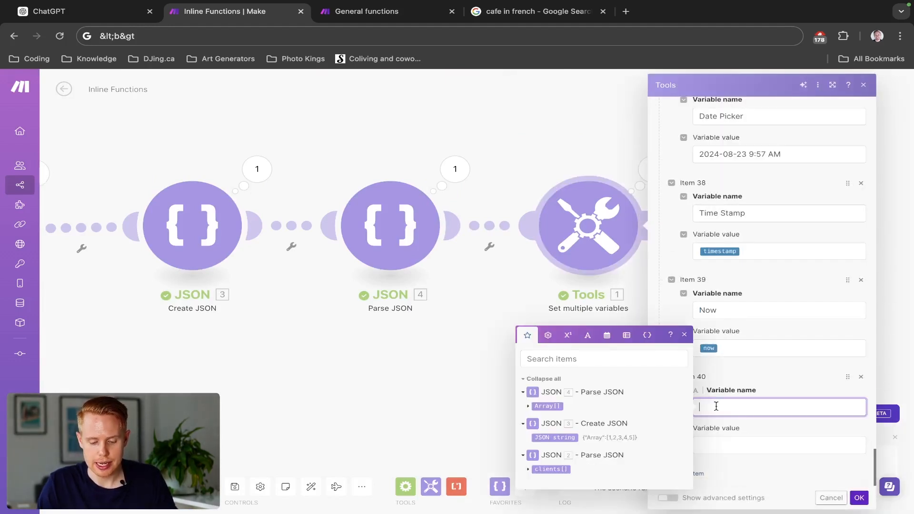
{"action": "left_click", "coordinate": [607, 335]}
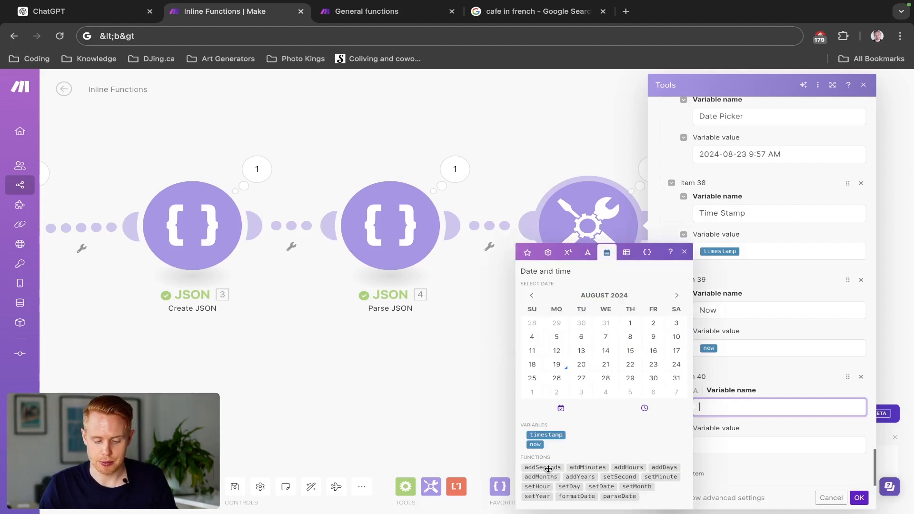
{"action": "type", "text": "Add Time/S"}
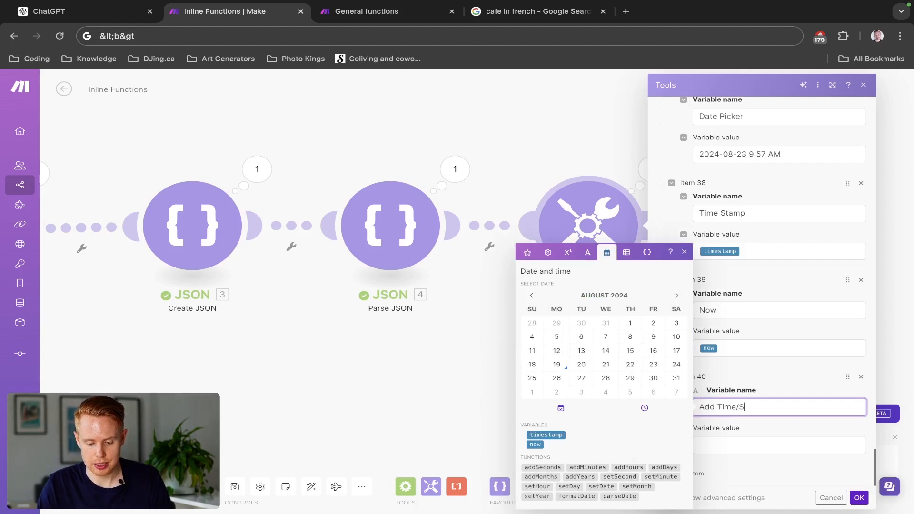
{"action": "type", "text": "ubtract Time"}
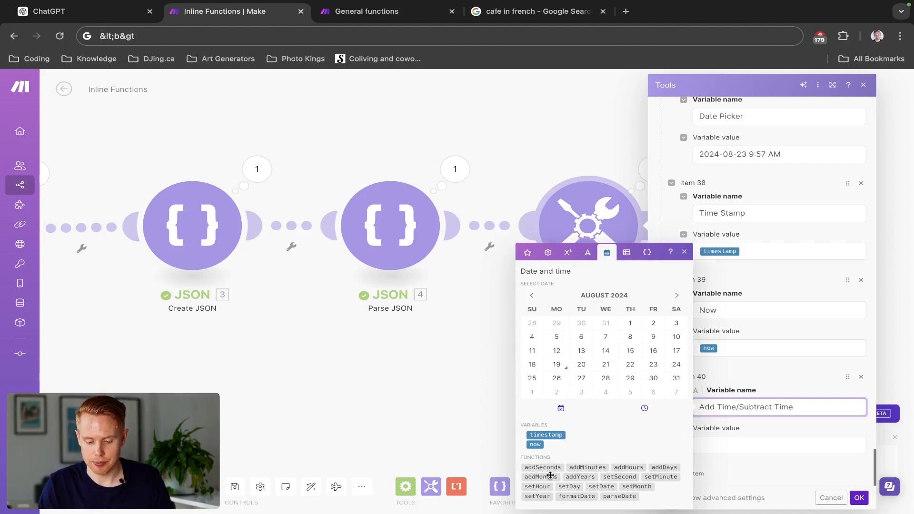
- Insert the addSeconds, addMinutes, addHours, addDays, addMonths and addYears functions as the Add Time/Subtract Time value, each on its own line
{"action": "left_click", "coordinate": [712, 447]}
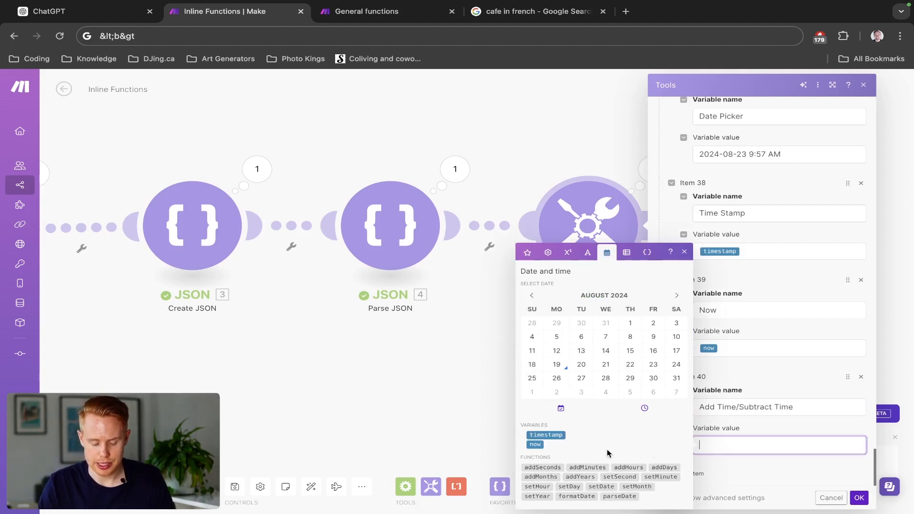
{"action": "left_click", "coordinate": [542, 467]}
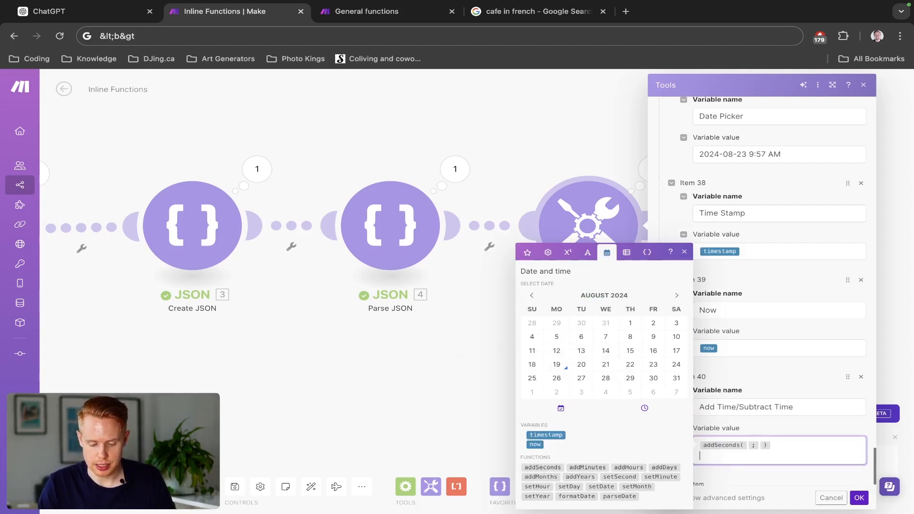
{"action": "left_click", "coordinate": [579, 469]}
{"action": "key", "text": "Return"}
{"action": "left_click", "coordinate": [628, 467]}
{"action": "key", "text": "Return"}
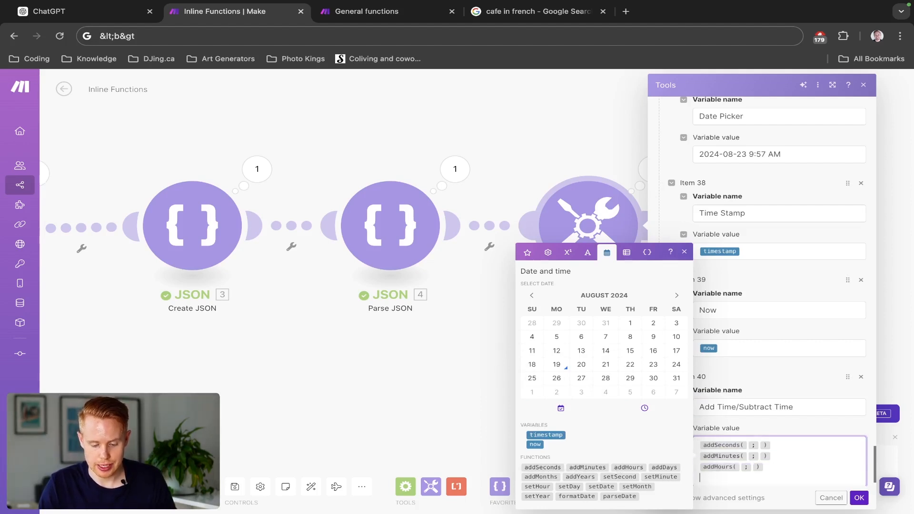
{"action": "left_click", "coordinate": [664, 467]}
{"action": "key", "text": "Return"}
{"action": "left_click", "coordinate": [537, 487]}
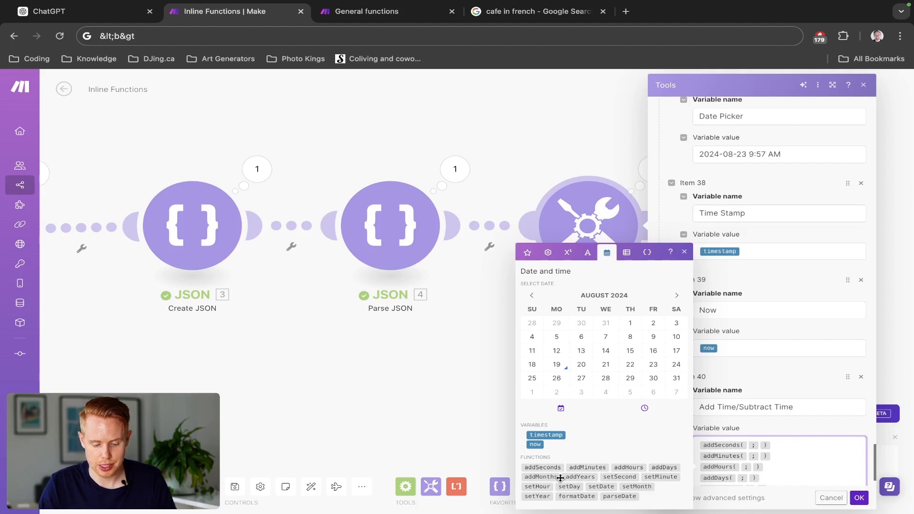
{"action": "left_click", "coordinate": [570, 476]}
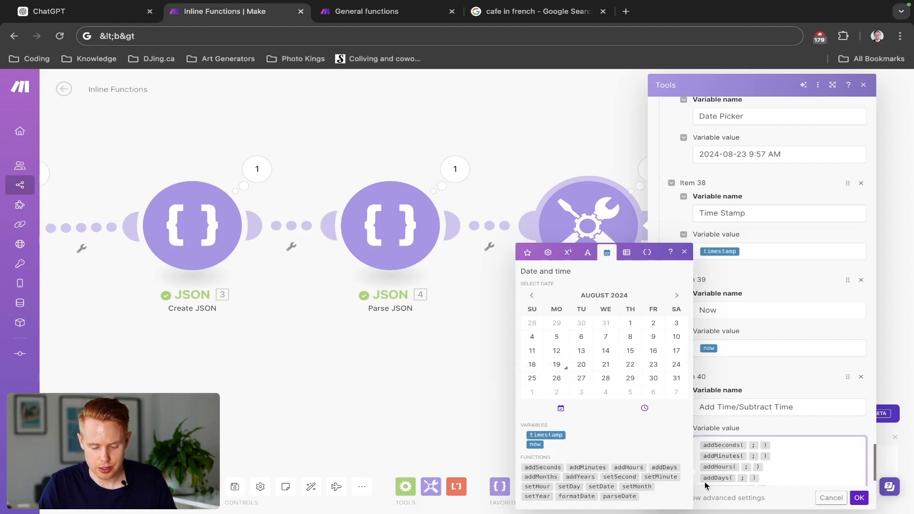
- Copy the now variable into the date arguments of addSeconds, addHours, addDays, addMonths and addYears, and save the module
{"action": "scroll", "coordinate": [754, 460], "scroll_direction": "down", "scroll_amount": 1}
{"action": "left_click", "coordinate": [733, 297]}
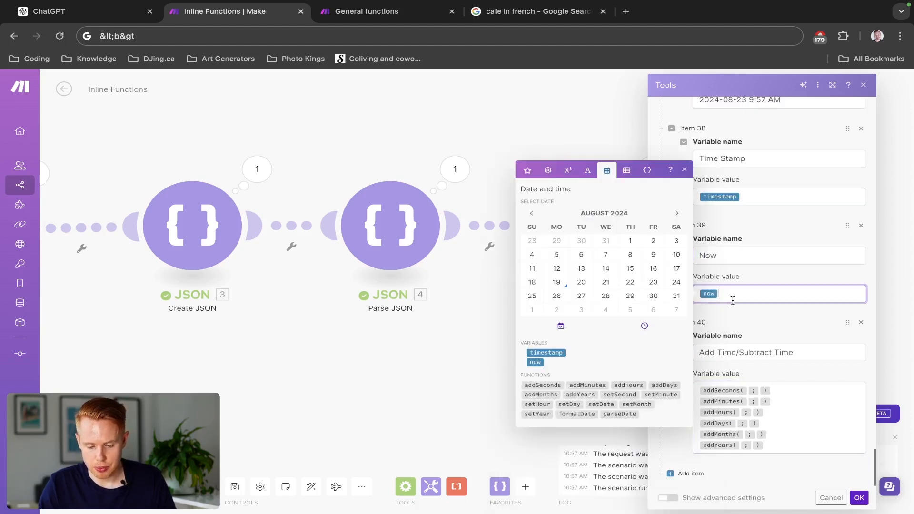
{"action": "left_click_drag", "start_coordinate": [738, 404], "coordinate": [751, 391]}
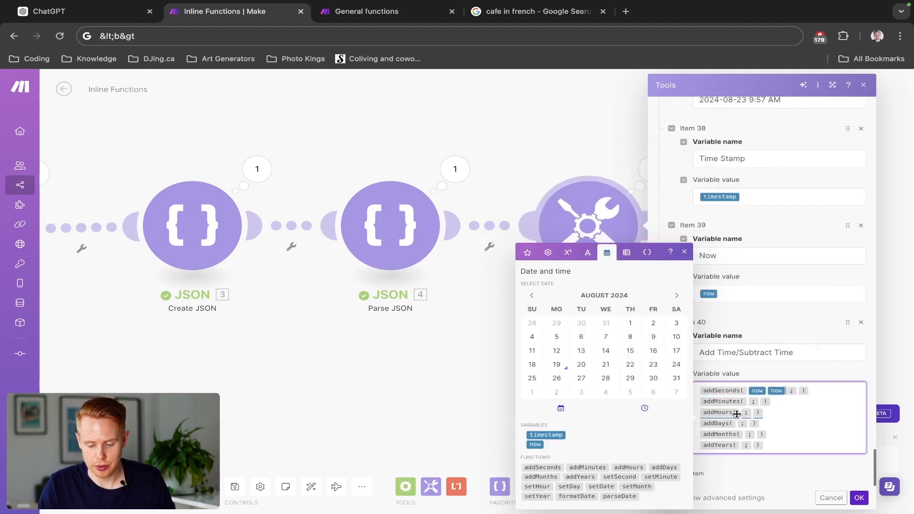
{"action": "mouse_move", "coordinate": [740, 413]}
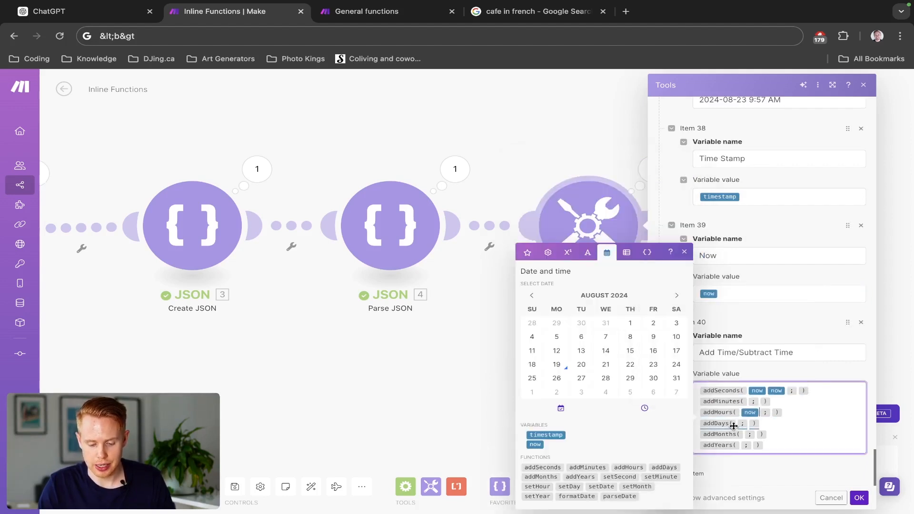
{"action": "type", "text": "now"}
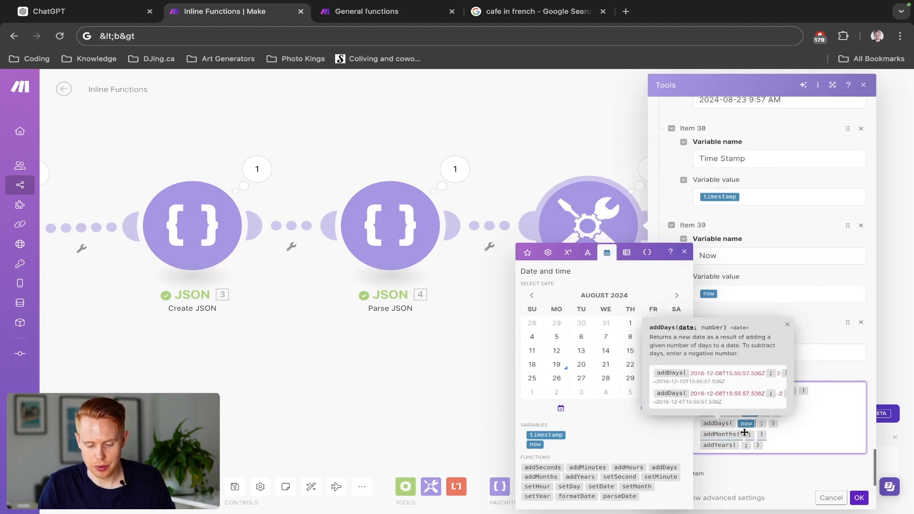
{"action": "left_click", "coordinate": [746, 434]}
{"action": "type", "text": "now"}
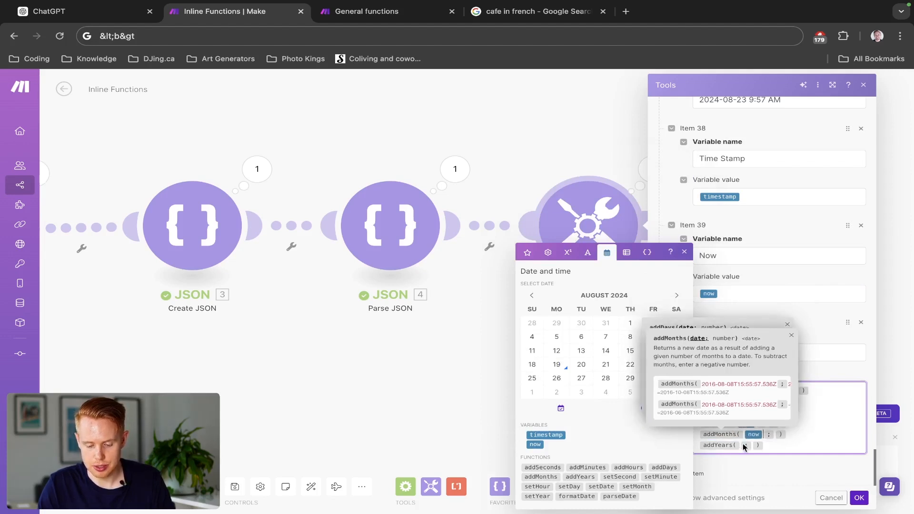
{"action": "key", "text": "super+v"}
{"action": "left_click", "coordinate": [845, 422]}
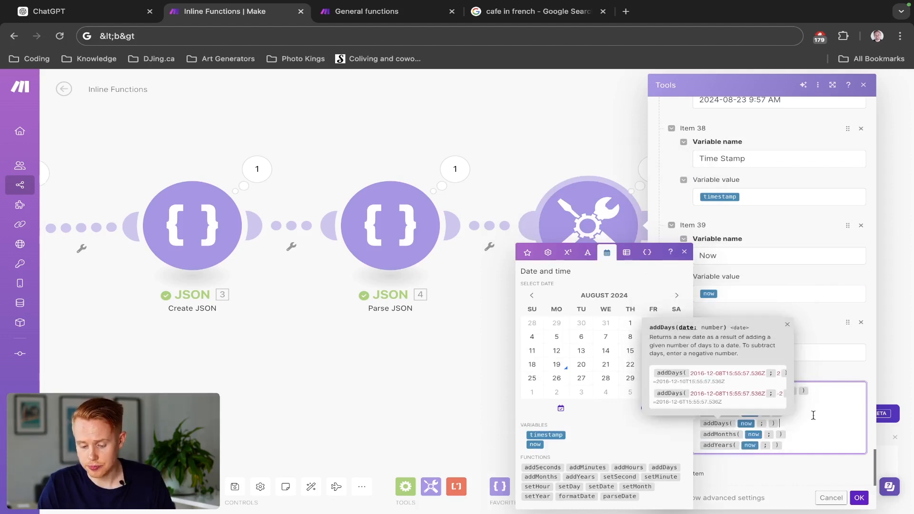
{"action": "left_click", "coordinate": [831, 380]}
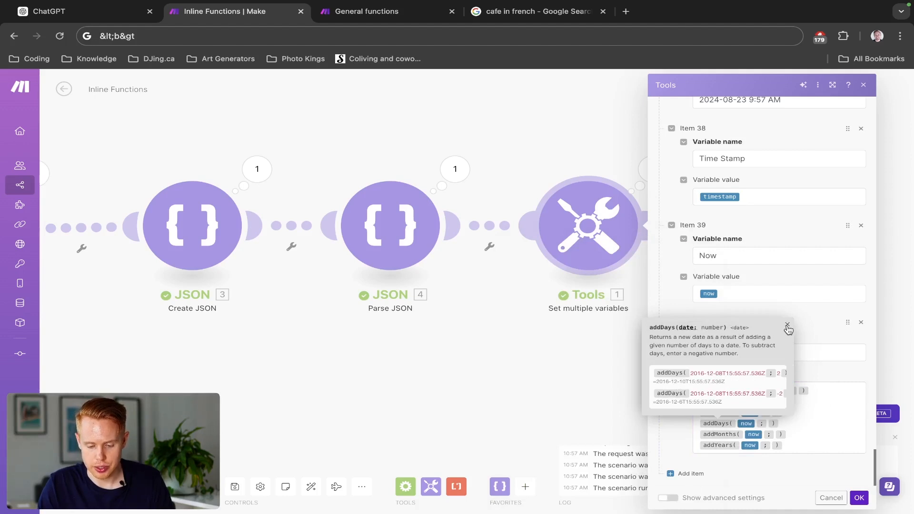
{"action": "left_click", "coordinate": [813, 411]}
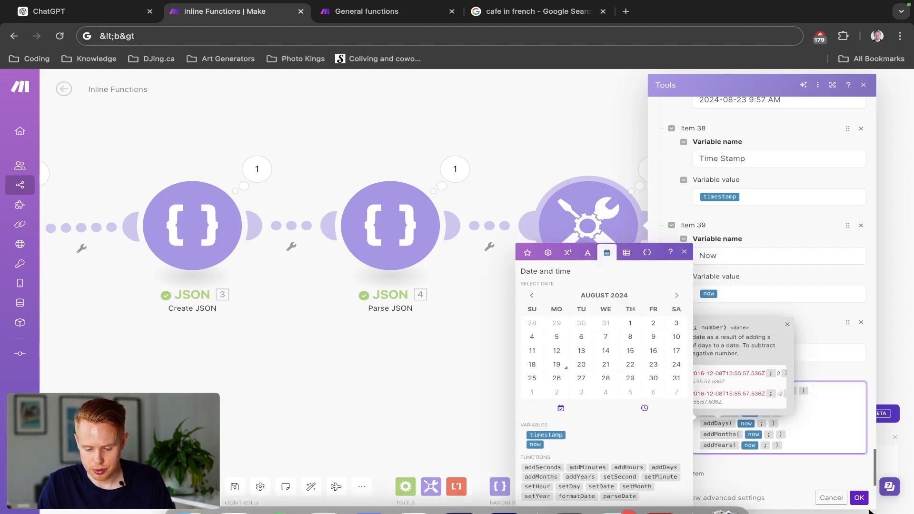
{"action": "left_click", "coordinate": [859, 497]}
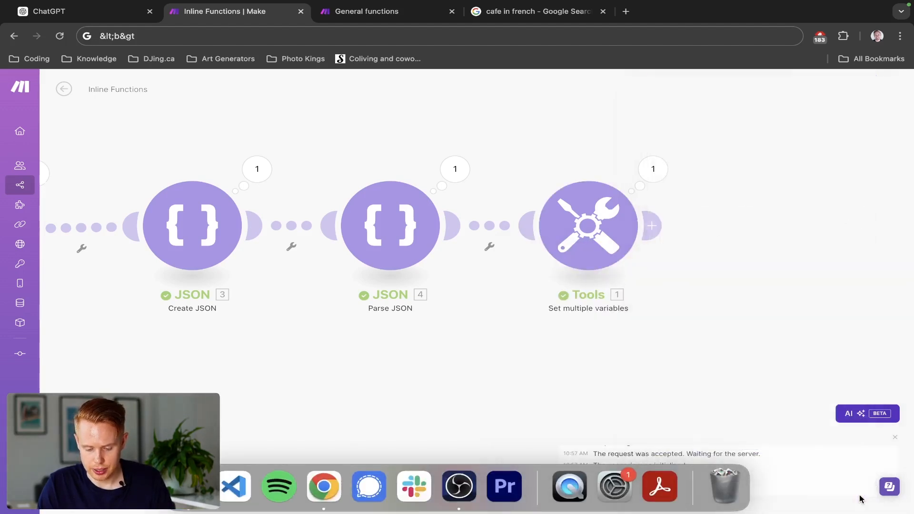
- Reopen the Tools module's settings, remove the duplicate now from addSeconds and set its number of seconds to 32
{"action": "left_click", "coordinate": [578, 237]}
{"action": "scroll", "coordinate": [691, 275], "scroll_direction": "down", "scroll_amount": 20}
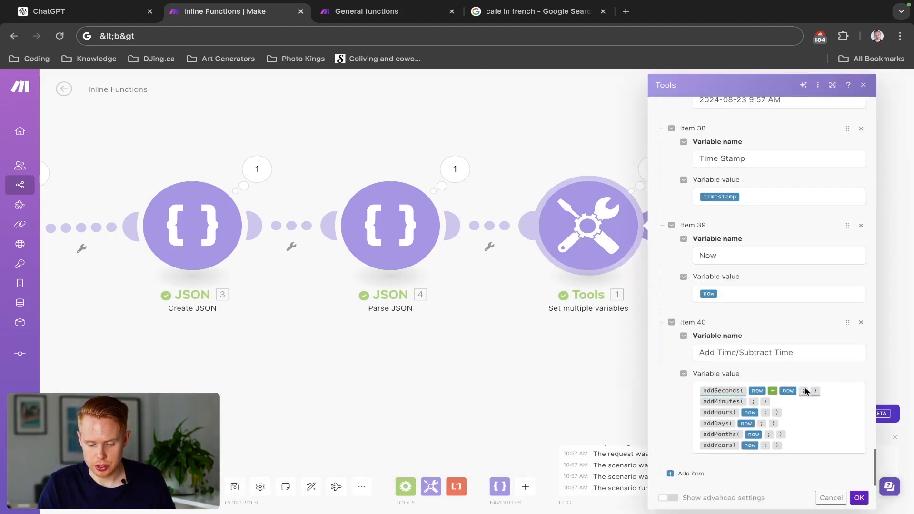
{"action": "left_click", "coordinate": [795, 391]}
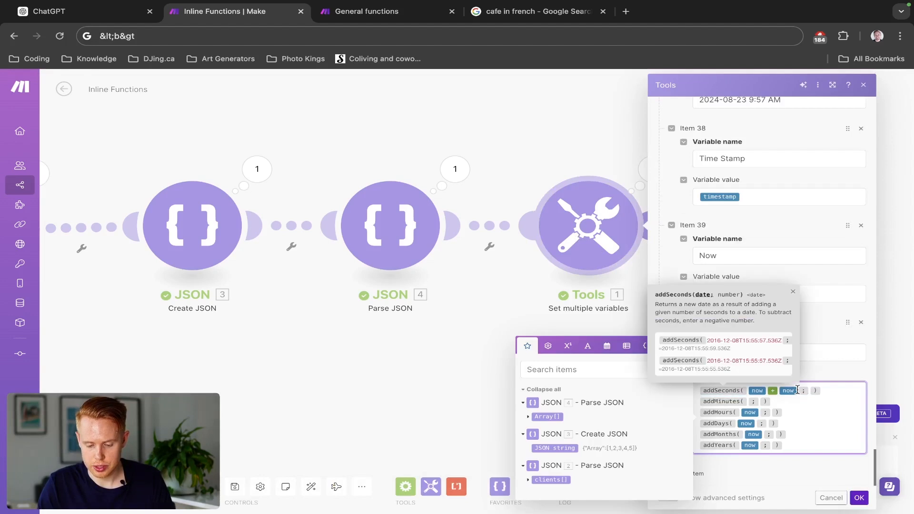
{"action": "key", "text": "BackSpace"}
{"action": "key", "text": "BackSpace"}
{"action": "key", "text": "Right"}
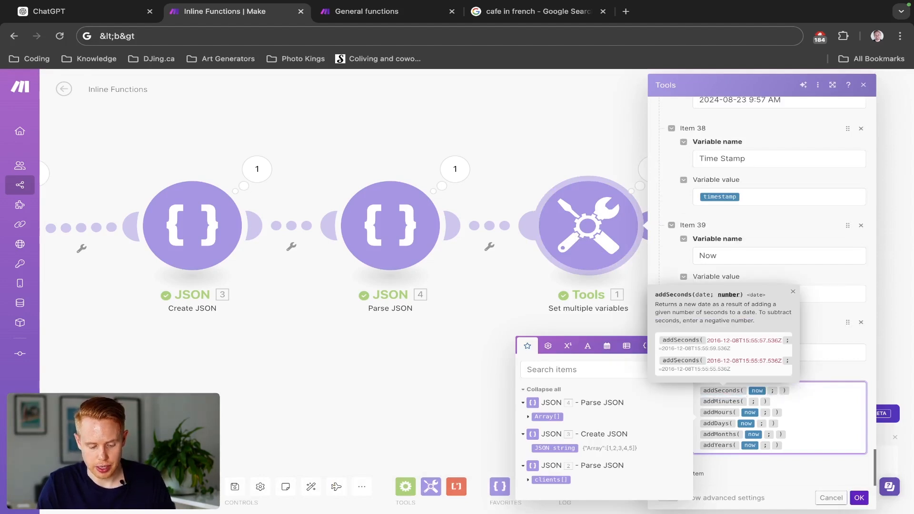
{"action": "type", "text": "32"}
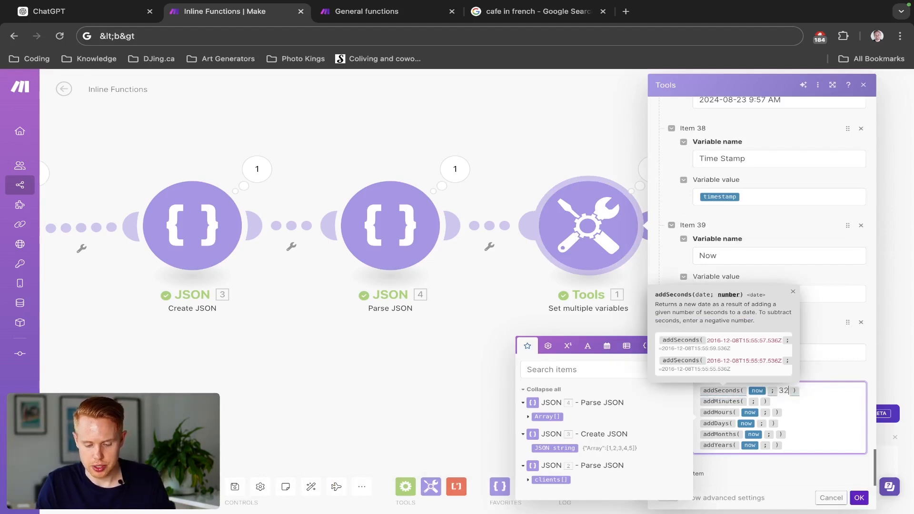
- Set the number arguments to 7 for addMinutes, -6 for addHours, -2 for addDays, 14 for addMonths and -1 for addYears
{"action": "left_click", "coordinate": [760, 402]}
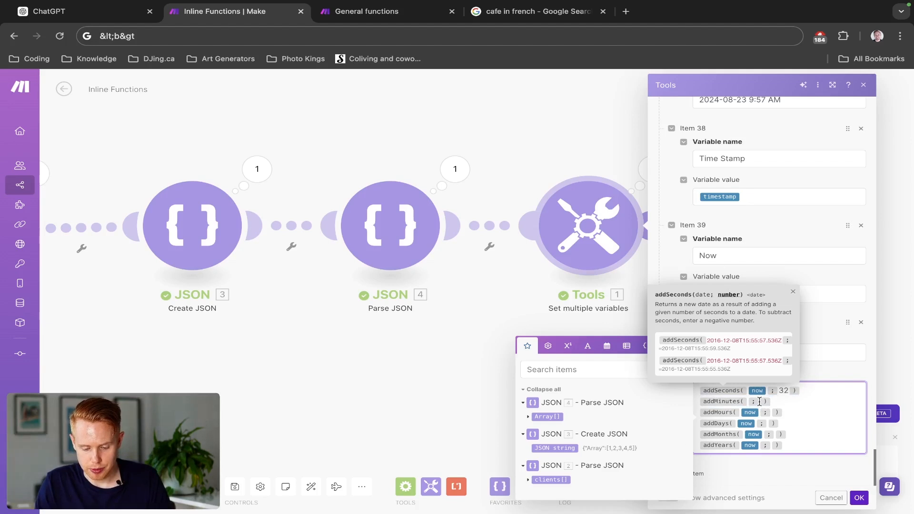
{"action": "type", "text": "7"}
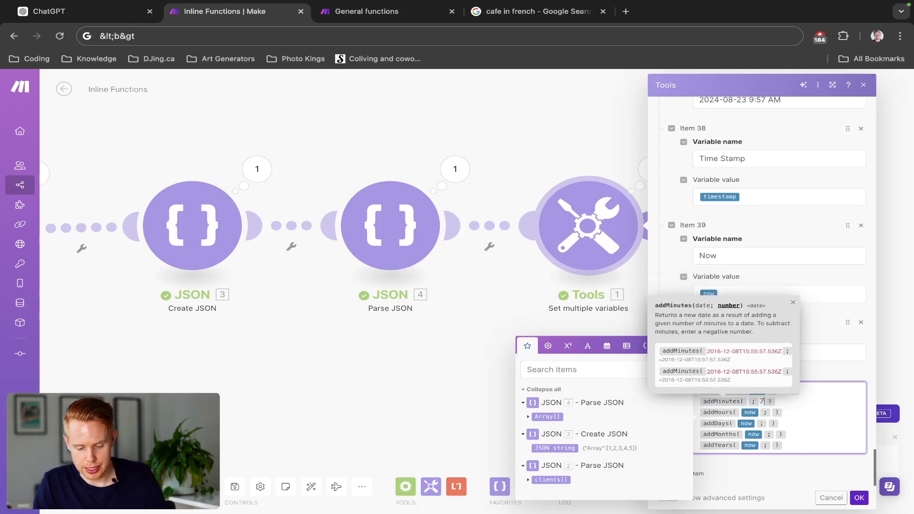
{"action": "left_click", "coordinate": [766, 412]}
{"action": "type", "text": "-6"}
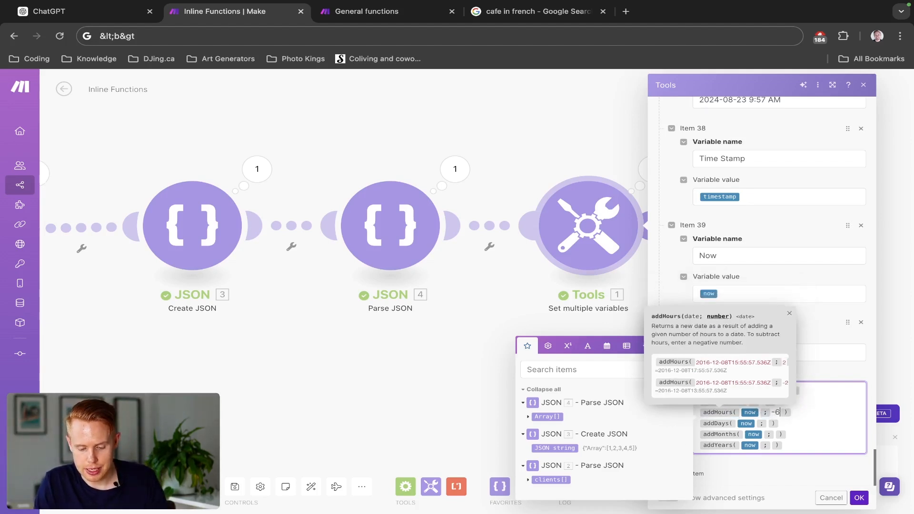
{"action": "left_click", "coordinate": [767, 423]}
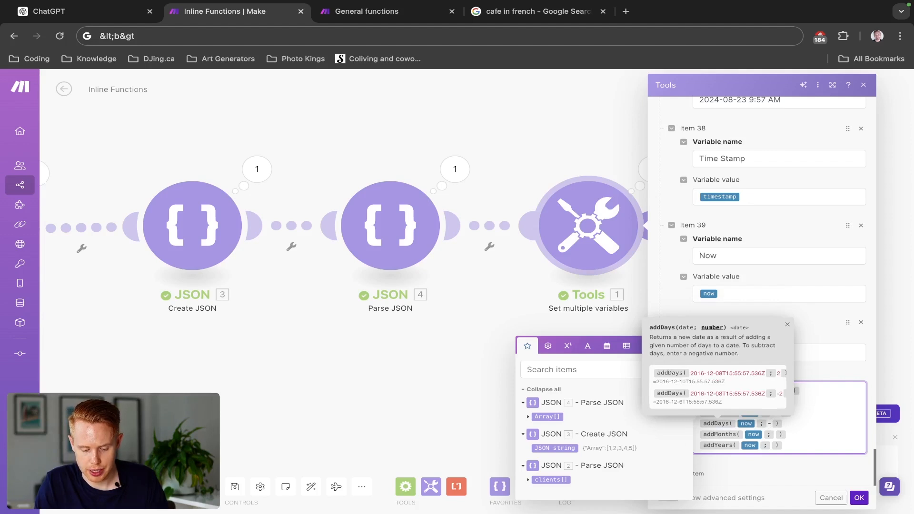
{"action": "left_click", "coordinate": [775, 435]}
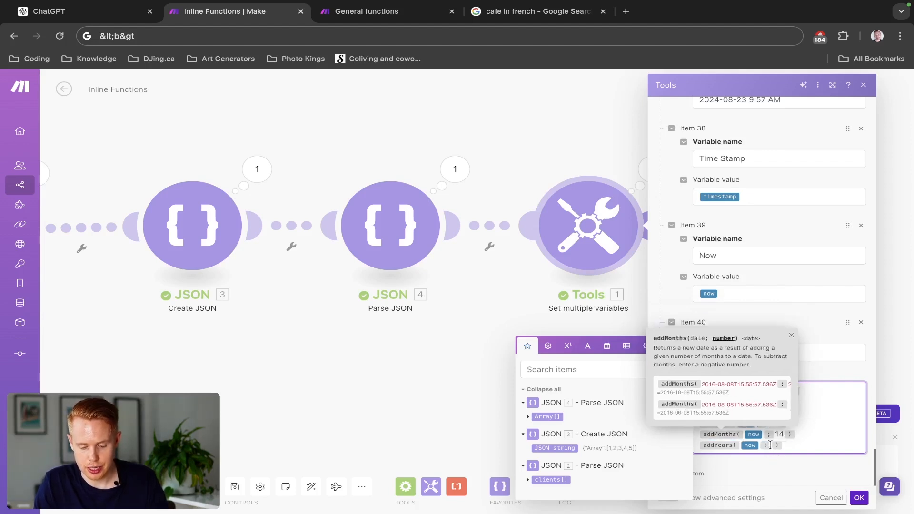
{"action": "left_click", "coordinate": [770, 444]}
{"action": "type", "text": "-1"}
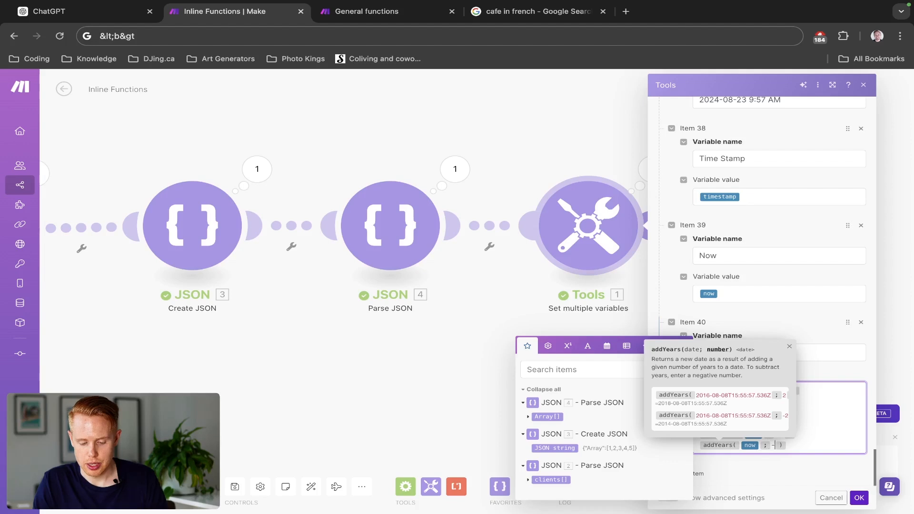
- Save the module settings and run the scenario to inspect the Tools module's output
{"action": "left_click", "coordinate": [861, 500]}
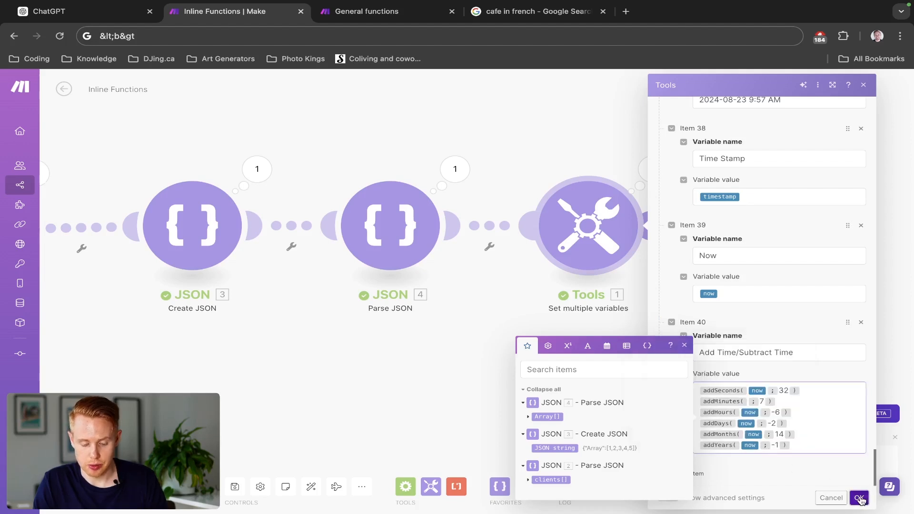
{"action": "left_click", "coordinate": [85, 486]}
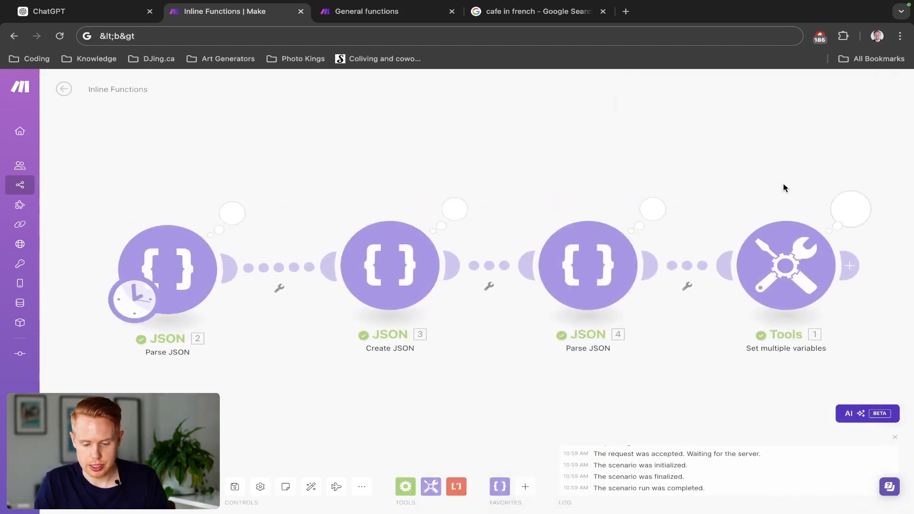
{"action": "left_click", "coordinate": [688, 160]}
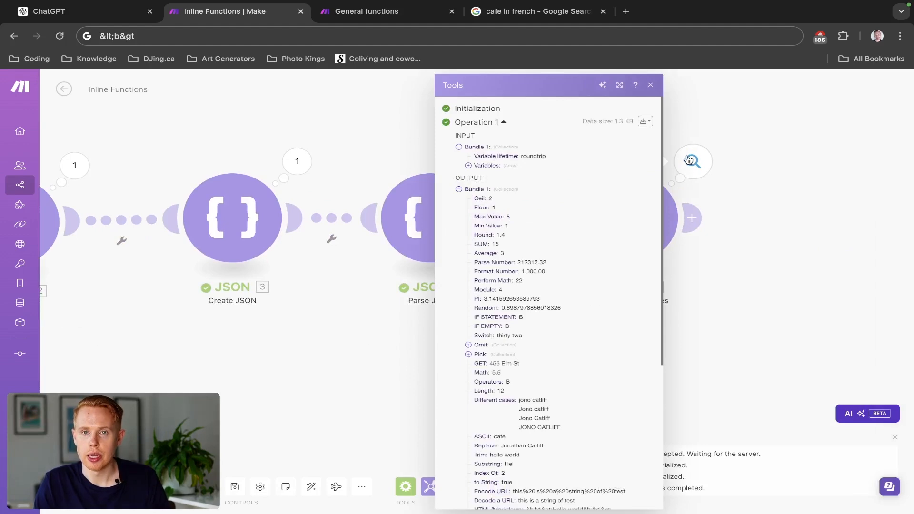
- Compare the seconds, hours, days and years in the Add Time/Subtract Time results of the Tools output, and close the output
{"action": "scroll", "coordinate": [516, 347], "scroll_direction": "down", "scroll_amount": 5}
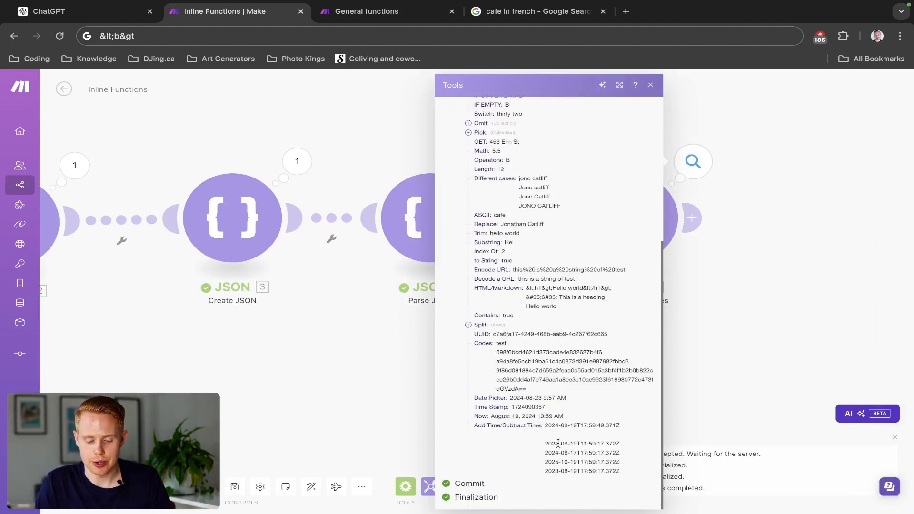
{"action": "scroll", "coordinate": [563, 451], "scroll_direction": "up", "scroll_amount": 5}
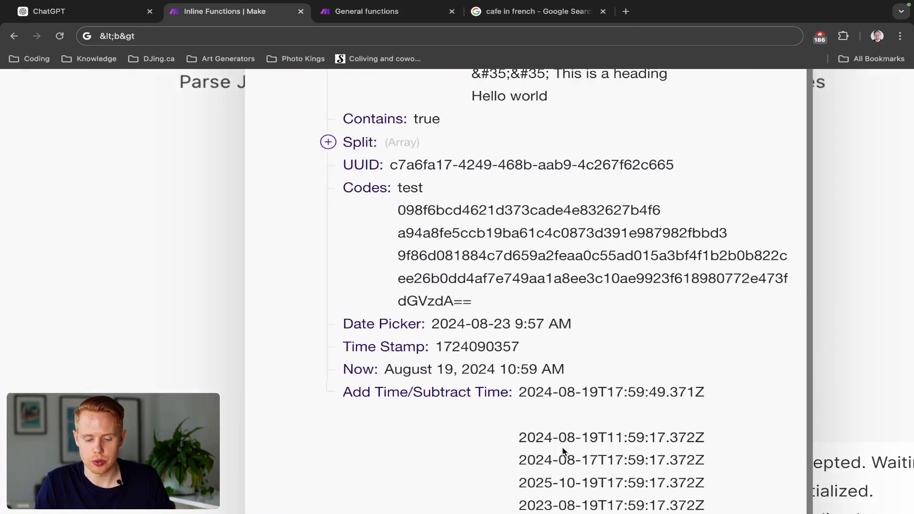
{"action": "scroll", "coordinate": [563, 449], "scroll_direction": "down", "scroll_amount": 2}
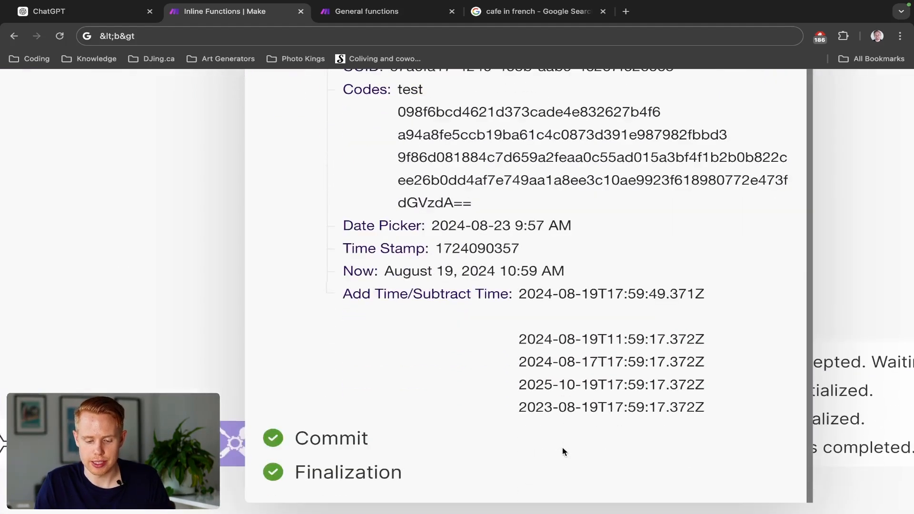
{"action": "double_click", "coordinate": [683, 291]}
{"action": "double_click", "coordinate": [668, 339]}
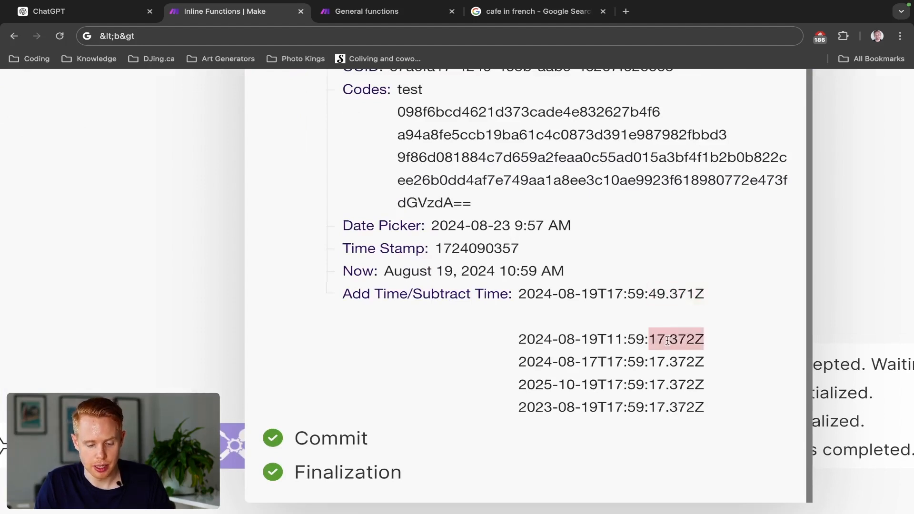
{"action": "mouse_move", "coordinate": [690, 1]}
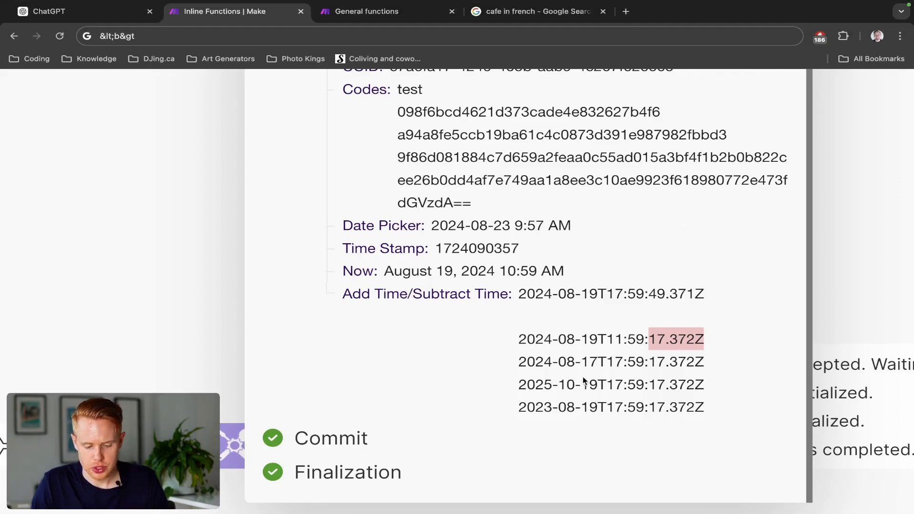
{"action": "left_click_drag", "start_coordinate": [554, 410], "coordinate": [519, 409]}
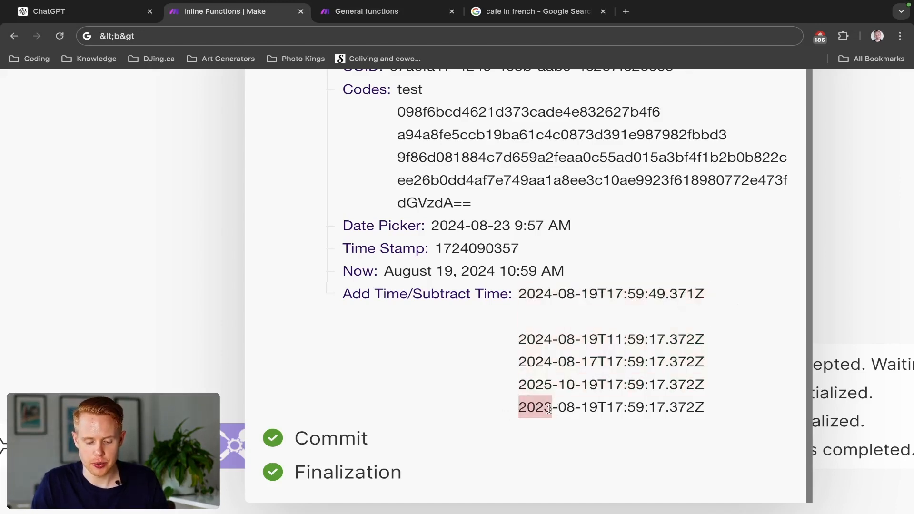
{"action": "double_click", "coordinate": [527, 380]}
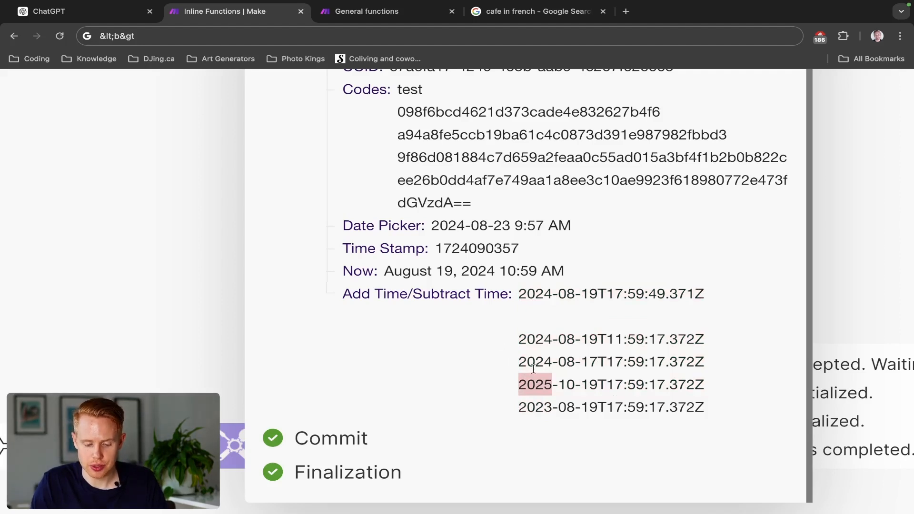
{"action": "double_click", "coordinate": [590, 364]}
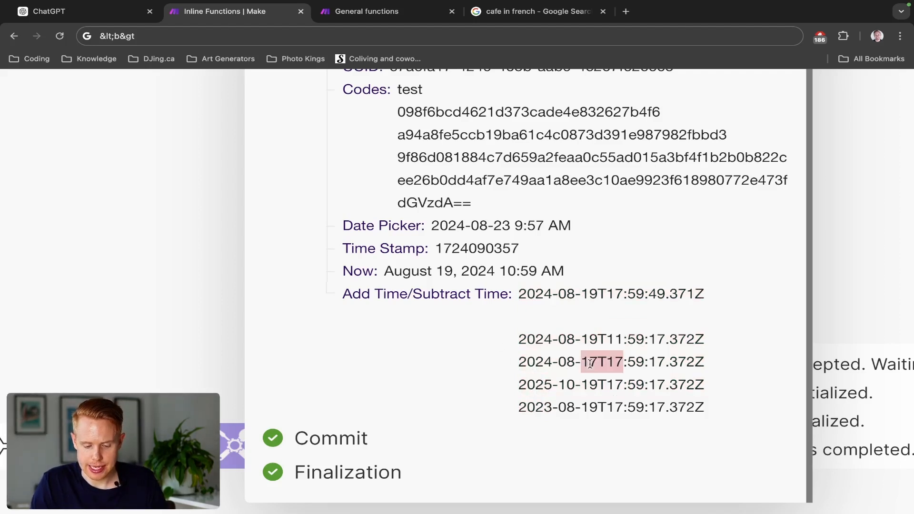
{"action": "double_click", "coordinate": [594, 341]}
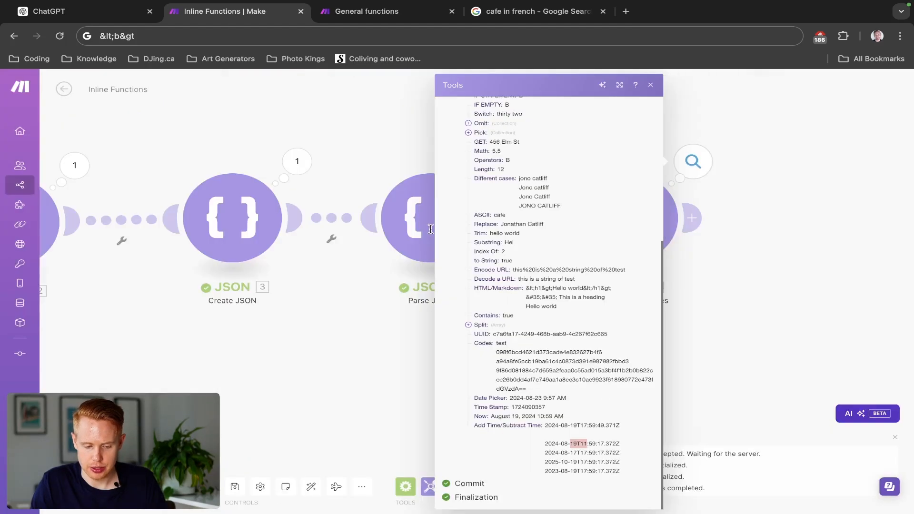
{"action": "left_click", "coordinate": [773, 228]}
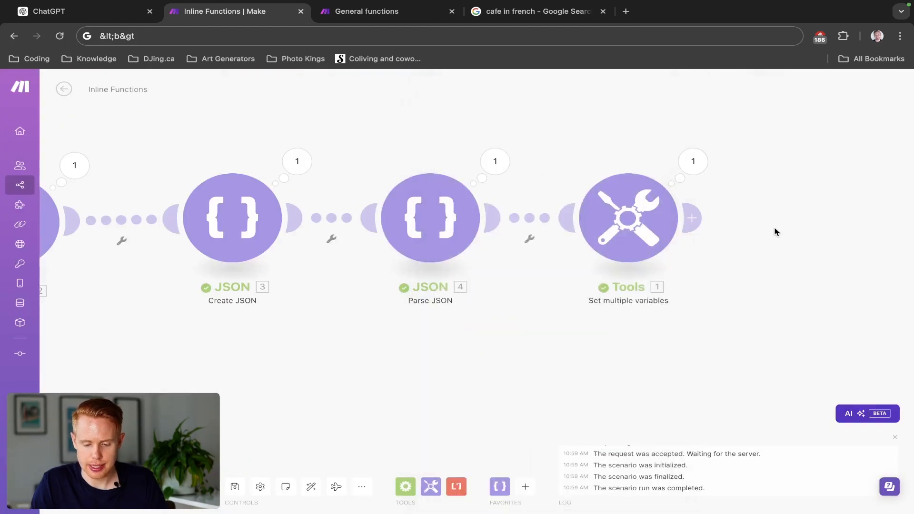
{"action": "left_click", "coordinate": [624, 223]}
{"action": "scroll", "coordinate": [821, 270], "scroll_direction": "down", "scroll_amount": 20}
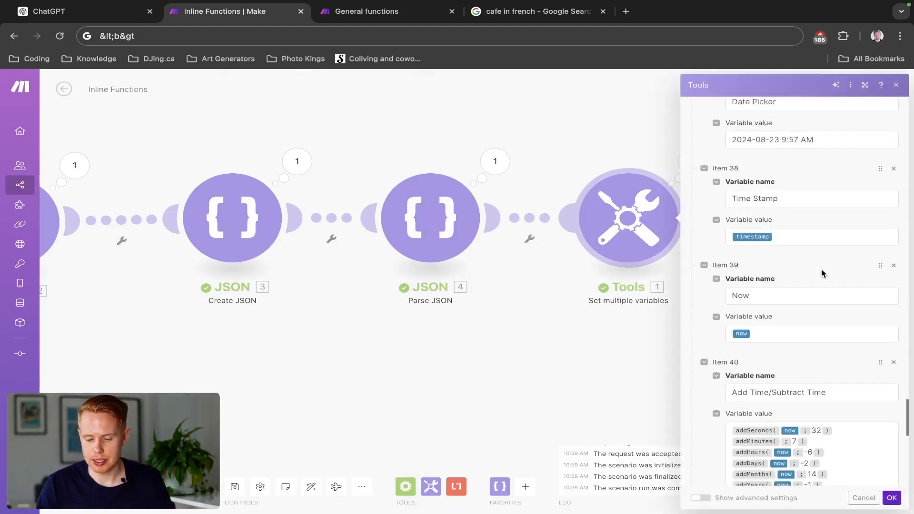
{"action": "scroll", "coordinate": [821, 270], "scroll_direction": "down", "scroll_amount": 1}
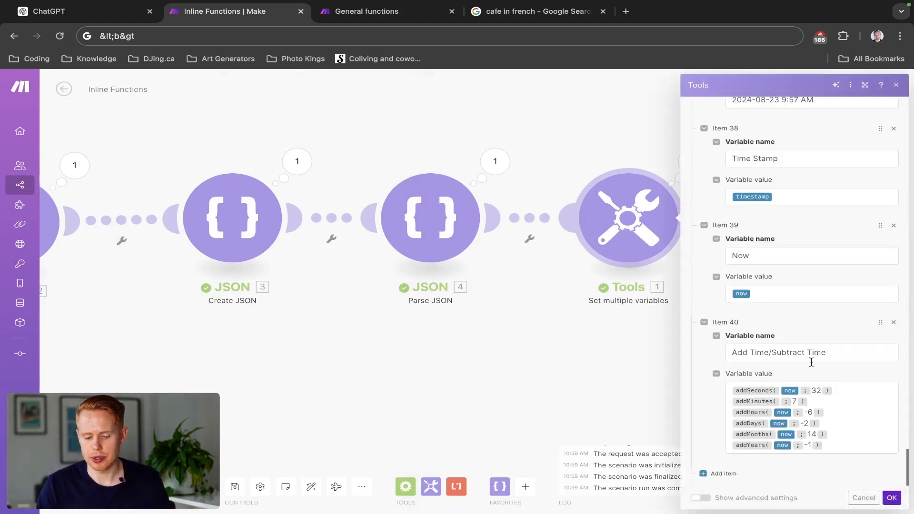
{"action": "left_click", "coordinate": [728, 476]}
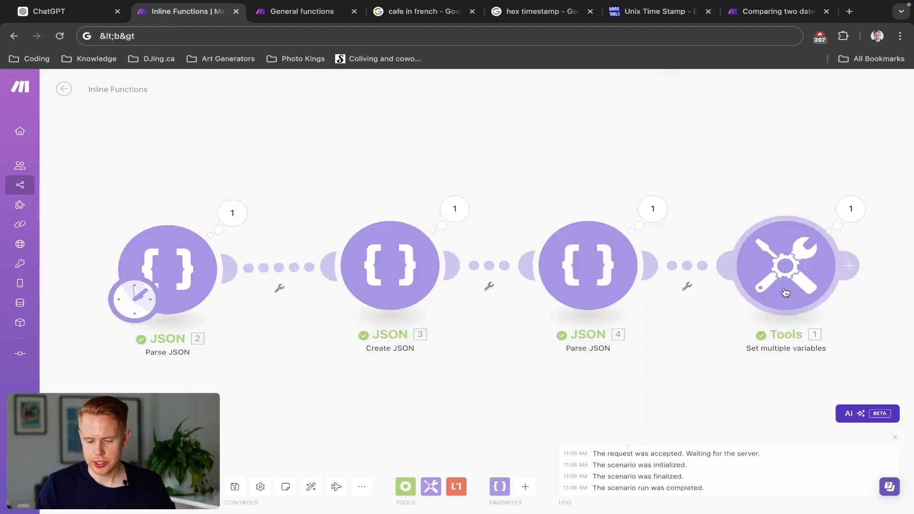
- Open the Tools module's settings and add a new variable item named Compare Dates after Add Time/Subtract Time
{"action": "left_click", "coordinate": [785, 292]}
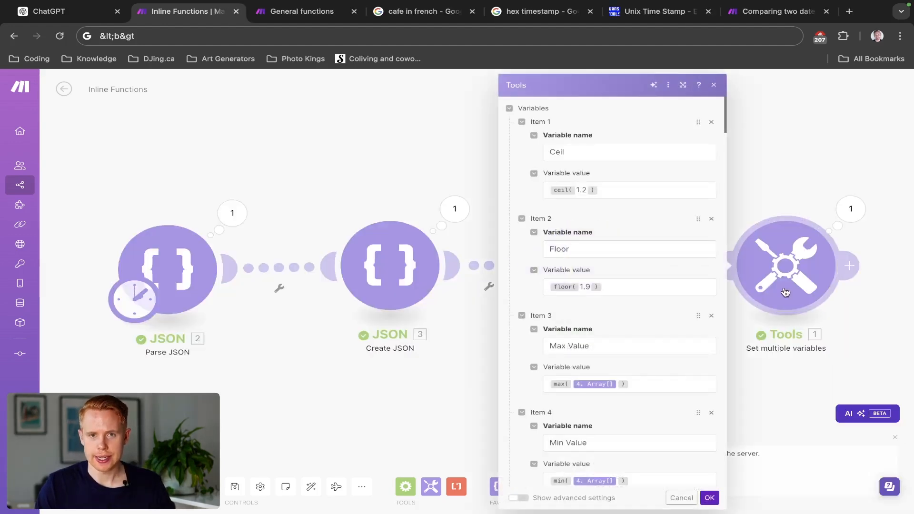
{"action": "scroll", "coordinate": [630, 314], "scroll_direction": "down", "scroll_amount": 20}
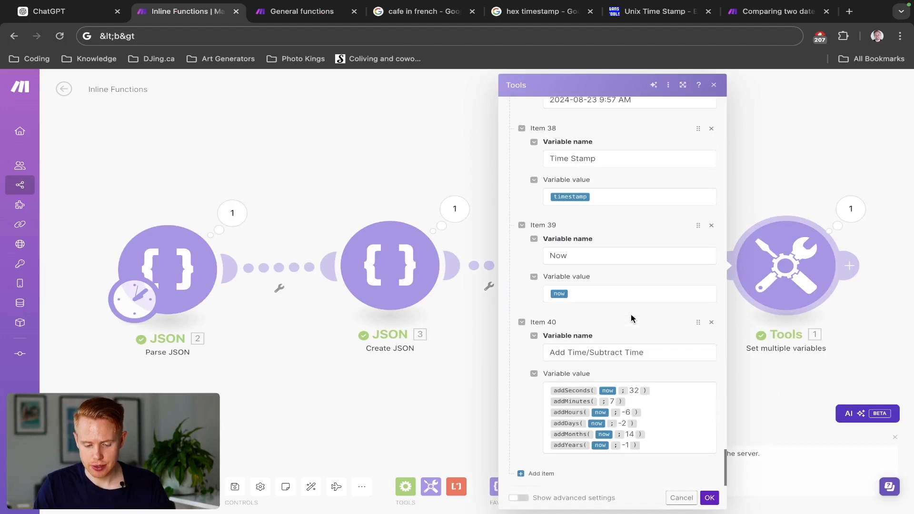
{"action": "left_click", "coordinate": [533, 473]}
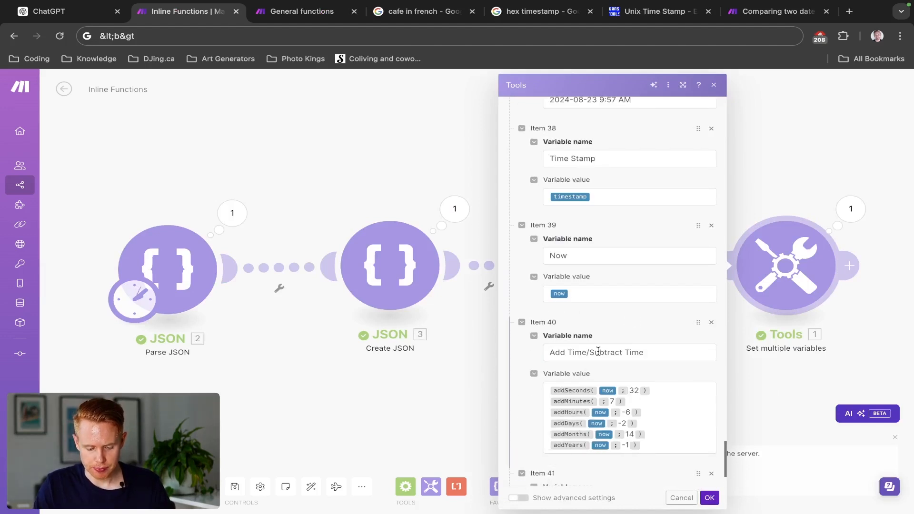
{"action": "left_click", "coordinate": [591, 406]}
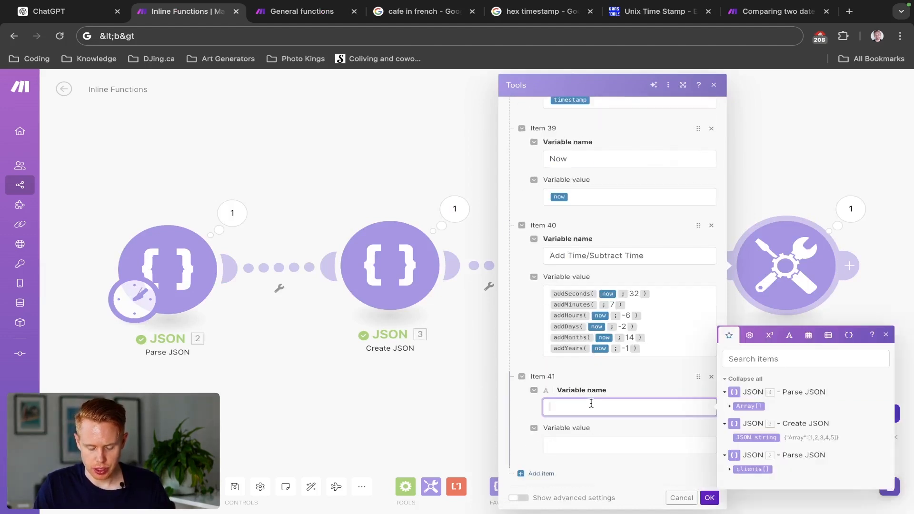
{"action": "type", "text": "Compa"}
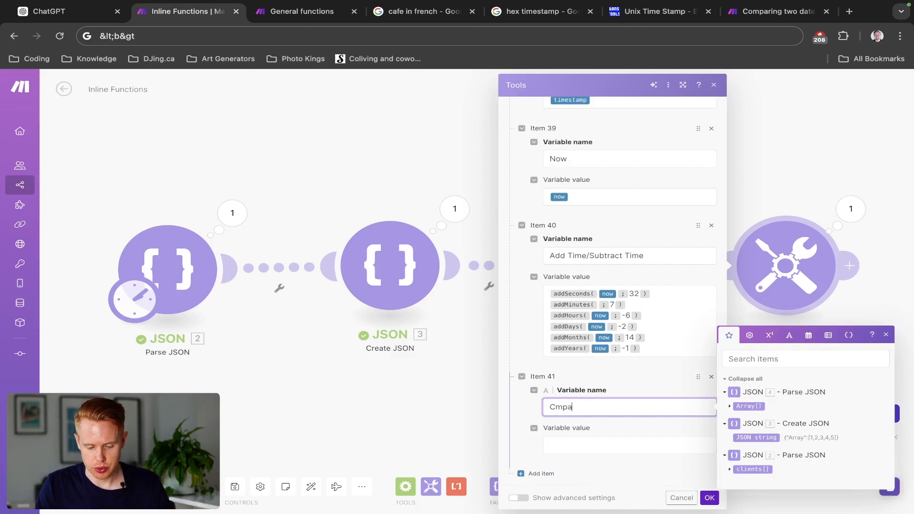
{"action": "key", "text": "ctrl+a"}
{"action": "type", "text": "Compare Datrse"}
{"action": "key", "text": "Return"}
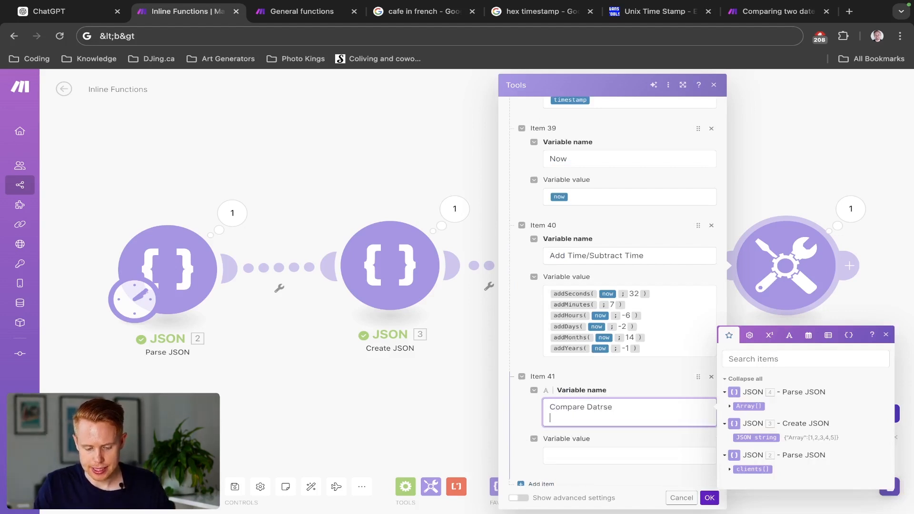
{"action": "key", "text": "BackSpace"}
{"action": "key", "text": "BackSpace"}
{"action": "key", "text": "BackSpace"}
{"action": "key", "text": "Tab"}
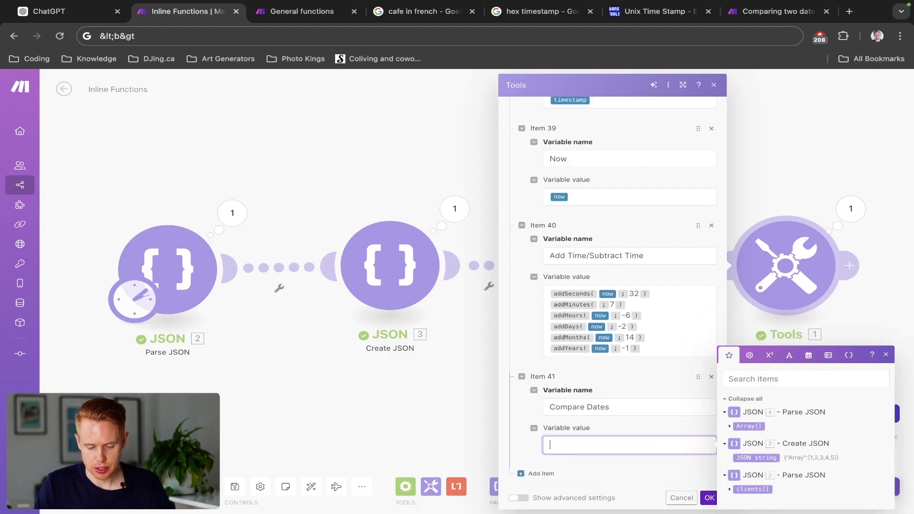
- Paste the formula round((Date1 - Date2) / 1000 / 60) as the Compare Dates value, clear Date1 and replace Date2 with the now variable
{"action": "type", "text": "round( ( Date1 - Date2 ) / 1000 / 60 )"}
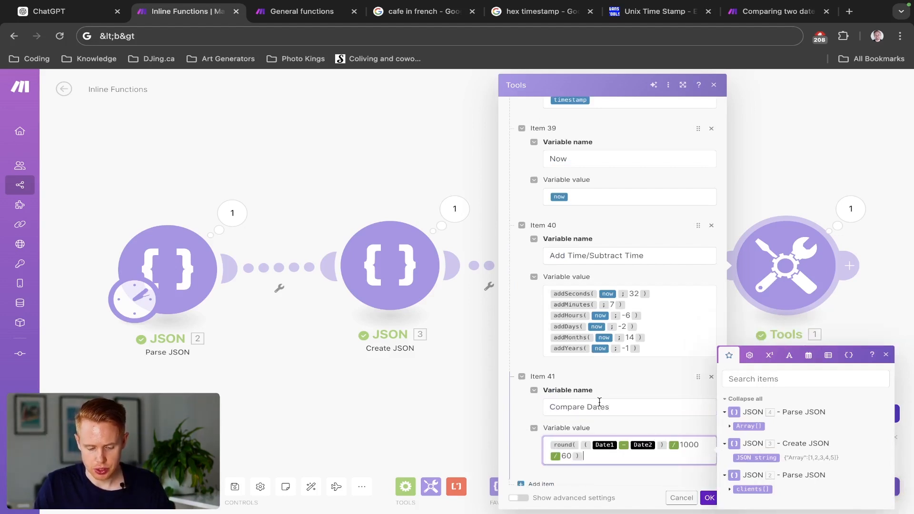
{"action": "left_click", "coordinate": [618, 443]}
{"action": "key", "text": "BackSpace"}
{"action": "left_click", "coordinate": [808, 355]}
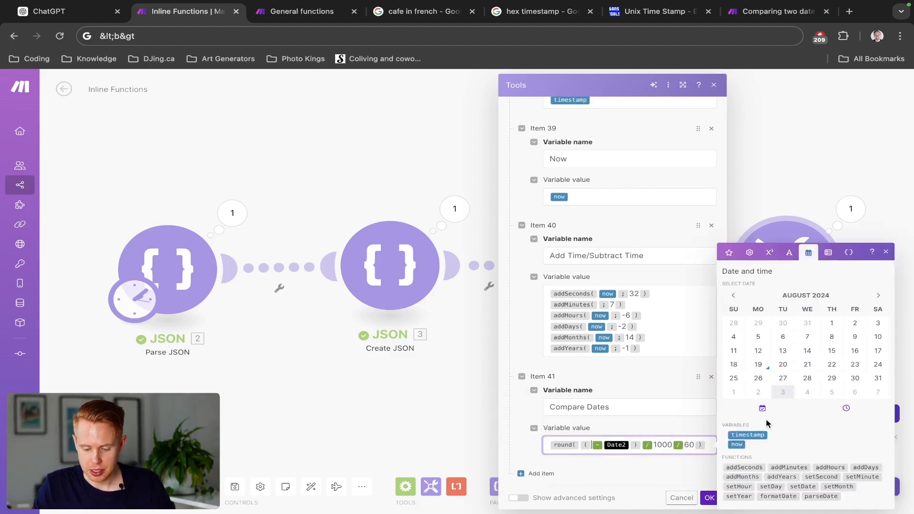
{"action": "left_click", "coordinate": [739, 444]}
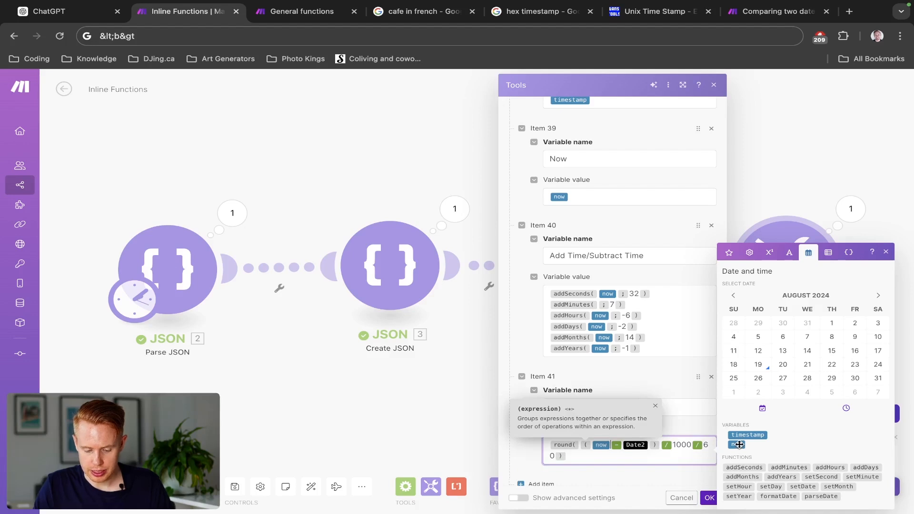
{"action": "key", "text": "BackSpace"}
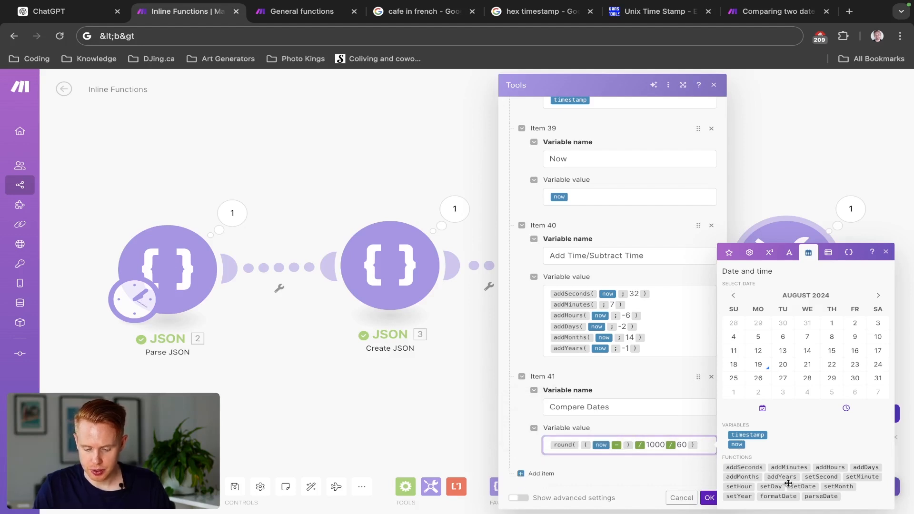
{"action": "mouse_move", "coordinate": [793, 489]}
{"action": "key", "text": "Left"}
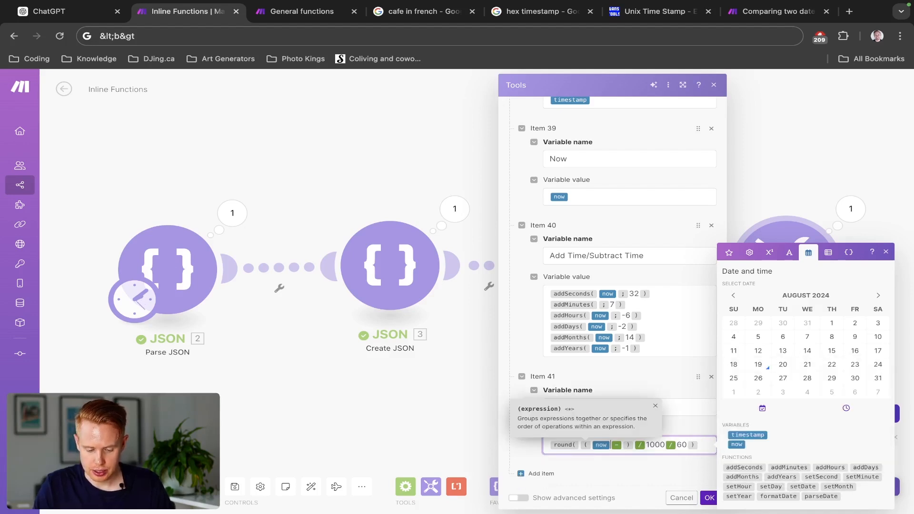
{"action": "key", "text": "BackSpace"}
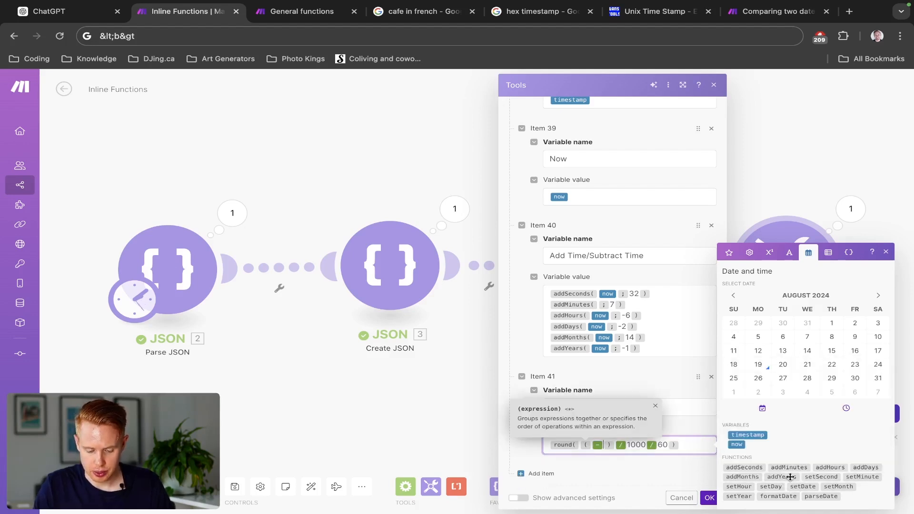
{"action": "left_click", "coordinate": [735, 445]}
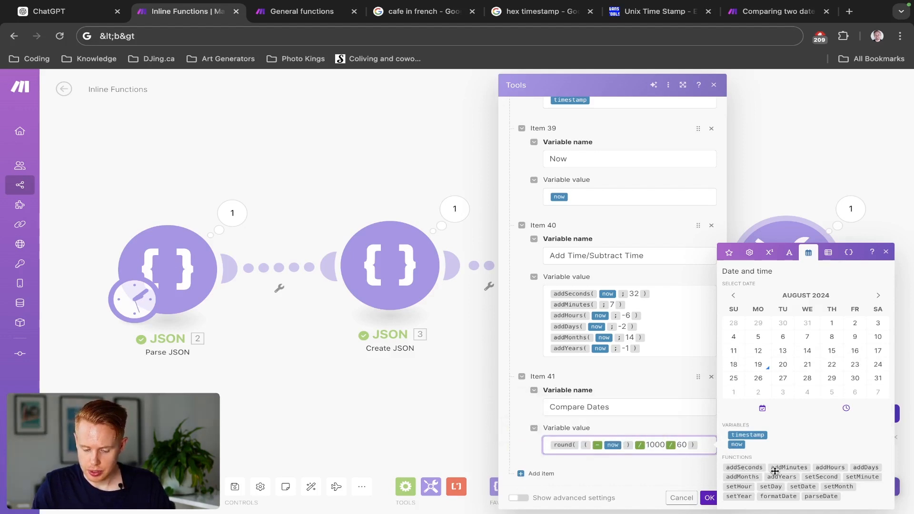
- Insert addMinutes(now; 32) as the first date of the subtraction in the Compare Dates formula
{"action": "mouse_move", "coordinate": [776, 469]}
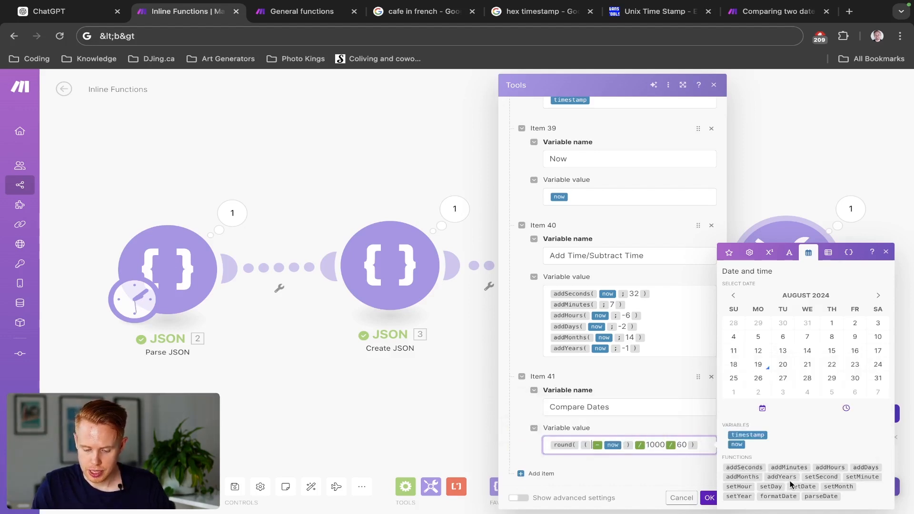
{"action": "left_click", "coordinate": [791, 467]}
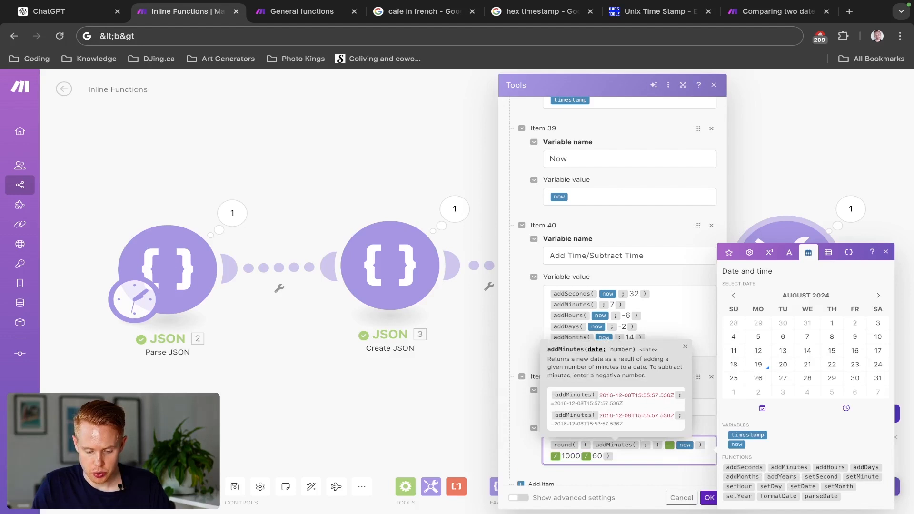
{"action": "left_click", "coordinate": [736, 444]}
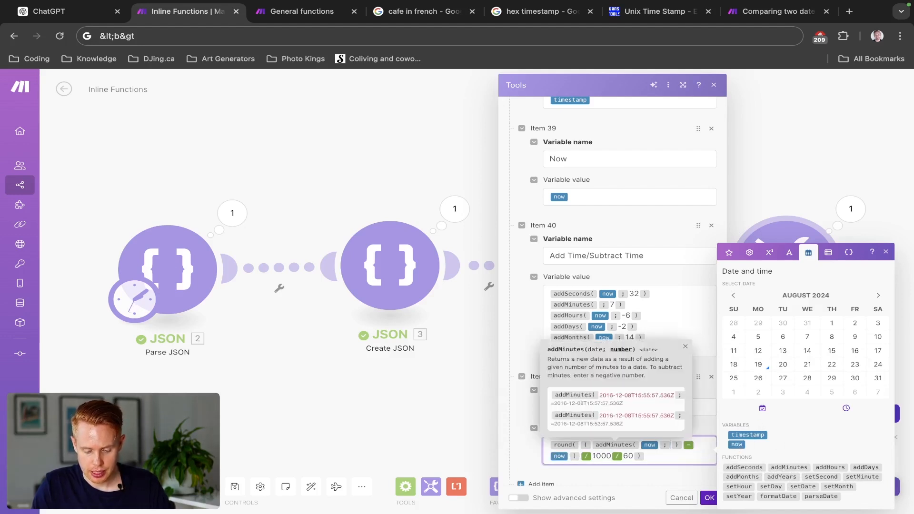
{"action": "type", "text": "32"}
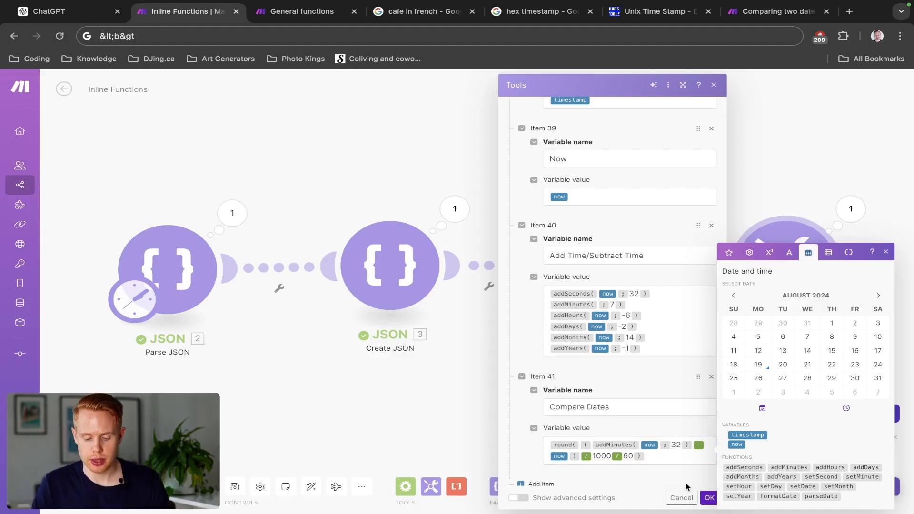
- Save the module settings and run the scenario to inspect the Compare Dates result in the Tools output
{"action": "left_click", "coordinate": [706, 498]}
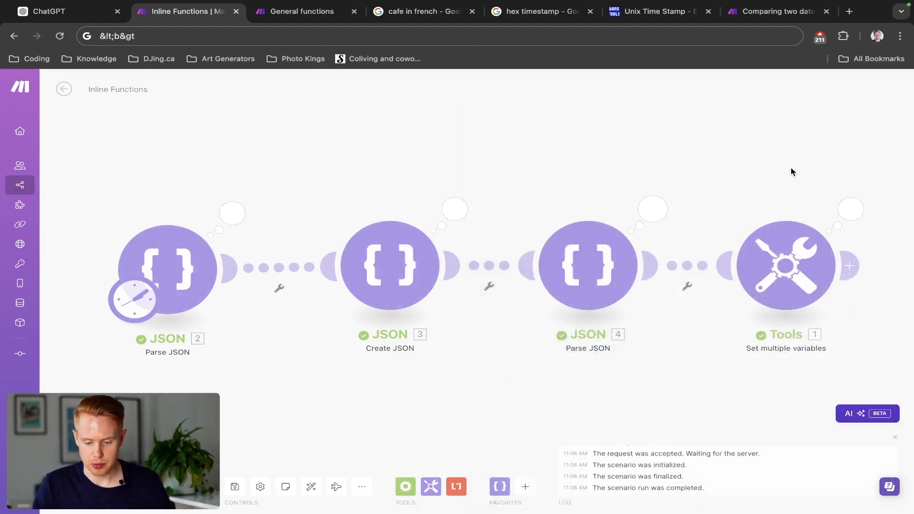
{"action": "left_click", "coordinate": [850, 208]}
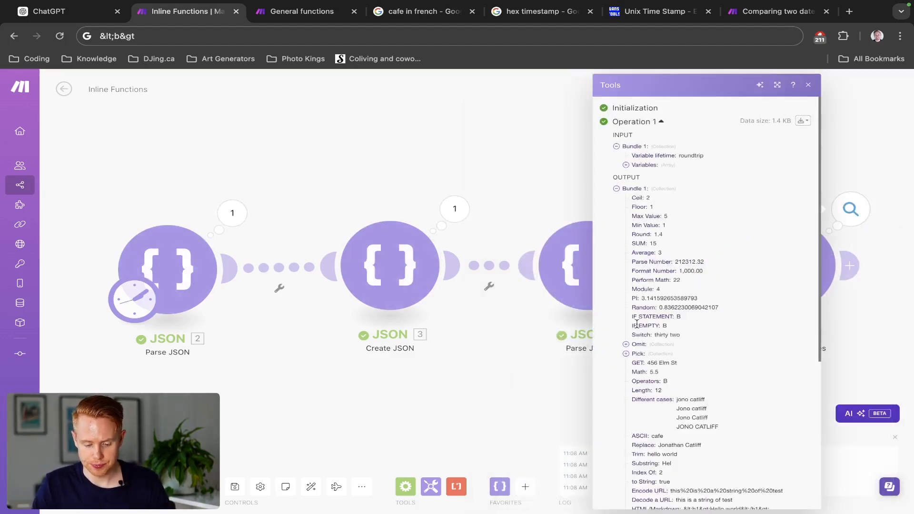
{"action": "scroll", "coordinate": [637, 324], "scroll_direction": "down", "scroll_amount": 5}
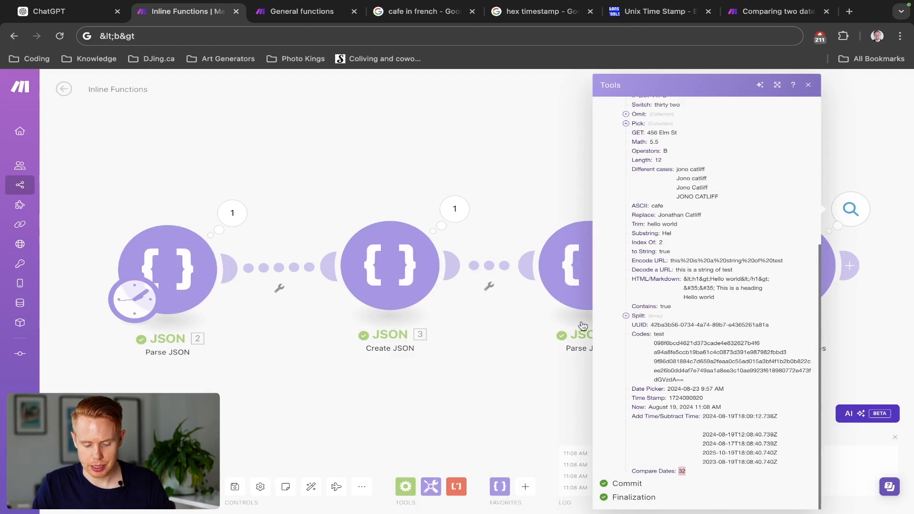
- Reopen the Tools module's settings, review the Compare Dates formula in Item 41, and save the settings
{"action": "left_click", "coordinate": [518, 204]}
{"action": "left_click", "coordinate": [742, 281]}
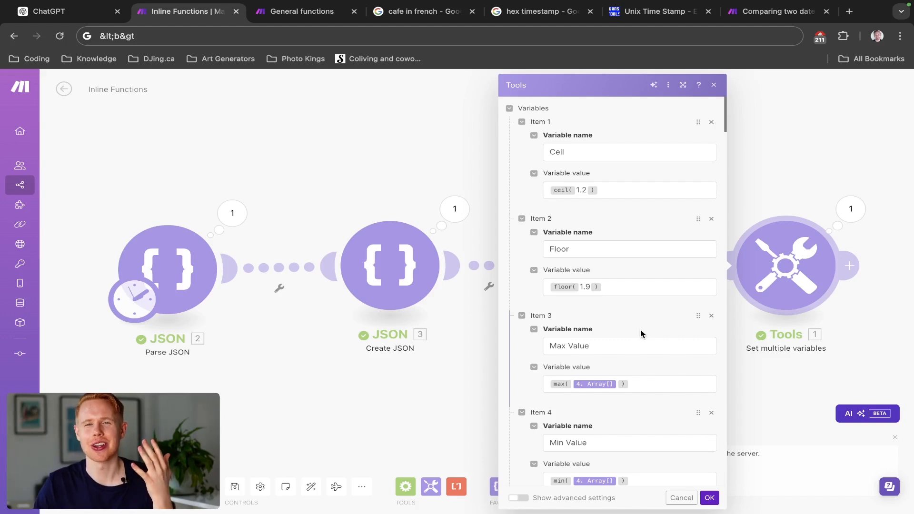
{"action": "scroll", "coordinate": [638, 365], "scroll_direction": "down", "scroll_amount": 20}
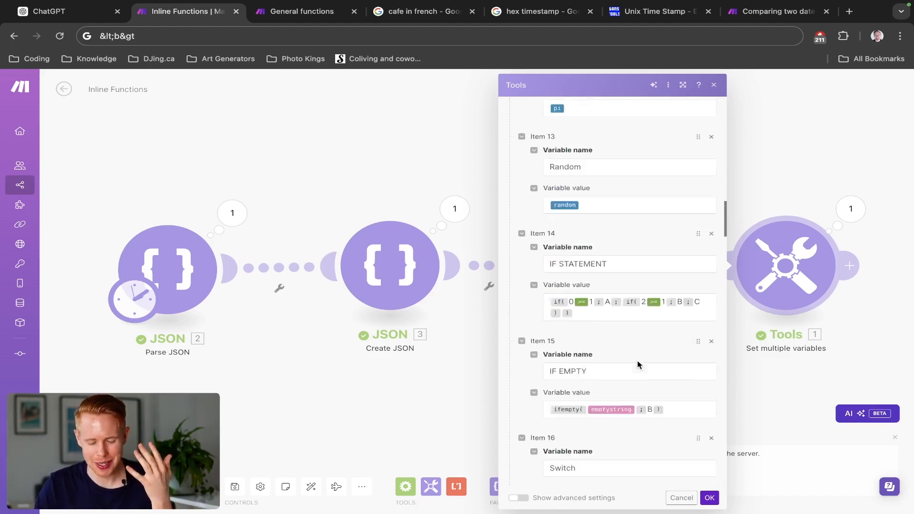
{"action": "scroll", "coordinate": [638, 365], "scroll_direction": "down", "scroll_amount": 10}
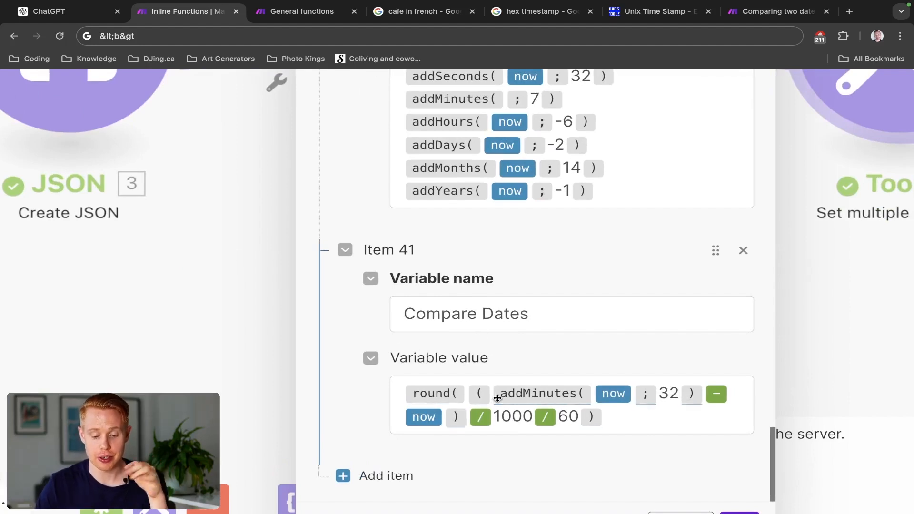
{"action": "mouse_move", "coordinate": [499, 398]}
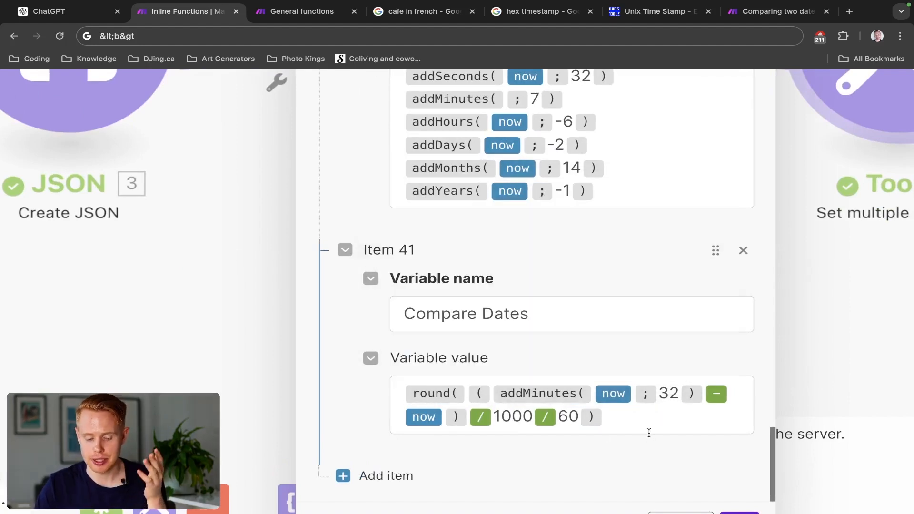
{"action": "mouse_move", "coordinate": [715, 395]}
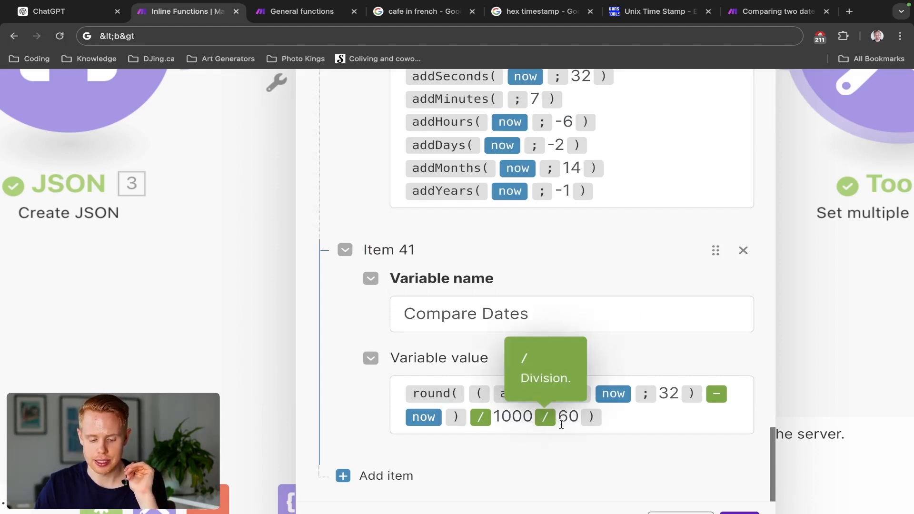
{"action": "scroll", "coordinate": [623, 495], "scroll_direction": "down", "scroll_amount": 2}
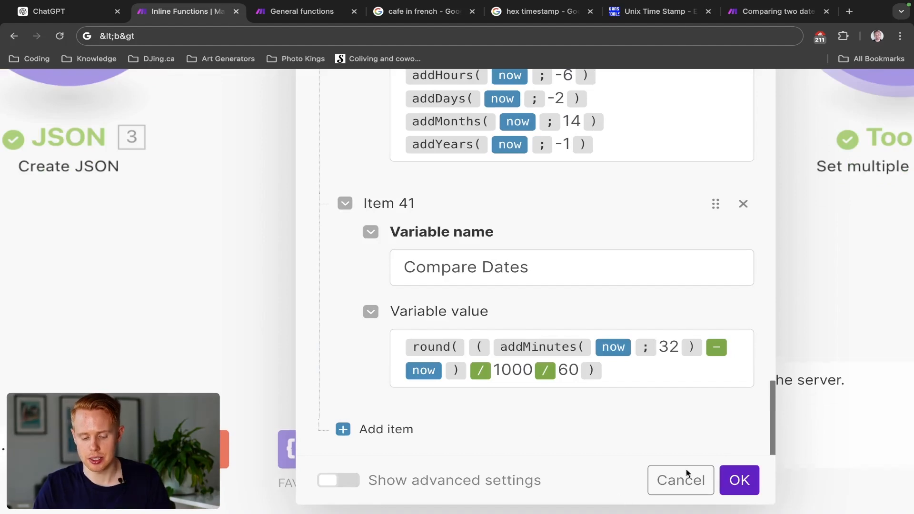
{"action": "left_click", "coordinate": [736, 481]}
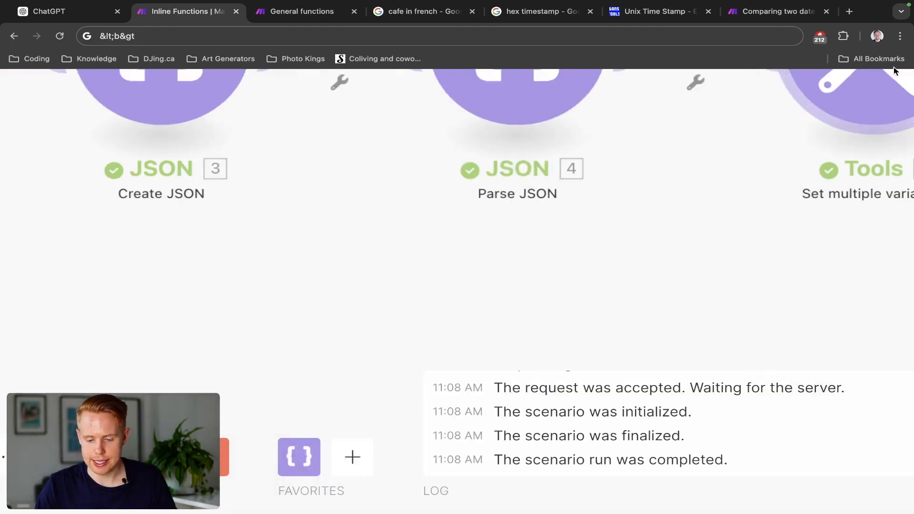
- Reopen the Tools module's settings and add a new variable item named Setting Time after Compare Dates
{"action": "left_click", "coordinate": [886, 91]}
{"action": "scroll", "coordinate": [645, 277], "scroll_direction": "down", "scroll_amount": 5}
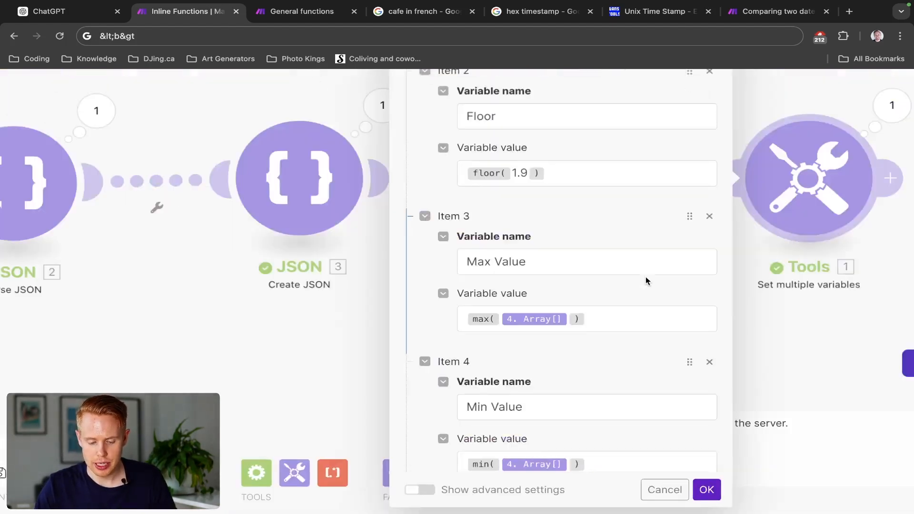
{"action": "scroll", "coordinate": [645, 277], "scroll_direction": "down", "scroll_amount": 20}
{"action": "scroll", "coordinate": [646, 281], "scroll_direction": "down", "scroll_amount": 20}
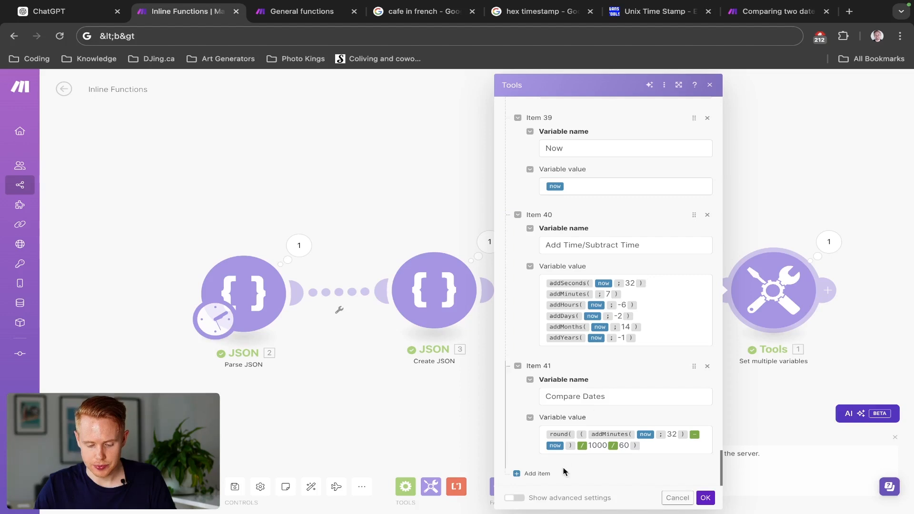
{"action": "left_click", "coordinate": [537, 474]}
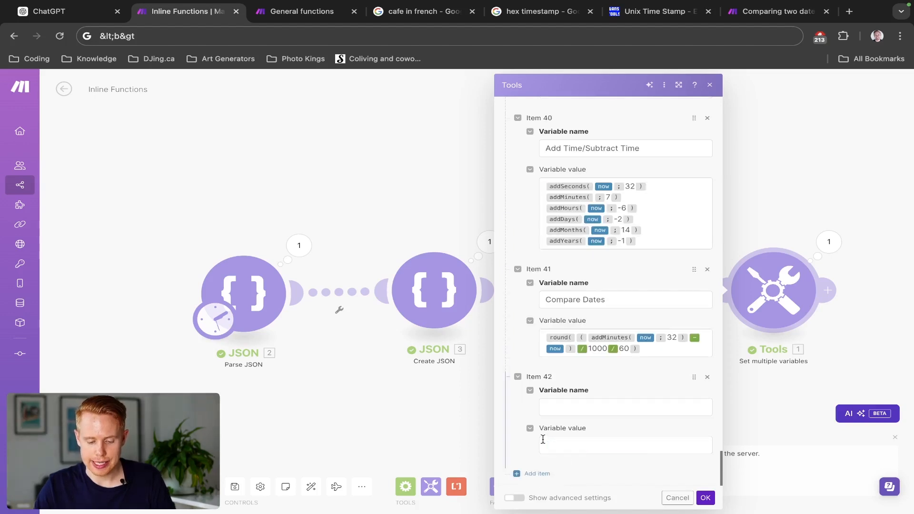
{"action": "left_click", "coordinate": [568, 410]}
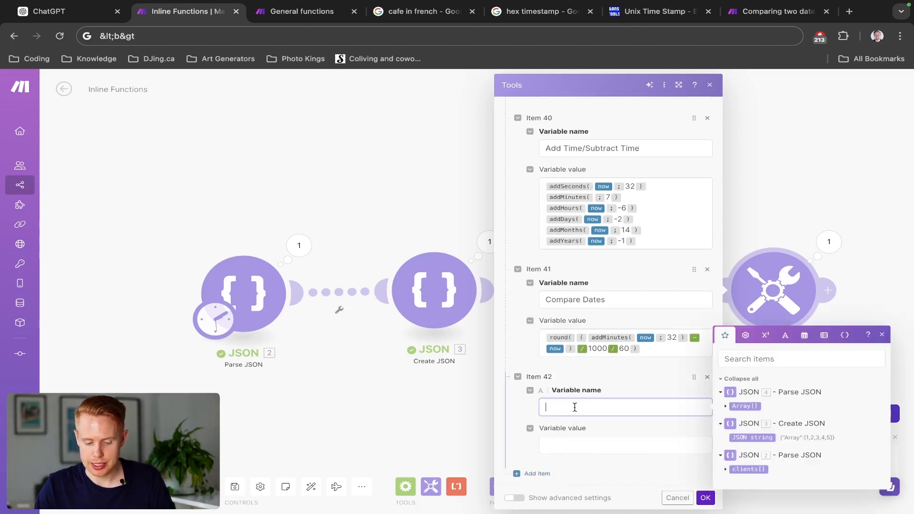
{"action": "left_click", "coordinate": [808, 337]}
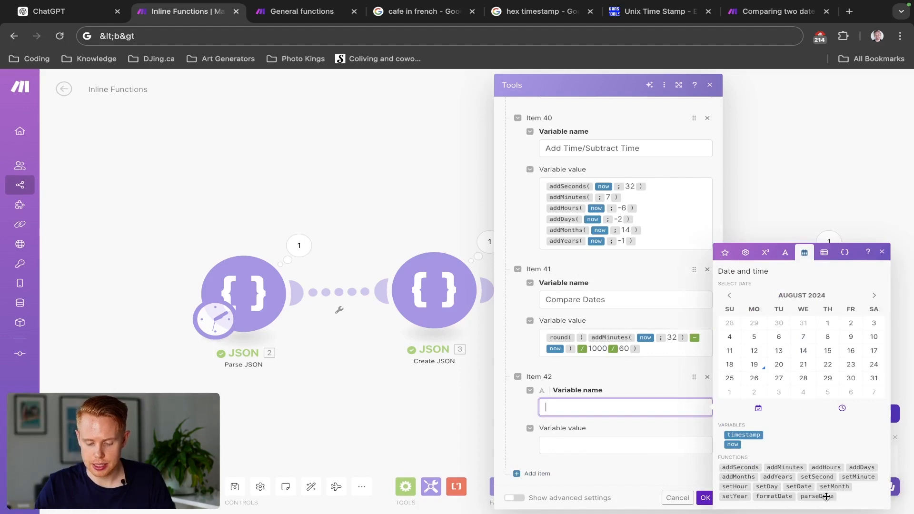
{"action": "mouse_move", "coordinate": [826, 503]}
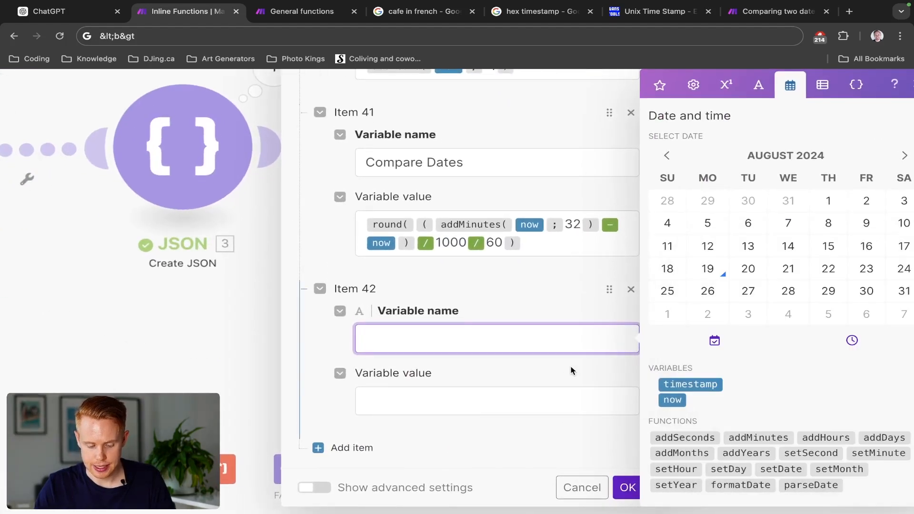
{"action": "type", "text": "Setting"}
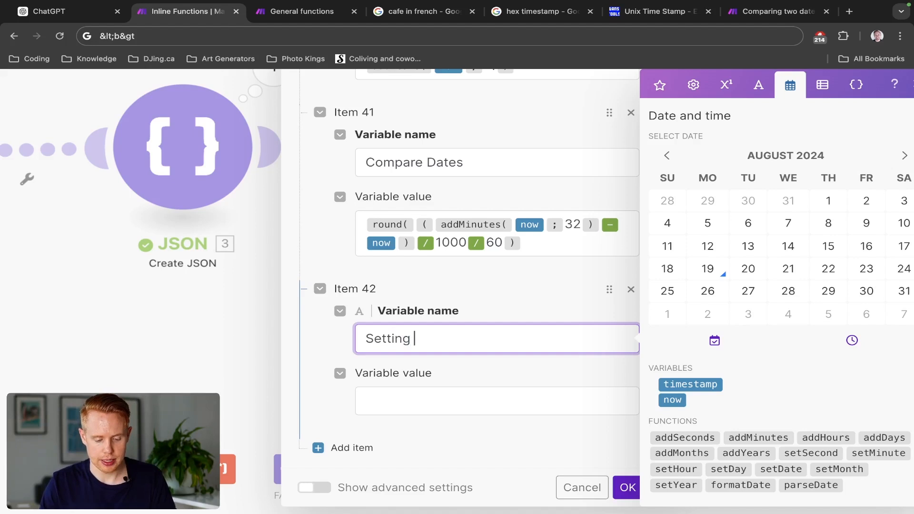
{"action": "type", "text": " Time"}
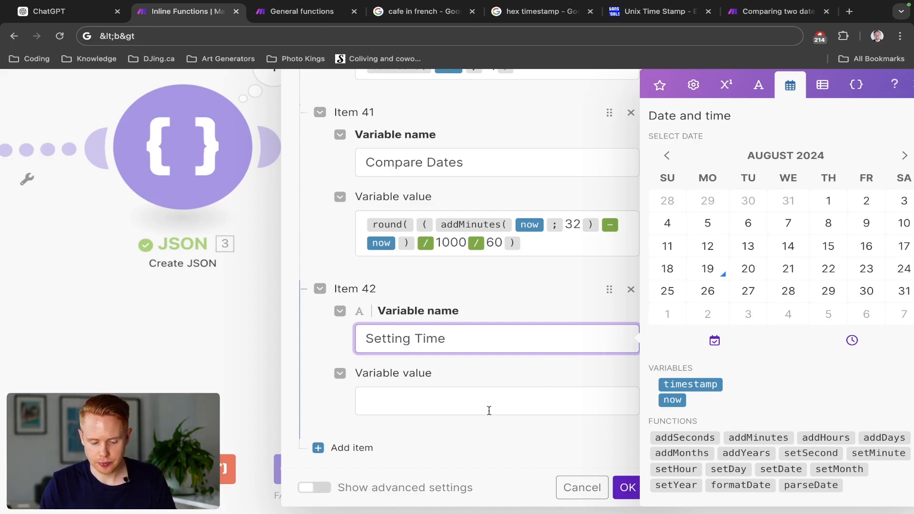
- Insert setSecond, setMinute, setHour, setDay, setDate, setMonth and setYear on separate lines of the Setting Time value
{"action": "left_click", "coordinate": [513, 410]}
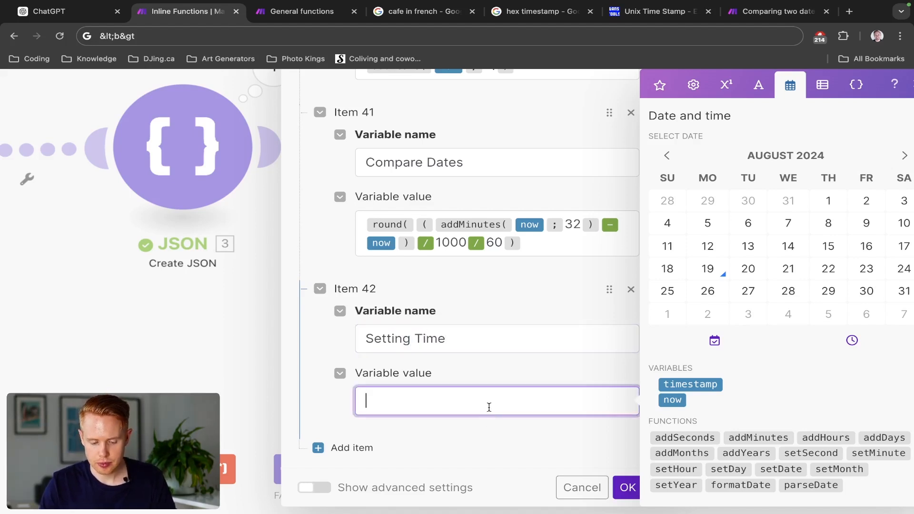
{"action": "left_click", "coordinate": [792, 452]}
{"action": "left_click", "coordinate": [860, 459]}
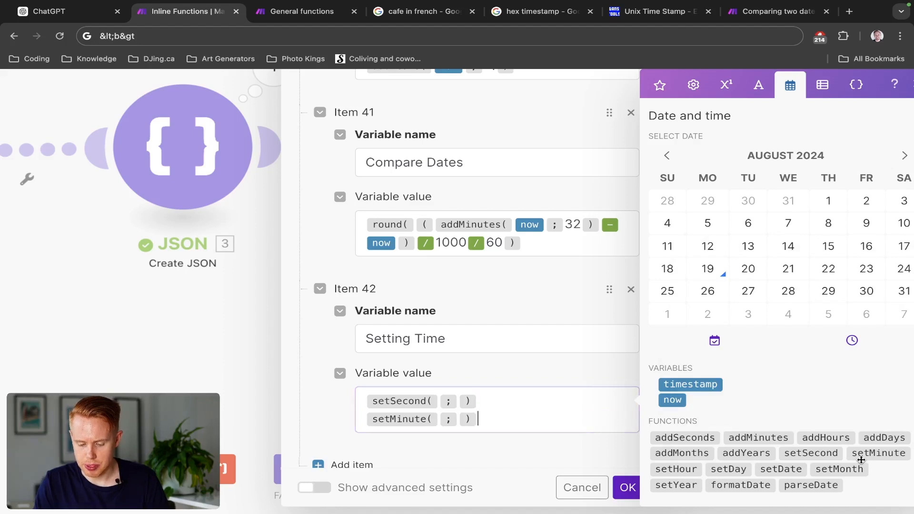
{"action": "left_click", "coordinate": [688, 467]}
{"action": "key", "text": "Return"}
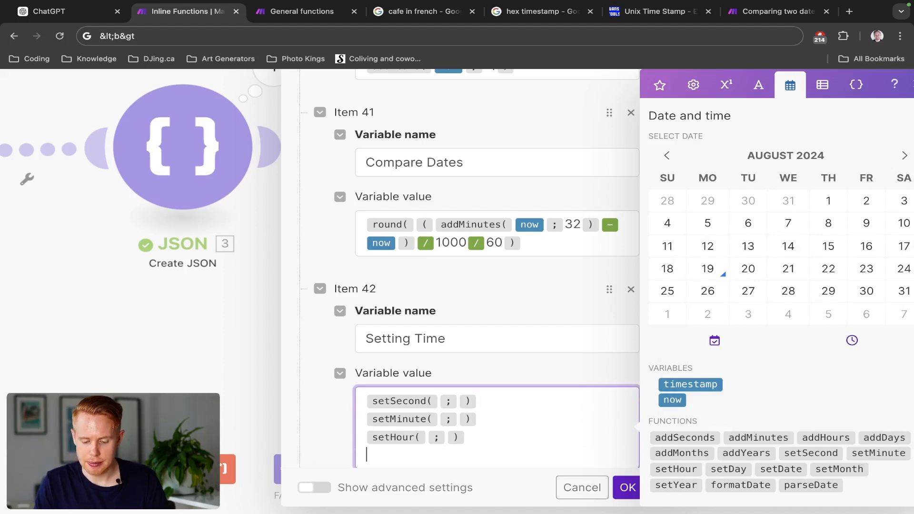
{"action": "left_click", "coordinate": [717, 470]}
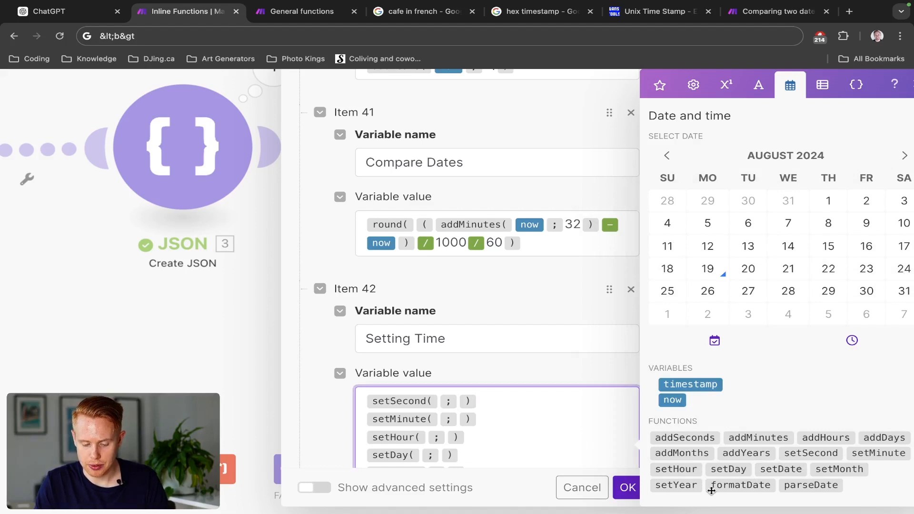
{"action": "left_click", "coordinate": [681, 485]}
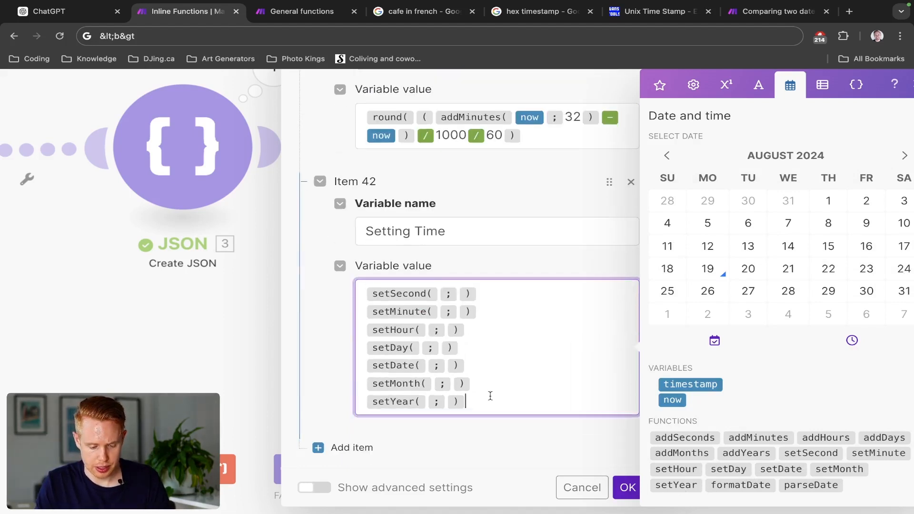
- Copy the now variable from the Compare Dates formula and insert it as the date in setSecond, setMinute and setHour
{"action": "left_click", "coordinate": [395, 138]}
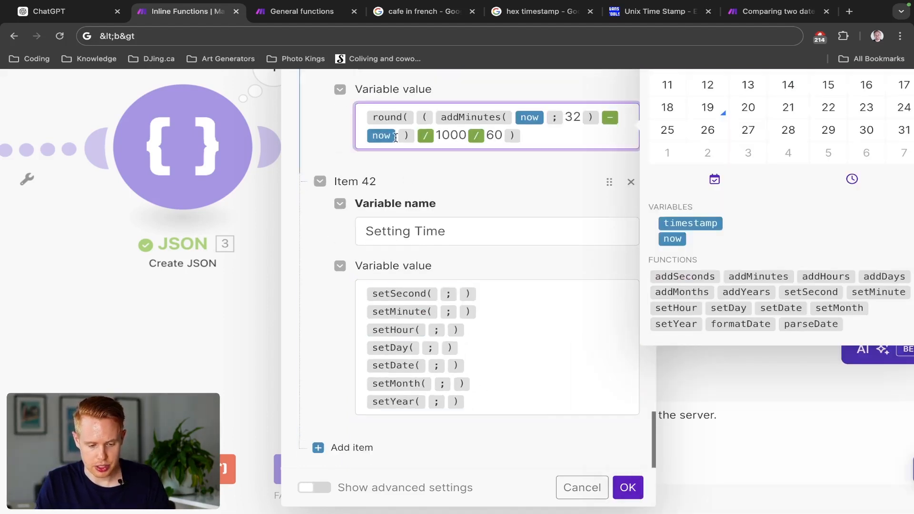
{"action": "key", "text": "shift+Left"}
{"action": "key", "text": "ctrl+c"}
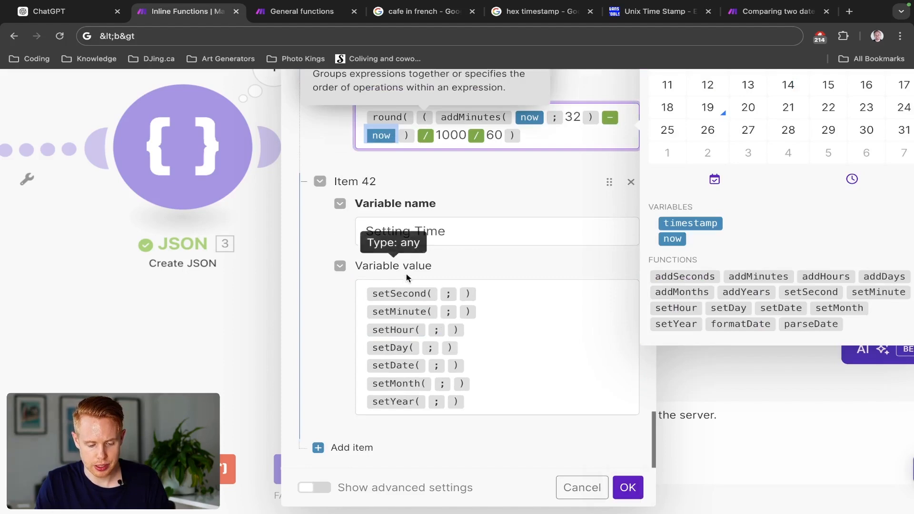
{"action": "left_click", "coordinate": [438, 293]}
{"action": "key", "text": "ctrl+v"}
{"action": "left_click", "coordinate": [438, 312]}
{"action": "key", "text": "ctrl+v"}
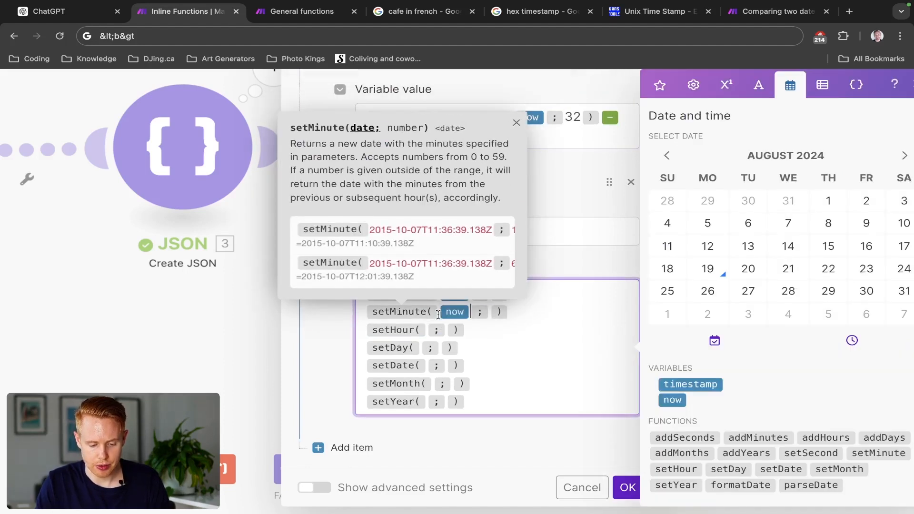
{"action": "left_click", "coordinate": [420, 329]}
{"action": "key", "text": "ctrl+v"}
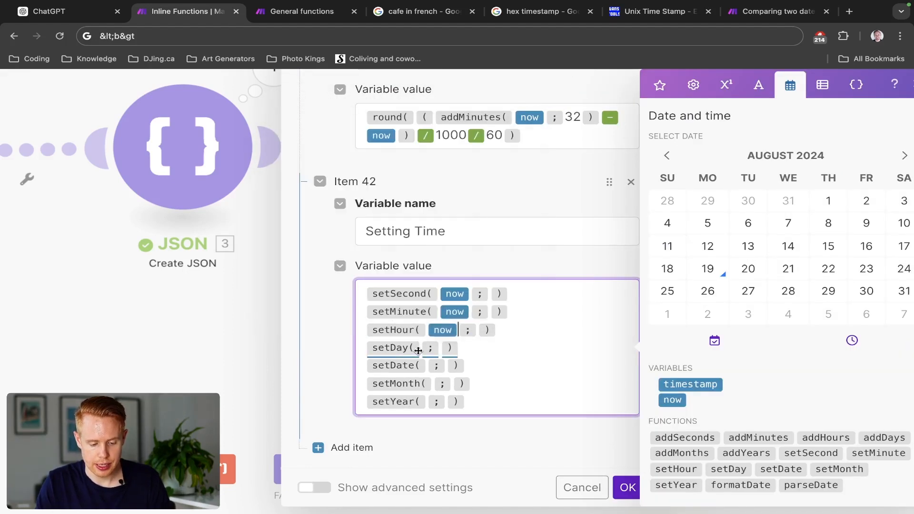
- Insert the copied now variable as the date in setDay, setDate, setMonth and setYear, keeping one per function
{"action": "left_click", "coordinate": [419, 347]}
{"action": "key", "text": "ctrl+v"}
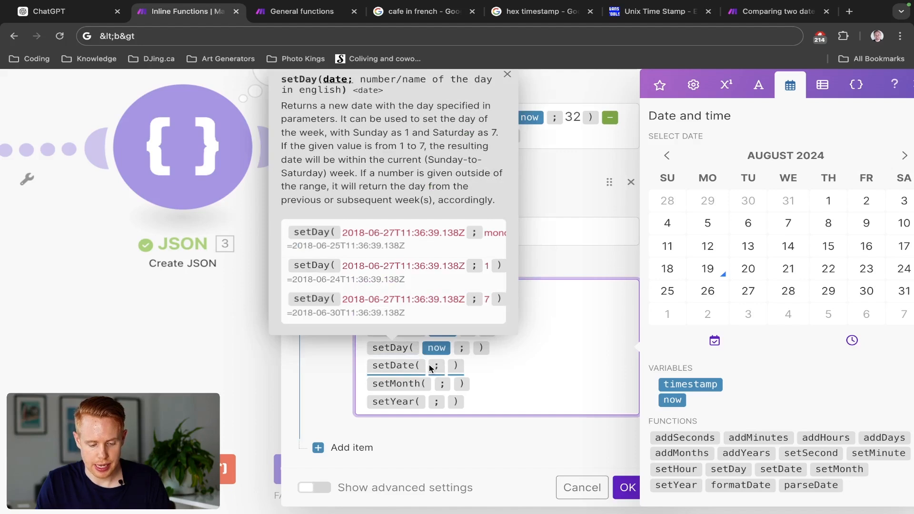
{"action": "left_click", "coordinate": [427, 365]}
{"action": "key", "text": "ctrl+v"}
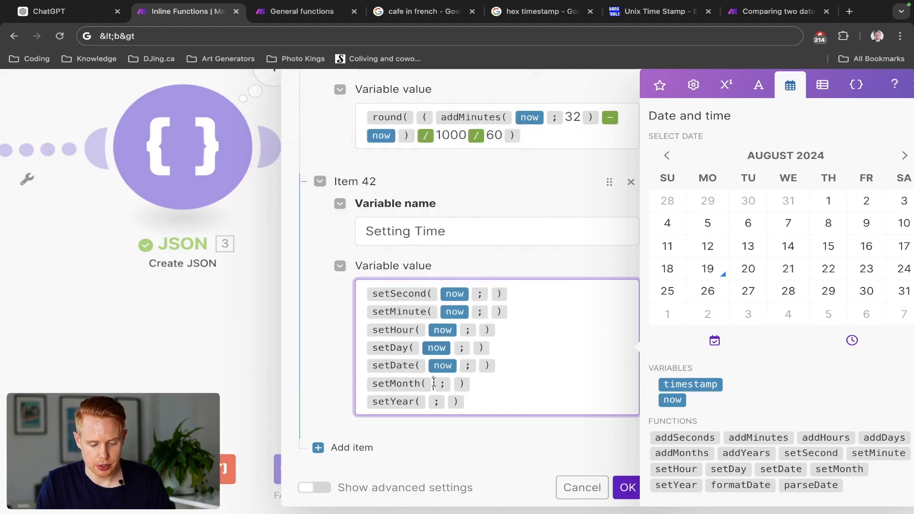
{"action": "left_click", "coordinate": [431, 384]}
{"action": "key", "text": "ctrl+v"}
{"action": "key", "text": "ctrl+v"}
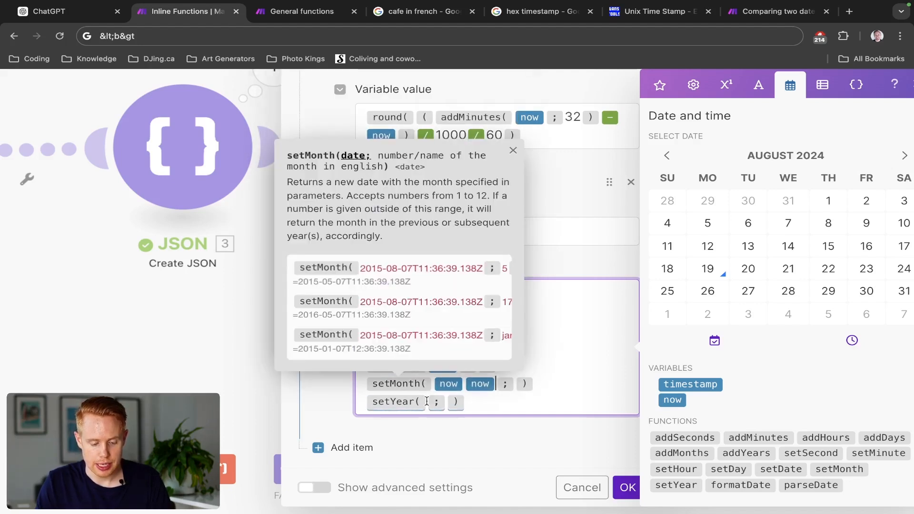
{"action": "key", "text": "BackSpace"}
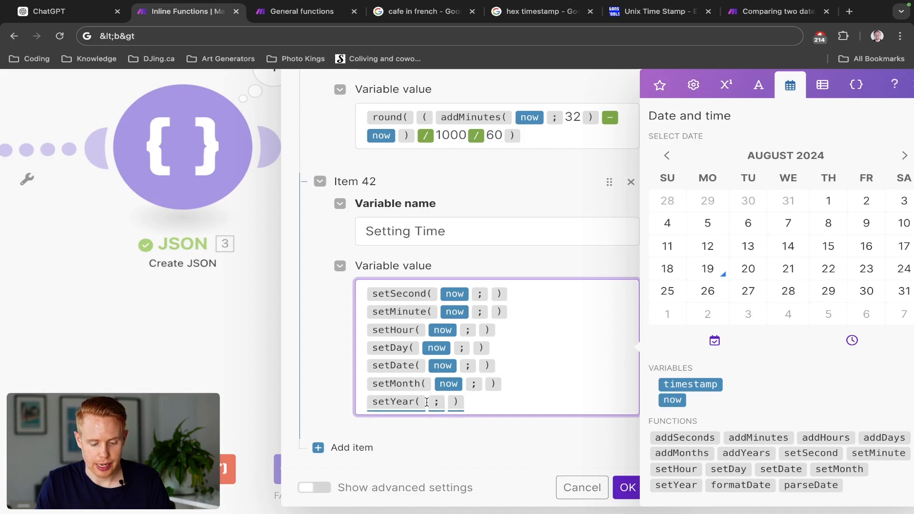
{"action": "left_click", "coordinate": [427, 402]}
{"action": "key", "text": "ctrl+v"}
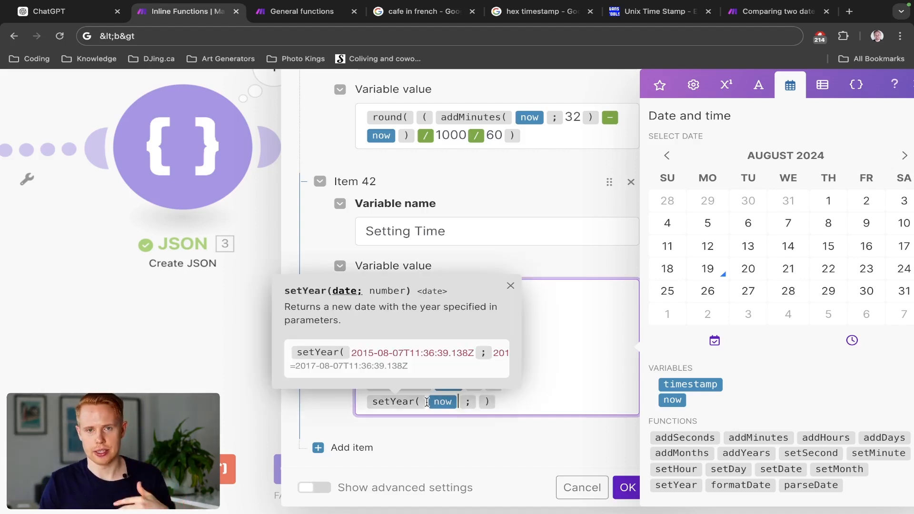
{"action": "left_click", "coordinate": [561, 326]}
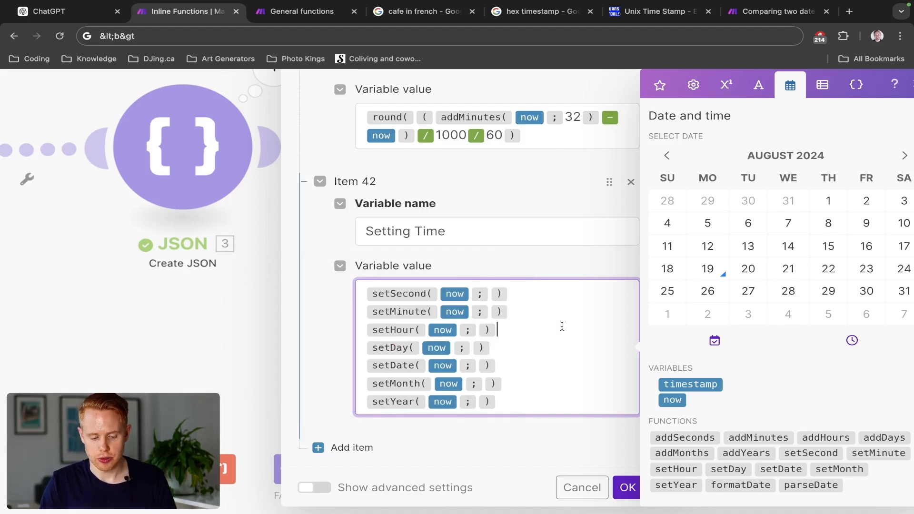
- Set the number arguments in the Setting Time value to 13 for setSecond, 9 for setMinute and 4 for setHour
{"action": "left_click", "coordinate": [489, 294]}
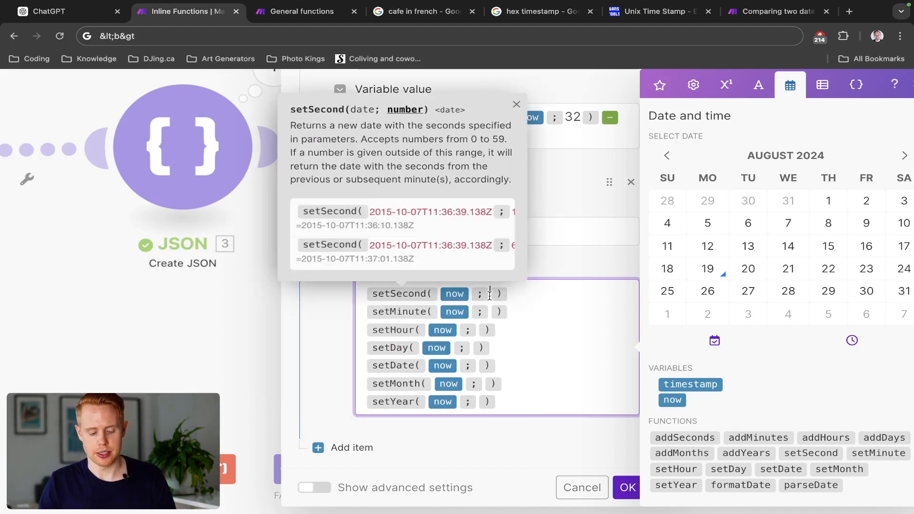
{"action": "type", "text": "13"}
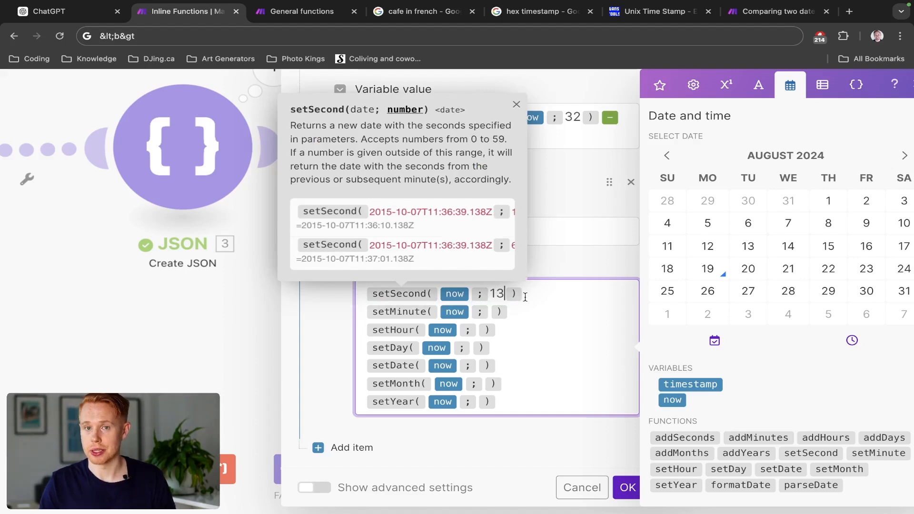
{"action": "left_click", "coordinate": [490, 311]}
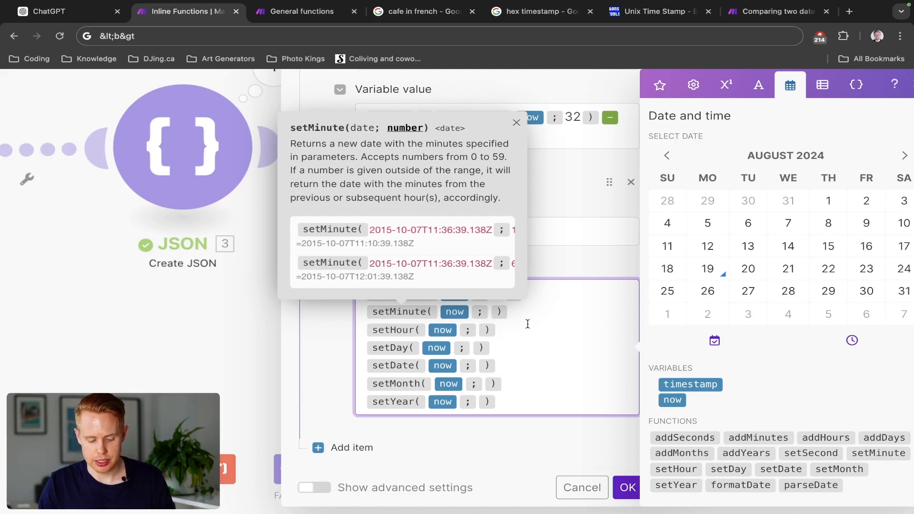
{"action": "type", "text": "9"}
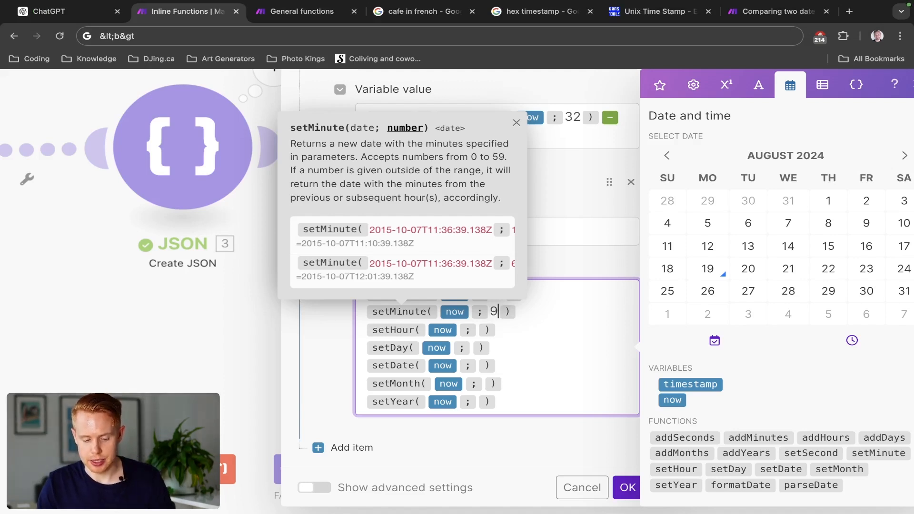
{"action": "left_click", "coordinate": [477, 331]}
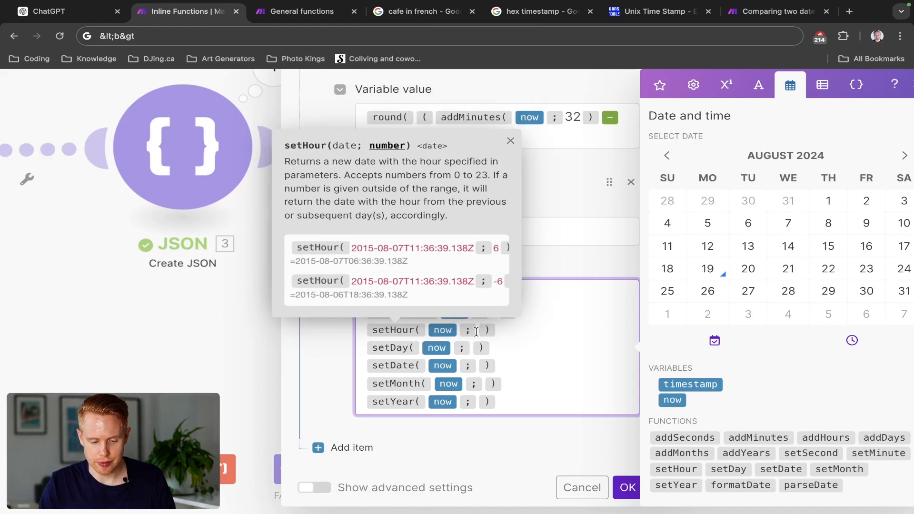
{"action": "type", "text": "25"}
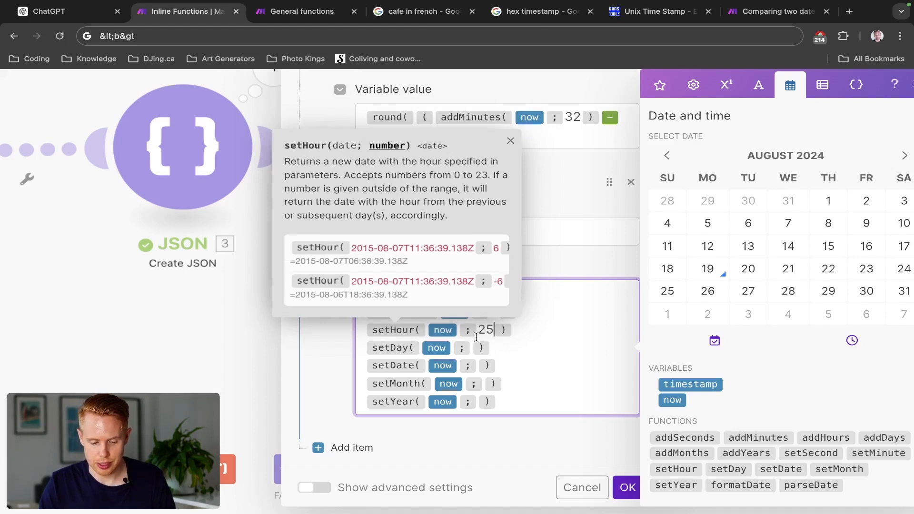
{"action": "key", "text": "BackSpace"}
{"action": "key", "text": "BackSpace"}
{"action": "type", "text": "4"}
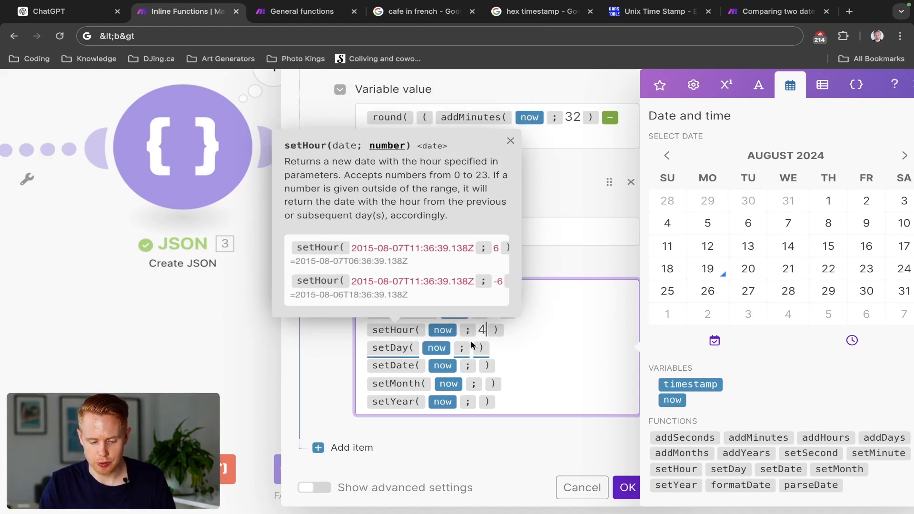
- Enter 34 as the setDay argument, 13 for setMonth and -2 for setYear in the Setting Time value
{"action": "left_click", "coordinate": [471, 350]}
{"action": "type", "text": "3 "}
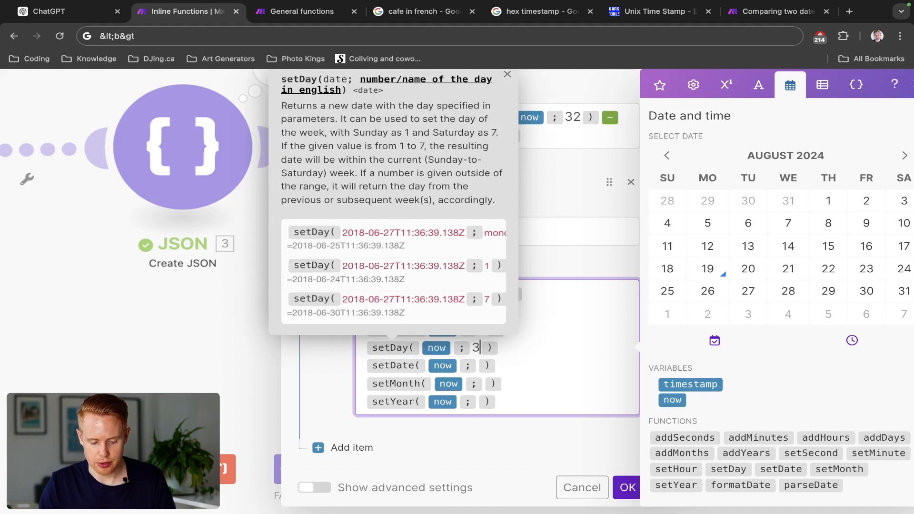
{"action": "type", "text": "4"}
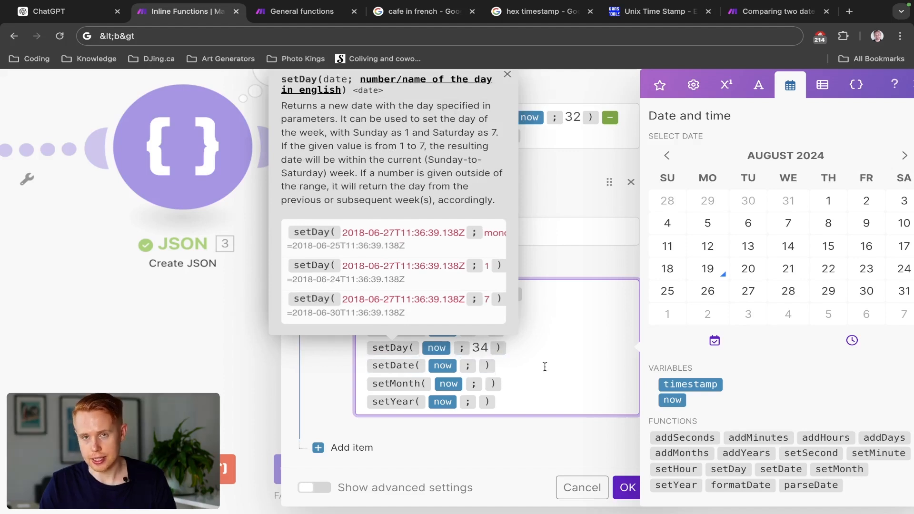
{"action": "left_click", "coordinate": [476, 367]}
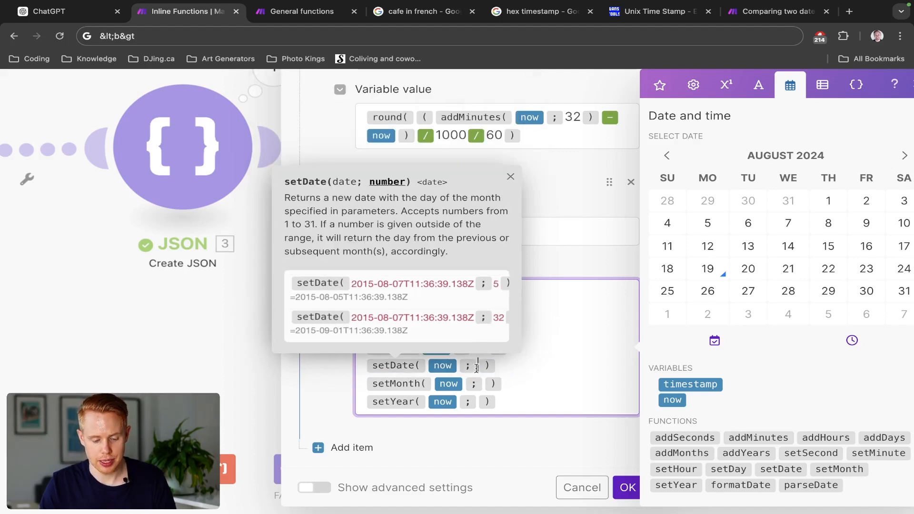
{"action": "left_click", "coordinate": [502, 381]}
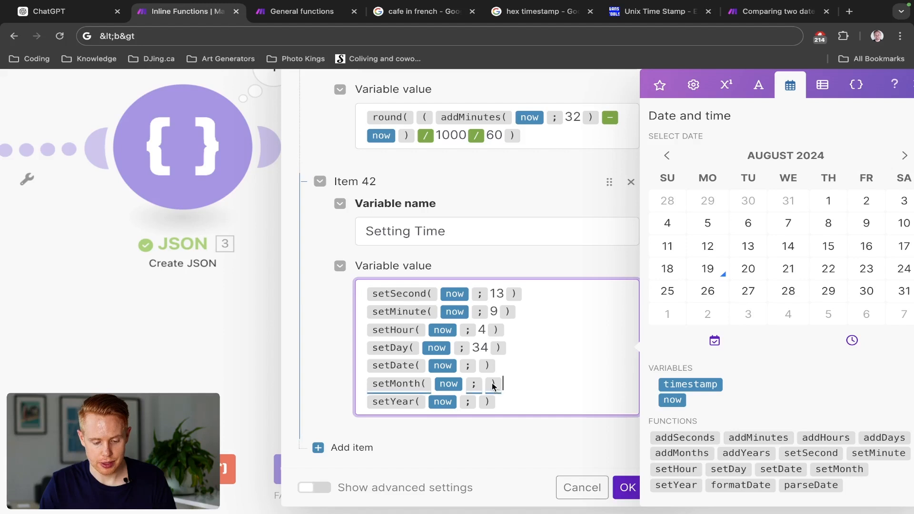
{"action": "left_click", "coordinate": [486, 385]}
{"action": "type", "text": "13"}
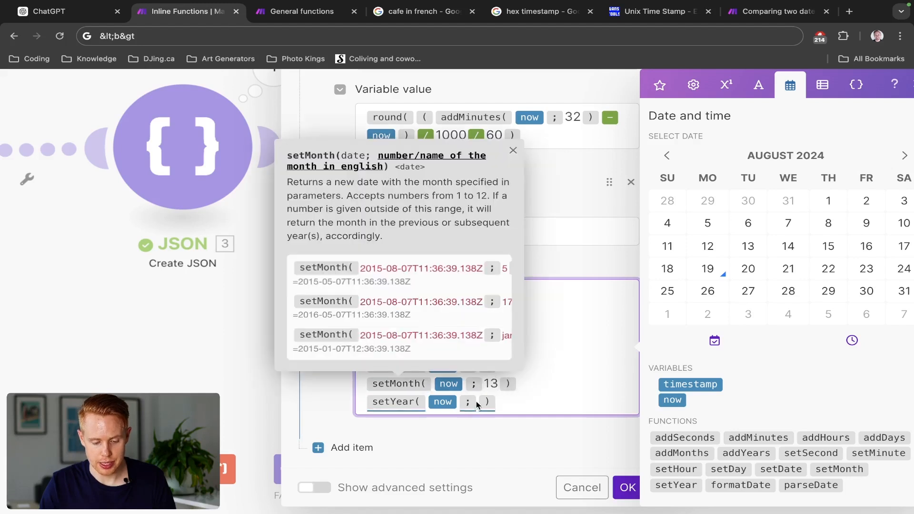
{"action": "left_click", "coordinate": [477, 401]}
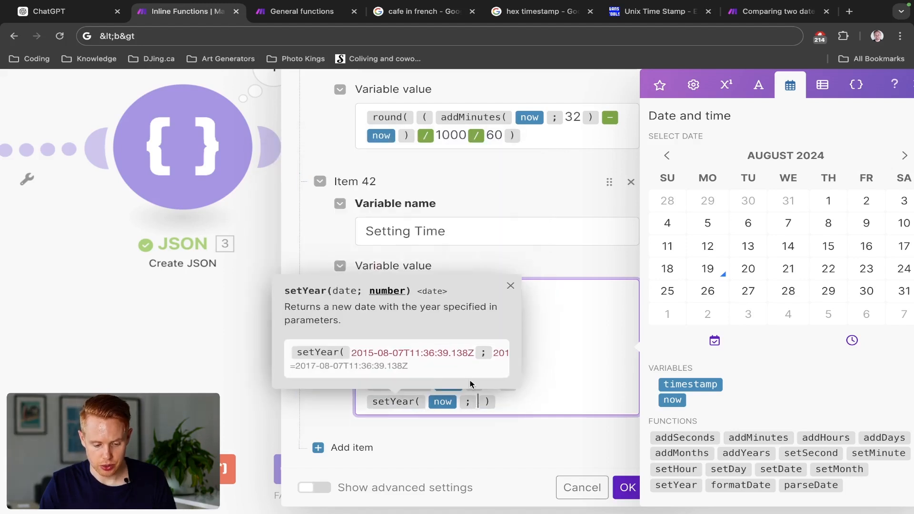
{"action": "type", "text": "-2"}
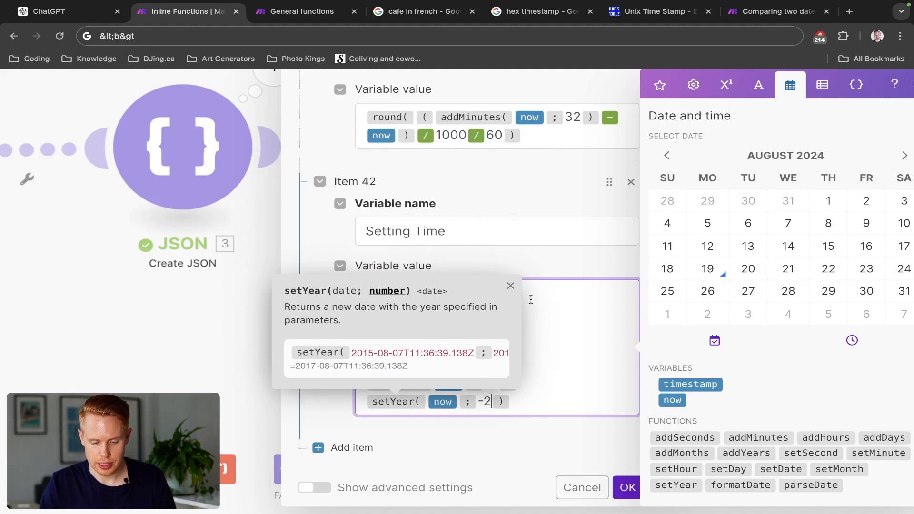
{"action": "left_click", "coordinate": [550, 269]}
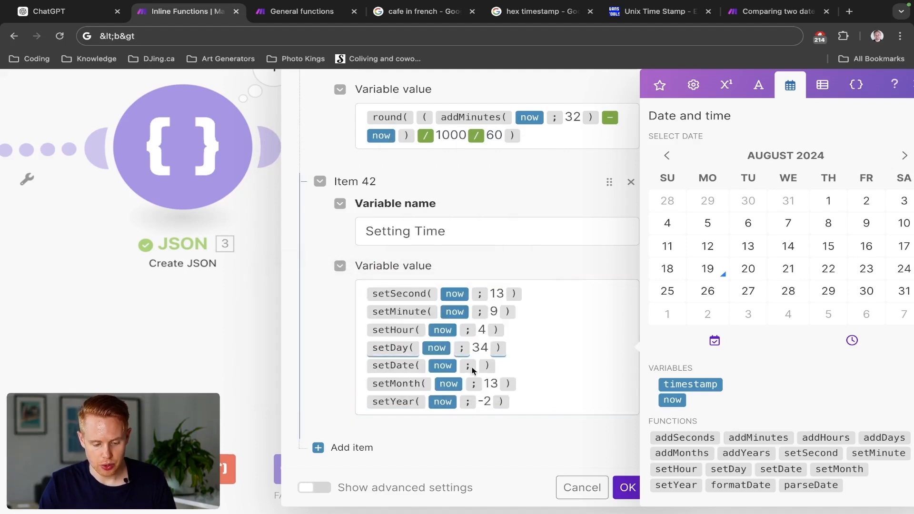
- Fill in the empty number argument of setDate with 34
{"action": "mouse_move", "coordinate": [395, 368]}
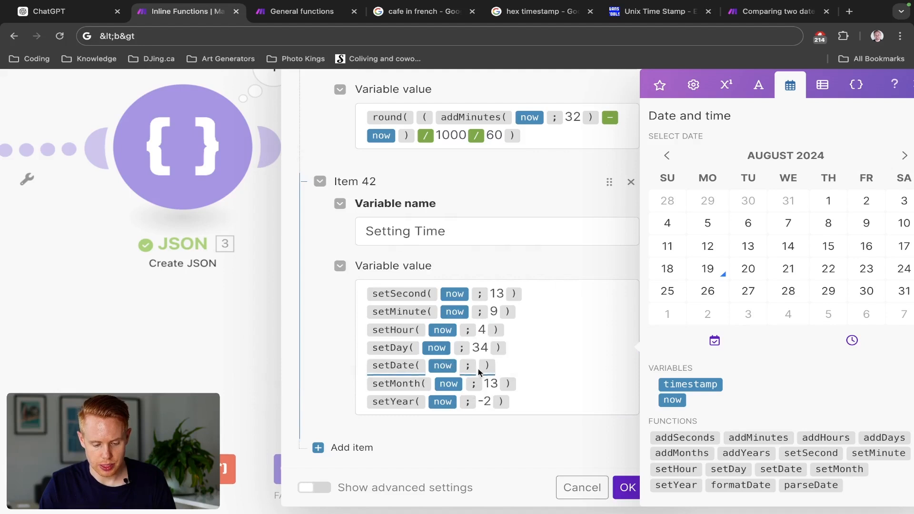
{"action": "left_click", "coordinate": [476, 365]}
{"action": "type", "text": "34"}
- Replace the setDay argument with the English day name tuesday
{"action": "left_click", "coordinate": [546, 348]}
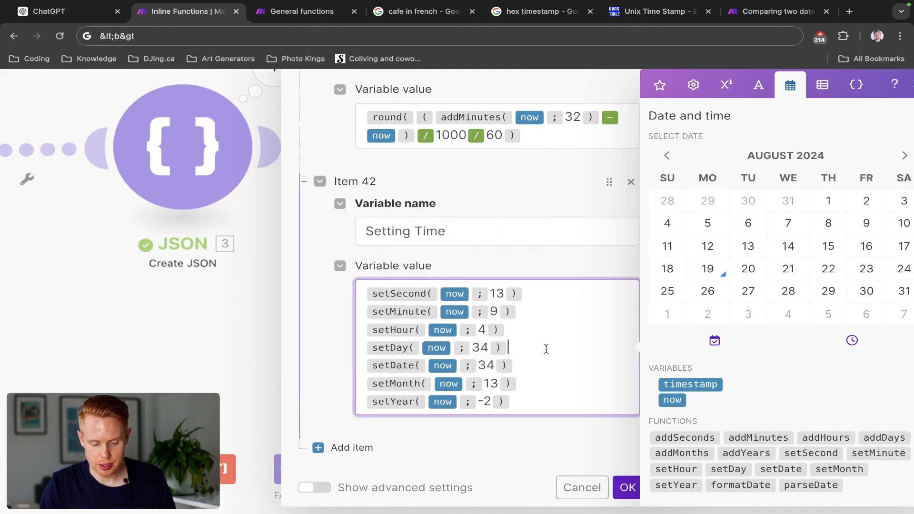
{"action": "key", "text": "BackSpace"}
{"action": "type", "text": "monday"}
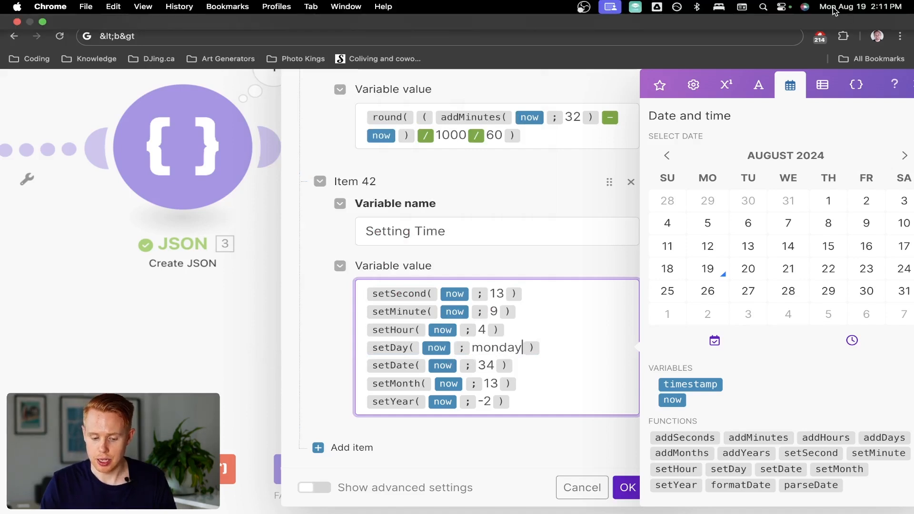
{"action": "key", "text": "BackSpace"}
{"action": "key", "text": "BackSpace"}
{"action": "key", "text": "BackSpace"}
{"action": "key", "text": "BackSpace"}
{"action": "key", "text": "BackSpace"}
{"action": "key", "text": "BackSpace"}
{"action": "type", "text": "tuesday"}
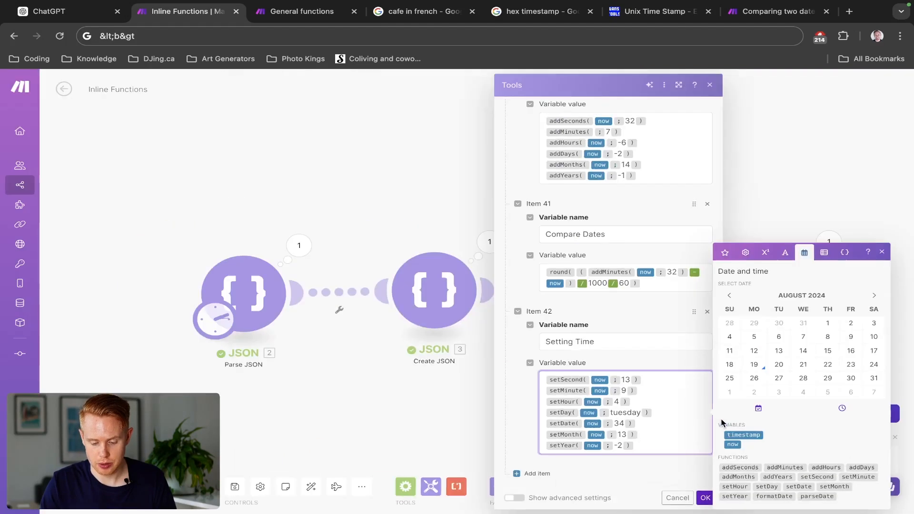
- Save the Tools module's settings, run the scenario and open the module's output at the Setting Time results
{"action": "left_click", "coordinate": [704, 497]}
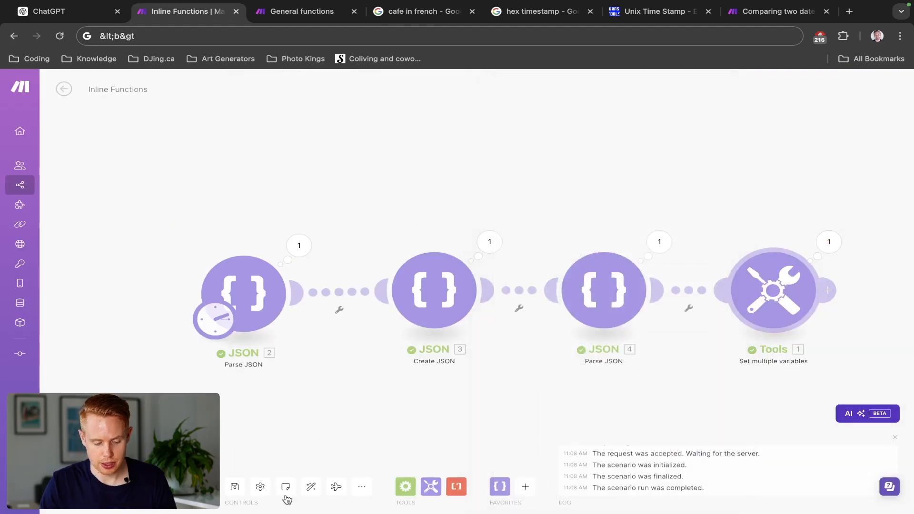
{"action": "left_click", "coordinate": [850, 209]}
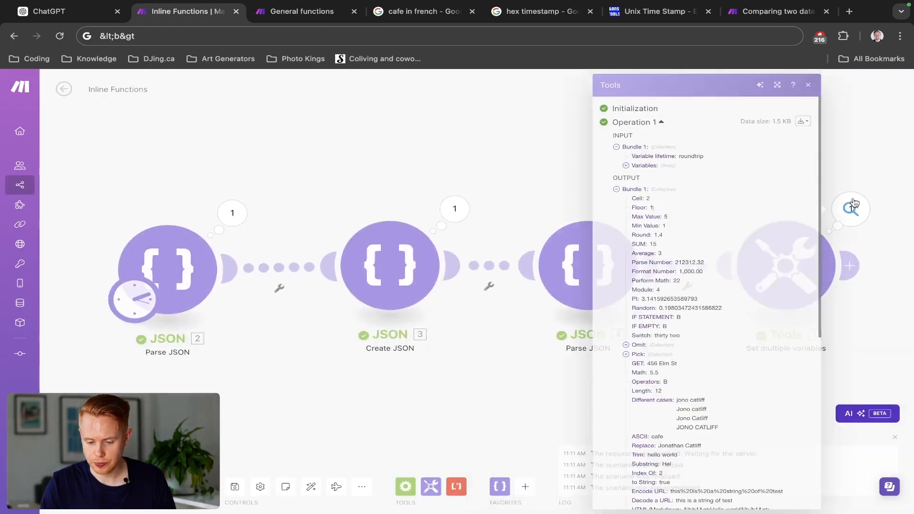
{"action": "scroll", "coordinate": [711, 374], "scroll_direction": "down", "scroll_amount": 6}
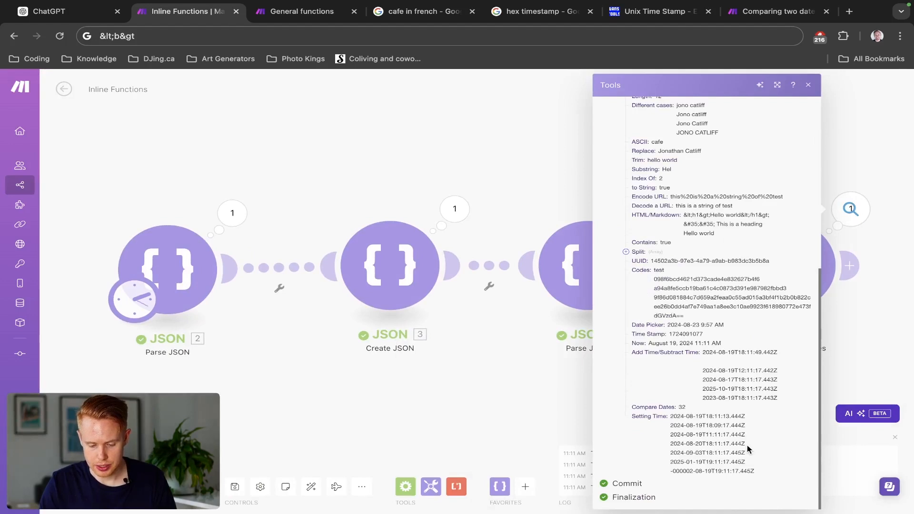
- Examine how each set function changed its part of the date in the Setting Time output, then close the output
{"action": "scroll", "coordinate": [747, 444], "scroll_direction": "up", "scroll_amount": 5}
{"action": "scroll", "coordinate": [747, 445], "scroll_direction": "down", "scroll_amount": 3}
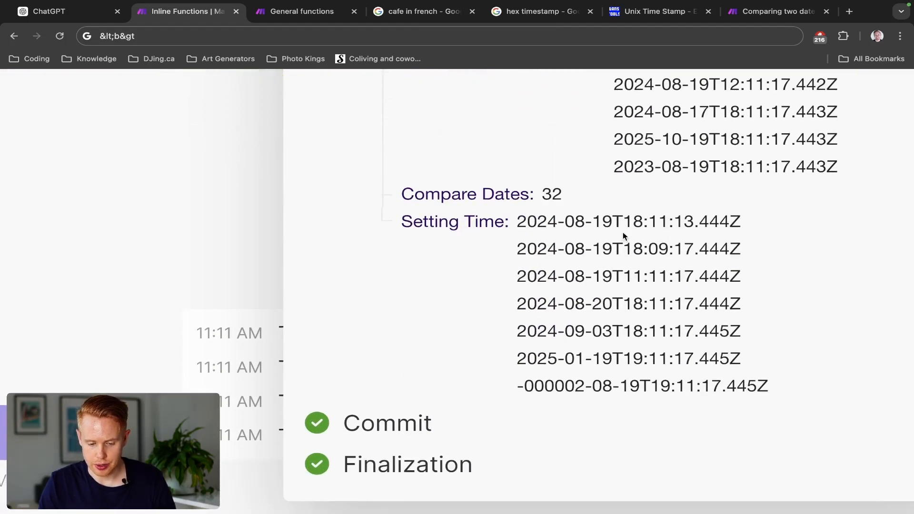
{"action": "left_click_drag", "start_coordinate": [674, 220], "coordinate": [692, 221]}
{"action": "left_click_drag", "start_coordinate": [648, 249], "coordinate": [669, 249]}
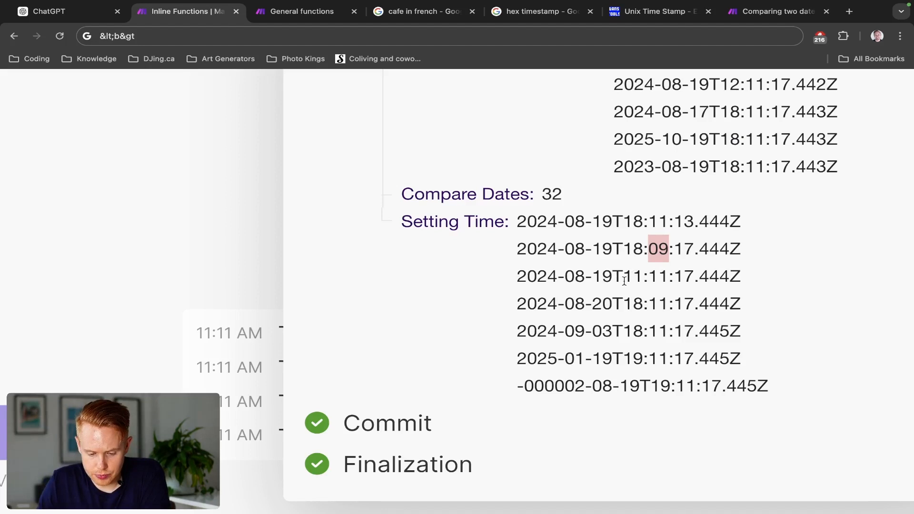
{"action": "left_click_drag", "start_coordinate": [624, 280], "coordinate": [645, 281]}
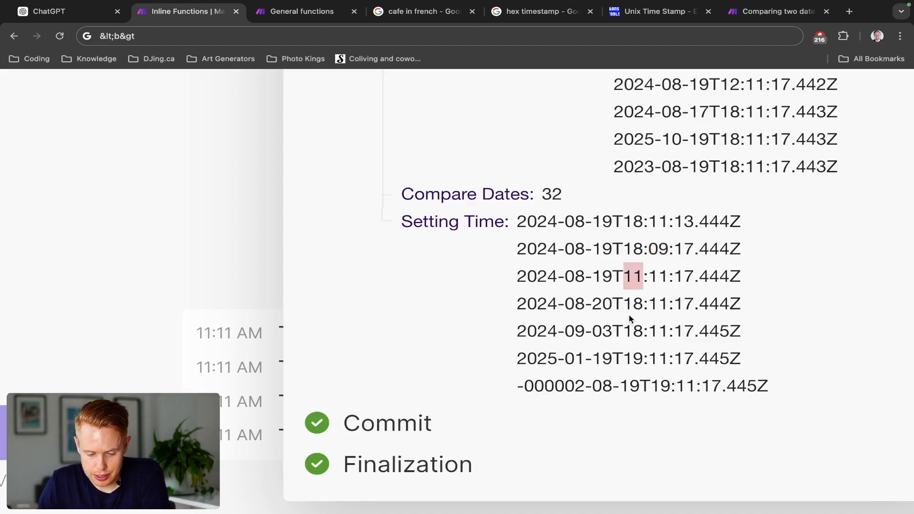
{"action": "left_click_drag", "start_coordinate": [592, 305], "coordinate": [613, 305]}
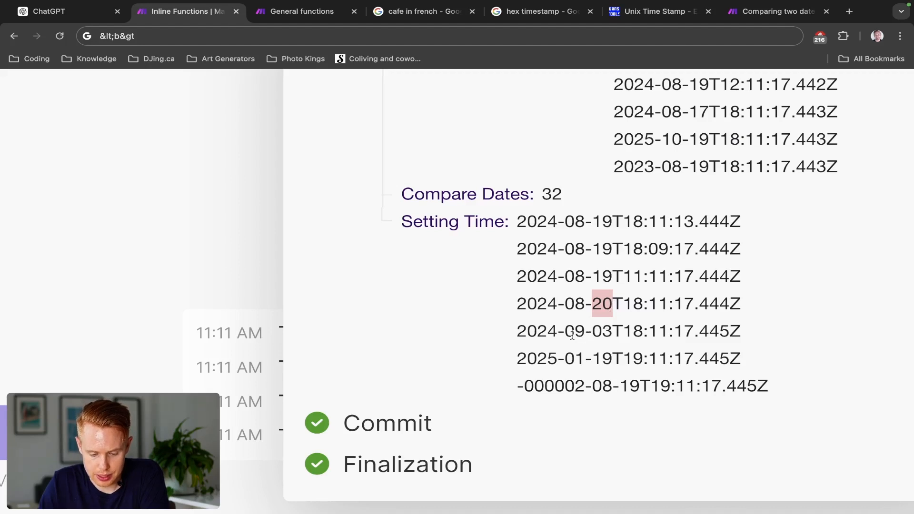
{"action": "left_click_drag", "start_coordinate": [565, 333], "coordinate": [582, 333]}
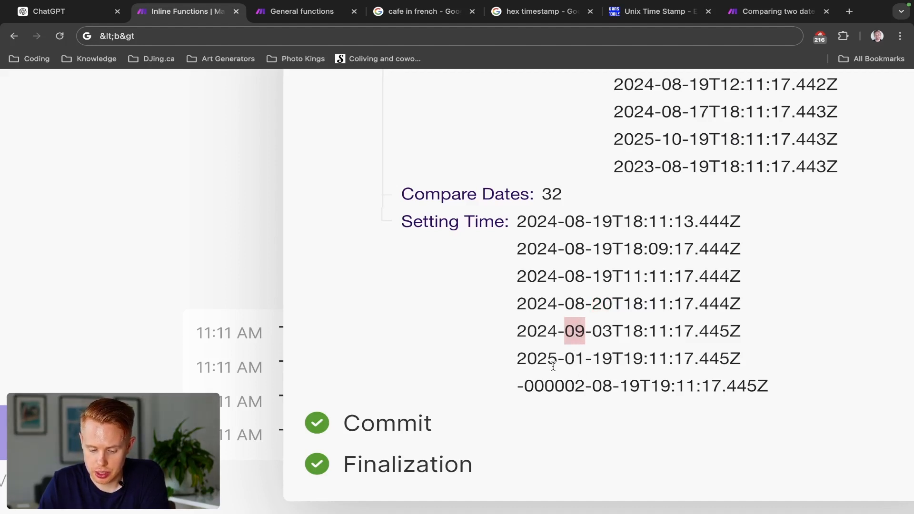
{"action": "scroll", "coordinate": [553, 366], "scroll_direction": "down", "scroll_amount": 5}
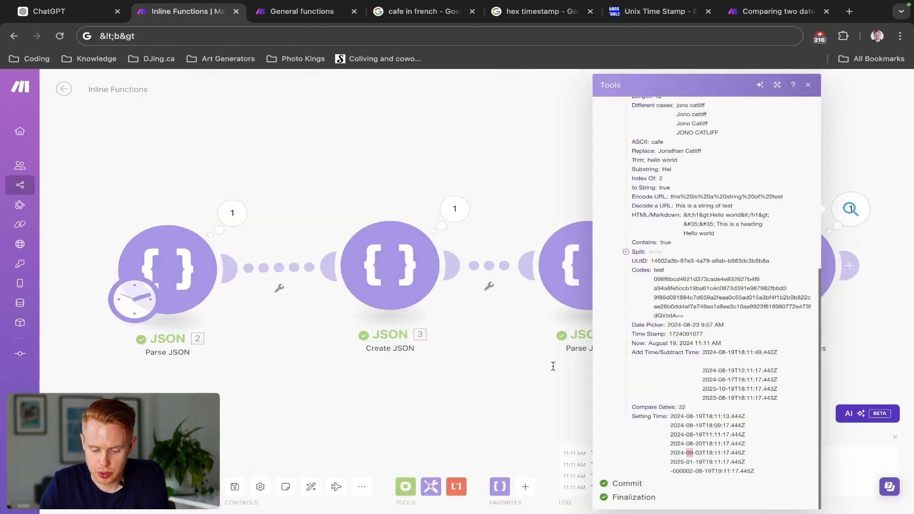
{"action": "left_click", "coordinate": [487, 147]}
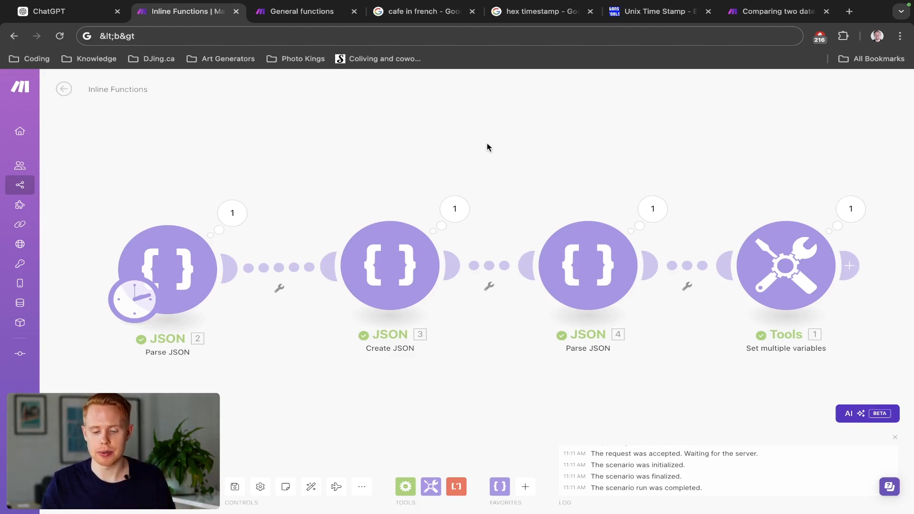
- Add a new variable item at the end of the Tools module's list and name it Format Date
{"action": "left_click", "coordinate": [764, 253]}
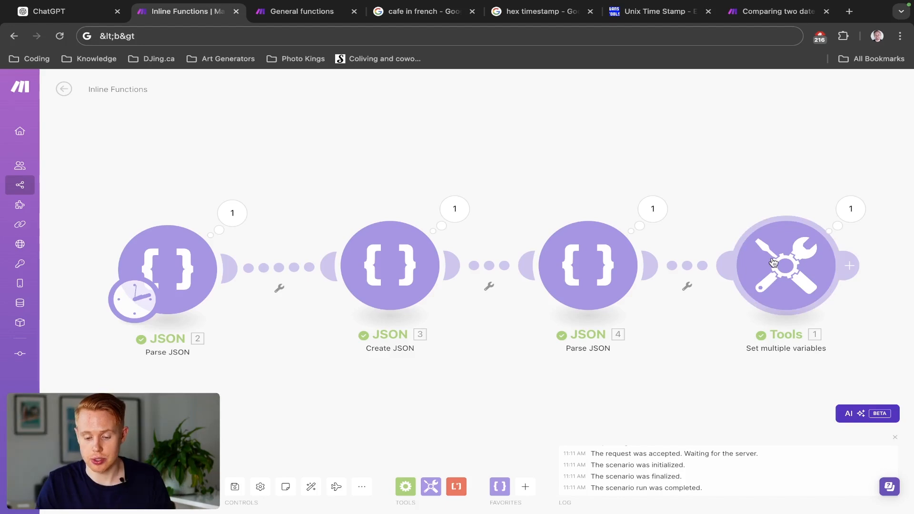
{"action": "scroll", "coordinate": [584, 294], "scroll_direction": "down", "scroll_amount": 15}
{"action": "scroll", "coordinate": [583, 294], "scroll_direction": "down", "scroll_amount": 20}
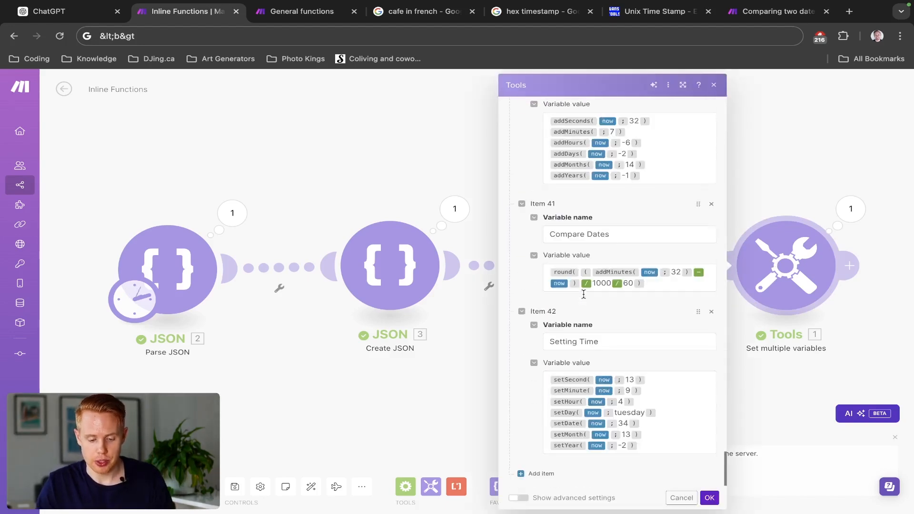
{"action": "left_click", "coordinate": [534, 475]}
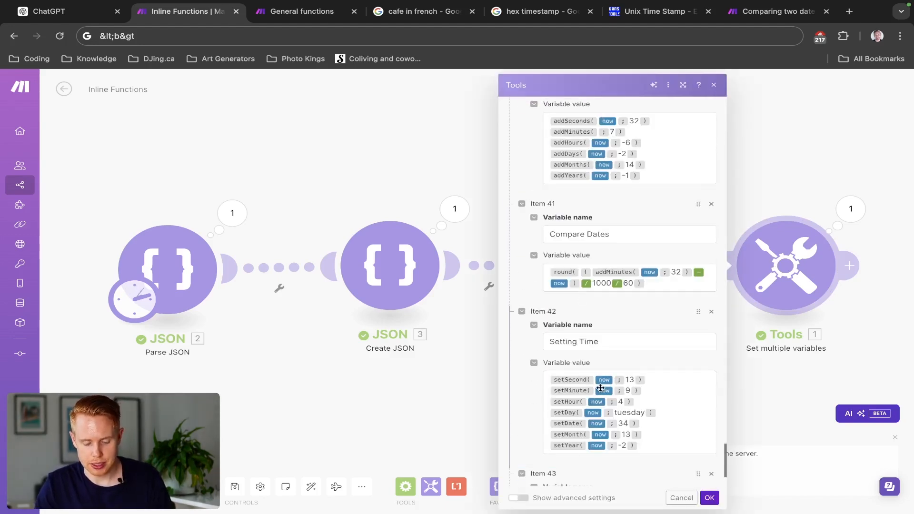
{"action": "left_click", "coordinate": [590, 407]}
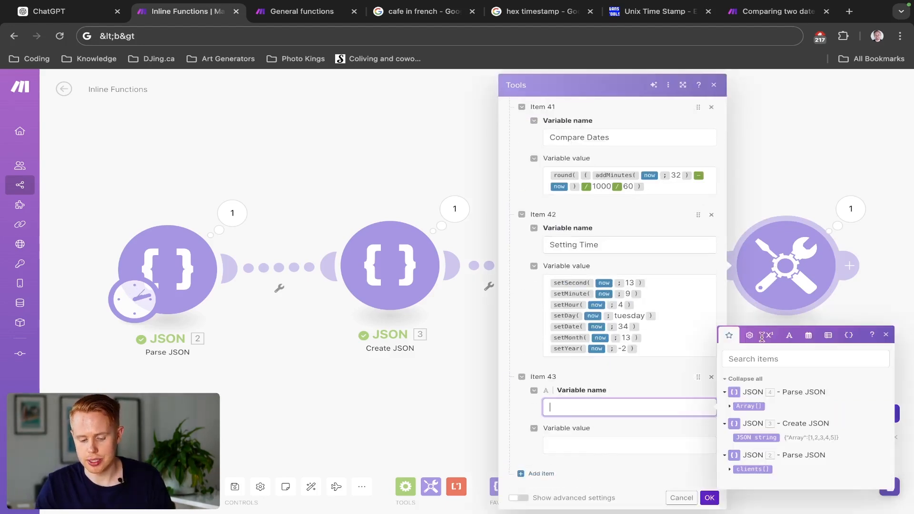
{"action": "left_click", "coordinate": [830, 336]}
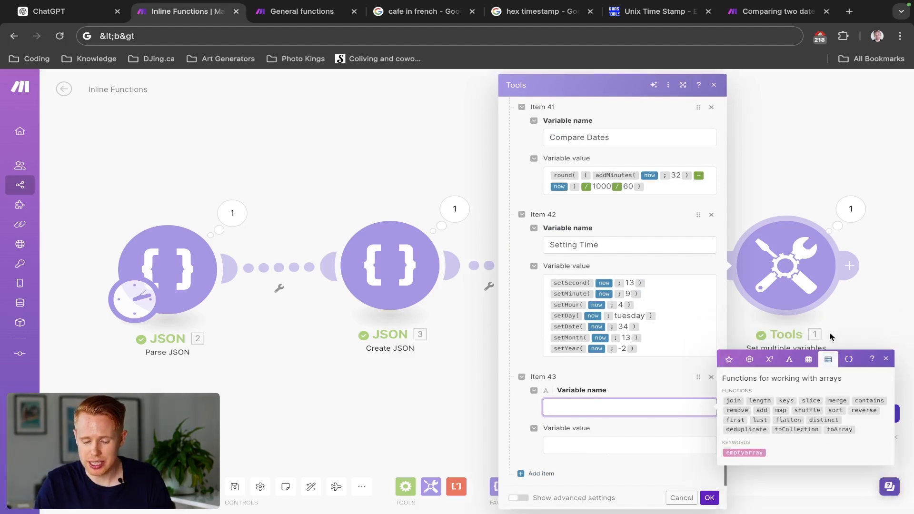
{"action": "left_click", "coordinate": [811, 366]}
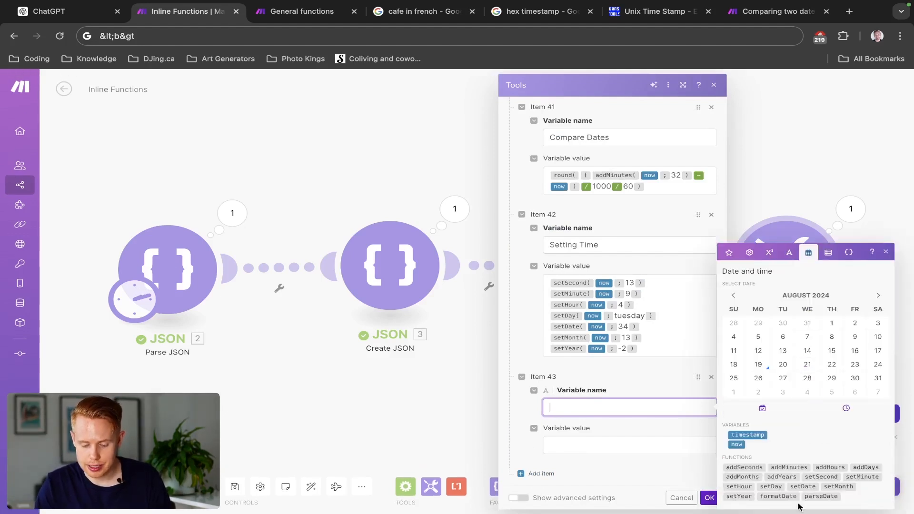
{"action": "type", "text": "F"}
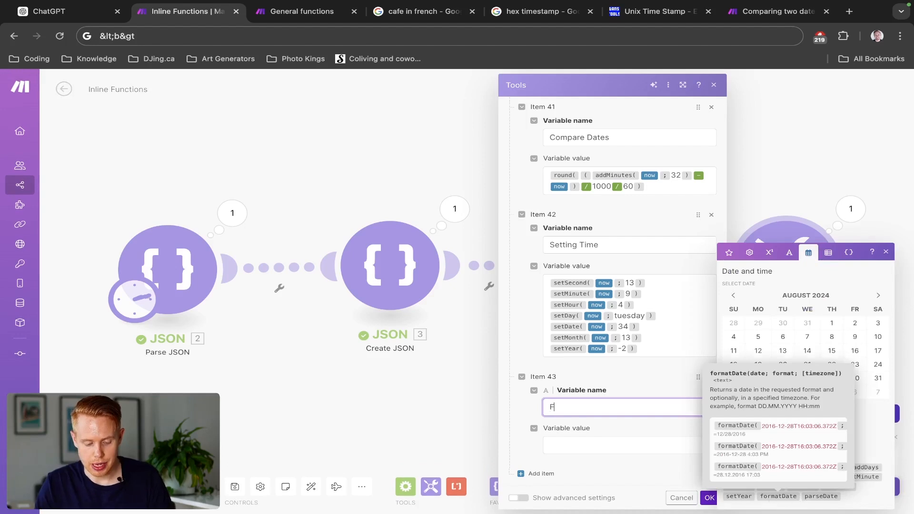
{"action": "type", "text": "ormat Date"}
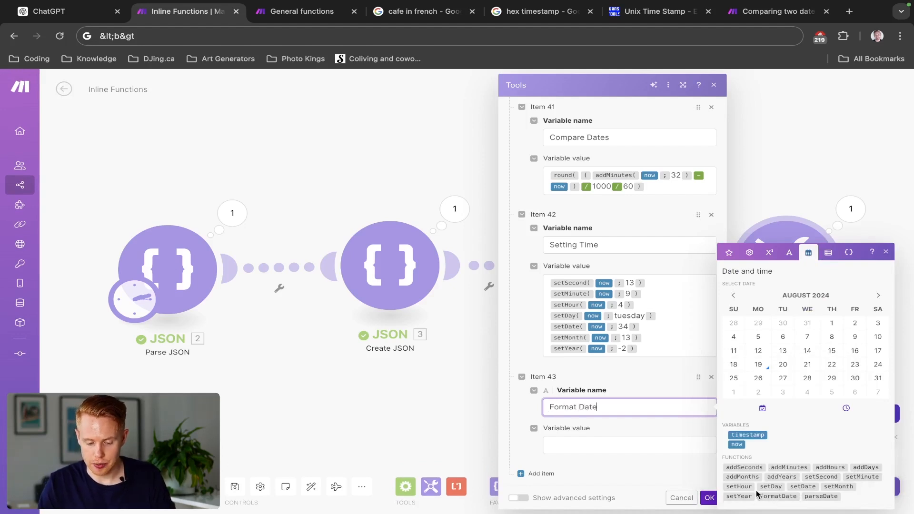
- Set the Format Date value to the formatDate function with the now variable and the format DDD MM YYYY
{"action": "left_click", "coordinate": [682, 445]}
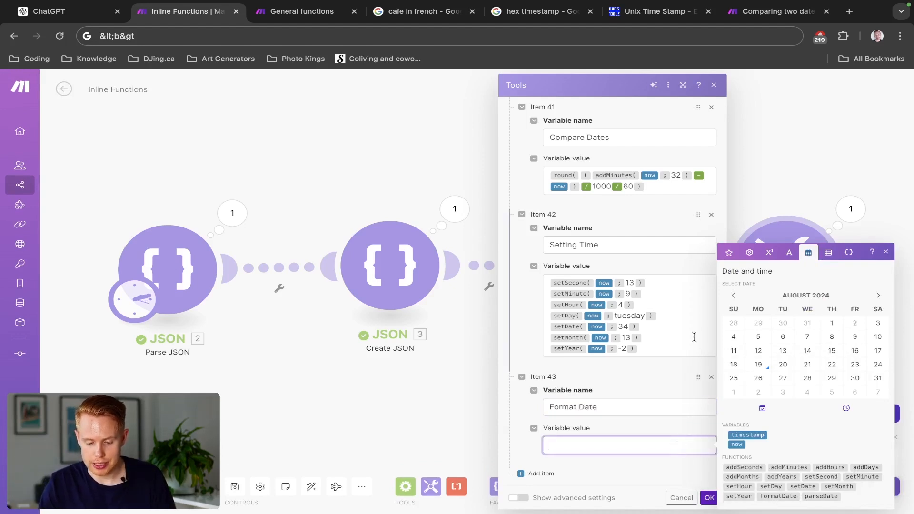
{"action": "left_click", "coordinate": [778, 496]}
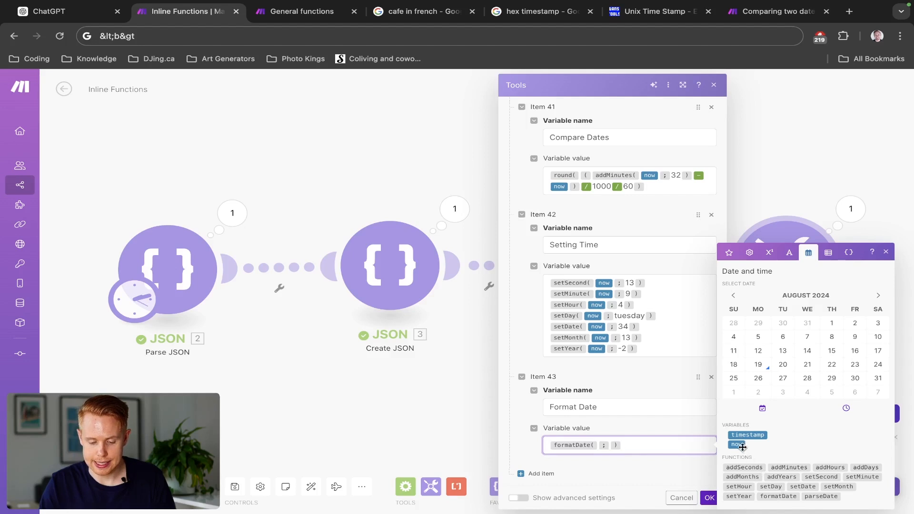
{"action": "key", "text": "Left"}
{"action": "key", "text": "Left"}
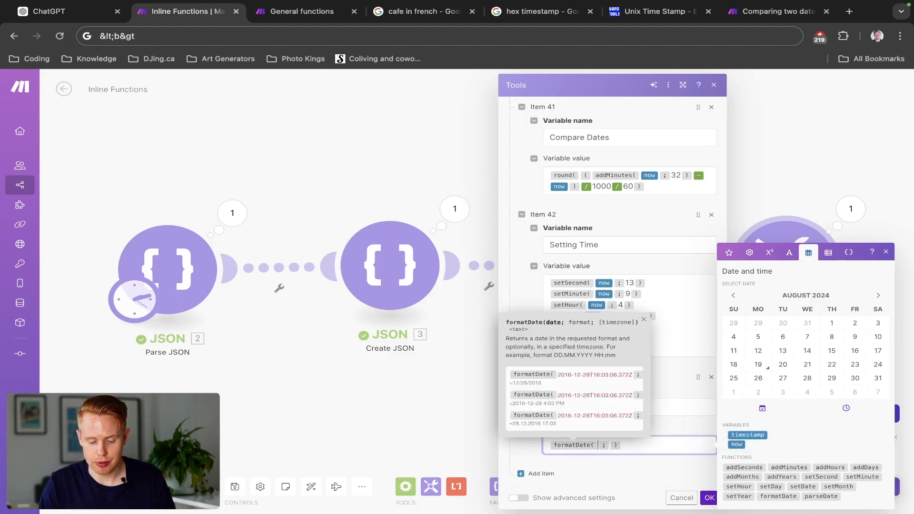
{"action": "left_click", "coordinate": [736, 444]}
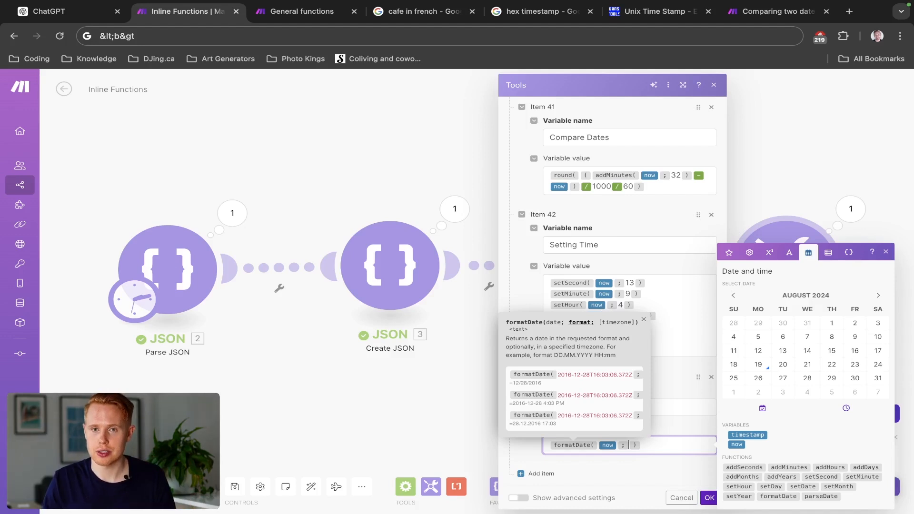
{"action": "type", "text": "DDD"}
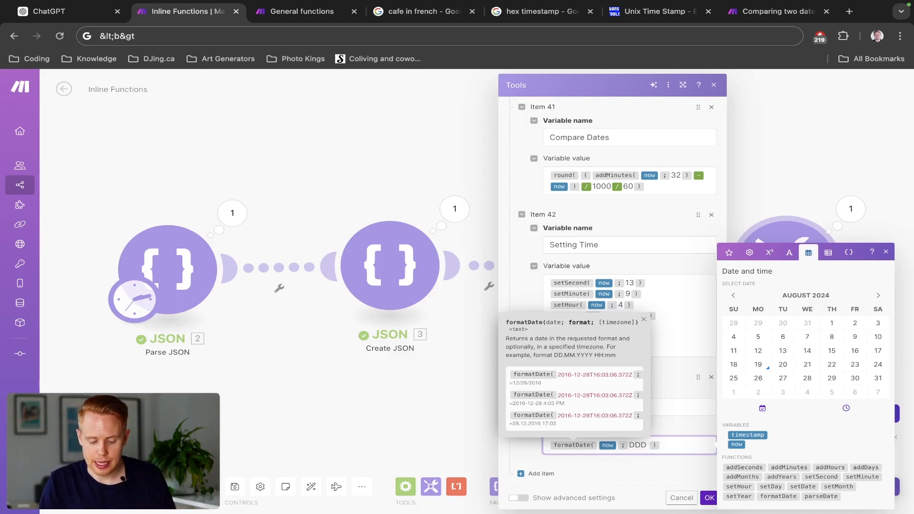
{"action": "type", "text": " MM YYYY"}
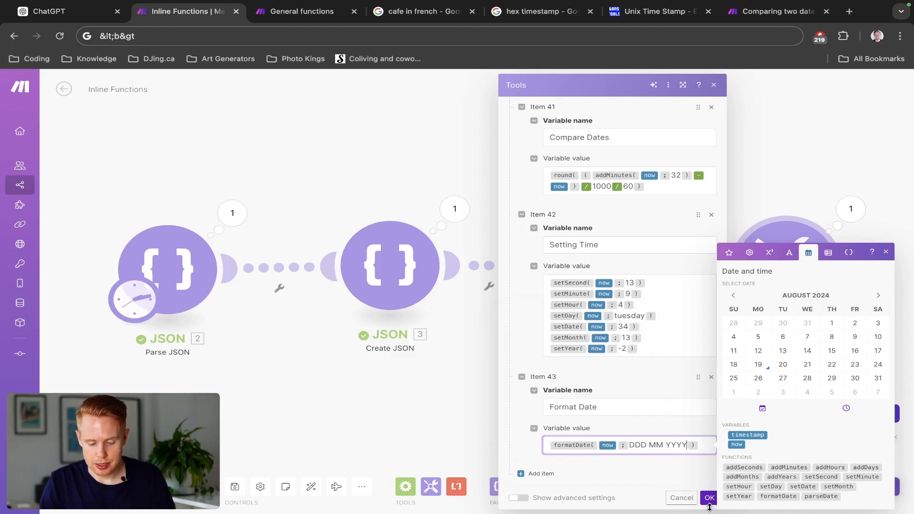
- Save the Tools module's settings, run the scenario and check the Format Date result in the module's output
{"action": "left_click", "coordinate": [709, 498]}
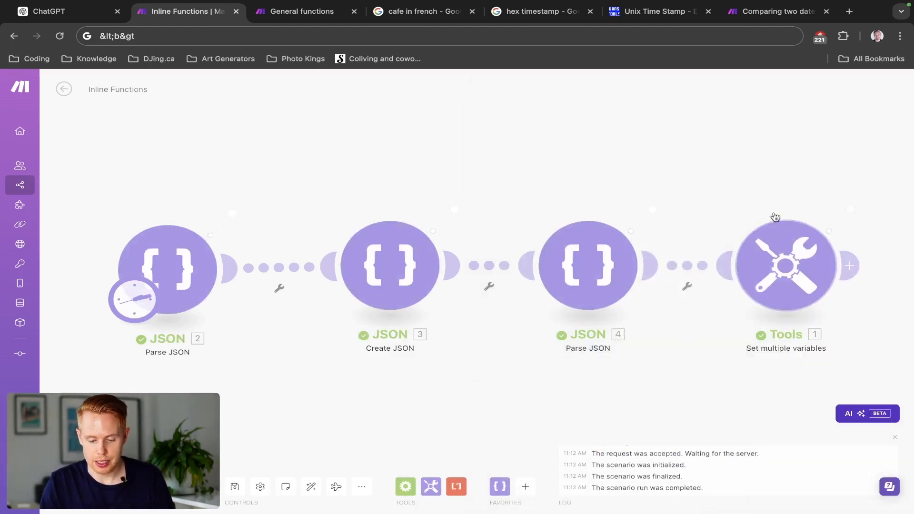
{"action": "left_click", "coordinate": [739, 201]}
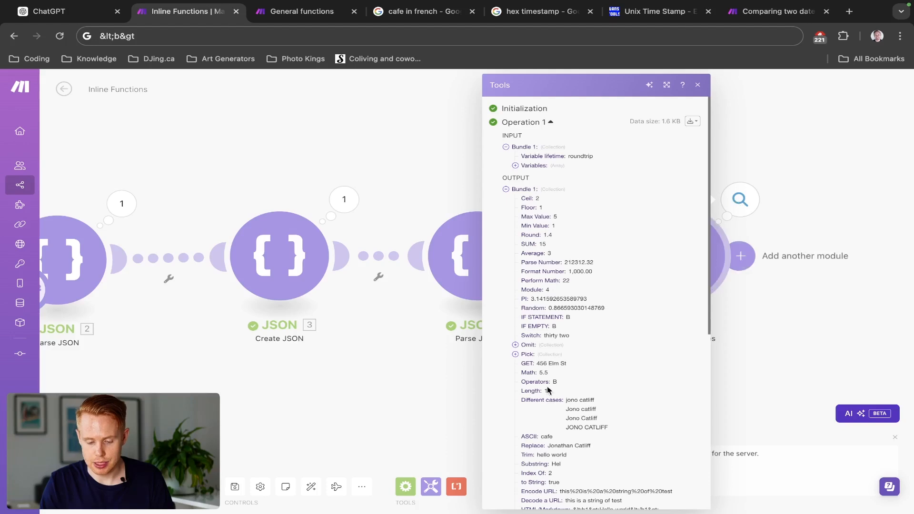
{"action": "scroll", "coordinate": [529, 399], "scroll_direction": "down", "scroll_amount": 6}
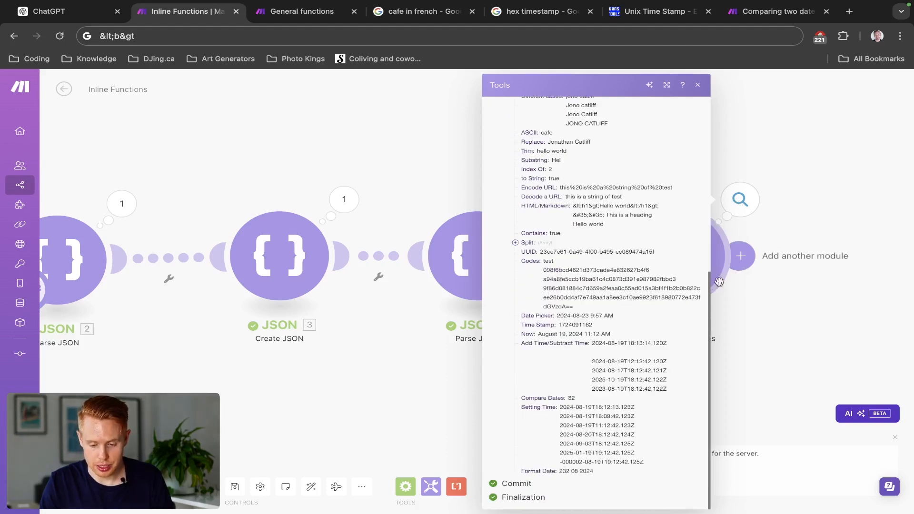
{"action": "left_click", "coordinate": [800, 214]}
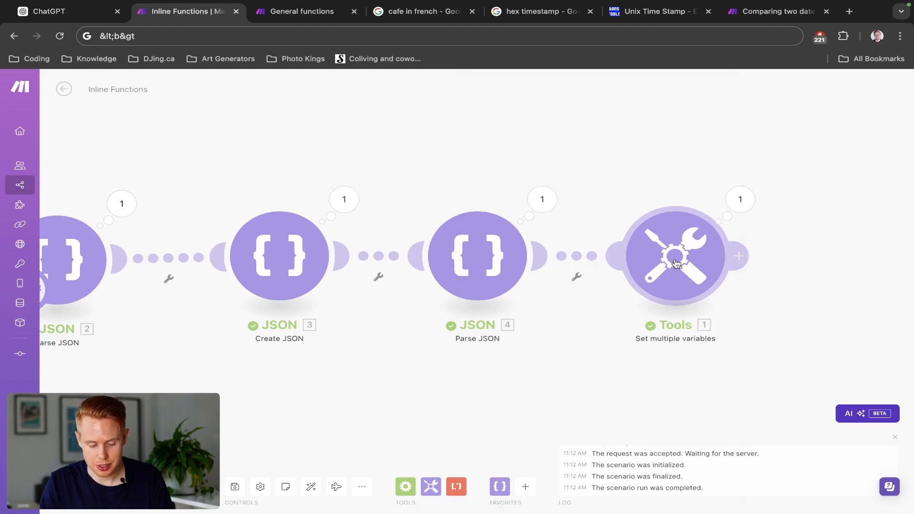
- Change the format argument of formatDate in the Format Date variable to DD MMM YYYY
{"action": "left_click", "coordinate": [676, 263]}
{"action": "scroll", "coordinate": [530, 373], "scroll_direction": "down", "scroll_amount": 20}
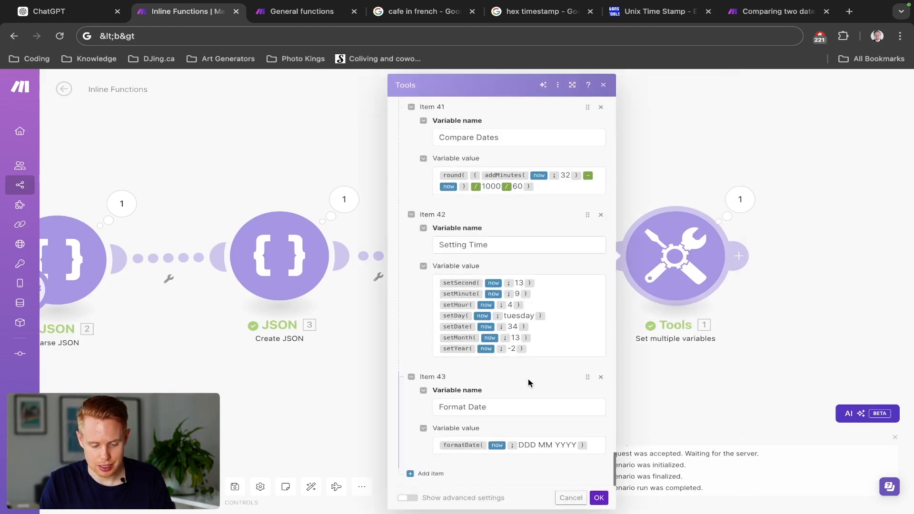
{"action": "left_click", "coordinate": [536, 446]}
{"action": "key", "text": "BackSpace"}
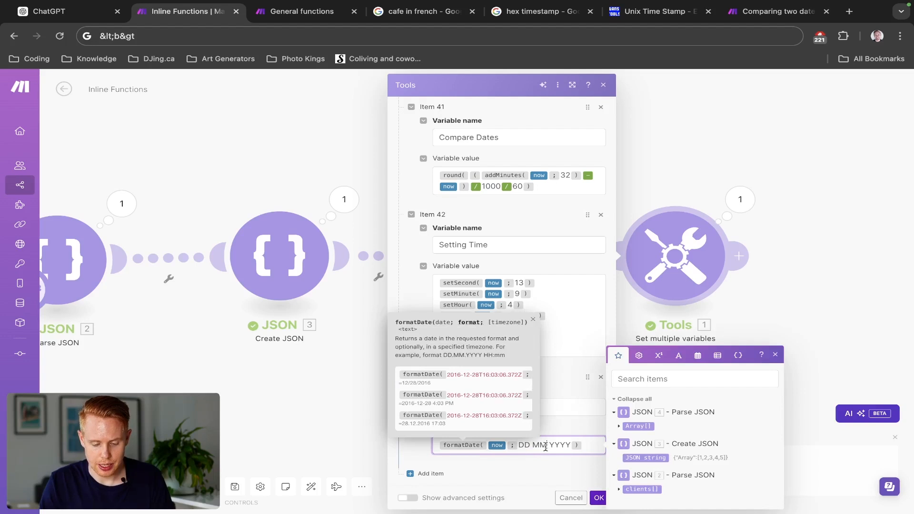
{"action": "type", "text": "M"}
- Save the module, rerun the scenario and check the Format Date result in the Tools output, then close it
{"action": "left_click", "coordinate": [599, 498]}
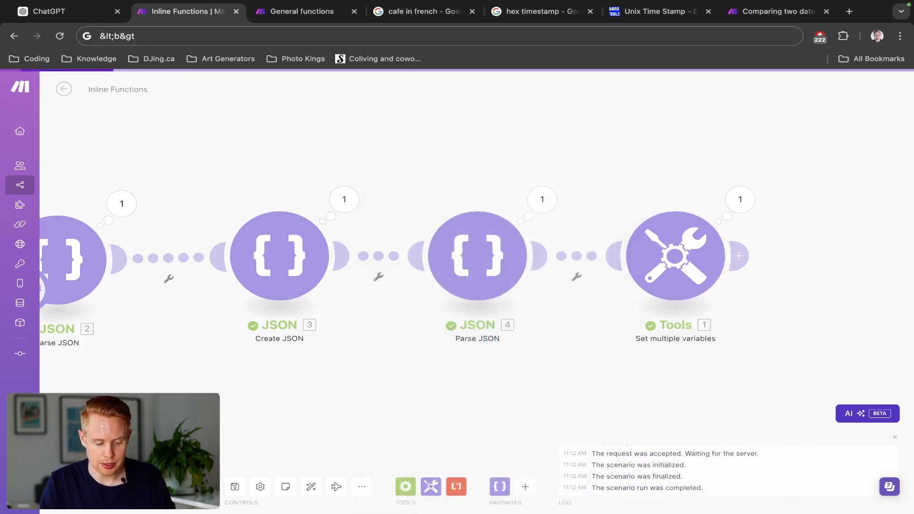
{"action": "left_click", "coordinate": [84, 486]}
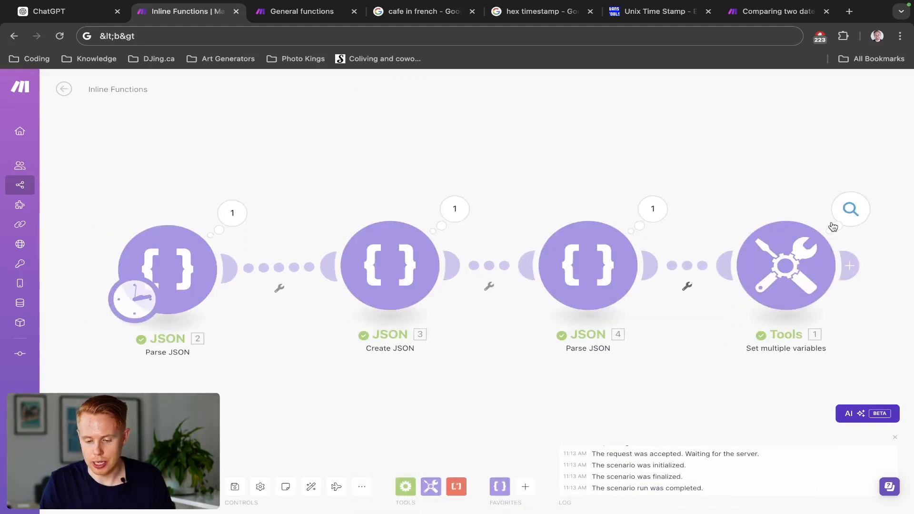
{"action": "left_click", "coordinate": [841, 217]}
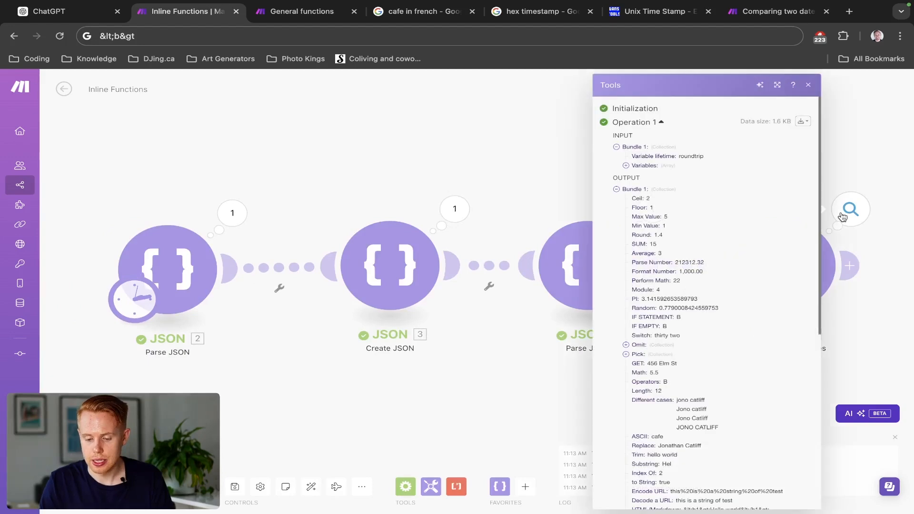
{"action": "scroll", "coordinate": [734, 397], "scroll_direction": "down", "scroll_amount": 5}
{"action": "triple_click", "coordinate": [686, 469]}
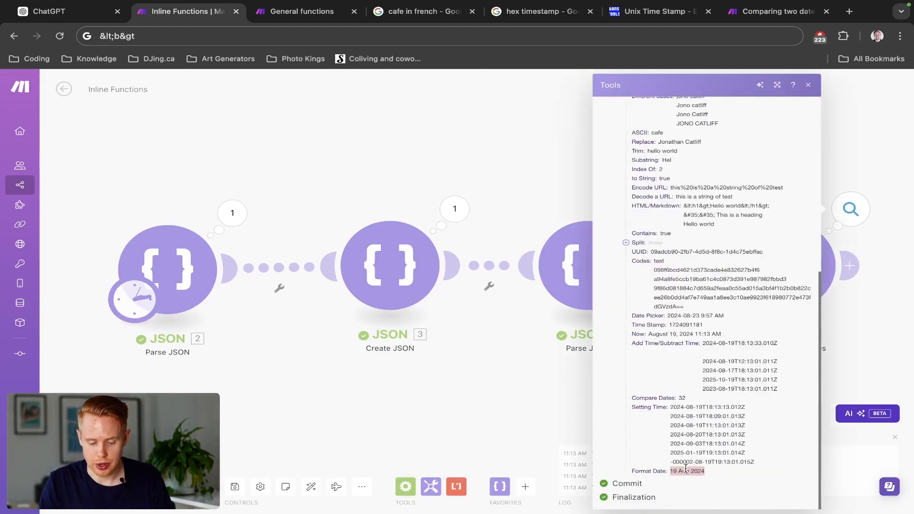
{"action": "left_click", "coordinate": [564, 399]}
- Add another variable item to the Tools module, name it Parse Dates and show the date and time functions
{"action": "left_click", "coordinate": [800, 279]}
{"action": "scroll", "coordinate": [646, 322], "scroll_direction": "down", "scroll_amount": 20}
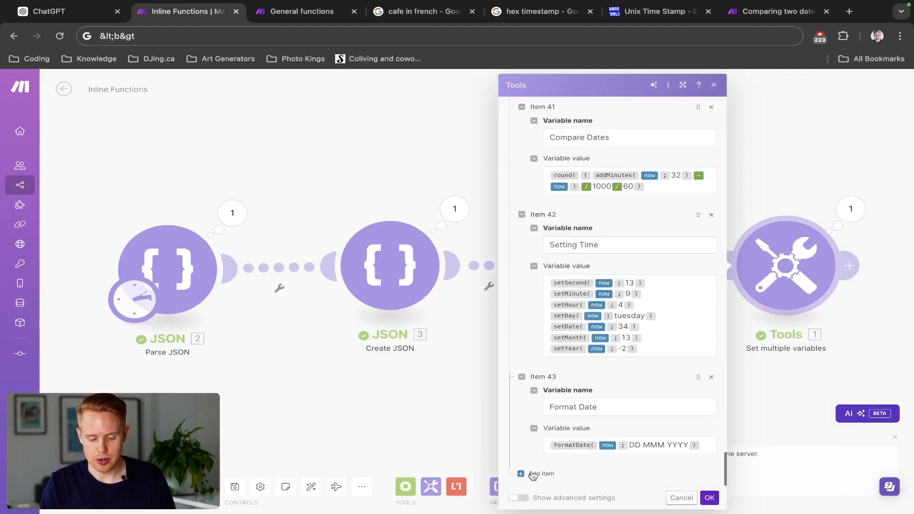
{"action": "left_click", "coordinate": [533, 474]}
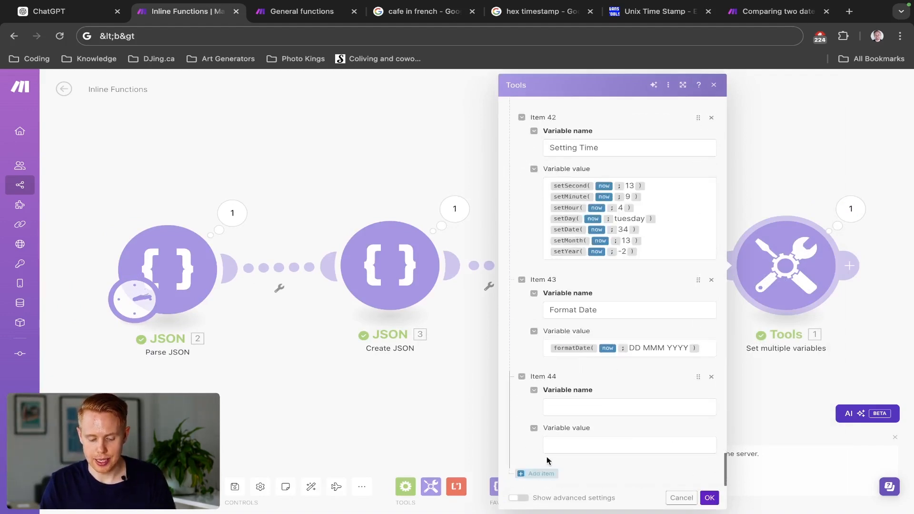
{"action": "left_click", "coordinate": [581, 404]}
{"action": "type", "text": "Parse D"}
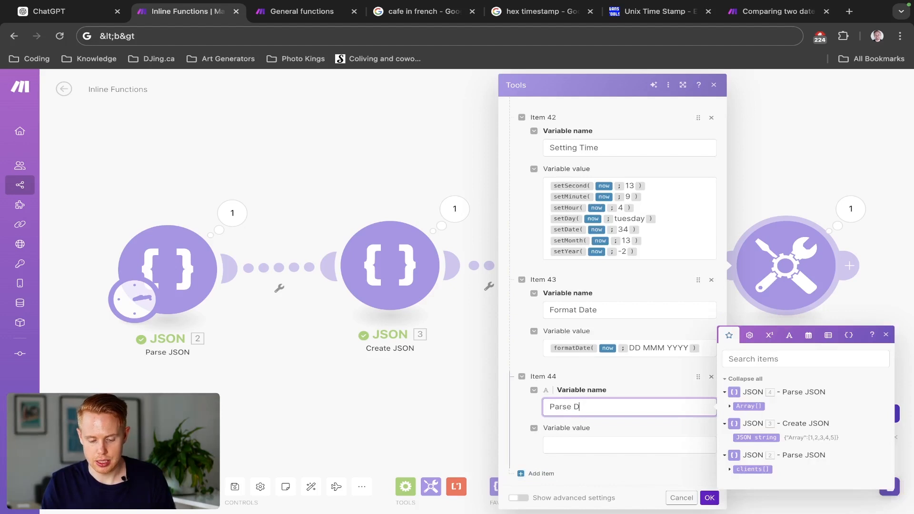
{"action": "type", "text": "ates"}
{"action": "left_click", "coordinate": [808, 335]}
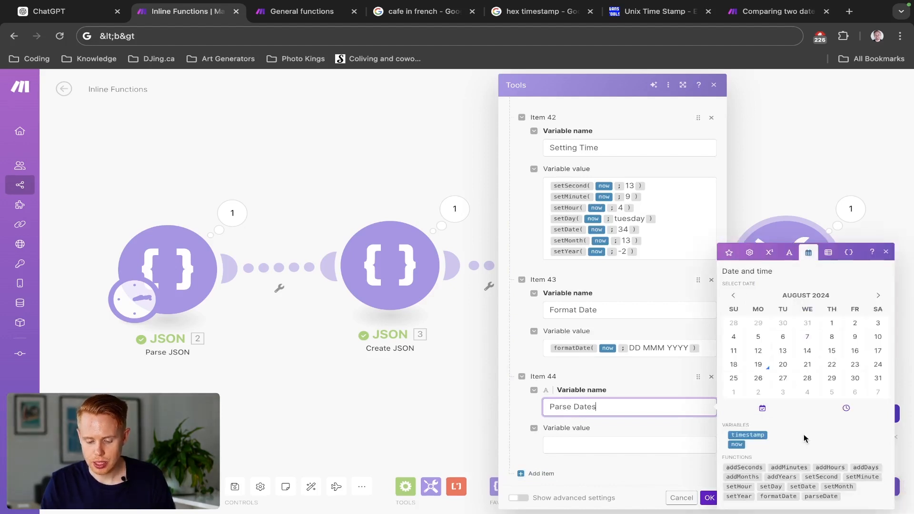
{"action": "left_click", "coordinate": [809, 496]}
{"action": "key", "text": "BackSpace"}
{"action": "key", "text": "BackSpace"}
{"action": "key", "text": "BackSpace"}
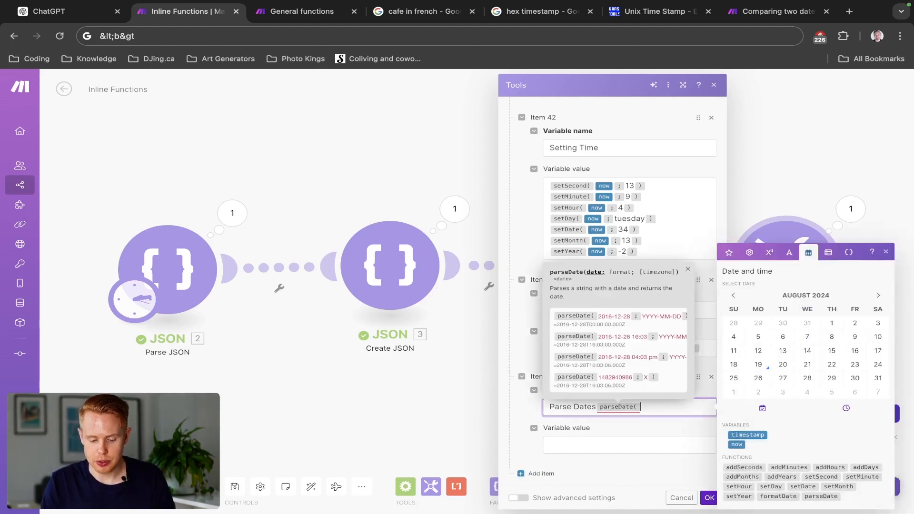
- Set the Parse Dates value to the parseDate function with the date 2016-08-01 and the format YYYY-MM-DD
{"action": "left_click", "coordinate": [642, 449]}
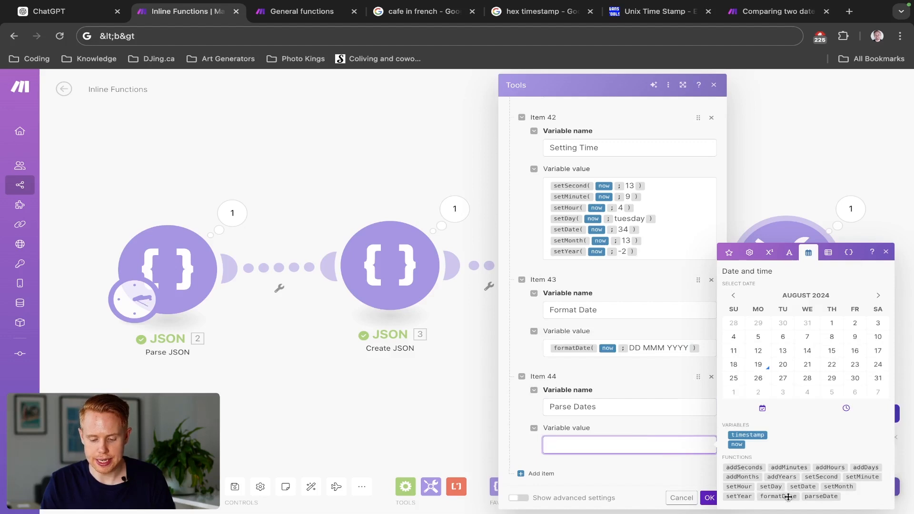
{"action": "left_click", "coordinate": [803, 498]}
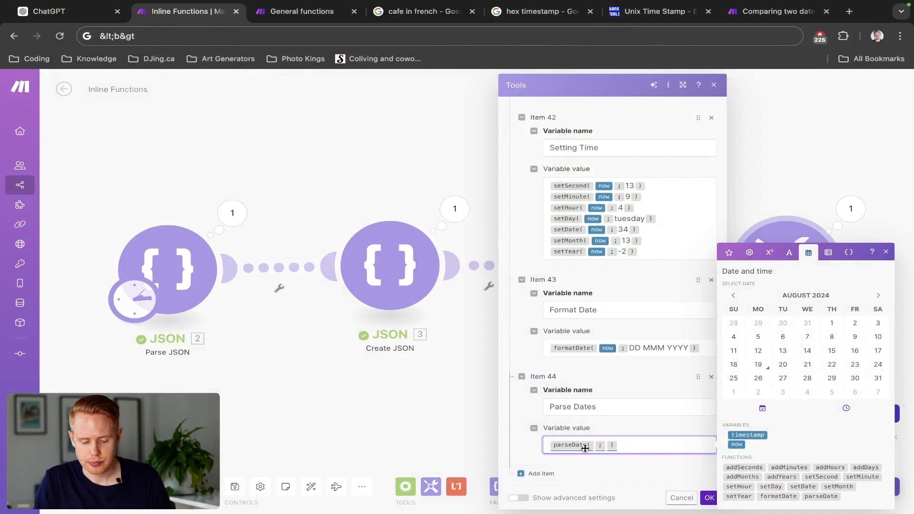
{"action": "left_click", "coordinate": [593, 446]}
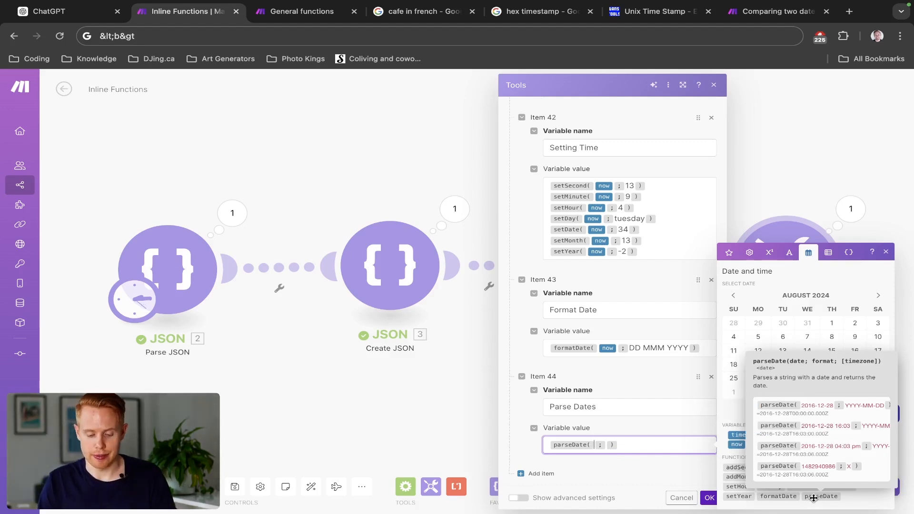
{"action": "type", "text": "2016 "}
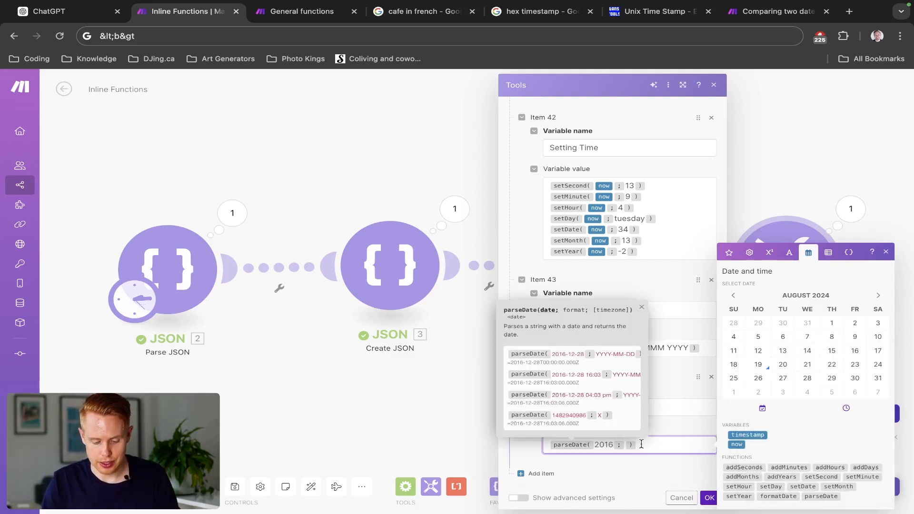
{"action": "type", "text": "-08-01"}
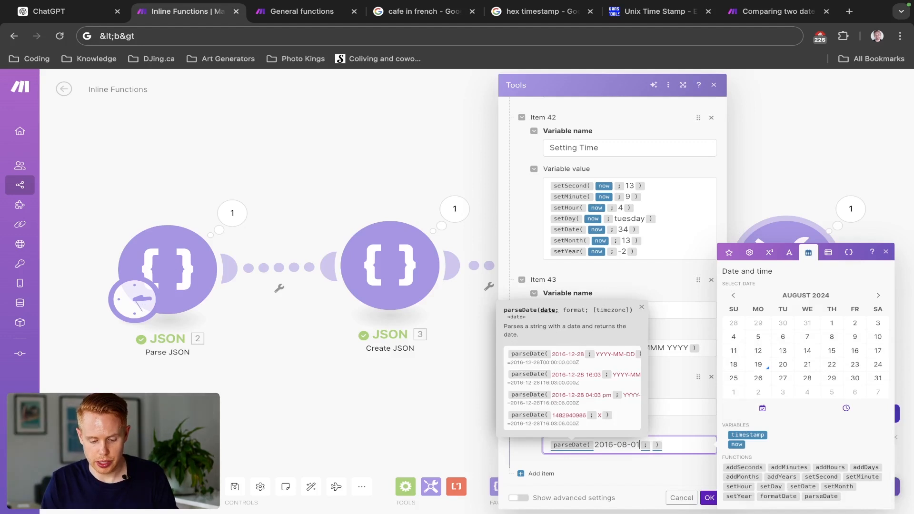
{"action": "key", "text": "Right"}
{"action": "type", "text": "YYY"}
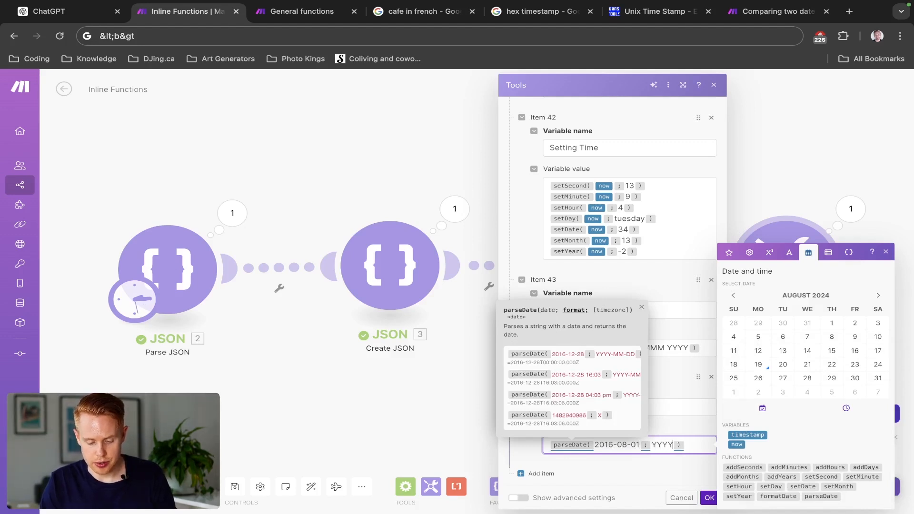
{"action": "type", "text": "Y-MM-DD"}
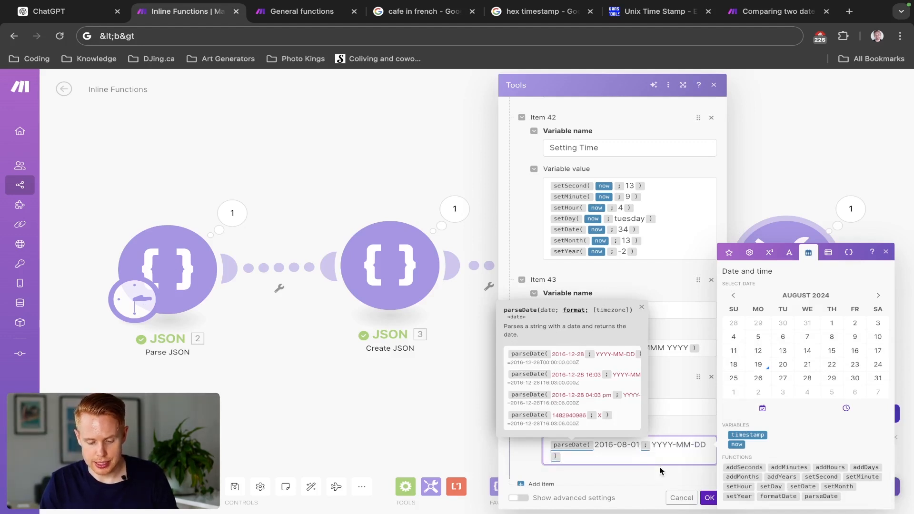
- Save the module, rerun the scenario and check the Parse Dates result in the Tools output, then close it
{"action": "left_click", "coordinate": [708, 498]}
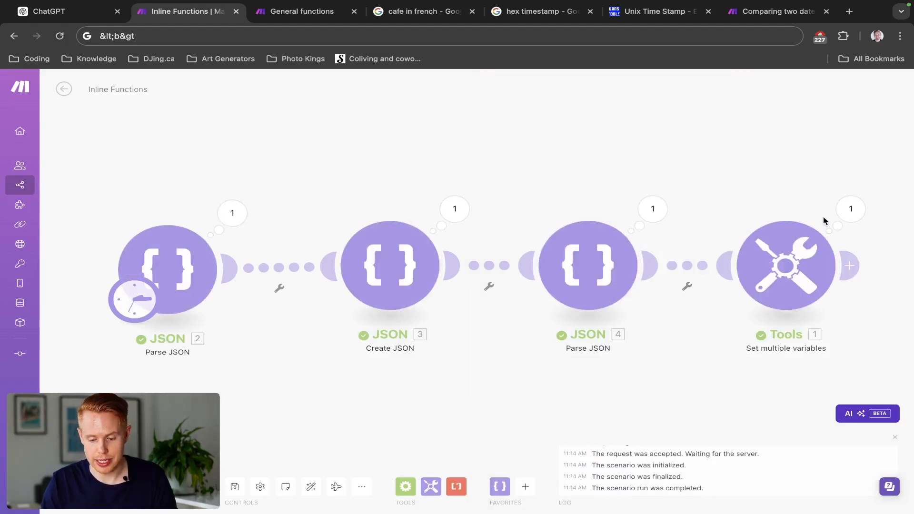
{"action": "left_click", "coordinate": [841, 212]}
{"action": "scroll", "coordinate": [634, 324], "scroll_direction": "down", "scroll_amount": 7}
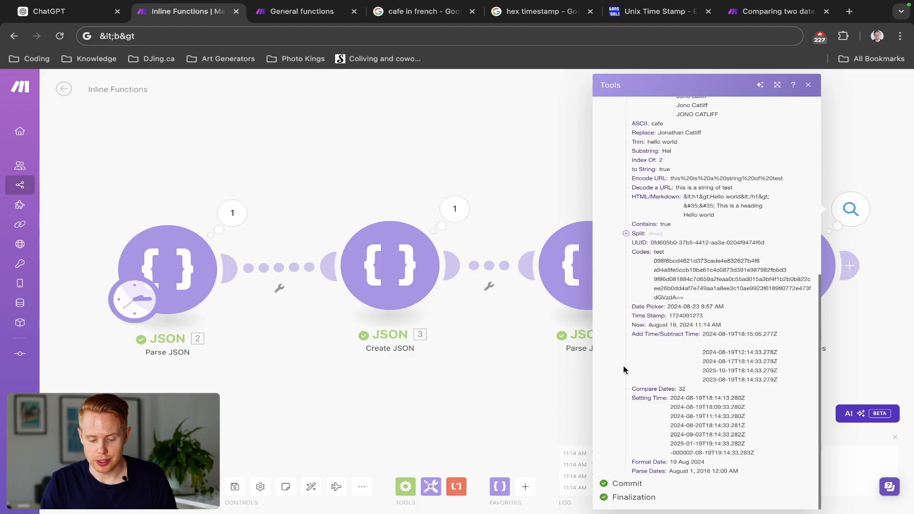
{"action": "left_click", "coordinate": [520, 218]}
- Copy the Parse Dates expression in the Tools module and add another variable item named Change a parsed date
{"action": "left_click", "coordinate": [765, 267]}
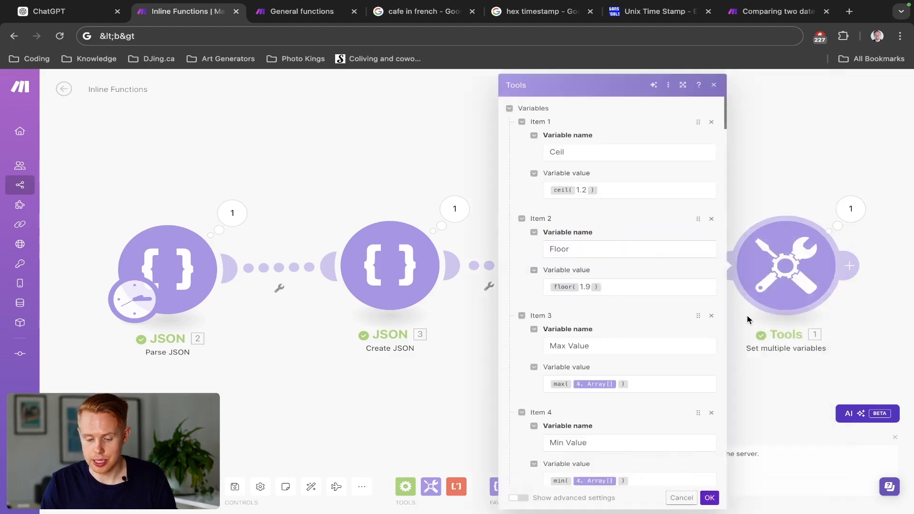
{"action": "scroll", "coordinate": [615, 410], "scroll_direction": "down", "scroll_amount": 20}
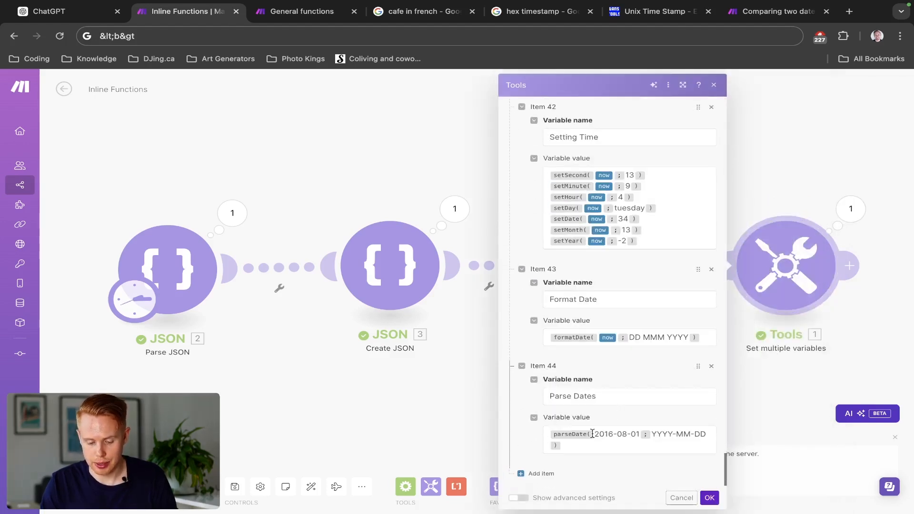
{"action": "left_click", "coordinate": [589, 441]}
{"action": "key", "text": "ctrl+a"}
{"action": "left_click", "coordinate": [522, 473]}
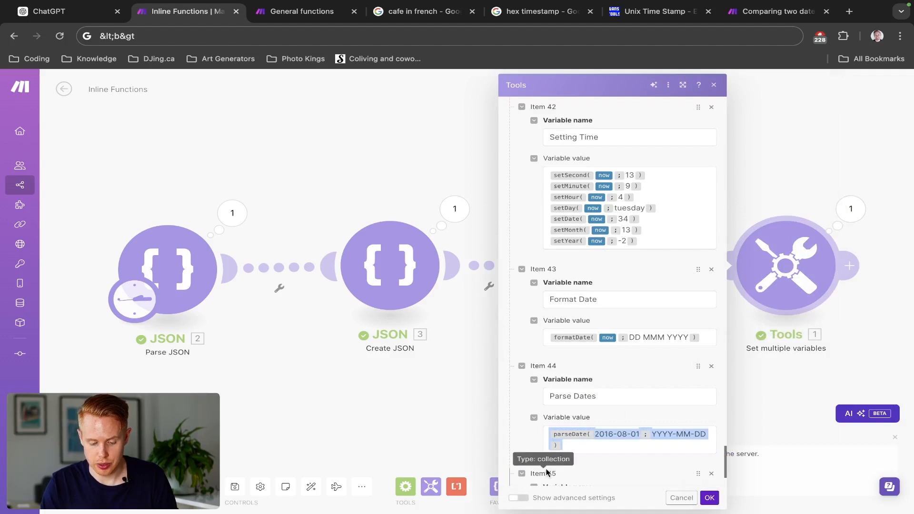
{"action": "scroll", "coordinate": [546, 377], "scroll_direction": "down", "scroll_amount": 2}
{"action": "left_click", "coordinate": [557, 406]}
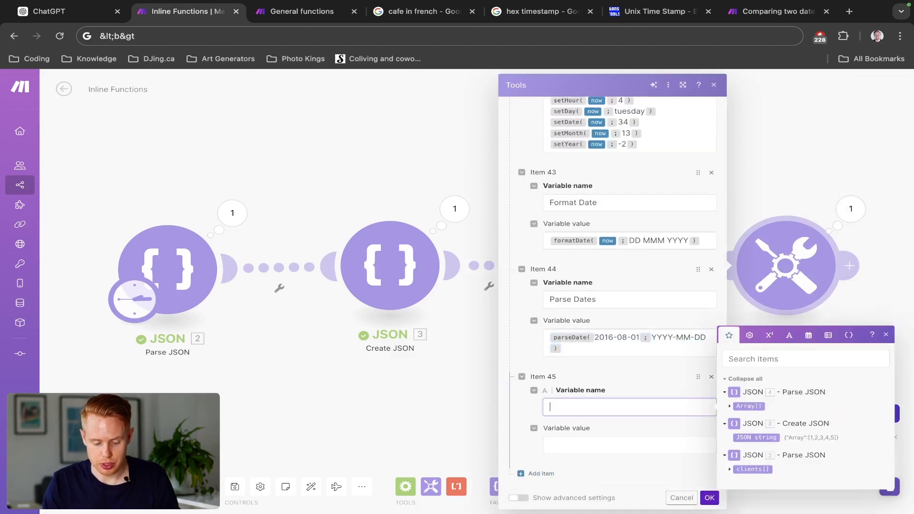
{"action": "type", "text": "Change a pars"}
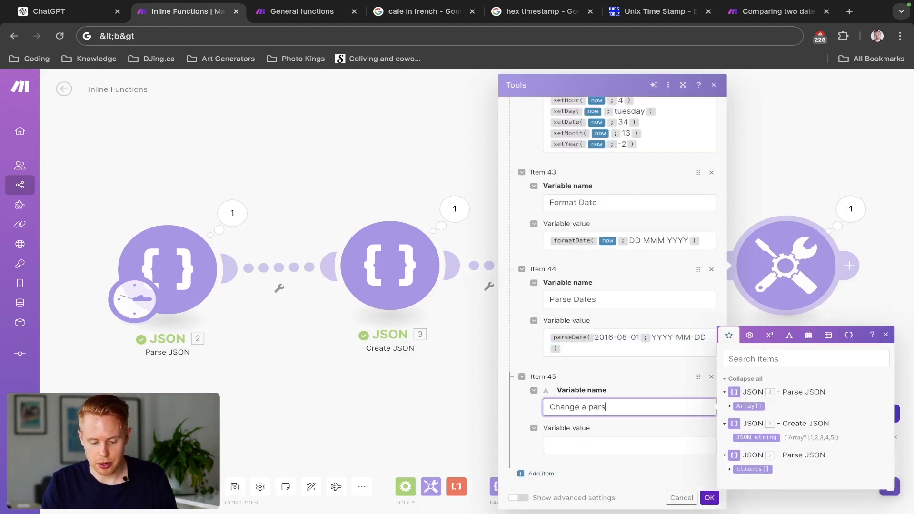
{"action": "type", "text": "ed date"}
- Set the Change a parsed date value to addHours with the copied parseDate expression as its date and 3 as its number
{"action": "left_click", "coordinate": [569, 444]}
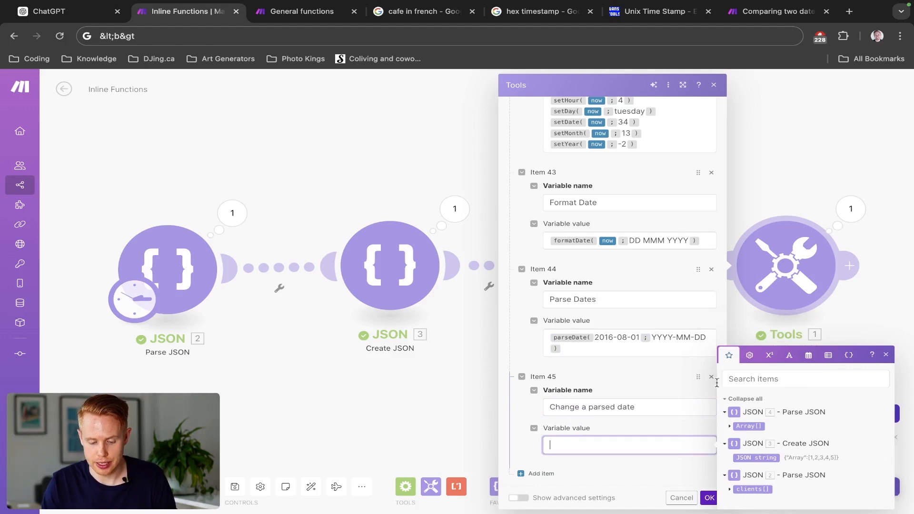
{"action": "left_click", "coordinate": [808, 356]}
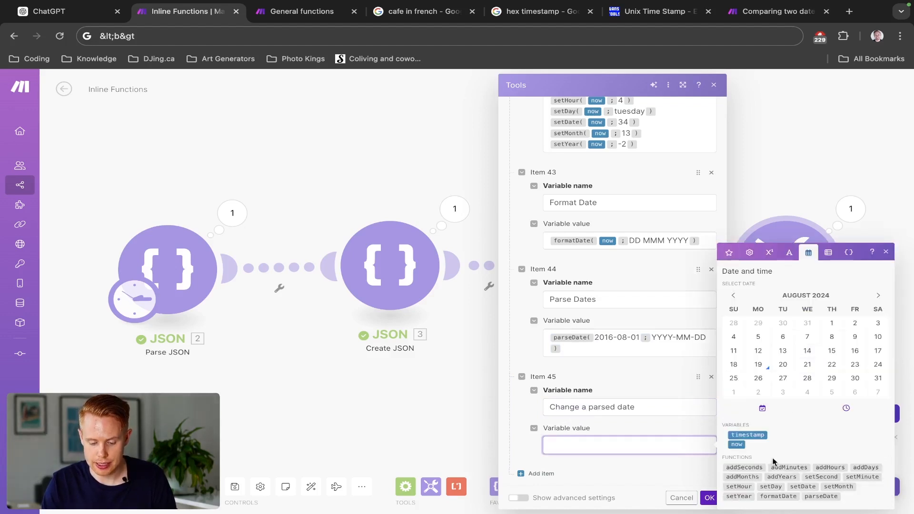
{"action": "left_click", "coordinate": [819, 469]}
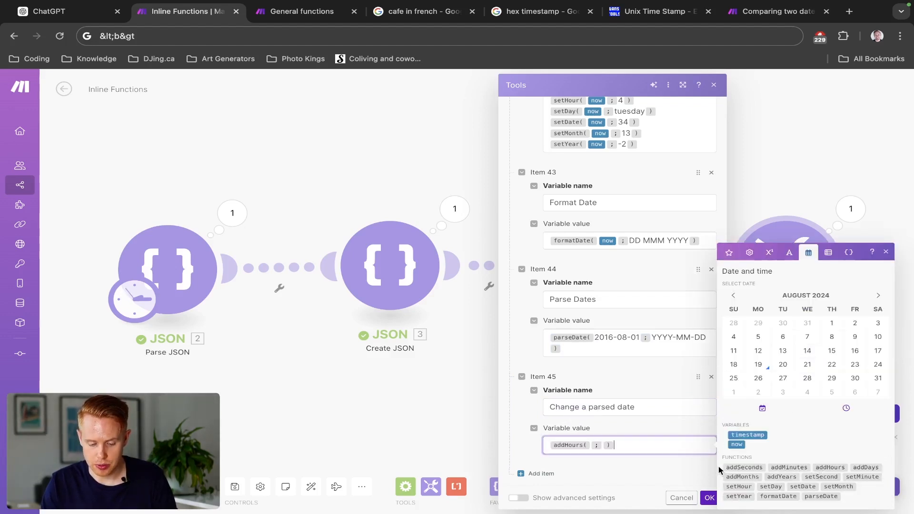
{"action": "key", "text": "ctrl+v"}
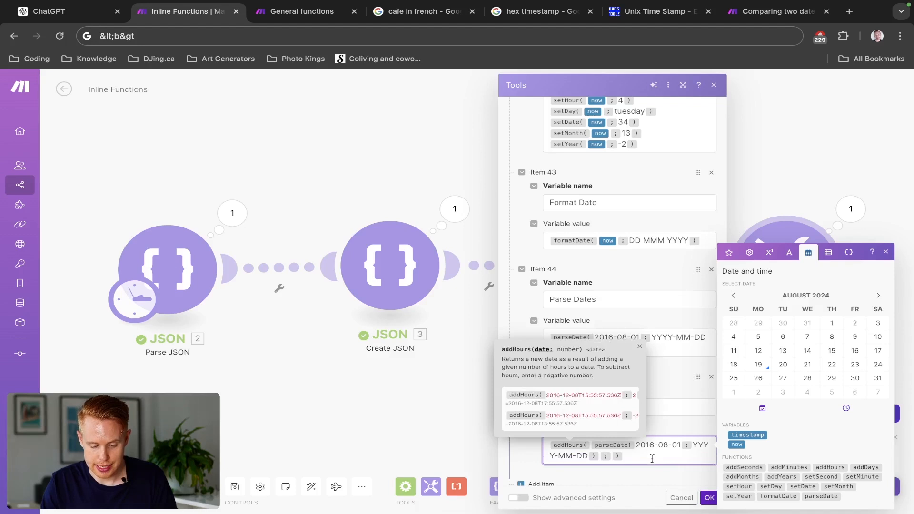
{"action": "key", "text": "Right"}
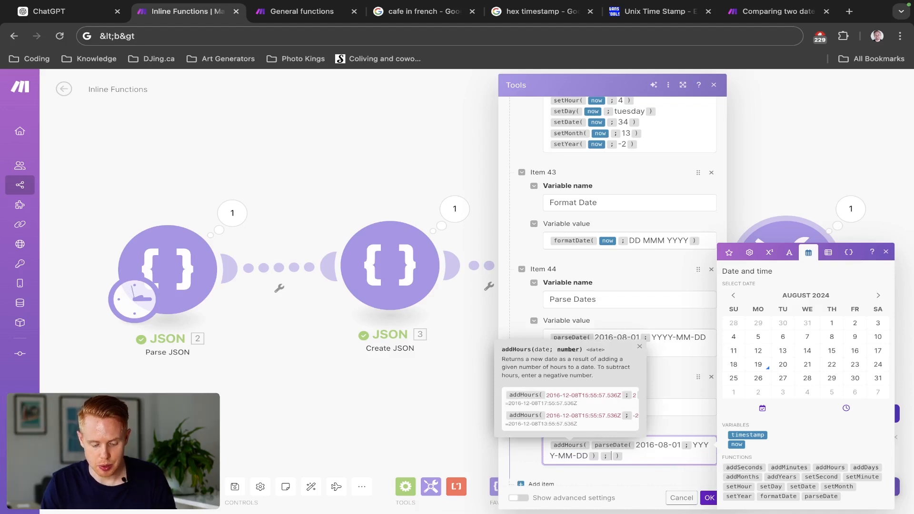
{"action": "type", "text": "3"}
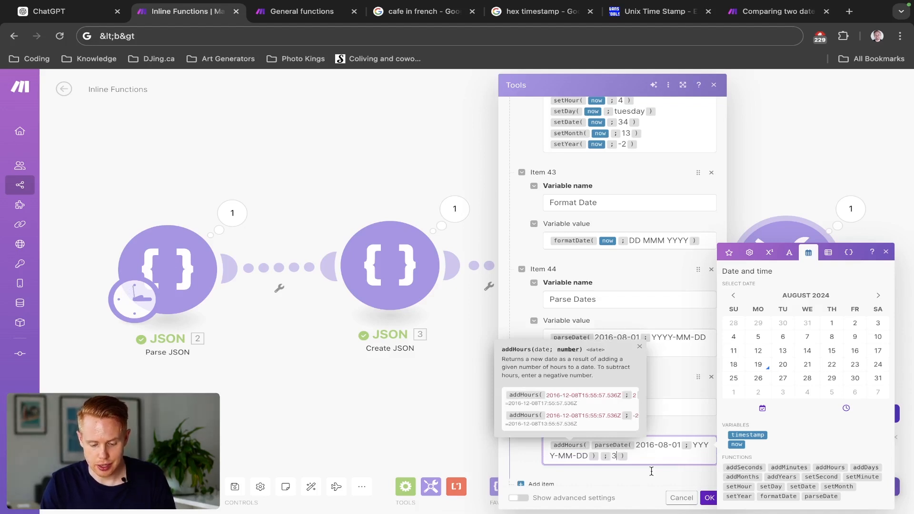
- Save the module, rerun the scenario and check the Change a parsed date result in the Tools output, then close it
{"action": "left_click", "coordinate": [709, 498]}
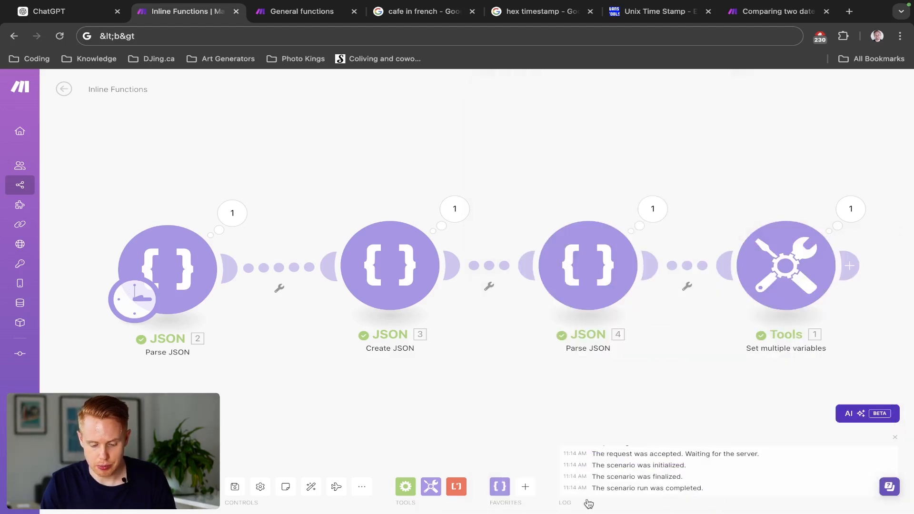
{"action": "left_click", "coordinate": [851, 209]}
{"action": "scroll", "coordinate": [713, 361], "scroll_direction": "down", "scroll_amount": 5}
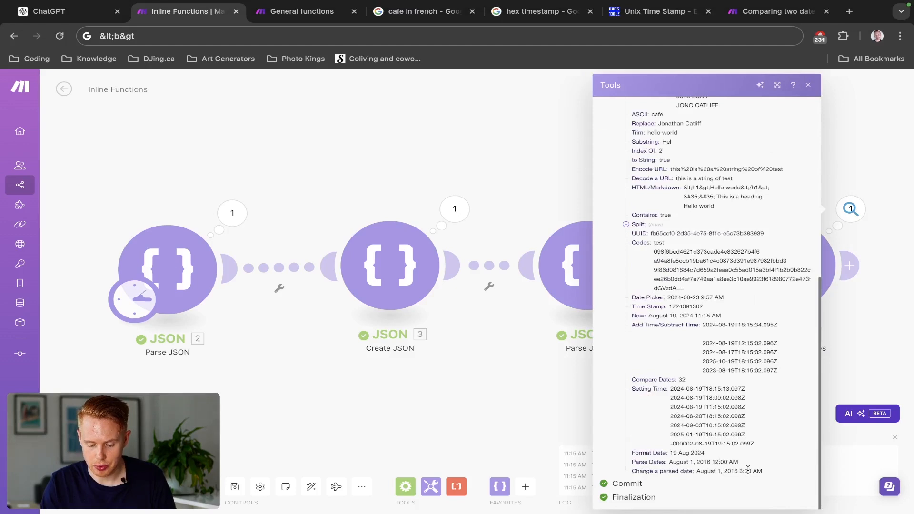
{"action": "left_click", "coordinate": [572, 401]}
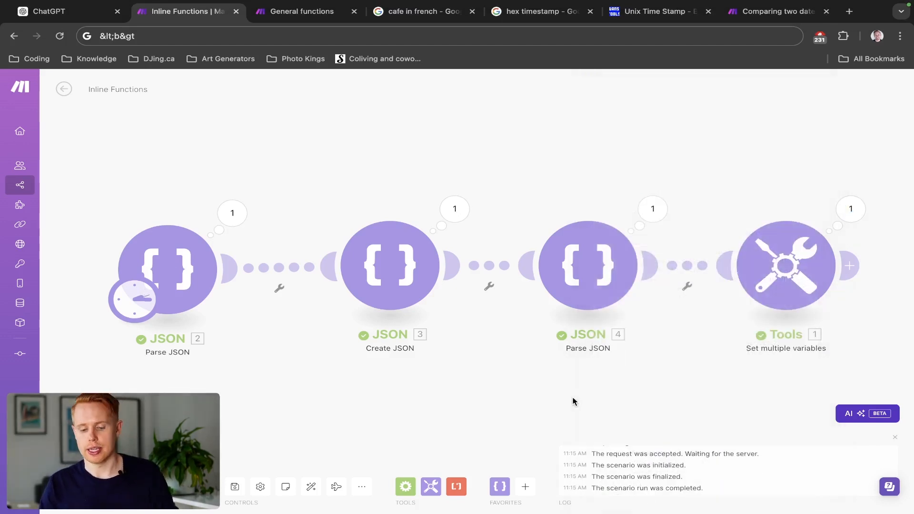
- Review the variable items in the Tools module and their results in the last run's output
{"action": "left_click", "coordinate": [774, 294]}
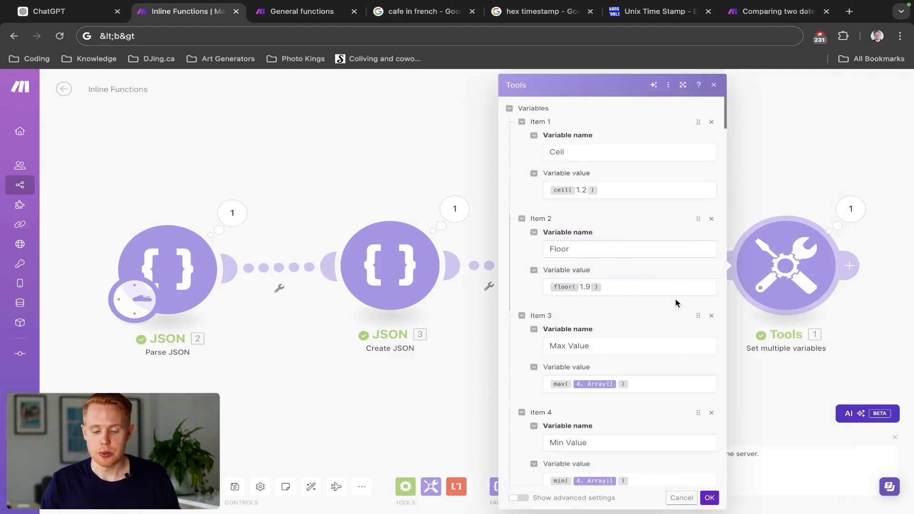
{"action": "scroll", "coordinate": [651, 297], "scroll_direction": "down", "scroll_amount": 20}
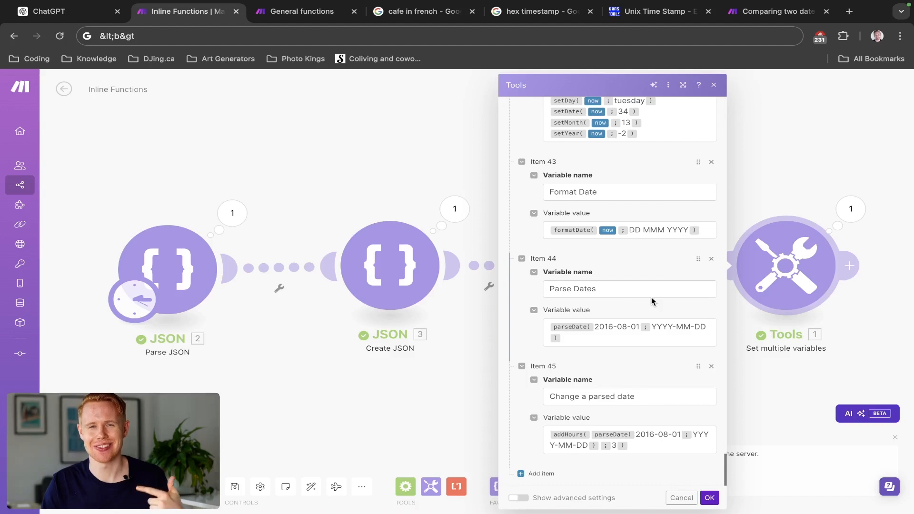
{"action": "scroll", "coordinate": [619, 262], "scroll_direction": "up", "scroll_amount": 10}
{"action": "scroll", "coordinate": [619, 262], "scroll_direction": "up", "scroll_amount": 20}
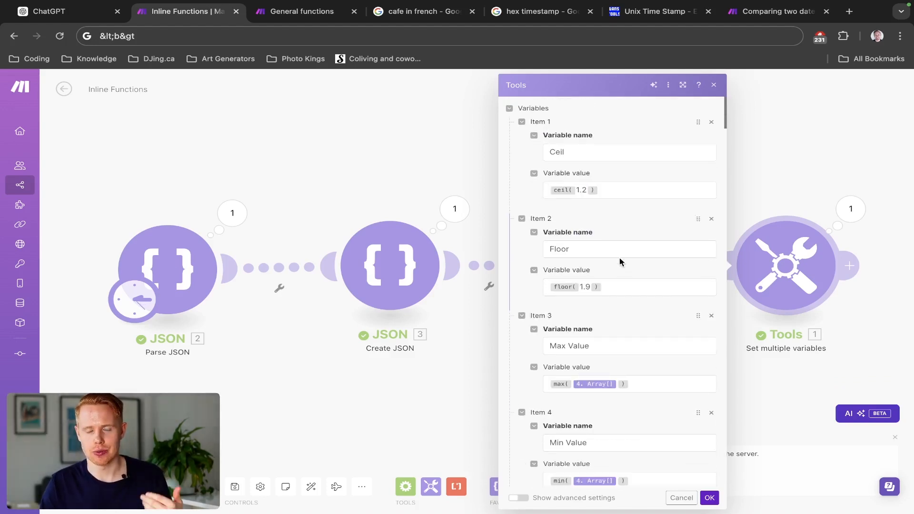
{"action": "scroll", "coordinate": [619, 261], "scroll_direction": "down", "scroll_amount": 20}
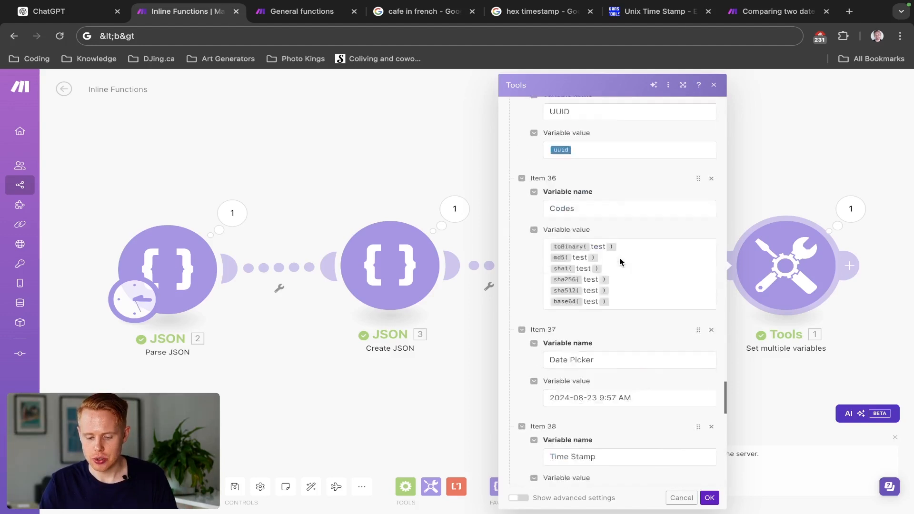
{"action": "left_click", "coordinate": [850, 210]}
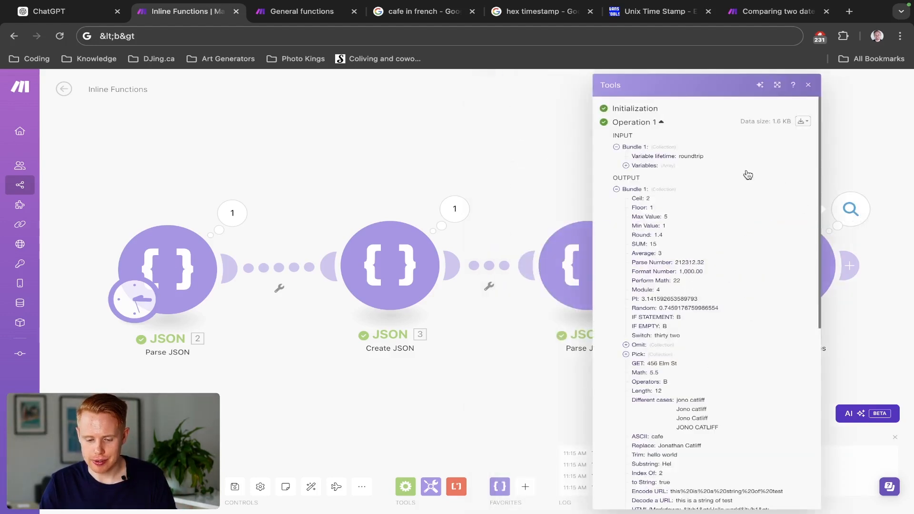
{"action": "key", "text": "Escape"}
- Add another variable item to the Tools module, show the functions for working with arrays and name the item Join
{"action": "left_click", "coordinate": [807, 261]}
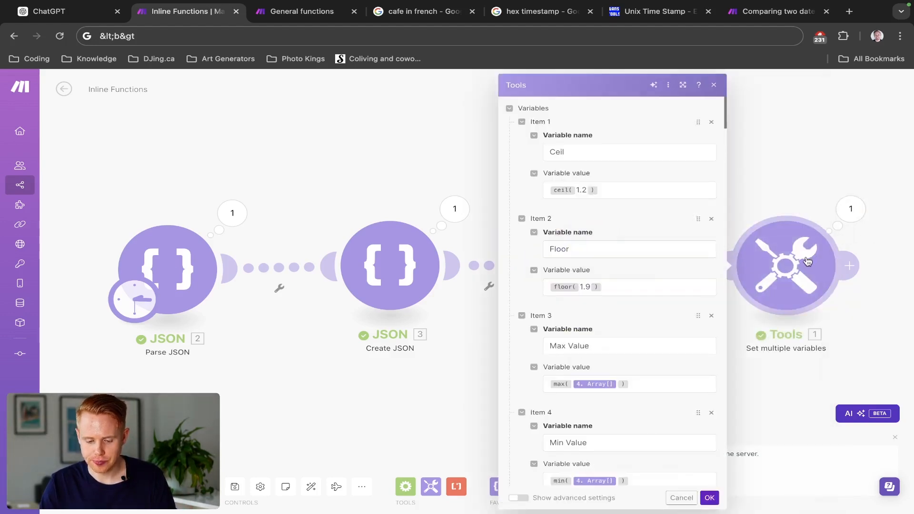
{"action": "scroll", "coordinate": [647, 344], "scroll_direction": "down", "scroll_amount": 20}
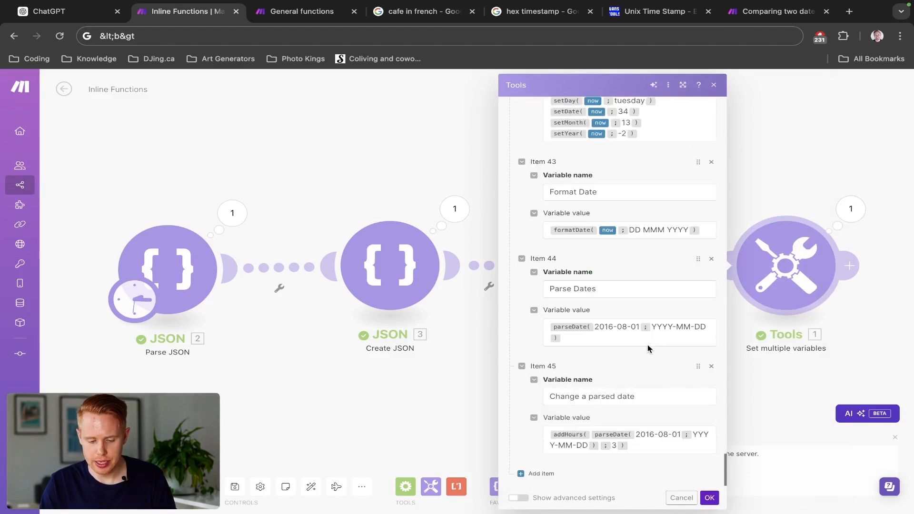
{"action": "left_click", "coordinate": [520, 473]}
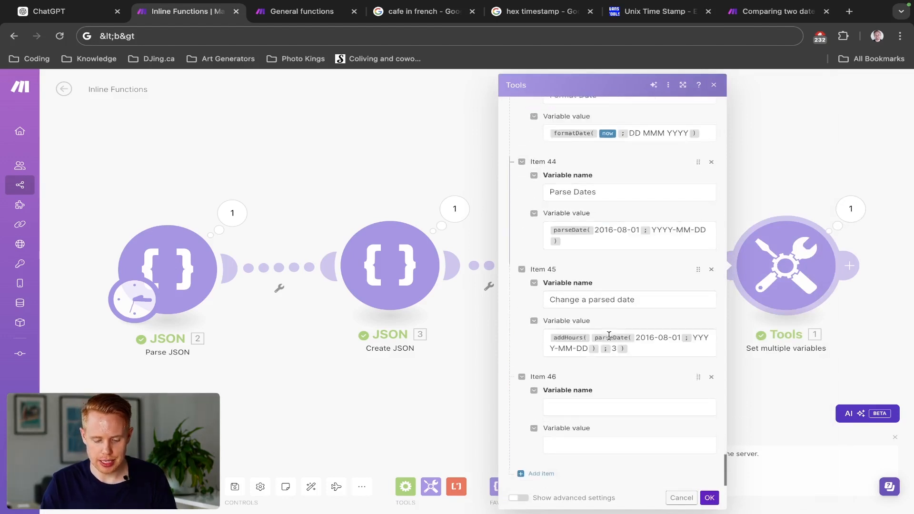
{"action": "left_click", "coordinate": [567, 410]}
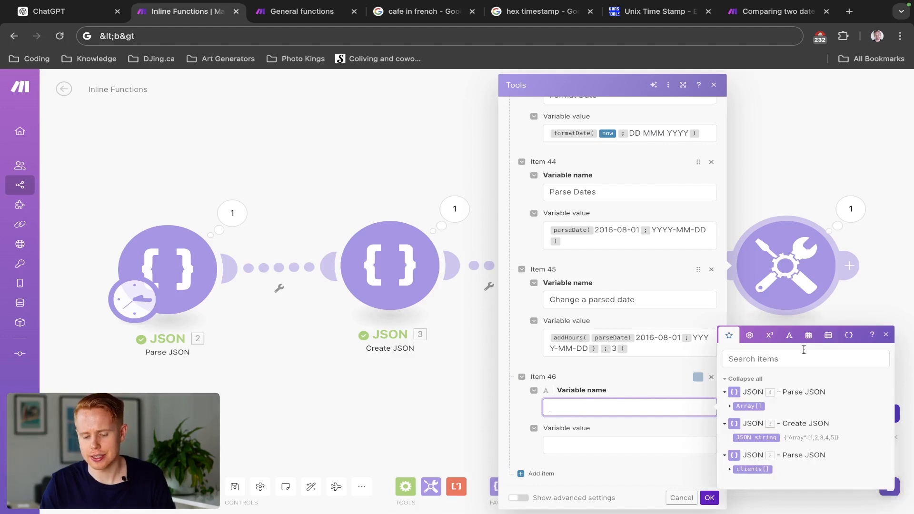
{"action": "left_click", "coordinate": [847, 335]}
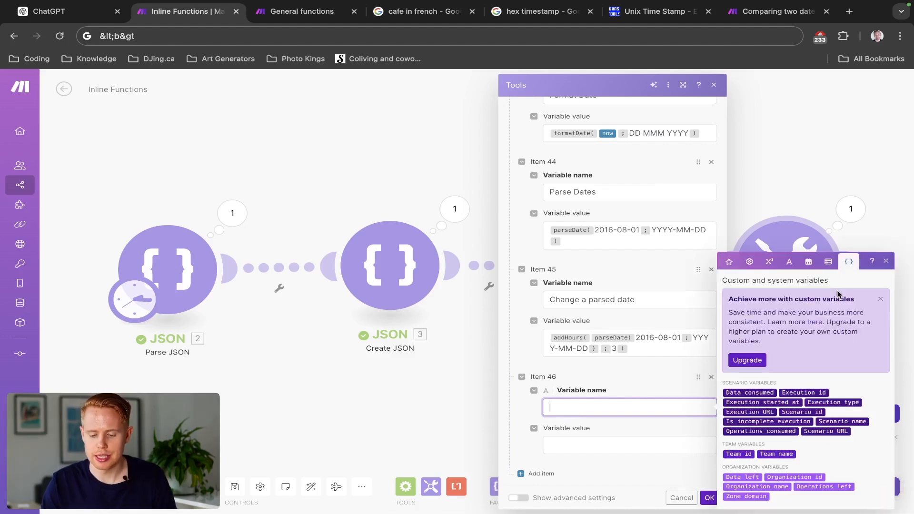
{"action": "left_click", "coordinate": [828, 262]}
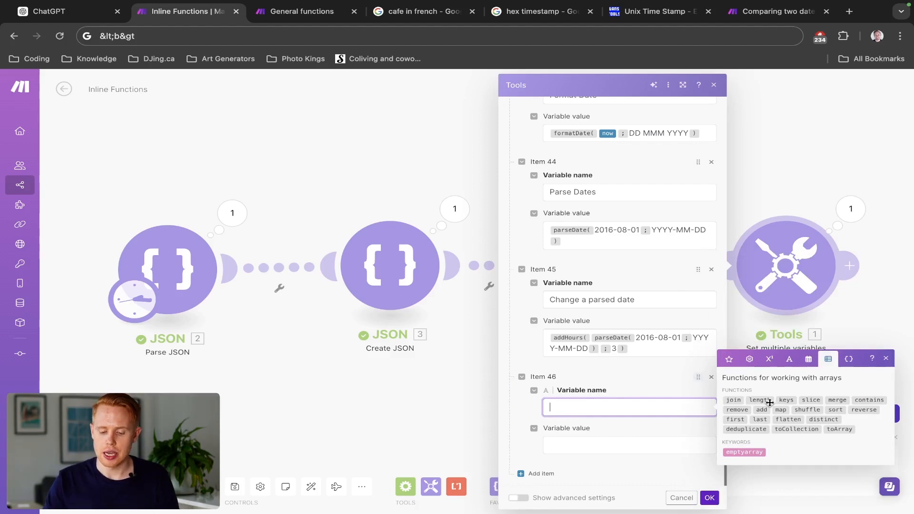
{"action": "mouse_move", "coordinate": [769, 403]}
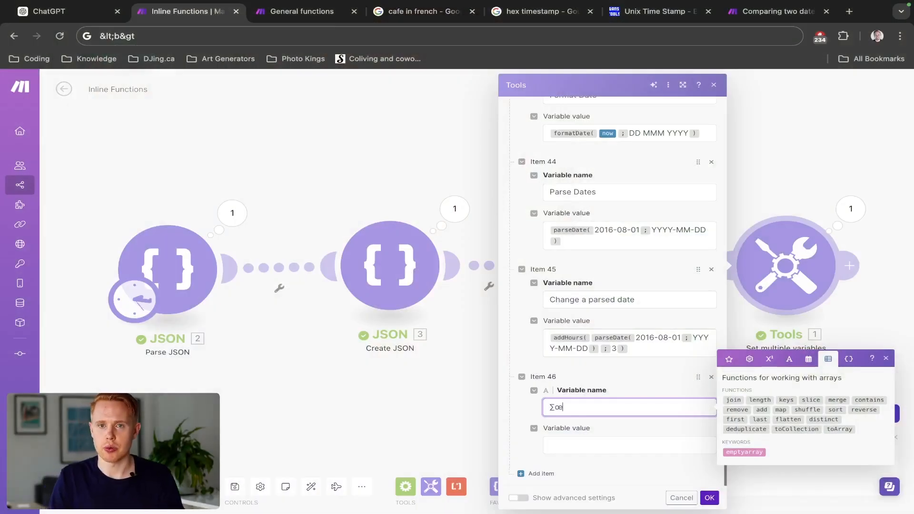
{"action": "key", "text": "BackSpace"}
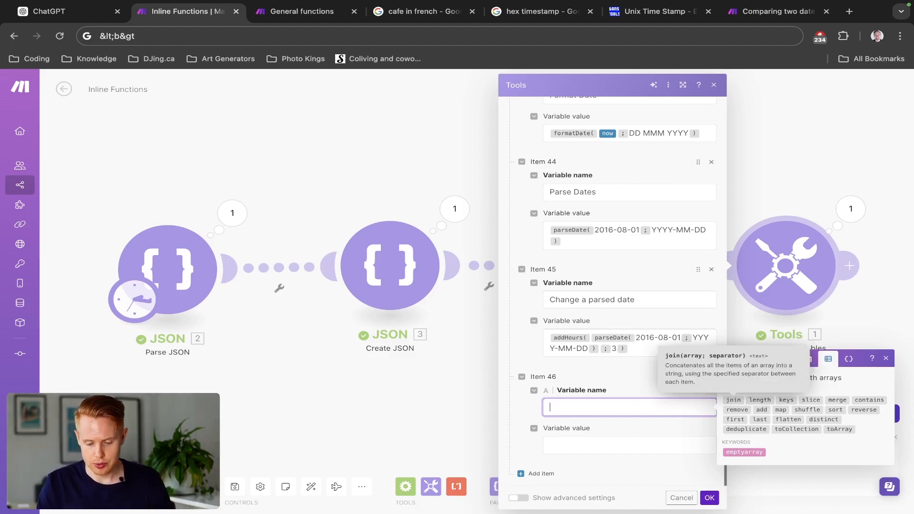
{"action": "type", "text": "Join"}
- Set the Join variable's value to the join function, using the clients' hobbies array from the JSON 2 Parse JSON module as its array
{"action": "left_click", "coordinate": [634, 439]}
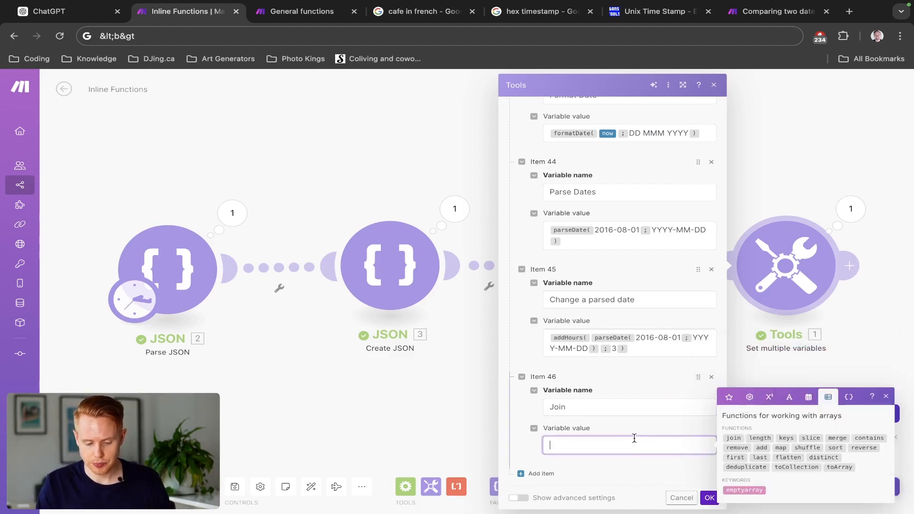
{"action": "left_click", "coordinate": [730, 440]}
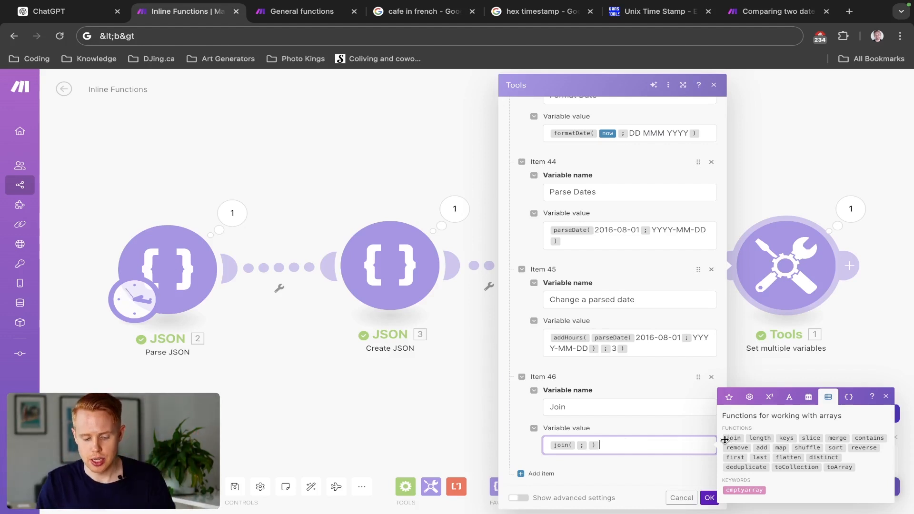
{"action": "left_click", "coordinate": [576, 446]}
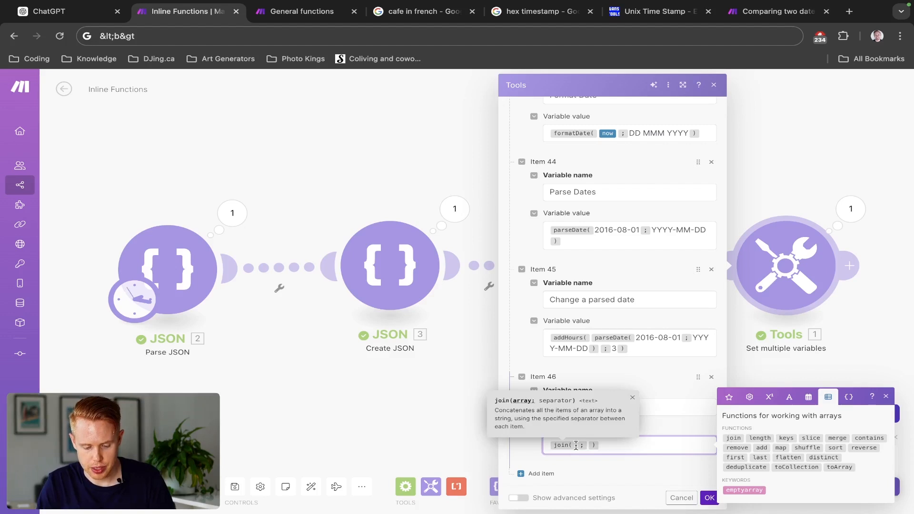
{"action": "left_click", "coordinate": [728, 397]}
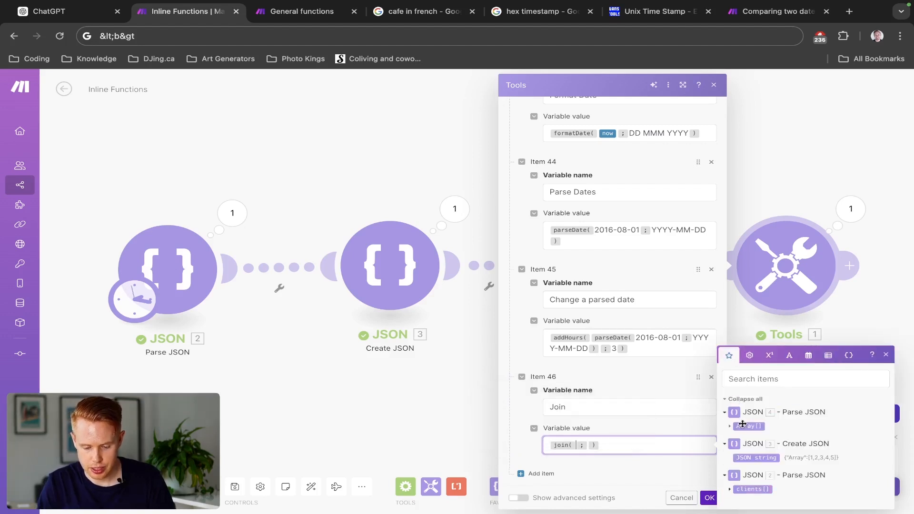
{"action": "left_click", "coordinate": [729, 490]}
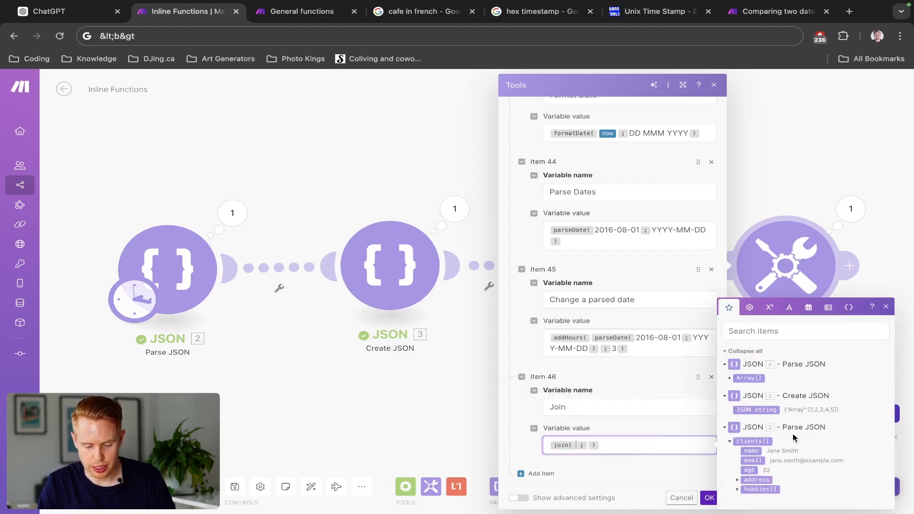
{"action": "left_click", "coordinate": [737, 489]}
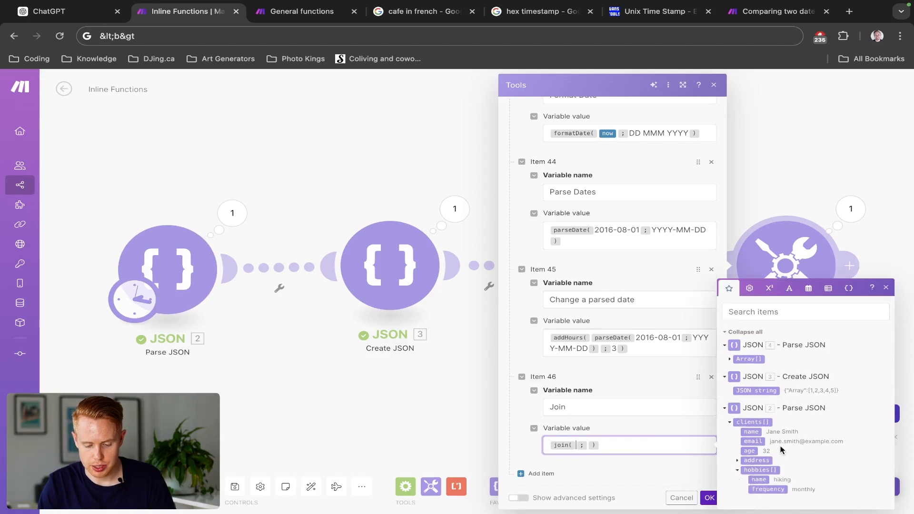
{"action": "left_click", "coordinate": [765, 470]}
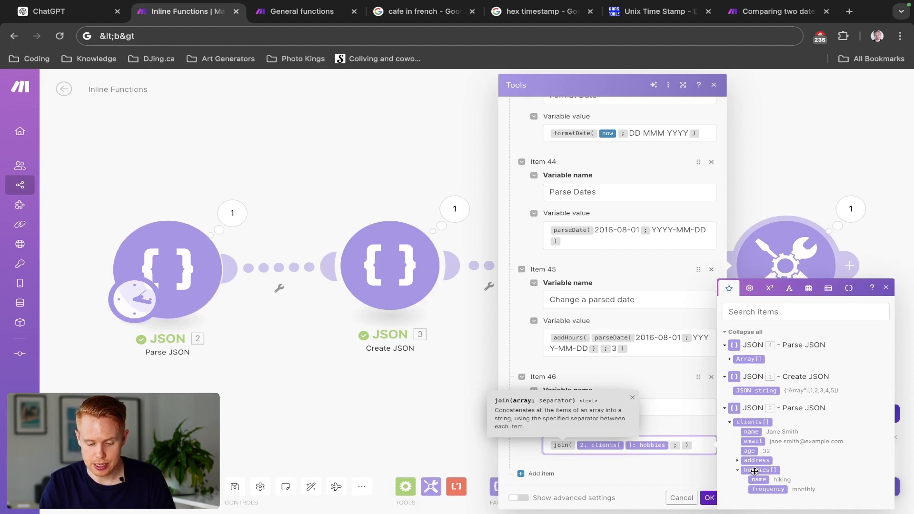
{"action": "key", "text": "Right"}
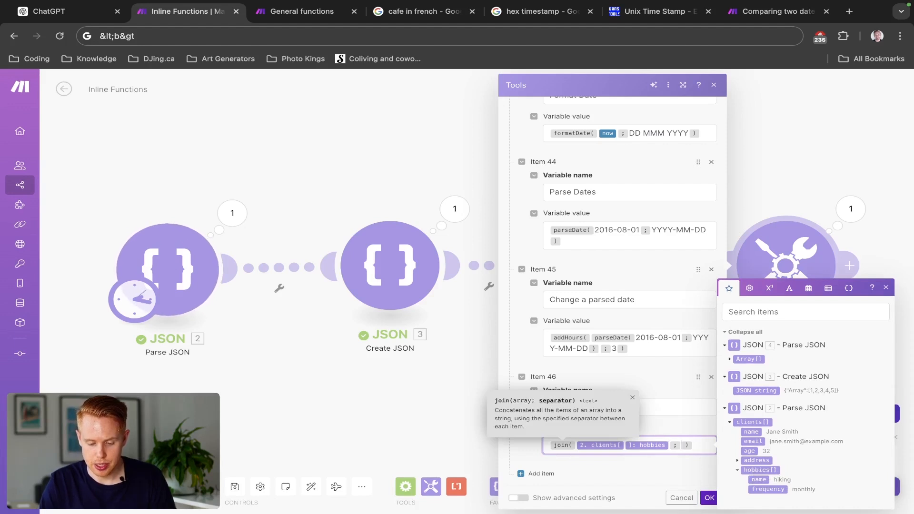
{"action": "left_click", "coordinate": [830, 293]}
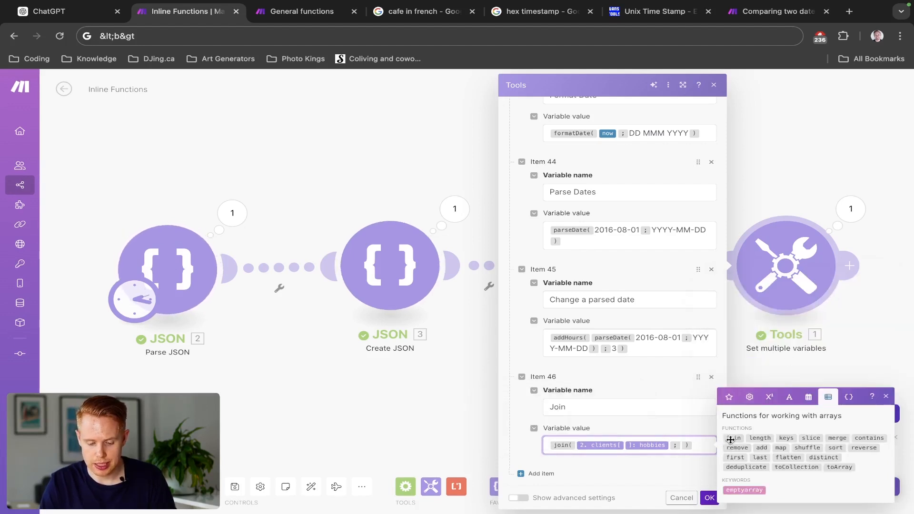
{"action": "mouse_move", "coordinate": [730, 440]}
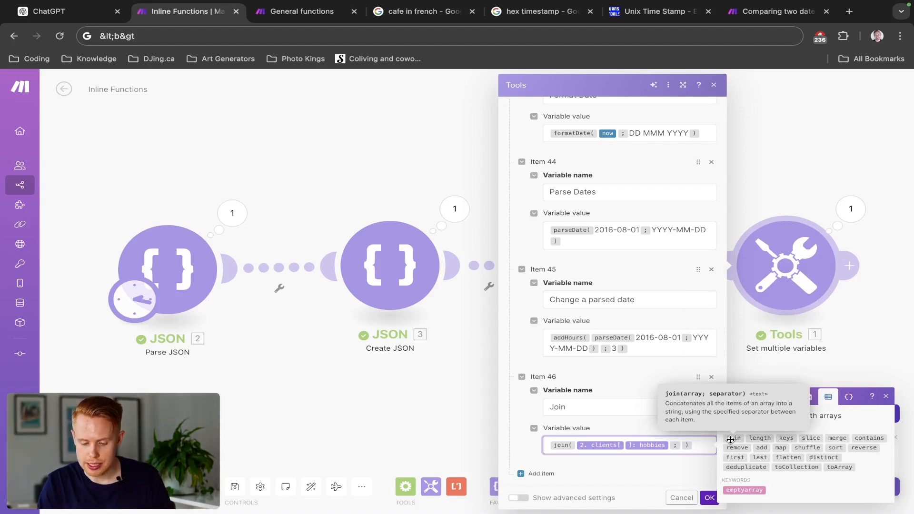
- Save the module, rerun the scenario and check the Join result in the Tools output, then close it
{"action": "left_click", "coordinate": [709, 498]}
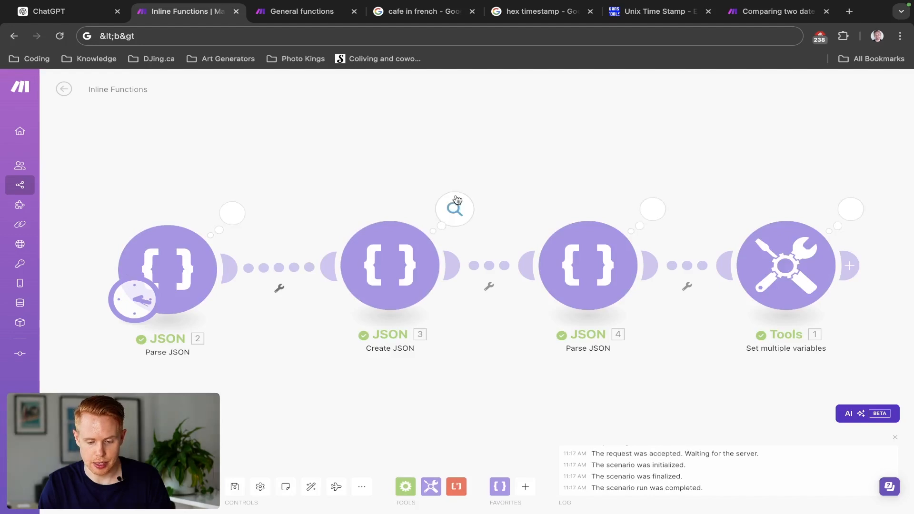
{"action": "left_click", "coordinate": [826, 227]}
{"action": "scroll", "coordinate": [716, 383], "scroll_direction": "down", "scroll_amount": 10}
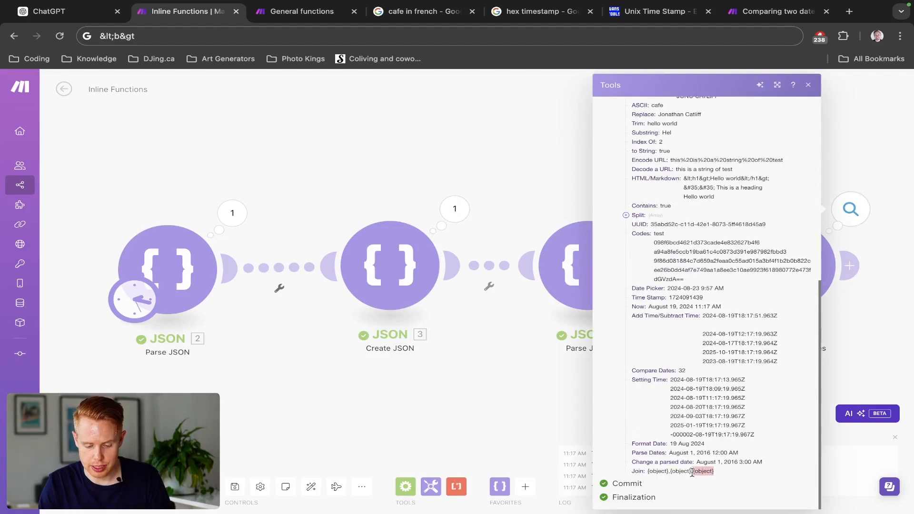
{"action": "left_click_drag", "start_coordinate": [692, 472], "coordinate": [653, 474]}
{"action": "left_click", "coordinate": [479, 372]}
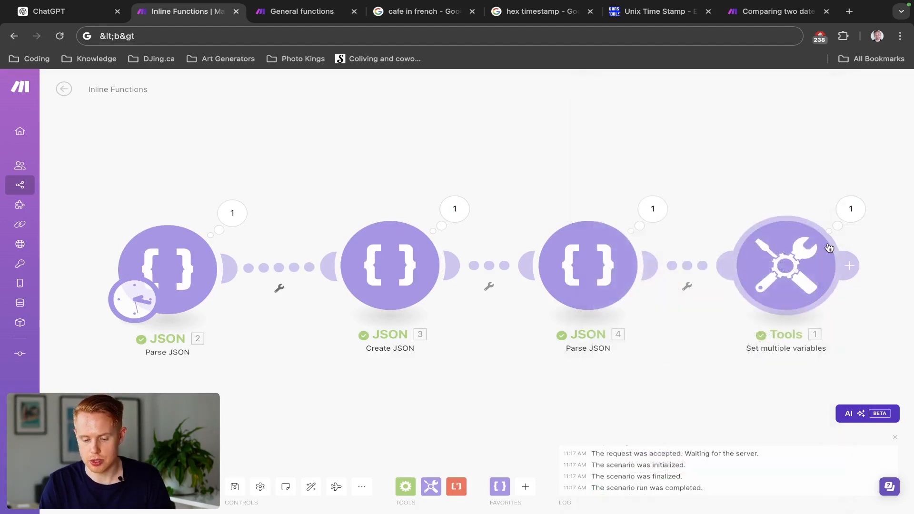
- Reopen the settings of the Tools Set multiple variables module with its list of variable items
{"action": "left_click", "coordinate": [812, 241]}
{"action": "scroll", "coordinate": [617, 374], "scroll_direction": "down", "scroll_amount": 20}
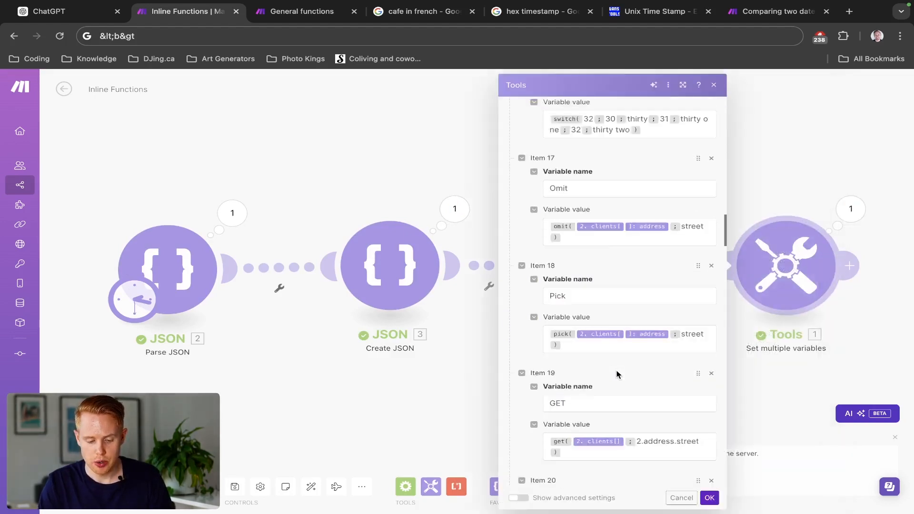
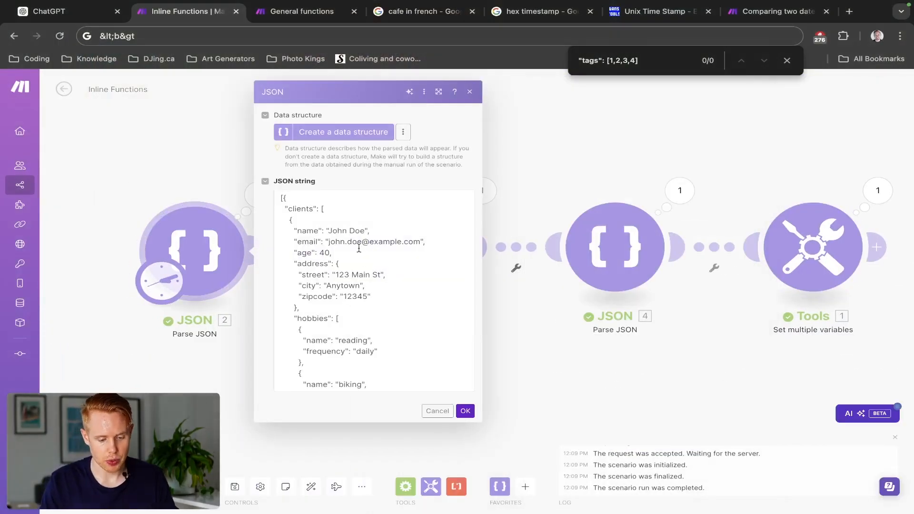
- In the JSON 2 Parse JSON string, add the line "tags": ["tag1", "tag2", "tag3"], below the first client's age
{"action": "left_click", "coordinate": [358, 248]}
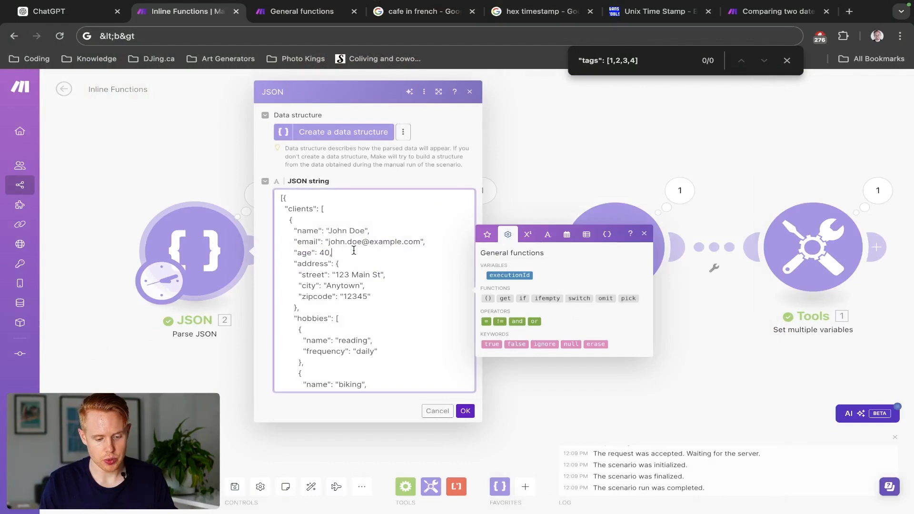
{"action": "key", "text": "Return"}
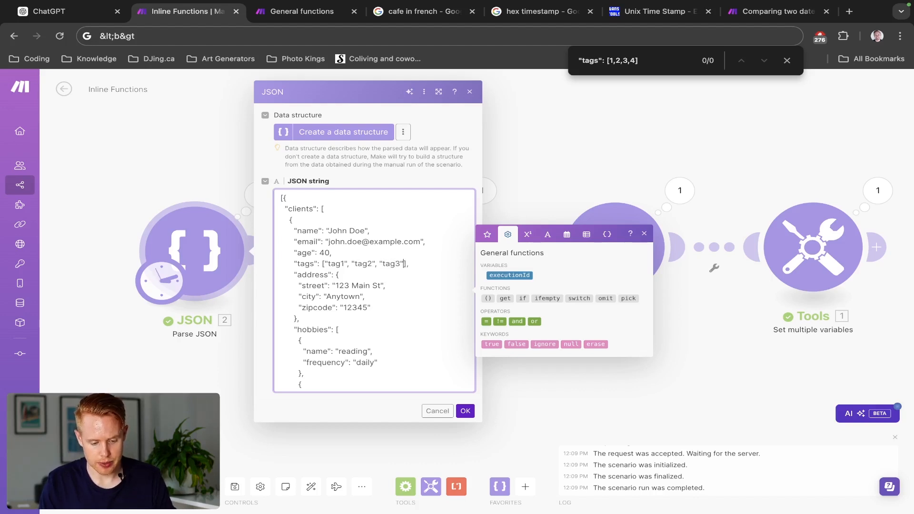
{"action": "key", "text": "super+Right"}
- Copy the tags line and paste it below the age lines of the other clients, locating each one by searching for age
{"action": "key", "text": "super+shift+Left"}
{"action": "key", "text": "super+c"}
{"action": "key", "text": "super+f"}
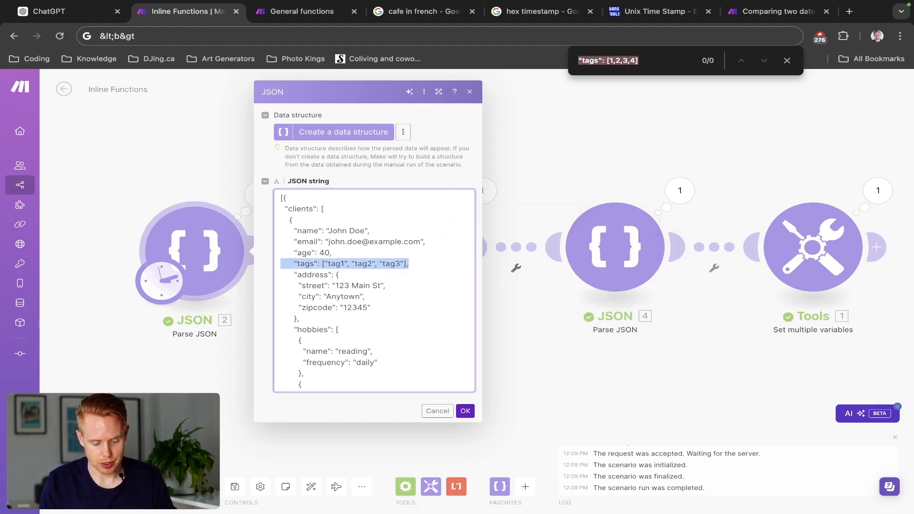
{"action": "type", "text": "age"}
{"action": "key", "text": "Return"}
{"action": "left_click", "coordinate": [334, 292]}
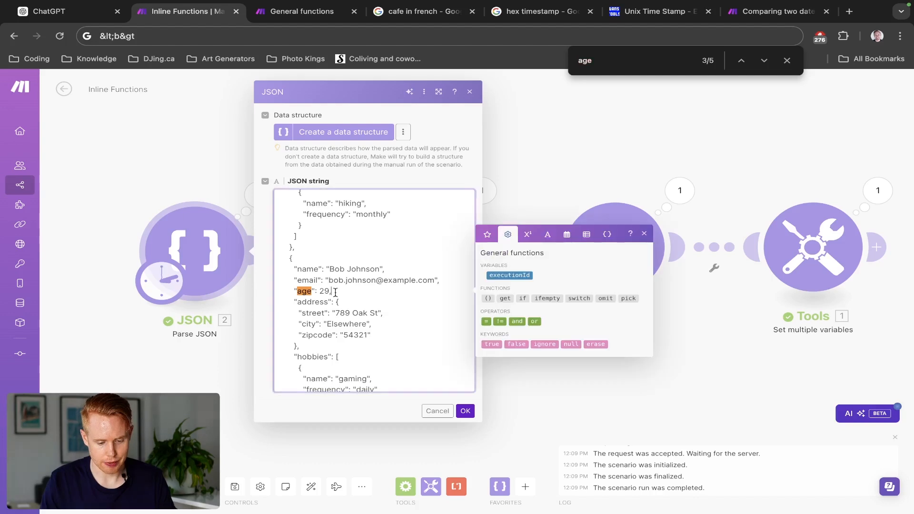
{"action": "key", "text": "Return"}
{"action": "key", "text": "super+v"}
{"action": "key", "text": "super+f"}
{"action": "key", "text": "Return"}
{"action": "left_click", "coordinate": [334, 292]}
{"action": "key", "text": "Return"}
{"action": "key", "text": "super+v"}
{"action": "key", "text": "super+f"}
{"action": "key", "text": "Return"}
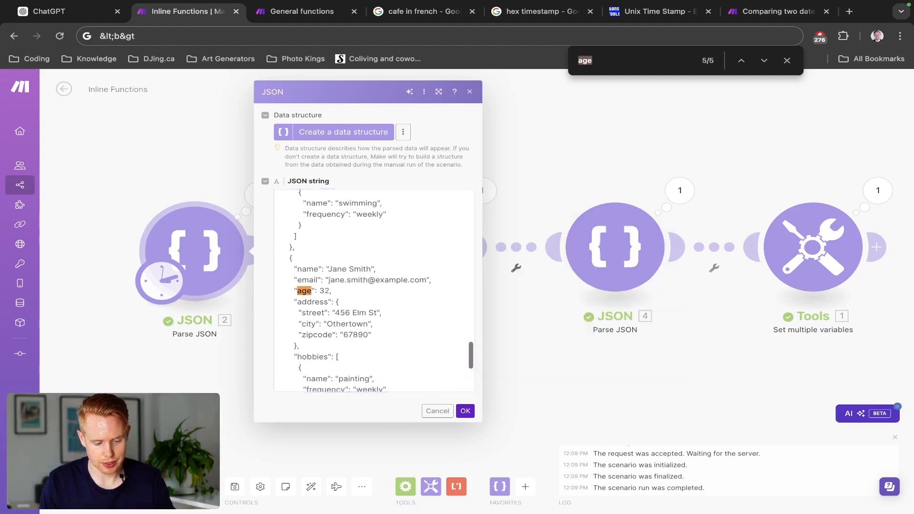
{"action": "left_click", "coordinate": [334, 292]}
{"action": "key", "text": "Return"}
{"action": "key", "text": "super+v"}
{"action": "key", "text": "super+f"}
{"action": "key", "text": "Return"}
{"action": "left_click", "coordinate": [335, 292]}
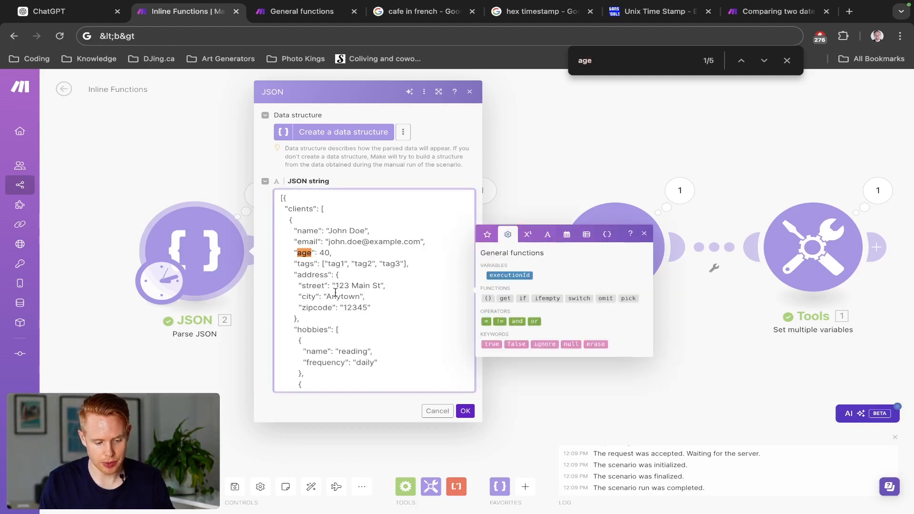
- Paste the tags line once more below the first client's age, check the remaining age matches, then save the module and rerun the scenario
{"action": "left_click", "coordinate": [335, 249]}
{"action": "key", "text": "Return"}
{"action": "key", "text": "super+v"}
{"action": "key", "text": "super+f"}
{"action": "key", "text": "Return"}
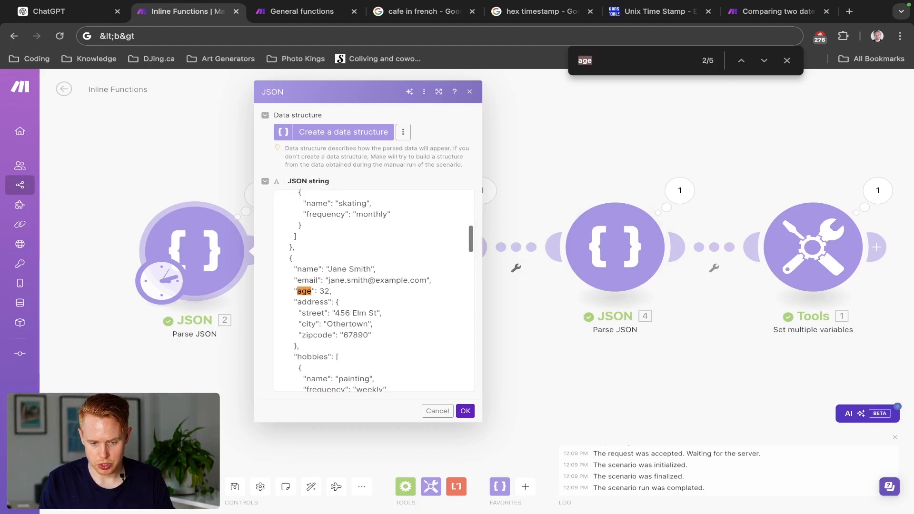
{"action": "key", "text": "Return"}
{"action": "key", "text": "Return"}
{"action": "key", "text": "Return"}
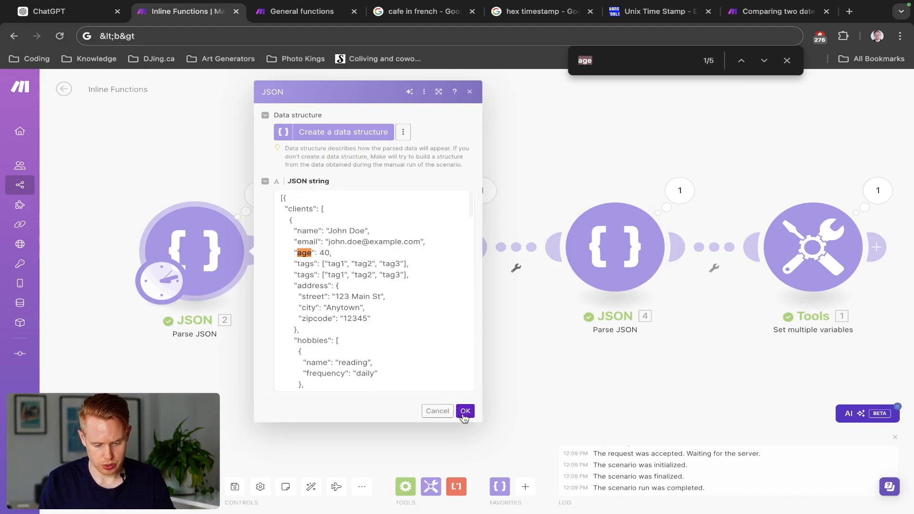
{"action": "left_click", "coordinate": [465, 413]}
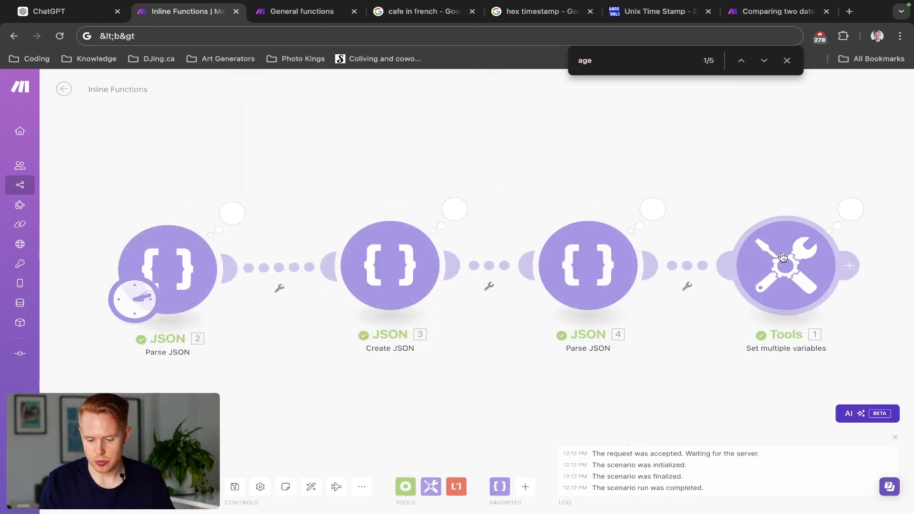
- In the Tools module, replace the hobbies array in the Join variable's join function with the clients' tags array from JSON 2
{"action": "left_click", "coordinate": [782, 257]}
{"action": "scroll", "coordinate": [628, 323], "scroll_direction": "down", "scroll_amount": 20}
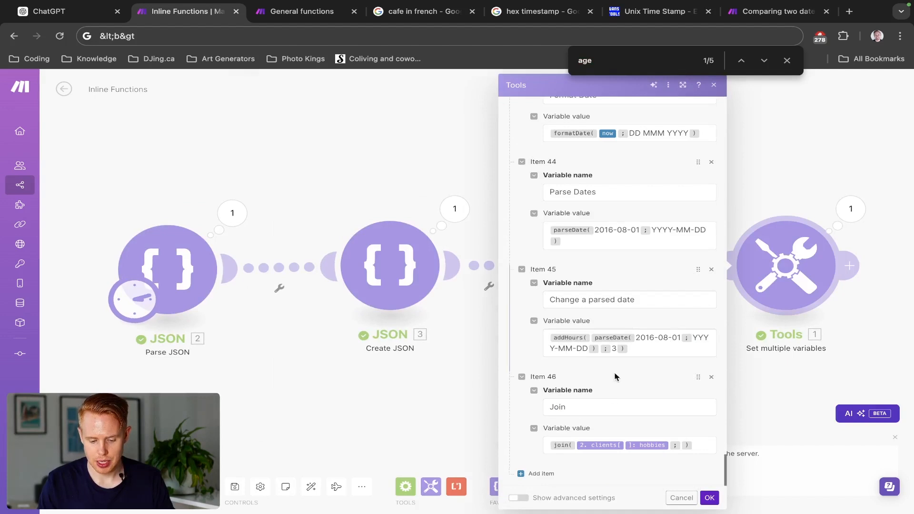
{"action": "left_click", "coordinate": [669, 445]}
{"action": "key", "text": "BackSpace"}
{"action": "key", "text": "BackSpace"}
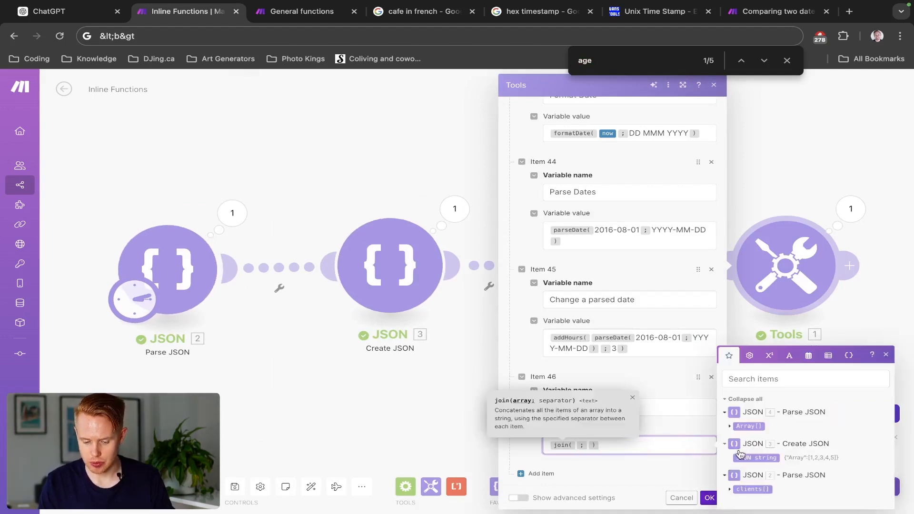
{"action": "left_click", "coordinate": [729, 490]}
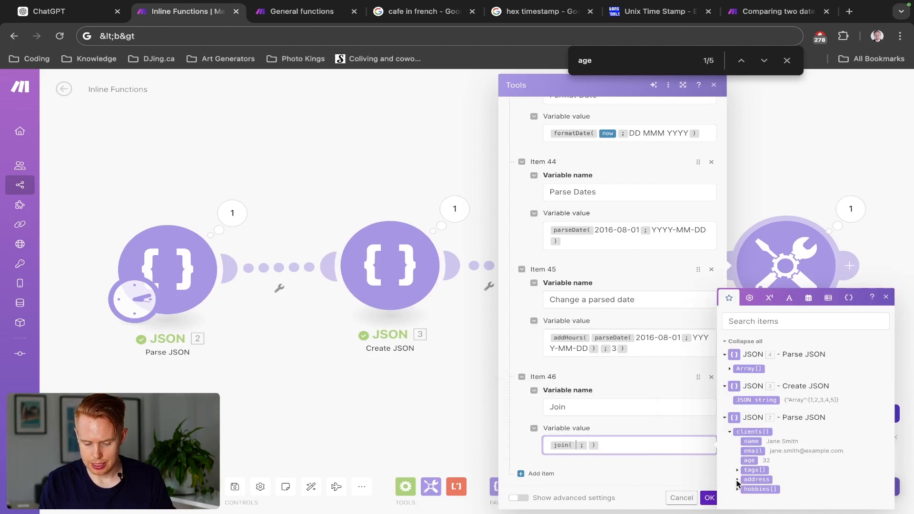
{"action": "left_click", "coordinate": [750, 470]}
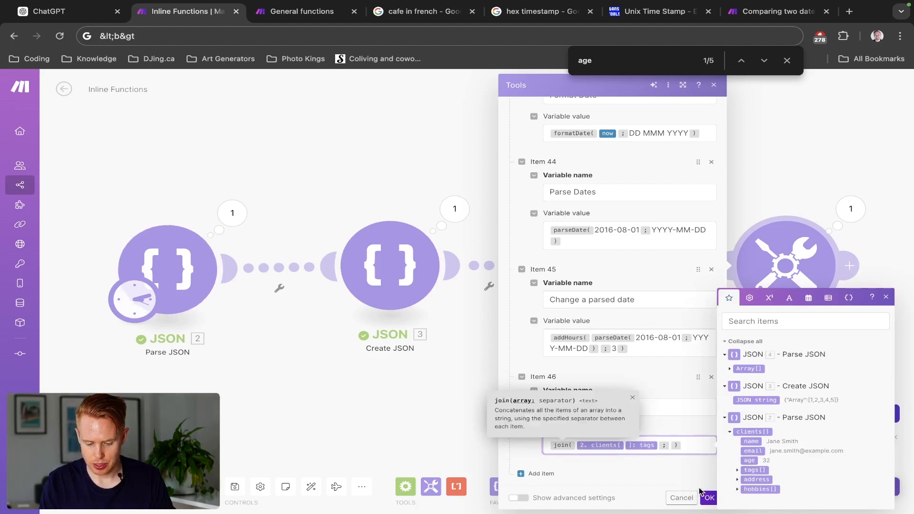
- Save the Tools module, rerun the scenario and check the joined tags in its output, then close the output
{"action": "left_click", "coordinate": [707, 497]}
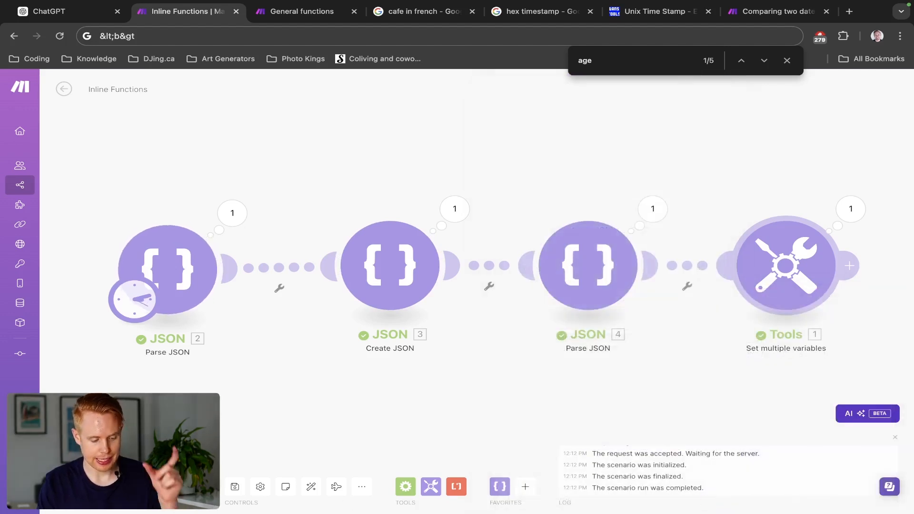
{"action": "left_click", "coordinate": [87, 487]}
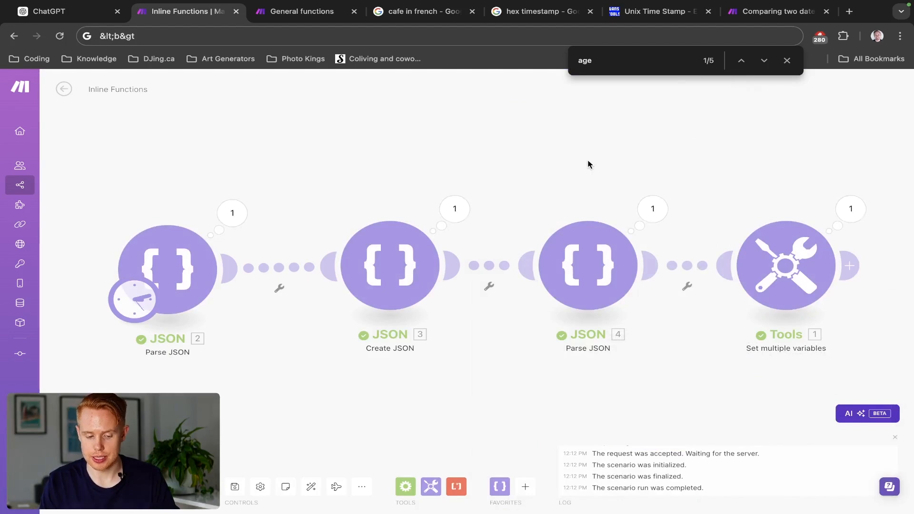
{"action": "left_click", "coordinate": [855, 217]}
{"action": "scroll", "coordinate": [728, 324], "scroll_direction": "down", "scroll_amount": 10}
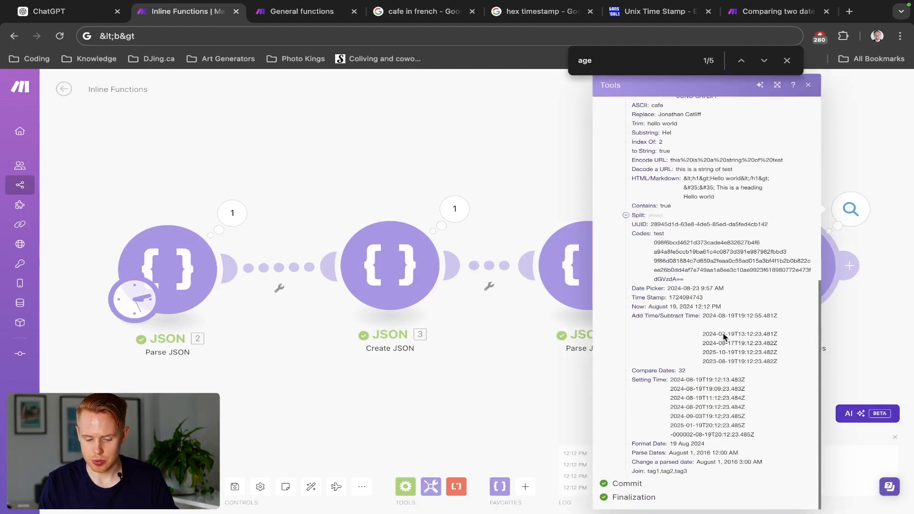
{"action": "scroll", "coordinate": [661, 477], "scroll_direction": "up", "scroll_amount": 5}
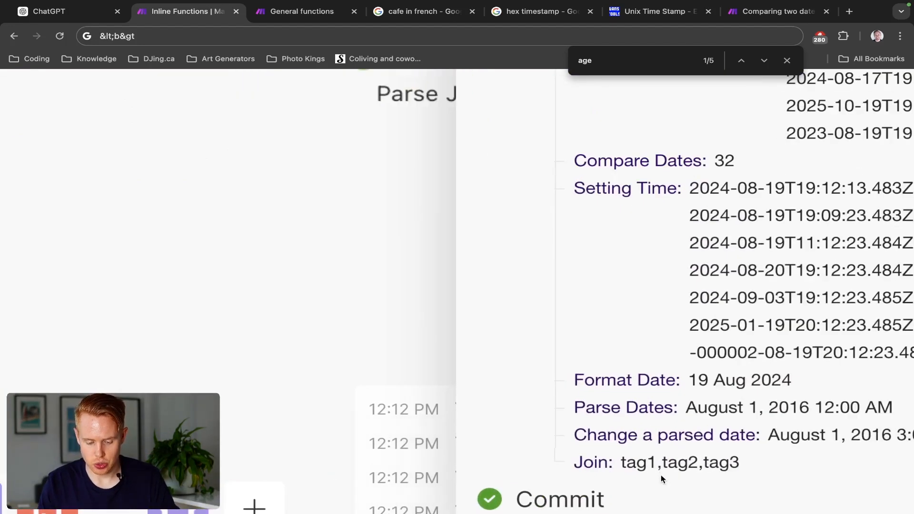
{"action": "scroll", "coordinate": [714, 464], "scroll_direction": "down", "scroll_amount": 5}
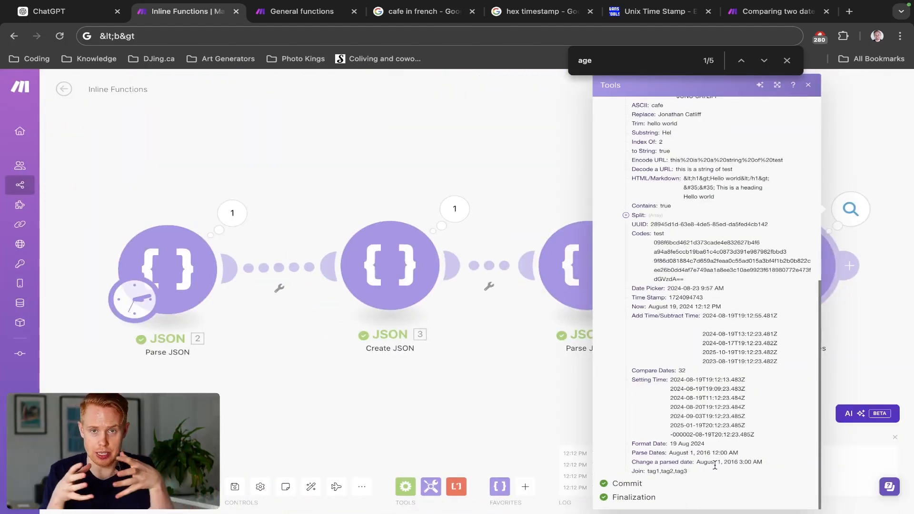
{"action": "left_click", "coordinate": [521, 221]}
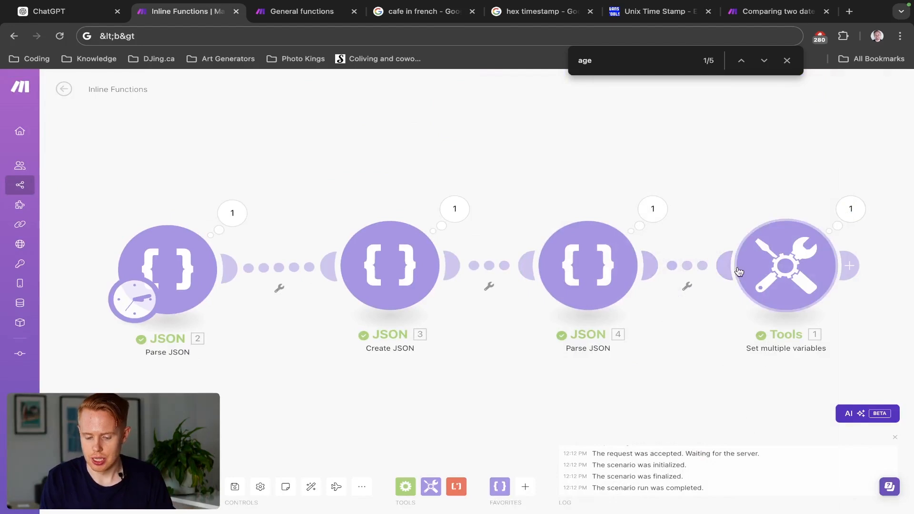
- Reopen the Tools Set multiple variables settings and add a new variable item below Join
{"action": "left_click", "coordinate": [741, 271]}
{"action": "scroll", "coordinate": [621, 324], "scroll_direction": "down", "scroll_amount": 20}
{"action": "scroll", "coordinate": [620, 318], "scroll_direction": "down", "scroll_amount": 20}
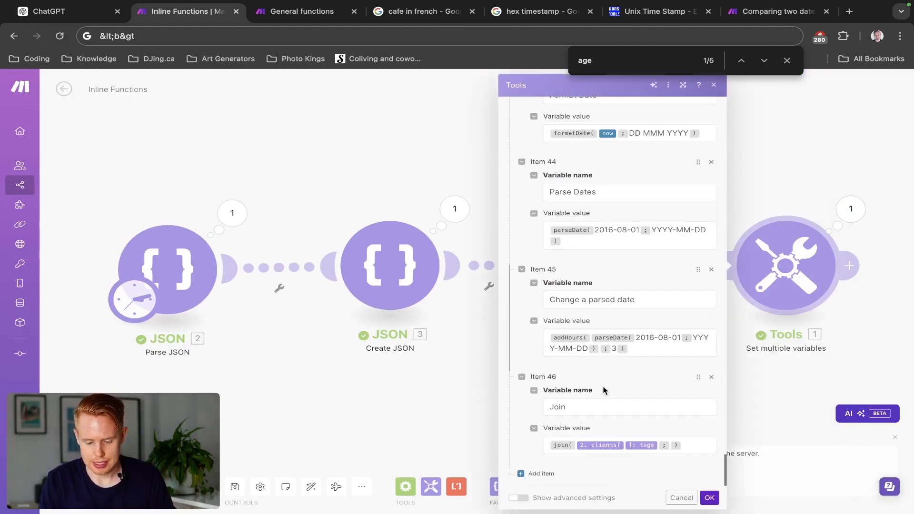
{"action": "left_click", "coordinate": [531, 473]}
{"action": "left_click", "coordinate": [592, 408]}
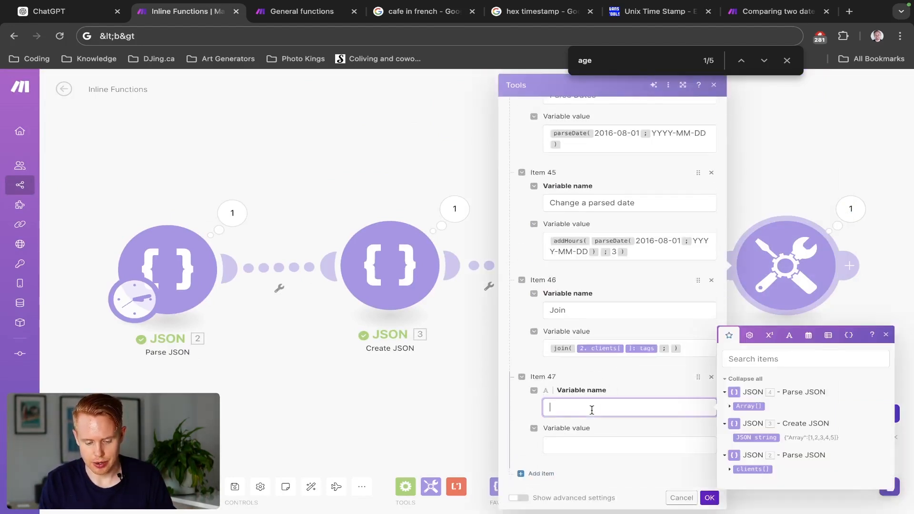
- Name the new item Length and set its value to the length function applied to the clients' tags array from JSON 2
{"action": "left_click", "coordinate": [821, 334]}
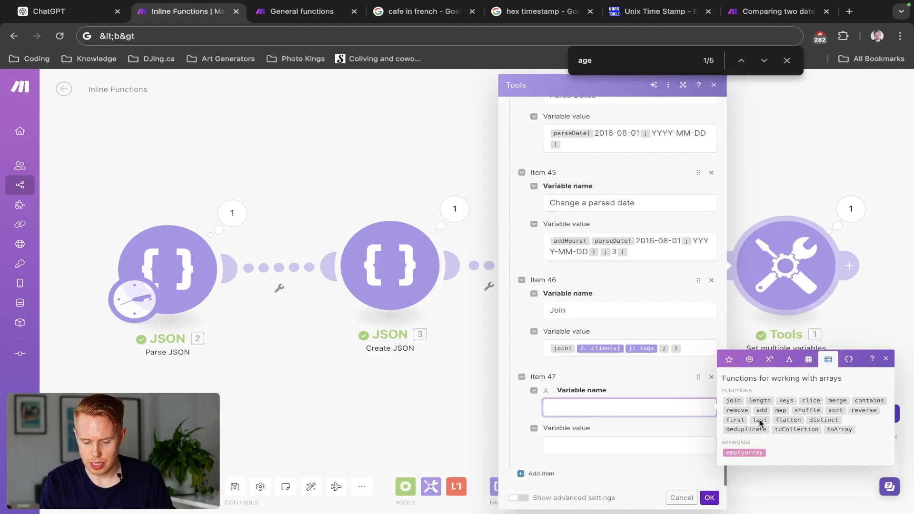
{"action": "mouse_move", "coordinate": [760, 403]}
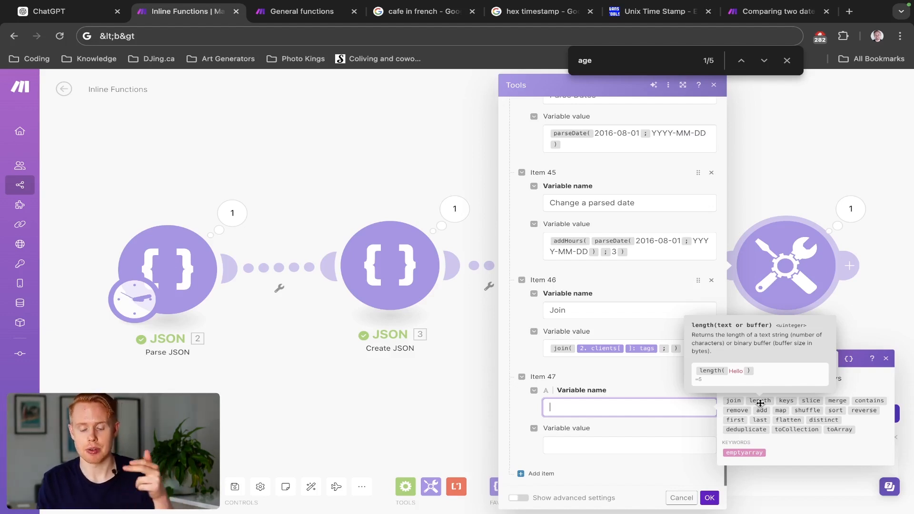
{"action": "left_click", "coordinate": [760, 403]}
{"action": "key", "text": "super+a"}
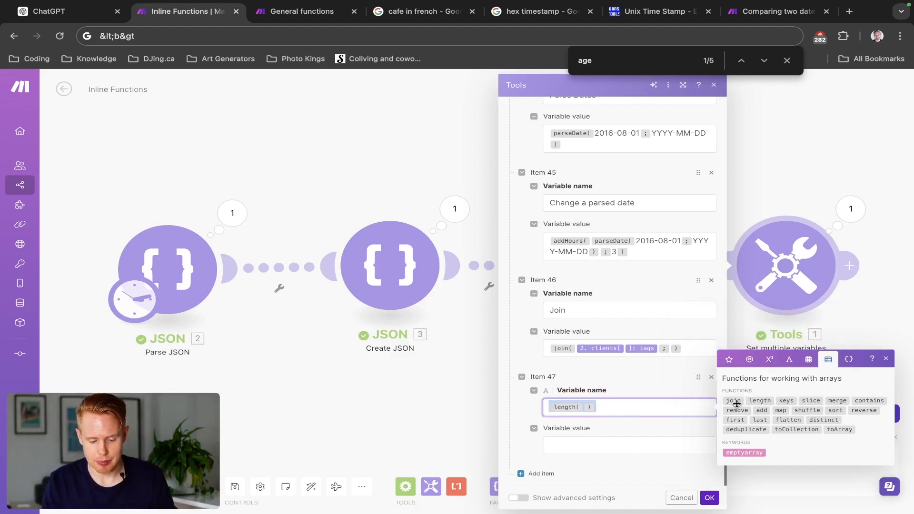
{"action": "key", "text": "Left"}
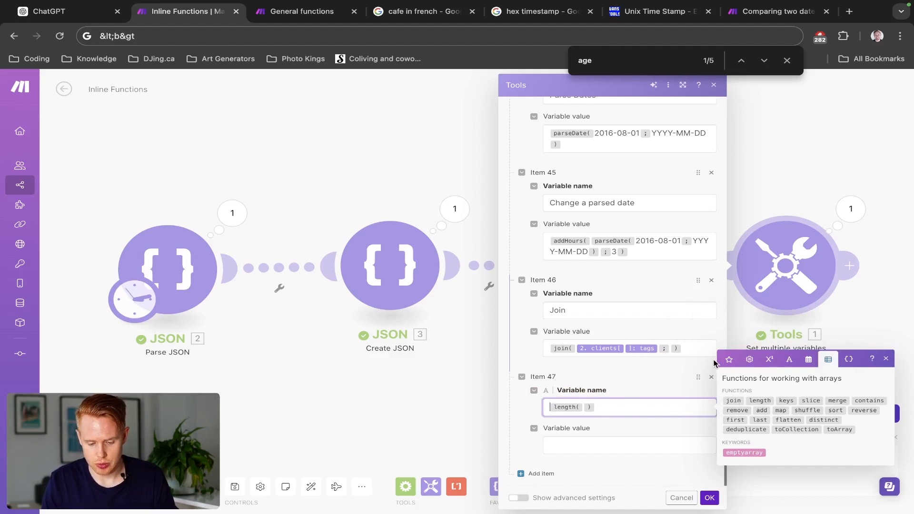
{"action": "left_click", "coordinate": [657, 343]}
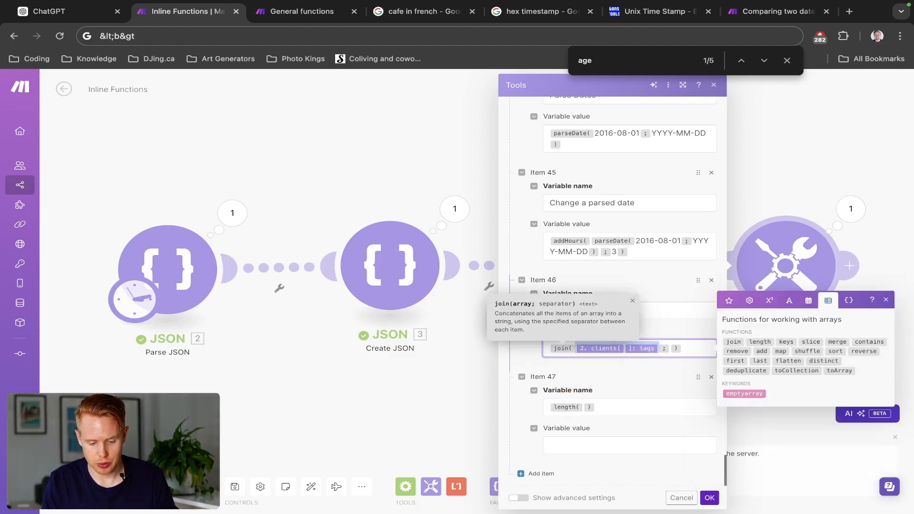
{"action": "left_click", "coordinate": [583, 407]}
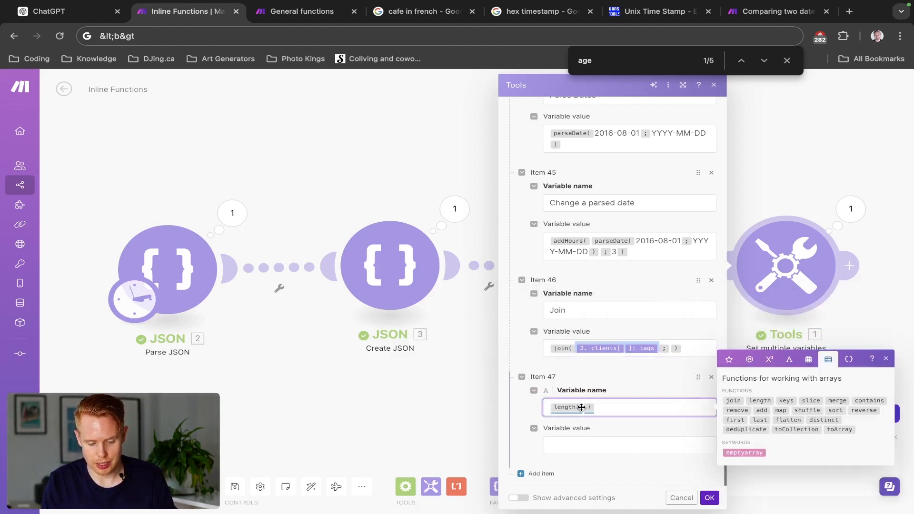
{"action": "type", "text": "2. clients[ ]: tags"}
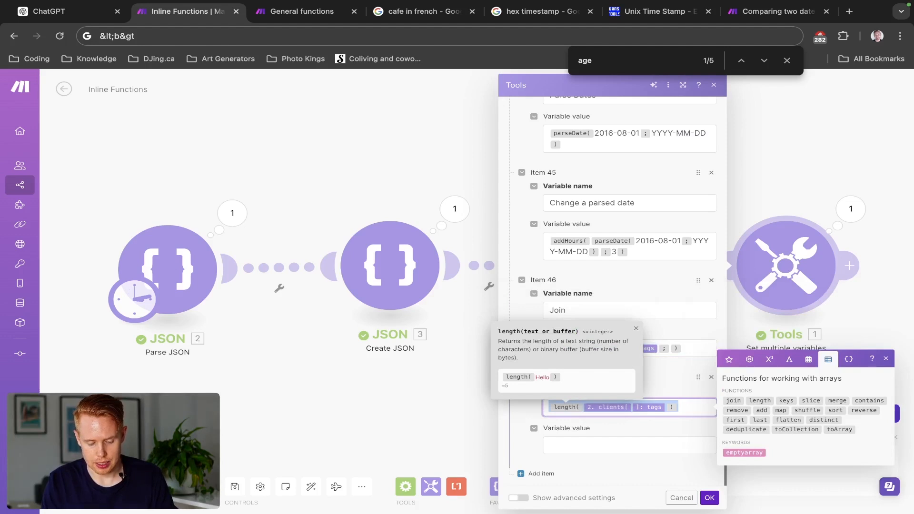
{"action": "type", "text": "Length"}
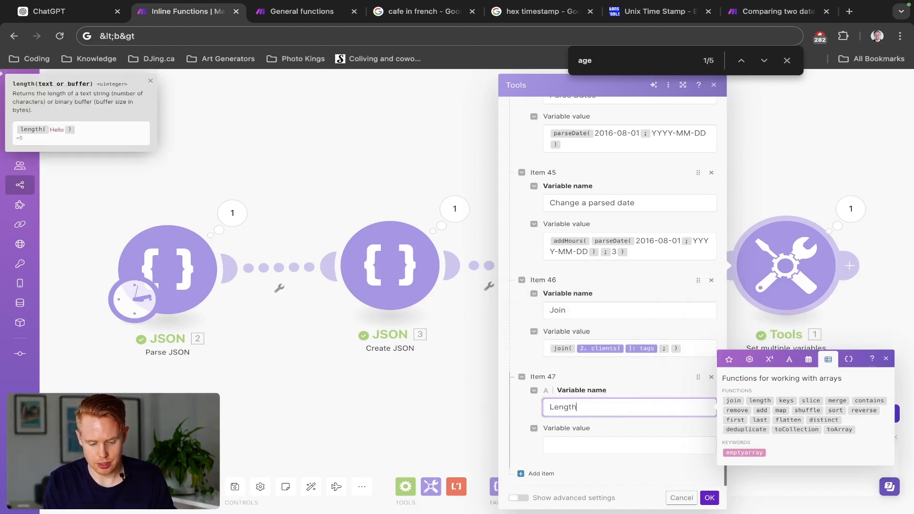
{"action": "key", "text": "Tab"}
{"action": "type", "text": "length( 2. clients[ ]: tags )"}
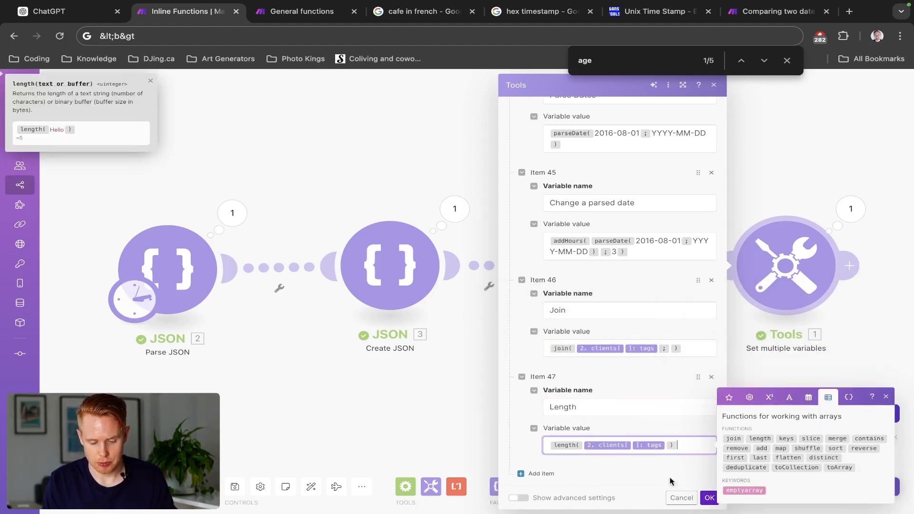
- Save the Length variable, rerun the scenario and look for its result in the Tools output, then close the output
{"action": "left_click", "coordinate": [708, 497]}
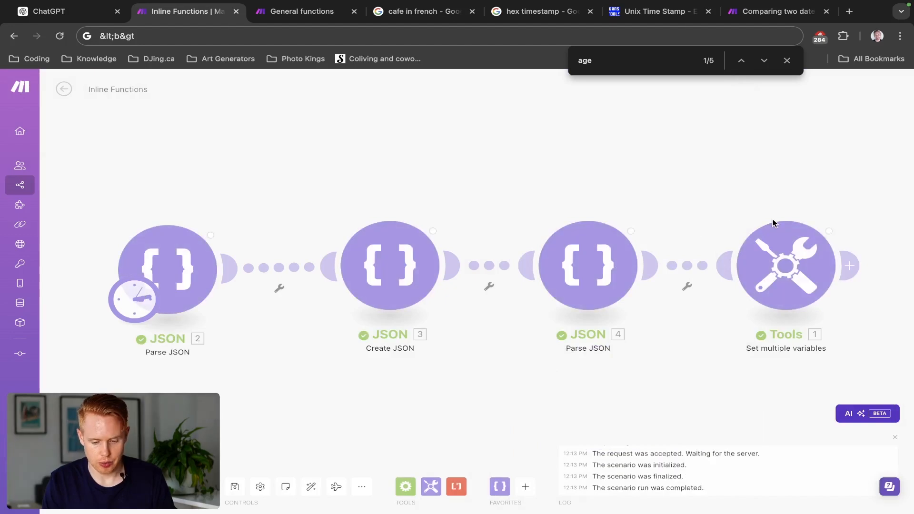
{"action": "left_click", "coordinate": [850, 209]}
{"action": "scroll", "coordinate": [817, 241], "scroll_direction": "down", "scroll_amount": 7}
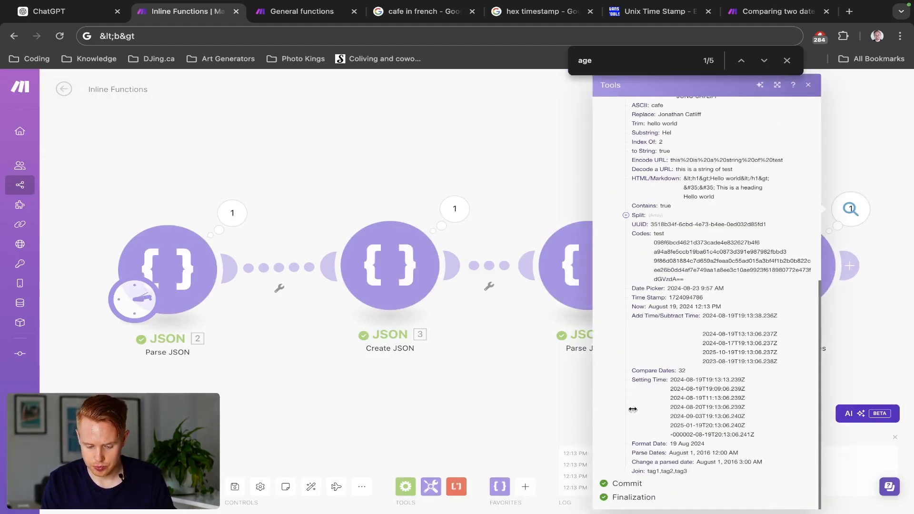
{"action": "left_click", "coordinate": [461, 416]}
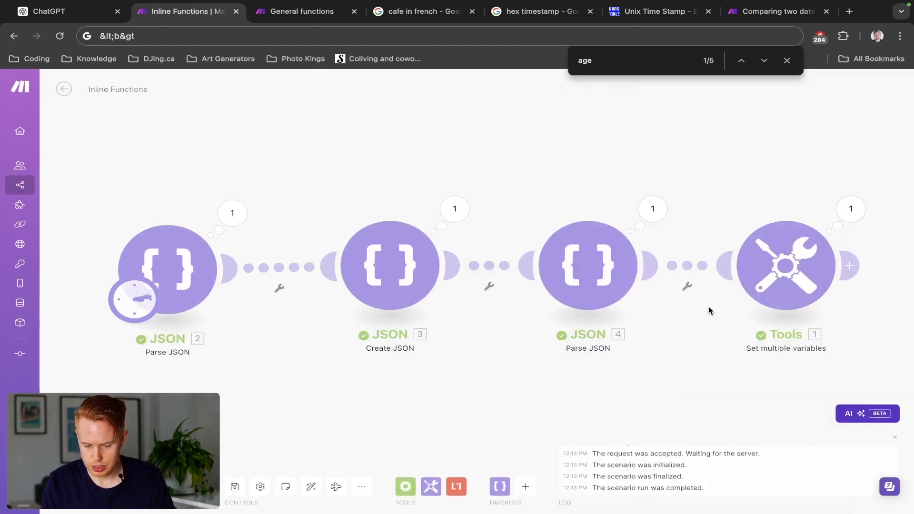
- Reopen the Tools module settings, check the Length variable at the end of the list and save the module again
{"action": "left_click", "coordinate": [738, 302]}
{"action": "scroll", "coordinate": [593, 379], "scroll_direction": "down", "scroll_amount": 20}
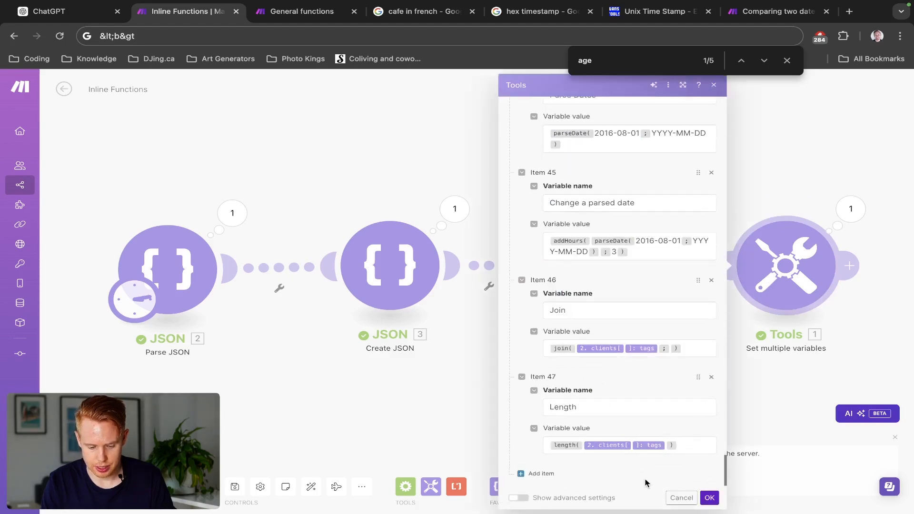
{"action": "left_click", "coordinate": [708, 497]}
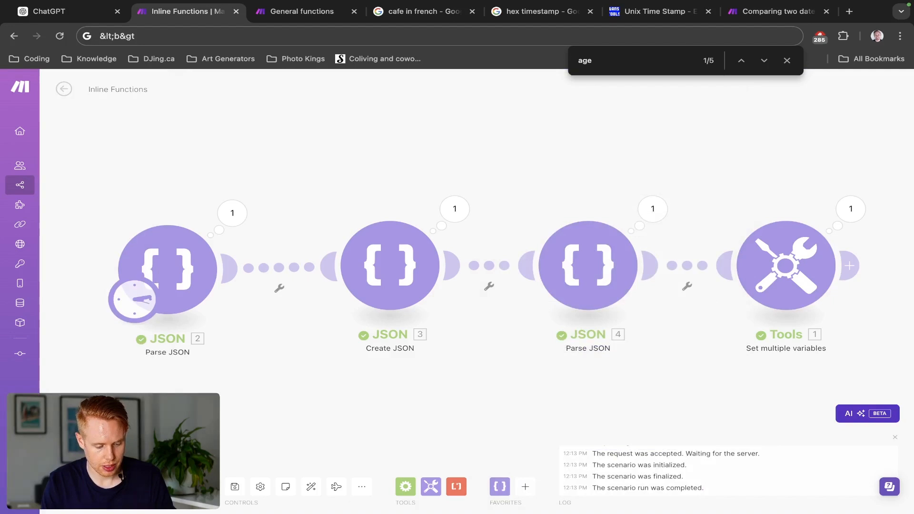
- Open the Tools module's run output, look for the Length variable's result at the end of the list, and close the output
{"action": "left_click", "coordinate": [850, 209]}
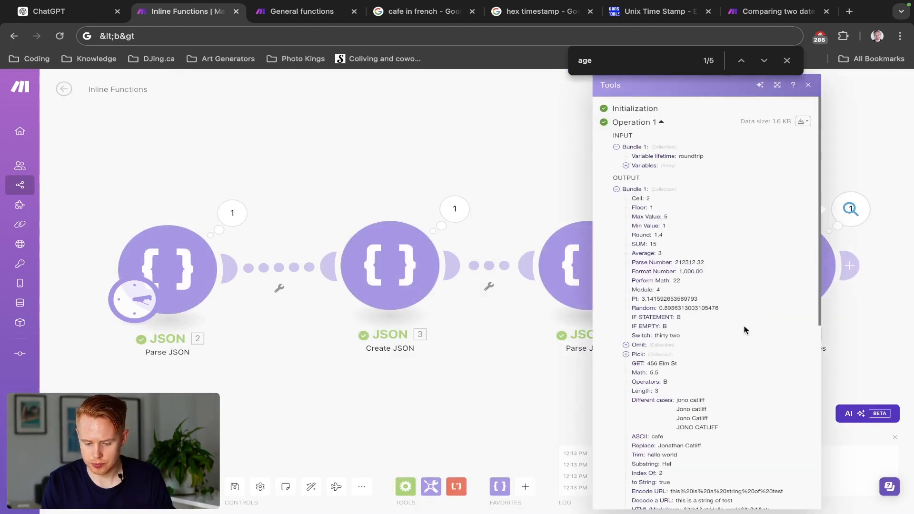
{"action": "scroll", "coordinate": [745, 330], "scroll_direction": "down", "scroll_amount": 7}
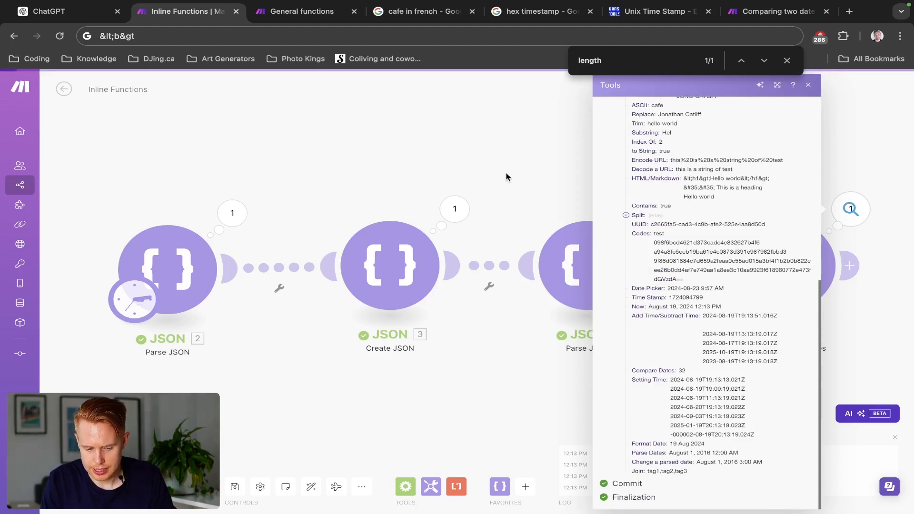
{"action": "left_click", "coordinate": [508, 178]}
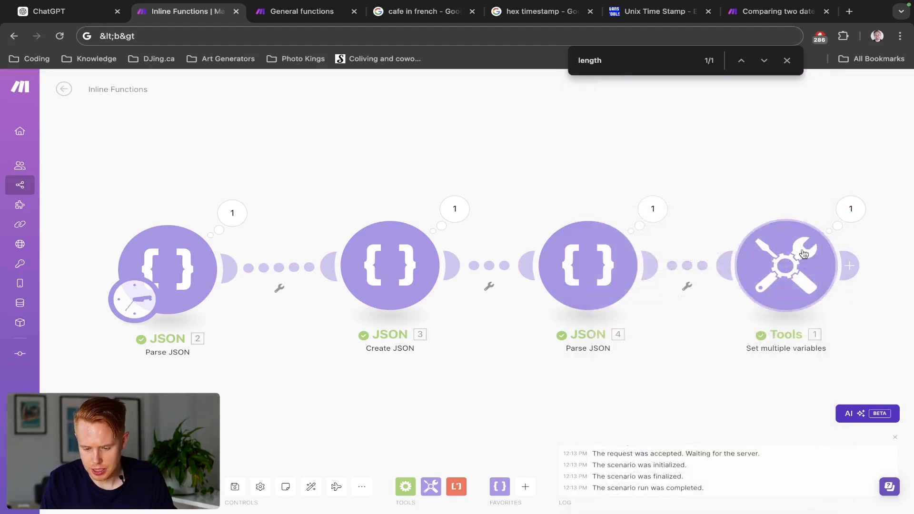
- Find the Length variable at the end of the Tools module settings, rename it Array_Length and save the module
{"action": "left_click", "coordinate": [803, 257]}
{"action": "key", "text": "super+f"}
{"action": "type", "text": "length"}
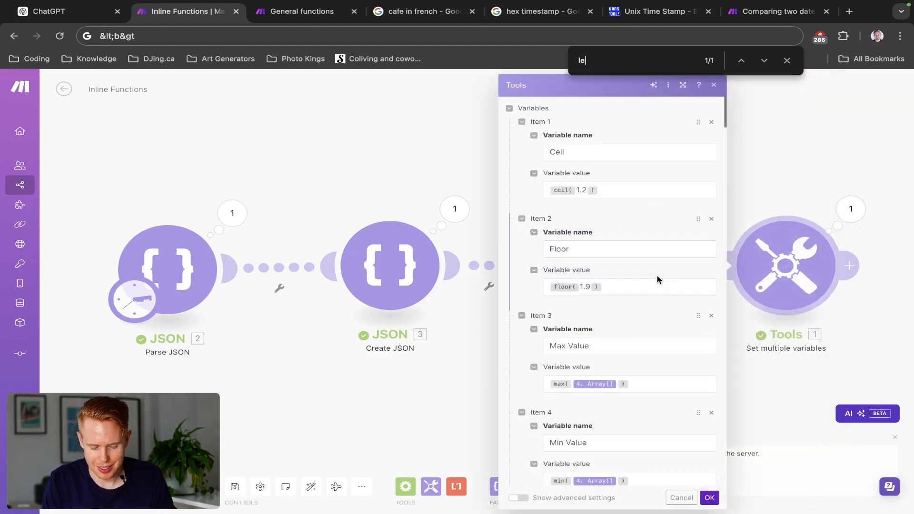
{"action": "key", "text": "Return"}
{"action": "key", "text": "Return"}
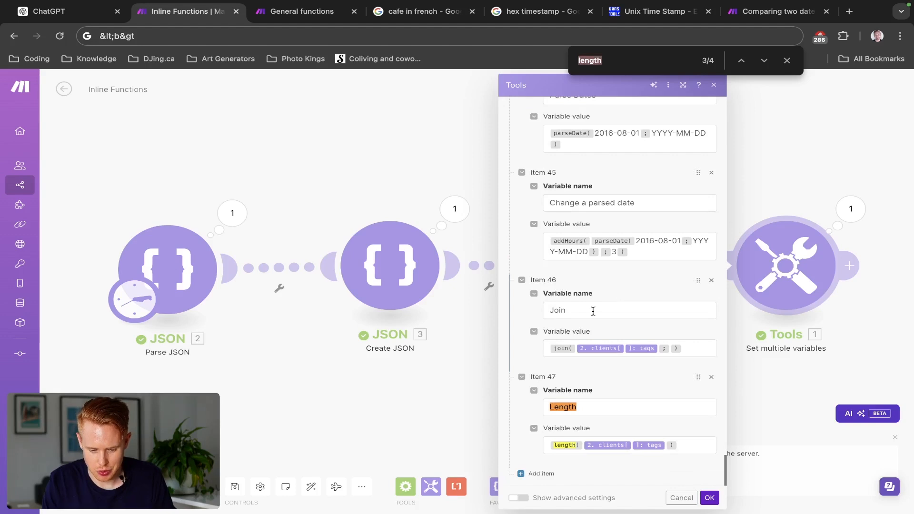
{"action": "left_click", "coordinate": [585, 408]}
{"action": "key", "text": "super+Left"}
{"action": "type", "text": "Array_"}
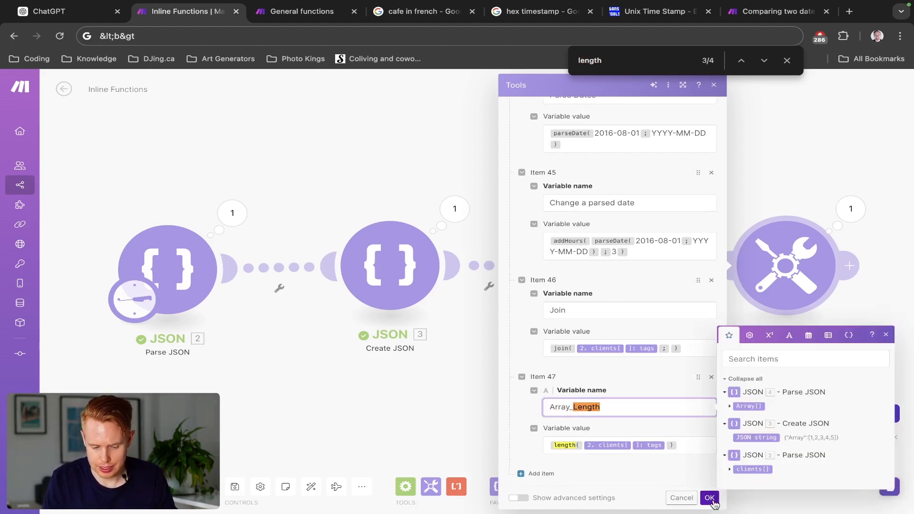
{"action": "left_click", "coordinate": [709, 497]}
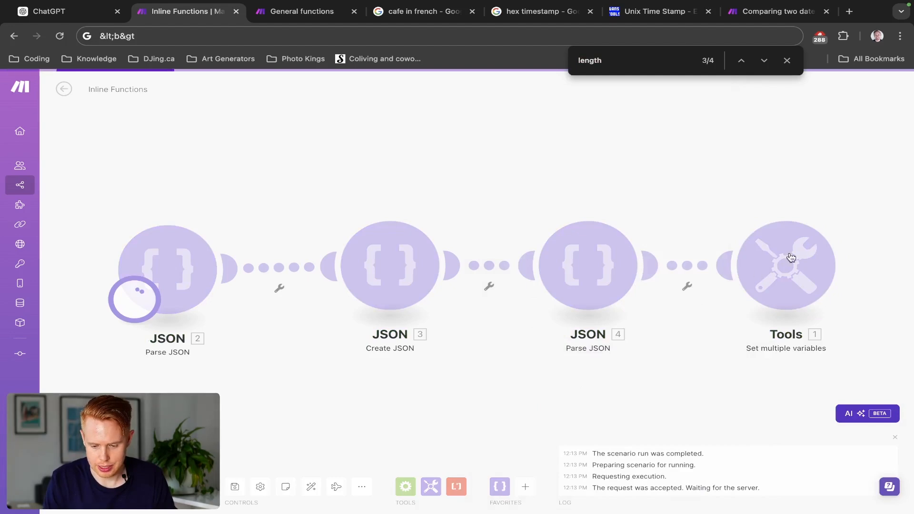
- Rerun the scenario and compare the Array_Length result in the Tools output with the first client's tags in the JSON 2 output
{"action": "left_click", "coordinate": [850, 209]}
{"action": "scroll", "coordinate": [678, 401], "scroll_direction": "down", "scroll_amount": 7}
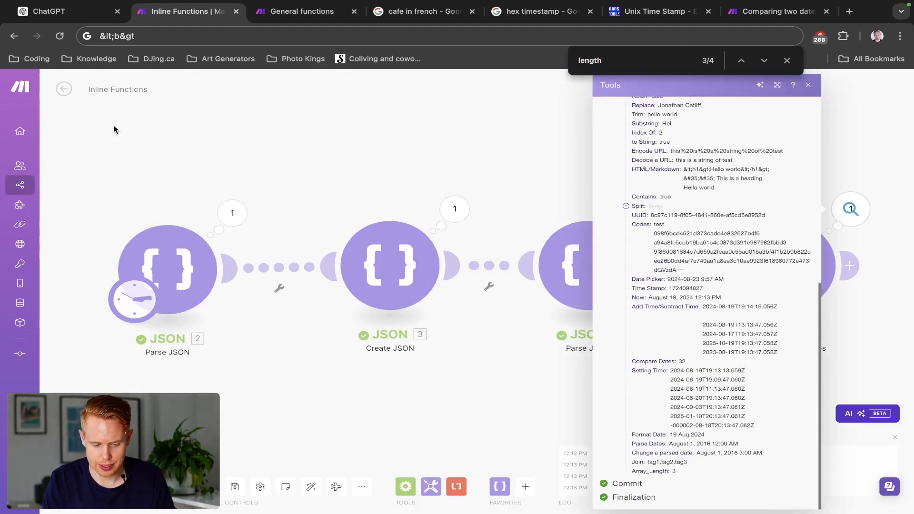
{"action": "left_click", "coordinate": [232, 213]}
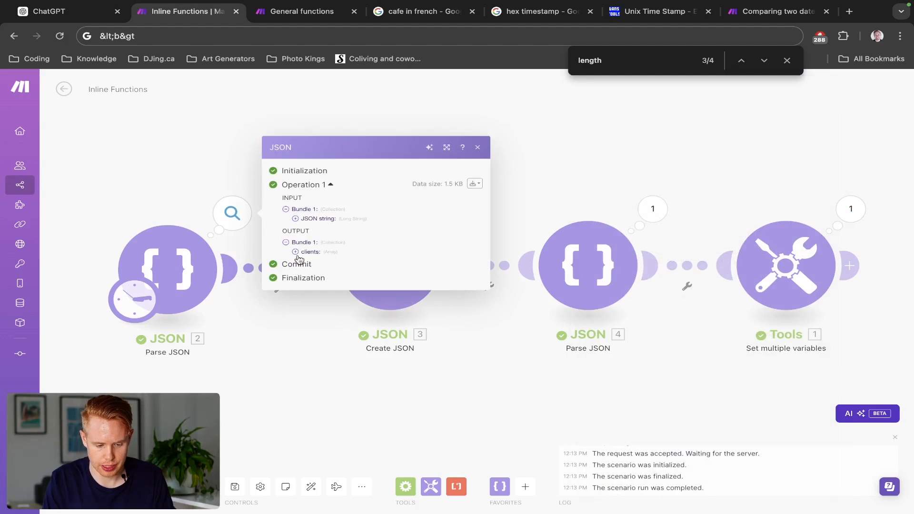
{"action": "left_click", "coordinate": [295, 252]}
{"action": "left_click", "coordinate": [305, 237]}
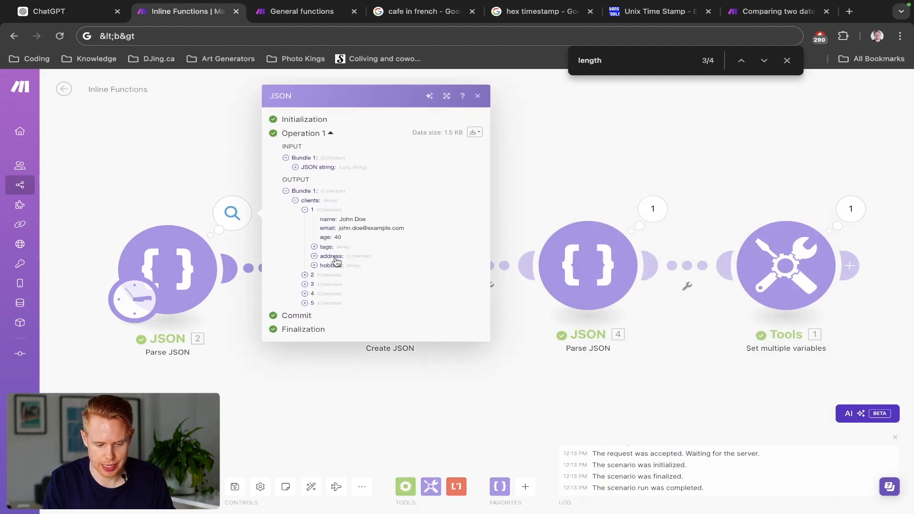
{"action": "left_click", "coordinate": [314, 247]}
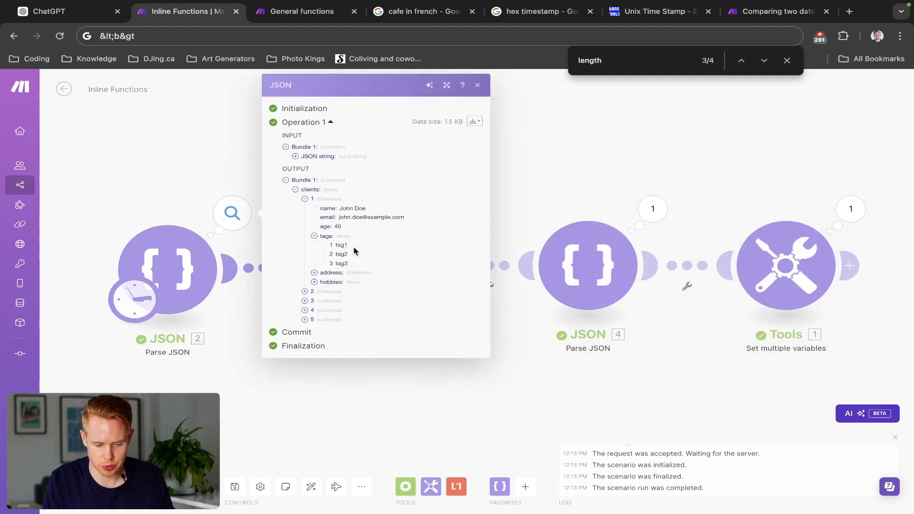
{"action": "left_click", "coordinate": [716, 149]}
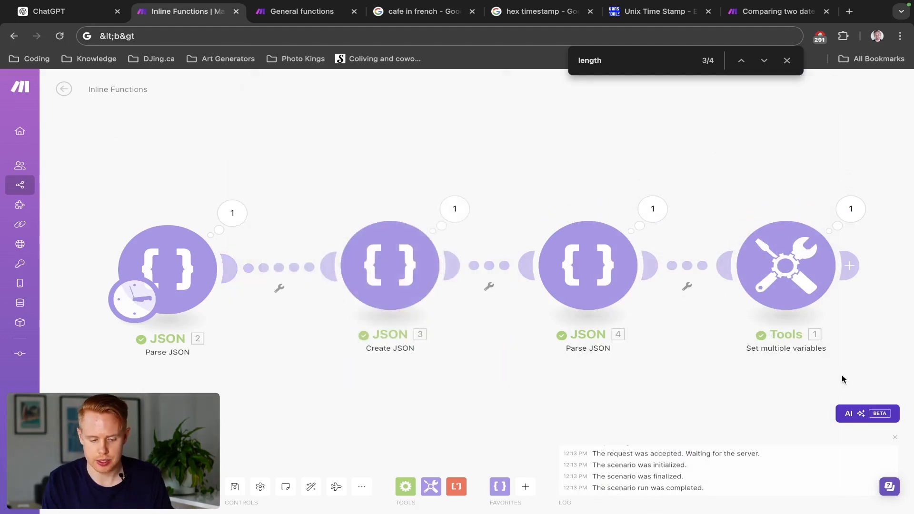
- Reopen the Tools module settings and add a new variable item below Array_Length
{"action": "left_click", "coordinate": [796, 271]}
{"action": "scroll", "coordinate": [593, 384], "scroll_direction": "down", "scroll_amount": 20}
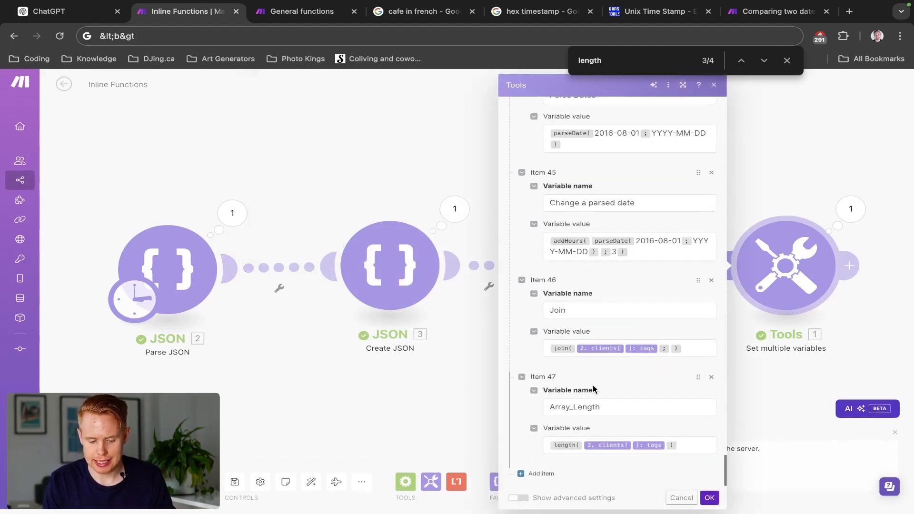
{"action": "left_click", "coordinate": [541, 473]}
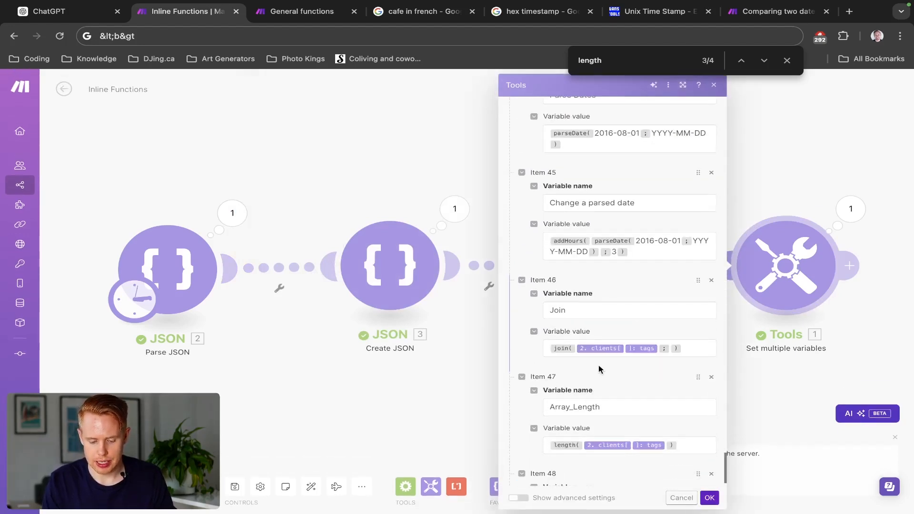
{"action": "scroll", "coordinate": [598, 369], "scroll_direction": "down", "scroll_amount": 2}
{"action": "left_click", "coordinate": [588, 407]}
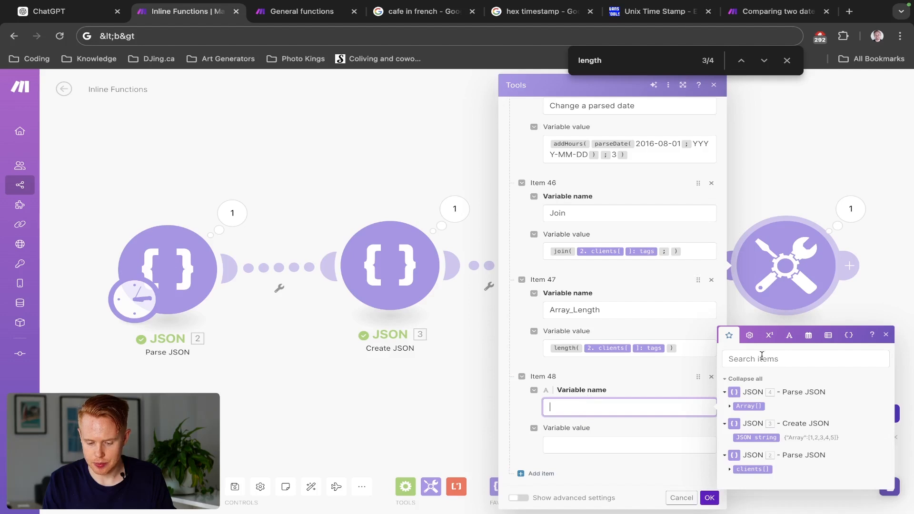
- Name the new variable item Array_Keys, clearing the keys function inserted into its name field
{"action": "left_click", "coordinate": [827, 335]}
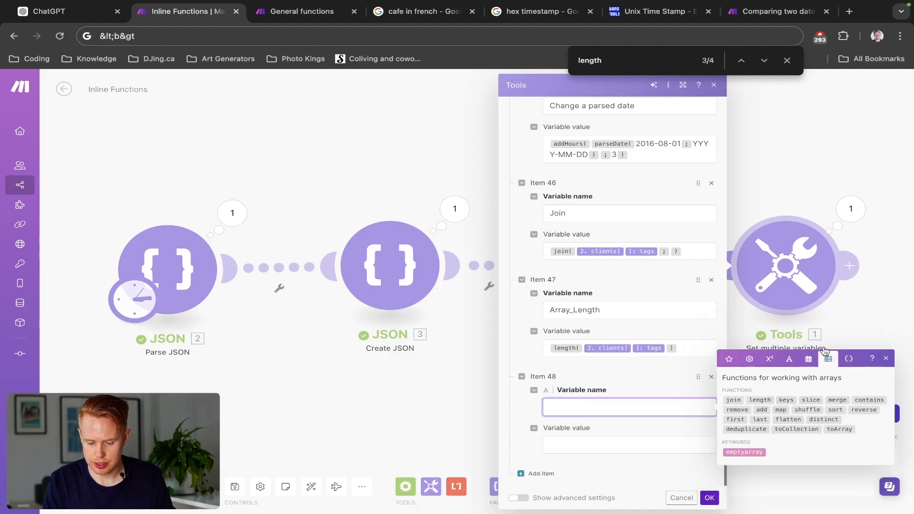
{"action": "left_click", "coordinate": [782, 401]}
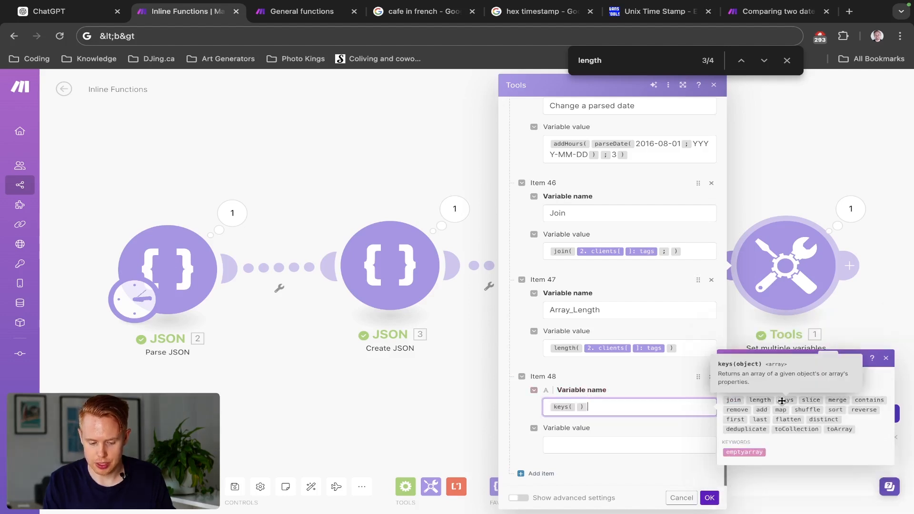
{"action": "key", "text": "Left"}
{"action": "key", "text": "Left"}
{"action": "key", "text": "Delete"}
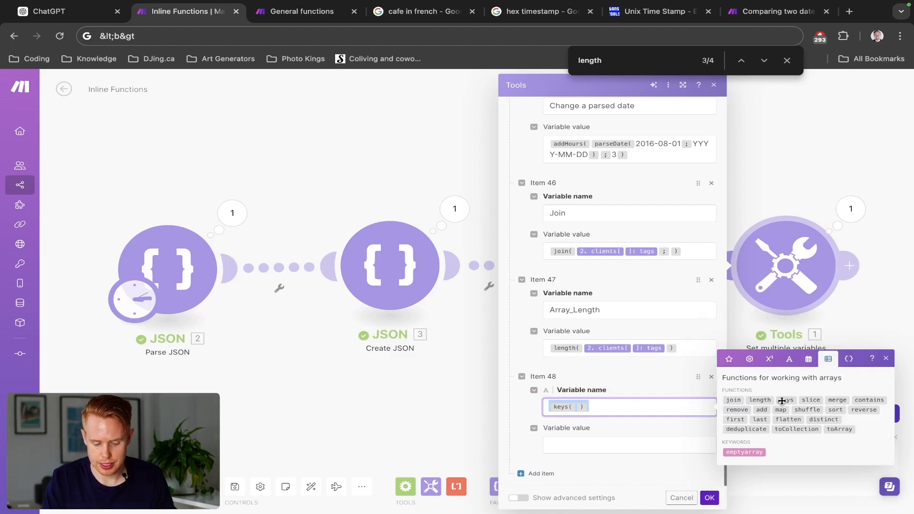
{"action": "type", "text": "Array_Keys"}
{"action": "key", "text": "Tab"}
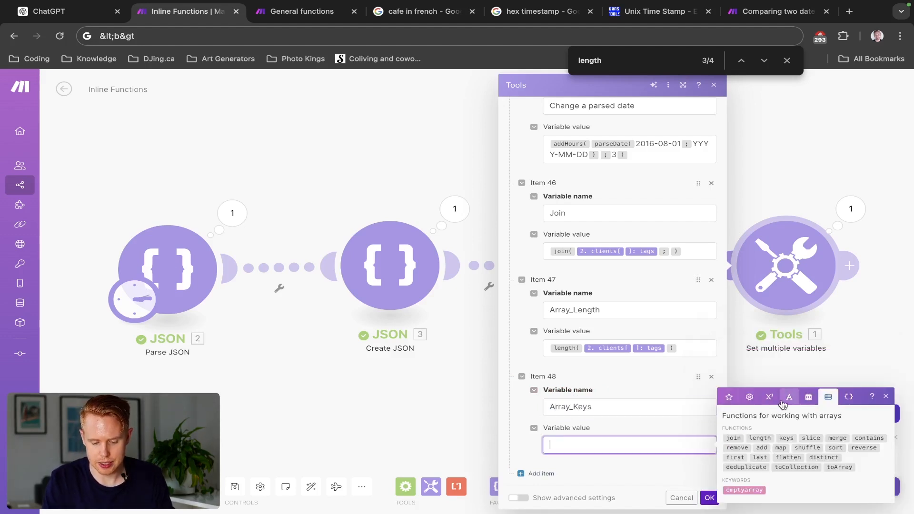
- Set the Array_Keys value to the keys function applied to the clients array from JSON 2 and save the module
{"action": "left_click", "coordinate": [785, 438]}
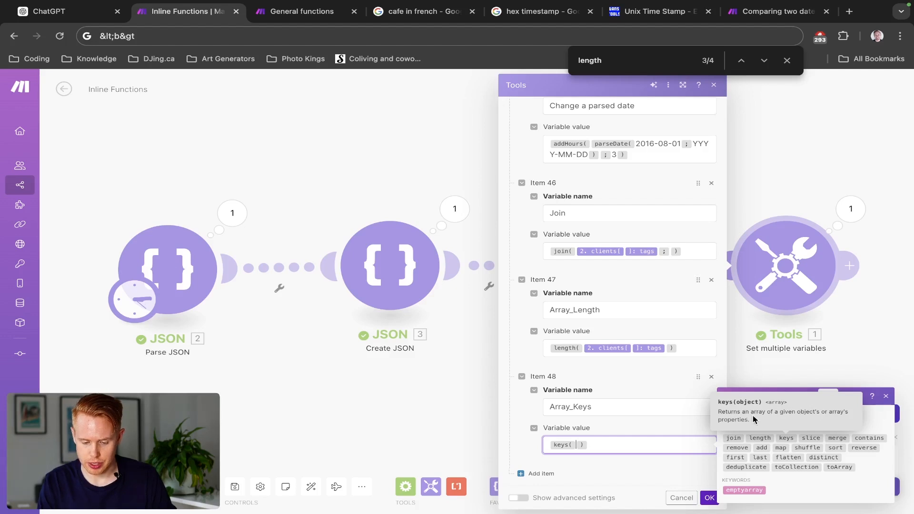
{"action": "left_click", "coordinate": [729, 396]}
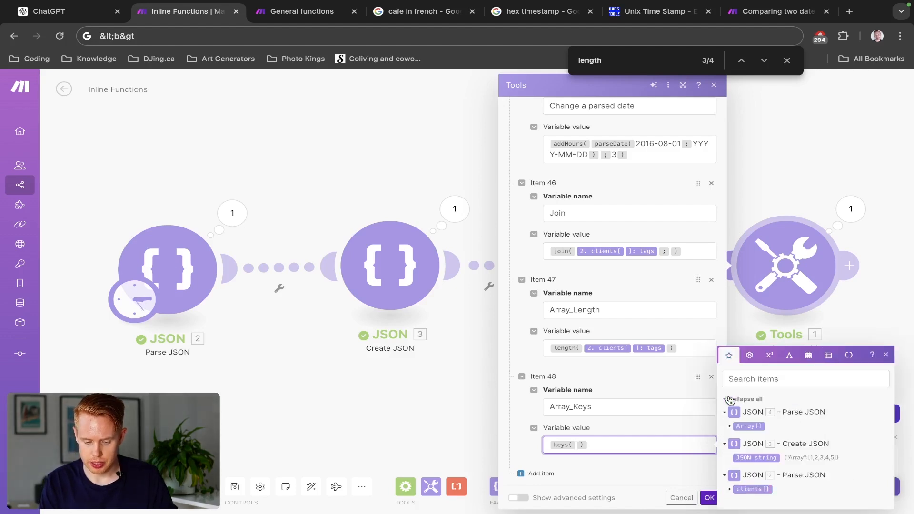
{"action": "left_click", "coordinate": [730, 490]}
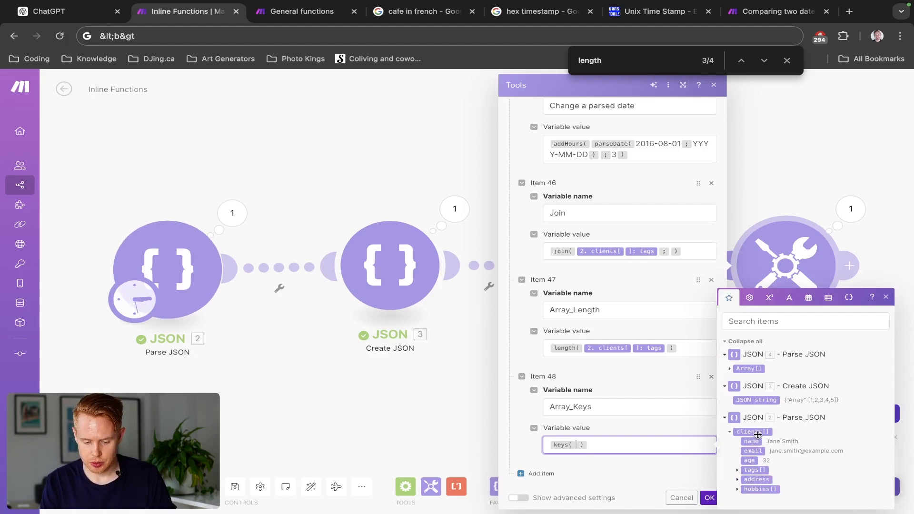
{"action": "left_click", "coordinate": [754, 432]}
{"action": "left_click", "coordinate": [709, 497]}
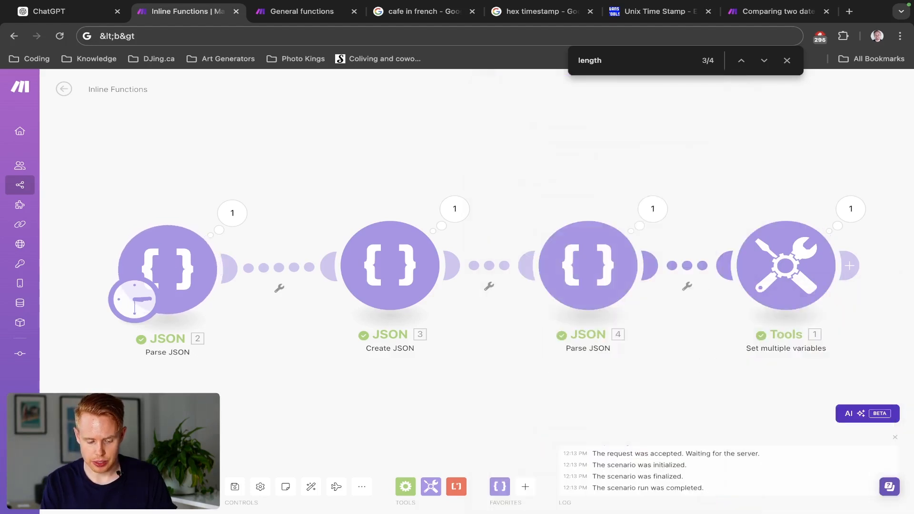
- Run the scenario once, expand the Array_Keys result in the Tools output to examine it, and close the output
{"action": "left_click", "coordinate": [85, 487]}
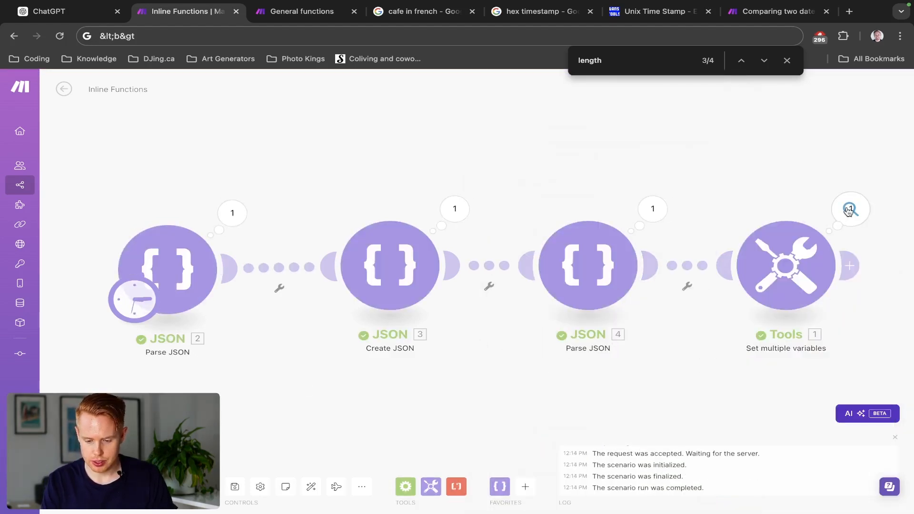
{"action": "left_click", "coordinate": [851, 210]}
{"action": "scroll", "coordinate": [675, 489], "scroll_direction": "down", "scroll_amount": 10}
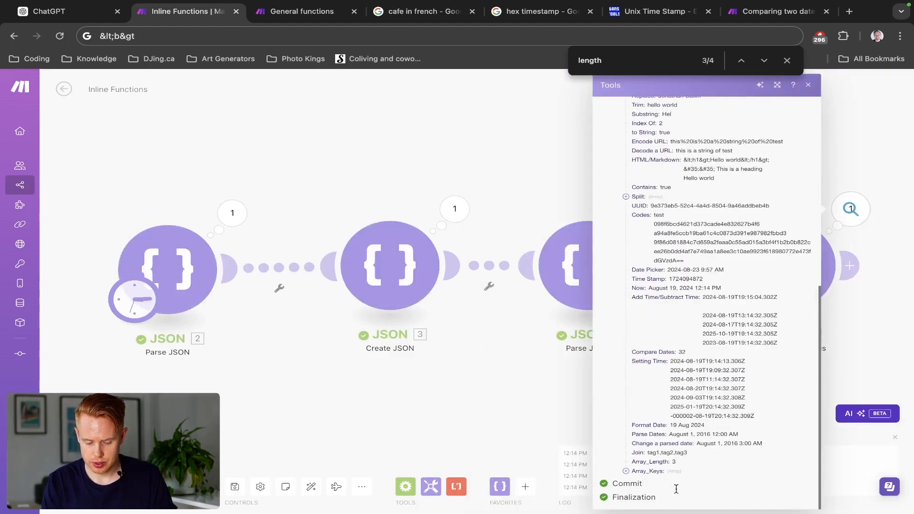
{"action": "left_click", "coordinate": [638, 471]}
{"action": "scroll", "coordinate": [666, 476], "scroll_direction": "down", "scroll_amount": 1}
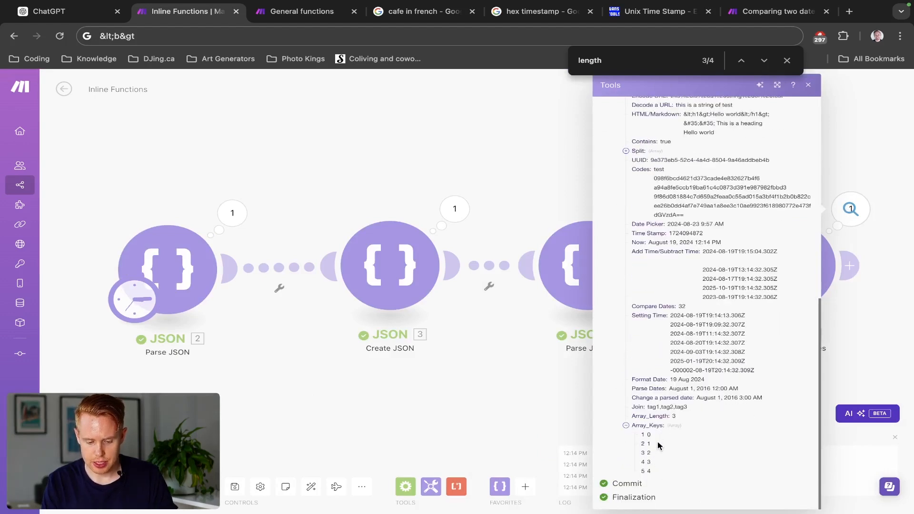
{"action": "left_click", "coordinate": [526, 389]}
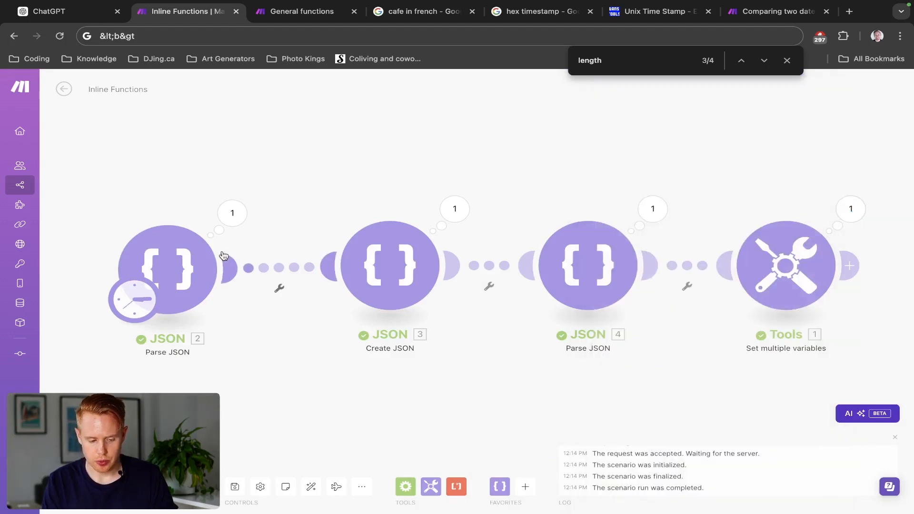
- Expand the clients array and its first client in the JSON 2 output to examine the client's properties
{"action": "left_click", "coordinate": [231, 214]}
{"action": "left_click", "coordinate": [295, 252]}
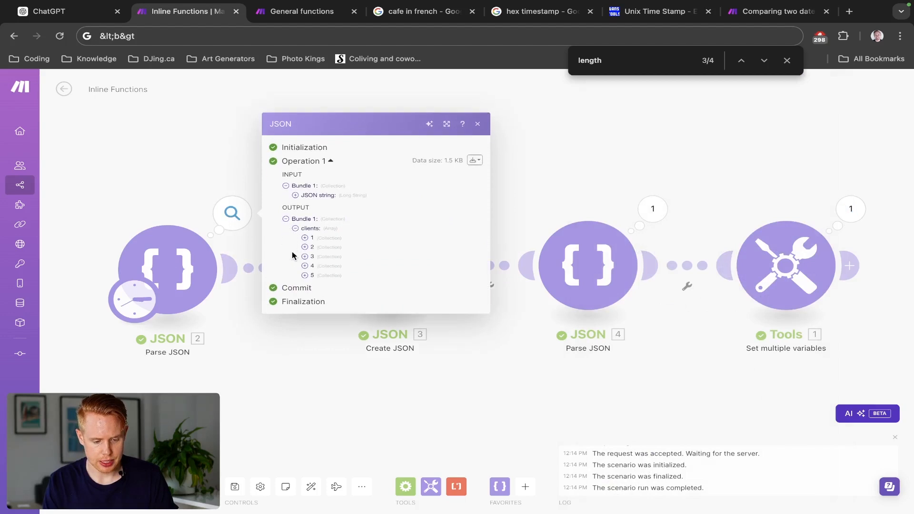
{"action": "left_click", "coordinate": [308, 239]}
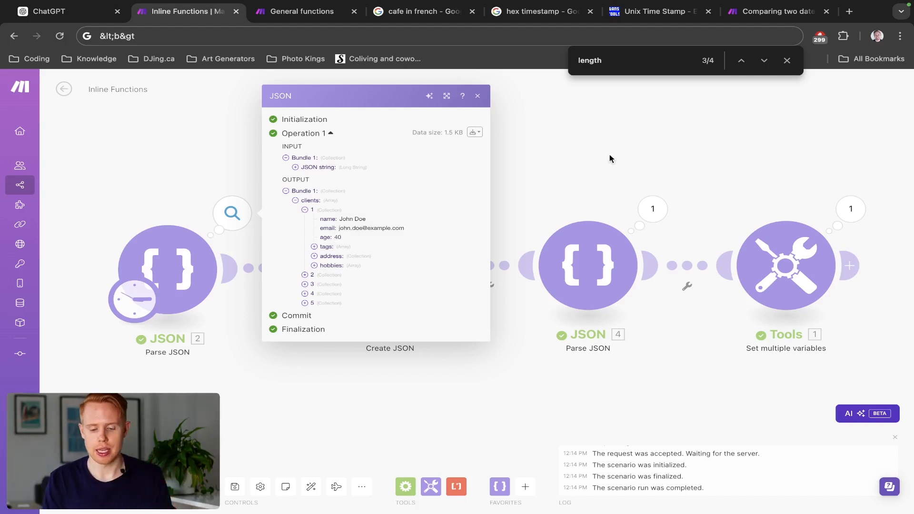
- Replace the clients array in the Array_Keys keys function with the clients' address collection from JSON 2 and save the module
{"action": "left_click", "coordinate": [790, 270]}
{"action": "scroll", "coordinate": [653, 402], "scroll_direction": "down", "scroll_amount": 20}
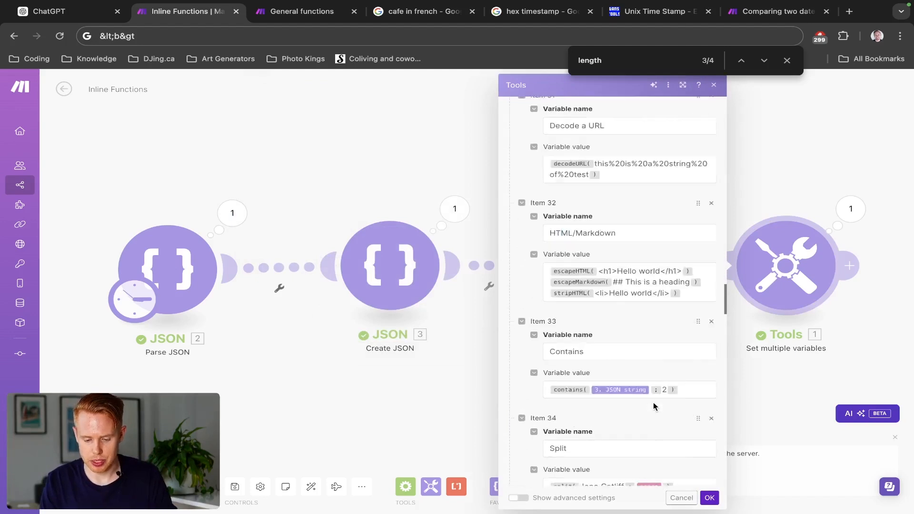
{"action": "left_click", "coordinate": [632, 447]}
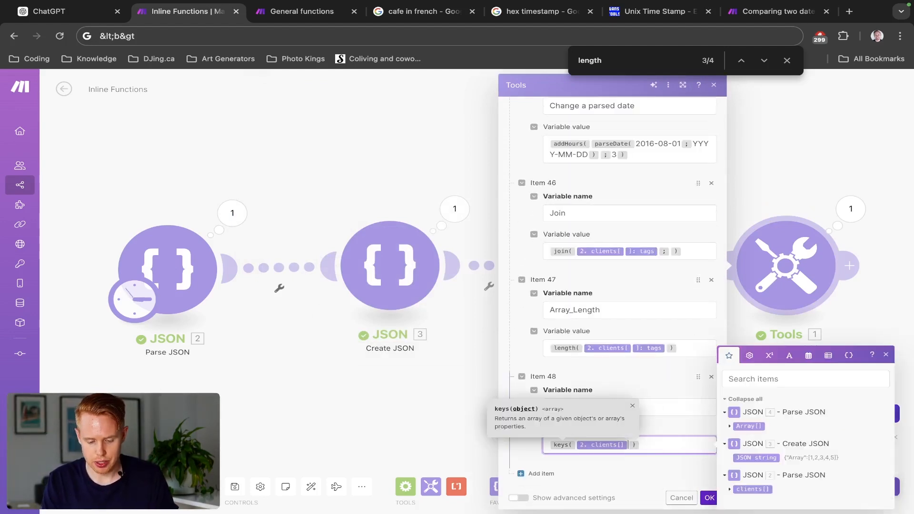
{"action": "key", "text": "BackSpace"}
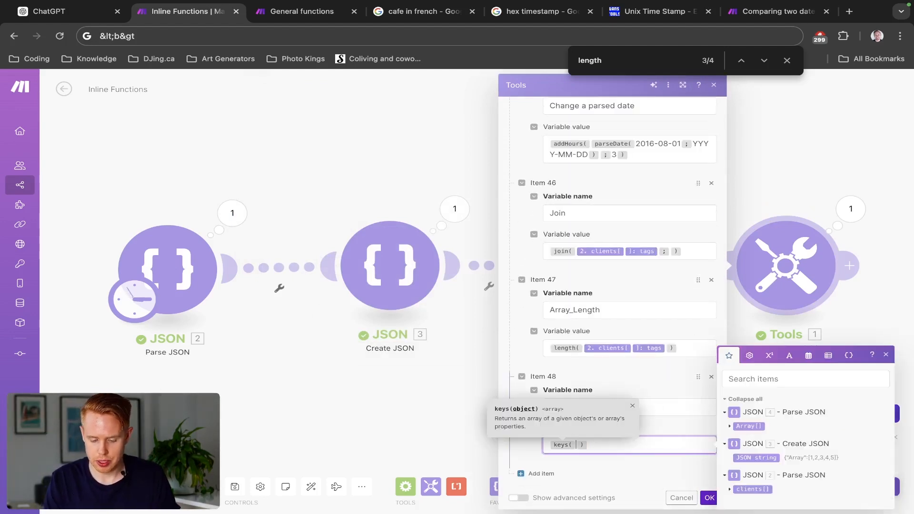
{"action": "left_click", "coordinate": [735, 489]}
{"action": "left_click", "coordinate": [752, 479]}
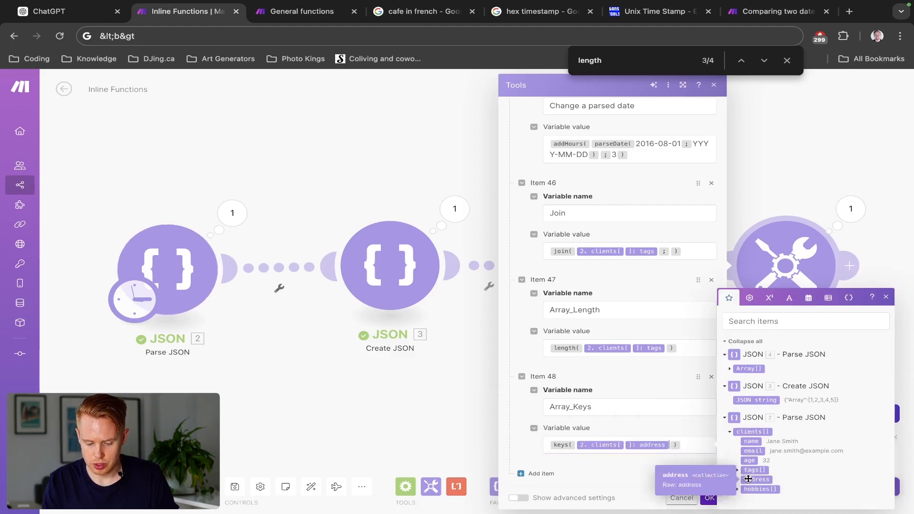
{"action": "left_click", "coordinate": [709, 497]}
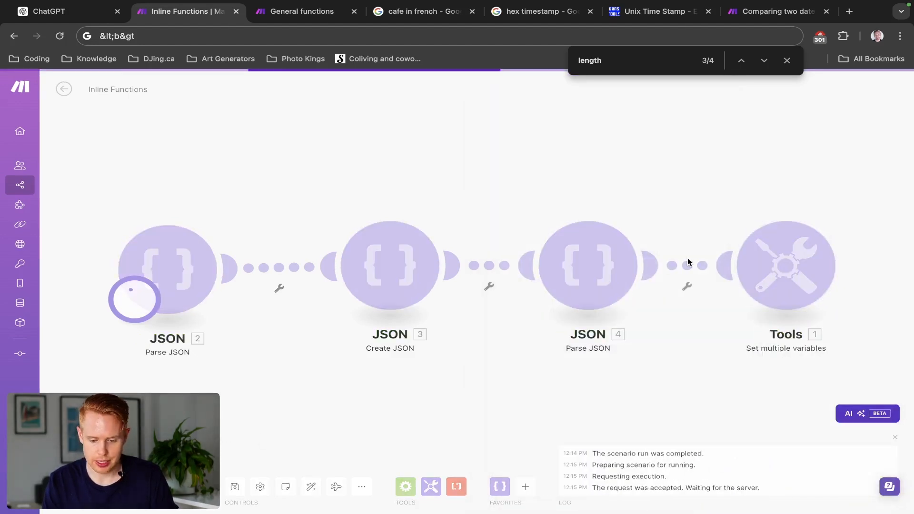
- Expand the Array_Keys result in the Tools output to examine the returned keys, and close the output
{"action": "left_click", "coordinate": [849, 212]}
{"action": "scroll", "coordinate": [734, 322], "scroll_direction": "down", "scroll_amount": 7}
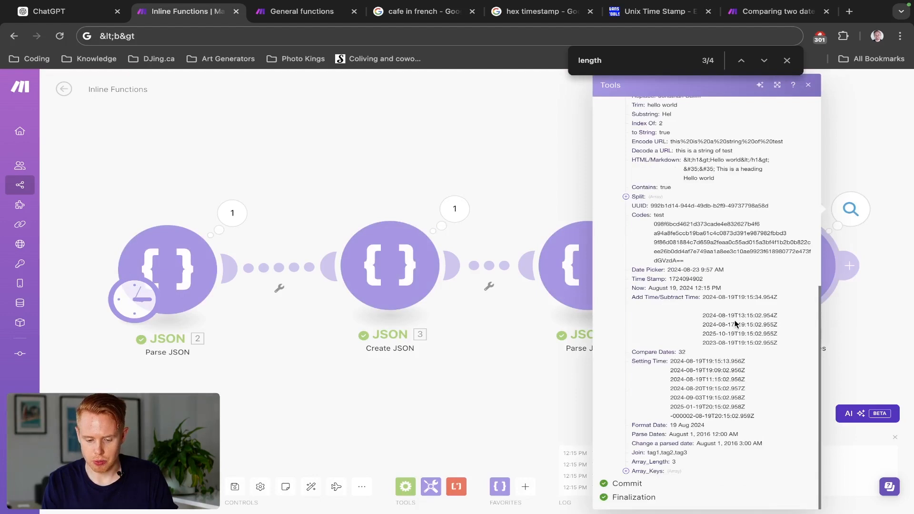
{"action": "left_click", "coordinate": [625, 470]}
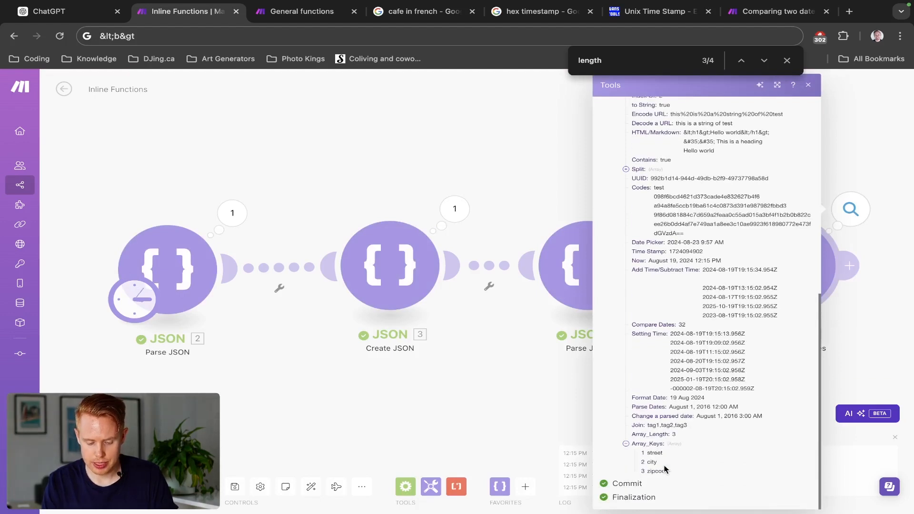
{"action": "scroll", "coordinate": [665, 469], "scroll_direction": "down", "scroll_amount": 1}
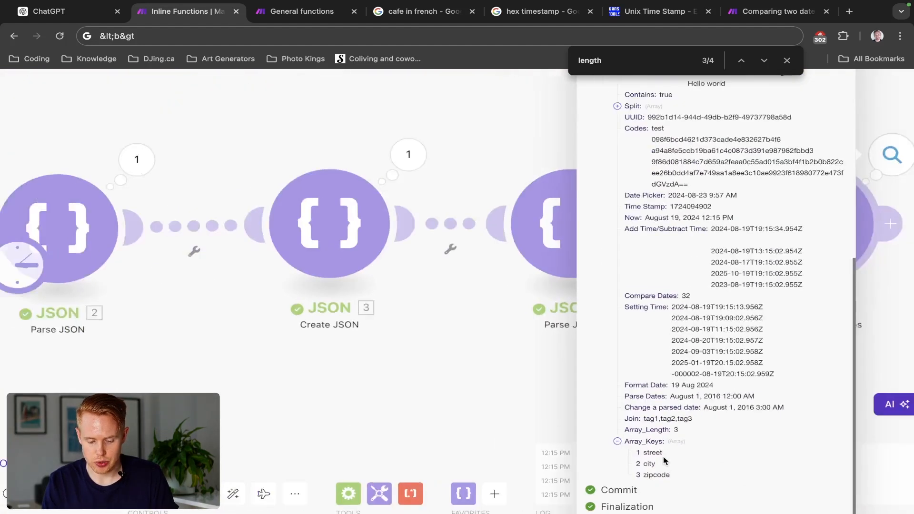
{"action": "left_click", "coordinate": [555, 409]}
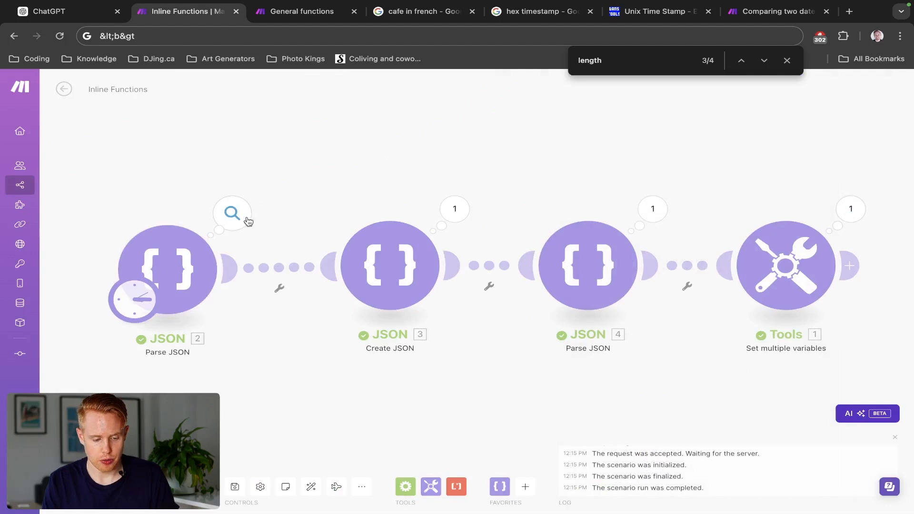
- Expand the first client's address collection in the JSON 2 output to compare its property names, and close the output
{"action": "left_click", "coordinate": [232, 214]}
{"action": "left_click", "coordinate": [295, 251]}
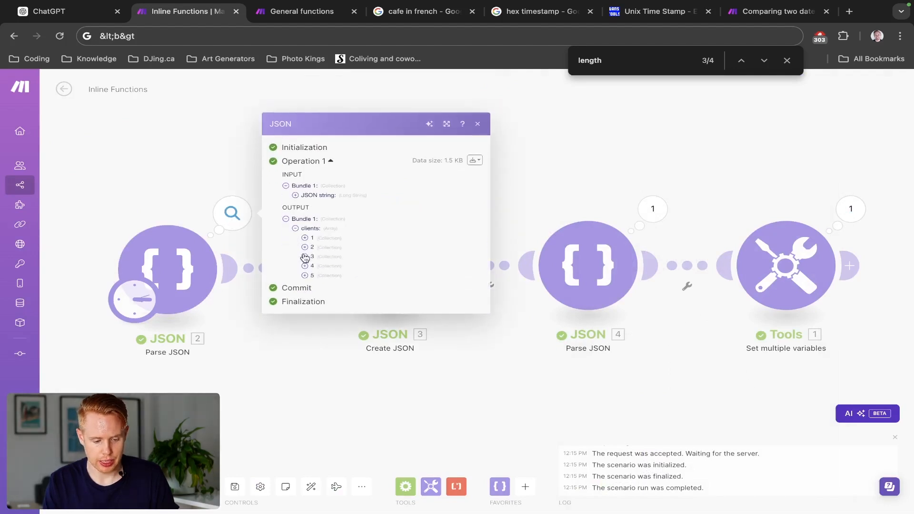
{"action": "left_click", "coordinate": [305, 241]}
{"action": "left_click", "coordinate": [314, 247]}
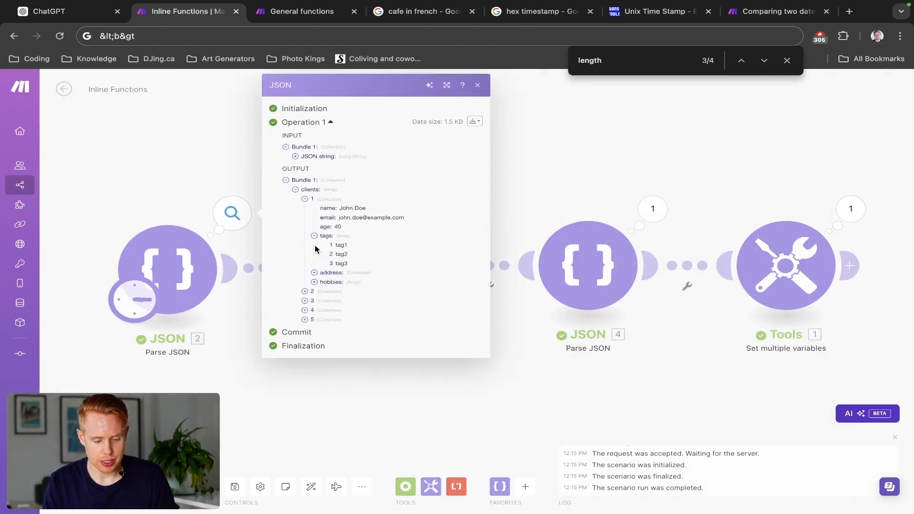
{"action": "left_click", "coordinate": [314, 237]}
{"action": "left_click", "coordinate": [314, 257]}
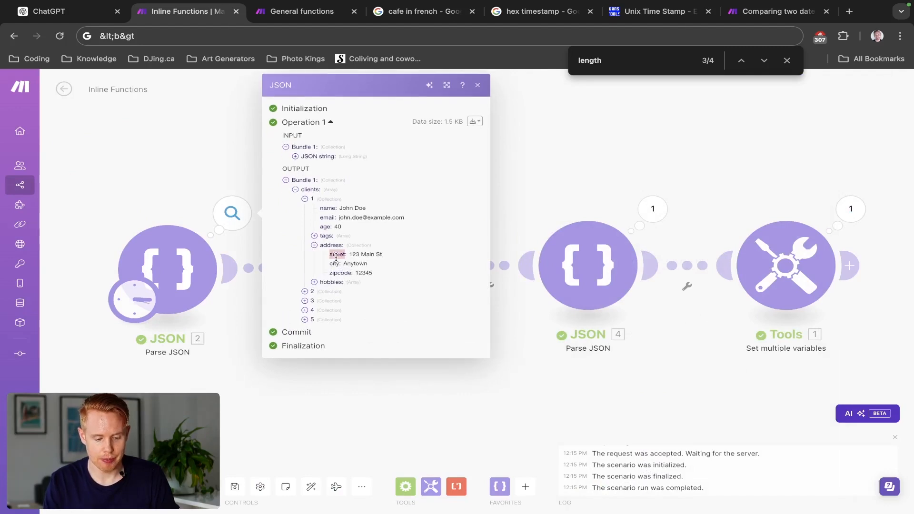
{"action": "scroll", "coordinate": [336, 257], "scroll_direction": "up", "scroll_amount": 5}
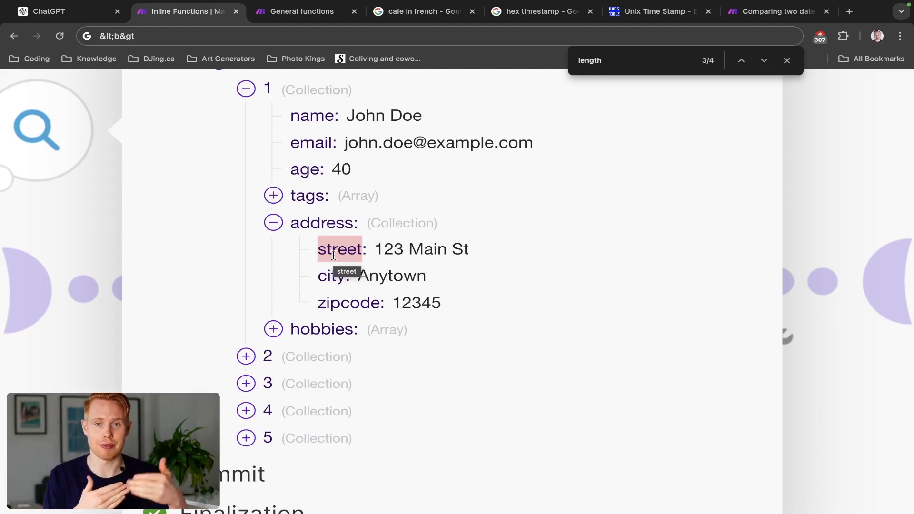
{"action": "left_click", "coordinate": [802, 232]}
{"action": "left_click", "coordinate": [526, 284]}
{"action": "scroll", "coordinate": [780, 266], "scroll_direction": "down", "scroll_amount": 5}
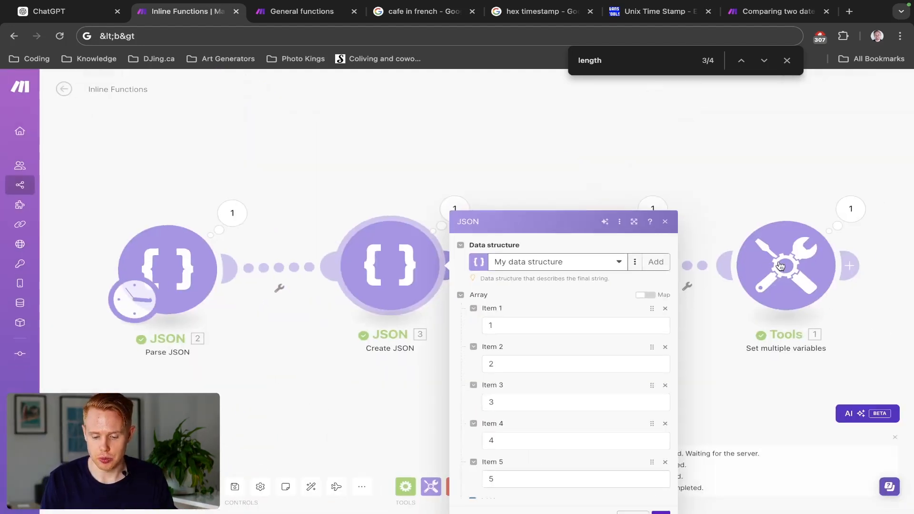
{"action": "left_click", "coordinate": [815, 255]}
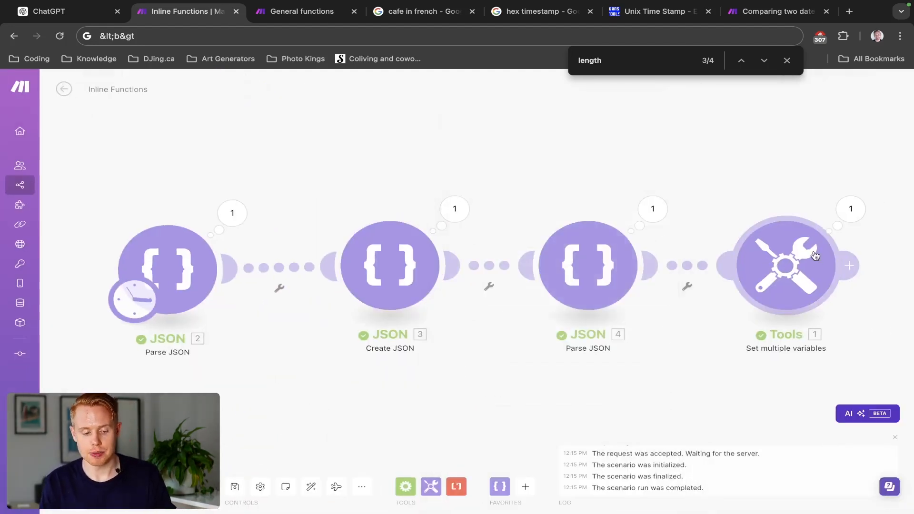
- Add a new variable named Array_Slice at the end of the Tools module's variable list
{"action": "left_click", "coordinate": [815, 256]}
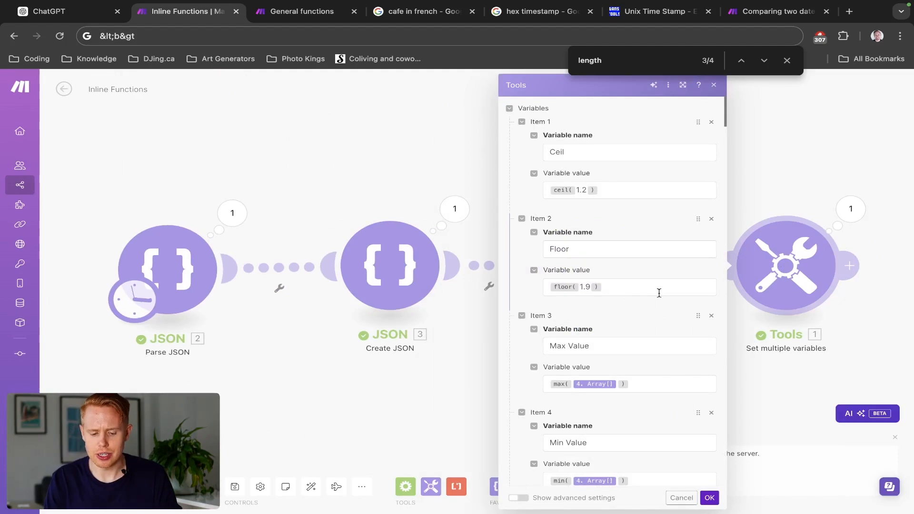
{"action": "scroll", "coordinate": [656, 291], "scroll_direction": "down", "scroll_amount": 20}
{"action": "scroll", "coordinate": [600, 394], "scroll_direction": "down", "scroll_amount": 5}
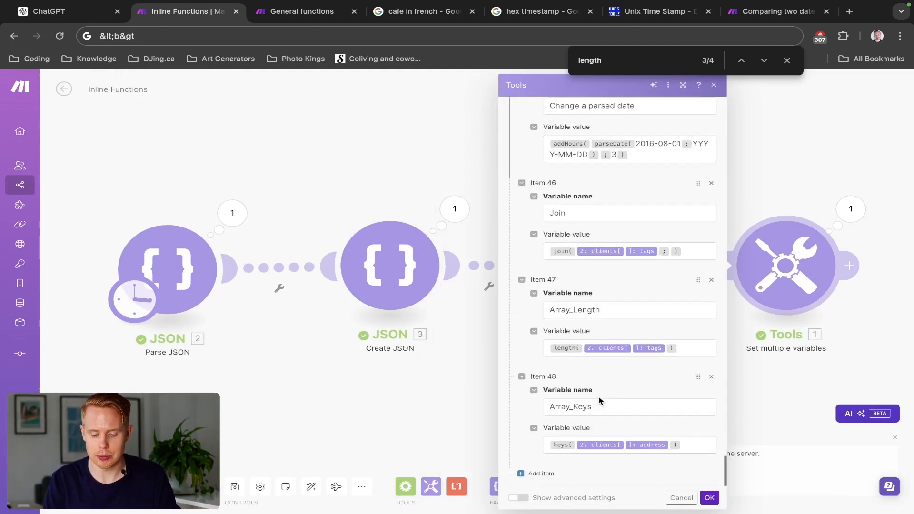
{"action": "scroll", "coordinate": [543, 455], "scroll_direction": "down", "scroll_amount": 2}
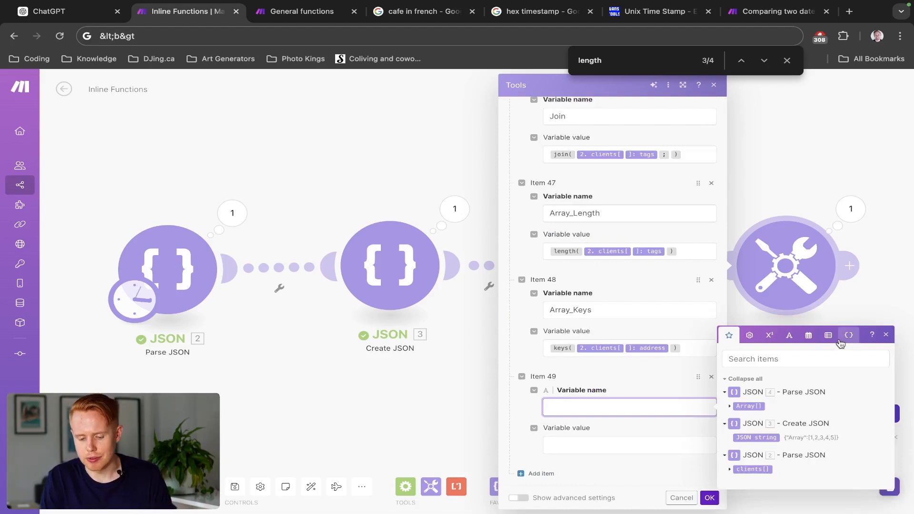
{"action": "left_click", "coordinate": [828, 338]}
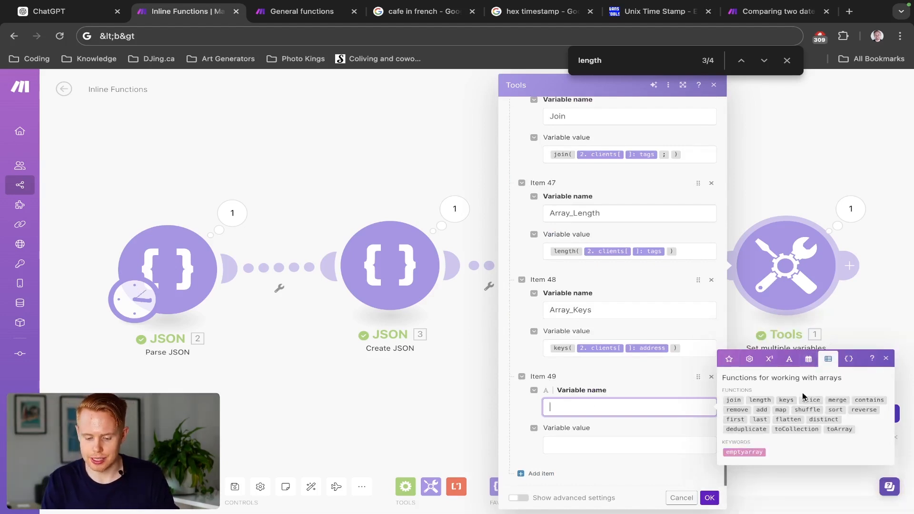
{"action": "mouse_move", "coordinate": [802, 400]}
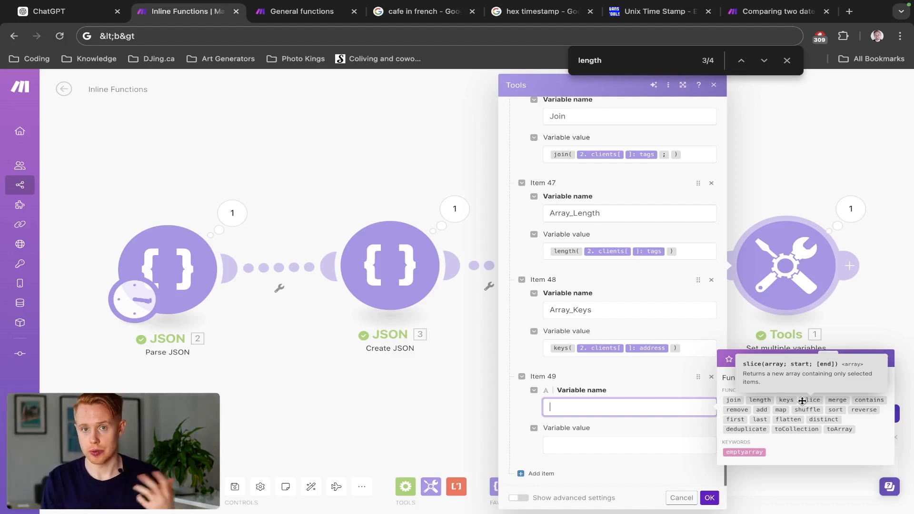
{"action": "left_click", "coordinate": [802, 401]}
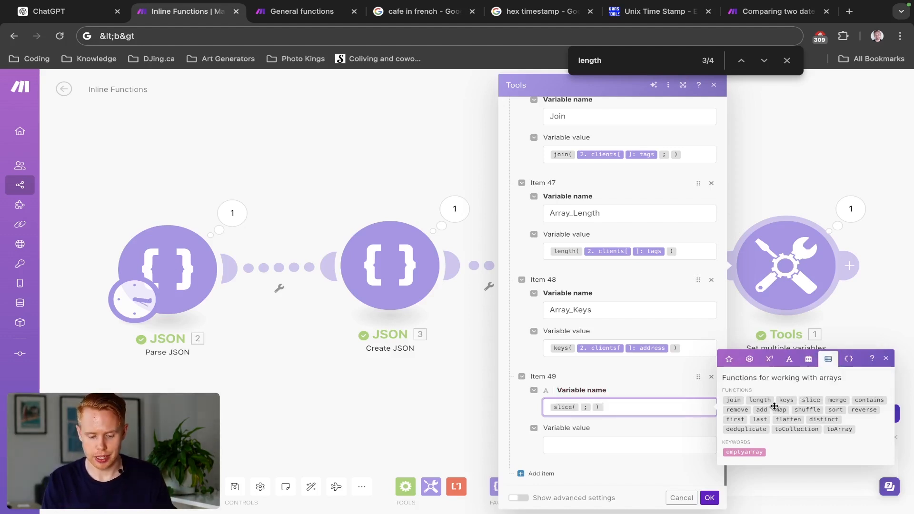
{"action": "key", "text": "ctrl+a"}
{"action": "key", "text": "ctrl+c"}
{"action": "type", "text": "Arra"}
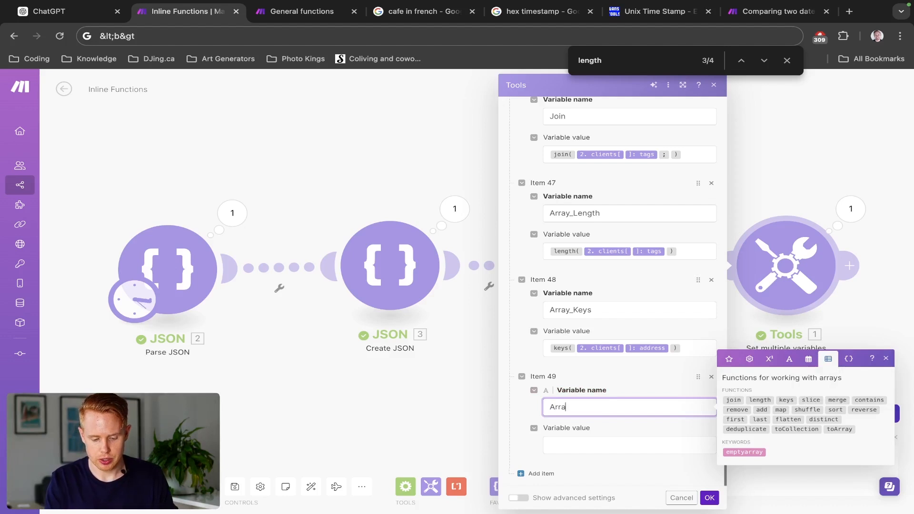
{"action": "type", "text": "y*S"}
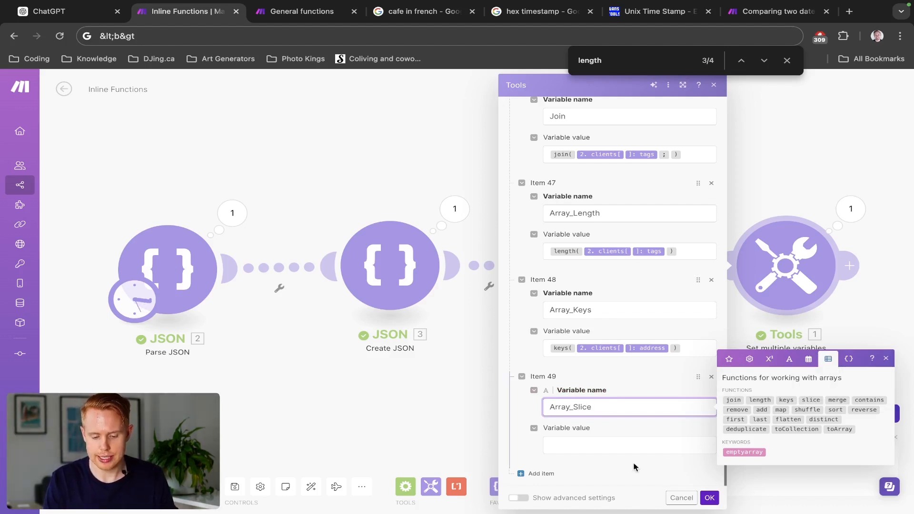
- Set the Array_Slice value to the slice function on Array[] from JSON 4 with start 1 and end 3, and save the module
{"action": "left_click", "coordinate": [637, 447]}
{"action": "key", "text": "ctrl+v"}
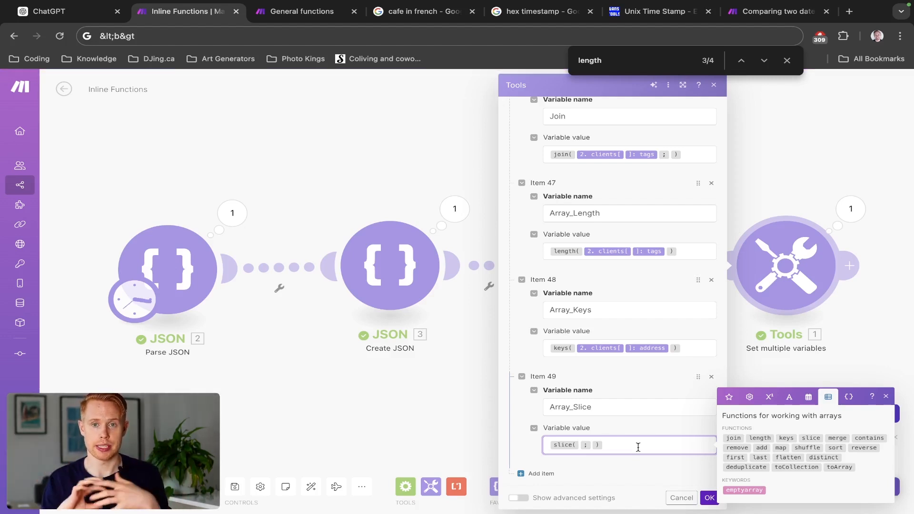
{"action": "left_click", "coordinate": [579, 444]}
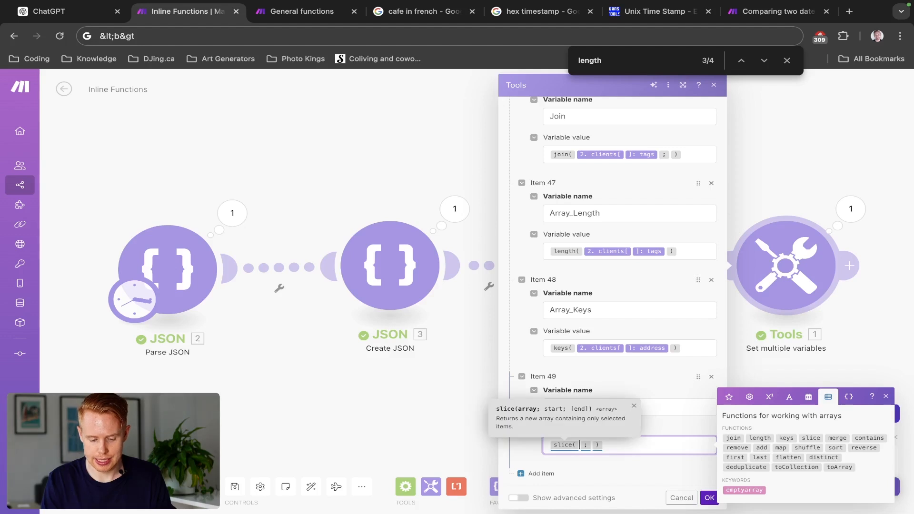
{"action": "left_click", "coordinate": [729, 396]}
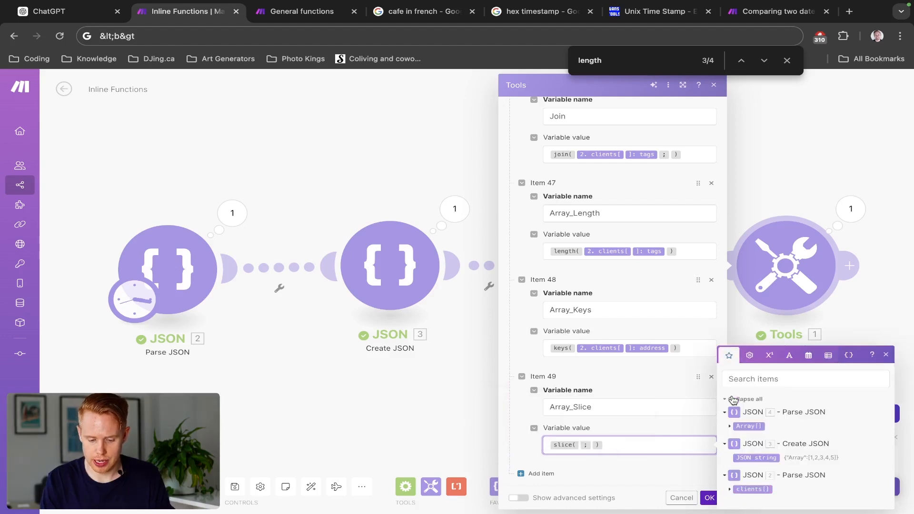
{"action": "left_click", "coordinate": [748, 425]}
{"action": "key", "text": "Right"}
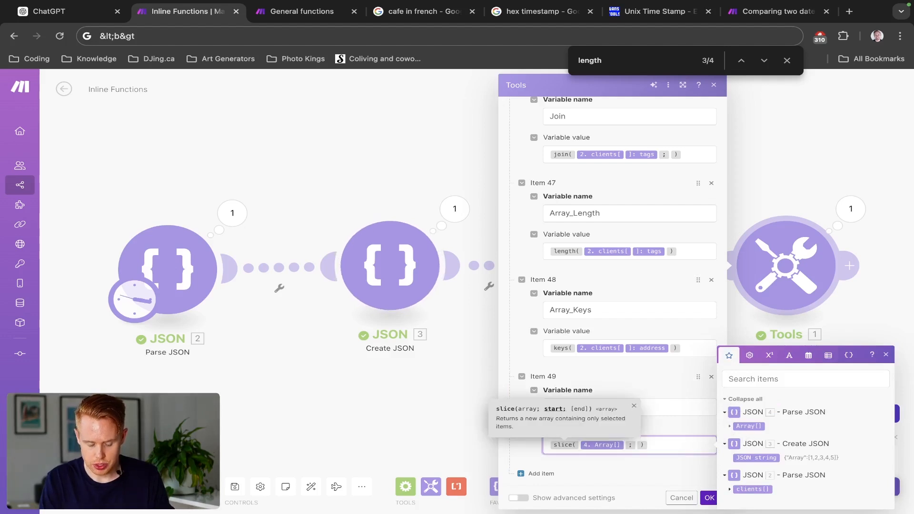
{"action": "type", "text": "1;"}
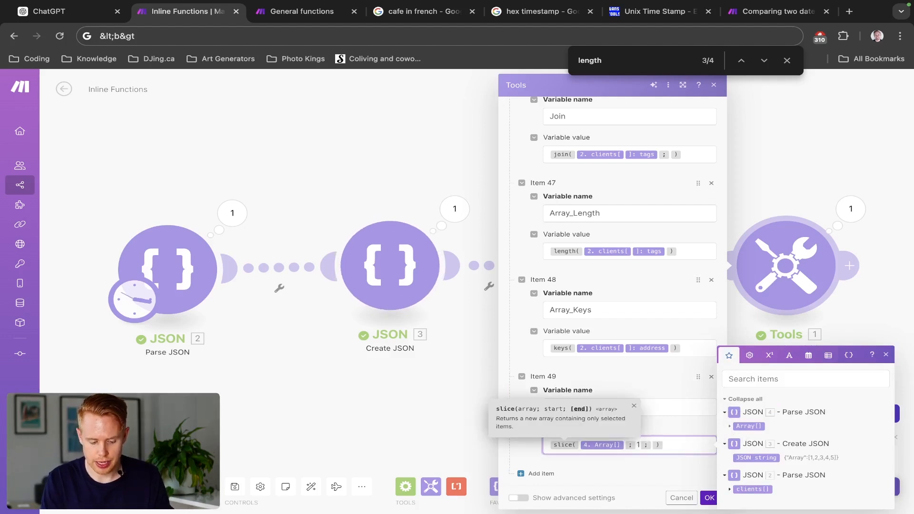
{"action": "type", "text": "3"}
{"action": "left_click", "coordinate": [708, 497]}
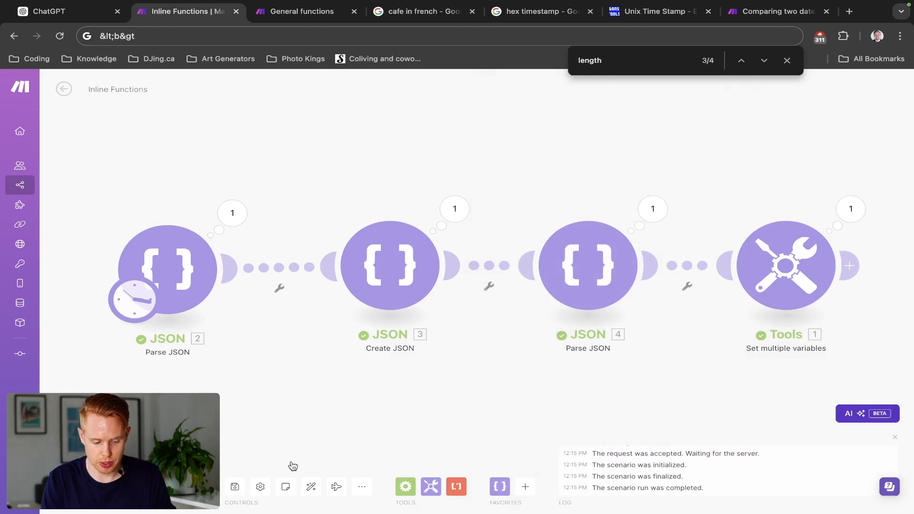
- Run the scenario once, expand the Array_Slice result in the Tools output to examine it, and close the output
{"action": "left_click", "coordinate": [850, 208]}
{"action": "scroll", "coordinate": [738, 354], "scroll_direction": "down", "scroll_amount": 8}
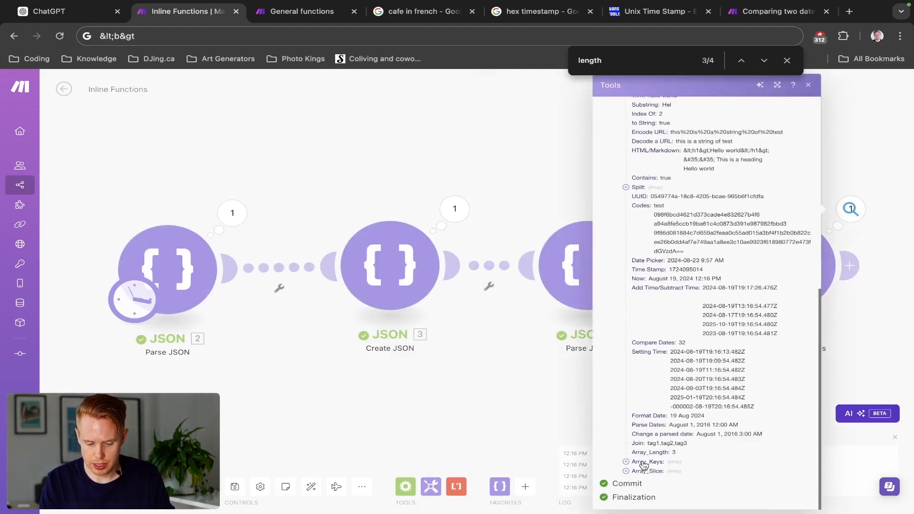
{"action": "left_click", "coordinate": [627, 471]}
{"action": "scroll", "coordinate": [669, 471], "scroll_direction": "down", "scroll_amount": 1}
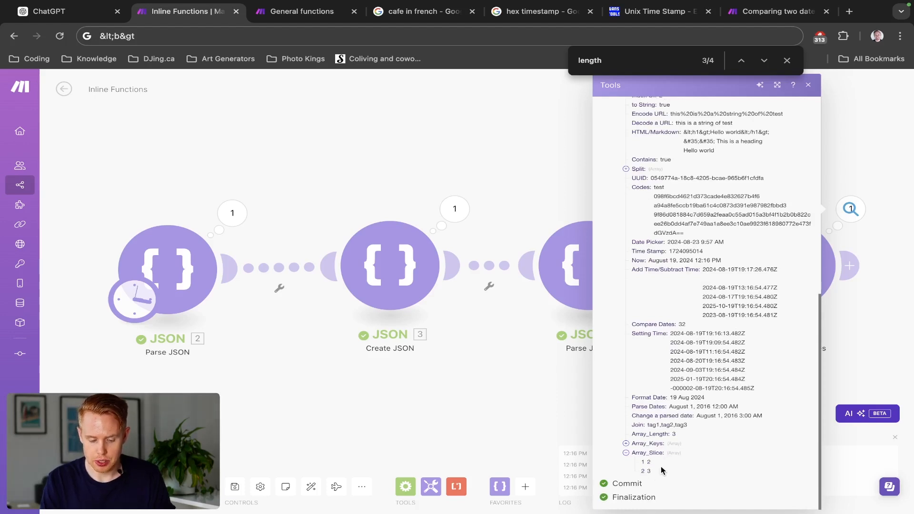
{"action": "scroll", "coordinate": [661, 468], "scroll_direction": "up", "scroll_amount": 5}
{"action": "scroll", "coordinate": [660, 469], "scroll_direction": "down", "scroll_amount": 5}
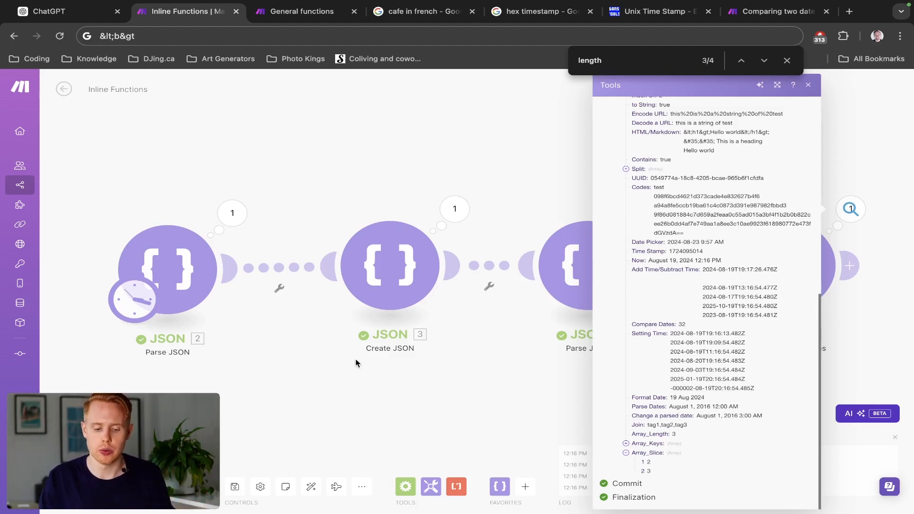
{"action": "left_click", "coordinate": [463, 351]}
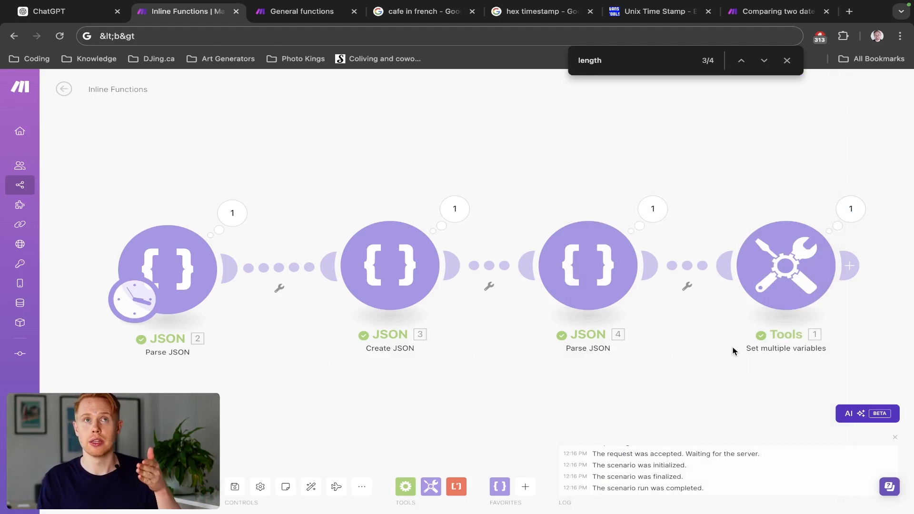
{"action": "left_click", "coordinate": [849, 265]}
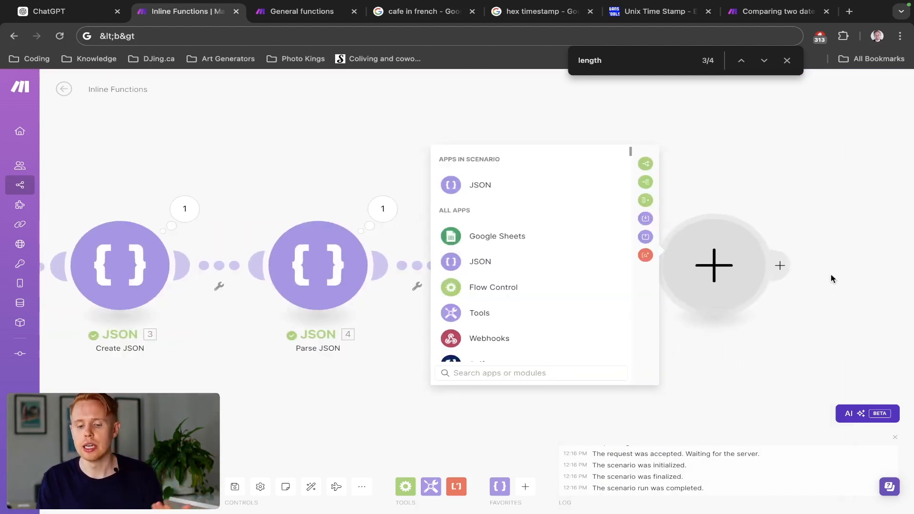
{"action": "left_click", "coordinate": [740, 170]}
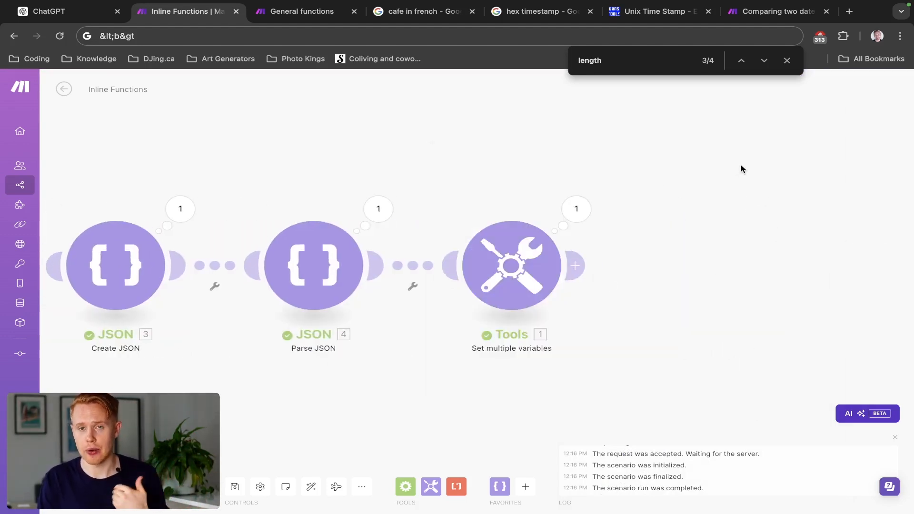
- Add a new variable named Merge Arrays after Array_Slice in the Tools module
{"action": "left_click", "coordinate": [512, 249]}
{"action": "scroll", "coordinate": [645, 300], "scroll_direction": "down", "scroll_amount": 20}
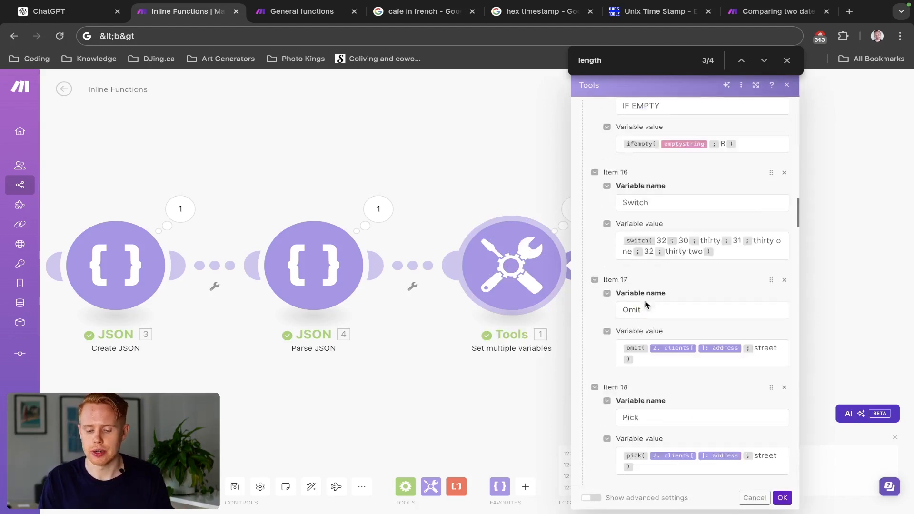
{"action": "scroll", "coordinate": [644, 300], "scroll_direction": "down", "scroll_amount": 6}
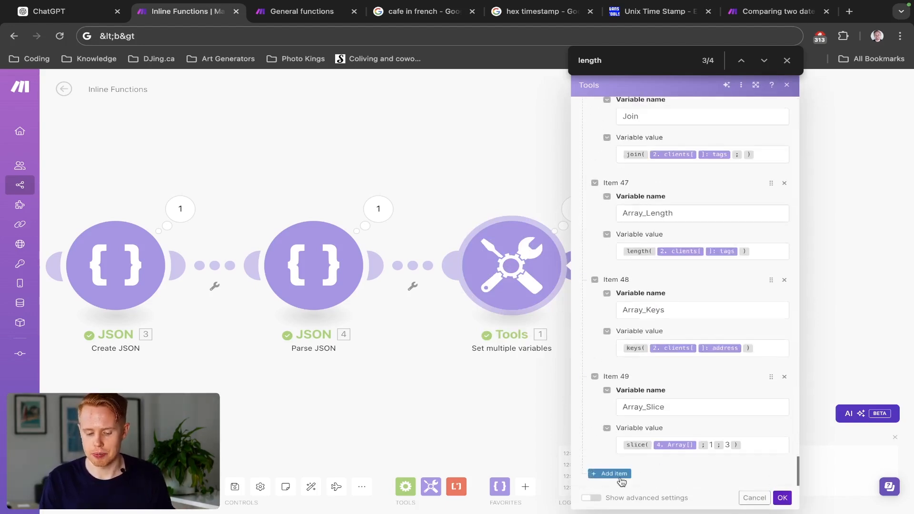
{"action": "scroll", "coordinate": [665, 407], "scroll_direction": "down", "scroll_amount": 2}
{"action": "left_click", "coordinate": [659, 409]}
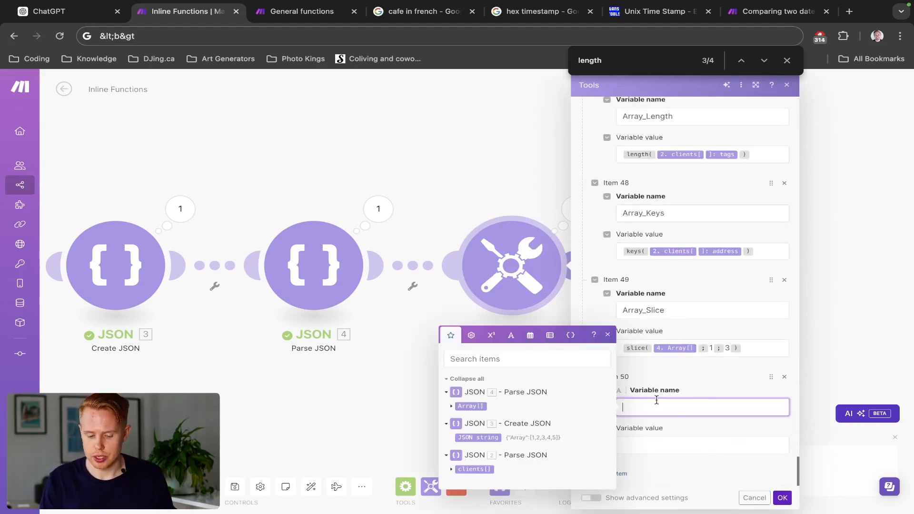
{"action": "left_click", "coordinate": [573, 339]}
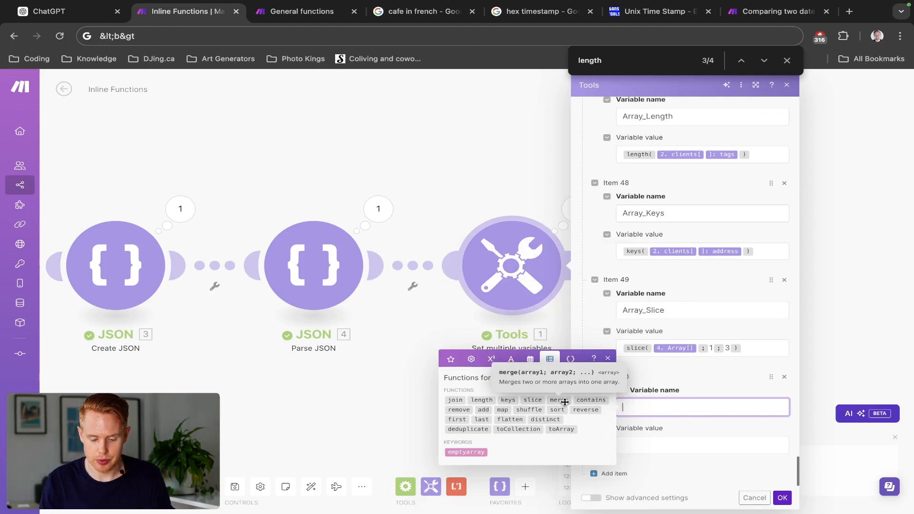
{"action": "type", "text": "Merge Arrays "}
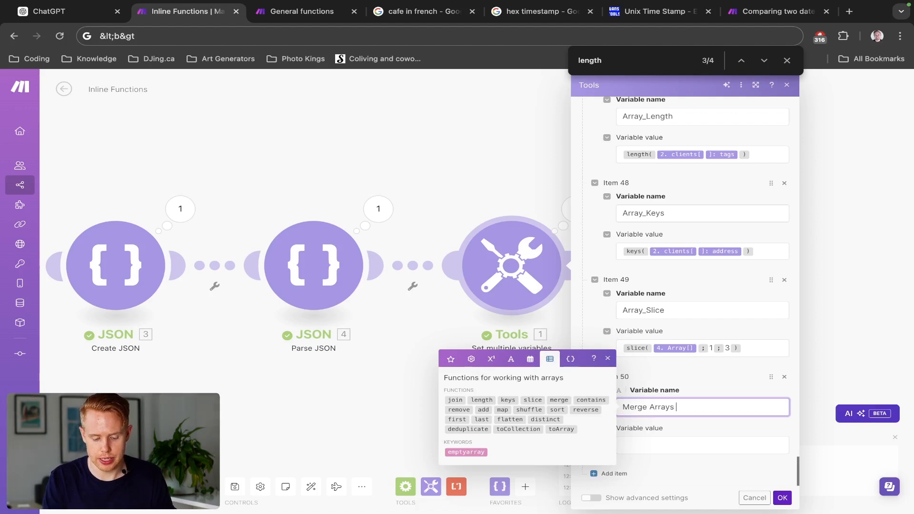
{"action": "type", "text": "Together"}
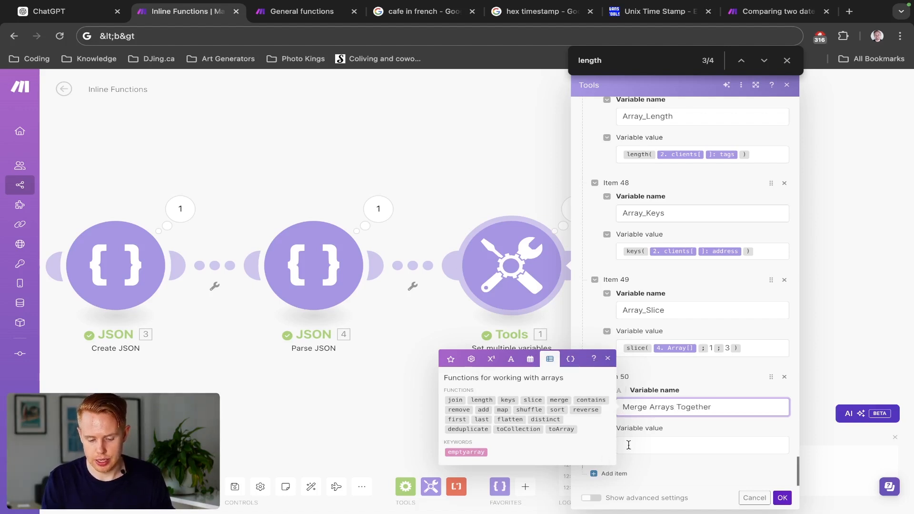
- Complete the new variable's name as Merge Arrays Together, set its value to merge of JSON 4's Array[] and JSON 2's clients[]: tags, and save
{"action": "key", "text": "Tab"}
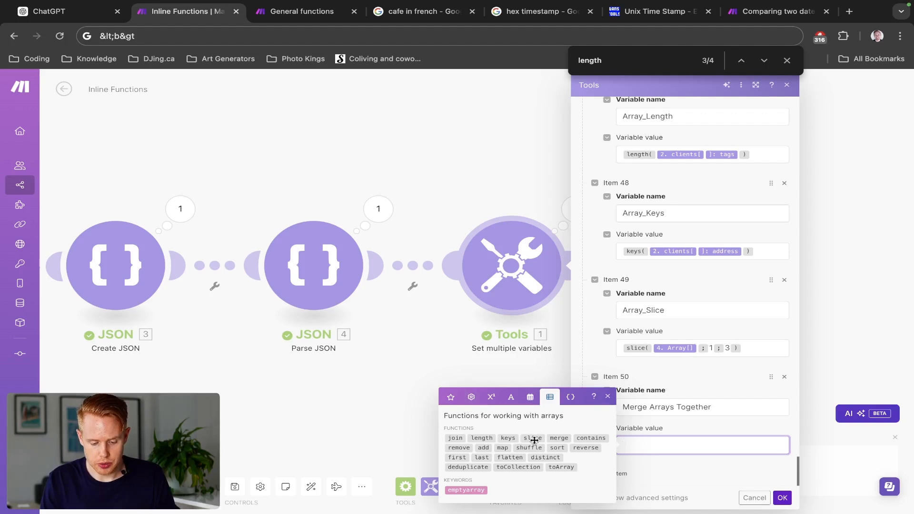
{"action": "left_click", "coordinate": [553, 438]}
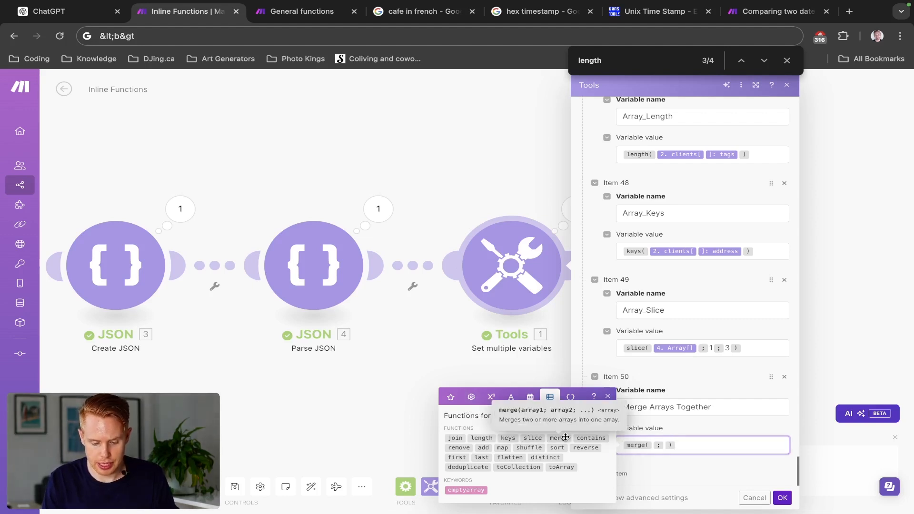
{"action": "key", "text": "Left"}
{"action": "key", "text": "Left"}
{"action": "left_click", "coordinate": [450, 397]}
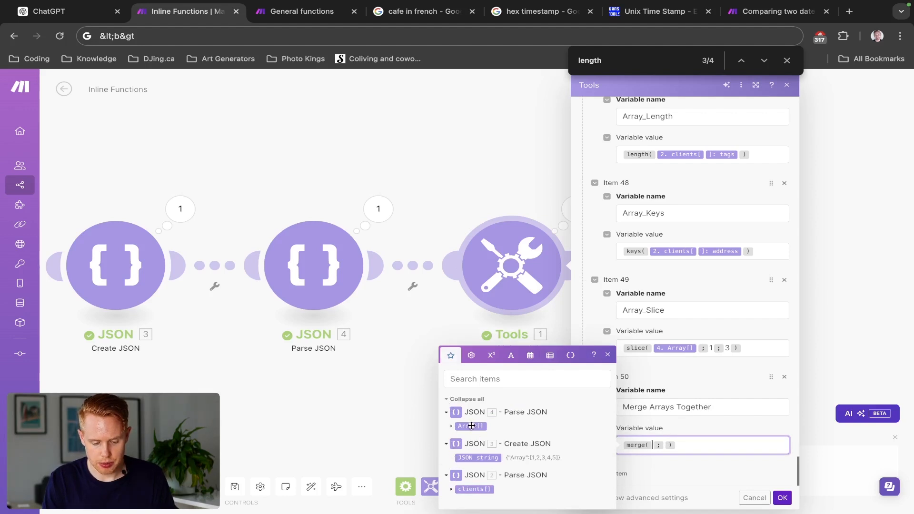
{"action": "left_click", "coordinate": [470, 426]}
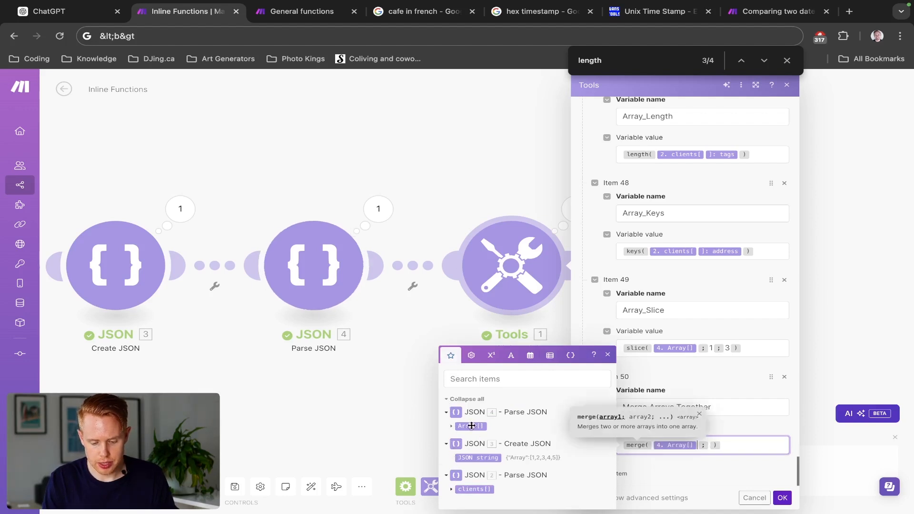
{"action": "left_click", "coordinate": [452, 490]}
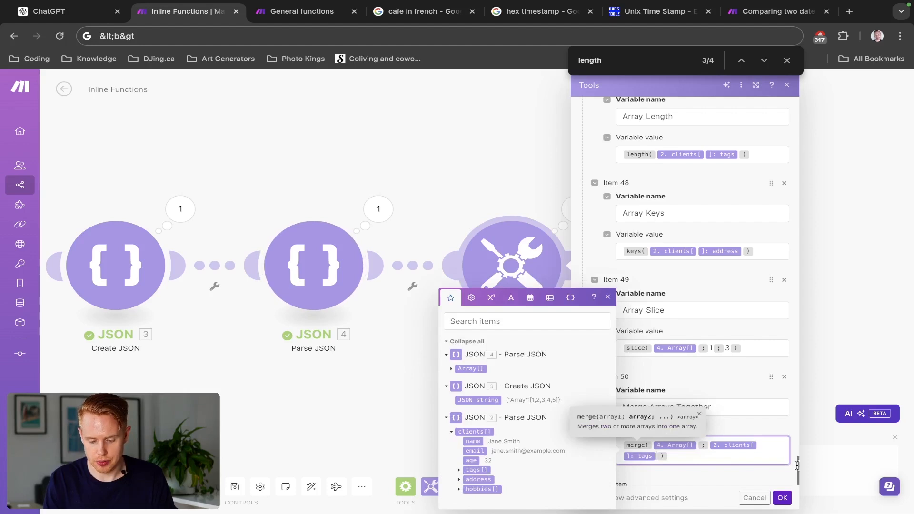
{"action": "left_click", "coordinate": [781, 498]}
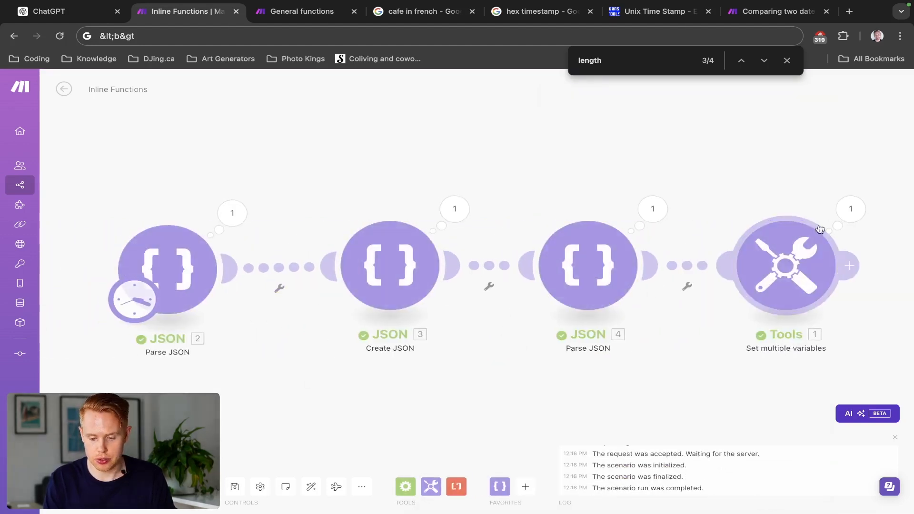
- Expand the Merge Arrays Together result in the Tools module's run output to examine it, and close the output
{"action": "left_click", "coordinate": [847, 212]}
{"action": "scroll", "coordinate": [731, 387], "scroll_direction": "down", "scroll_amount": 10}
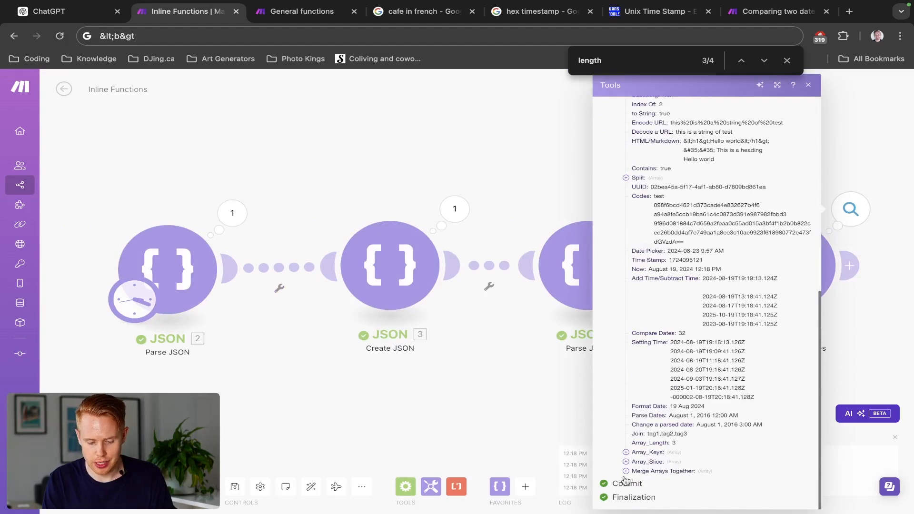
{"action": "left_click", "coordinate": [625, 471]}
{"action": "scroll", "coordinate": [678, 464], "scroll_direction": "down", "scroll_amount": 2}
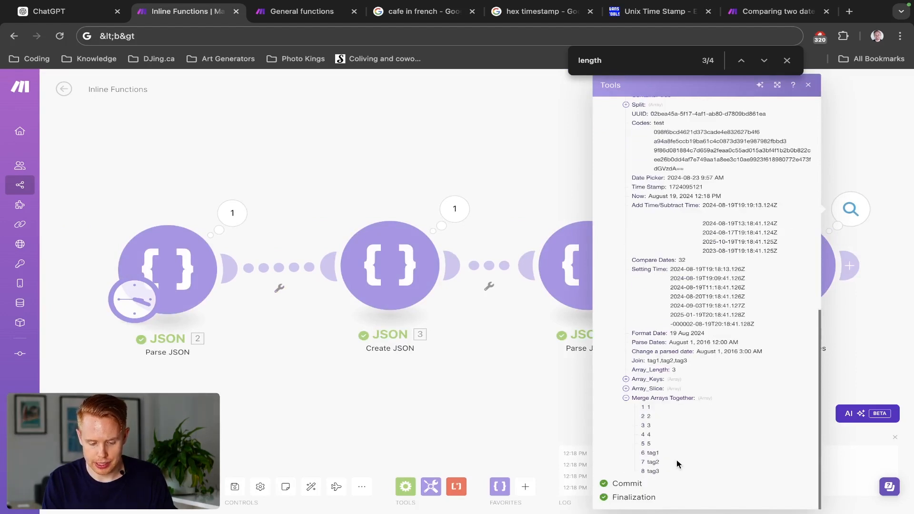
{"action": "scroll", "coordinate": [676, 460], "scroll_direction": "up", "scroll_amount": 5}
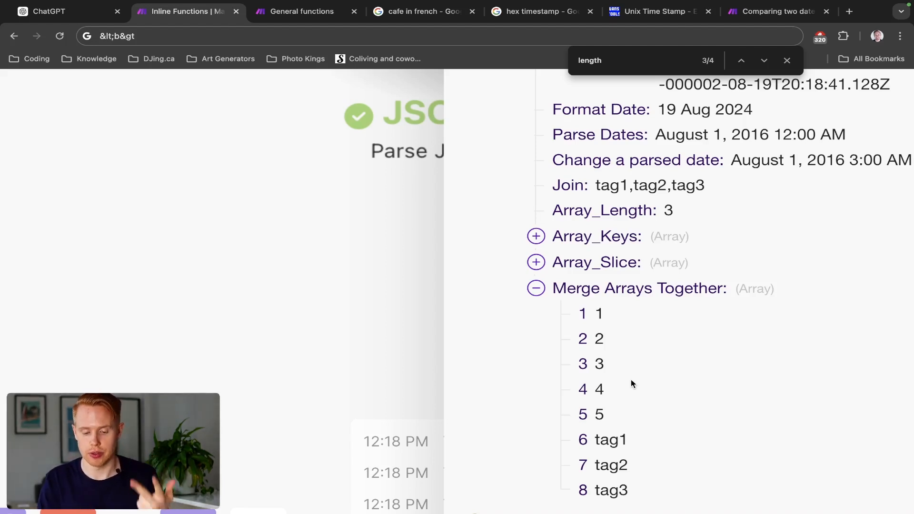
{"action": "scroll", "coordinate": [630, 378], "scroll_direction": "down", "scroll_amount": 5}
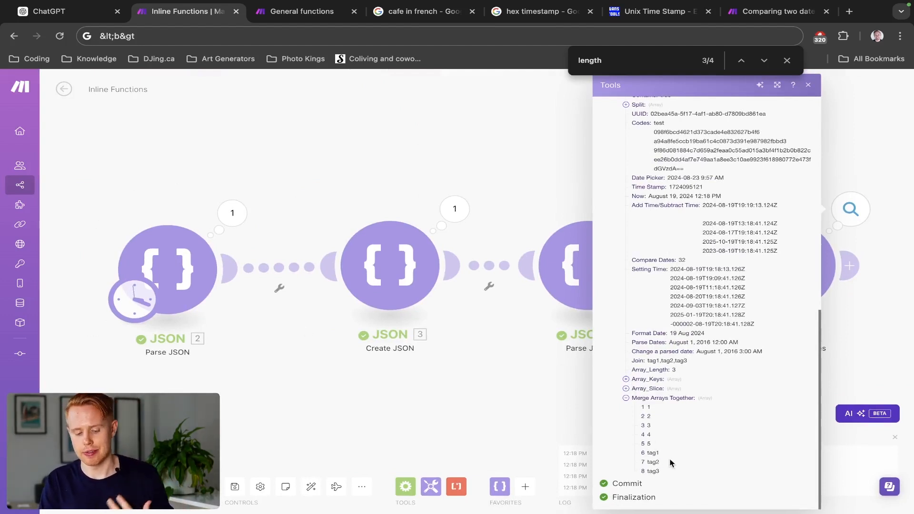
{"action": "left_click", "coordinate": [517, 418]}
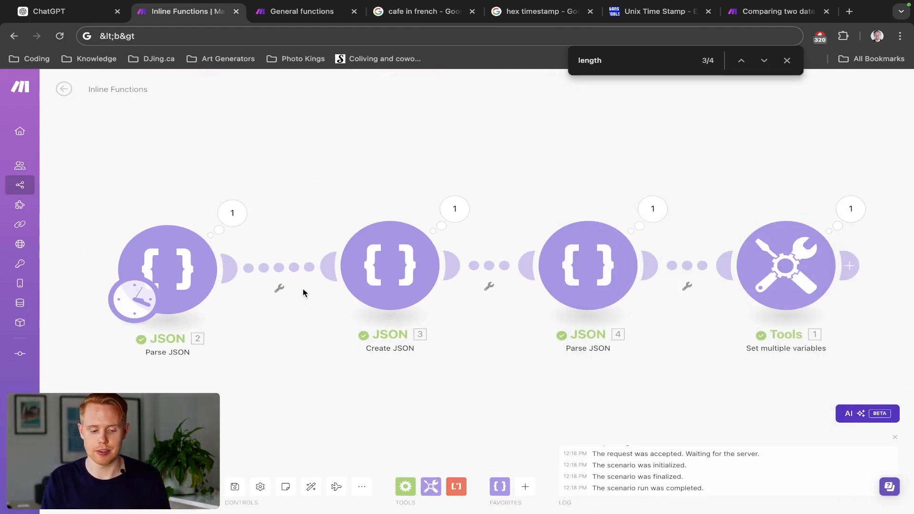
- Insert a Flow Control Iterator module between Create JSON (3) and Parse JSON (4)
{"action": "left_click", "coordinate": [276, 267]}
{"action": "left_click", "coordinate": [485, 218]}
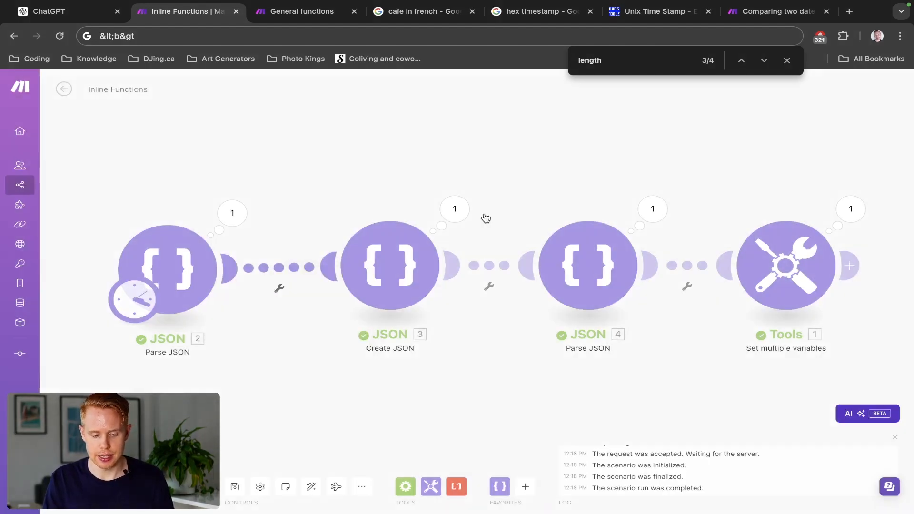
{"action": "left_click", "coordinate": [485, 265]}
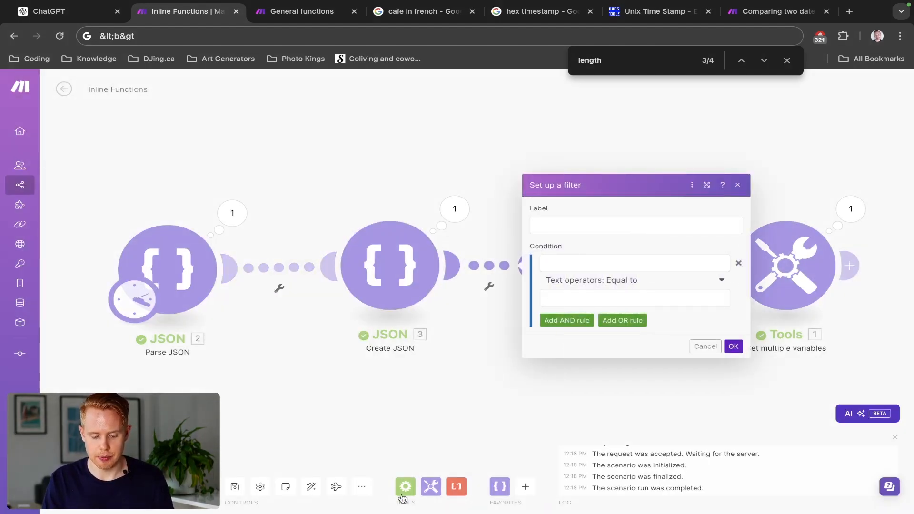
{"action": "right_click", "coordinate": [488, 271]}
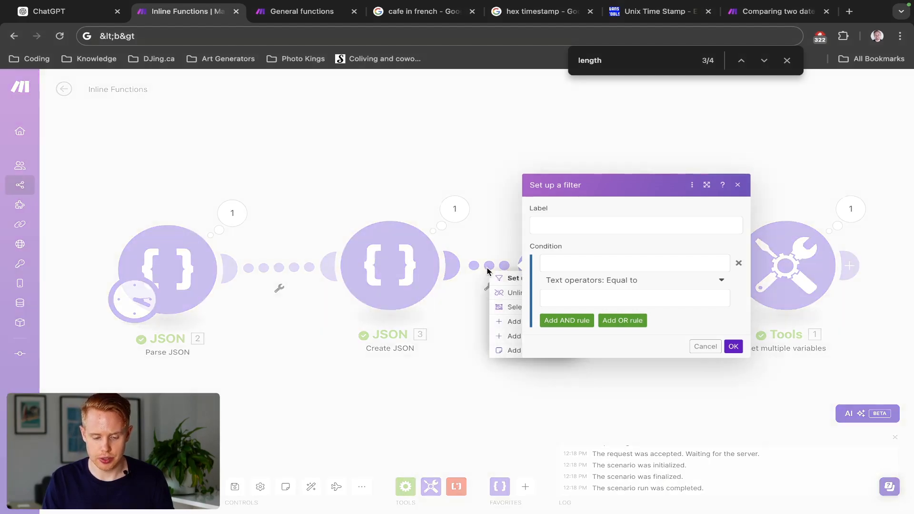
{"action": "left_click", "coordinate": [506, 337]}
{"action": "left_click", "coordinate": [698, 287]}
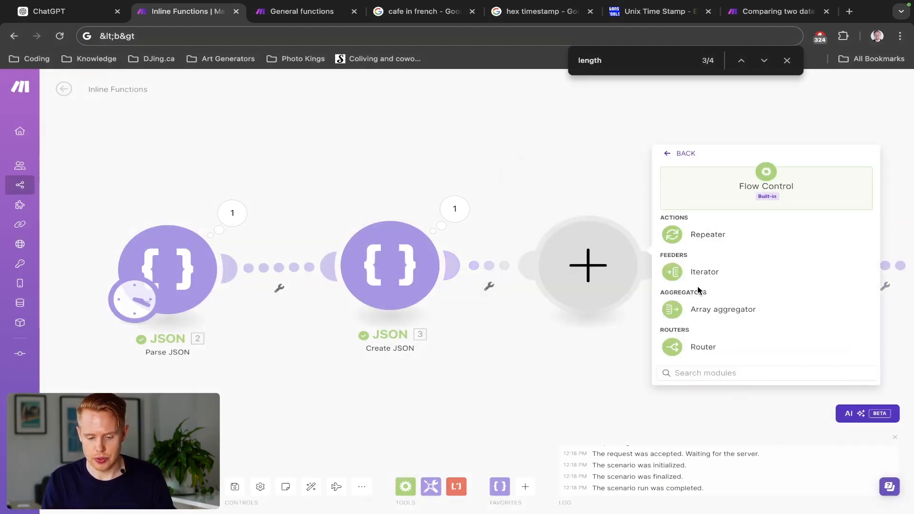
{"action": "left_click", "coordinate": [704, 279]}
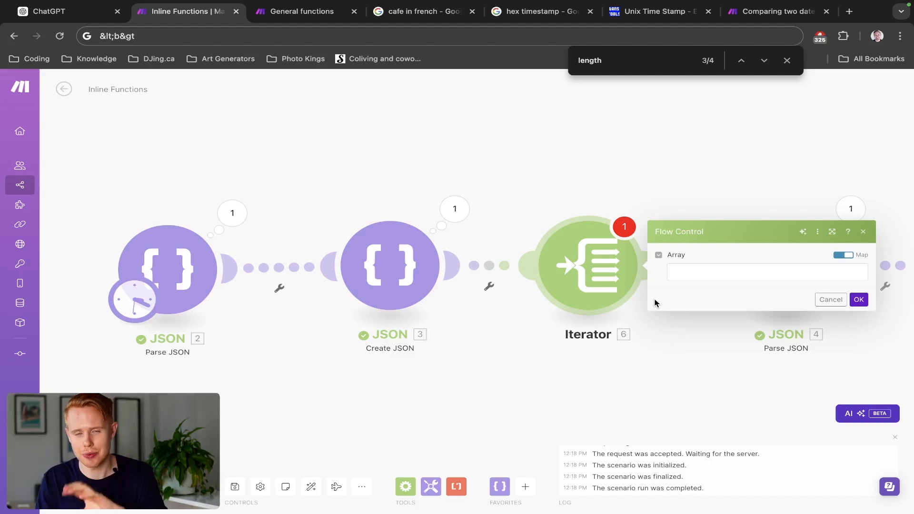
- Delete the Iterator module and auto-align the scenario's modules
{"action": "right_click", "coordinate": [607, 268]}
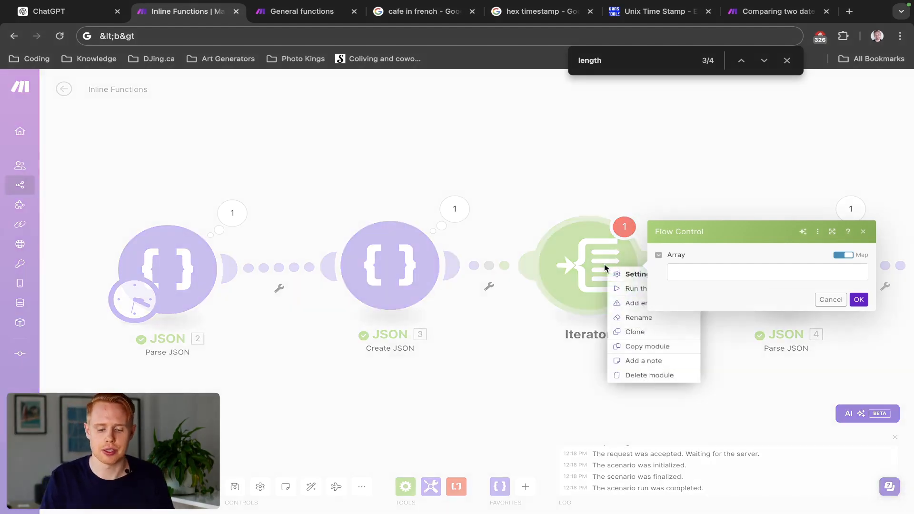
{"action": "left_click", "coordinate": [635, 374]}
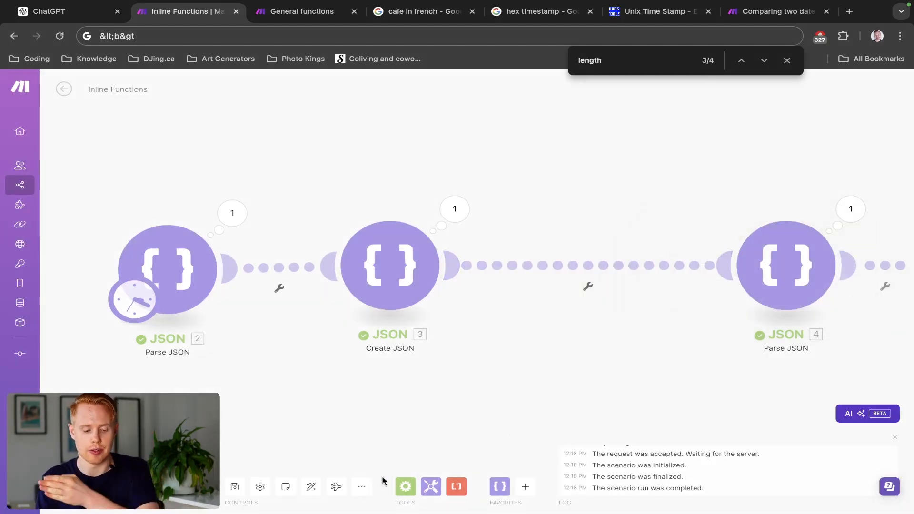
{"action": "left_click", "coordinate": [311, 488]}
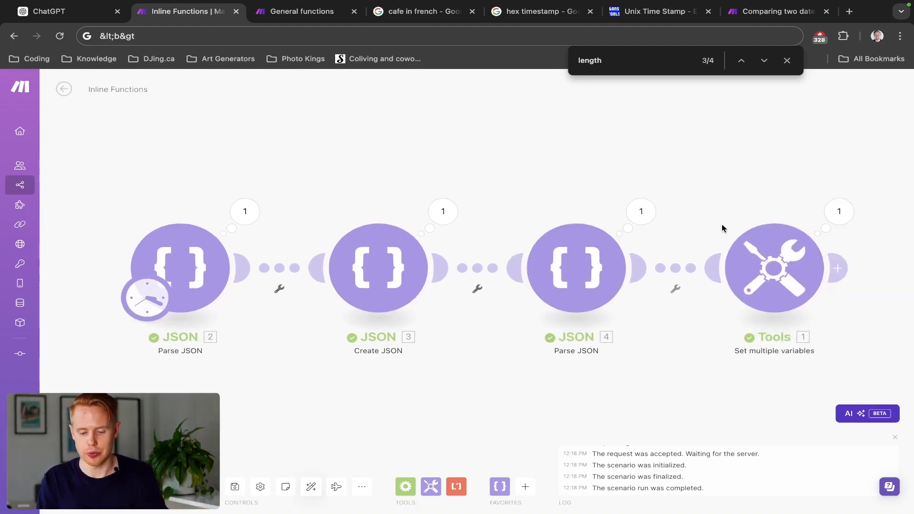
- Add a new variable named Array_Contain at the end of the Tools module's variable list
{"action": "left_click", "coordinate": [743, 257]}
{"action": "scroll", "coordinate": [575, 322], "scroll_direction": "down", "scroll_amount": 20}
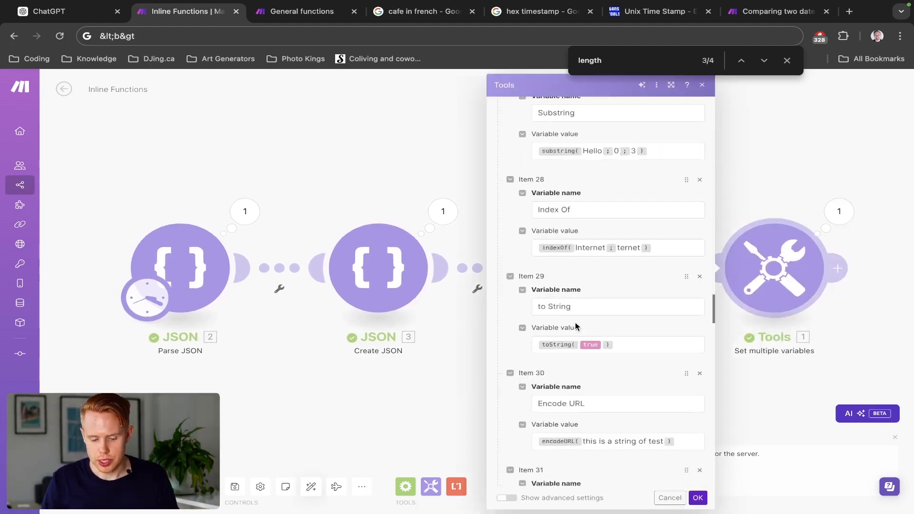
{"action": "scroll", "coordinate": [575, 321], "scroll_direction": "down", "scroll_amount": 20}
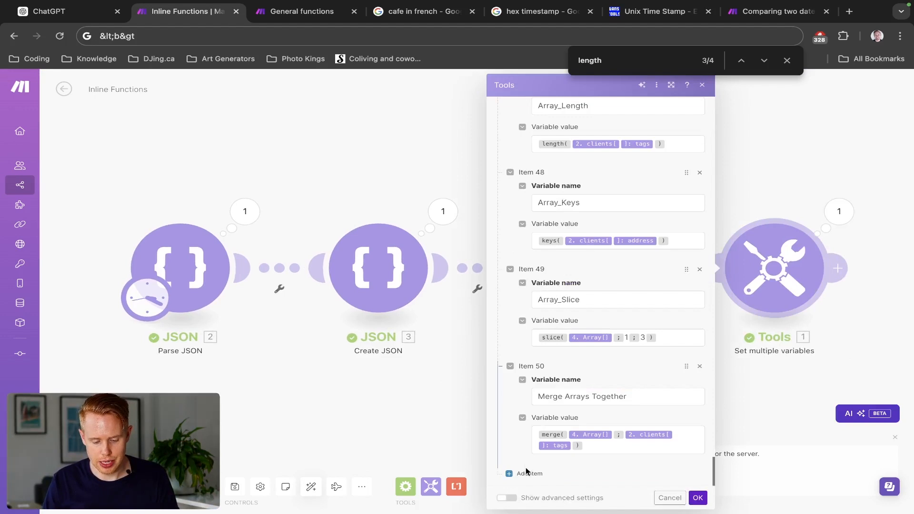
{"action": "left_click", "coordinate": [527, 473]}
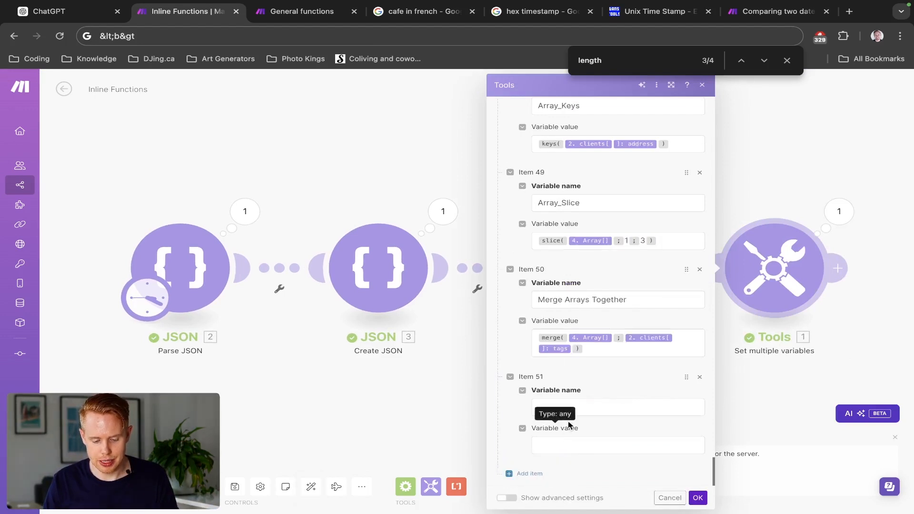
{"action": "left_click", "coordinate": [581, 408]}
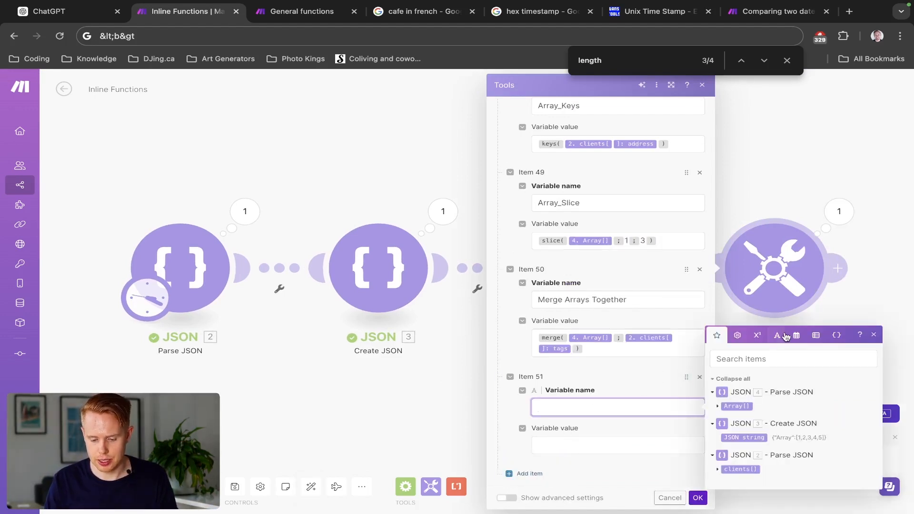
{"action": "left_click", "coordinate": [818, 336]}
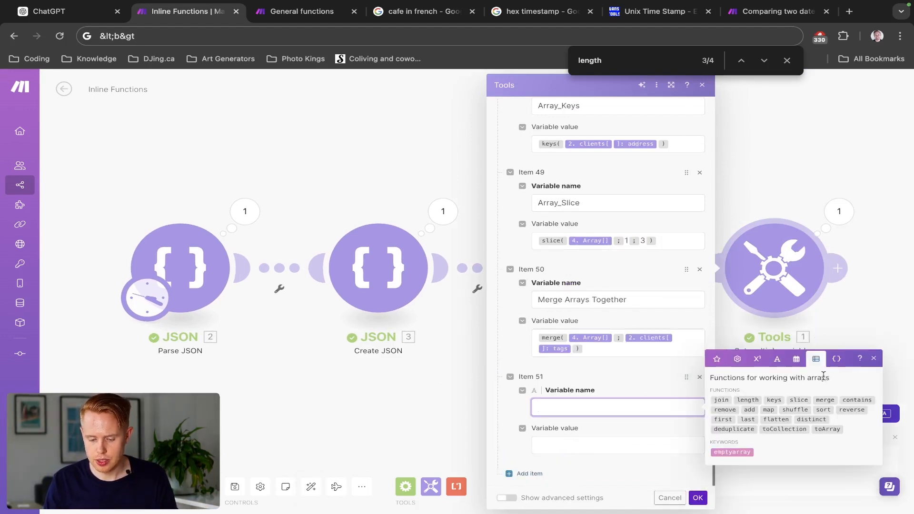
{"action": "left_click", "coordinate": [867, 400]}
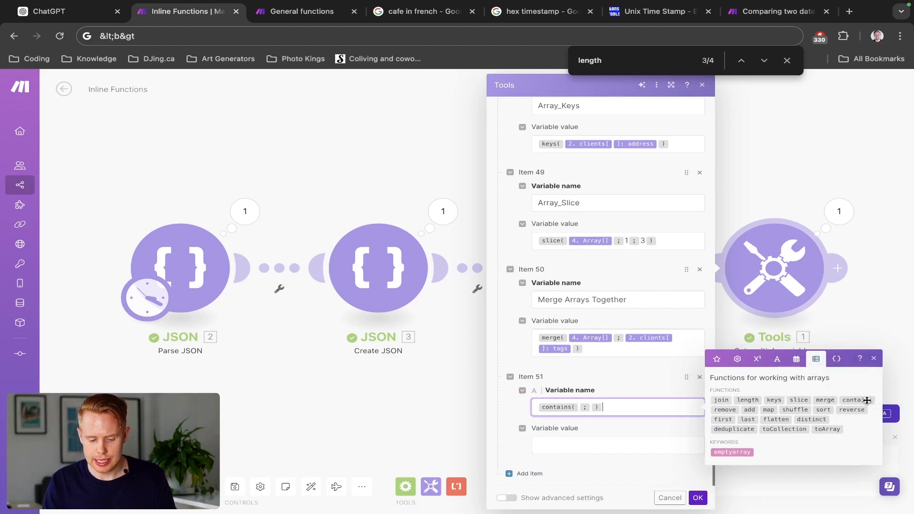
{"action": "key", "text": "super+a"}
{"action": "type", "text": "Cl"}
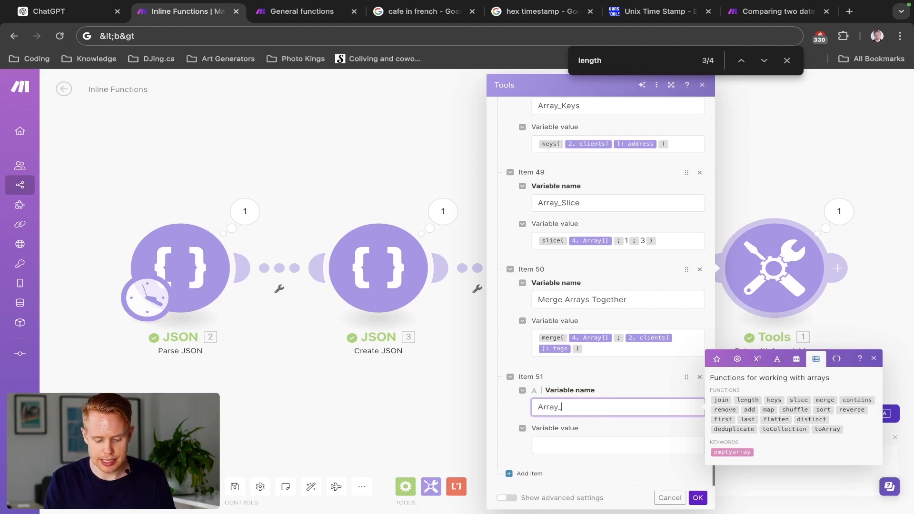
{"action": "type", "text": "Contain"}
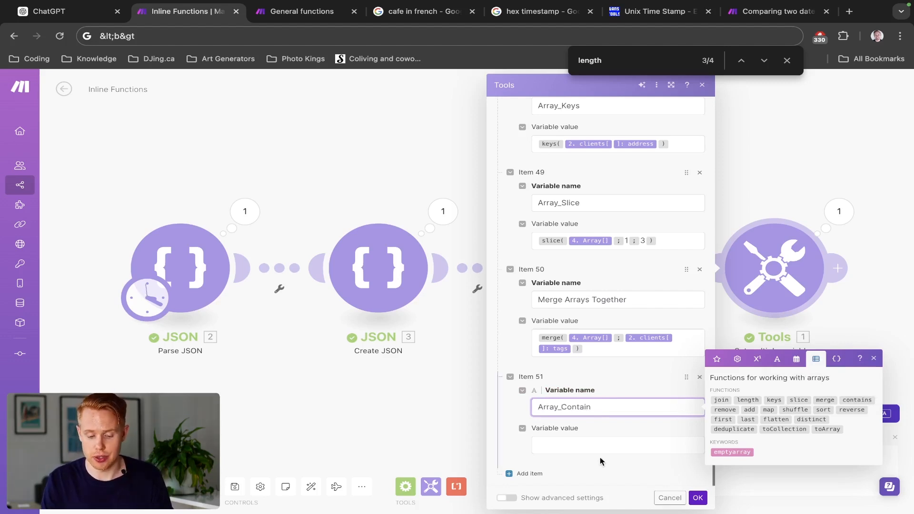
- Set the Array_Contain value to the contains function on Array[] from JSON 4 with the value 6, and save the module
{"action": "left_click", "coordinate": [601, 443]}
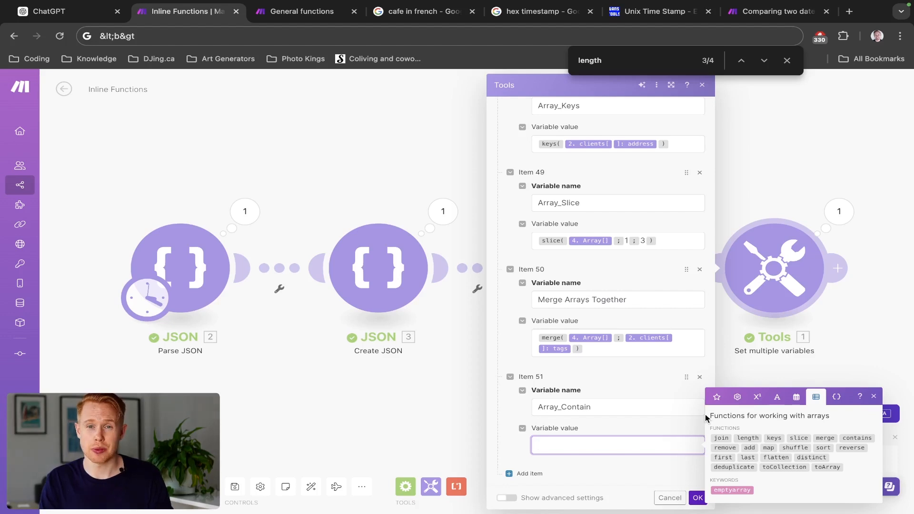
{"action": "left_click", "coordinate": [857, 438]}
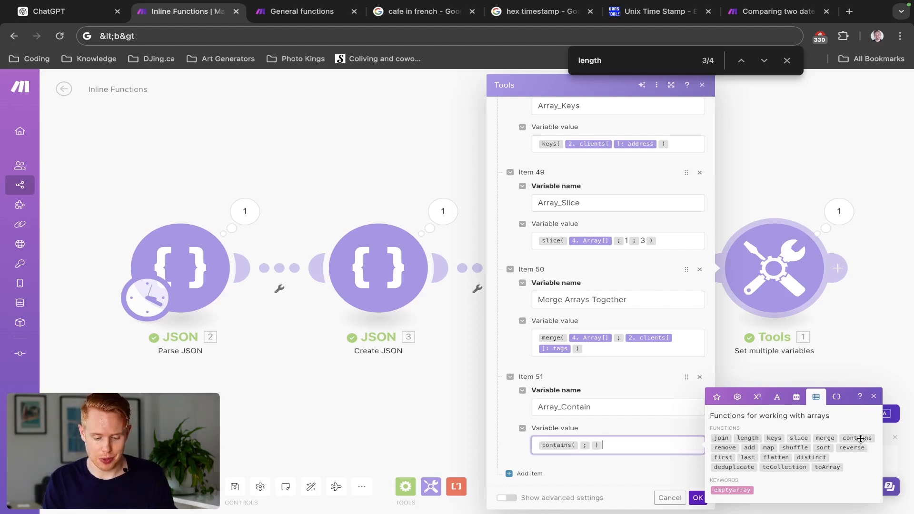
{"action": "left_click", "coordinate": [737, 397]}
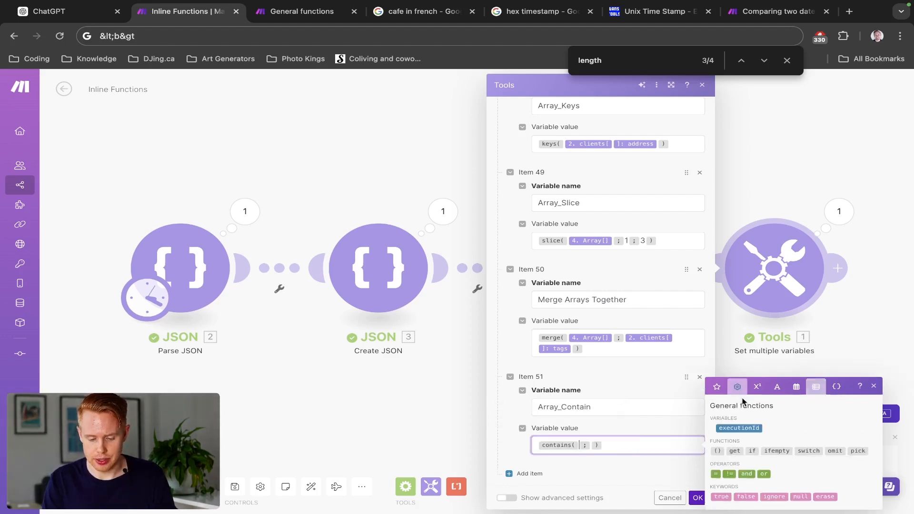
{"action": "left_click", "coordinate": [716, 386]}
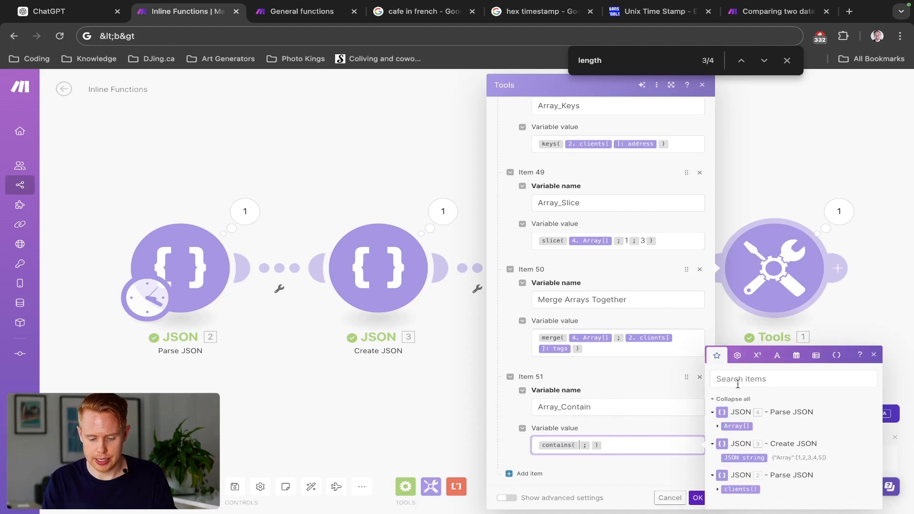
{"action": "left_click", "coordinate": [739, 427]}
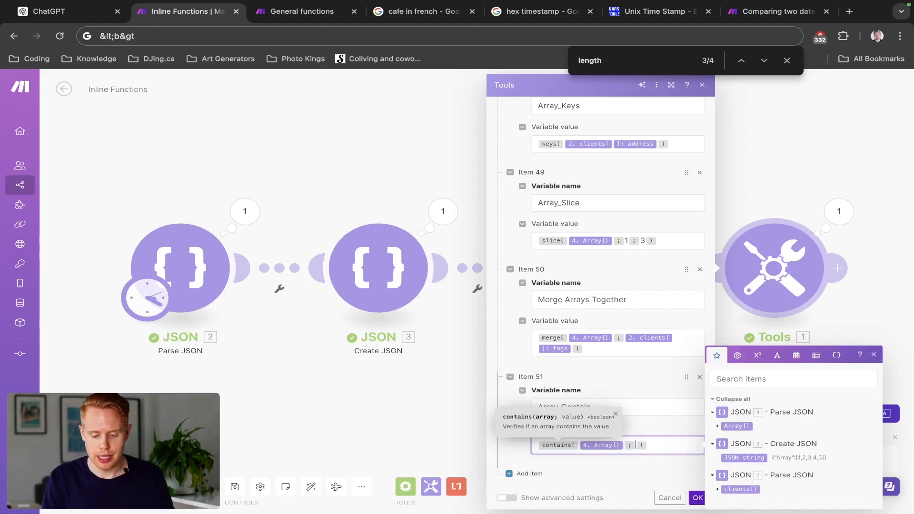
{"action": "type", "text": "6"}
{"action": "left_click", "coordinate": [699, 498]}
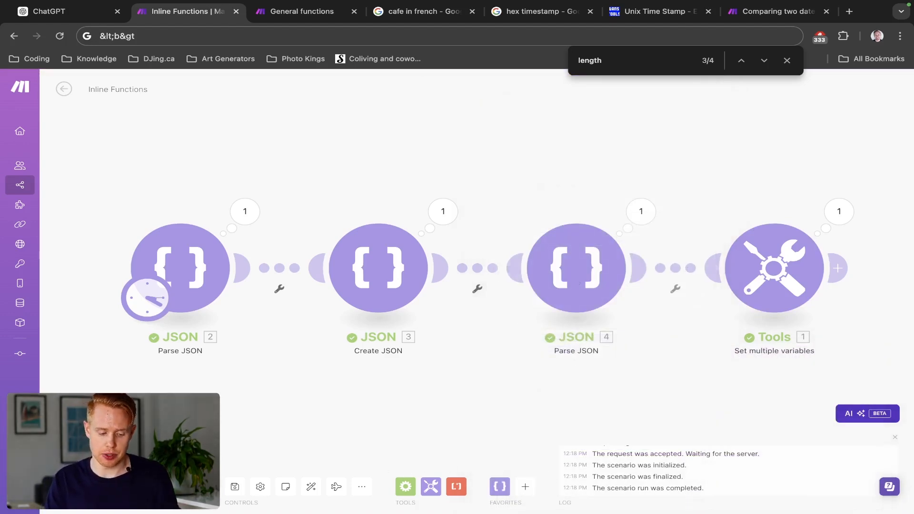
- Run the scenario once and check the Array_Contain result in the Tools module's output bundle
{"action": "left_click", "coordinate": [81, 486]}
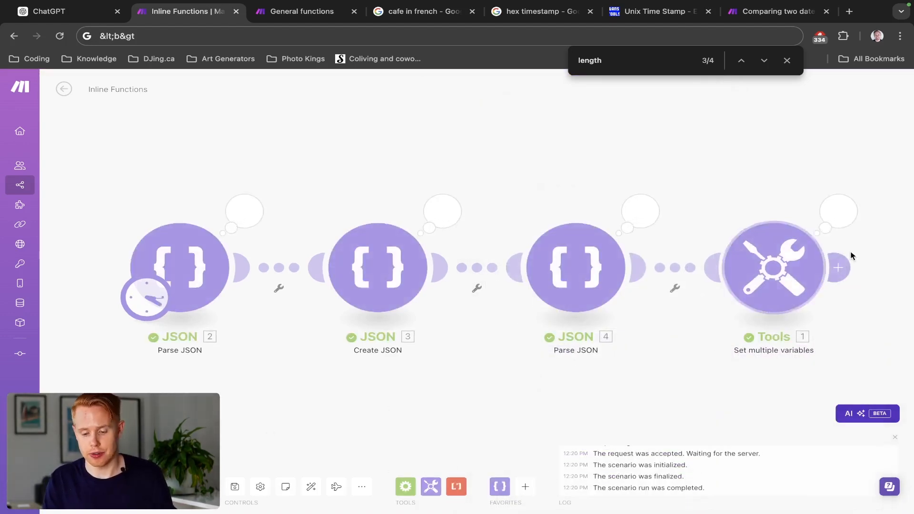
{"action": "left_click", "coordinate": [838, 211]}
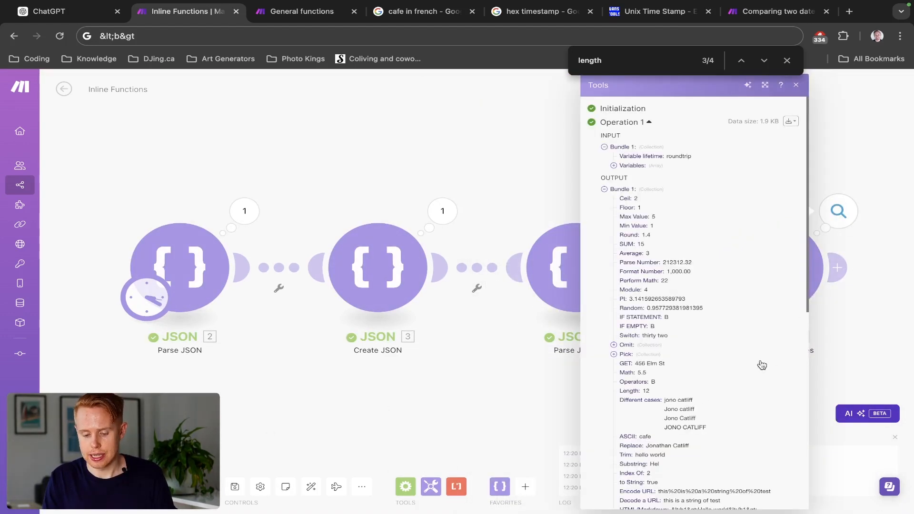
{"action": "scroll", "coordinate": [733, 381], "scroll_direction": "down", "scroll_amount": 10}
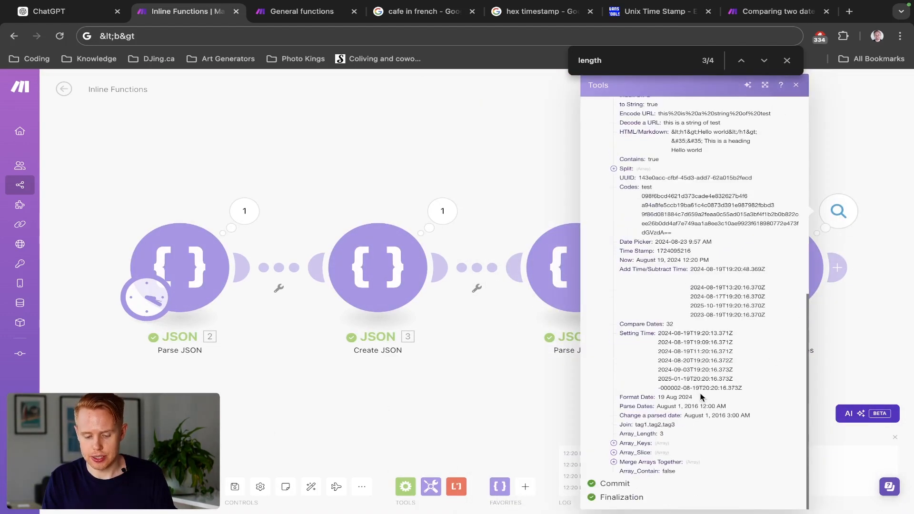
{"action": "left_click", "coordinate": [459, 422]}
- Change the value searched for by the contains function in Array_Contain to 2 and save the Tools module
{"action": "left_click", "coordinate": [772, 251]}
{"action": "scroll", "coordinate": [616, 372], "scroll_direction": "down", "scroll_amount": 10}
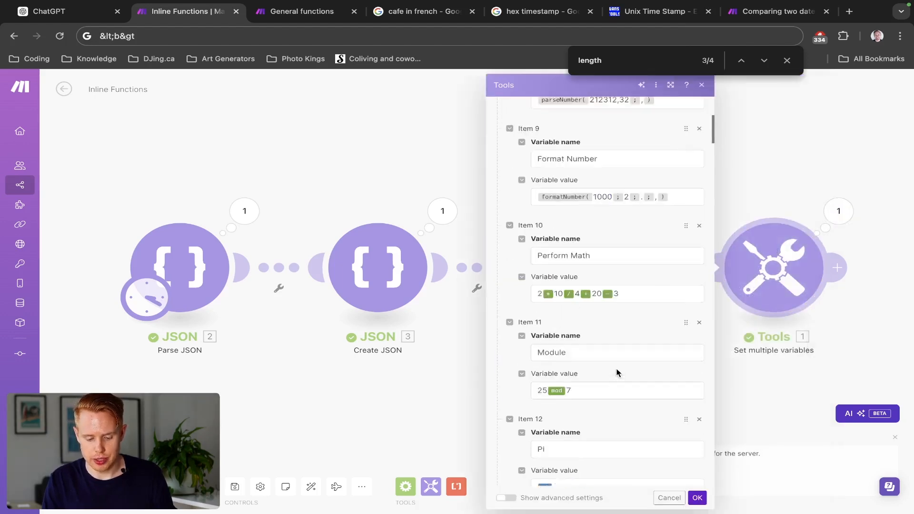
{"action": "scroll", "coordinate": [617, 372], "scroll_direction": "down", "scroll_amount": 20}
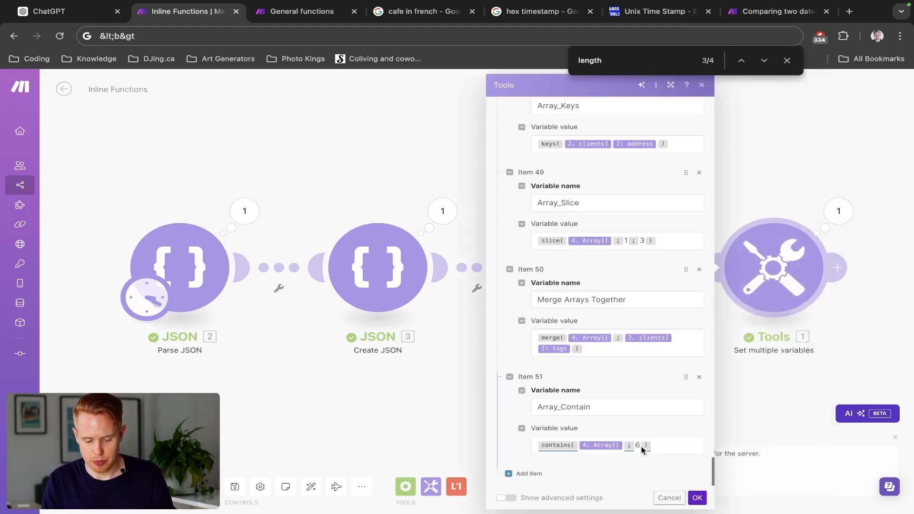
{"action": "left_click", "coordinate": [641, 446]}
{"action": "key", "text": "BackSpace"}
{"action": "type", "text": "2"}
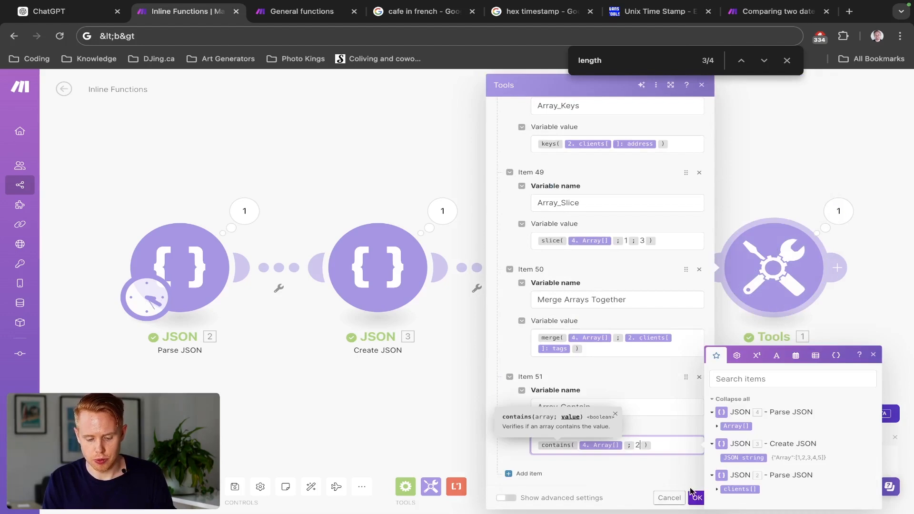
{"action": "left_click", "coordinate": [694, 497]}
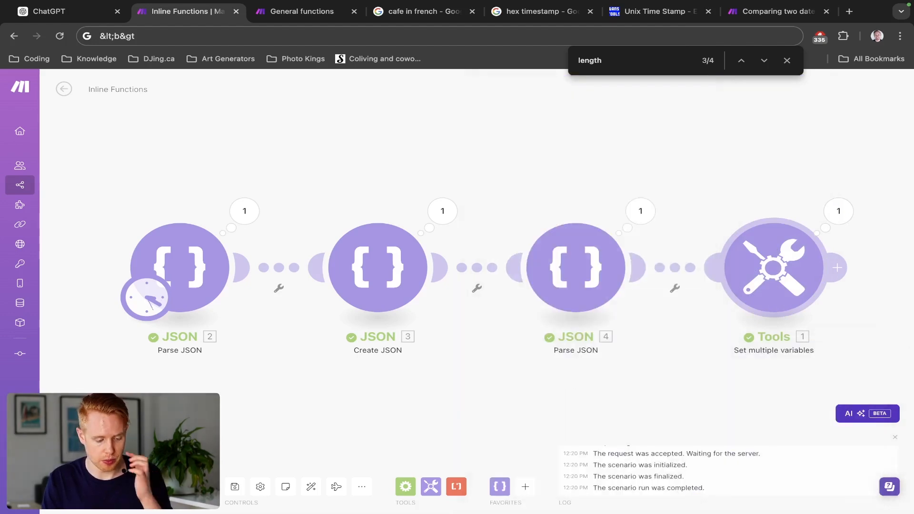
- Rerun the scenario and inspect the updated Array_Contain result in the Tools output
{"action": "left_click", "coordinate": [86, 486]}
{"action": "left_click", "coordinate": [840, 211]}
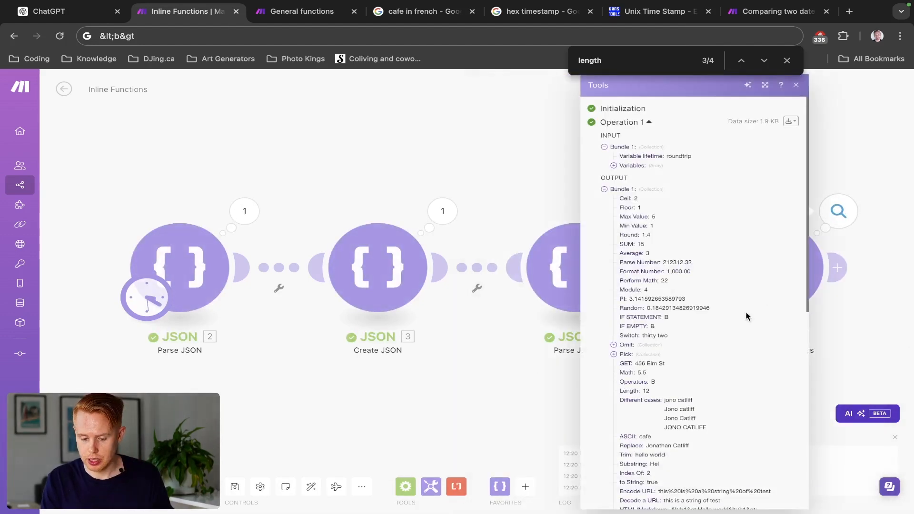
{"action": "scroll", "coordinate": [644, 369], "scroll_direction": "down", "scroll_amount": 10}
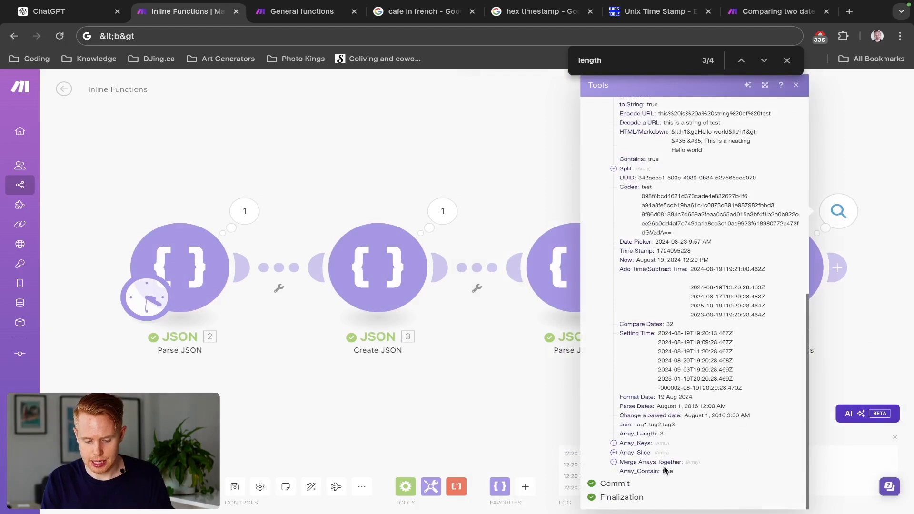
{"action": "left_click", "coordinate": [502, 407]}
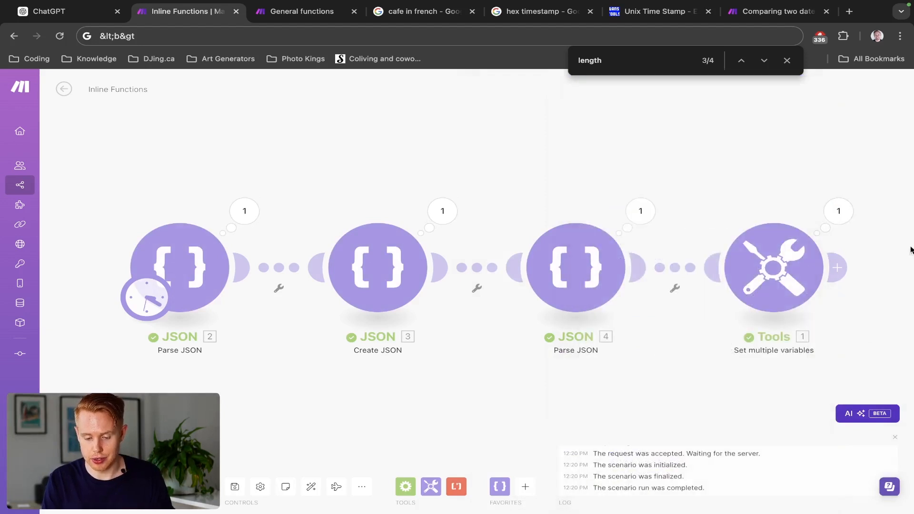
- Add a new variable named Array_Remove at the end of the Tools module's variable list
{"action": "left_click", "coordinate": [798, 272]}
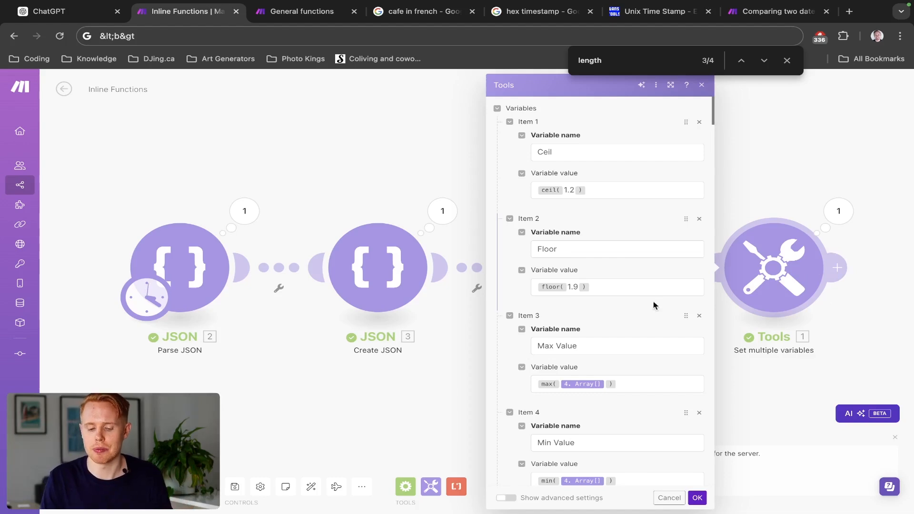
{"action": "scroll", "coordinate": [638, 306], "scroll_direction": "down", "scroll_amount": 20}
{"action": "scroll", "coordinate": [638, 306], "scroll_direction": "down", "scroll_amount": 18}
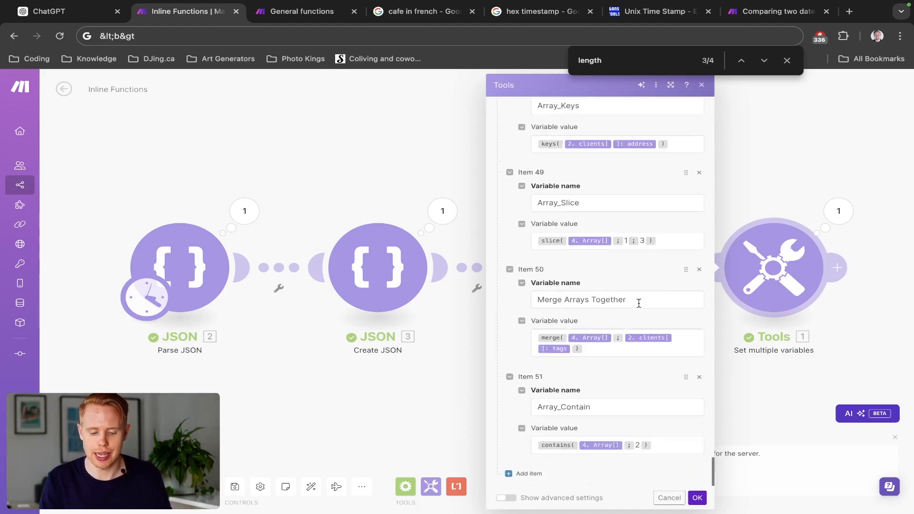
{"action": "left_click", "coordinate": [519, 475]}
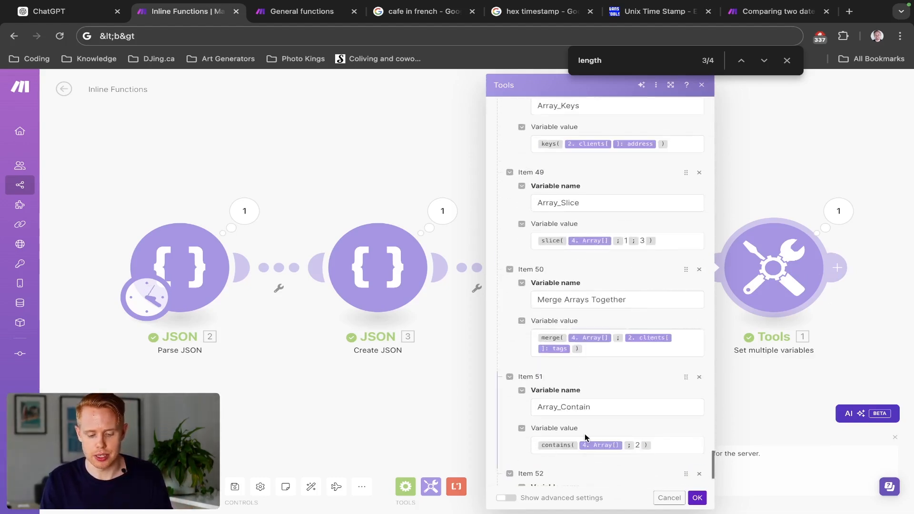
{"action": "scroll", "coordinate": [584, 433], "scroll_direction": "down", "scroll_amount": 2}
{"action": "left_click", "coordinate": [584, 410]}
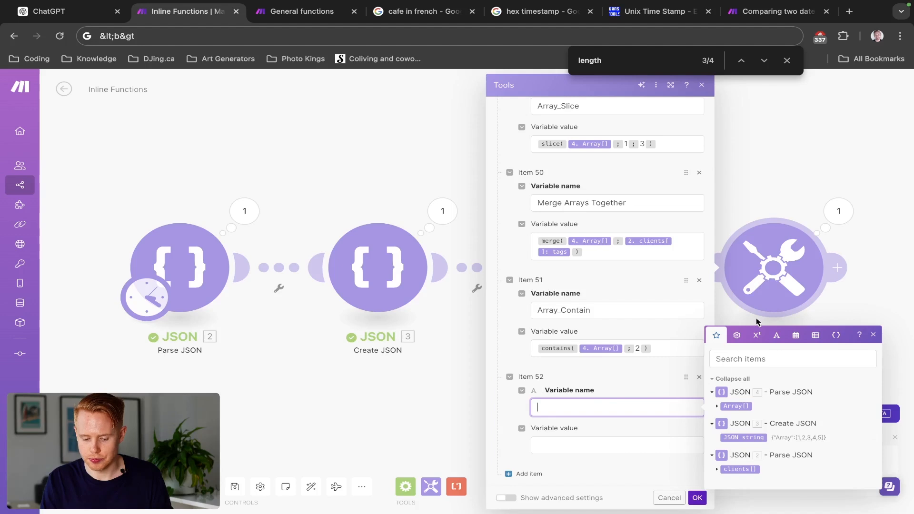
{"action": "left_click", "coordinate": [815, 335]}
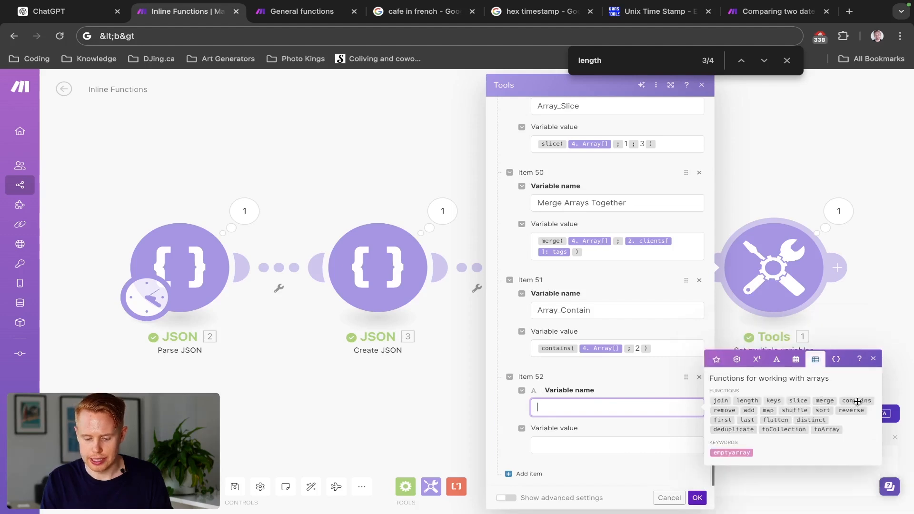
{"action": "mouse_move", "coordinate": [732, 412]}
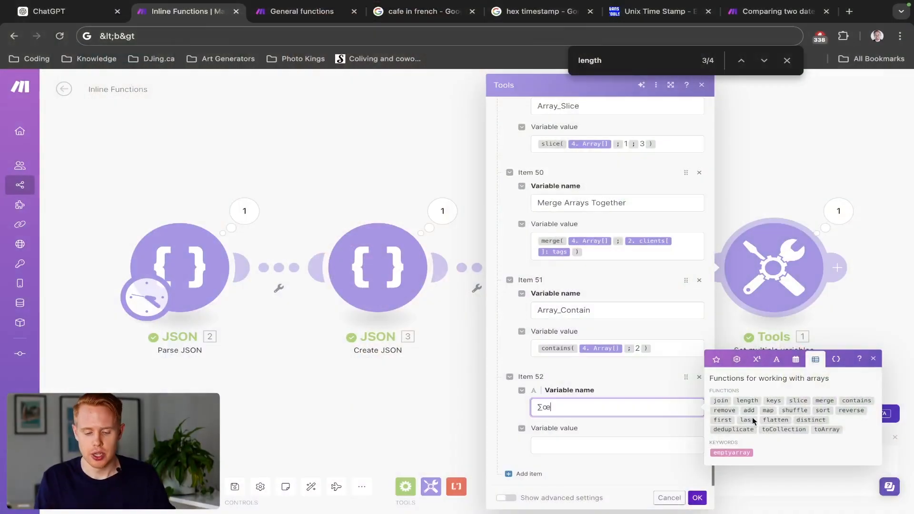
{"action": "key", "text": "BackSpace"}
{"action": "key", "text": "BackSpace"}
{"action": "type", "text": "Remove"}
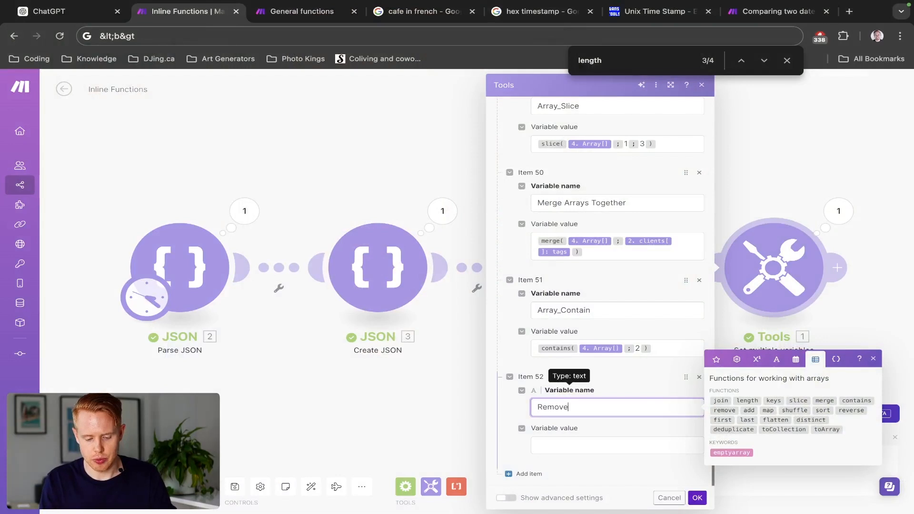
{"action": "type", "text": "Array_"}
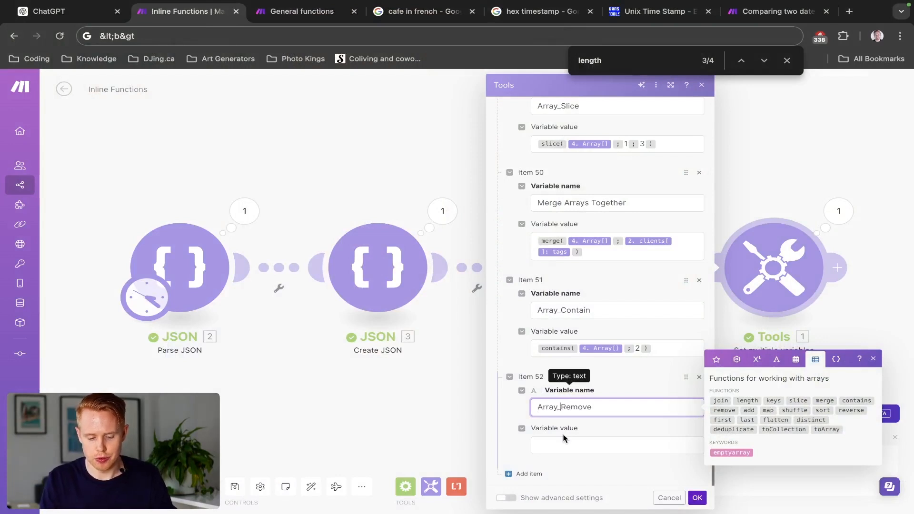
- Set the Array_Remove value to the remove function on Array[] from JSON 4 with values 2, 3 and 4, and save the module
{"action": "left_click", "coordinate": [628, 445]}
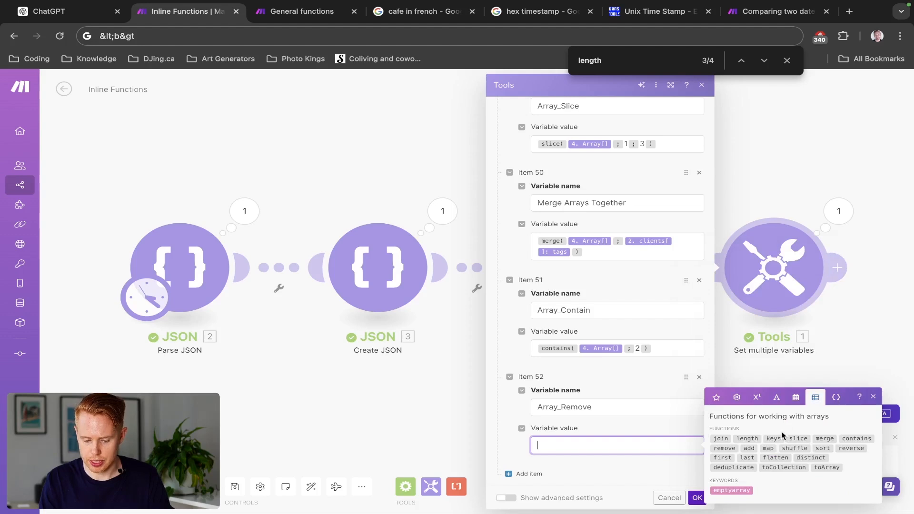
{"action": "left_click", "coordinate": [727, 449]}
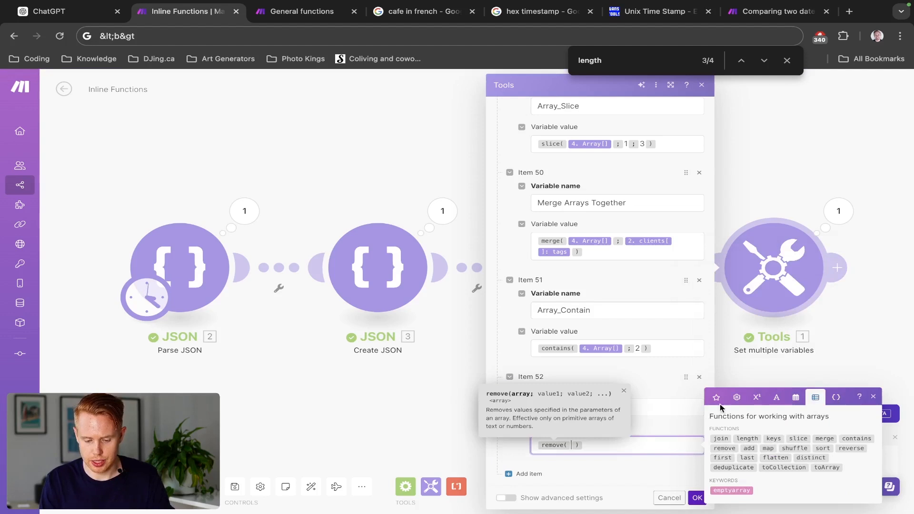
{"action": "left_click", "coordinate": [736, 398]}
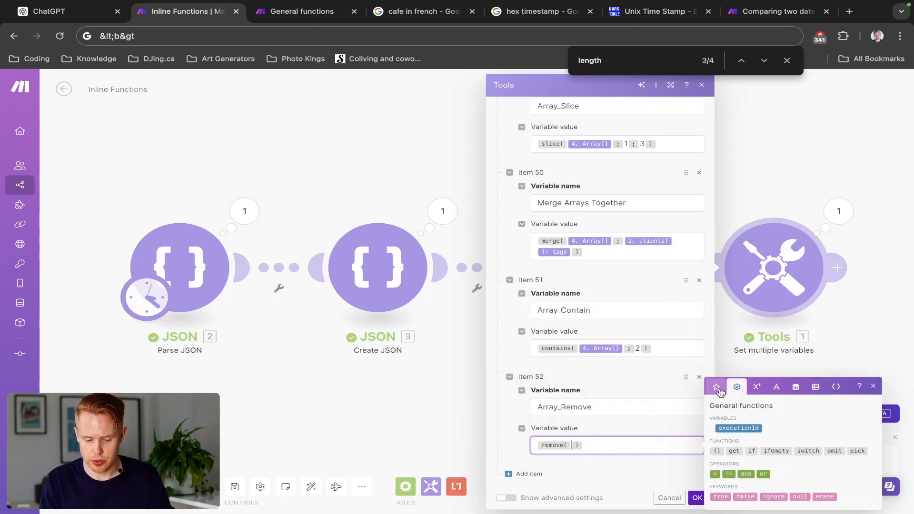
{"action": "left_click", "coordinate": [716, 397]}
{"action": "left_click", "coordinate": [748, 426]}
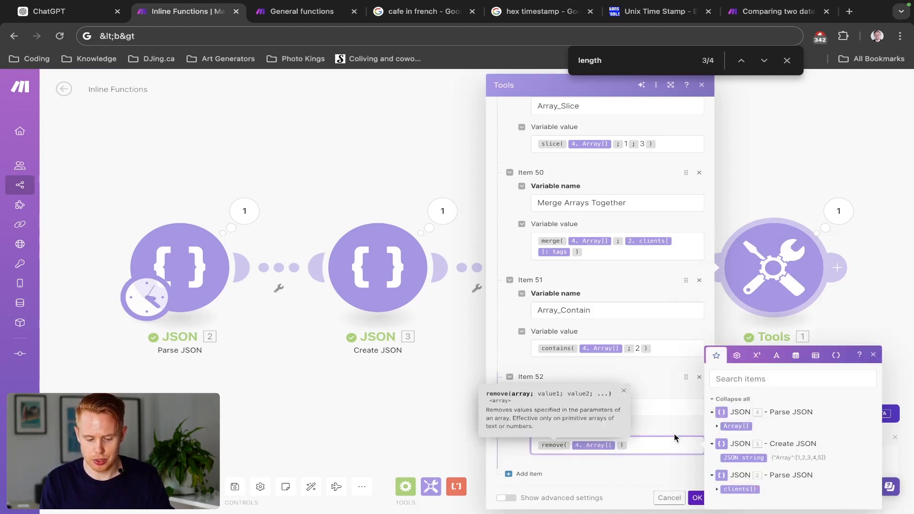
{"action": "type", "text": ";2"}
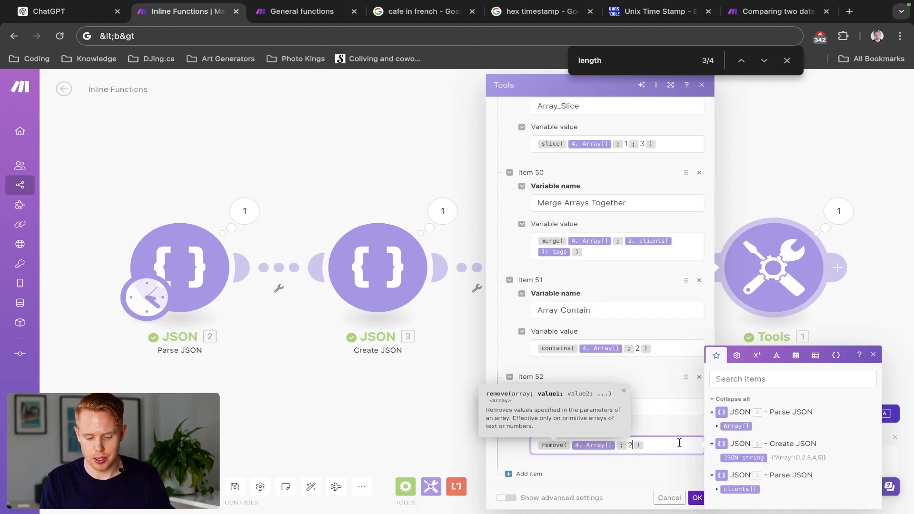
{"action": "type", "text": ";3;4"}
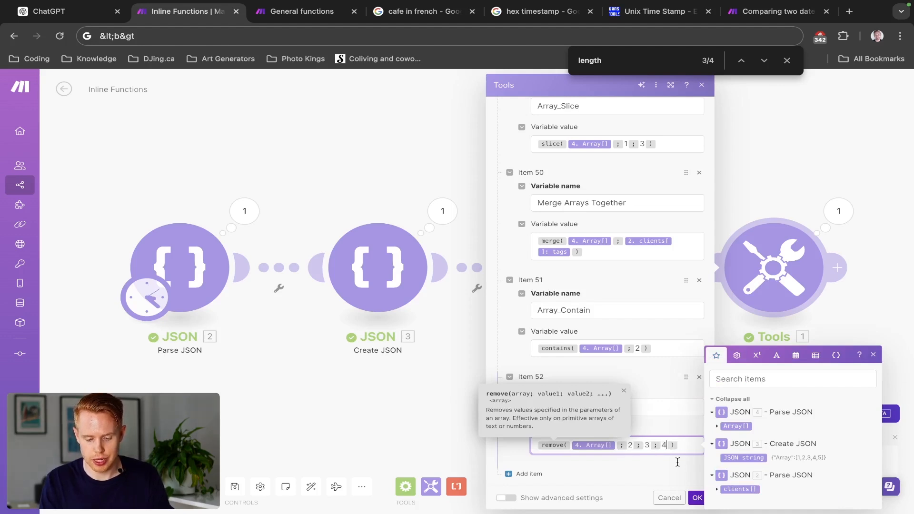
{"action": "left_click", "coordinate": [690, 497]}
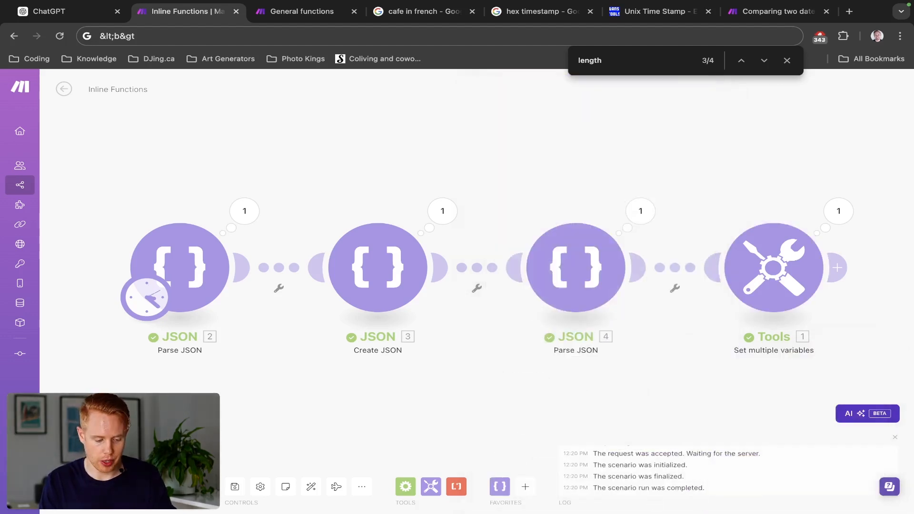
- Run the scenario and expand the Array_Remove array in the Tools output to examine its remaining items
{"action": "left_click", "coordinate": [836, 210]}
{"action": "scroll", "coordinate": [711, 390], "scroll_direction": "down", "scroll_amount": 10}
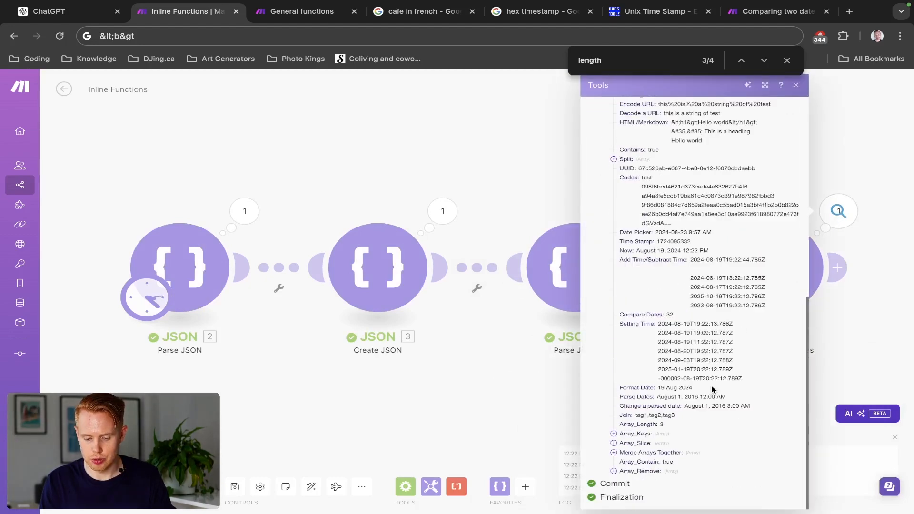
{"action": "left_click", "coordinate": [612, 471]}
{"action": "scroll", "coordinate": [612, 475], "scroll_direction": "down", "scroll_amount": 1}
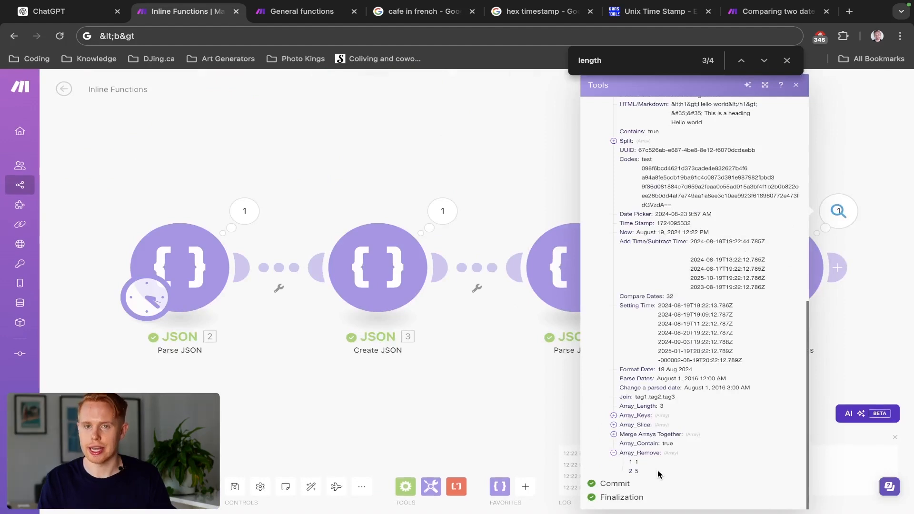
{"action": "left_click", "coordinate": [500, 194]}
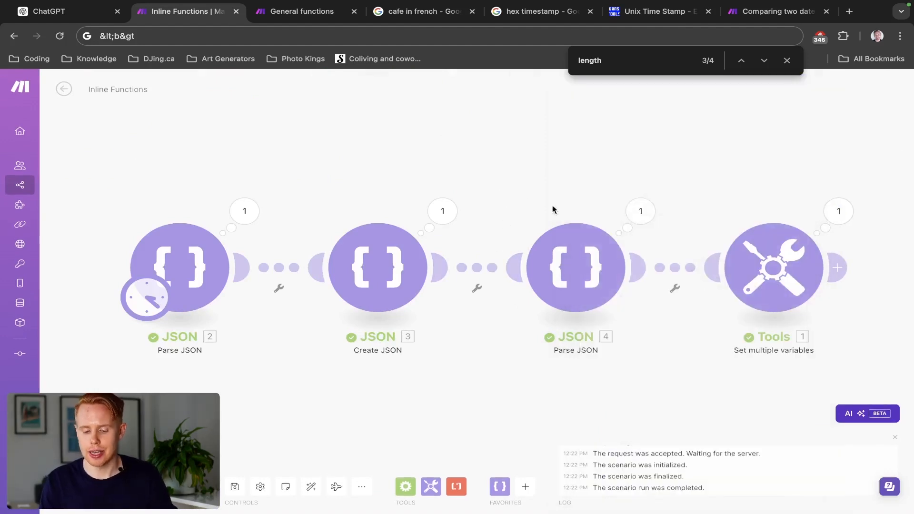
- Add a new variable named Array_Add at the end of the Tools module's variable list
{"action": "left_click", "coordinate": [737, 272]}
{"action": "scroll", "coordinate": [611, 307], "scroll_direction": "down", "scroll_amount": 20}
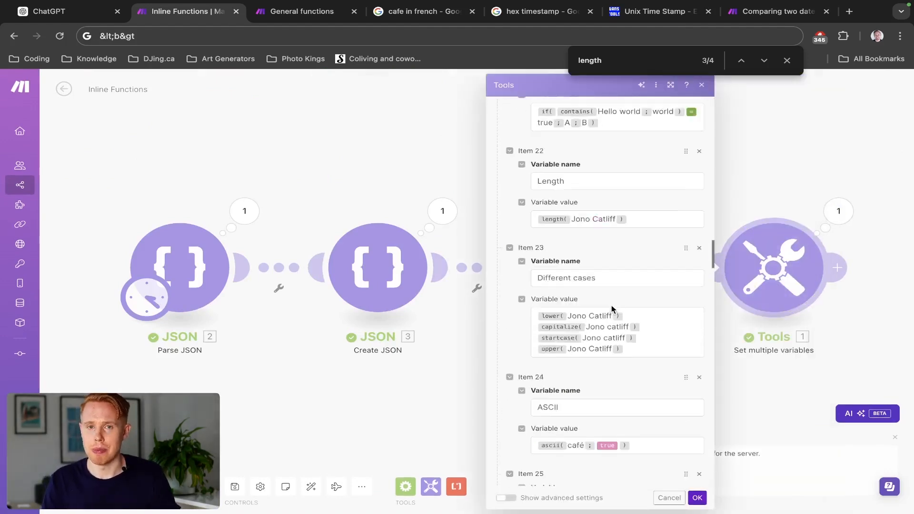
{"action": "scroll", "coordinate": [611, 308], "scroll_direction": "down", "scroll_amount": 15}
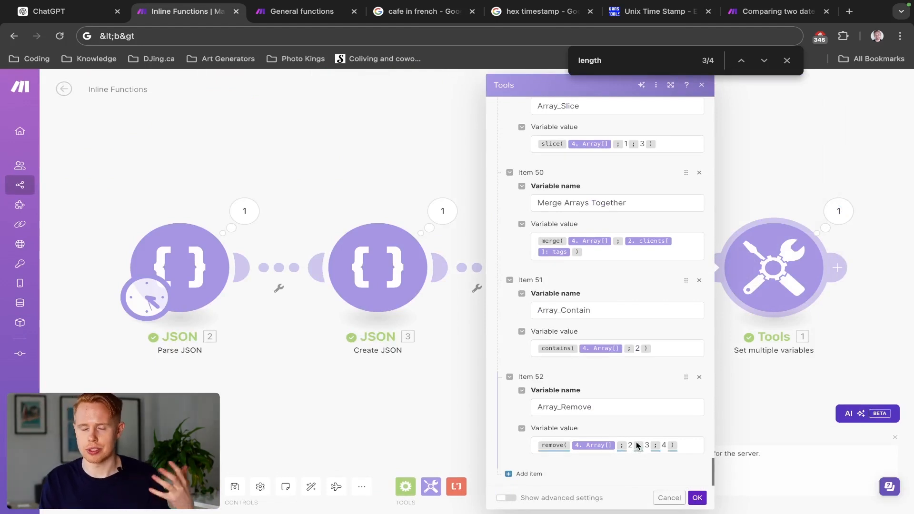
{"action": "left_click", "coordinate": [523, 474]}
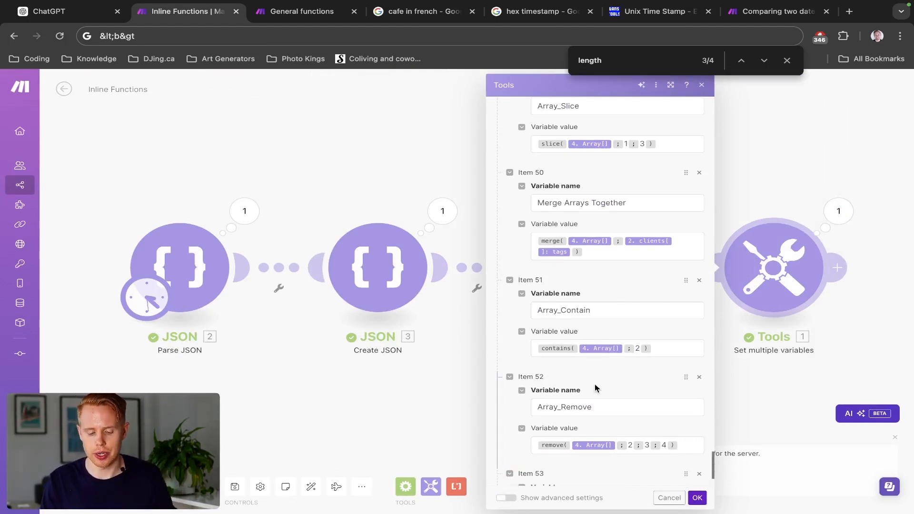
{"action": "scroll", "coordinate": [595, 384], "scroll_direction": "down", "scroll_amount": 2}
{"action": "left_click", "coordinate": [568, 405]}
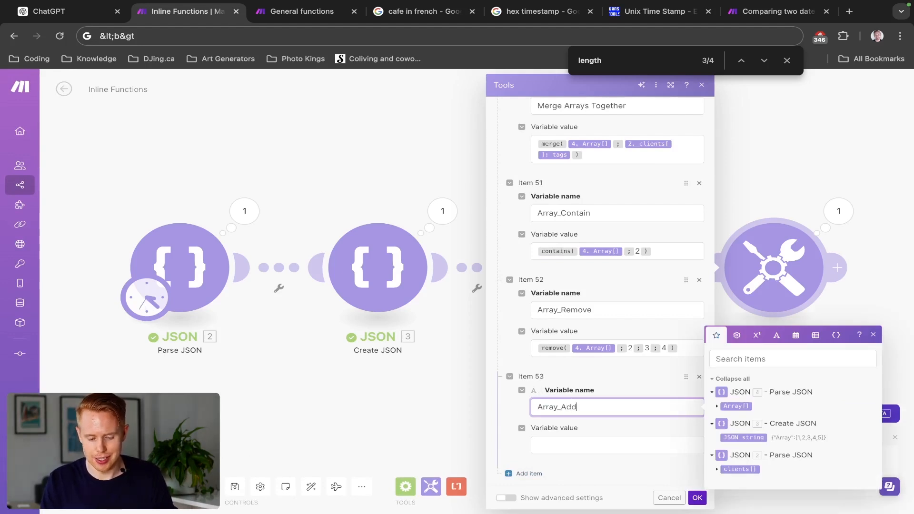
{"action": "left_click", "coordinate": [815, 335]}
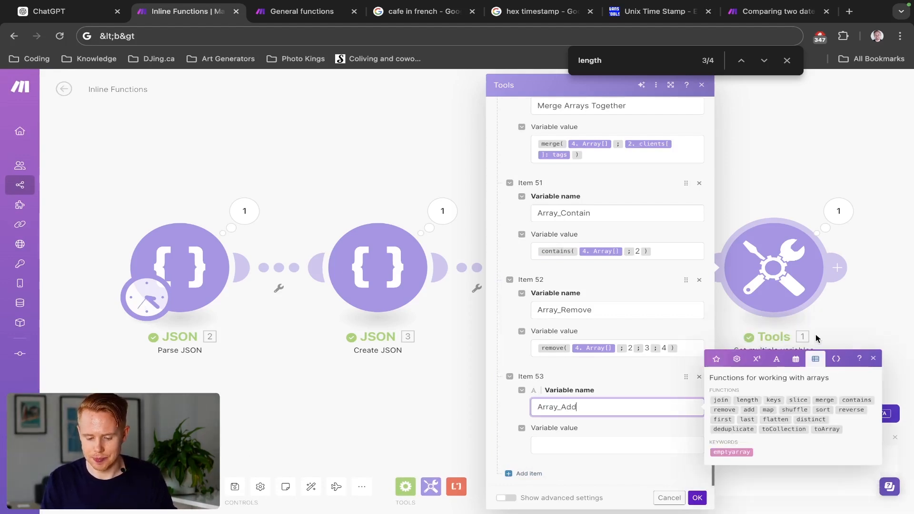
{"action": "left_click", "coordinate": [749, 408]}
{"action": "key", "text": "BackSpace"}
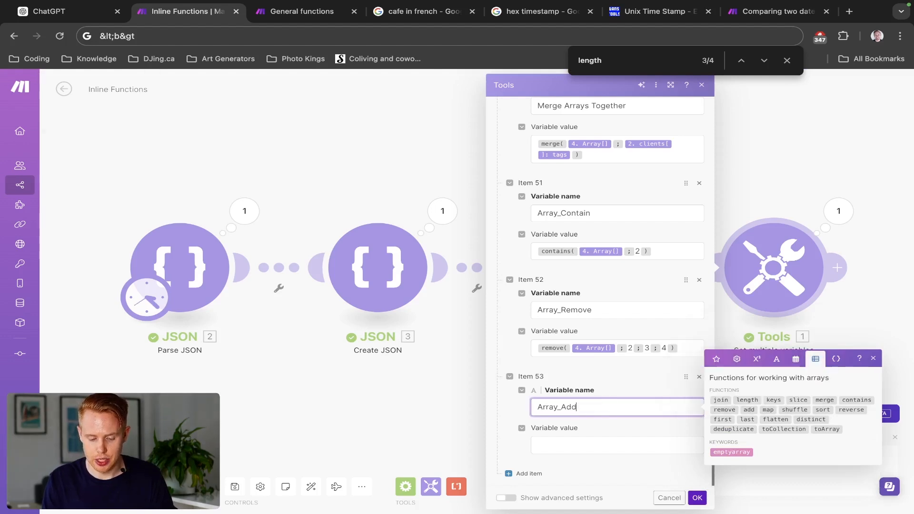
- Set the Array_Add value to the add function on Array[] from JSON 4 with values 6, 7, 8 and 9, and save the module
{"action": "key", "text": "Tab"}
{"action": "left_click", "coordinate": [750, 450]}
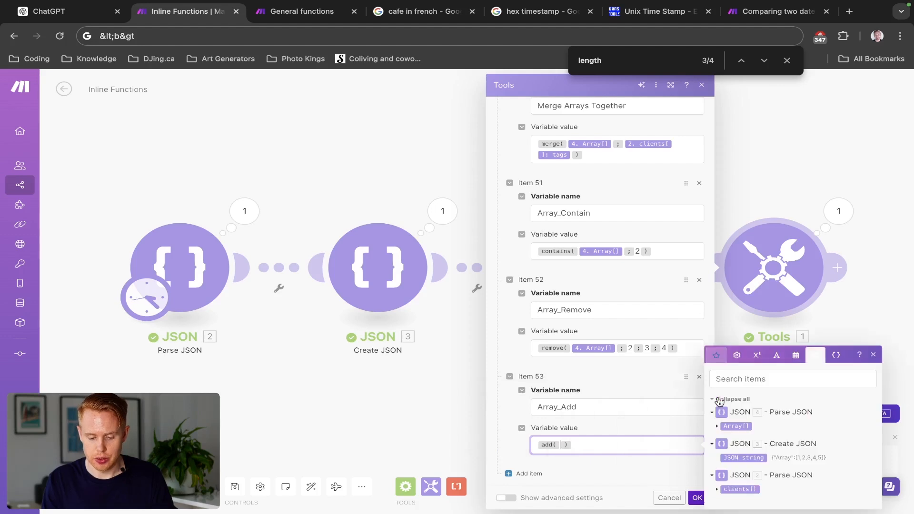
{"action": "left_click", "coordinate": [716, 397]}
{"action": "left_click", "coordinate": [734, 427]}
{"action": "type", "text": ";"}
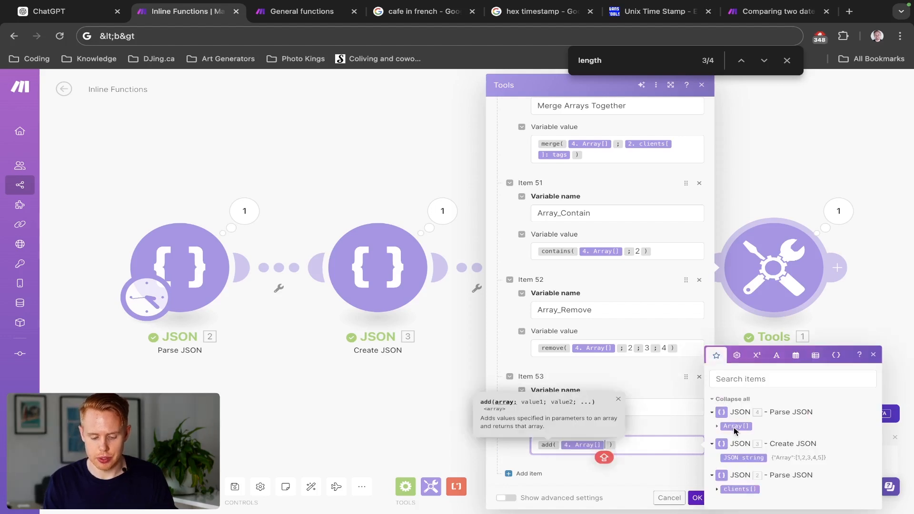
{"action": "type", "text": "6;7;8;9"}
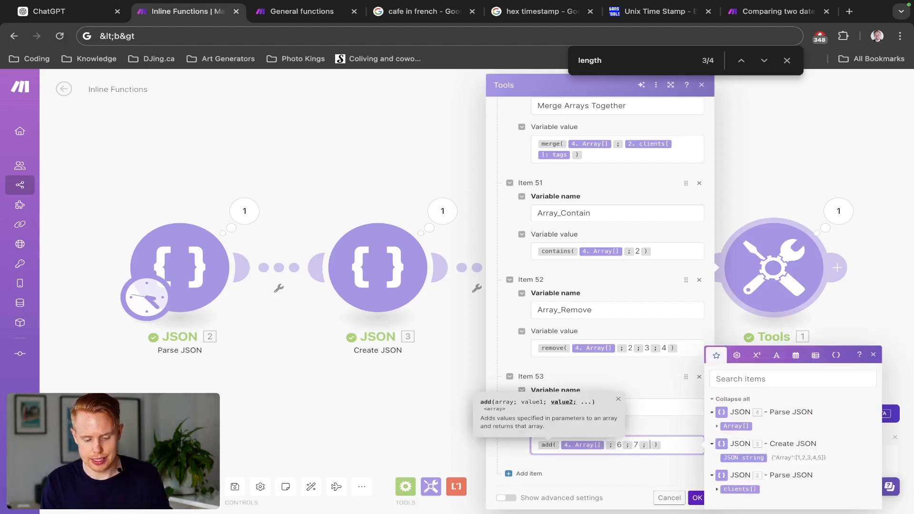
{"action": "left_click", "coordinate": [696, 497]}
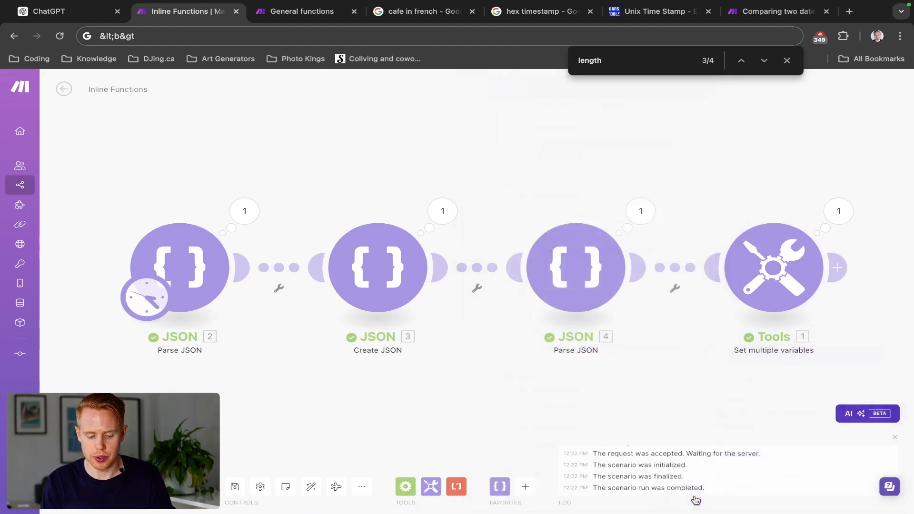
- Run the scenario and expand the Array_Add array in the Tools output to examine its items
{"action": "left_click", "coordinate": [85, 486]}
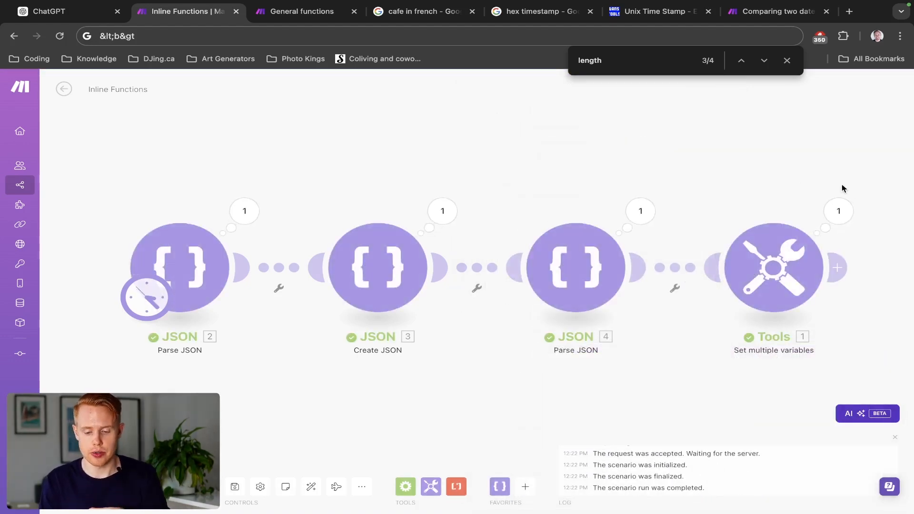
{"action": "left_click", "coordinate": [838, 211]}
{"action": "scroll", "coordinate": [796, 242], "scroll_direction": "down", "scroll_amount": 10}
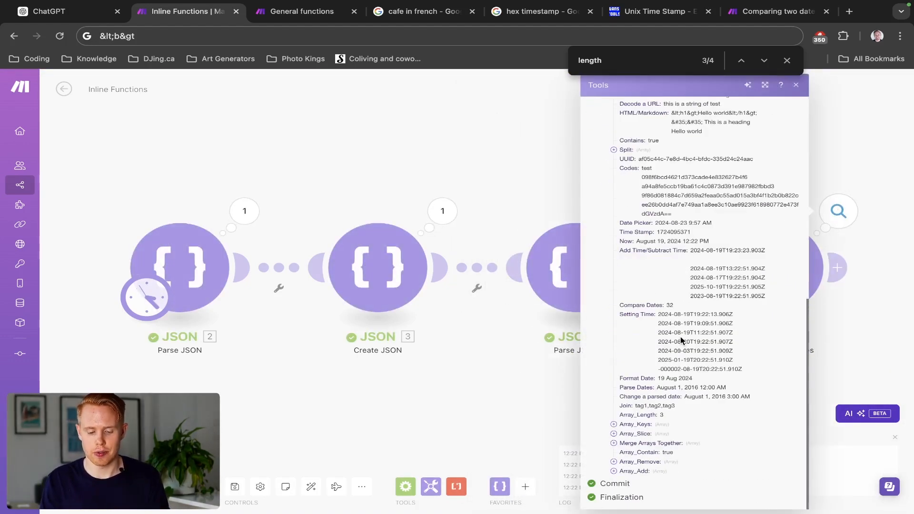
{"action": "left_click", "coordinate": [613, 471]}
{"action": "scroll", "coordinate": [636, 430], "scroll_direction": "down", "scroll_amount": 3}
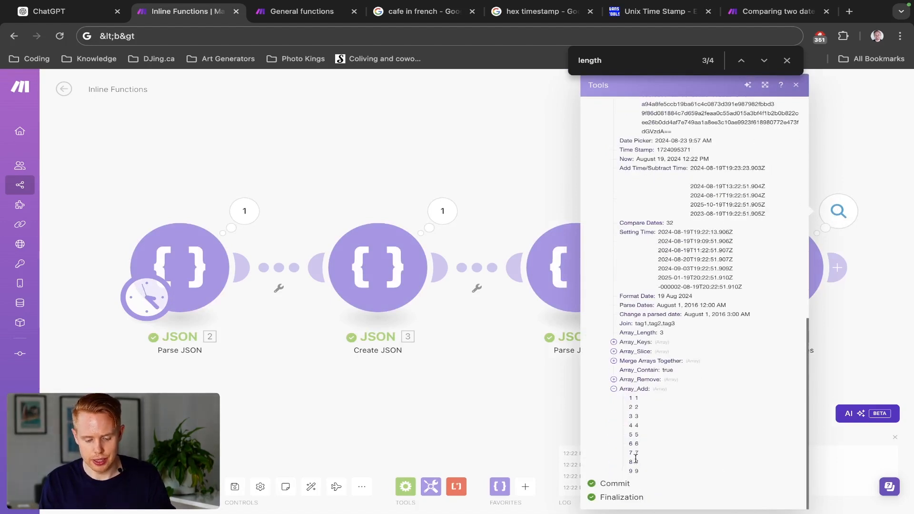
{"action": "left_click", "coordinate": [528, 403]}
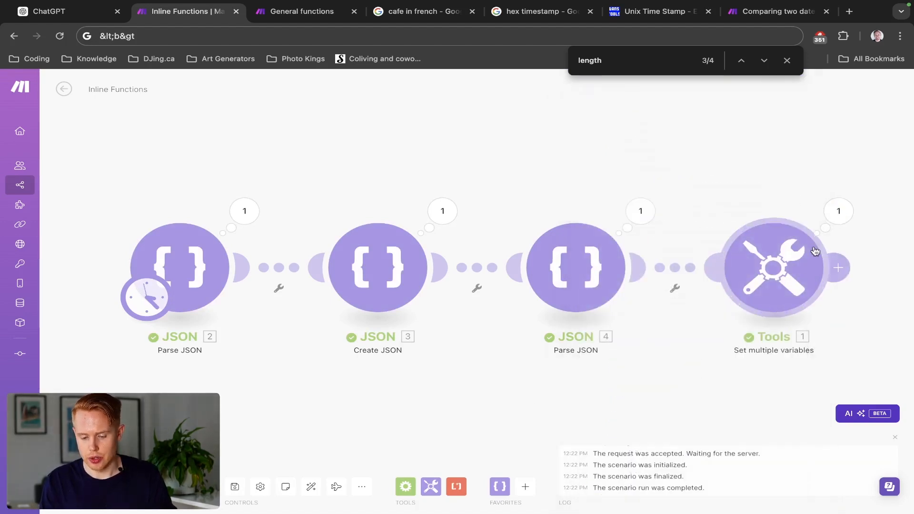
- Add a new variable named Array_Map at the end of the Tools module's variable list
{"action": "left_click", "coordinate": [718, 262]}
{"action": "scroll", "coordinate": [616, 308], "scroll_direction": "down", "scroll_amount": 20}
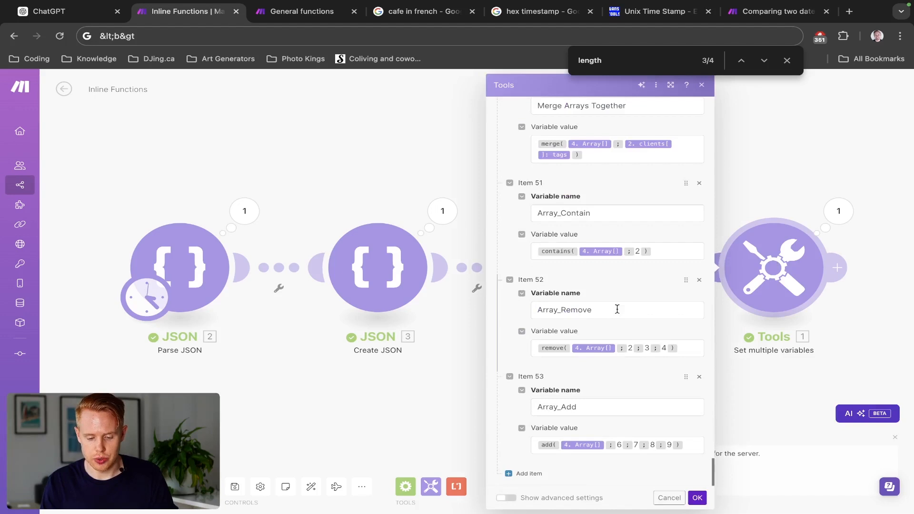
{"action": "left_click", "coordinate": [526, 473]}
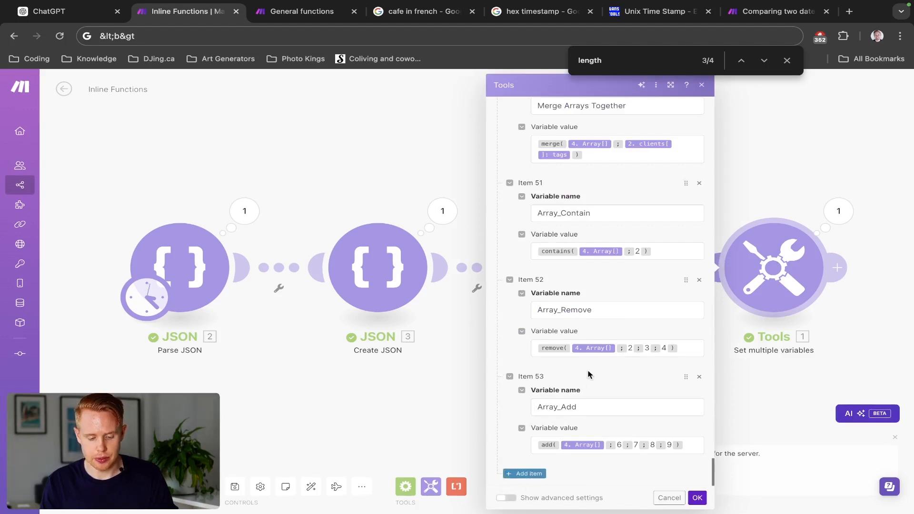
{"action": "left_click", "coordinate": [571, 407]}
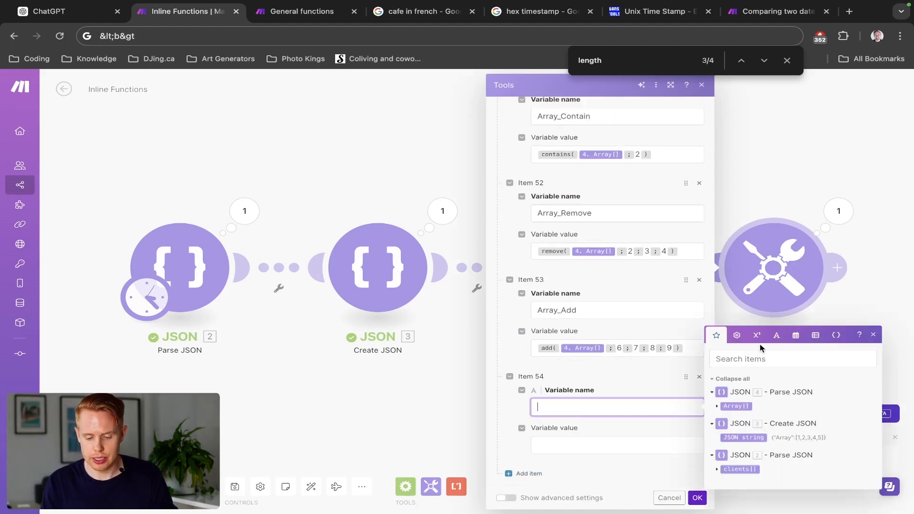
{"action": "left_click", "coordinate": [813, 336]}
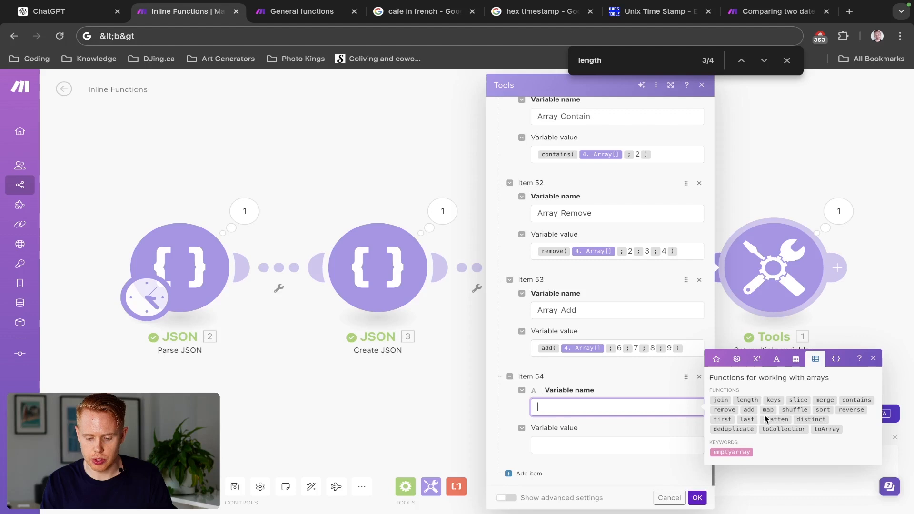
{"action": "mouse_move", "coordinate": [765, 410]}
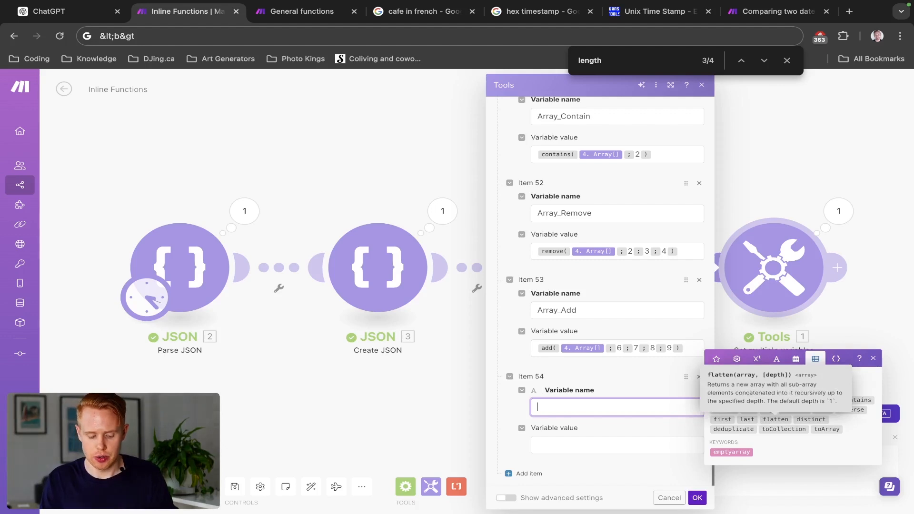
{"action": "type", "text": "Map"}
{"action": "key", "text": "Home"}
{"action": "type", "text": "Array_"}
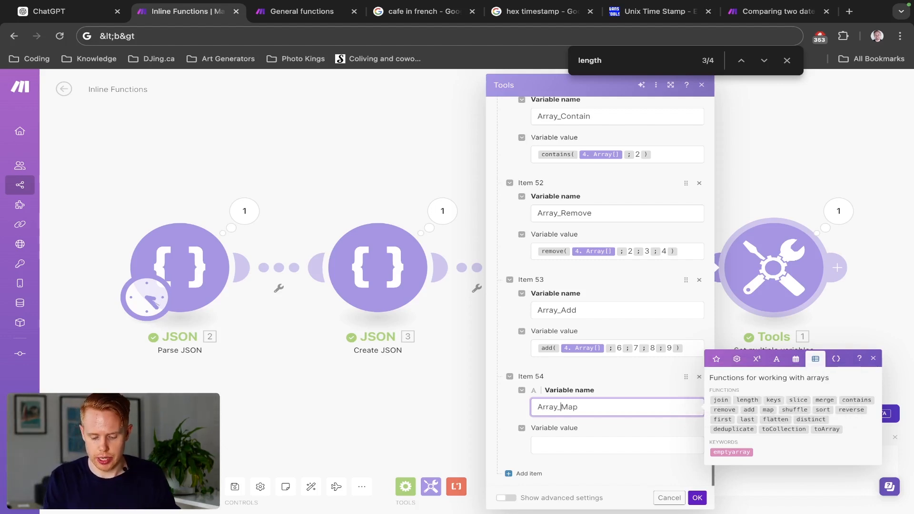
- Set the Array_Map value to the map function on clients[] from JSON 2 with the raw key tags, and save the module
{"action": "left_click", "coordinate": [687, 439]}
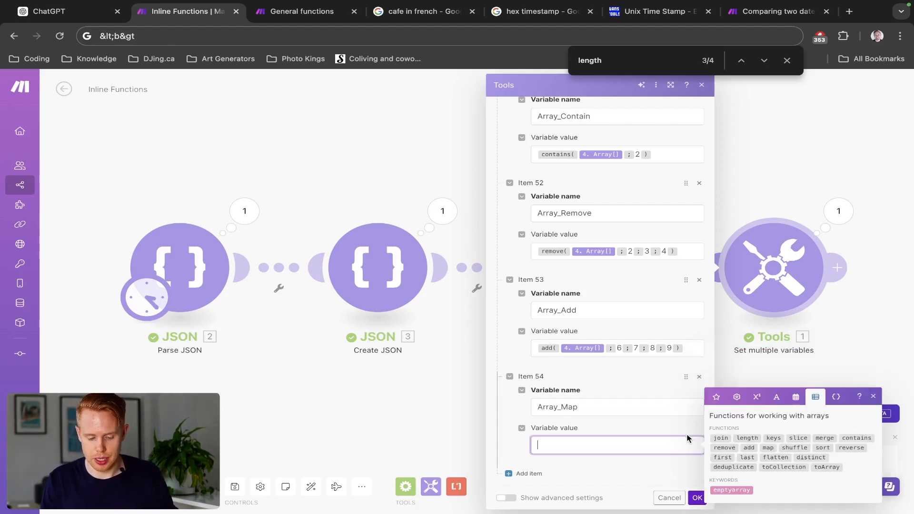
{"action": "left_click", "coordinate": [768, 448]}
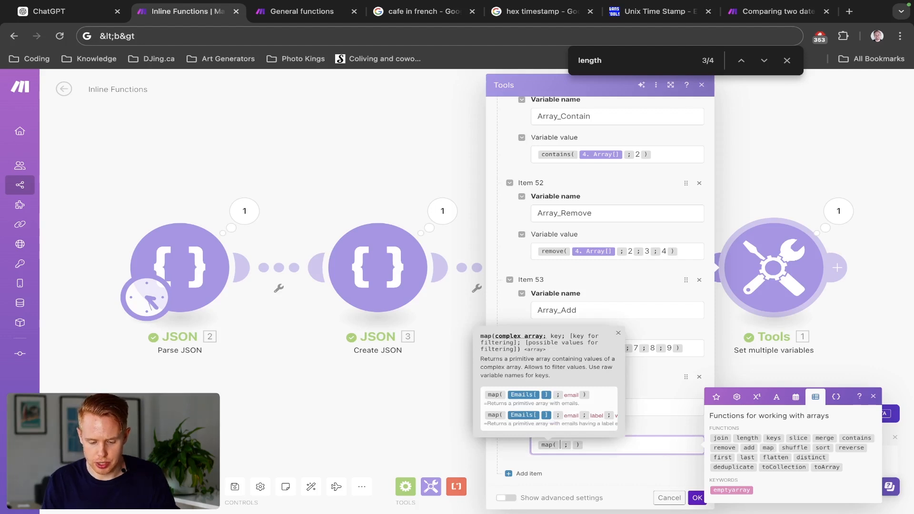
{"action": "left_click", "coordinate": [718, 401]}
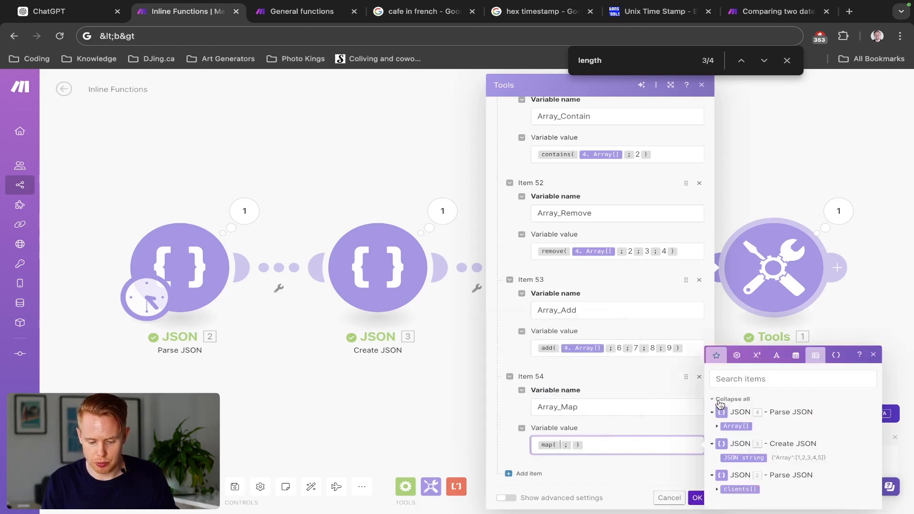
{"action": "left_click", "coordinate": [735, 488]}
{"action": "type", "text": "tags"}
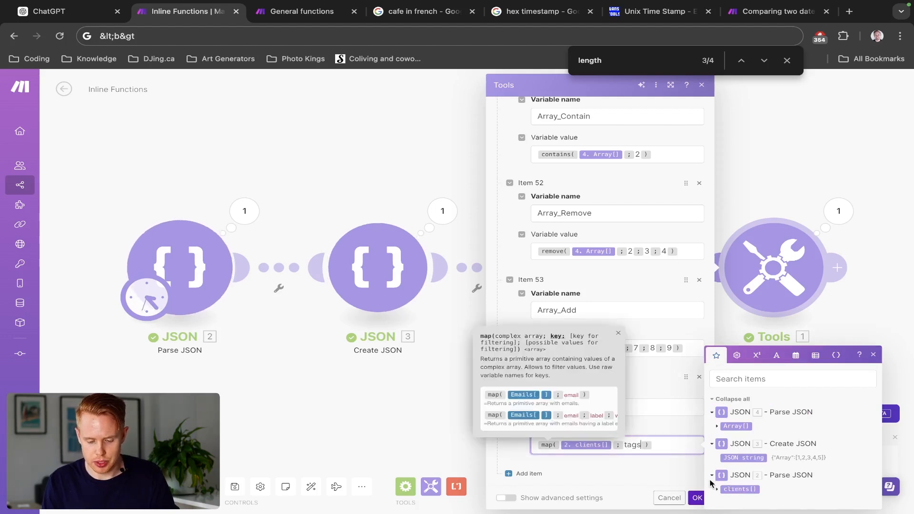
{"action": "left_click", "coordinate": [697, 498]}
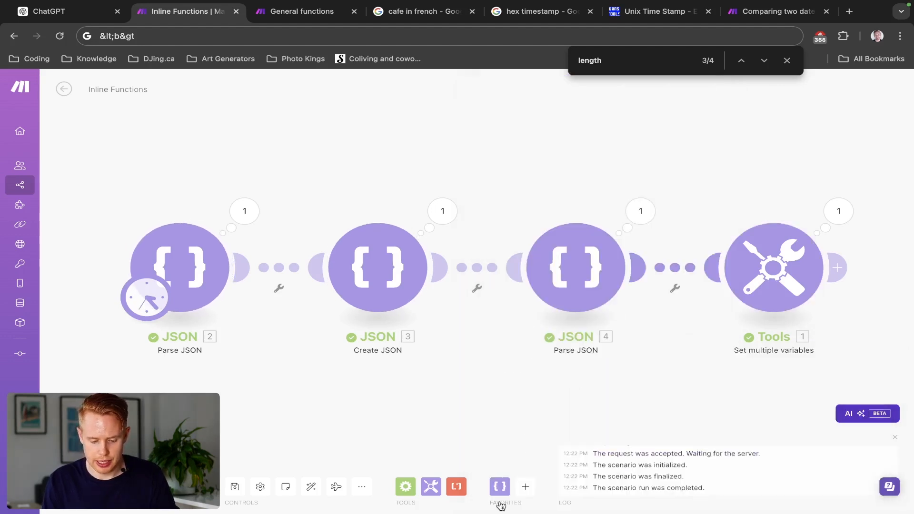
- Run the scenario and expand the Array_Map array and its first item in the Tools output
{"action": "left_click", "coordinate": [838, 211]}
{"action": "scroll", "coordinate": [658, 333], "scroll_direction": "down", "scroll_amount": 8}
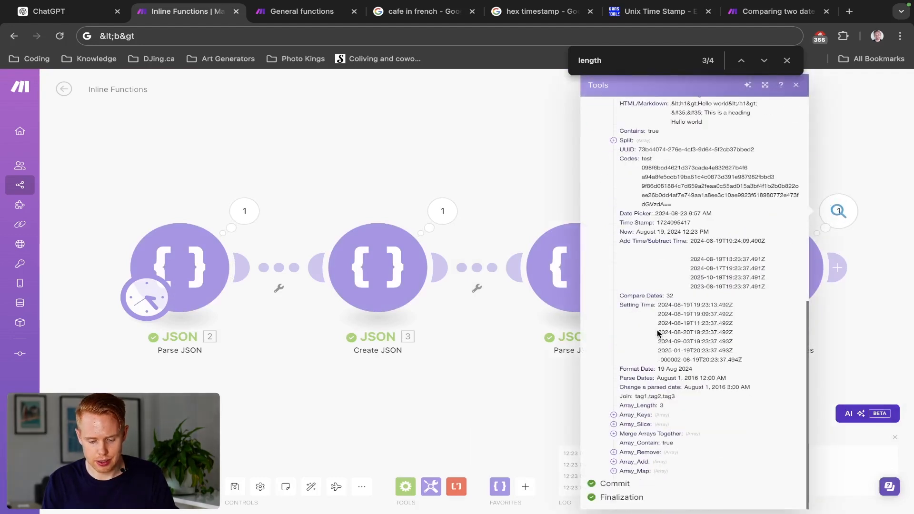
{"action": "left_click", "coordinate": [613, 471]}
{"action": "scroll", "coordinate": [616, 473], "scroll_direction": "down", "scroll_amount": 1}
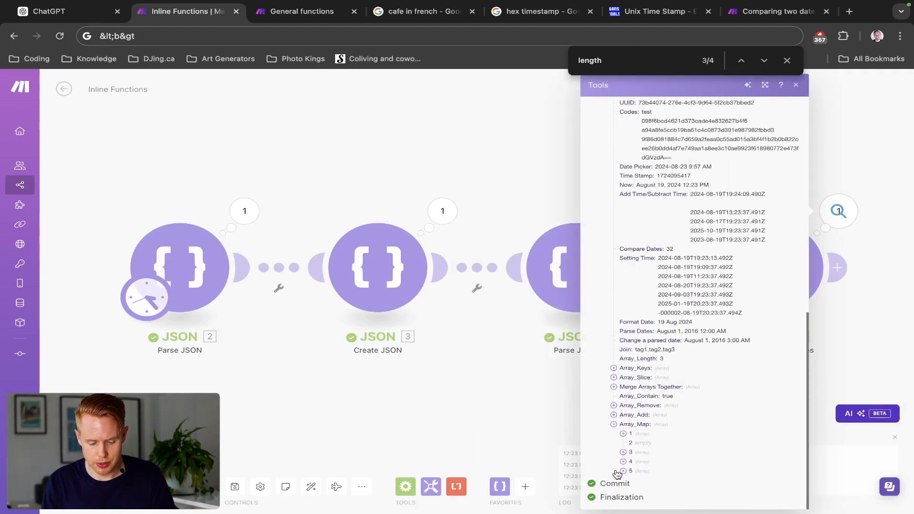
{"action": "left_click", "coordinate": [623, 434]}
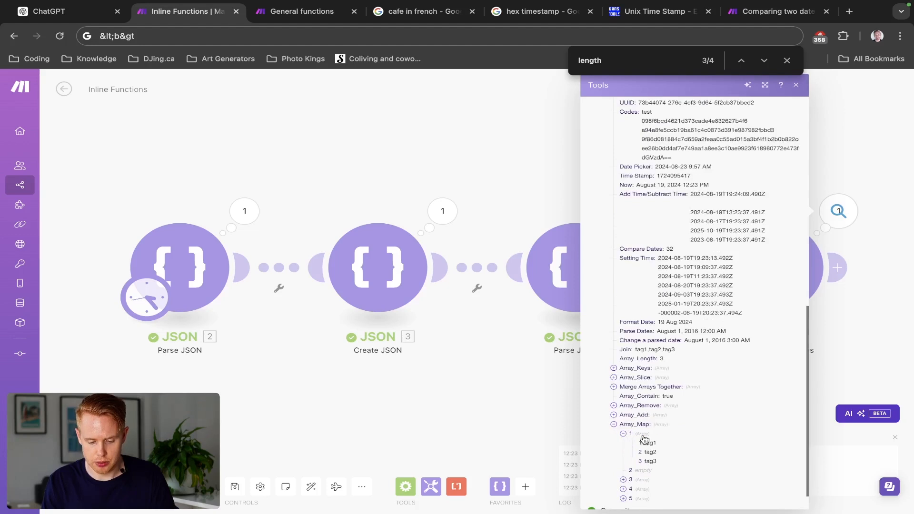
{"action": "scroll", "coordinate": [657, 437], "scroll_direction": "up", "scroll_amount": 5}
{"action": "scroll", "coordinate": [658, 435], "scroll_direction": "down", "scroll_amount": 1}
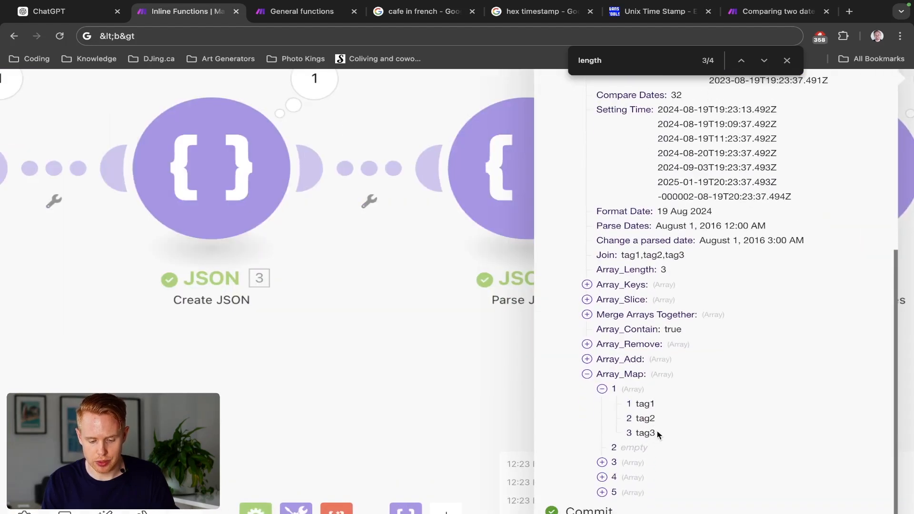
- Expand items 3, 4 and 5 of Array_Map to examine their tags, and close the output
{"action": "left_click", "coordinate": [602, 389]}
{"action": "left_click", "coordinate": [602, 462]}
{"action": "scroll", "coordinate": [605, 465], "scroll_direction": "down", "scroll_amount": 2}
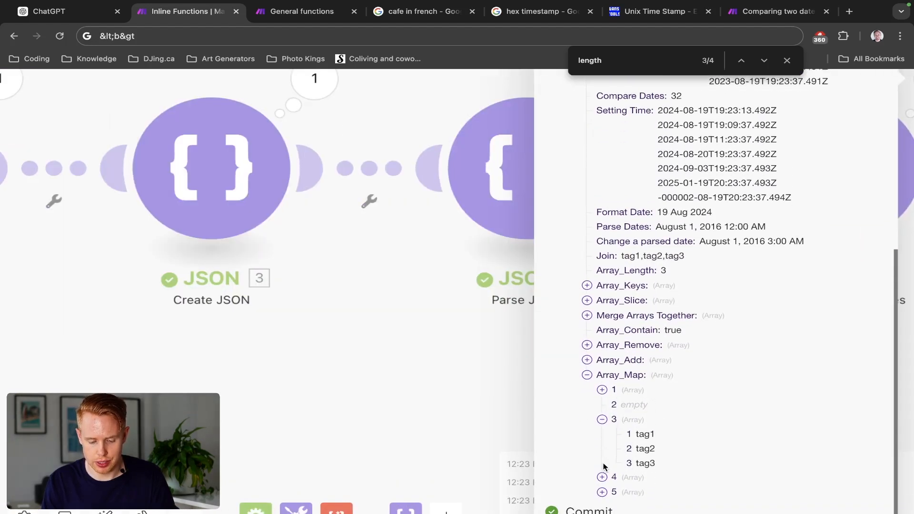
{"action": "left_click", "coordinate": [602, 431]}
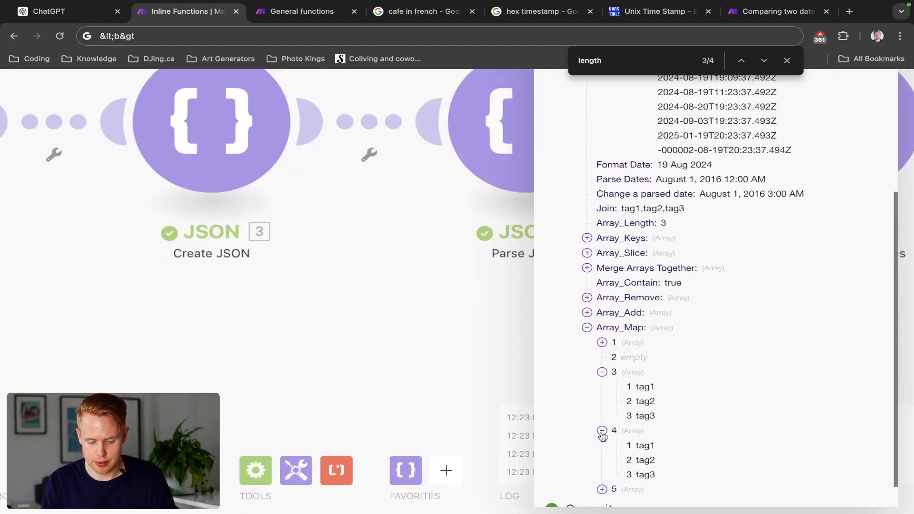
{"action": "left_click", "coordinate": [601, 489]}
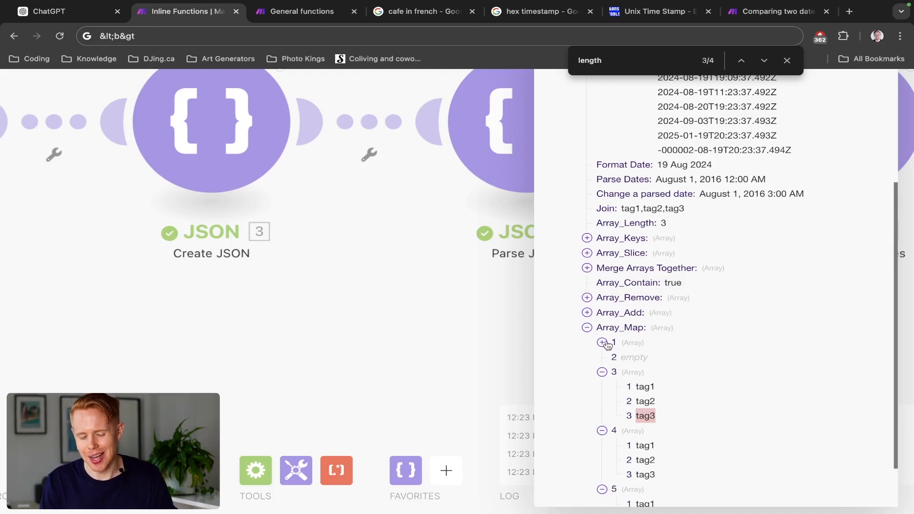
{"action": "left_click", "coordinate": [588, 328]}
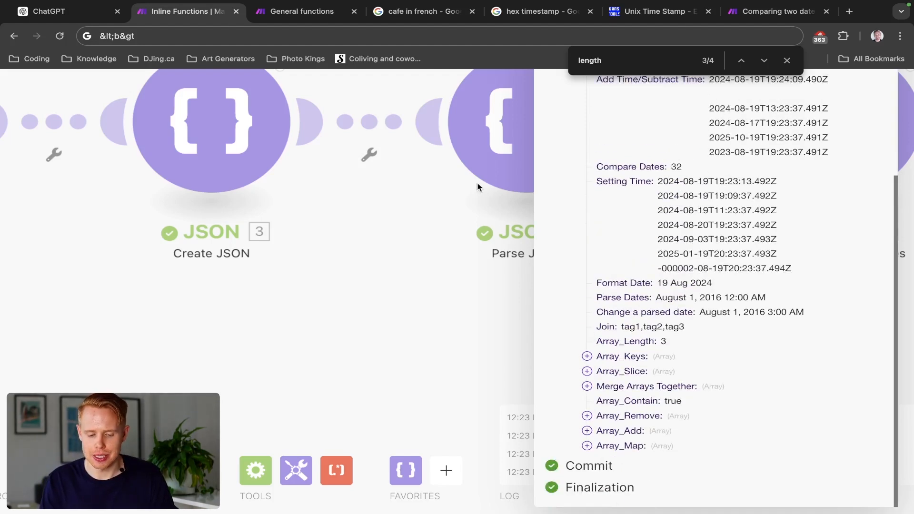
{"action": "left_click", "coordinate": [471, 238]}
- In the Tools module's Array_Map value, replace the mapped clients[]: tags item in the map function with the raw key tags
{"action": "left_click", "coordinate": [790, 171]}
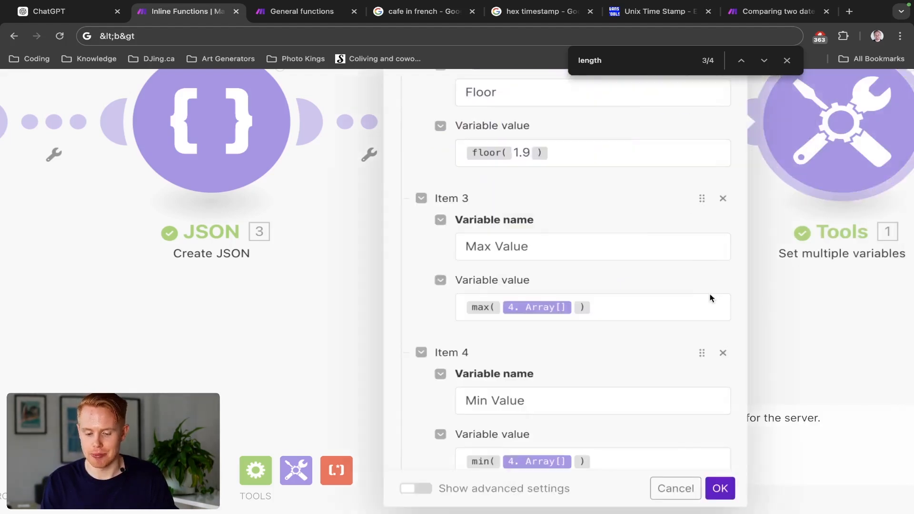
{"action": "scroll", "coordinate": [652, 448], "scroll_direction": "down", "scroll_amount": 20}
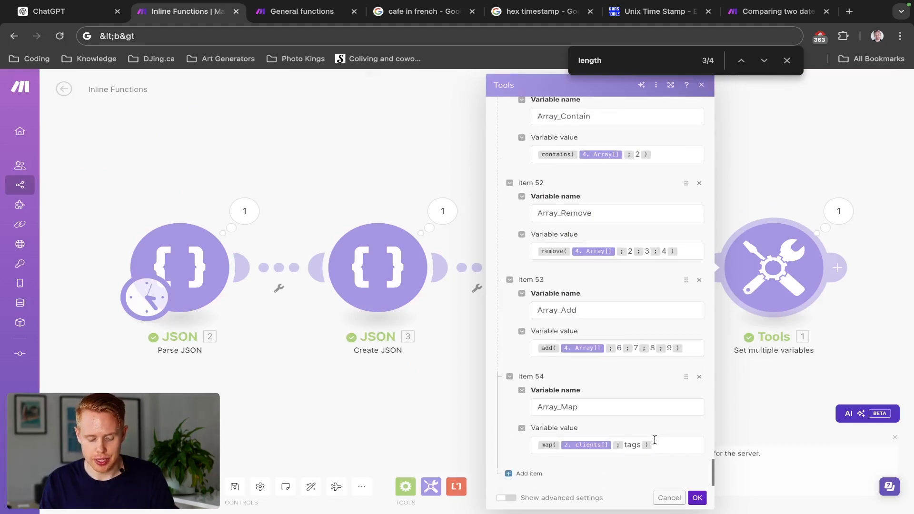
{"action": "left_click", "coordinate": [655, 440]}
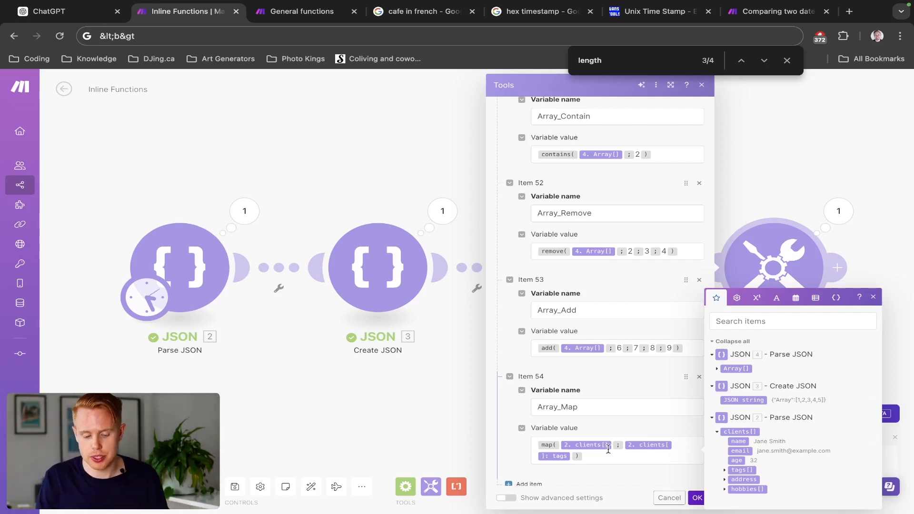
{"action": "left_click", "coordinate": [570, 456]}
{"action": "key", "text": "BackSpace"}
{"action": "type", "text": "tags "}
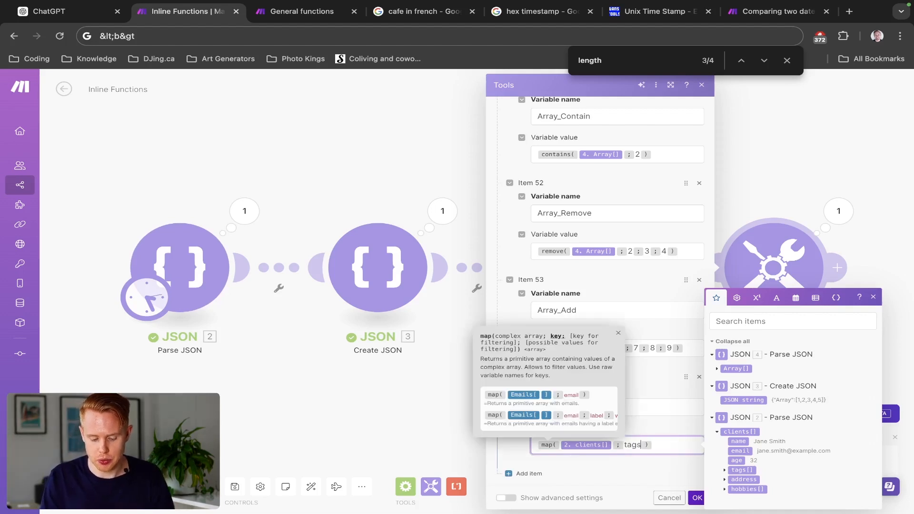
{"action": "type", "text": ";"}
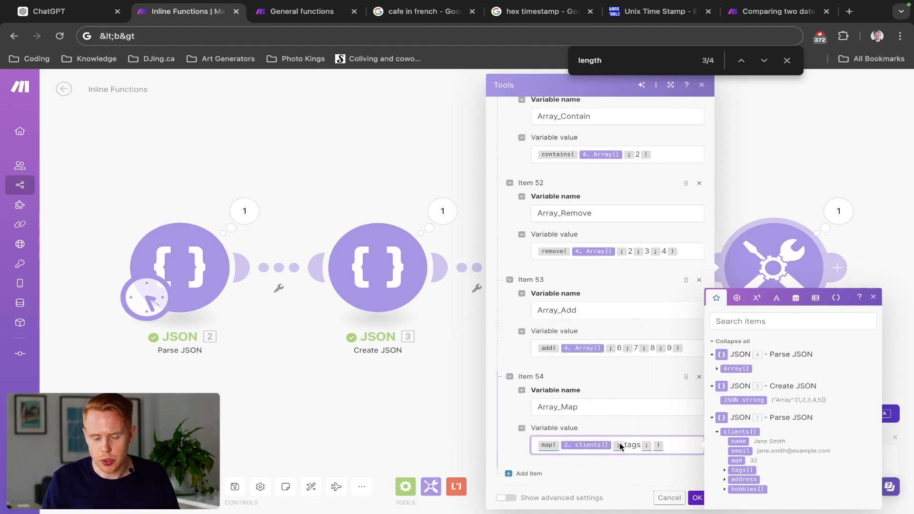
- Add the filter key name and the client's full name as the filter value to Array_Map's map function, and save the module
{"action": "type", "text": "name "}
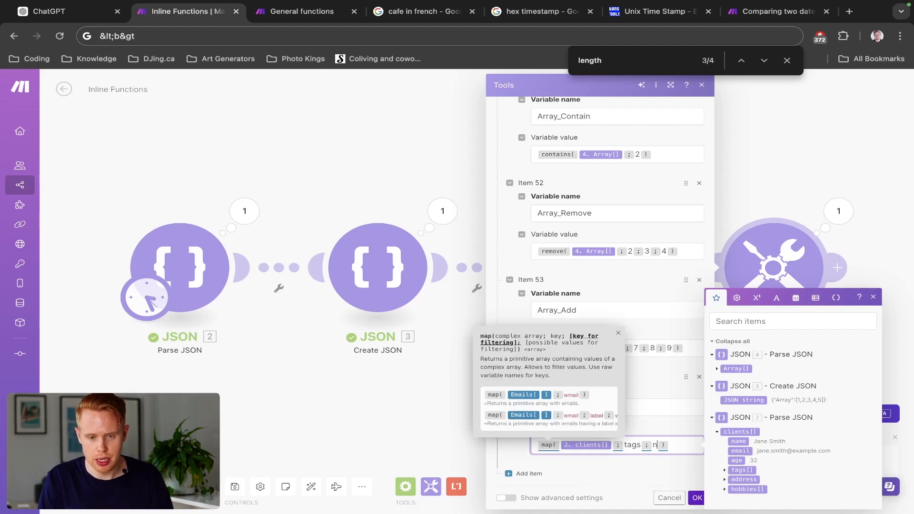
{"action": "type", "text": "; "}
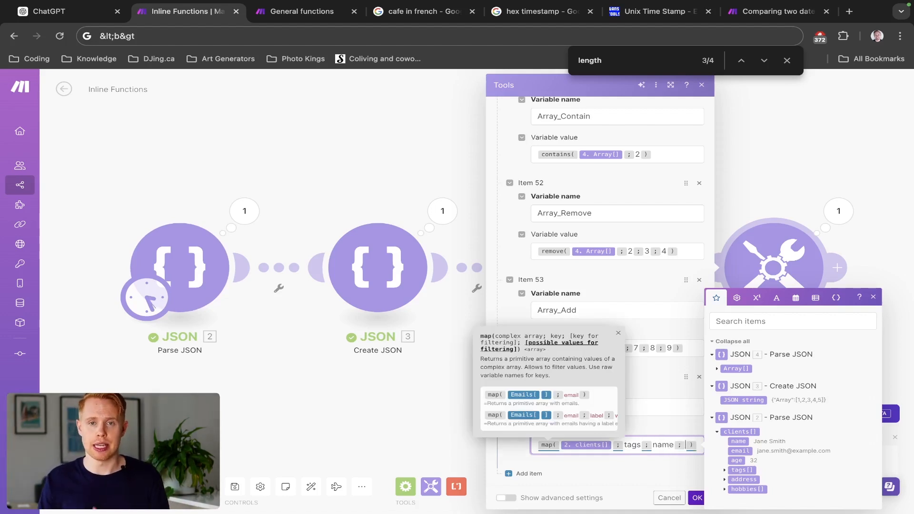
{"action": "type", "text": "John Doe"}
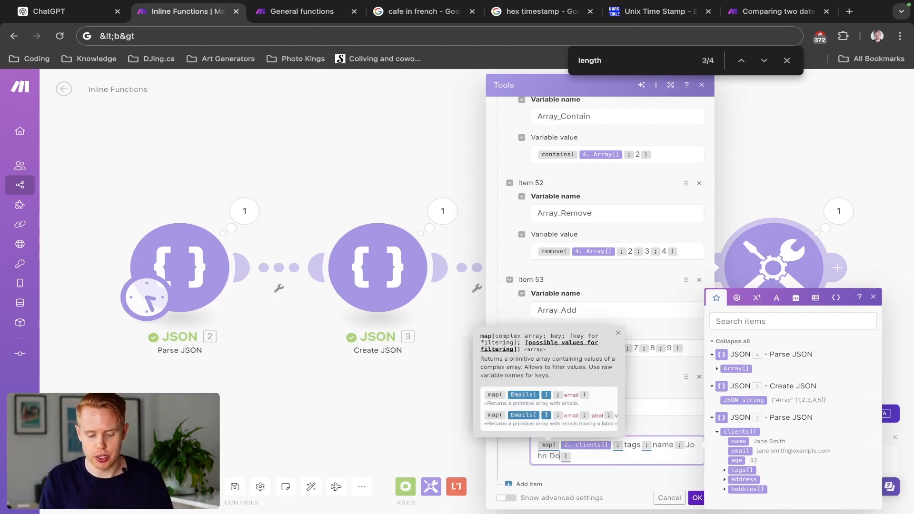
{"action": "left_click", "coordinate": [611, 457]}
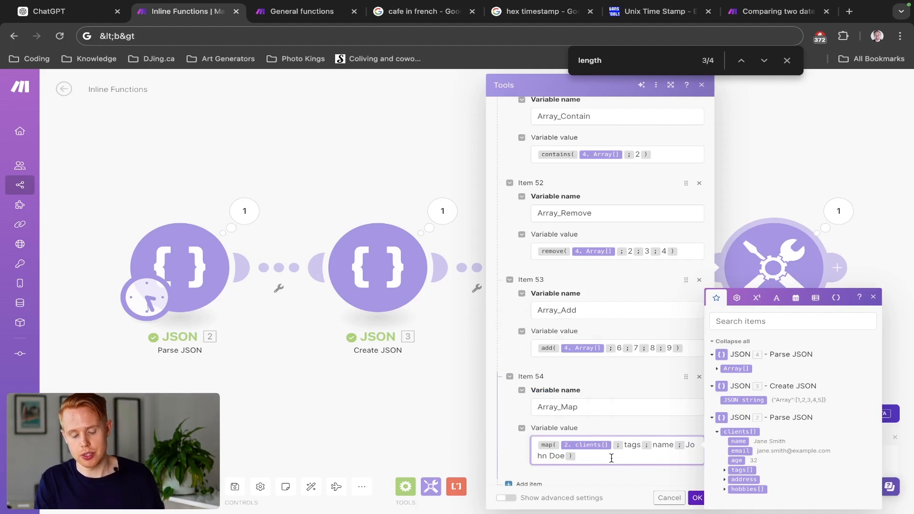
{"action": "left_click", "coordinate": [696, 498]}
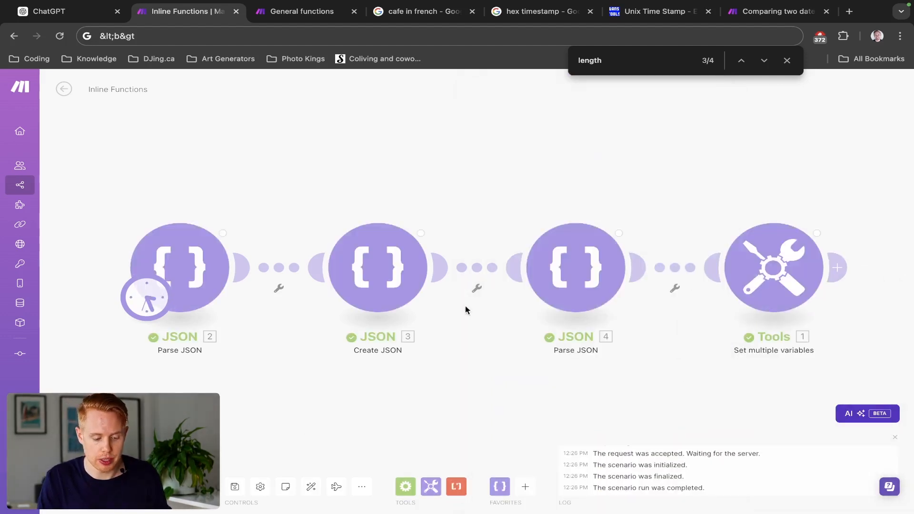
- In the Tools output of the scenario run, expand Array_Map and its first item to examine the tags, and close the output
{"action": "left_click", "coordinate": [838, 215]}
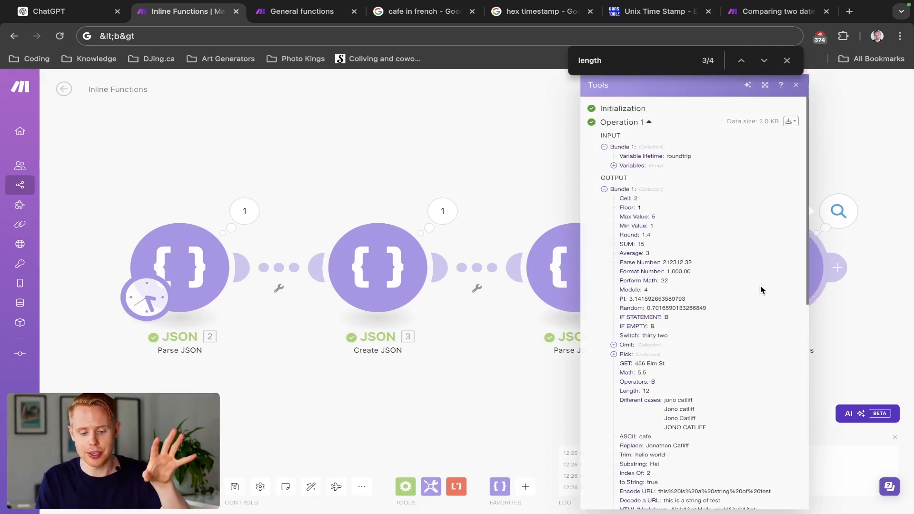
{"action": "scroll", "coordinate": [730, 359], "scroll_direction": "down", "scroll_amount": 10}
{"action": "left_click", "coordinate": [614, 471]}
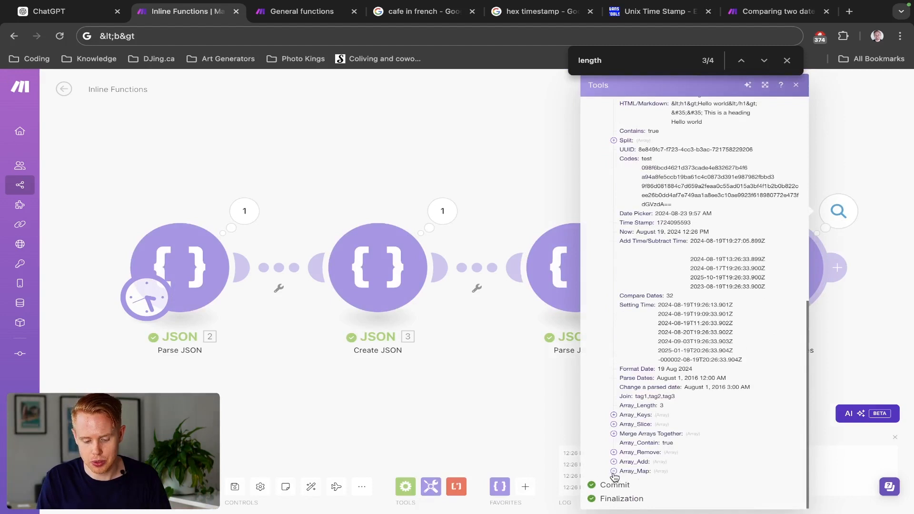
{"action": "left_click", "coordinate": [623, 480]}
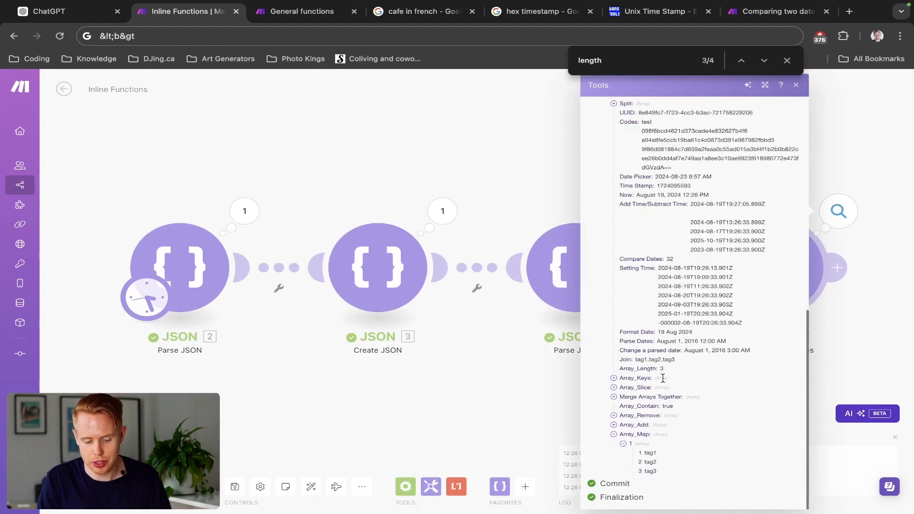
{"action": "scroll", "coordinate": [642, 461], "scroll_direction": "down", "scroll_amount": 1}
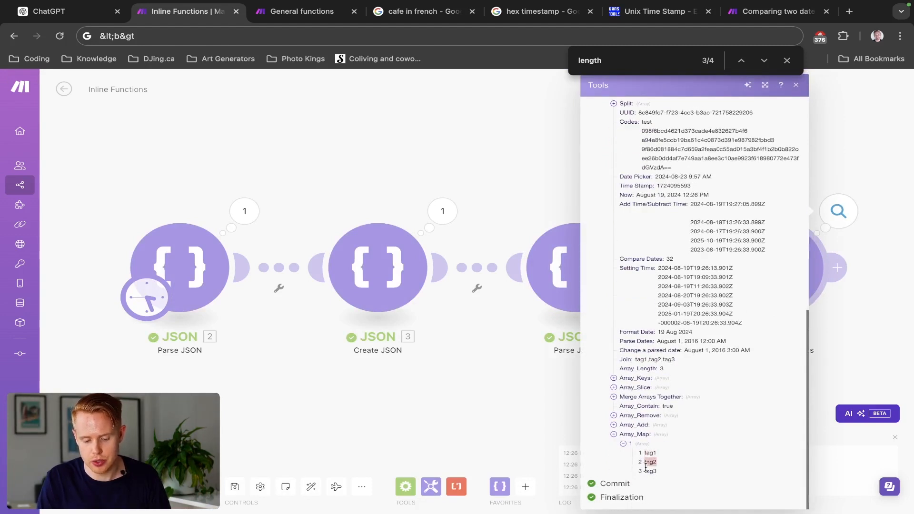
{"action": "left_click", "coordinate": [504, 373]}
- Reopen the Tools module and add a new variable named Shuffle after Array_Map
{"action": "left_click", "coordinate": [742, 271]}
{"action": "scroll", "coordinate": [644, 285], "scroll_direction": "down", "scroll_amount": 18}
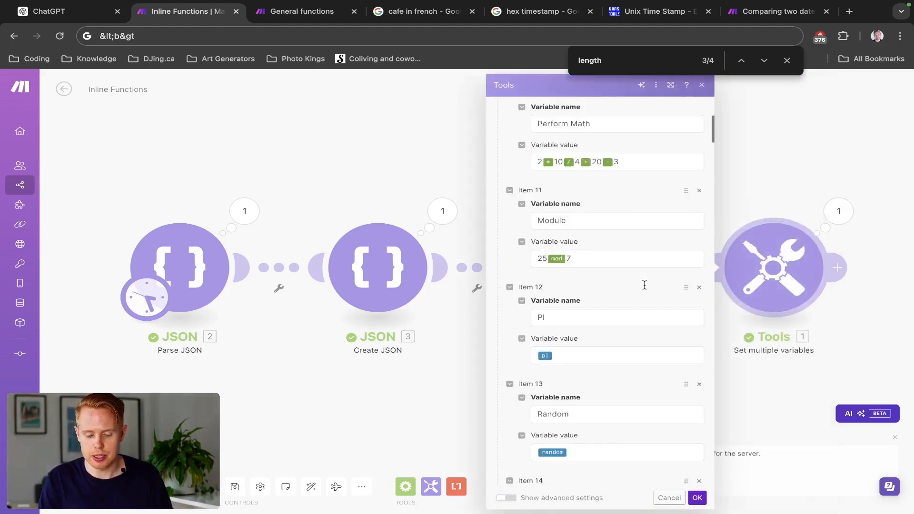
{"action": "scroll", "coordinate": [644, 285], "scroll_direction": "down", "scroll_amount": 20}
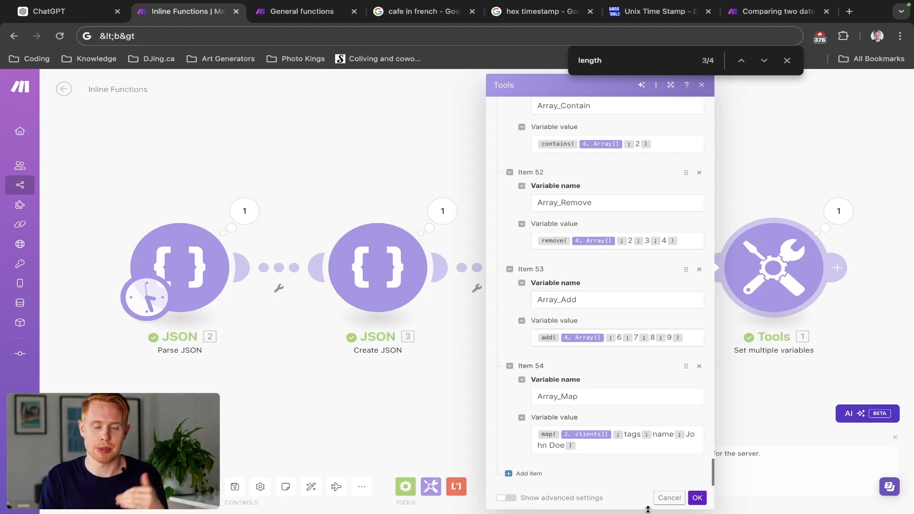
{"action": "left_click", "coordinate": [524, 473]}
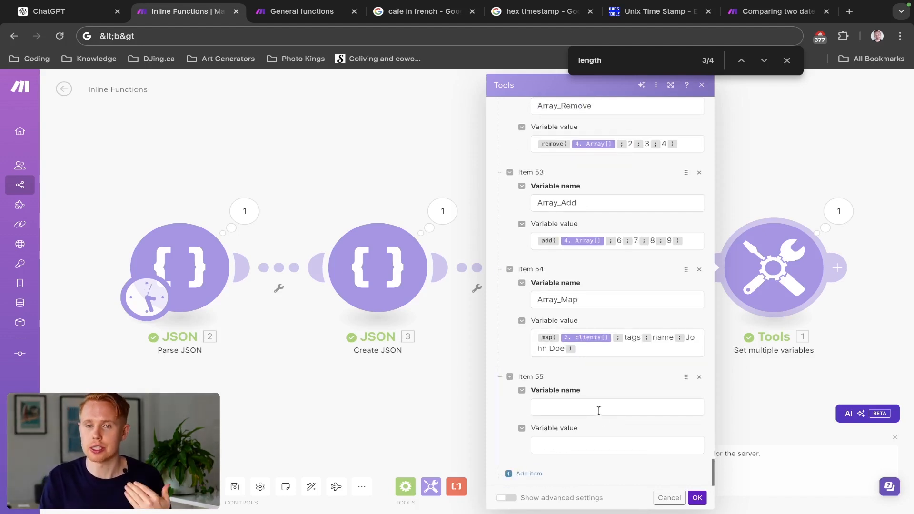
{"action": "left_click", "coordinate": [591, 411]}
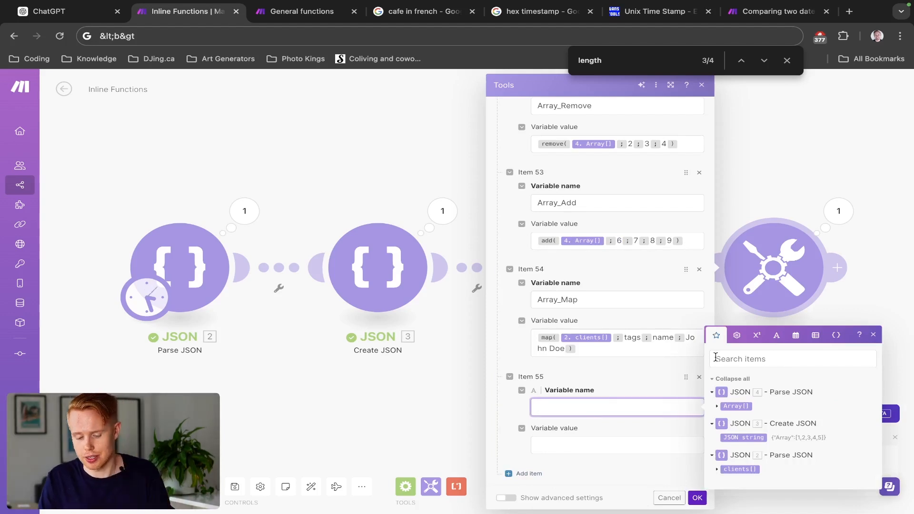
{"action": "left_click", "coordinate": [817, 334]}
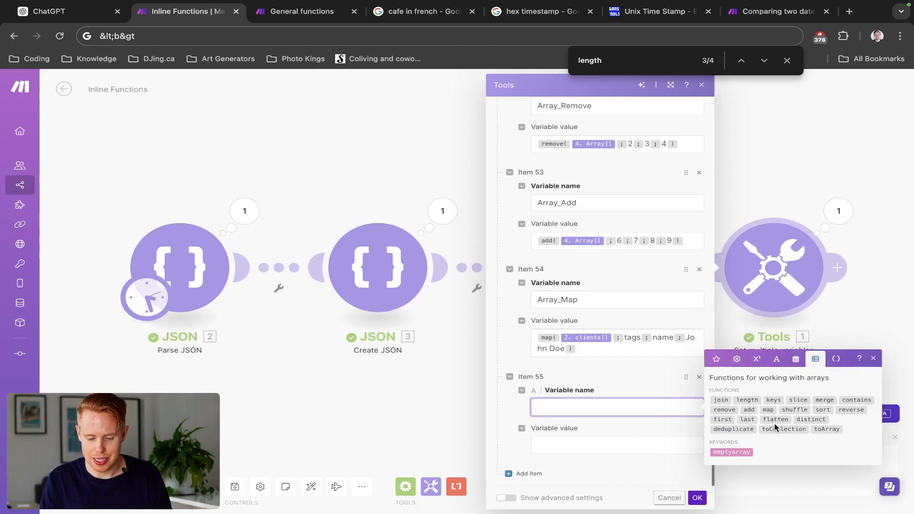
{"action": "left_click", "coordinate": [783, 411]}
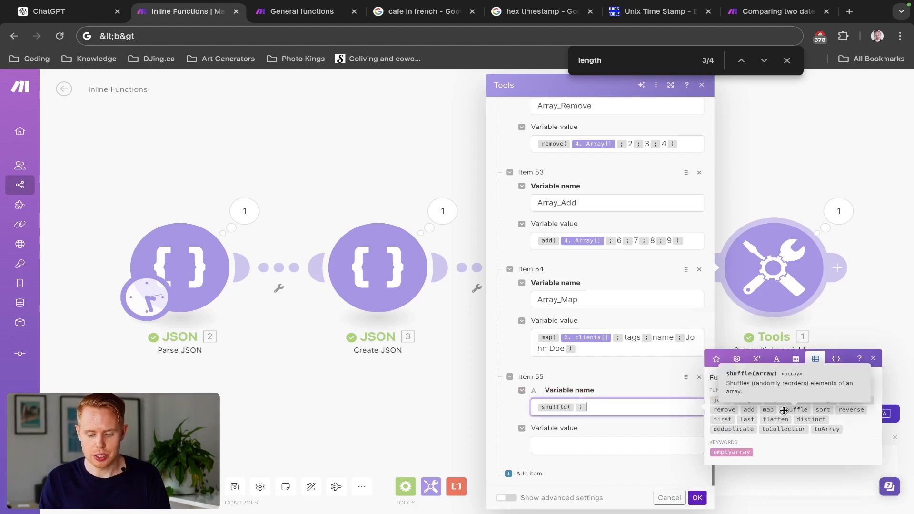
{"action": "key", "text": "ctrl+a"}
{"action": "type", "text": "Shu"}
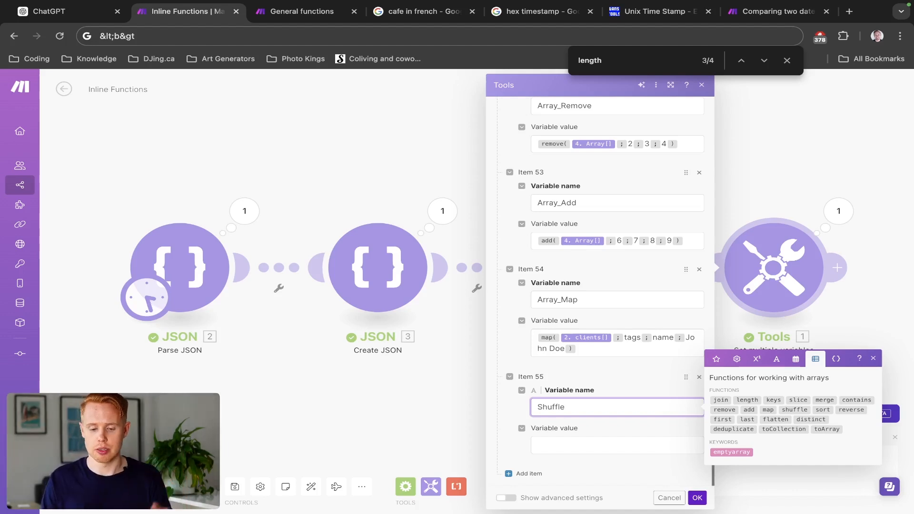
- Set the Shuffle value to the shuffle function on clients[] from JSON 2, and save the module
{"action": "key", "text": "Tab"}
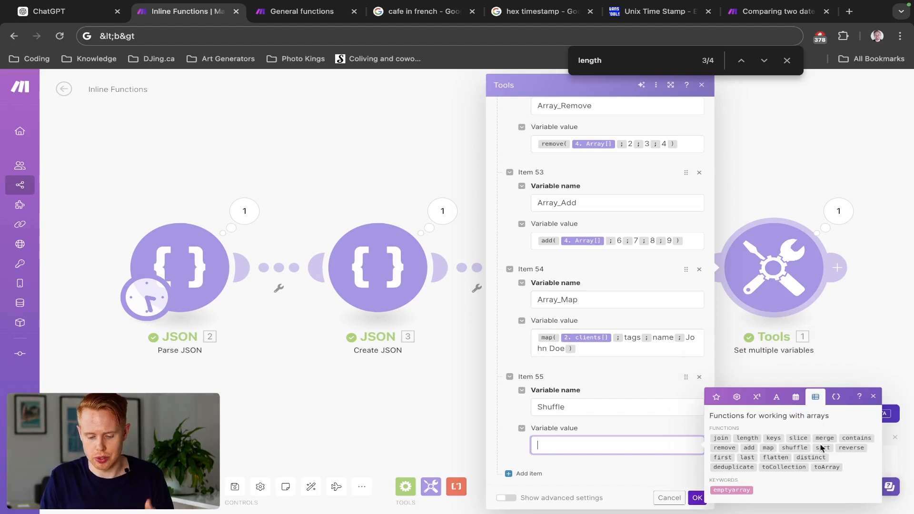
{"action": "left_click", "coordinate": [804, 447]}
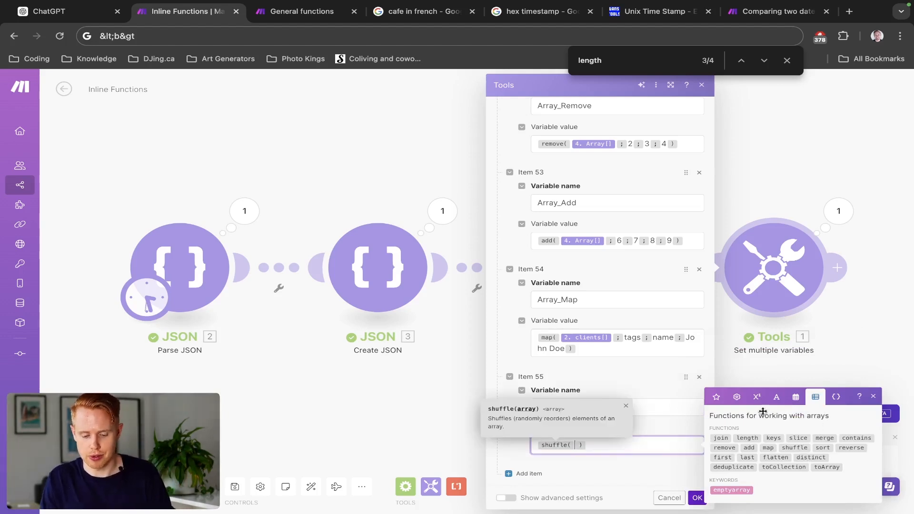
{"action": "left_click", "coordinate": [716, 398]}
{"action": "left_click", "coordinate": [739, 489]}
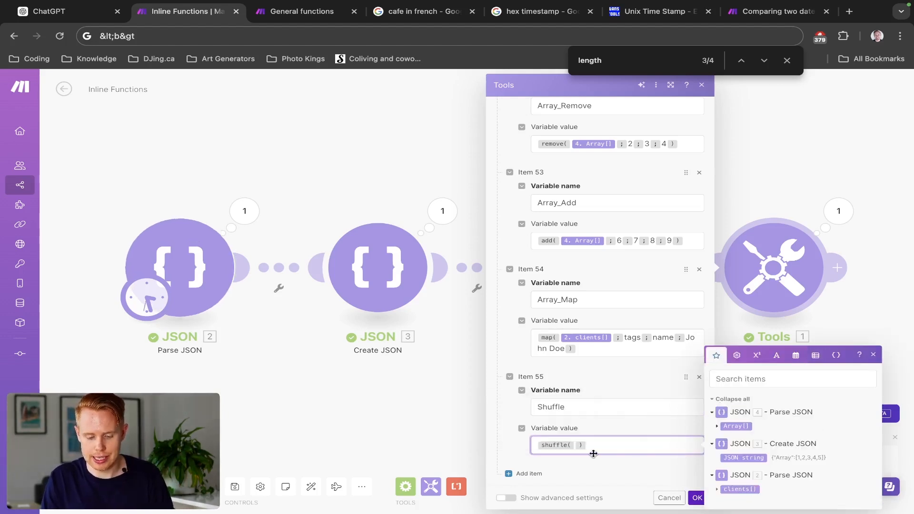
{"action": "left_click", "coordinate": [694, 498]}
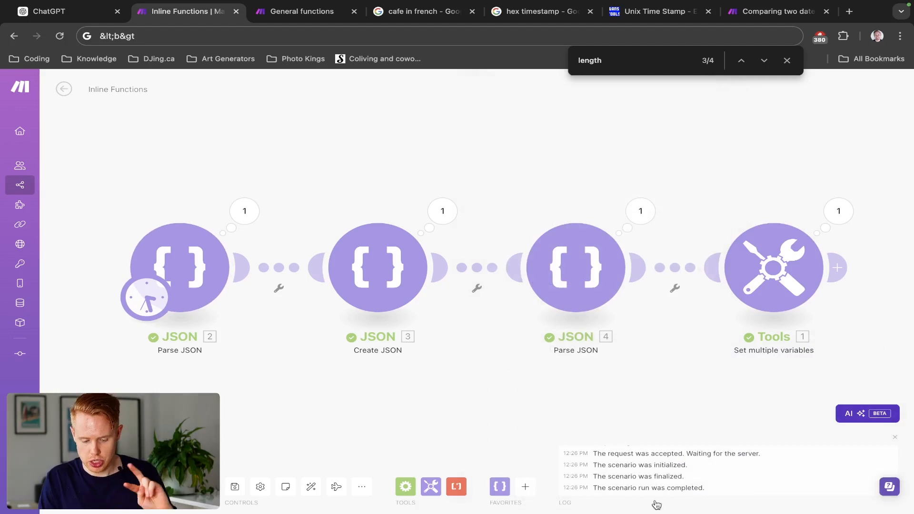
- Run the scenario and expand the Array_Map and Shuffle arrays in the Tools output
{"action": "left_click", "coordinate": [78, 486]}
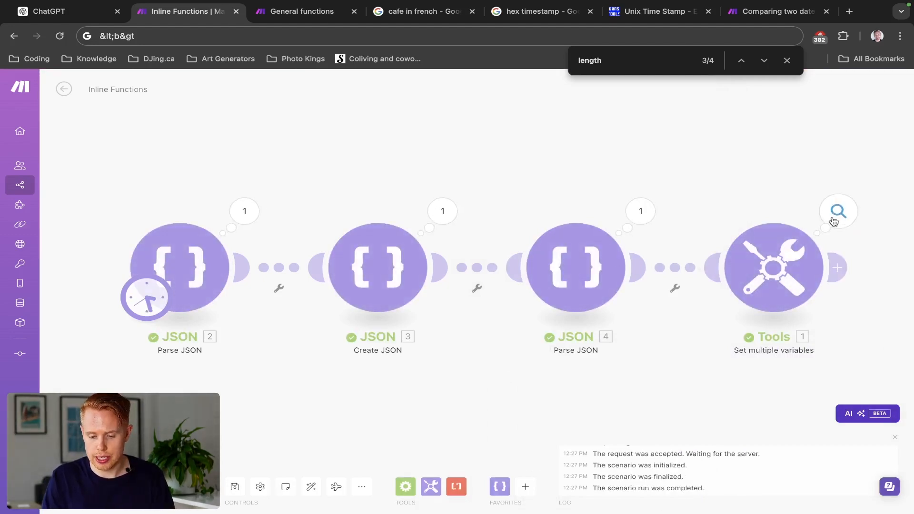
{"action": "left_click", "coordinate": [837, 211]}
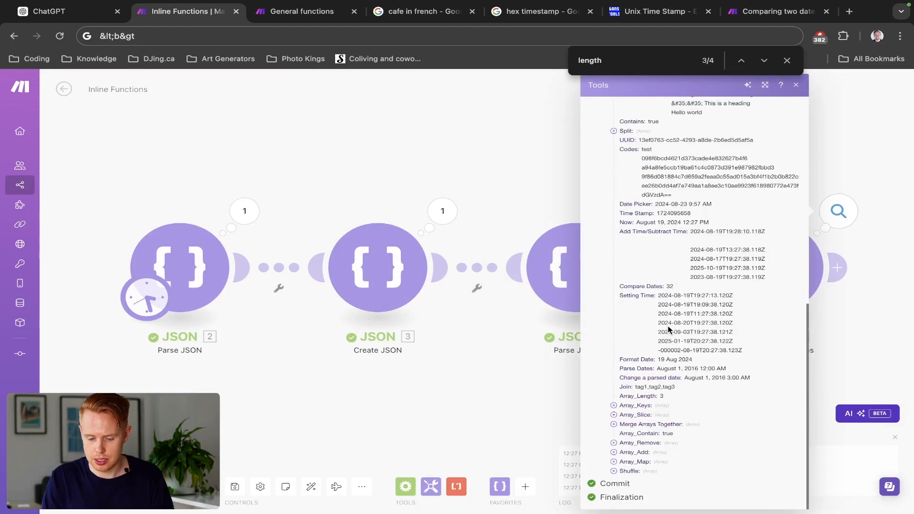
{"action": "left_click", "coordinate": [613, 461]}
{"action": "left_click", "coordinate": [614, 480]}
{"action": "scroll", "coordinate": [642, 419], "scroll_direction": "down", "scroll_amount": 1}
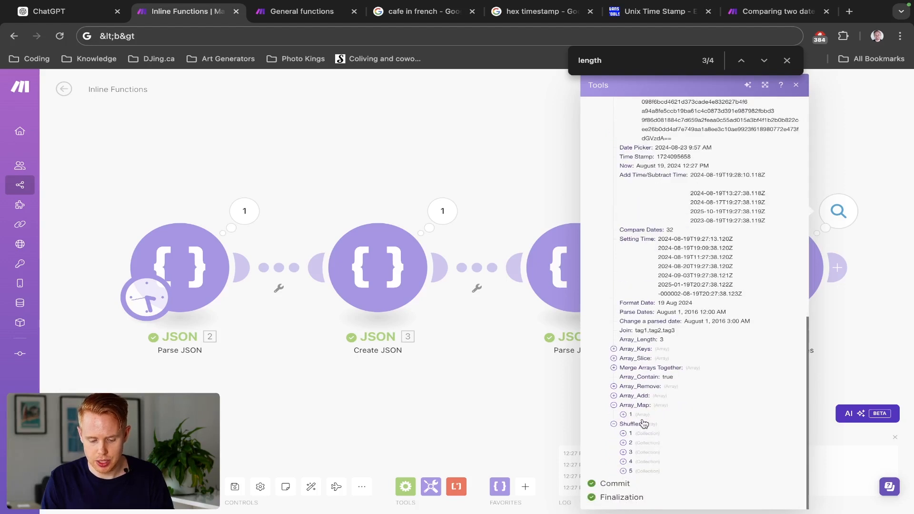
- Expand items 1 to 5 of Shuffle to examine the order of the clients, and close the output
{"action": "left_click", "coordinate": [623, 433]}
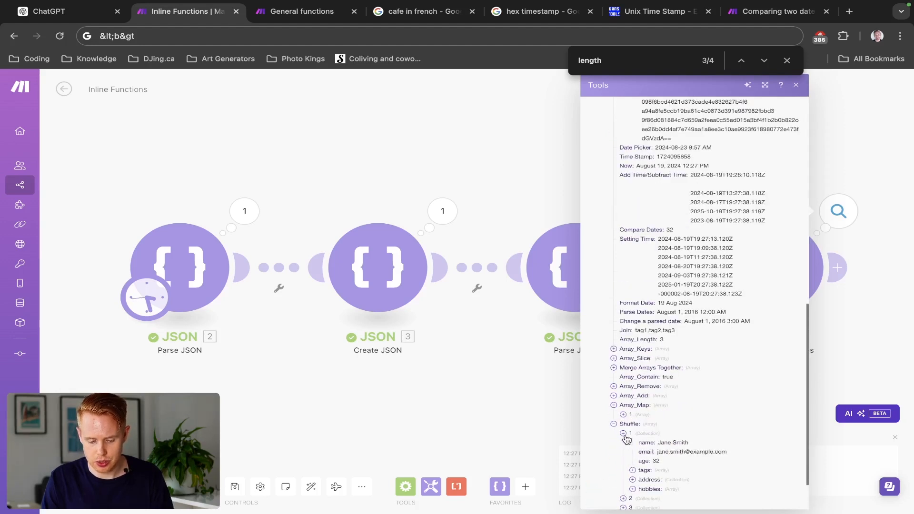
{"action": "left_click", "coordinate": [623, 499]}
{"action": "scroll", "coordinate": [626, 502], "scroll_direction": "down", "scroll_amount": 2}
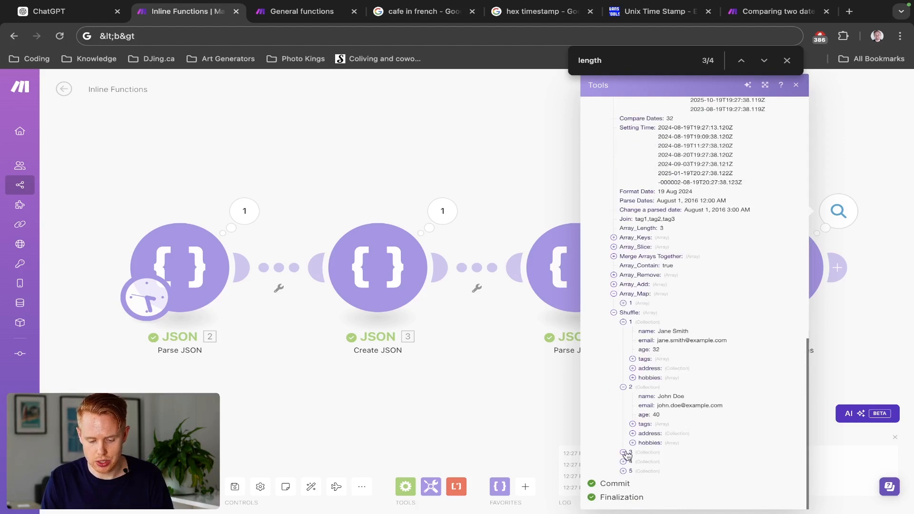
{"action": "left_click", "coordinate": [623, 452]}
{"action": "scroll", "coordinate": [629, 474], "scroll_direction": "down", "scroll_amount": 1}
{"action": "left_click", "coordinate": [623, 462]}
{"action": "scroll", "coordinate": [626, 464], "scroll_direction": "down", "scroll_amount": 1}
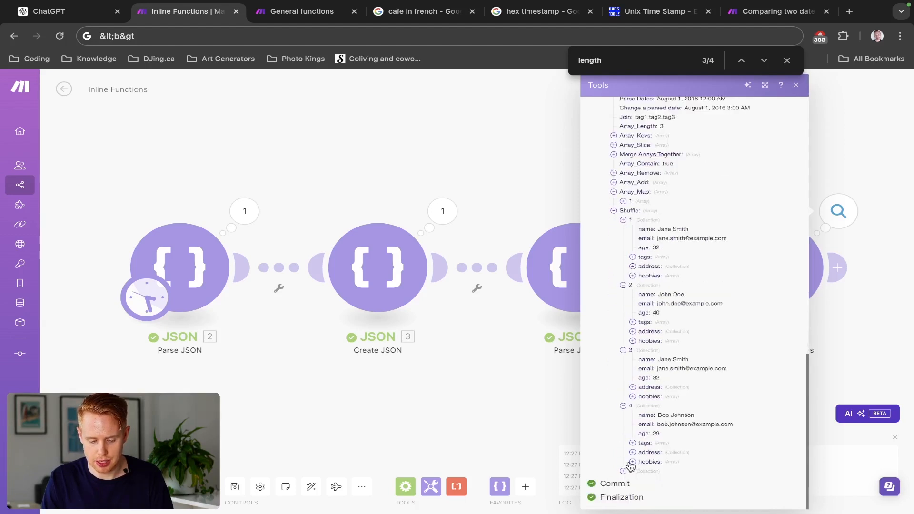
{"action": "left_click", "coordinate": [622, 471]}
{"action": "scroll", "coordinate": [739, 366], "scroll_direction": "down", "scroll_amount": 1}
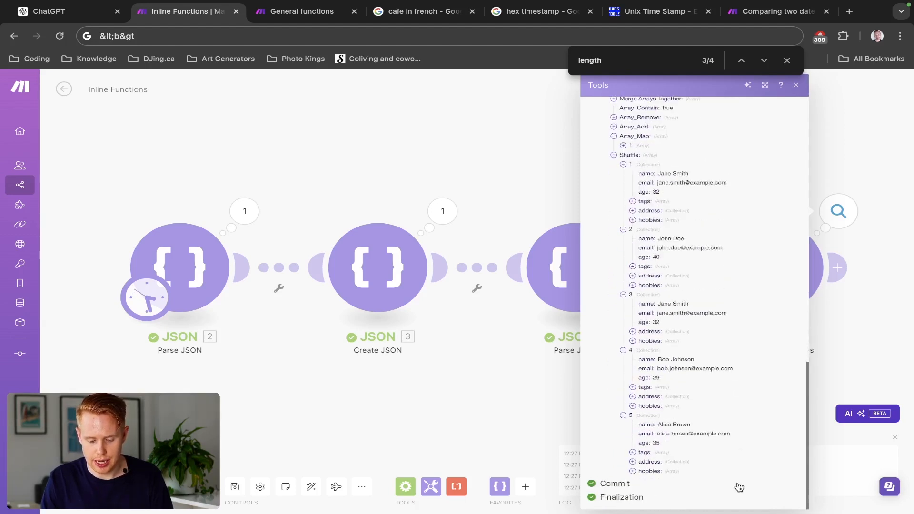
{"action": "left_click", "coordinate": [470, 425]}
- Reopen the Tools module, add a variable after Shuffle and insert the sort function into its name field
{"action": "left_click", "coordinate": [755, 284]}
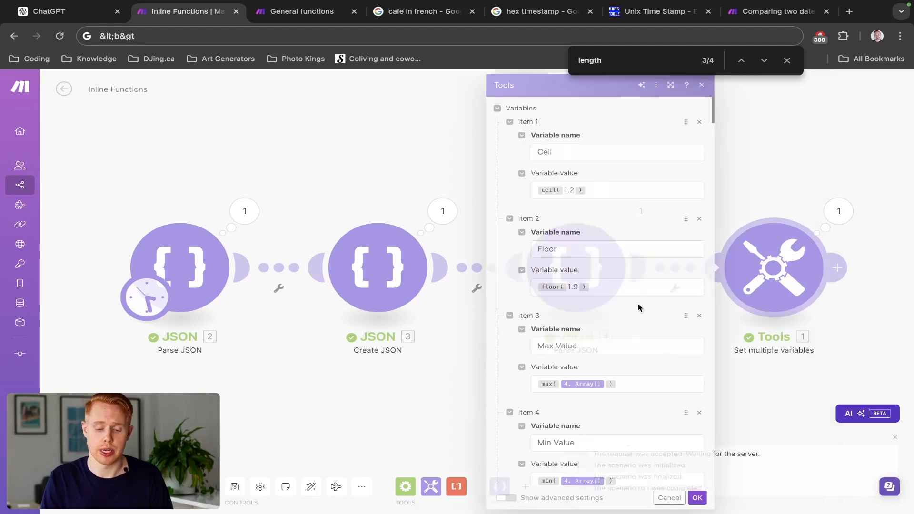
{"action": "scroll", "coordinate": [586, 321], "scroll_direction": "down", "scroll_amount": 20}
{"action": "scroll", "coordinate": [586, 321], "scroll_direction": "down", "scroll_amount": 20}
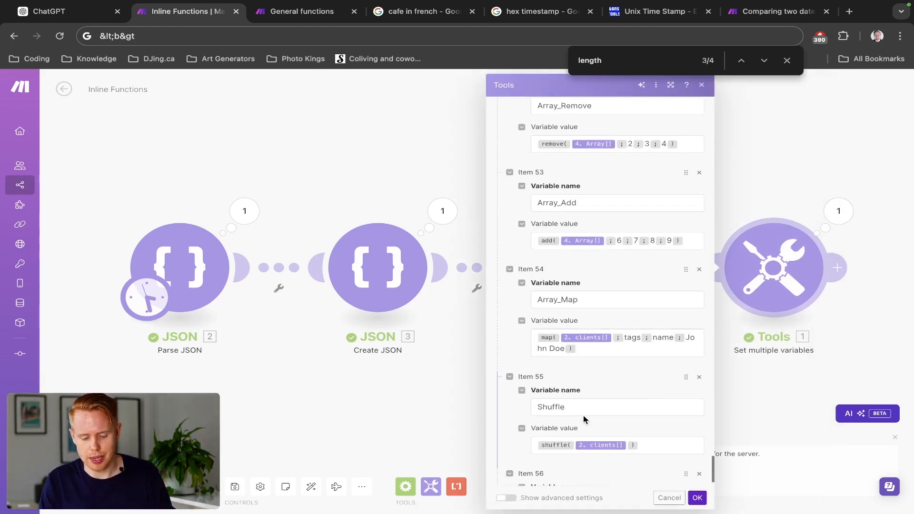
{"action": "scroll", "coordinate": [584, 415], "scroll_direction": "down", "scroll_amount": 2}
{"action": "left_click", "coordinate": [584, 409]}
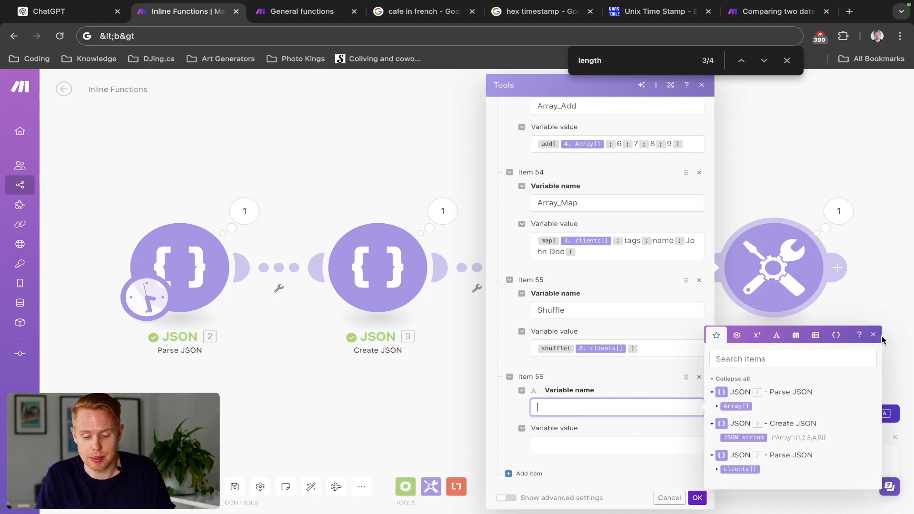
{"action": "left_click", "coordinate": [813, 335]}
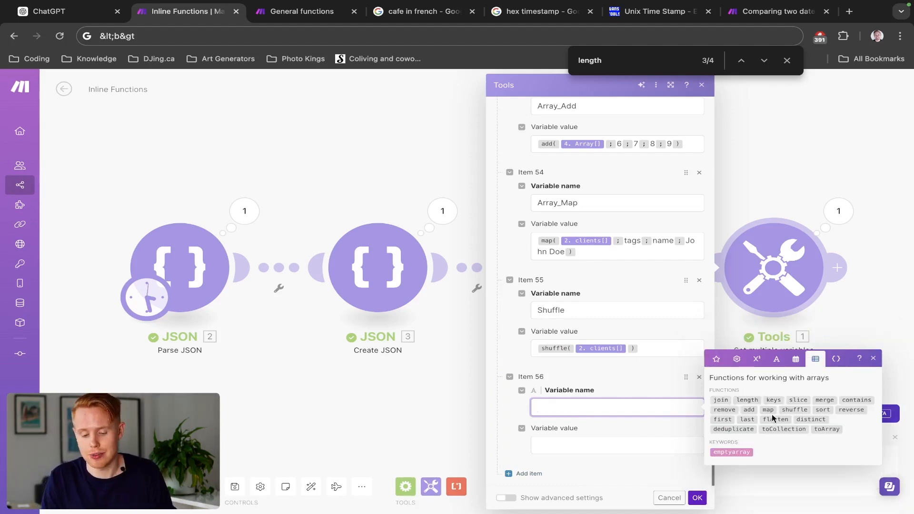
{"action": "left_click", "coordinate": [829, 410]}
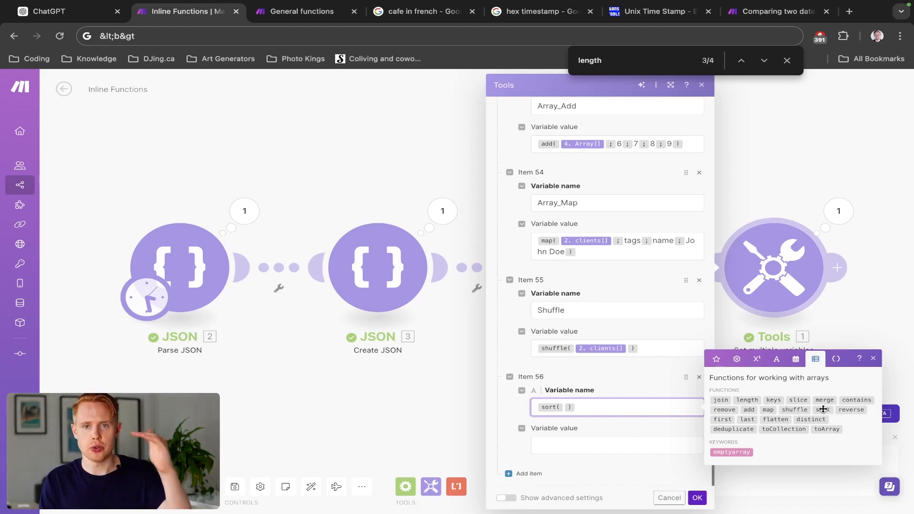
- Fill the sort function with clients[] from JSON 2 and name as its arguments, and save the module
{"action": "mouse_move", "coordinate": [823, 408]}
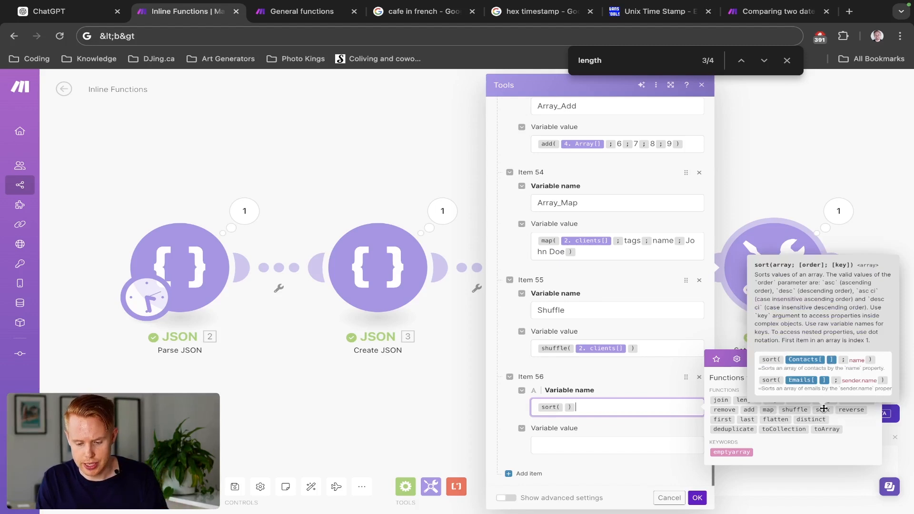
{"action": "left_click", "coordinate": [566, 407]}
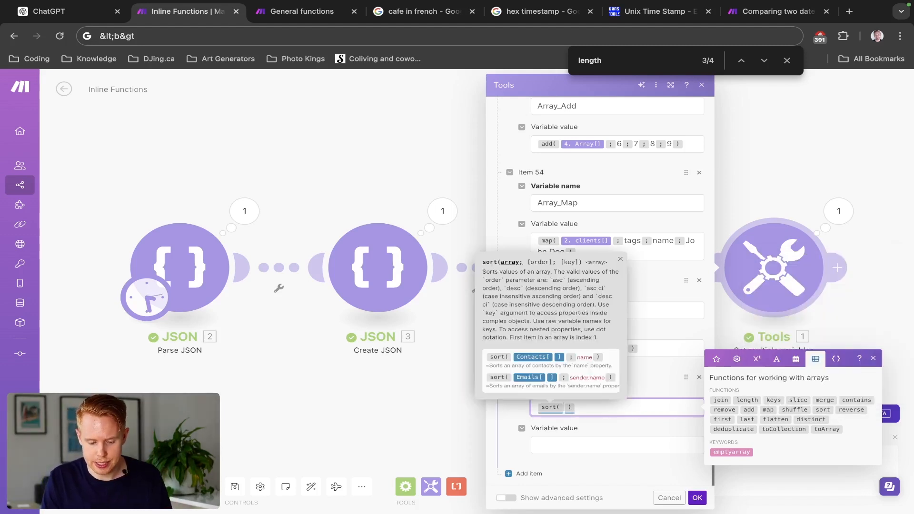
{"action": "left_click", "coordinate": [716, 358]}
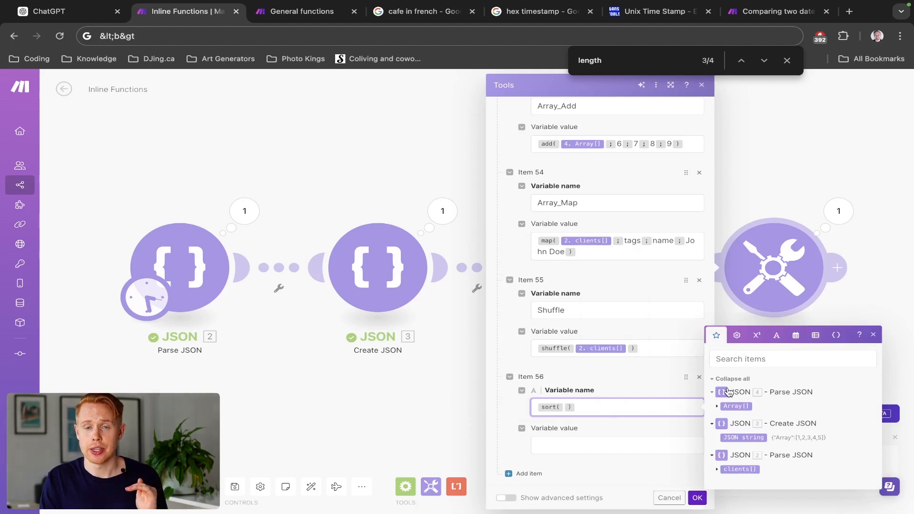
{"action": "left_click", "coordinate": [739, 469]}
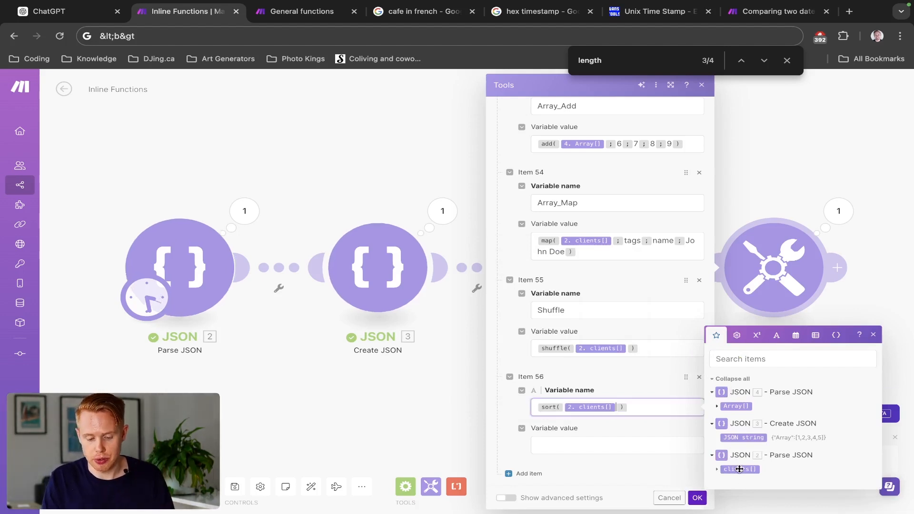
{"action": "type", "text": "; "}
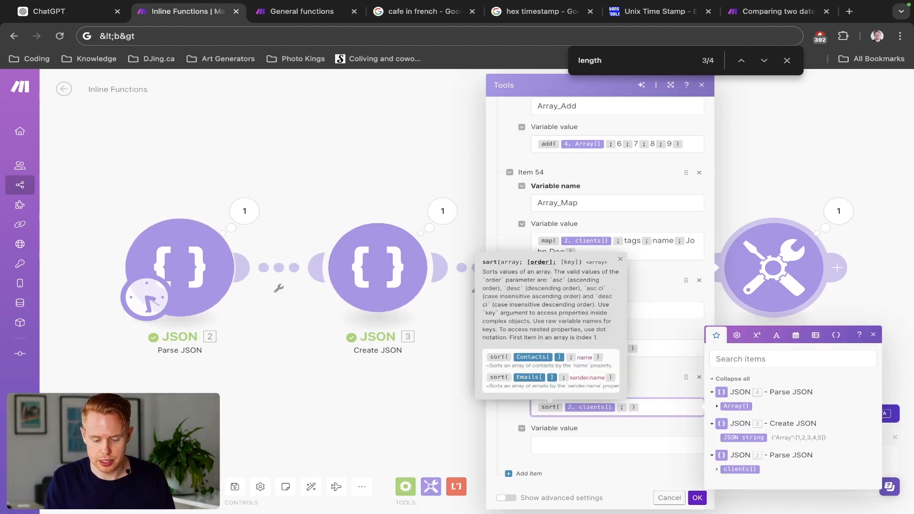
{"action": "type", "text": "name"}
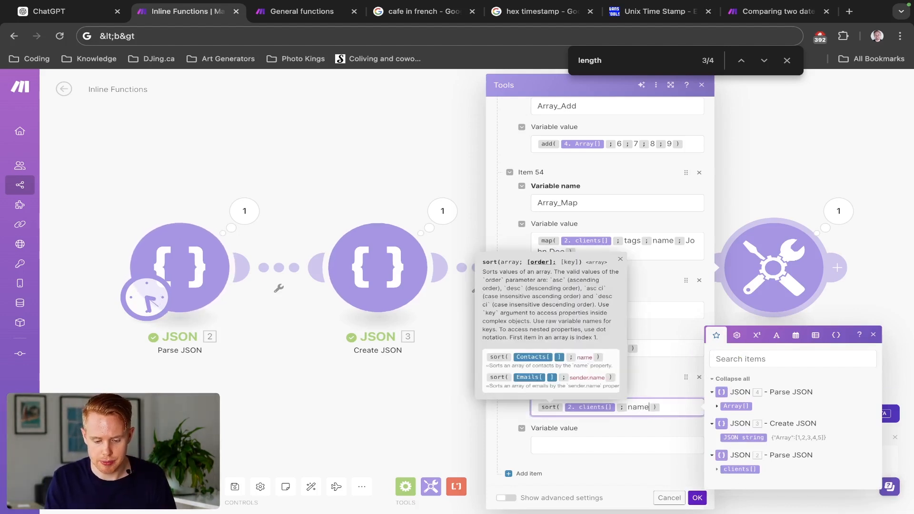
{"action": "left_click", "coordinate": [696, 497]}
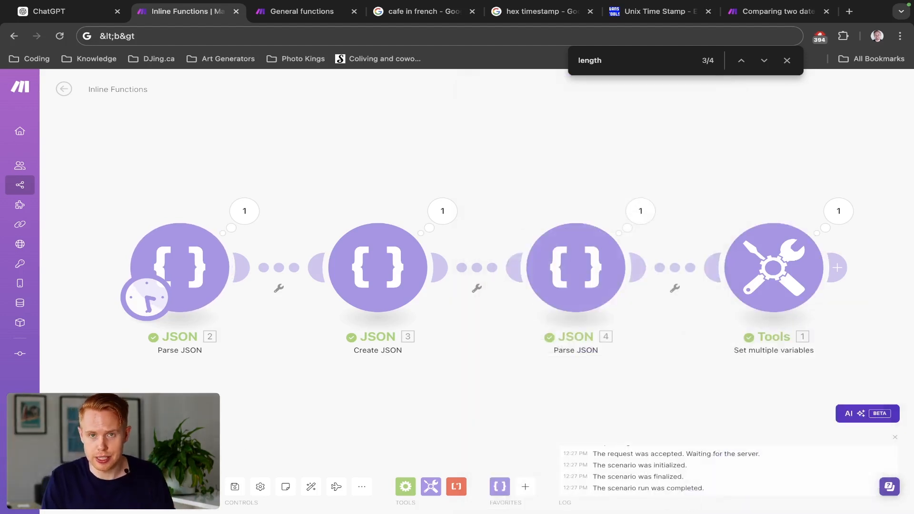
- Run the scenario and examine the last entry of the Tools output, below Shuffle
{"action": "left_click", "coordinate": [828, 211]}
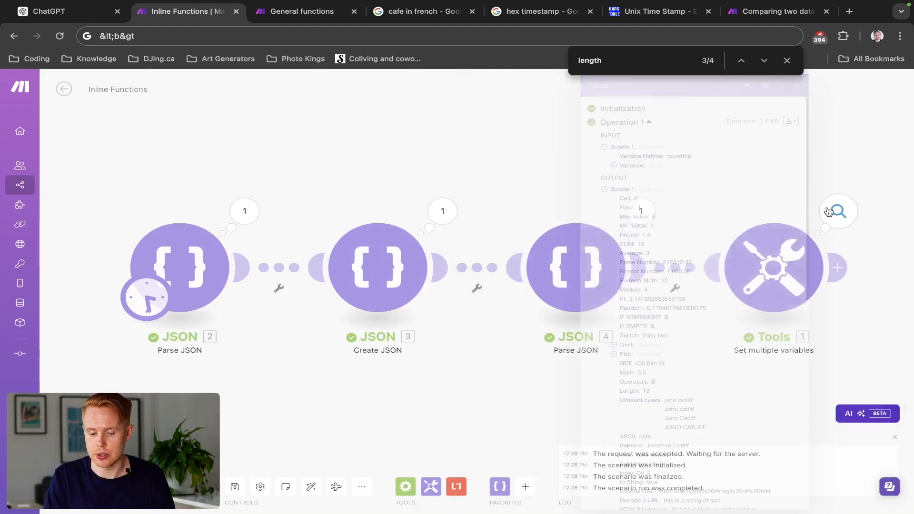
{"action": "scroll", "coordinate": [678, 411], "scroll_direction": "down", "scroll_amount": 10}
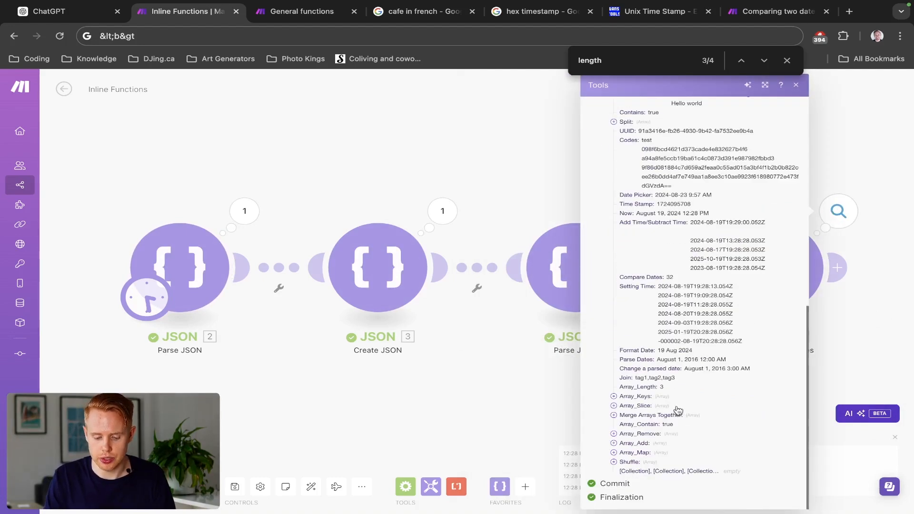
{"action": "triple_click", "coordinate": [632, 473]}
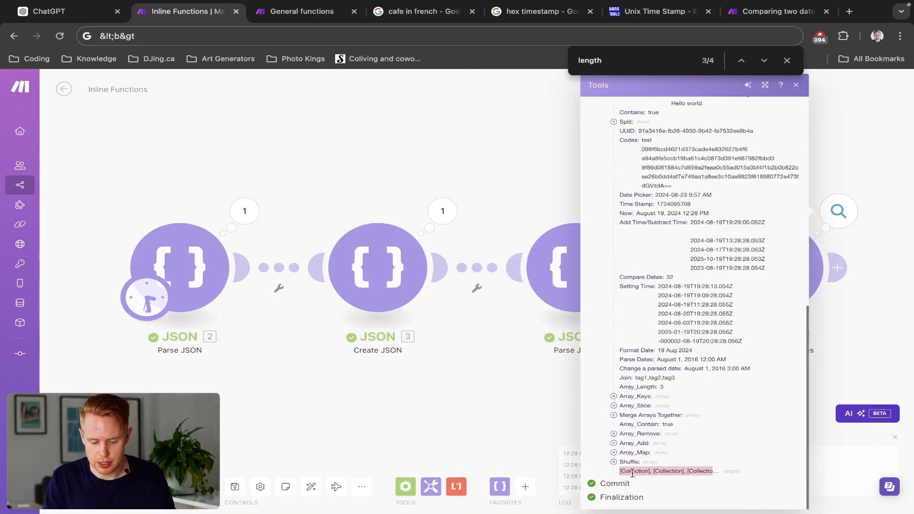
{"action": "double_click", "coordinate": [731, 471]}
{"action": "triple_click", "coordinate": [705, 471]}
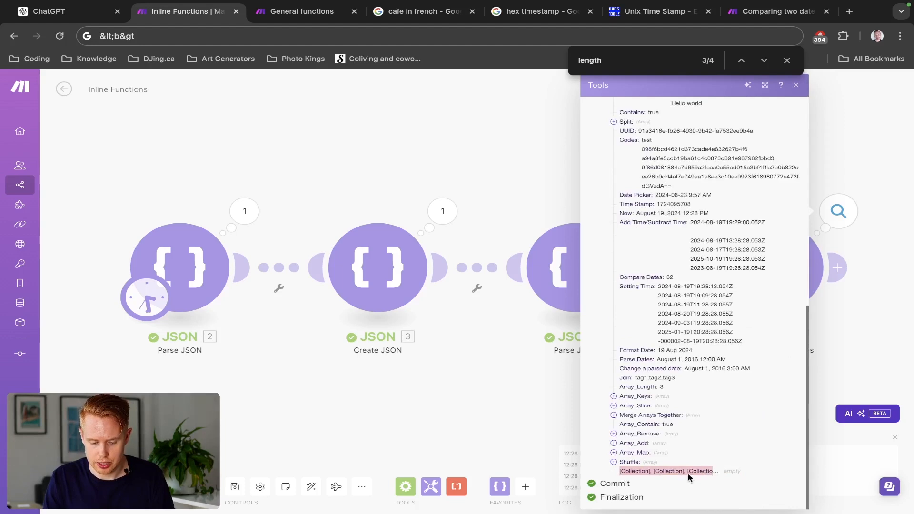
- Open the output of JSON 2 and expand item 1 of the clients array to check its name property
{"action": "left_click", "coordinate": [456, 446]}
{"action": "left_click", "coordinate": [210, 307]}
{"action": "left_click", "coordinate": [244, 211]}
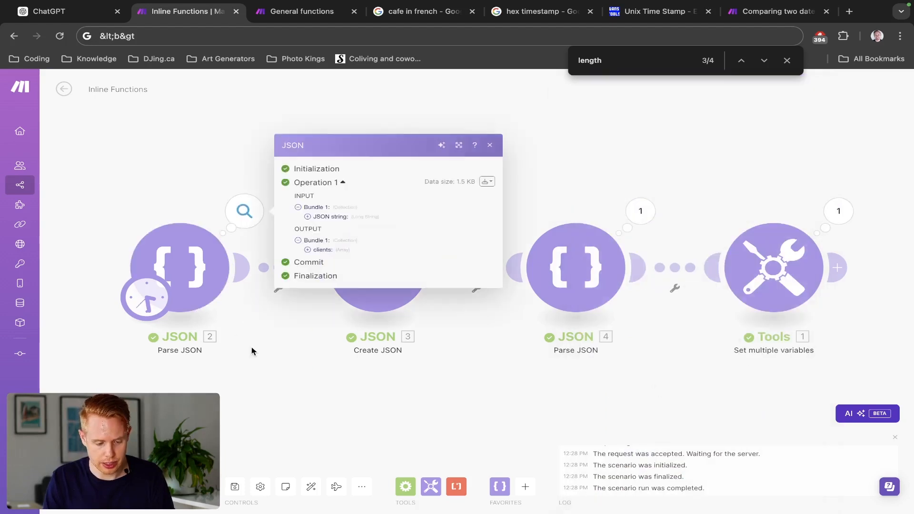
{"action": "left_click", "coordinate": [308, 250]}
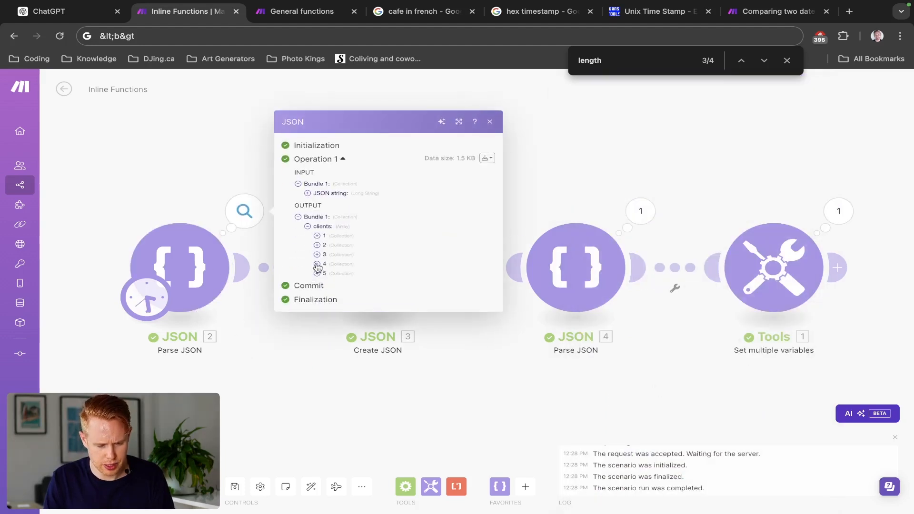
{"action": "left_click", "coordinate": [317, 235]}
{"action": "scroll", "coordinate": [360, 220], "scroll_direction": "up", "scroll_amount": 5}
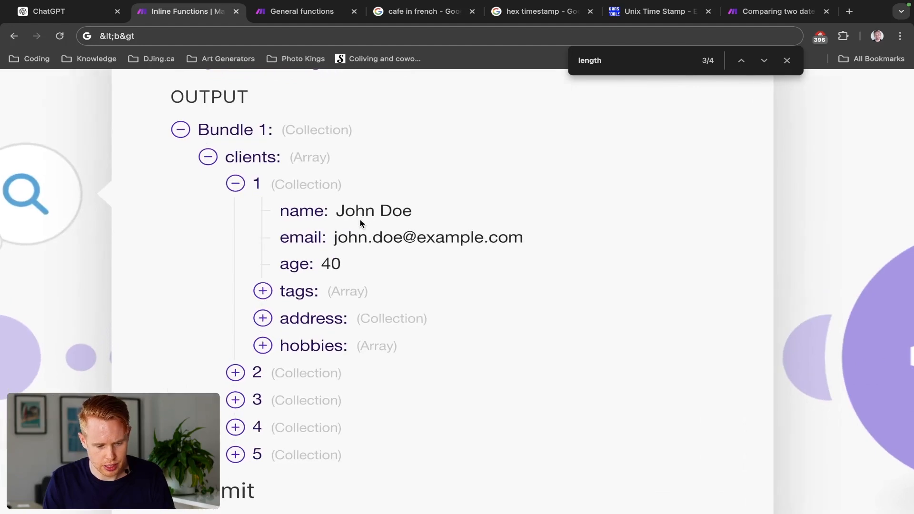
{"action": "scroll", "coordinate": [360, 220], "scroll_direction": "down", "scroll_amount": 5}
- Reopen the Tools module and copy the sort formula from the last variable's name into its value
{"action": "left_click", "coordinate": [780, 281]}
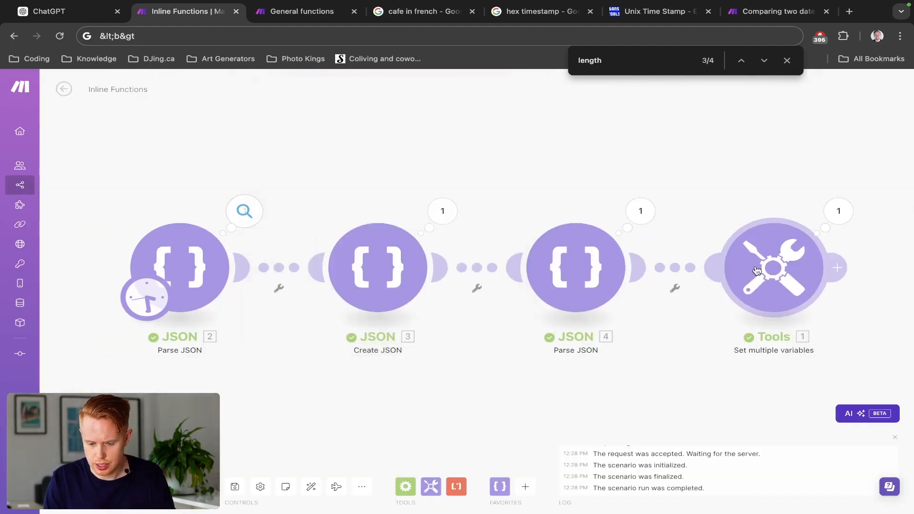
{"action": "scroll", "coordinate": [625, 404], "scroll_direction": "down", "scroll_amount": 20}
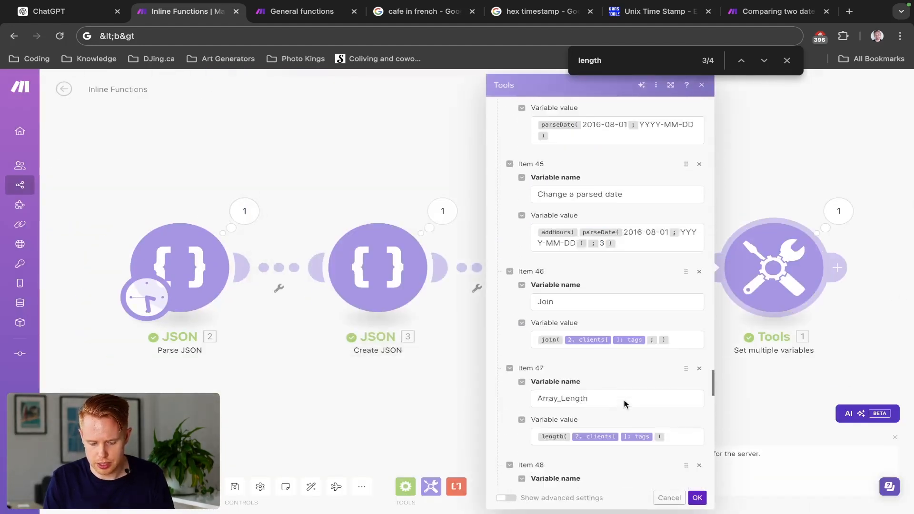
{"action": "left_click", "coordinate": [626, 404]}
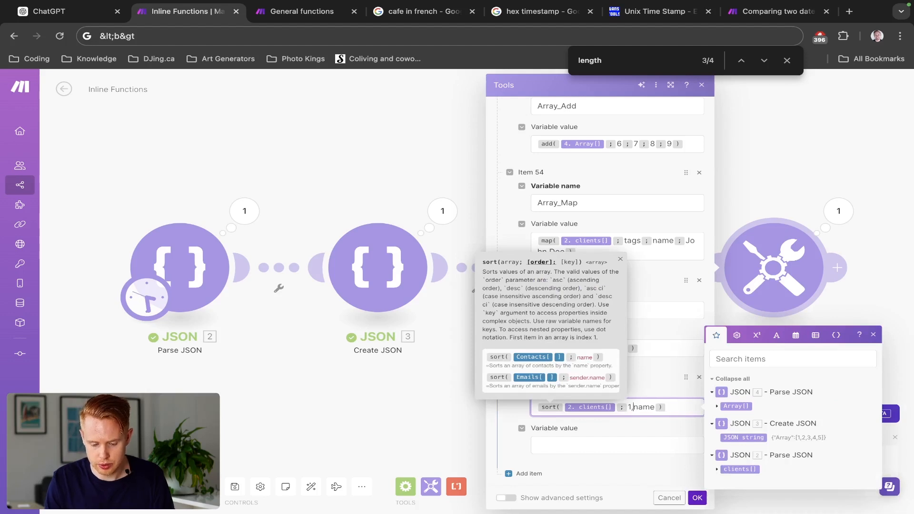
{"action": "key", "text": "BackSpace"}
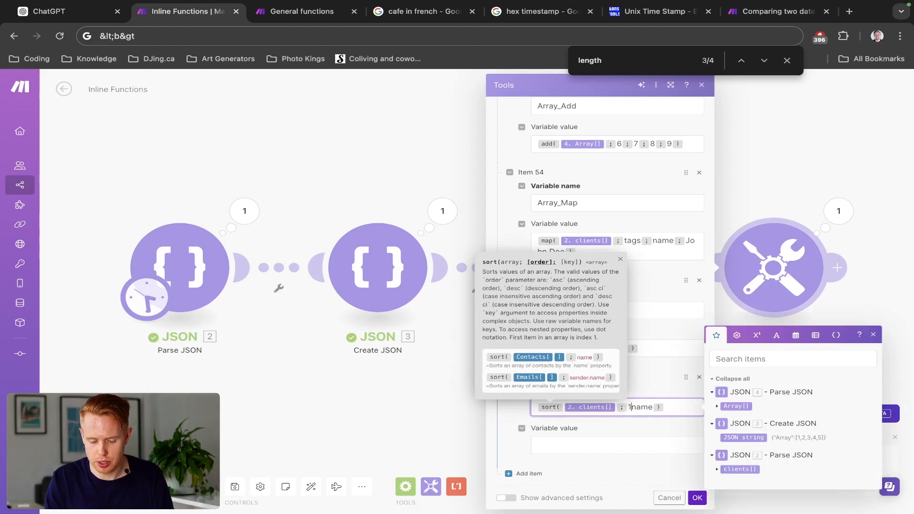
{"action": "left_click", "coordinate": [627, 444]}
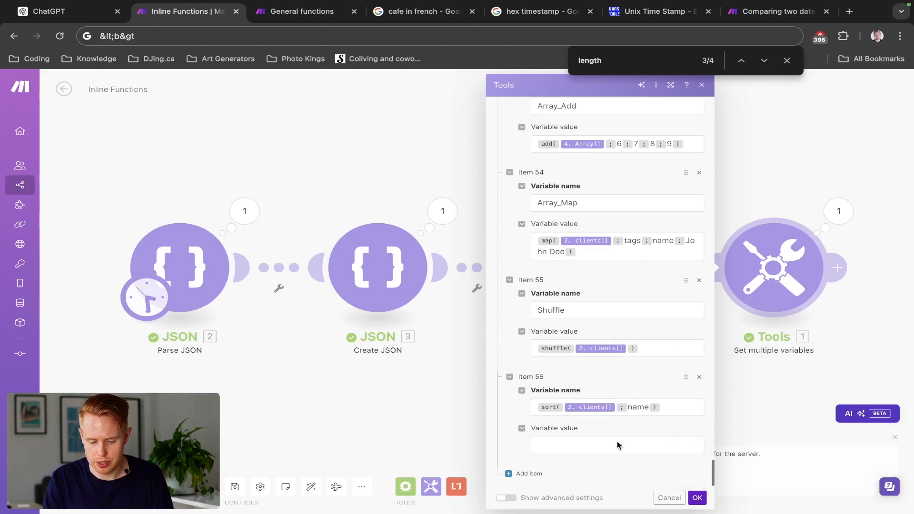
{"action": "type", "text": "sort( 2. clients[] ; name )"}
- Replace the formula in the last variable's name with Array_Sort, and save the module
{"action": "triple_click", "coordinate": [634, 404]}
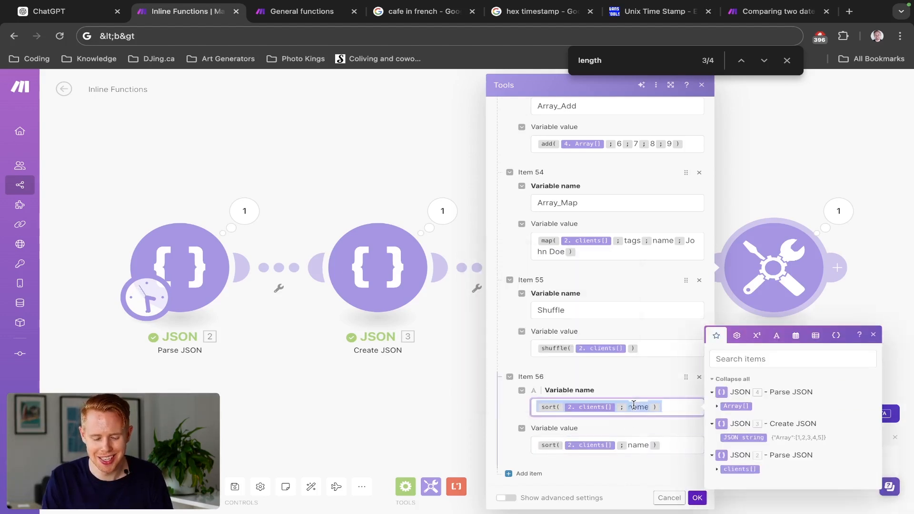
{"action": "key", "text": "BackSpace"}
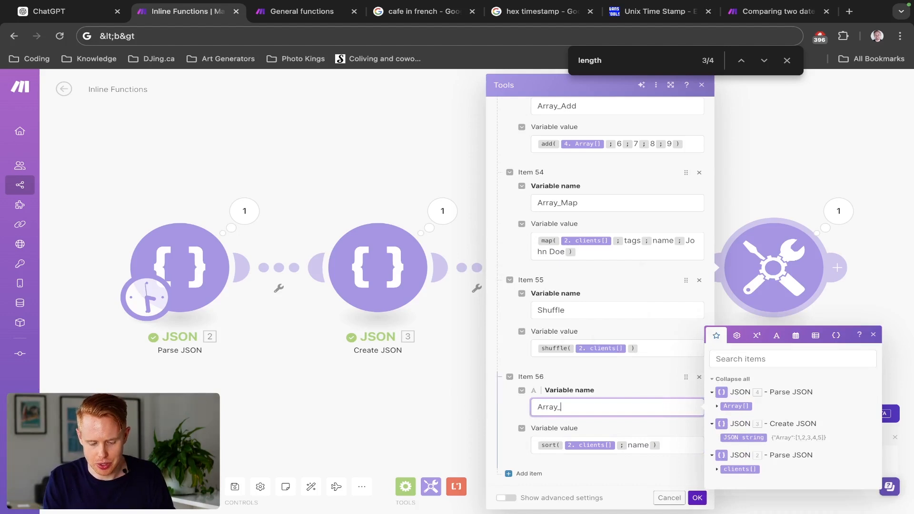
{"action": "left_click", "coordinate": [696, 498]}
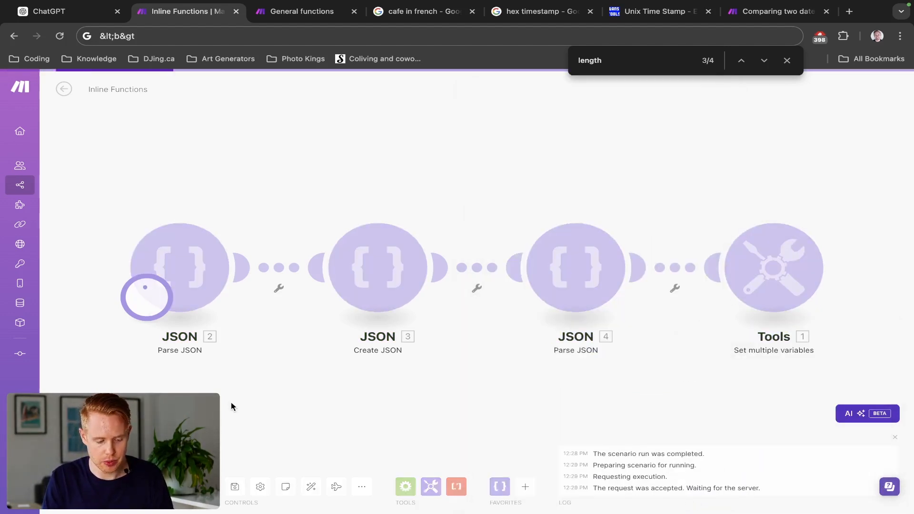
- Run the scenario, expand items 1 to 3 of Array_Sort in the Tools output to examine their order, and close the output
{"action": "left_click", "coordinate": [836, 210]}
{"action": "scroll", "coordinate": [709, 338], "scroll_direction": "down", "scroll_amount": 10}
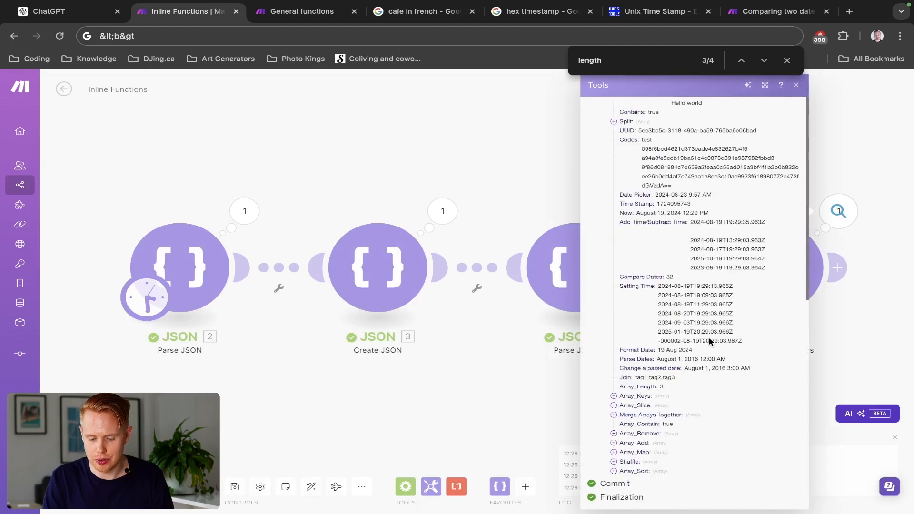
{"action": "left_click", "coordinate": [618, 472]}
{"action": "scroll", "coordinate": [621, 476], "scroll_direction": "down", "scroll_amount": 1}
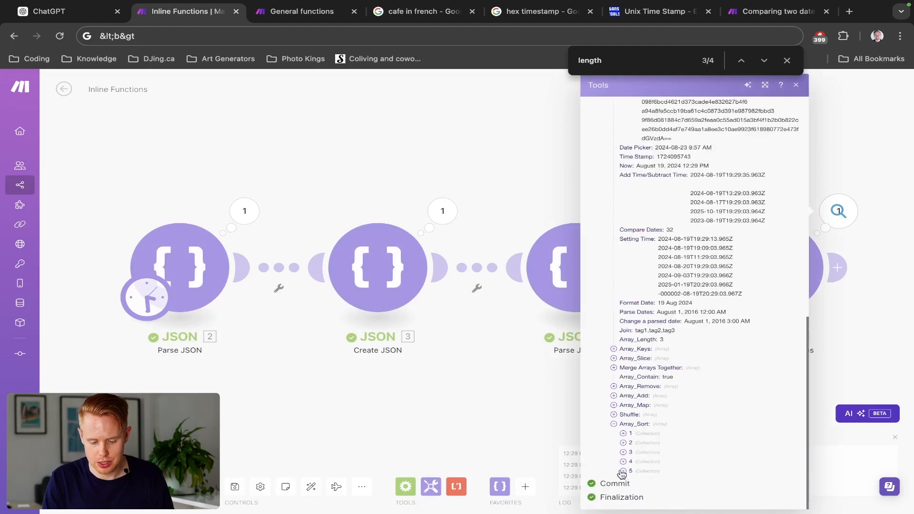
{"action": "left_click", "coordinate": [624, 434]}
{"action": "scroll", "coordinate": [641, 449], "scroll_direction": "down", "scroll_amount": 1}
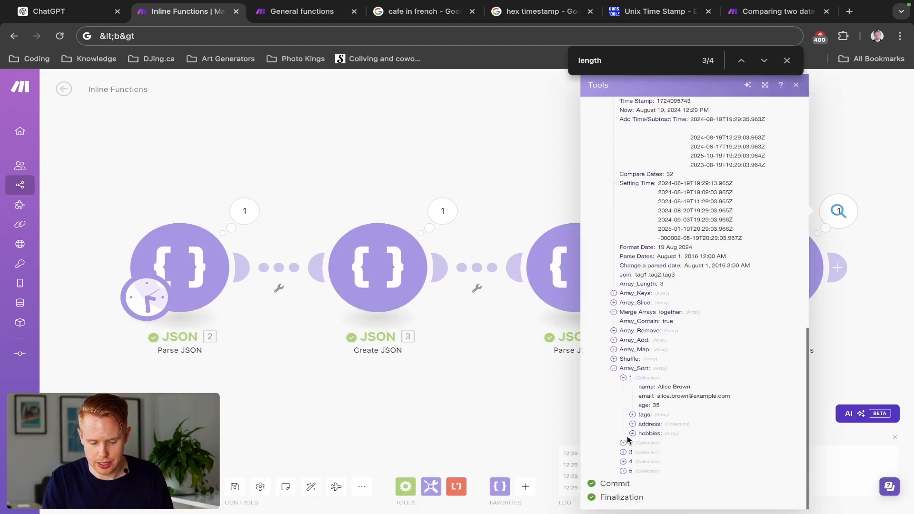
{"action": "left_click", "coordinate": [624, 442]}
{"action": "scroll", "coordinate": [627, 448], "scroll_direction": "down", "scroll_amount": 1}
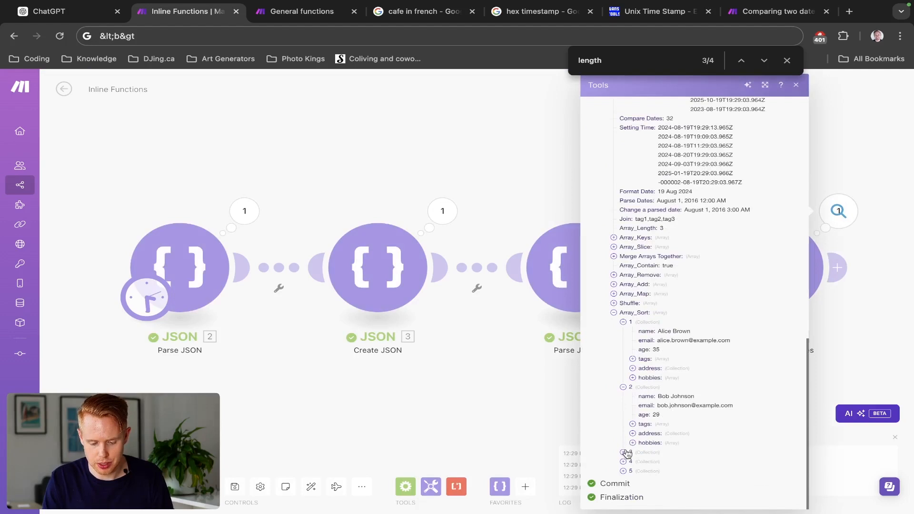
{"action": "left_click", "coordinate": [624, 452]}
{"action": "scroll", "coordinate": [626, 456], "scroll_direction": "down", "scroll_amount": 1}
{"action": "left_click", "coordinate": [552, 402]}
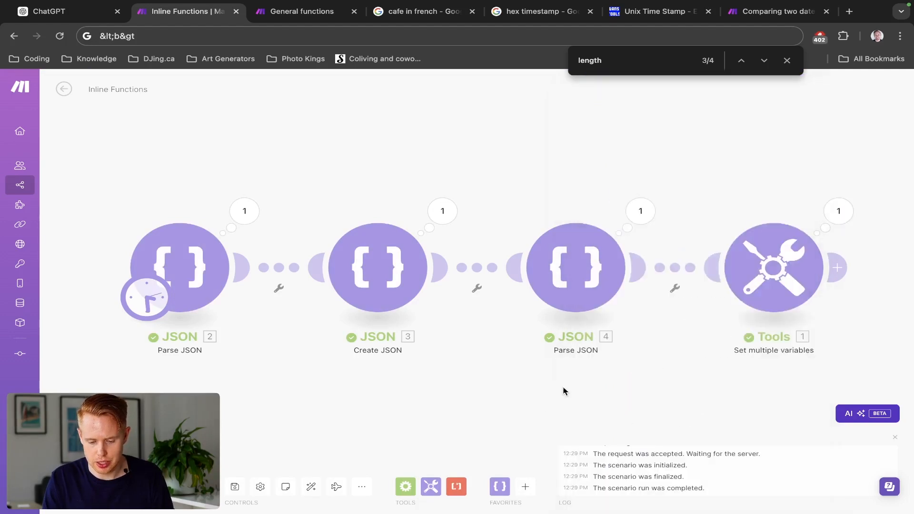
- Reopen the Tools module and go to the Array_Sort variable at the end of the list
{"action": "left_click", "coordinate": [823, 234]}
{"action": "left_click", "coordinate": [573, 204]}
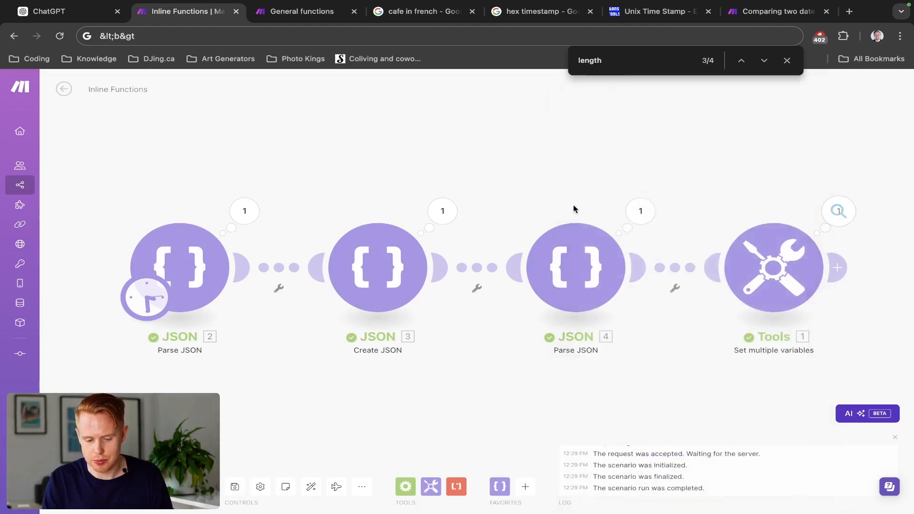
{"action": "left_click", "coordinate": [651, 293]}
{"action": "scroll", "coordinate": [610, 299], "scroll_direction": "down", "scroll_amount": 20}
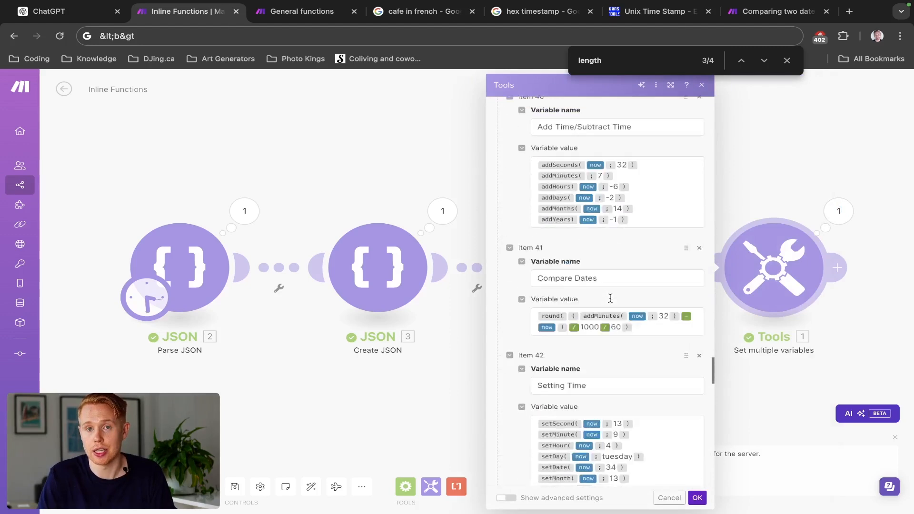
{"action": "scroll", "coordinate": [609, 298], "scroll_direction": "down", "scroll_amount": 10}
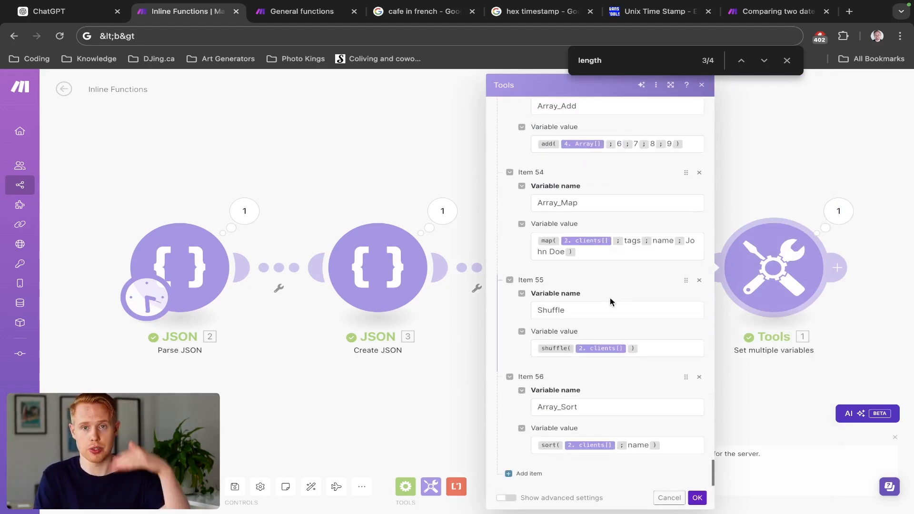
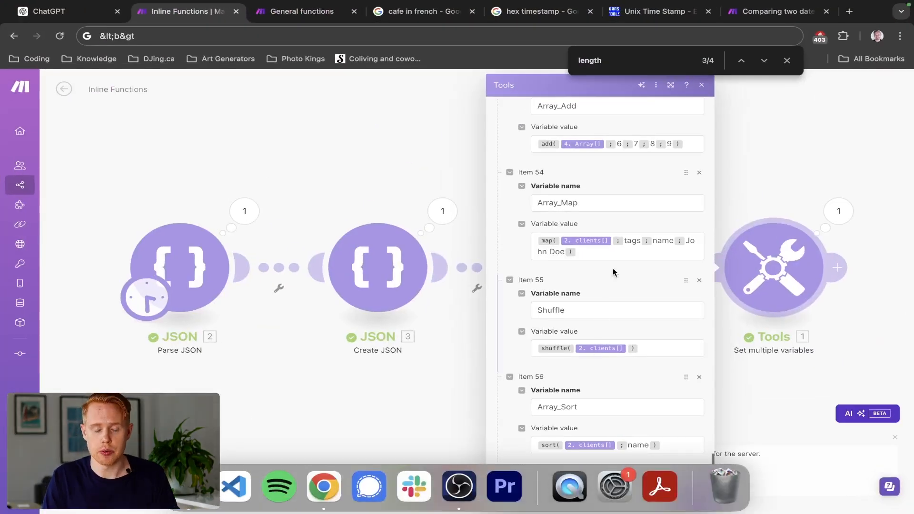
- In the empty item 57's variable name, build a reverse formula wrapping Array_Sort's formula: reverse(sort(2. clients[]; name))
{"action": "scroll", "coordinate": [618, 349], "scroll_direction": "down", "scroll_amount": 3}
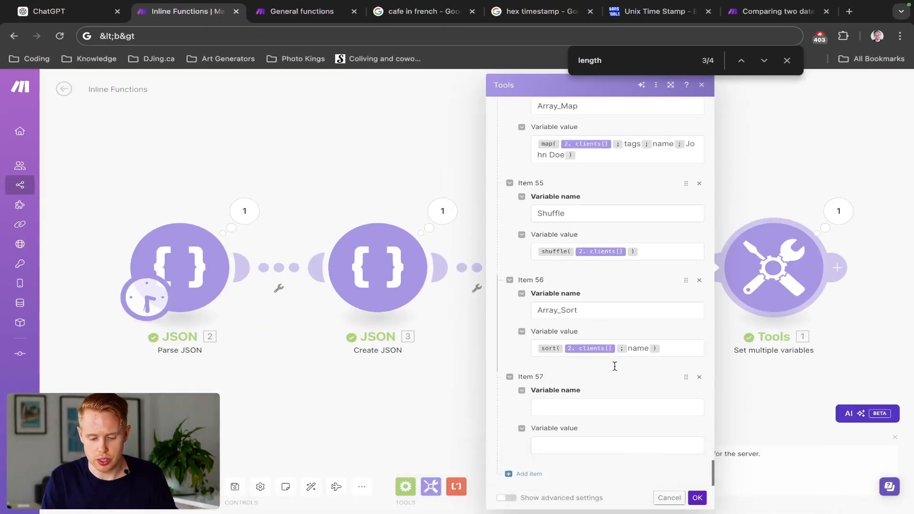
{"action": "left_click", "coordinate": [580, 406]}
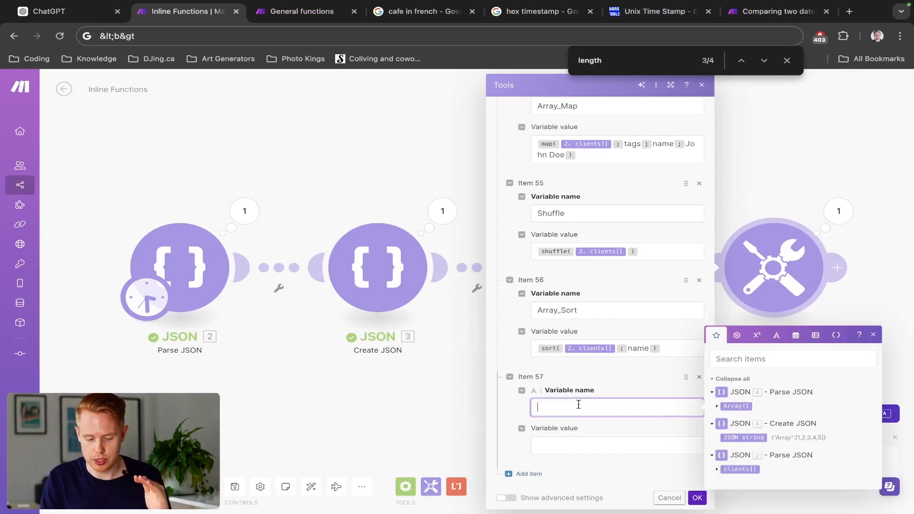
{"action": "left_click", "coordinate": [813, 341]}
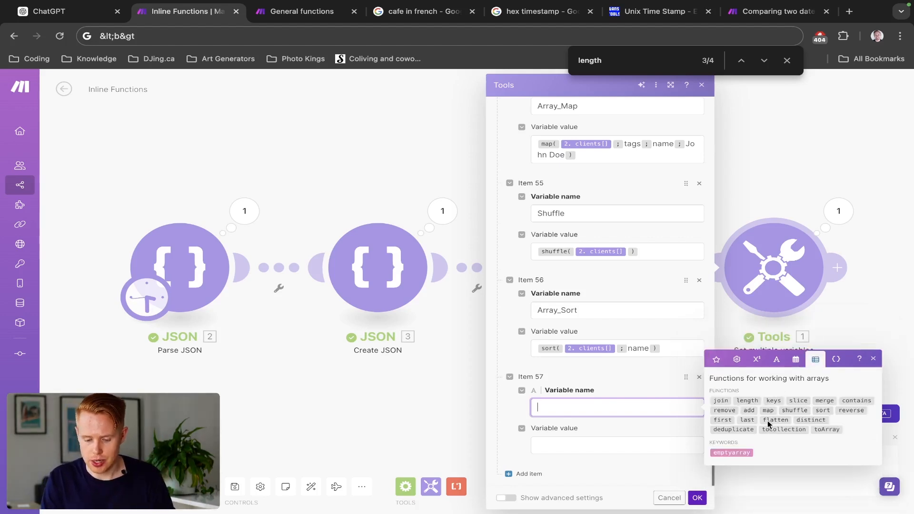
{"action": "left_click", "coordinate": [842, 411]}
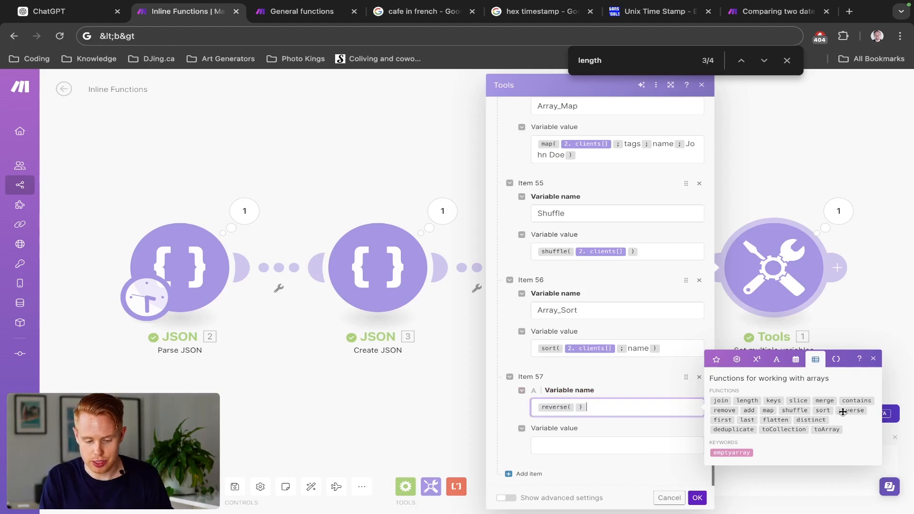
{"action": "triple_click", "coordinate": [672, 351]}
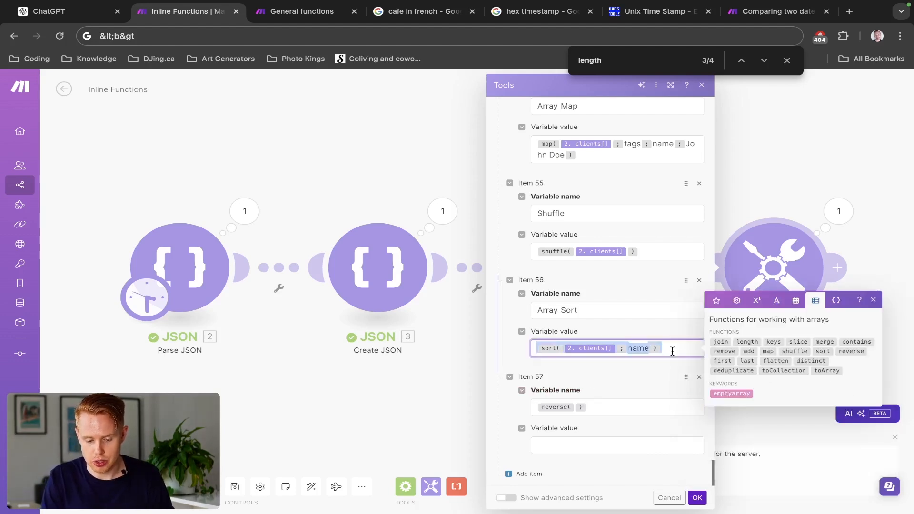
{"action": "key", "text": "ctrl+c"}
{"action": "left_click", "coordinate": [575, 407]}
{"action": "key", "text": "ctrl+v"}
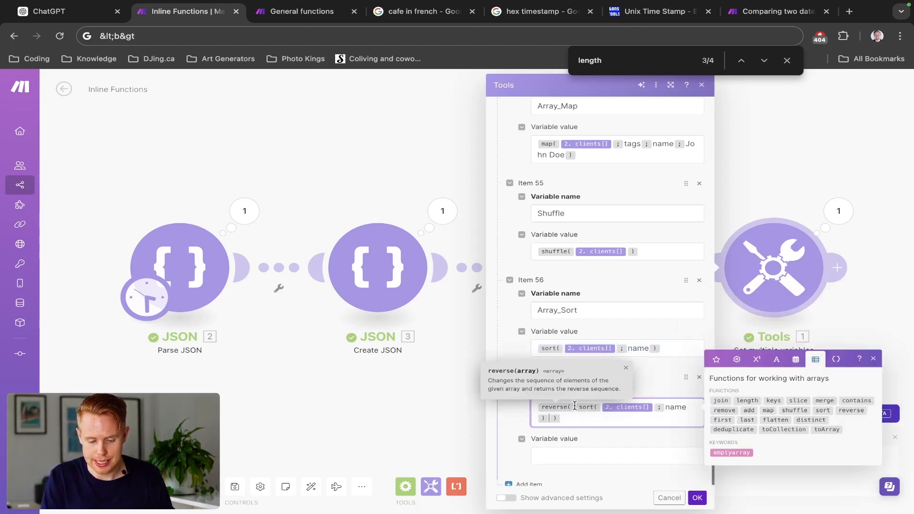
- Copy the reverse formula from item 57's variable name into its variable value
{"action": "key", "text": "ctrl+a"}
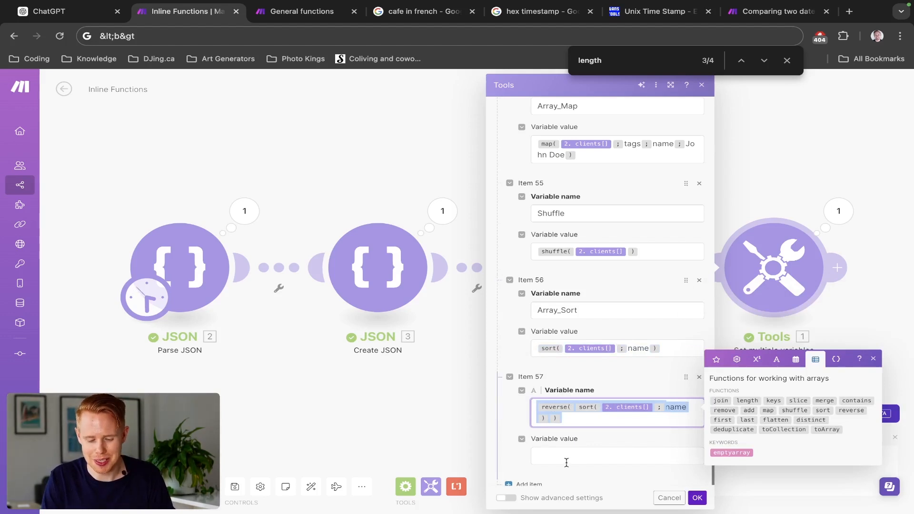
{"action": "left_click", "coordinate": [565, 463]}
{"action": "key", "text": "ctrl+v"}
- Replace the formula in item 57's variable name with Reverse, and save the module
{"action": "left_click", "coordinate": [576, 416]}
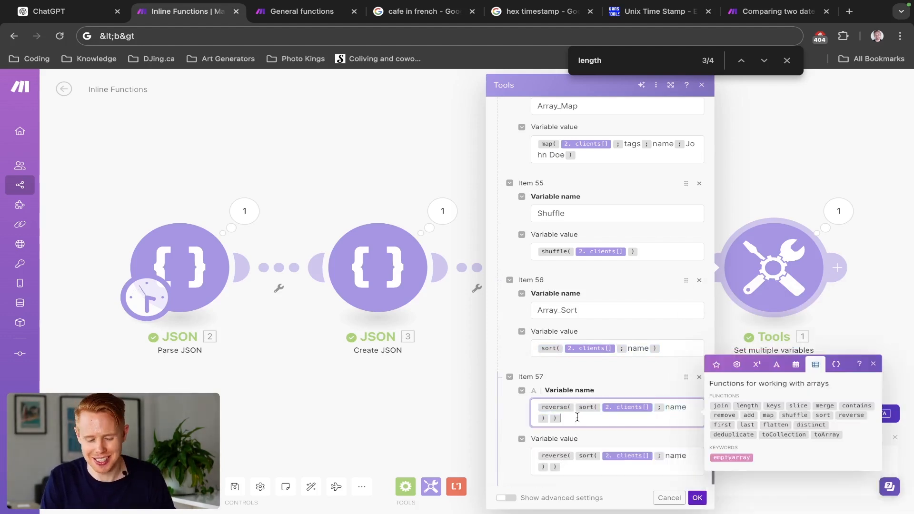
{"action": "key", "text": "ctrl+a"}
{"action": "key", "text": "BackSpace"}
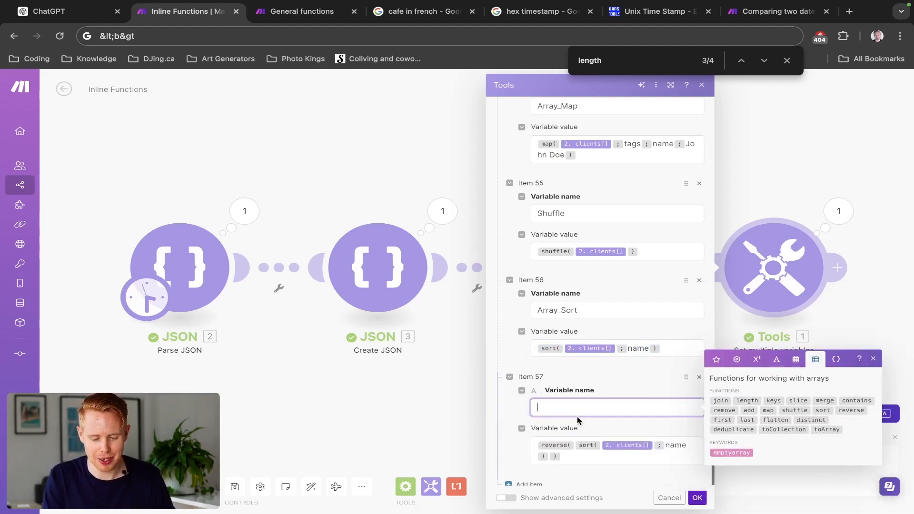
{"action": "type", "text": "Reverse"}
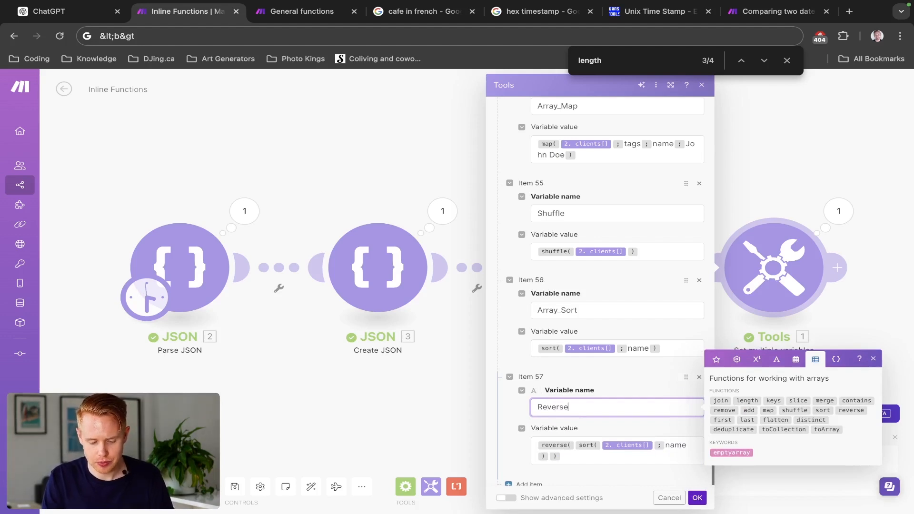
{"action": "left_click", "coordinate": [697, 497]}
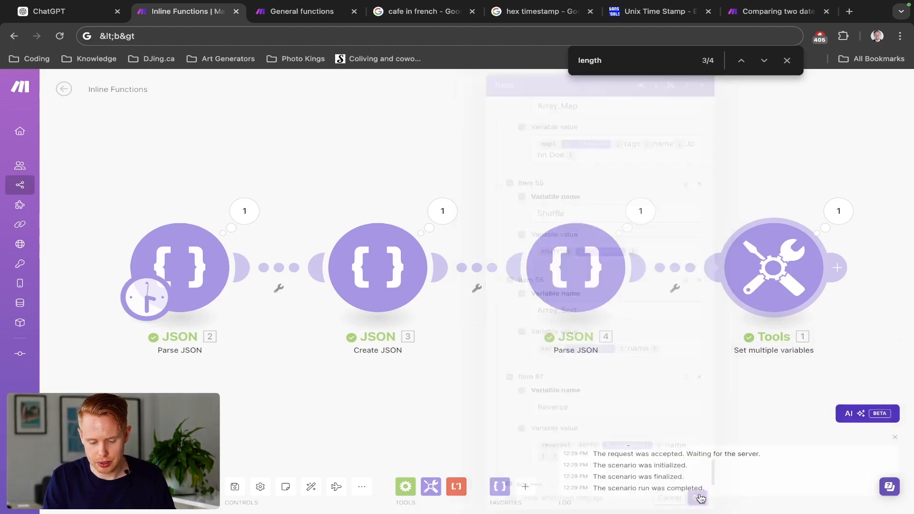
- Run the scenario and expand the items of Reverse in the Tools output to examine their order
{"action": "left_click", "coordinate": [86, 486]}
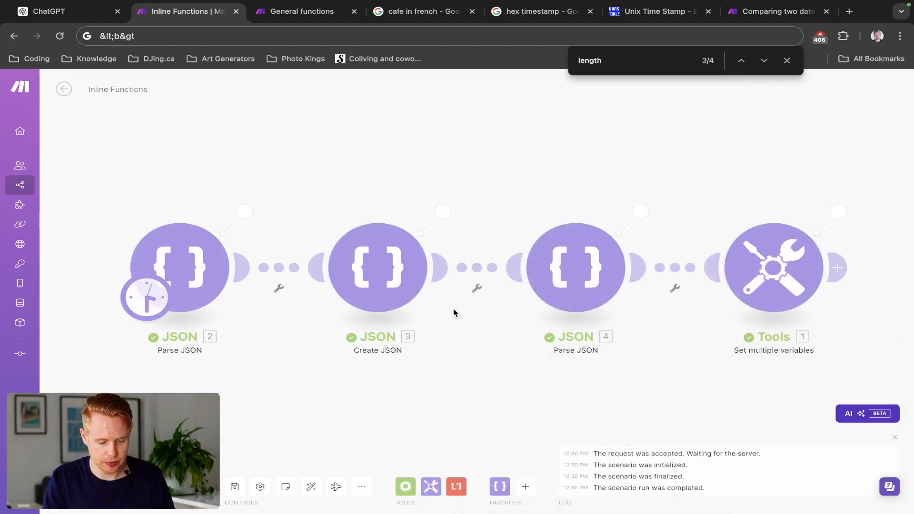
{"action": "left_click", "coordinate": [841, 213]}
{"action": "scroll", "coordinate": [676, 426], "scroll_direction": "down", "scroll_amount": 10}
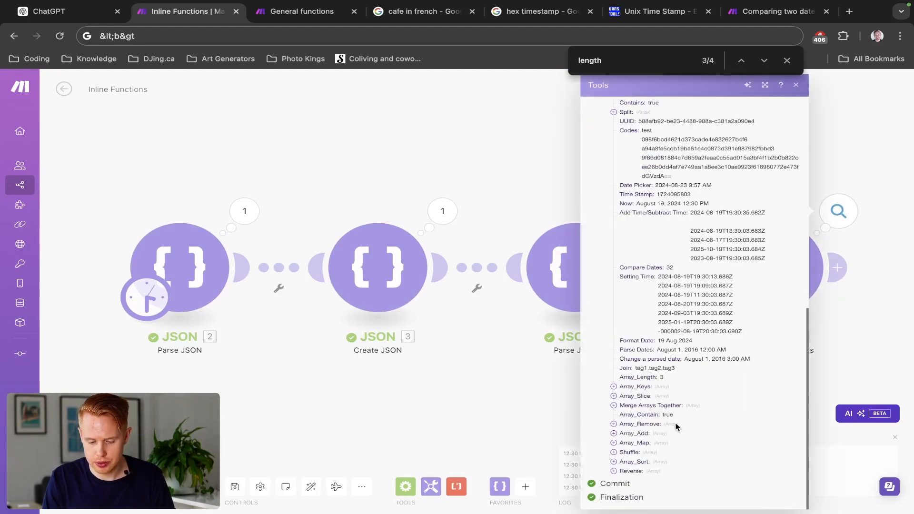
{"action": "left_click", "coordinate": [613, 470]}
{"action": "scroll", "coordinate": [658, 434], "scroll_direction": "down", "scroll_amount": 2}
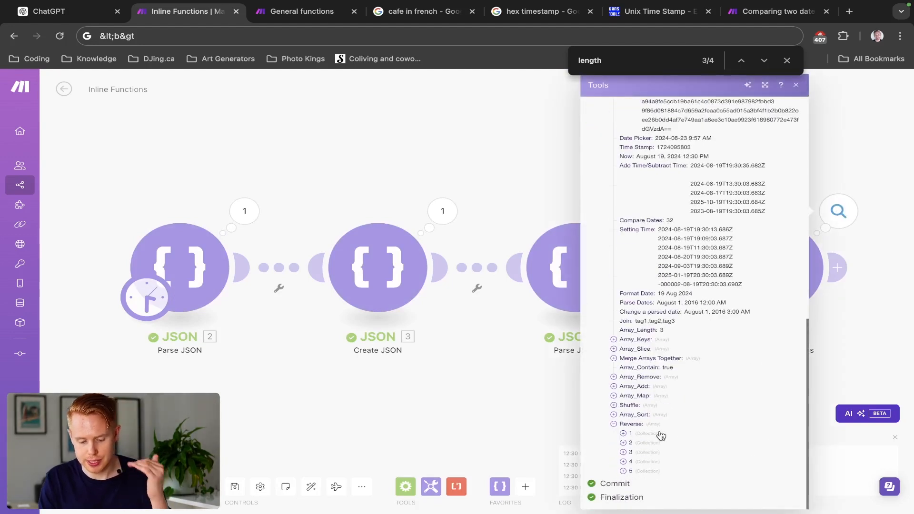
{"action": "left_click", "coordinate": [622, 433]}
{"action": "left_click", "coordinate": [623, 434]}
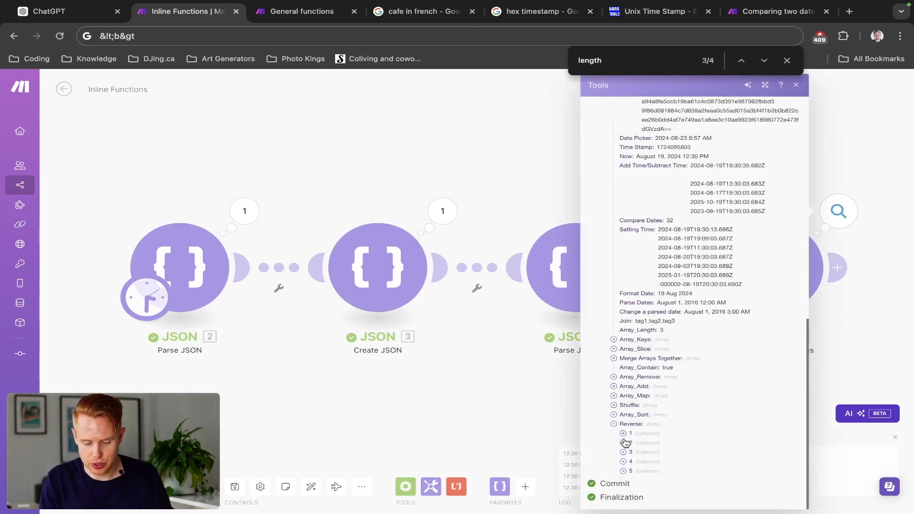
{"action": "left_click", "coordinate": [623, 452]}
{"action": "left_click", "coordinate": [623, 452]}
{"action": "left_click", "coordinate": [624, 461]}
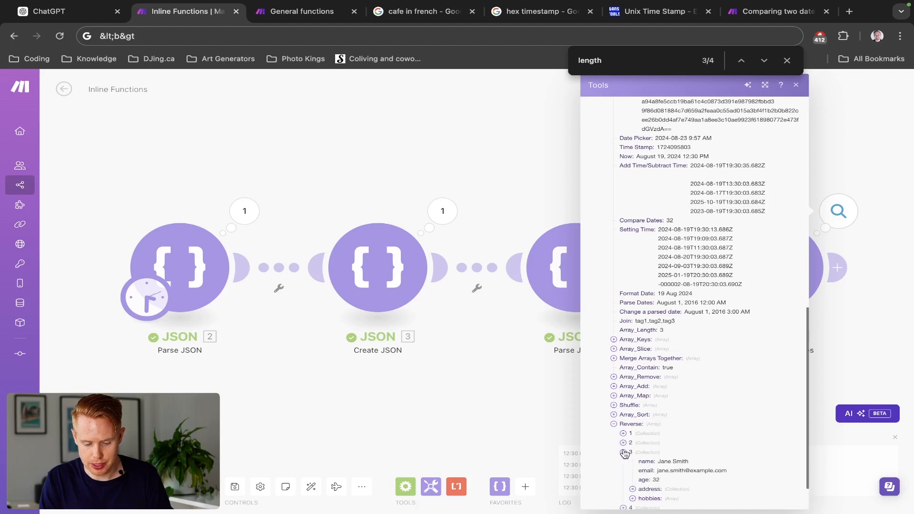
{"action": "left_click", "coordinate": [623, 461]}
{"action": "left_click", "coordinate": [624, 461]}
{"action": "scroll", "coordinate": [625, 462], "scroll_direction": "down", "scroll_amount": 2}
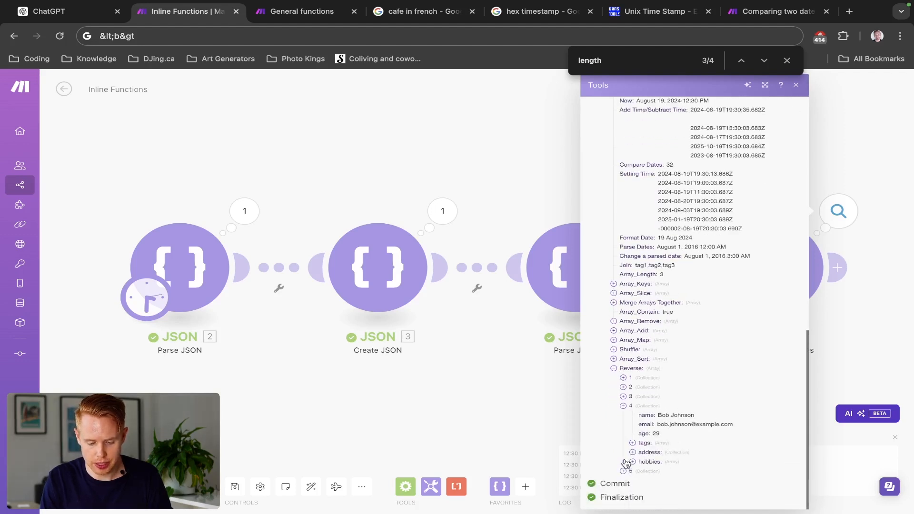
{"action": "left_click", "coordinate": [623, 470]}
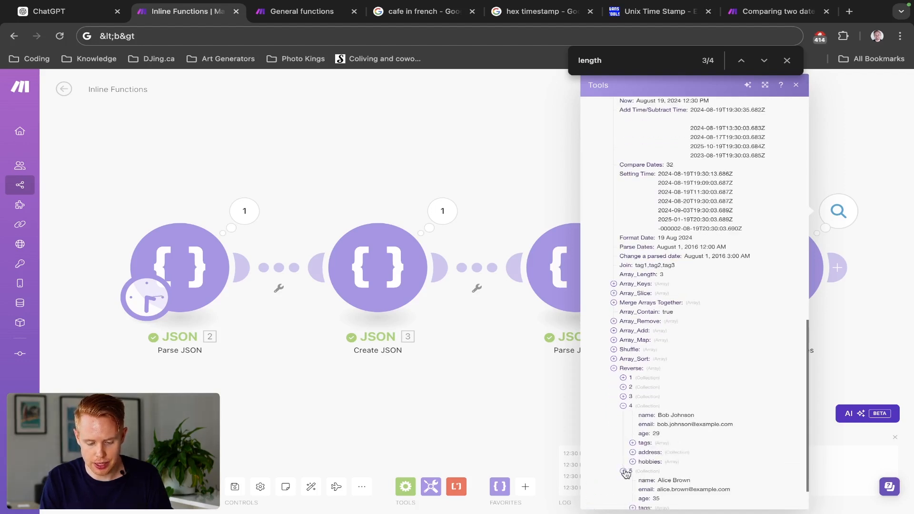
- Compare the first items of Array_Sort with the Reverse order, and close the Tools output
{"action": "left_click", "coordinate": [614, 359]}
{"action": "left_click", "coordinate": [623, 369]}
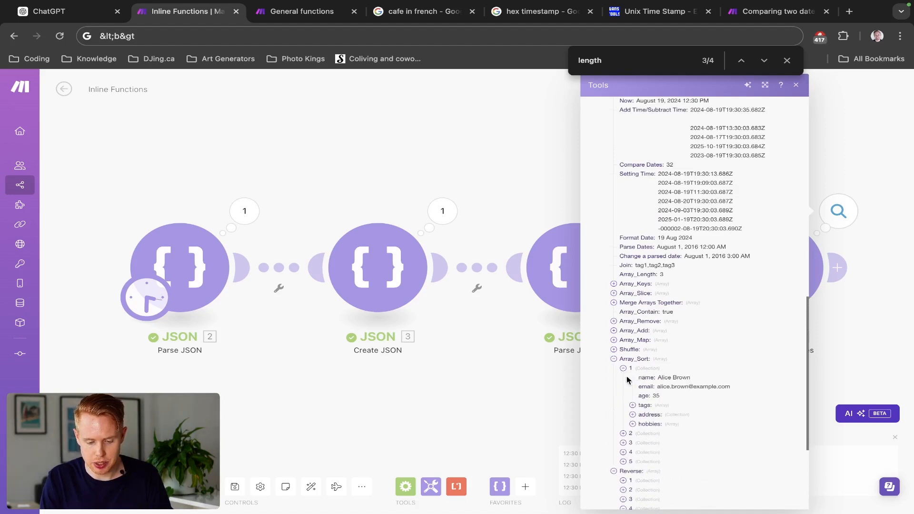
{"action": "left_click", "coordinate": [624, 433]}
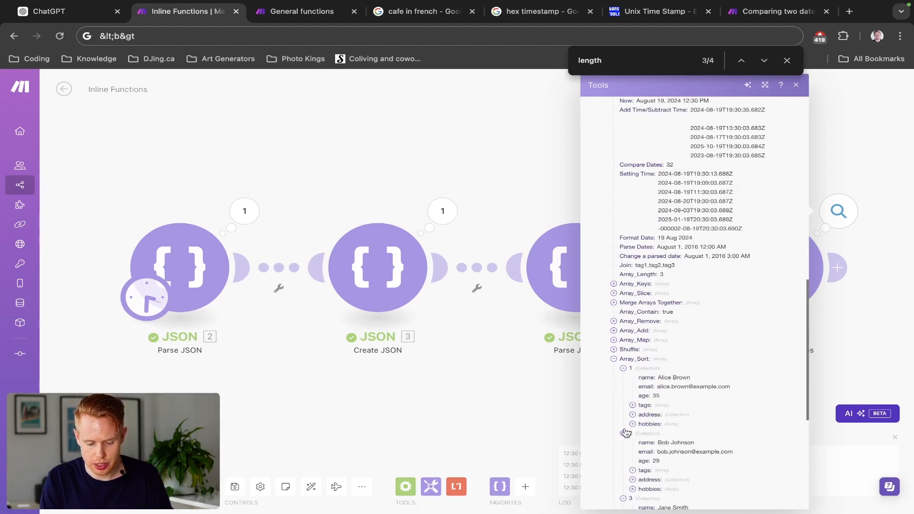
{"action": "left_click", "coordinate": [614, 359]}
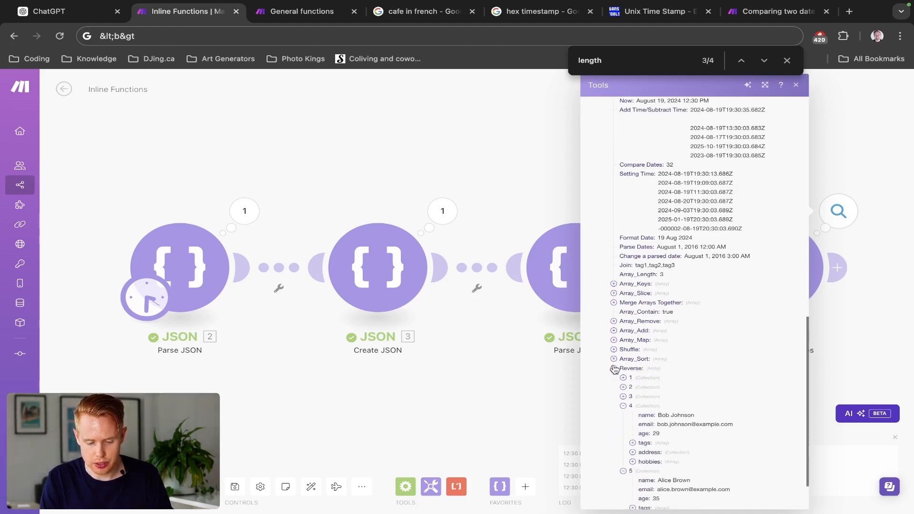
{"action": "left_click", "coordinate": [613, 369]}
{"action": "scroll", "coordinate": [641, 192], "scroll_direction": "up", "scroll_amount": 6}
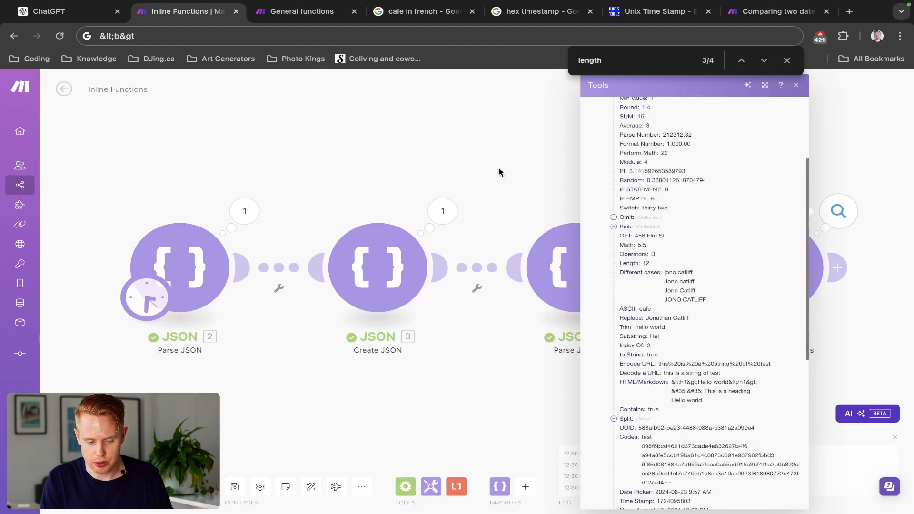
{"action": "left_click", "coordinate": [498, 167]}
- Reopen the Tools module, add item 58, and build the formula first(4. Array[]) in its variable name
{"action": "left_click", "coordinate": [738, 285]}
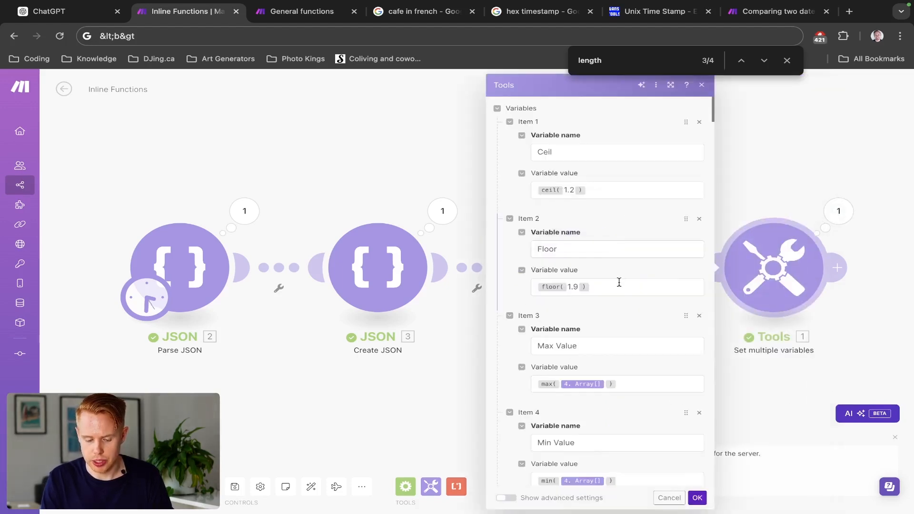
{"action": "scroll", "coordinate": [617, 281], "scroll_direction": "down", "scroll_amount": 20}
{"action": "scroll", "coordinate": [597, 410], "scroll_direction": "down", "scroll_amount": 8}
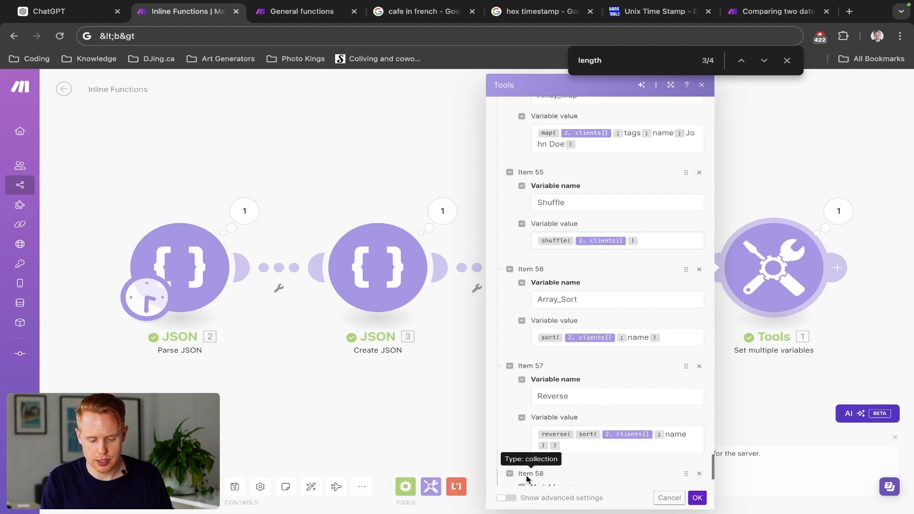
{"action": "scroll", "coordinate": [547, 438], "scroll_direction": "down", "scroll_amount": 2}
{"action": "left_click", "coordinate": [566, 405]}
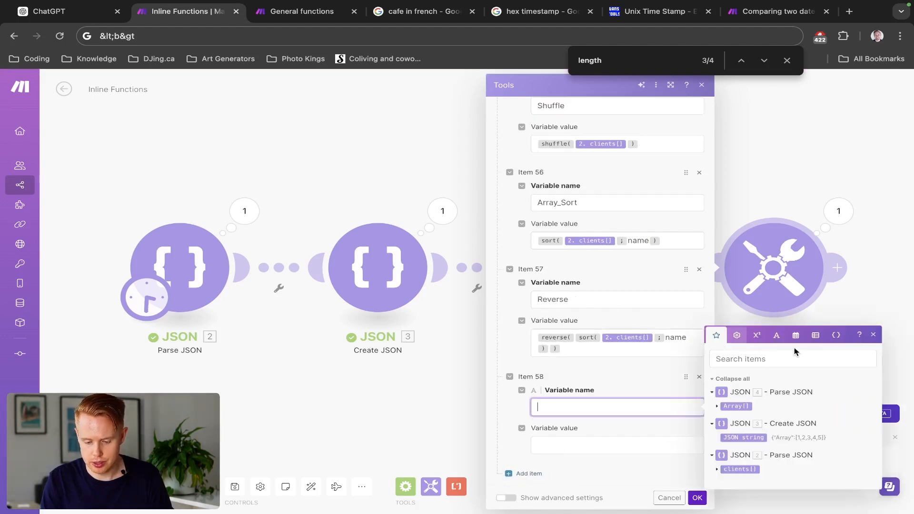
{"action": "left_click", "coordinate": [815, 334]}
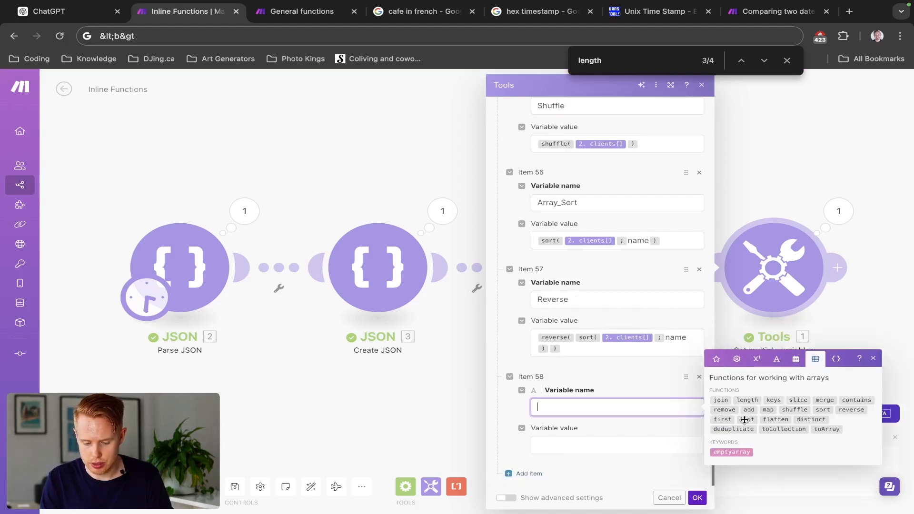
{"action": "left_click", "coordinate": [730, 421]}
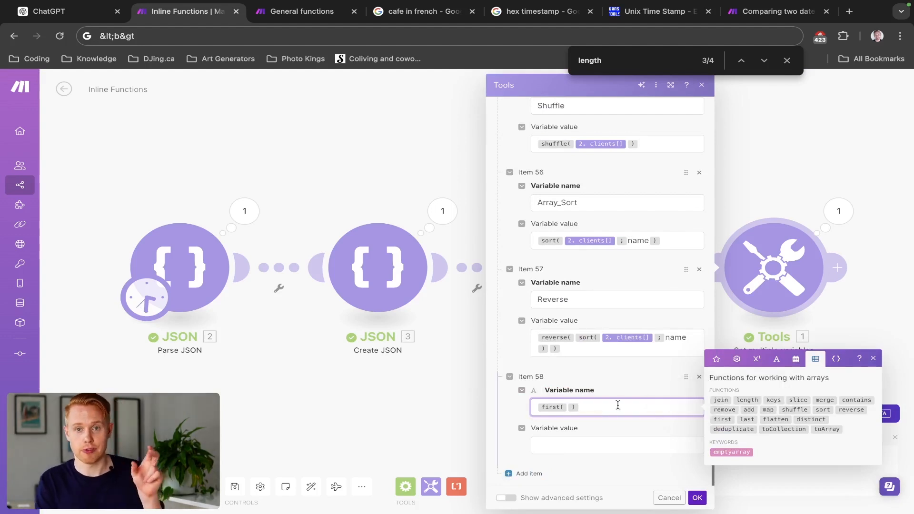
{"action": "left_click", "coordinate": [715, 360]}
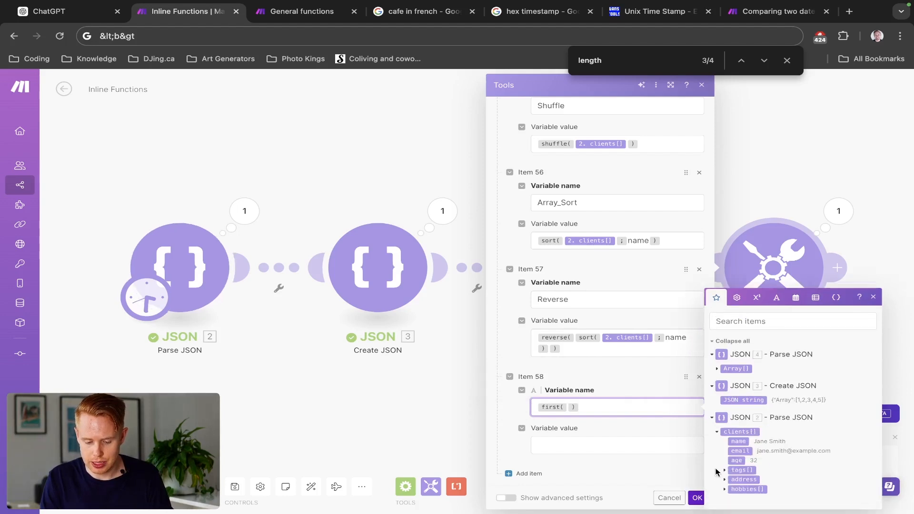
{"action": "left_click", "coordinate": [730, 367]}
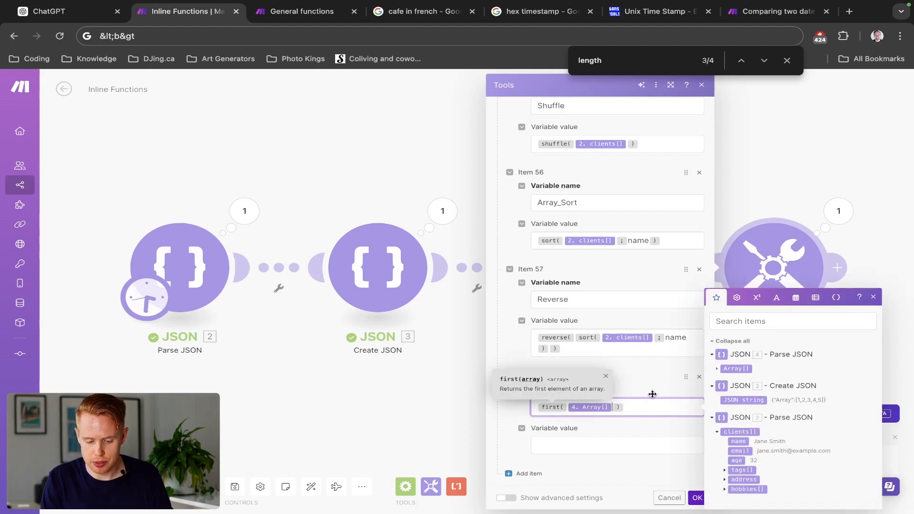
- Copy the first formula from item 58's variable name into its variable value
{"action": "left_click", "coordinate": [641, 408]}
{"action": "key", "text": "super+a"}
{"action": "key", "text": "super+c"}
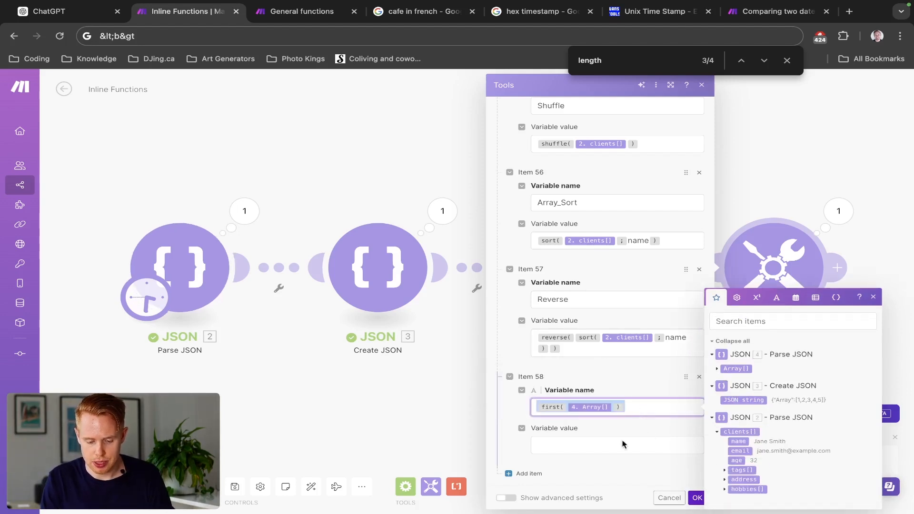
{"action": "left_click", "coordinate": [616, 447]}
{"action": "key", "text": "super+v"}
- Replace the formula in item 58's variable name with Array_first, and save the module
{"action": "left_click", "coordinate": [638, 412]}
{"action": "key", "text": "super+a"}
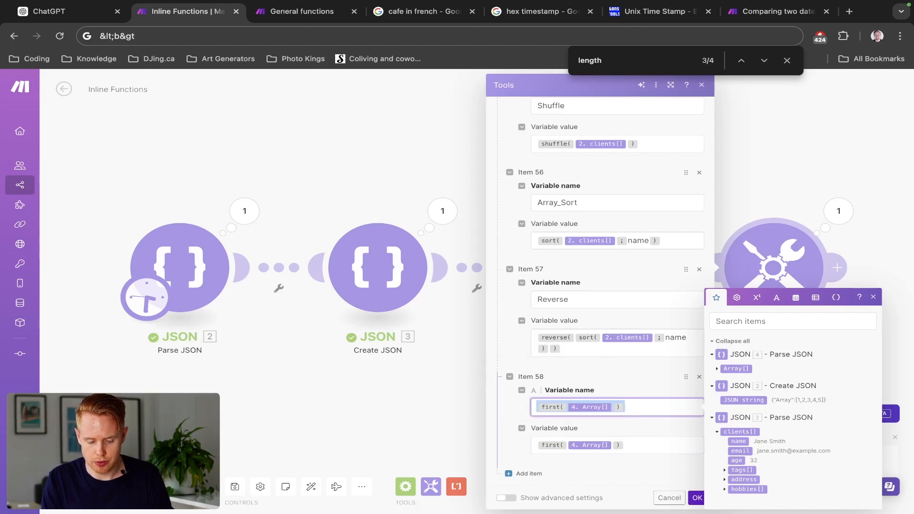
{"action": "type", "text": "First_ARray"}
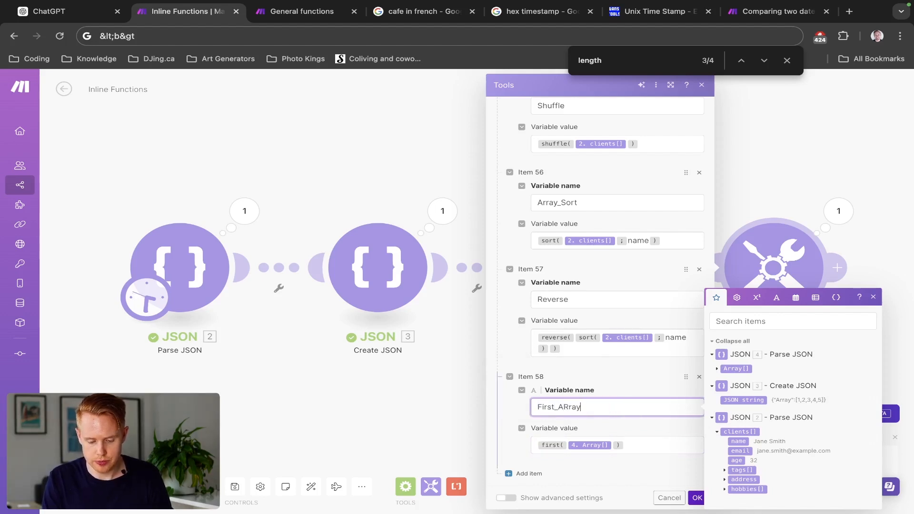
{"action": "key", "text": "super+a"}
{"action": "key", "text": "BackSpace"}
{"action": "type", "text": "Array_First"}
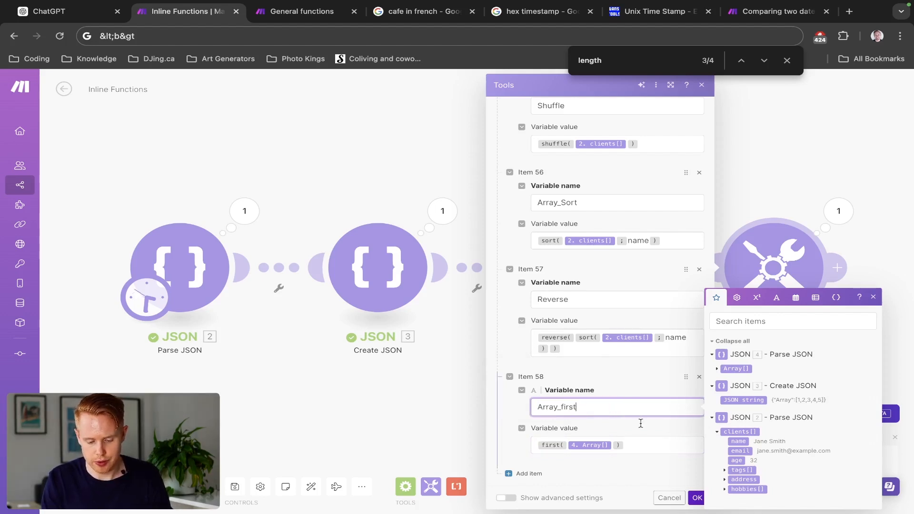
{"action": "left_click", "coordinate": [695, 497]}
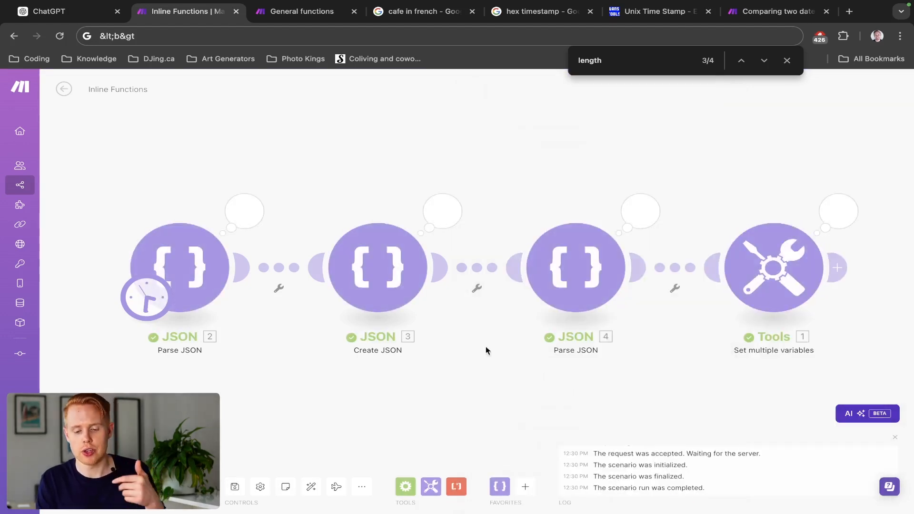
- Check the Array_first result in the Tools run output, and close the output
{"action": "left_click", "coordinate": [833, 210]}
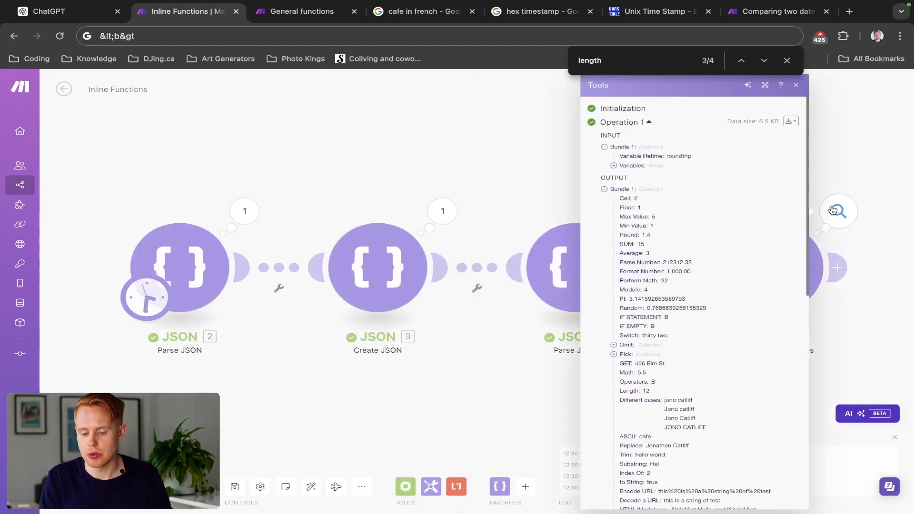
{"action": "scroll", "coordinate": [673, 344], "scroll_direction": "down", "scroll_amount": 5}
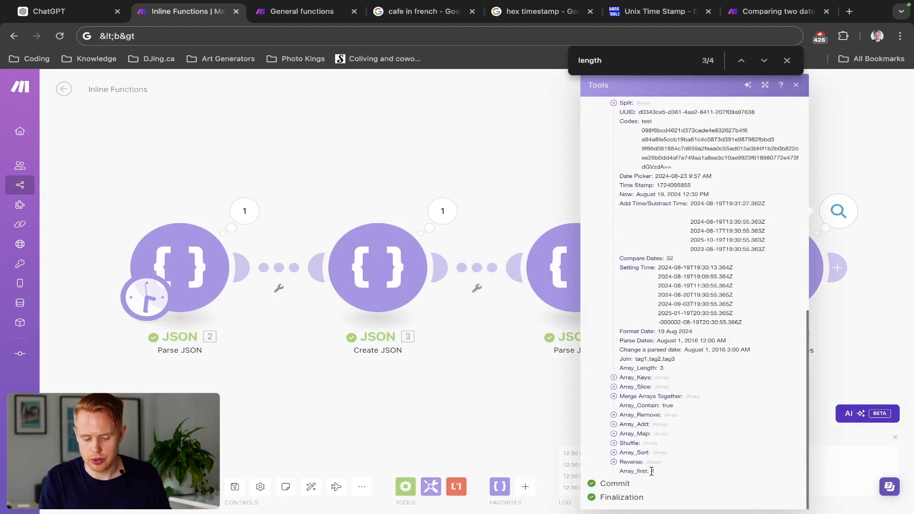
{"action": "left_click", "coordinate": [433, 406]}
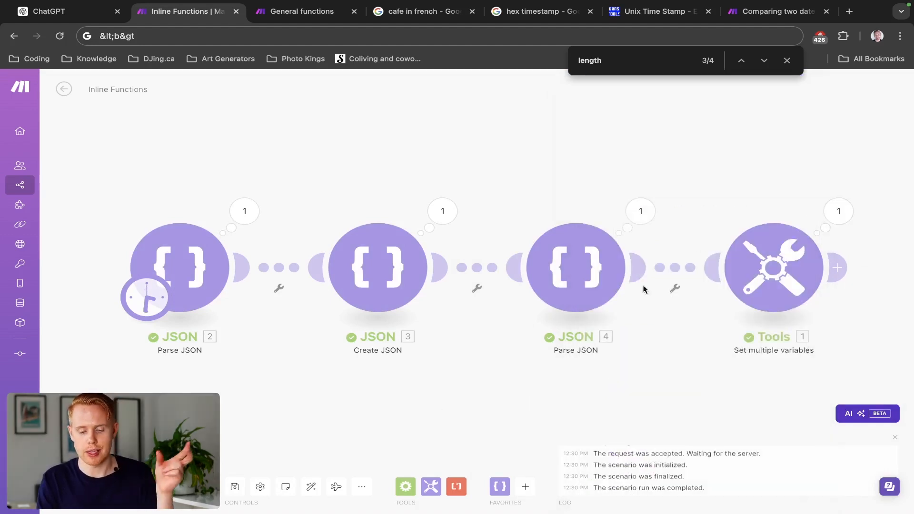
- Reopen the Tools module and add item 59 with the variable name Array_Last
{"action": "left_click", "coordinate": [775, 257]}
{"action": "scroll", "coordinate": [563, 303], "scroll_direction": "down", "scroll_amount": 20}
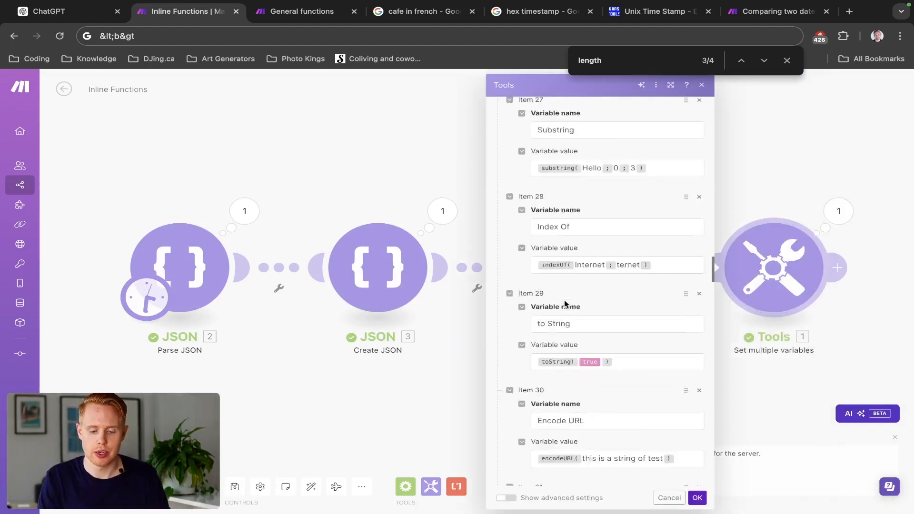
{"action": "scroll", "coordinate": [546, 368], "scroll_direction": "down", "scroll_amount": 2}
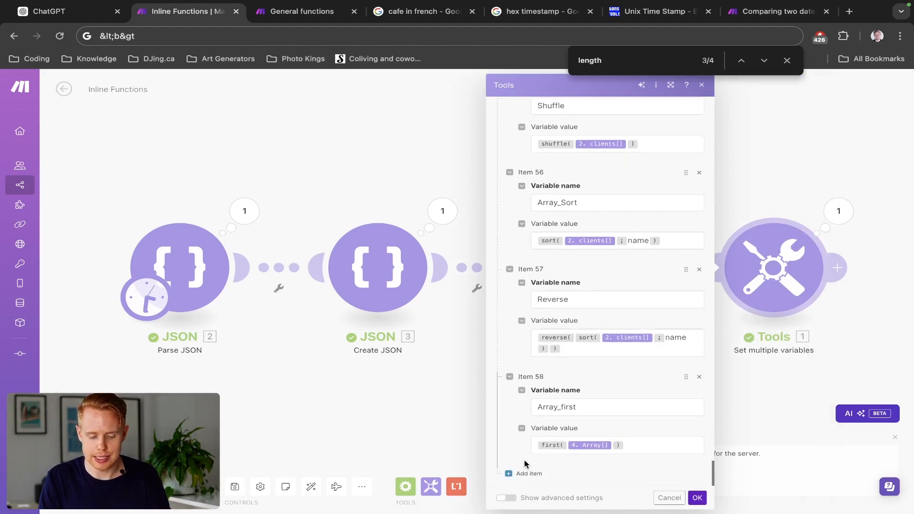
{"action": "left_click", "coordinate": [523, 473]}
{"action": "scroll", "coordinate": [571, 409], "scroll_direction": "down", "scroll_amount": 3}
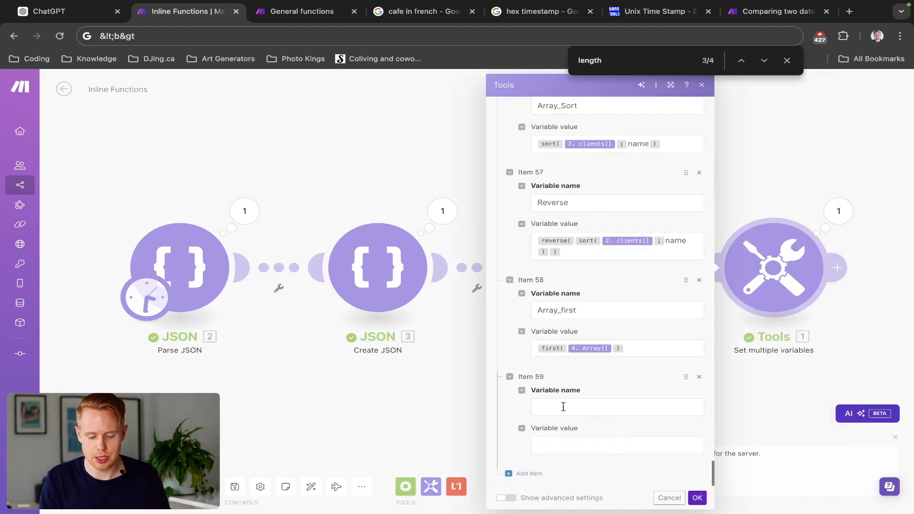
{"action": "left_click", "coordinate": [563, 407]}
{"action": "type", "text": "Array_"}
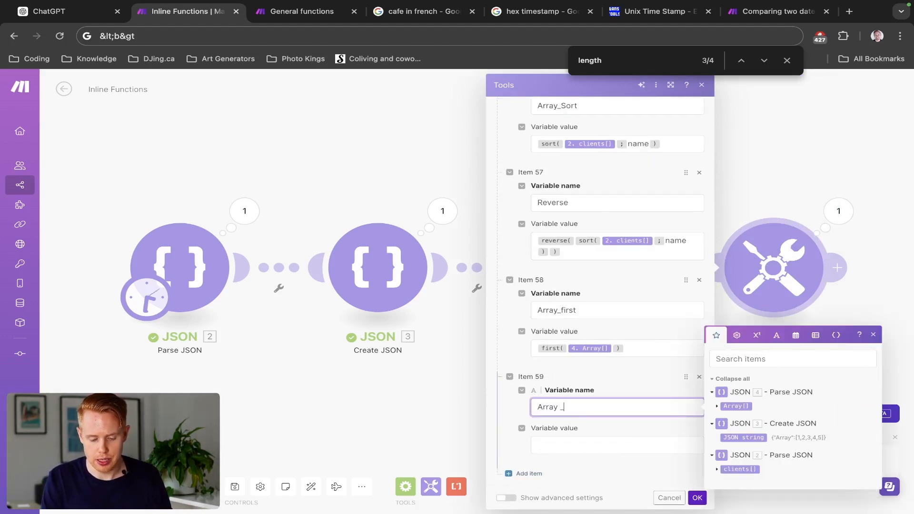
{"action": "type", "text": "Last"}
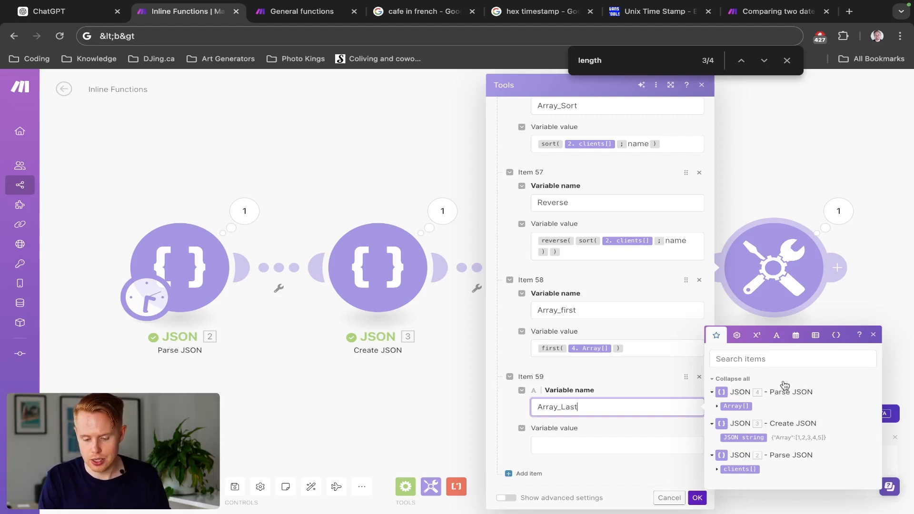
- Set item 59's variable value to last(4. Array[]), reusing the array from item 58, and save the module
{"action": "left_click", "coordinate": [813, 339]}
{"action": "left_click", "coordinate": [550, 446]}
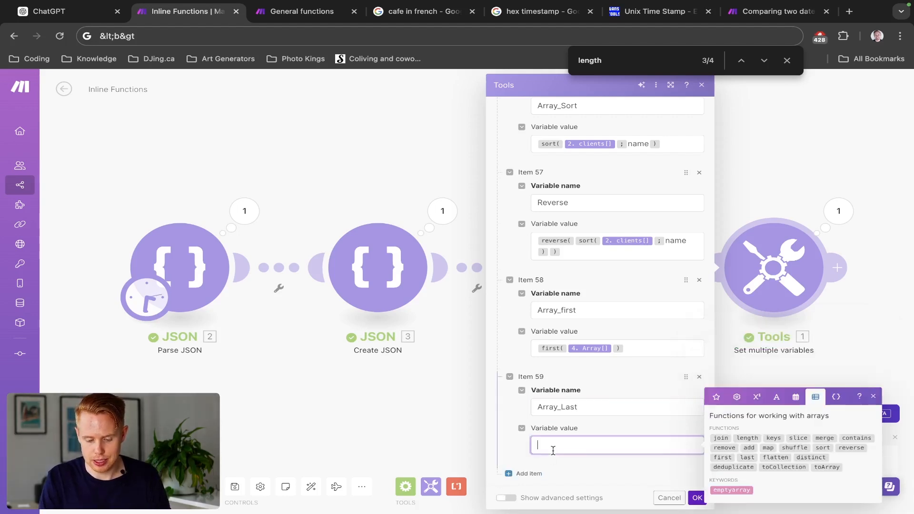
{"action": "left_click", "coordinate": [746, 457]}
{"action": "left_click", "coordinate": [612, 345]}
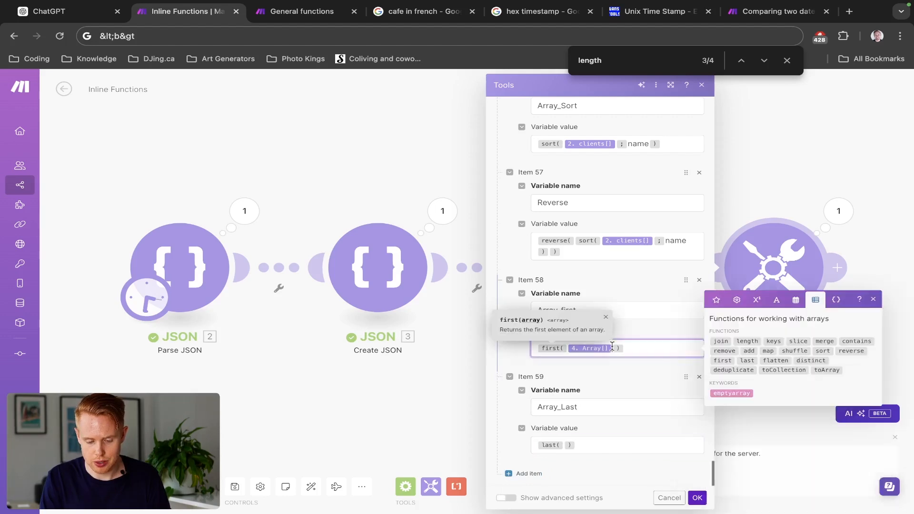
{"action": "key", "text": "shift+Left"}
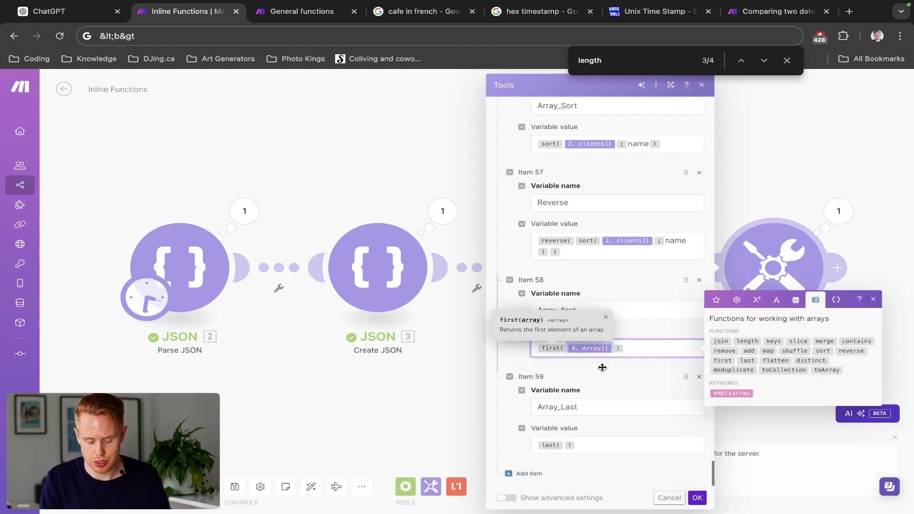
{"action": "left_click", "coordinate": [561, 445]}
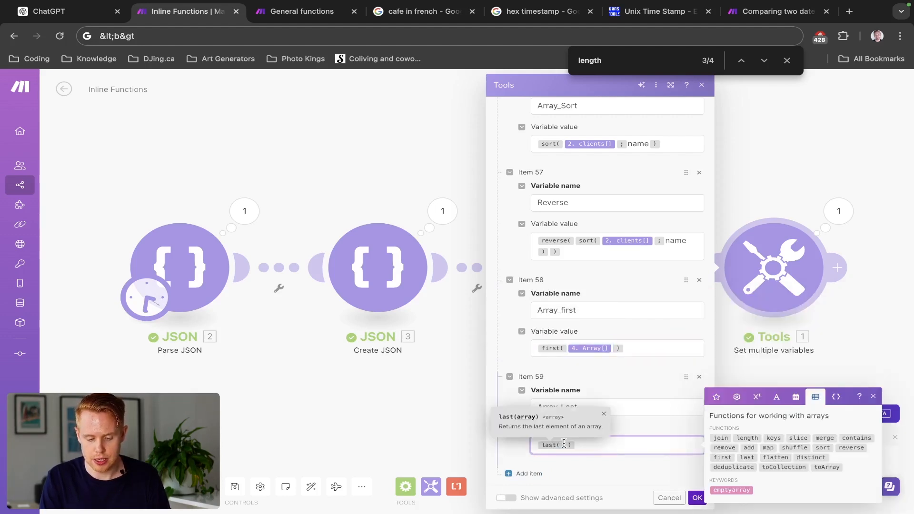
{"action": "key", "text": "ctrl+v"}
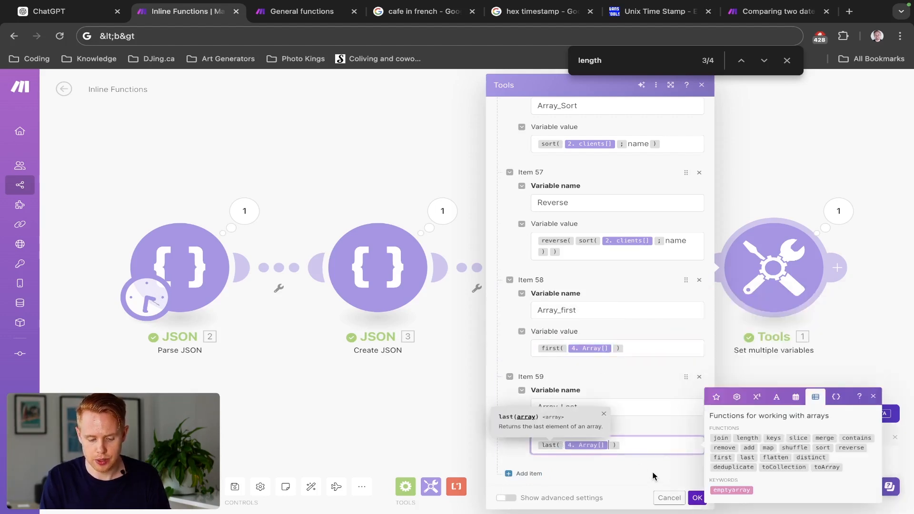
{"action": "left_click", "coordinate": [696, 497]}
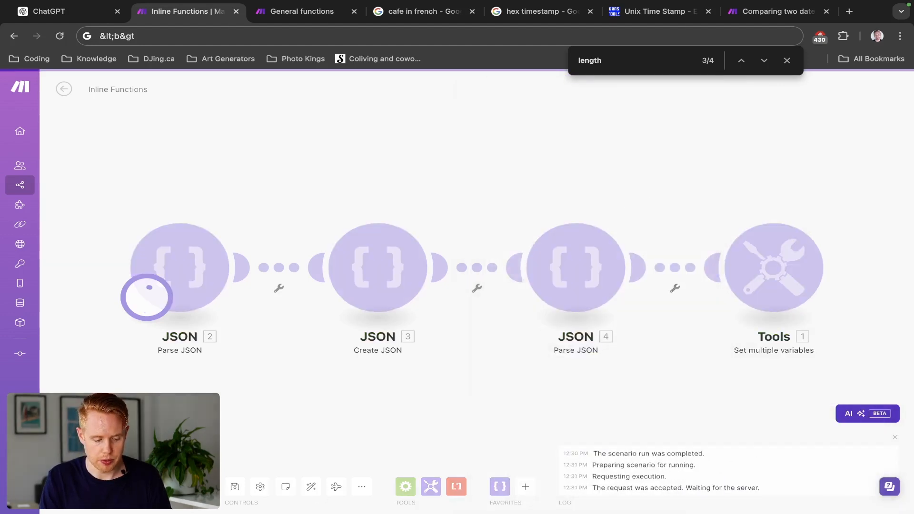
- Check the Array_Last result in the Tools run output, and close the output
{"action": "left_click", "coordinate": [838, 211]}
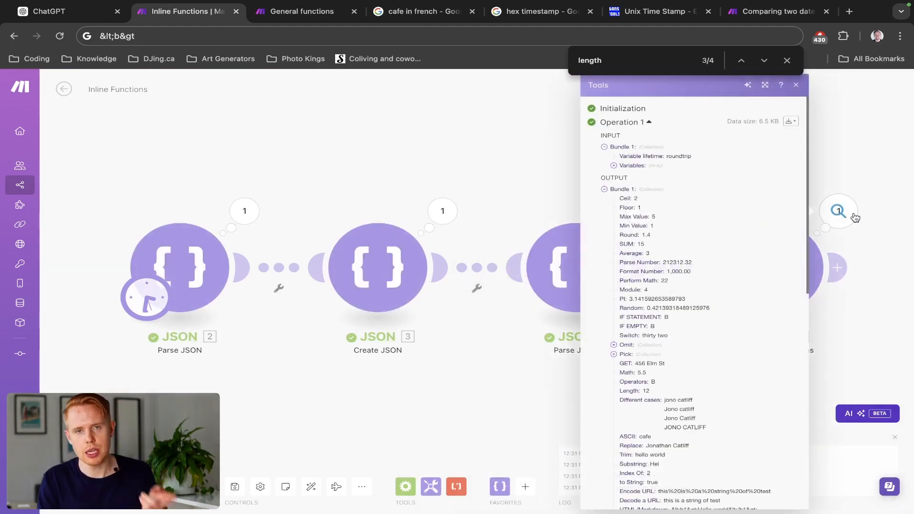
{"action": "scroll", "coordinate": [762, 334], "scroll_direction": "down", "scroll_amount": 15}
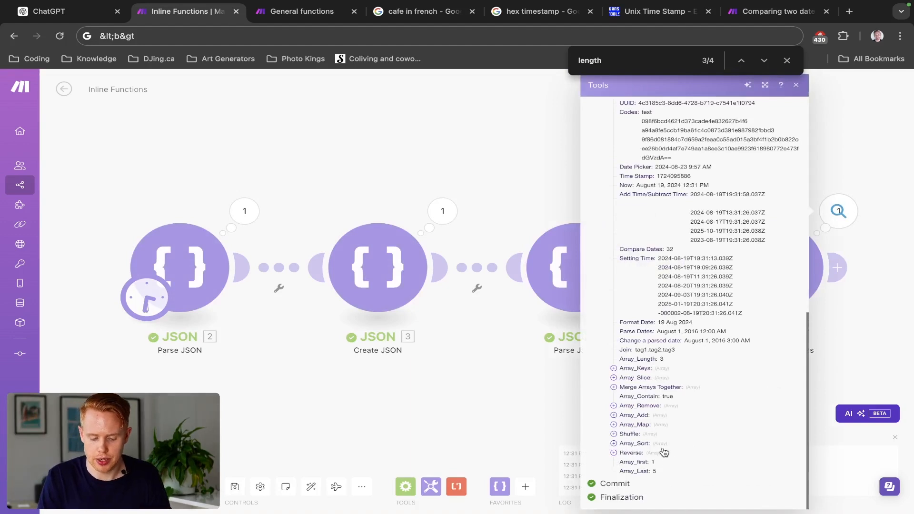
{"action": "left_click", "coordinate": [458, 364]}
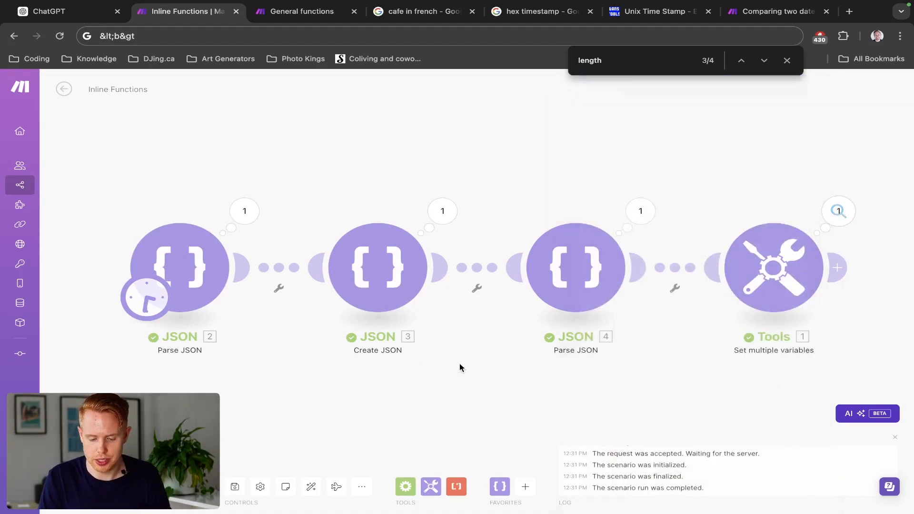
- Reopen the Tools module, add item 60, and bring up the array functions for its variable name
{"action": "left_click", "coordinate": [745, 276]}
{"action": "scroll", "coordinate": [616, 292], "scroll_direction": "down", "scroll_amount": 20}
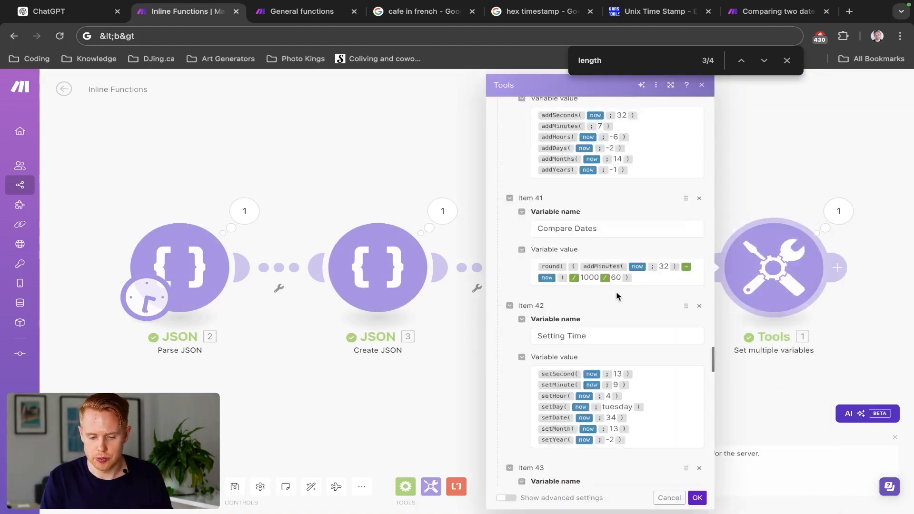
{"action": "left_click", "coordinate": [521, 474]}
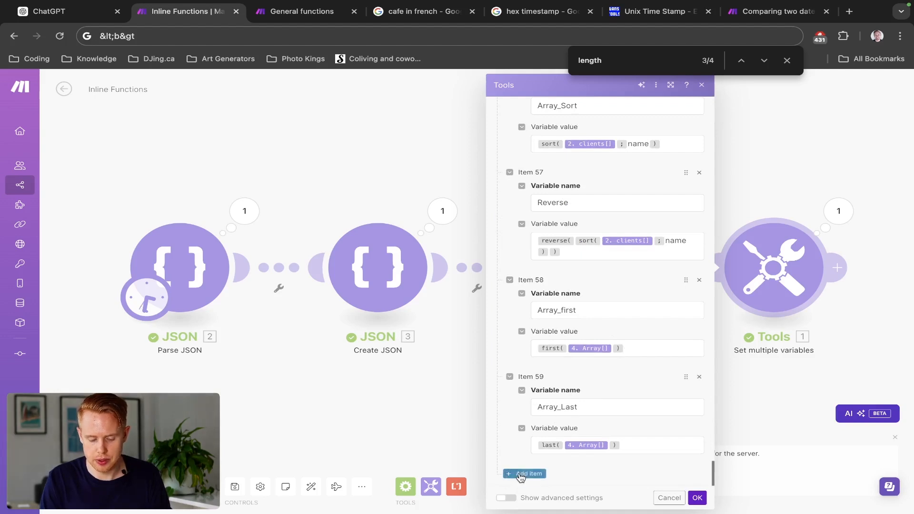
{"action": "scroll", "coordinate": [565, 405], "scroll_direction": "down", "scroll_amount": 2}
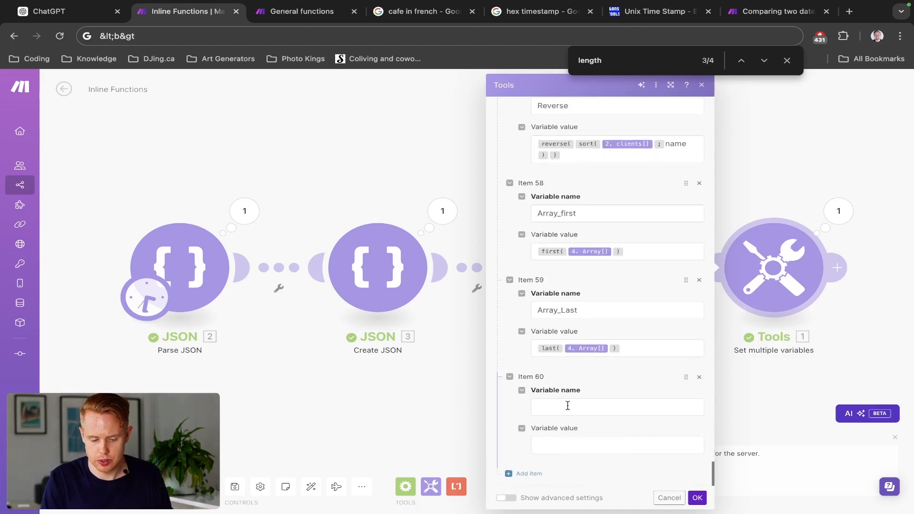
{"action": "left_click", "coordinate": [581, 405]}
{"action": "left_click", "coordinate": [815, 335]}
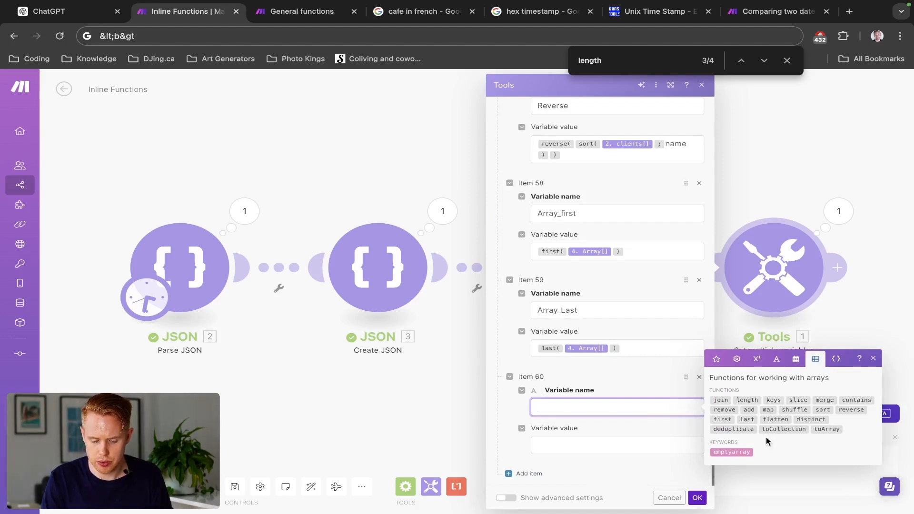
{"action": "mouse_move", "coordinate": [771, 417]}
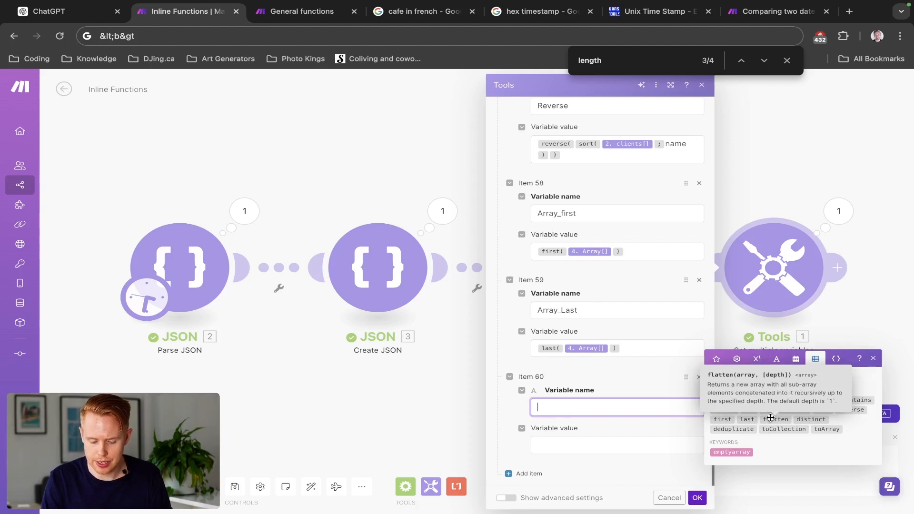
{"action": "left_click", "coordinate": [770, 417]}
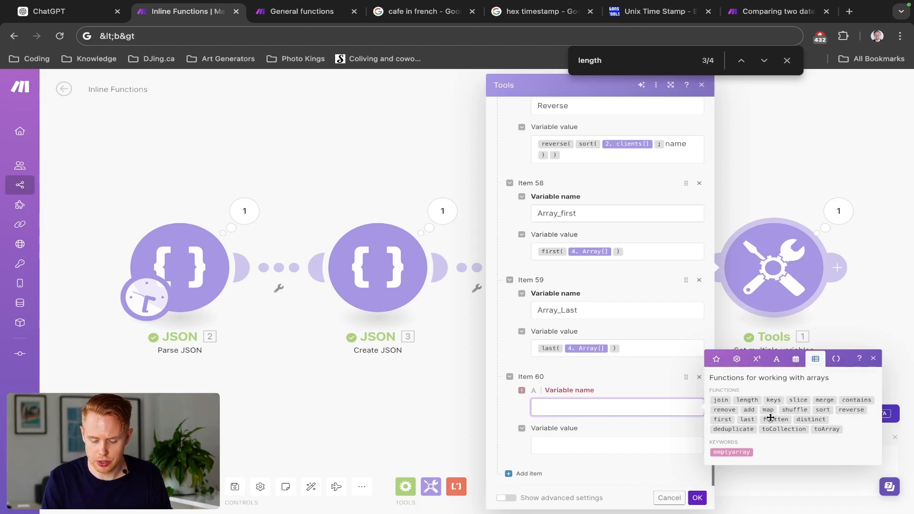
{"action": "key", "text": "super+a"}
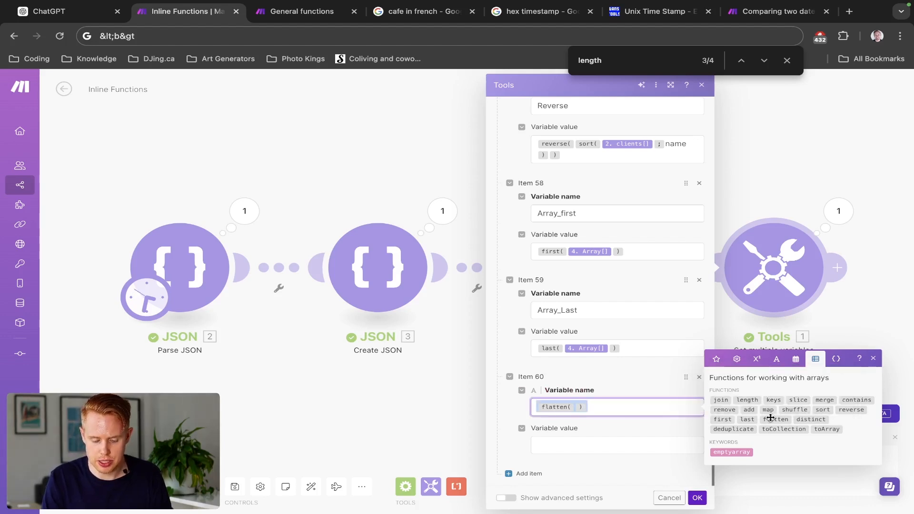
{"action": "key", "text": "BackSpace"}
- Name item 60 Flatten, set its variable value to flatten(2. clients[]: tags), and save the module
{"action": "type", "text": "Flatten"}
{"action": "key", "text": "Tab"}
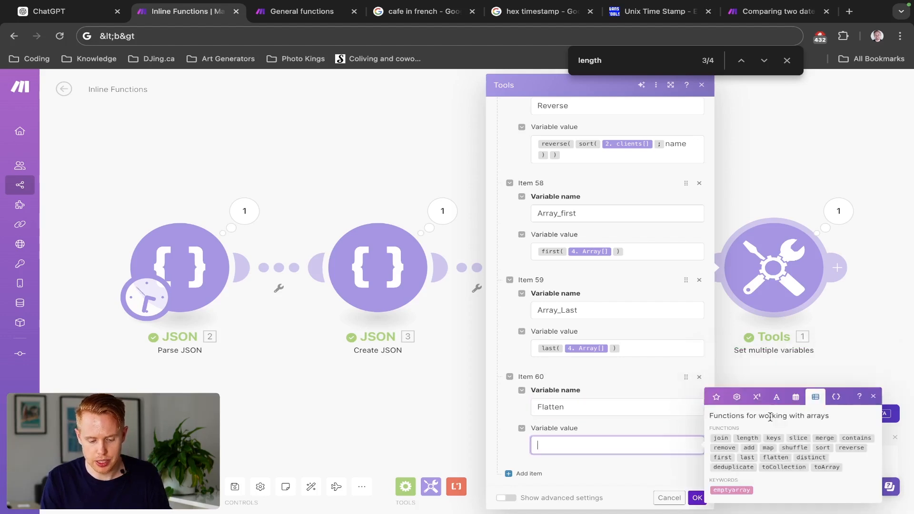
{"action": "left_click", "coordinate": [779, 458]}
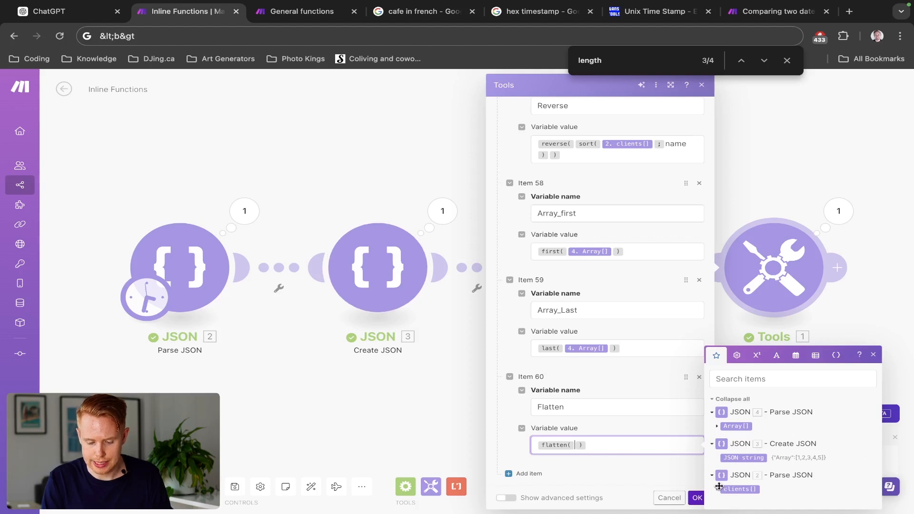
{"action": "left_click", "coordinate": [718, 488]}
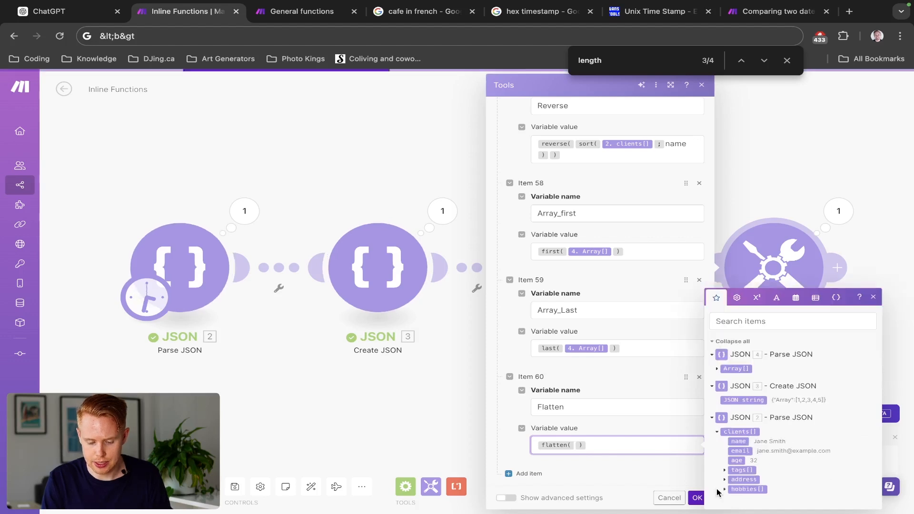
{"action": "left_click", "coordinate": [741, 476]}
{"action": "left_click", "coordinate": [740, 441]}
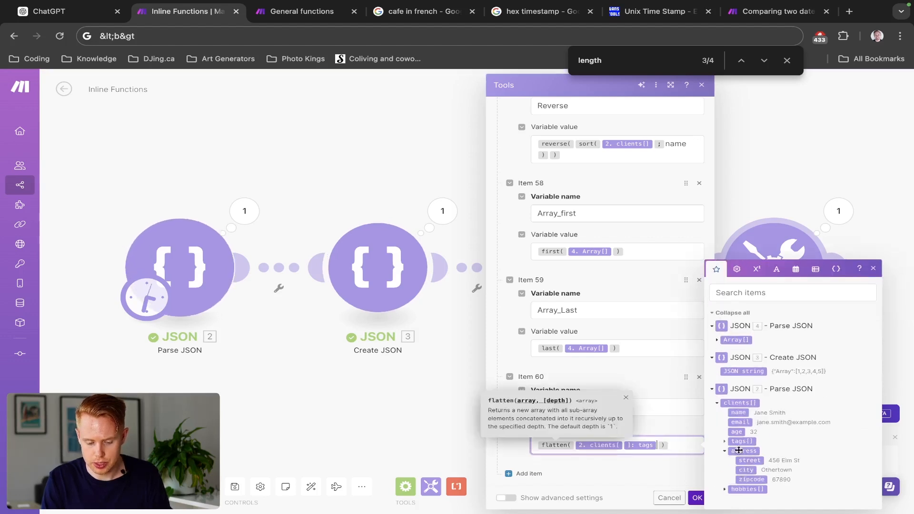
{"action": "left_click", "coordinate": [697, 497]}
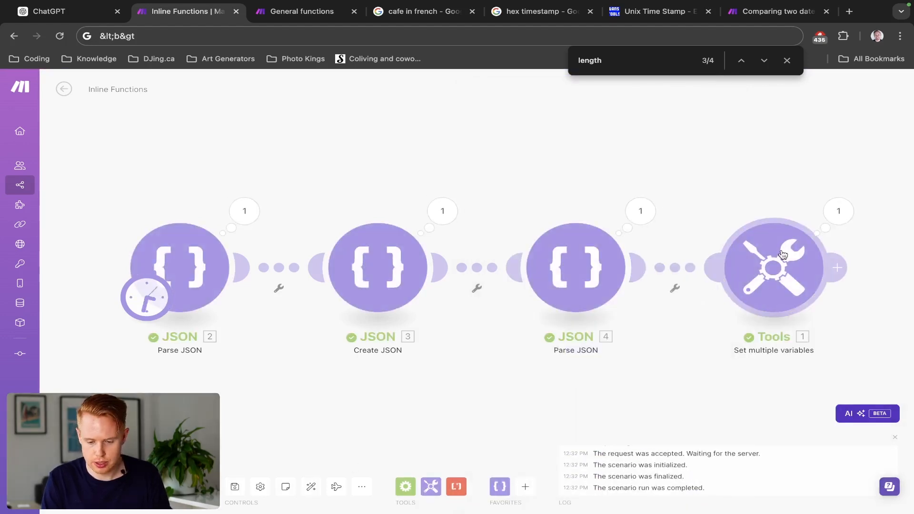
- Examine the items of the Flatten array in the Tools run output, and close the output
{"action": "left_click", "coordinate": [835, 215]}
{"action": "scroll", "coordinate": [710, 393], "scroll_direction": "down", "scroll_amount": 10}
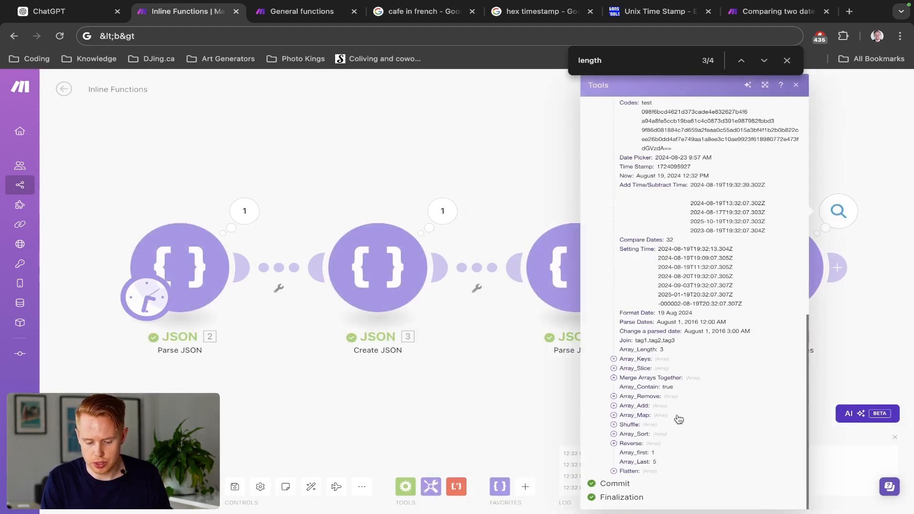
{"action": "left_click", "coordinate": [627, 471]}
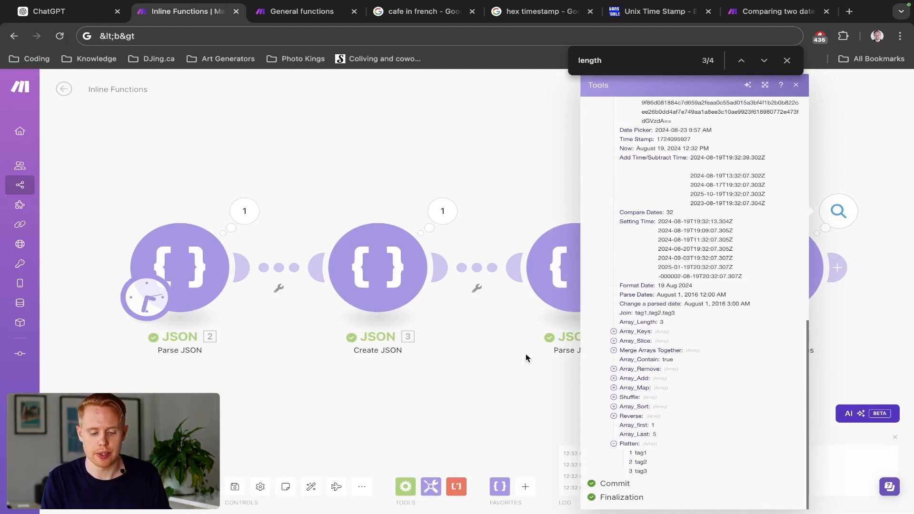
{"action": "left_click", "coordinate": [575, 366]}
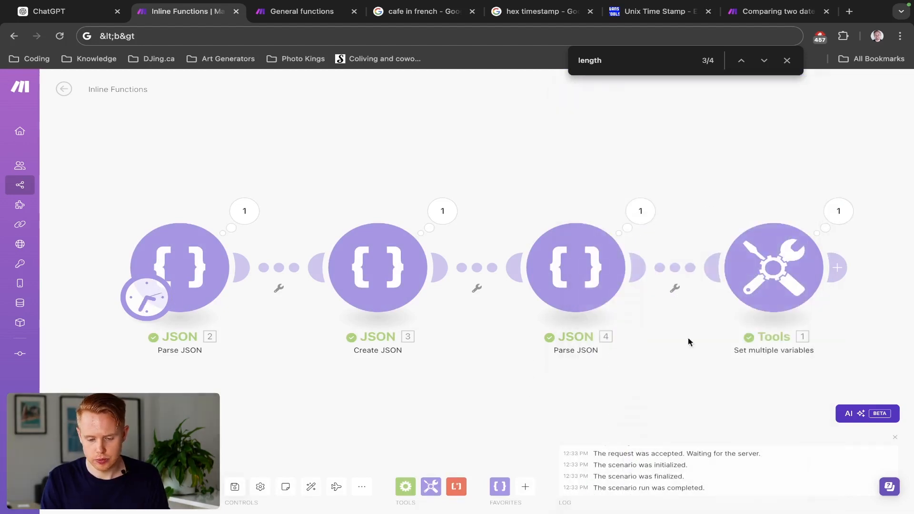
- Look at the latest Tools run output, close it, and review item 60's Flatten formula in the module settings
{"action": "left_click", "coordinate": [838, 212]}
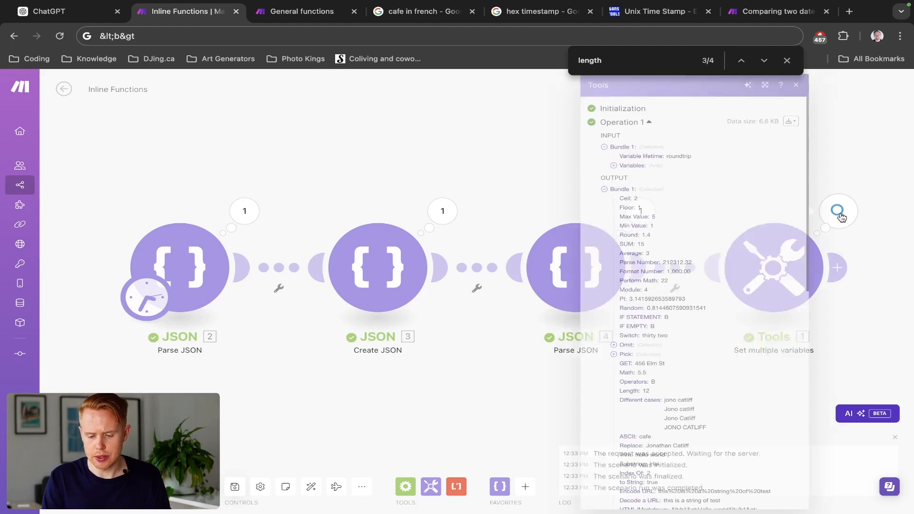
{"action": "left_click", "coordinate": [520, 185]}
{"action": "left_click", "coordinate": [774, 267]}
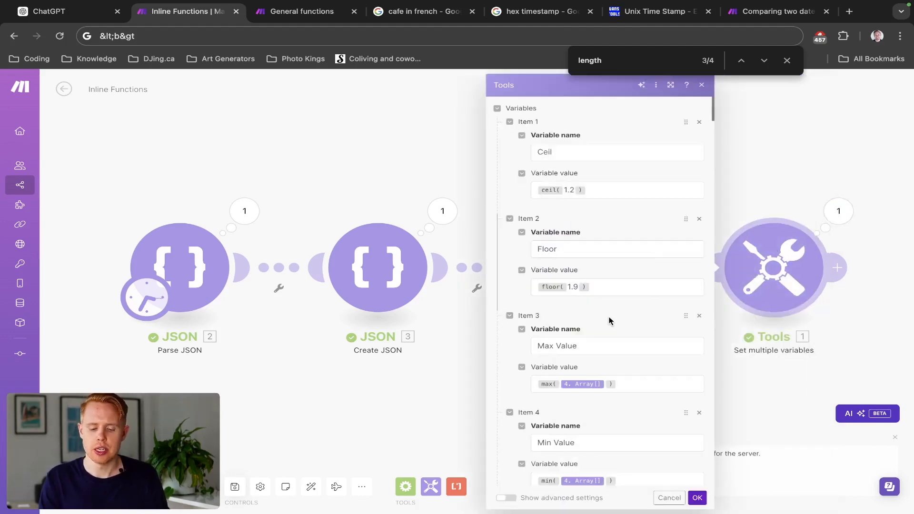
{"action": "scroll", "coordinate": [609, 320], "scroll_direction": "down", "scroll_amount": 20}
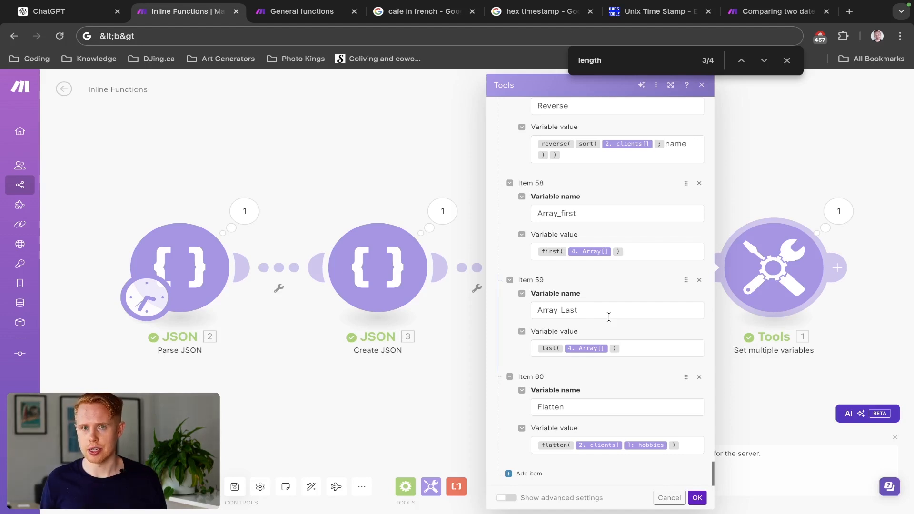
- Add item 61 to the Tools variables, name it Distinct, and bring up the array functions
{"action": "left_click", "coordinate": [685, 445]}
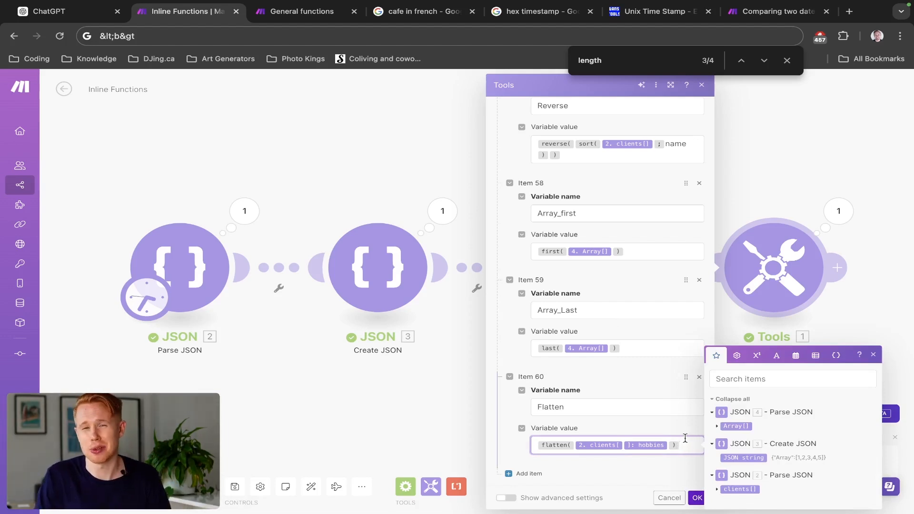
{"action": "left_click", "coordinate": [521, 477]}
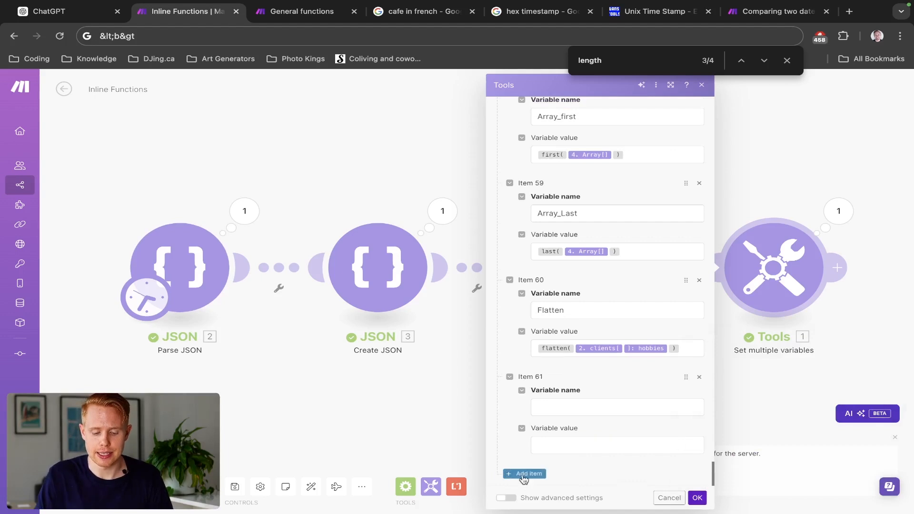
{"action": "left_click", "coordinate": [557, 405]}
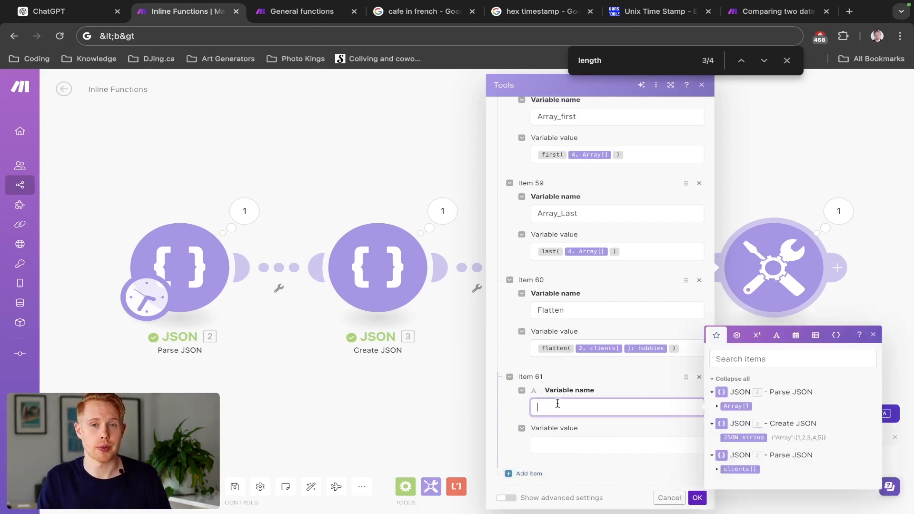
{"action": "left_click", "coordinate": [816, 335]}
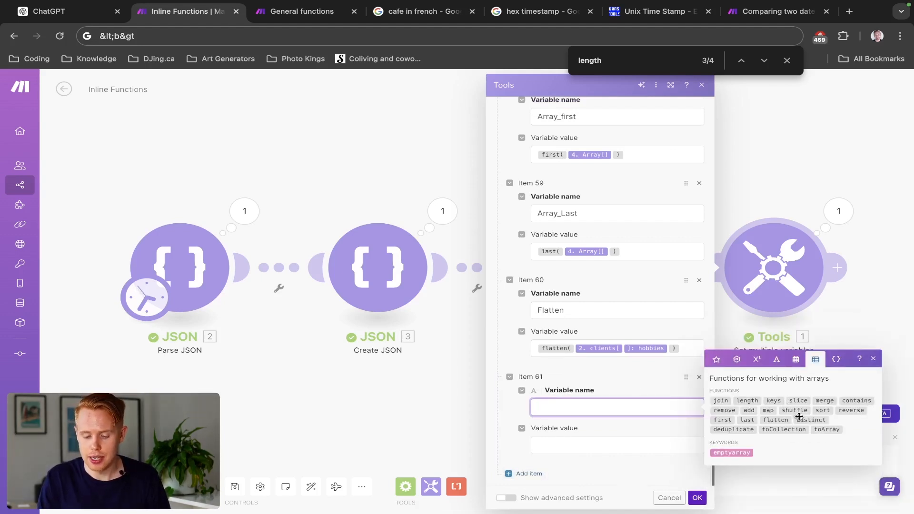
{"action": "mouse_move", "coordinate": [800, 419]}
{"action": "type", "text": "Distinct"}
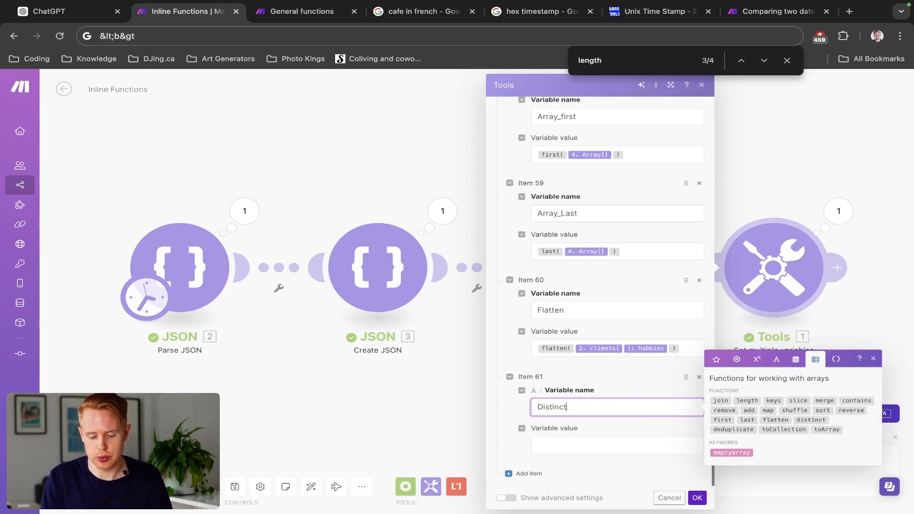
- Set item 61's variable value to distinct(2. clients[]) and save the module
{"action": "left_click", "coordinate": [627, 445]}
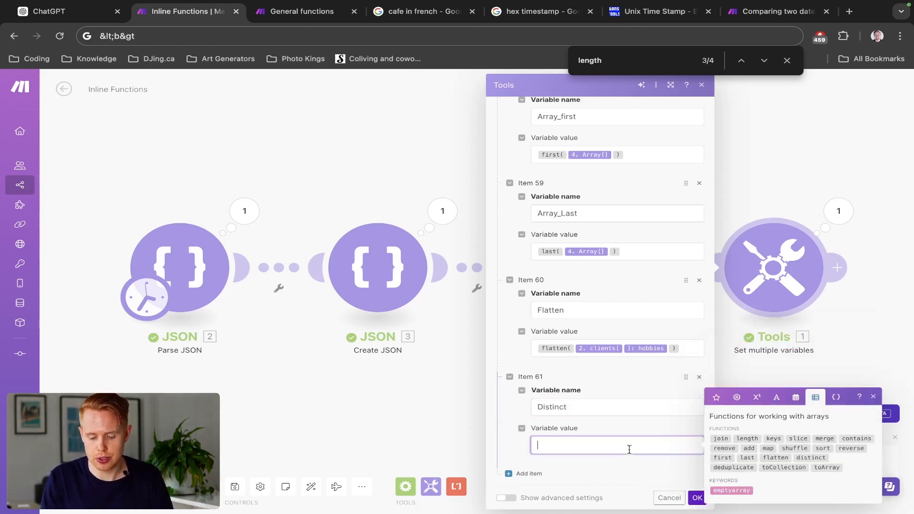
{"action": "left_click", "coordinate": [811, 458]}
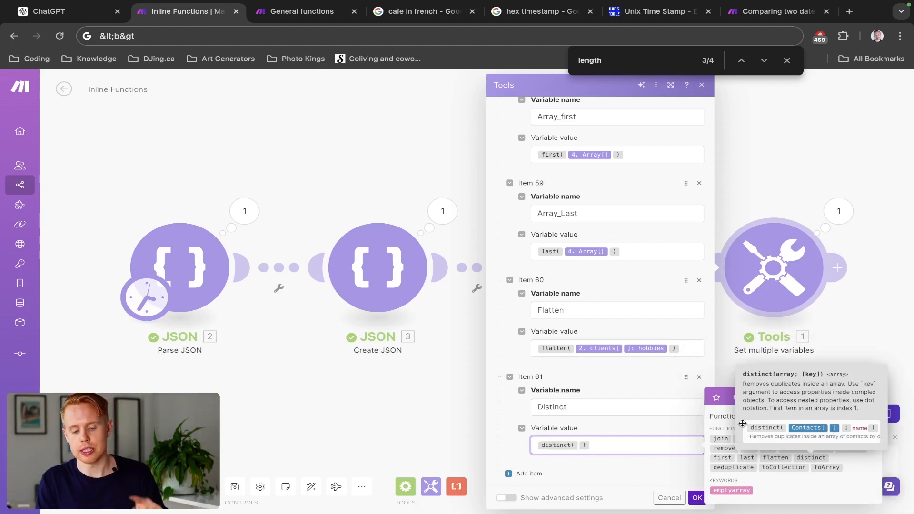
{"action": "left_click", "coordinate": [715, 397]}
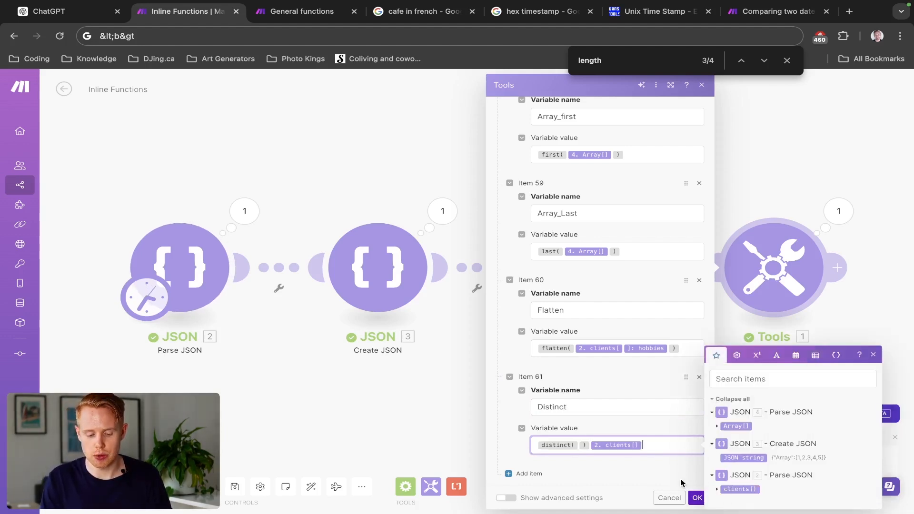
{"action": "left_click", "coordinate": [736, 489]}
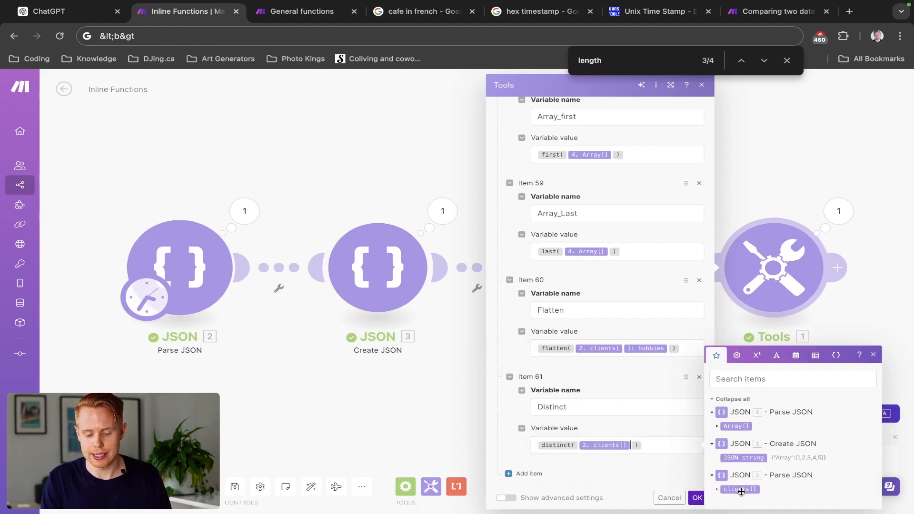
{"action": "left_click", "coordinate": [696, 497]}
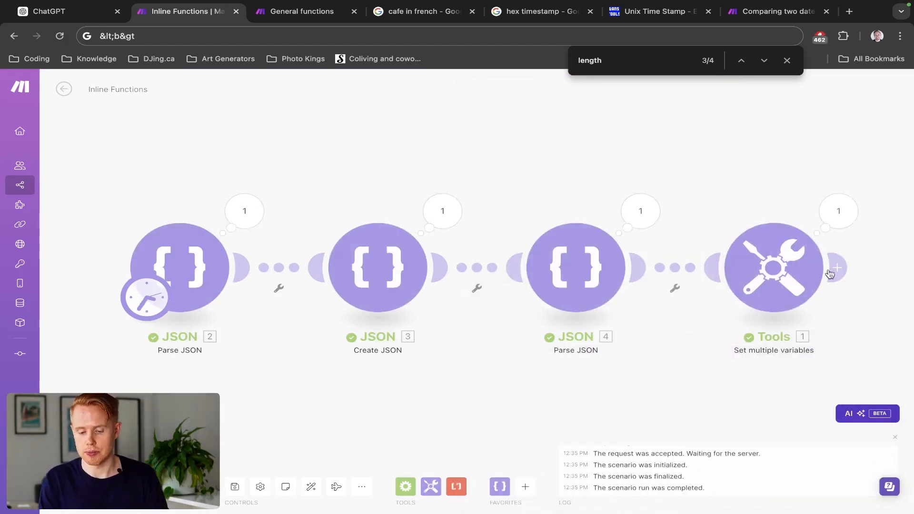
- Examine the Distinct array and its fifth collection in the Tools run output, and close the output
{"action": "left_click", "coordinate": [819, 222]}
{"action": "scroll", "coordinate": [680, 414], "scroll_direction": "down", "scroll_amount": 15}
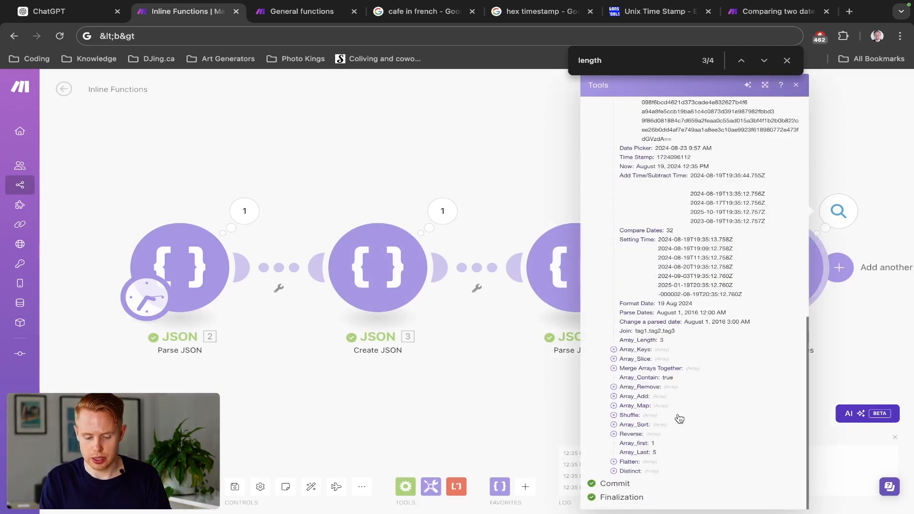
{"action": "left_click", "coordinate": [625, 471]}
{"action": "scroll", "coordinate": [625, 474], "scroll_direction": "down", "scroll_amount": 1}
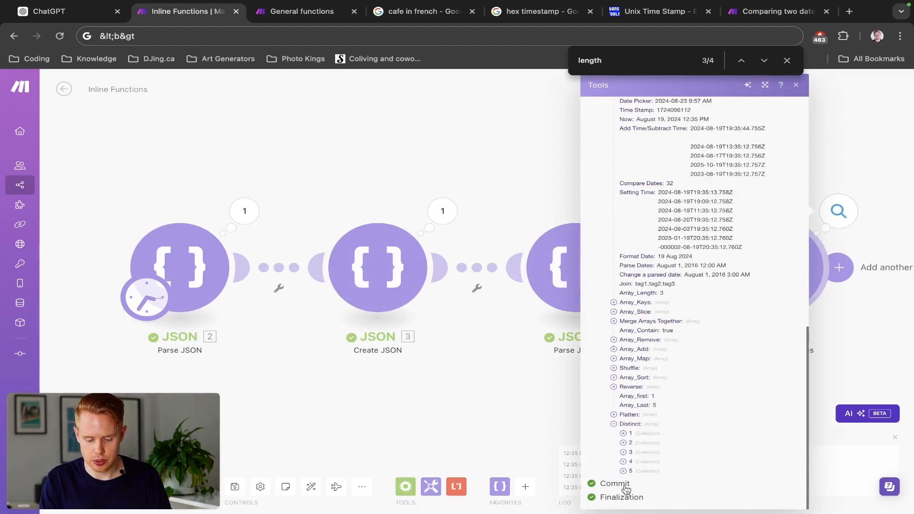
{"action": "left_click", "coordinate": [623, 470]}
{"action": "scroll", "coordinate": [718, 489], "scroll_direction": "up", "scroll_amount": 2}
{"action": "scroll", "coordinate": [719, 495], "scroll_direction": "down", "scroll_amount": 2}
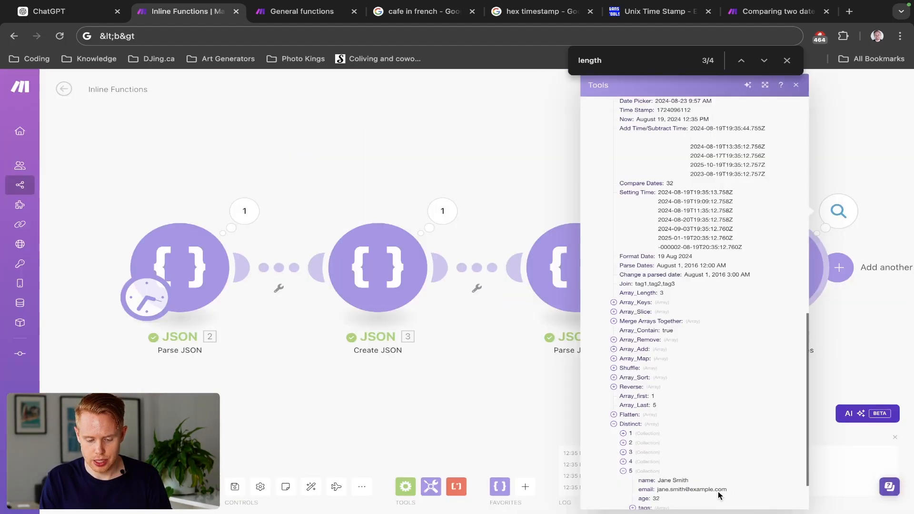
{"action": "left_click", "coordinate": [555, 381]}
- Reopen the Tools module, add name as the key argument of item 61's distinct function, and save the module
{"action": "left_click", "coordinate": [734, 295]}
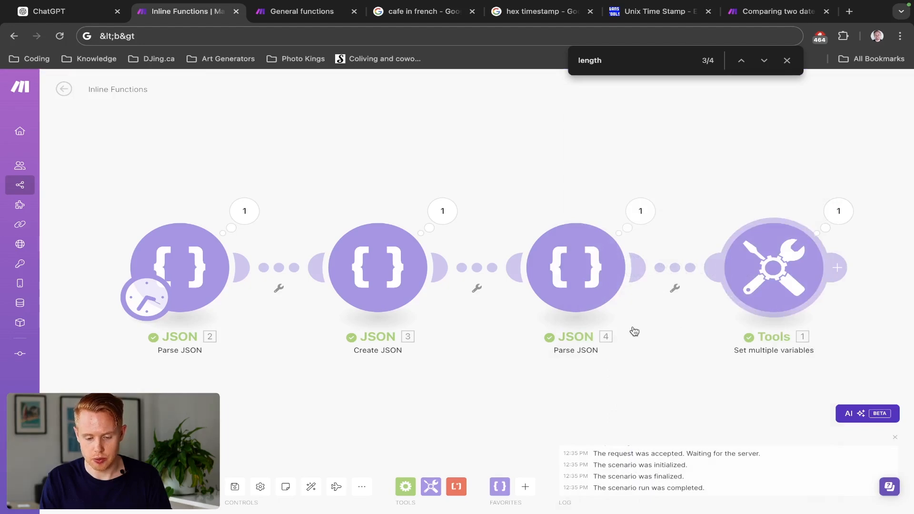
{"action": "scroll", "coordinate": [614, 333], "scroll_direction": "down", "scroll_amount": 20}
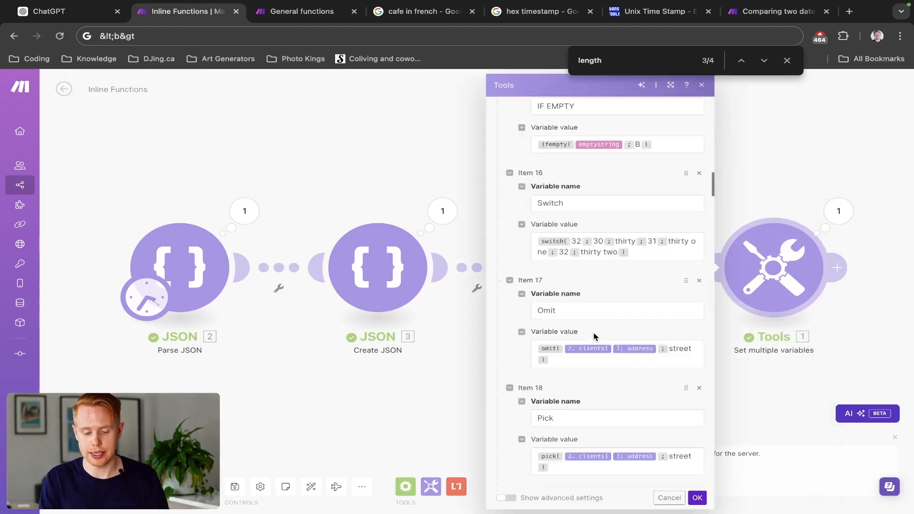
{"action": "scroll", "coordinate": [594, 335], "scroll_direction": "down", "scroll_amount": 10}
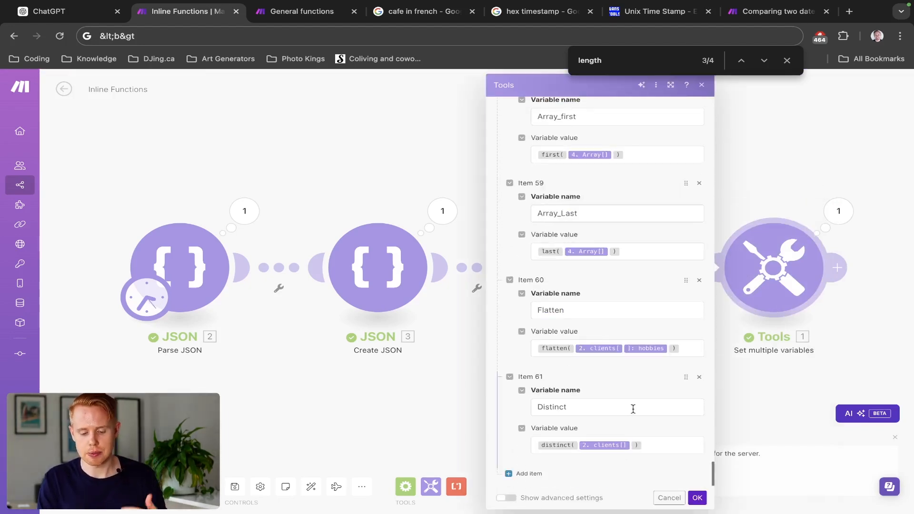
{"action": "left_click", "coordinate": [659, 450]}
{"action": "type", "text": "; "}
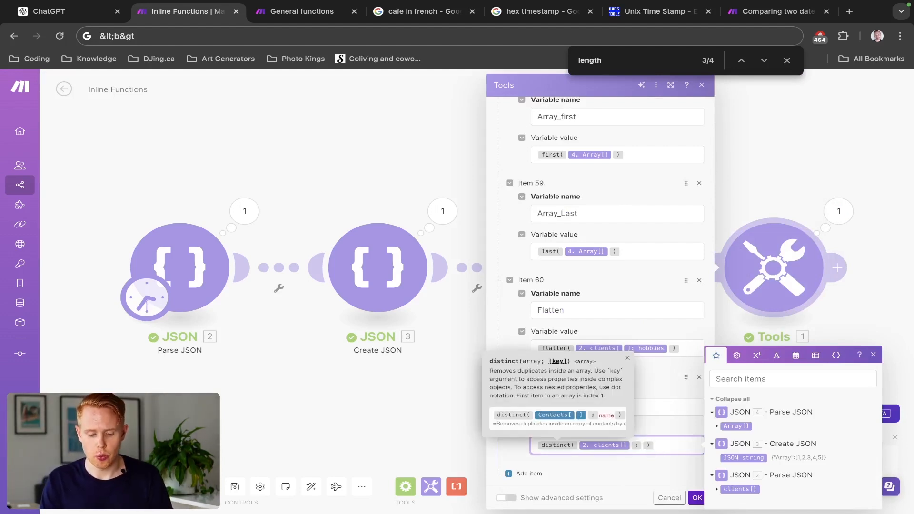
{"action": "type", "text": "name"}
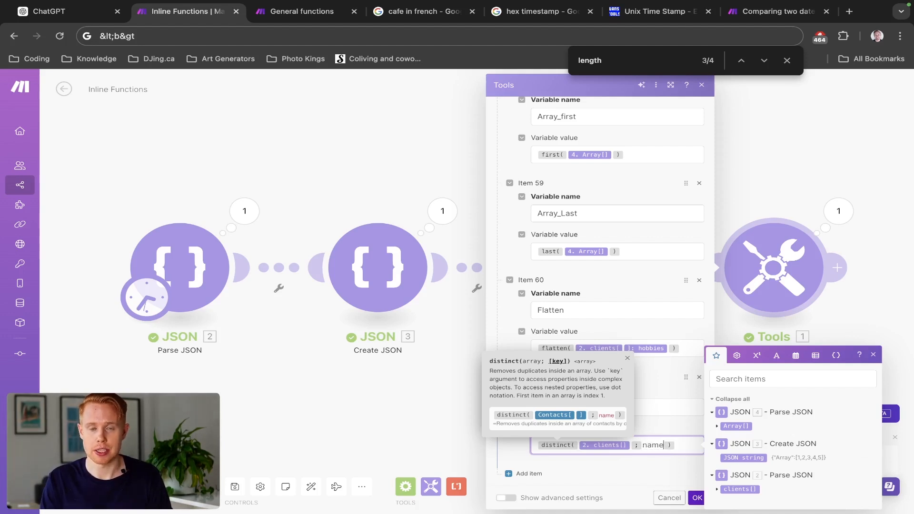
{"action": "left_click", "coordinate": [634, 479]}
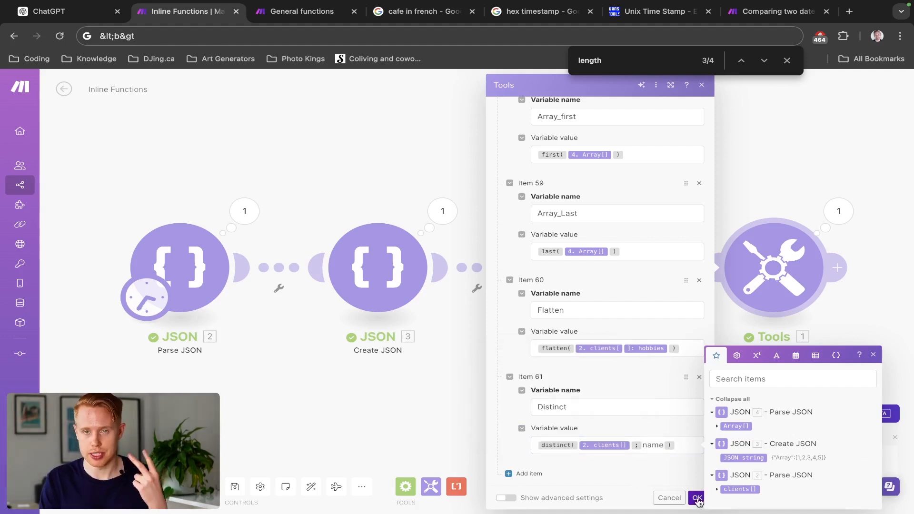
{"action": "left_click", "coordinate": [696, 498]}
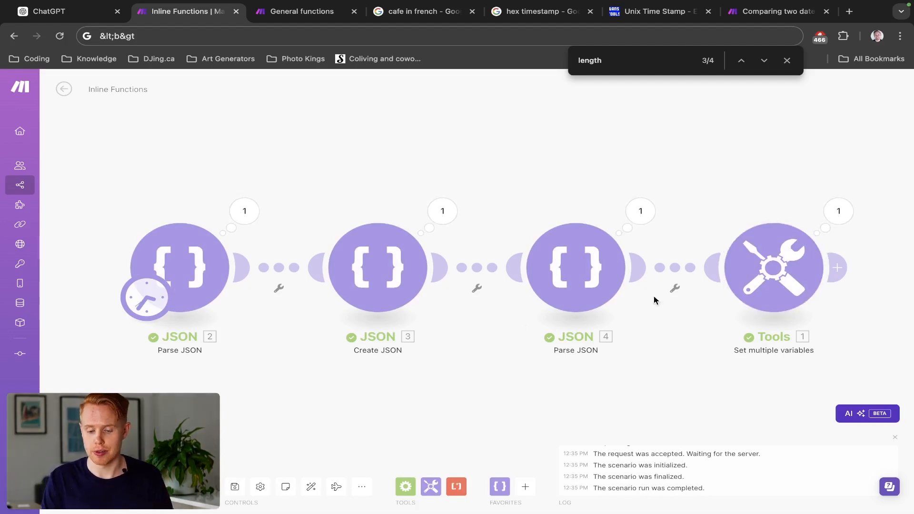
- Examine each collection of the Distinct array in the new Tools run output, and close the output
{"action": "left_click", "coordinate": [839, 212]}
{"action": "scroll", "coordinate": [670, 369], "scroll_direction": "down", "scroll_amount": 10}
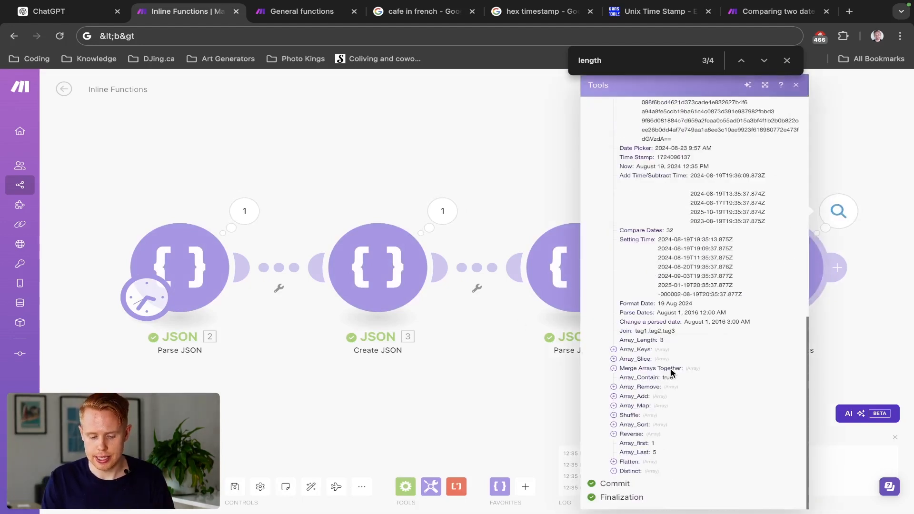
{"action": "left_click", "coordinate": [613, 471]}
{"action": "scroll", "coordinate": [617, 471], "scroll_direction": "down", "scroll_amount": 1}
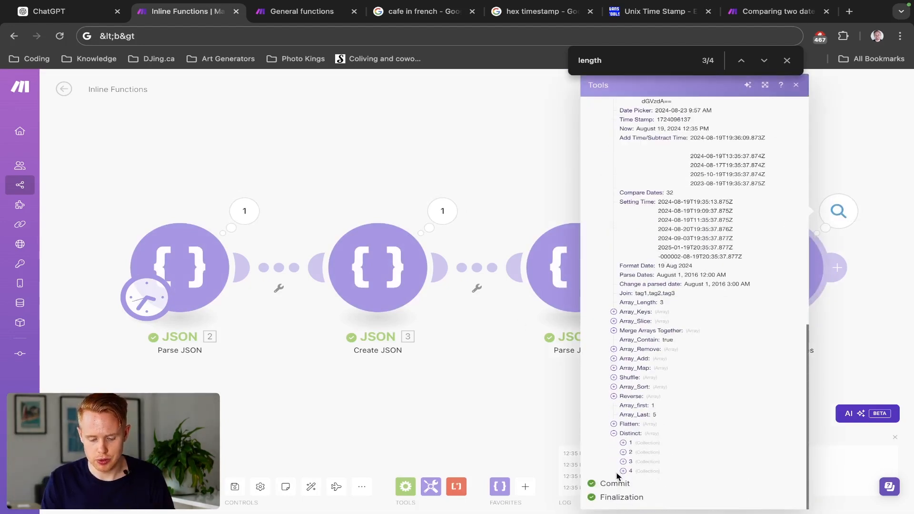
{"action": "left_click", "coordinate": [622, 471]}
{"action": "left_click", "coordinate": [623, 461]}
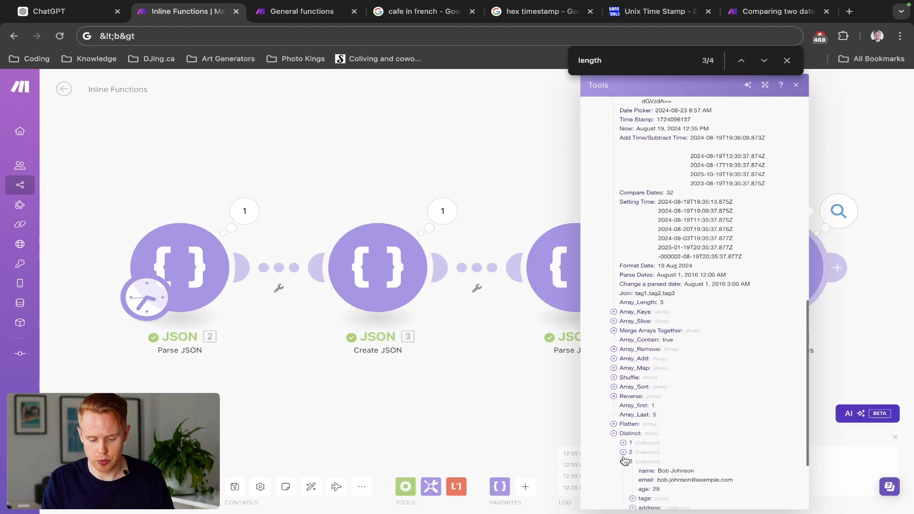
{"action": "left_click", "coordinate": [624, 452]}
{"action": "left_click", "coordinate": [623, 443]}
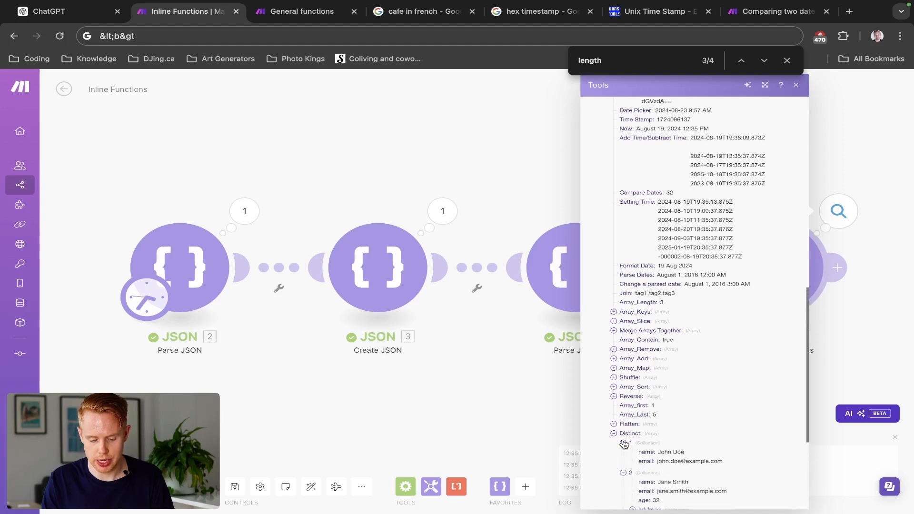
{"action": "scroll", "coordinate": [624, 444], "scroll_direction": "down", "scroll_amount": 1}
{"action": "scroll", "coordinate": [622, 443], "scroll_direction": "down", "scroll_amount": 4}
{"action": "left_click", "coordinate": [487, 380]}
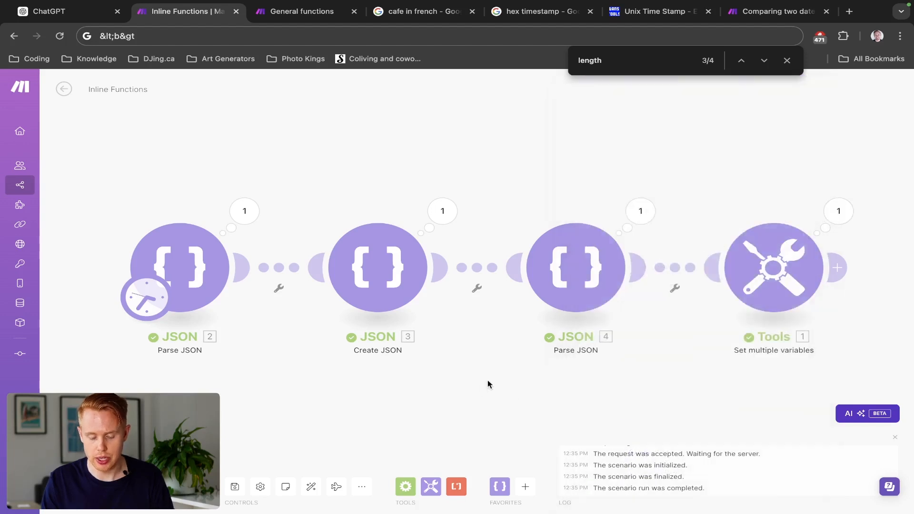
- Reopen the Tools module, add item 62, and name its variable DeDuplicate
{"action": "left_click", "coordinate": [758, 250]}
{"action": "scroll", "coordinate": [599, 326], "scroll_direction": "down", "scroll_amount": 20}
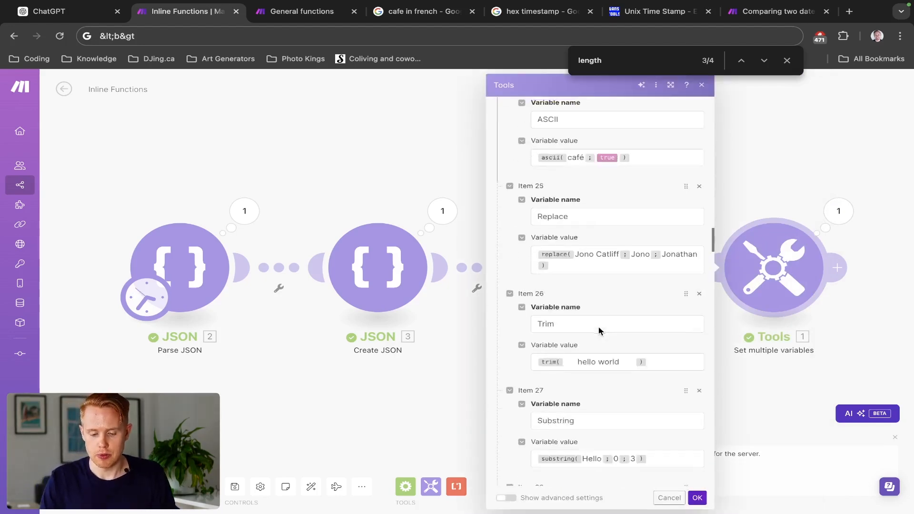
{"action": "scroll", "coordinate": [598, 329], "scroll_direction": "down", "scroll_amount": 6}
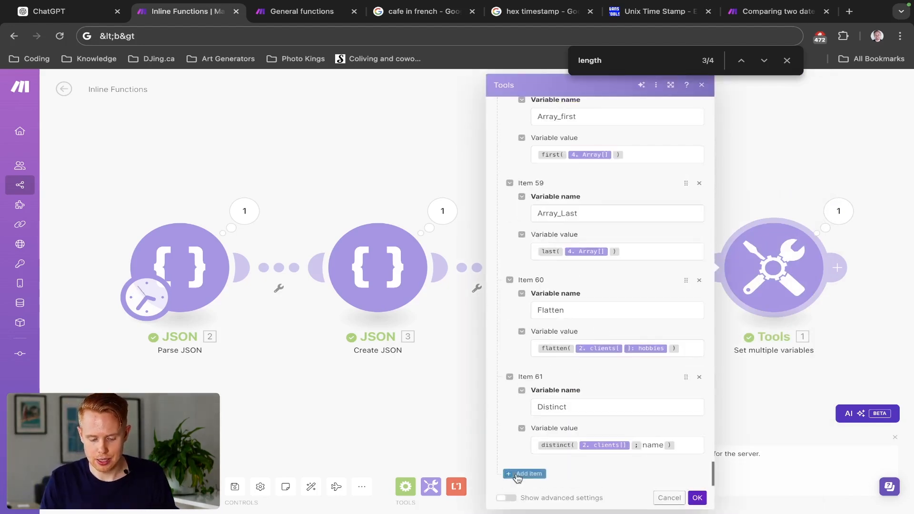
{"action": "scroll", "coordinate": [516, 473], "scroll_direction": "down", "scroll_amount": 1}
{"action": "left_click", "coordinate": [574, 408]}
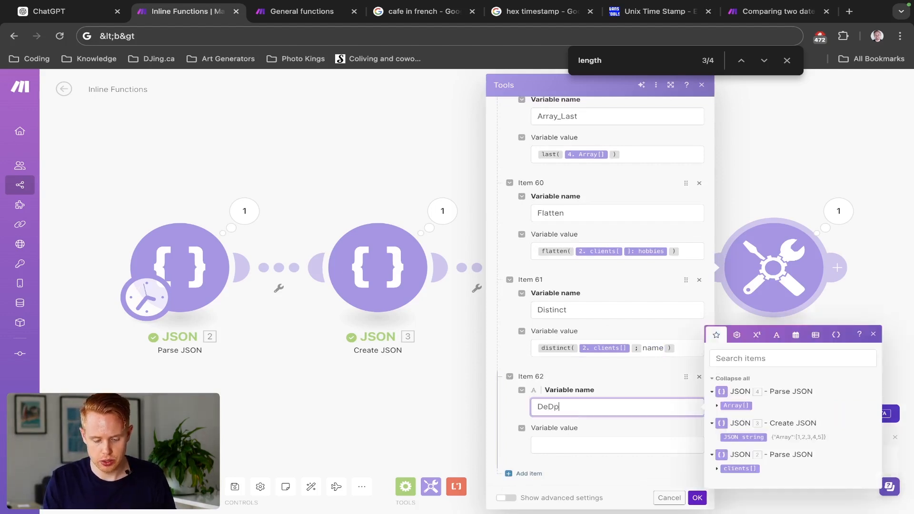
{"action": "type", "text": "DeDuplicate"}
- Set item 62's variable value to deduplicate(4. Array[]) and save the module
{"action": "left_click", "coordinate": [815, 335]}
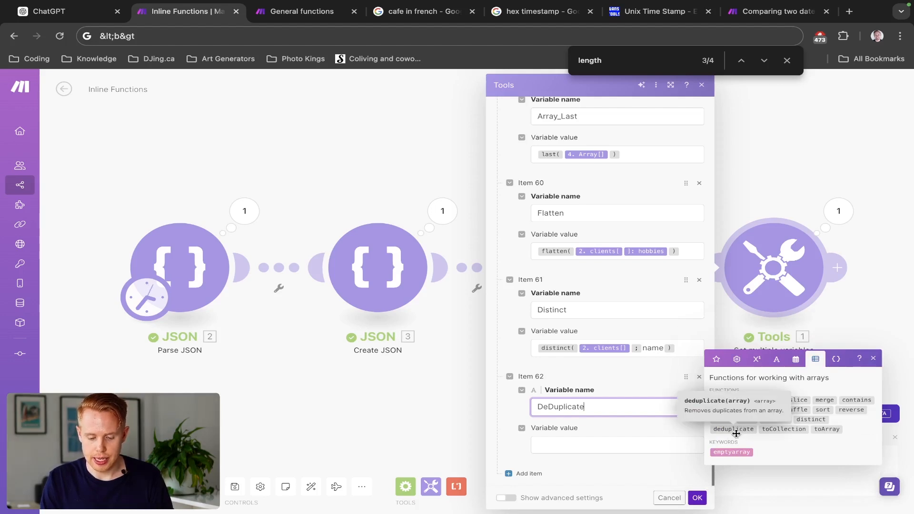
{"action": "left_click", "coordinate": [661, 446]}
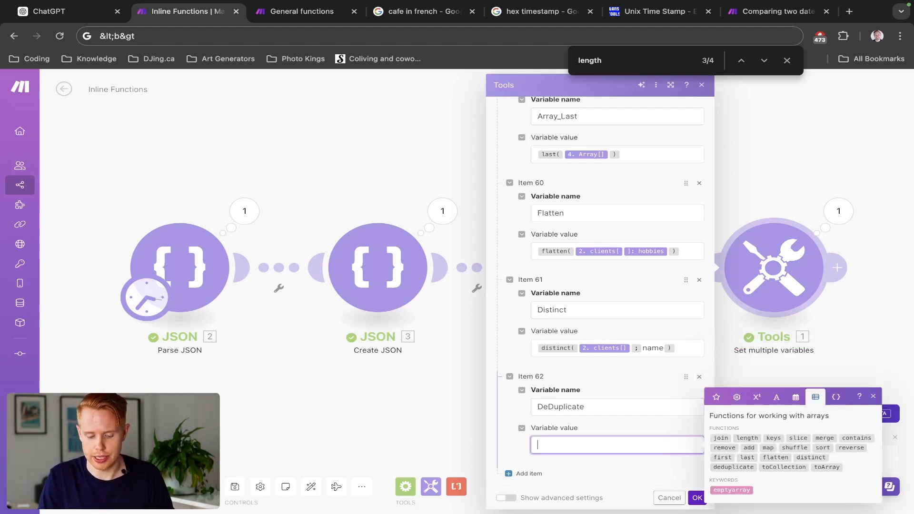
{"action": "left_click", "coordinate": [727, 468]}
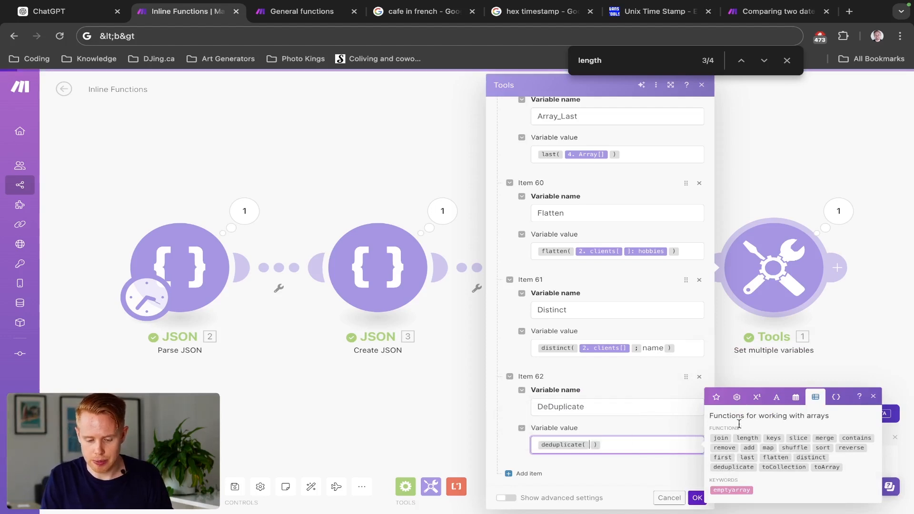
{"action": "left_click", "coordinate": [725, 401]}
{"action": "left_click", "coordinate": [741, 425]}
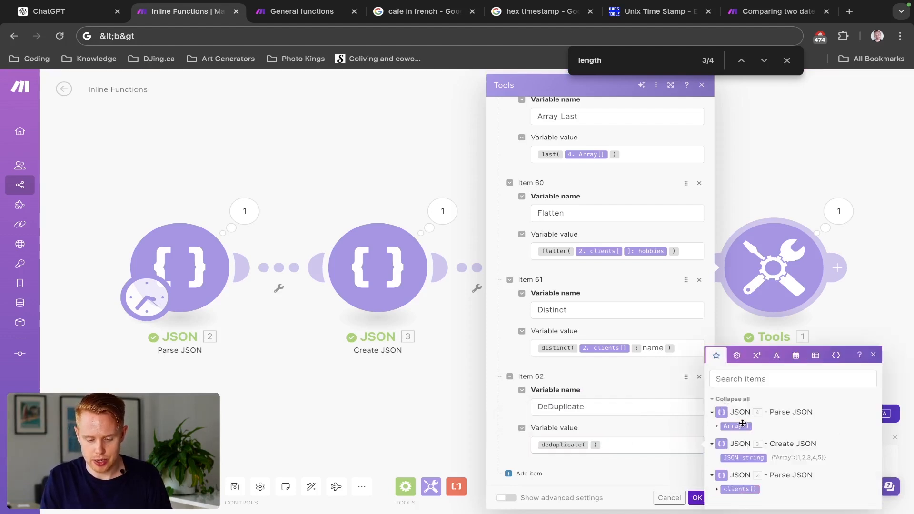
{"action": "left_click", "coordinate": [697, 497]}
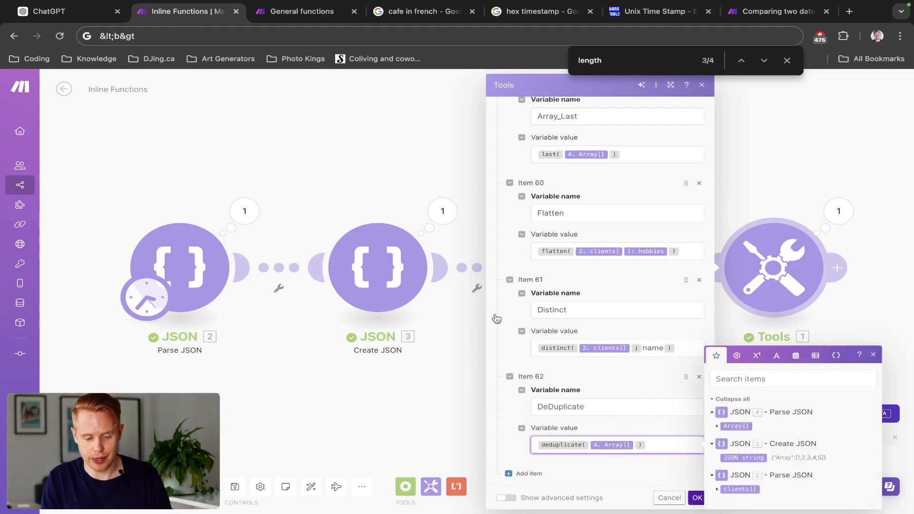
- Add items 6, 7 and 8 with values 5, 5 and 4 to the Create JSON module's array, and save it
{"action": "left_click", "coordinate": [375, 276]}
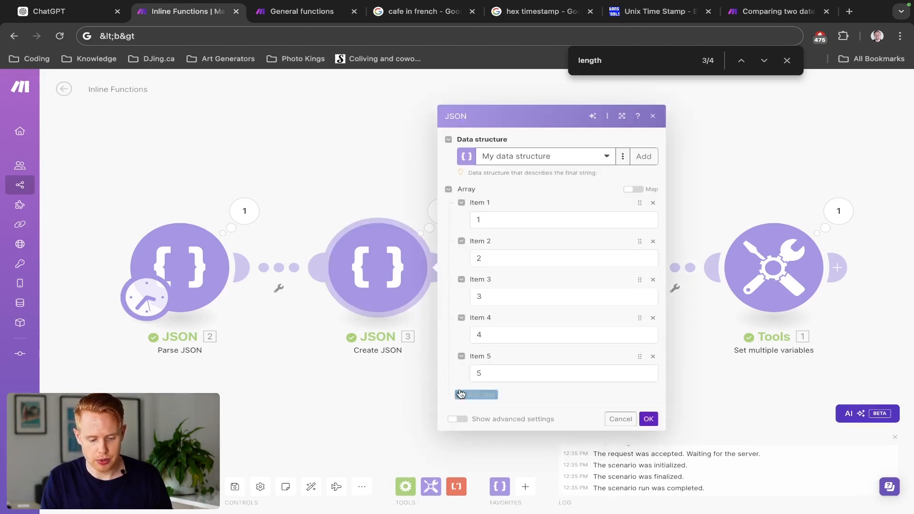
{"action": "left_click", "coordinate": [493, 395]}
{"action": "type", "text": "5"}
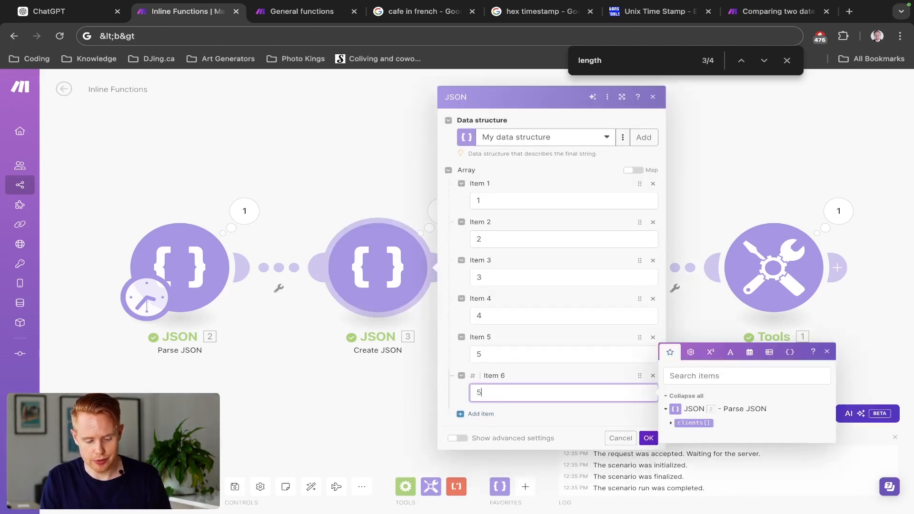
{"action": "left_click", "coordinate": [481, 414]}
{"action": "type", "text": "5"}
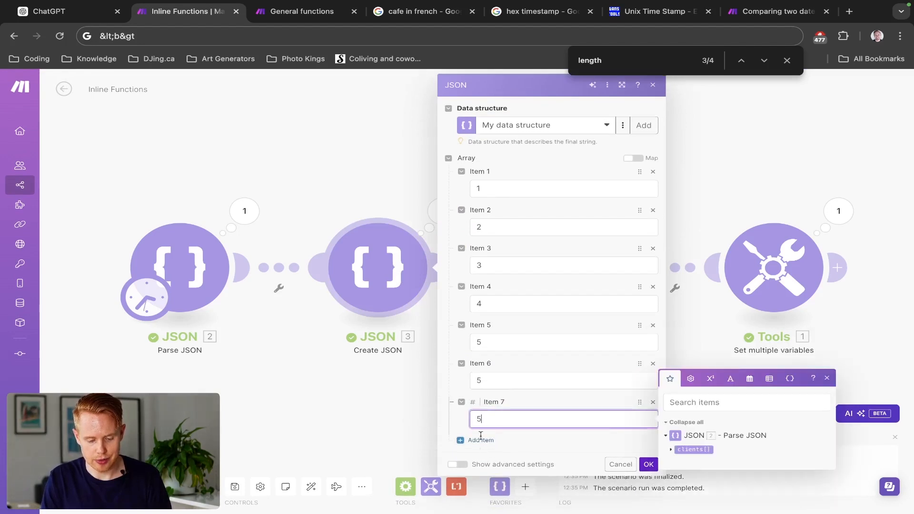
{"action": "left_click", "coordinate": [478, 440]}
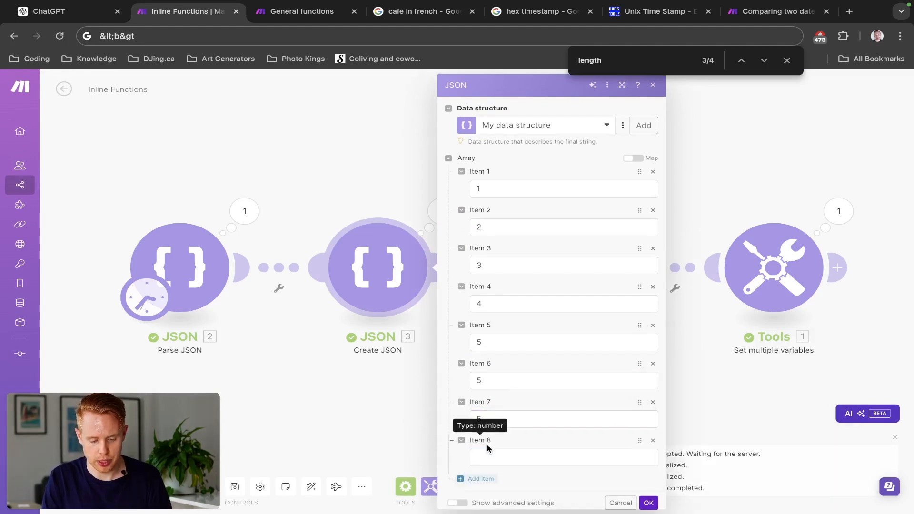
{"action": "type", "text": "5"}
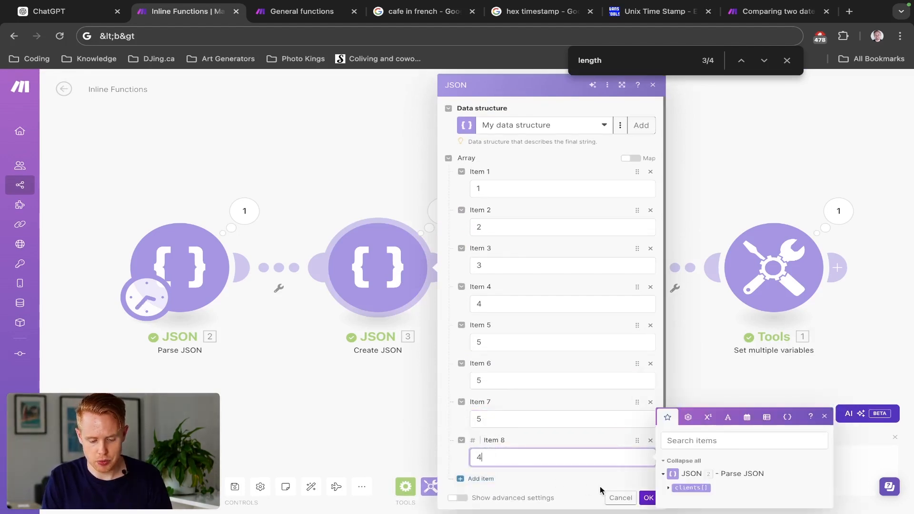
{"action": "left_click", "coordinate": [647, 497]}
- Run the scenario once, examine the DeDuplicate array in the Tools run output, and close the output
{"action": "left_click", "coordinate": [85, 486]}
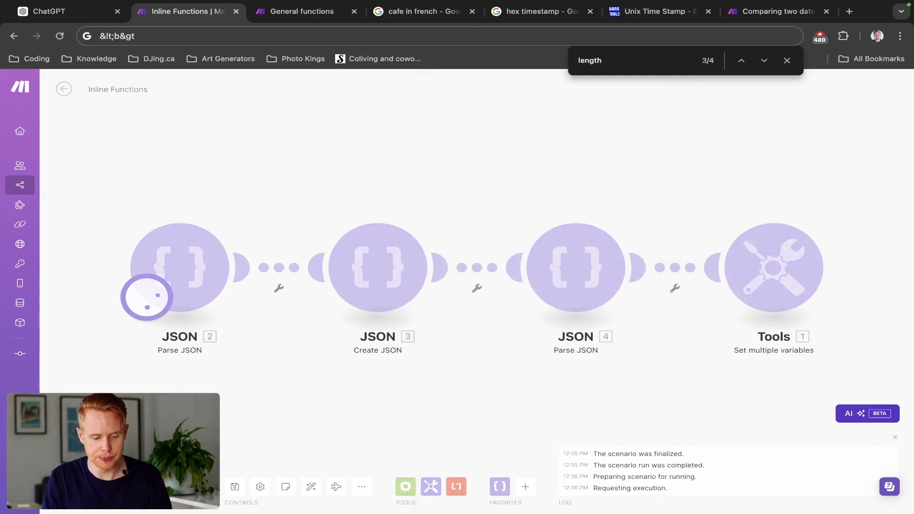
{"action": "left_click", "coordinate": [838, 204]}
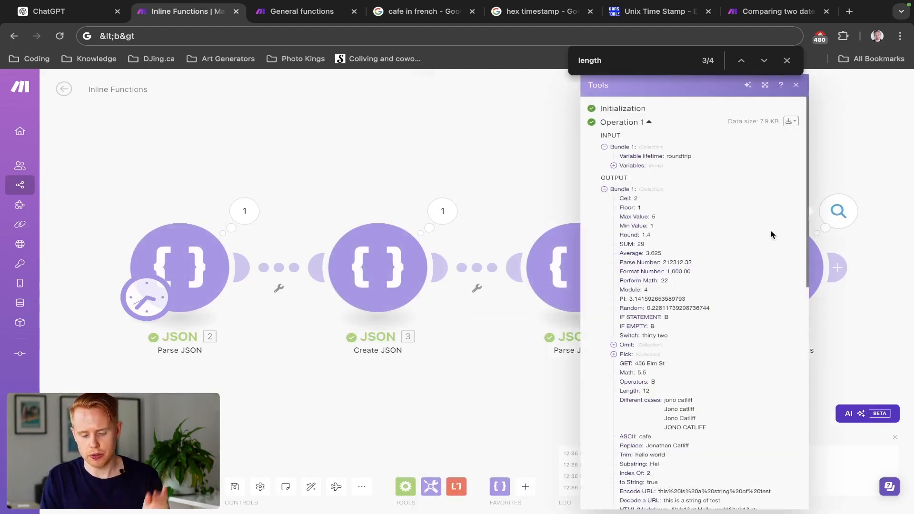
{"action": "scroll", "coordinate": [770, 233], "scroll_direction": "down", "scroll_amount": 15}
{"action": "left_click", "coordinate": [620, 470]}
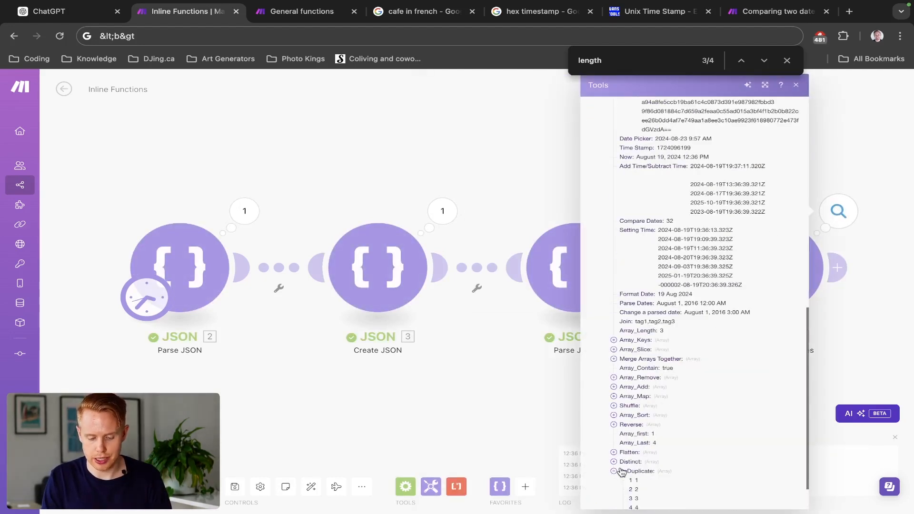
{"action": "scroll", "coordinate": [628, 457], "scroll_direction": "down", "scroll_amount": 2}
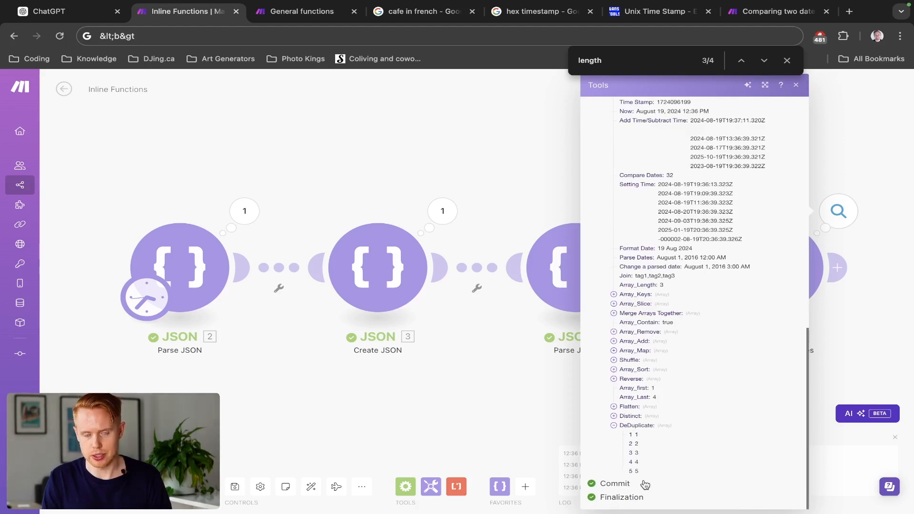
{"action": "left_click", "coordinate": [527, 445]}
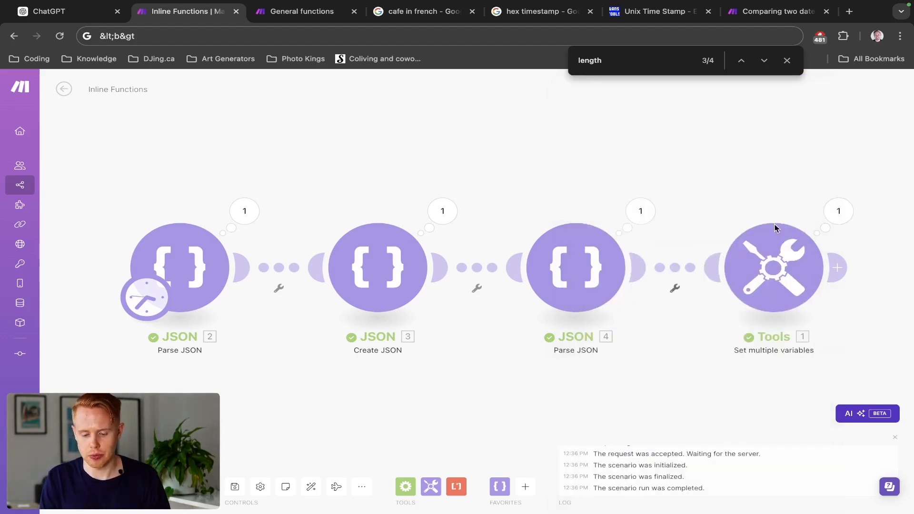
- Reopen the Tools module, add item 63 below DeDuplicate, and bring up the array functions for its variable name
{"action": "left_click", "coordinate": [775, 231]}
{"action": "scroll", "coordinate": [580, 341], "scroll_direction": "down", "scroll_amount": 20}
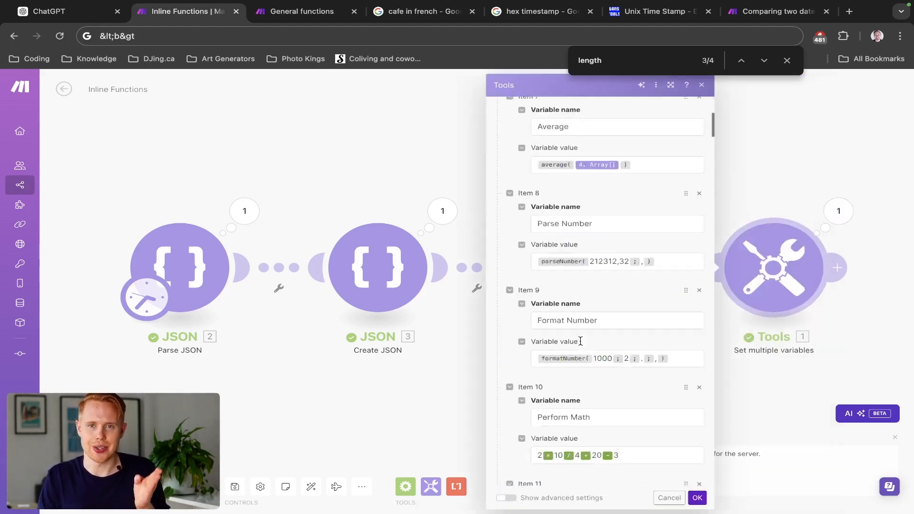
{"action": "scroll", "coordinate": [580, 343], "scroll_direction": "down", "scroll_amount": 12}
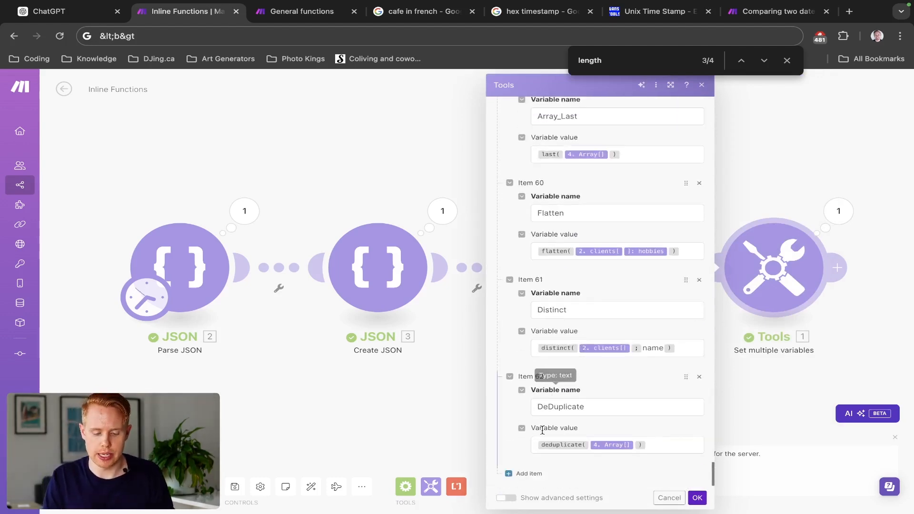
{"action": "left_click", "coordinate": [528, 478]}
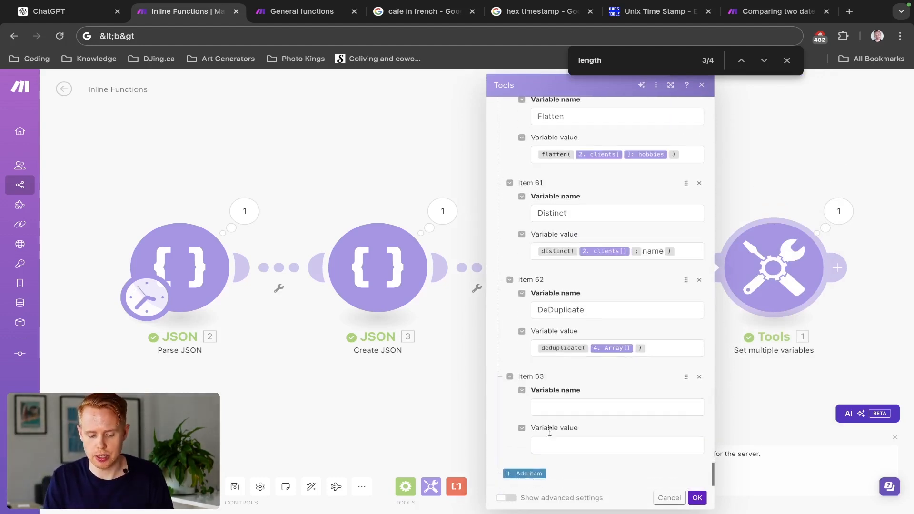
{"action": "left_click", "coordinate": [573, 406]}
{"action": "left_click", "coordinate": [814, 336]}
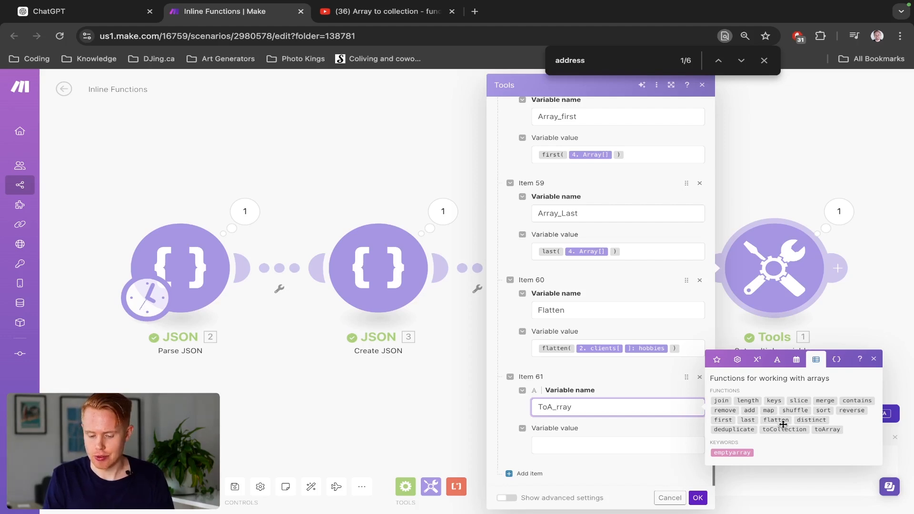
- Correct item 61's variable name to To_Array and go to its variable value
{"action": "key", "text": "BackSpace"}
{"action": "key", "text": "Left"}
{"action": "type", "text": "_"}
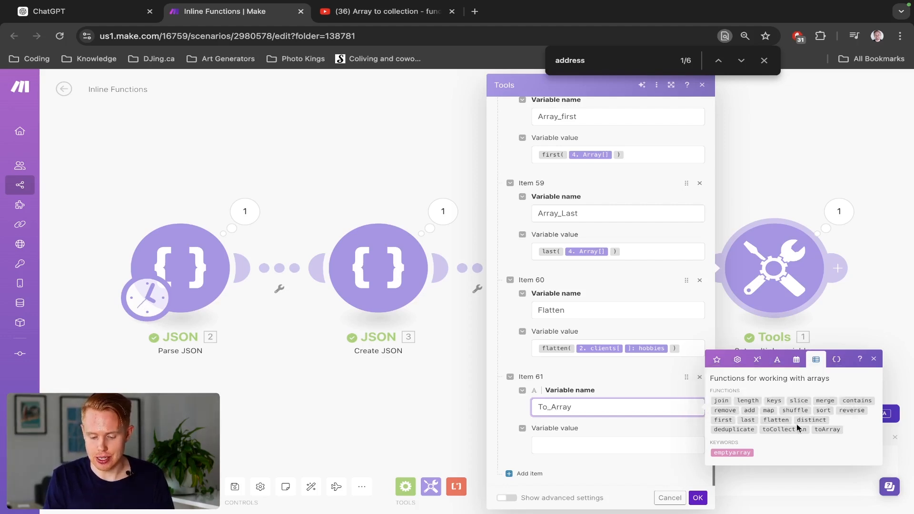
{"action": "key", "text": "Tab"}
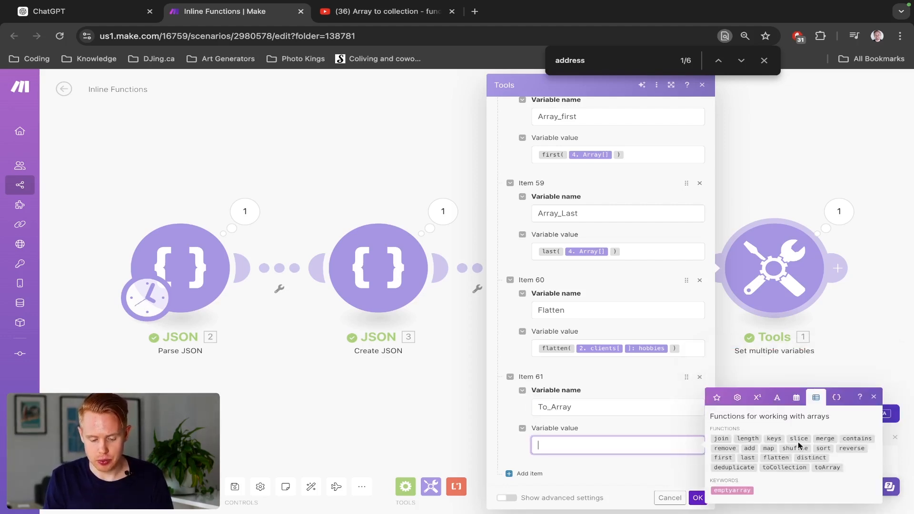
- Set item 61's variable value to toArray(2. clients[]: address) and save the module
{"action": "left_click", "coordinate": [820, 469]}
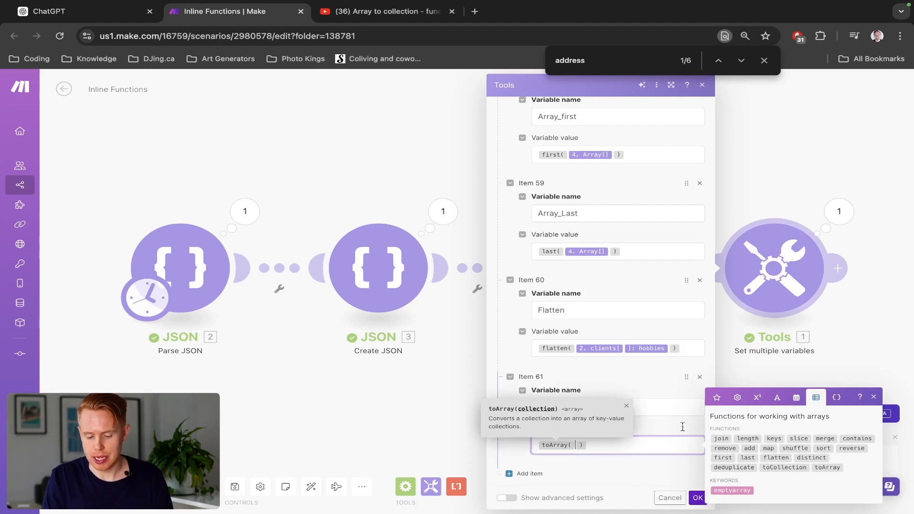
{"action": "left_click", "coordinate": [719, 403]}
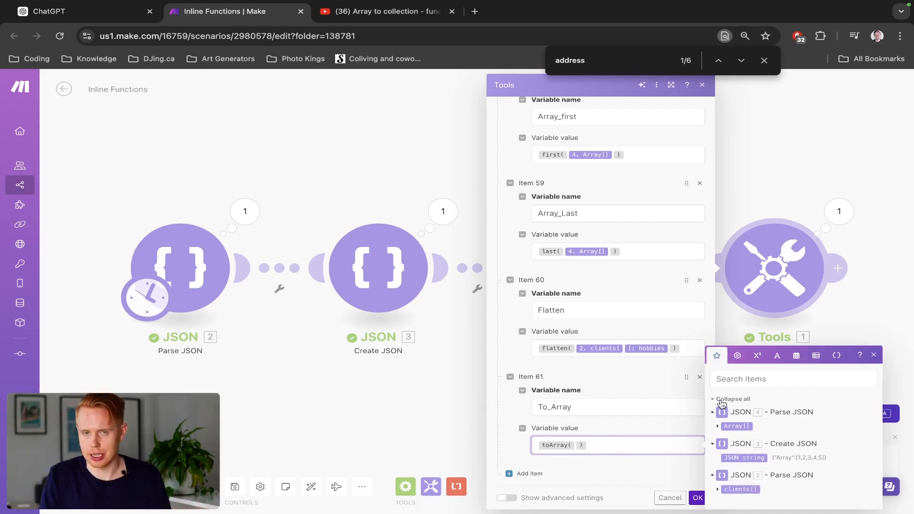
{"action": "left_click", "coordinate": [717, 489]}
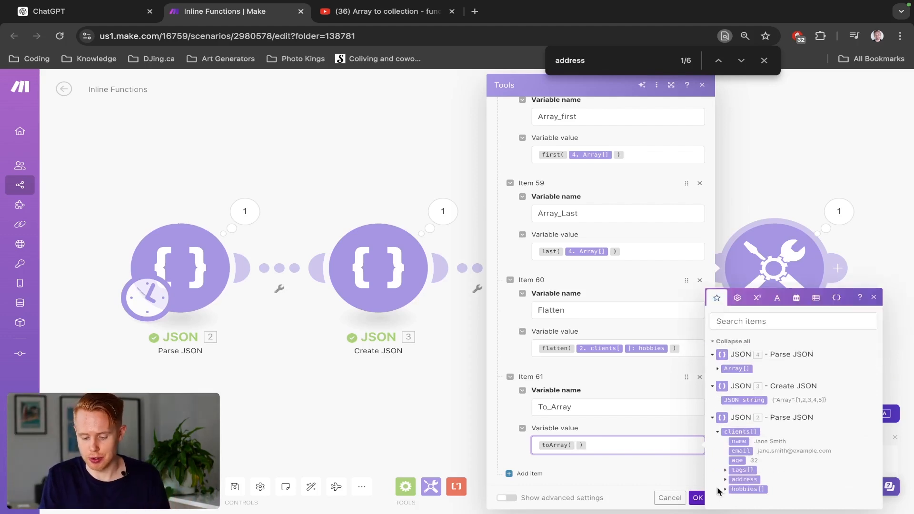
{"action": "left_click", "coordinate": [742, 479]}
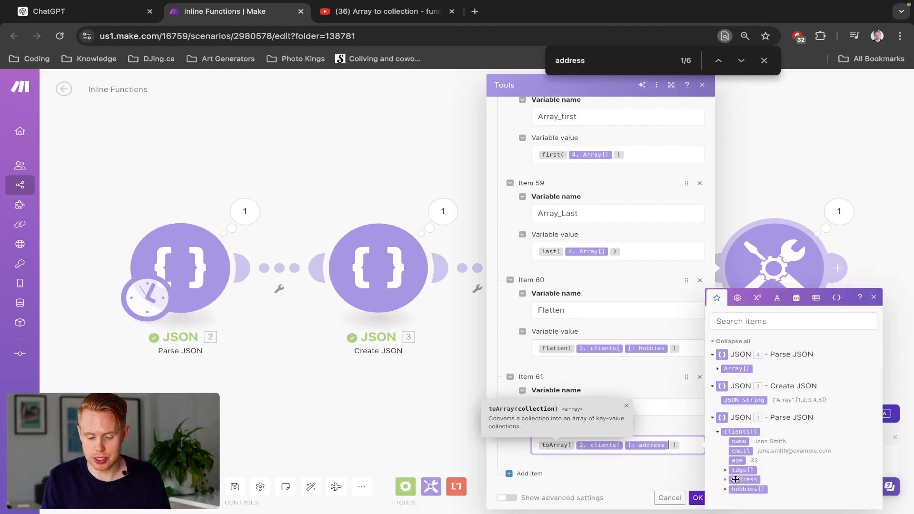
{"action": "left_click", "coordinate": [697, 498]}
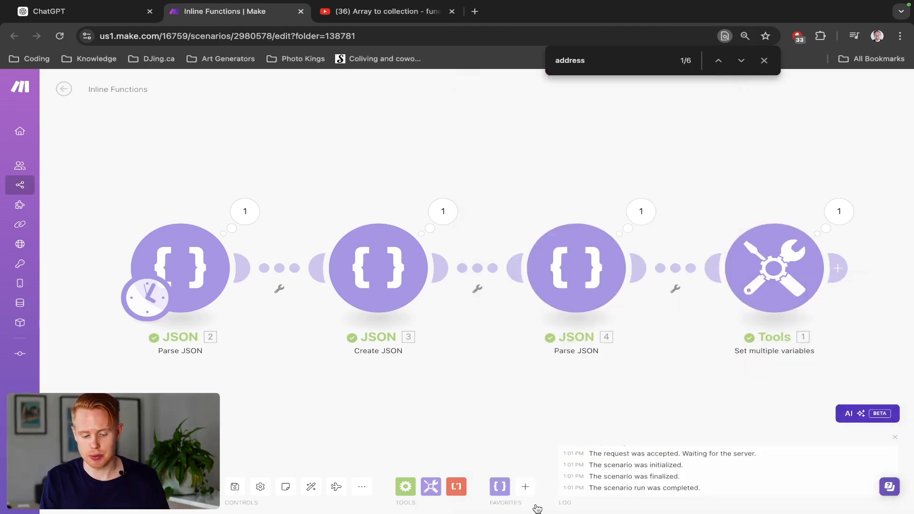
- Run the scenario once, examine the first collection of the To_Array output, and close the output
{"action": "left_click", "coordinate": [81, 486]}
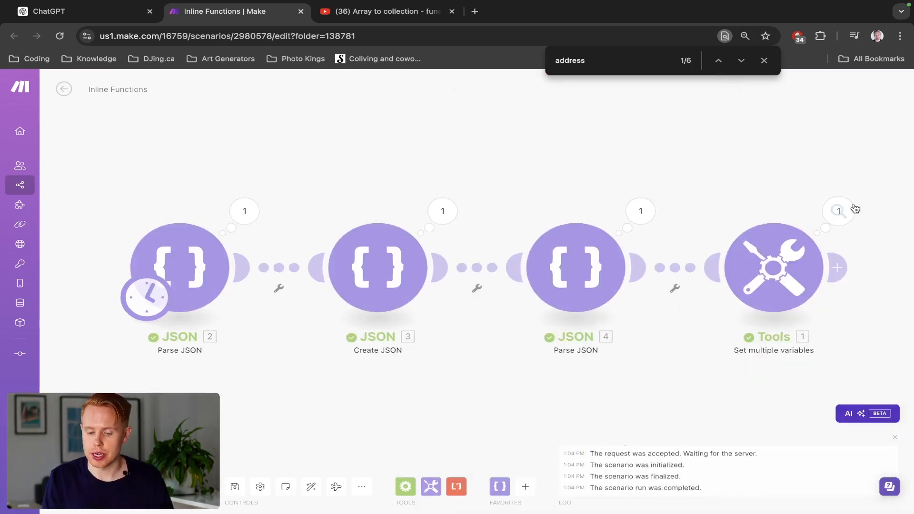
{"action": "left_click", "coordinate": [838, 211]}
{"action": "scroll", "coordinate": [768, 351], "scroll_direction": "down", "scroll_amount": 15}
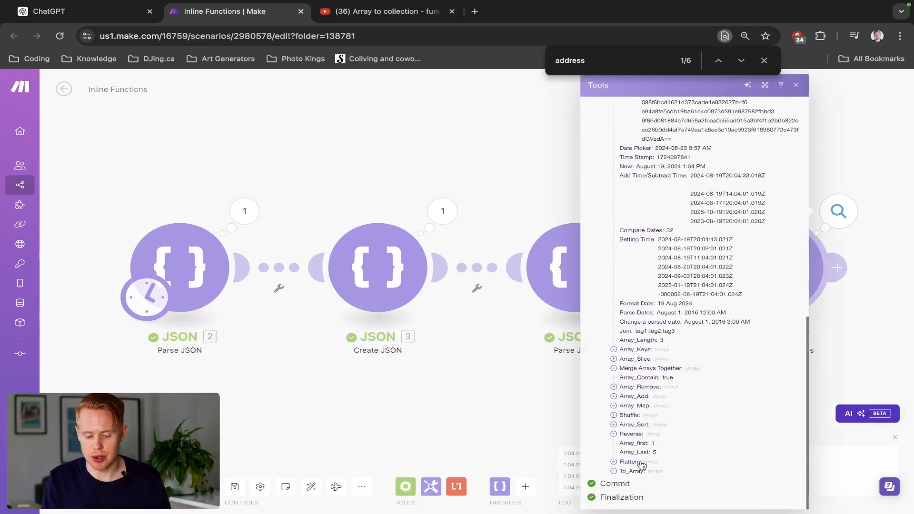
{"action": "left_click", "coordinate": [613, 471]}
{"action": "scroll", "coordinate": [618, 468], "scroll_direction": "down", "scroll_amount": 1}
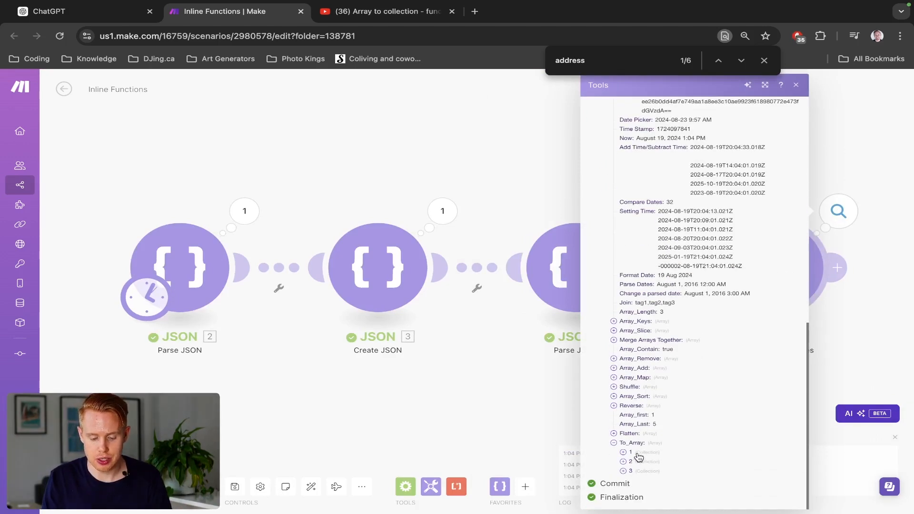
{"action": "left_click", "coordinate": [623, 453]}
{"action": "scroll", "coordinate": [678, 426], "scroll_direction": "down", "scroll_amount": 1}
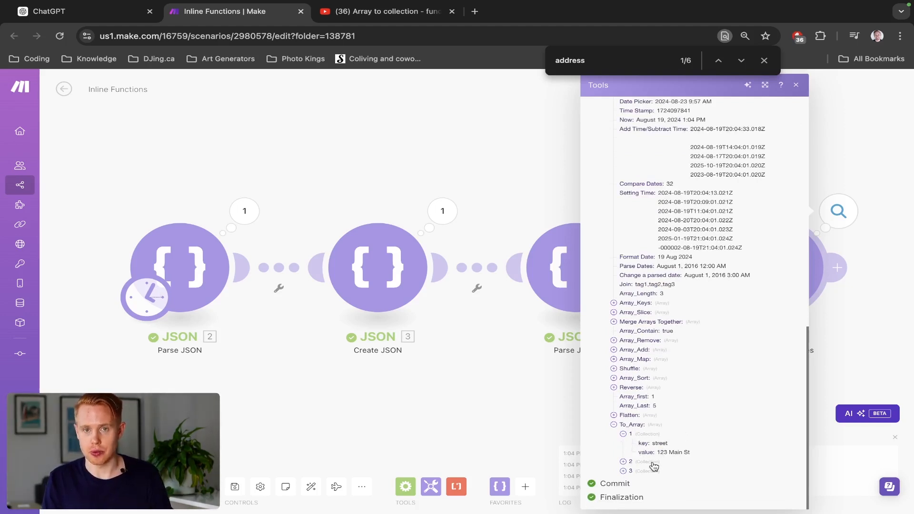
{"action": "left_click", "coordinate": [545, 419]}
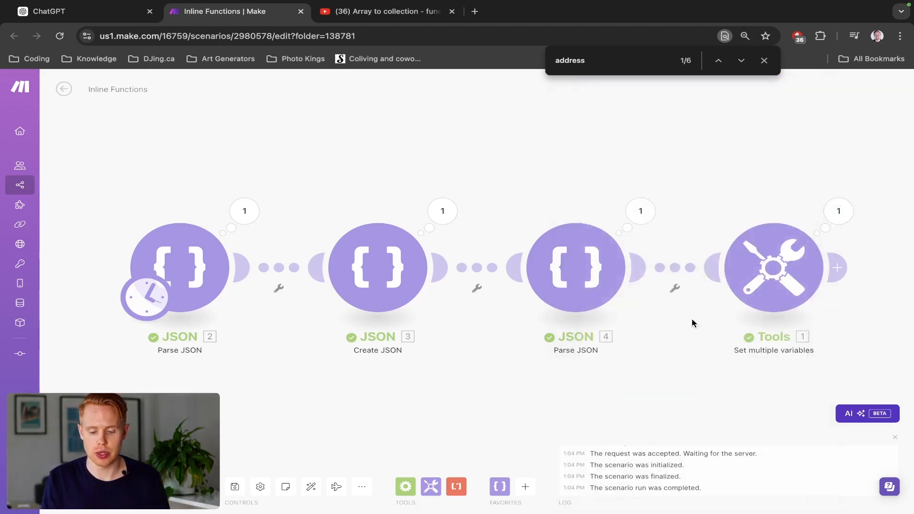
- Reopen the Tools module, add item 62 below To_Array, and bring up the array functions for its variable name
{"action": "left_click", "coordinate": [736, 293]}
{"action": "scroll", "coordinate": [663, 322], "scroll_direction": "down", "scroll_amount": 20}
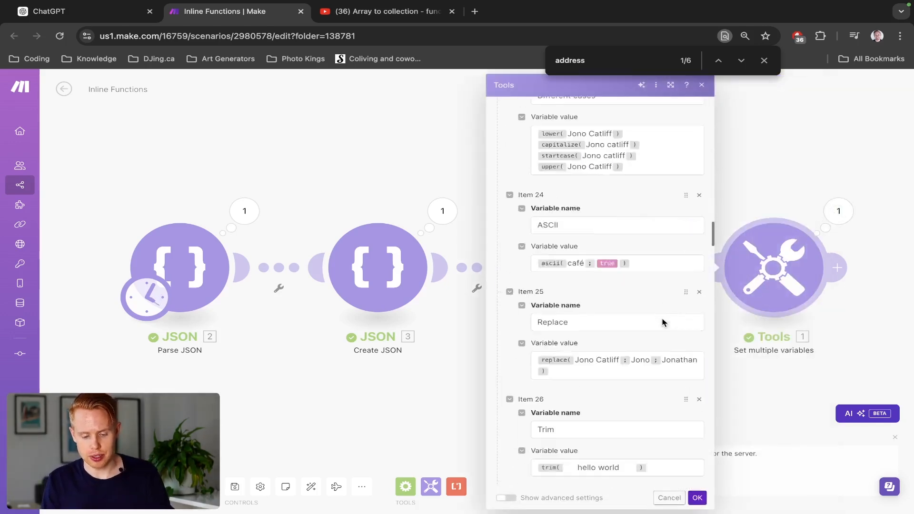
{"action": "scroll", "coordinate": [661, 319], "scroll_direction": "down", "scroll_amount": 20}
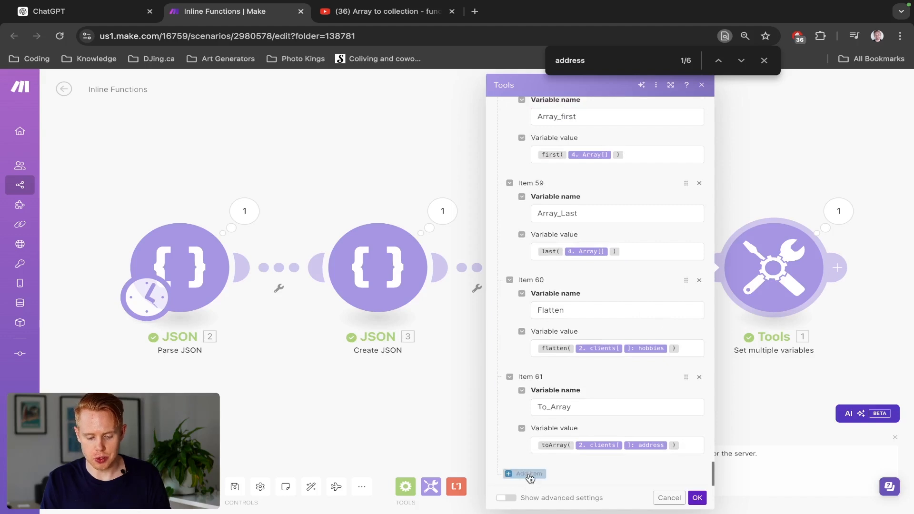
{"action": "left_click", "coordinate": [529, 474]}
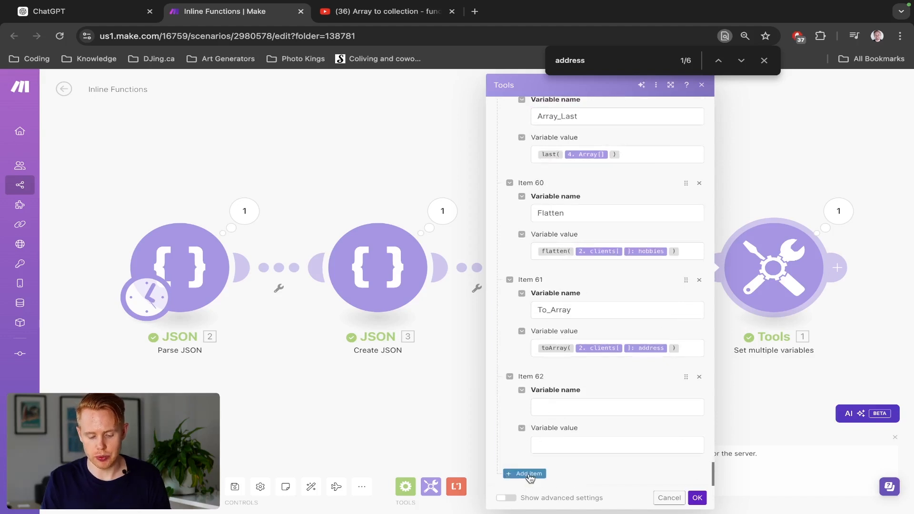
{"action": "left_click", "coordinate": [566, 403]}
{"action": "left_click", "coordinate": [817, 335]}
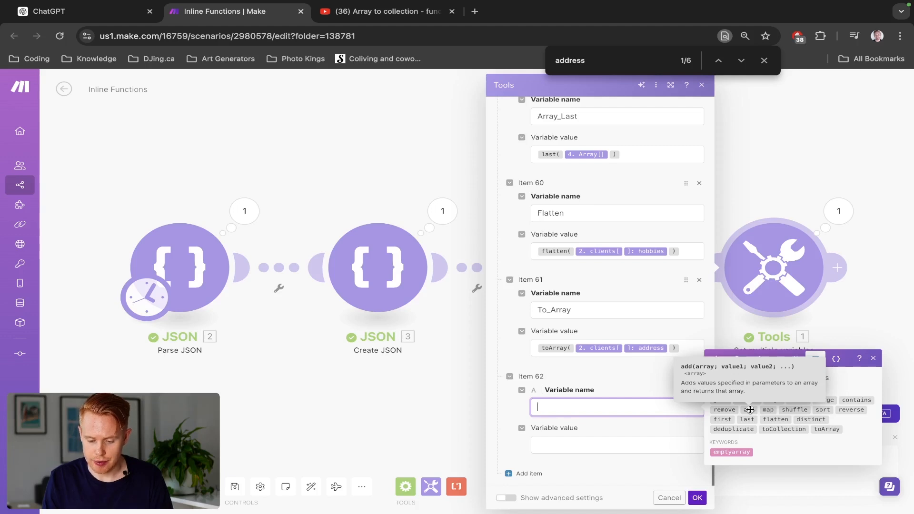
- Enter add(emptyarray; 1; 2; 3; 4; 5) as item 62's variable name and save the module
{"action": "left_click", "coordinate": [749, 410]}
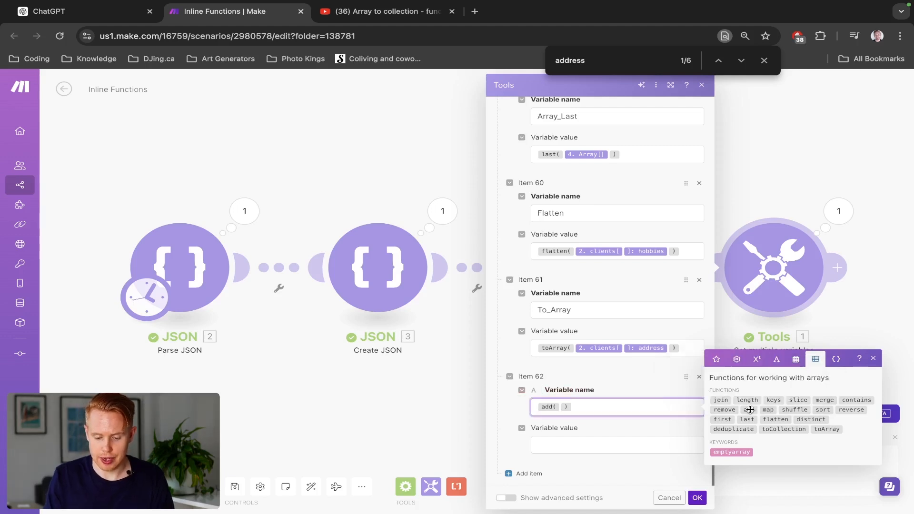
{"action": "left_click", "coordinate": [732, 452]}
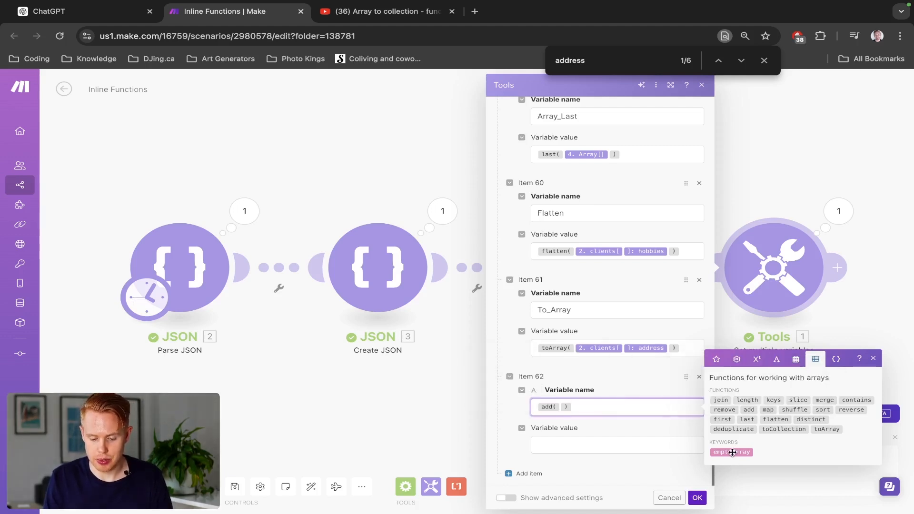
{"action": "type", "text": "; 1 ; 2 ; 3 ; 4 ; 5"}
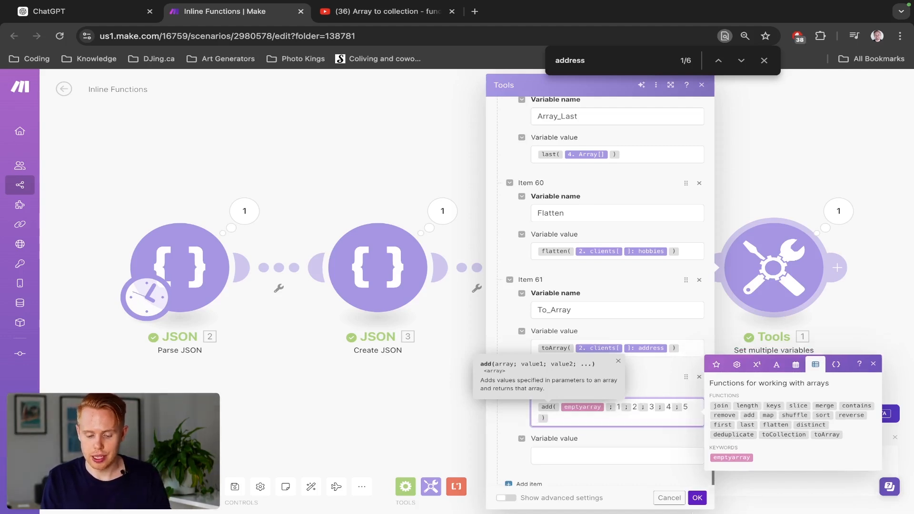
{"action": "left_click", "coordinate": [697, 497]}
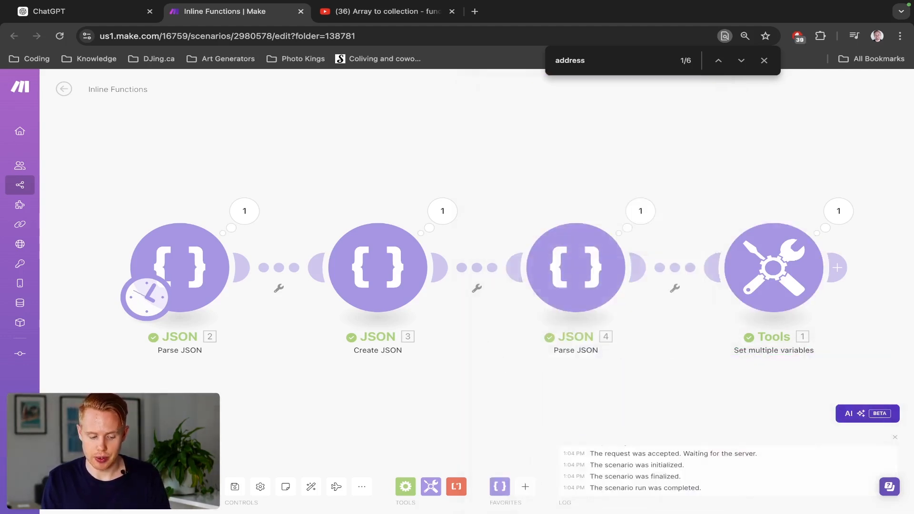
- Open the Tools module's run output, examine the To_Array result and the entry below it, and close the output
{"action": "left_click", "coordinate": [838, 211]}
{"action": "scroll", "coordinate": [680, 399], "scroll_direction": "down", "scroll_amount": 15}
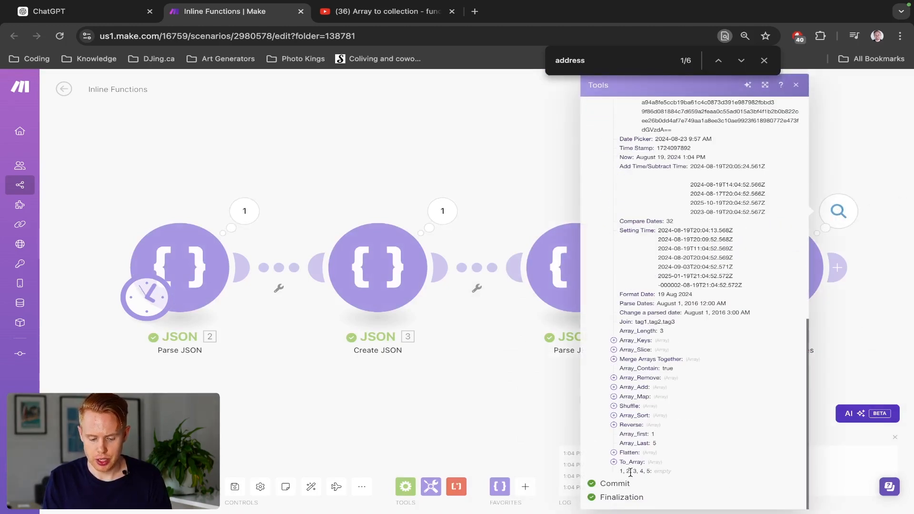
{"action": "triple_click", "coordinate": [630, 472]}
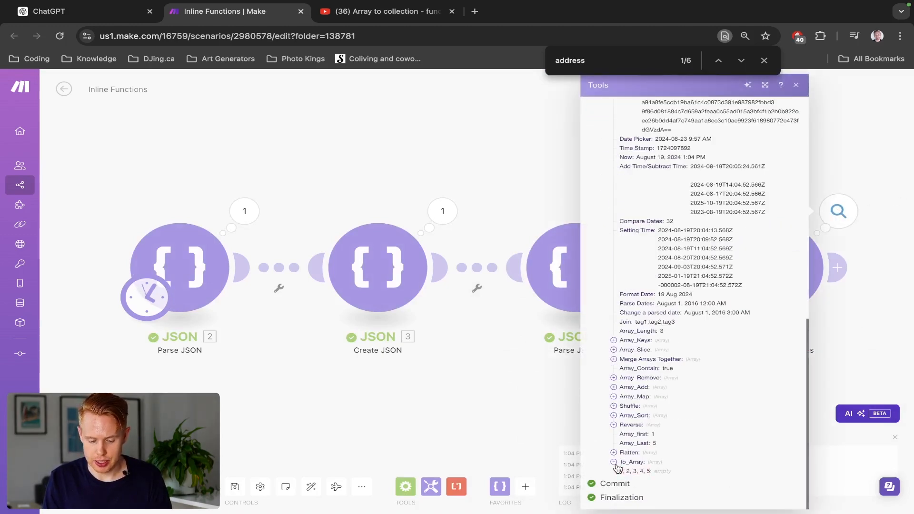
{"action": "left_click", "coordinate": [632, 462]}
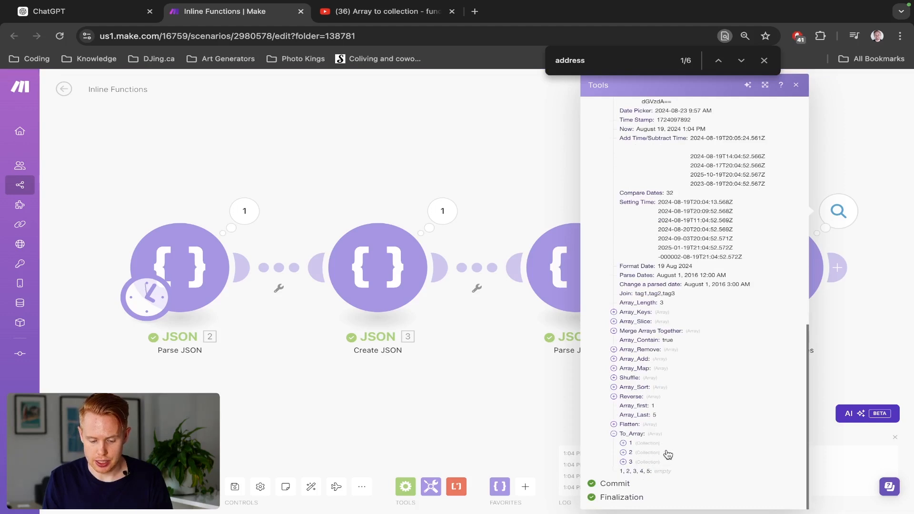
{"action": "left_click", "coordinate": [481, 411]}
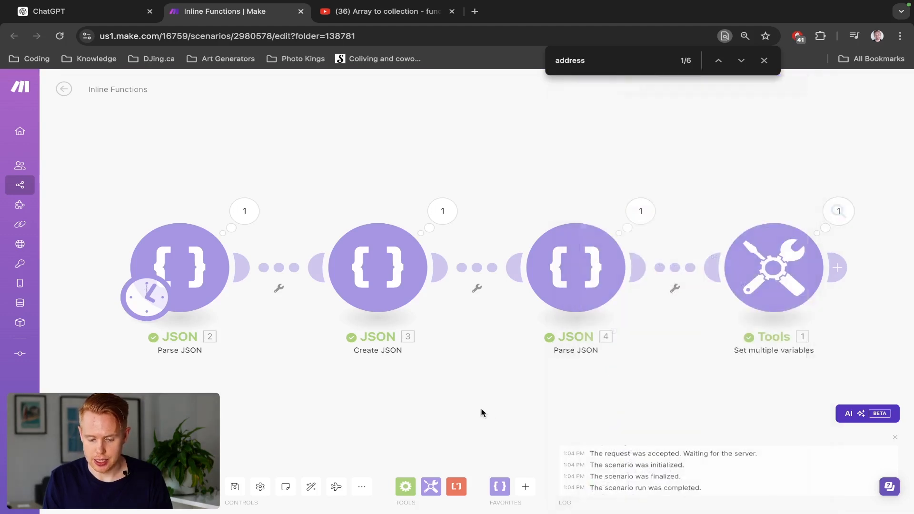
- Reopen the Tools module and copy item 62's formula add(emptyarray; 1; 2; 3; 4; 5) from its variable name into its variable value
{"action": "left_click", "coordinate": [777, 261]}
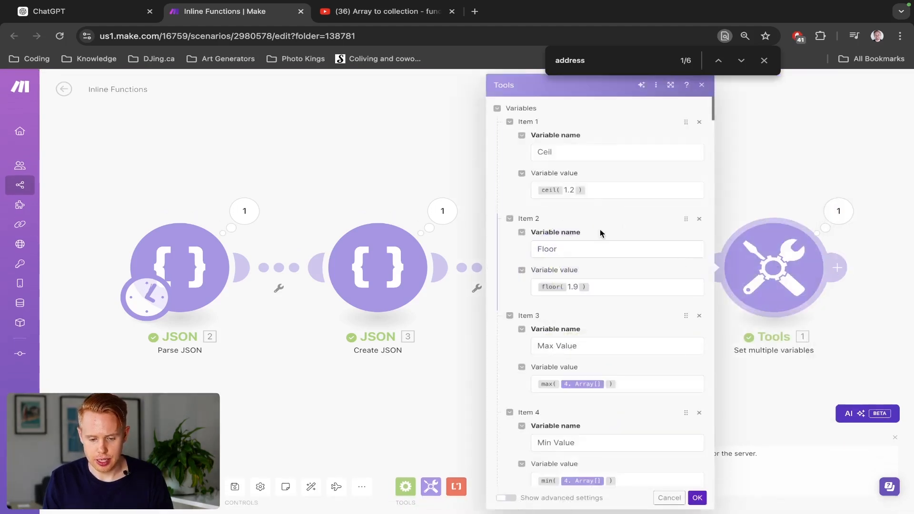
{"action": "scroll", "coordinate": [587, 278], "scroll_direction": "down", "scroll_amount": 20}
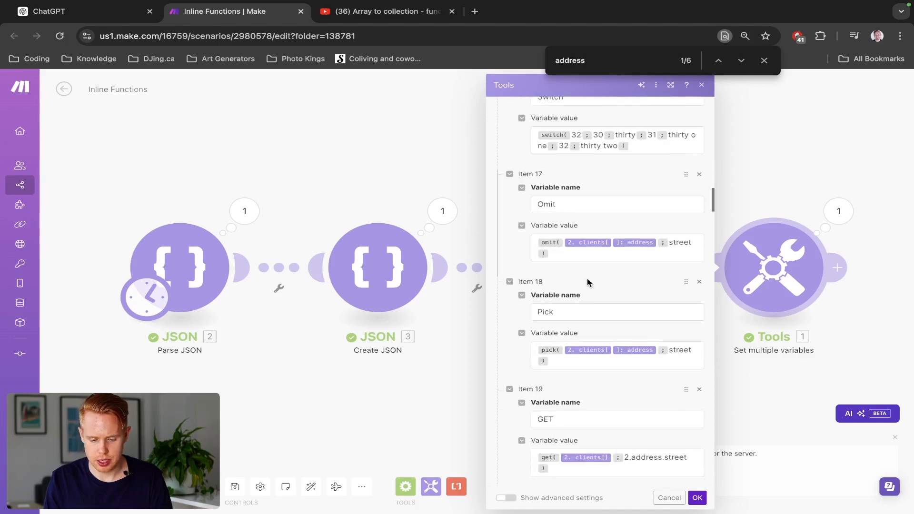
{"action": "scroll", "coordinate": [587, 282], "scroll_direction": "down", "scroll_amount": 10}
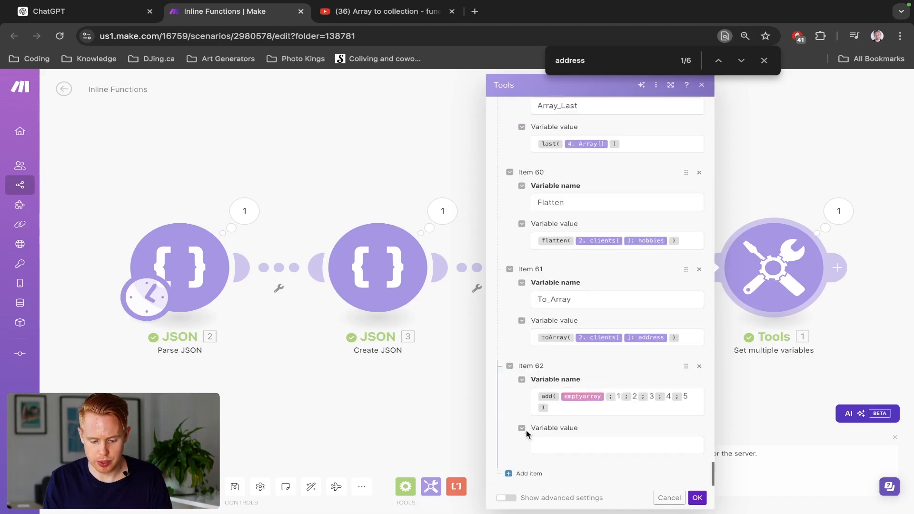
{"action": "left_click", "coordinate": [567, 412]}
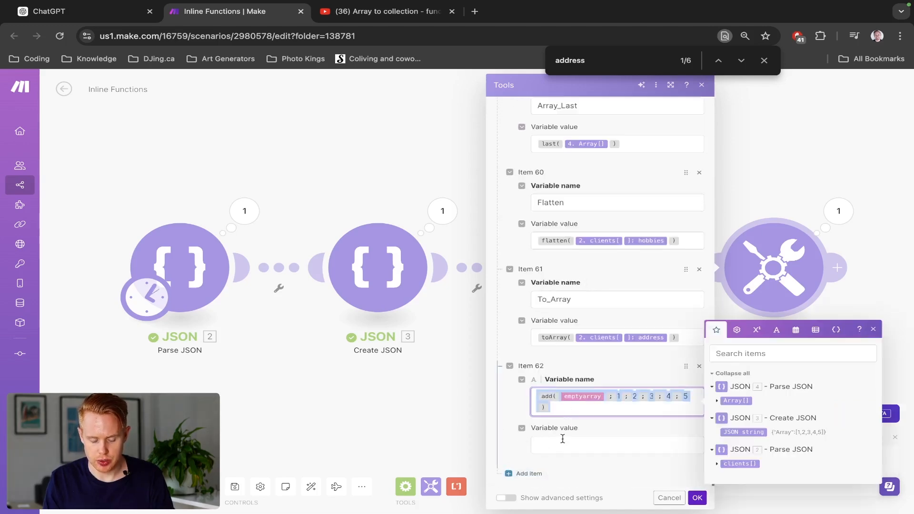
{"action": "left_click", "coordinate": [562, 439]}
{"action": "type", "text": "add(emptyarray;1;2;3;4;5)"}
- Replace item 62's variable name with Empty_Array and save the module
{"action": "left_click", "coordinate": [568, 404]}
{"action": "key", "text": "ctrl+a"}
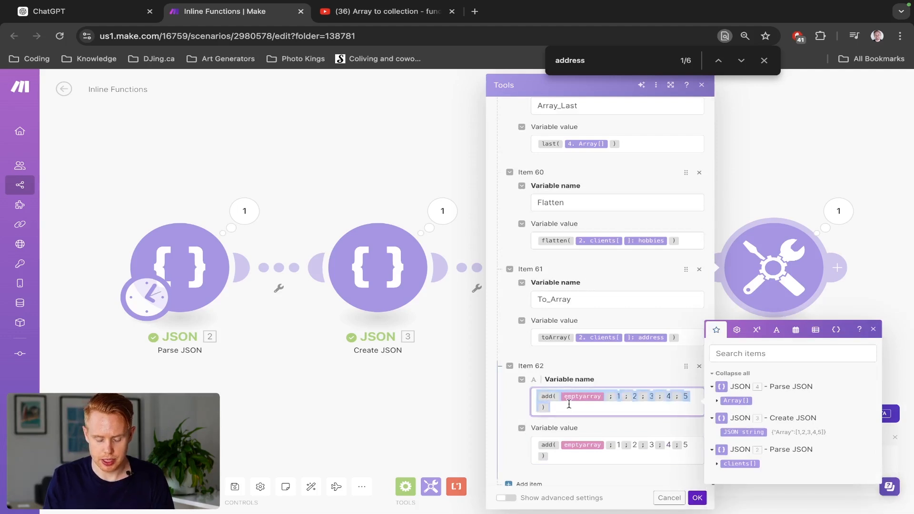
{"action": "type", "text": "Empty A"}
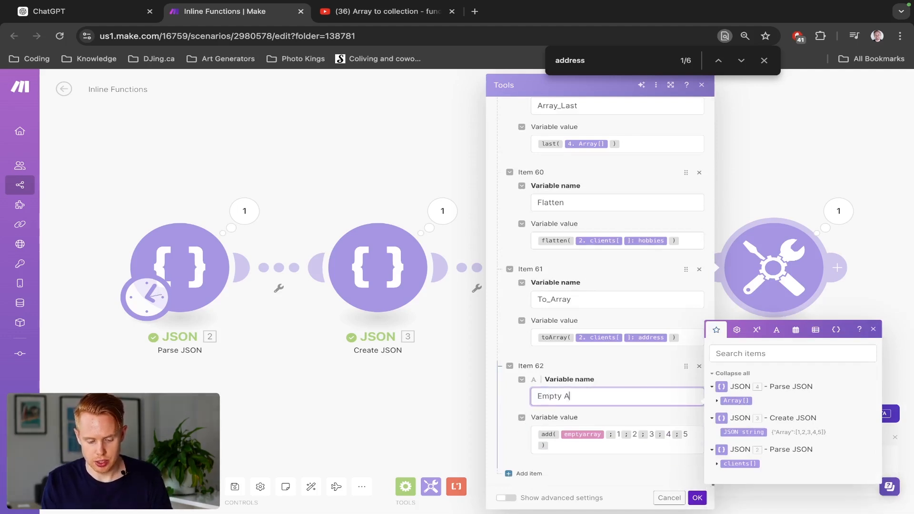
{"action": "type", "text": "rray"}
{"action": "left_click", "coordinate": [564, 396]}
{"action": "key", "text": "BackSpace"}
{"action": "type", "text": "_Array"}
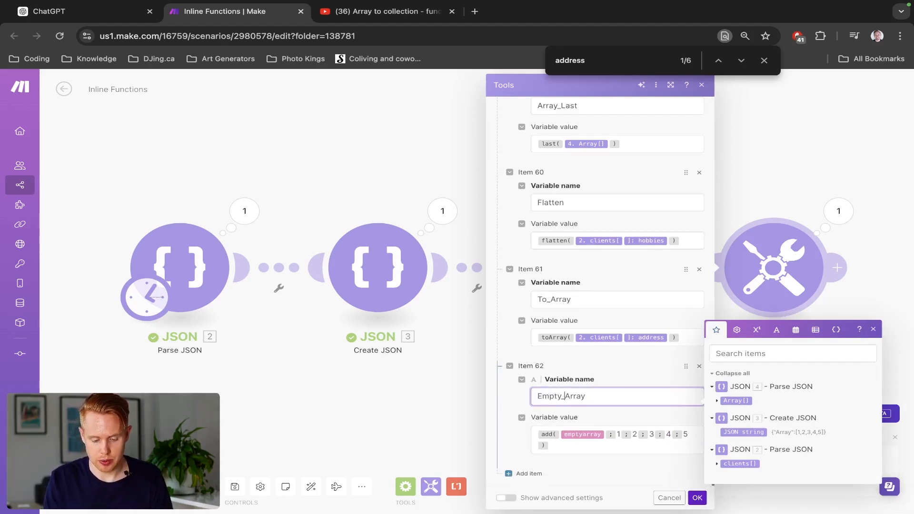
{"action": "left_click", "coordinate": [694, 497]}
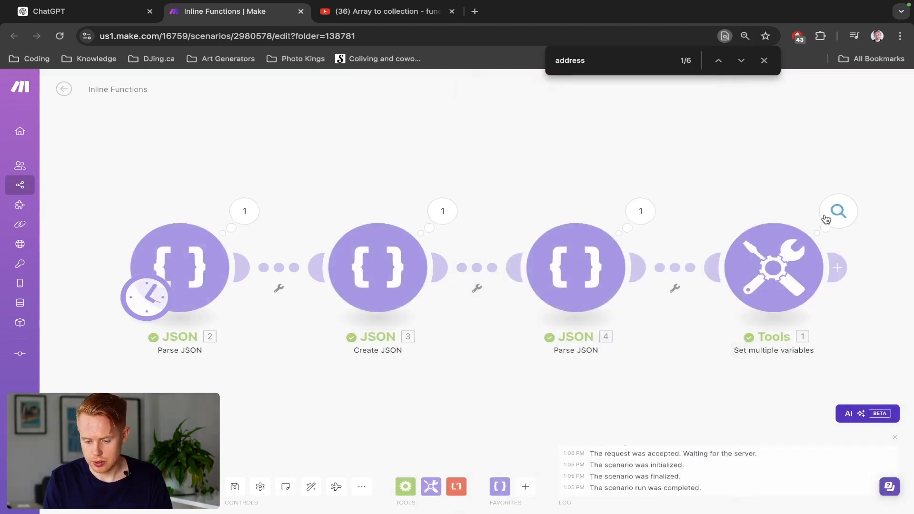
- Open the Tools module's run output, examine the expanded Empty_Array values, and close the output
{"action": "left_click", "coordinate": [838, 211]}
{"action": "scroll", "coordinate": [709, 392], "scroll_direction": "down", "scroll_amount": 10}
{"action": "left_click", "coordinate": [614, 471]}
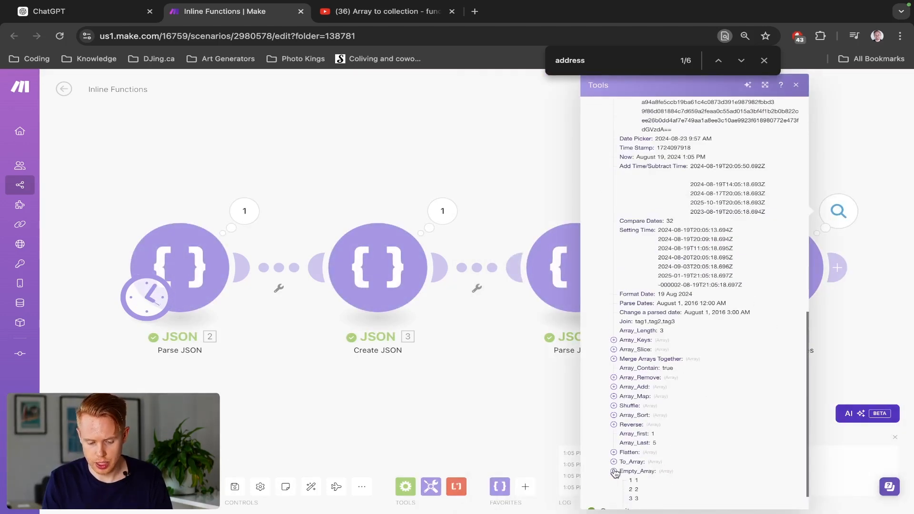
{"action": "scroll", "coordinate": [615, 472], "scroll_direction": "down", "scroll_amount": 1}
{"action": "scroll", "coordinate": [615, 473], "scroll_direction": "down", "scroll_amount": 1}
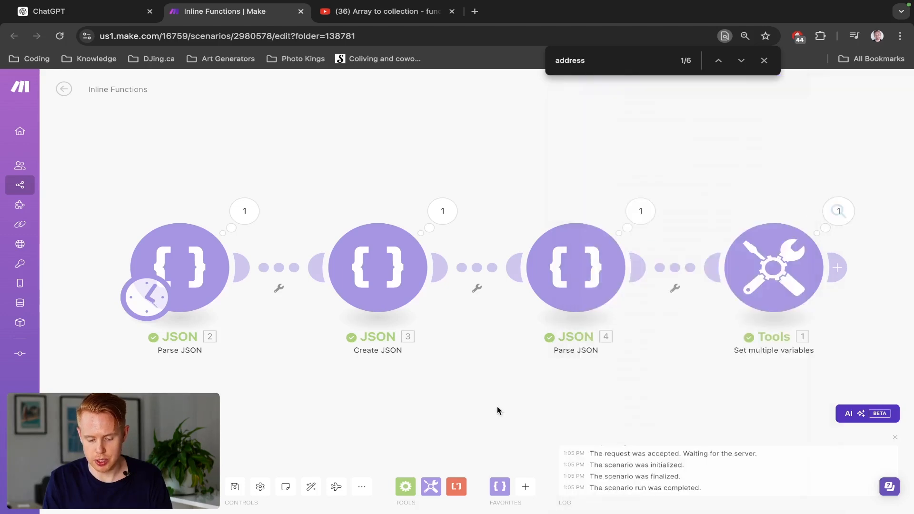
{"action": "left_click", "coordinate": [498, 409]}
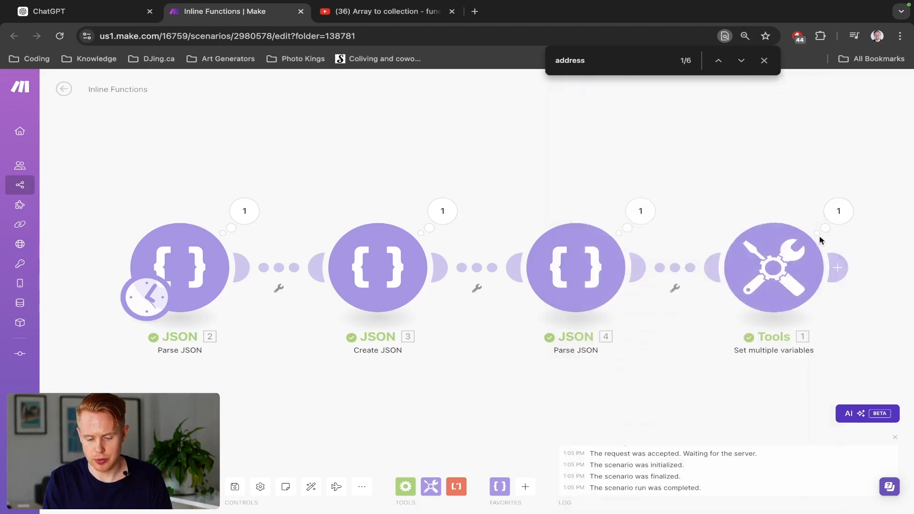
- Reopen the Tools module, go to the empty item 63, and bring up the custom and system variables for its variable name
{"action": "left_click", "coordinate": [760, 259]}
{"action": "scroll", "coordinate": [603, 302], "scroll_direction": "down", "scroll_amount": 20}
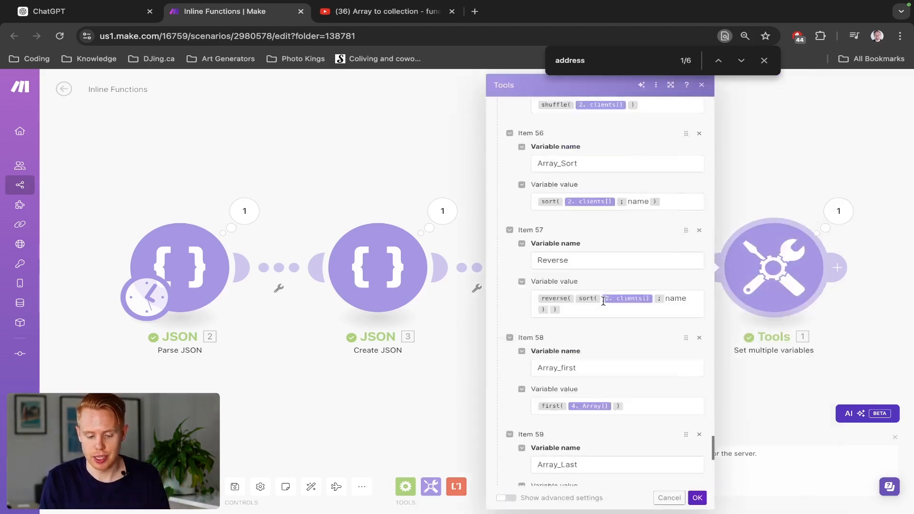
{"action": "scroll", "coordinate": [603, 302], "scroll_direction": "down", "scroll_amount": 6}
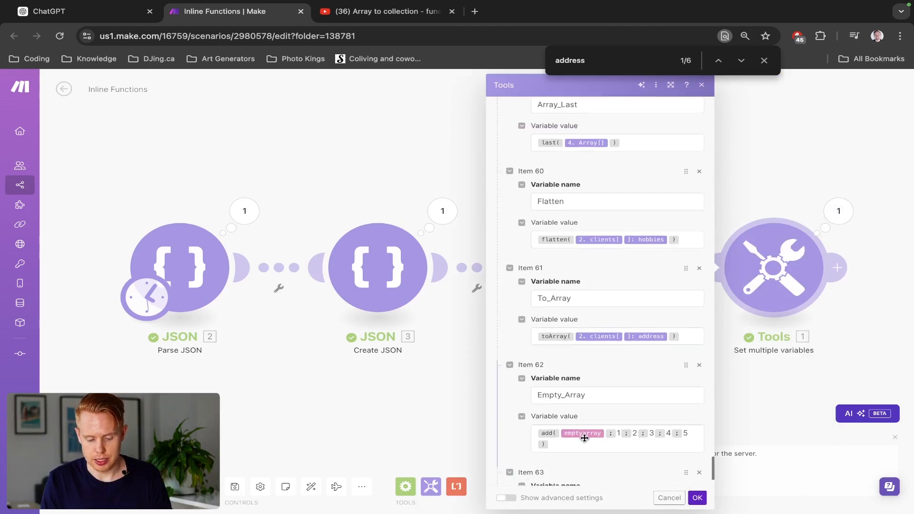
{"action": "scroll", "coordinate": [584, 437], "scroll_direction": "down", "scroll_amount": 2}
{"action": "left_click", "coordinate": [594, 402]}
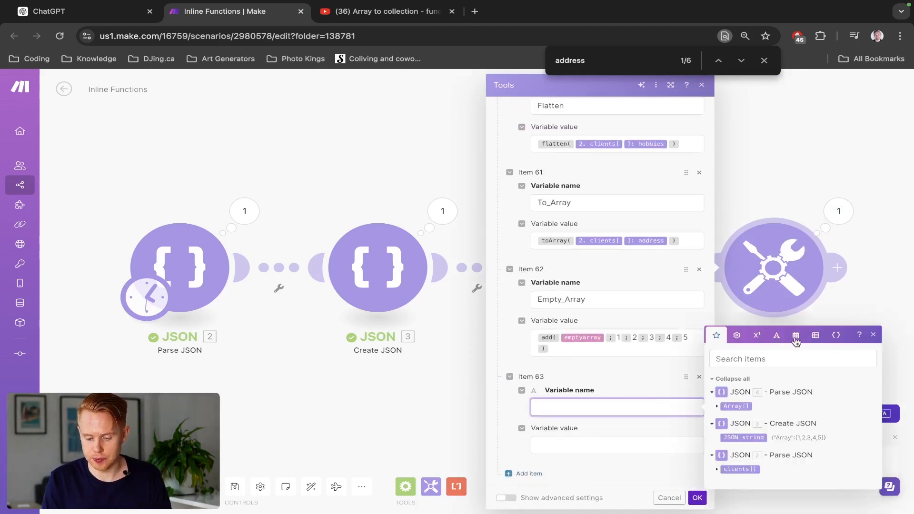
{"action": "left_click", "coordinate": [813, 335]}
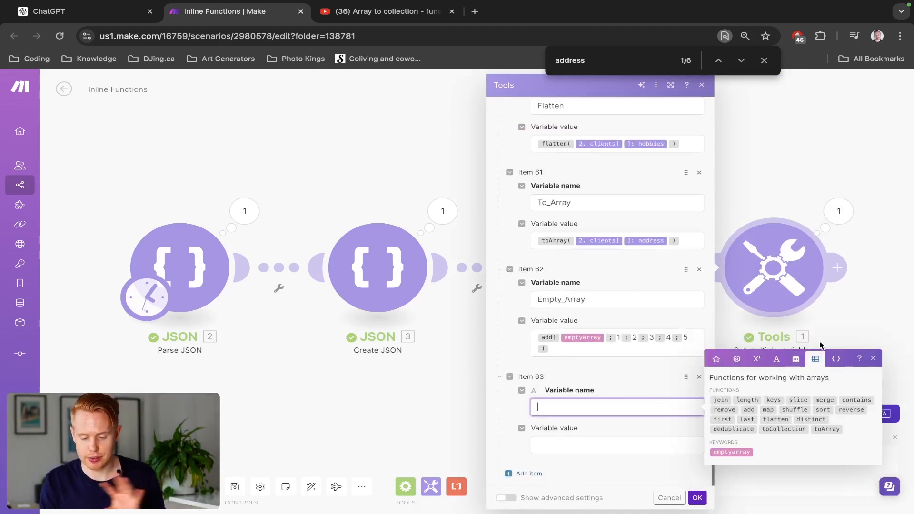
{"action": "left_click", "coordinate": [836, 359]}
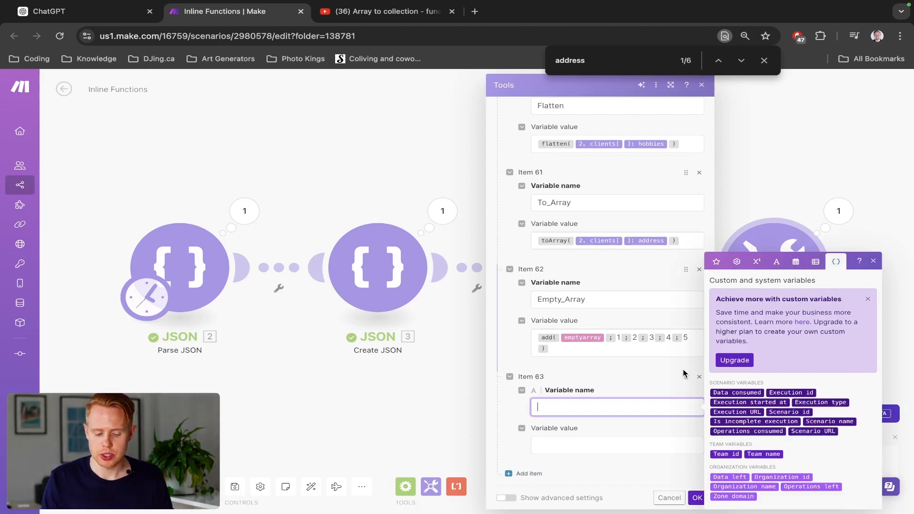
- Name item 63 "Custom & System Variable" and move on to its variable value
{"action": "type", "text": "Custom "}
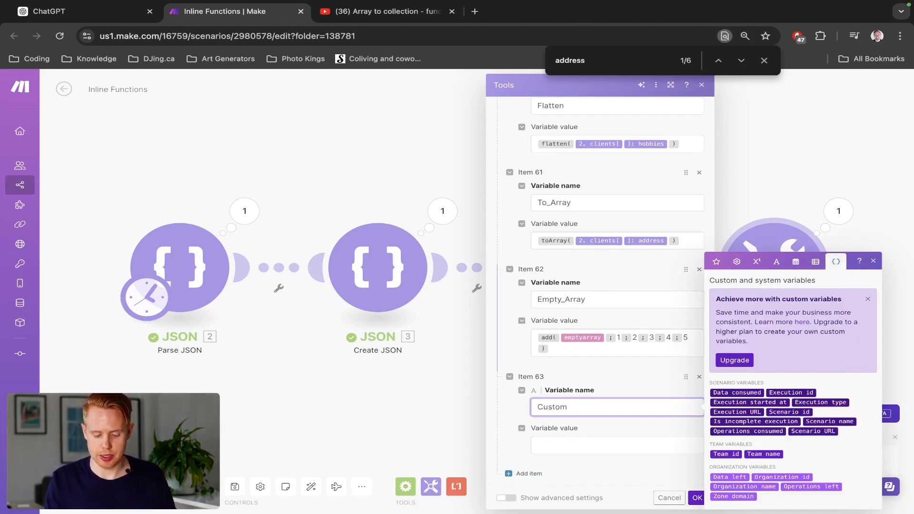
{"action": "type", "text": "& System V"}
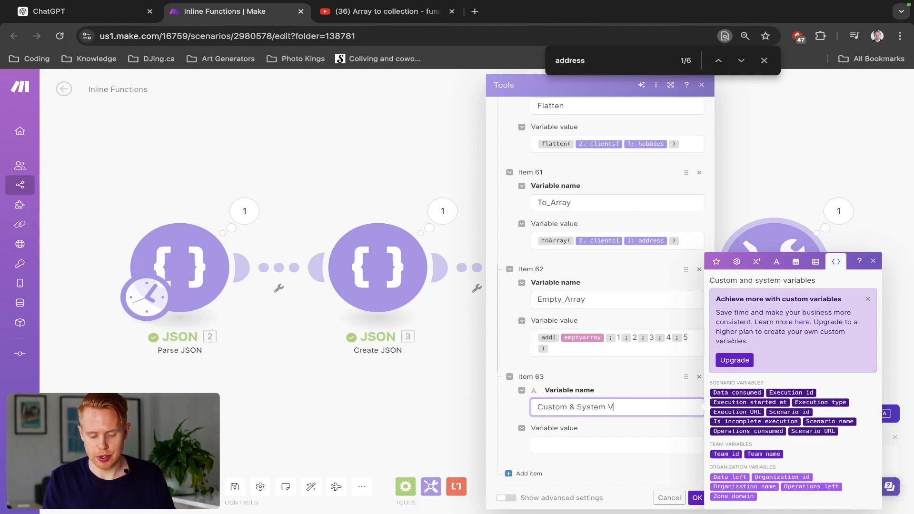
{"action": "key", "text": "BackSpace"}
{"action": "key", "text": "BackSpace"}
{"action": "key", "text": "BackSpace"}
{"action": "key", "text": "BackSpace"}
{"action": "key", "text": "BackSpace"}
{"action": "key", "text": "BackSpace"}
{"action": "key", "text": "BackSpace"}
{"action": "key", "text": "BackSpace"}
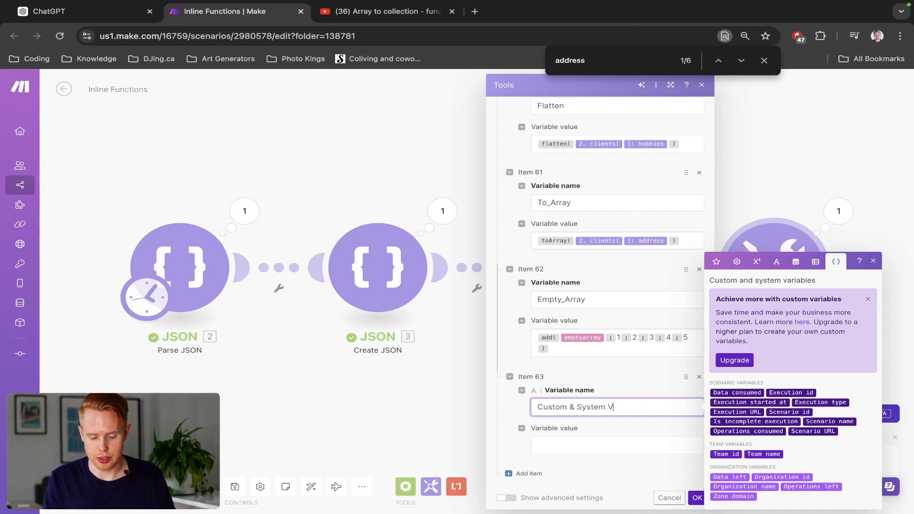
{"action": "type", "text": "ariable"}
{"action": "key", "text": "Tab"}
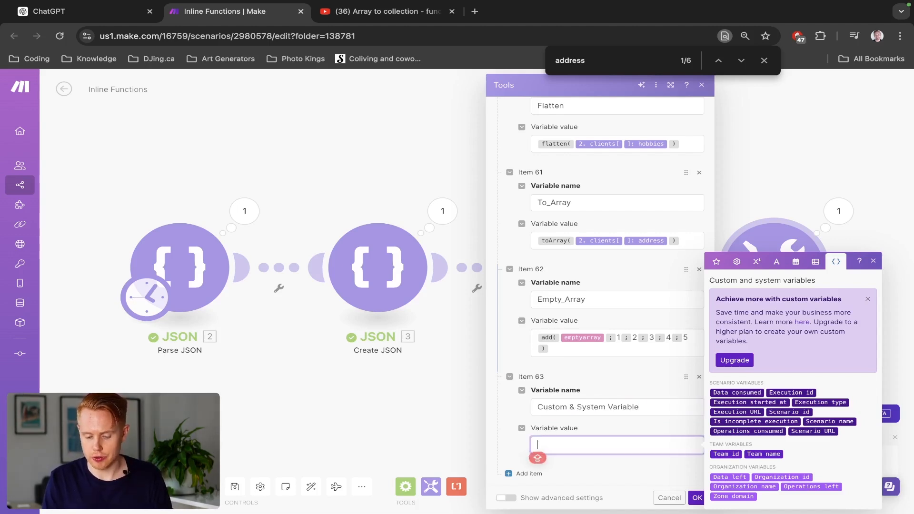
- Enter the labels "Data consumed:" and "Execution ID:" on separate lines in item 63's variable value
{"action": "type", "text": "D"}
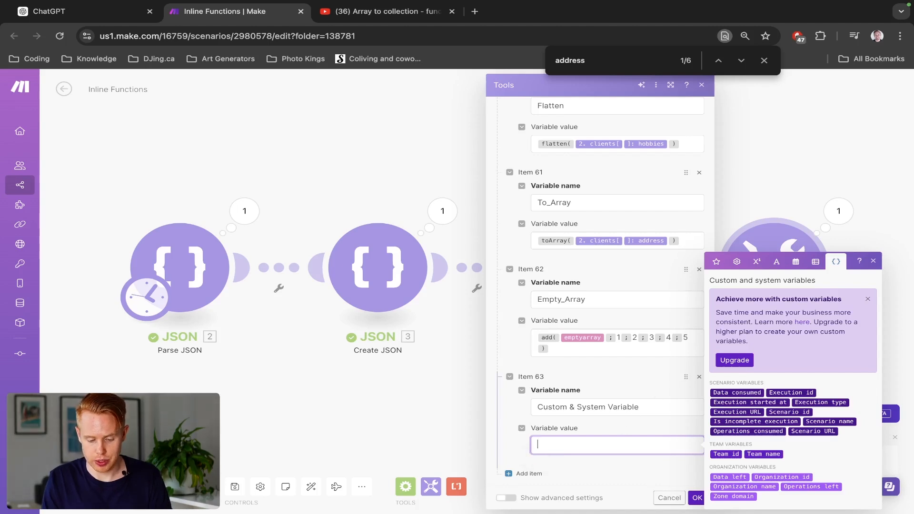
{"action": "type", "text": "ata c"}
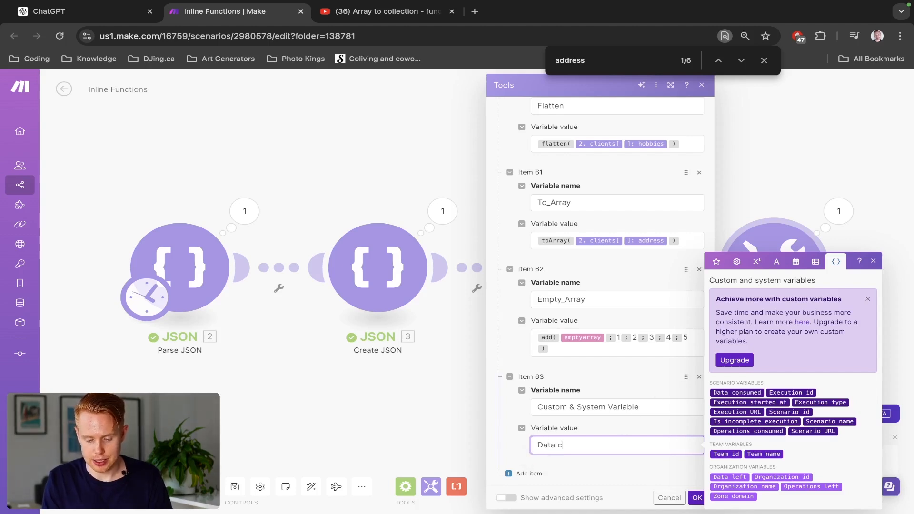
{"action": "type", "text": "onsumed:"}
{"action": "key", "text": "Return"}
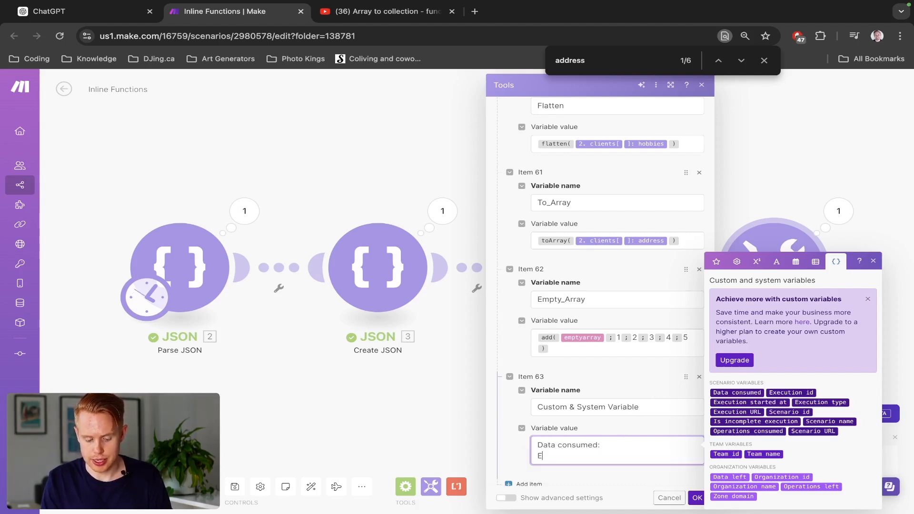
{"action": "type", "text": "Ecex"}
{"action": "key", "text": "BackSpace"}
{"action": "key", "text": "BackSpace"}
{"action": "key", "text": "BackSpace"}
{"action": "type", "text": "xecu"}
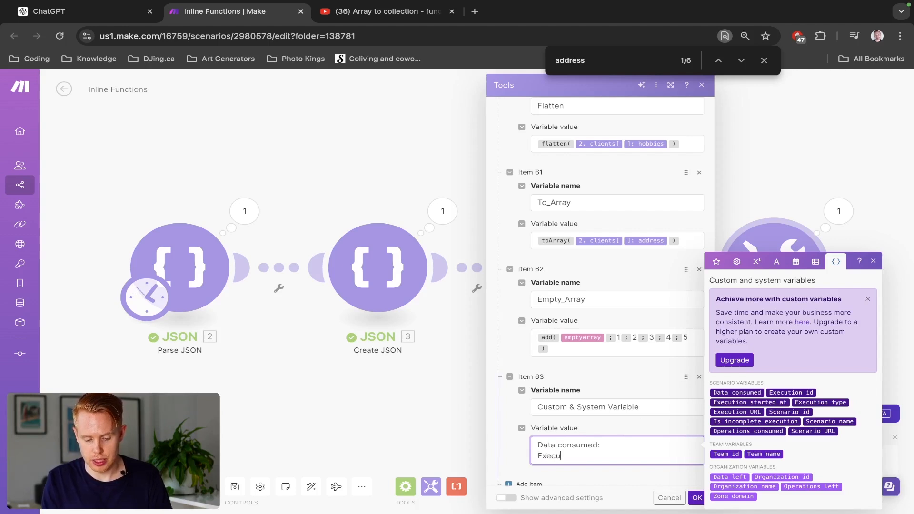
{"action": "type", "text": "tion ID:"}
{"action": "key", "text": "Return"}
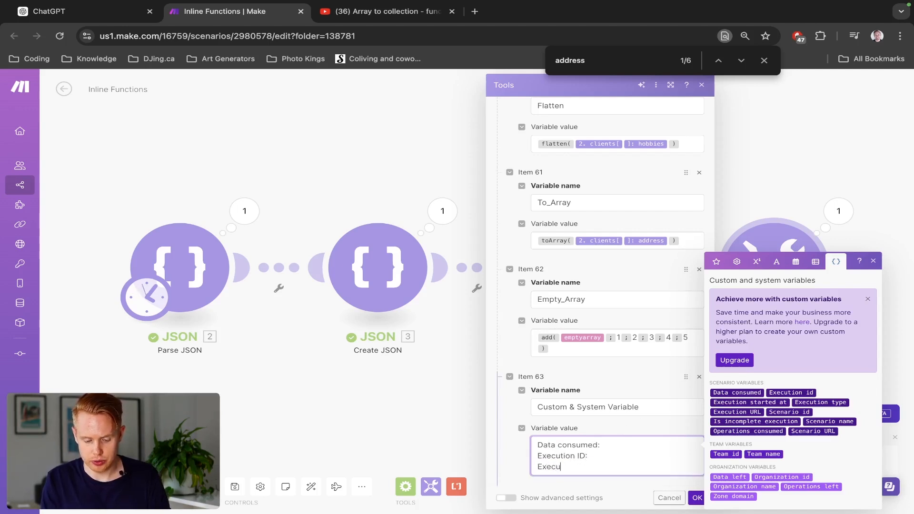
- Complete item 63's value with labels for the remaining execution, scenario, team and organization variables, insert the matching variable after each label, and save the module
{"action": "type", "text": "Execution started at"}
{"action": "type", "text": ":"}
{"action": "key", "text": "Return"}
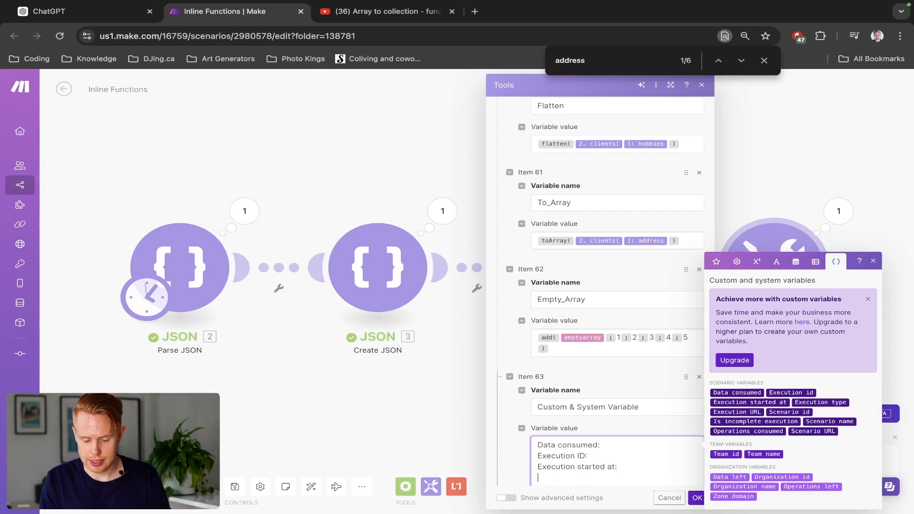
{"action": "type", "text": "Execution type"}
{"action": "key", "text": "Return"}
{"action": "type", "text": "Execution URL:"}
{"action": "key", "text": "Return"}
{"action": "type", "text": "Scenario ID:"}
{"action": "key", "text": "Return"}
{"action": "type", "text": "Is incomplete execution"}
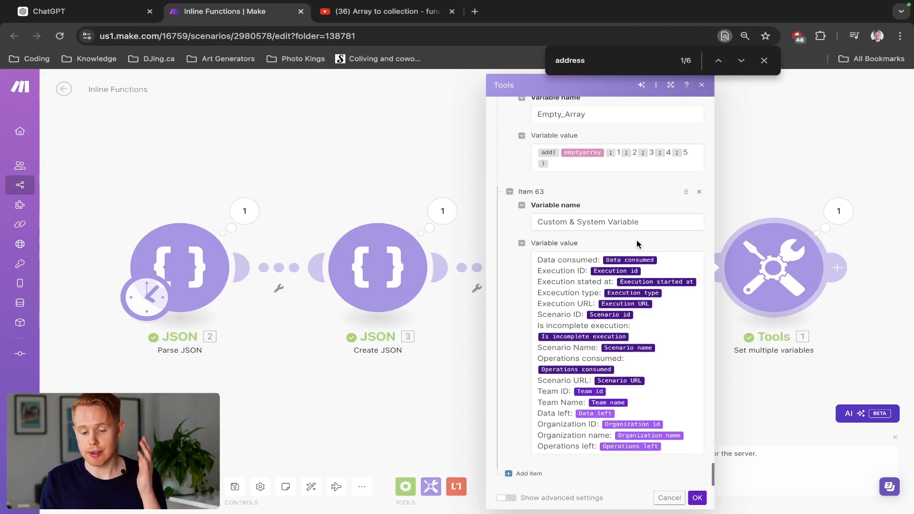
{"action": "left_click", "coordinate": [697, 498]}
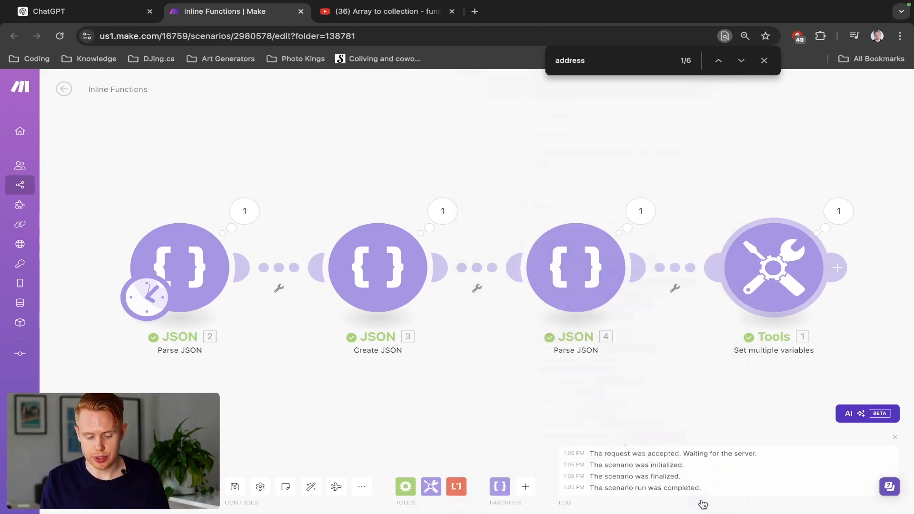
- Open the Tools module's run output, examine the expanded Custom & System Variable text including operations consumed, and close the output
{"action": "left_click", "coordinate": [837, 210]}
{"action": "scroll", "coordinate": [660, 353], "scroll_direction": "down", "scroll_amount": 10}
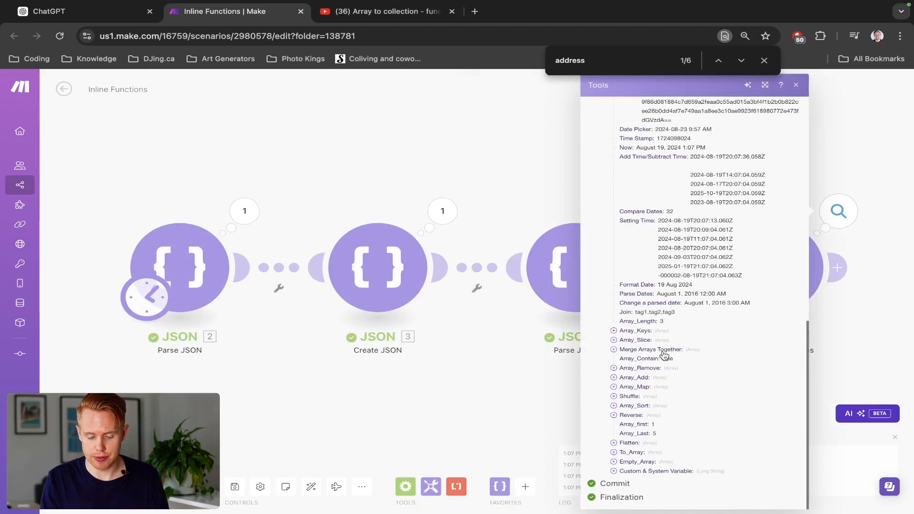
{"action": "left_click", "coordinate": [614, 471]}
{"action": "scroll", "coordinate": [733, 356], "scroll_direction": "down", "scroll_amount": 3}
{"action": "scroll", "coordinate": [736, 358], "scroll_direction": "up", "scroll_amount": 5}
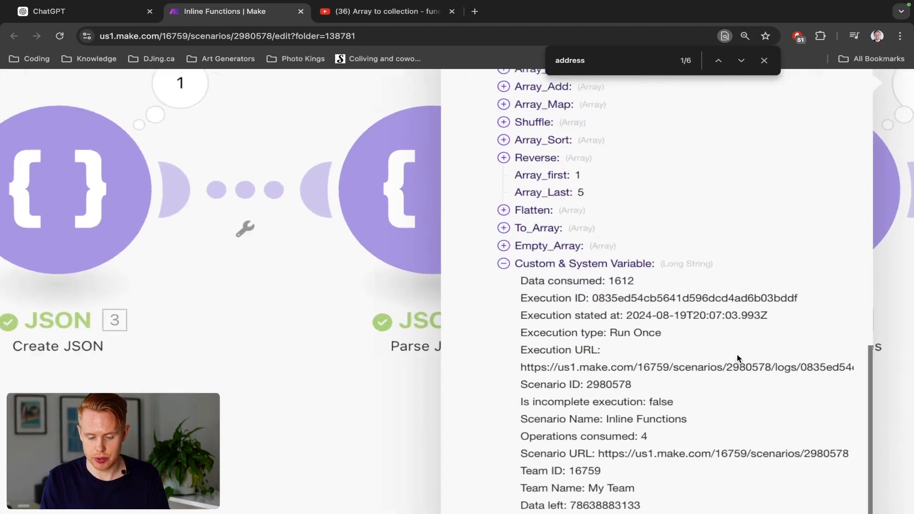
{"action": "scroll", "coordinate": [737, 358], "scroll_direction": "down", "scroll_amount": 3}
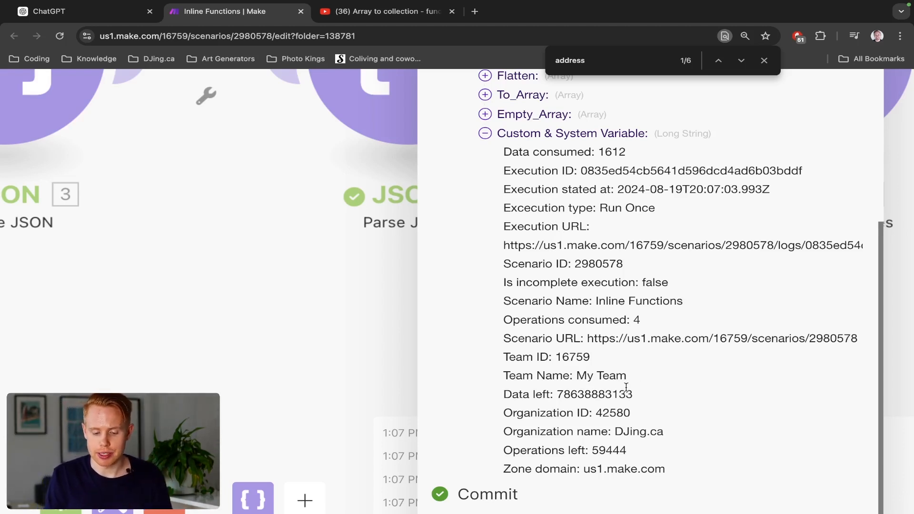
{"action": "double_click", "coordinate": [637, 322]}
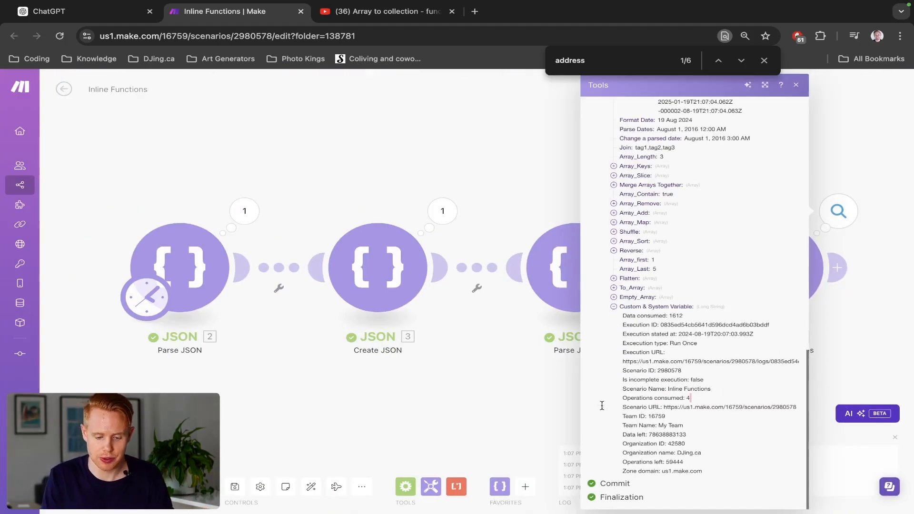
{"action": "left_click", "coordinate": [483, 192]}
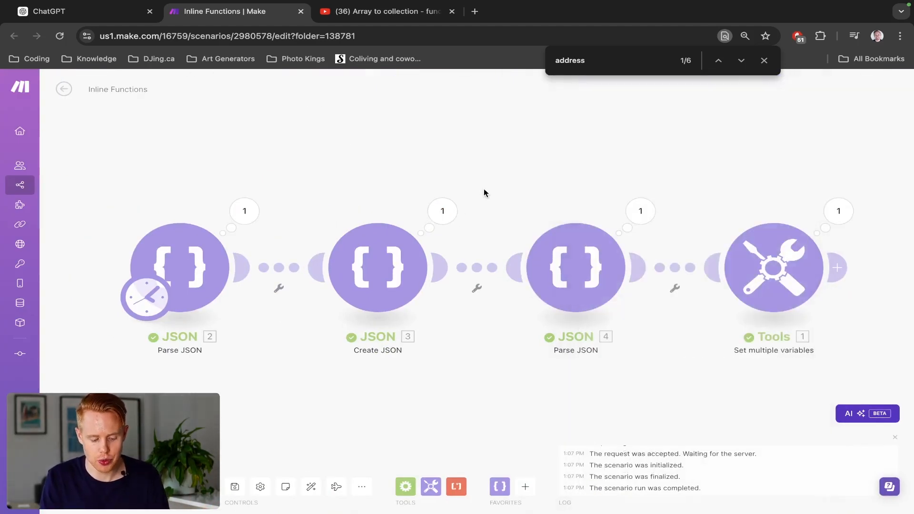